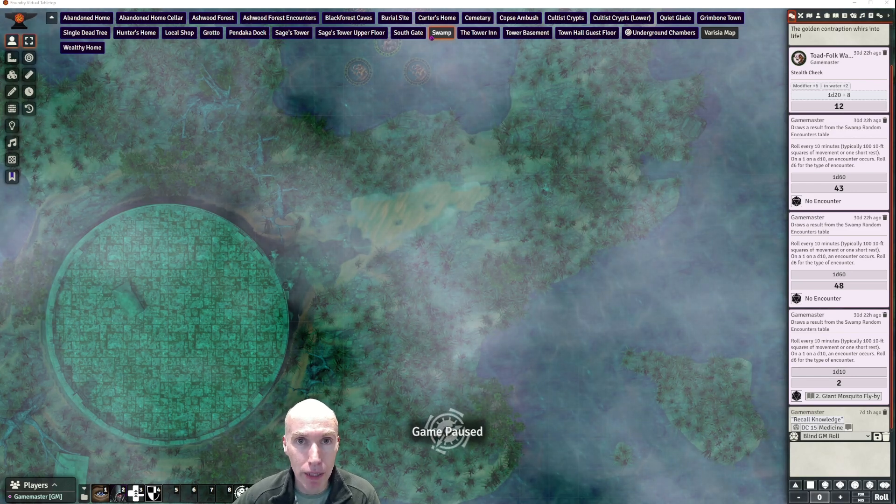
# Open the K. Sunken City Encounters journal entry from the Chapter 5. Sunken City folder and read its Swamp Entrance page
pyautogui.scroll(3, 448, 252)
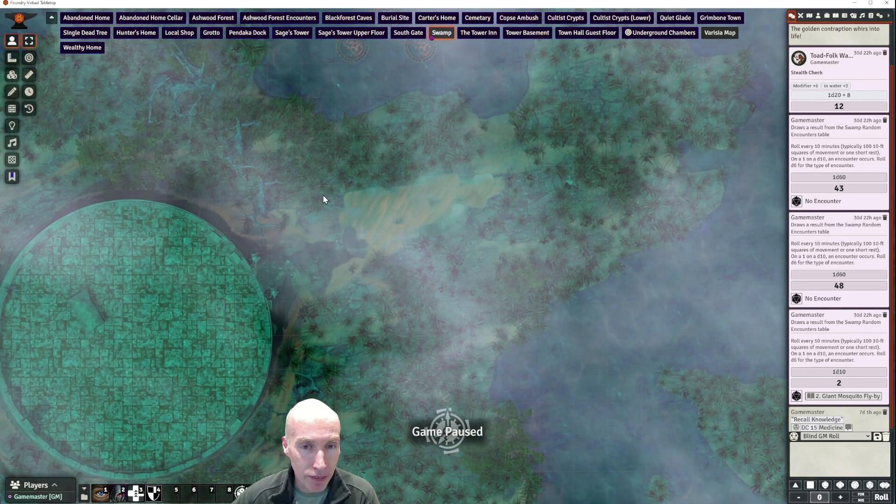
pyautogui.moveTo(323, 194); pyautogui.dragTo(432, 200)
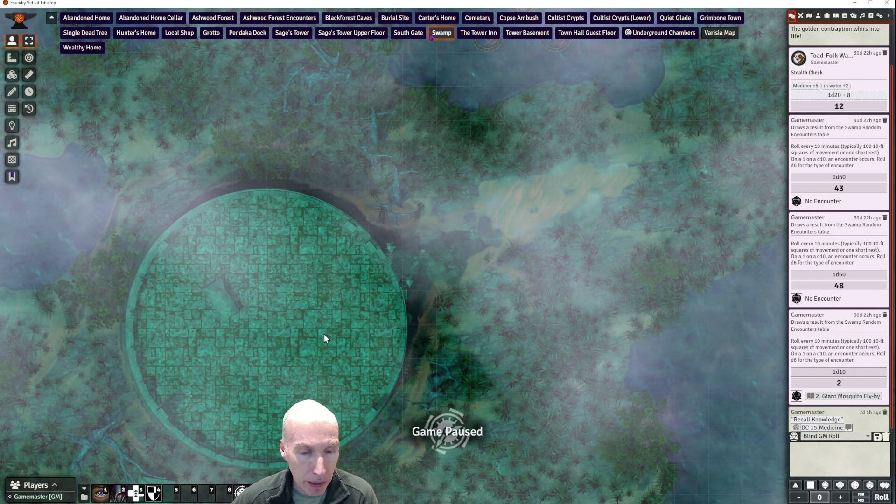
pyautogui.scroll(-2, 503, 251)
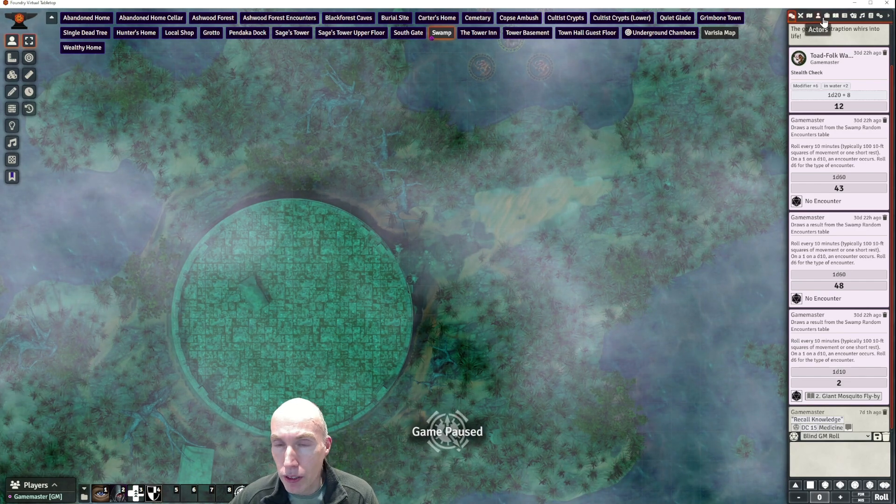
pyautogui.click(835, 19)
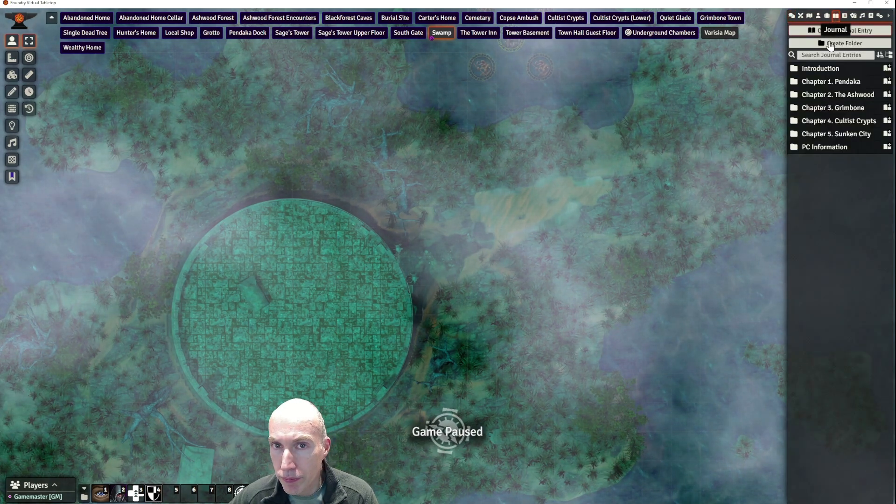
pyautogui.click(833, 134)
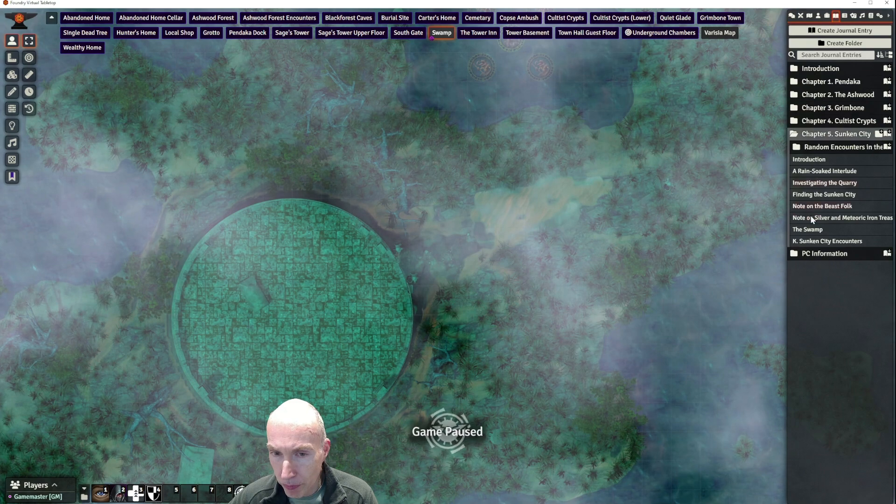
pyautogui.click(820, 243)
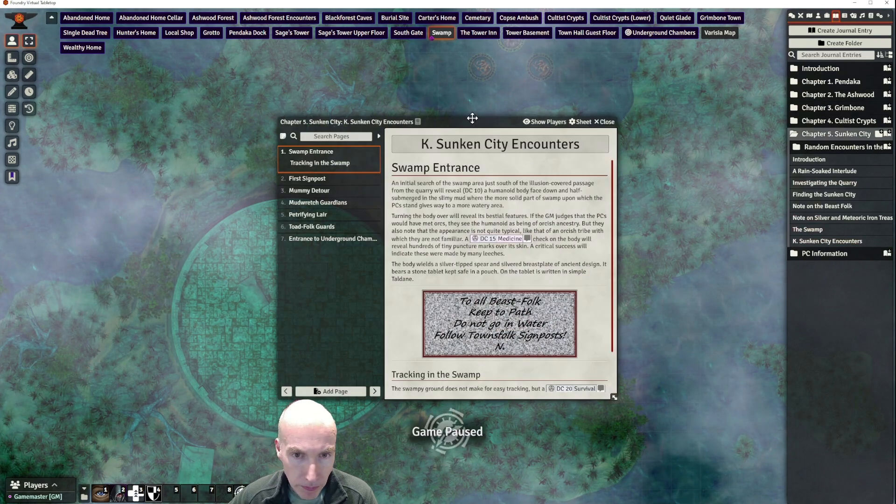
pyautogui.moveTo(474, 119); pyautogui.dragTo(532, 80)
pyautogui.scroll(-2, 555, 241)
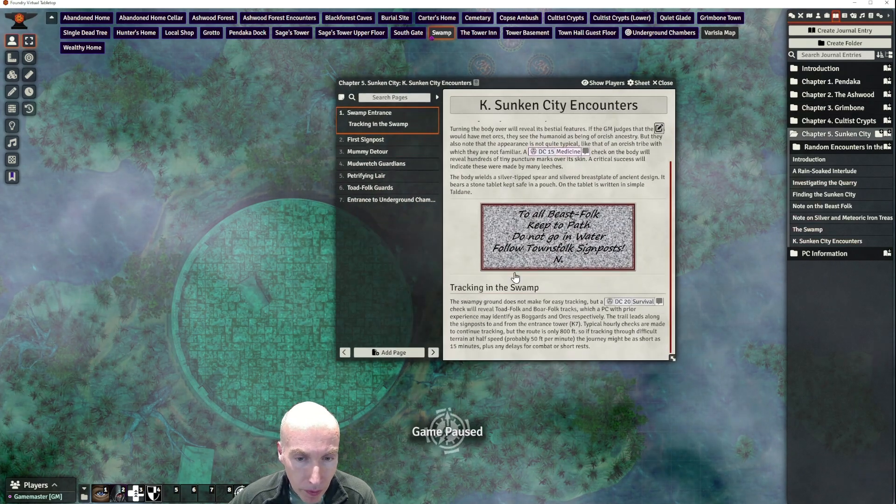
# Show The Staircase section of the journal's Entrance to Underground Chambers page
pyautogui.click(391, 200)
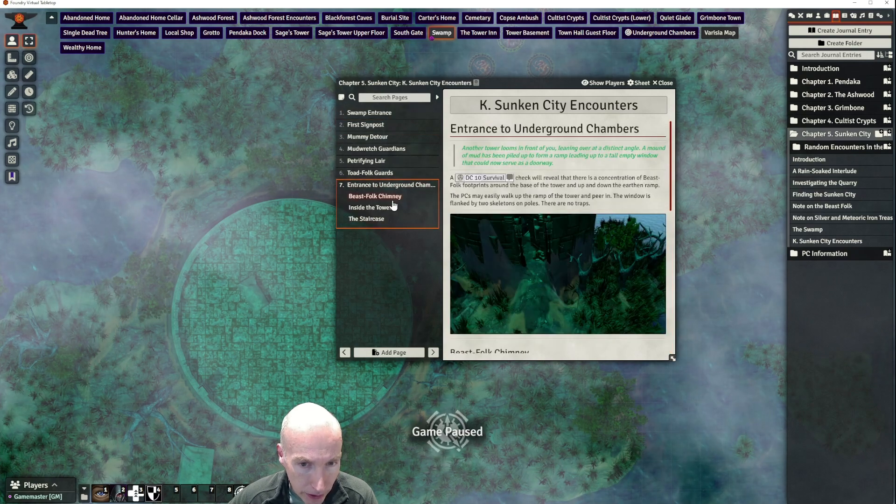
pyautogui.click(364, 219)
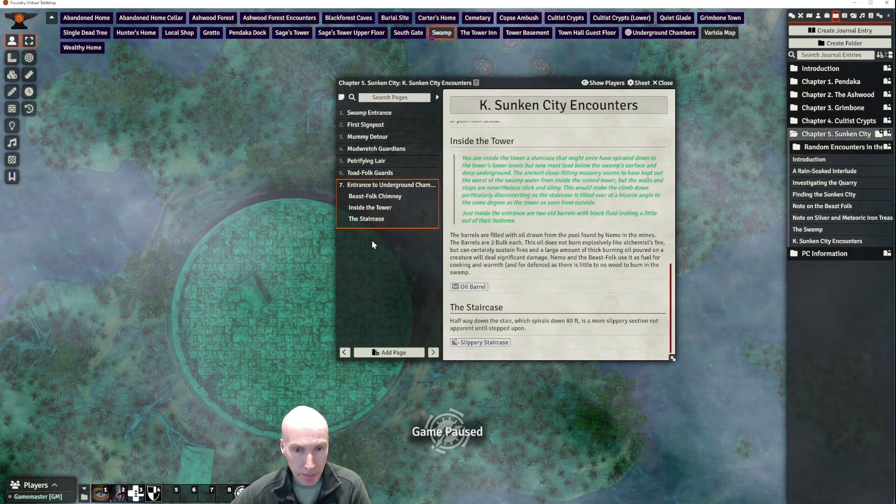
pyautogui.moveTo(324, 263)
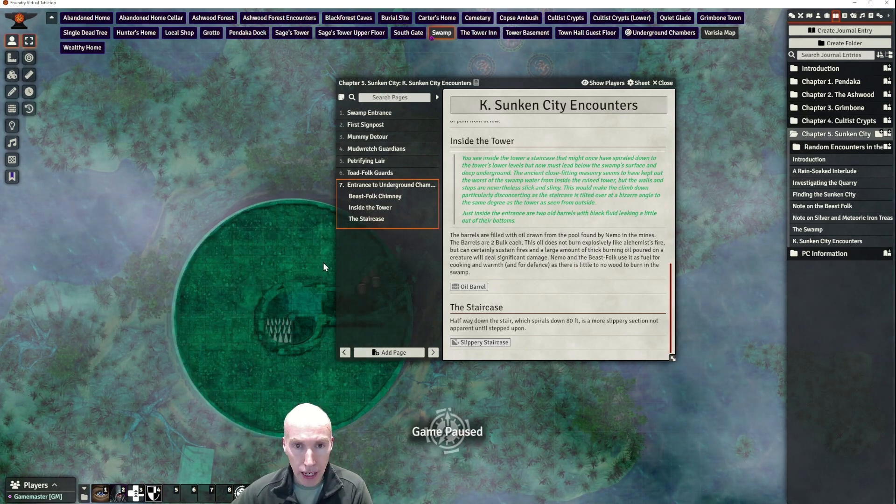
pyautogui.moveTo(531, 80); pyautogui.dragTo(555, 76)
# View the Underground Chambers scene from the Chapter 5. Sunken City scenes and move the journal window clear of the map
pyautogui.click(810, 17)
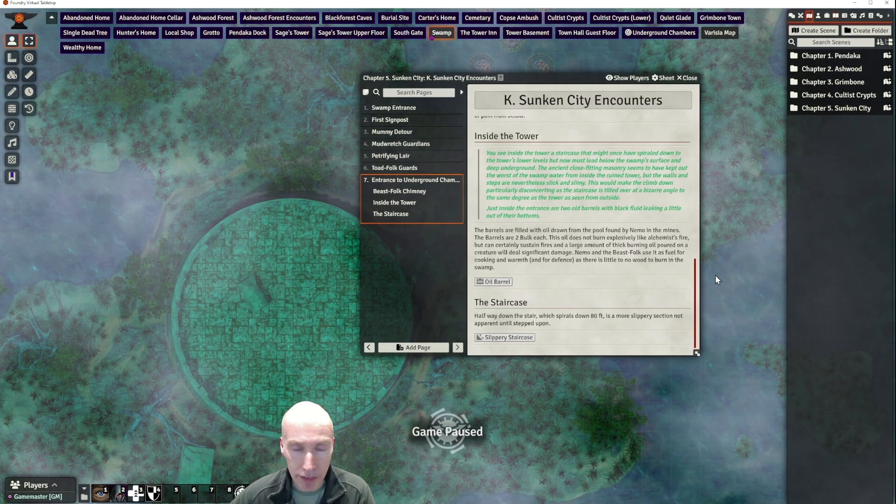
pyautogui.click(830, 107)
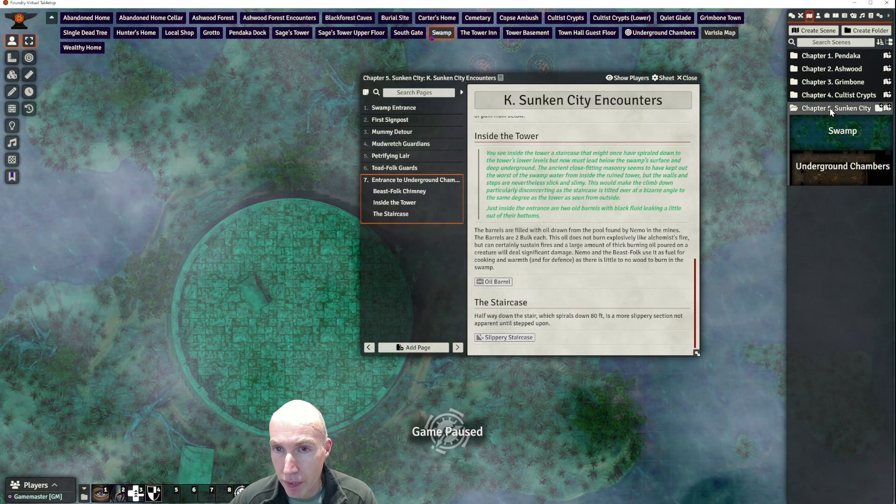
pyautogui.rightClick(824, 174)
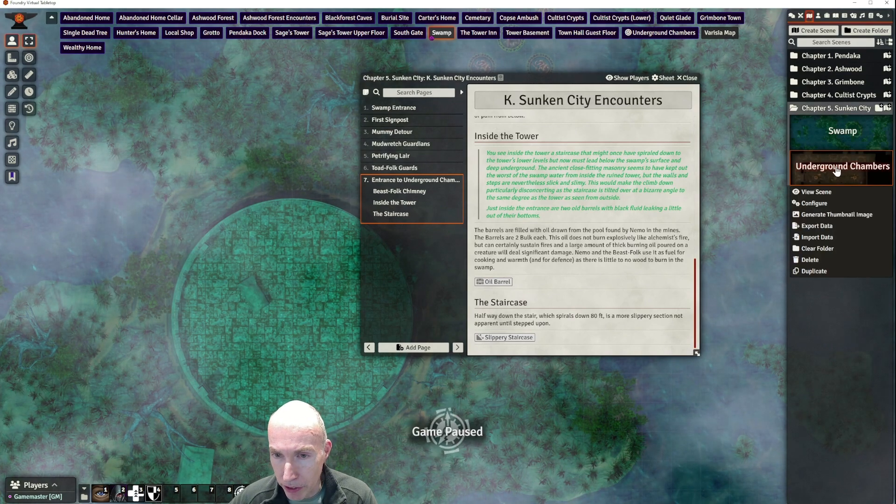
pyautogui.click(817, 191)
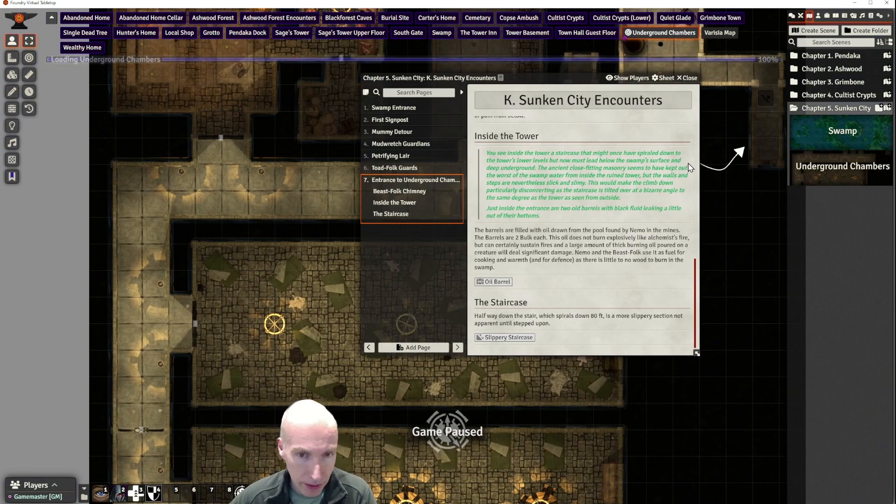
pyautogui.moveTo(549, 91); pyautogui.dragTo(745, 239)
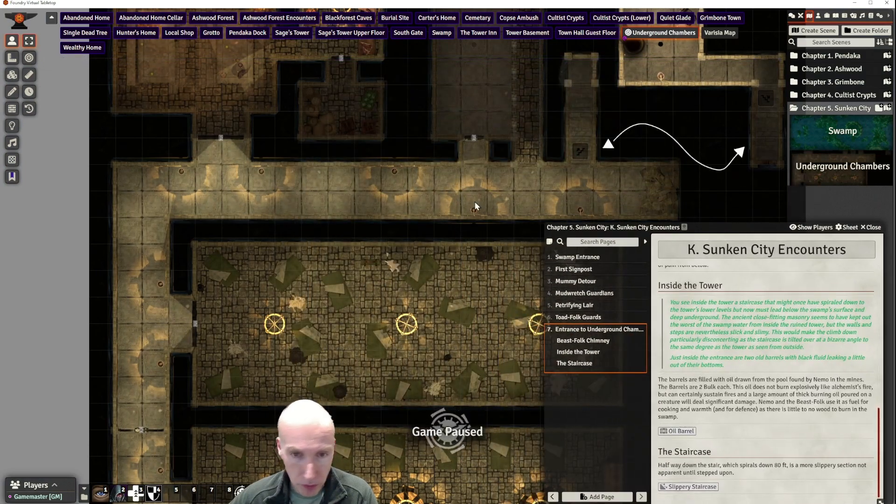
# Examine the Underground Chambers map from the main corridor north through the large hall to the spiral staircase
pyautogui.scroll(2, 412, 198)
pyautogui.moveTo(442, 208); pyautogui.dragTo(424, 345)
pyautogui.scroll(5, 429, 181)
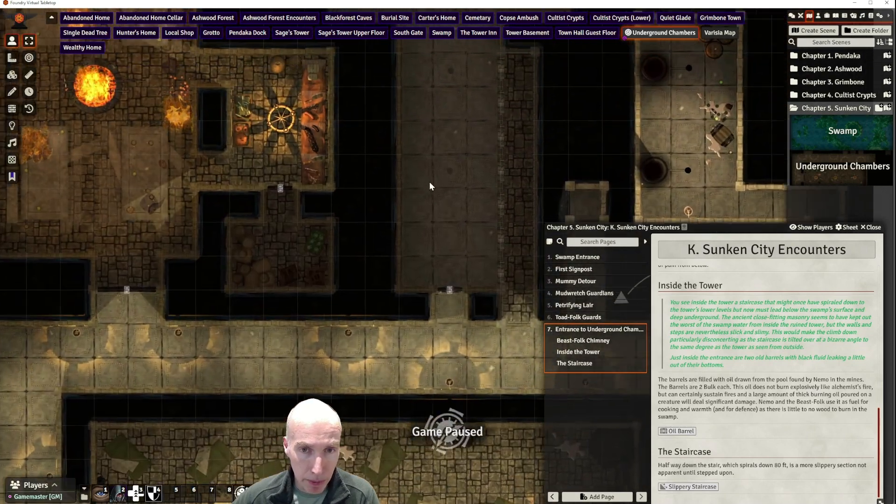
pyautogui.moveTo(435, 148); pyautogui.dragTo(403, 399)
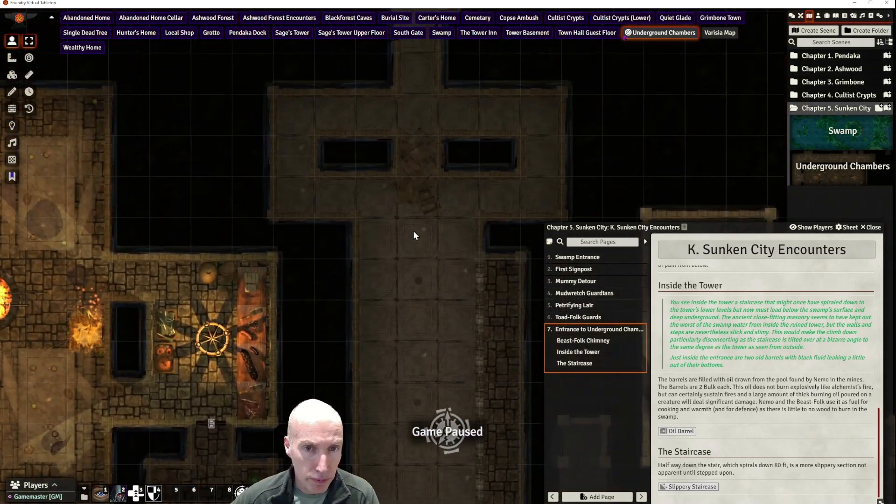
pyautogui.moveTo(413, 231); pyautogui.dragTo(409, 301)
pyautogui.scroll(-2, 308, 129)
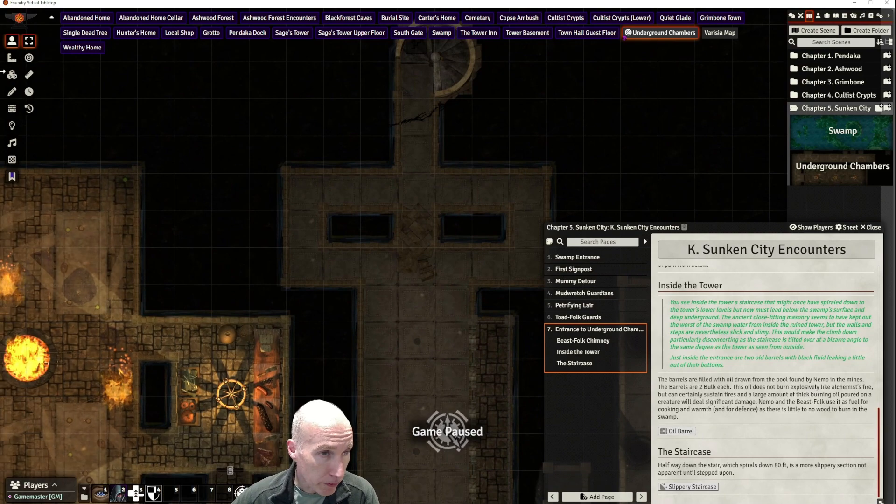
# Review the scene's tile, drawing, wall, lighting and ambient sound layers, and return to the token layer
pyautogui.click(12, 76)
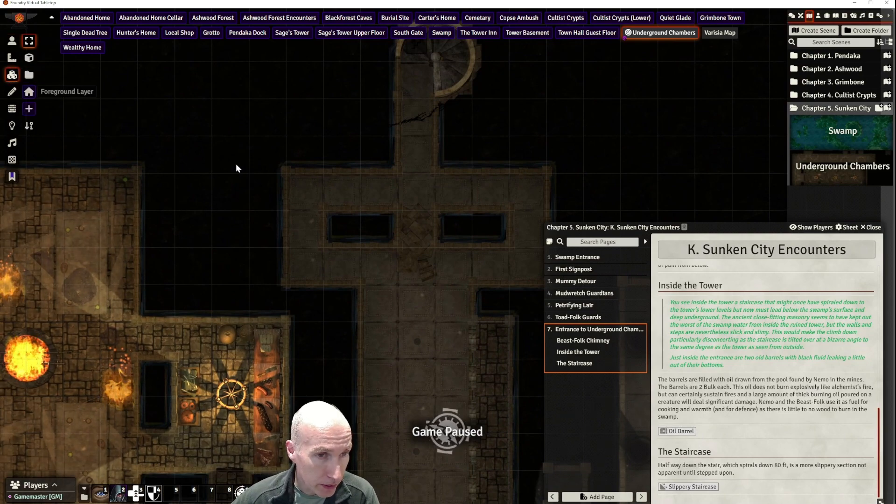
pyautogui.moveTo(236, 164)
pyautogui.mouseDown()
pyautogui.moveTo(268, 114)
pyautogui.moveTo(295, 205)
pyautogui.moveTo(220, 110)
pyautogui.mouseUp()
pyautogui.click(12, 92)
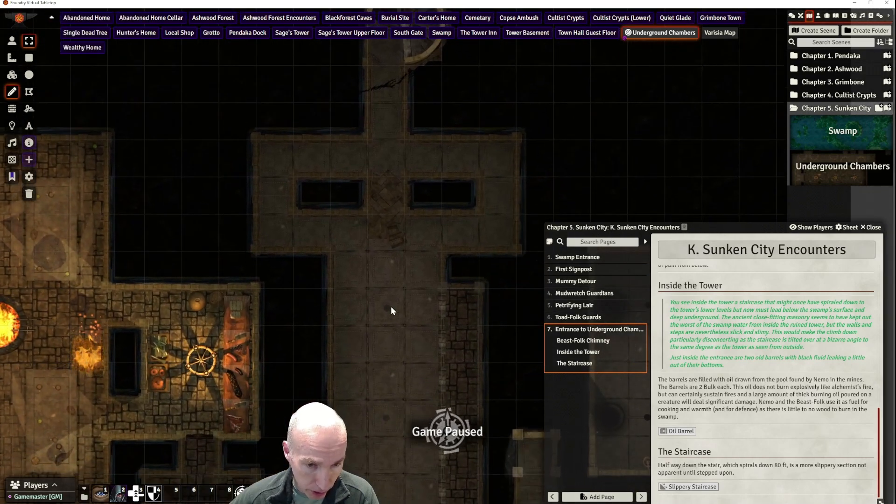
pyautogui.click(12, 108)
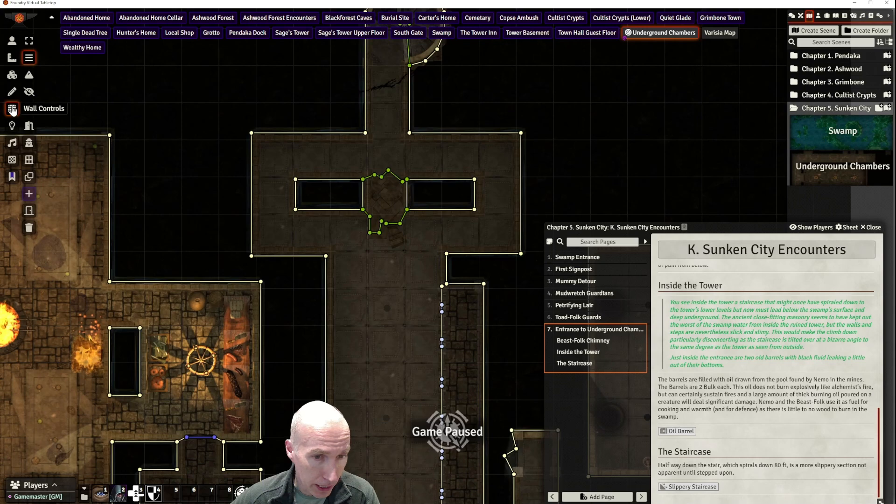
pyautogui.scroll(-4, 299, 159)
pyautogui.scroll(1, 307, 164)
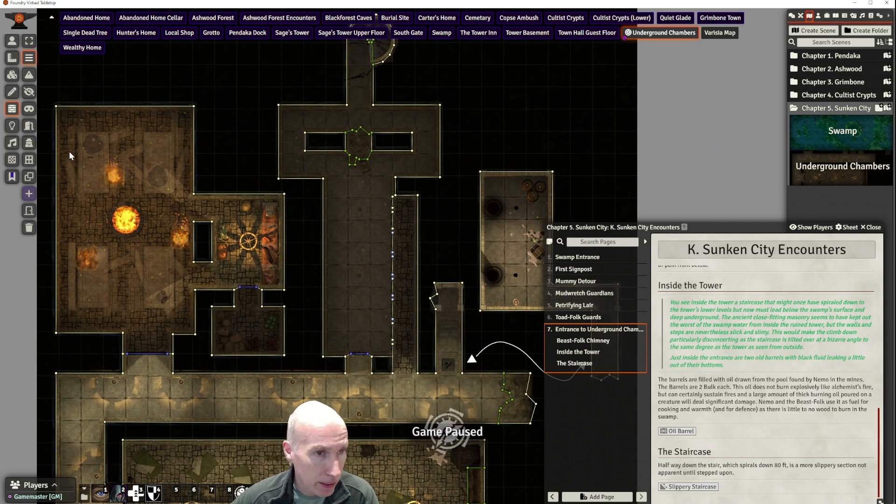
pyautogui.click(13, 125)
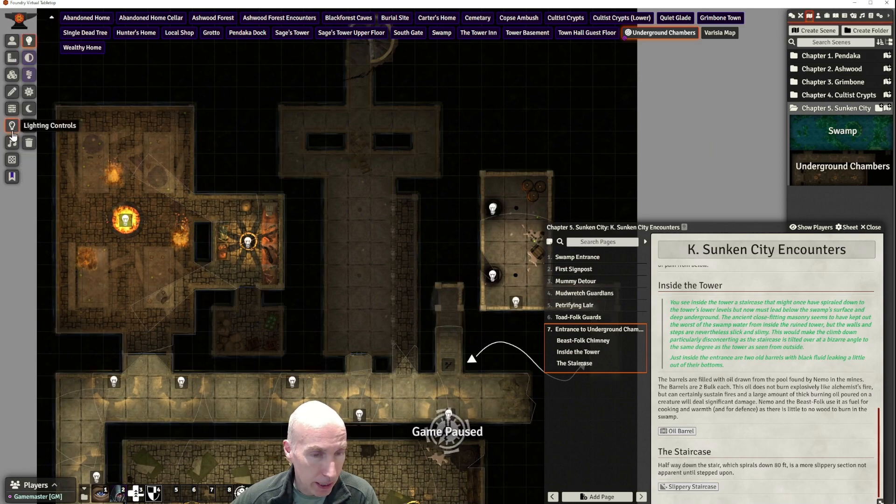
pyautogui.click(13, 144)
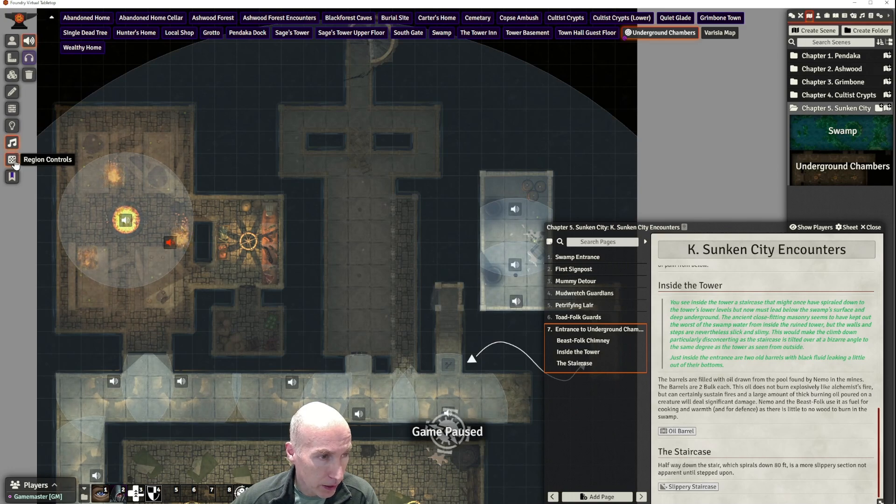
pyautogui.click(12, 41)
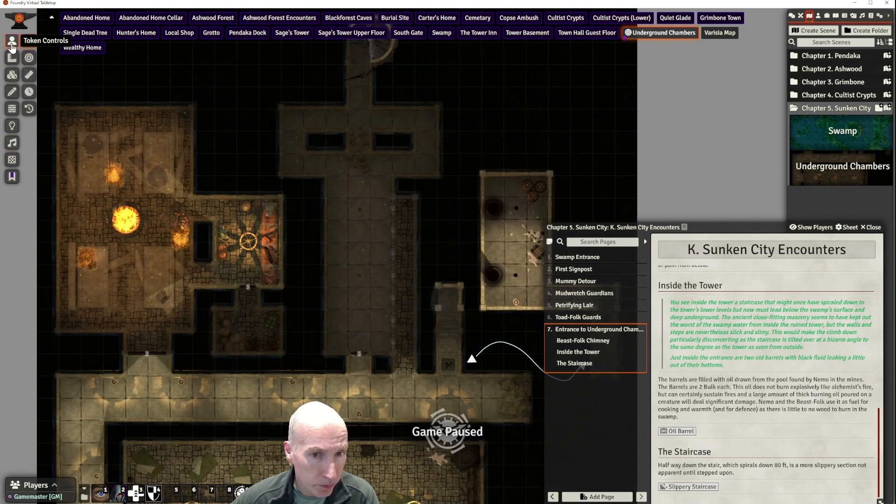
# Inspect the configuration of the Stairs Up map note on the spiral staircase and close it without changes
pyautogui.scroll(5, 376, 184)
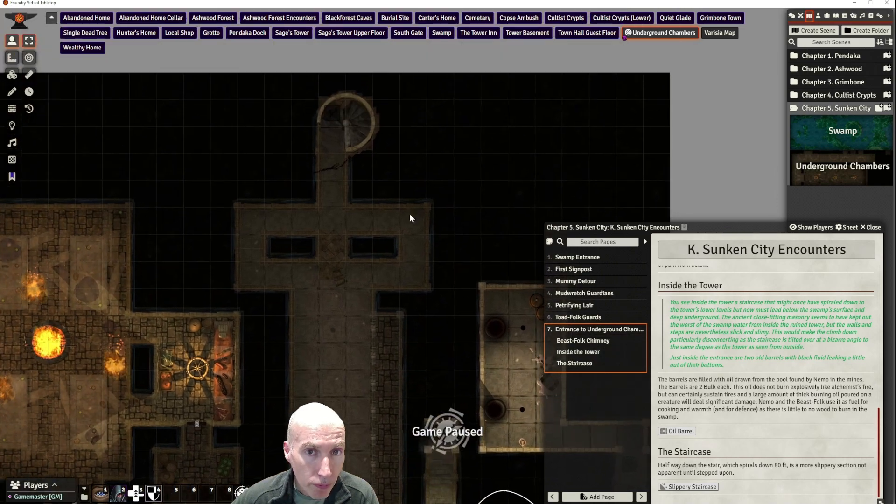
pyautogui.scroll(3, 428, 222)
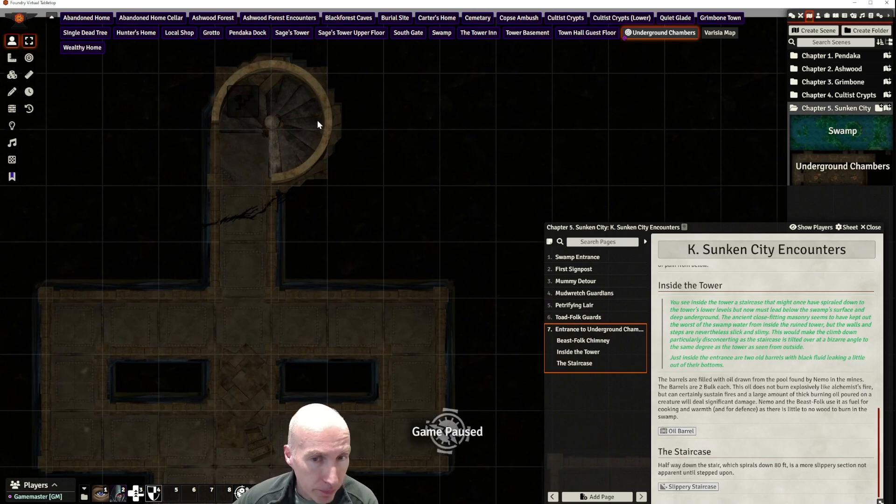
pyautogui.scroll(5, 420, 138)
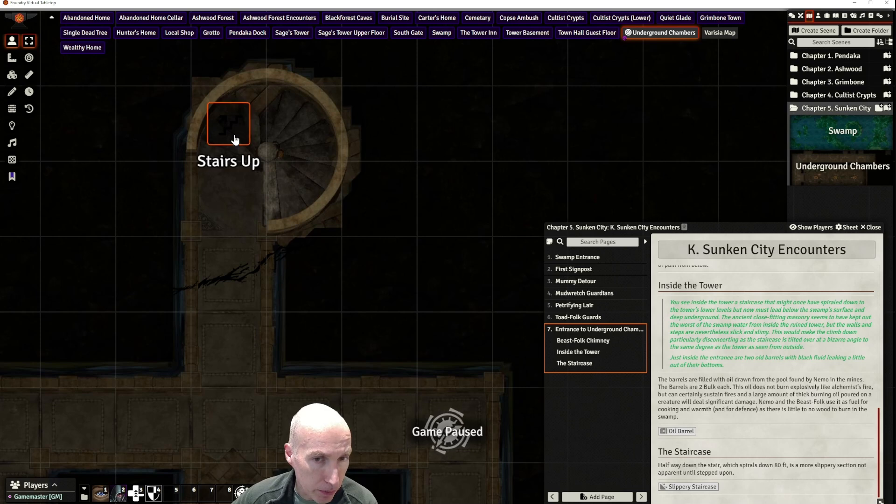
pyautogui.scroll(4, 245, 129)
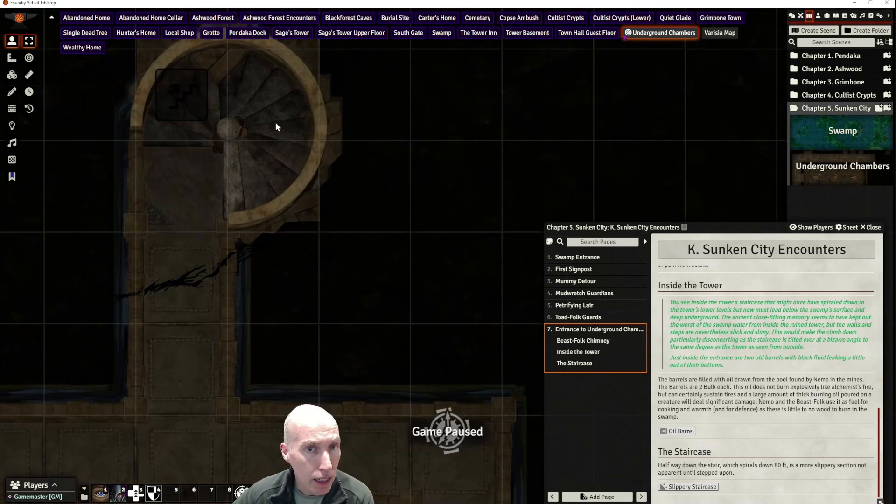
pyautogui.moveTo(346, 120); pyautogui.dragTo(424, 189)
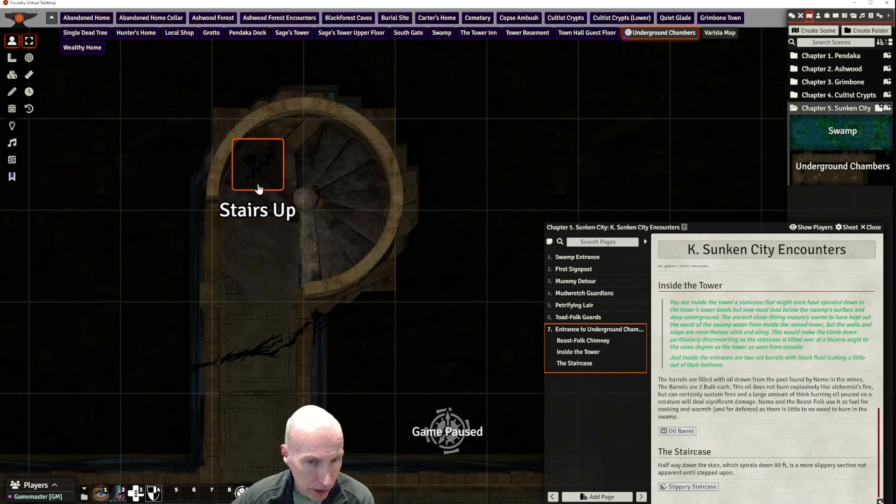
pyautogui.click(12, 160)
pyautogui.click(12, 176)
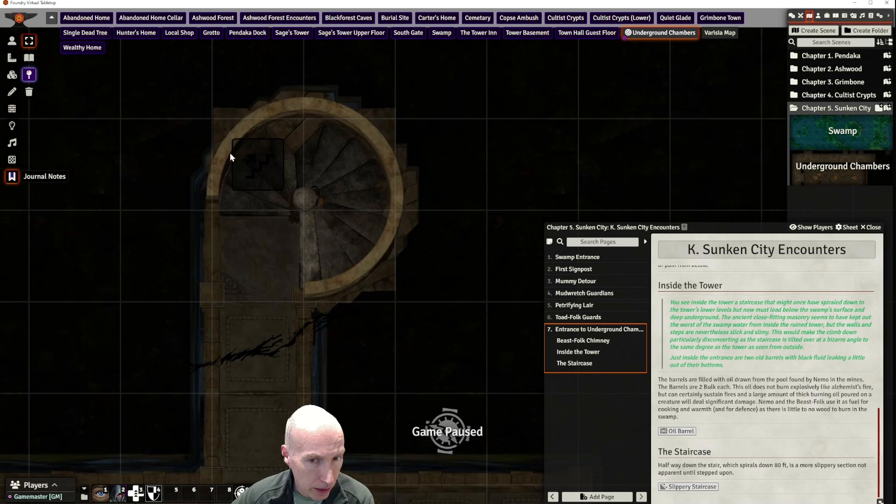
pyautogui.doubleClick(257, 156)
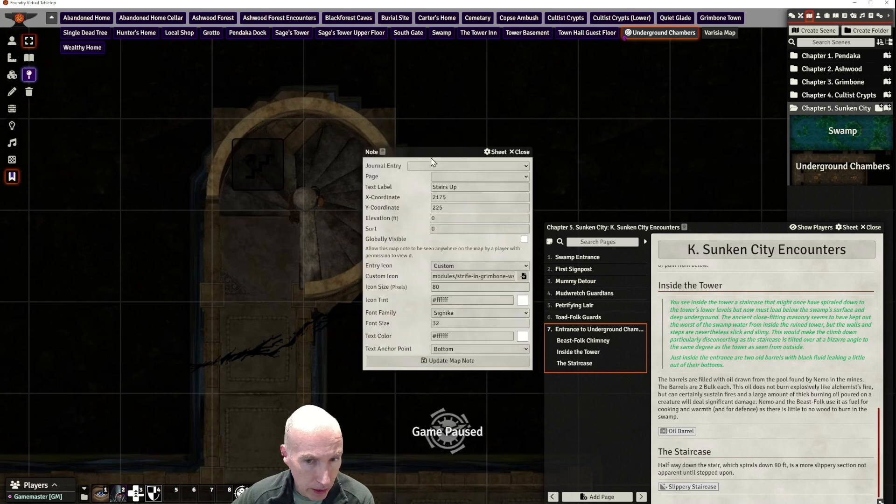
pyautogui.moveTo(444, 151); pyautogui.dragTo(409, 116)
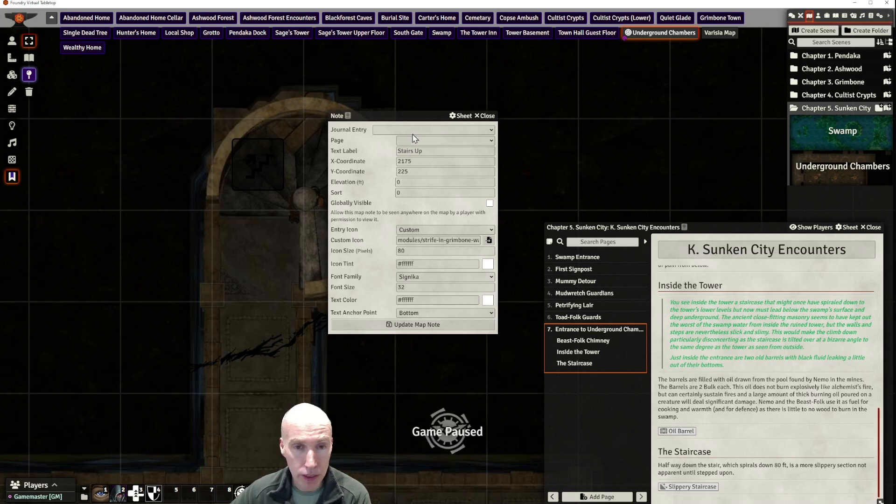
pyautogui.click(488, 116)
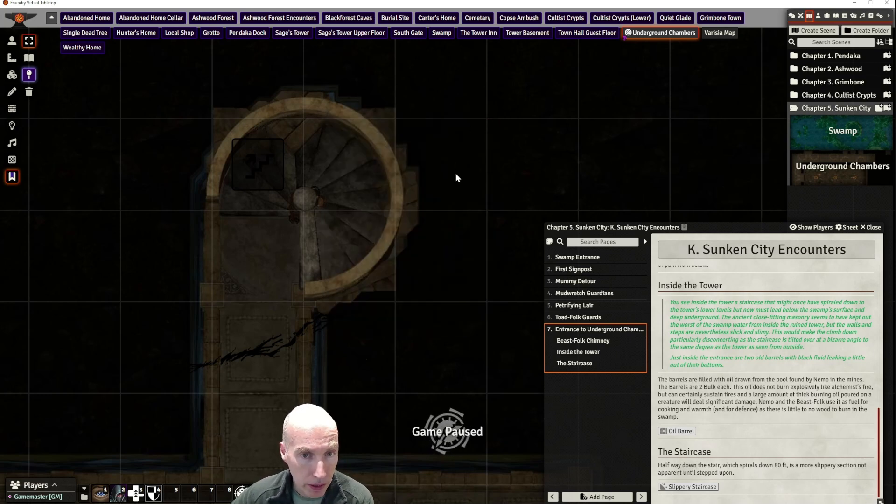
pyautogui.moveTo(457, 189); pyautogui.dragTo(461, 112)
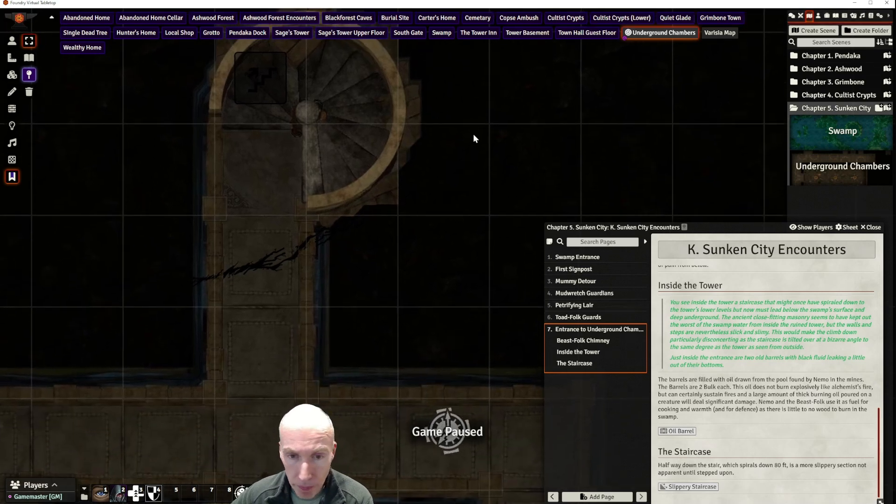
# Add a text page named Passage Choices to the K. Sunken City Encounters journal
pyautogui.moveTo(737, 222); pyautogui.dragTo(723, 211)
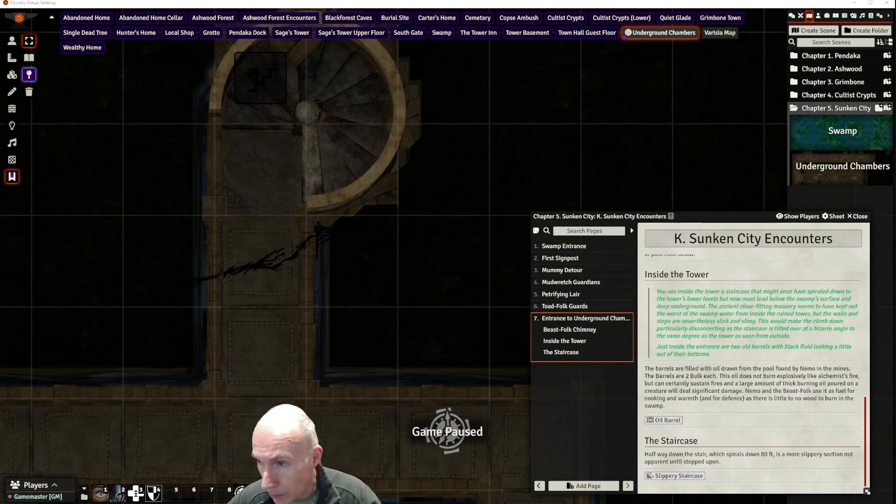
pyautogui.moveTo(698, 216); pyautogui.dragTo(674, 208)
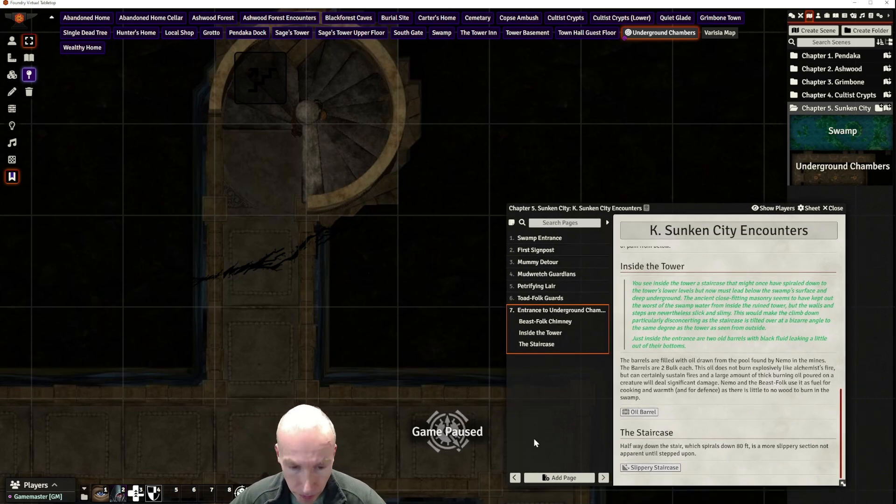
pyautogui.click(564, 477)
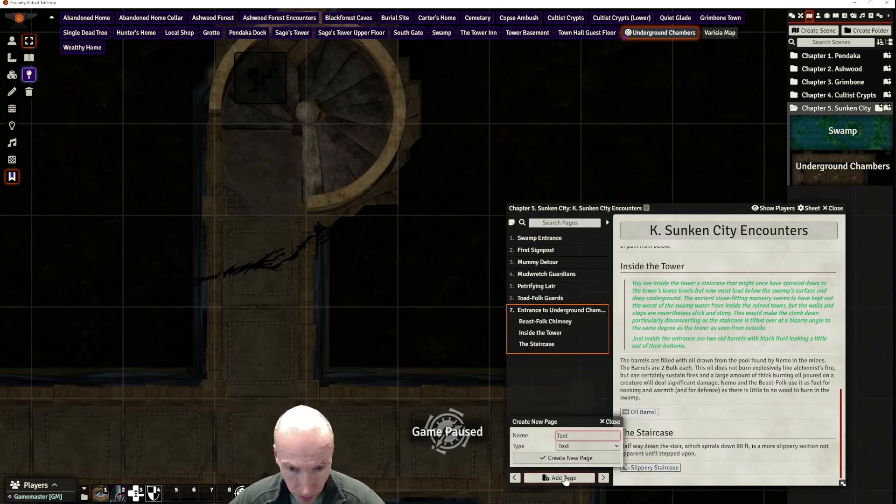
pyautogui.click(565, 436)
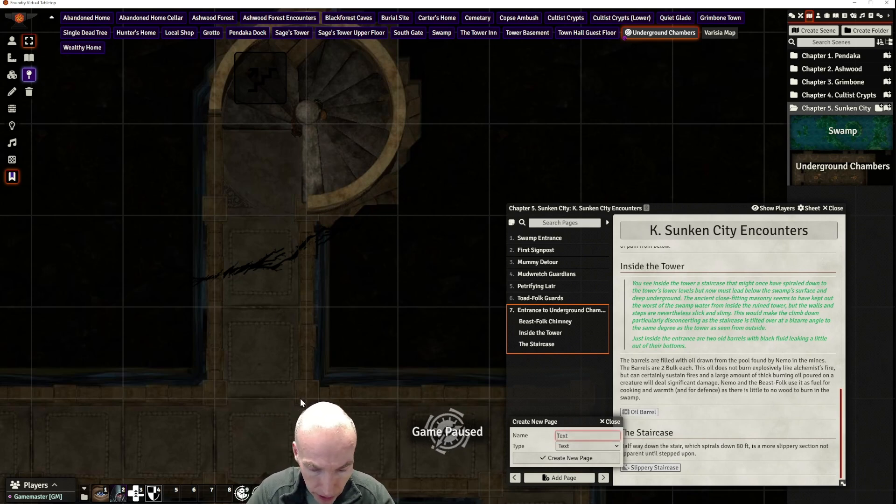
pyautogui.write('Passage')
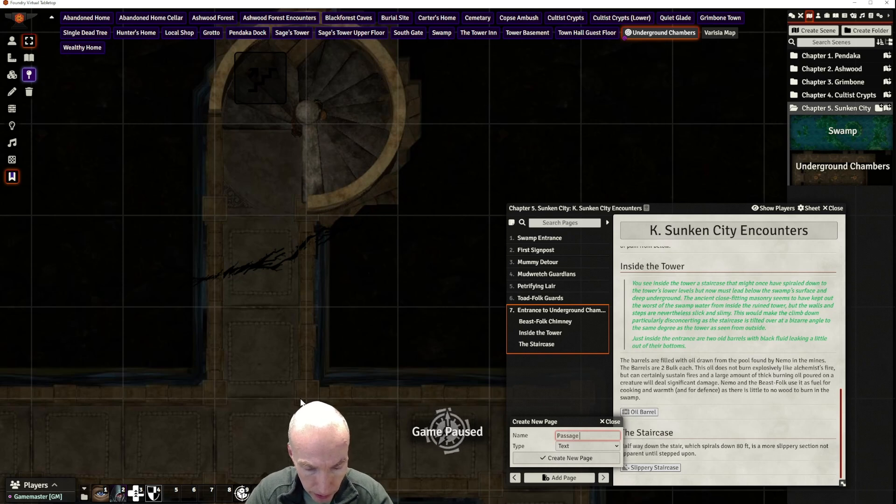
pyautogui.write(' Choice')
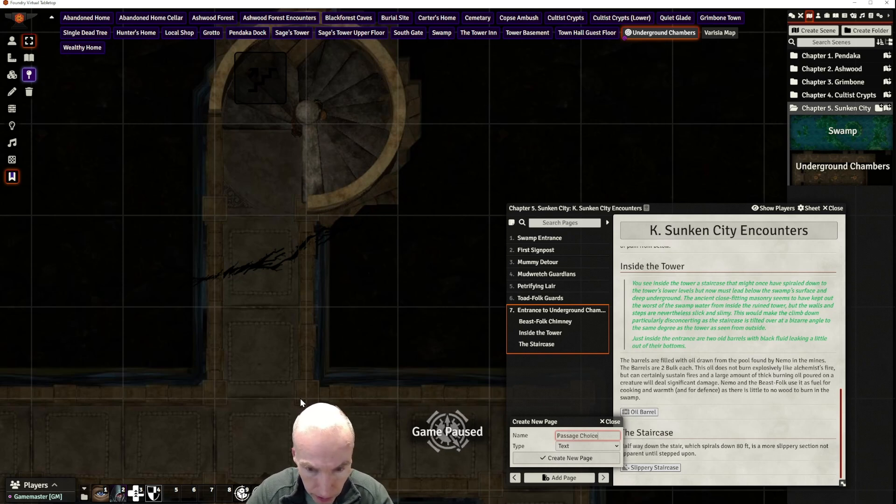
pyautogui.write('s')
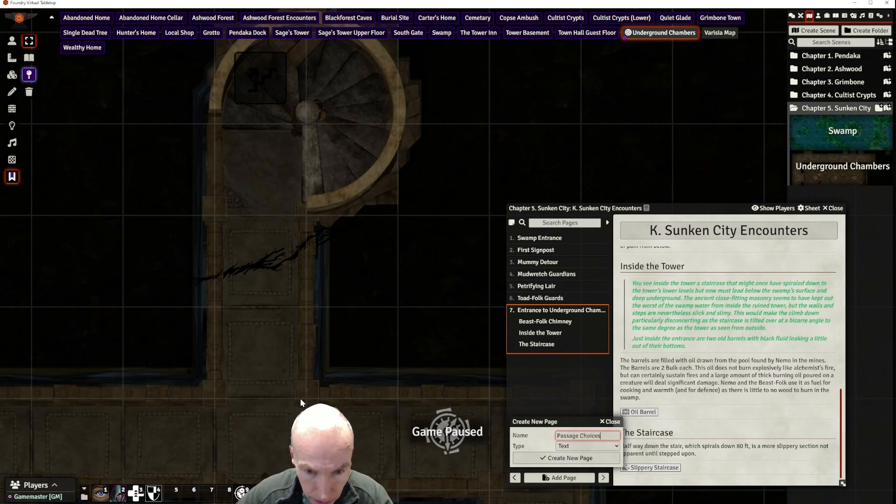
pyautogui.click(574, 459)
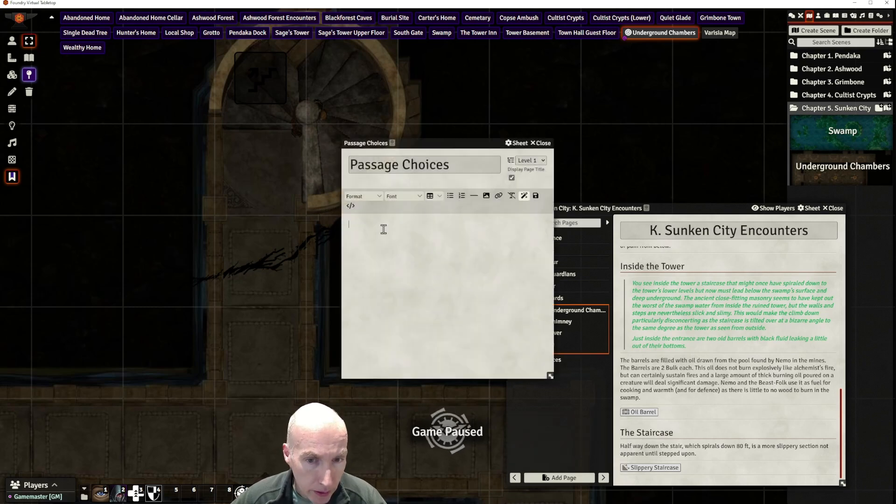
# Add the Underground Chambers activation note and the foot-of-the-stairs passage description to the page, and format the activation note as a Secret block
pyautogui.write('Activate the Underground Chambers scene for the following encounter areas. At the foot of the stairs is an unlit passage 5-ft wide and 10-ft high. The walls, ceiling and floor are made of smooth blocks, pitted with age. There is a narrow crack in the earth splitting the passage. The floor beyond the crack is level, unlike the sloping spiral stair you have just descended. On the other side, the passage continues but is blocked to the ceiling with piles of masonry. However there are branches to east and westthat appear clear. The stair continues further downward but is choked with fallen masonry just a few steps down.')
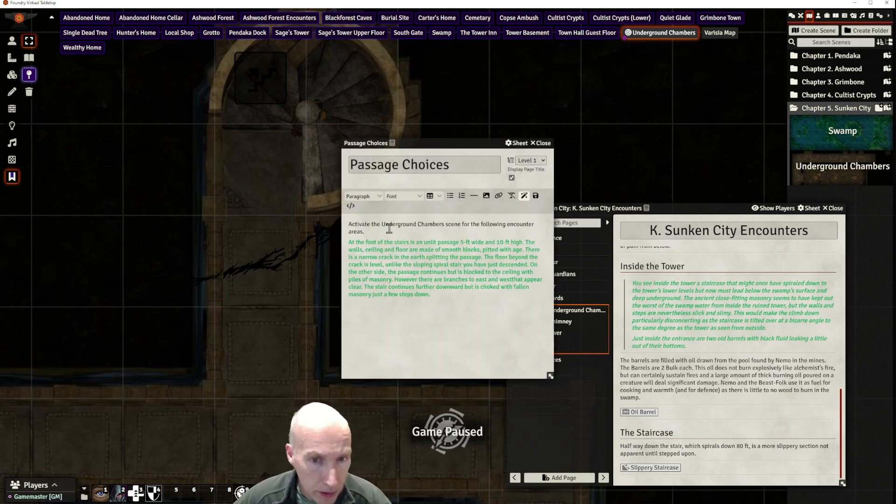
pyautogui.moveTo(366, 231); pyautogui.dragTo(355, 224)
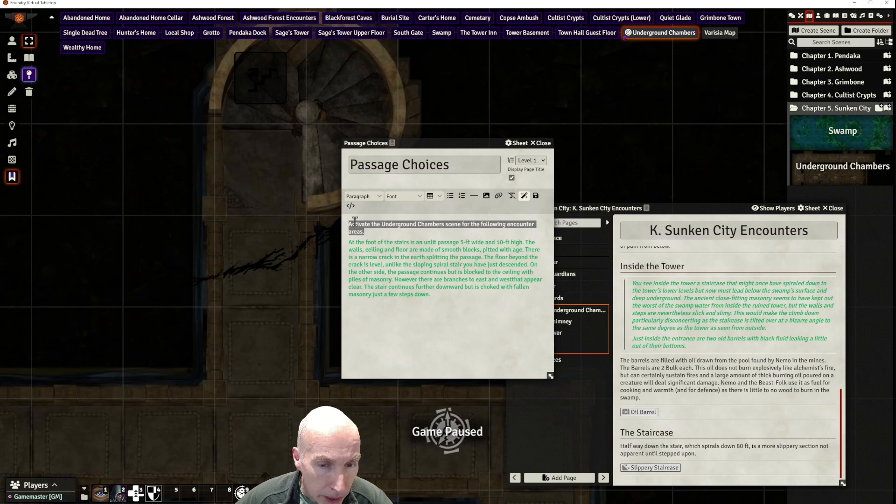
pyautogui.click(363, 196)
pyautogui.moveTo(369, 209)
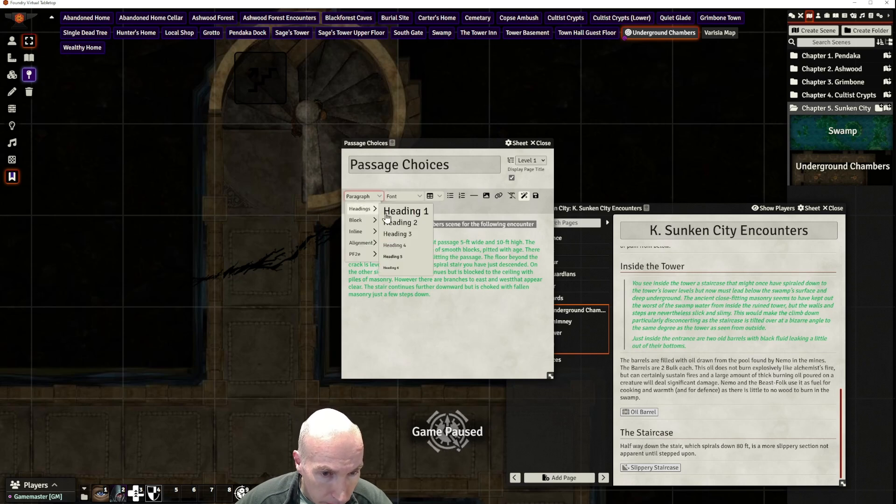
pyautogui.click(394, 254)
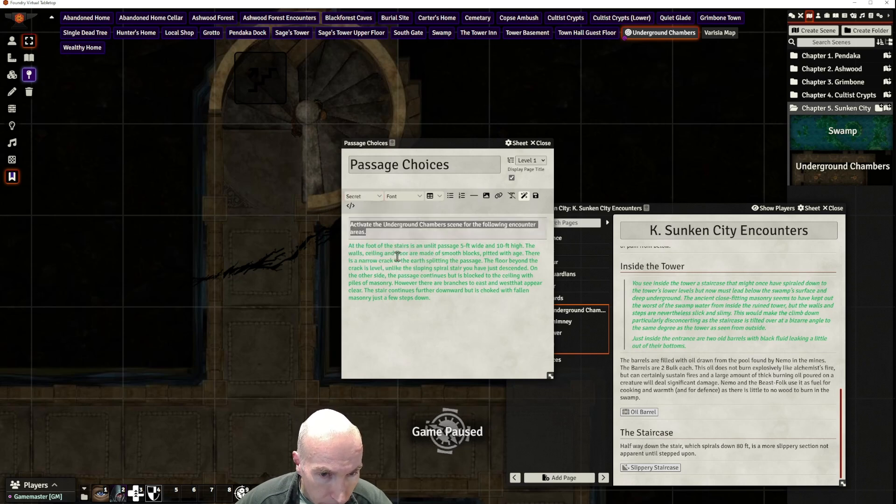
pyautogui.click(412, 264)
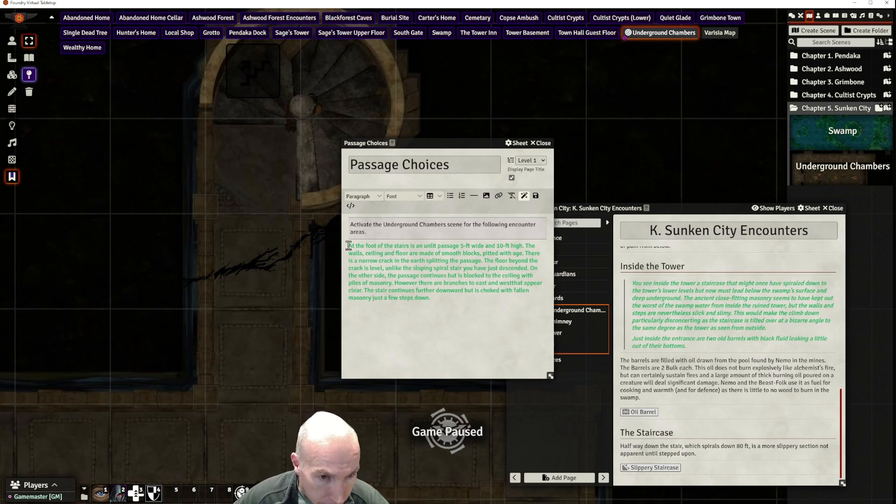
# Format the passage description starting "At the foot of the stairs" as a Blockquote
pyautogui.moveTo(349, 245); pyautogui.dragTo(424, 299)
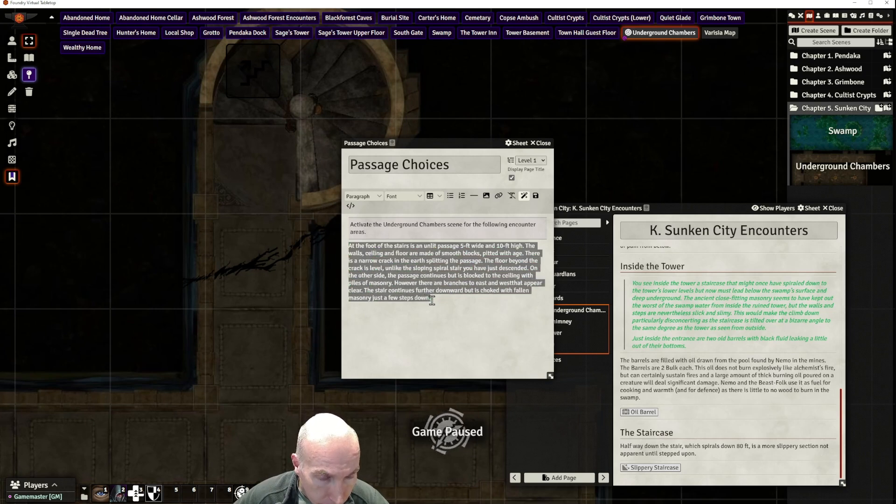
pyautogui.click(353, 197)
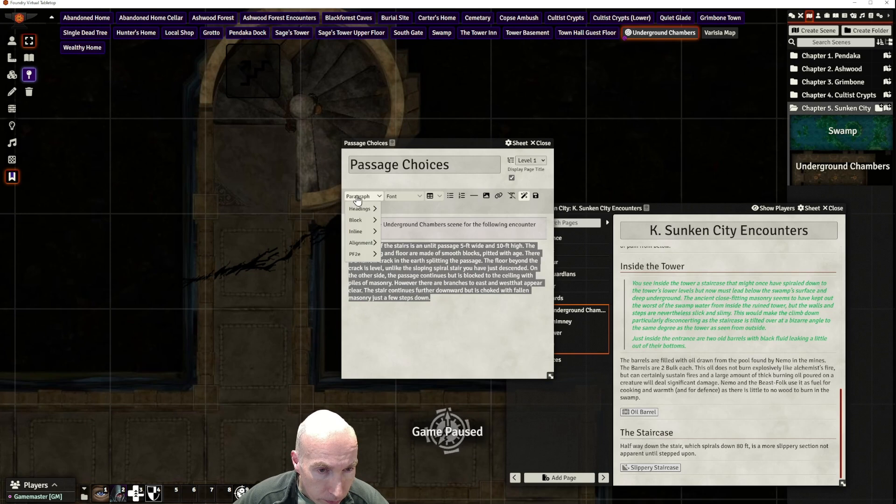
pyautogui.moveTo(359, 225)
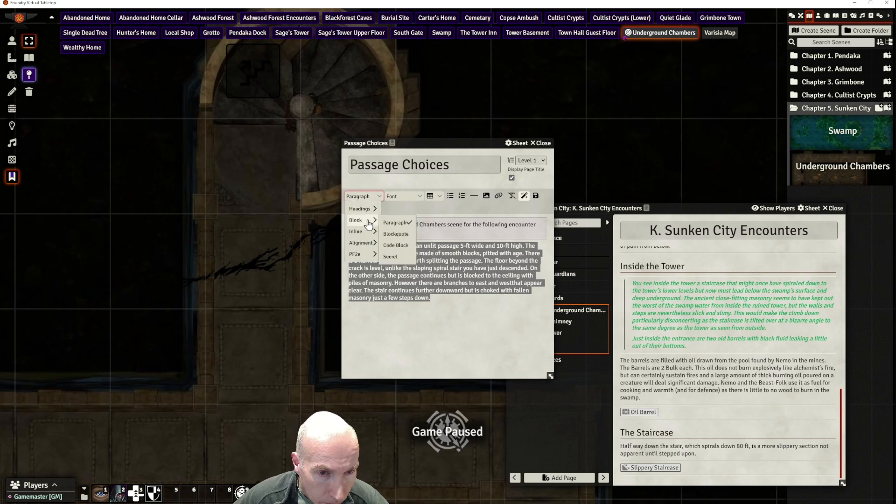
pyautogui.click(405, 234)
pyautogui.click(397, 317)
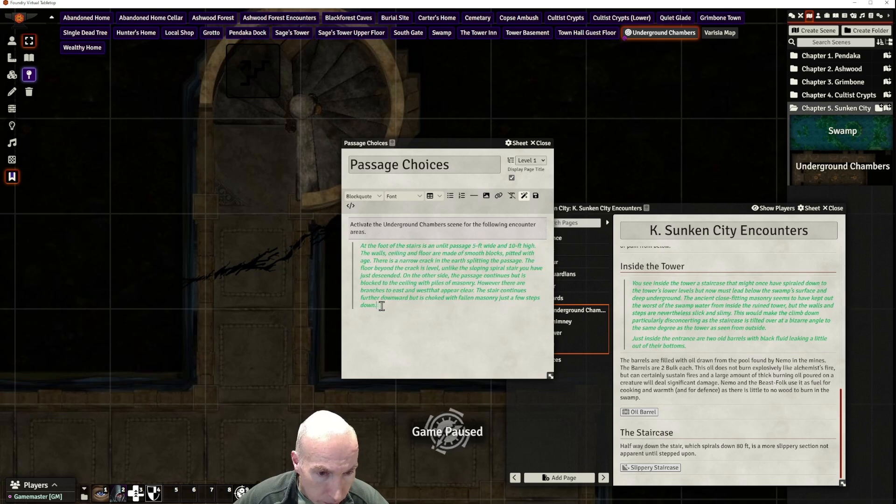
# Insert horizontal rules below and above the passage description block quote
pyautogui.click(472, 196)
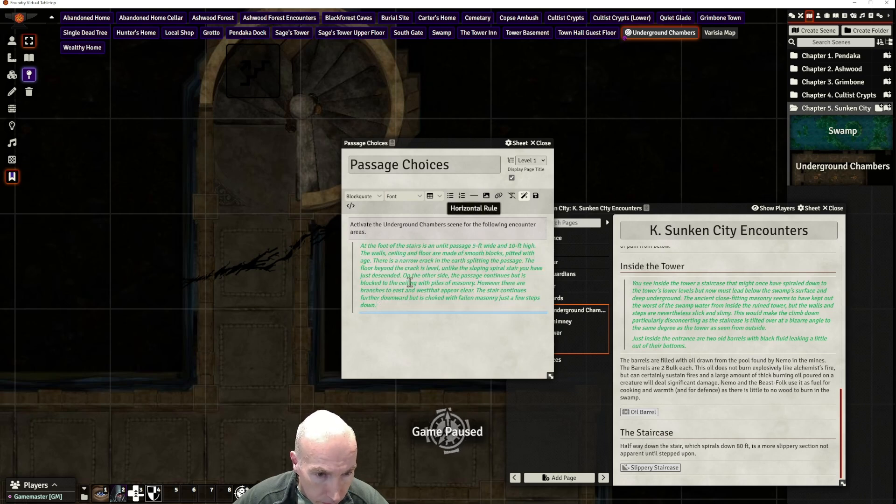
pyautogui.click(409, 311)
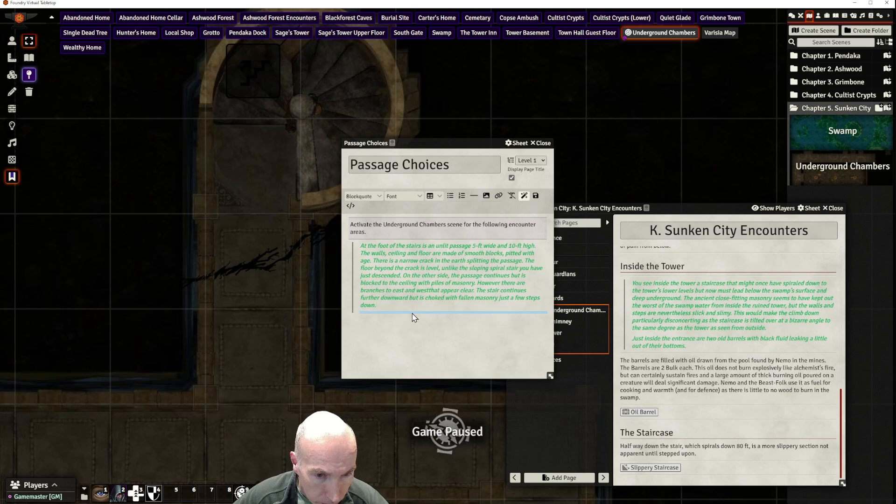
pyautogui.click(369, 196)
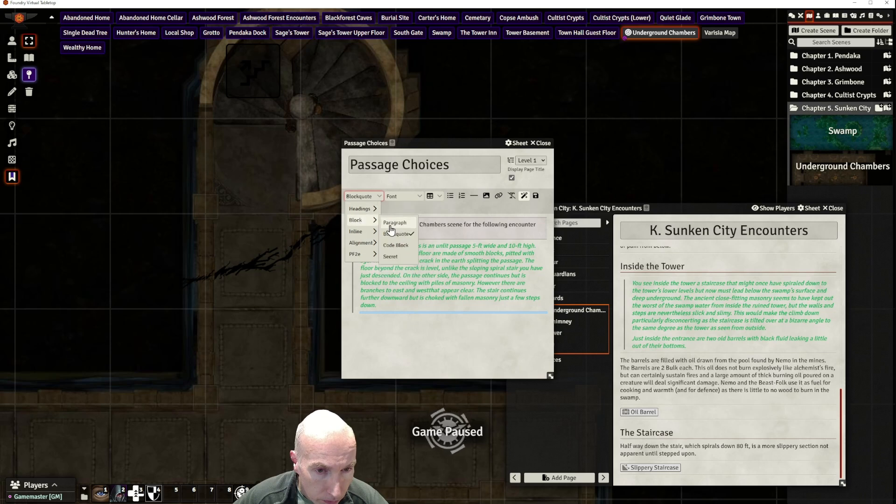
pyautogui.click(399, 233)
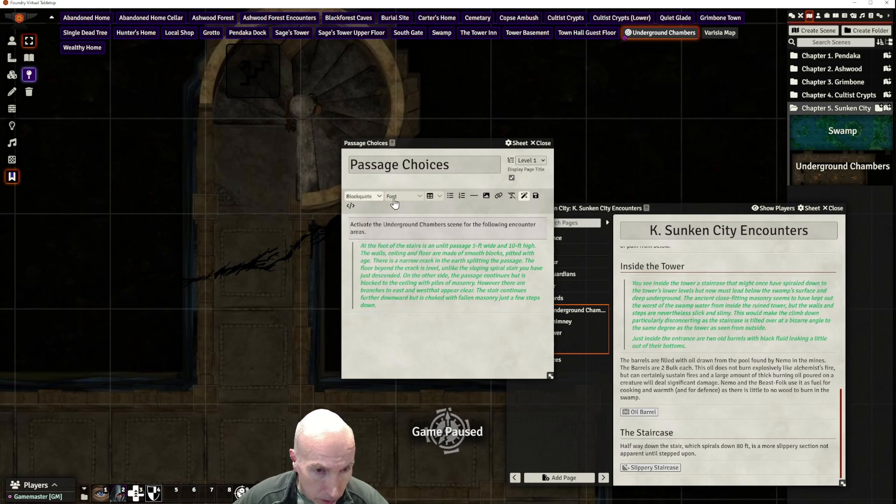
pyautogui.click(474, 196)
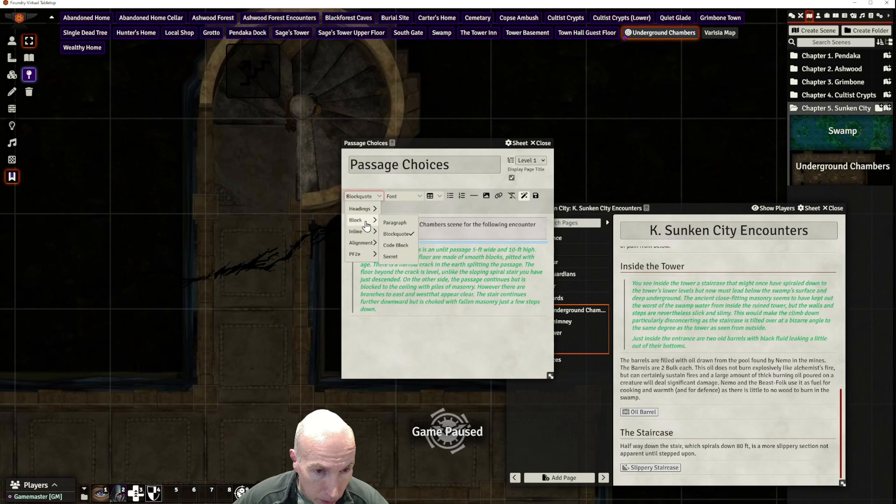
pyautogui.click(398, 231)
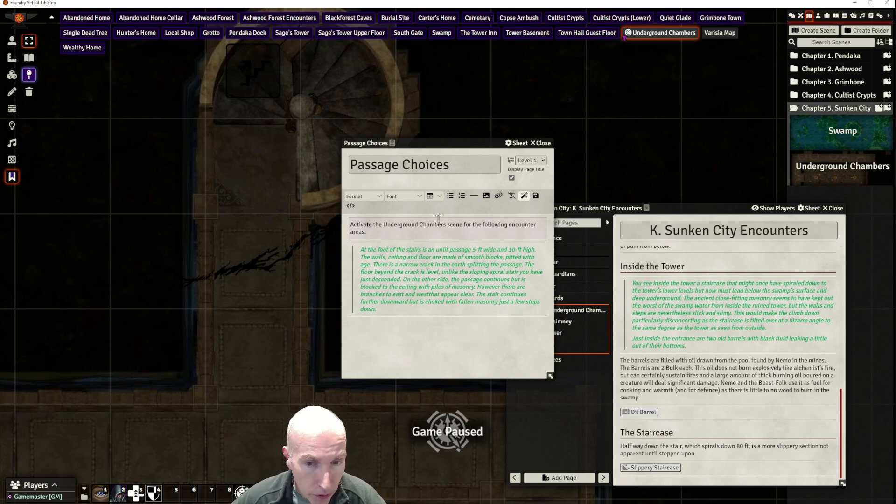
# Move the Passage Choices window clear of the corridor map and insert the missing space in "west that" in the block quote
pyautogui.moveTo(456, 144); pyautogui.dragTo(501, 102)
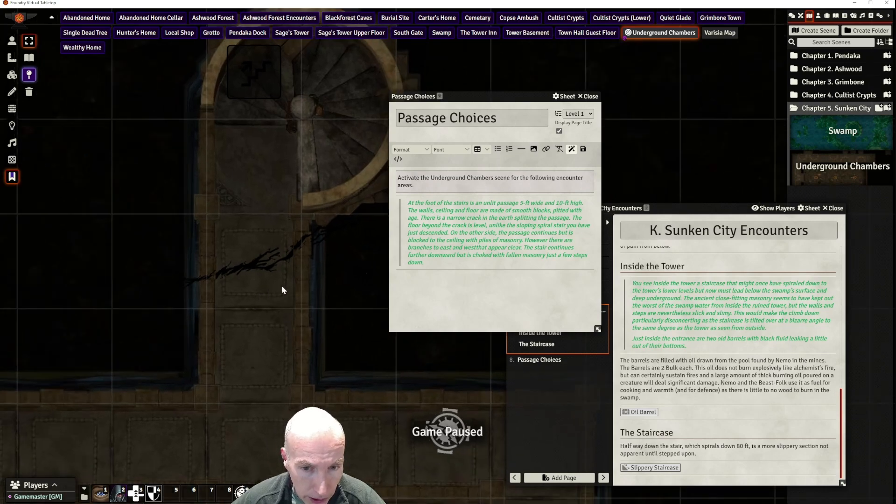
pyautogui.moveTo(282, 290); pyautogui.dragTo(260, 165)
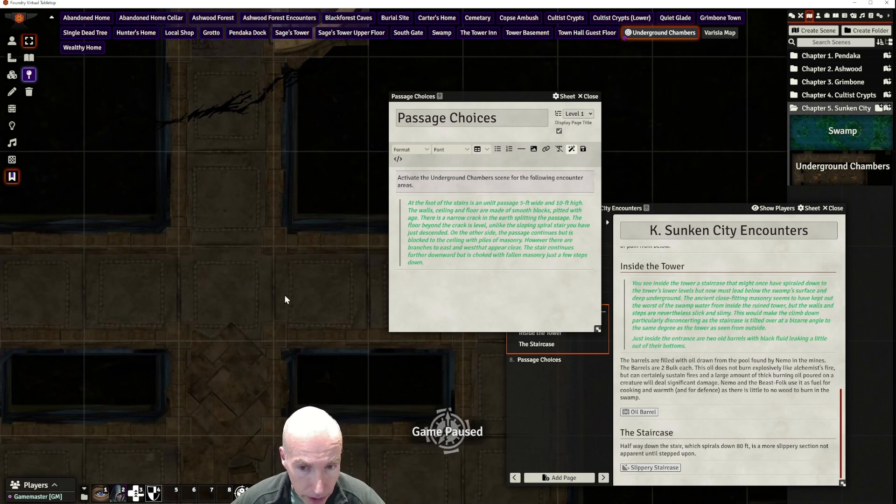
pyautogui.click(480, 245)
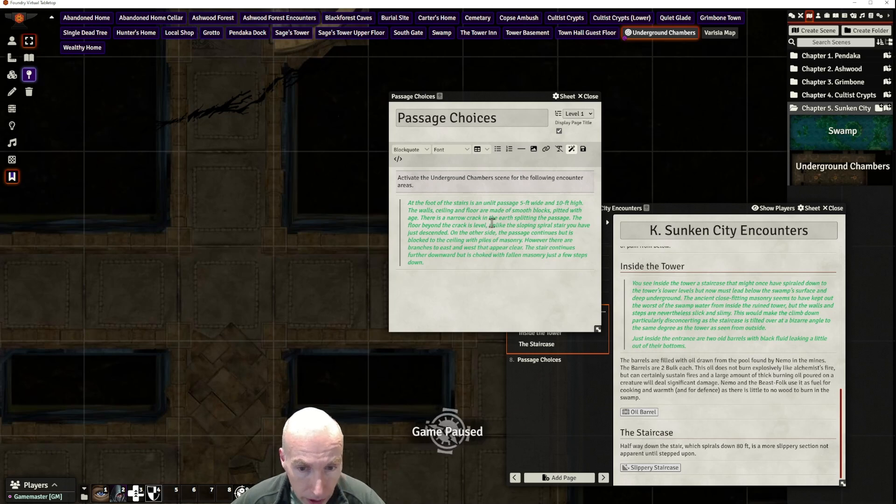
pyautogui.moveTo(311, 155); pyautogui.dragTo(289, 298)
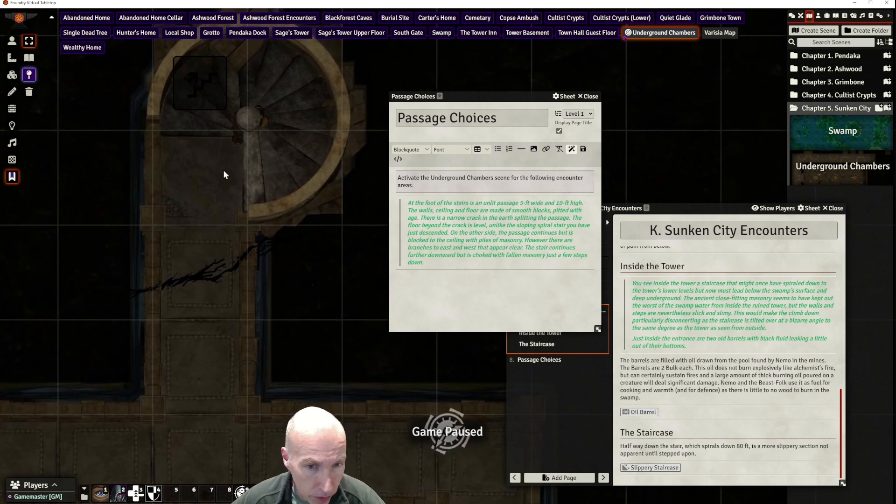
pyautogui.scroll(-2, 289, 160)
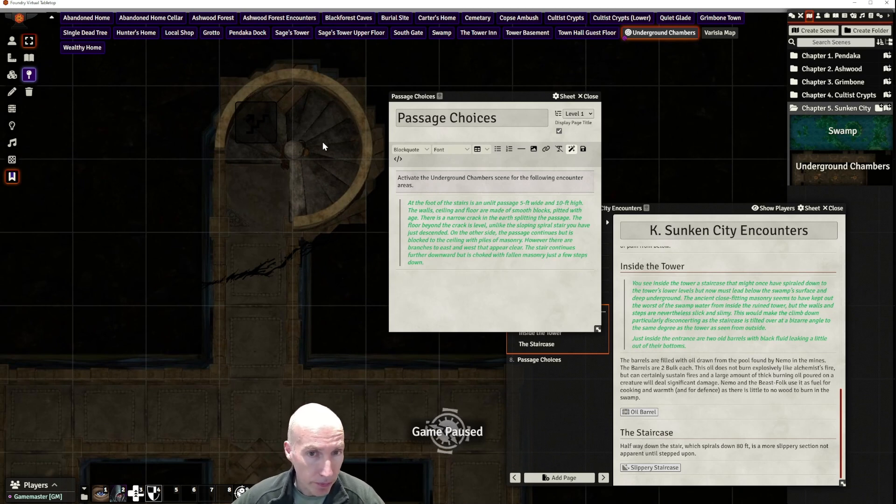
pyautogui.scroll(2, 313, 162)
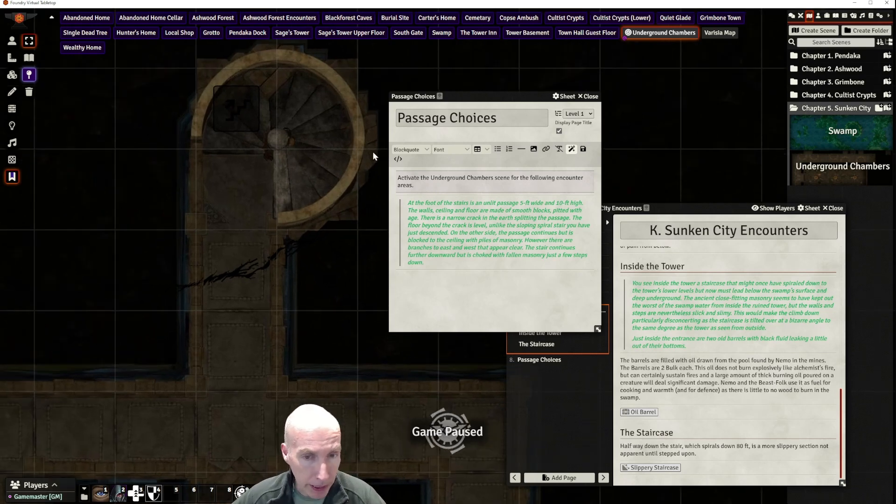
pyautogui.scroll(-2, 277, 169)
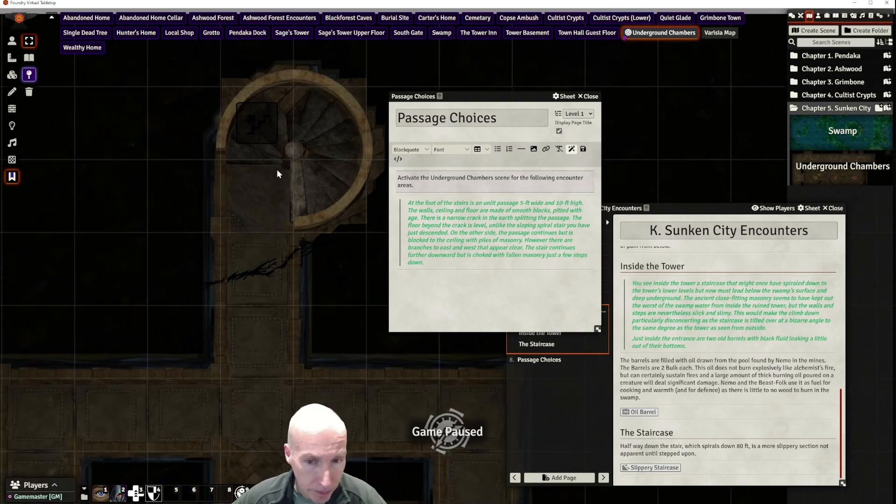
pyautogui.scroll(3, 276, 169)
# Paste the Background section on the buried passages and the rubble-blocked stairway below the block quote
pyautogui.click(416, 281)
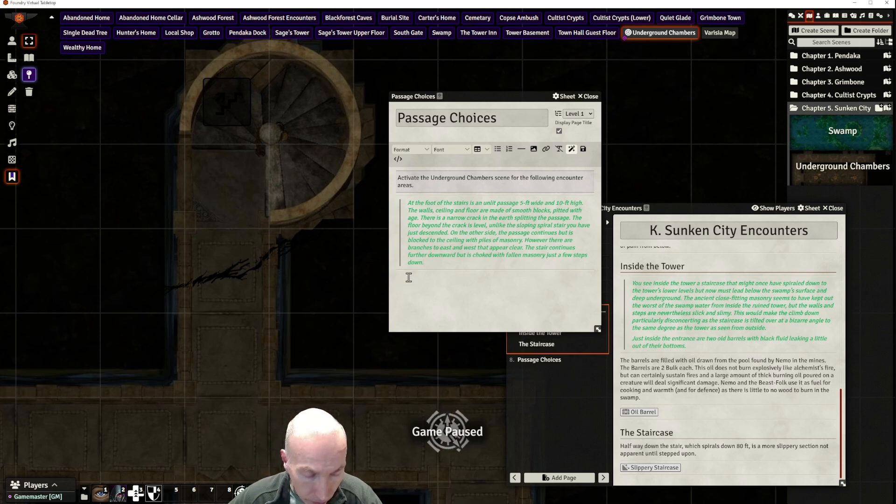
pyautogui.hotkey('ctrl', 'v')
pyautogui.scroll(3, 478, 222)
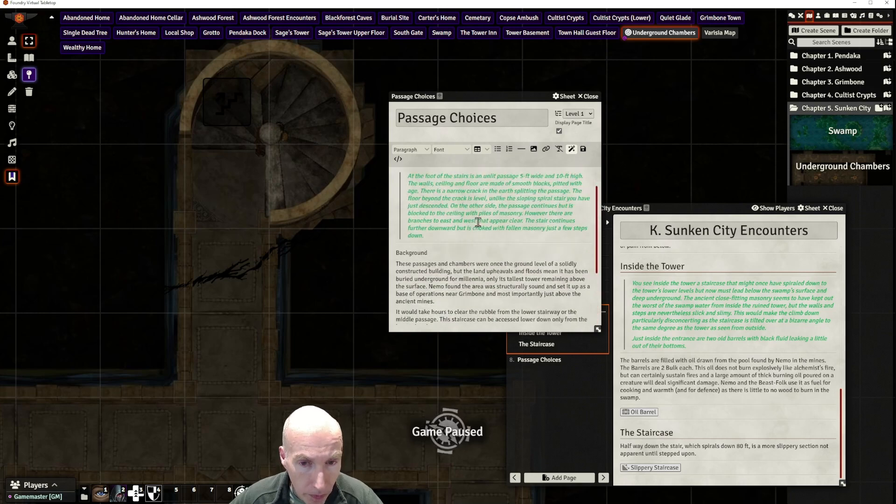
# Format the "Background" line of the Passage Choices page as Heading 2
pyautogui.scroll(1, 478, 223)
pyautogui.scroll(-1, 474, 228)
pyautogui.moveTo(444, 247); pyautogui.dragTo(382, 246)
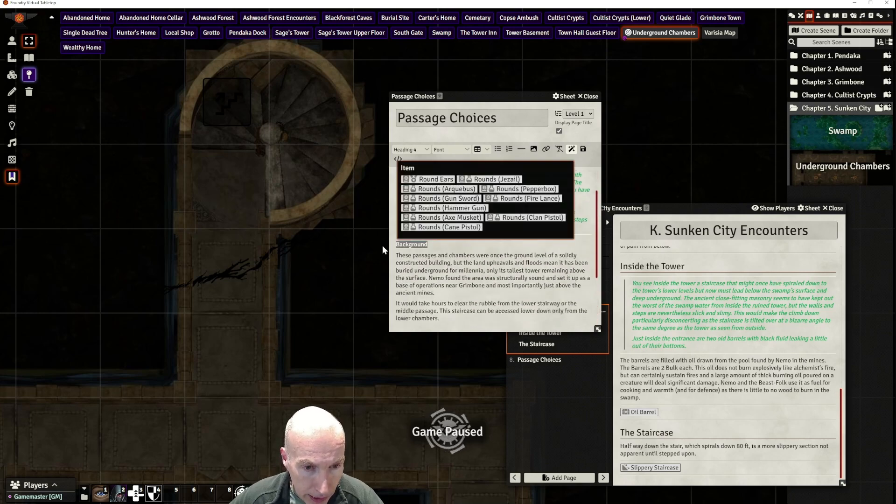
pyautogui.click(409, 149)
pyautogui.moveTo(408, 162)
pyautogui.click(457, 176)
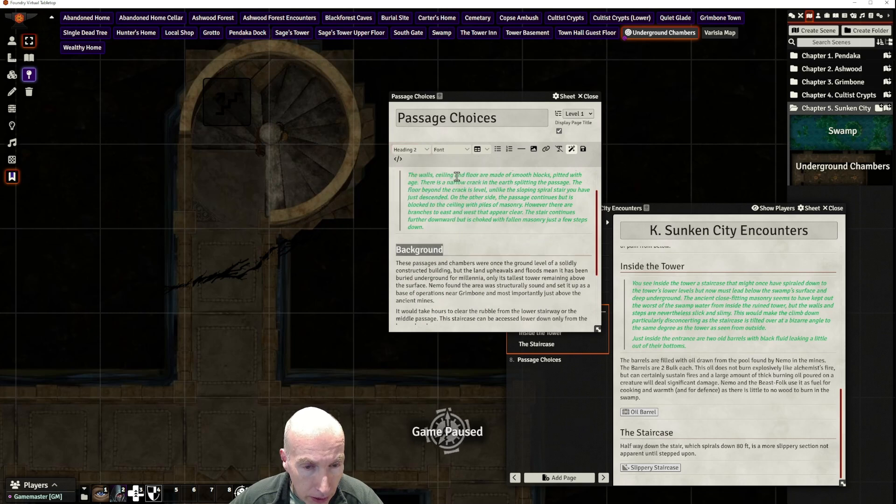
pyautogui.click(467, 276)
pyautogui.scroll(-2, 490, 260)
pyautogui.scroll(3, 491, 260)
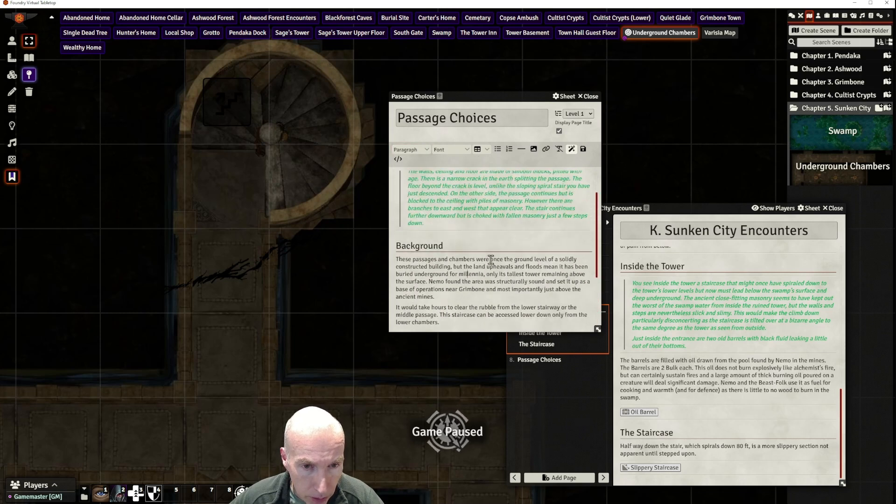
# Insert a horizontal rule below the Background paragraph that ends with "ancient mines"
pyautogui.scroll(-2, 492, 260)
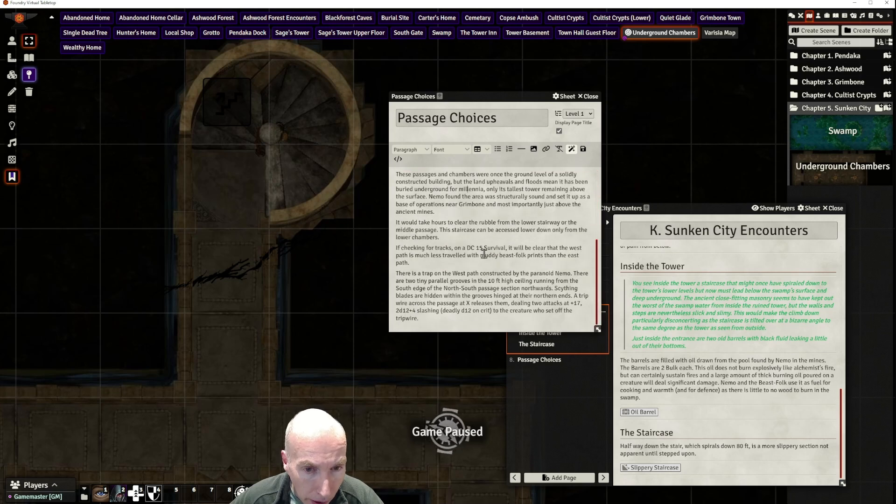
pyautogui.click(437, 213)
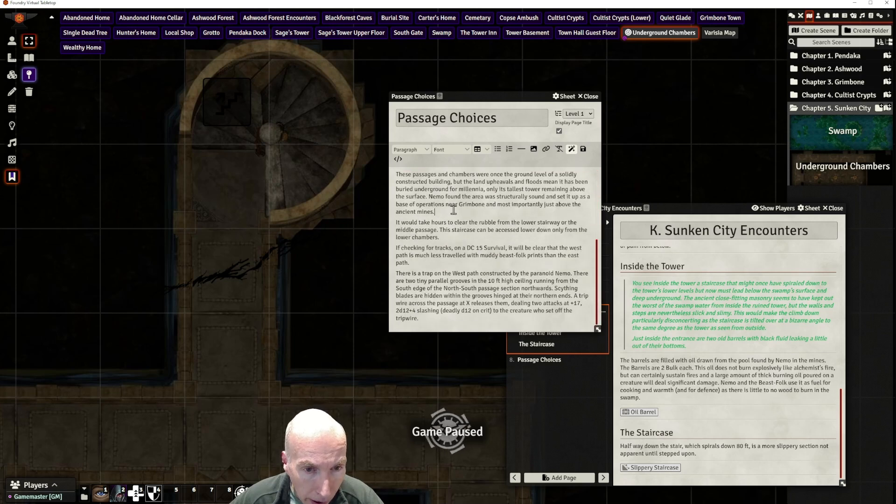
pyautogui.press('Return')
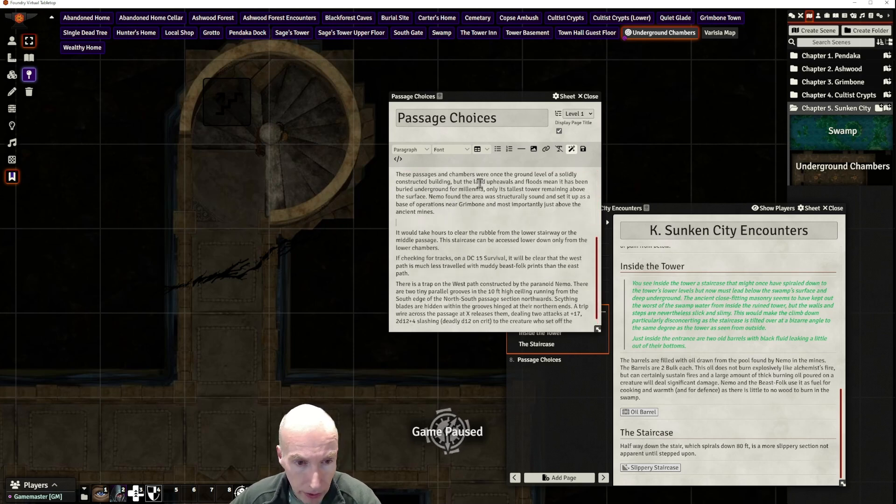
pyautogui.click(522, 149)
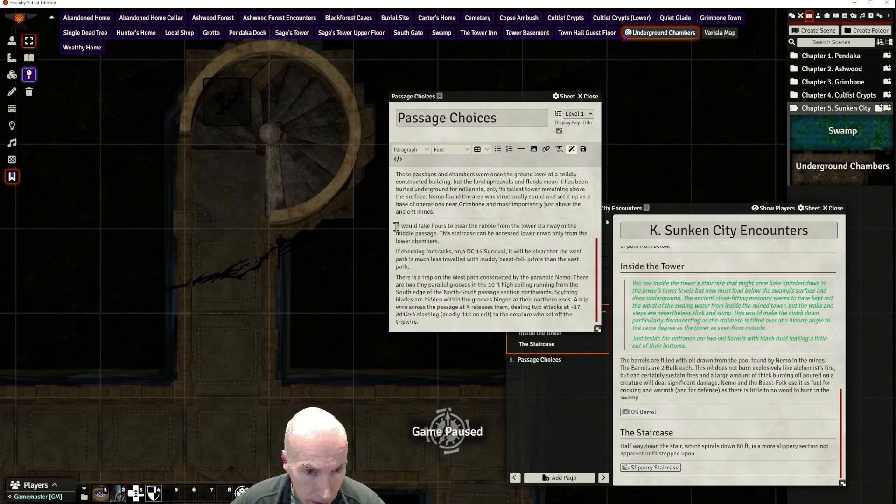
# Add the line "Exploring the Area" directly above the paragraph about clearing the rubble
pyautogui.scroll(3, 504, 217)
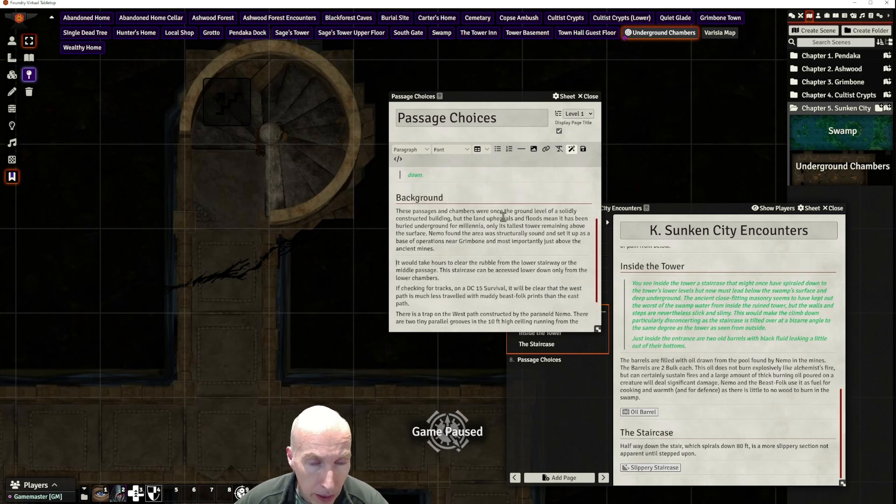
pyautogui.scroll(-2, 503, 216)
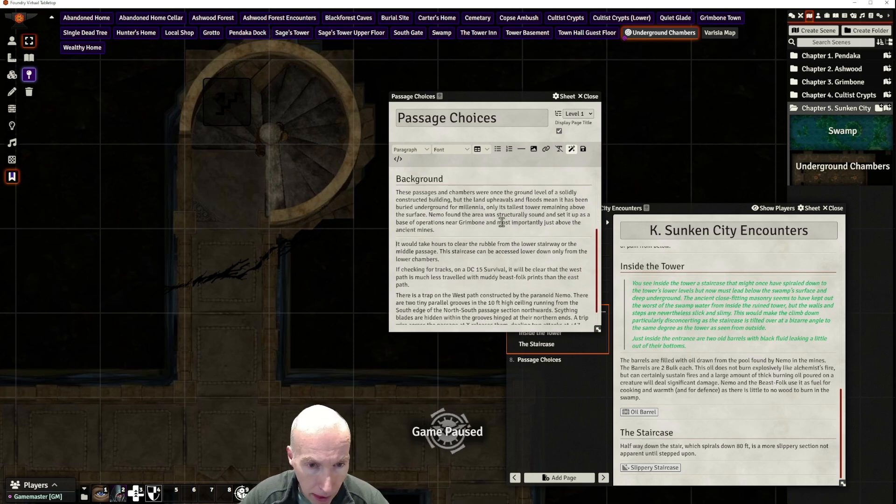
pyautogui.press('Return')
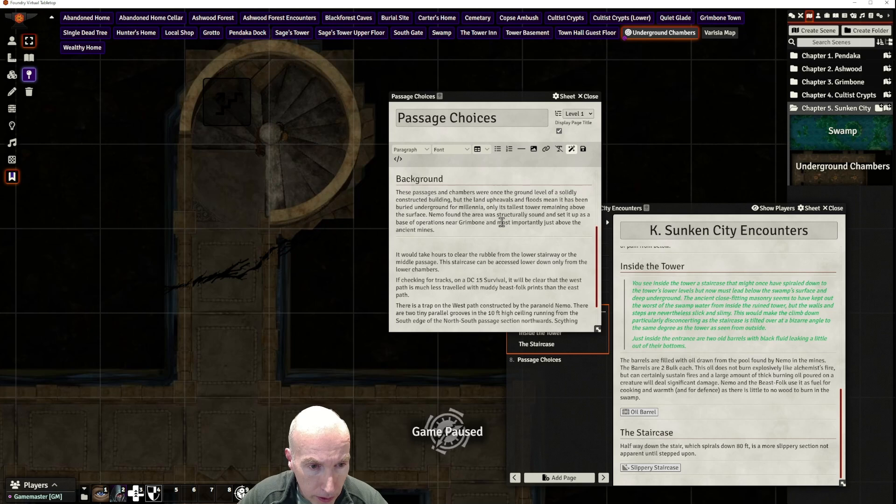
pyautogui.scroll(-1, 491, 245)
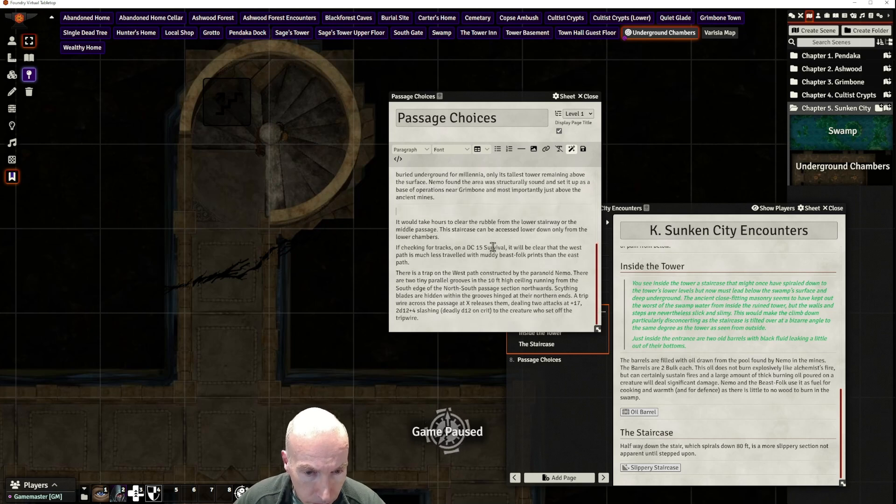
pyautogui.scroll(2, 517, 256)
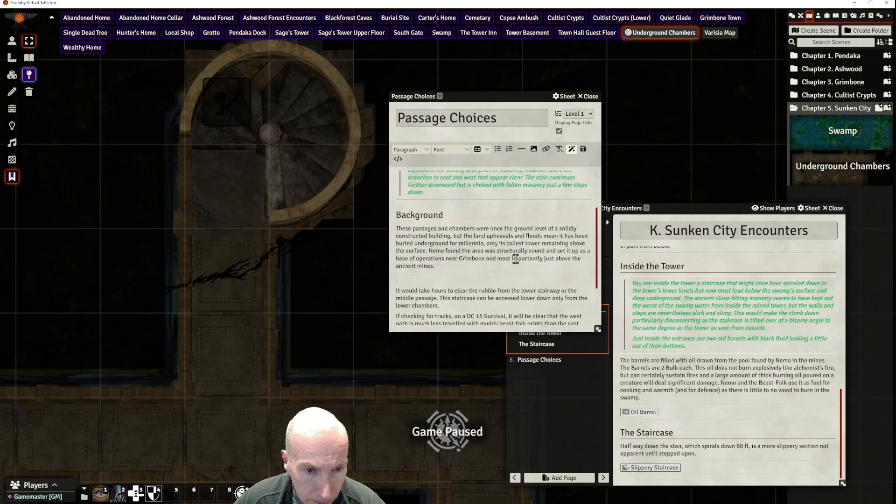
pyautogui.scroll(-2, 521, 254)
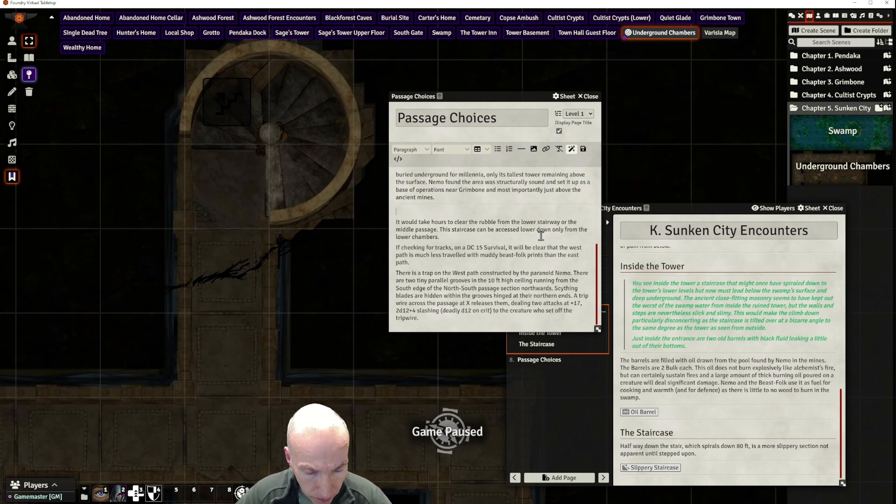
pyautogui.write('Exploring t')
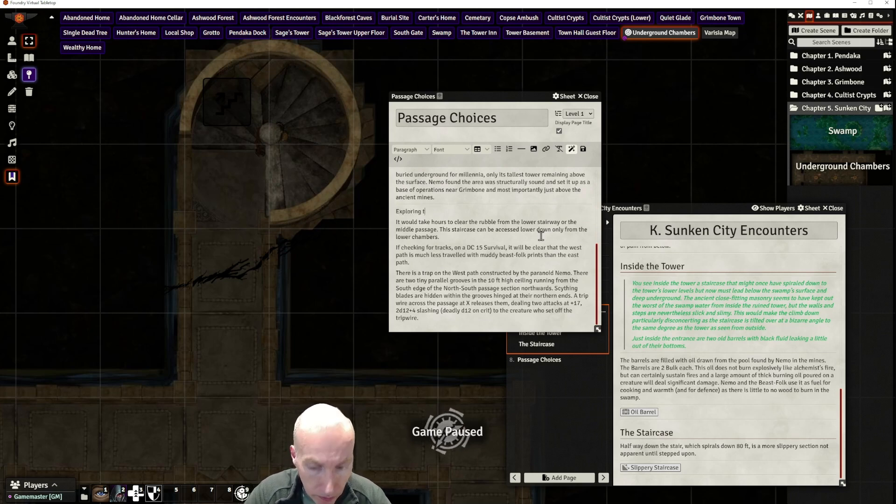
pyautogui.write('ehe Area')
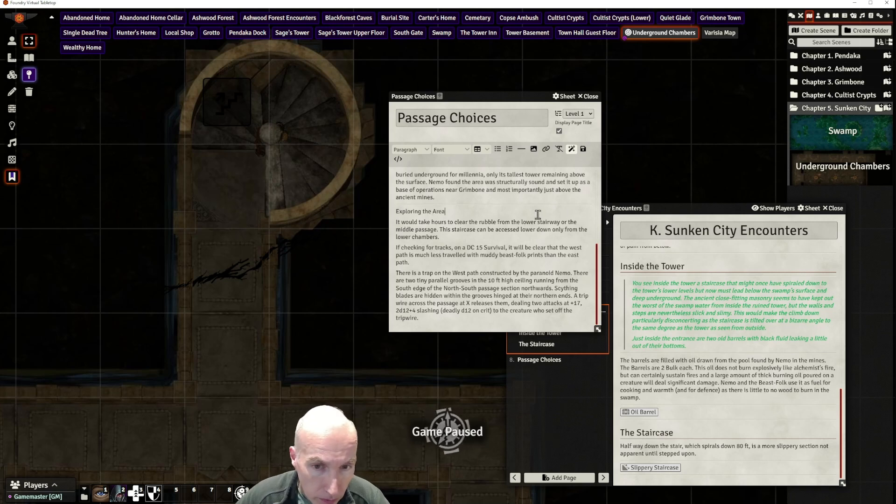
# Format the "Exploring the Area" line as Heading 2
pyautogui.moveTo(449, 211); pyautogui.dragTo(396, 213)
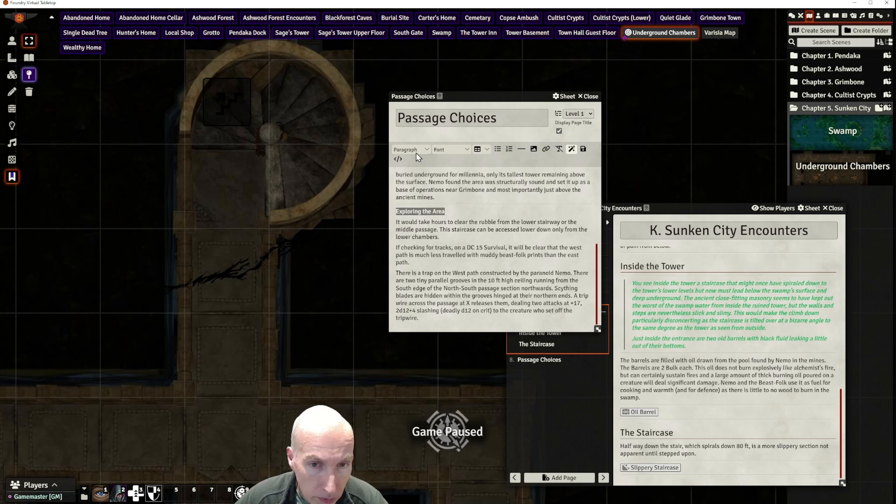
pyautogui.click(417, 150)
pyautogui.moveTo(415, 169)
pyautogui.click(453, 177)
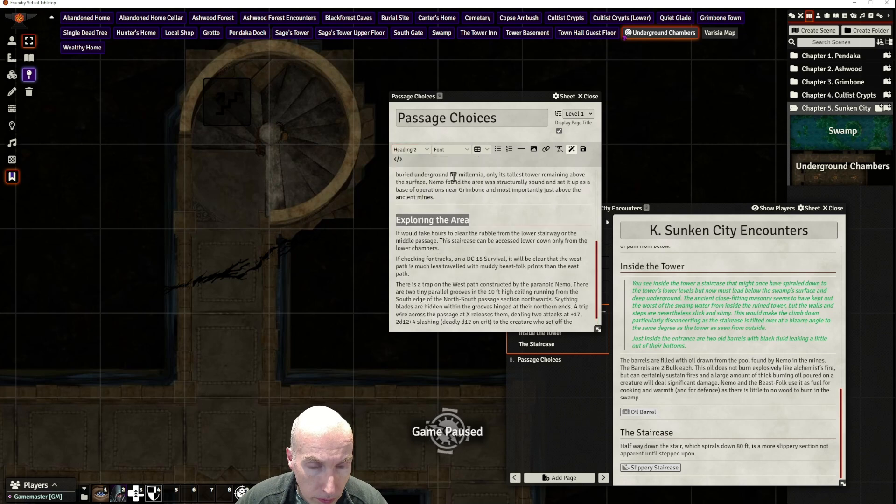
pyautogui.click(491, 251)
pyautogui.scroll(3, 506, 234)
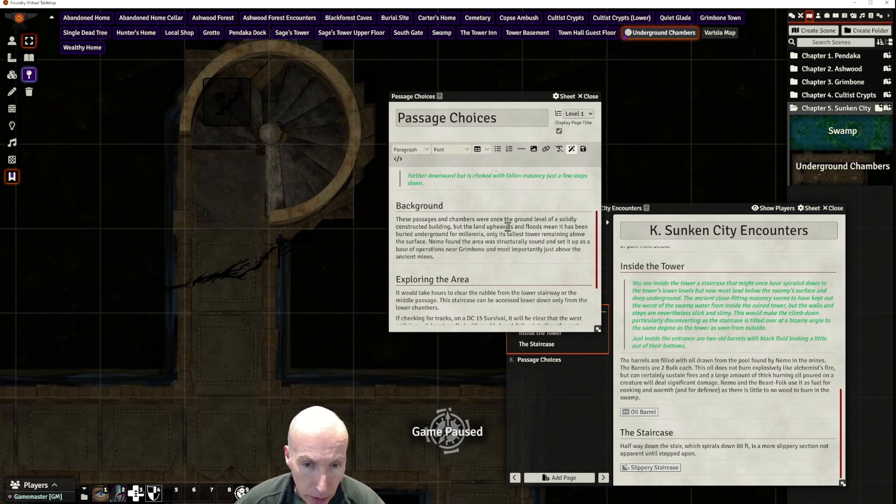
pyautogui.scroll(1, 477, 236)
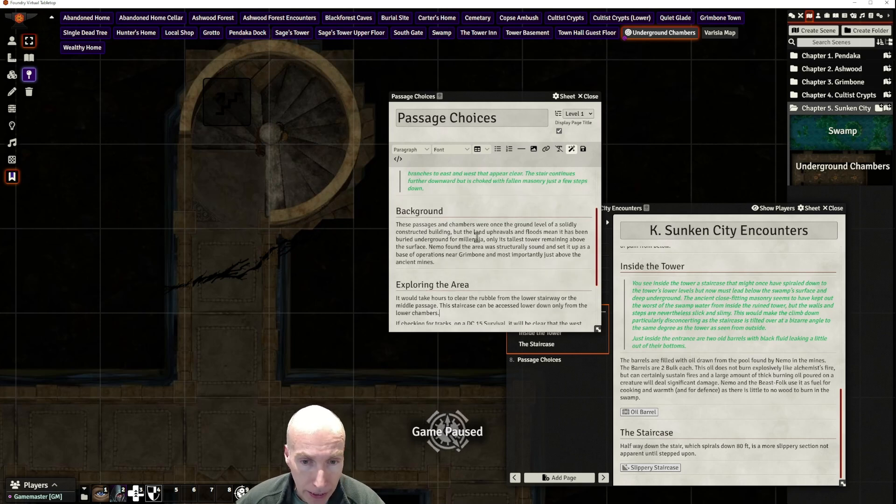
pyautogui.scroll(1, 477, 238)
pyautogui.scroll(-3, 474, 238)
pyautogui.scroll(2, 485, 235)
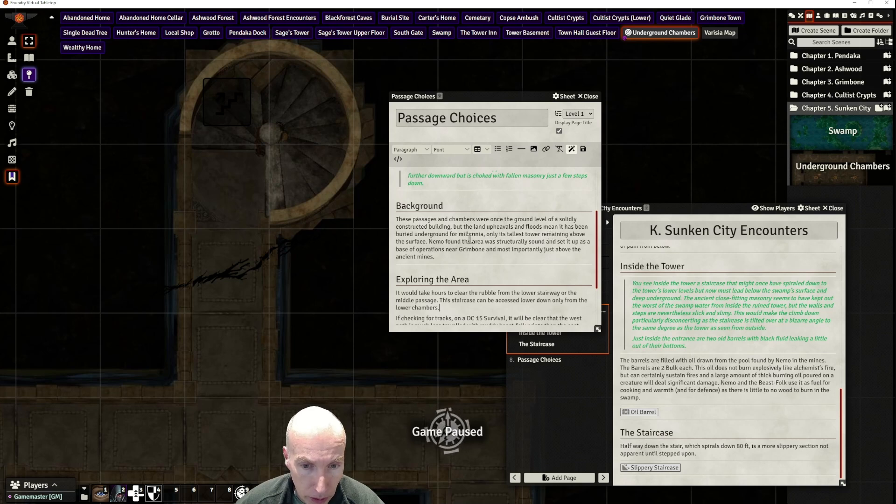
pyautogui.scroll(-3, 466, 240)
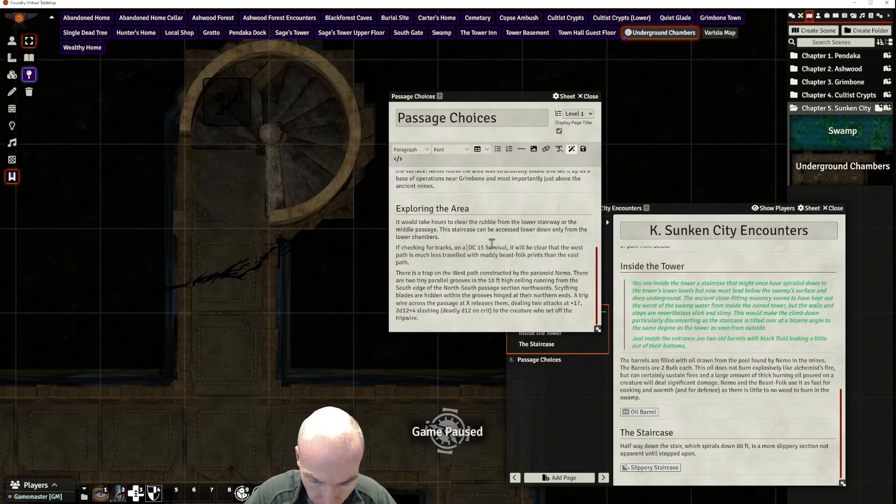
pyautogui.write('@Check')
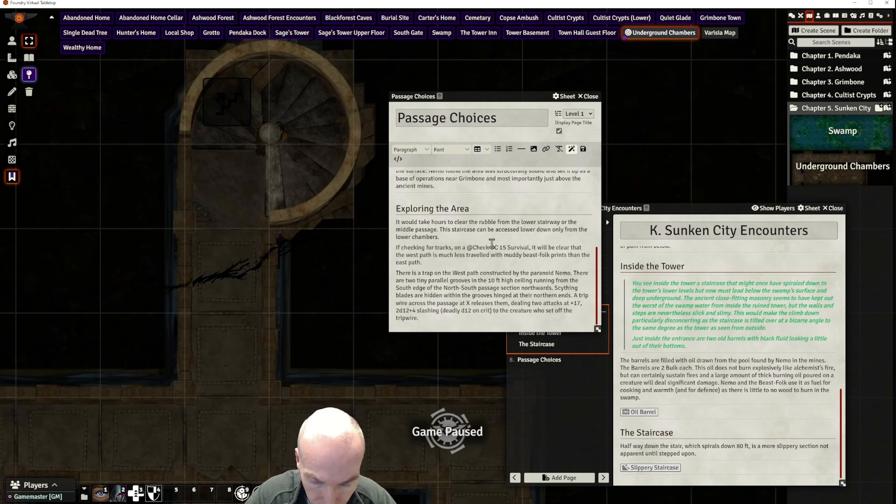
pyautogui.write('[survi')
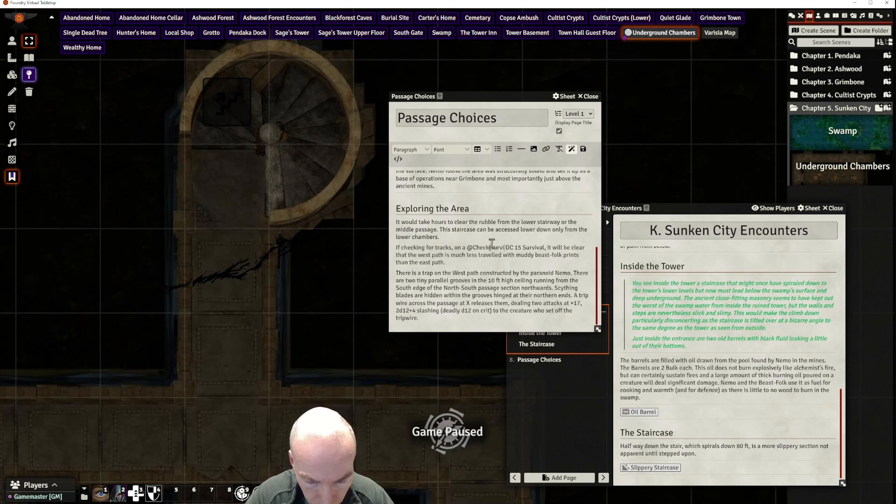
pyautogui.write('val')
pyautogui.write('|dc:')
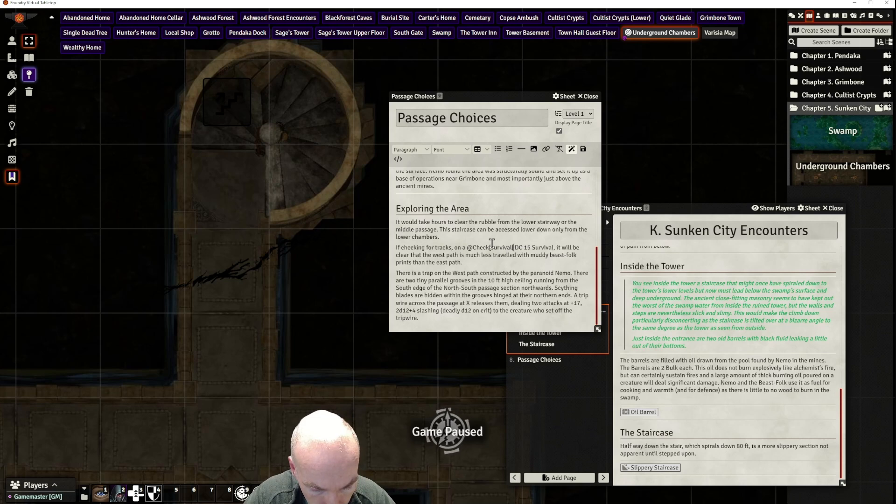
pyautogui.write('15')
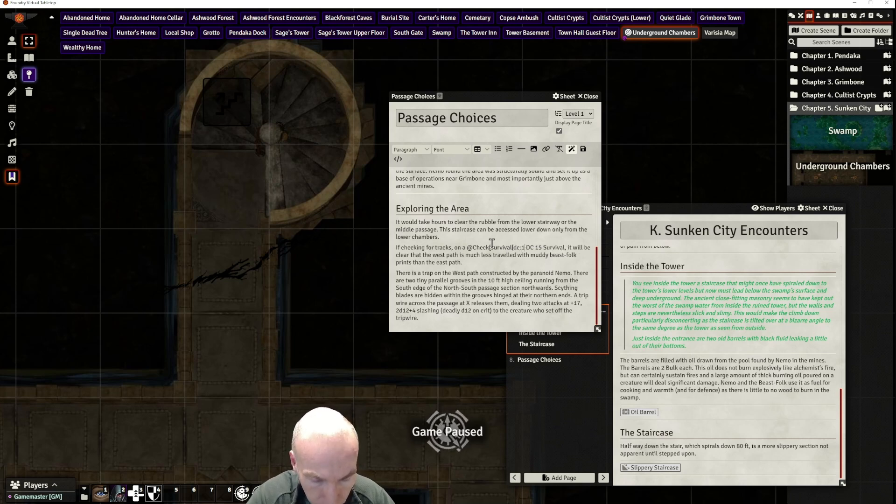
pyautogui.write(']')
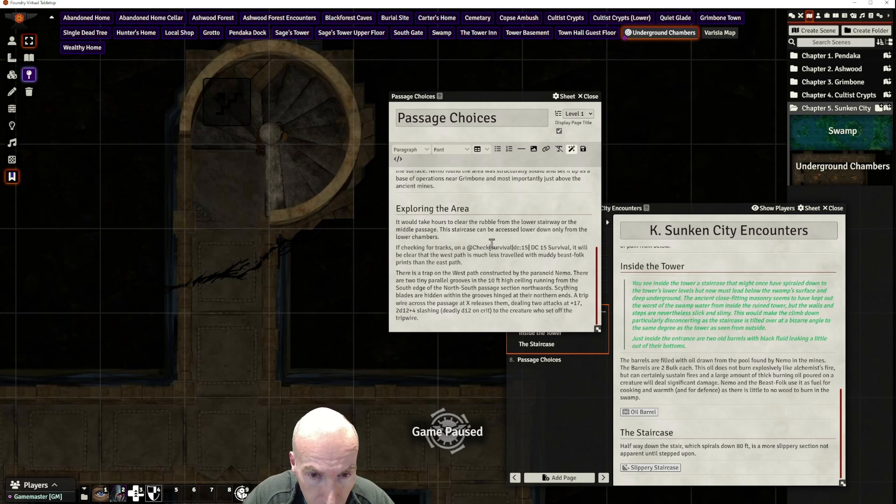
pyautogui.press('BackSpace')
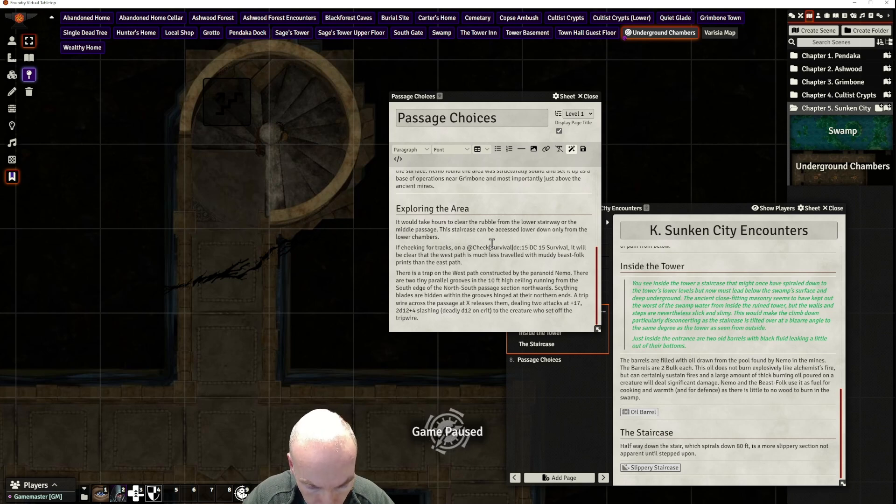
pyautogui.write('|name')
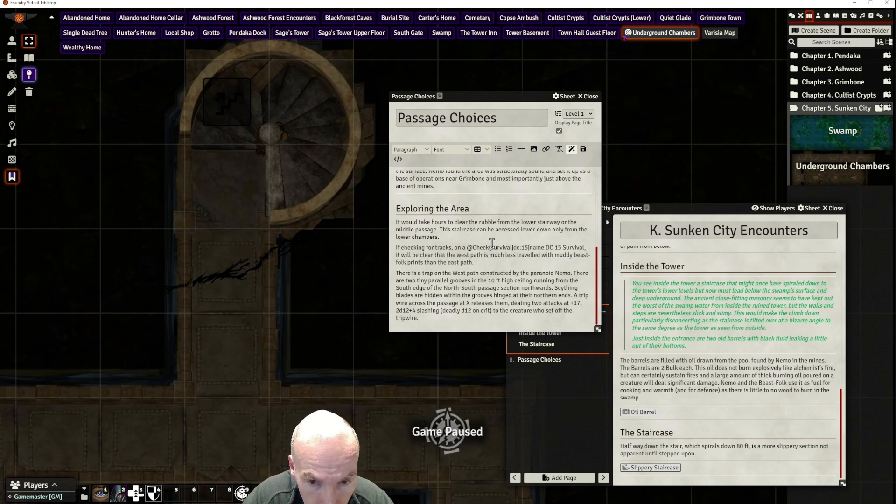
pyautogui.write(':Tracking')
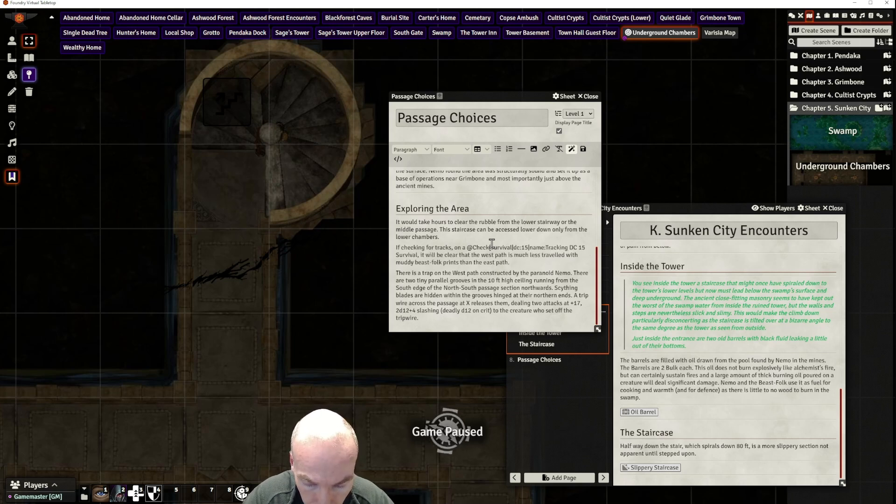
pyautogui.write(']')
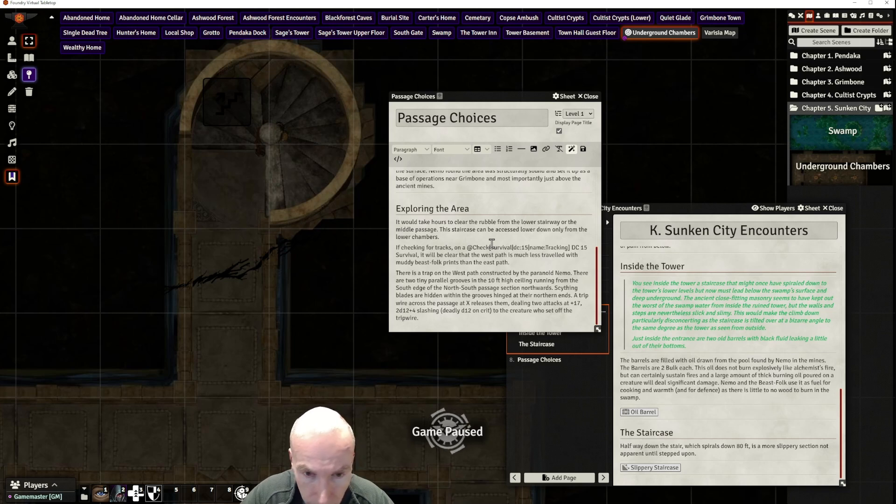
# Replace the plain text "DC 15 Survival" after the inline check with the word "check"
pyautogui.press('Delete')
pyautogui.press('Delete')
pyautogui.press('Delete')
pyautogui.press('Delete')
pyautogui.press('Delete')
pyautogui.press('Delete')
pyautogui.press('Delete')
pyautogui.press('Delete')
pyautogui.press('Delete')
pyautogui.press('Delete')
pyautogui.press('Delete')
pyautogui.press('Delete')
pyautogui.press('Delete')
pyautogui.press('Delete')
pyautogui.press('Delete')
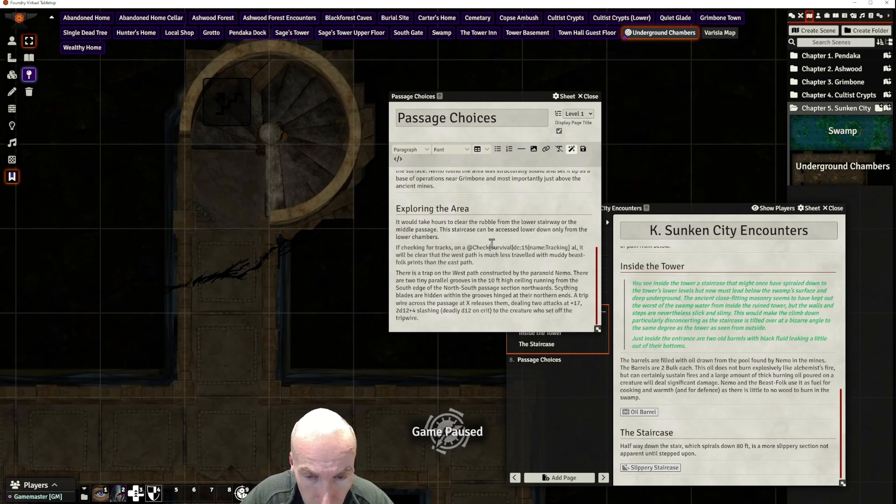
pyautogui.write('check')
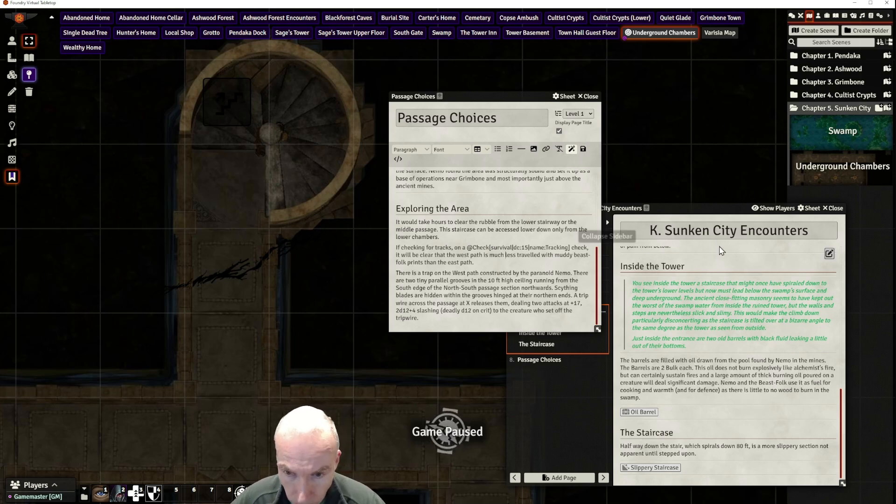
# Show the Passage Choices page in the Sunken City Encounters journal, then shrink the journal and arrange both windows one above the other beside the map
pyautogui.click(537, 360)
pyautogui.scroll(-1, 759, 352)
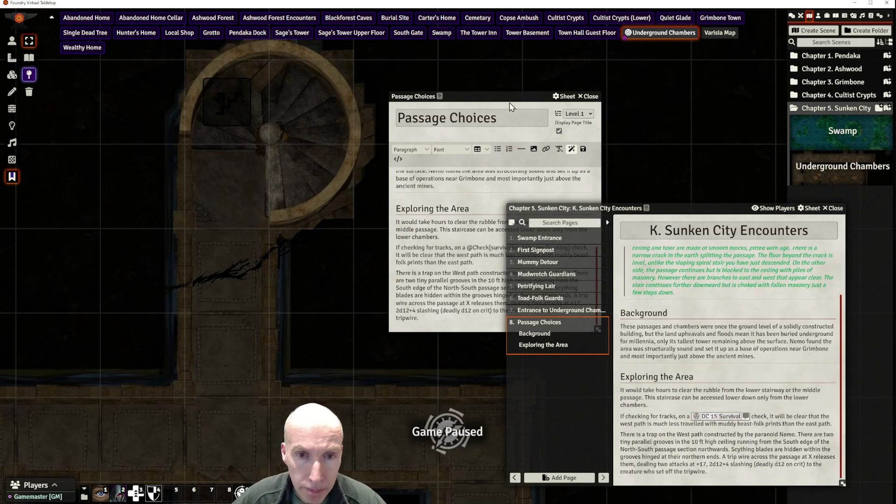
pyautogui.moveTo(510, 97); pyautogui.dragTo(537, 59)
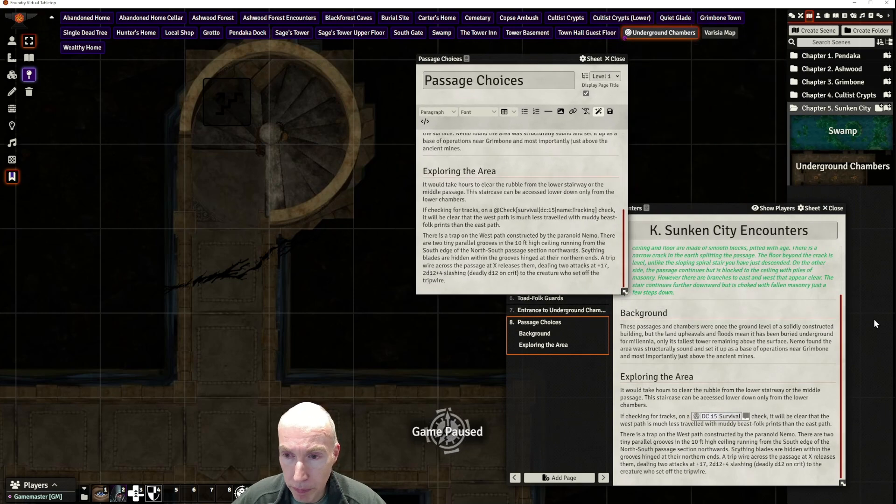
pyautogui.moveTo(843, 484); pyautogui.dragTo(851, 440)
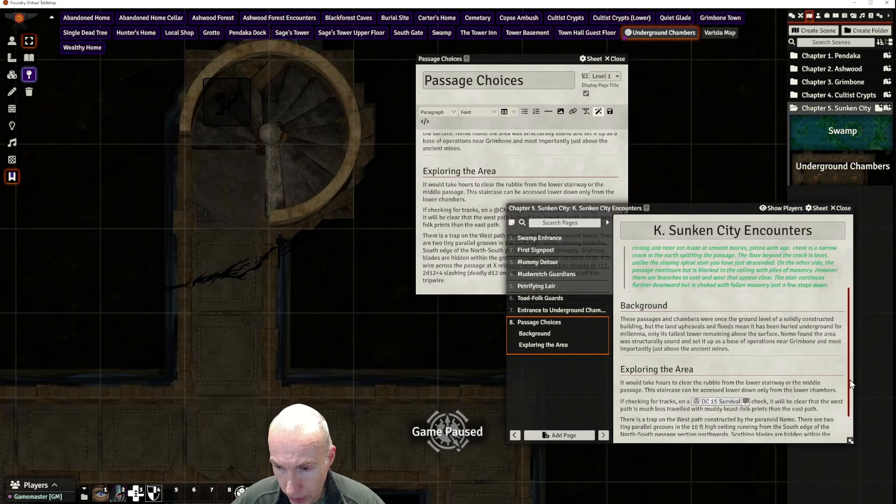
pyautogui.moveTo(730, 210); pyautogui.dragTo(763, 271)
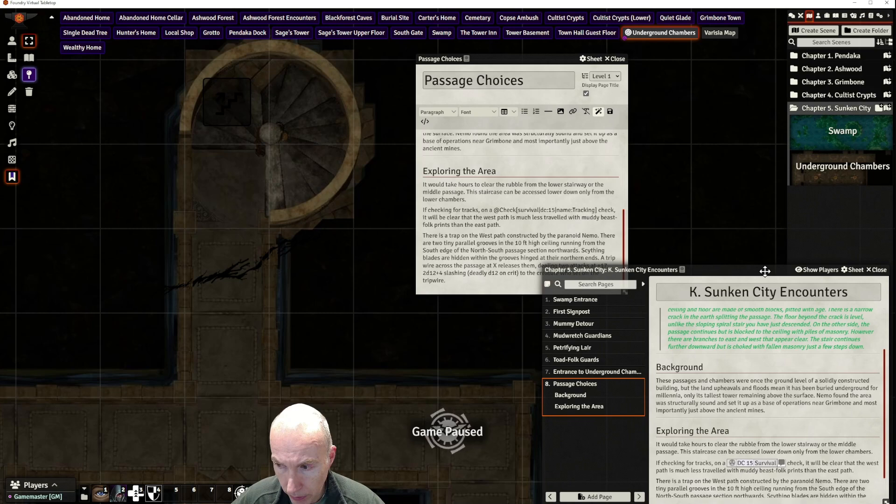
pyautogui.moveTo(500, 55); pyautogui.dragTo(651, 26)
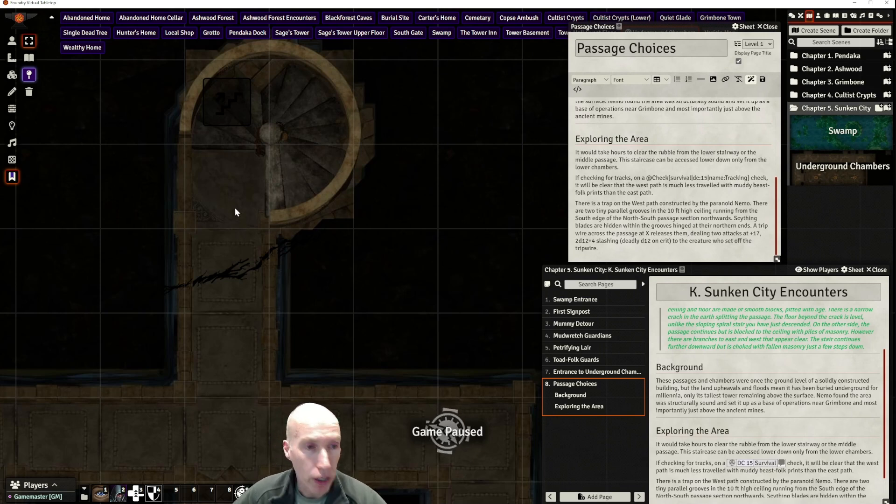
# Lowercase "West" to "west" in the first sentence of the trap paragraph on the Passage Choices page
pyautogui.click(636, 204)
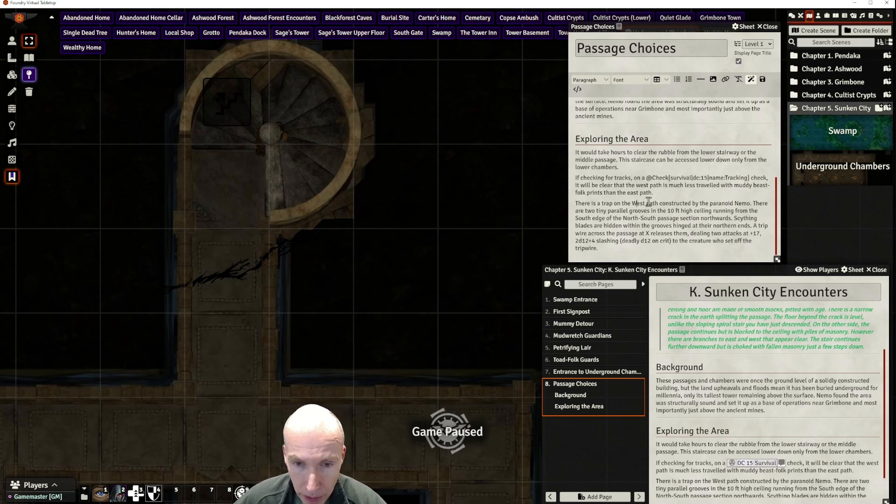
pyautogui.press('BackSpace')
pyautogui.write('w')
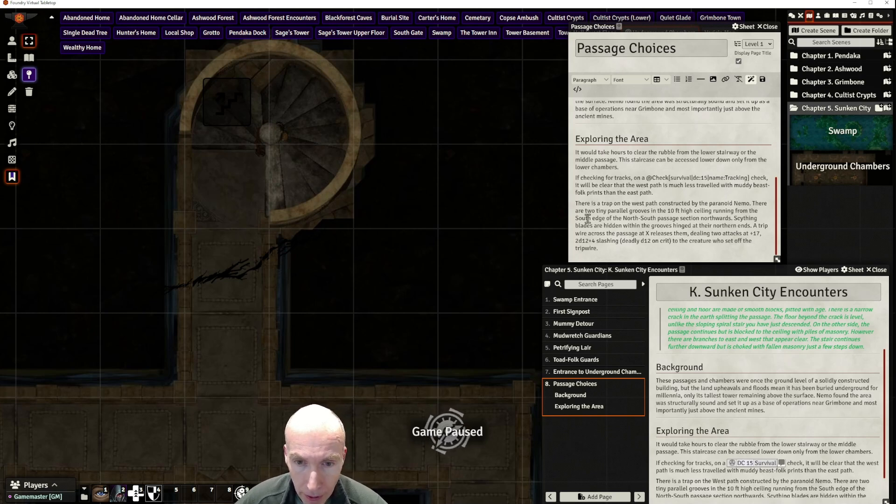
# Check the trap's location in the west passage on the map, and remove "at X" from the trip wire sentence
pyautogui.moveTo(369, 253); pyautogui.dragTo(531, 162)
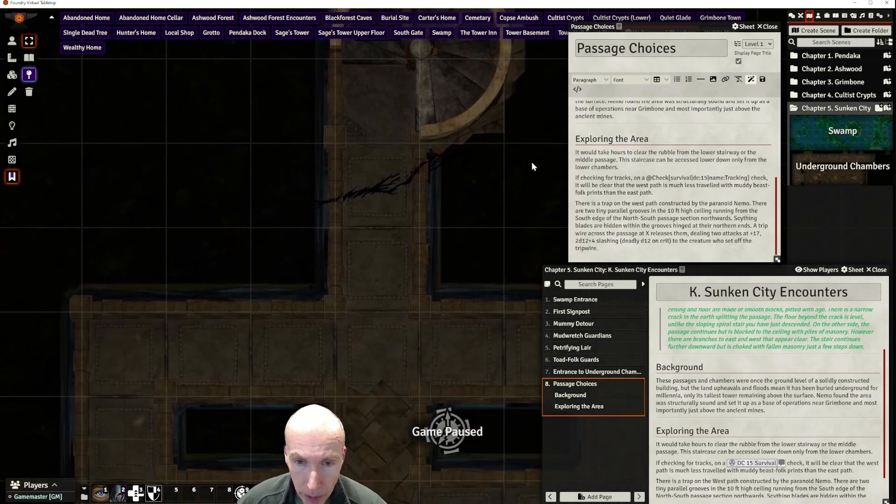
pyautogui.moveTo(264, 236); pyautogui.dragTo(380, 119)
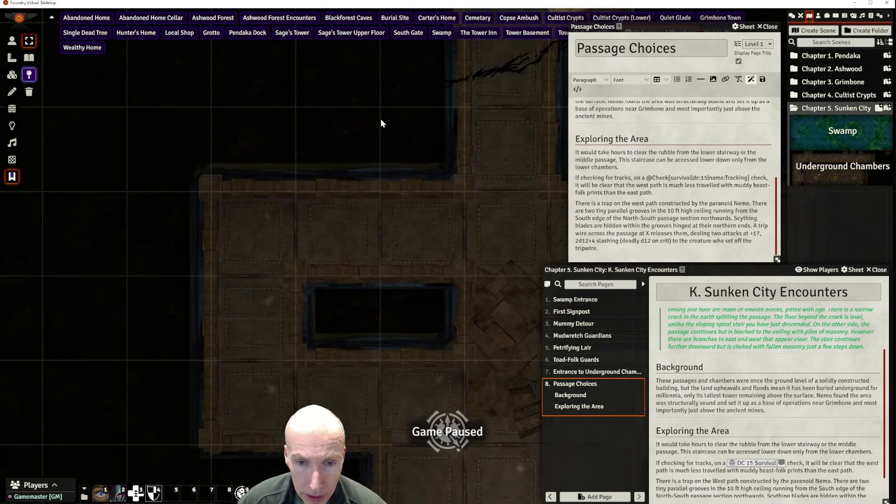
pyautogui.moveTo(318, 223); pyautogui.dragTo(388, 123)
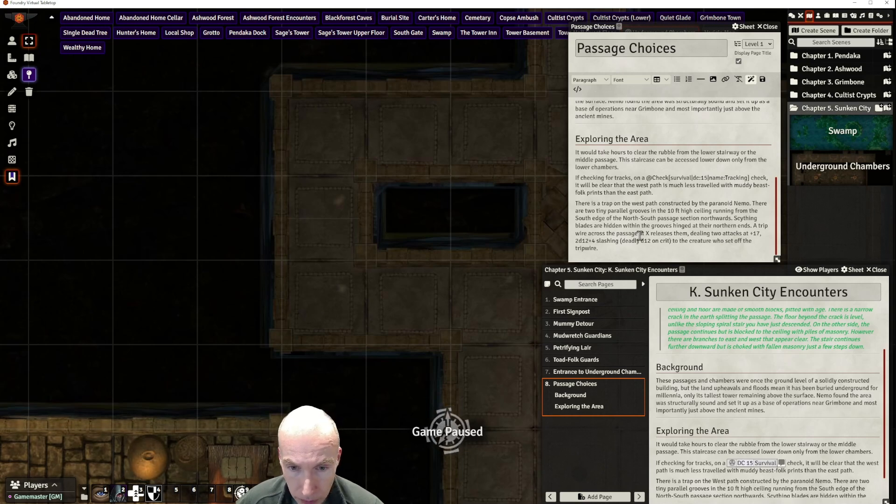
pyautogui.moveTo(639, 234); pyautogui.dragTo(651, 233)
pyautogui.press('BackSpace')
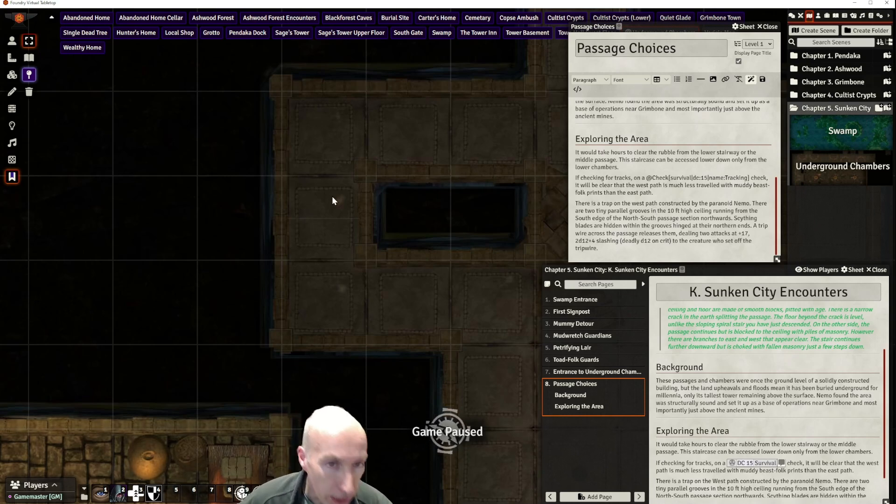
# Duplicate the vertical line drawing in the west passage's north-south section and space the two lines apart as parallel ceiling grooves
pyautogui.scroll(3, 332, 196)
pyautogui.moveTo(401, 165); pyautogui.dragTo(450, 195)
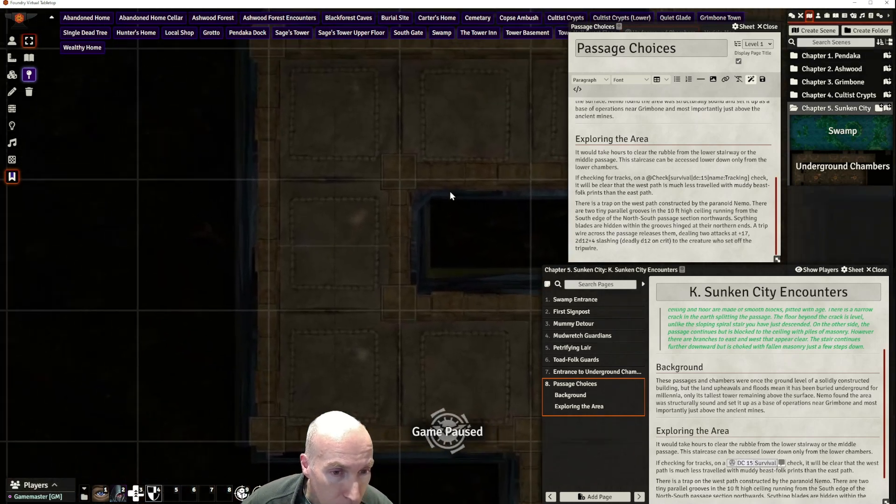
pyautogui.click(11, 92)
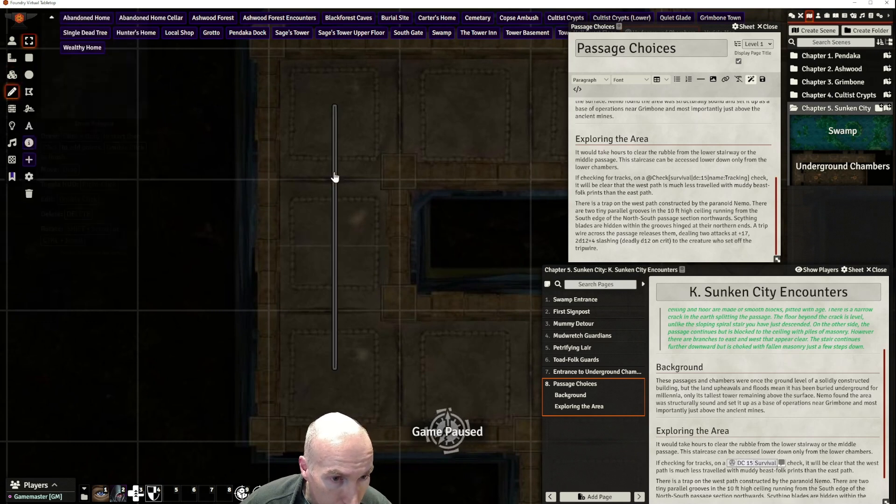
pyautogui.click(335, 177)
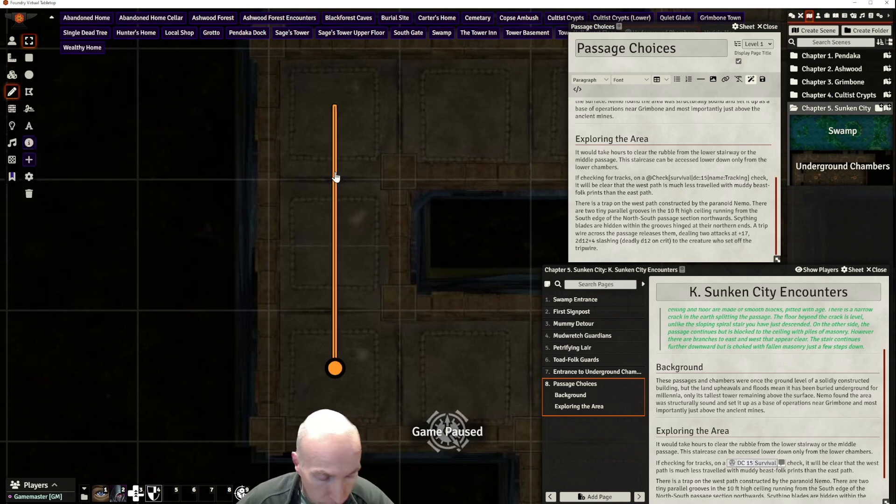
pyautogui.hotkey('ctrl', 'c')
pyautogui.hotkey('ctrl', 'v')
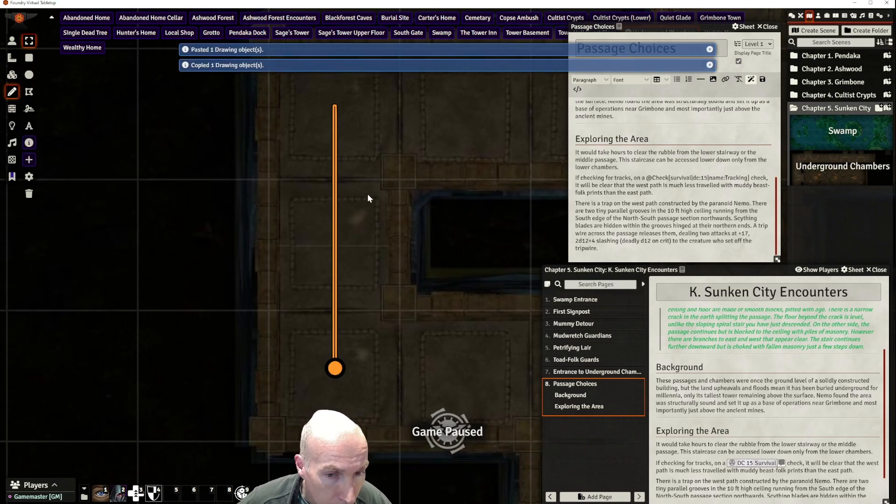
pyautogui.moveTo(368, 195)
pyautogui.mouseDown()
pyautogui.moveTo(381, 197)
pyautogui.moveTo(360, 195)
pyautogui.mouseUp()
pyautogui.click(335, 203)
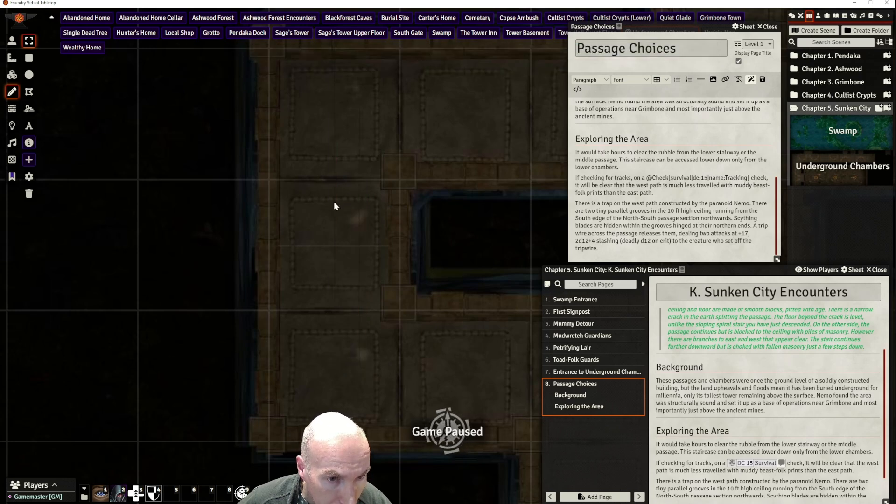
pyautogui.moveTo(334, 206)
pyautogui.mouseDown()
pyautogui.moveTo(310, 241)
pyautogui.moveTo(308, 266)
pyautogui.mouseUp()
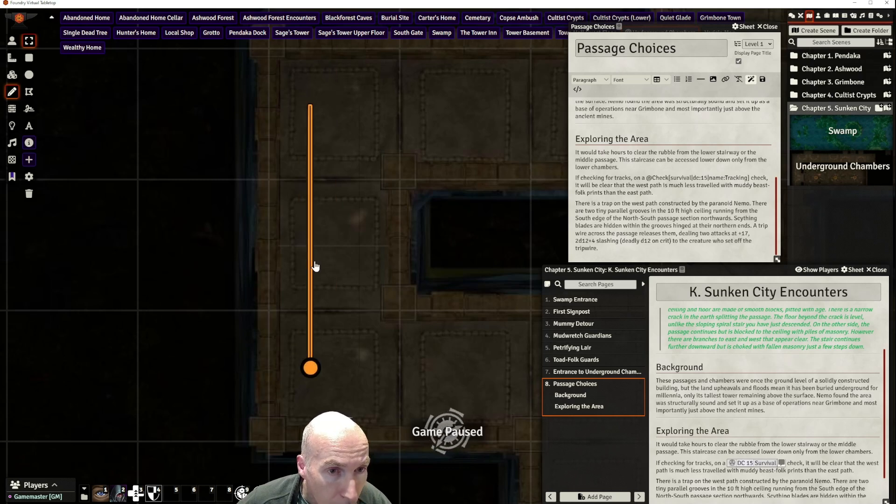
# Delete the western groove line drawing, and undo the deletion
pyautogui.press('Delete')
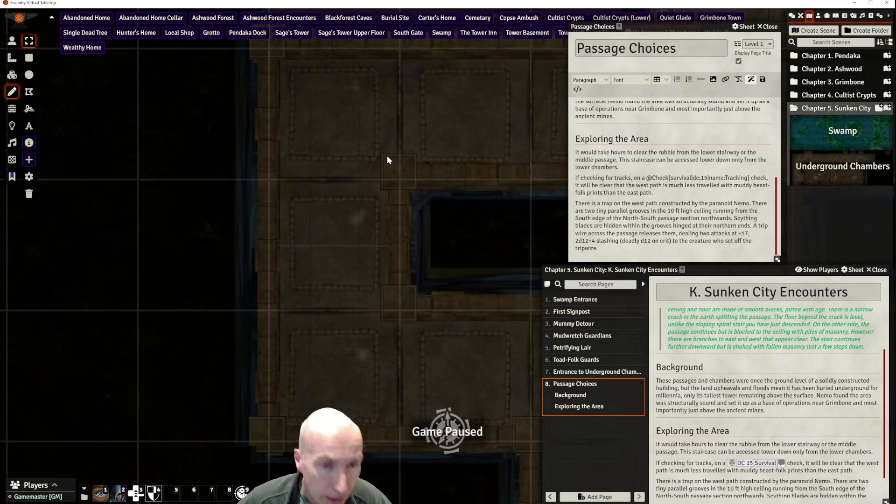
pyautogui.scroll(-3, 470, 116)
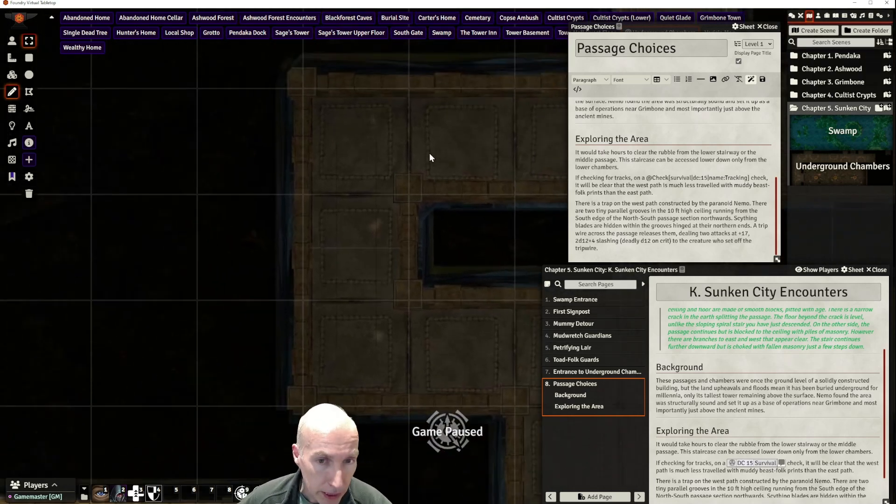
pyautogui.moveTo(433, 169); pyautogui.dragTo(405, 197)
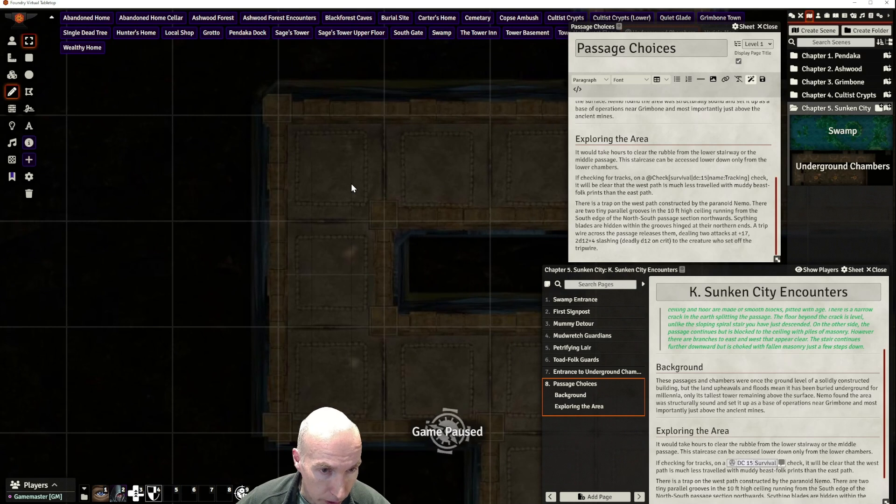
pyautogui.hotkey('ctrl', 'z')
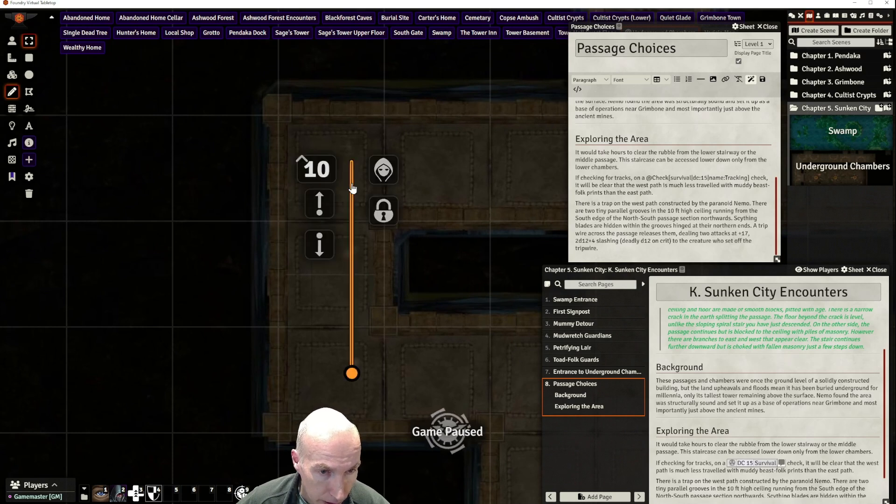
# Review the position, line and fill settings of the eastern groove line drawing, and close them without changes
pyautogui.rightClick(353, 189)
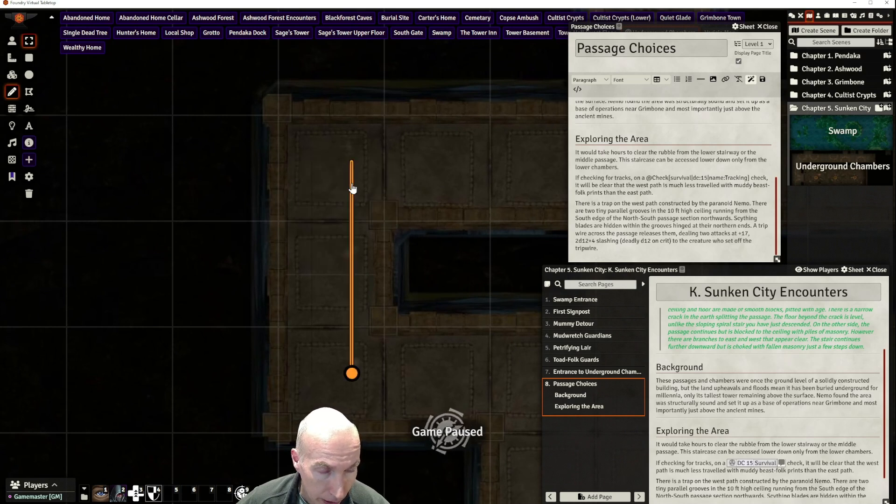
pyautogui.rightClick(352, 188)
pyautogui.rightClick(353, 189)
pyautogui.rightClick(352, 188)
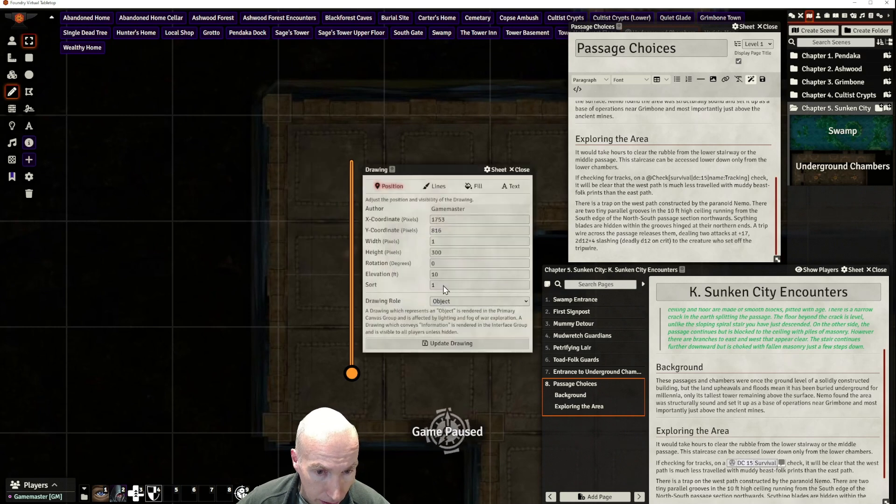
pyautogui.click(437, 187)
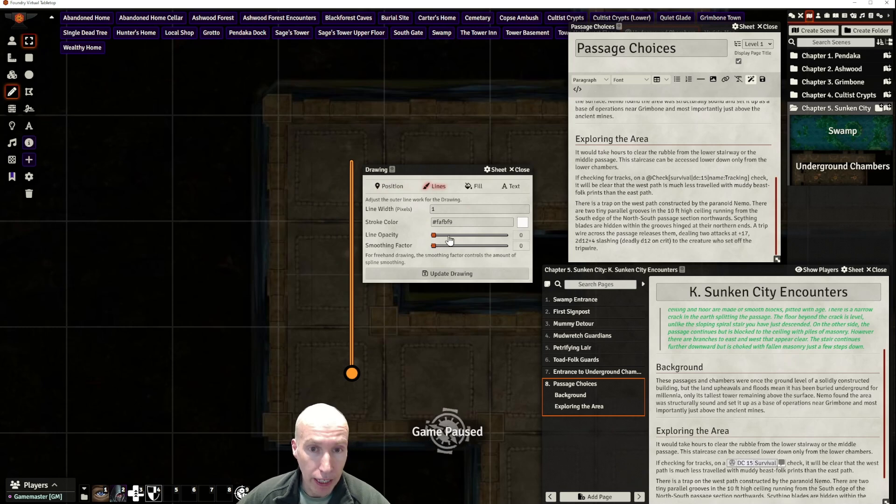
pyautogui.click(481, 188)
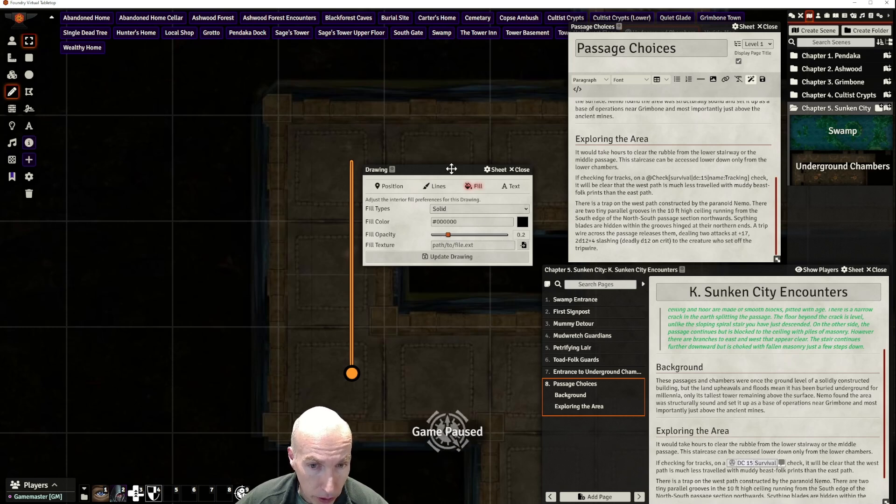
pyautogui.moveTo(452, 169); pyautogui.dragTo(441, 168)
pyautogui.click(508, 168)
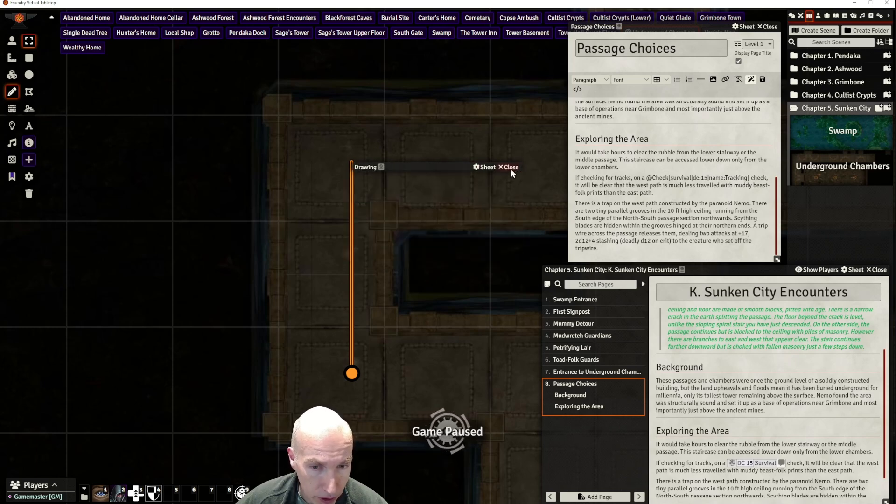
pyautogui.click(387, 179)
# Check the position settings of the horizontal trip wire drawing across the west passage, and toggle its visibility
pyautogui.scroll(1, 377, 177)
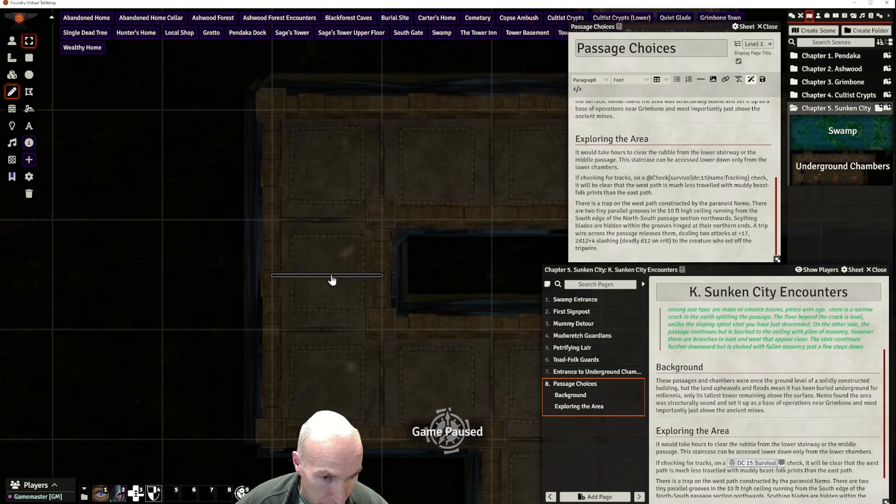
pyautogui.rightClick(333, 276)
pyautogui.rightClick(332, 276)
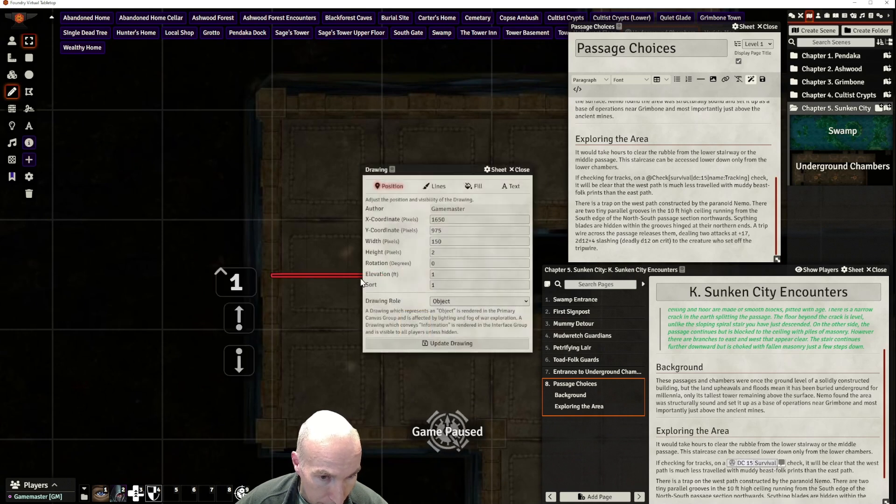
pyautogui.click(519, 170)
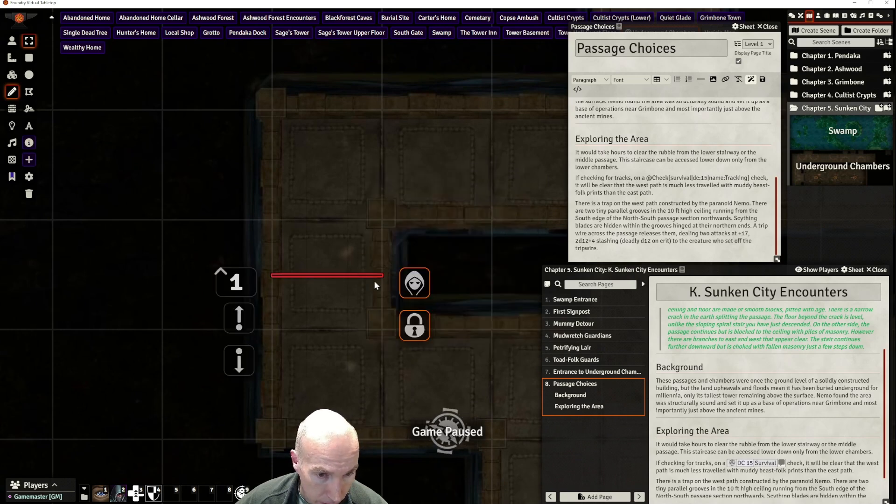
pyautogui.click(415, 283)
pyautogui.click(329, 322)
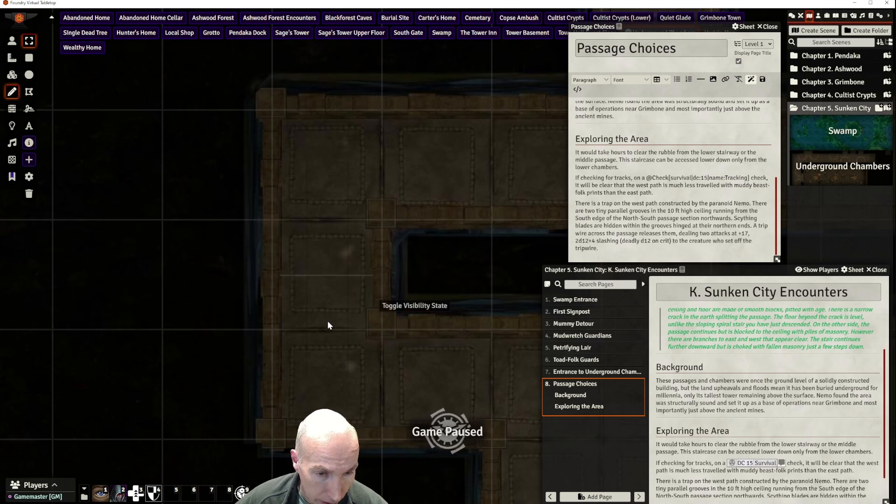
# Recheck the horizontal trip wire drawing's settings, close them, and delete the drawing
pyautogui.doubleClick(329, 276)
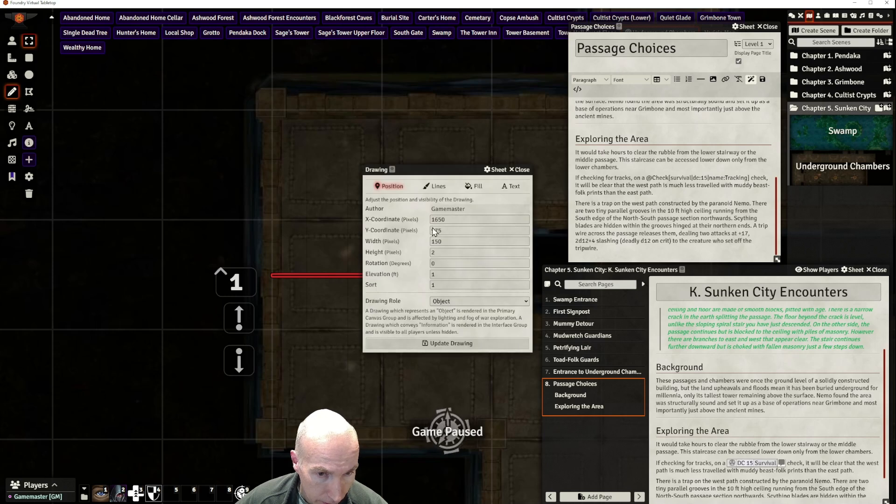
pyautogui.click(519, 169)
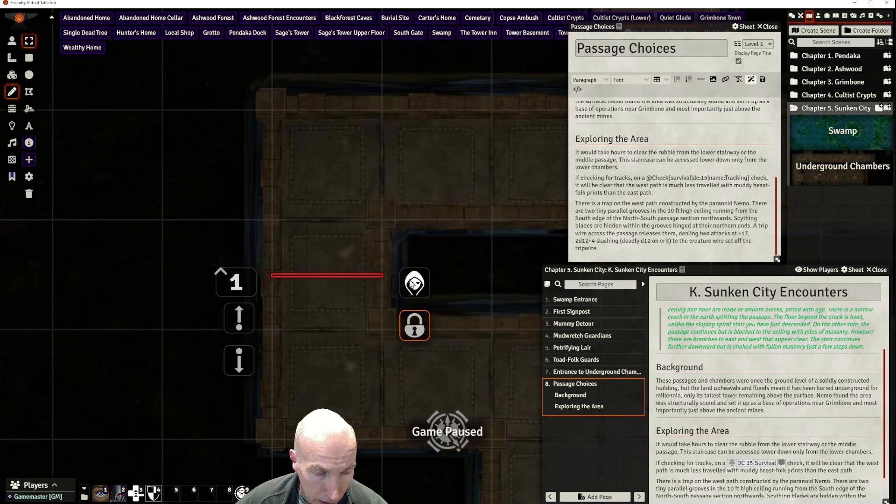
pyautogui.press('Delete')
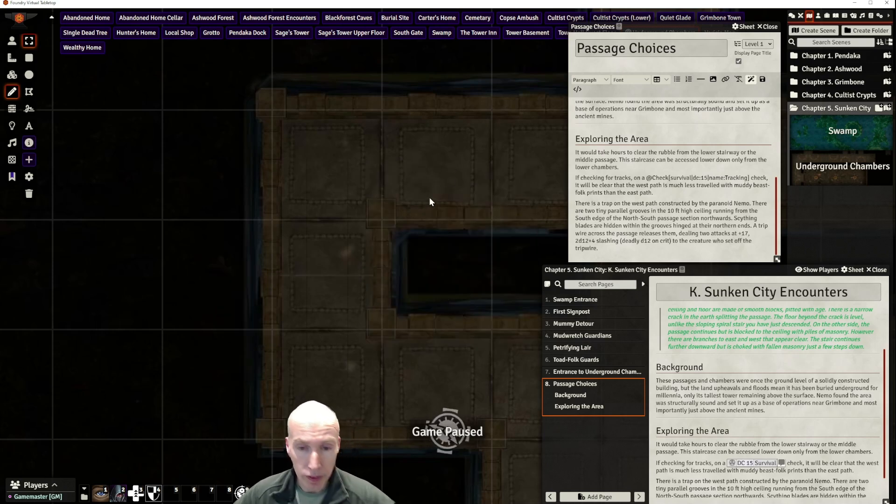
# Move the Sunken City Encounters journal aside and duplicate the Swinging Glaive actor in the Hazards folder
pyautogui.moveTo(721, 271); pyautogui.dragTo(584, 257)
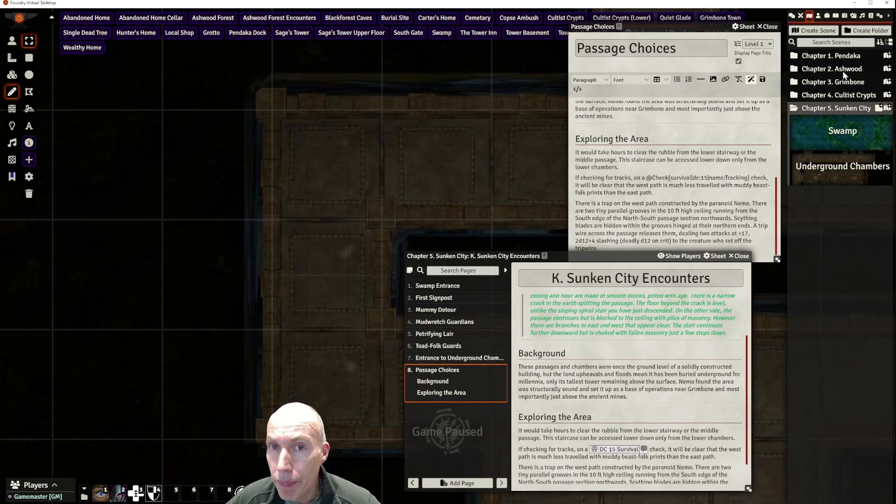
pyautogui.click(818, 16)
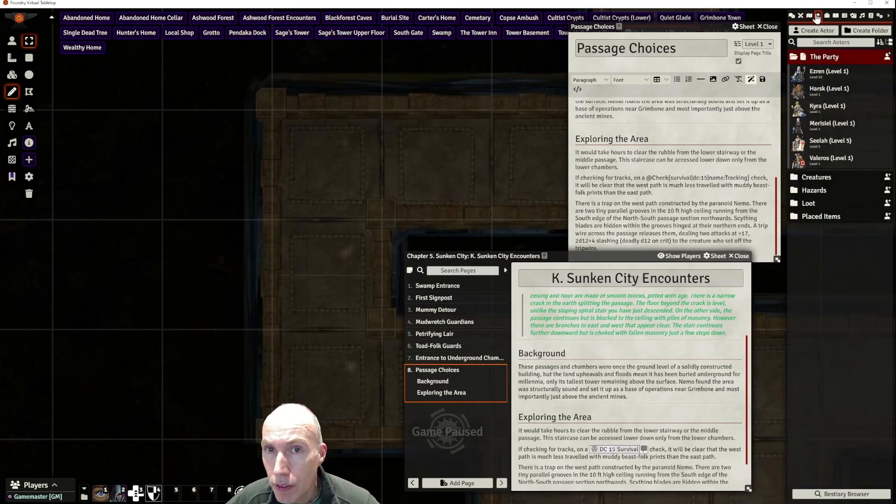
pyautogui.click(814, 191)
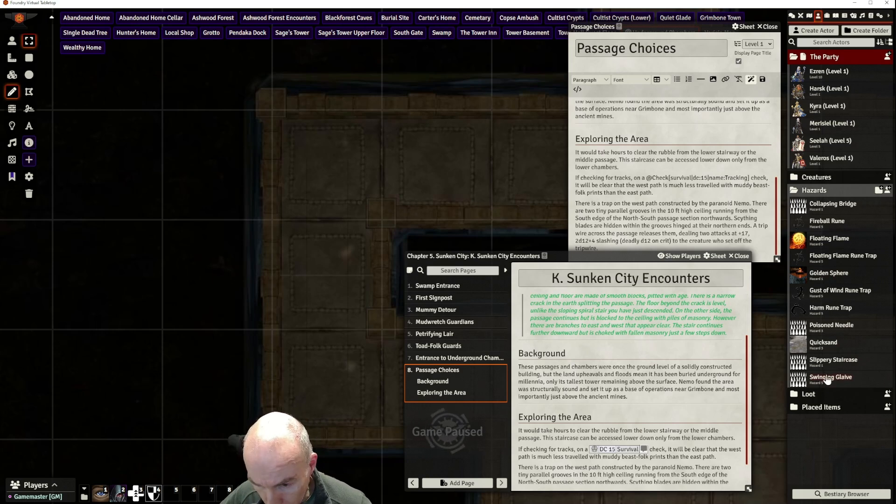
pyautogui.rightClick(830, 380)
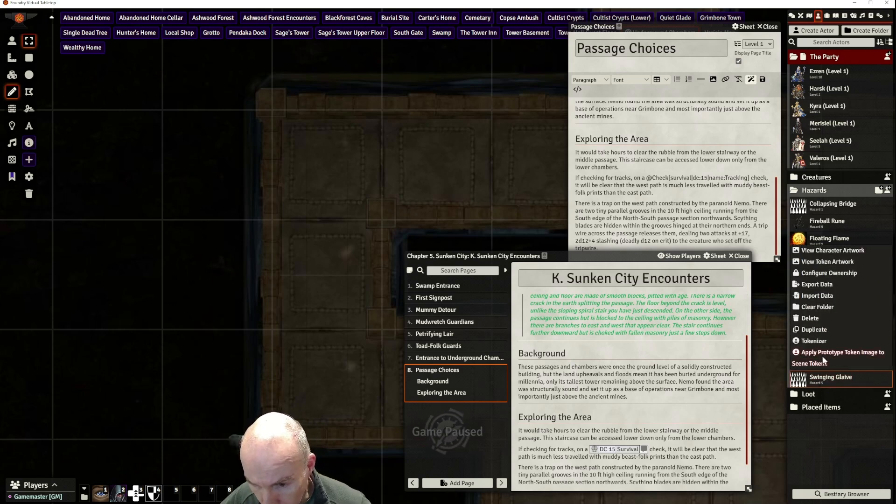
pyautogui.click(814, 330)
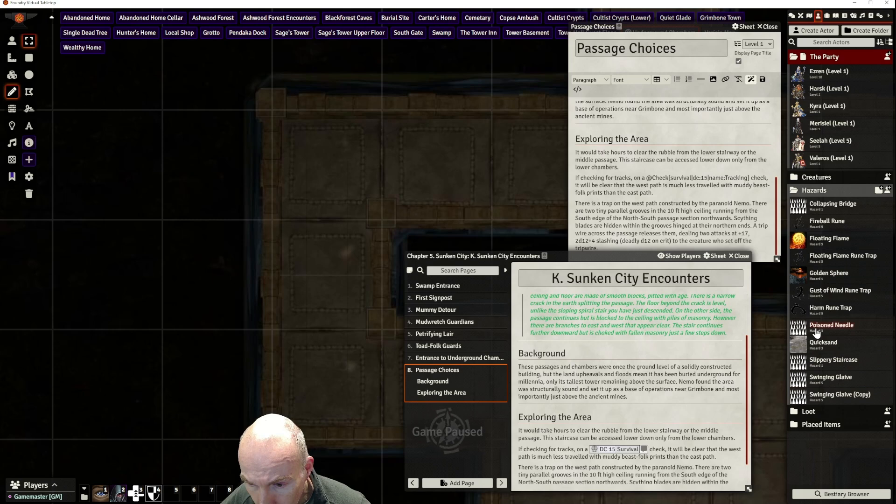
# Open the duplicated Swinging Glaive hazard and rename it Scythe Blades
pyautogui.click(835, 396)
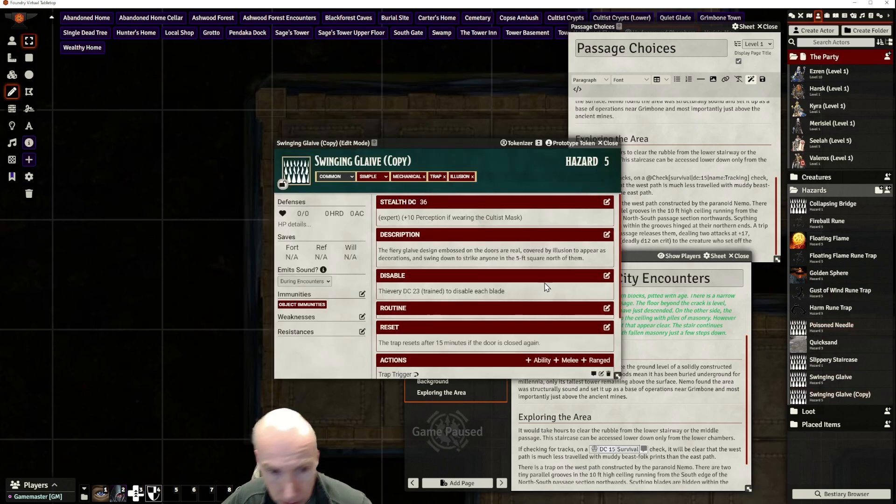
pyautogui.tripleClick(415, 162)
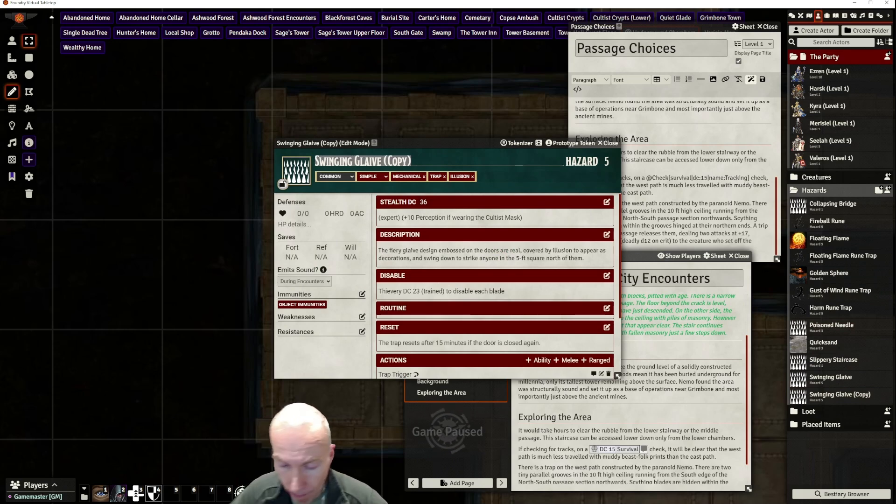
pyautogui.press('BackSpace')
pyautogui.write('Sc')
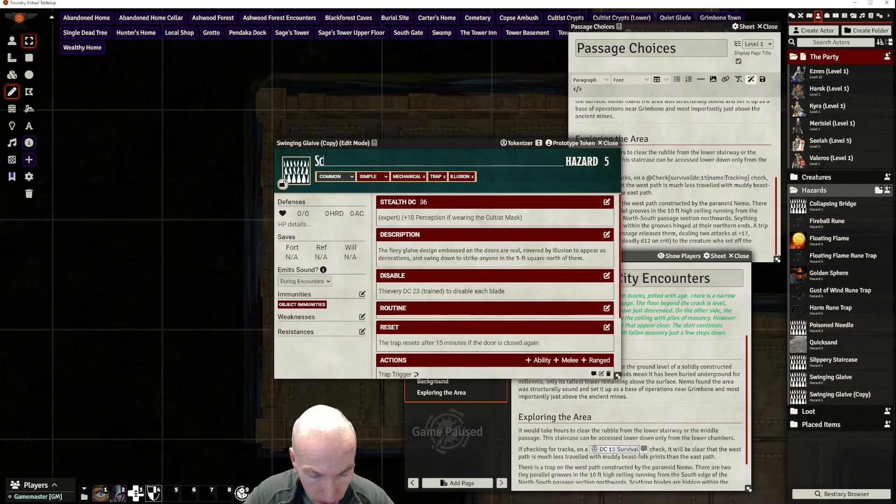
pyautogui.write('ythe')
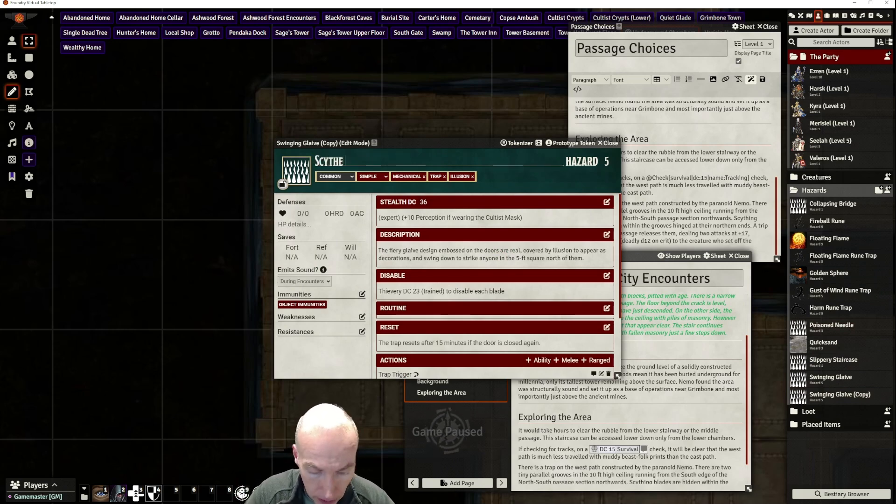
pyautogui.write(' Blades')
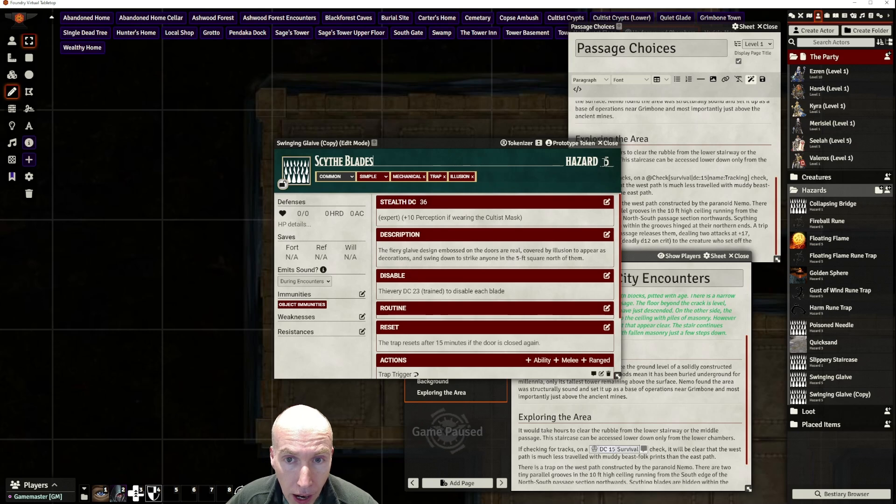
# Set the Scythe Blades hazard's level to 4 and remove its Illusion trait
pyautogui.click(606, 162)
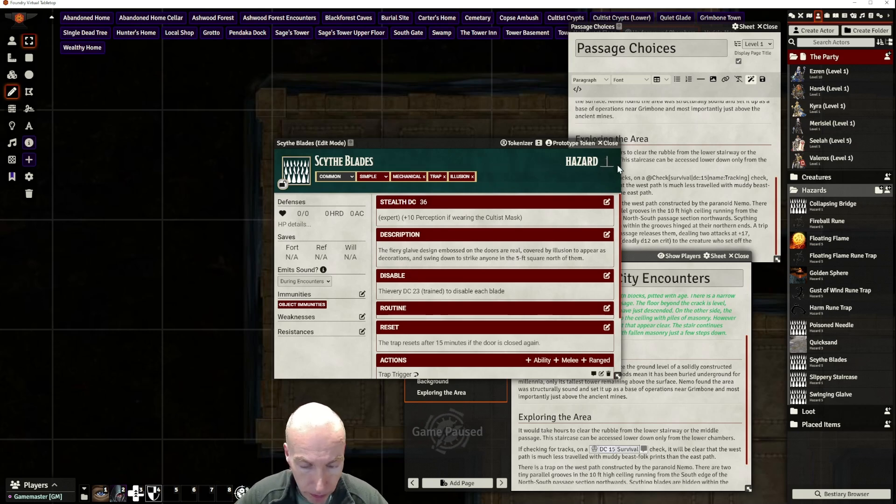
pyautogui.click(501, 159)
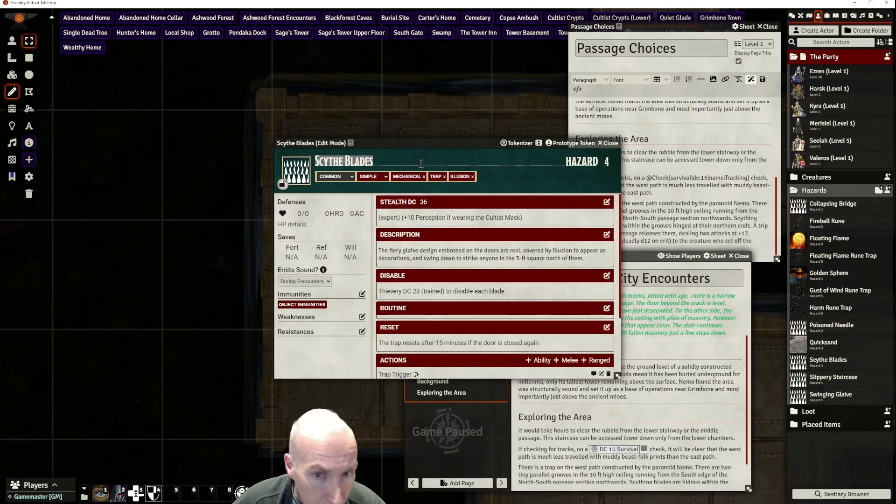
pyautogui.click(472, 177)
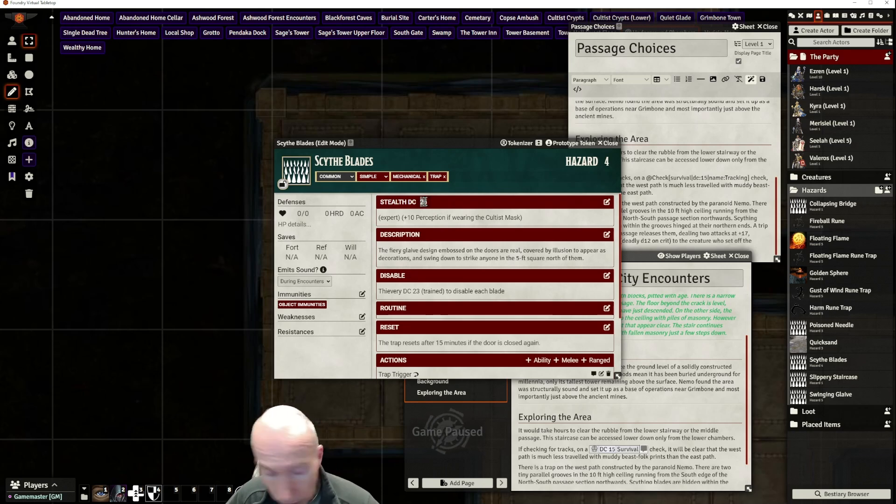
# Set the hazard's Stealth DC to 23 and cut the Cultist Mask Perception bonus from the Stealth details, keeping only "(expert)"
pyautogui.write('23')
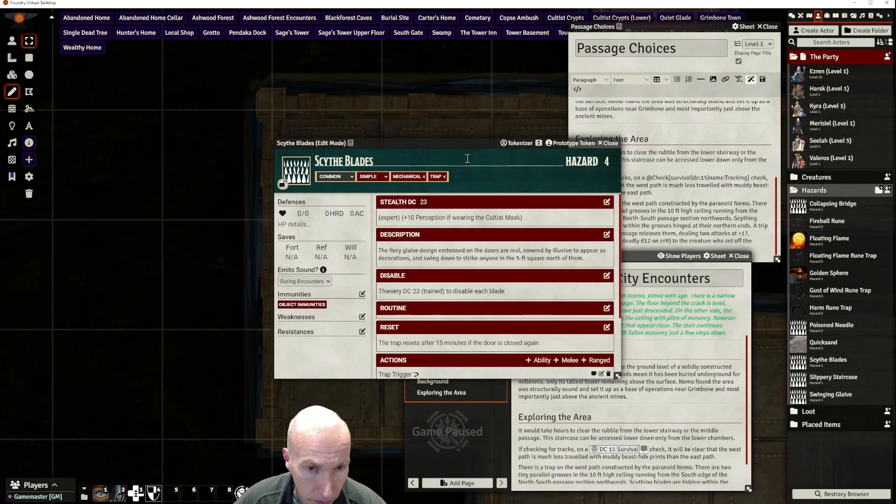
pyautogui.moveTo(470, 137); pyautogui.dragTo(419, 81)
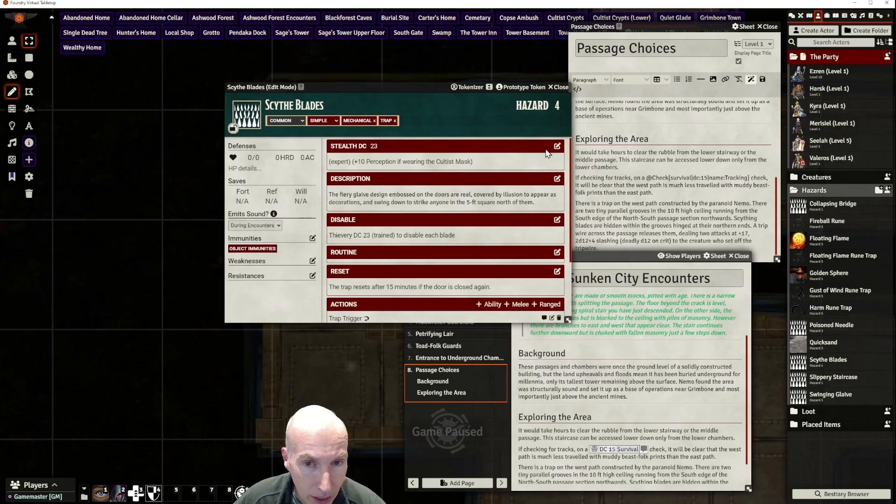
pyautogui.click(557, 146)
pyautogui.moveTo(478, 182); pyautogui.dragTo(351, 181)
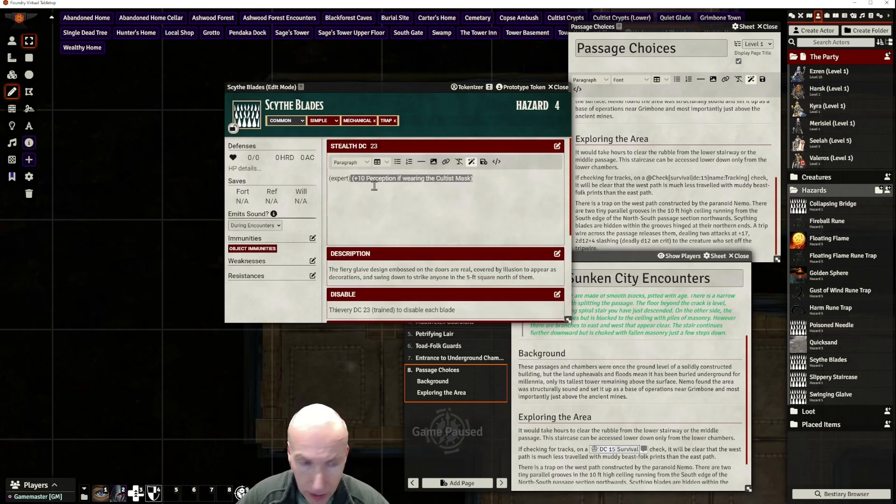
pyautogui.press('BackSpace')
pyautogui.click(485, 162)
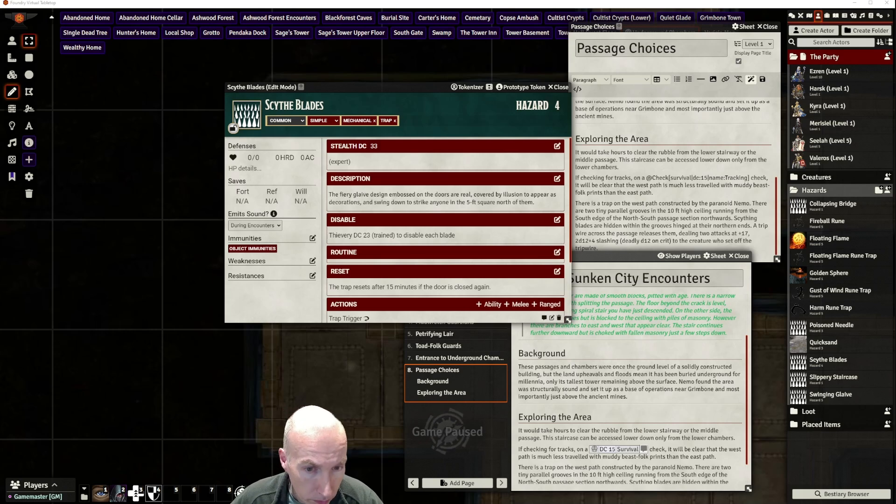
# Replace the hazard's description with the journal text from "Two tiny parallel grooves" to "hinged at their northern ends." and clear its formatting
pyautogui.click(557, 178)
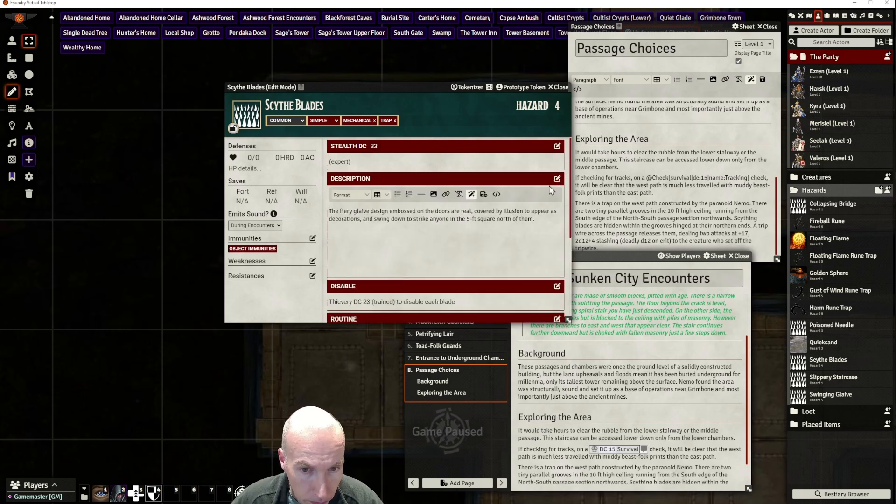
pyautogui.moveTo(537, 225); pyautogui.dragTo(328, 211)
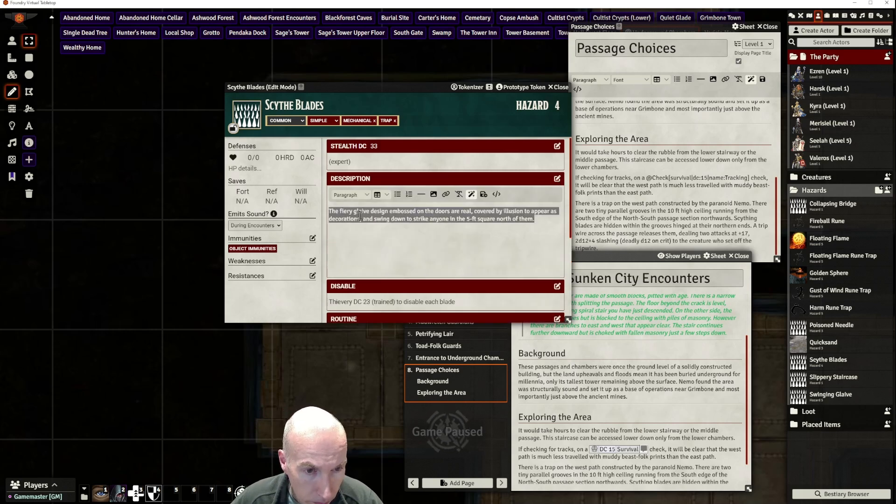
pyautogui.write('two tiny parallel grooves in the 10 ft high ceiling running from the South edge of the North-South passage section northwards. Scything blades are hidden within the grooves hinged at their northern ends.')
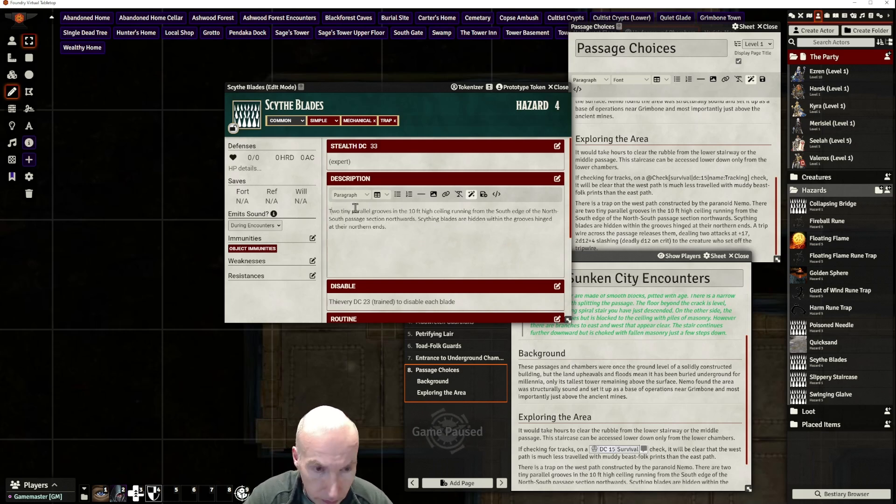
pyautogui.moveTo(387, 227); pyautogui.dragTo(329, 211)
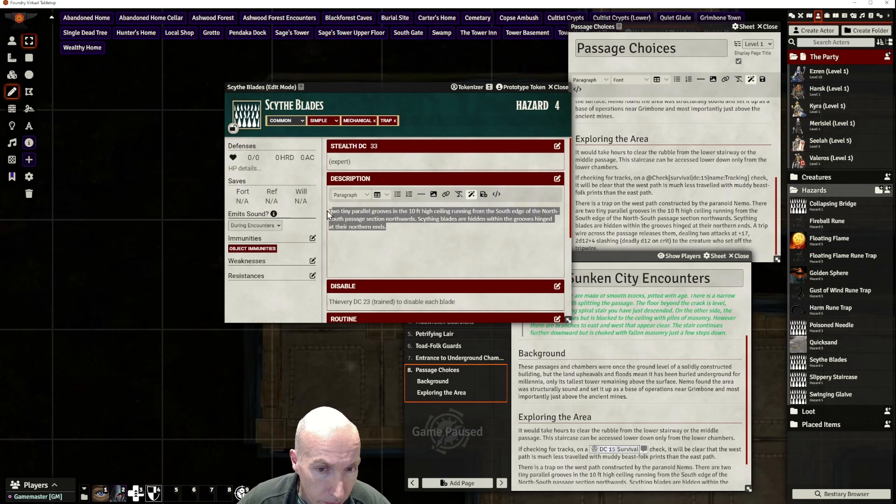
pyautogui.click(459, 194)
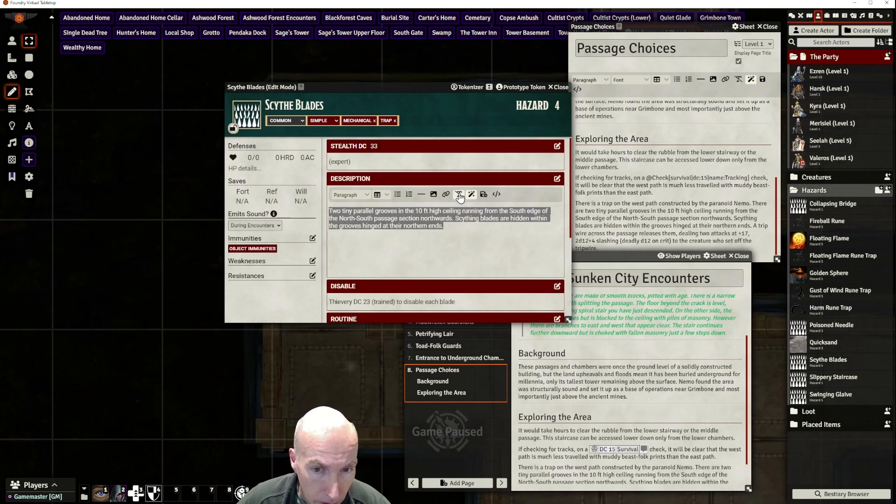
pyautogui.click(455, 236)
# Correct the description's wording to "10-ft high ceiling", "south edge" and "north-south passage", and save it
pyautogui.click(423, 211)
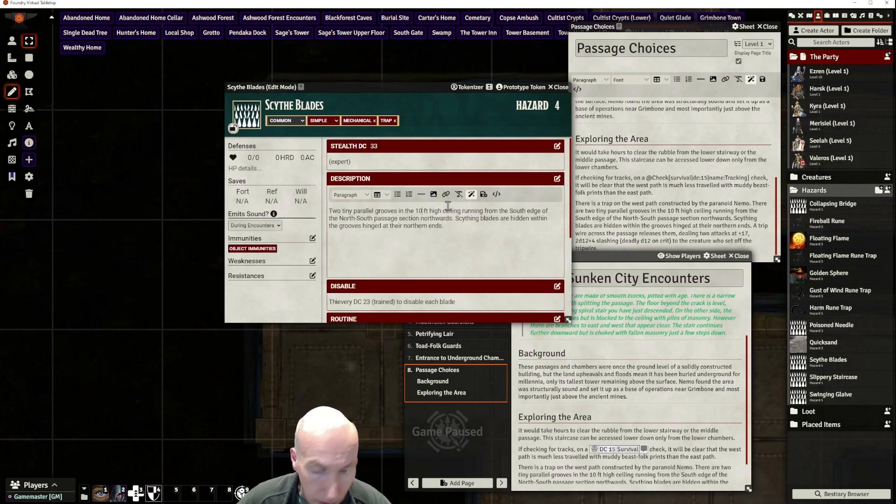
pyautogui.press('BackSpace')
pyautogui.write('-')
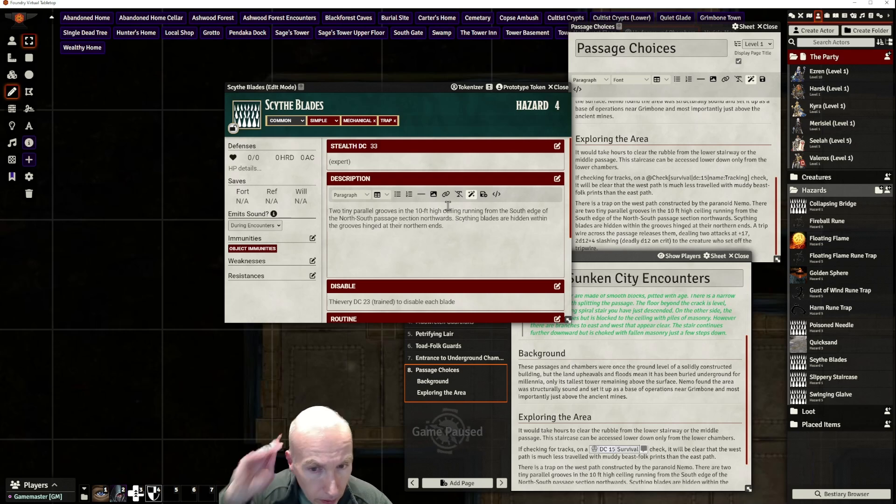
pyautogui.click(513, 211)
pyautogui.press('BackSpace')
pyautogui.write('s')
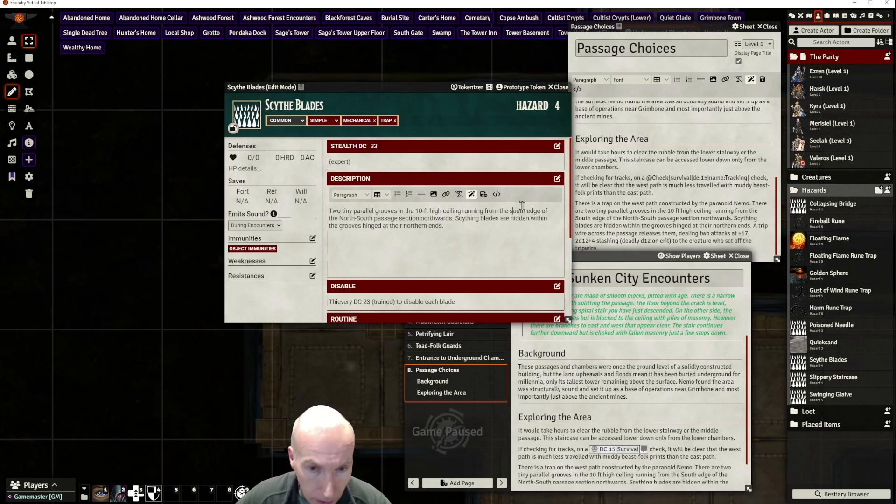
pyautogui.click(346, 218)
pyautogui.press('BackSpace')
pyautogui.write('n')
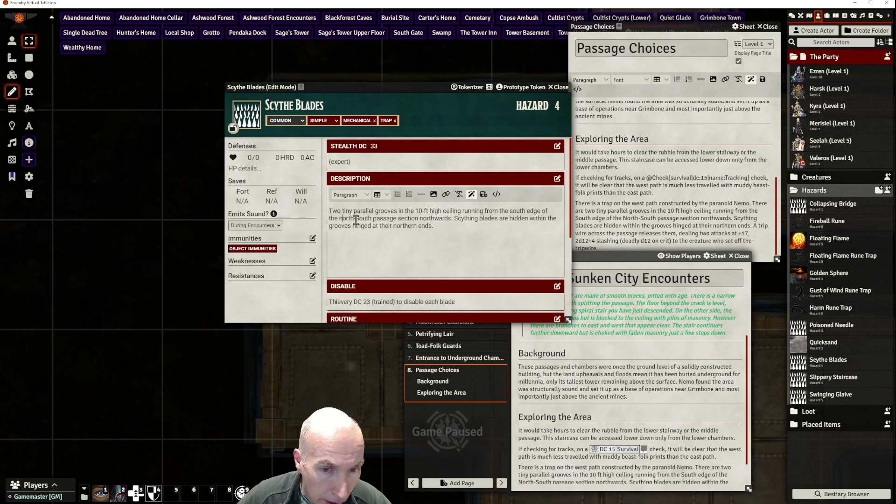
pyautogui.click(359, 218)
pyautogui.press('BackSpace')
pyautogui.write('s')
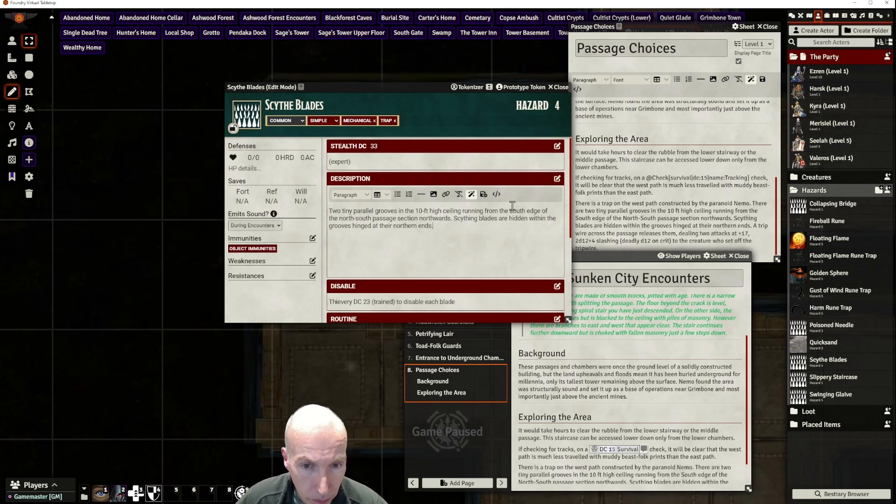
pyautogui.click(484, 194)
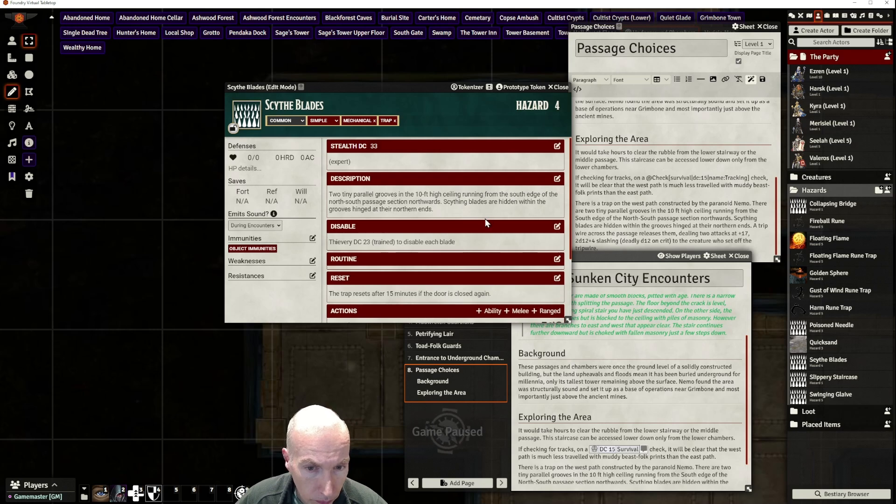
# Change the Thievery DC in the hazard's Disable text to 21
pyautogui.scroll(-1, 486, 218)
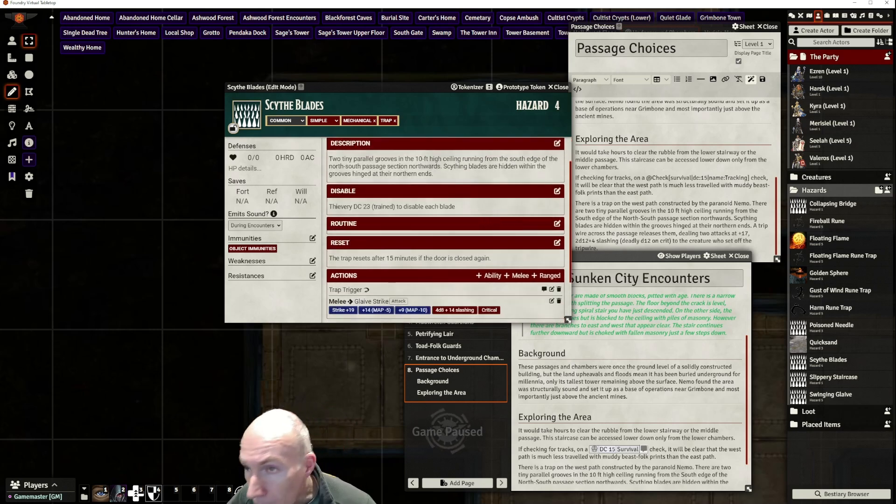
pyautogui.click(557, 191)
pyautogui.click(369, 224)
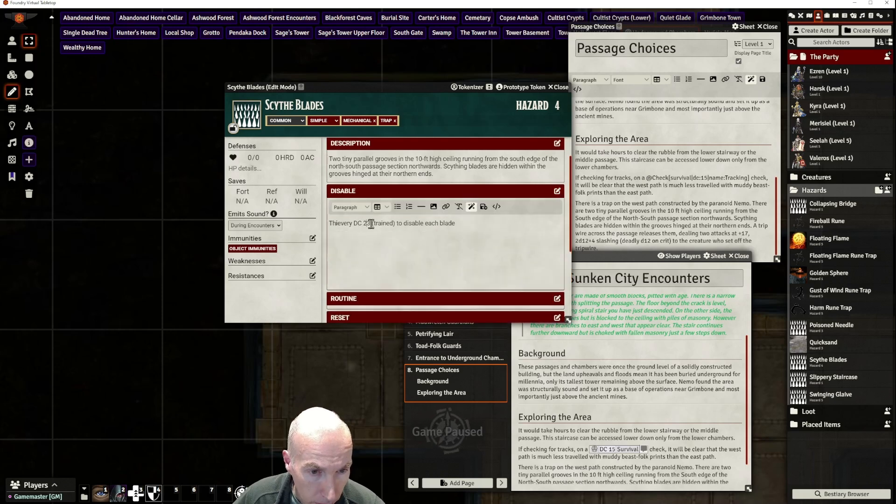
pyautogui.press('BackSpace')
pyautogui.write('1')
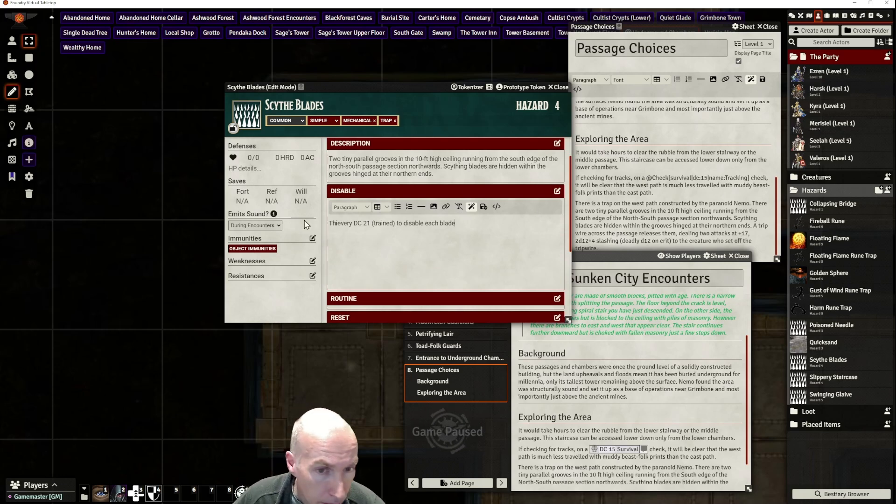
# Set the hazard's Fortitude save to +12 and its Reflex save to +8
pyautogui.click(263, 169)
pyautogui.click(246, 201)
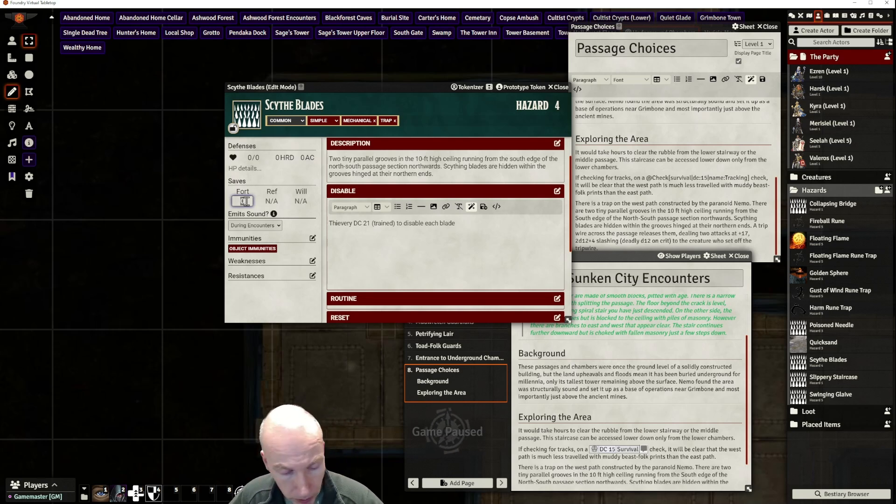
pyautogui.click(272, 201)
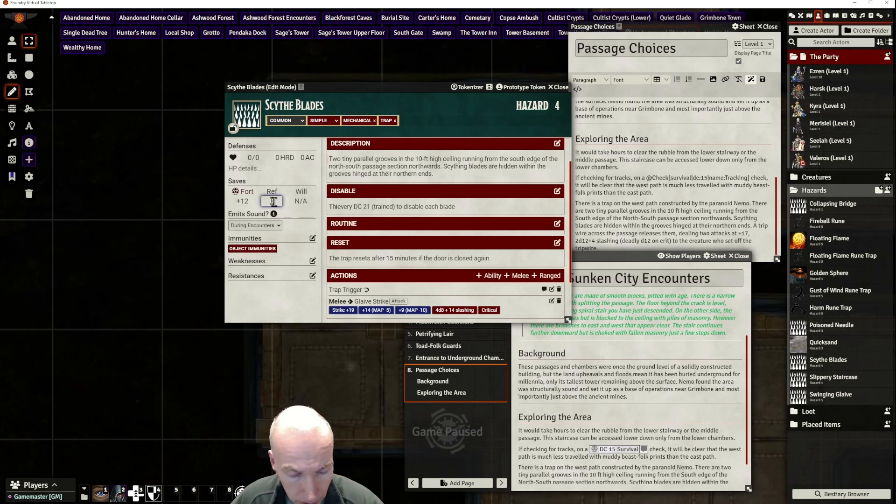
pyautogui.write('8')
pyautogui.press('Return')
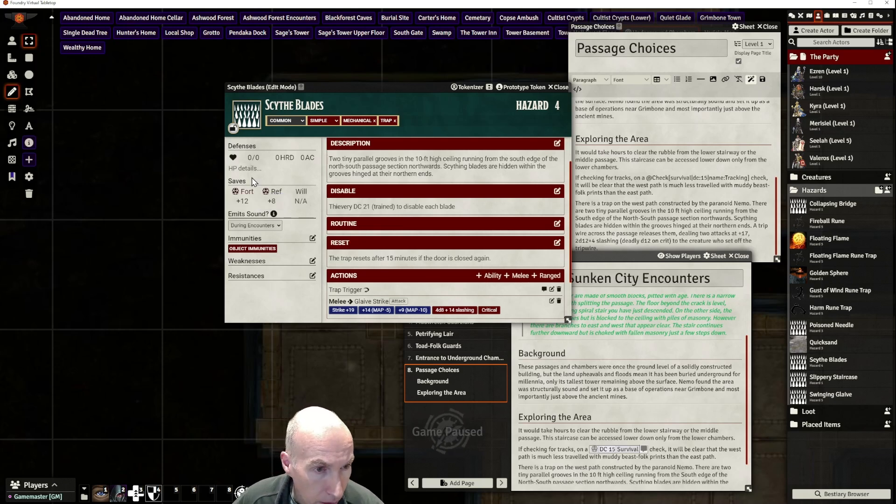
# Set the hazard's hardness to 11, AC to 21 and maximum hit points to 44
pyautogui.click(247, 158)
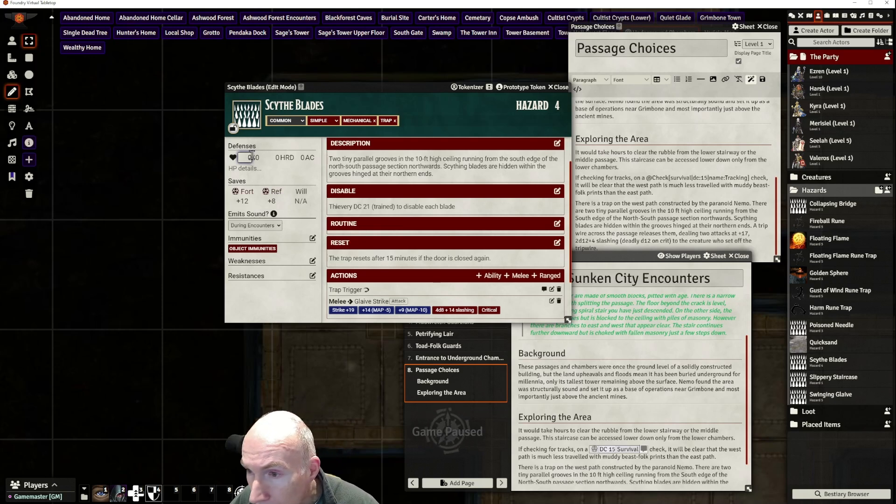
pyautogui.click(276, 158)
pyautogui.write('11')
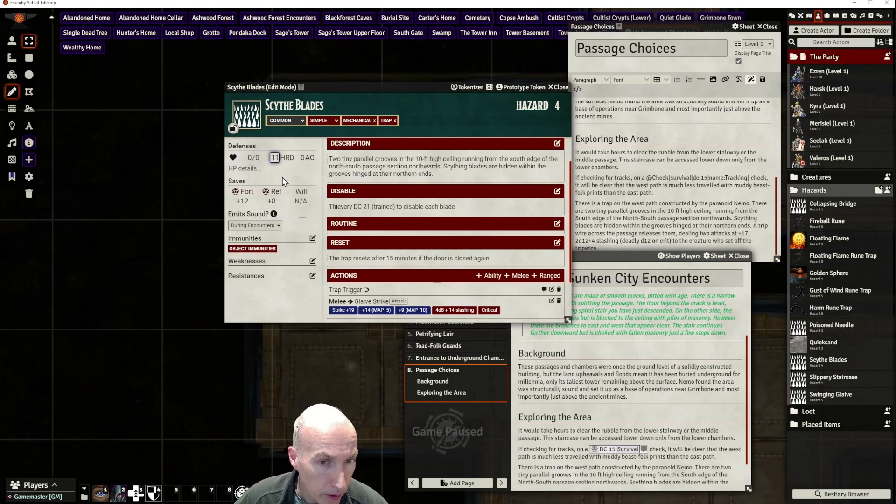
pyautogui.click(303, 158)
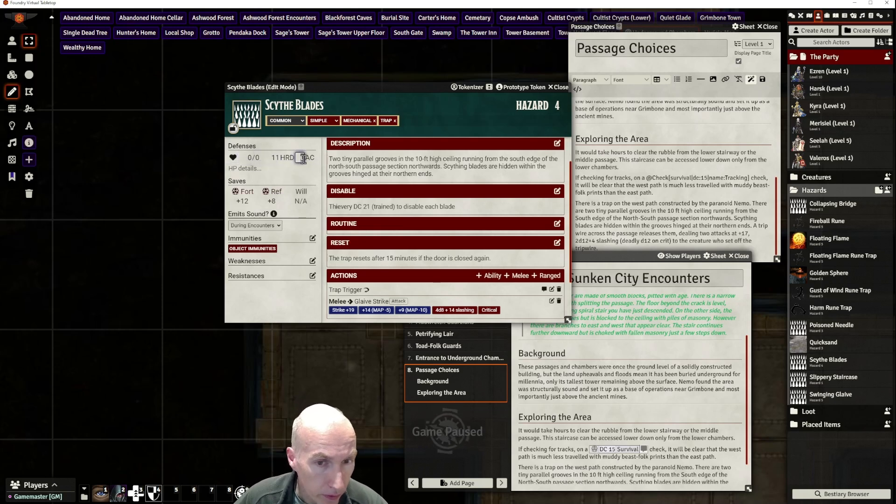
pyautogui.write('21')
pyautogui.press('Return')
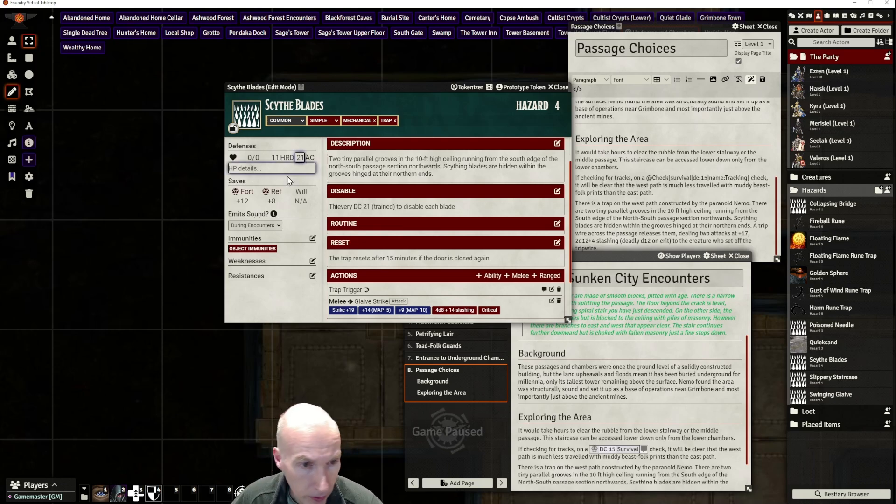
pyautogui.click(258, 159)
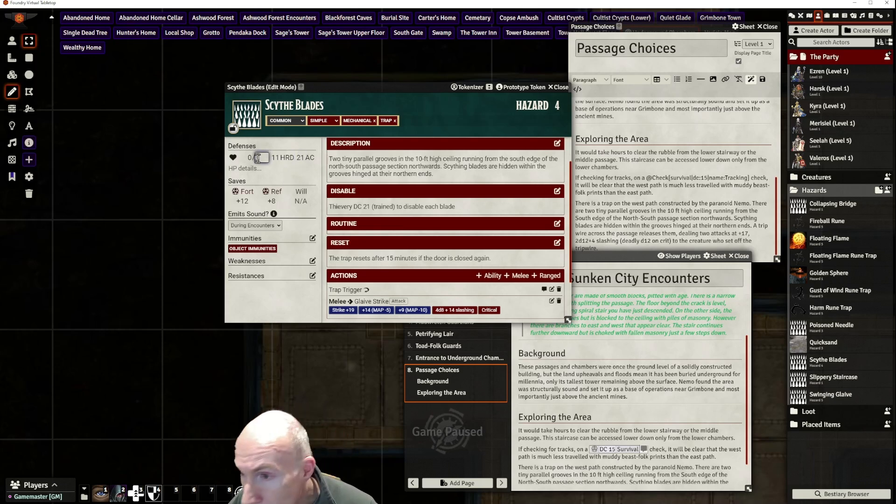
pyautogui.write('44')
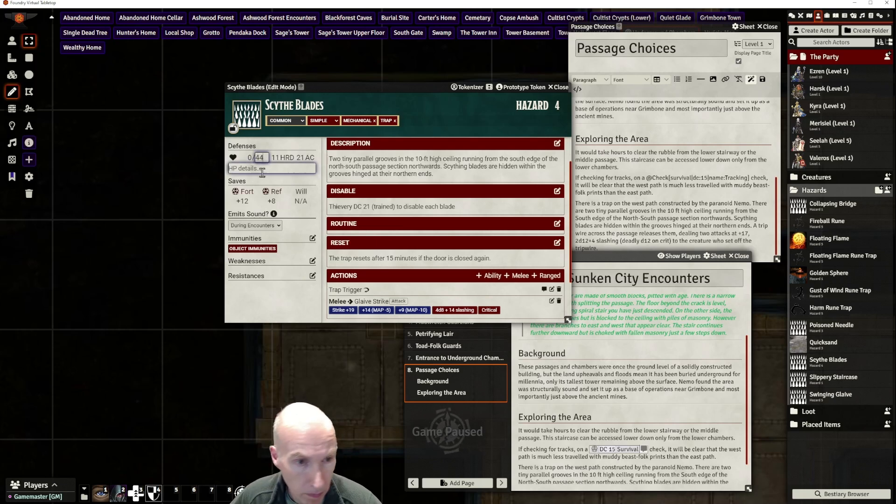
# Set the Scythe Blades hazard's current hit points to 44
pyautogui.click(248, 157)
pyautogui.write('44')
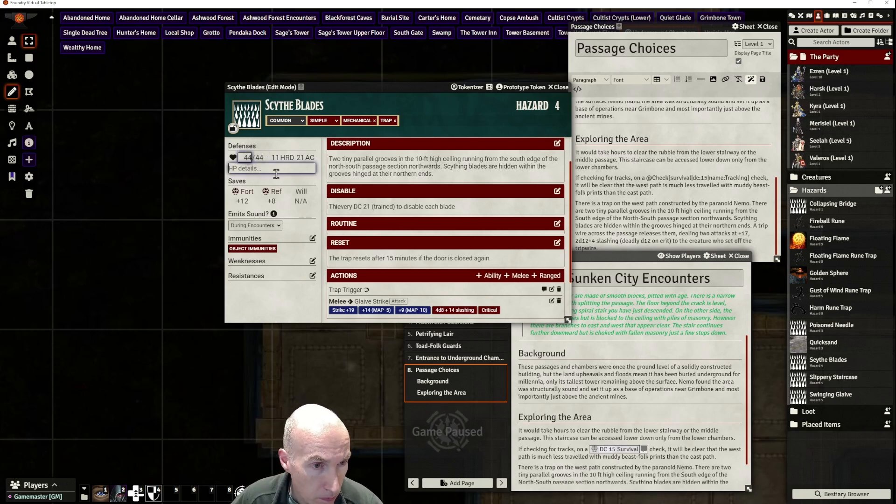
pyautogui.press('Return')
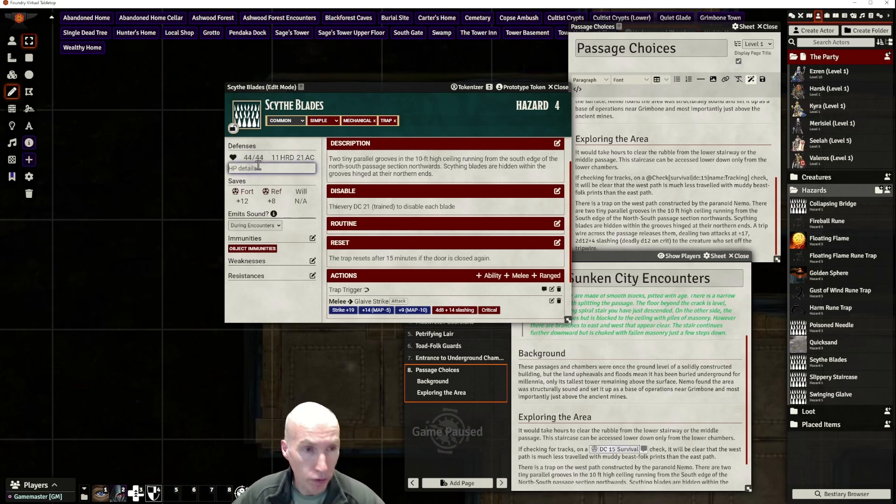
pyautogui.click(249, 121)
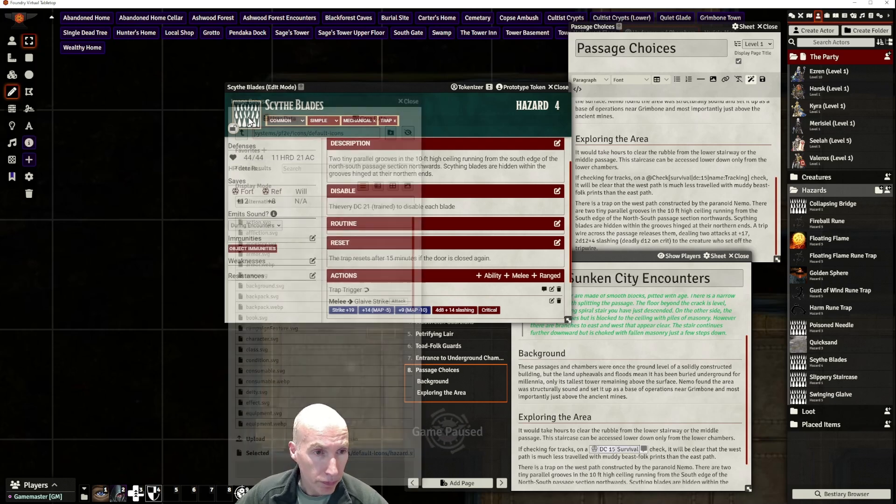
pyautogui.click(408, 101)
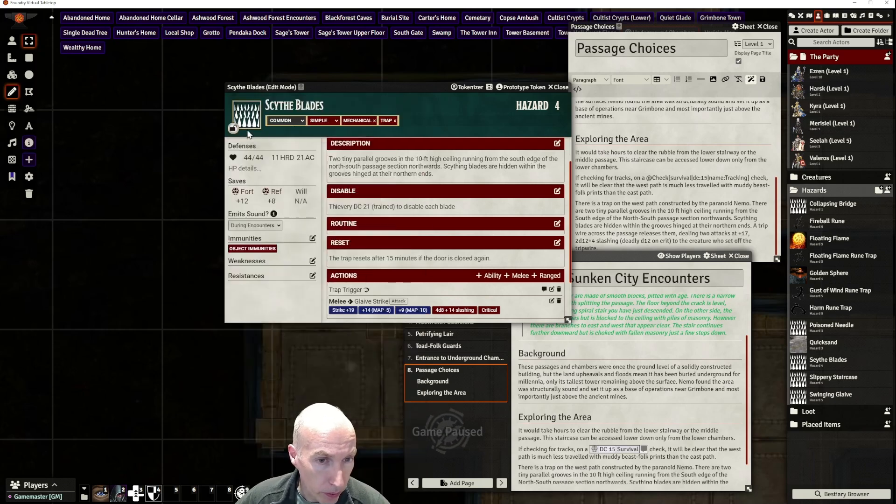
# Leave the hazard's edit mode and enter "BT 22" as its hit point details
pyautogui.click(232, 129)
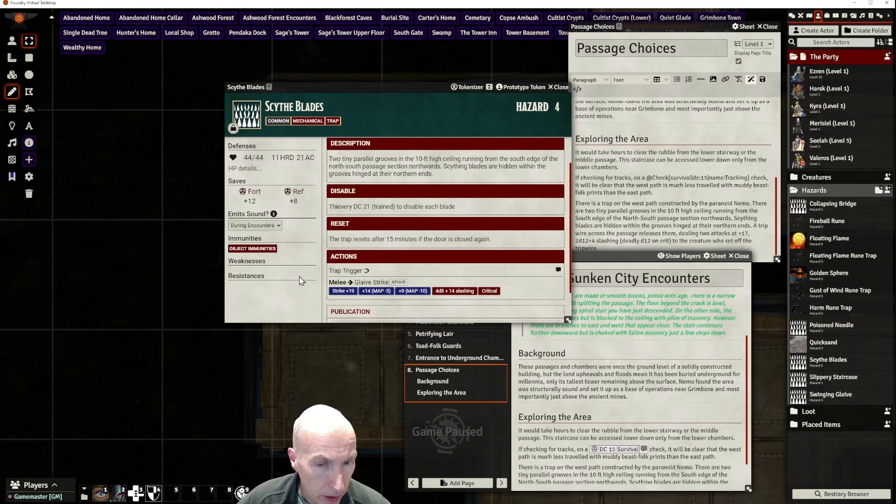
pyautogui.click(258, 168)
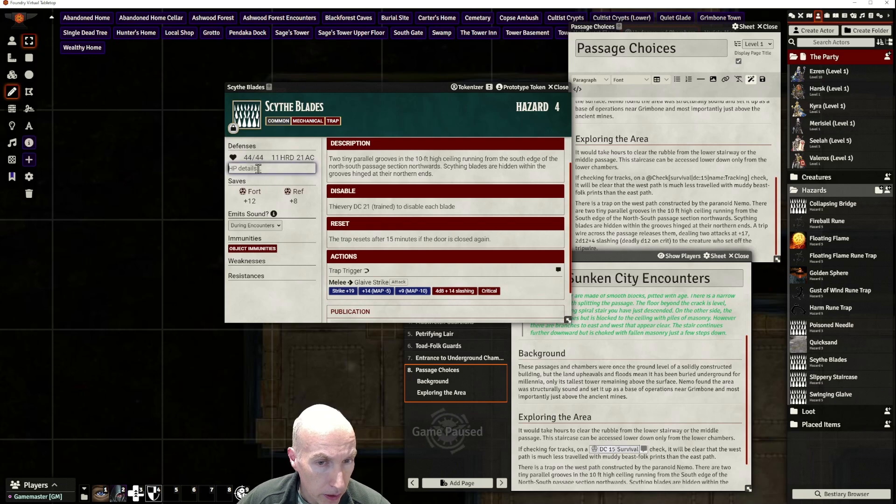
pyautogui.write('BT 22')
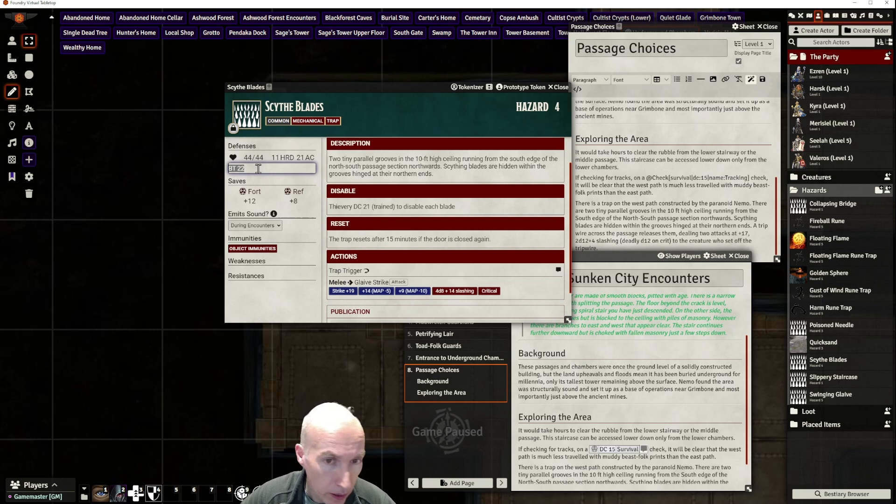
pyautogui.click(287, 297)
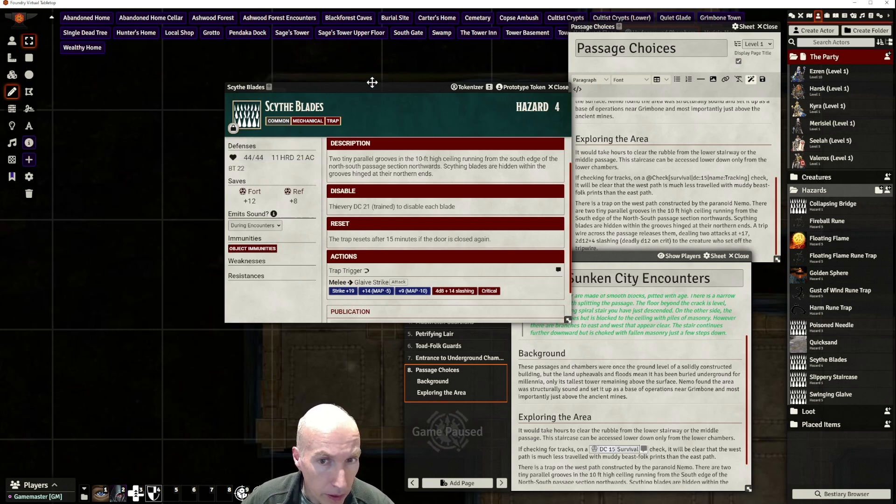
# Rewrite the hazard's Reset text as "The trap may be reset by the beast-folk if the PCs return to the dungeon." and save it
pyautogui.moveTo(380, 86); pyautogui.dragTo(354, 81)
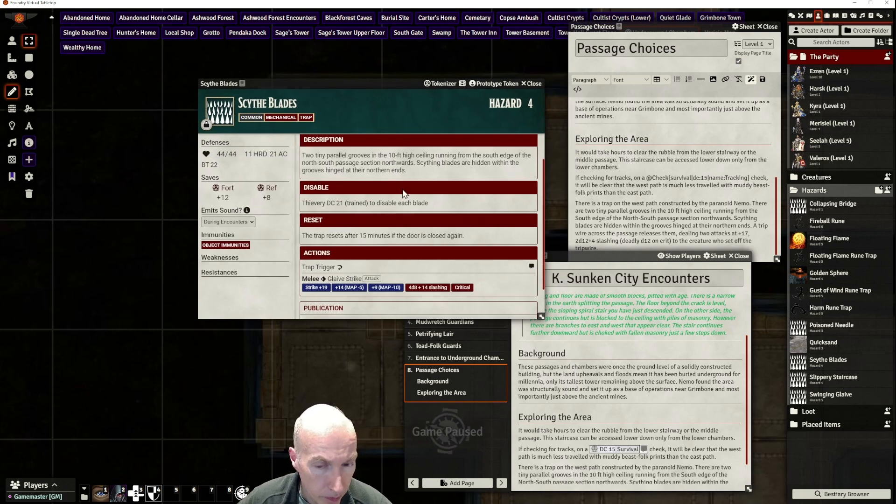
pyautogui.scroll(-2, 406, 194)
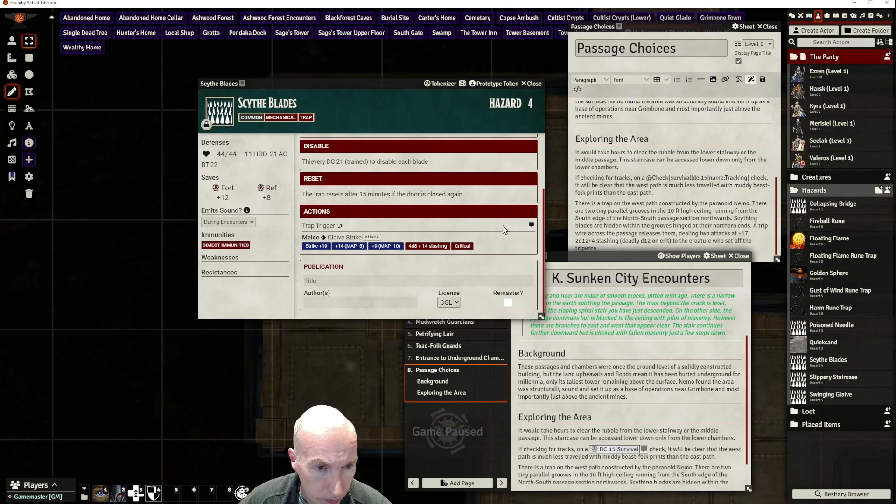
pyautogui.scroll(3, 504, 229)
pyautogui.scroll(-3, 483, 212)
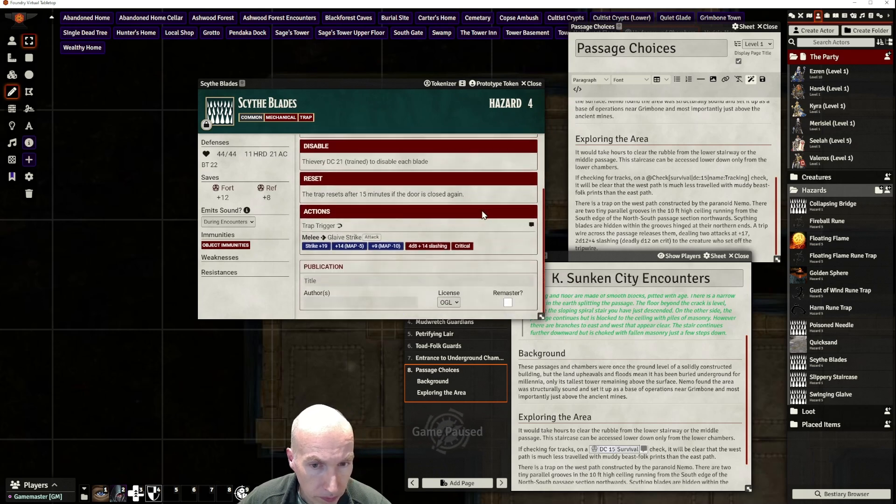
pyautogui.scroll(1, 460, 234)
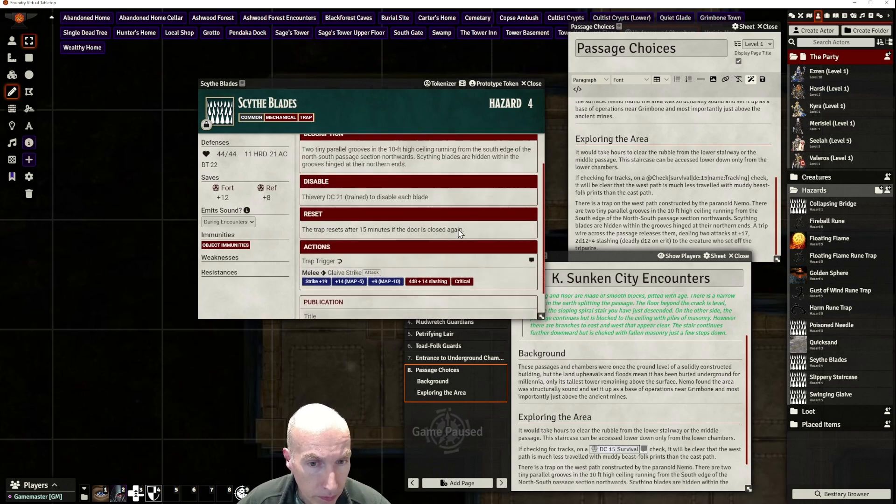
pyautogui.scroll(-1, 460, 233)
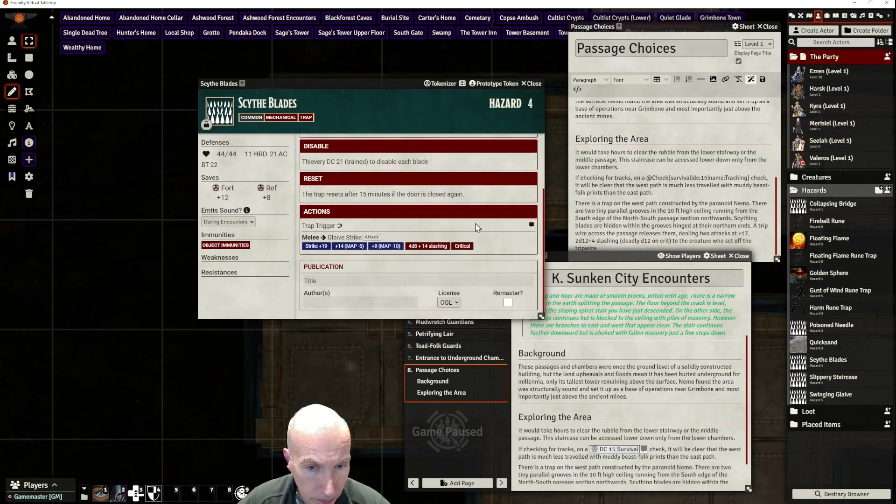
pyautogui.click(206, 125)
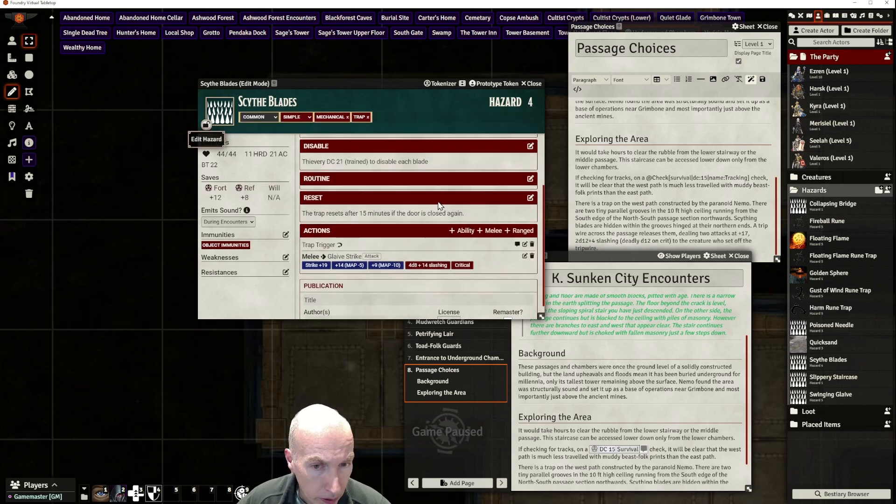
pyautogui.scroll(-1, 443, 208)
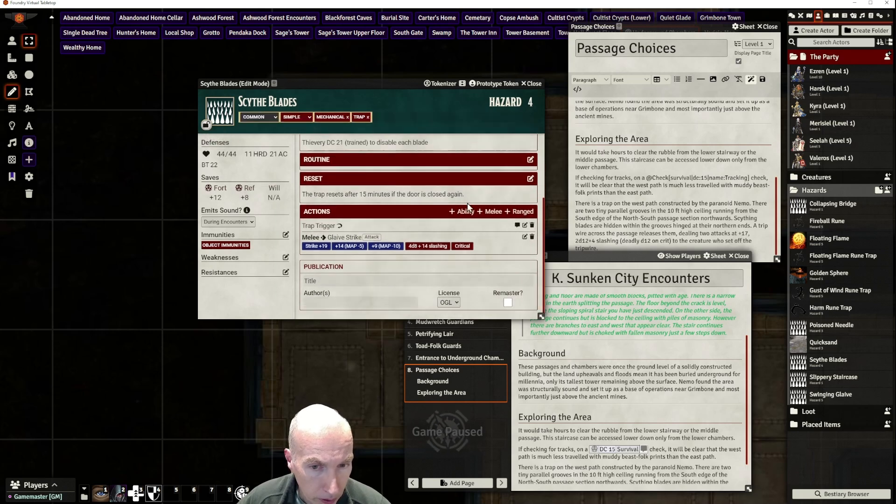
pyautogui.click(531, 179)
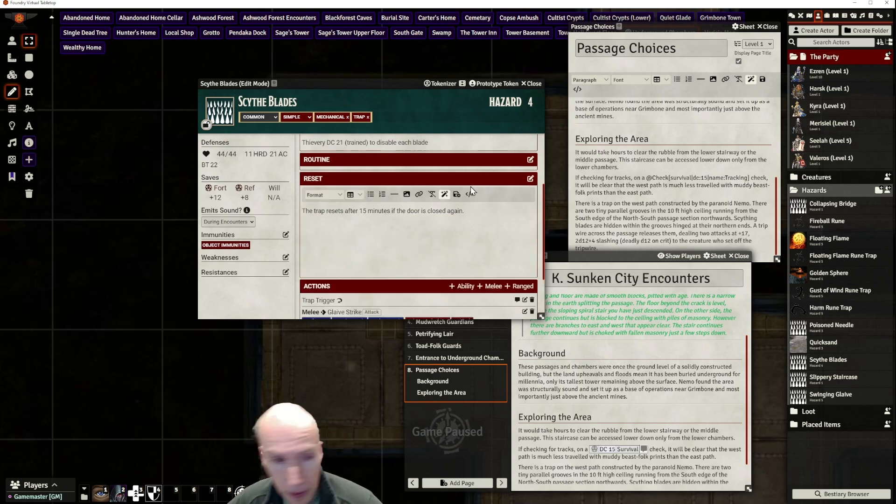
pyautogui.moveTo(465, 211); pyautogui.dragTo(328, 212)
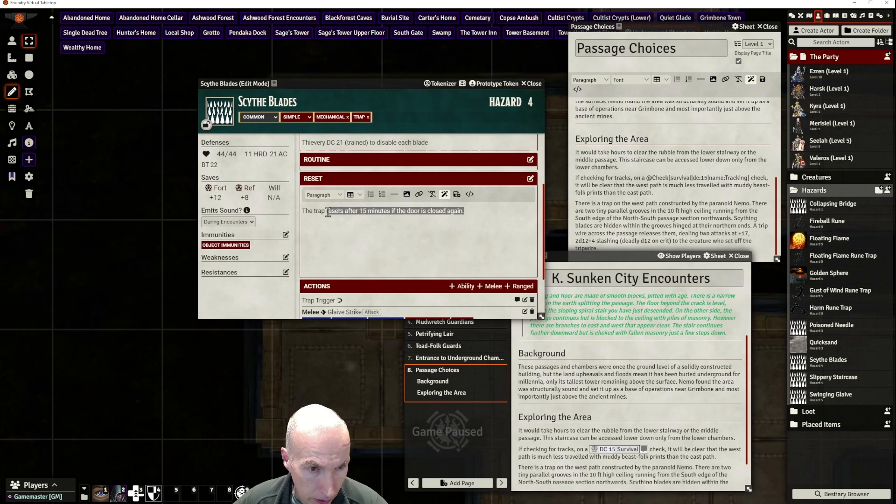
pyautogui.press('BackSpace')
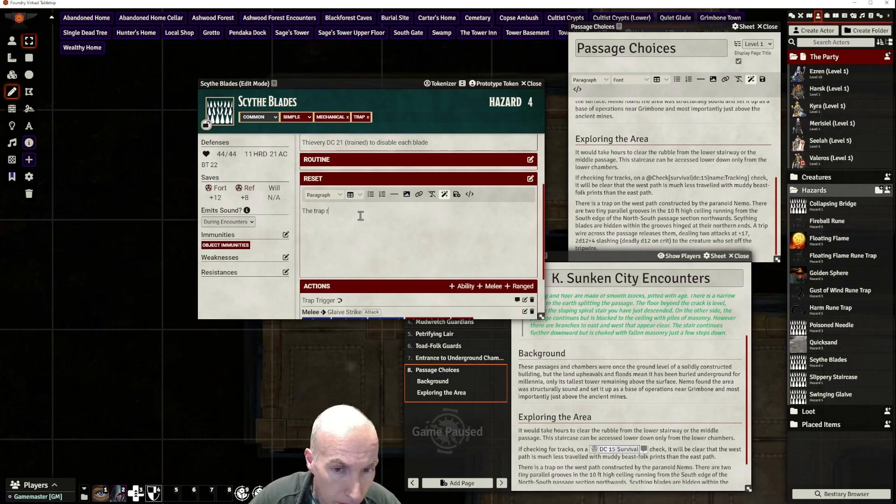
pyautogui.write('be reset by the beast')
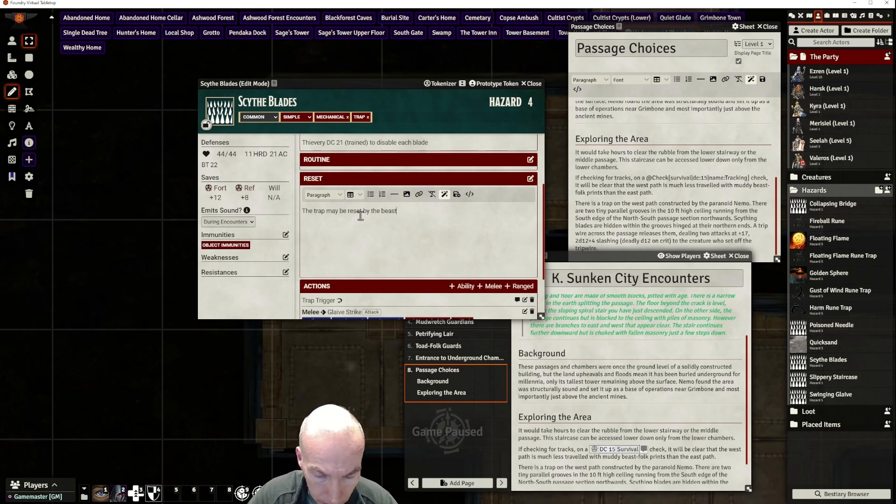
pyautogui.write('-')
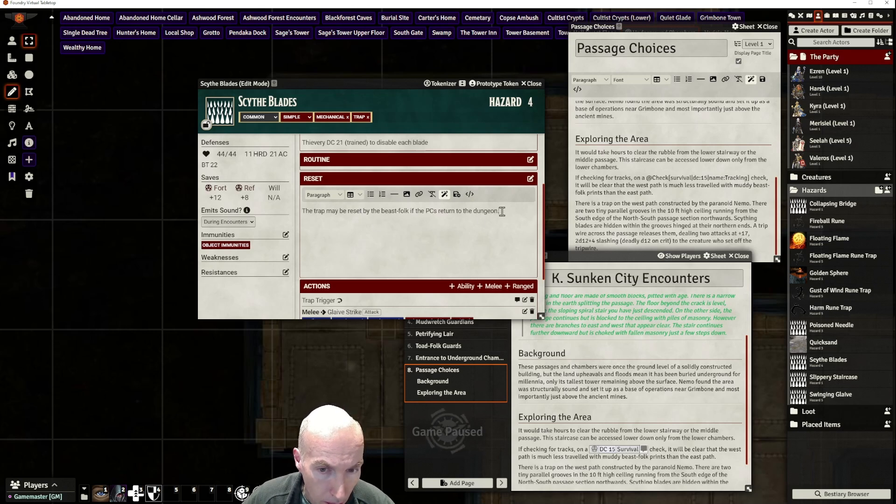
pyautogui.click(457, 195)
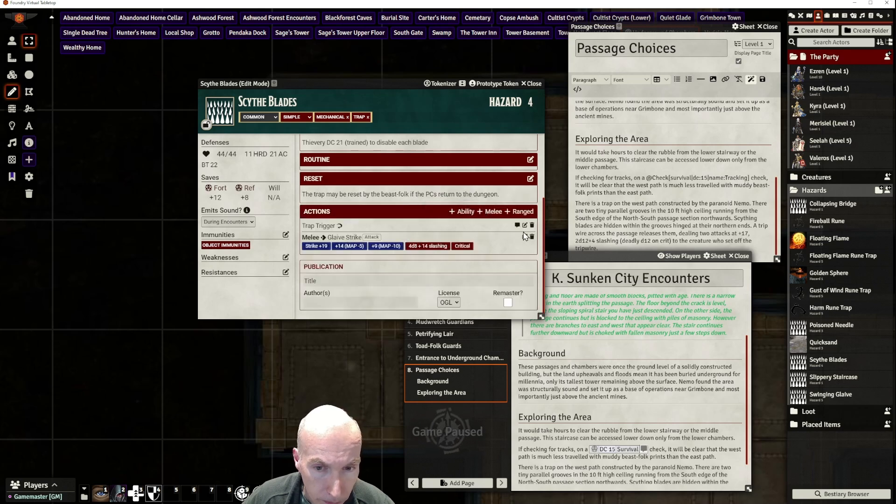
# Rename the hazard's Glaive Strike melee attack as "Scything Blade"
pyautogui.click(525, 237)
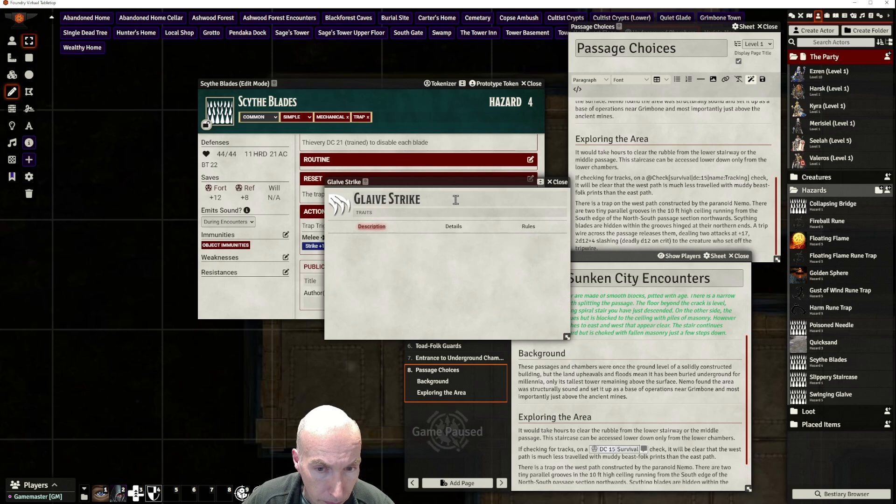
pyautogui.moveTo(472, 183); pyautogui.dragTo(483, 187)
pyautogui.click(440, 207)
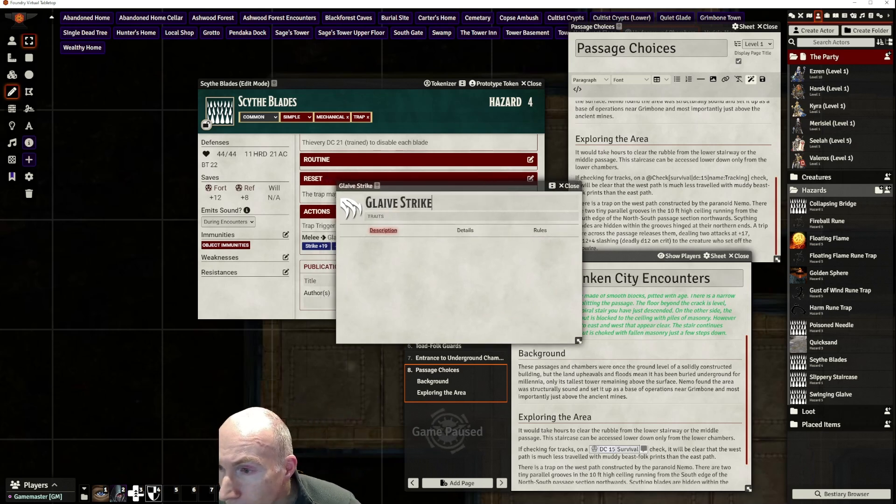
pyautogui.press('BackSpace')
pyautogui.press('BackSpace')
pyautogui.press('BackSpace')
pyautogui.press('BackSpace')
pyautogui.press('BackSpace')
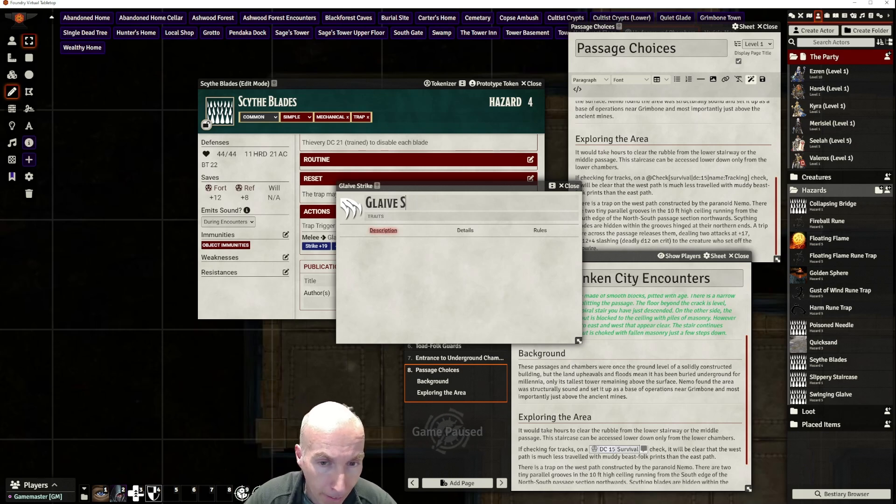
pyautogui.press('BackSpace')
pyautogui.press('BackSpace')
pyautogui.press('BackSpace')
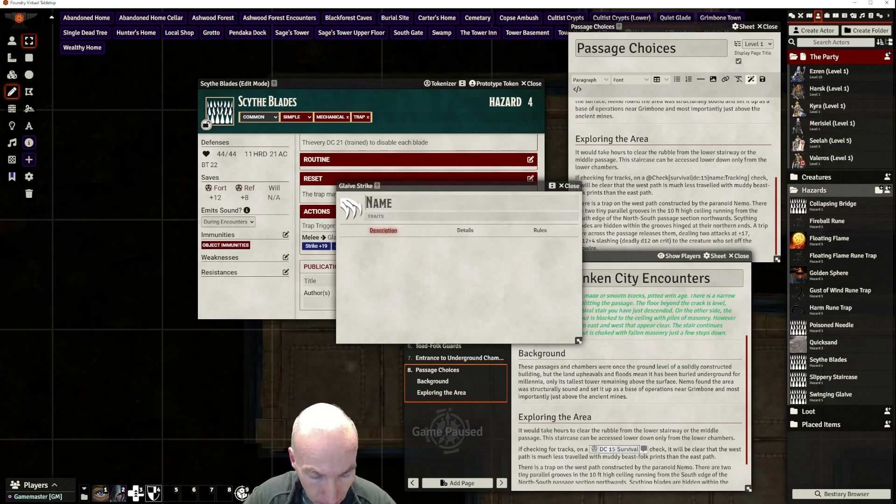
pyautogui.write('Scything')
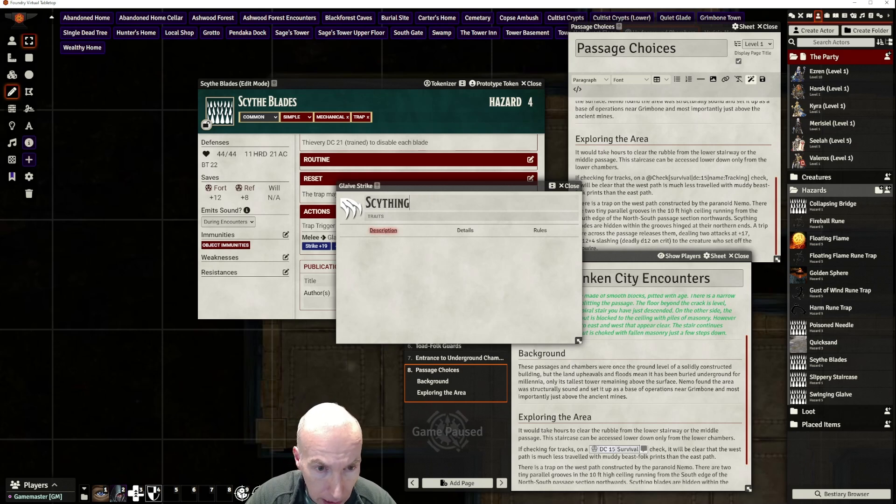
pyautogui.write(' Blas')
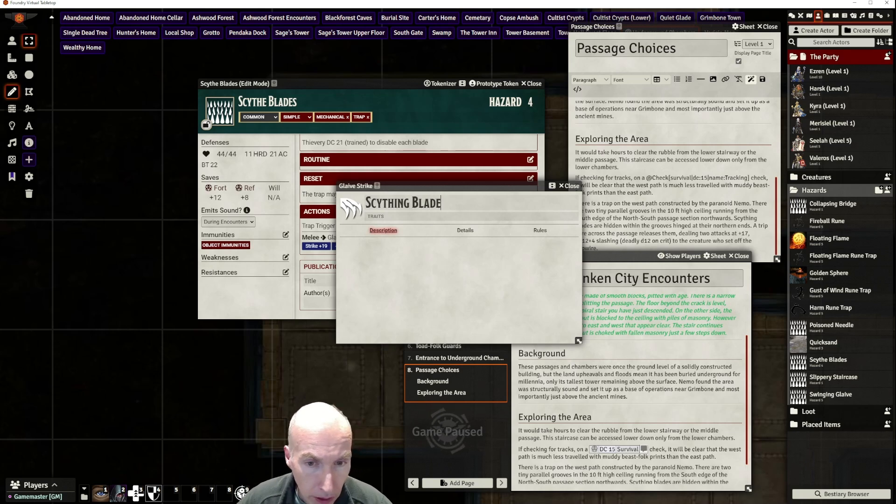
pyautogui.click(455, 256)
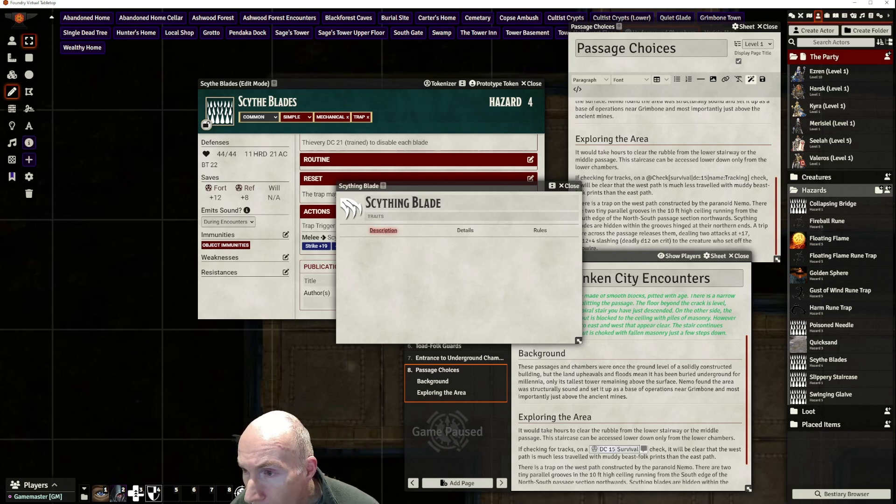
# Set the Scything Blade's attack modifier to 17
pyautogui.click(465, 230)
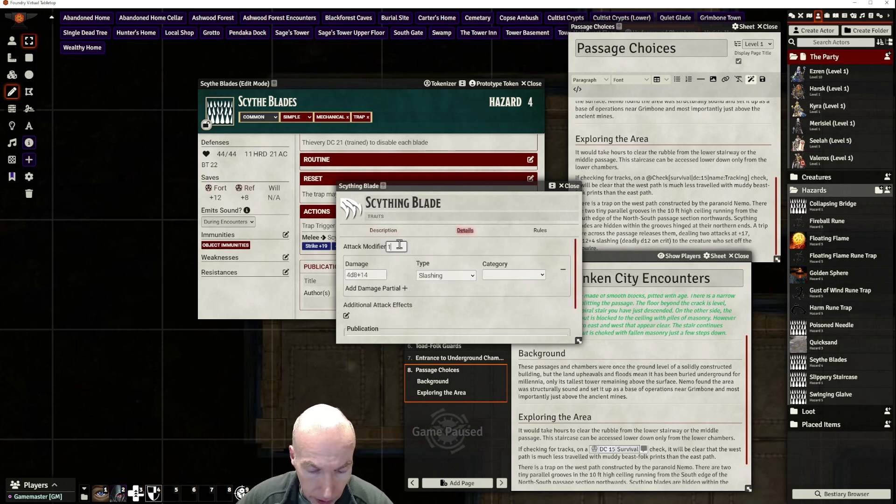
pyautogui.write('7')
pyautogui.click(440, 275)
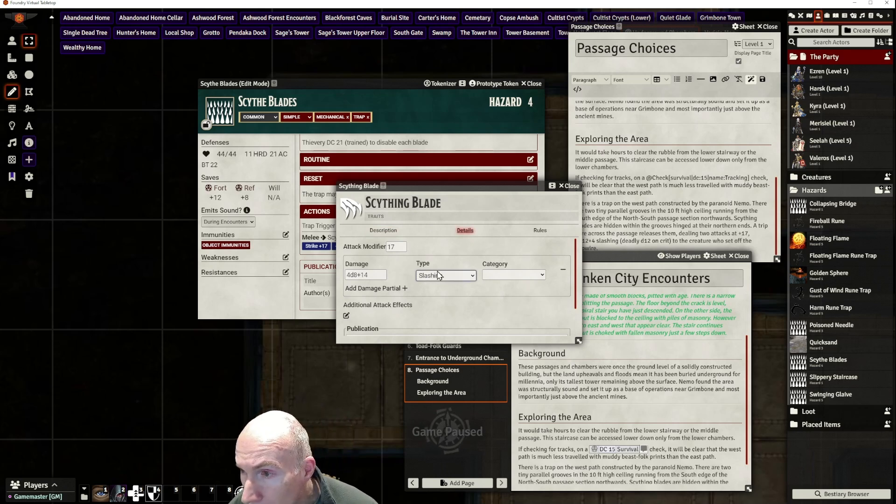
# Set the Scything Blade's damage to 2d12+4, keeping the Slashing type
pyautogui.click(364, 274)
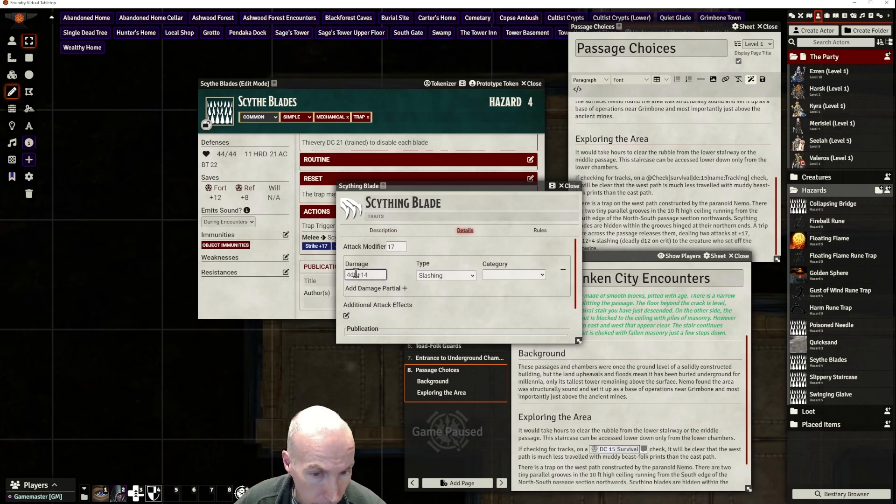
pyautogui.press('BackSpace')
pyautogui.press('BackSpace')
pyautogui.press('BackSpace')
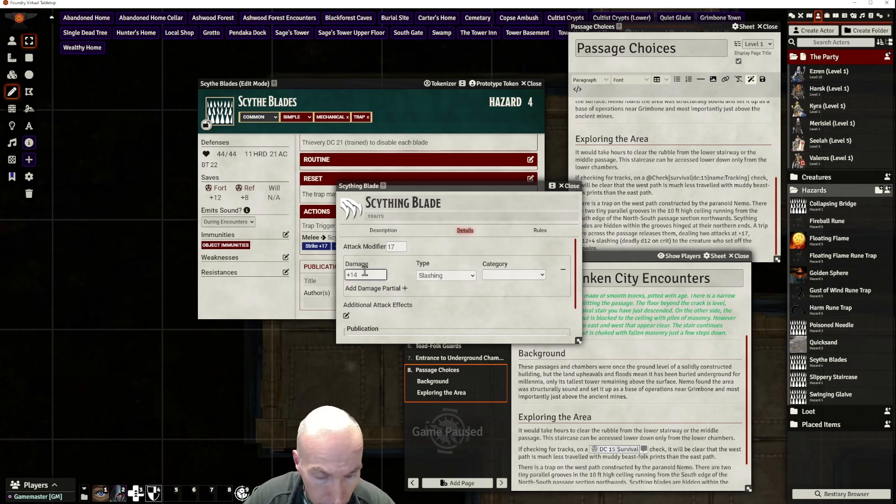
pyautogui.write('2d12')
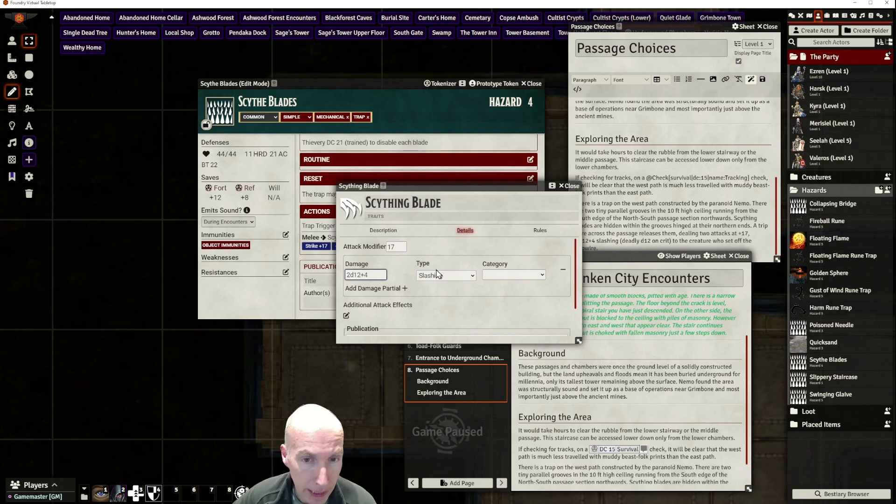
pyautogui.scroll(-2, 458, 297)
pyautogui.scroll(2, 458, 298)
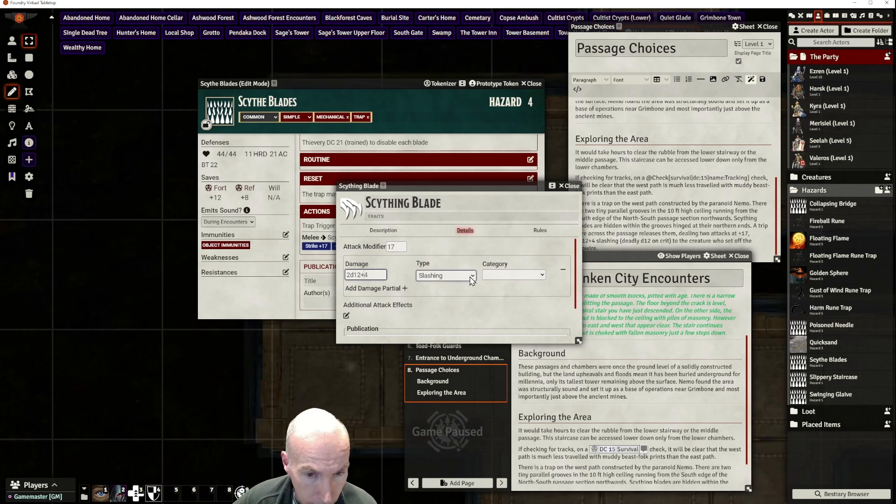
pyautogui.click(460, 309)
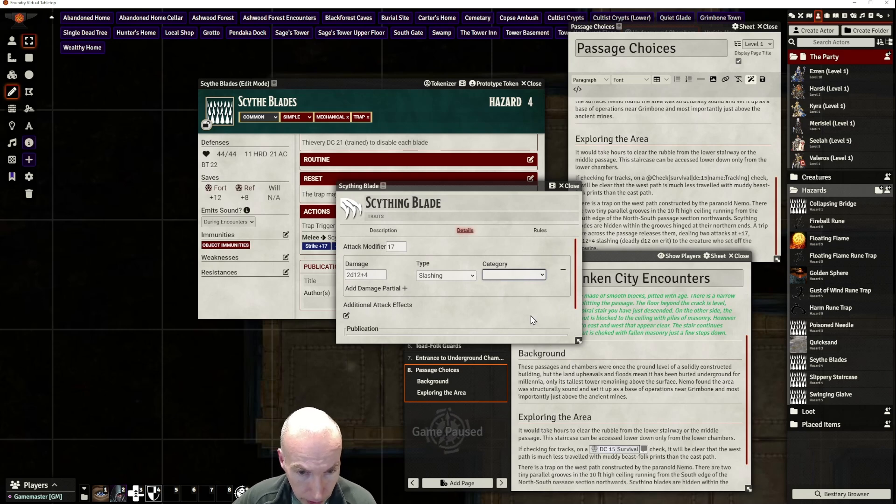
# Review the Scything Blade's damage details and its available additional attack effects, and close the attack's sheet
pyautogui.click(558, 315)
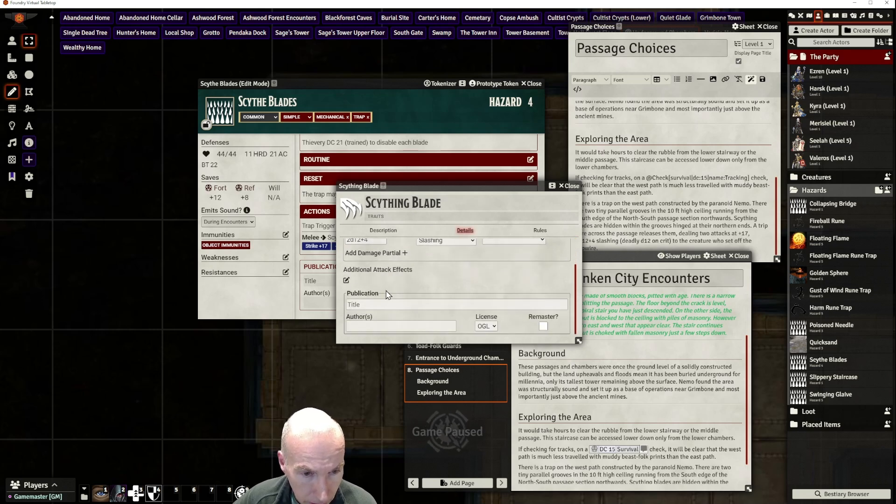
pyautogui.scroll(-1, 459, 285)
pyautogui.scroll(1, 459, 285)
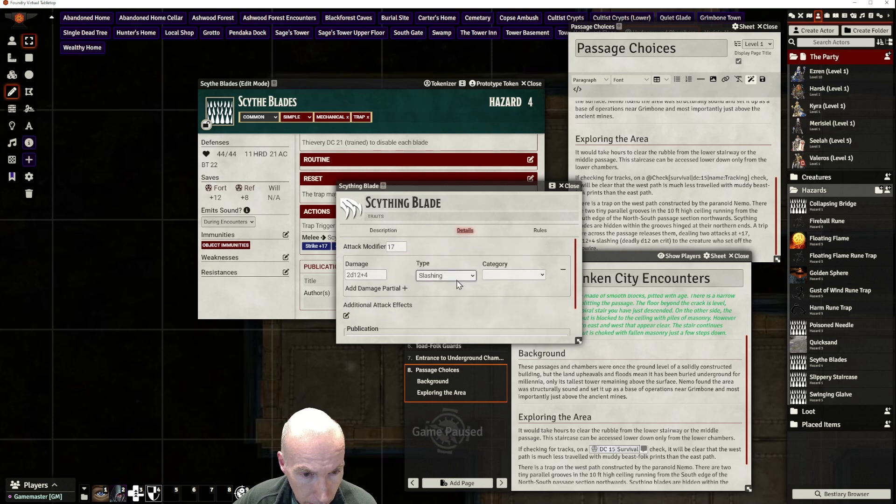
pyautogui.scroll(-2, 459, 284)
pyautogui.scroll(2, 459, 284)
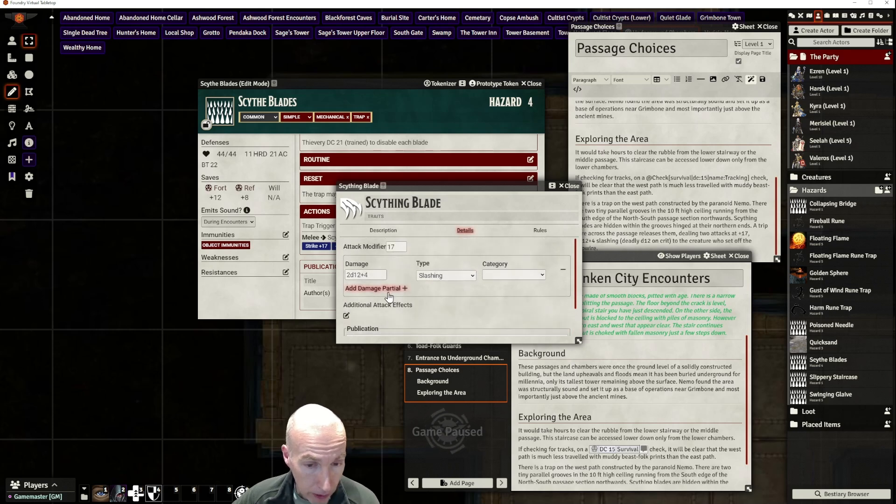
pyautogui.click(345, 316)
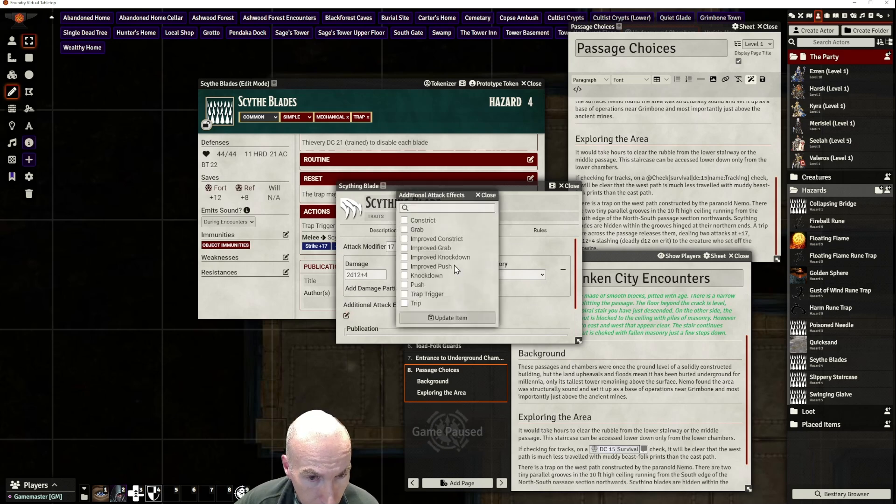
pyautogui.click(493, 196)
pyautogui.scroll(-2, 490, 315)
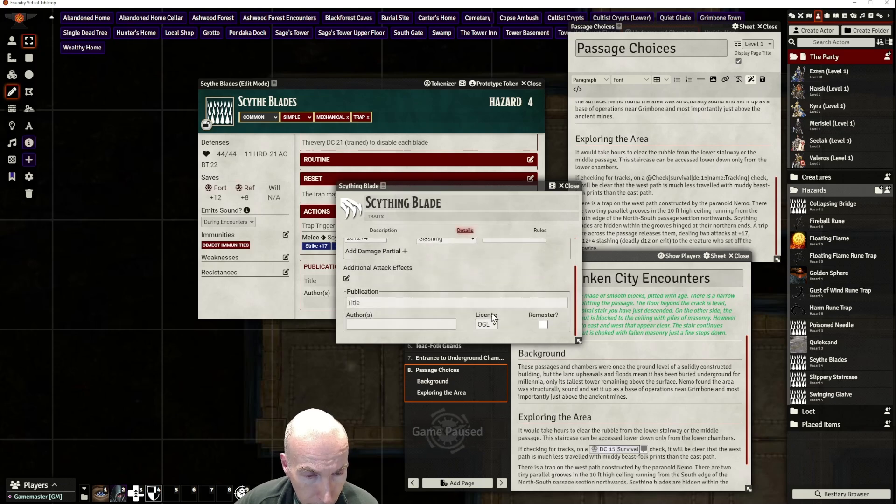
pyautogui.scroll(2, 493, 319)
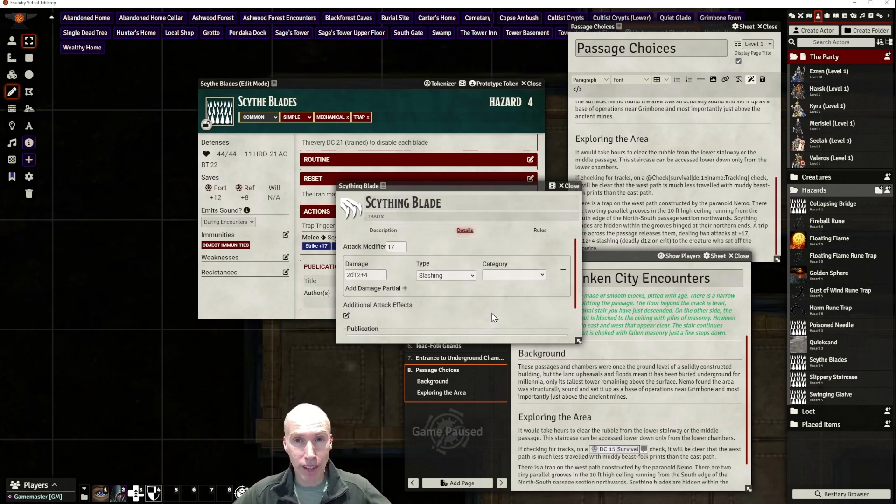
pyautogui.moveTo(462, 187)
pyautogui.mouseDown()
pyautogui.moveTo(509, 180)
pyautogui.moveTo(459, 177)
pyautogui.mouseUp()
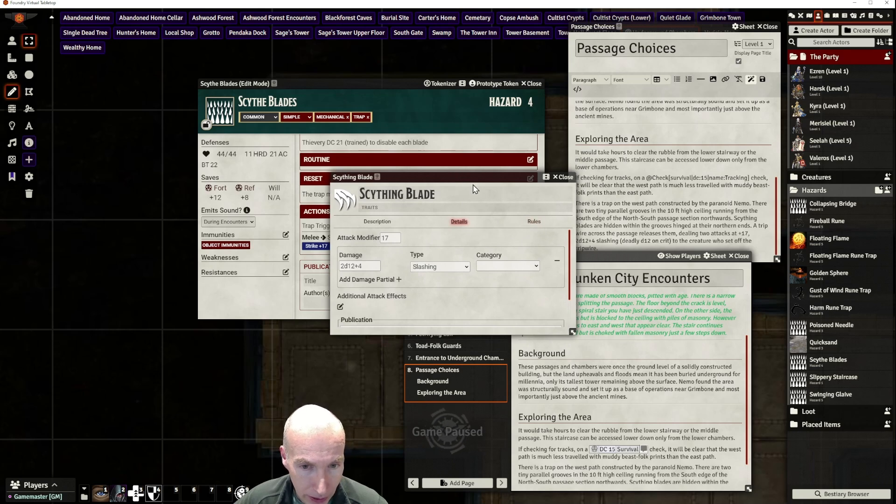
pyautogui.moveTo(470, 178); pyautogui.dragTo(480, 178)
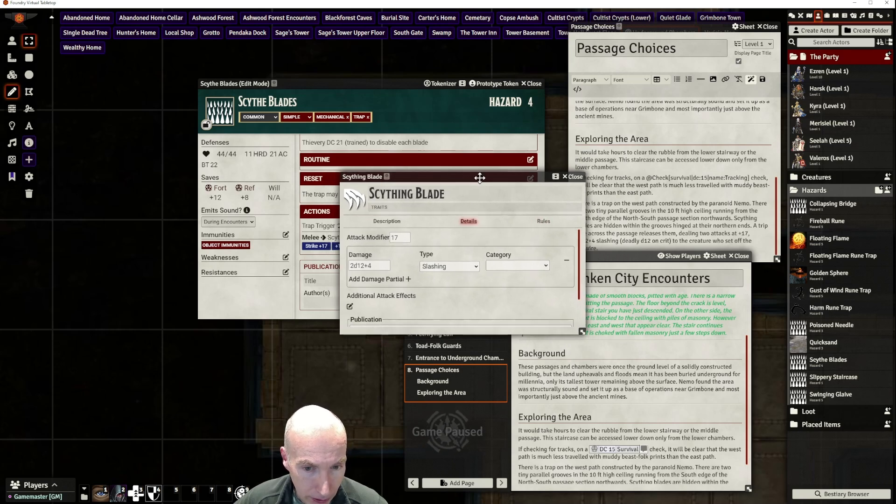
pyautogui.click(577, 177)
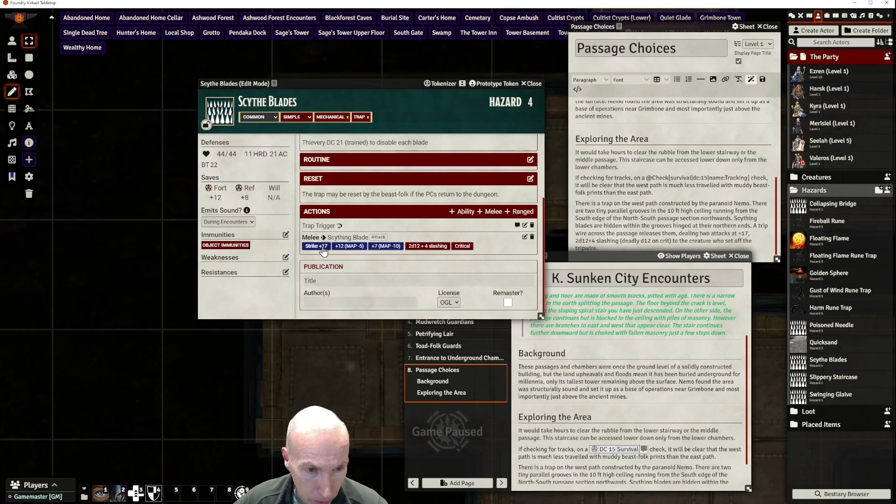
# Rewrite the Trap Trigger action's Trigger text as "Breaking the trip wire stretched across the passage at ankle height."
pyautogui.scroll(3, 466, 217)
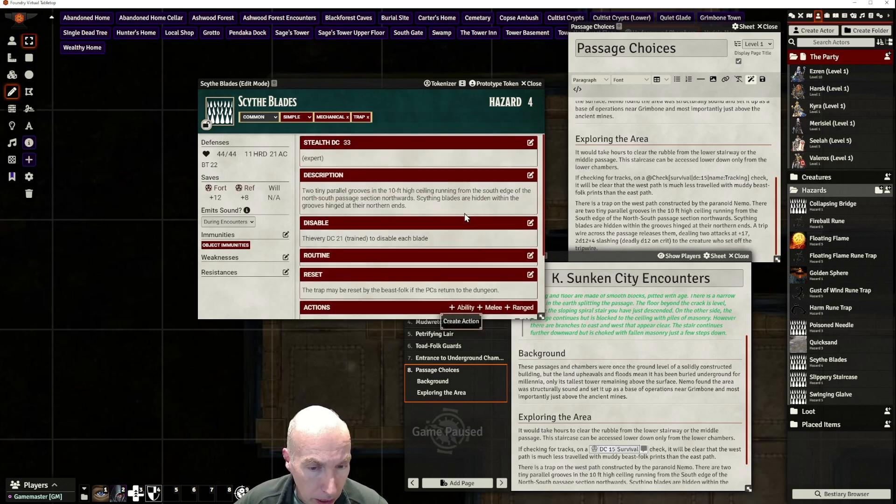
pyautogui.scroll(-3, 465, 217)
pyautogui.scroll(2, 466, 217)
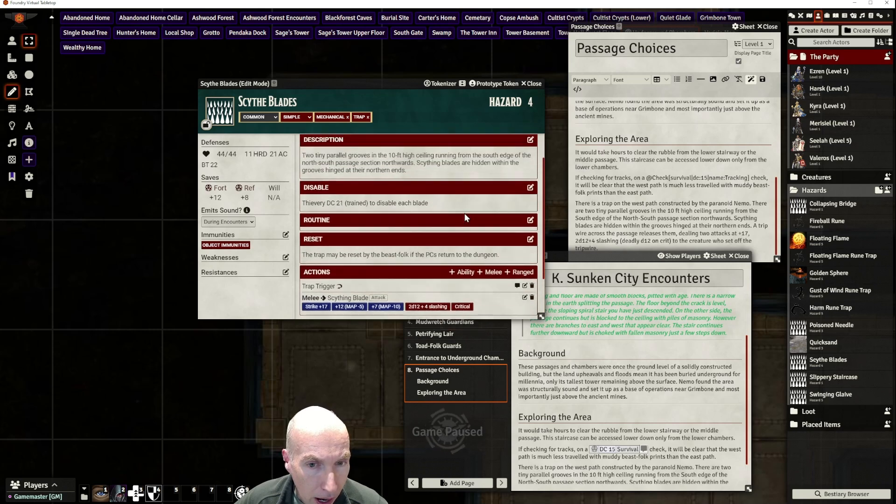
pyautogui.scroll(-1, 464, 214)
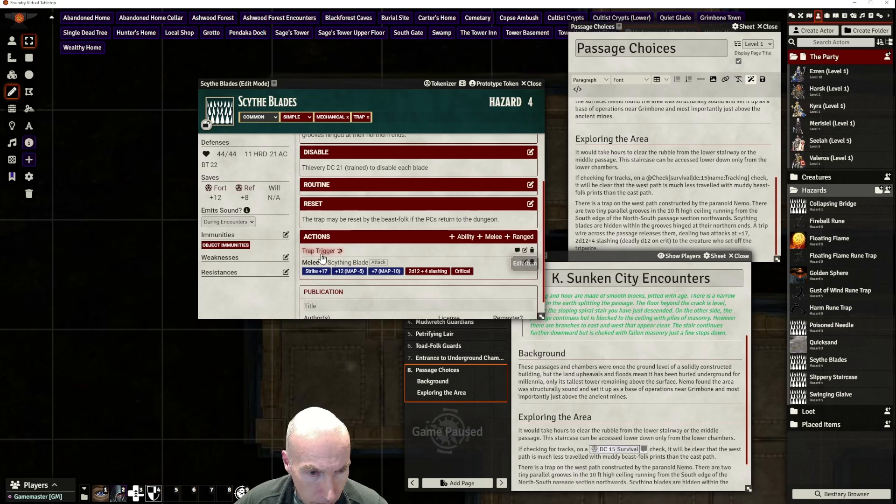
pyautogui.click(524, 251)
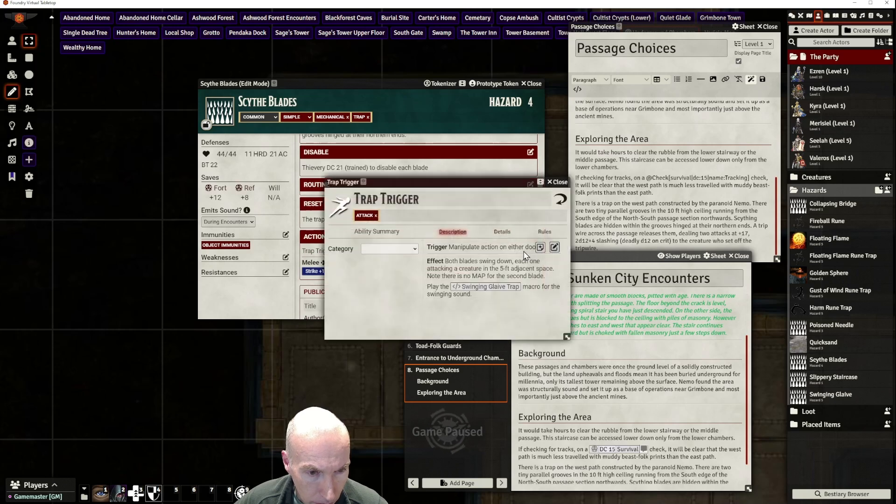
pyautogui.click(555, 248)
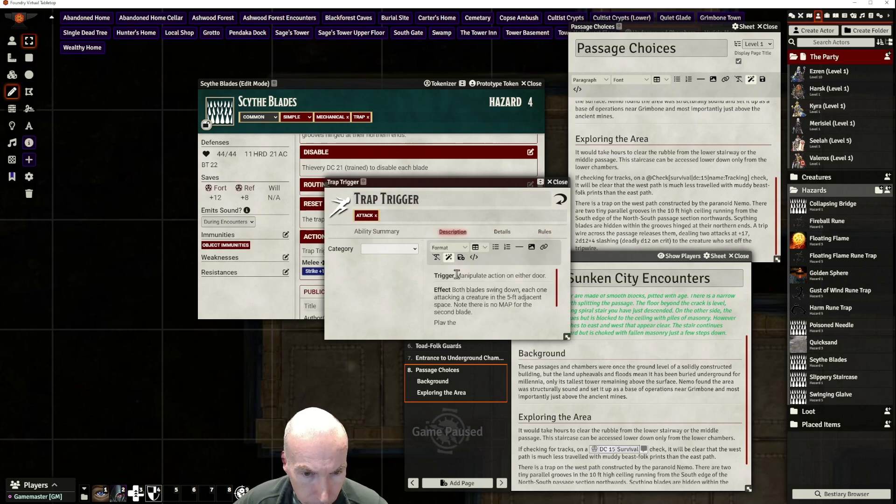
pyautogui.moveTo(456, 275); pyautogui.dragTo(548, 275)
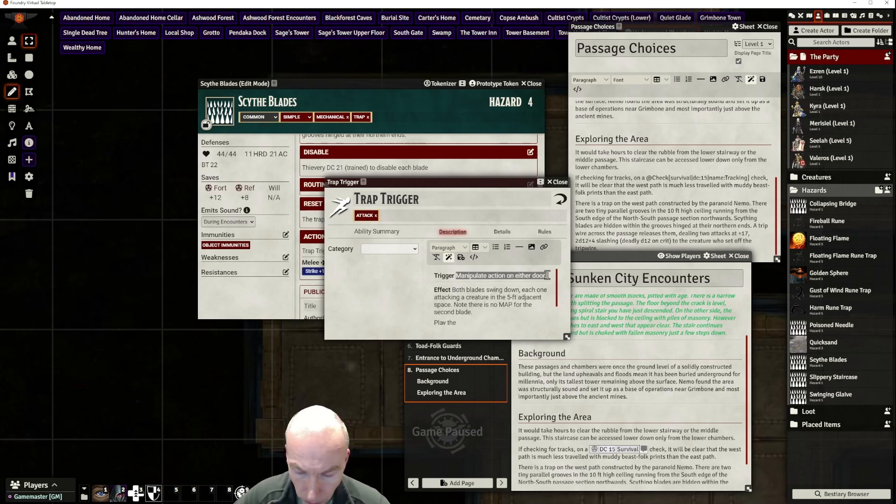
pyautogui.press('BackSpace')
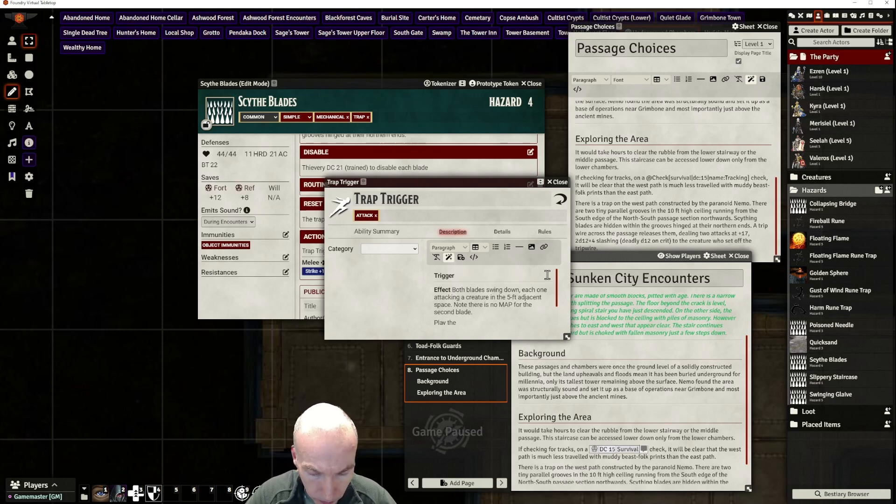
pyautogui.write('Break')
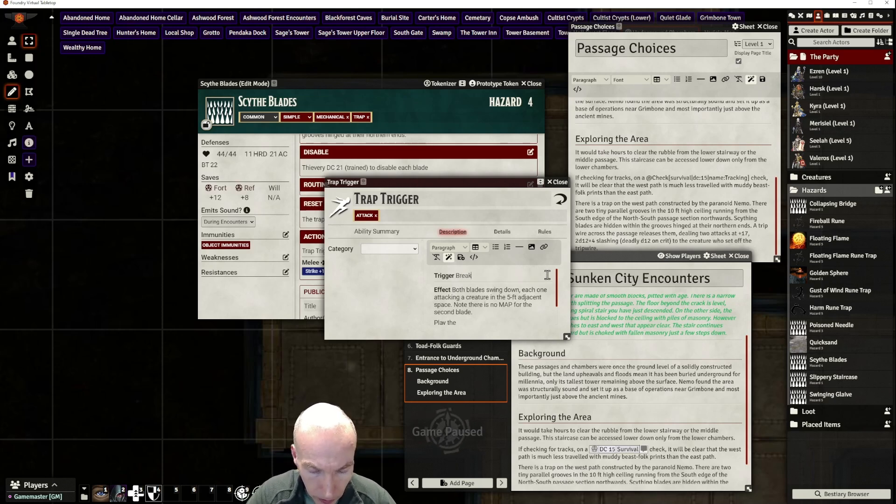
pyautogui.write('ing the trip wire stretched a')
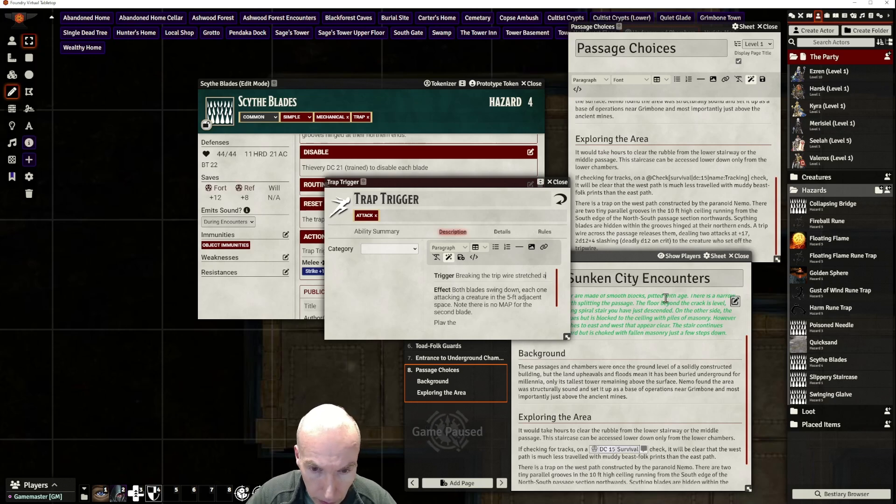
pyautogui.write('cross the passage at ankle he')
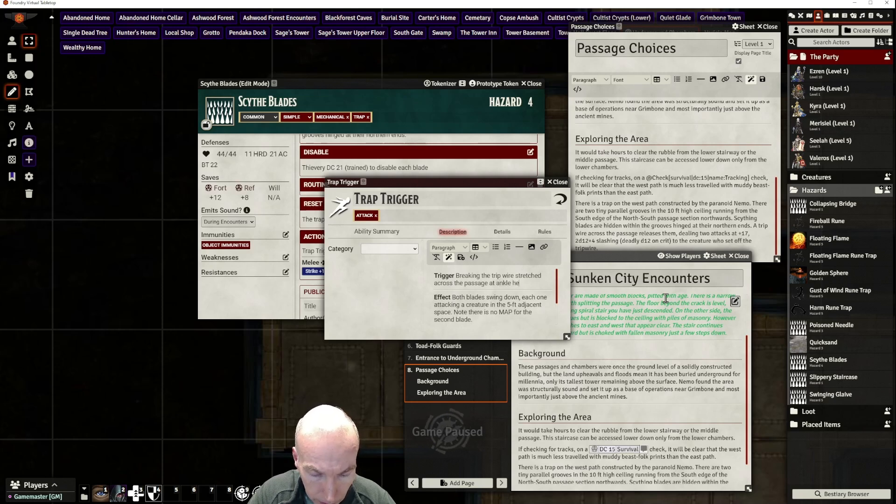
pyautogui.write('ight.')
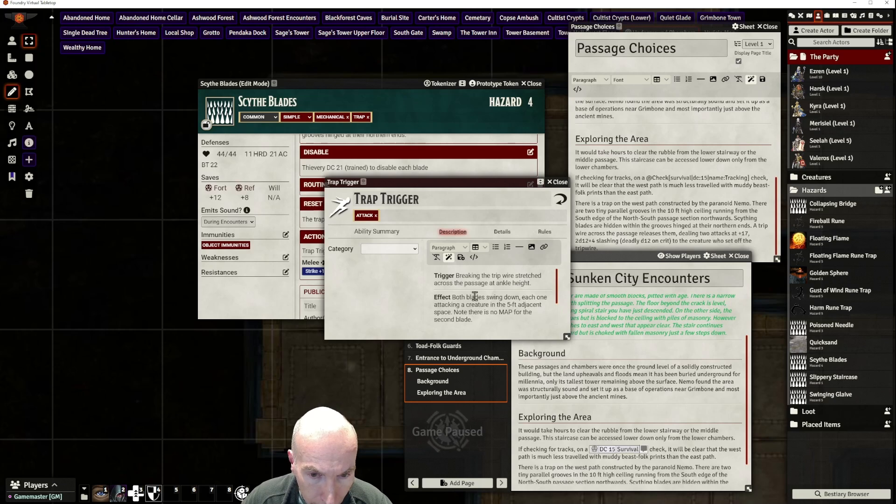
# Reword the start of the Trap Trigger's Effect text to "Both blades arc downwards"
pyautogui.moveTo(489, 298); pyautogui.dragTo(520, 298)
pyautogui.write('arc')
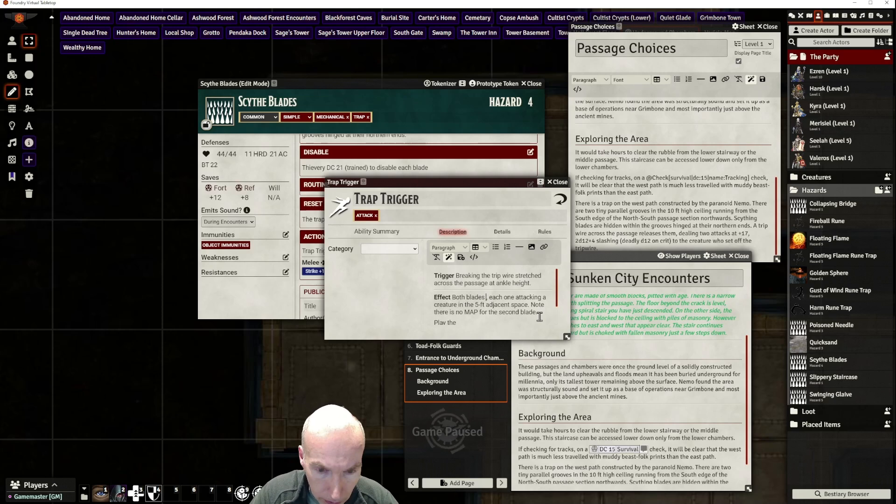
pyautogui.write(' downwards')
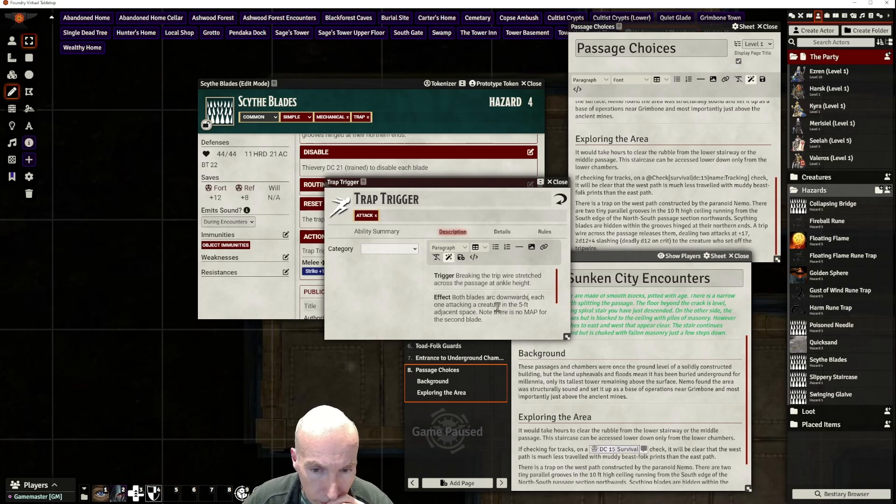
# Change the attacked space in the Effect text to "the 5-ft space with the trip-wire"
pyautogui.doubleClick(443, 312)
pyautogui.press('BackSpace')
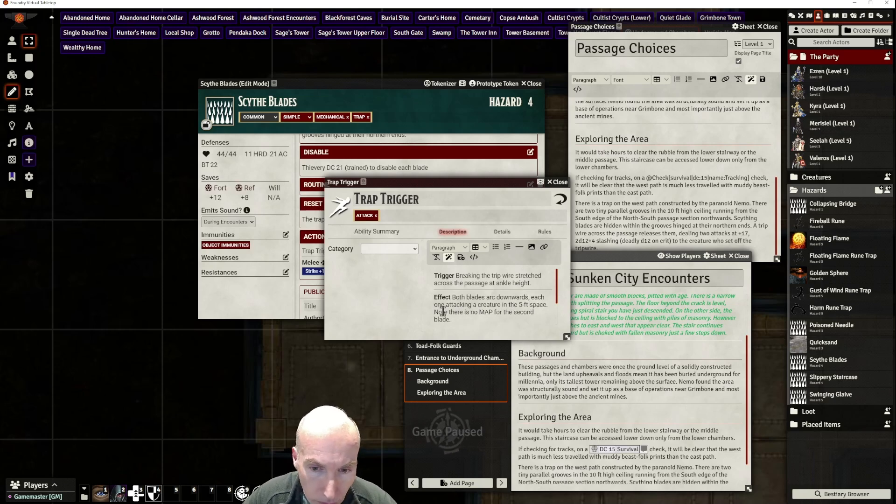
pyautogui.write('with the')
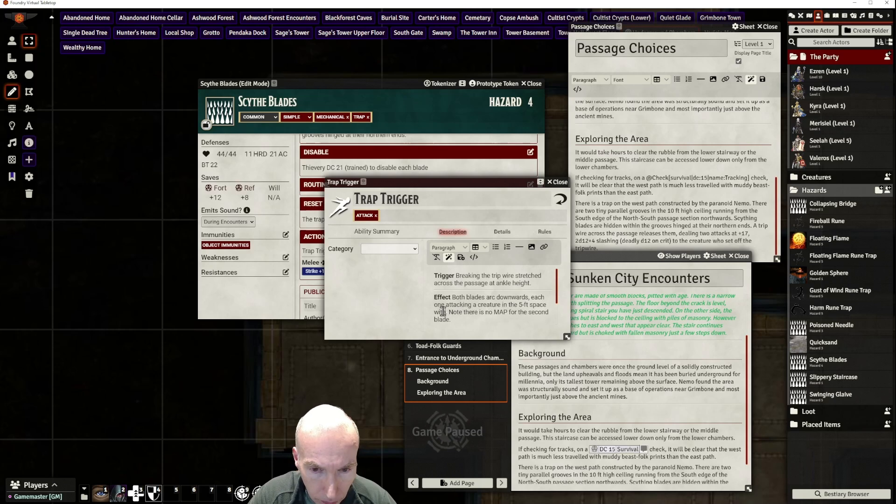
pyautogui.write('re')
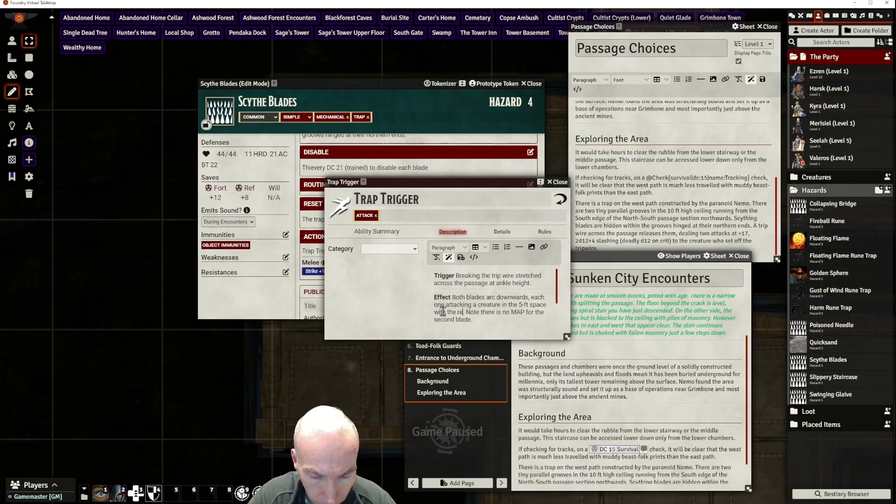
pyautogui.write('ip')
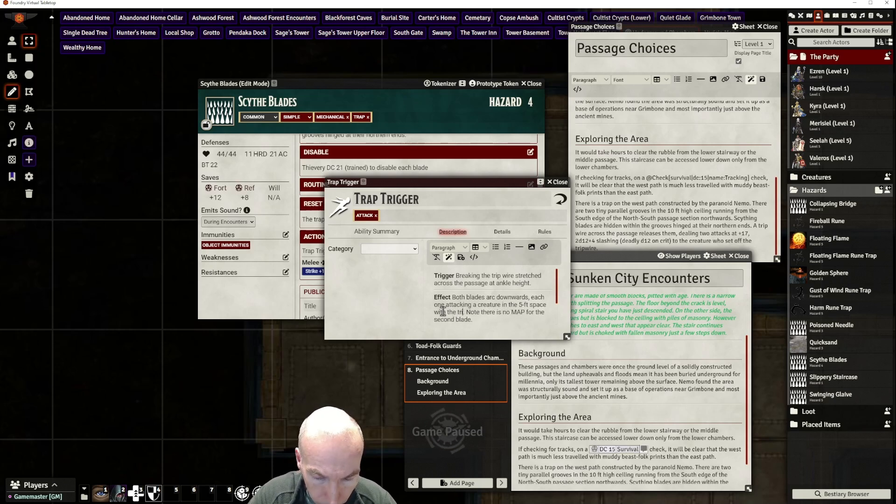
pyautogui.write('-')
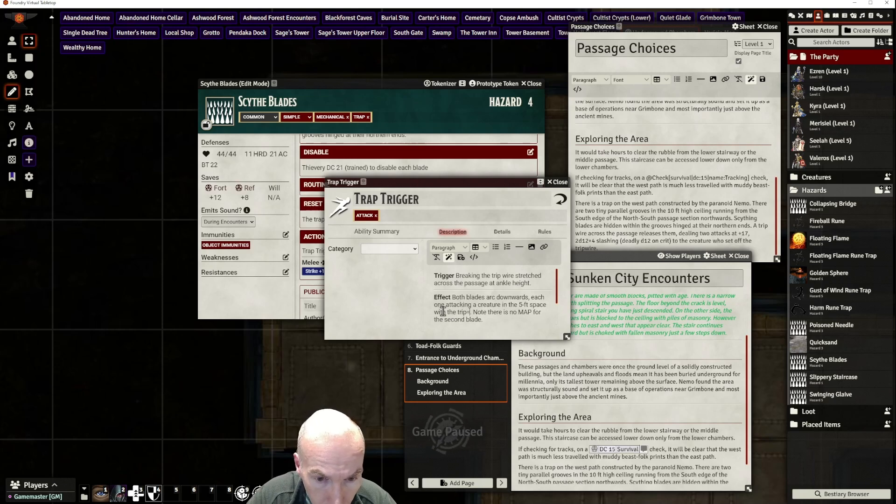
pyautogui.press('BackSpace')
pyautogui.write('-wire')
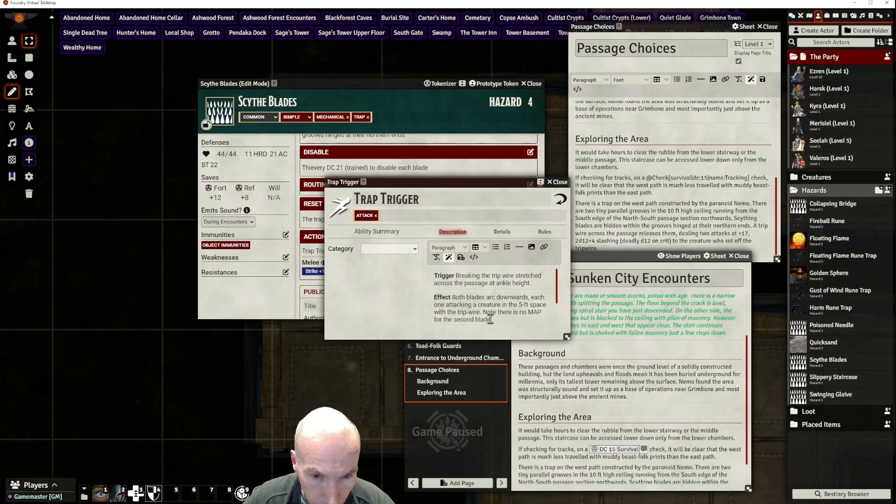
pyautogui.scroll(-1, 495, 320)
pyautogui.scroll(1, 496, 319)
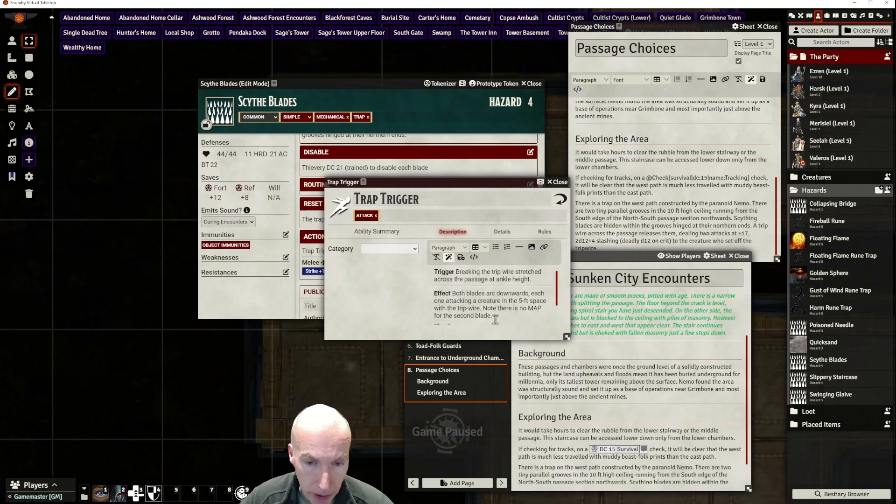
pyautogui.scroll(-1, 496, 319)
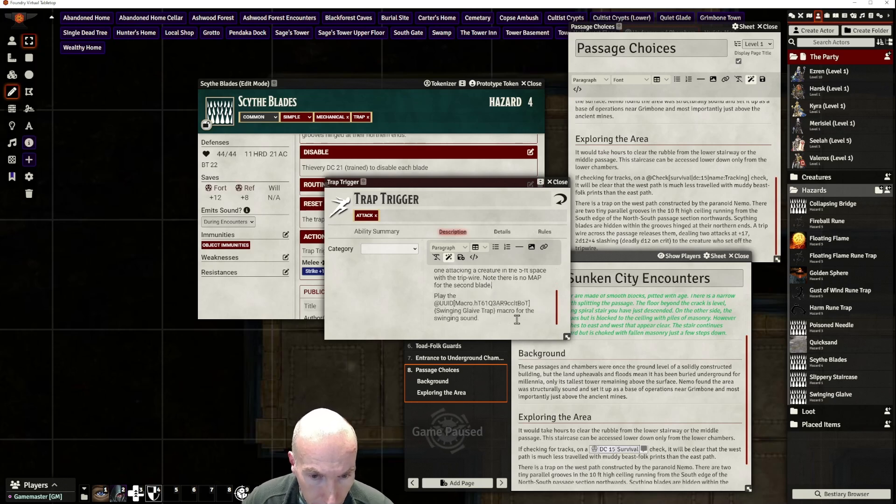
pyautogui.moveTo(479, 319); pyautogui.dragTo(433, 297)
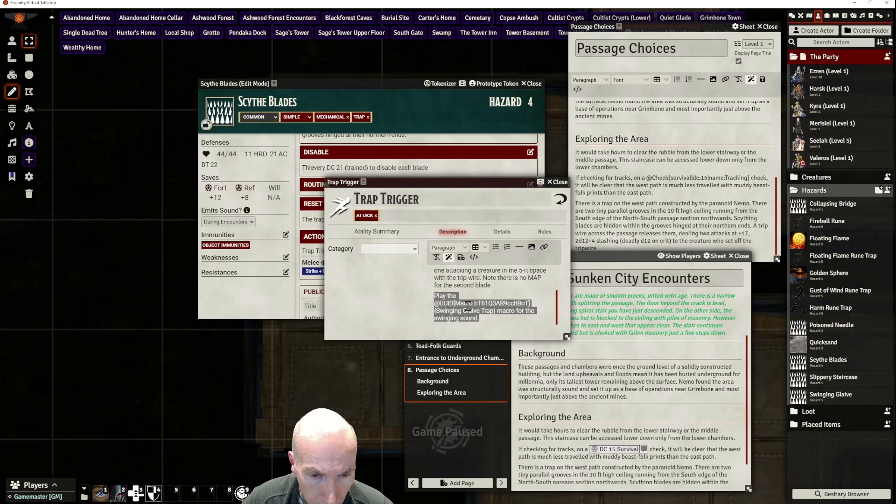
pyautogui.press('BackSpace')
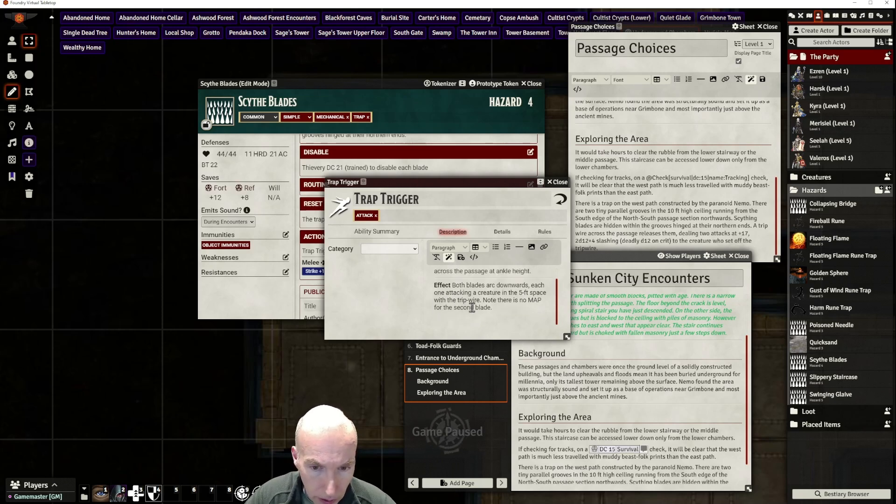
pyautogui.hotkey('ctrl', 'z')
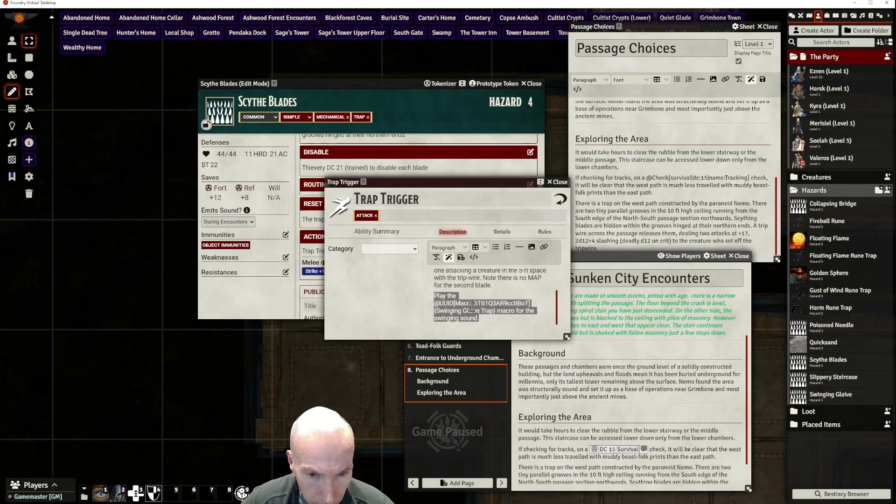
pyautogui.click(487, 293)
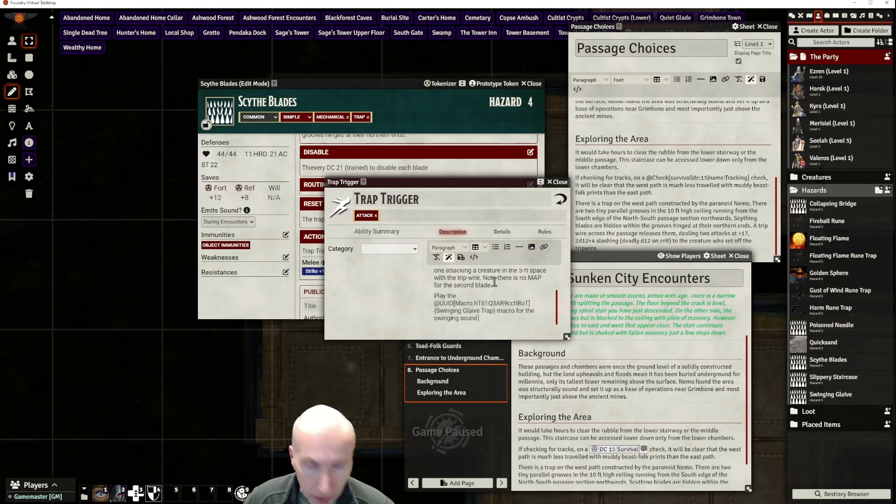
pyautogui.scroll(1, 488, 282)
pyautogui.scroll(-1, 488, 282)
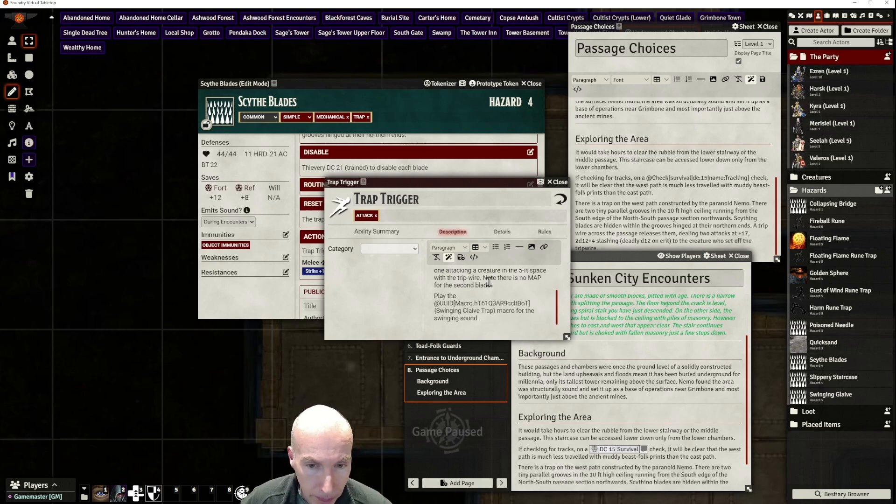
# Save the Trap Trigger's reworded description, recheck its text in the editor and close the action's sheet
pyautogui.click(461, 258)
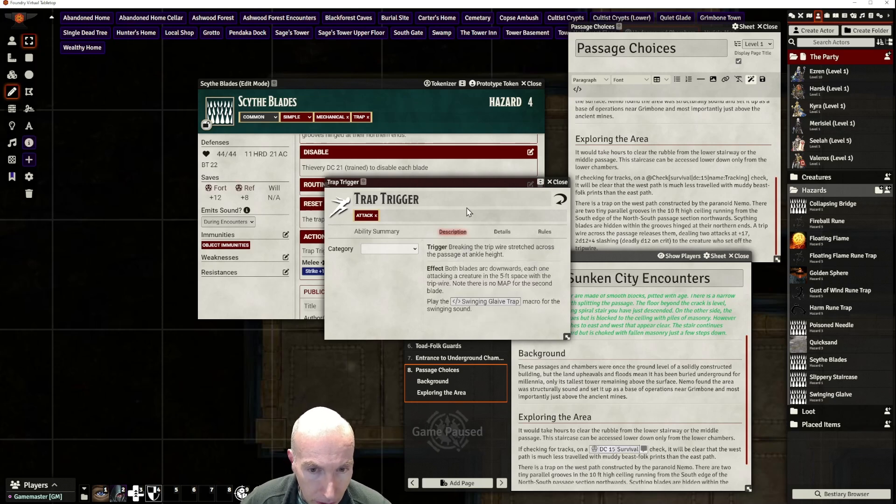
pyautogui.moveTo(488, 185); pyautogui.dragTo(469, 182)
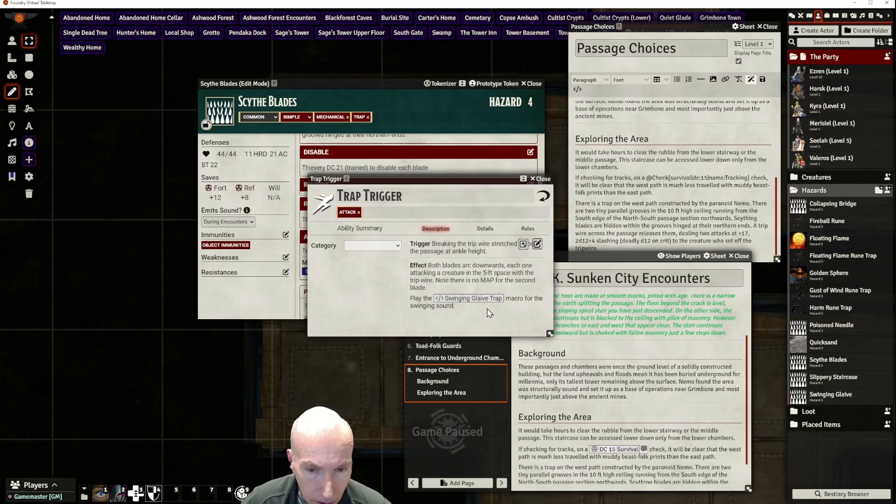
pyautogui.click(538, 244)
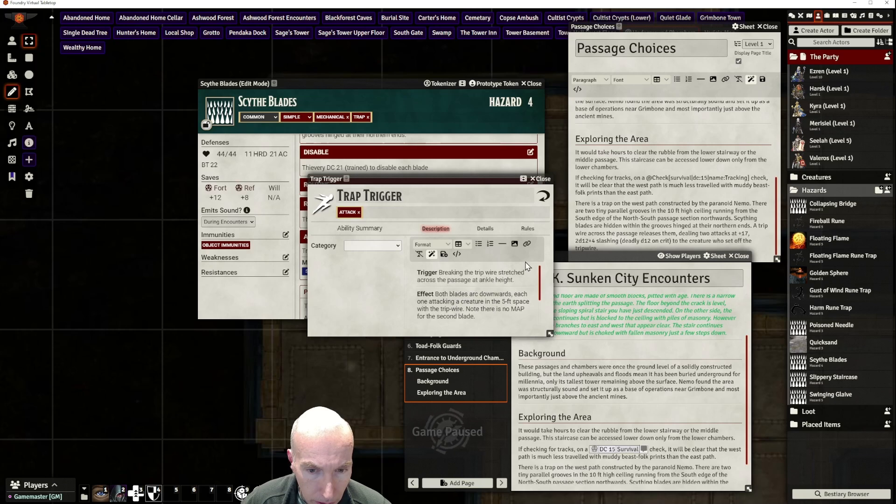
pyautogui.moveTo(473, 184); pyautogui.dragTo(486, 176)
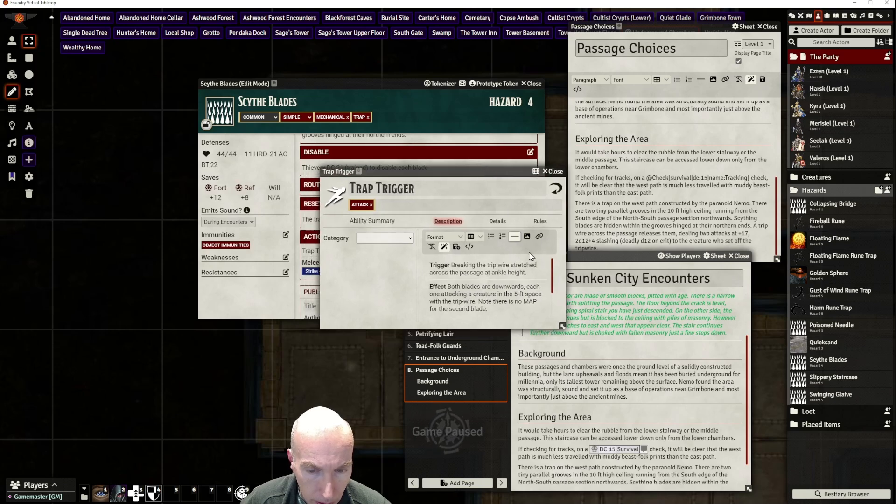
pyautogui.moveTo(552, 274)
pyautogui.mouseDown()
pyautogui.moveTo(555, 319)
pyautogui.moveTo(556, 267)
pyautogui.mouseUp()
pyautogui.moveTo(451, 175); pyautogui.dragTo(465, 180)
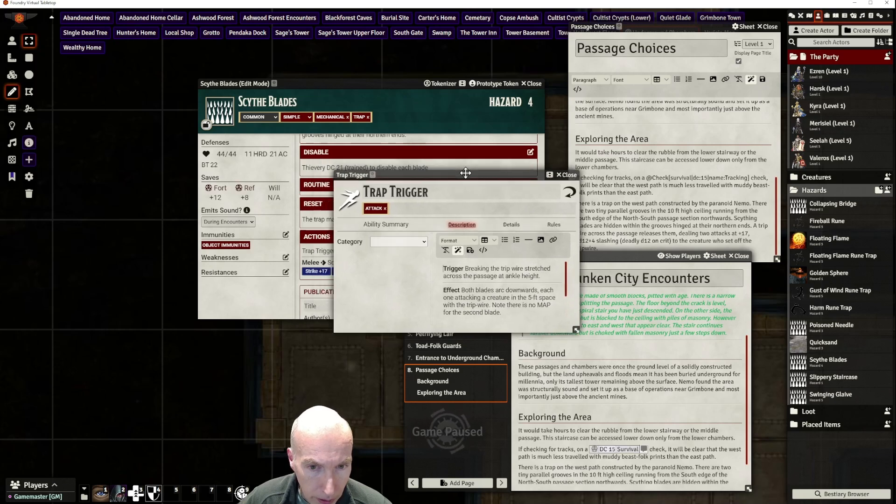
pyautogui.click(570, 176)
# Move the Scythe Blades sheet and Passage Choices page clear of the scene list and switch to the Cultist Crypts (Lower) scene
pyautogui.moveTo(362, 81); pyautogui.dragTo(581, 50)
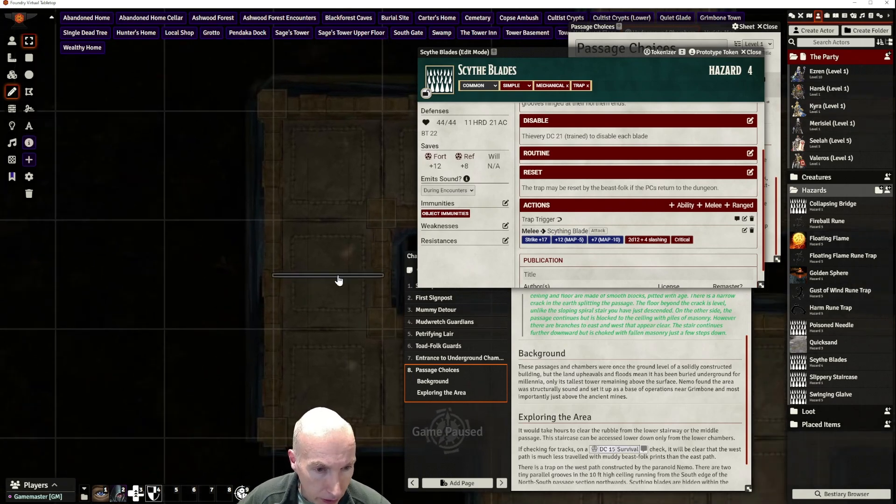
pyautogui.scroll(-2, 372, 213)
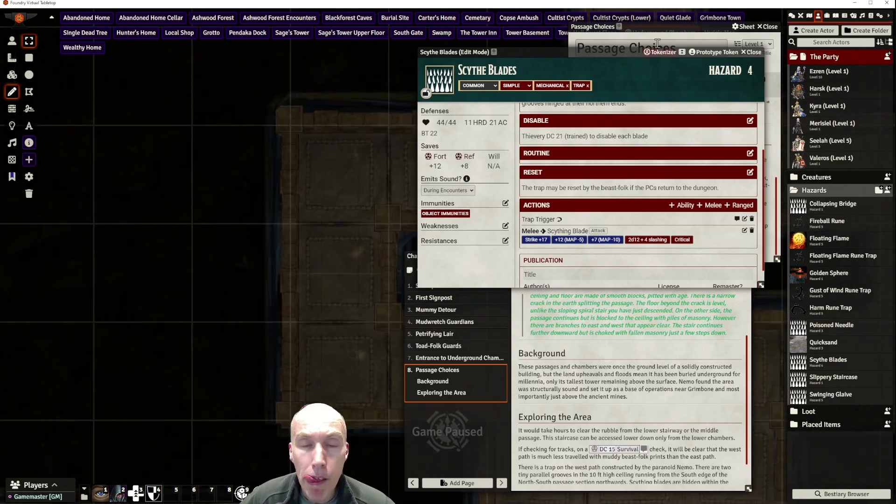
pyautogui.moveTo(585, 53); pyautogui.dragTo(604, 49)
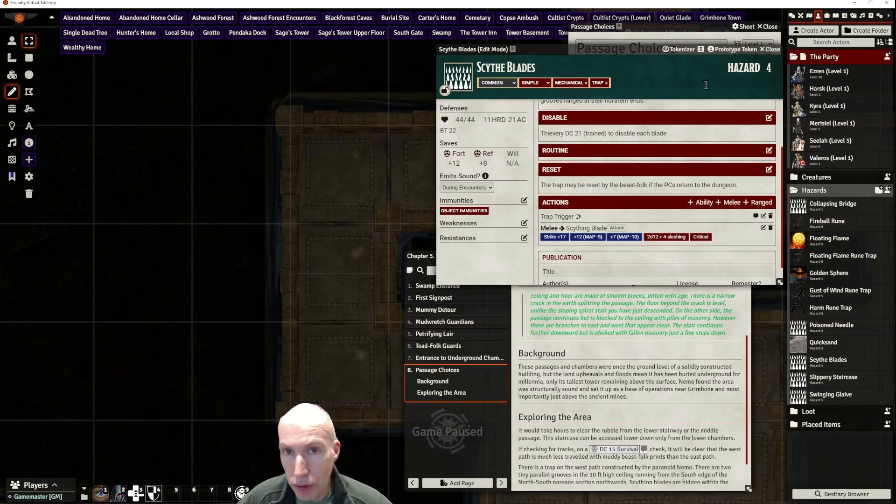
pyautogui.scroll(-1, 283, 78)
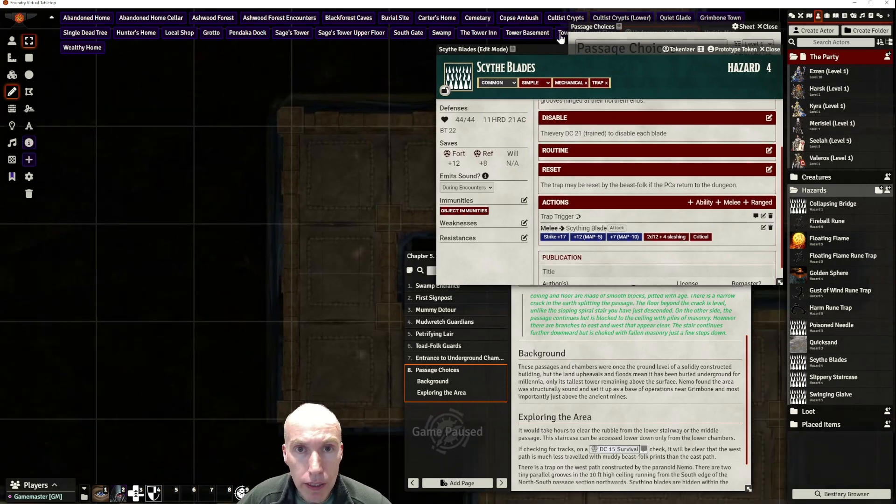
pyautogui.moveTo(667, 29); pyautogui.dragTo(635, 82)
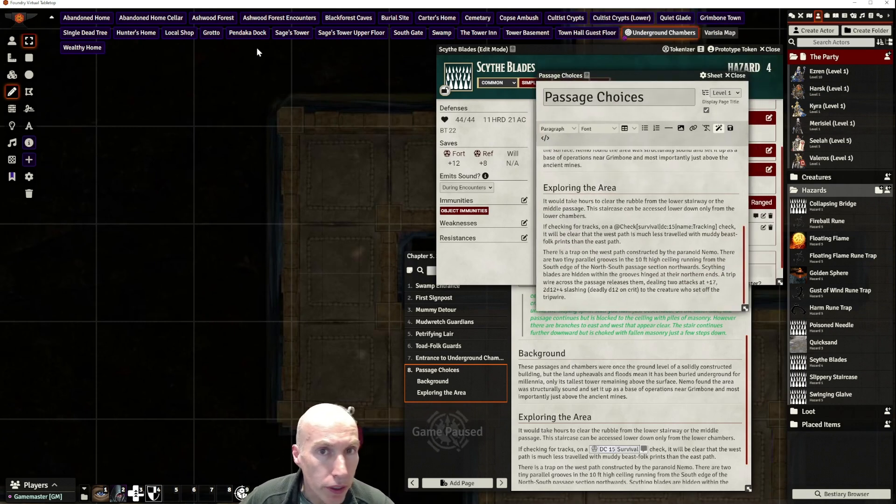
pyautogui.click(632, 21)
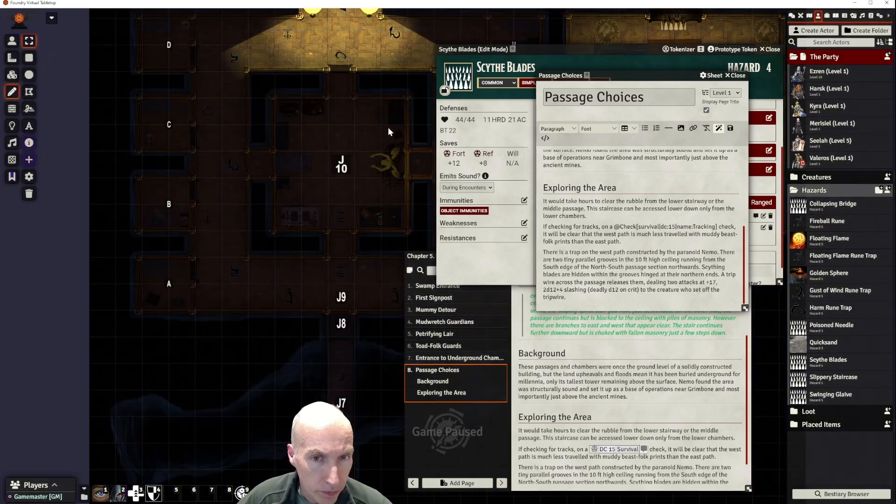
# Examine the passage at J12 north of chamber J13 on the crypt map
pyautogui.moveTo(388, 127); pyautogui.dragTo(105, 285)
pyautogui.moveTo(259, 203); pyautogui.dragTo(197, 206)
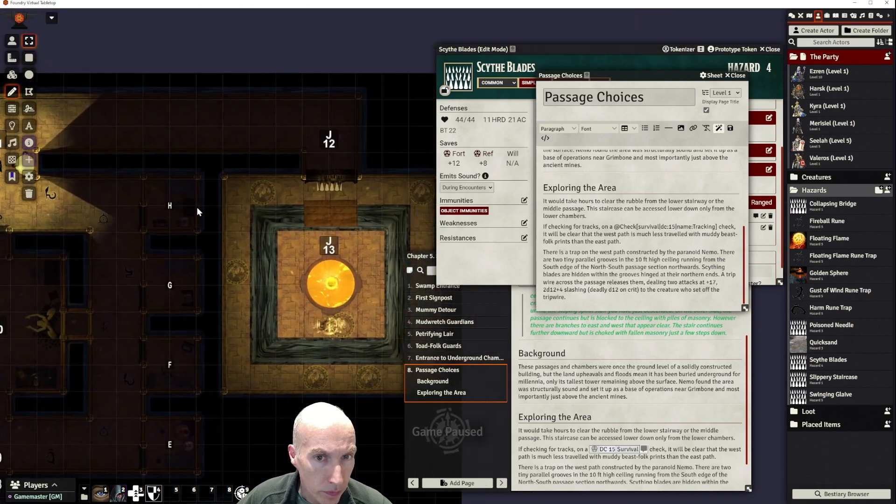
pyautogui.scroll(10, 257, 170)
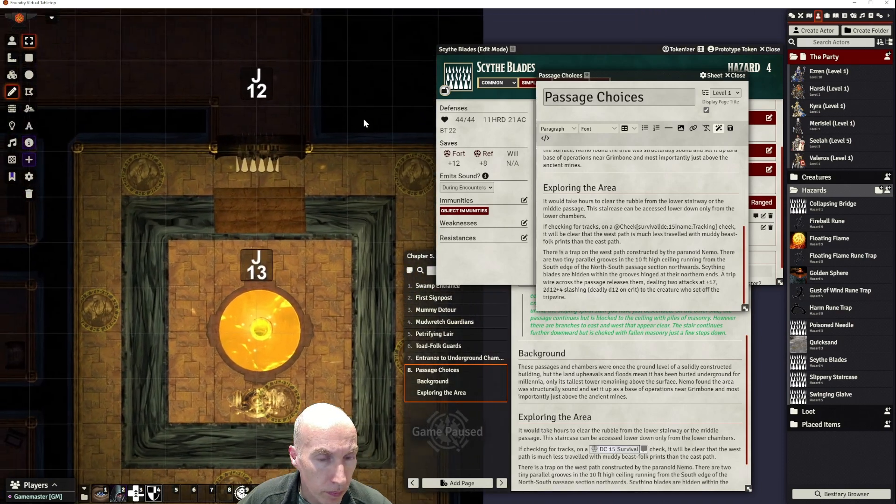
pyautogui.moveTo(363, 119); pyautogui.dragTo(395, 164)
pyautogui.scroll(3, 319, 239)
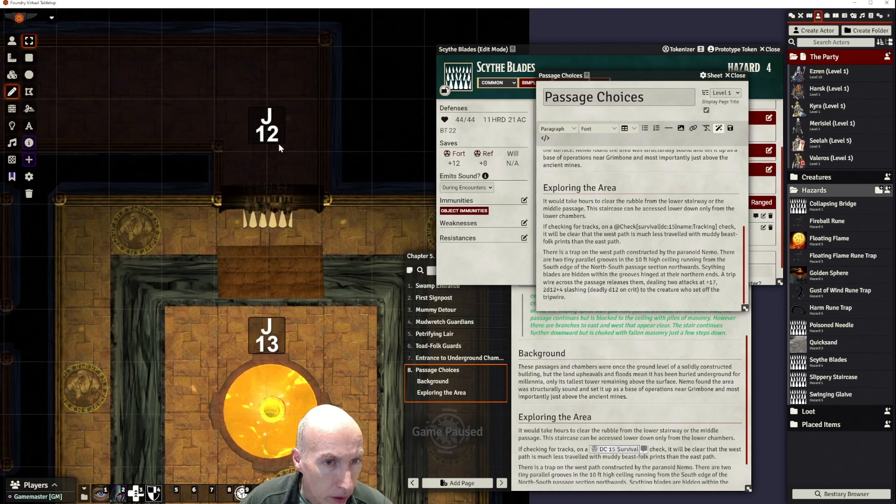
pyautogui.moveTo(357, 118); pyautogui.dragTo(404, 108)
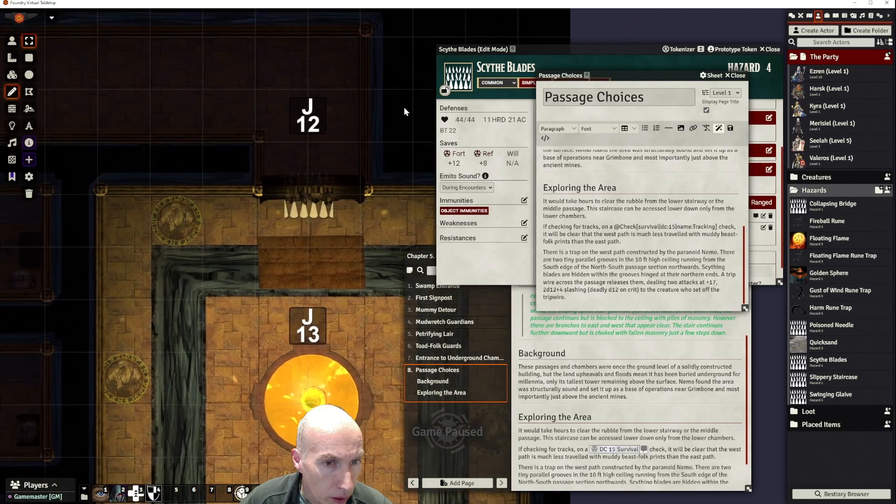
pyautogui.scroll(-3, 328, 120)
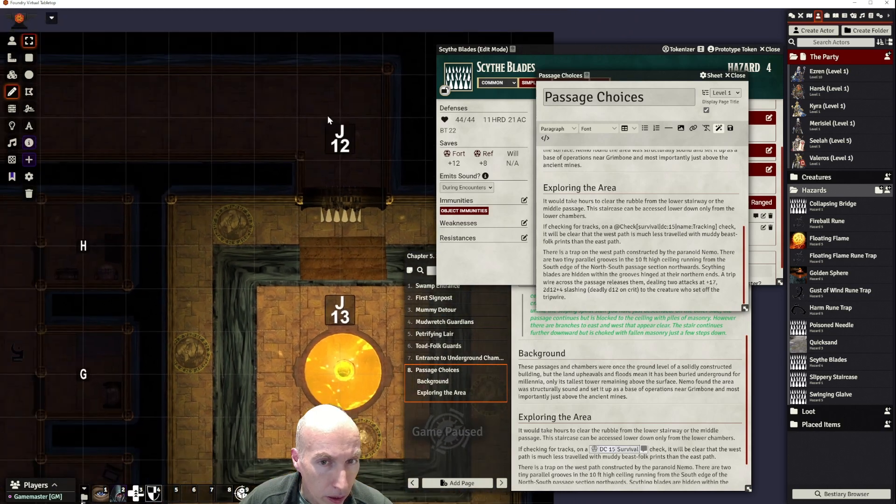
pyautogui.moveTo(256, 125); pyautogui.dragTo(281, 101)
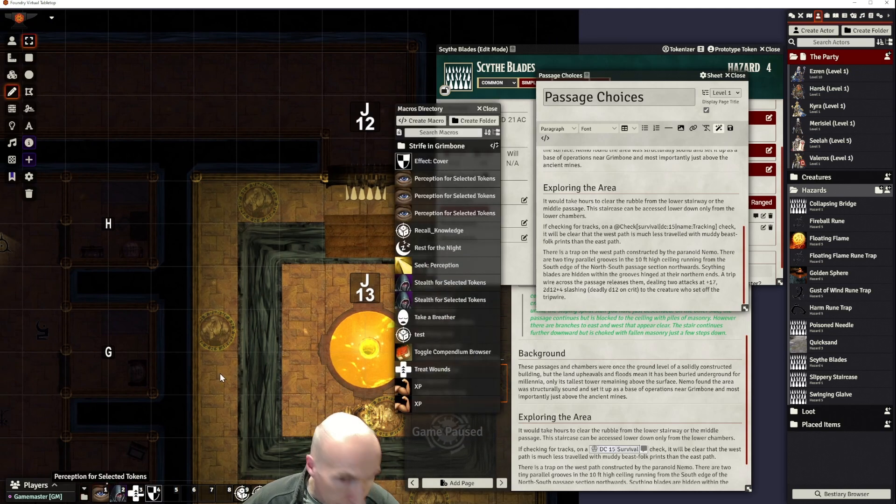
# Review the Swinging Glaive Trap macro's script in the Strife in Grimbone folder, and close the macro and the Macros Directory
pyautogui.moveTo(454, 107); pyautogui.dragTo(232, 38)
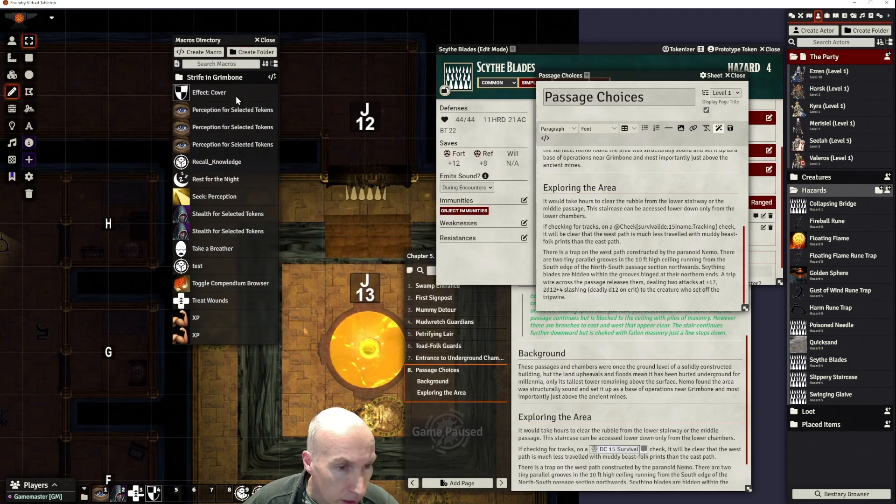
pyautogui.click(212, 79)
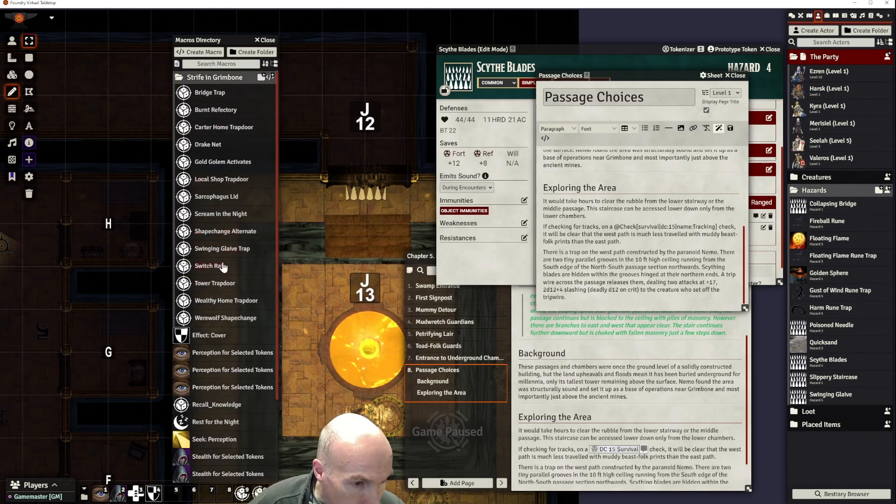
pyautogui.click(223, 252)
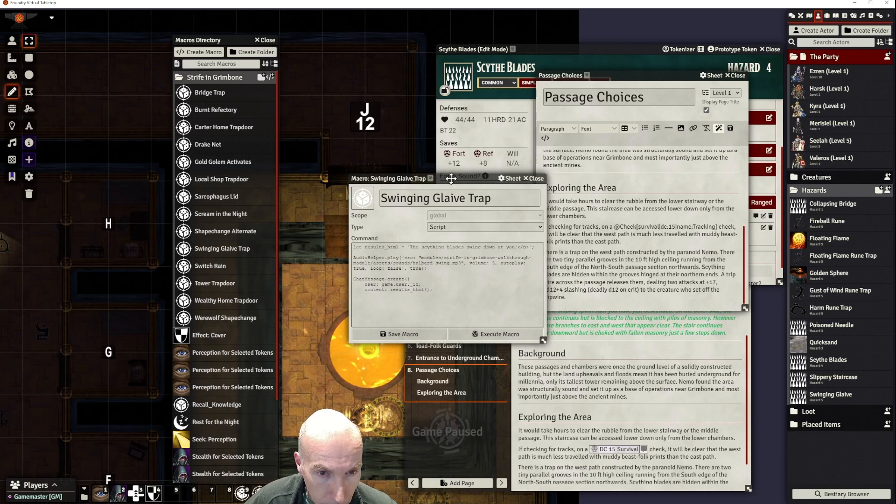
pyautogui.moveTo(451, 179); pyautogui.dragTo(425, 185)
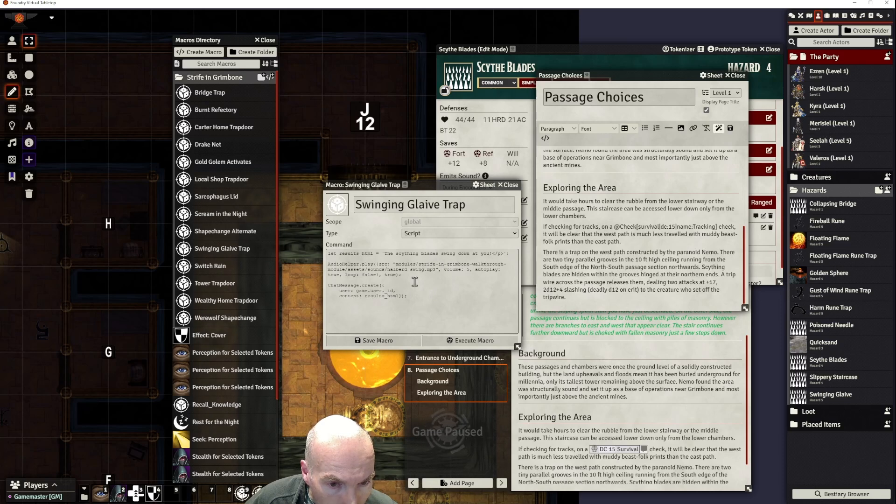
pyautogui.moveTo(454, 187); pyautogui.dragTo(419, 186)
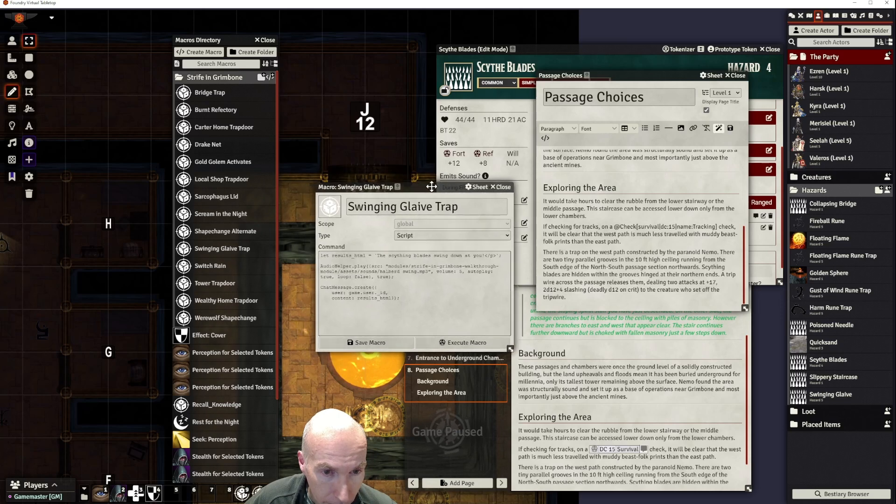
pyautogui.click(502, 187)
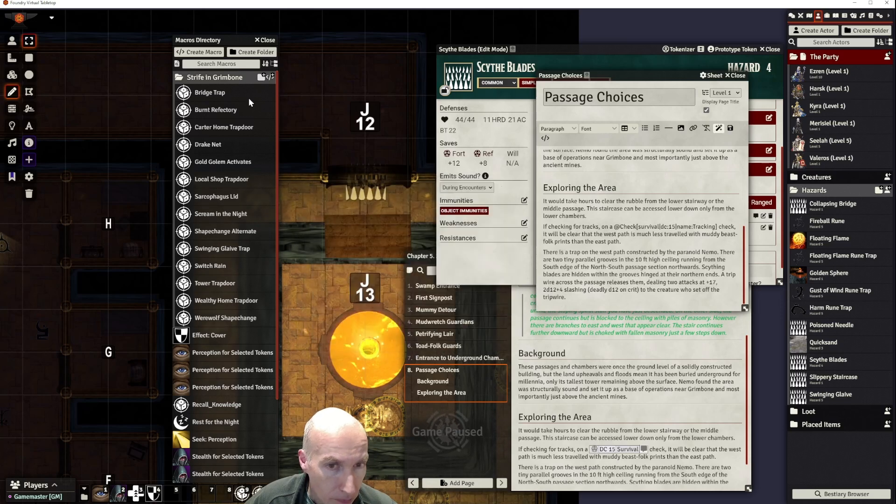
pyautogui.moveTo(237, 42); pyautogui.dragTo(228, 43)
pyautogui.click(255, 41)
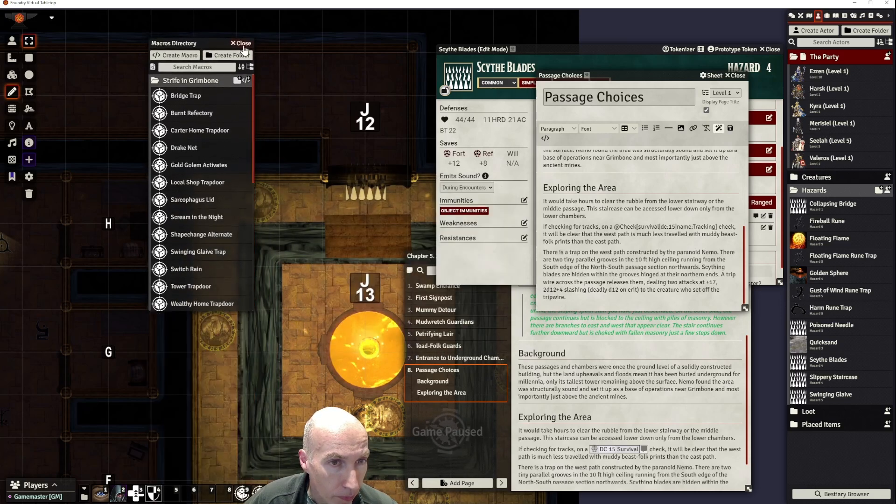
# Arrange the Passage Choices page and the Scythe Blades sheet side by side so both can be read
pyautogui.moveTo(653, 71); pyautogui.dragTo(206, 119)
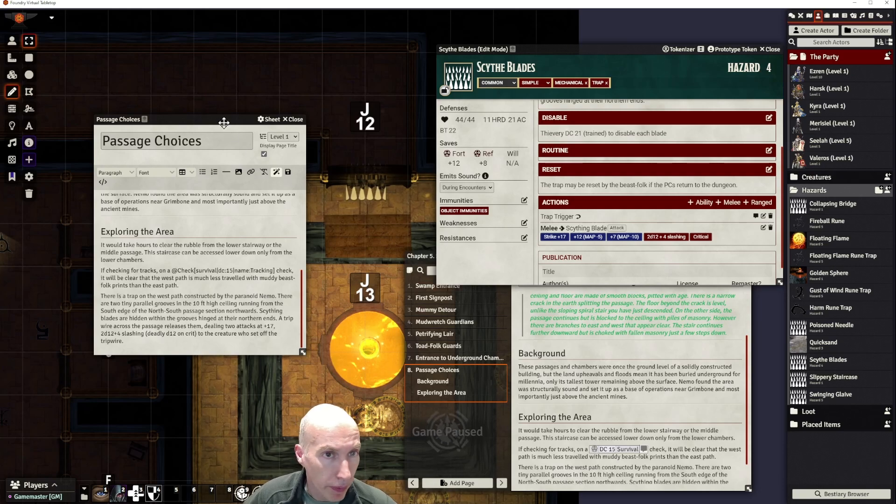
pyautogui.moveTo(223, 121); pyautogui.dragTo(271, 121)
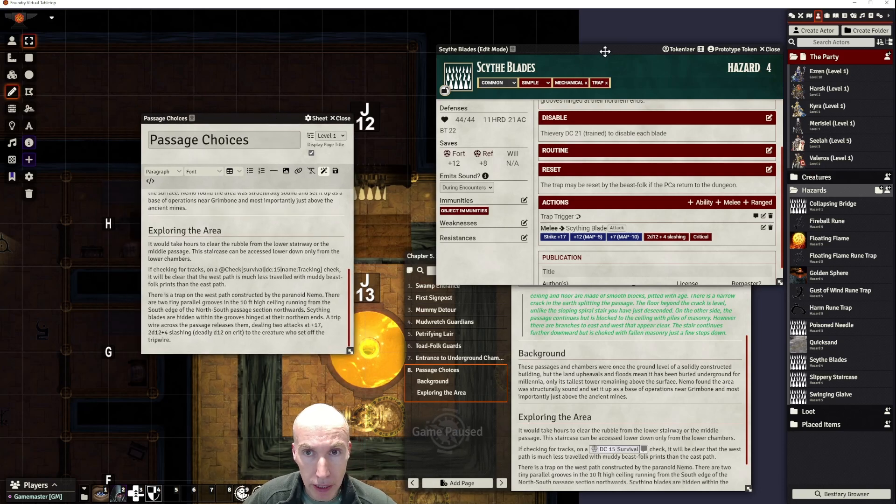
pyautogui.moveTo(607, 49); pyautogui.dragTo(580, 50)
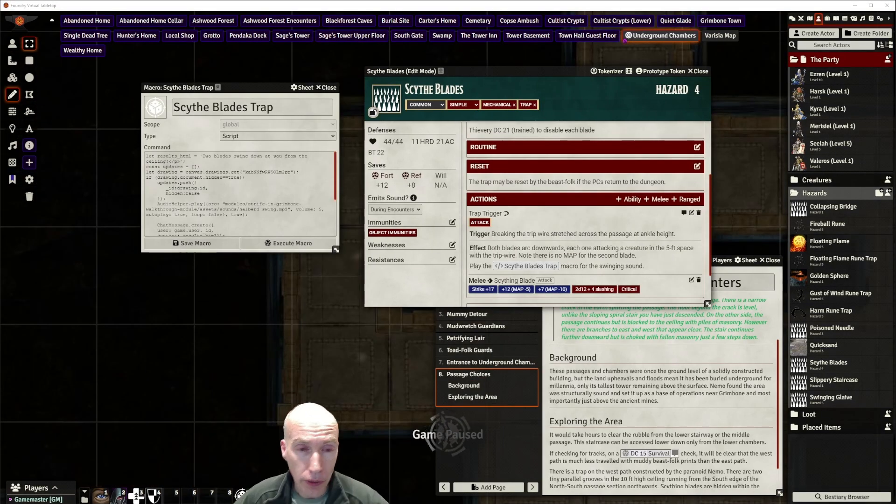
# Review the Scythe Blades Trap macro's script through to its drawing update command, and close the macro
pyautogui.moveTo(248, 88); pyautogui.dragTo(256, 84)
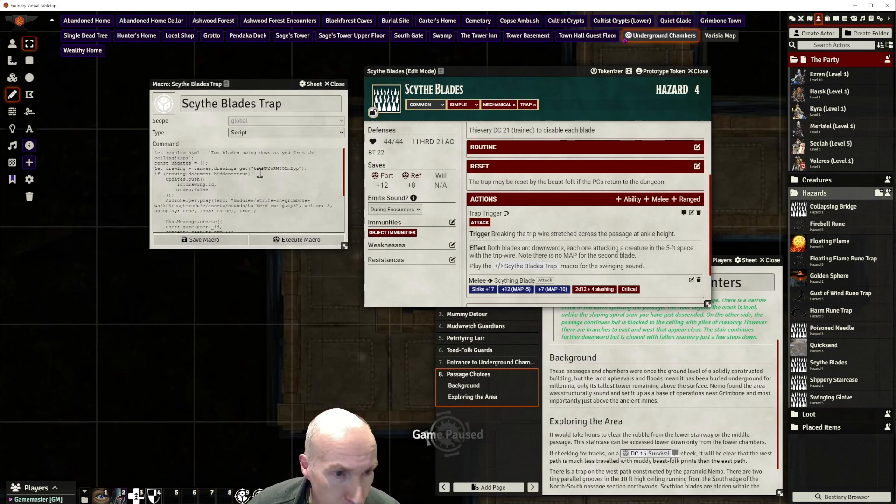
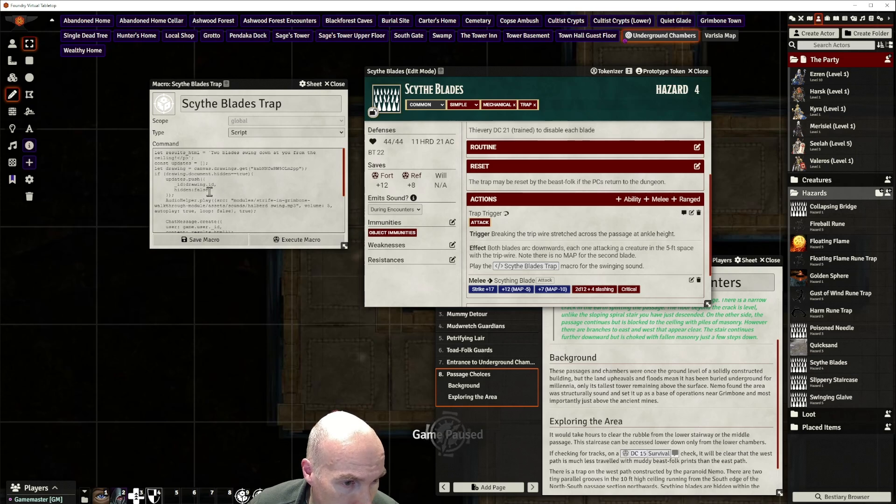
pyautogui.scroll(-2, 210, 192)
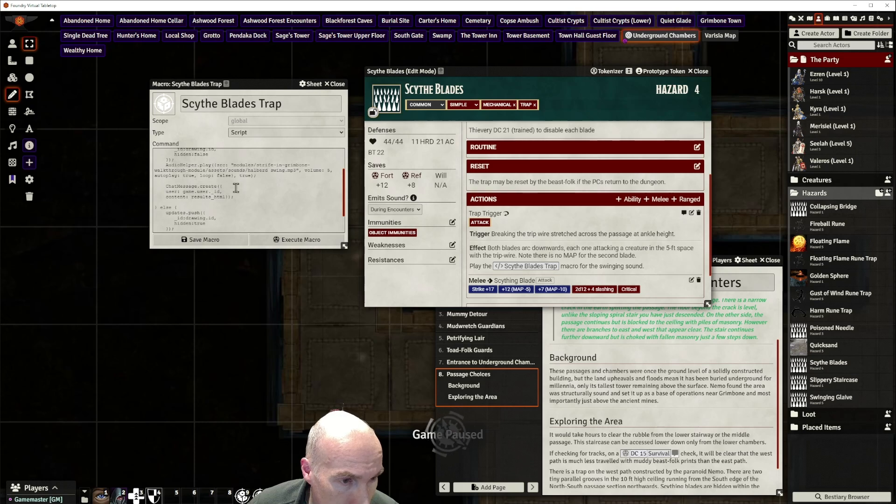
pyautogui.scroll(-2, 207, 189)
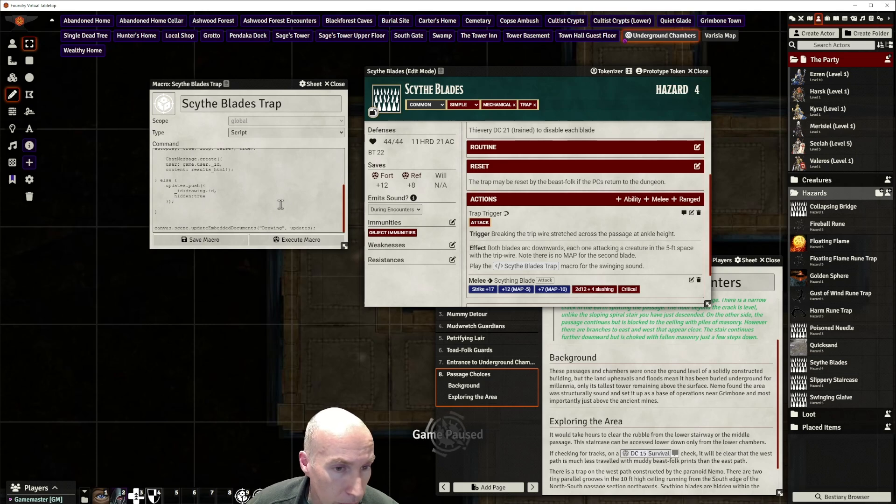
pyautogui.click(335, 84)
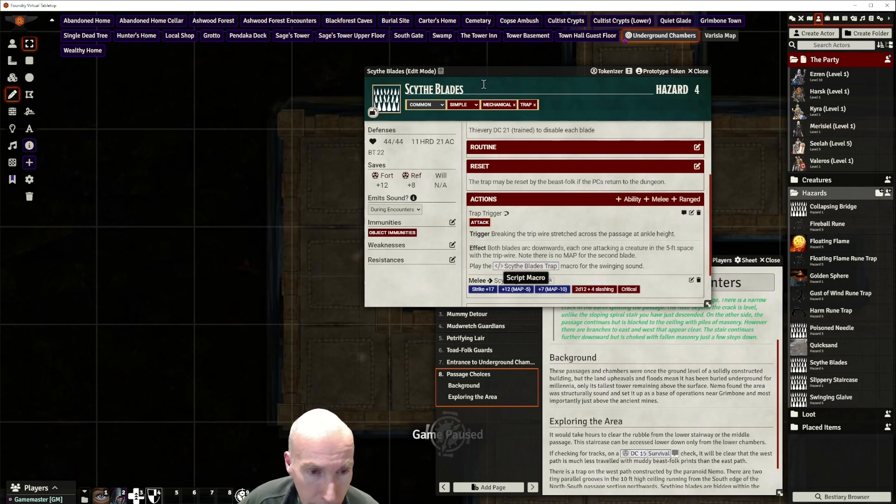
# Move the hazard sheet off the passage, activate the token controls and show the Trap Trigger message in the chat log
pyautogui.moveTo(487, 73); pyautogui.dragTo(557, 62)
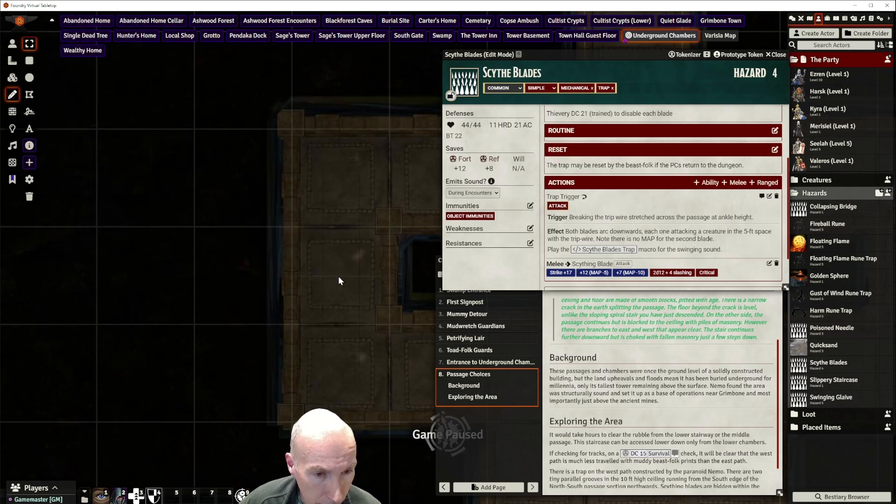
pyautogui.click(12, 43)
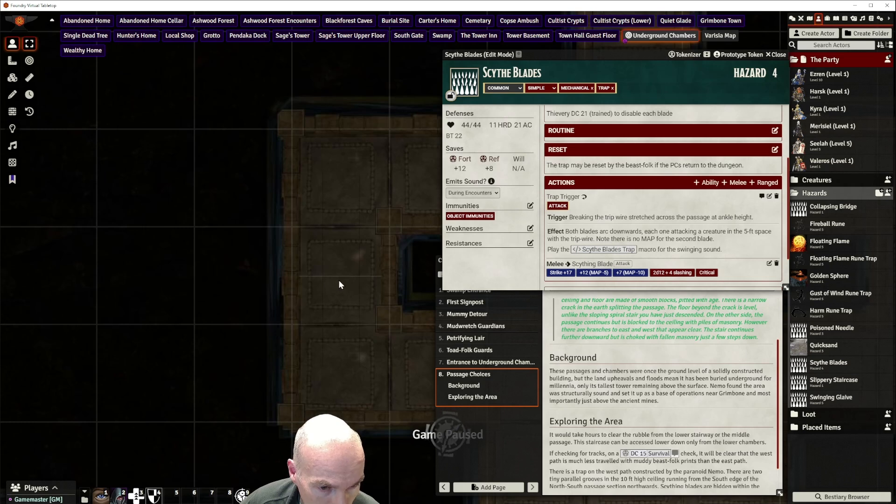
pyautogui.click(792, 19)
pyautogui.scroll(-6, 851, 375)
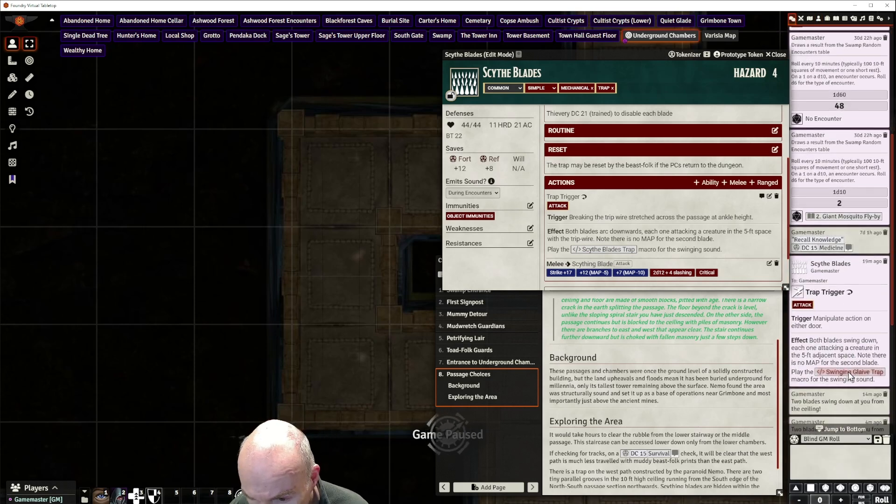
# Compare the Trap Trigger message in the chat log with the Trap Trigger and Scything Blade actions on the Scythe Blades sheet
pyautogui.scroll(-3, 852, 378)
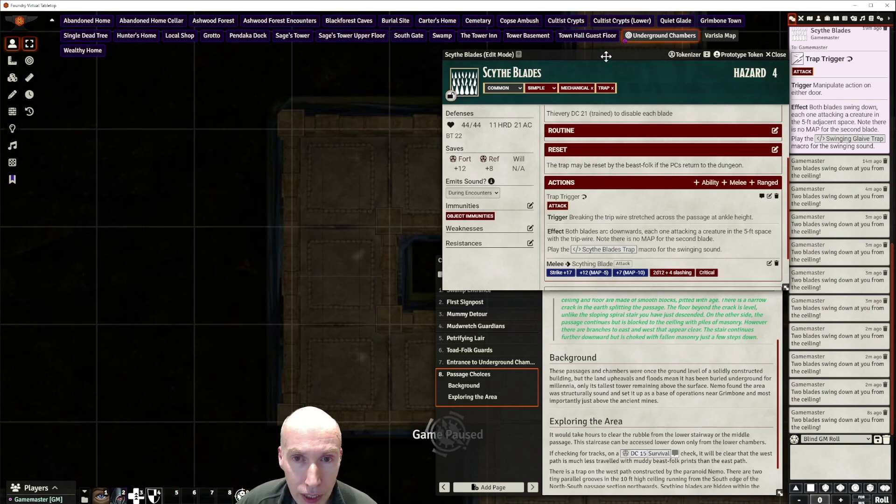
pyautogui.moveTo(606, 56); pyautogui.dragTo(258, 131)
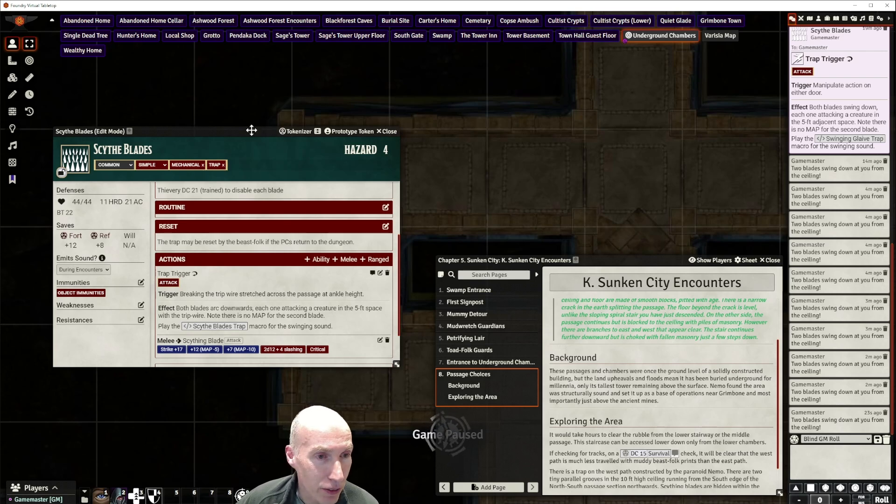
pyautogui.moveTo(251, 131); pyautogui.dragTo(288, 130)
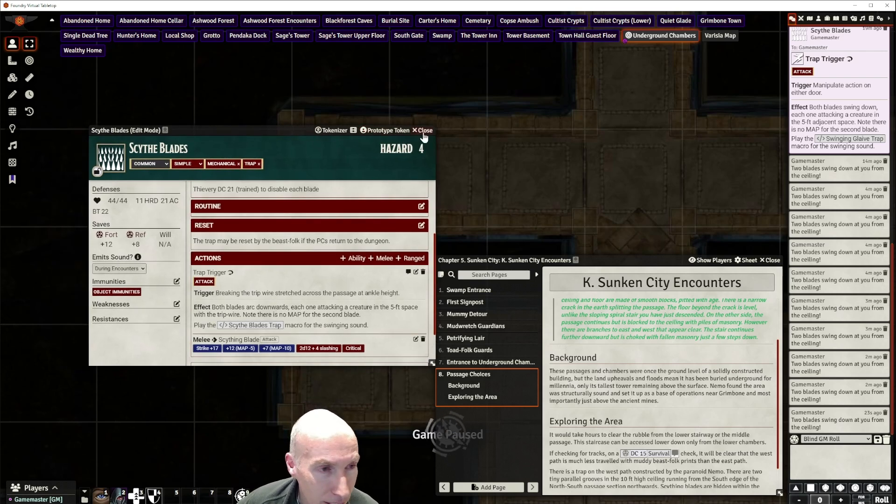
pyautogui.moveTo(281, 130); pyautogui.dragTo(643, 95)
pyautogui.scroll(-1, 683, 280)
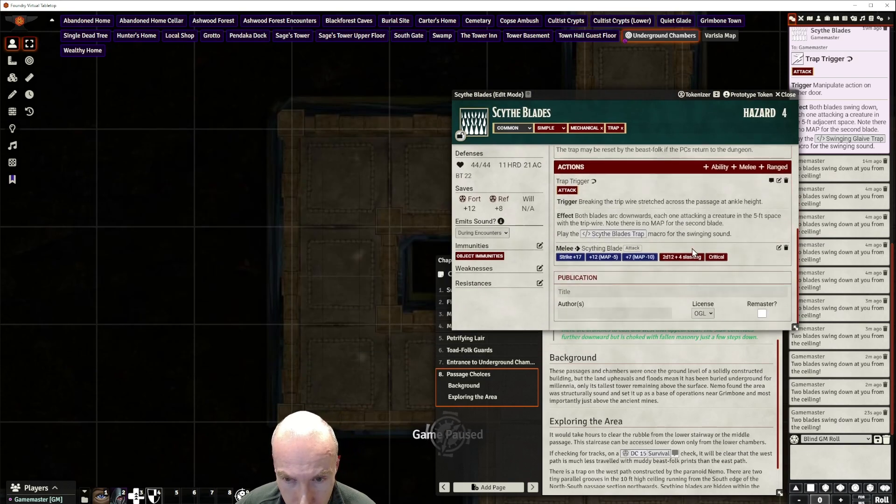
pyautogui.scroll(1, 693, 252)
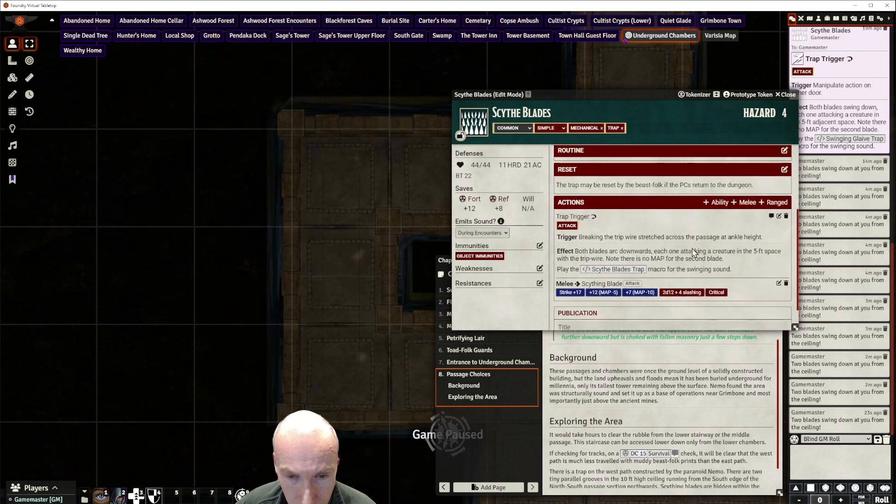
pyautogui.scroll(-1, 693, 252)
# Take the Scythe Blades sheet out of edit mode and close it
pyautogui.click(461, 136)
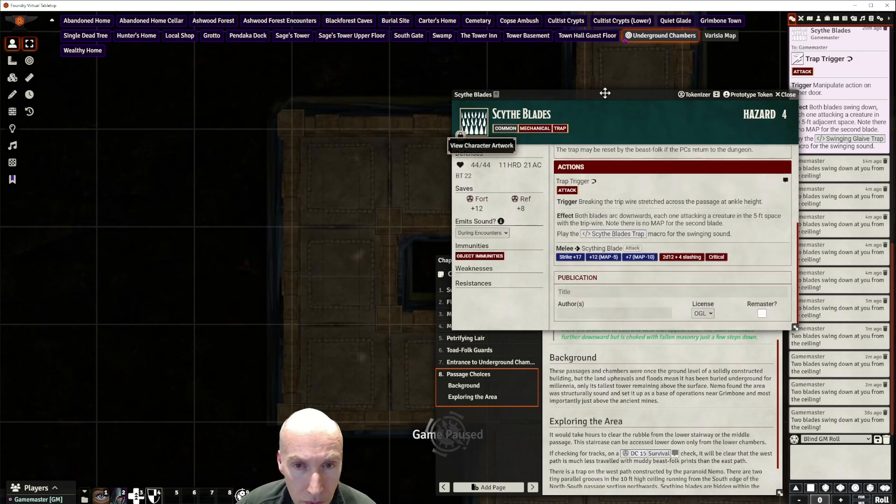
pyautogui.moveTo(604, 92); pyautogui.dragTo(506, 104)
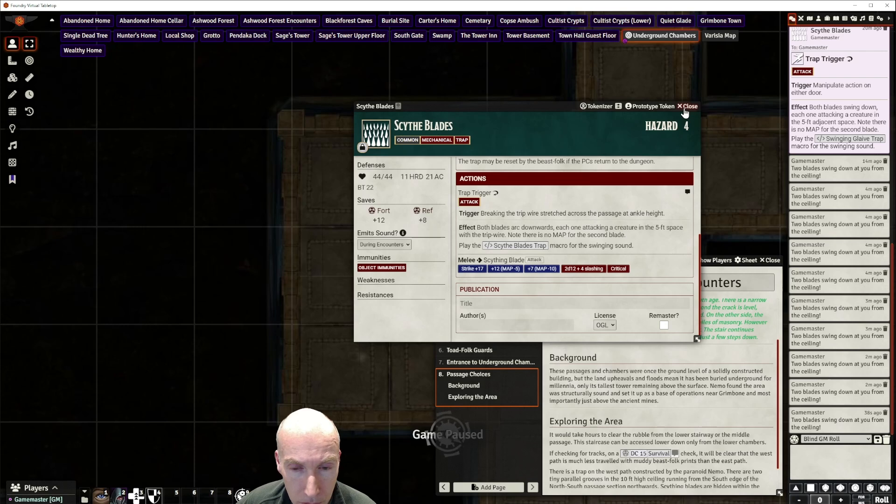
pyautogui.click(684, 109)
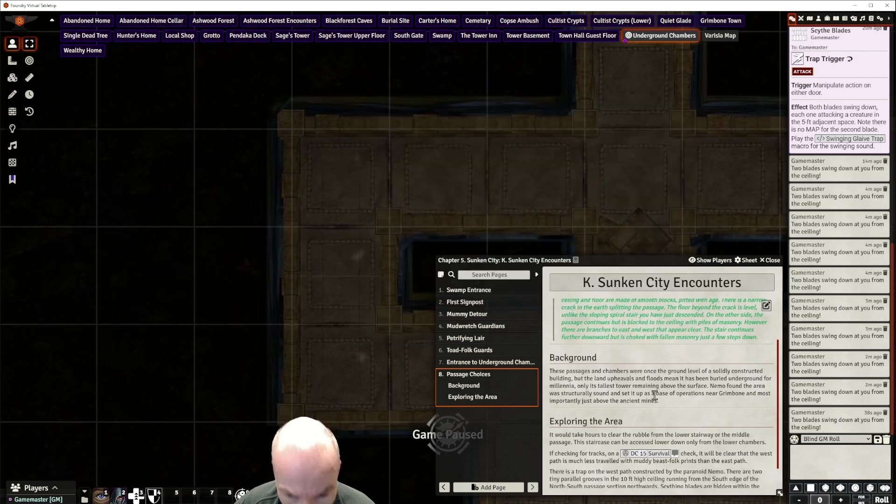
# Open the Passage Choices page for editing and delete the trip wire sentence with the attack details from the trap paragraph
pyautogui.scroll(-1, 675, 417)
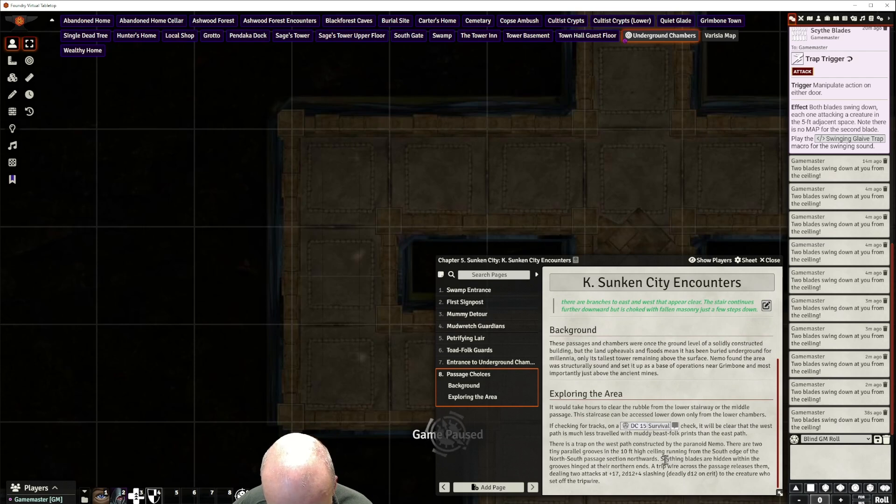
pyautogui.moveTo(651, 466); pyautogui.dragTo(640, 486)
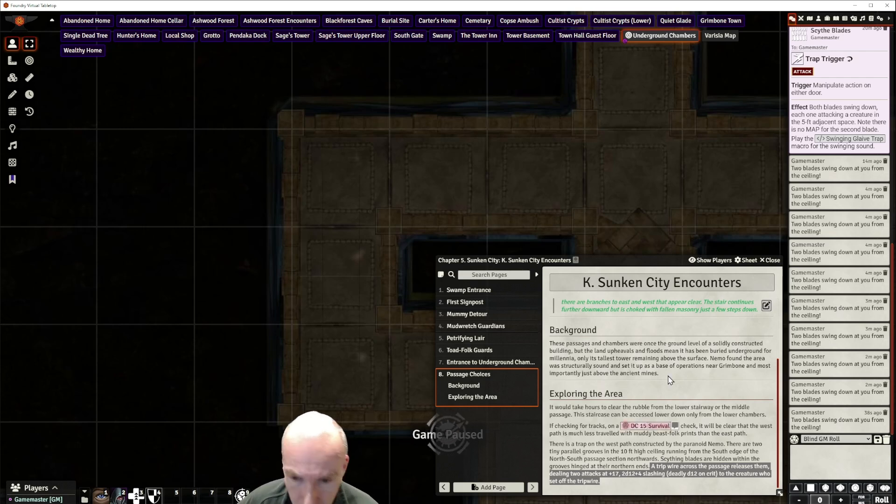
pyautogui.click(766, 306)
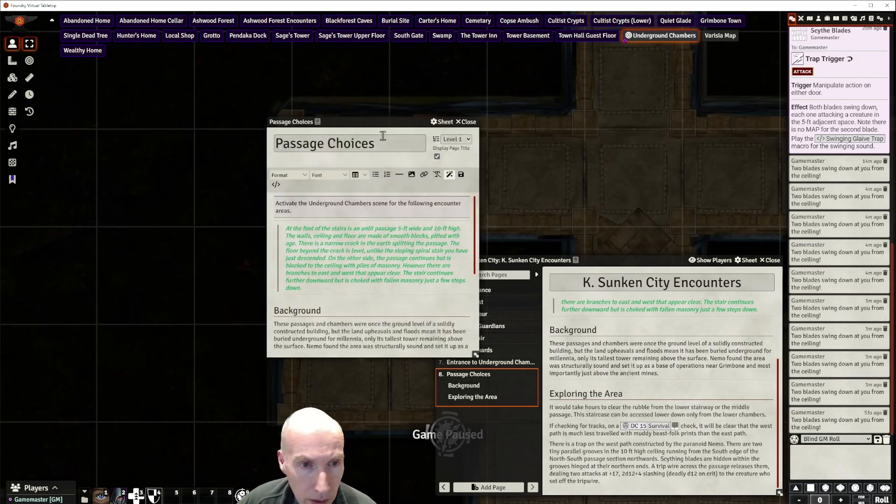
pyautogui.moveTo(387, 123); pyautogui.dragTo(688, 28)
pyautogui.scroll(-5, 712, 178)
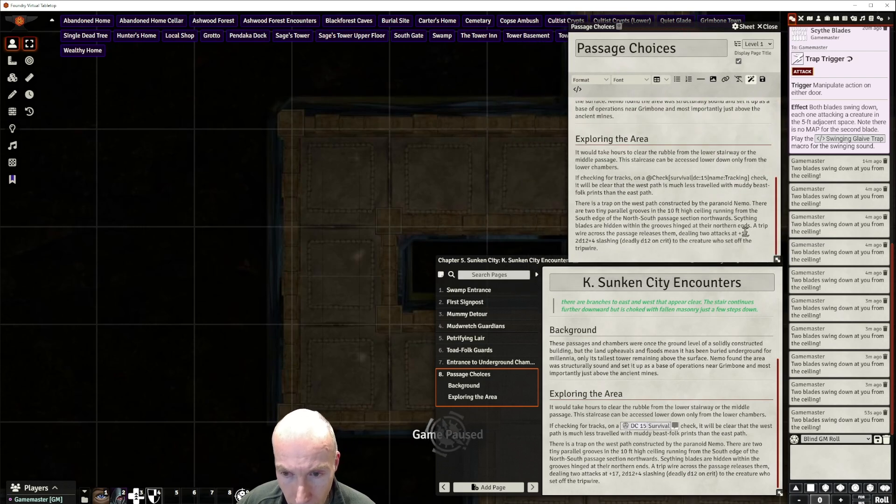
pyautogui.moveTo(755, 227); pyautogui.dragTo(754, 250)
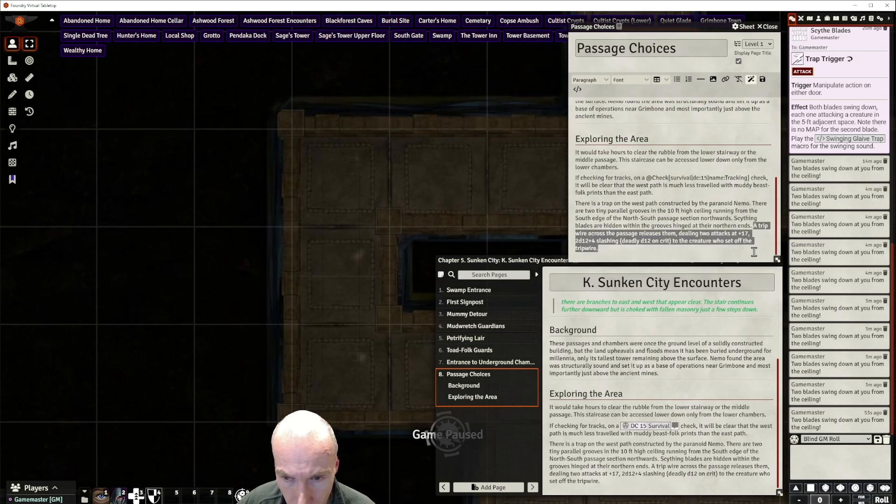
pyautogui.press('BackSpace')
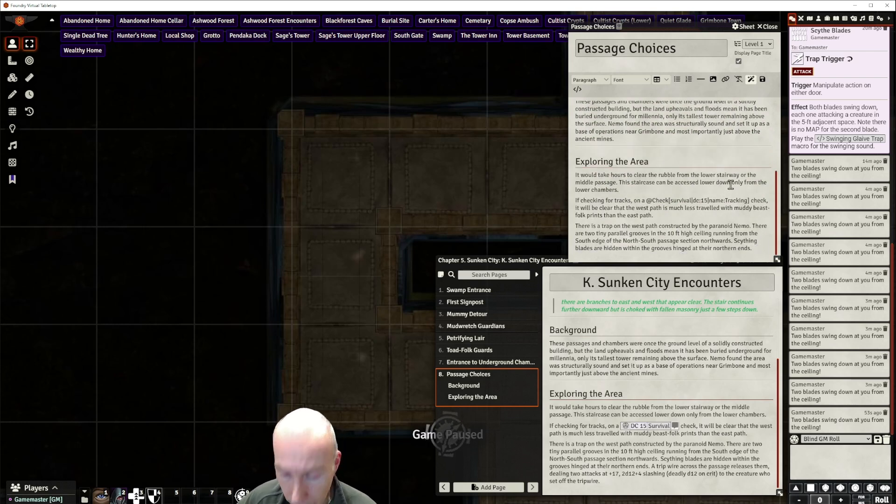
# Add a horizontal rule and a link to the Scythe Blades hazard below the trap paragraph, and save the page
pyautogui.click(700, 79)
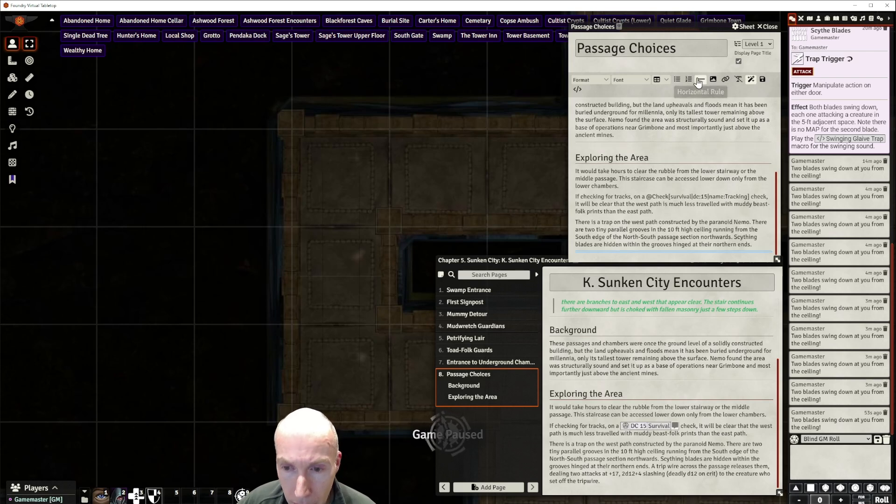
pyautogui.click(614, 254)
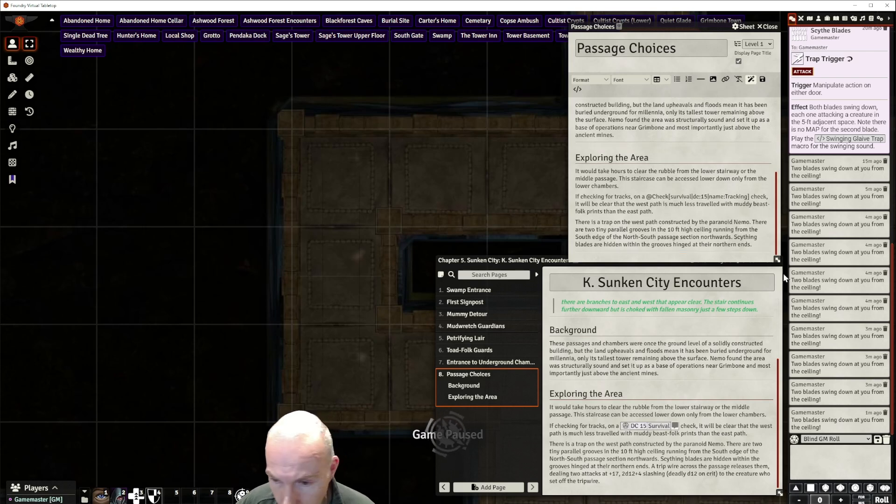
pyautogui.click(818, 19)
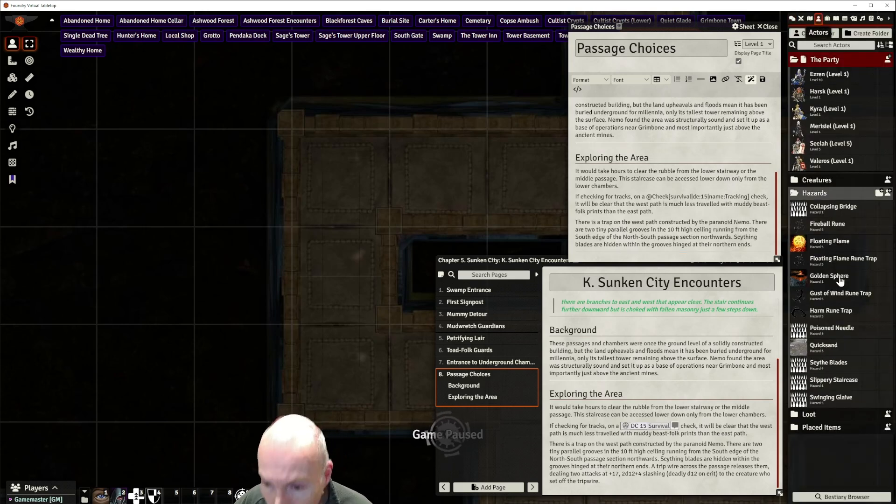
pyautogui.moveTo(835, 363); pyautogui.dragTo(600, 255)
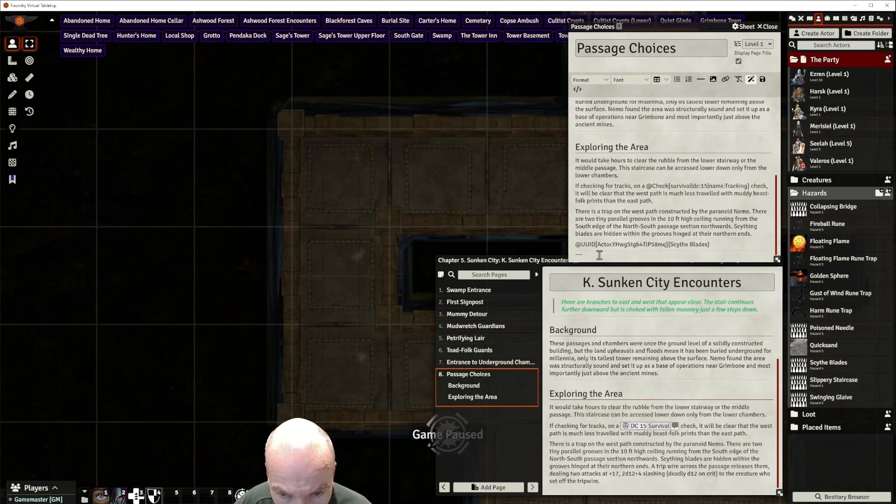
pyautogui.click(702, 81)
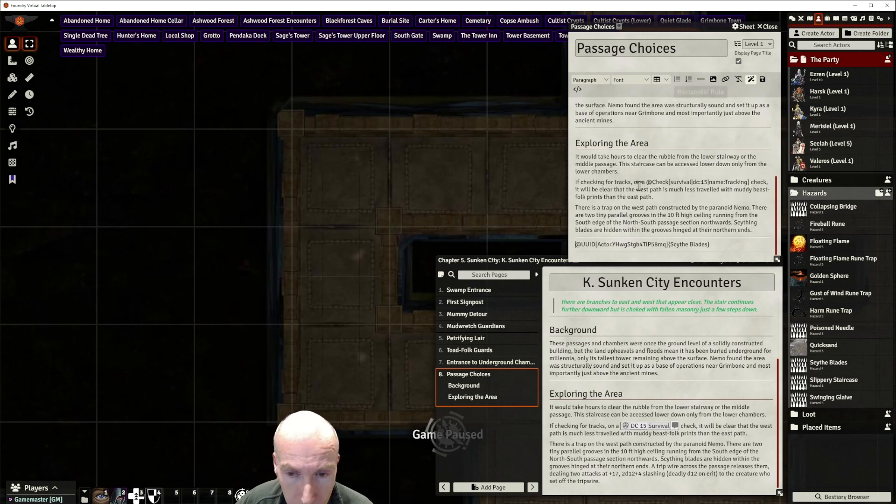
pyautogui.click(762, 79)
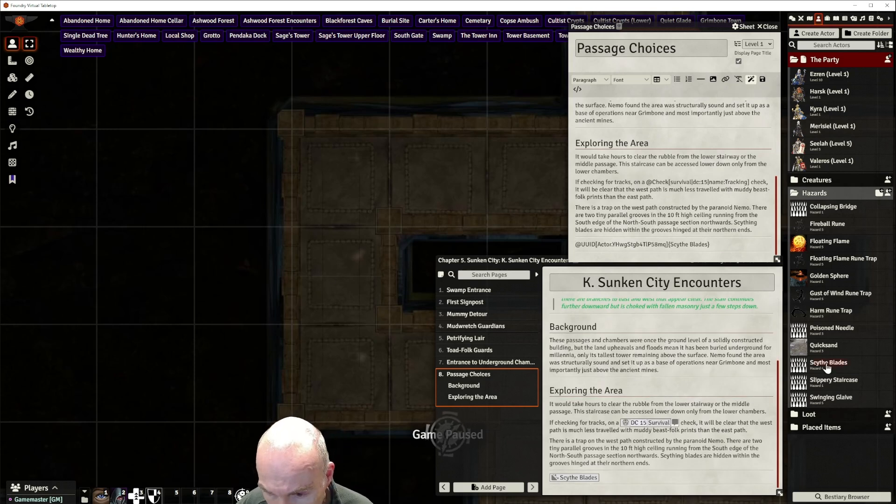
pyautogui.moveTo(828, 368); pyautogui.dragTo(491, 306)
pyautogui.moveTo(356, 285); pyautogui.dragTo(339, 278)
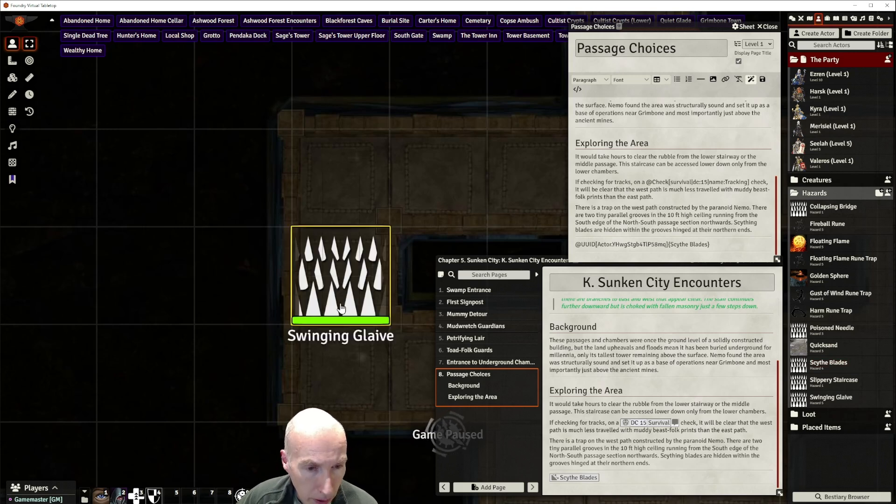
pyautogui.press('Delete')
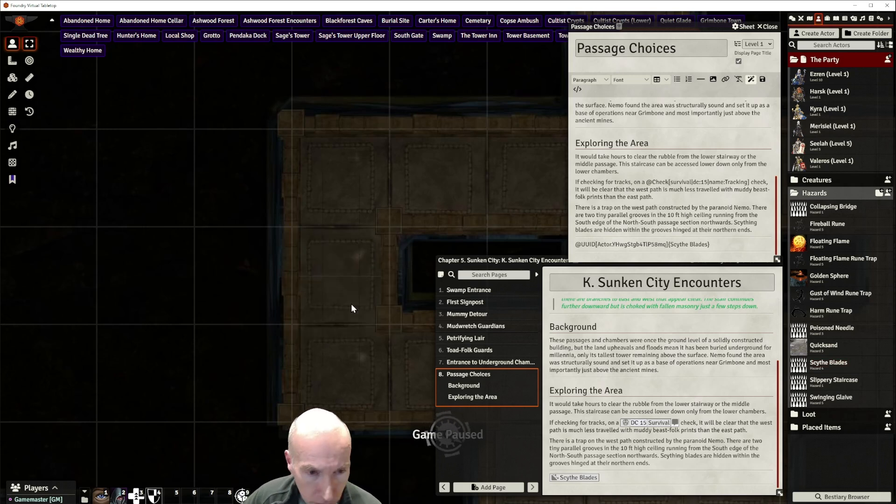
# Open the Scythe Blades prototype token and set its token name to Scythe Blades
pyautogui.click(828, 364)
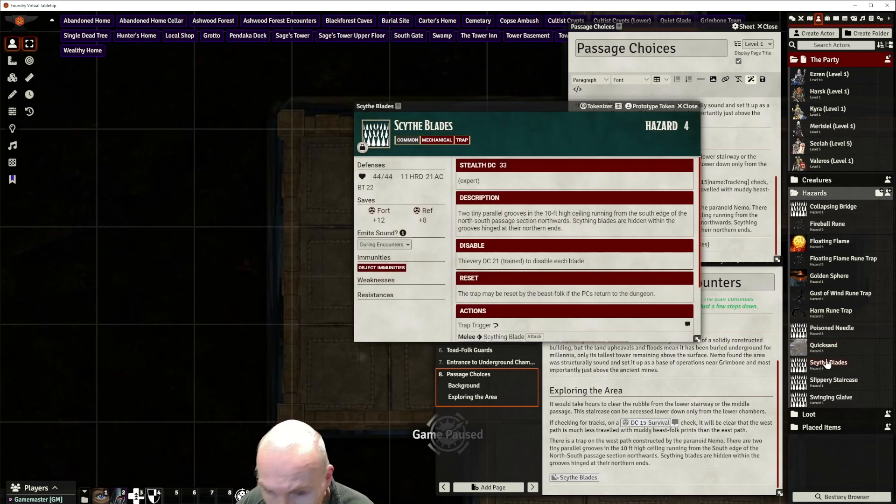
pyautogui.click(651, 107)
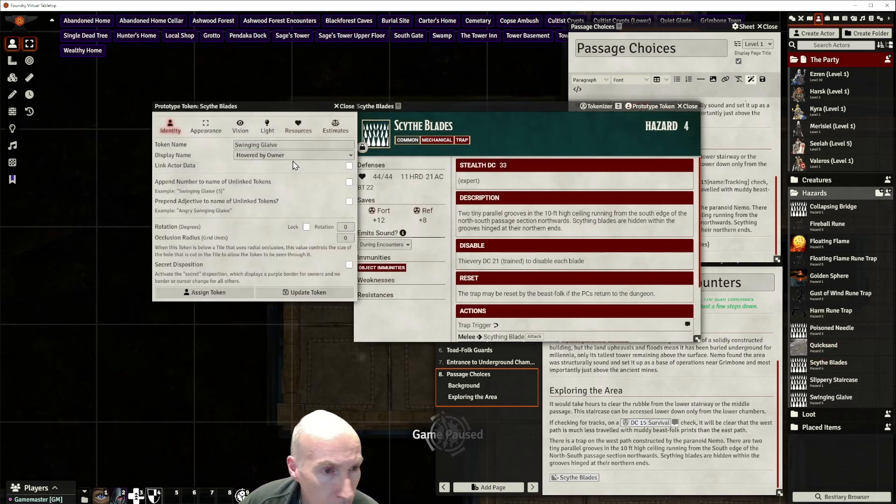
pyautogui.moveTo(289, 145); pyautogui.dragTo(235, 146)
pyautogui.press('BackSpace')
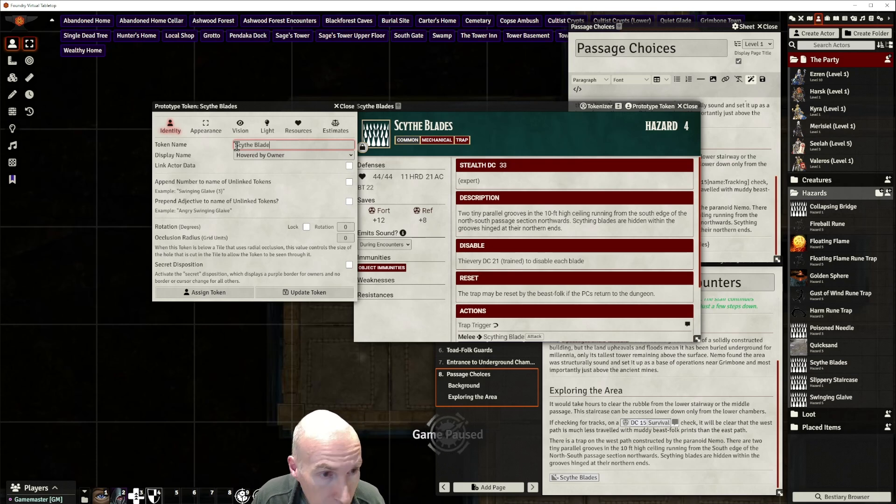
# Set the prototype token's dimensions to 0.5 wide and 0.5 high, and update the token
pyautogui.click(206, 126)
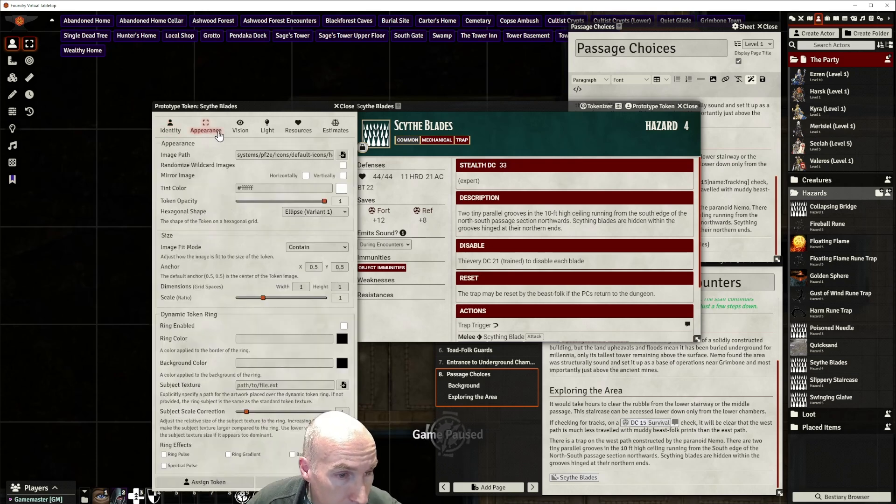
pyautogui.doubleClick(309, 287)
pyautogui.write('0')
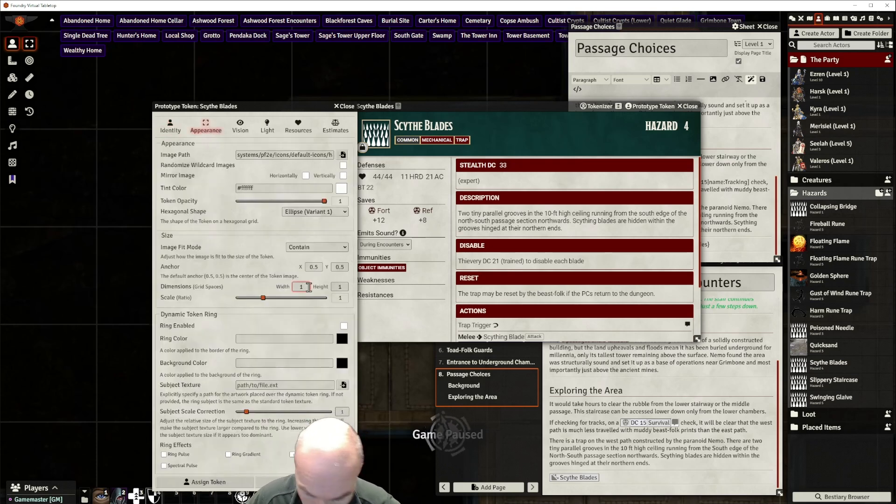
pyautogui.write('.5')
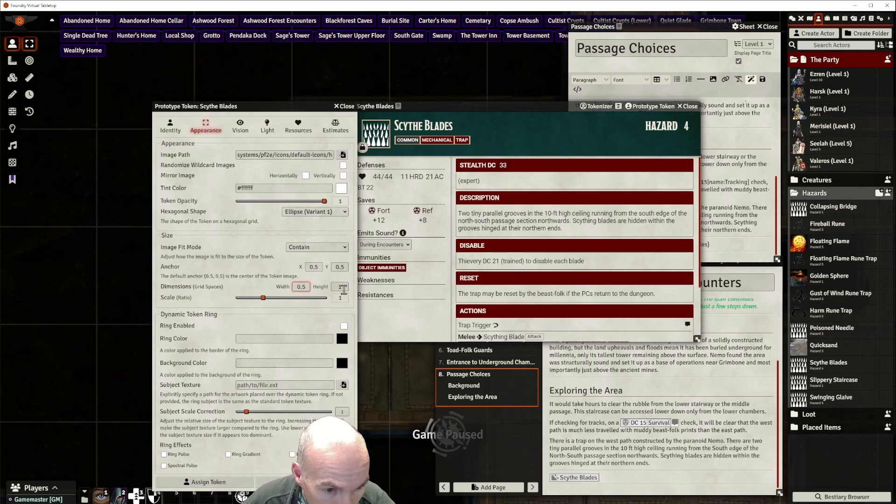
pyautogui.click(345, 288)
pyautogui.doubleClick(344, 287)
pyautogui.write('0.5')
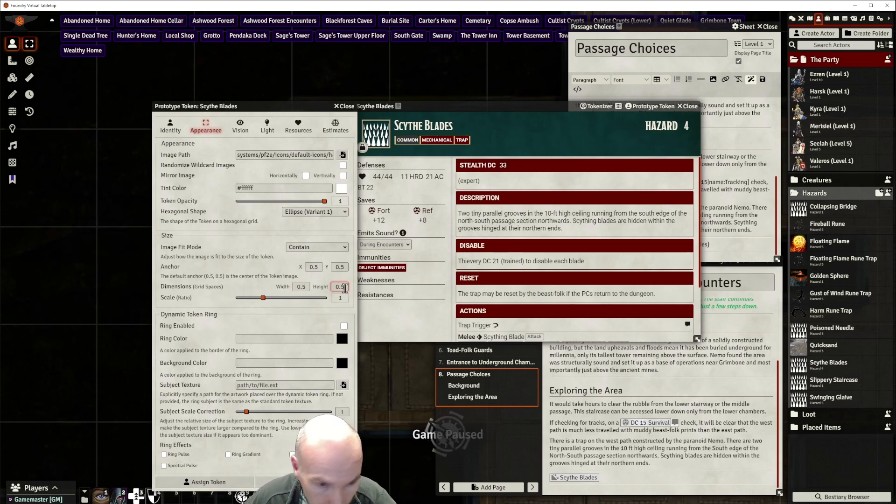
pyautogui.click(295, 321)
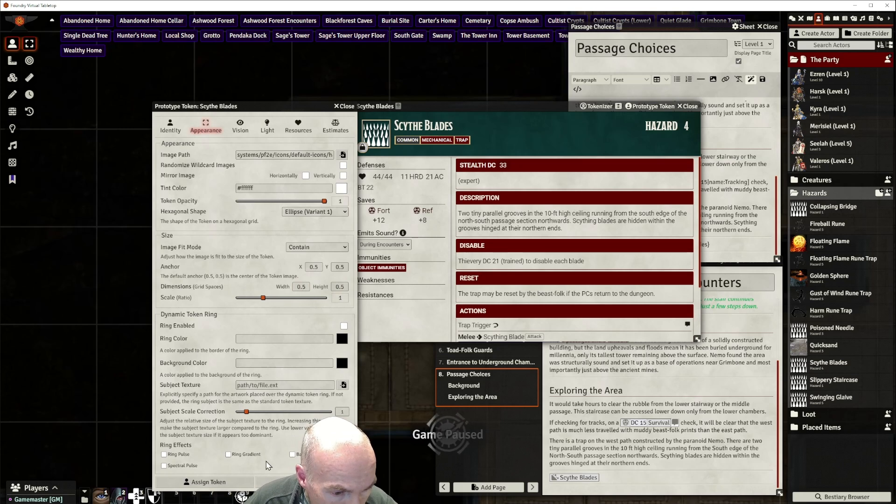
pyautogui.click(276, 482)
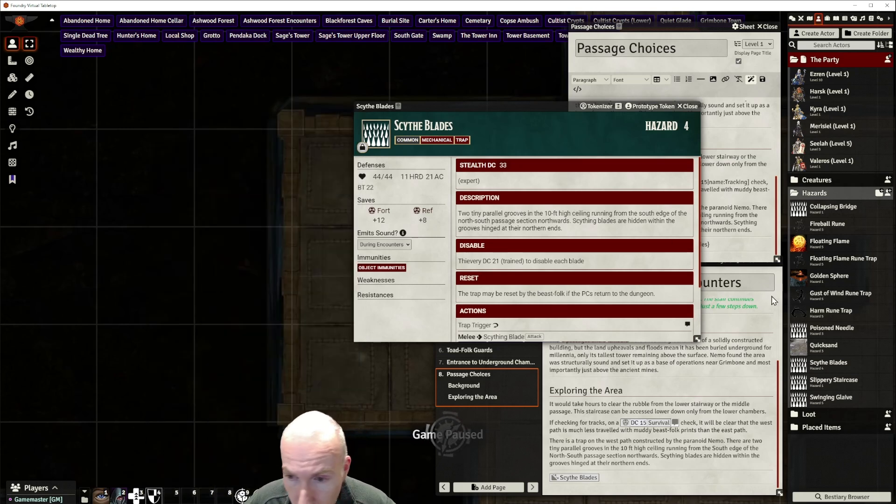
# Place a Scythe Blades token in the middle of the west passage's trap square and hide it from the players
pyautogui.moveTo(529, 106); pyautogui.dragTo(603, 94)
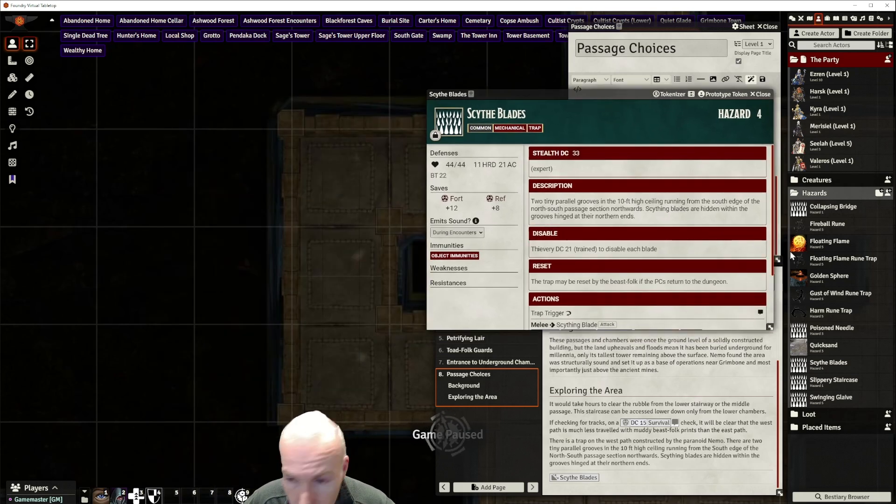
pyautogui.moveTo(839, 363); pyautogui.dragTo(340, 280)
pyautogui.rightClick(340, 280)
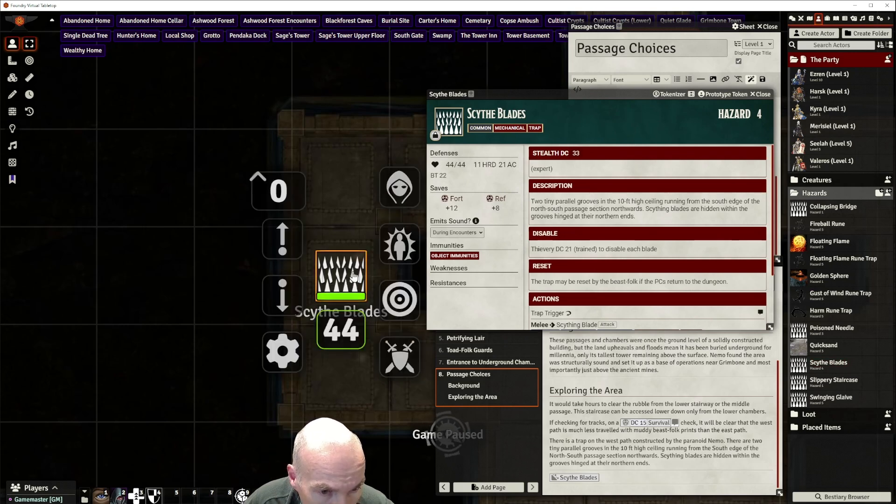
pyautogui.click(402, 198)
pyautogui.click(340, 401)
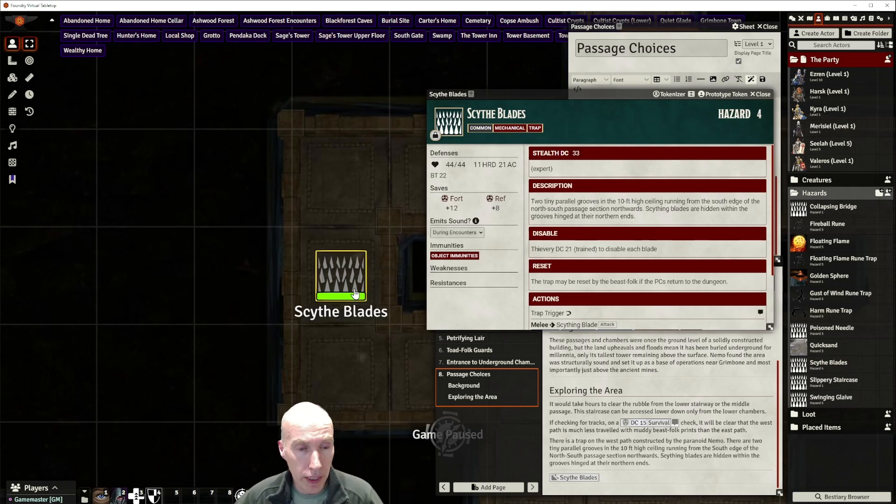
pyautogui.rightClick(344, 264)
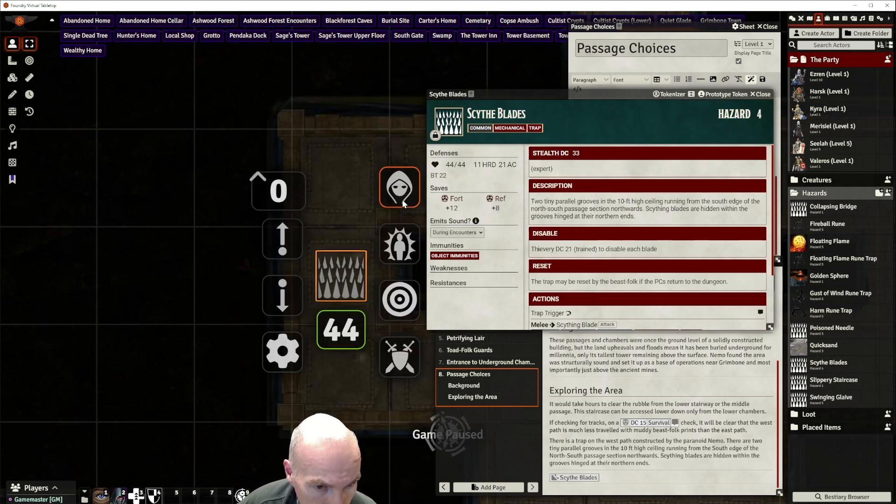
# Move the Scythe Blades hazard sheet clear of the journal and close it
pyautogui.click(326, 394)
pyautogui.moveTo(596, 94); pyautogui.dragTo(306, 108)
pyautogui.click(466, 107)
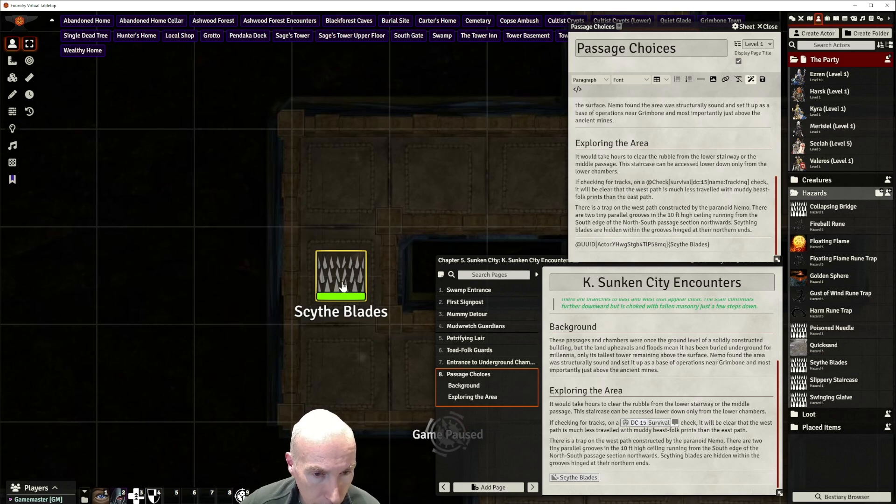
# Open the Scythe Blades hazard in edit mode and rewrite its Disable text as "Thievery DC 21 (trained) to prevent the trip-wire from releasing the blades."
pyautogui.moveTo(449, 178); pyautogui.dragTo(212, 140)
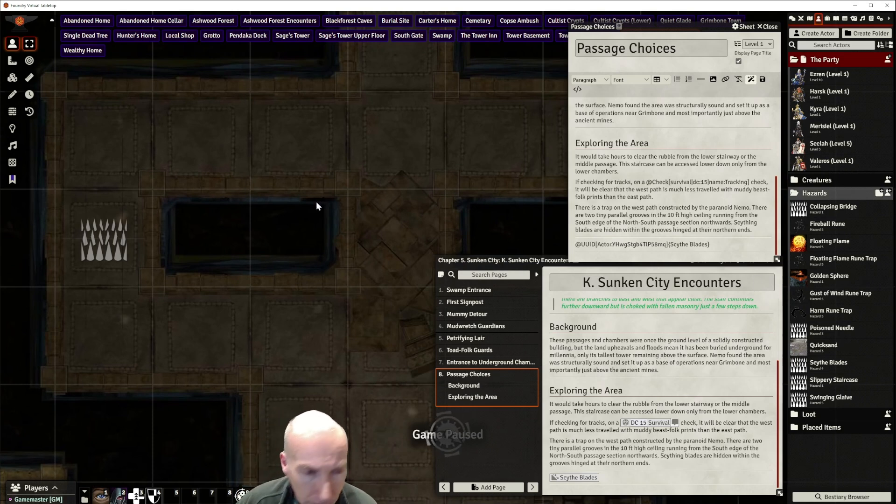
pyautogui.click(109, 240)
pyautogui.click(827, 364)
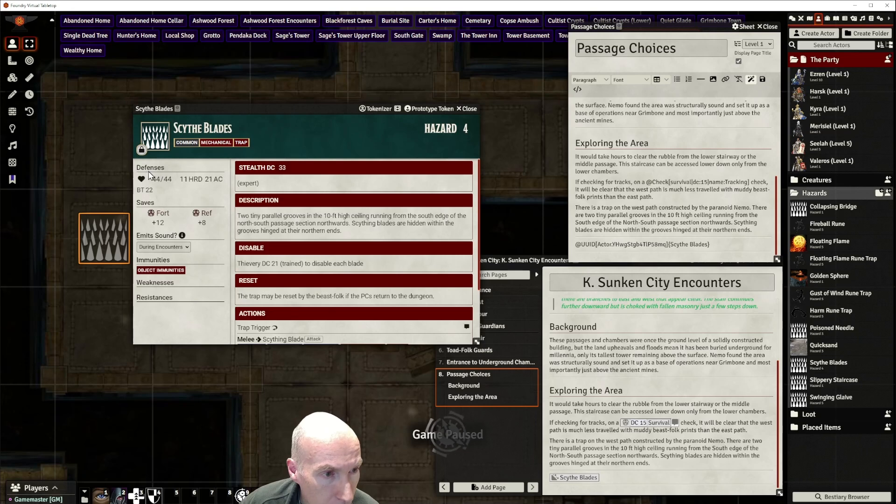
pyautogui.click(142, 150)
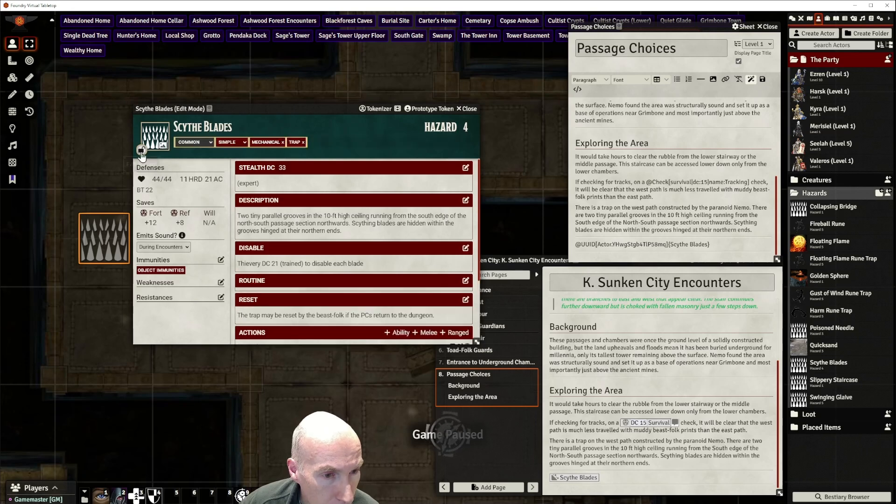
pyautogui.click(466, 248)
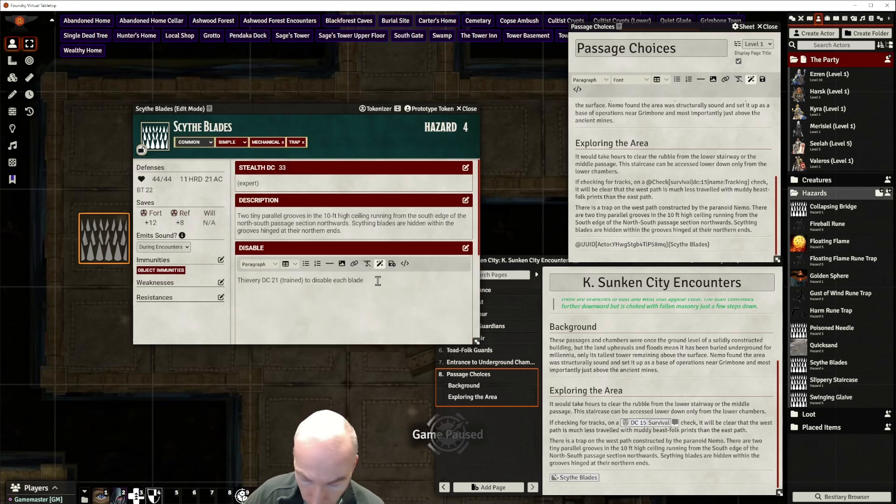
pyautogui.press('BackSpace')
pyautogui.press('BackSpace')
pyautogui.press('BackSpace')
pyautogui.press('BackSpace')
pyautogui.press('BackSpace')
pyautogui.press('BackSpace')
pyautogui.press('BackSpace')
pyautogui.press('BackSpace')
pyautogui.press('BackSpace')
pyautogui.press('BackSpace')
pyautogui.press('BackSpace')
pyautogui.press('BackSpace')
pyautogui.press('BackSpace')
pyautogui.press('BackSpace')
pyautogui.press('BackSpace')
pyautogui.press('BackSpace')
pyautogui.press('BackSpace')
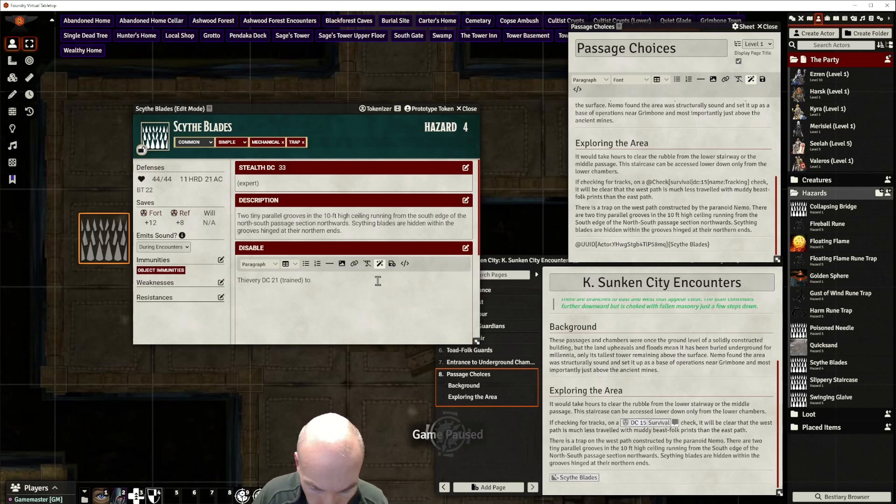
pyautogui.write('prevent the trip-wire from rele')
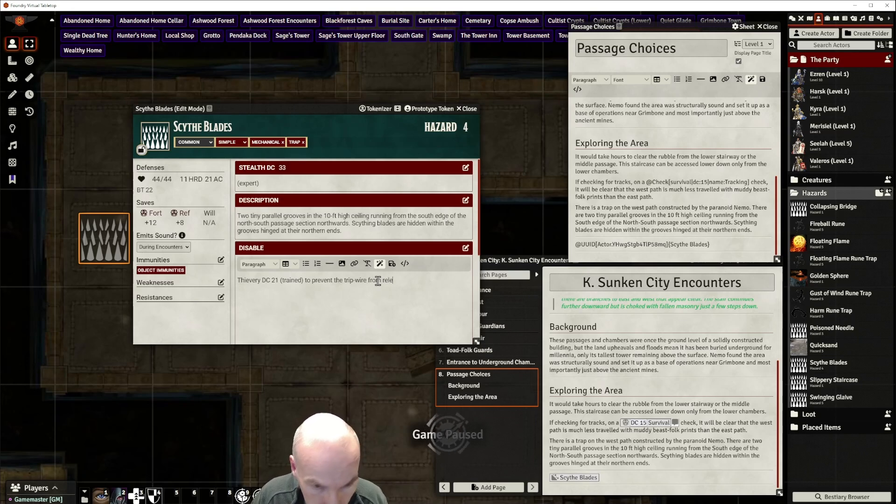
pyautogui.write('ing the blades.')
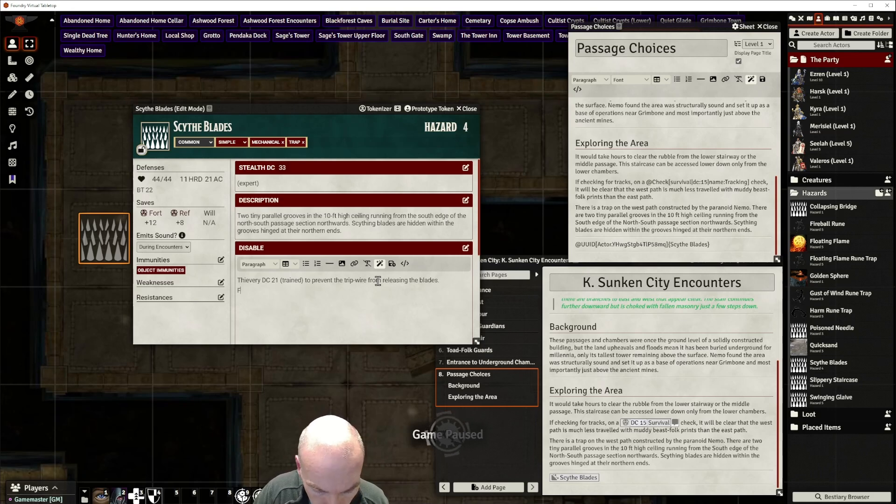
# Add a Disable paragraph saying tripwire damage sets the trap off, while breaking the mechanism within the grooves (BT 22) prevents it functioning, and save
pyautogui.write('age')
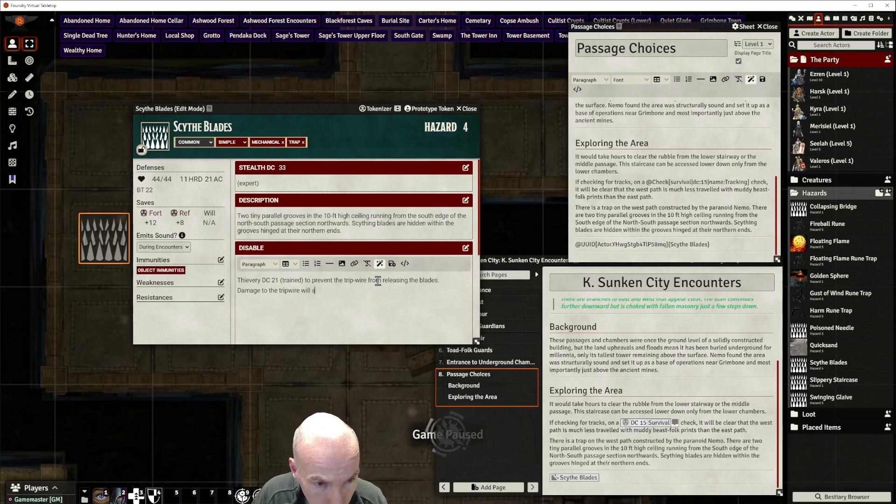
pyautogui.write('t off. Damage to the')
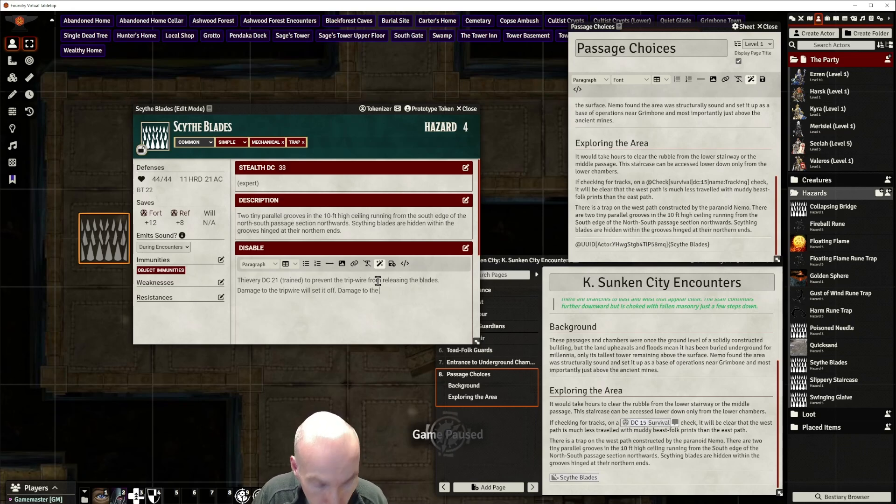
pyautogui.write('mechan')
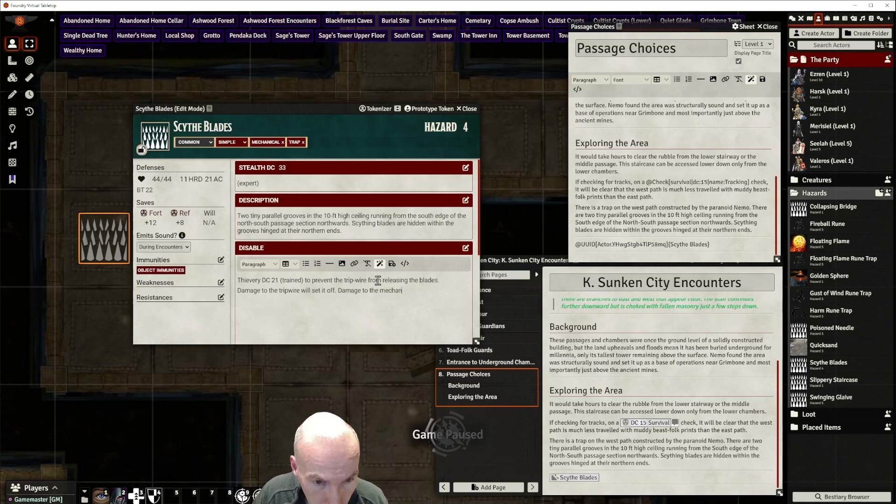
pyautogui.write('ism within the grooves, ')
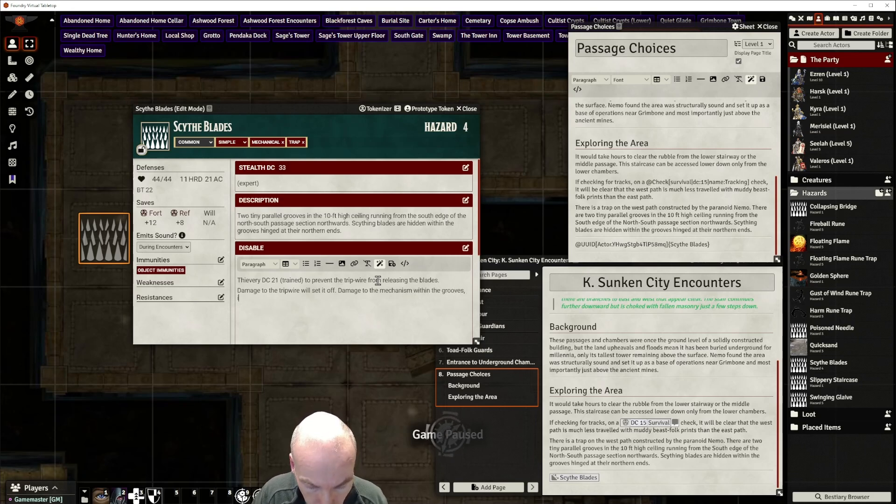
pyautogui.write('if teh')
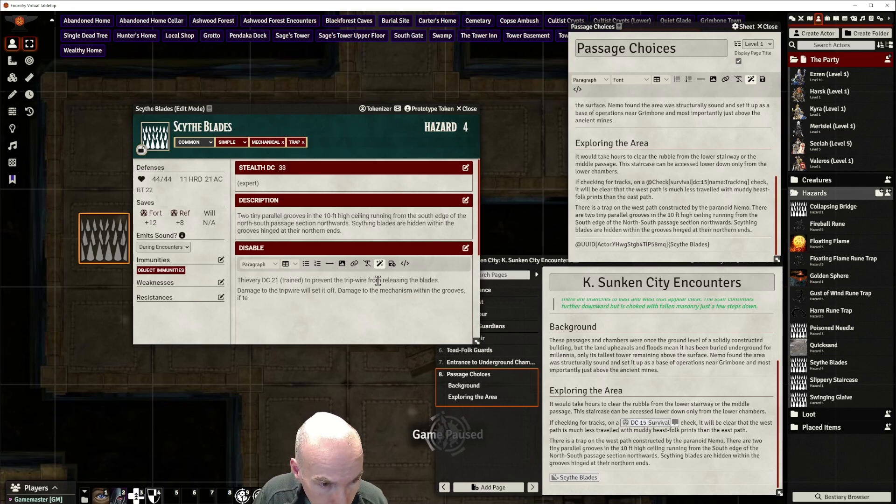
pyautogui.press('BackSpace')
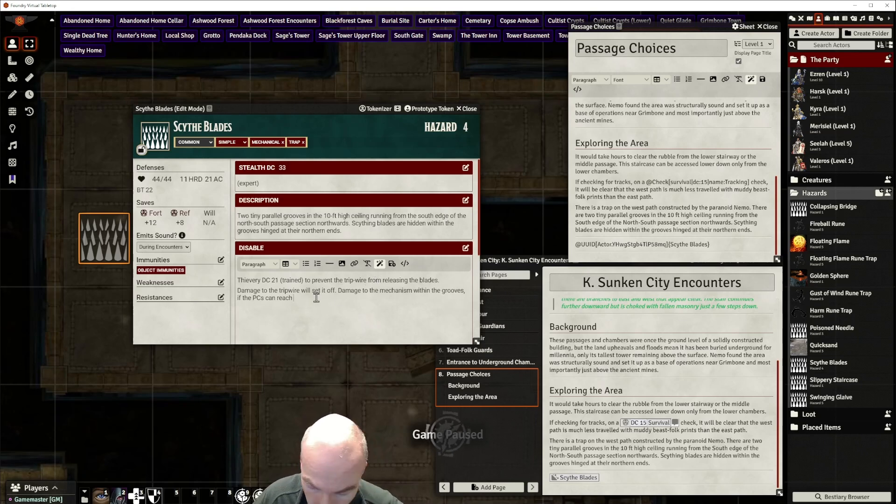
pyautogui.write(',')
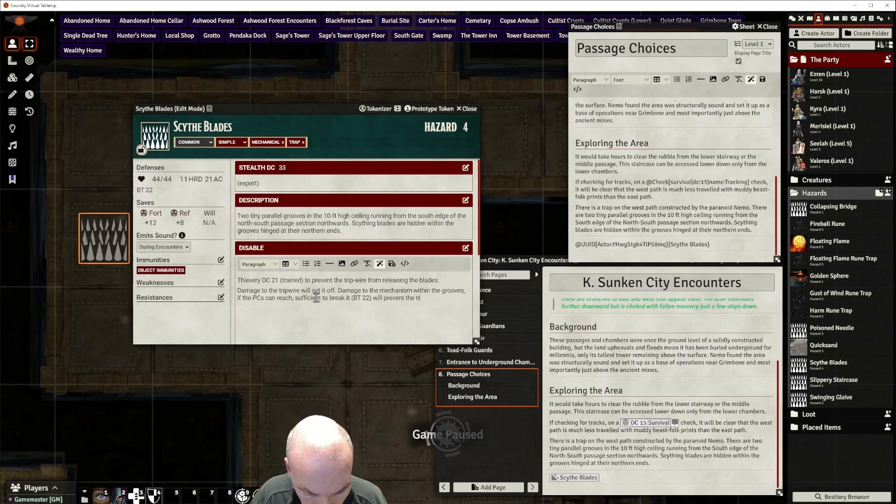
pyautogui.write('ap from ')
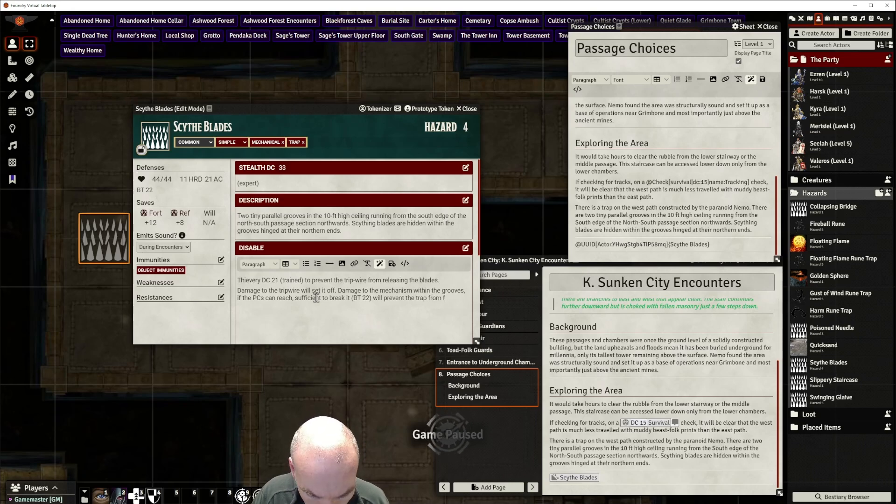
pyautogui.write('functioning.')
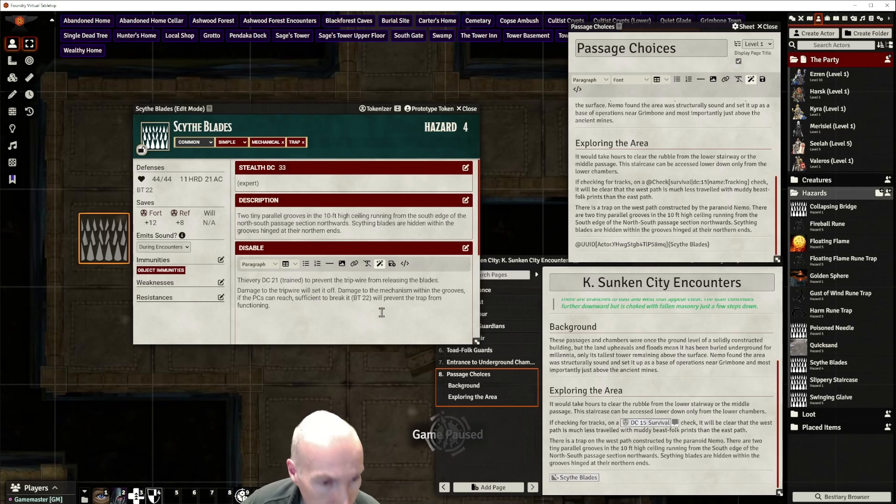
pyautogui.click(392, 263)
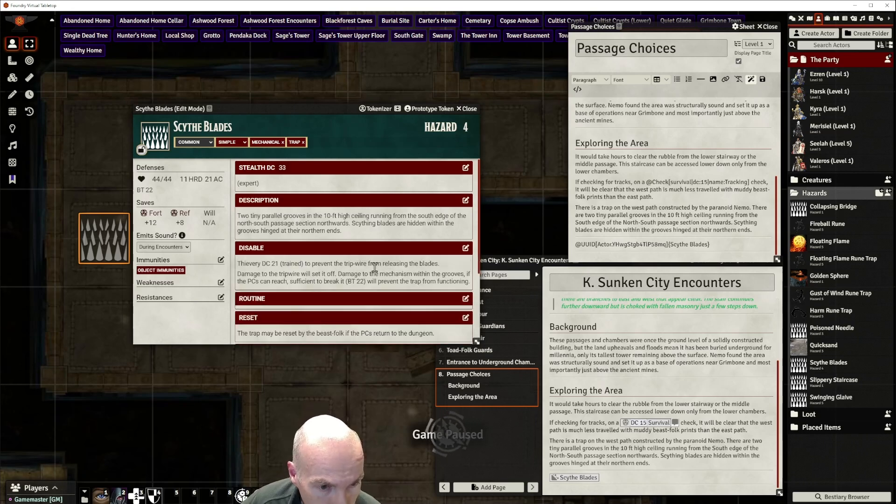
# Review the rest of the Scythe Blades hazard sheet, lock it against editing and close it
pyautogui.scroll(-2, 377, 227)
pyautogui.scroll(1, 376, 227)
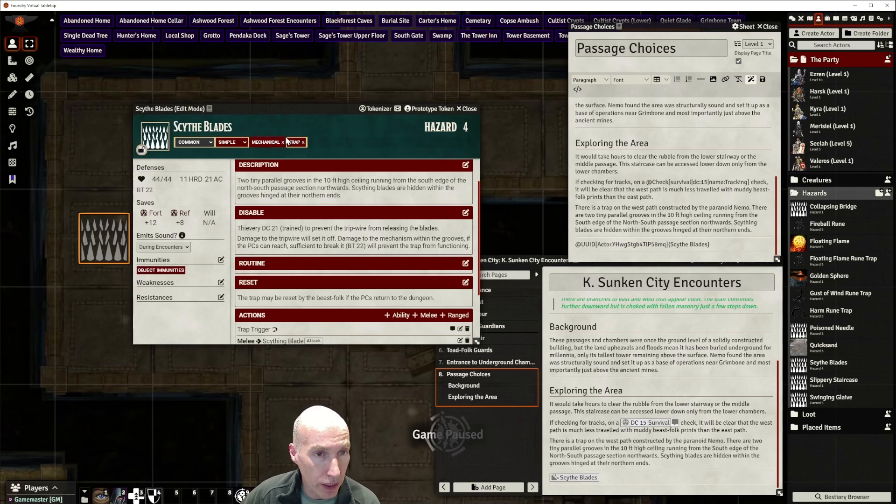
pyautogui.moveTo(285, 108); pyautogui.dragTo(320, 104)
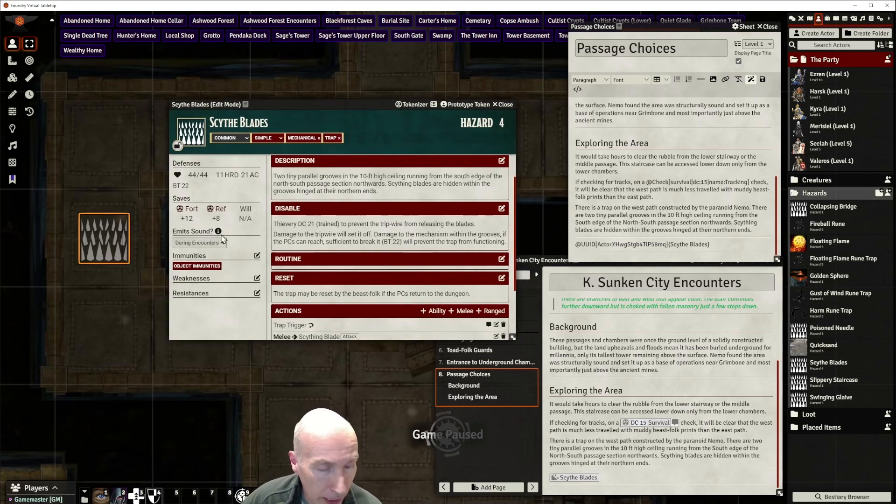
pyautogui.click(177, 147)
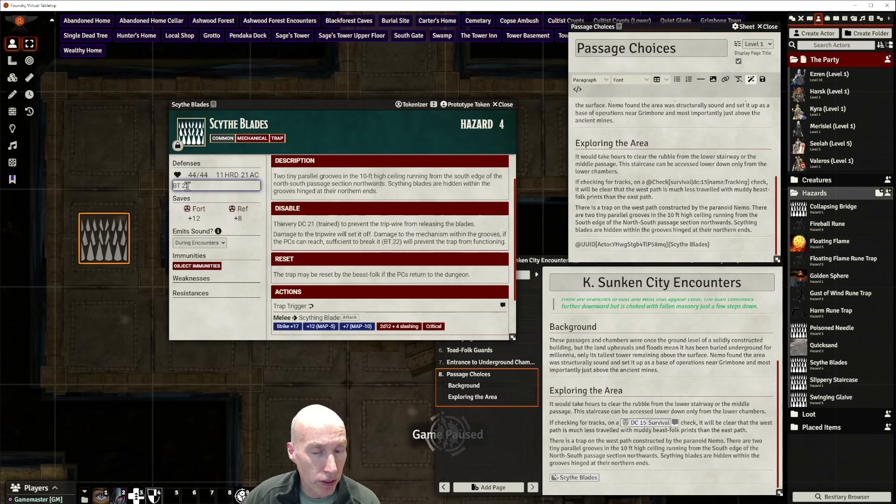
pyautogui.moveTo(307, 105); pyautogui.dragTo(293, 112)
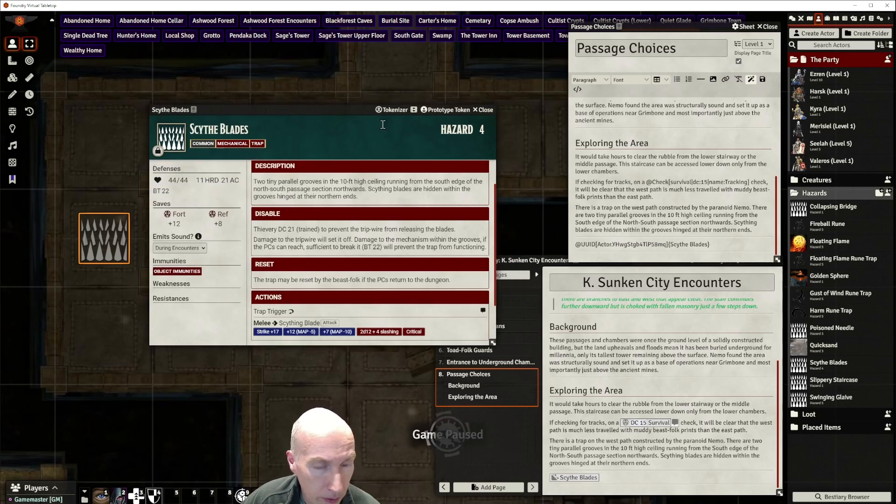
pyautogui.click(483, 110)
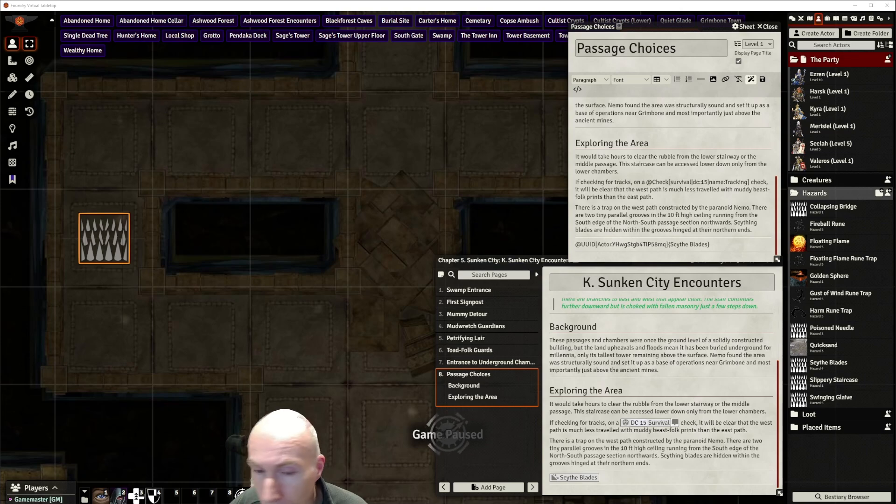
# Create a new text page named Shooting Range in the K. Sunken City Encounters journal
pyautogui.moveTo(547, 260); pyautogui.dragTo(506, 170)
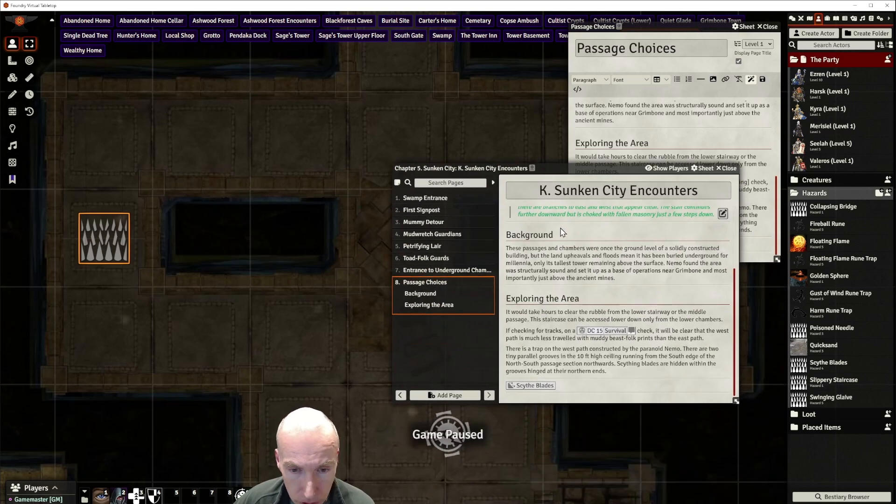
pyautogui.click(454, 395)
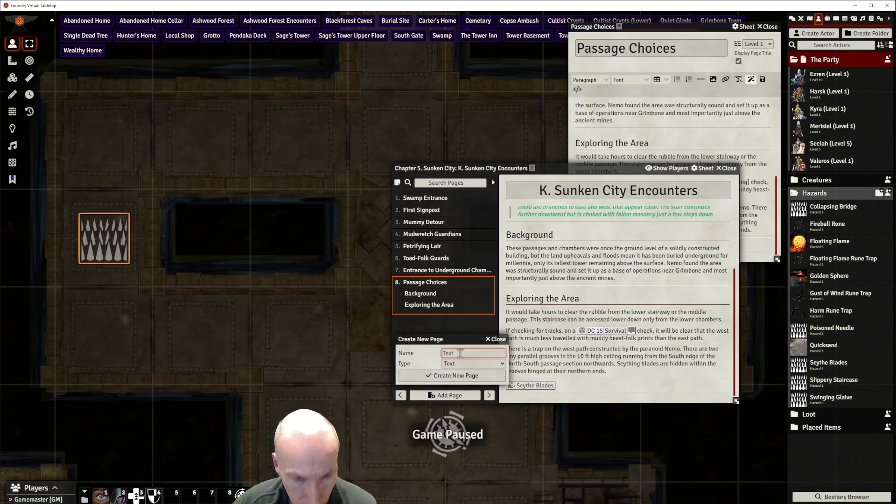
pyautogui.write('Shooting')
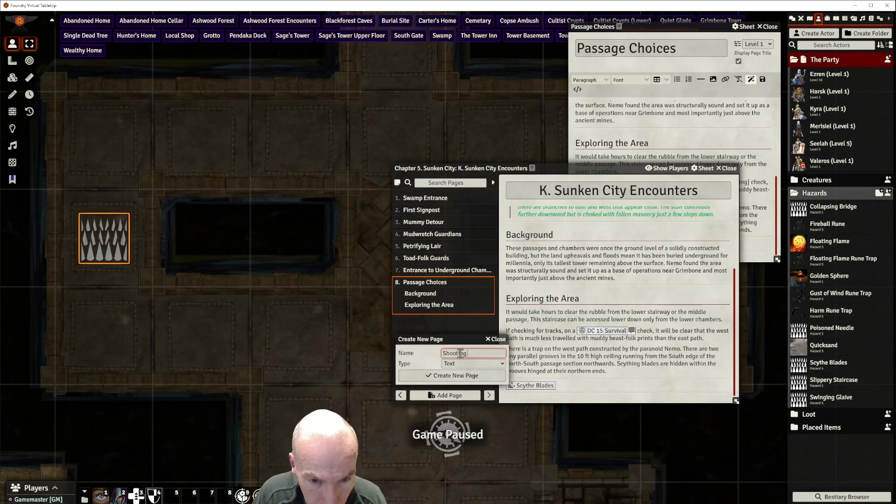
pyautogui.write(' Range')
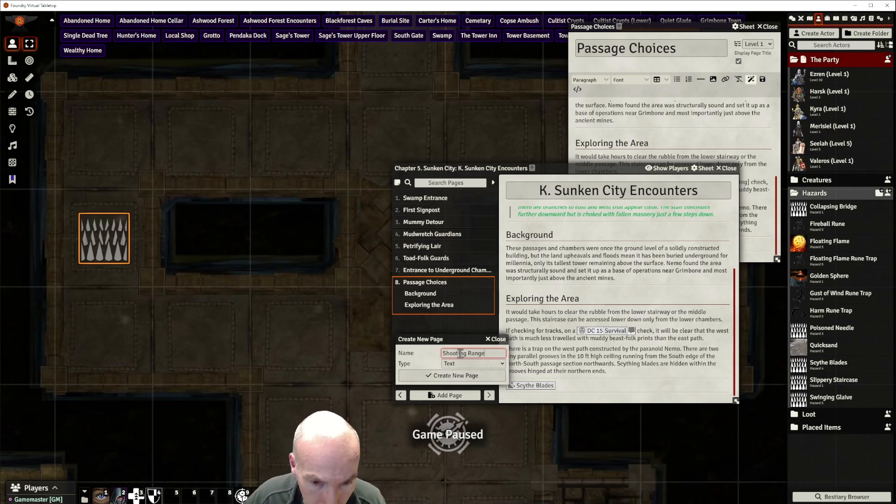
pyautogui.click(472, 379)
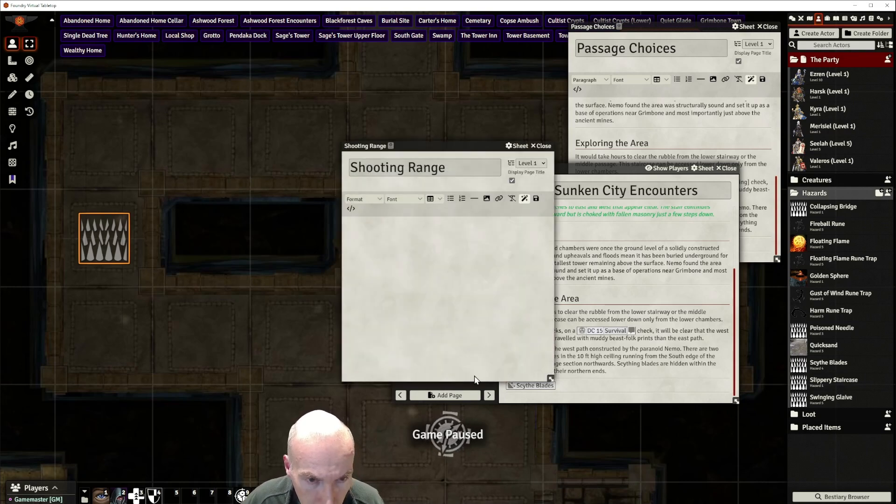
# Save and close the Passage Choices editor, arrange the Shooting Range editor above the journal, and display the Shooting Range page in the journal
pyautogui.moveTo(625, 173); pyautogui.dragTo(666, 279)
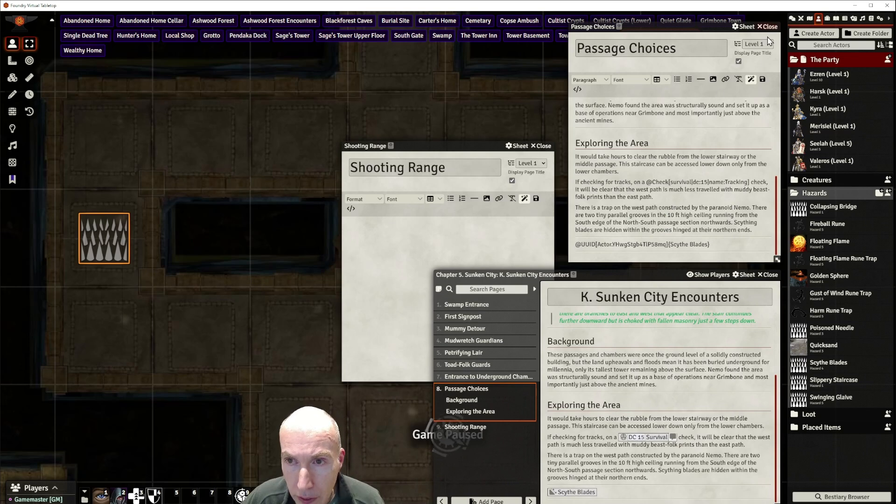
pyautogui.click(762, 79)
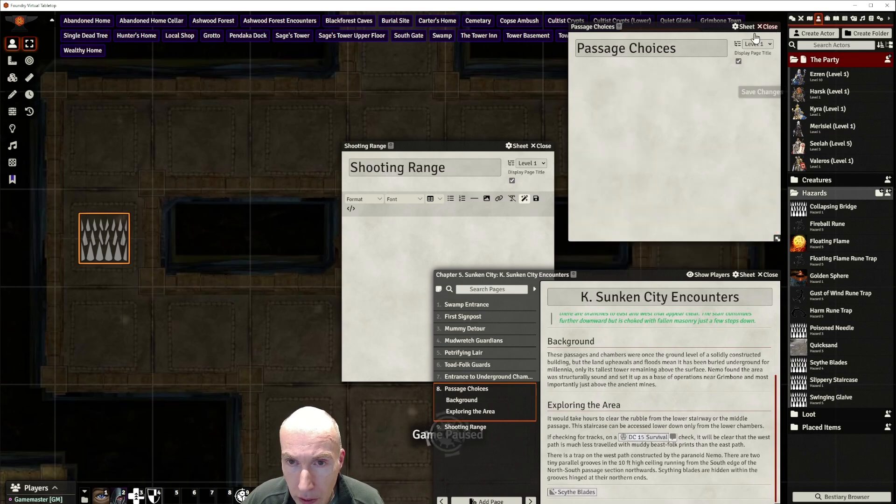
pyautogui.click(767, 27)
pyautogui.moveTo(450, 145); pyautogui.dragTo(672, 24)
pyautogui.click(468, 426)
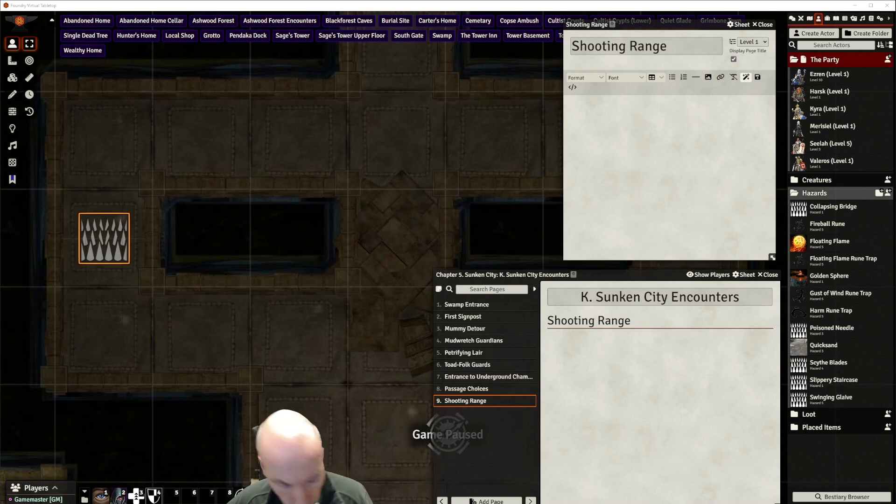
# Fill the Shooting Range page with the read-aloud passage description and the prepared notes on the Boar-Men guards, arrow slits and murder holes
pyautogui.hotkey('alt', 'Tab')
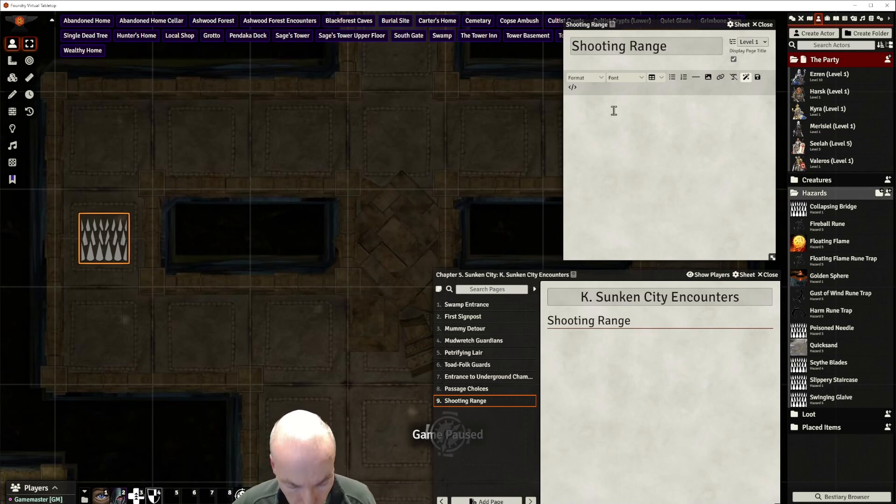
pyautogui.write("Nemo has set up a guard post here, and the Boar-Men guards in area K11 are actually alert, unlike those in the chamber above. There is nowhere to hide in the bare passage, so unless the PCs are invisible, they will be seen through the arrow slits as soon as they enter the chamber. Roll for initiative at this point and the Boar-Men will start firing their crossbows. They have greater cover for ranged attacks (+4 AC) and cannot be attacked by melee. Their arc of fire is such that they can hit the Square directly in front, the three squares in front in the middle column of squares and the five squares in front in the far column of squares. The arrow slits are funneled so PCs don't get the +4 AC bonus if they are on the West side. A PC pressing themselves against the East wall between the arrow slits cannot be reached by the Boar-Men. There are two murder holes in the ceiling, but the Boar-Men in K12 who should be pouring down the burning oil are all asleep on duty. These are spotted on an DC 10 Perception roll. Make the Murder Hole drawing objects visible by right clicking them. The metal door at the south end is locked (Poor lock, two successful DC 15 Thievery checks) and otherwise has Force Open DC 30, hardness 18, HP 72 (36).")
pyautogui.write('You enter a 15-ft wide and 15-ft high unlit passage of the same construction as the passages you just left. The passage extends South (as far as you can see/ 40 ft to a closed metal door at the far end).')
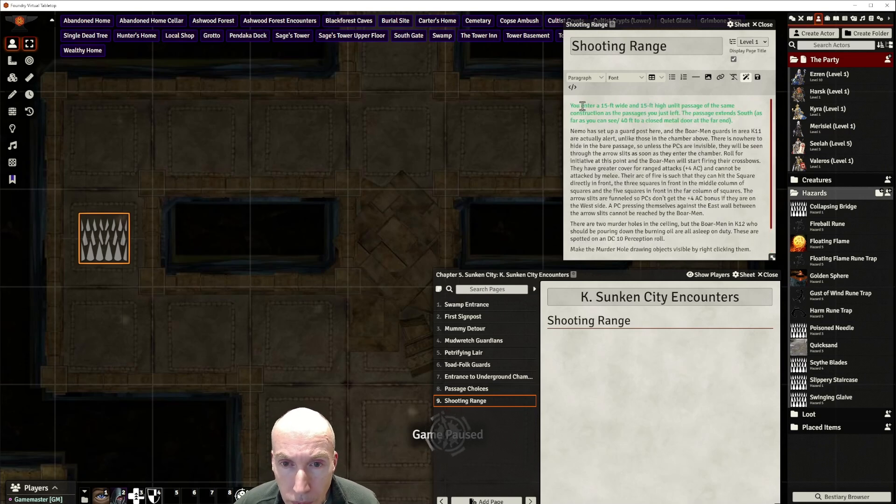
# Format the green read-aloud paragraph of the Shooting Range page as a blockquote
pyautogui.click(696, 77)
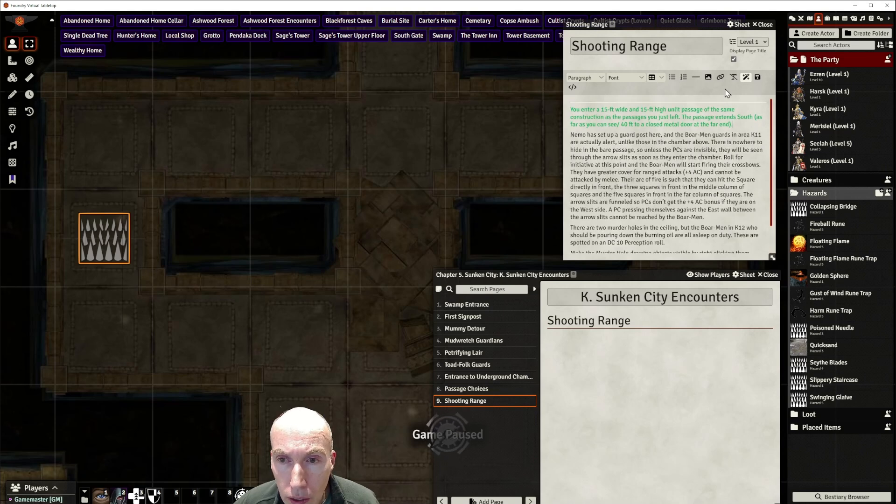
pyautogui.click(696, 77)
pyautogui.moveTo(740, 124); pyautogui.dragTo(573, 111)
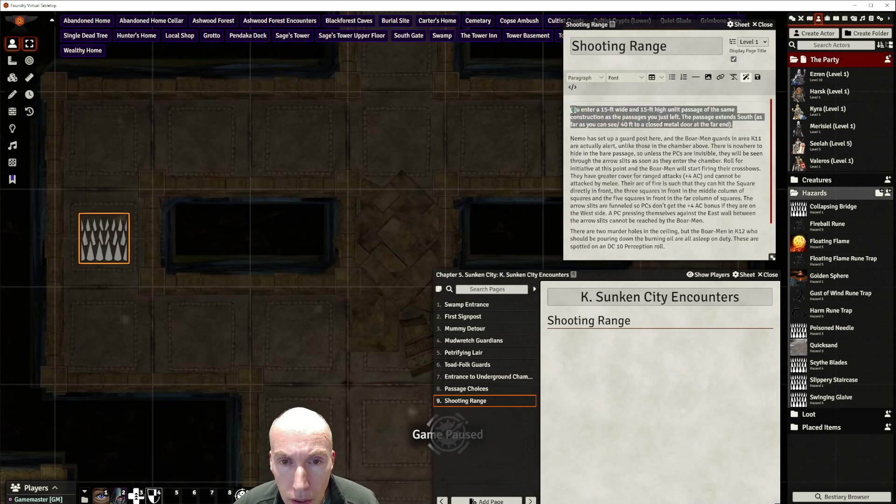
pyautogui.click(583, 78)
pyautogui.moveTo(579, 101)
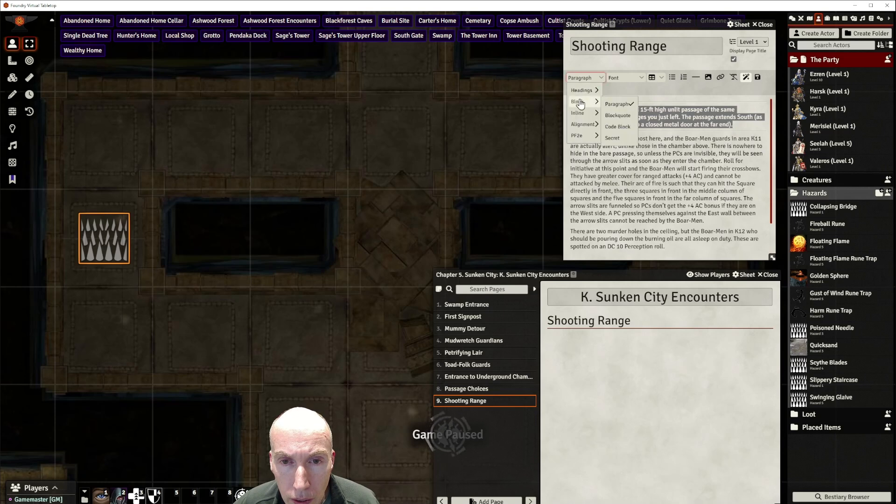
pyautogui.click(624, 120)
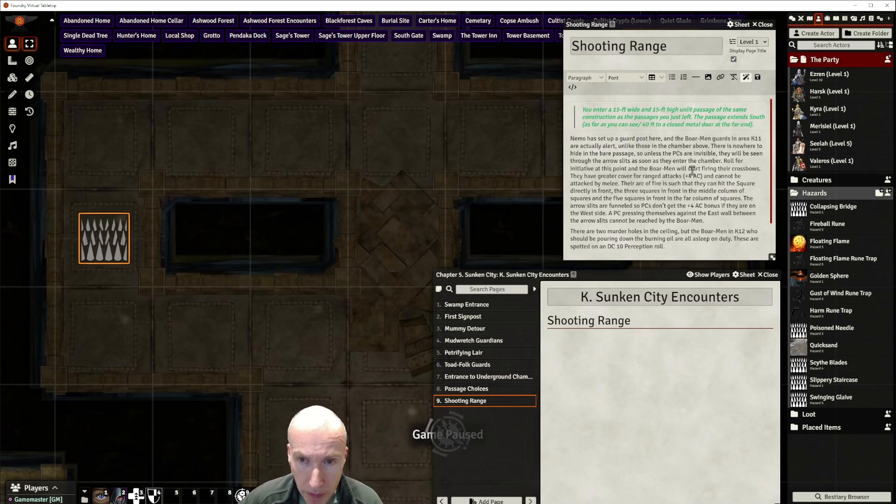
# Check the passage layout on the map against the read-aloud description and lowercase the word "south" in it
pyautogui.scroll(-1, 351, 329)
pyautogui.moveTo(368, 303); pyautogui.dragTo(267, 192)
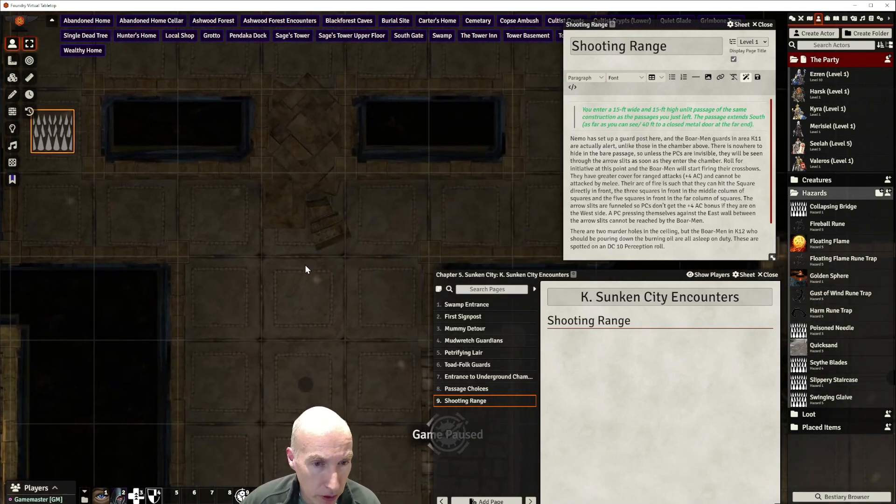
pyautogui.moveTo(305, 265); pyautogui.dragTo(293, 167)
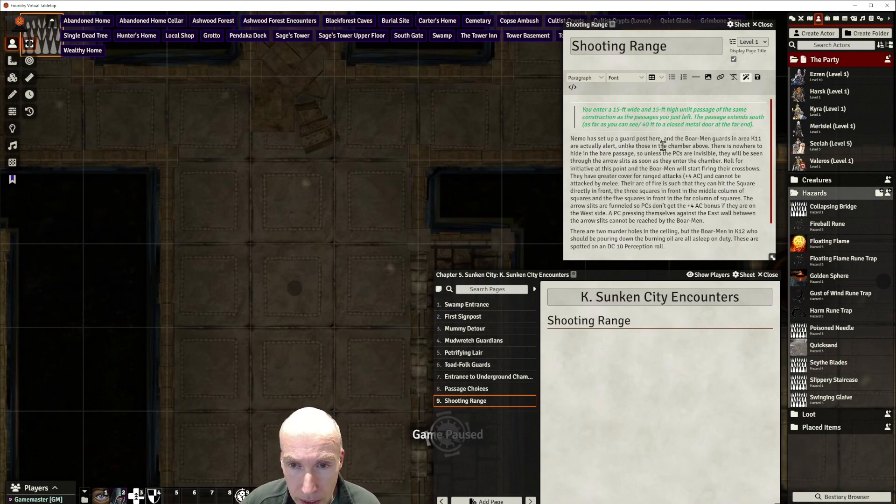
pyautogui.moveTo(349, 295); pyautogui.dragTo(304, 189)
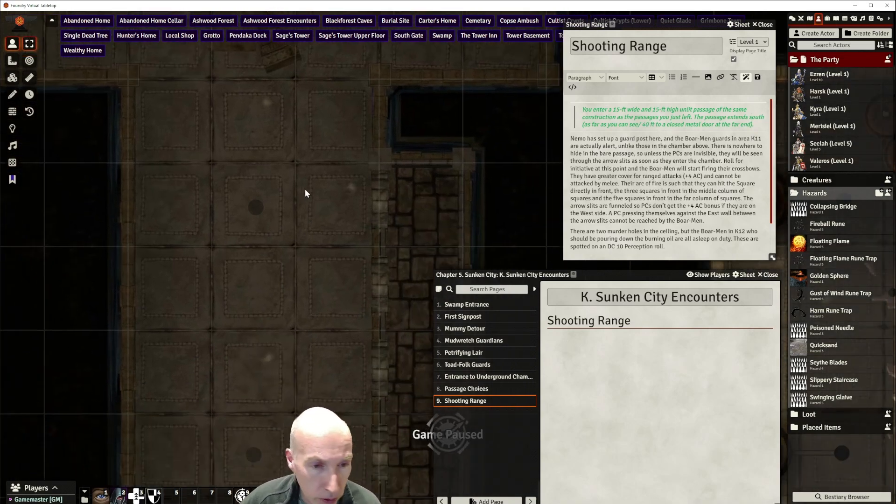
pyautogui.scroll(-10, 304, 269)
pyautogui.moveTo(310, 297); pyautogui.dragTo(273, 186)
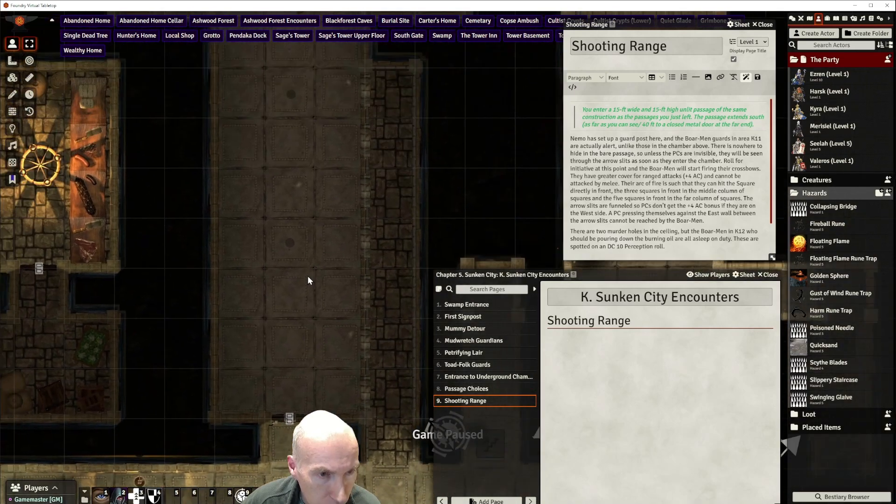
pyautogui.moveTo(307, 276); pyautogui.dragTo(305, 337)
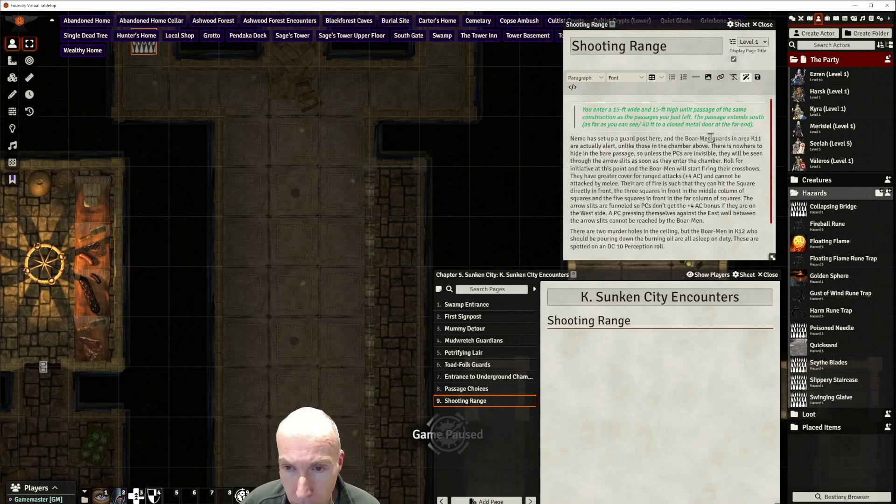
# Change "Boar-Men guards" to "Boar-Folk guards" in the opening sentence about Nemo's guard post
pyautogui.press('BackSpace')
pyautogui.press('BackSpace')
pyautogui.press('BackSpace')
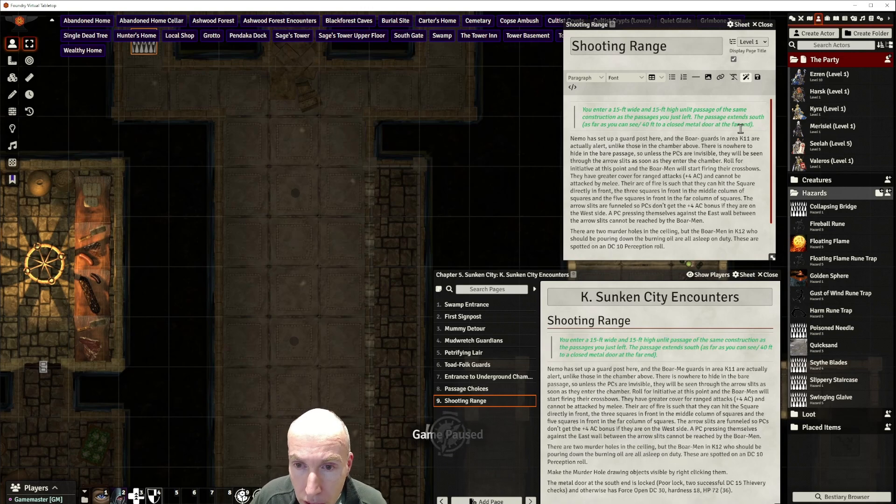
pyautogui.write('Folk')
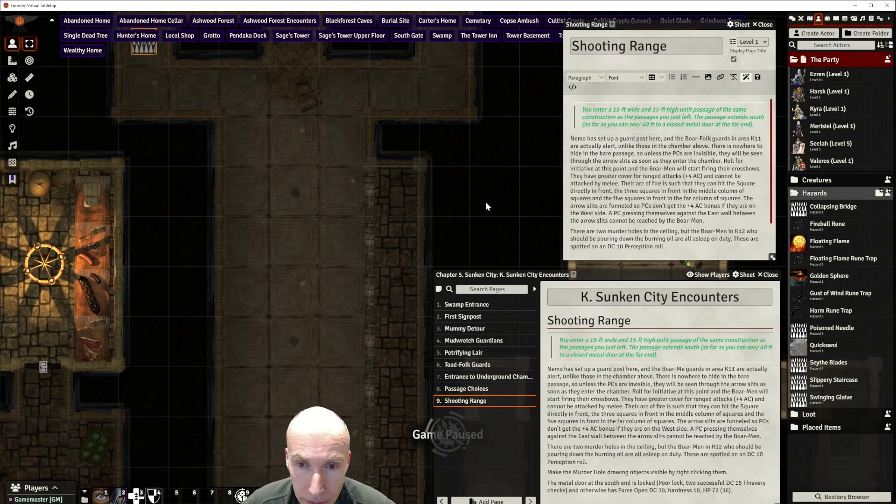
# Start a new paragraph at "Roll for initiative" in the guard notes and change "Boar-Men" to "Boar-Folk" in its first sentence
pyautogui.scroll(-2, 486, 201)
pyautogui.moveTo(437, 203); pyautogui.dragTo(413, 152)
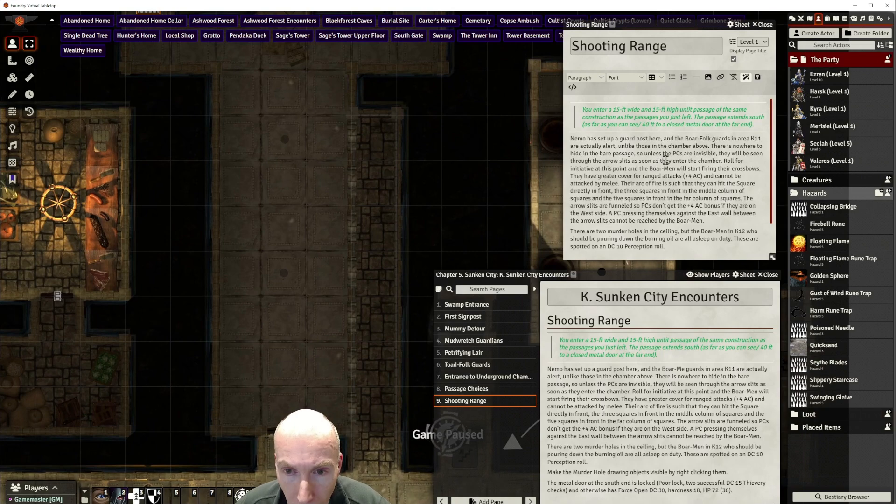
pyautogui.moveTo(379, 207); pyautogui.dragTo(141, 206)
pyautogui.moveTo(182, 182); pyautogui.dragTo(418, 210)
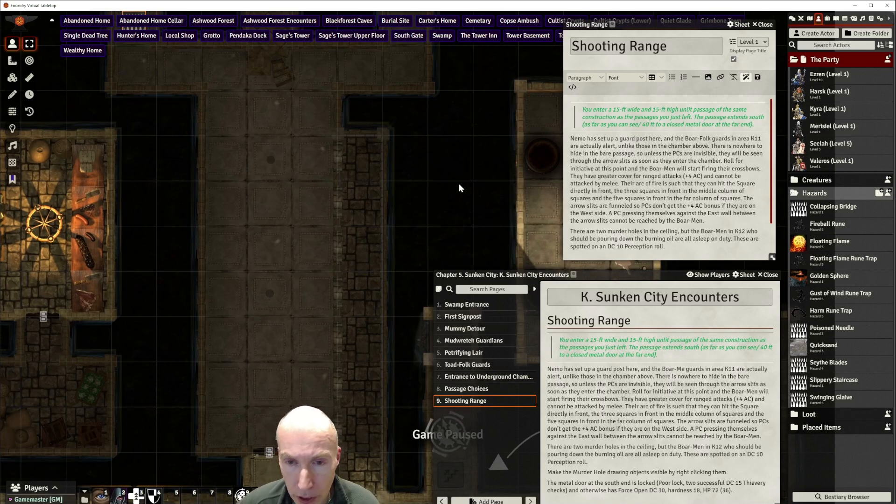
pyautogui.click(731, 160)
pyautogui.press('Return')
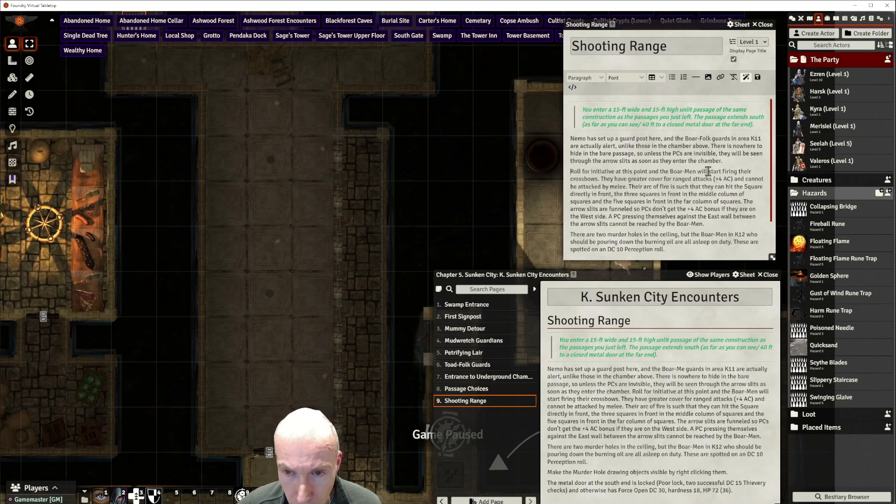
pyautogui.doubleClick(690, 172)
pyautogui.write('Folk')
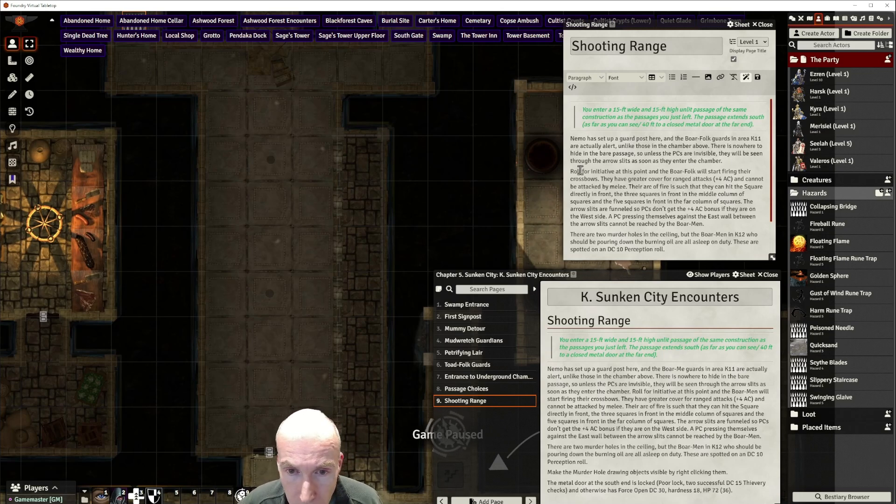
# Insert a new line beginning with "Sh" above the "Roll for initiative" paragraph
pyautogui.press('Return')
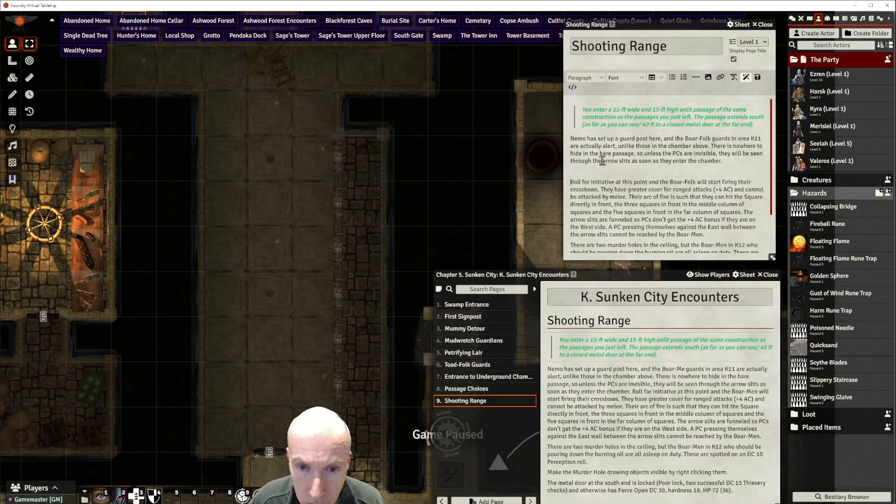
pyautogui.write('Sh')
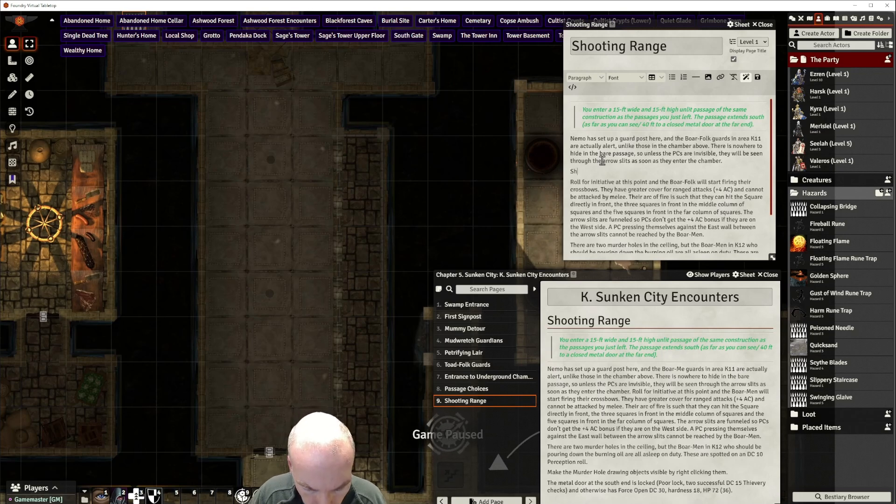
# Complete the "Shooting Range Combat" line above the initiative paragraph, insert a horizontal rule above it, and format it as Heading 2
pyautogui.write('ooting Ran')
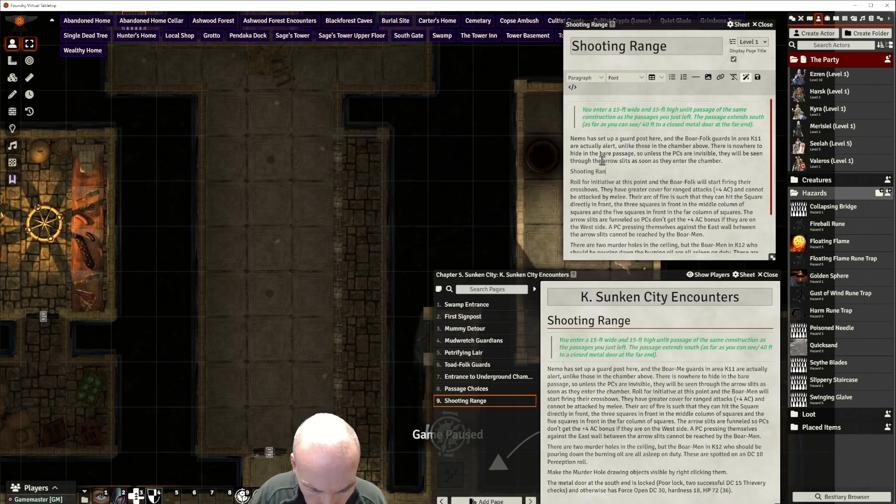
pyautogui.write('ge Combat')
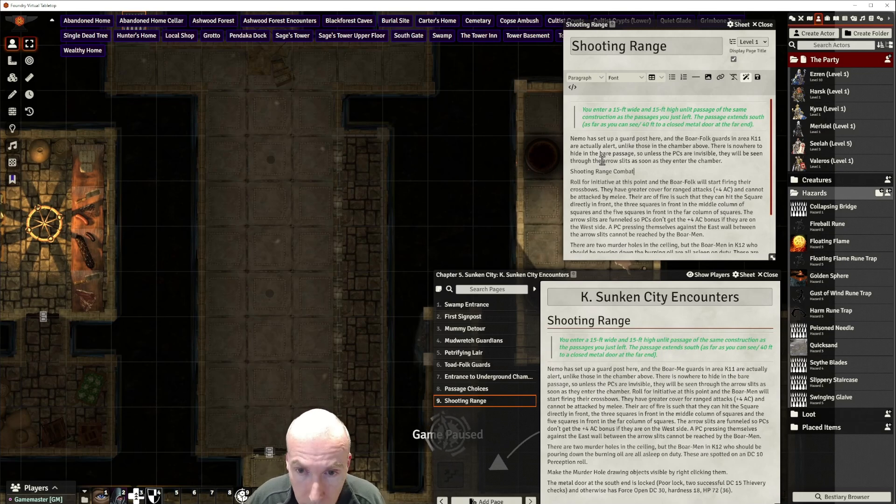
pyautogui.click(695, 80)
pyautogui.moveTo(635, 176); pyautogui.dragTo(572, 176)
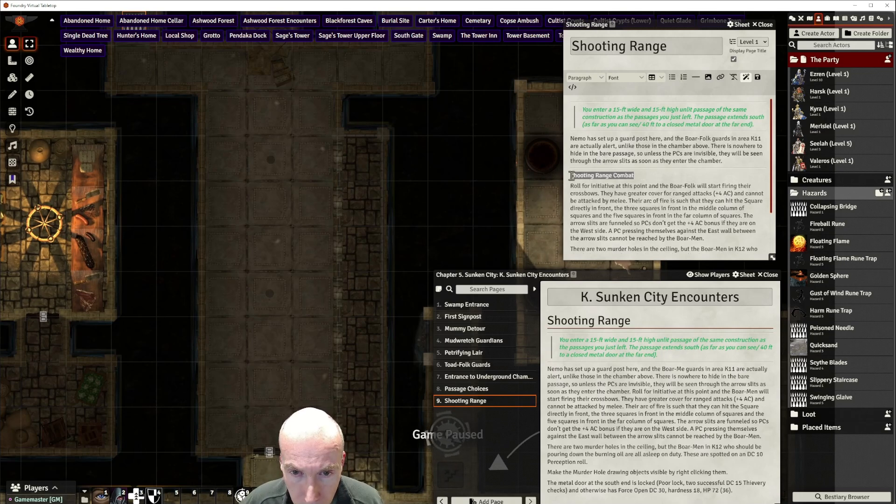
pyautogui.click(588, 78)
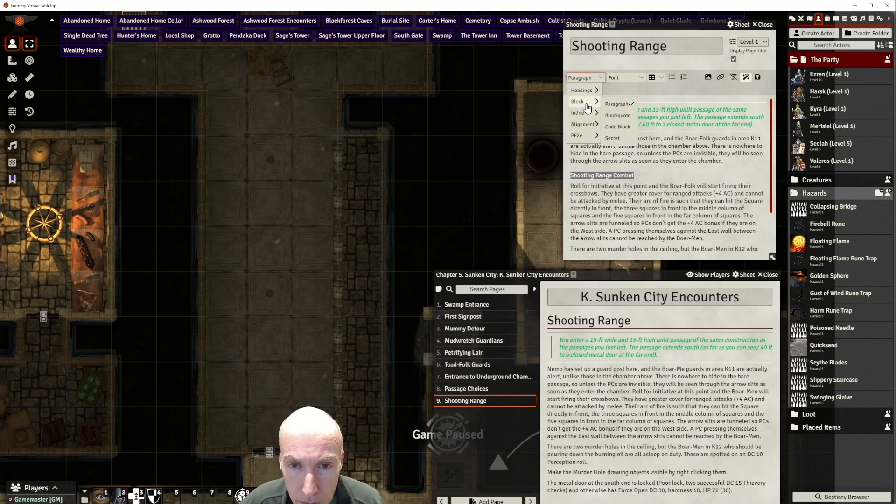
pyautogui.moveTo(581, 90)
pyautogui.click(618, 104)
pyautogui.click(660, 209)
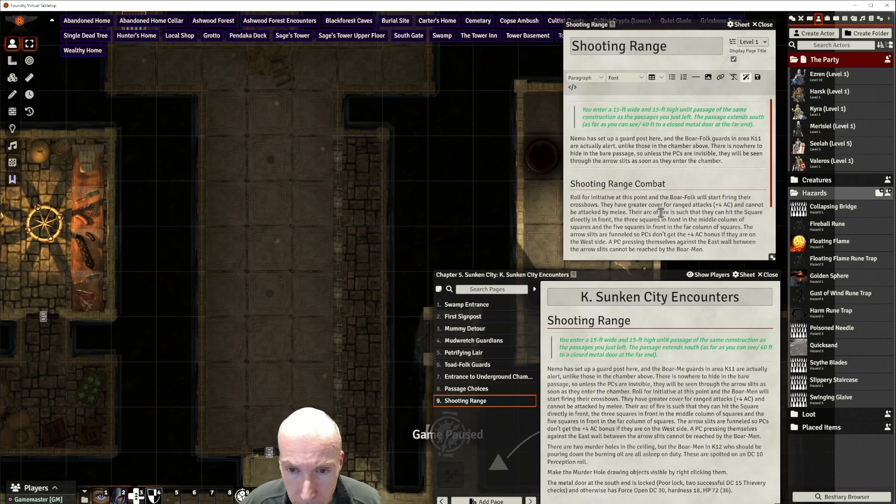
# After checking the arrow slit walls on the map, insert "what they can see, most likely the three squares to their west." after "Their arc of fire is"
pyautogui.scroll(-2, 663, 212)
pyautogui.scroll(1, 662, 213)
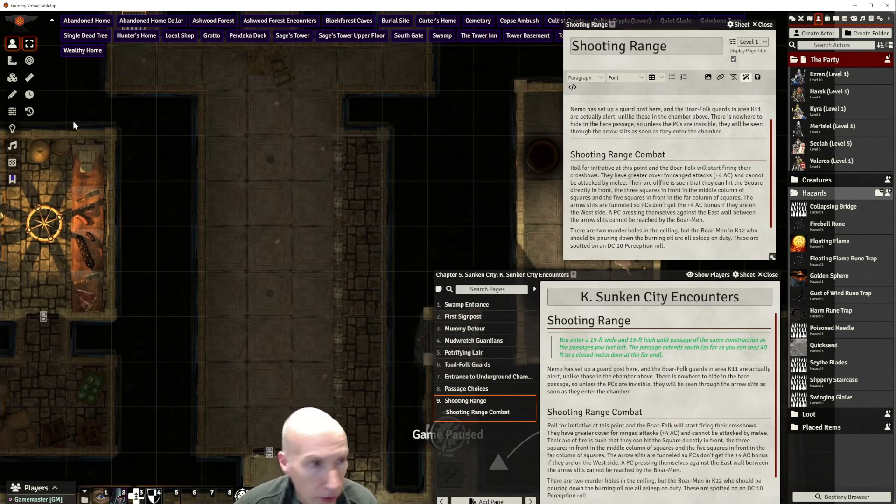
pyautogui.click(12, 112)
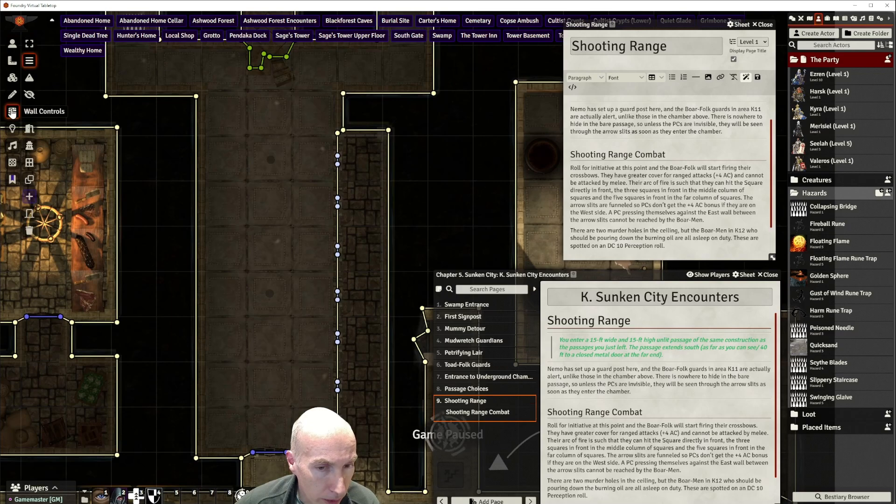
pyautogui.click(12, 43)
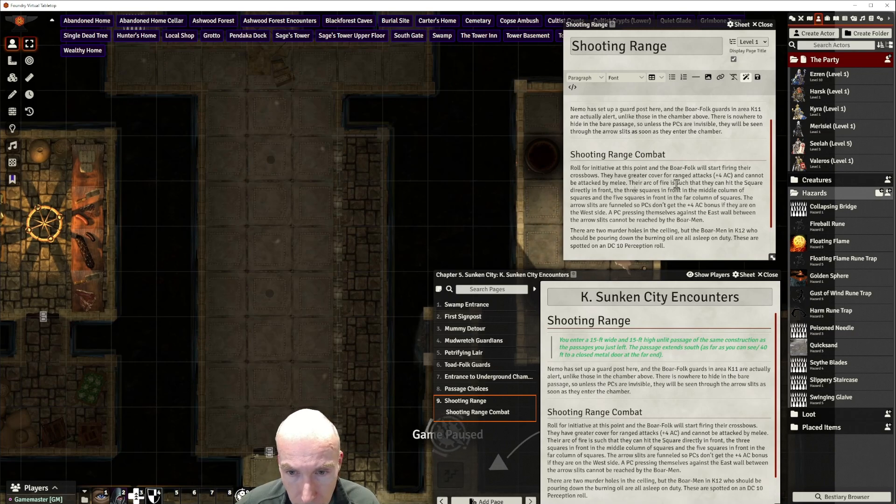
pyautogui.write('what they ')
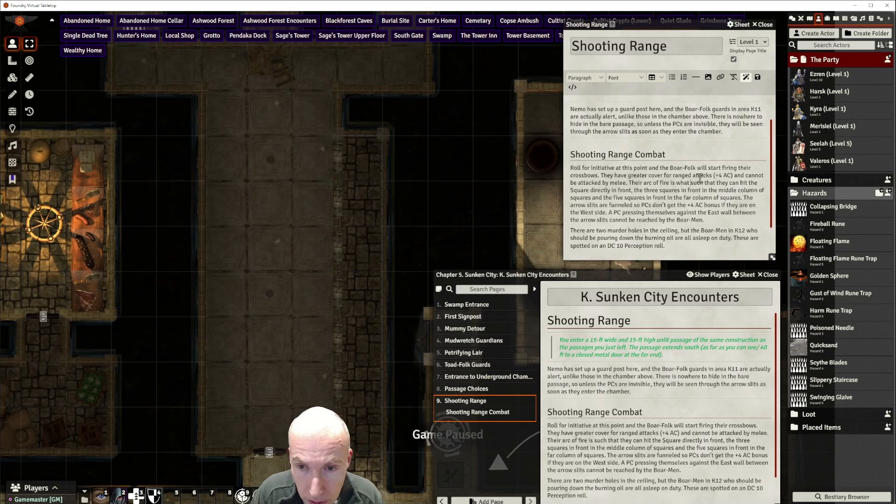
pyautogui.write('can see')
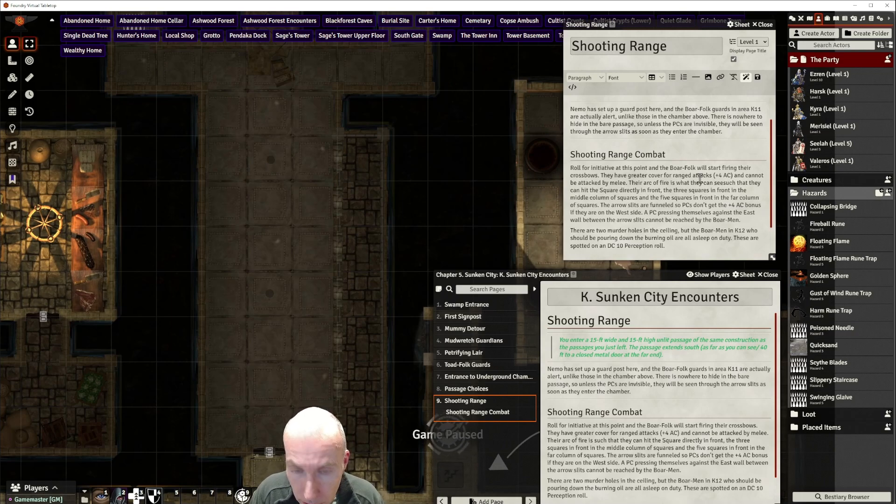
pyautogui.write(',')
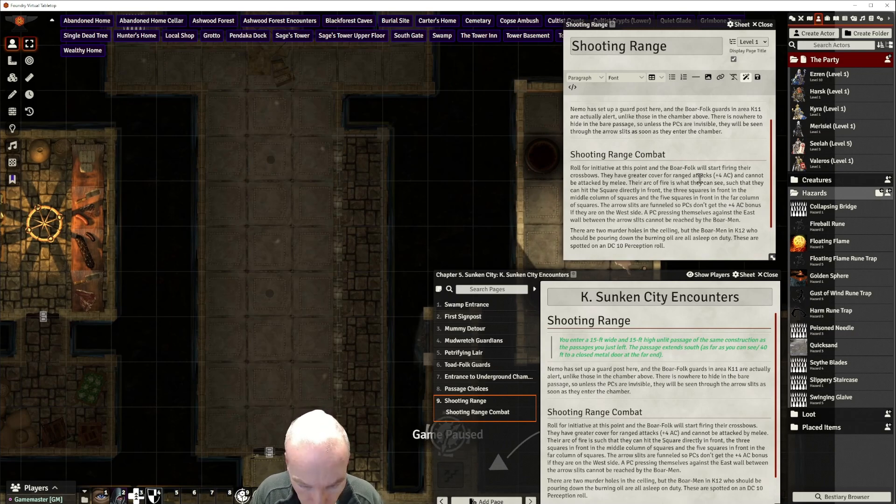
pyautogui.write(' most likely the')
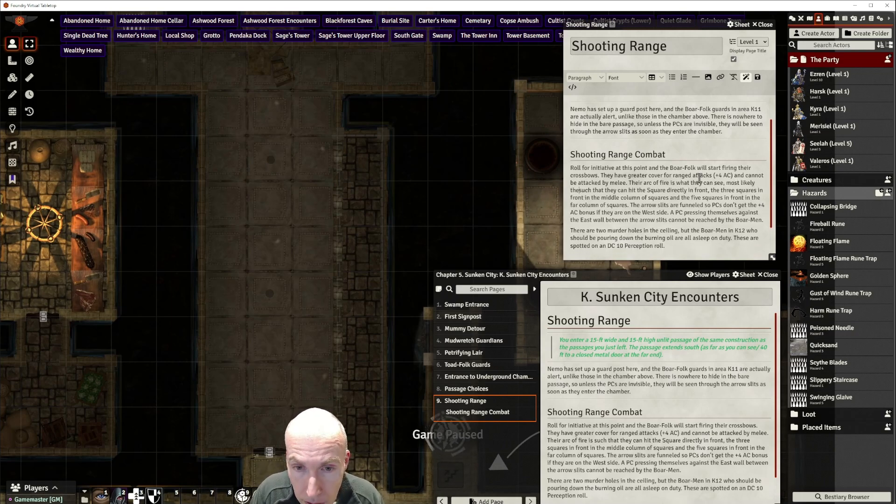
pyautogui.write(' three squares')
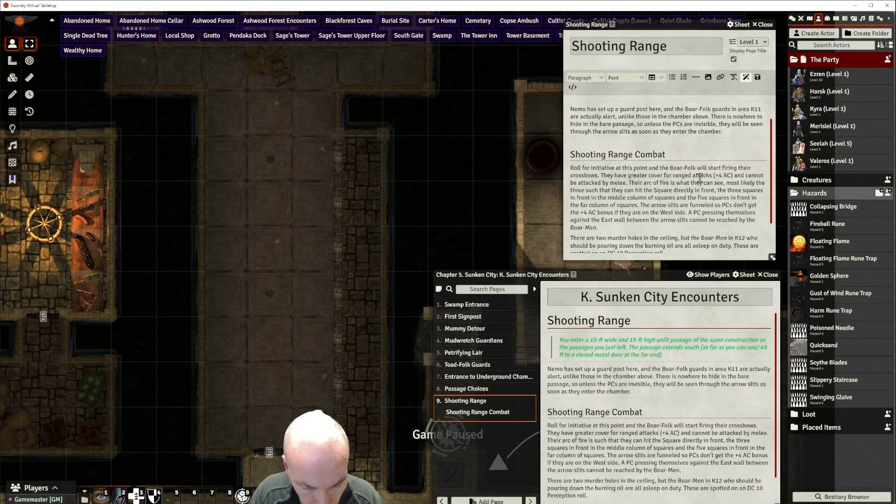
pyautogui.write(' to the')
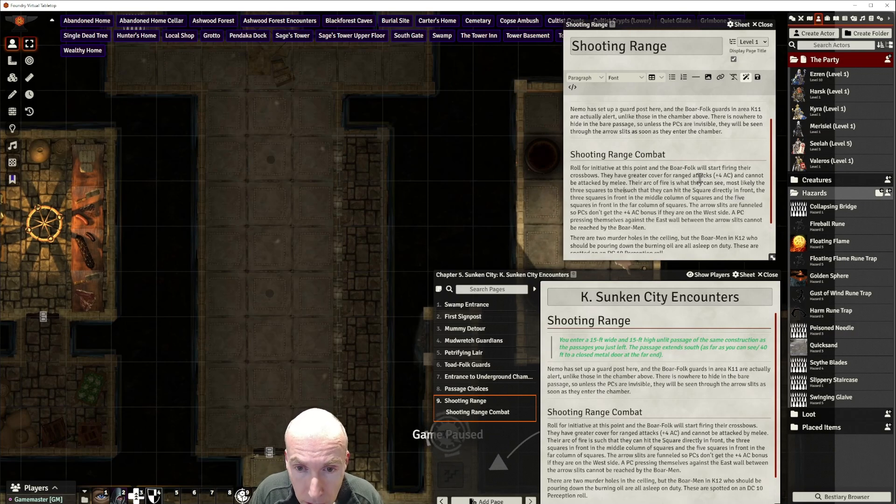
pyautogui.write('ir west.')
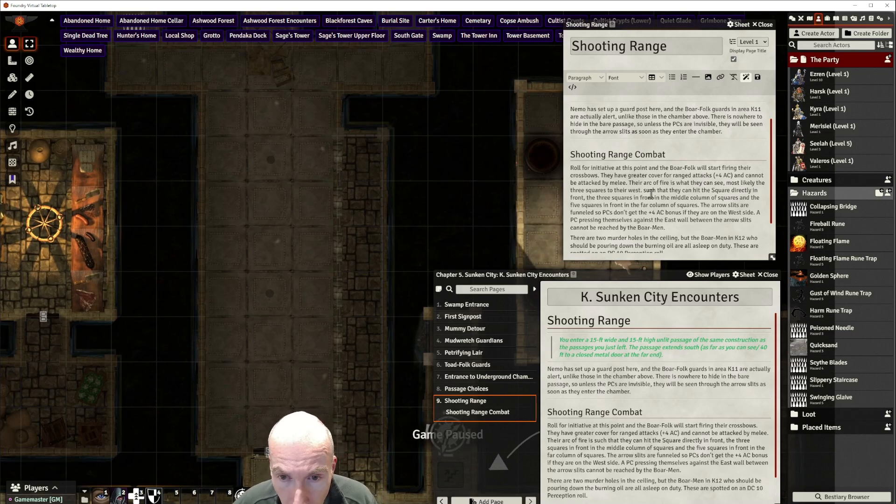
# Delete the old arc-of-fire clause about the squares directly in front and in the middle and far columns, including its stray period
pyautogui.moveTo(644, 192); pyautogui.dragTo(696, 204)
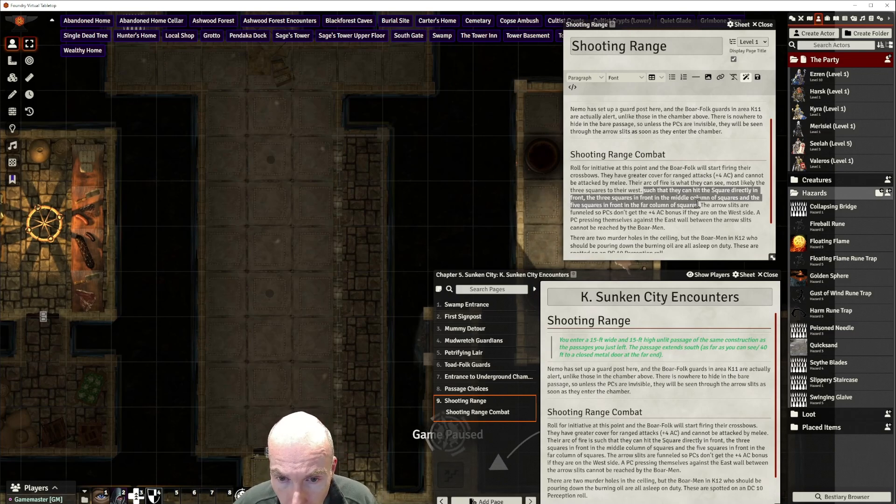
pyautogui.press('BackSpace')
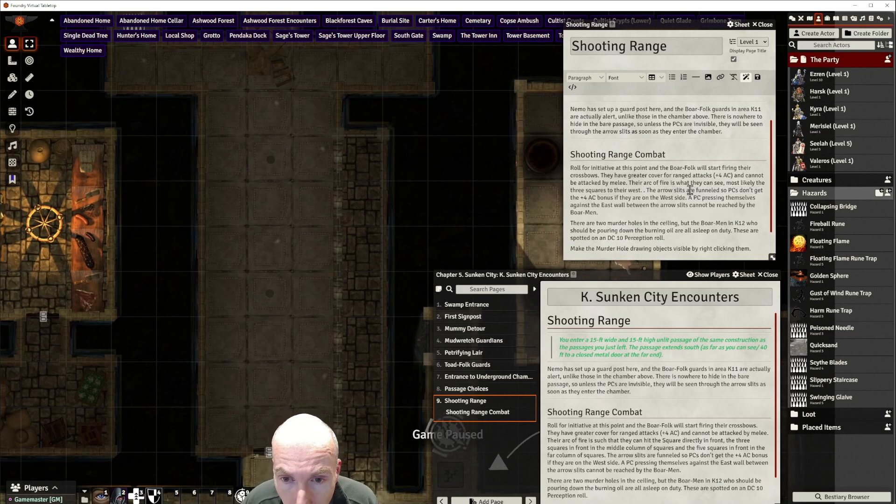
pyautogui.press('BackSpace')
pyautogui.press('BackSpace')
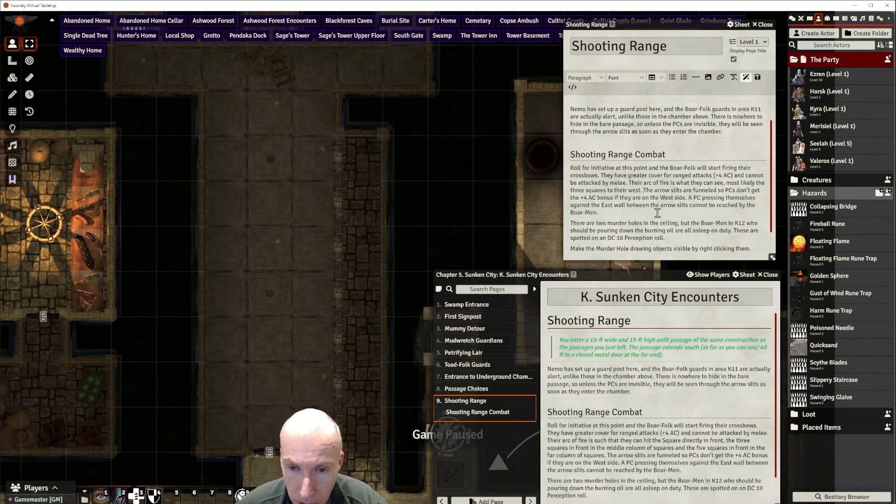
# Lowercase "west" and "east" in the combat paragraph and change its closing "Boar-Men" to "Boar-Folk"
pyautogui.press('BackSpace')
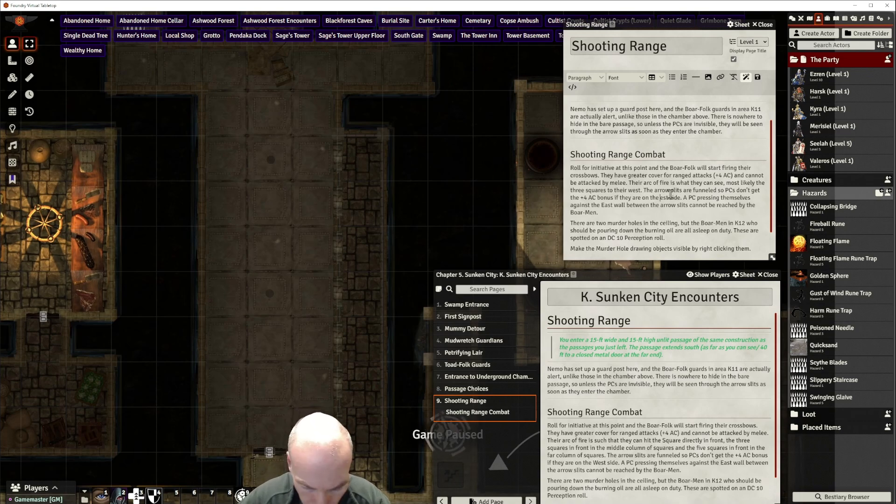
pyautogui.write('w')
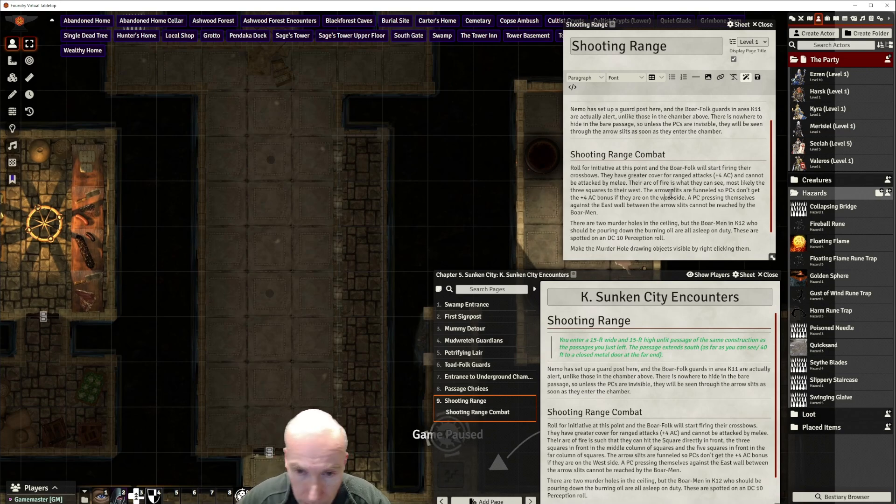
pyautogui.press('BackSpace')
pyautogui.write('e')
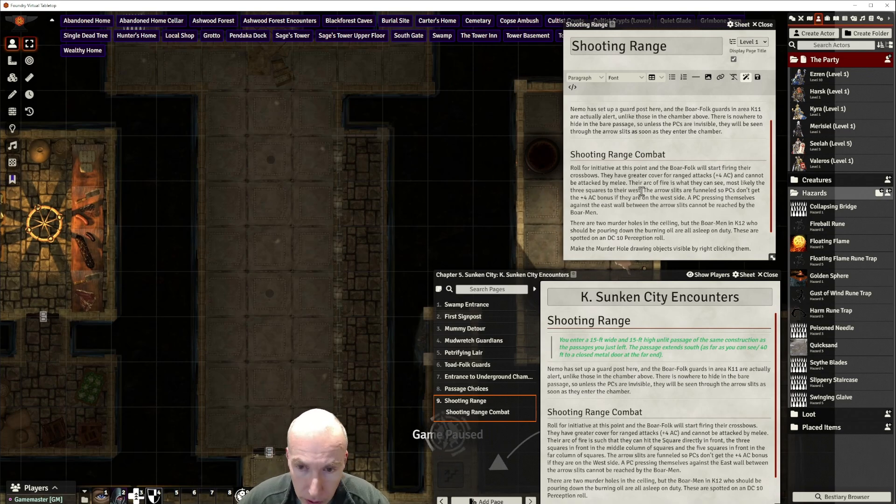
pyautogui.doubleClick(592, 212)
pyautogui.write('Folk')
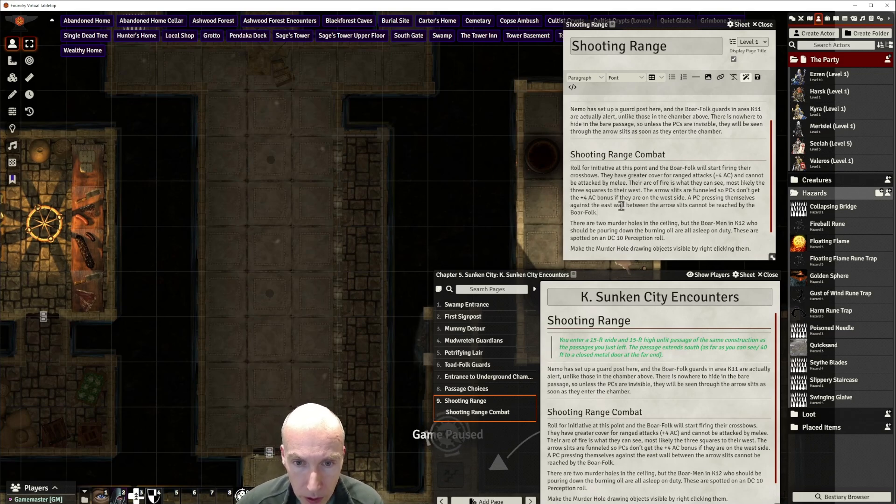
# Add a "Murder Holes" title in Heading 2 above the ceiling holes paragraph, with a horizontal rule before it
pyautogui.press('Return')
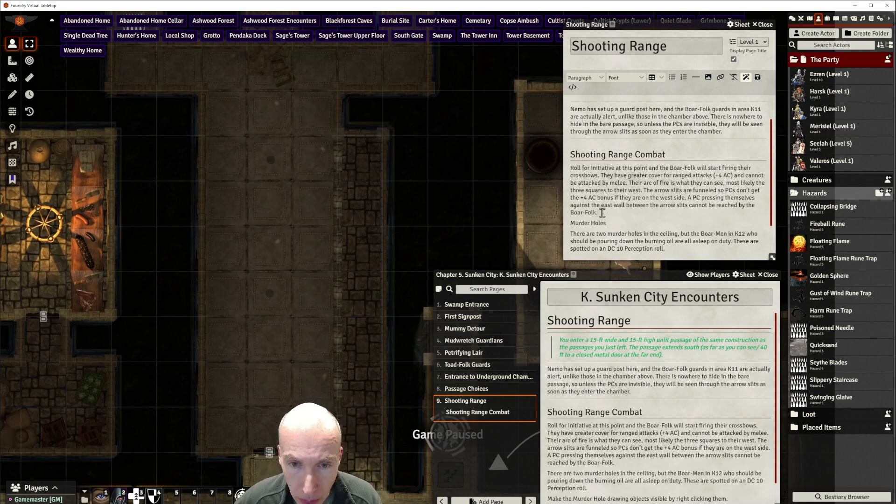
pyautogui.click(695, 81)
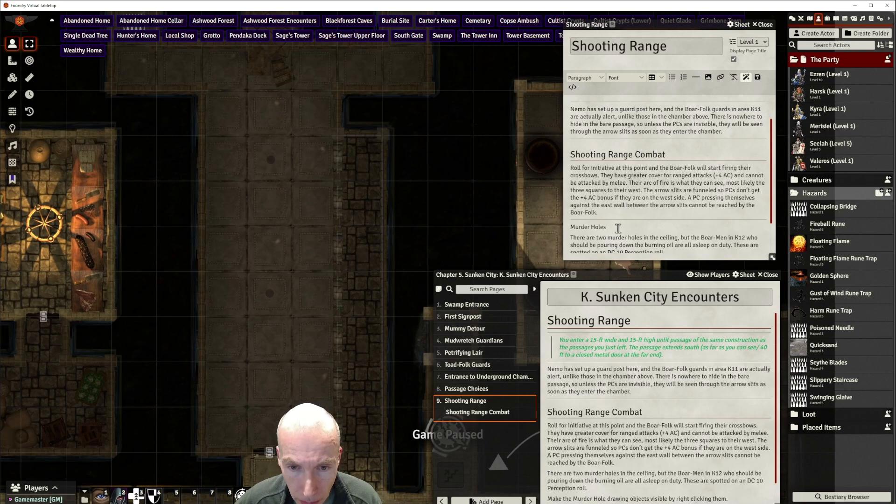
pyautogui.moveTo(606, 227); pyautogui.dragTo(572, 227)
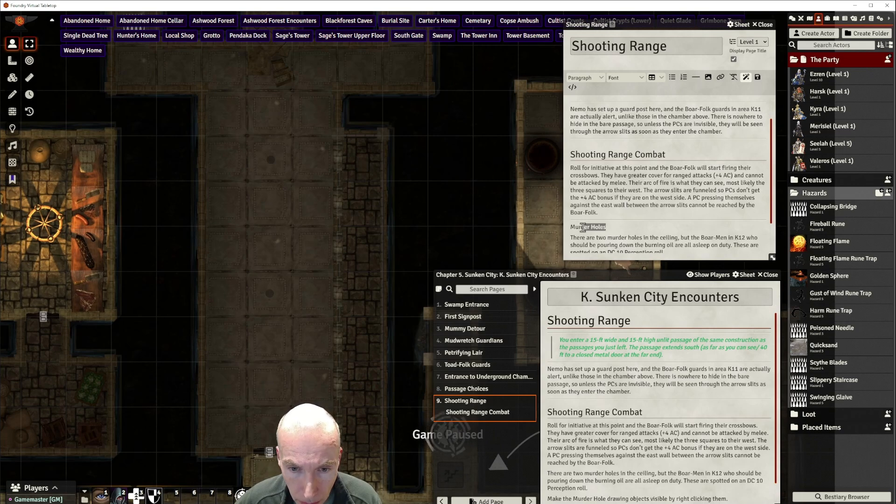
pyautogui.click(585, 78)
pyautogui.moveTo(592, 90)
pyautogui.click(607, 103)
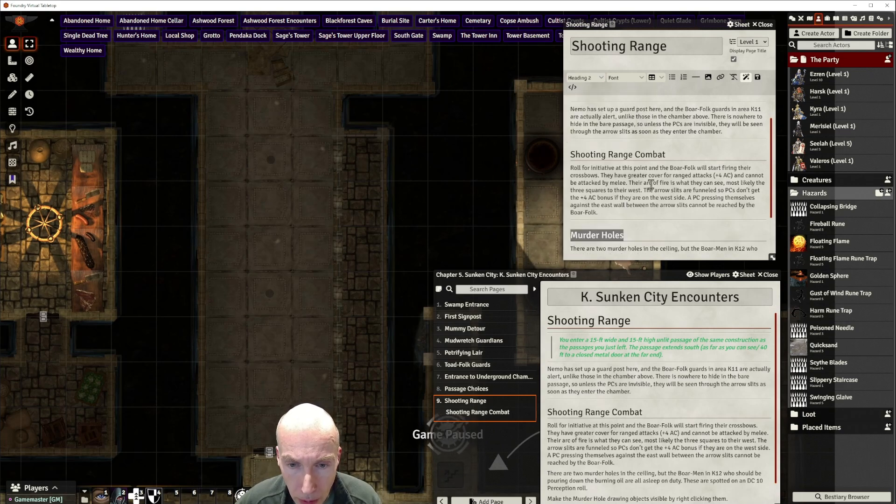
# Change "Boar-Men" to "Boar-Folk" in the first paragraph under Murder Holes
pyautogui.scroll(-2, 653, 185)
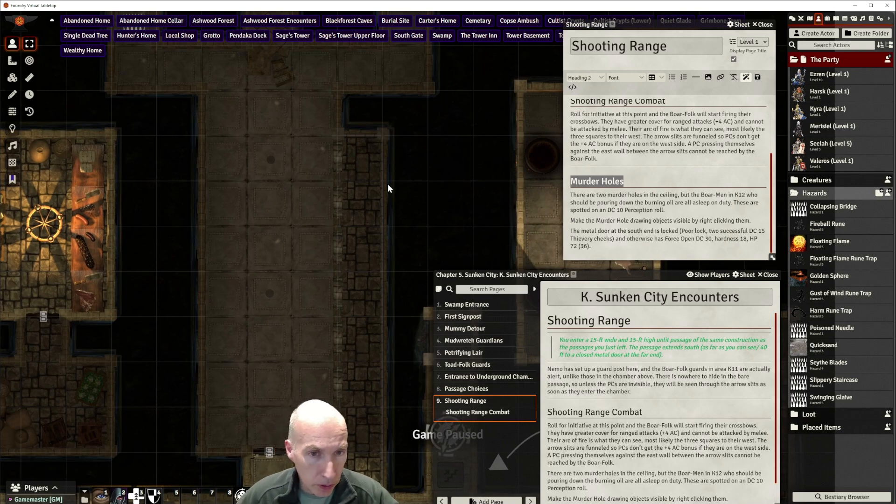
pyautogui.doubleClick(722, 195)
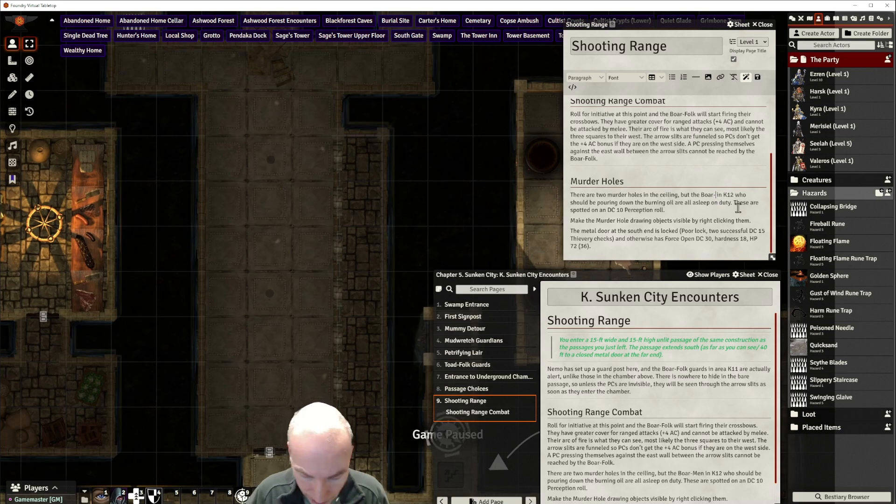
pyautogui.write('Folk')
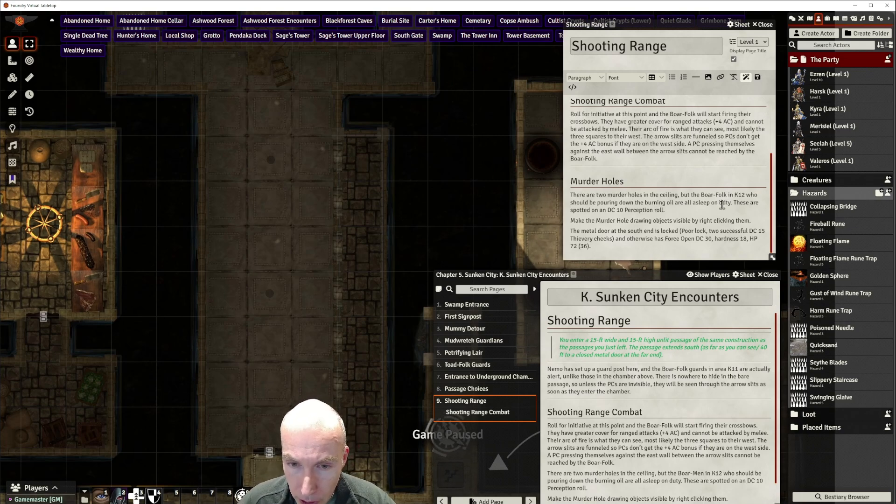
pyautogui.click(666, 211)
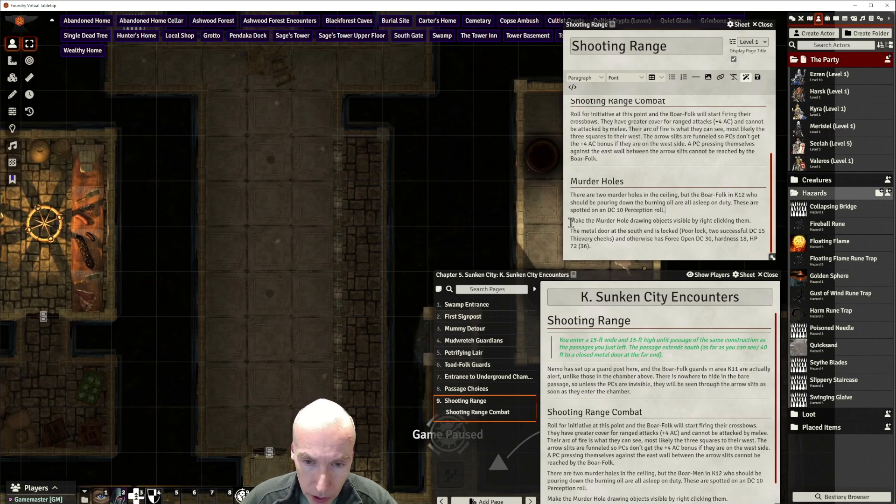
# Format the instruction about making the Murder Hole drawing objects visible as a Secret block
pyautogui.moveTo(571, 223); pyautogui.dragTo(753, 220)
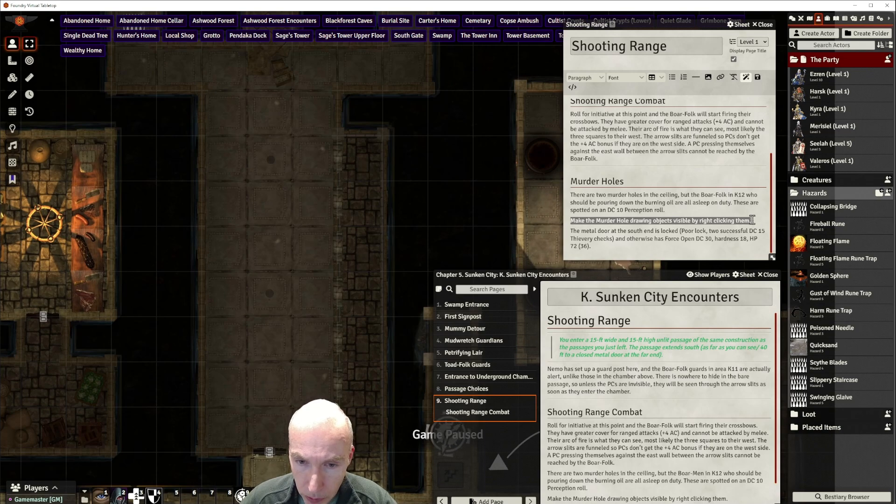
pyautogui.click(590, 79)
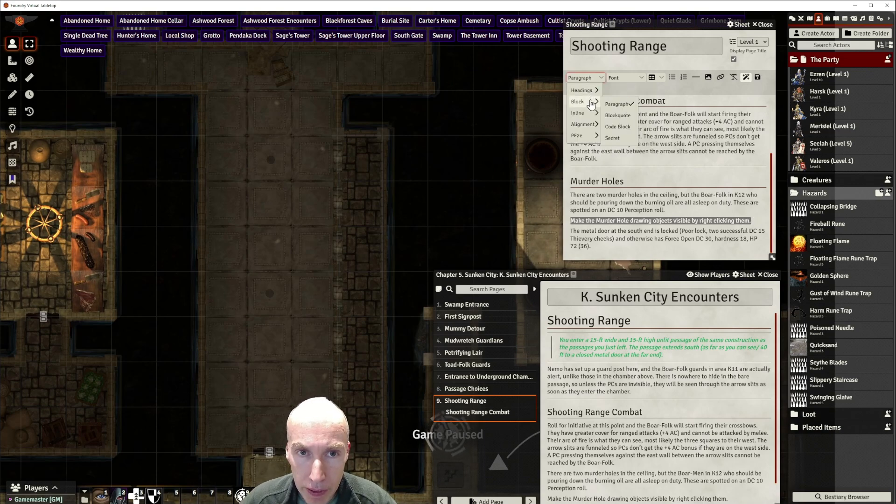
pyautogui.click(627, 146)
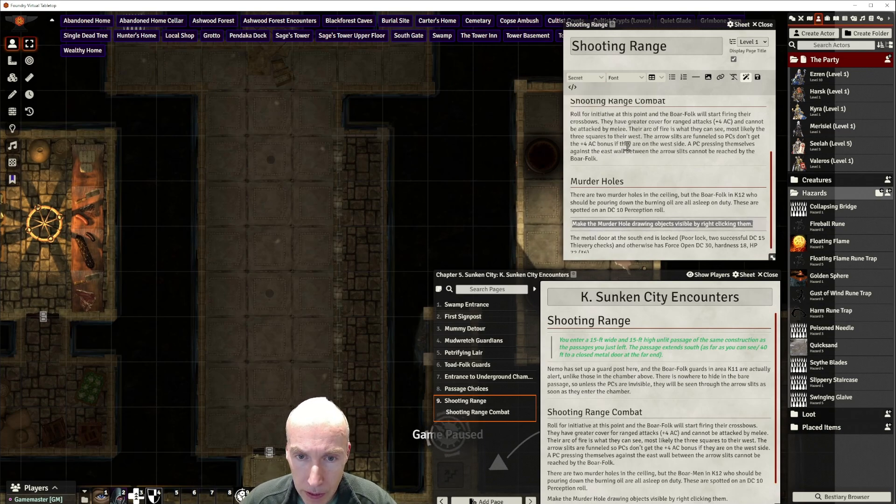
pyautogui.click(654, 202)
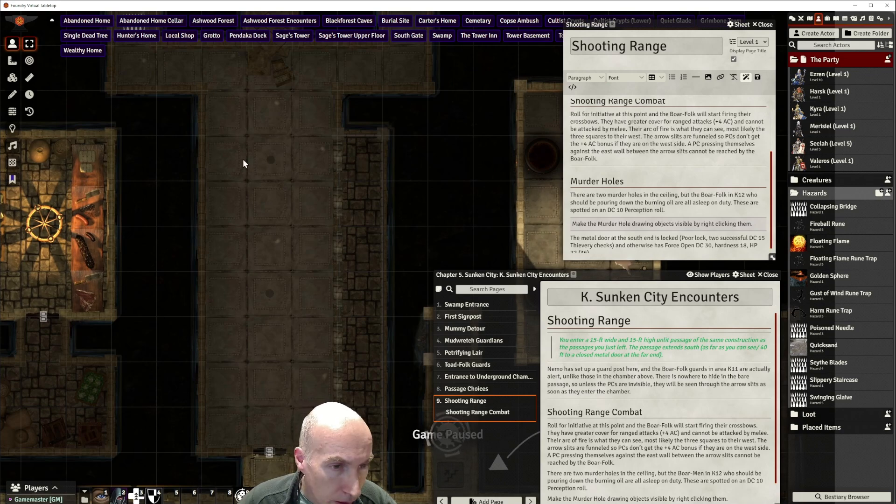
# Toggle the visibility of the northern Murder Hole drawing in the passage on and off again
pyautogui.click(12, 96)
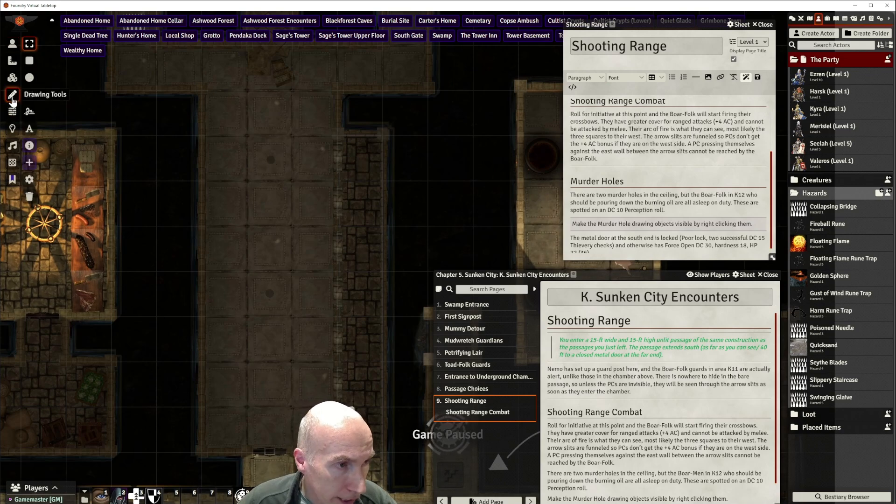
pyautogui.rightClick(270, 164)
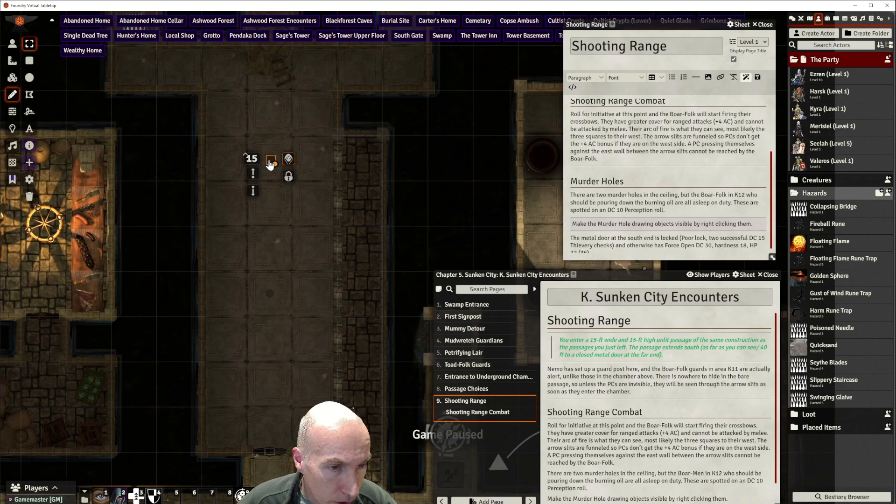
pyautogui.click(289, 161)
pyautogui.click(304, 231)
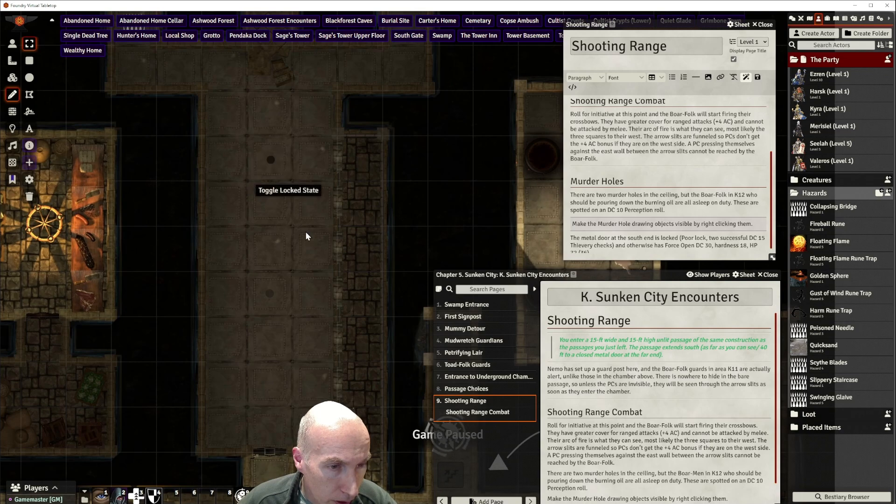
pyautogui.rightClick(272, 162)
pyautogui.click(289, 160)
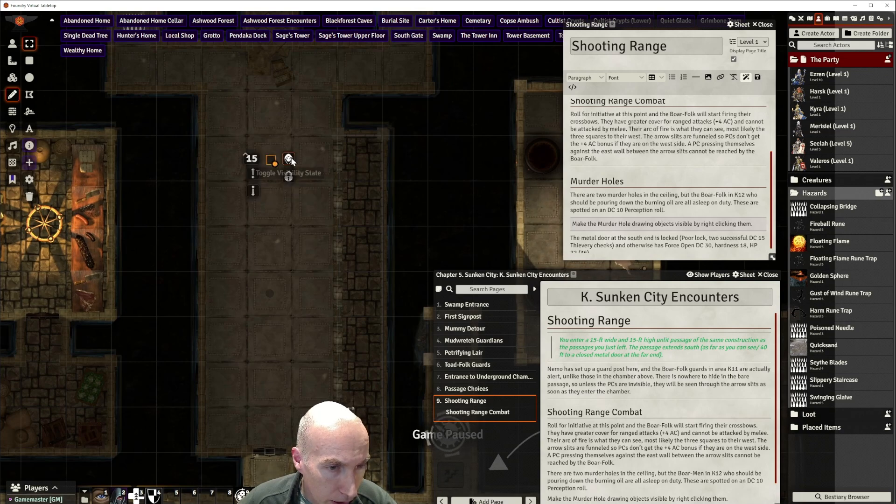
pyautogui.click(309, 234)
pyautogui.moveTo(362, 198); pyautogui.dragTo(211, 165)
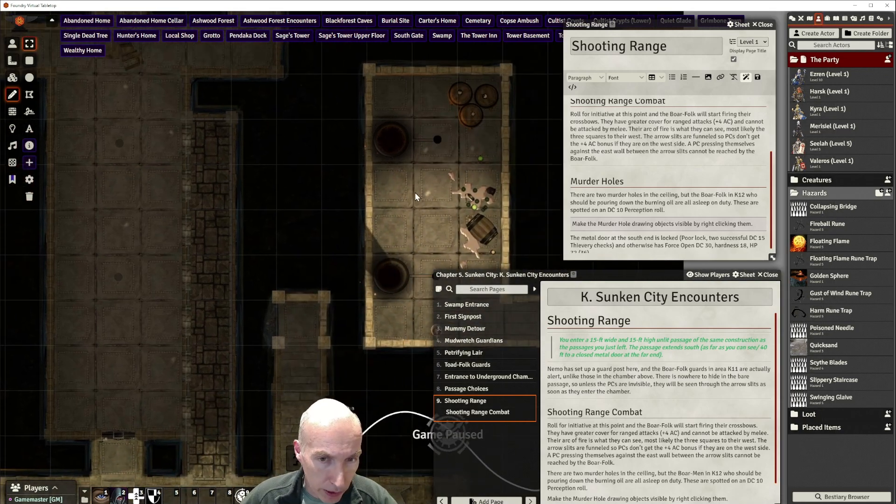
pyautogui.moveTo(443, 257); pyautogui.dragTo(383, 217)
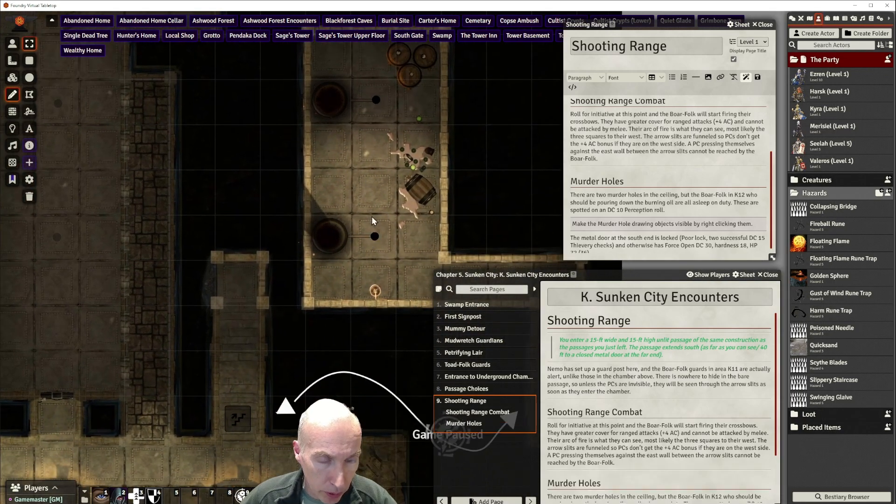
pyautogui.scroll(-2, 372, 220)
pyautogui.scroll(-1, 371, 219)
pyautogui.moveTo(371, 218); pyautogui.dragTo(262, 144)
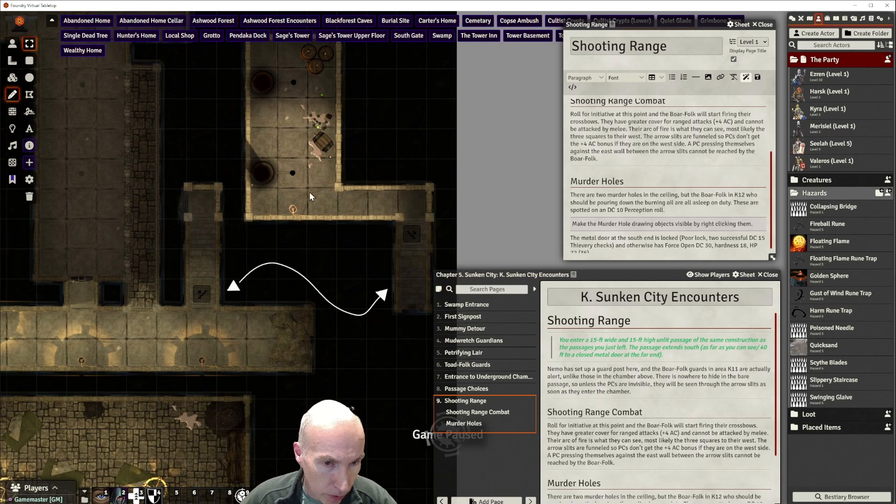
pyautogui.moveTo(309, 192); pyautogui.dragTo(368, 247)
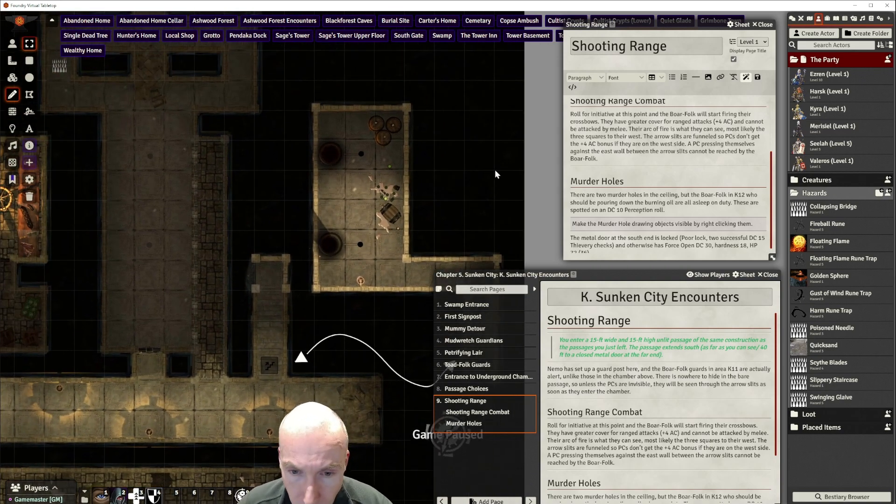
# Add an "Exit" title in Heading 2 above the paragraph about the locked metal door
pyautogui.scroll(-1, 613, 155)
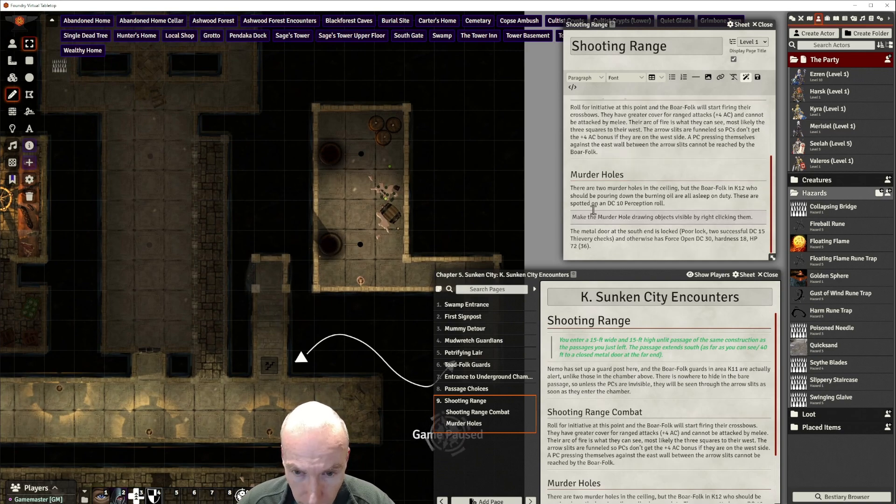
pyautogui.click(571, 230)
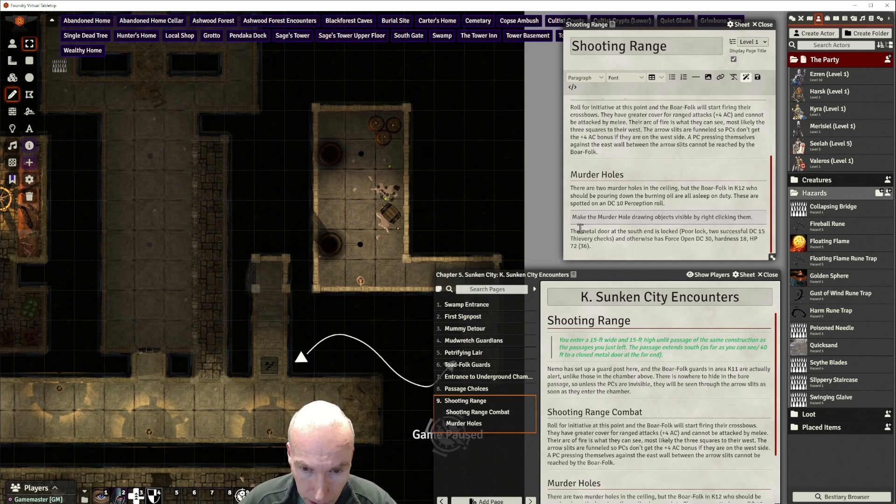
pyautogui.press('Return')
pyautogui.write('E')
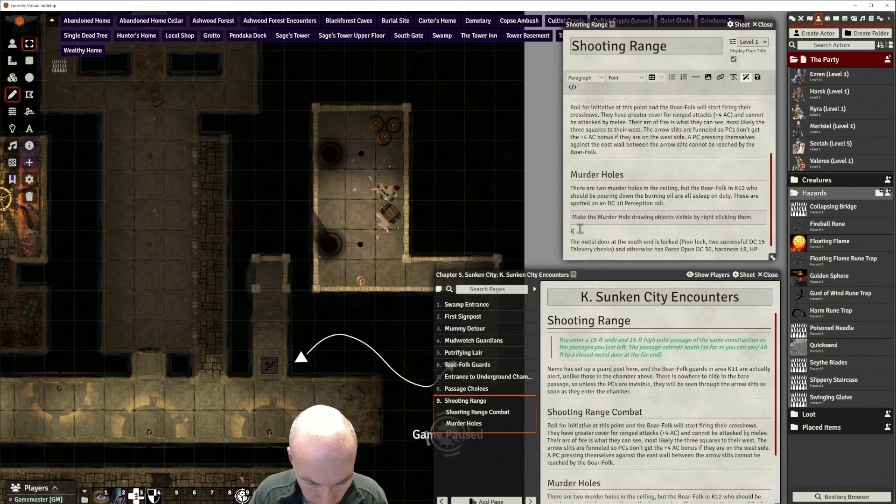
pyautogui.write('xit')
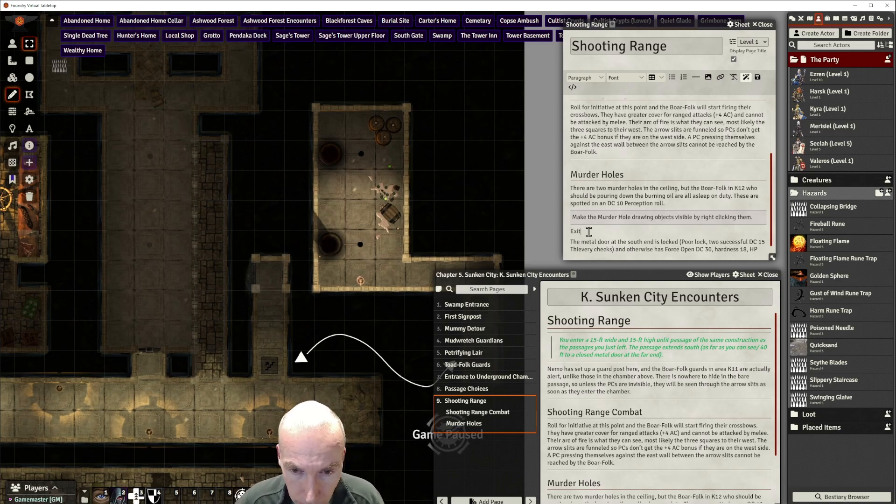
pyautogui.moveTo(581, 231); pyautogui.dragTo(567, 236)
pyautogui.click(583, 78)
pyautogui.moveTo(584, 90)
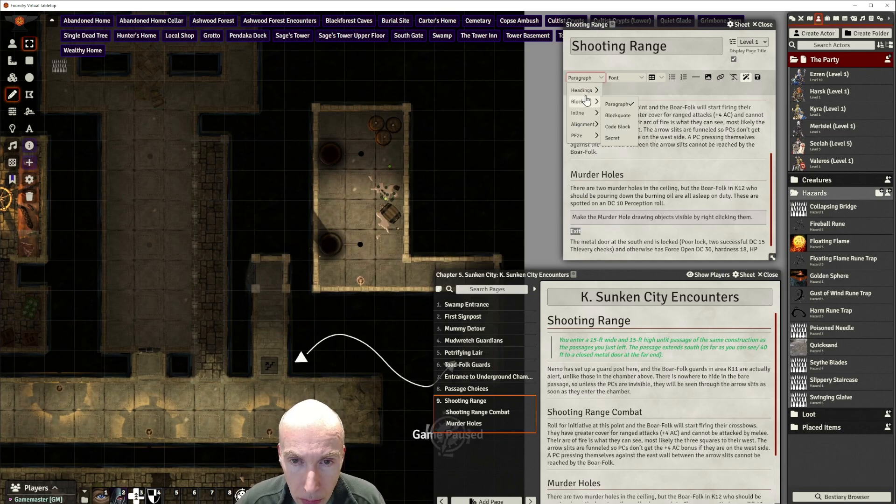
pyautogui.click(623, 108)
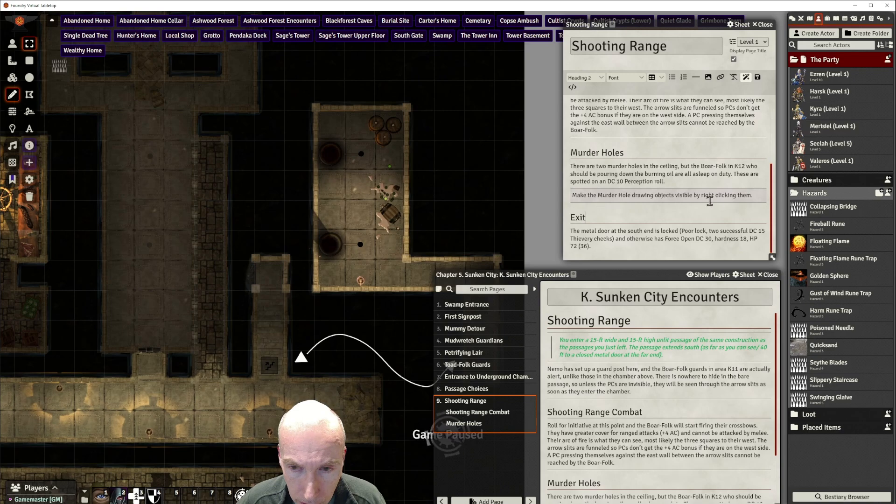
# Insert a horizontal rule between the Secret note and the Exit heading, lifting it out of the Secret block
pyautogui.click(755, 194)
pyautogui.press('Return')
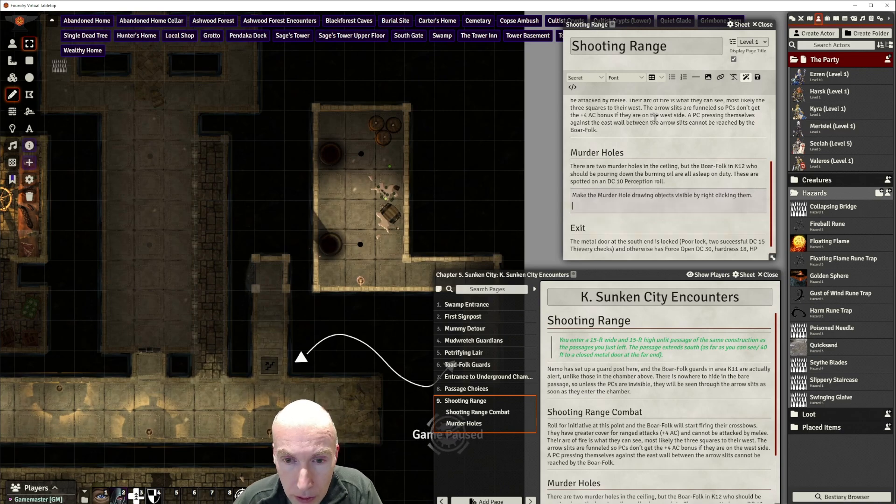
pyautogui.click(696, 77)
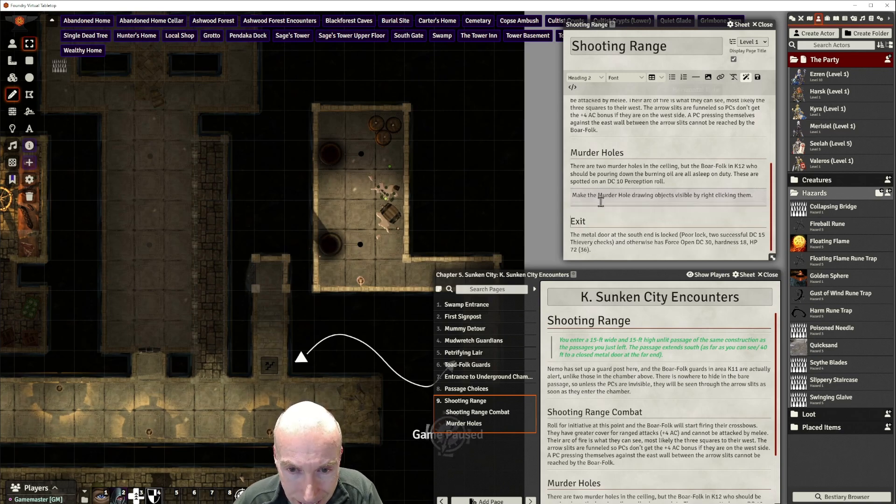
pyautogui.click(587, 79)
pyautogui.moveTo(583, 101)
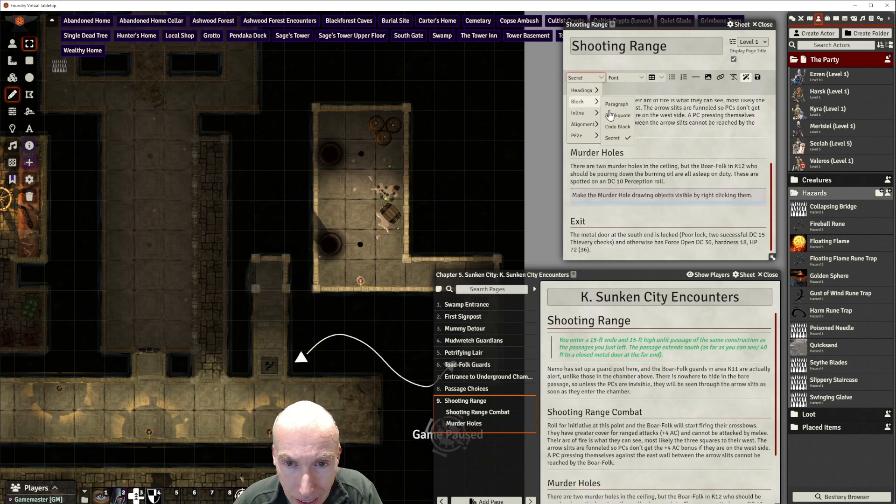
pyautogui.click(624, 138)
pyautogui.click(630, 213)
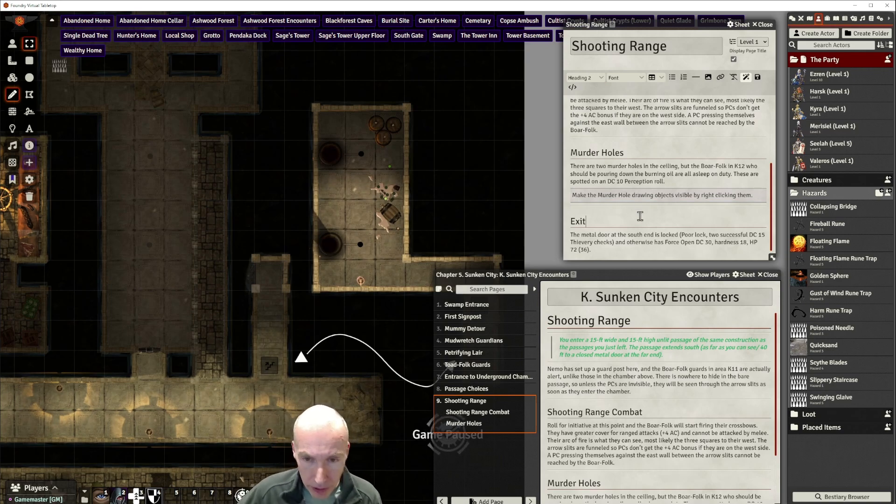
# Put a colon after "Poor lock" and insert an inline thievery check with dc:15 and name "Pick Lock" before "DC 15 Thievery"
pyautogui.scroll(-1, 653, 210)
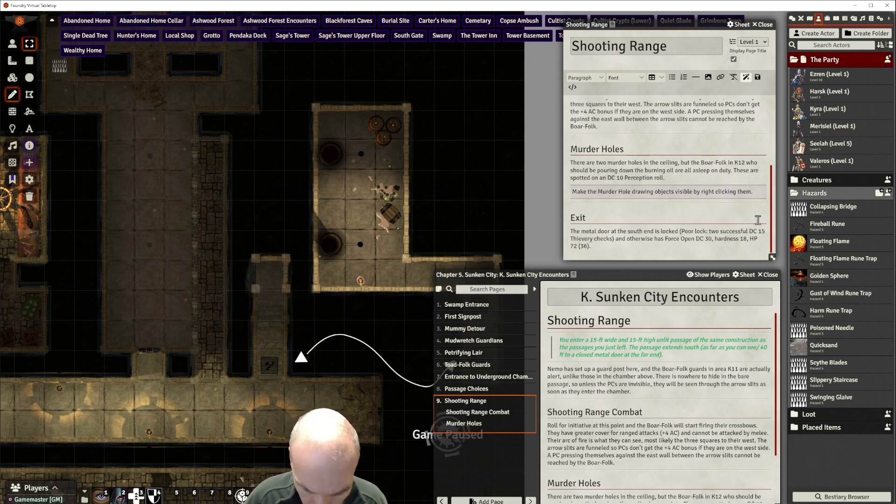
pyautogui.write('@C')
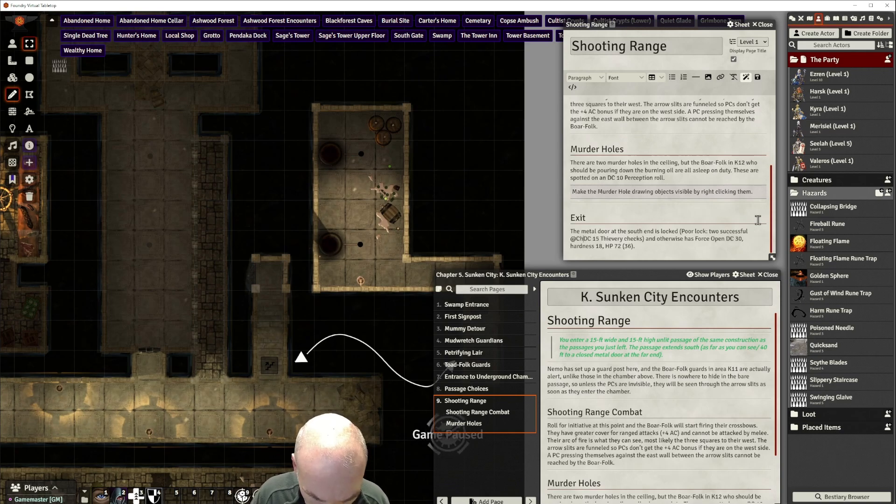
pyautogui.press('BackSpace')
pyautogui.write('check')
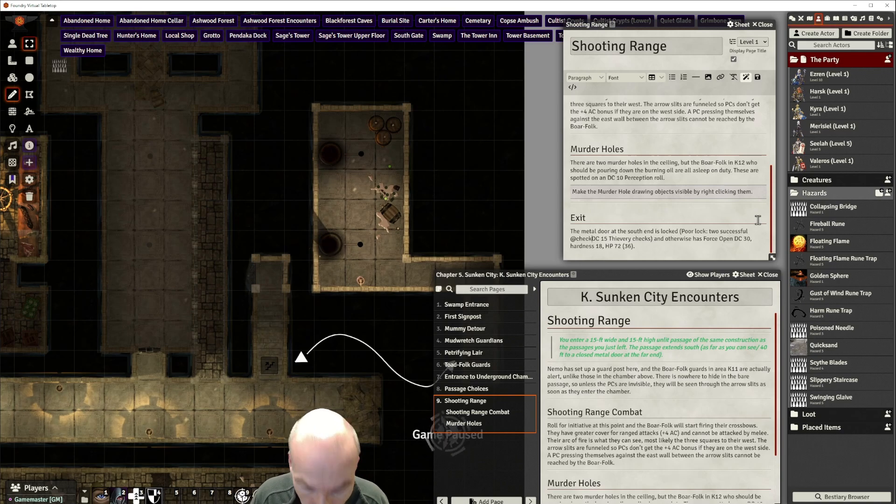
pyautogui.write('[')
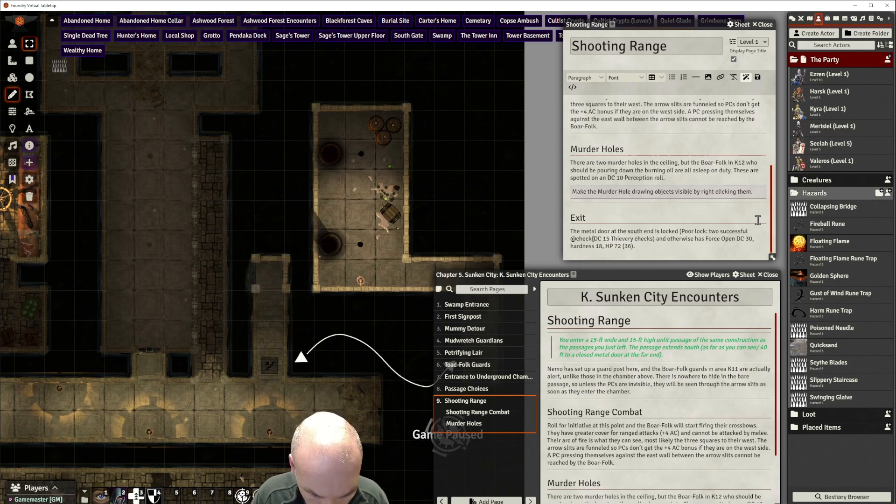
pyautogui.write('thievery')
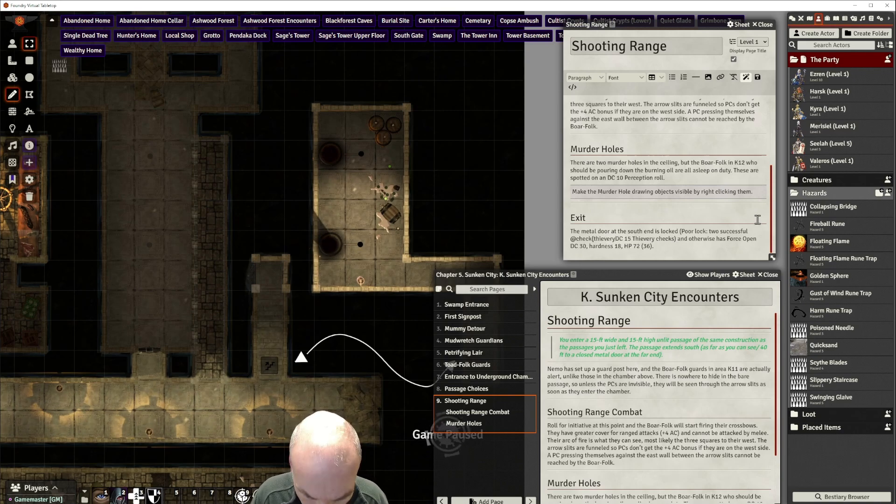
pyautogui.write('|dc:')
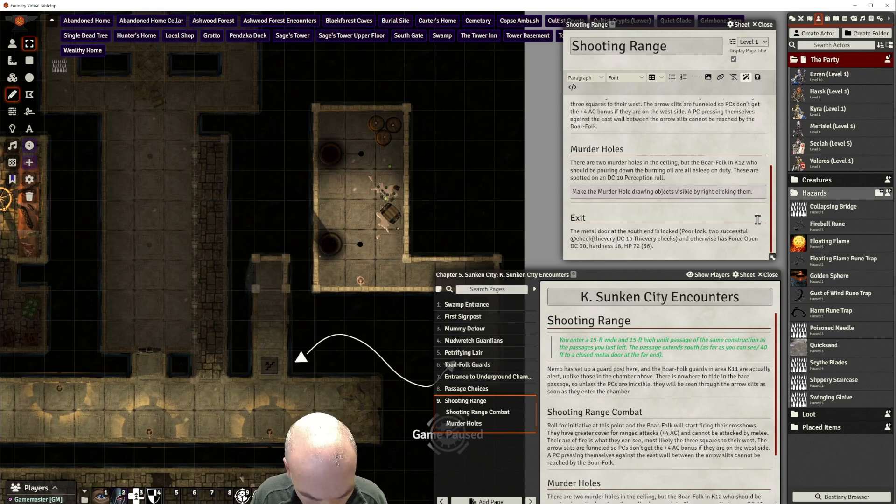
pyautogui.write('15')
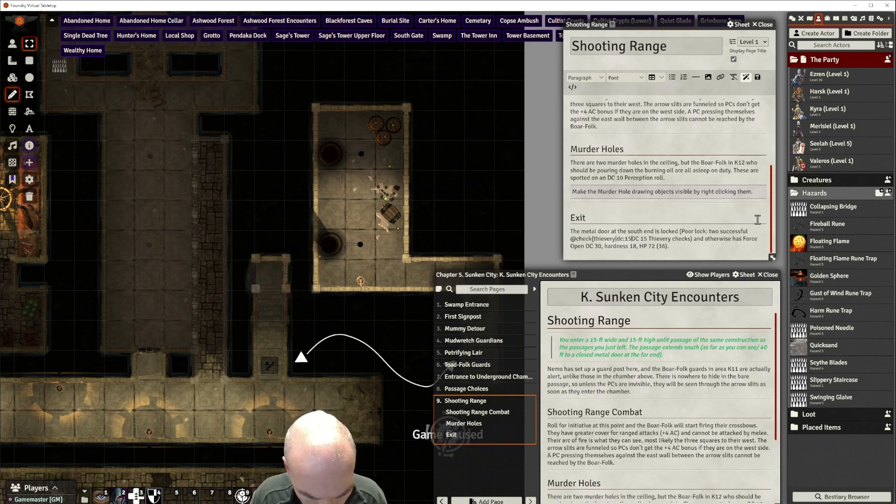
pyautogui.write('|name')
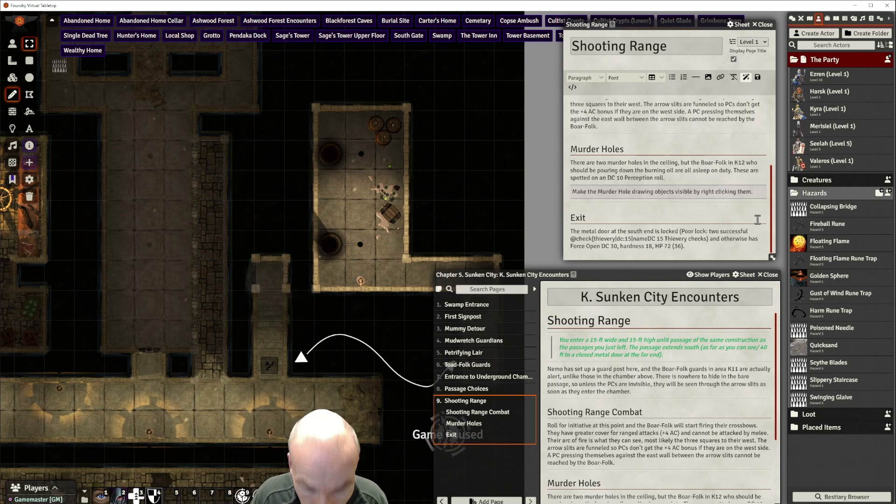
pyautogui.write(': ')
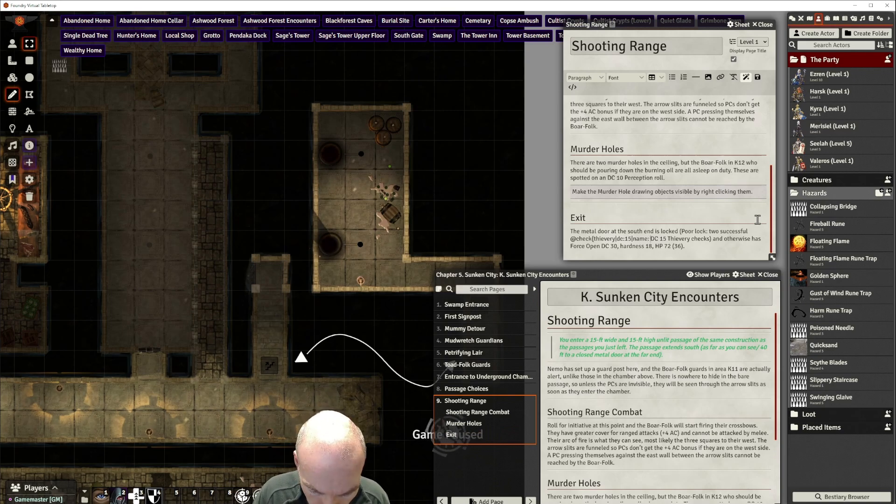
pyautogui.write('Pick Lock')
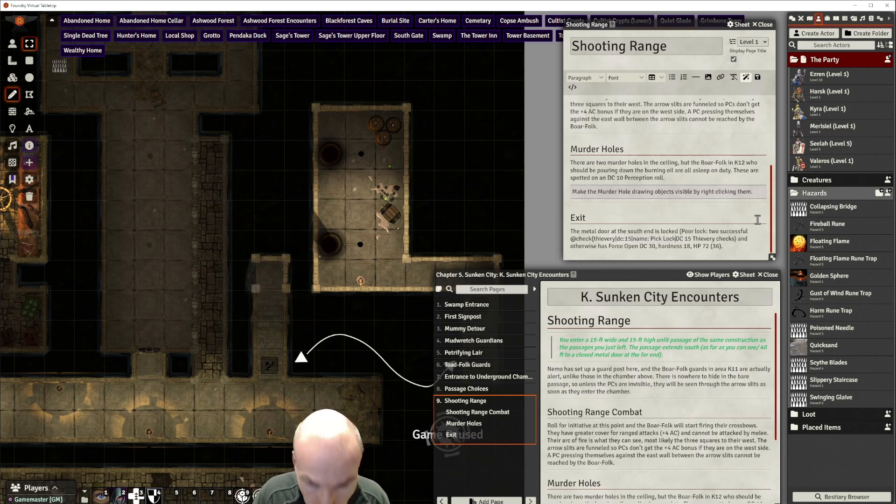
# Close the inline check with a bracket, delete the plain "DC 15 Thievery" text following it, and save the page
pyautogui.press('Delete')
pyautogui.press('Delete')
pyautogui.press('Delete')
pyautogui.press('Delete')
pyautogui.press('Delete')
pyautogui.press('Delete')
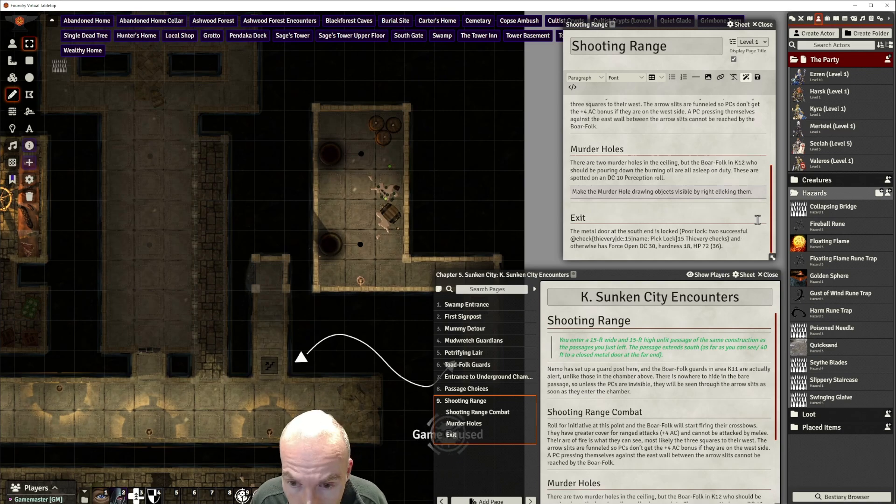
pyautogui.press('Delete')
pyautogui.press('Delete')
pyautogui.press('Delete')
pyautogui.press('Delete')
pyautogui.press('Delete')
pyautogui.press('Delete')
pyautogui.press('Delete')
pyautogui.press('Delete')
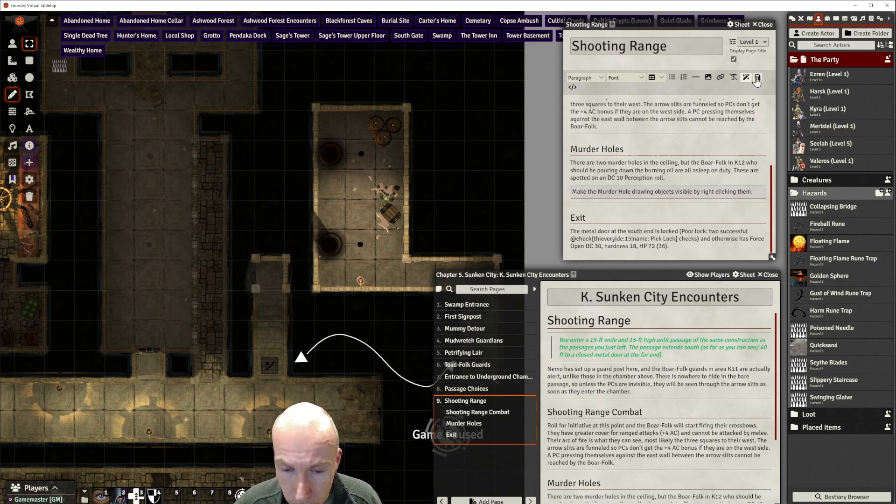
pyautogui.scroll(-2, 627, 310)
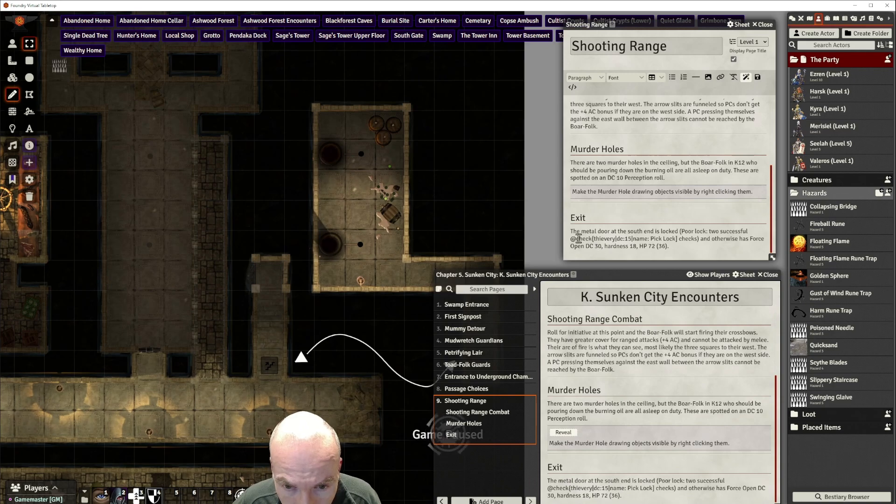
pyautogui.press('BackSpace')
pyautogui.write('C')
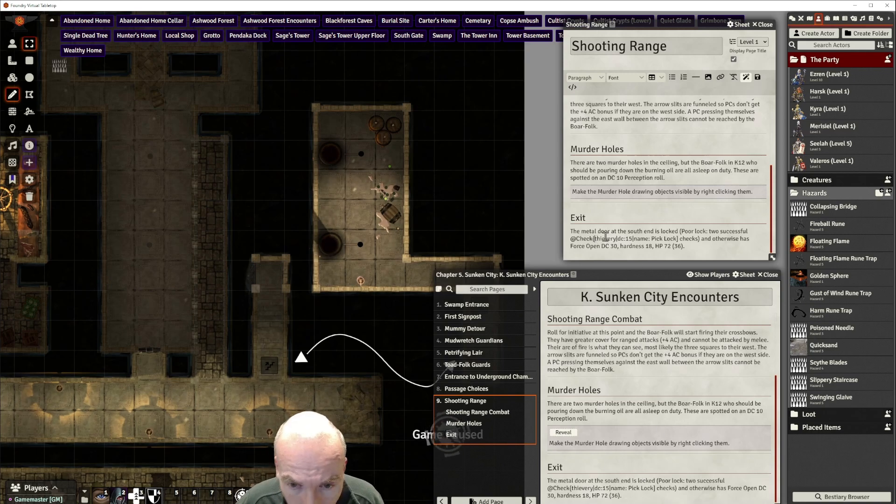
pyautogui.press('BackSpace')
pyautogui.write('[')
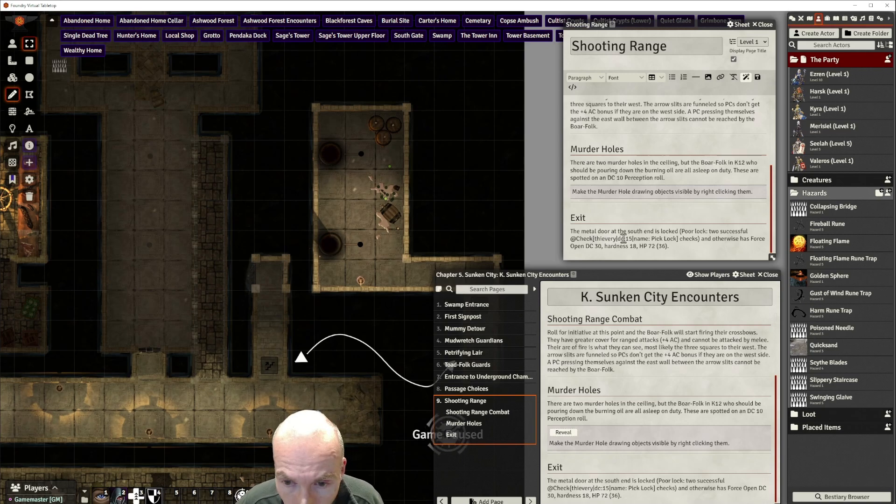
pyautogui.click(758, 78)
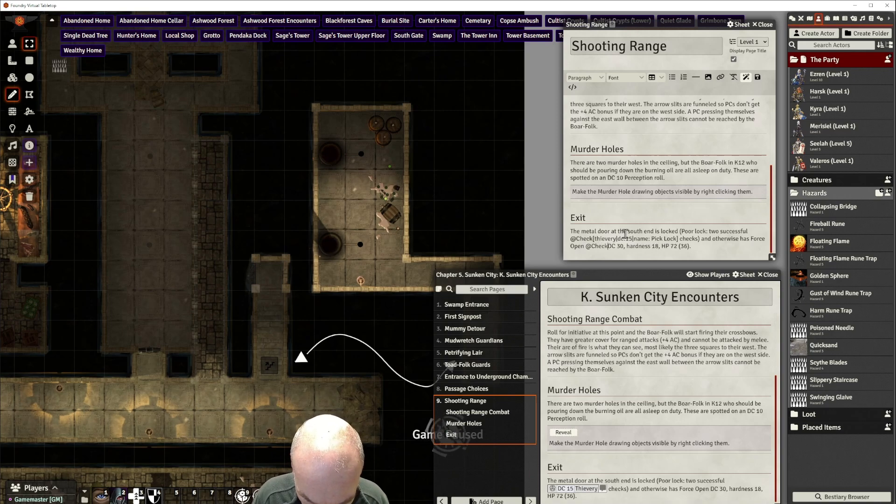
# Complete the inline check after "Force Open" as an athletics check with dc:30 and name "Force Open"
pyautogui.write('athletics|dc')
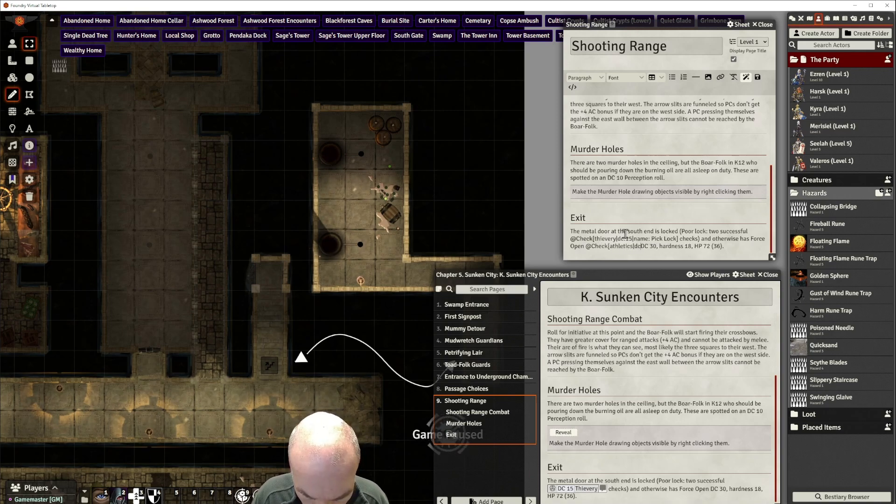
pyautogui.write(':30|')
pyautogui.write('name')
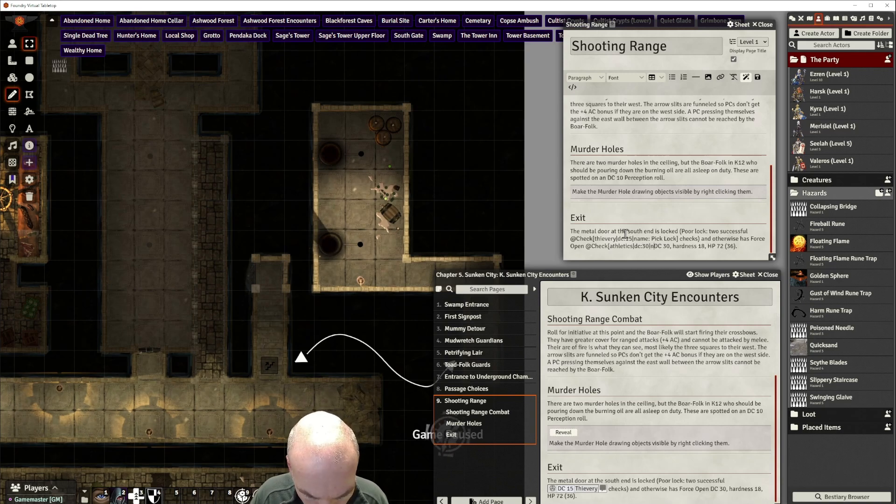
pyautogui.write(':')
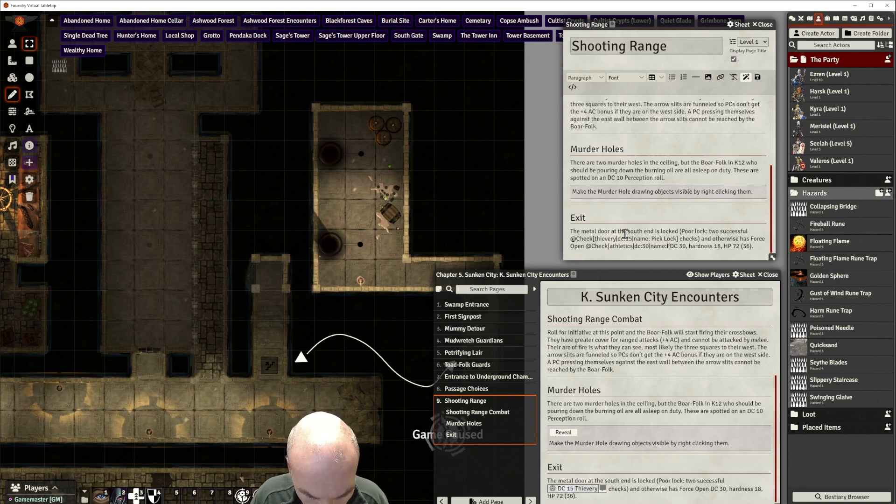
pyautogui.write('Force Opn')
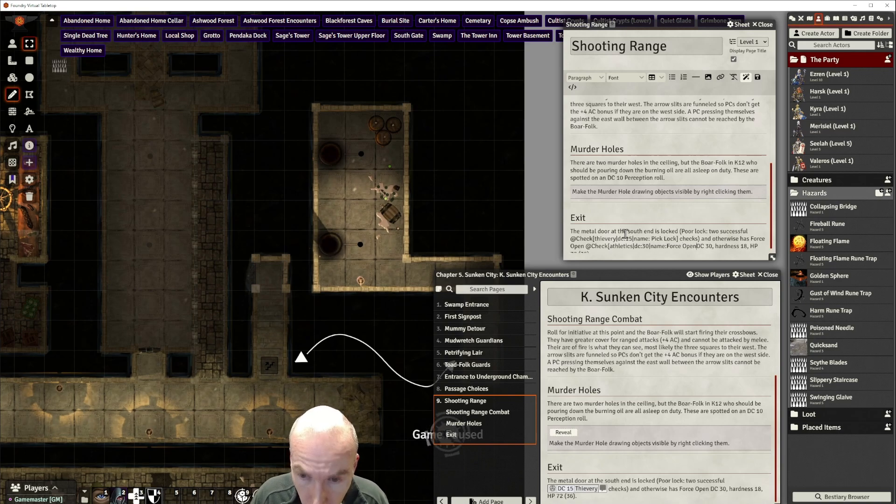
pyautogui.write('n]')
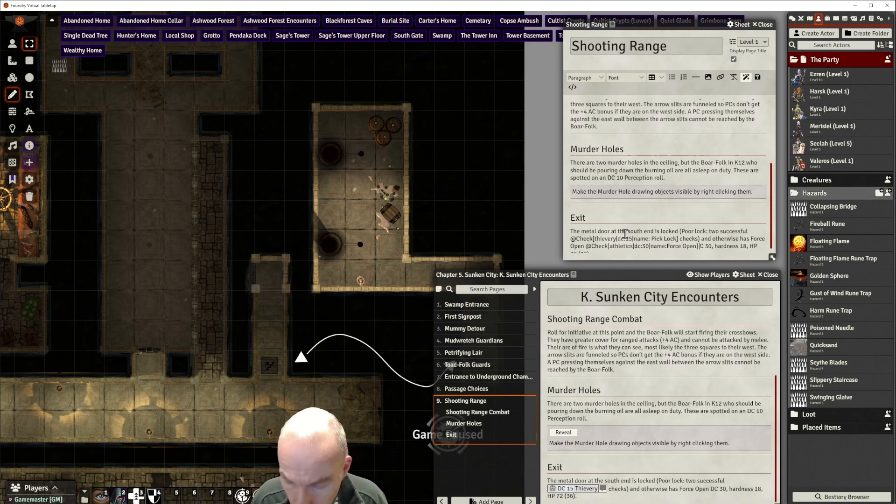
# Delete the plain "DC 30" text following the inline athletics check and save the page
pyautogui.press('Delete')
pyautogui.press('Delete')
pyautogui.press('Delete')
pyautogui.press('Delete')
pyautogui.press('Delete')
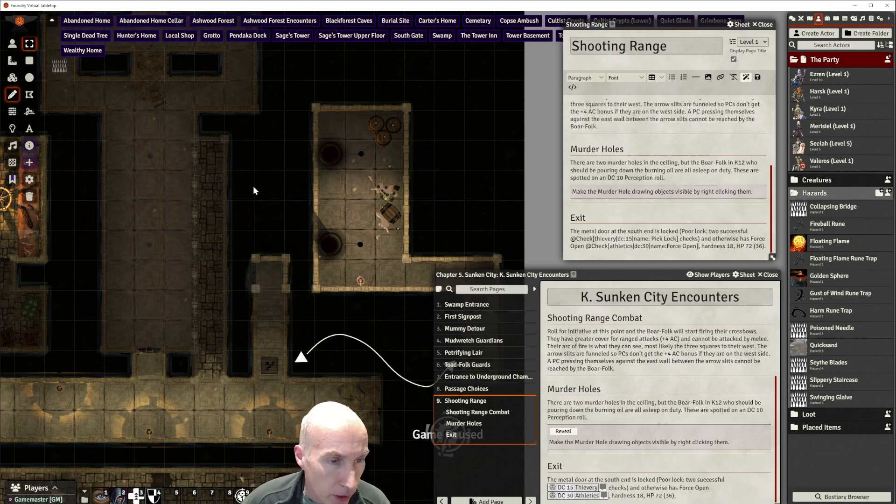
# Insert a horizontal rule and a blank line between the guard post paragraph and the Shooting Range Combat heading
pyautogui.scroll(2, 612, 182)
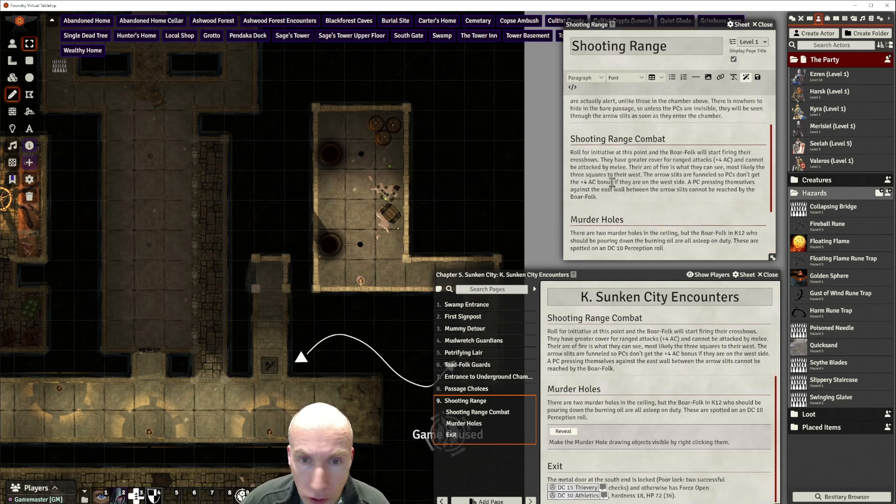
pyautogui.scroll(-2, 612, 182)
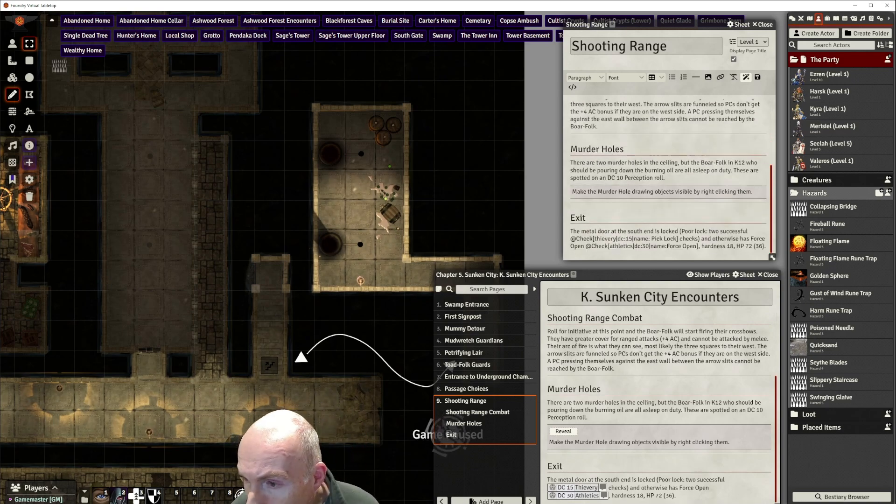
pyautogui.scroll(3, 677, 136)
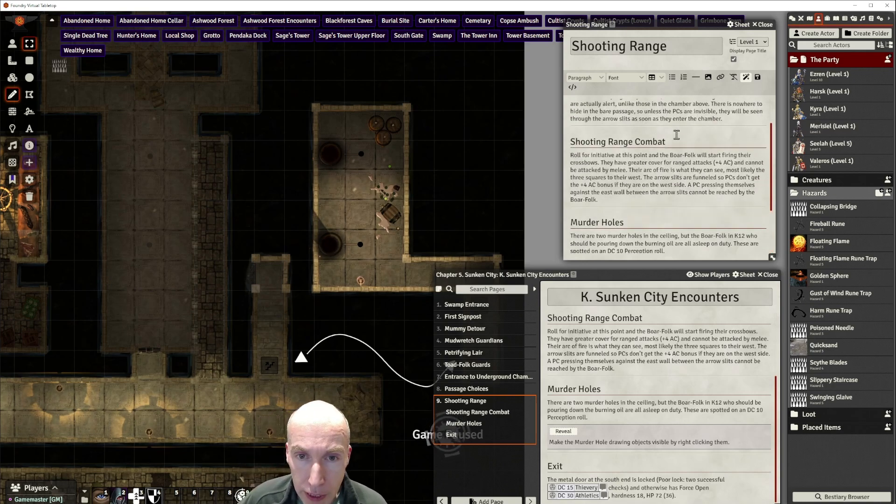
pyautogui.scroll(-2, 677, 136)
pyautogui.scroll(2, 691, 138)
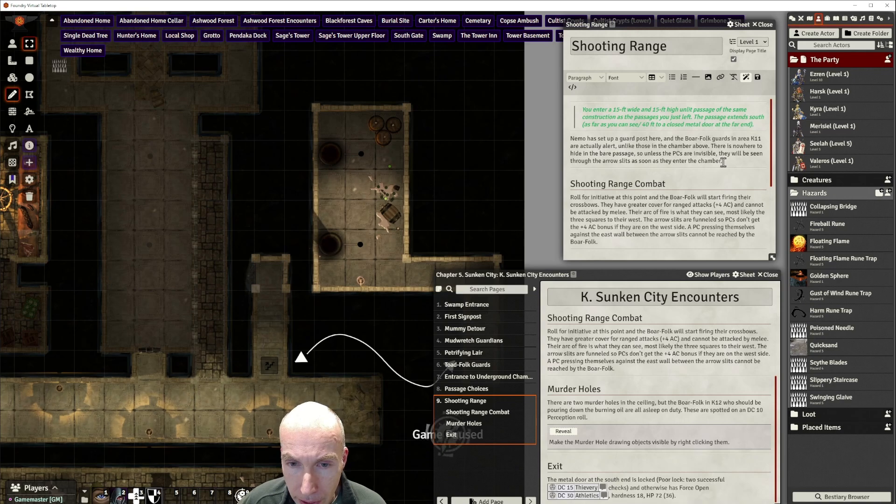
pyautogui.click(696, 77)
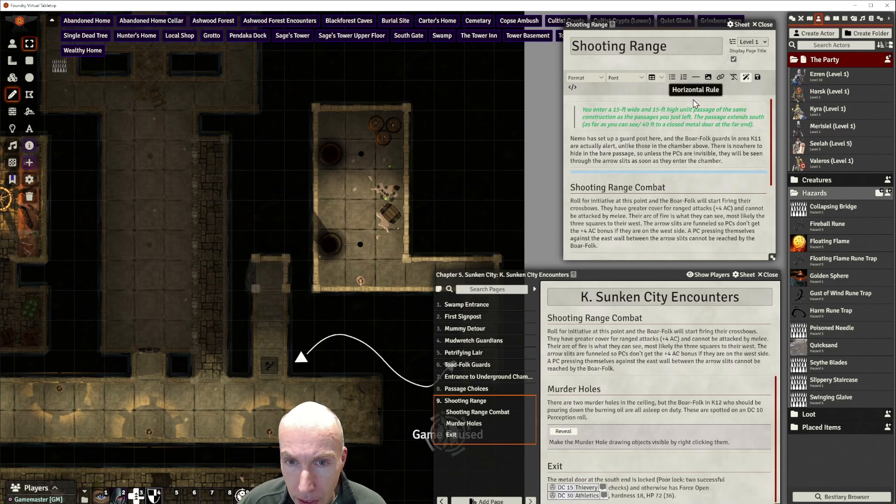
pyautogui.click(597, 169)
pyautogui.press('Return')
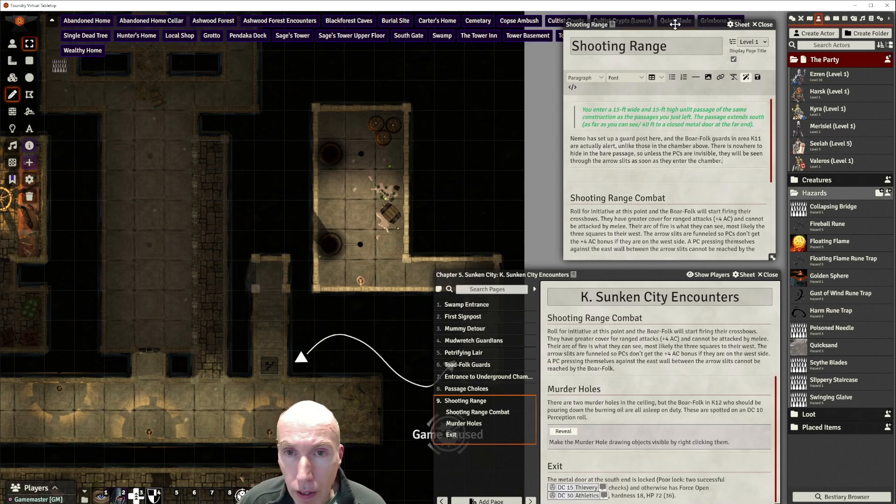
# Search the compendiums for "orc" and view the Orc Scrapper sheet from Troubles in Otari
pyautogui.moveTo(676, 25); pyautogui.dragTo(664, 24)
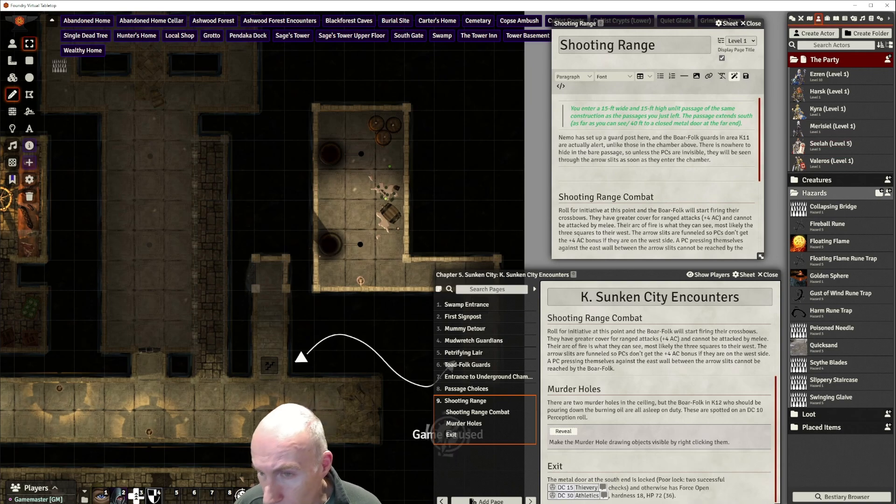
pyautogui.click(872, 19)
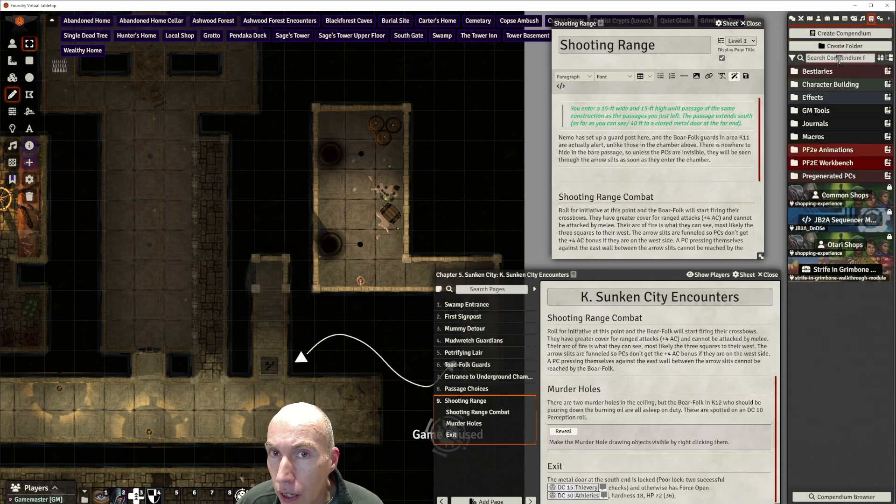
pyautogui.write('orc')
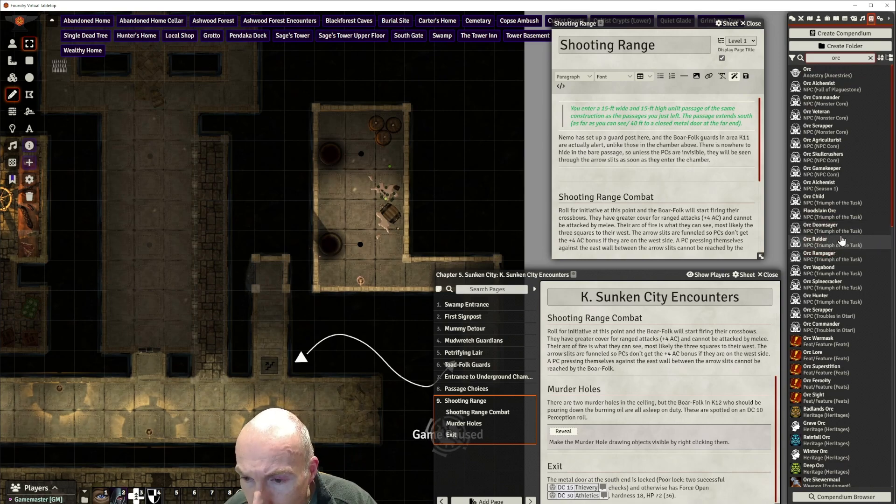
pyautogui.scroll(-2, 843, 241)
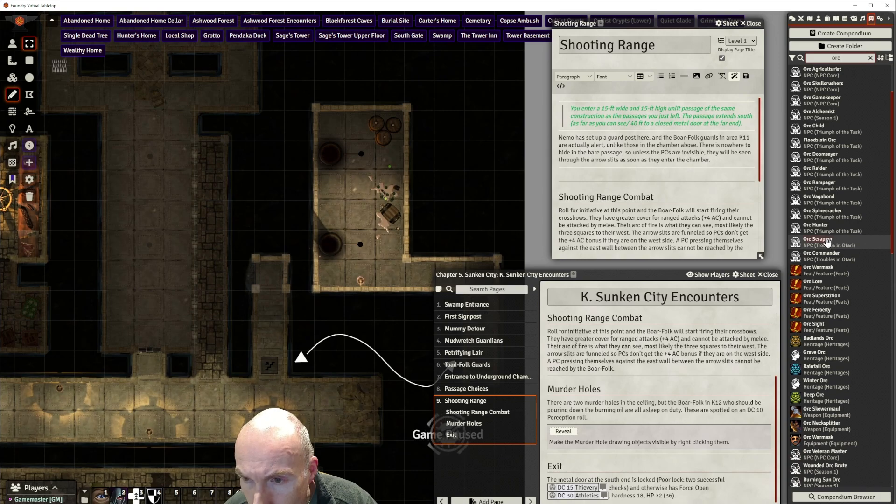
pyautogui.click(827, 242)
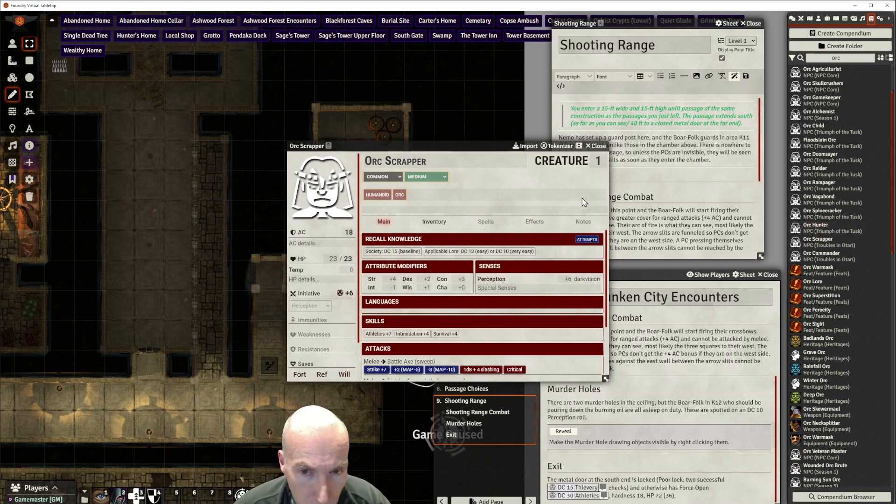
pyautogui.moveTo(480, 144); pyautogui.dragTo(494, 145)
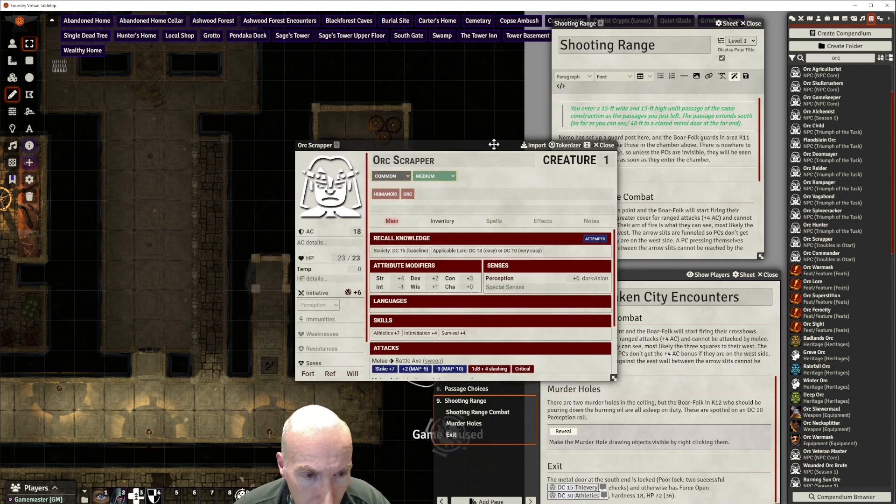
pyautogui.click(609, 146)
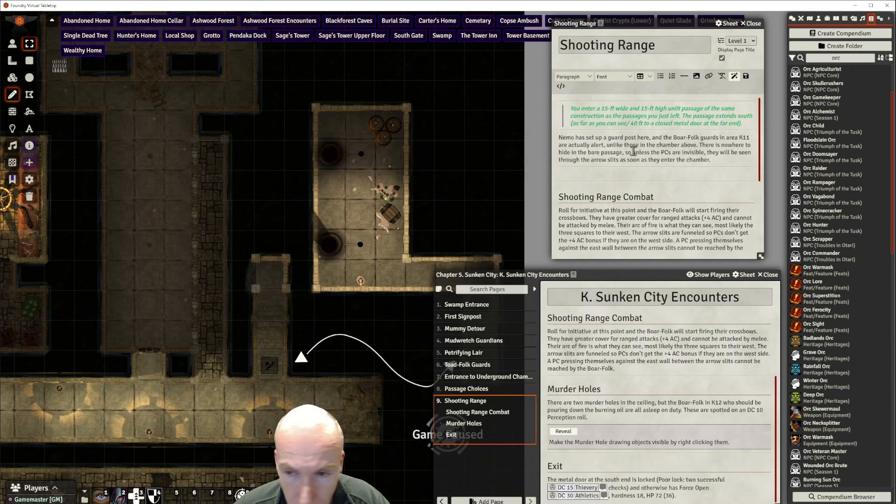
# View the Orc Scrapper sheet from Monster Core for comparison and close it
pyautogui.click(822, 229)
pyautogui.press('Escape')
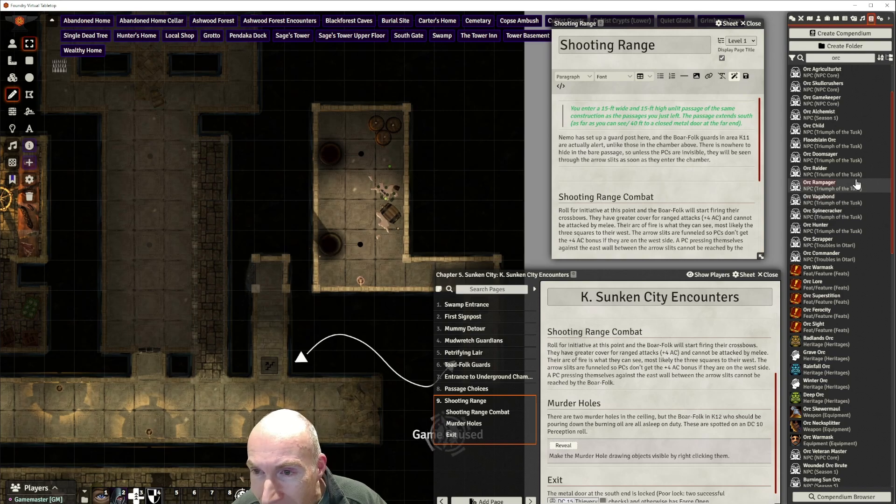
pyautogui.scroll(3, 854, 187)
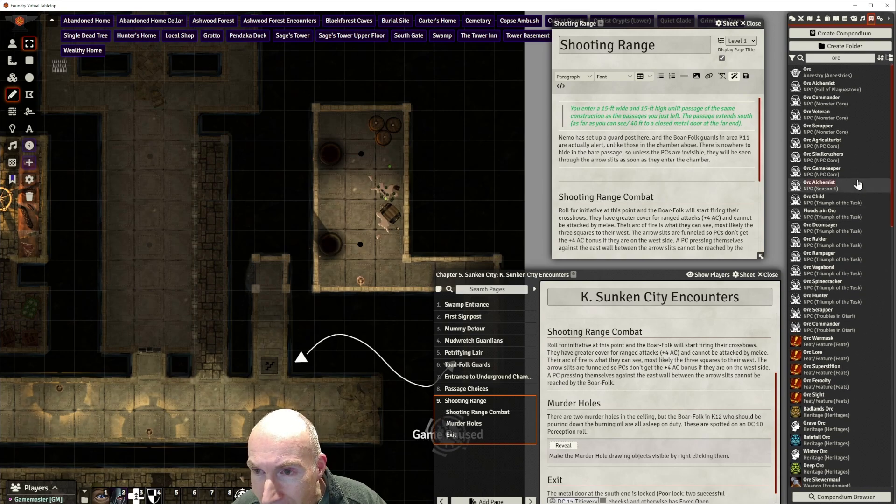
pyautogui.click(823, 127)
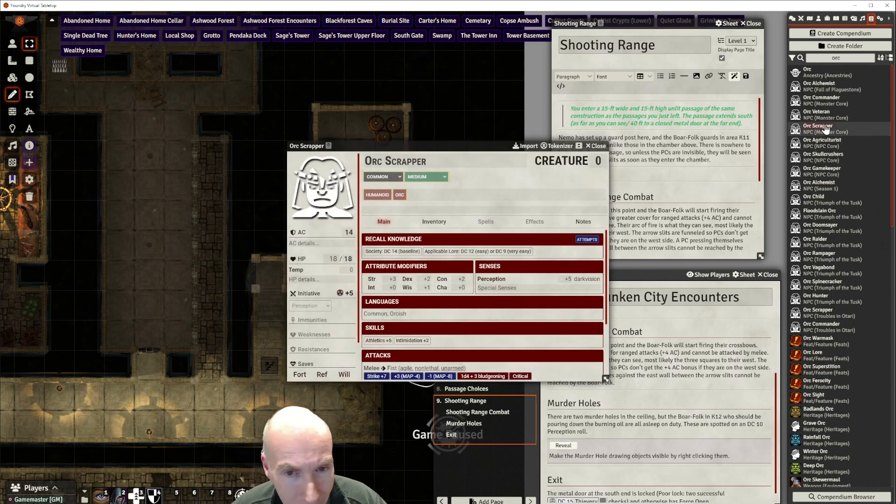
pyautogui.moveTo(475, 145); pyautogui.dragTo(479, 97)
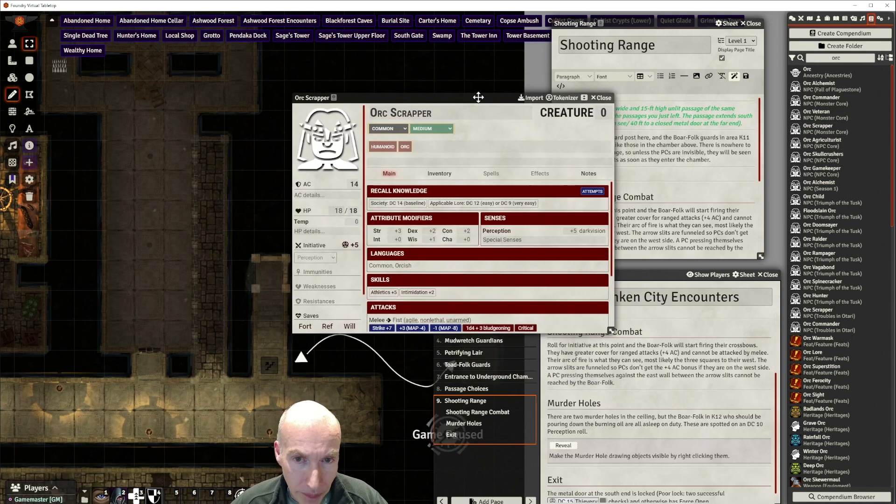
pyautogui.click(601, 98)
# Import the Orc Veteran from Monster Core and move the new actor into the Creatures folder
pyautogui.click(829, 116)
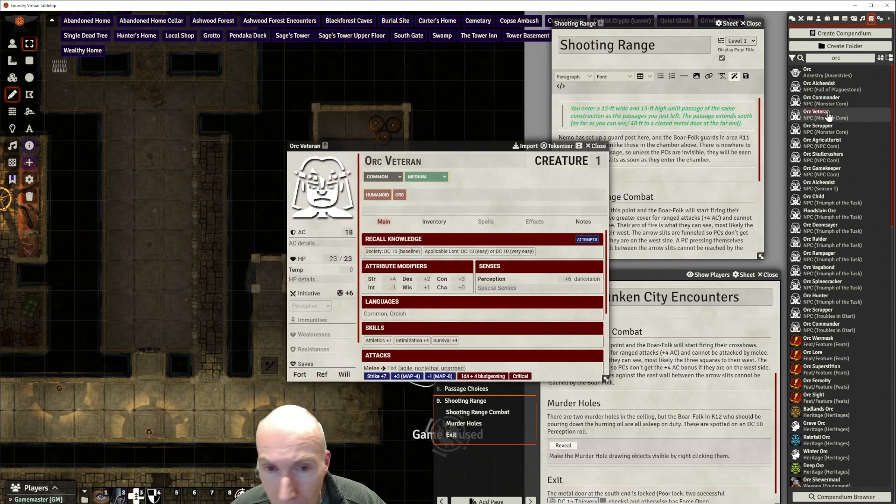
pyautogui.moveTo(465, 149); pyautogui.dragTo(499, 134)
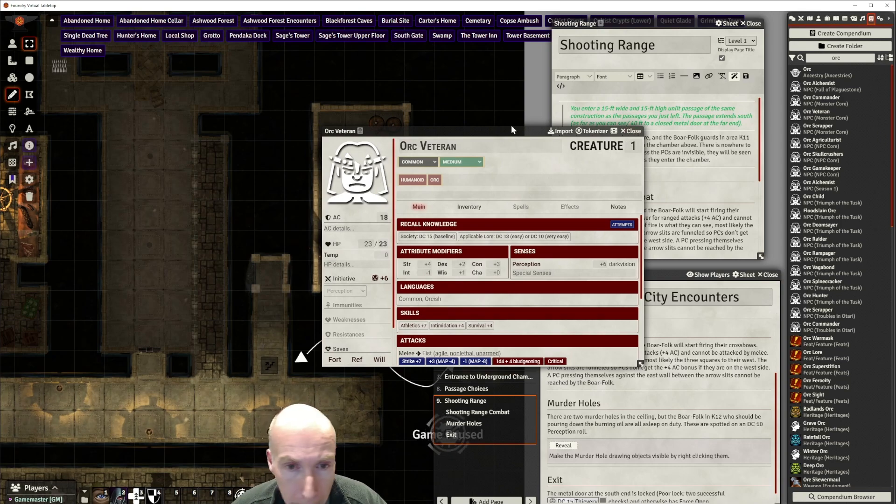
pyautogui.moveTo(512, 130); pyautogui.dragTo(529, 119)
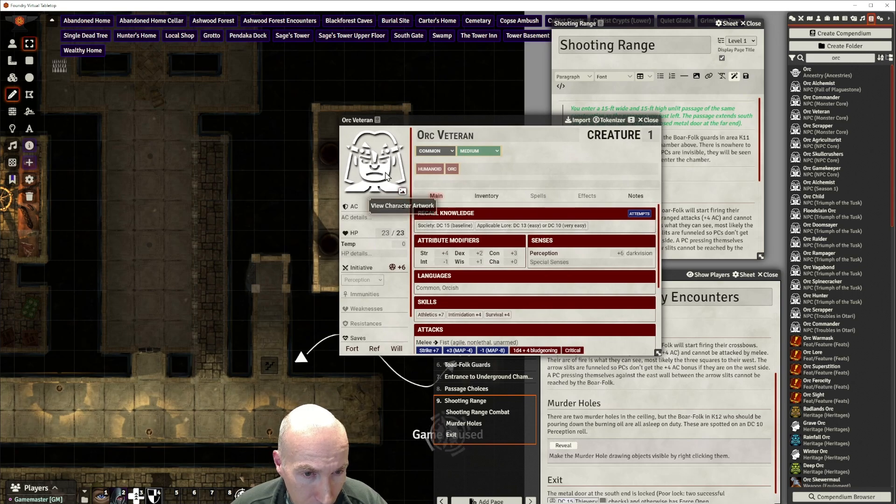
pyautogui.click(583, 120)
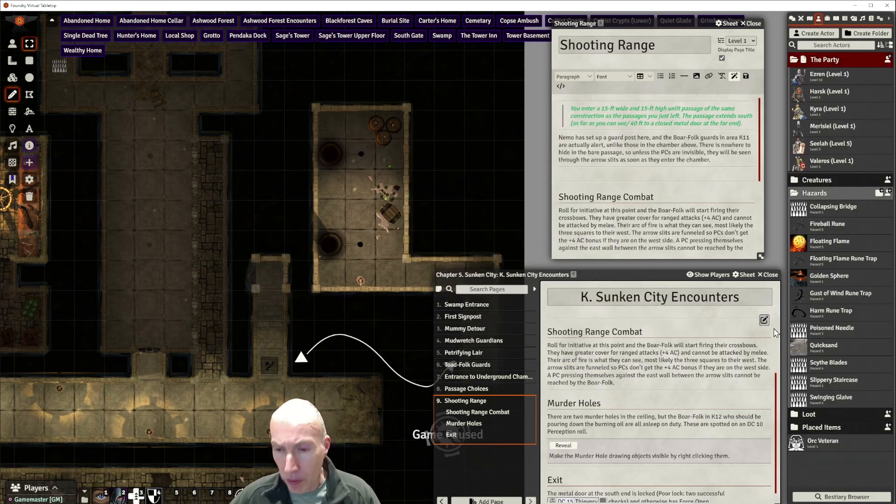
pyautogui.moveTo(829, 442); pyautogui.dragTo(825, 178)
# Open the imported Orc Veteran in the Creatures folder and rename it "Boar-Folk Warrior"
pyautogui.scroll(-8, 853, 341)
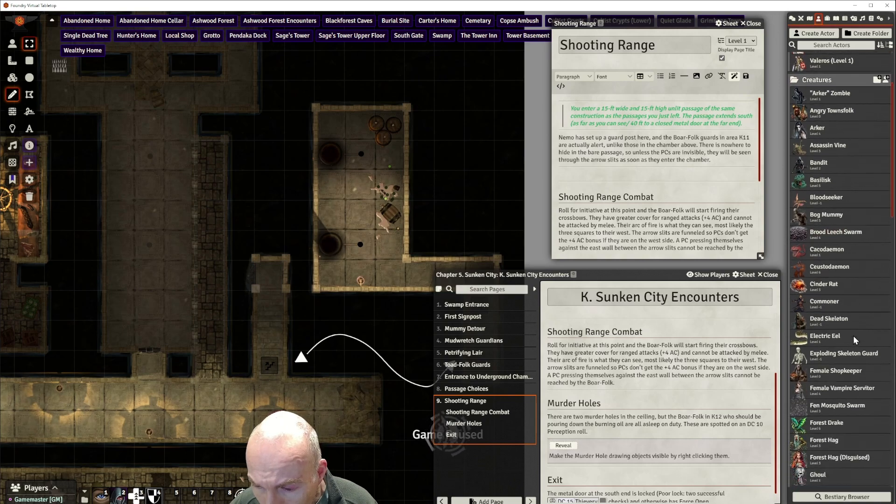
pyautogui.scroll(-4, 853, 343)
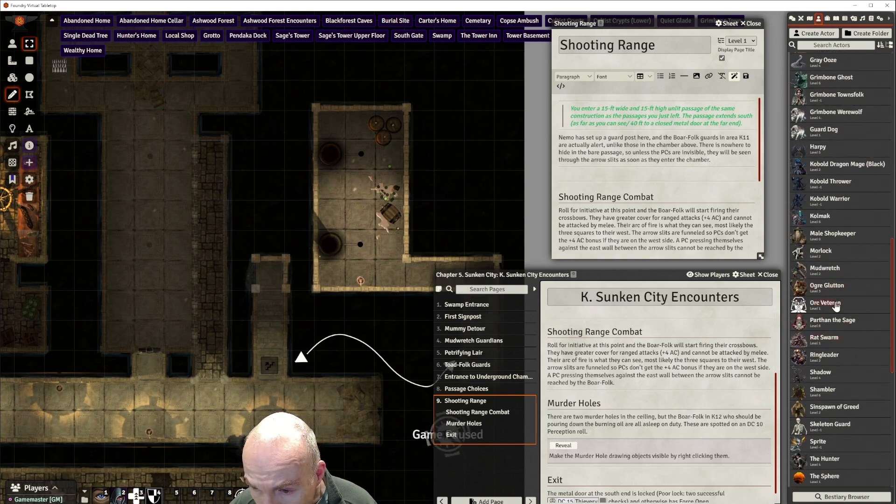
pyautogui.click(836, 301)
pyautogui.click(427, 159)
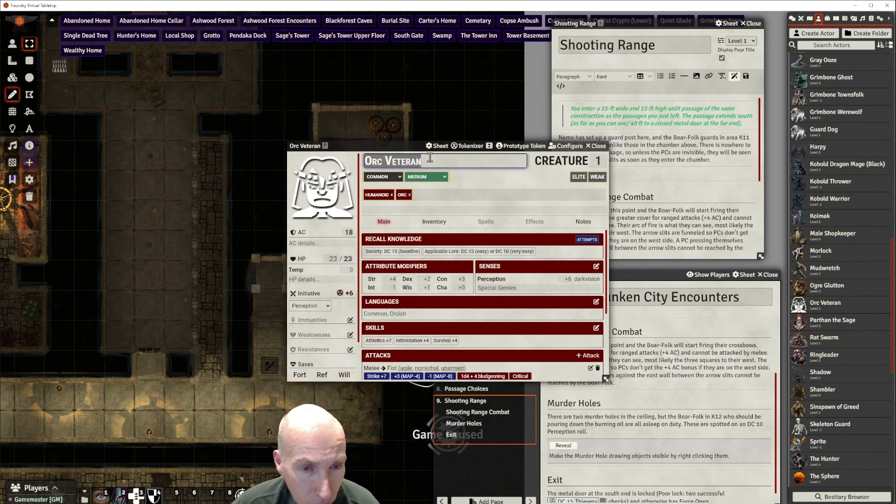
pyautogui.write('Boar-Folk Warrior')
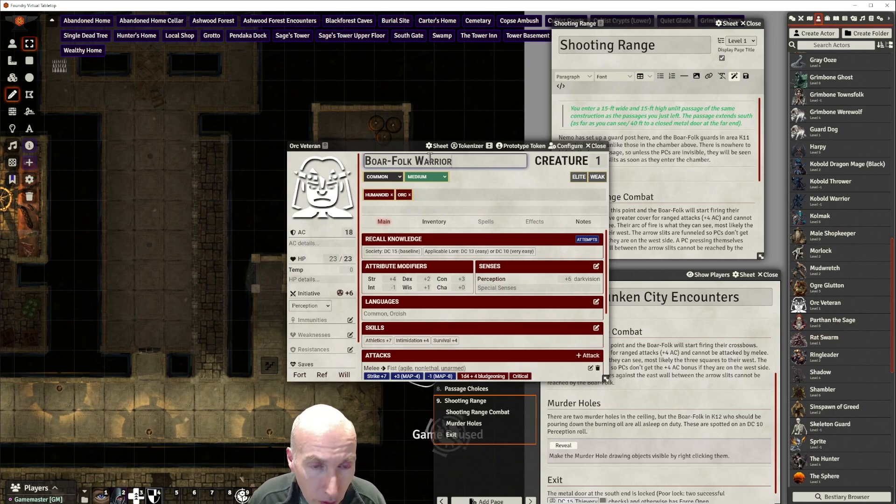
pyautogui.press('Return')
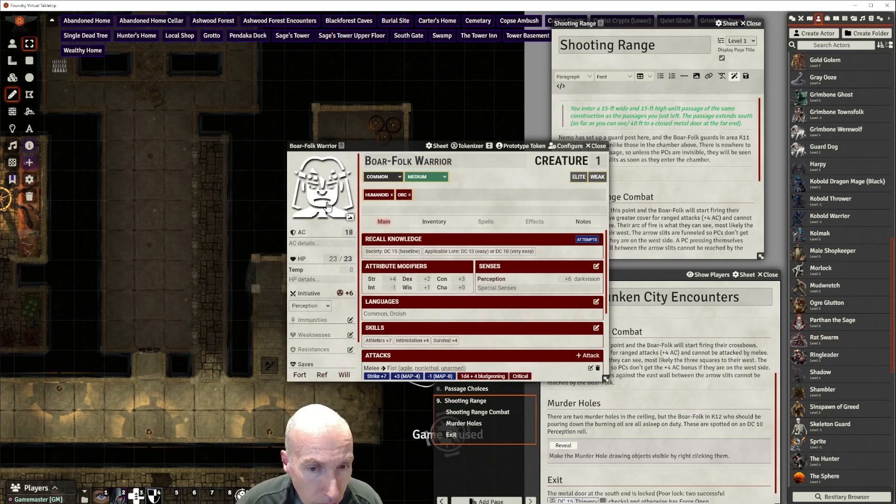
# Browse for a new portrait image for the Boar-Folk Warrior, starting from the modules folder in the user data
pyautogui.click(327, 205)
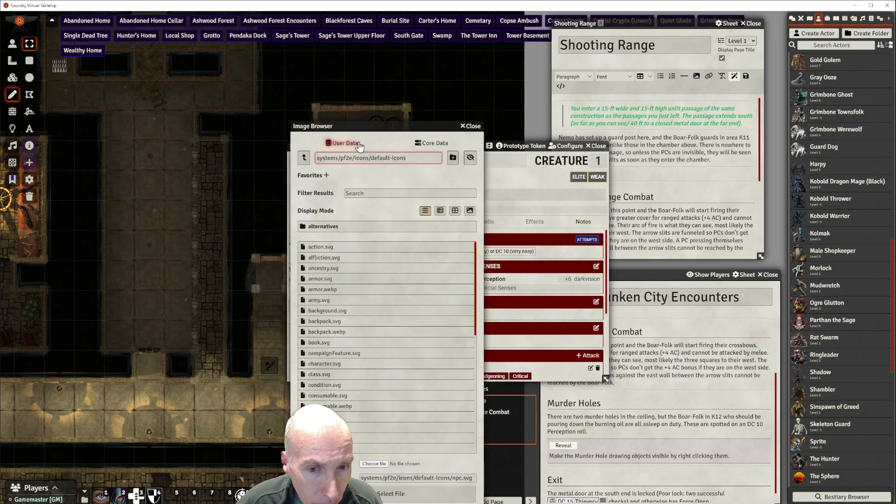
pyautogui.moveTo(372, 127); pyautogui.dragTo(421, 85)
pyautogui.click(352, 115)
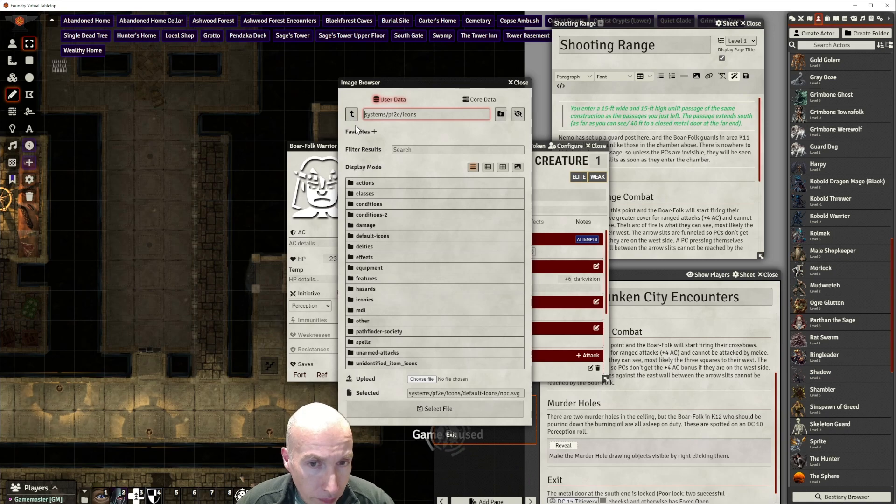
pyautogui.click(352, 114)
pyautogui.click(352, 115)
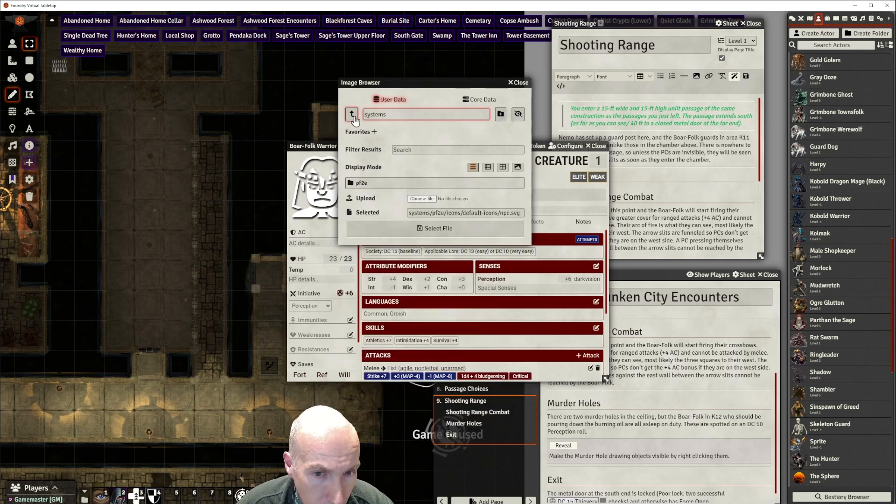
pyautogui.click(353, 115)
pyautogui.click(372, 204)
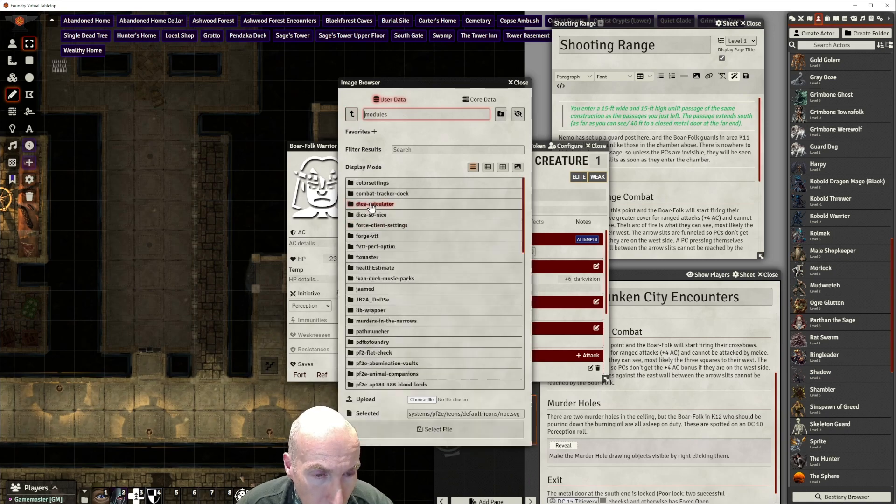
# Set the portrait to boar folk.webp from the assets/tokens folder of the strife-in-grimbone-walkthrough module
pyautogui.scroll(-4, 388, 312)
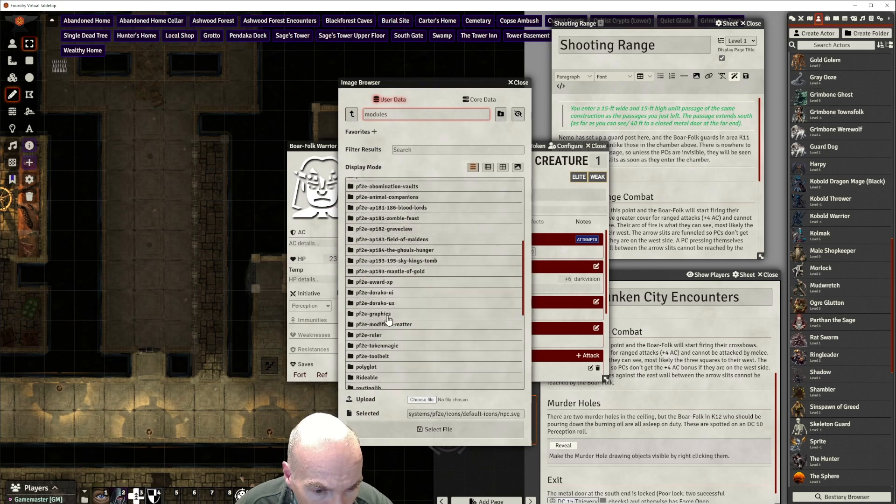
pyautogui.scroll(-5, 397, 318)
pyautogui.click(409, 315)
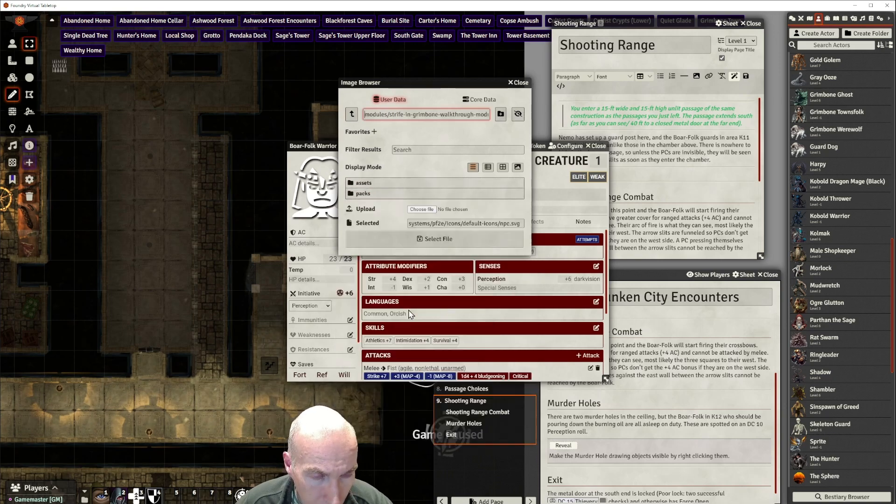
pyautogui.click(365, 183)
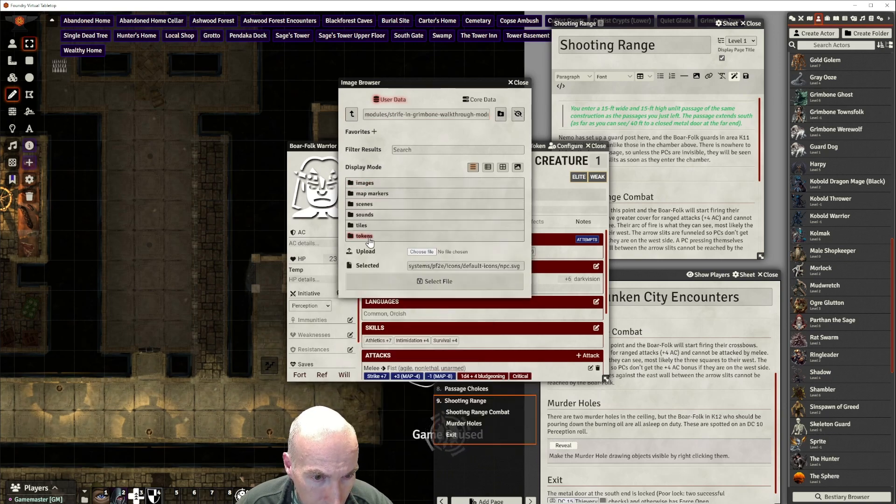
pyautogui.click(364, 236)
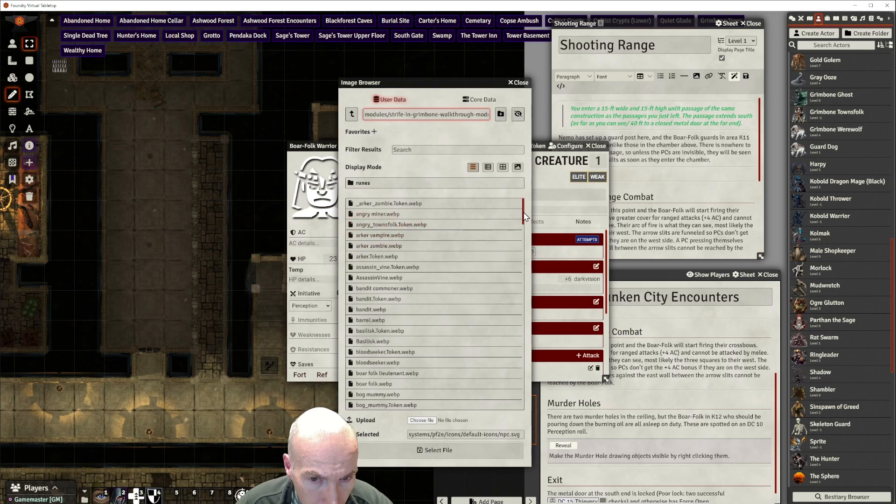
pyautogui.moveTo(525, 219); pyautogui.dragTo(526, 226)
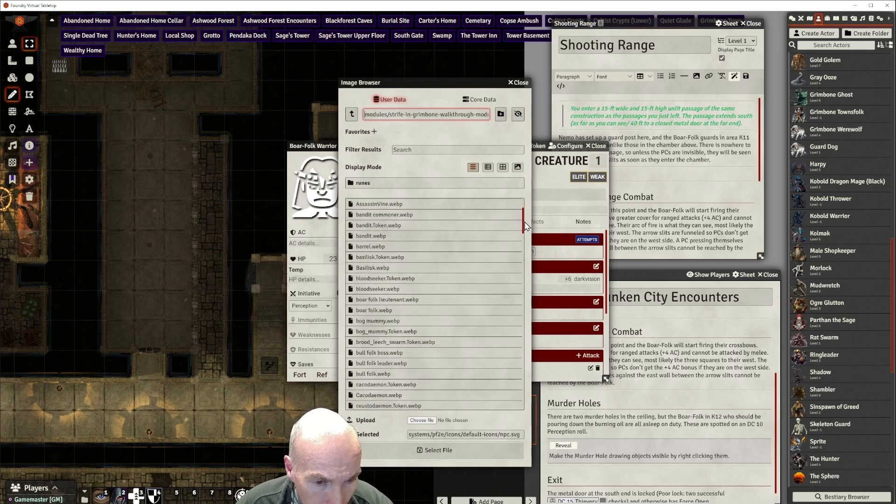
pyautogui.click(382, 311)
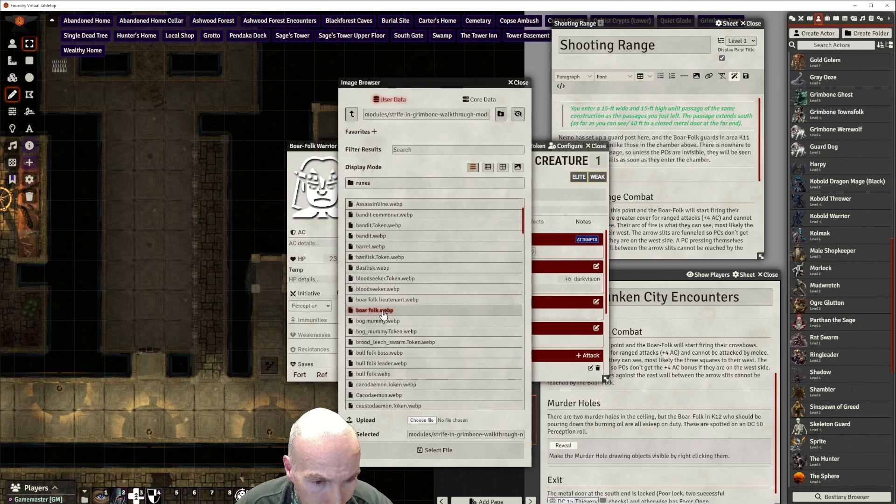
pyautogui.click(449, 449)
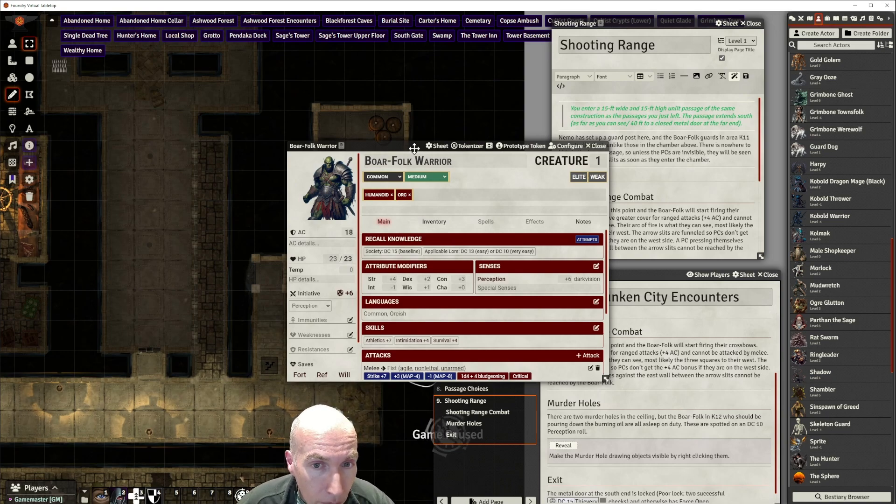
# In Tokenizer, add the dark red rune ring frame to the token and remove the original brown frame layer
pyautogui.moveTo(414, 149); pyautogui.dragTo(409, 148)
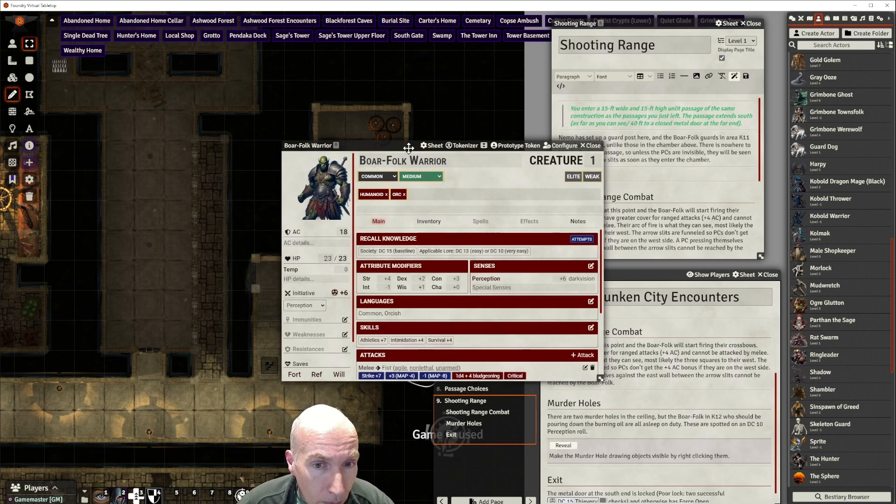
pyautogui.click(472, 145)
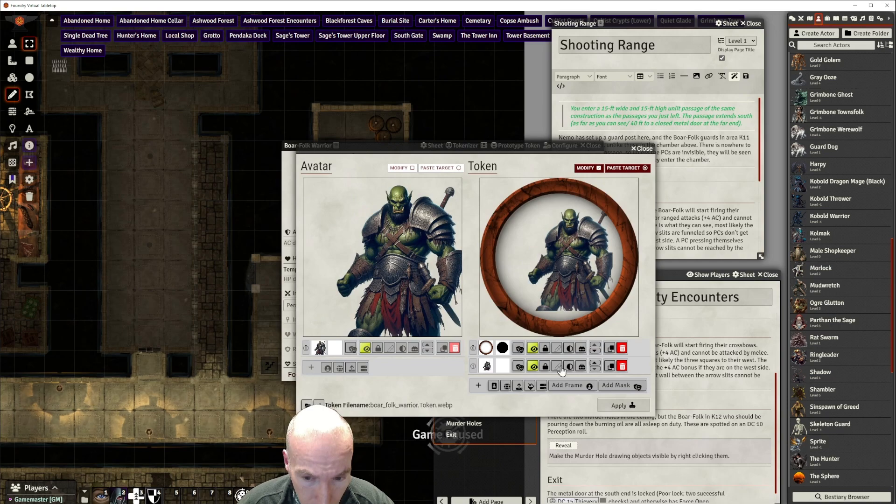
pyautogui.click(577, 387)
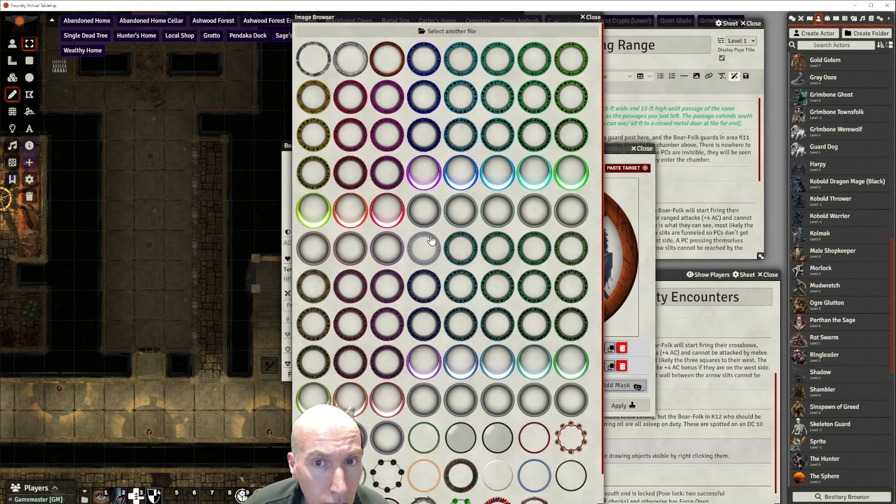
pyautogui.scroll(-2, 431, 240)
pyautogui.scroll(2, 431, 240)
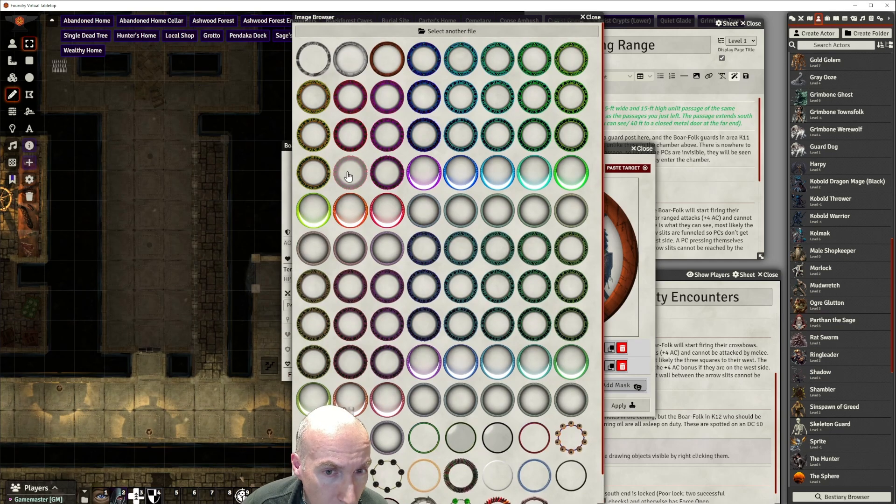
pyautogui.click(348, 135)
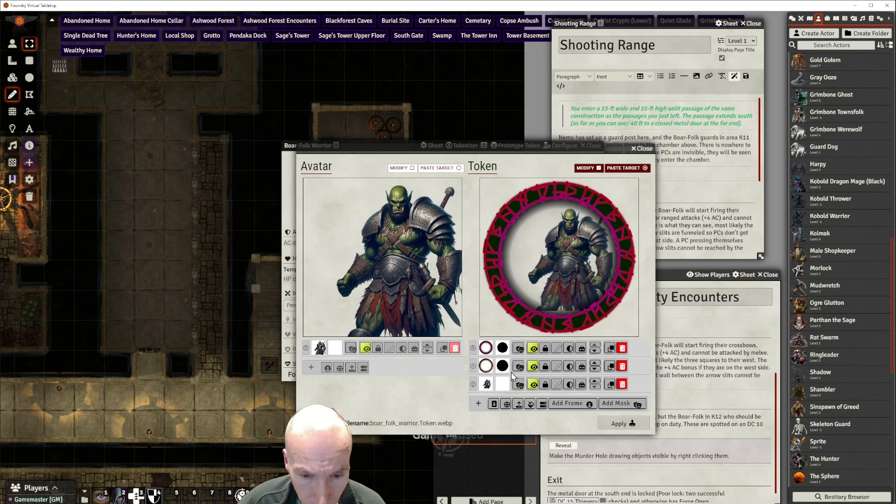
pyautogui.click(622, 366)
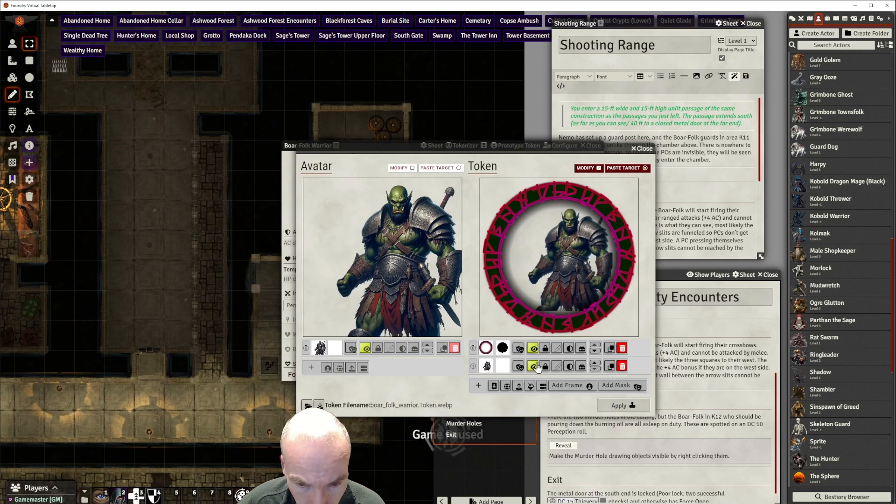
# Unlock the token's character layer, enlarge and center the orc inside the ring, and apply the token
pyautogui.scroll(5, 559, 271)
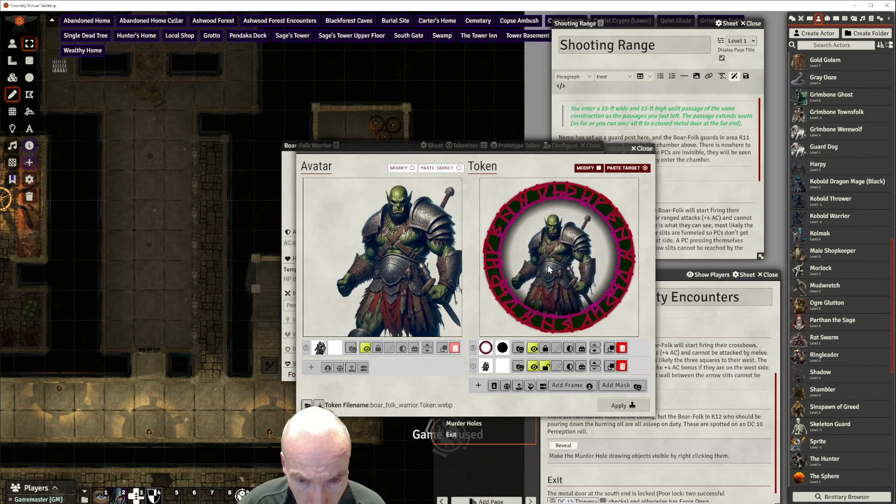
pyautogui.moveTo(570, 273); pyautogui.dragTo(536, 250)
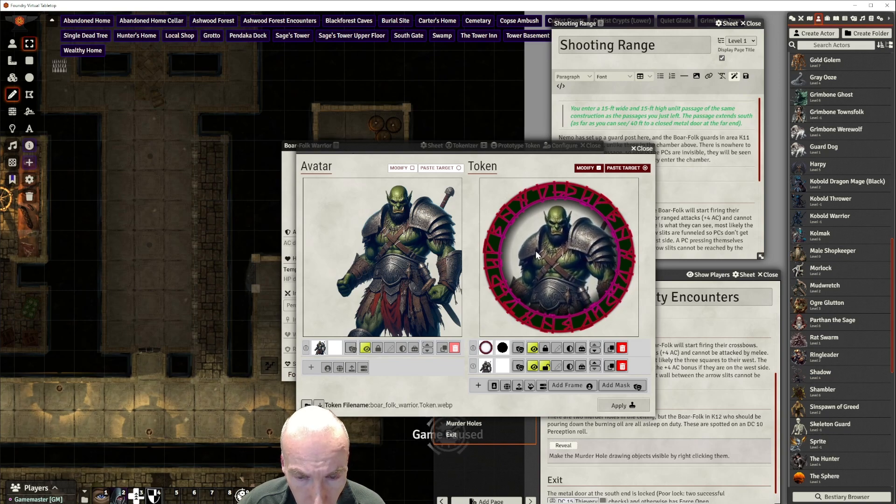
pyautogui.click(620, 406)
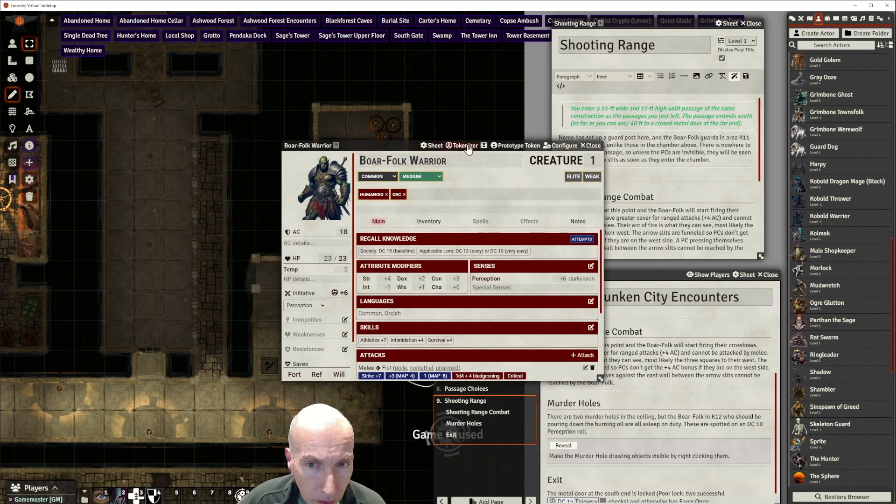
# Set the prototype token's name to "Boar-Folk Warrior" and update the token
pyautogui.click(516, 146)
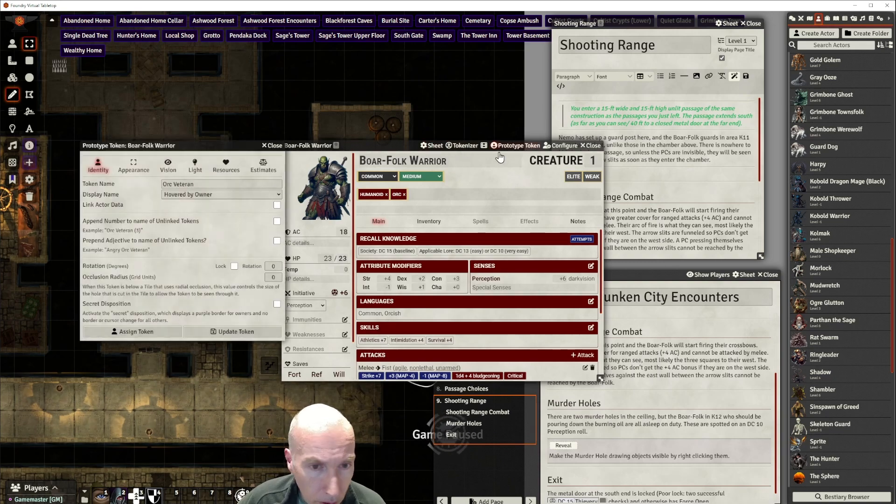
pyautogui.tripleClick(166, 184)
pyautogui.write('Boa')
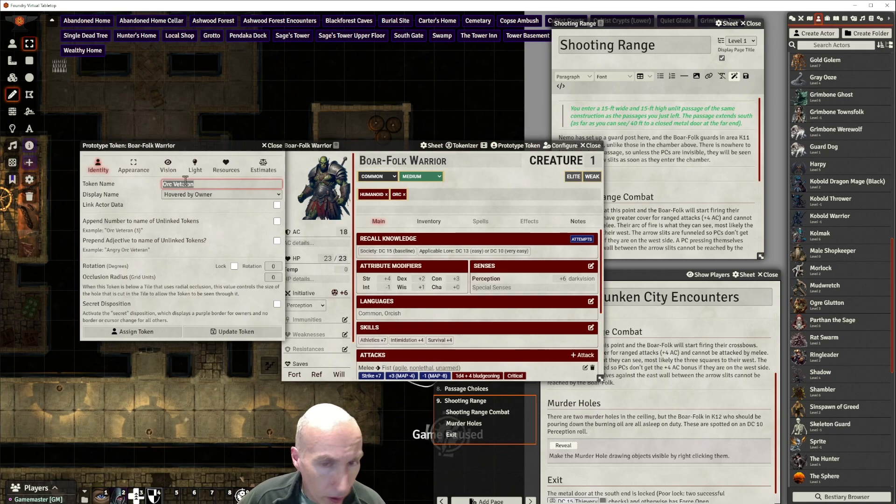
pyautogui.write('r')
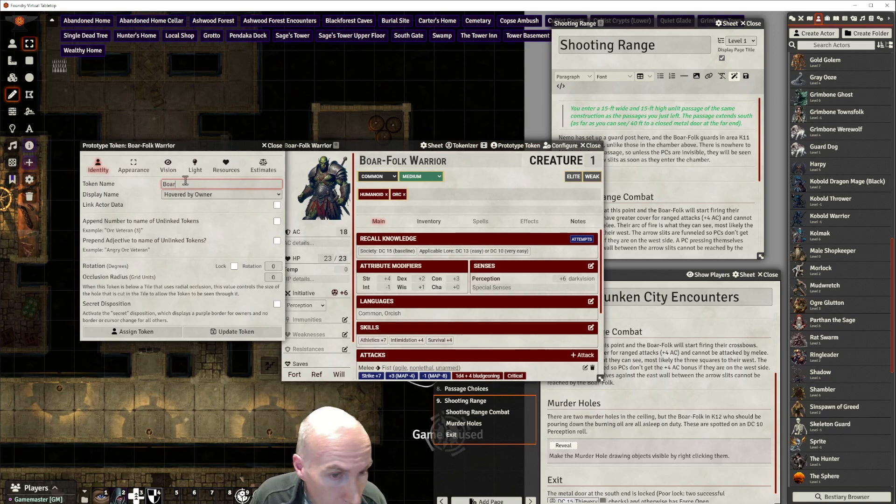
pyautogui.write('-Folk Warrior')
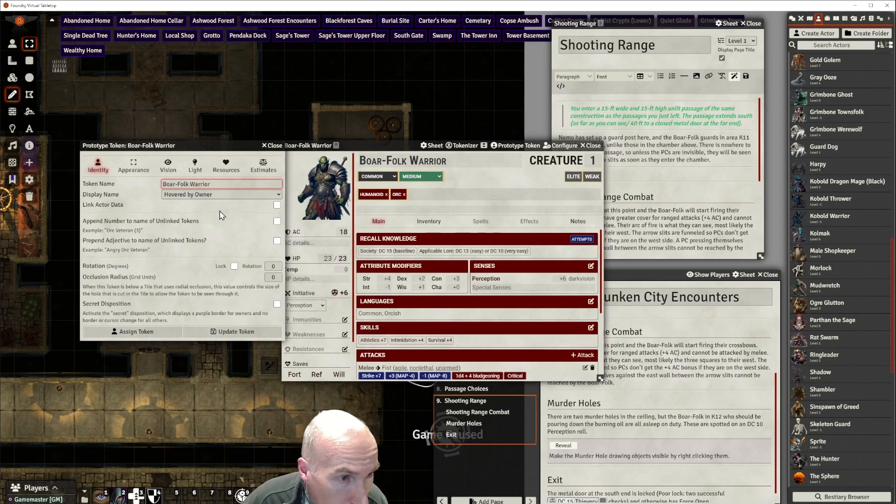
pyautogui.click(219, 250)
pyautogui.click(216, 329)
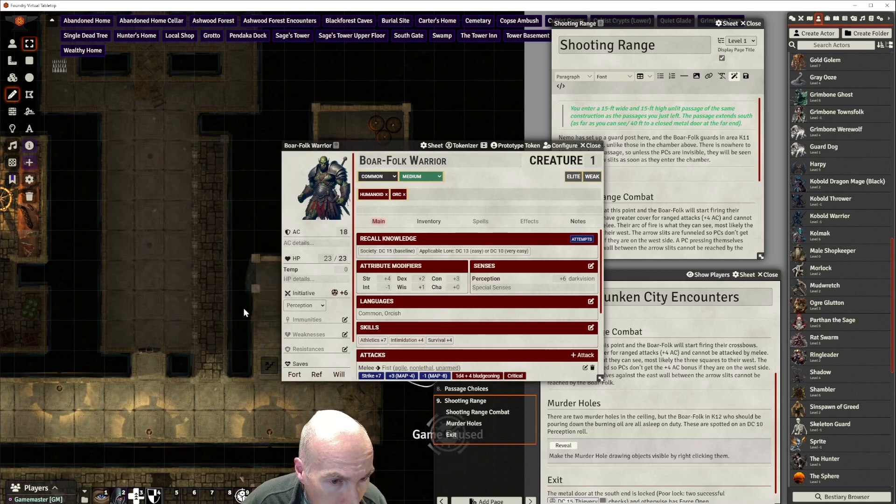
# Delete the Fist, Orc Necksplitter, Shortsword and Javelin attacks from the Boar-Folk Warrior
pyautogui.moveTo(401, 148); pyautogui.dragTo(408, 116)
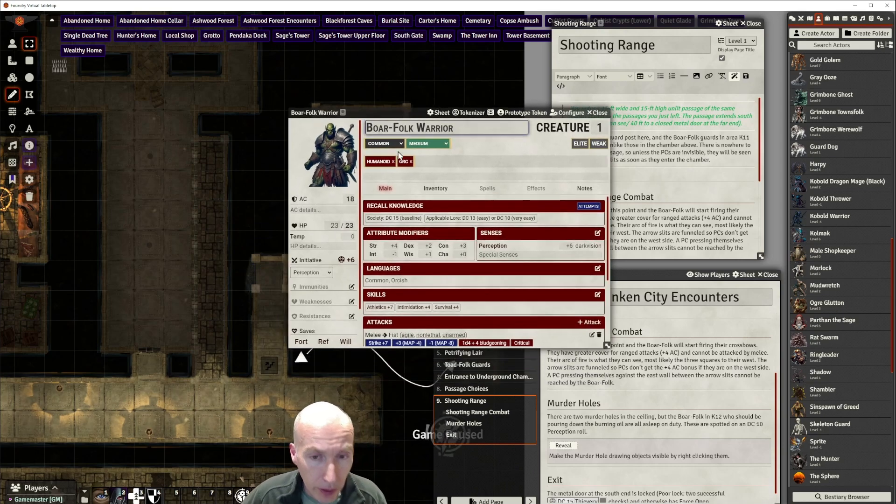
pyautogui.scroll(-3, 486, 299)
pyautogui.scroll(2, 485, 299)
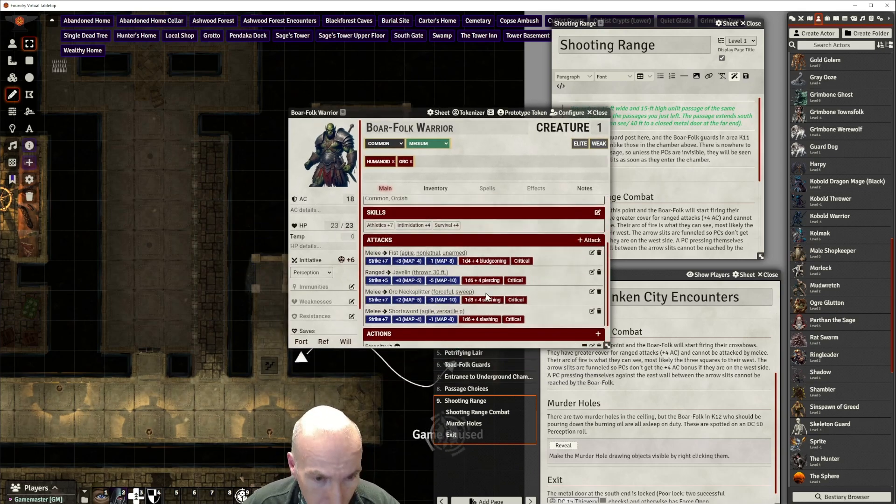
pyautogui.click(599, 253)
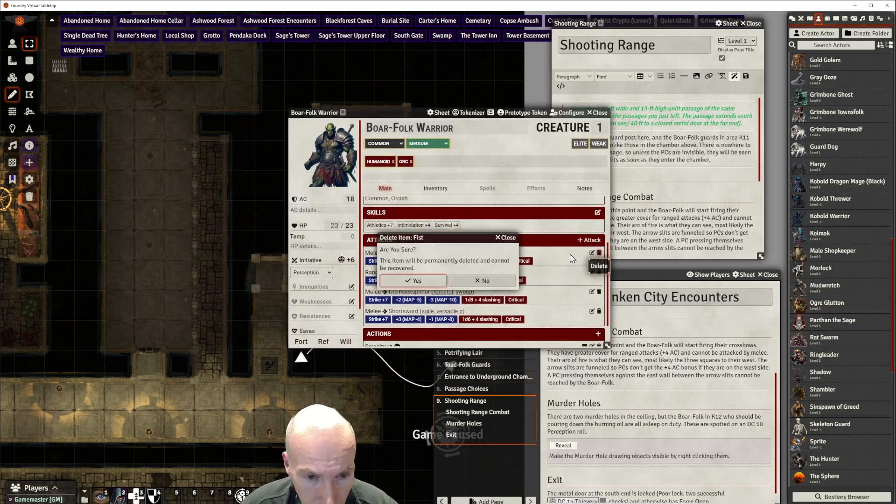
pyautogui.click(434, 281)
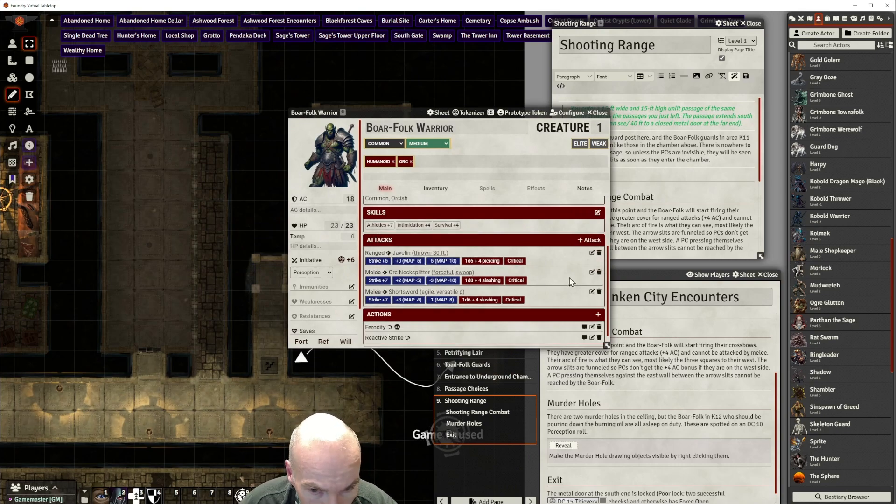
pyautogui.click(599, 273)
pyautogui.click(423, 284)
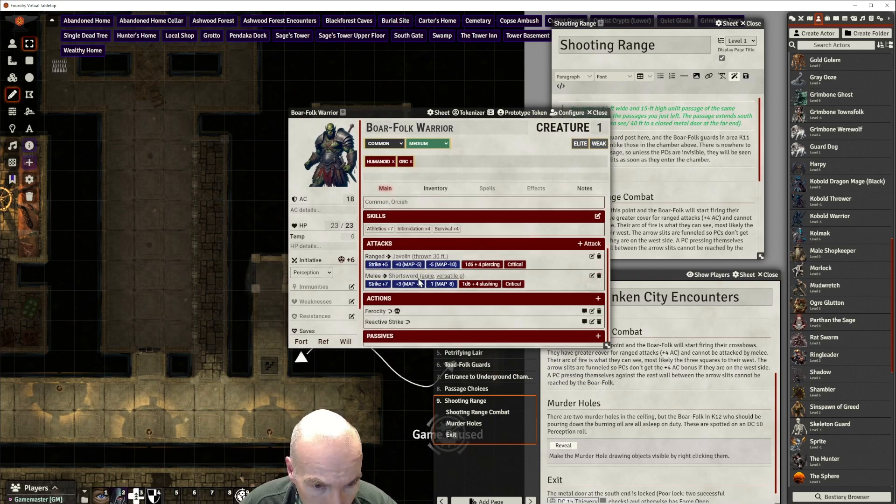
pyautogui.click(599, 275)
pyautogui.click(439, 283)
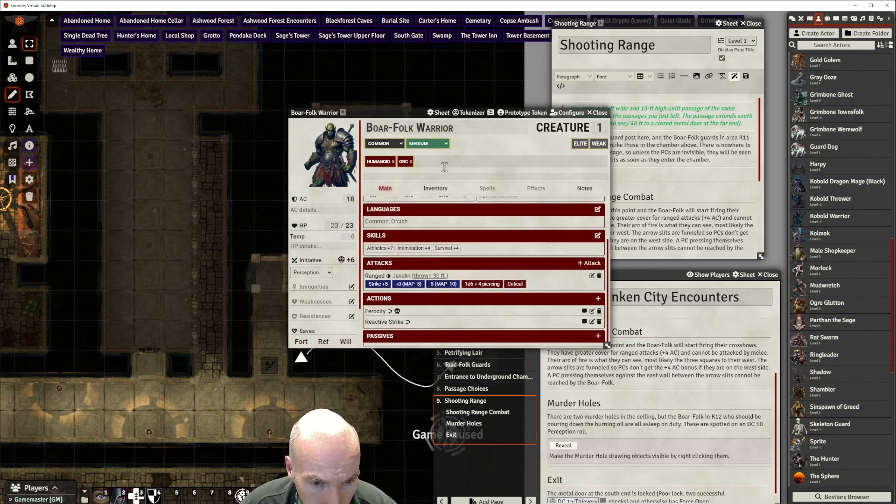
pyautogui.moveTo(411, 116); pyautogui.dragTo(287, 91)
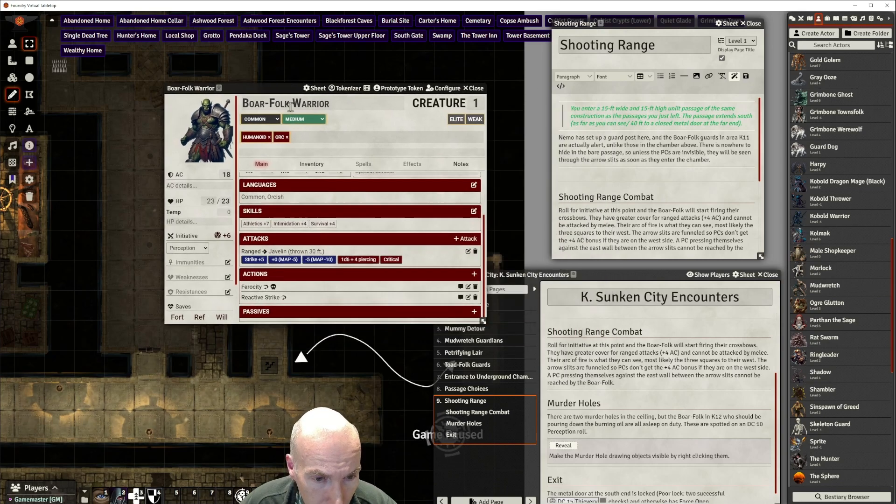
pyautogui.click(475, 252)
pyautogui.click(420, 281)
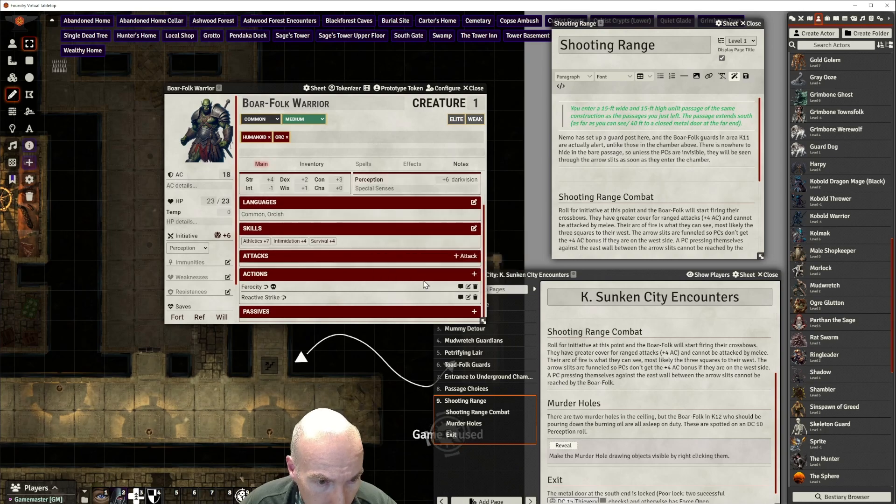
# Delete the Javelin and the Orc Necksplitter from the Boar-Folk Warrior's inventory
pyautogui.moveTo(284, 88); pyautogui.dragTo(267, 81)
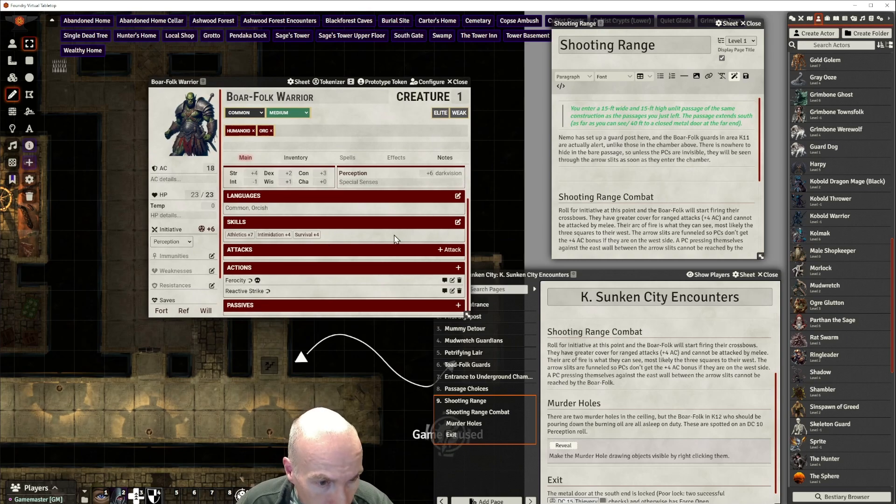
pyautogui.click(296, 158)
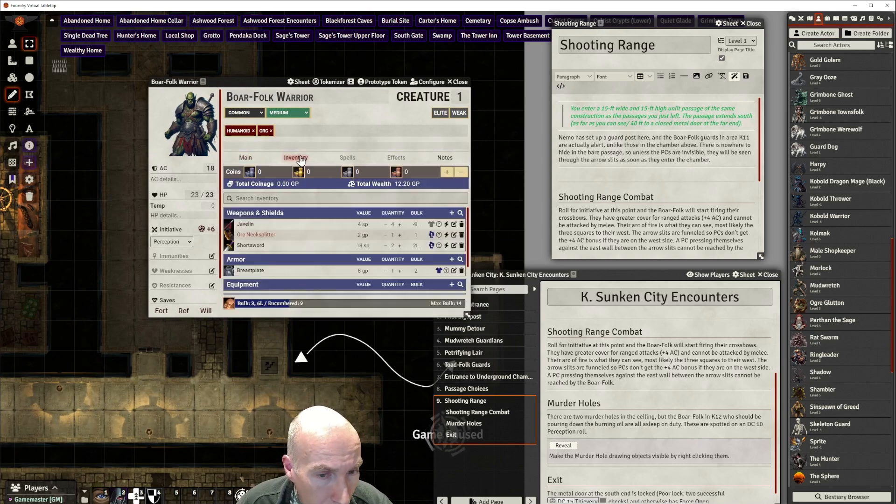
pyautogui.click(462, 226)
pyautogui.click(411, 285)
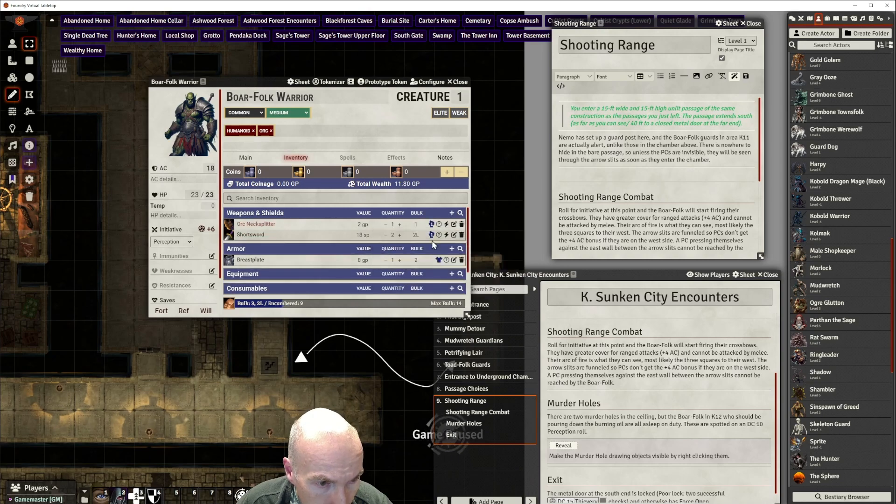
pyautogui.click(461, 226)
pyautogui.click(402, 279)
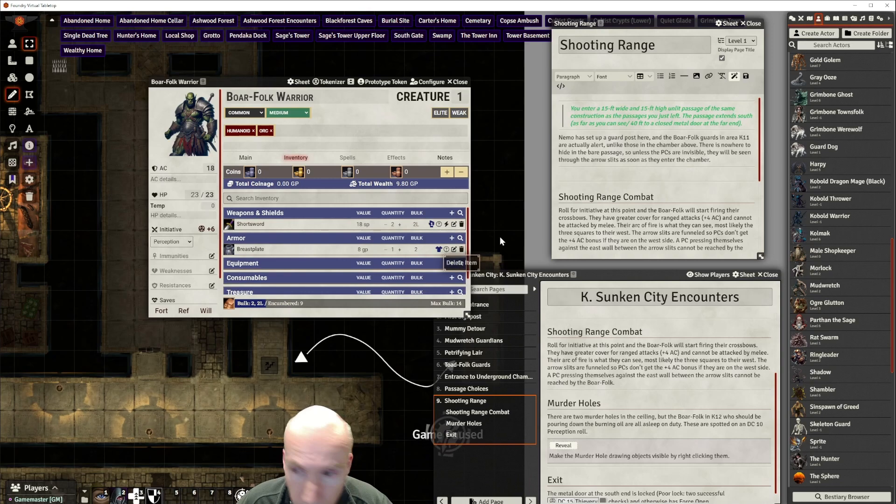
pyautogui.scroll(-1, 337, 275)
pyautogui.scroll(1, 337, 270)
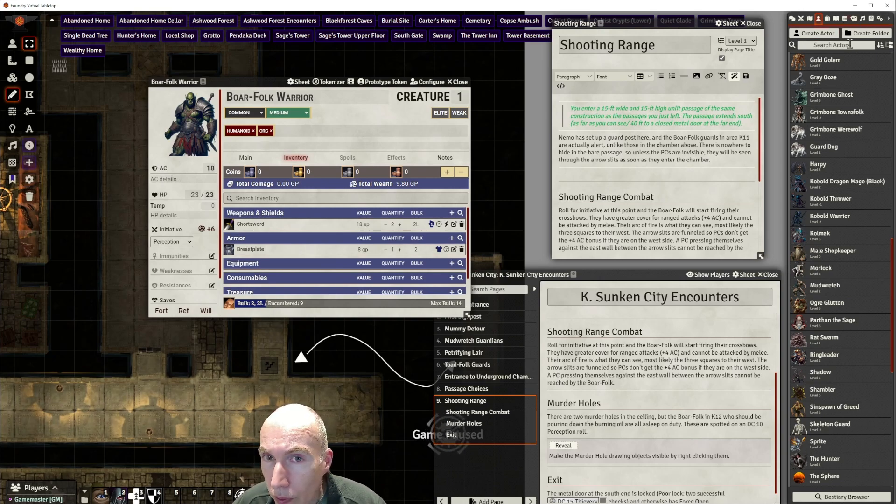
# Search the compendiums for "cross" and add the Heavy Crossbow to the Boar-Folk Warrior's inventory
pyautogui.click(871, 20)
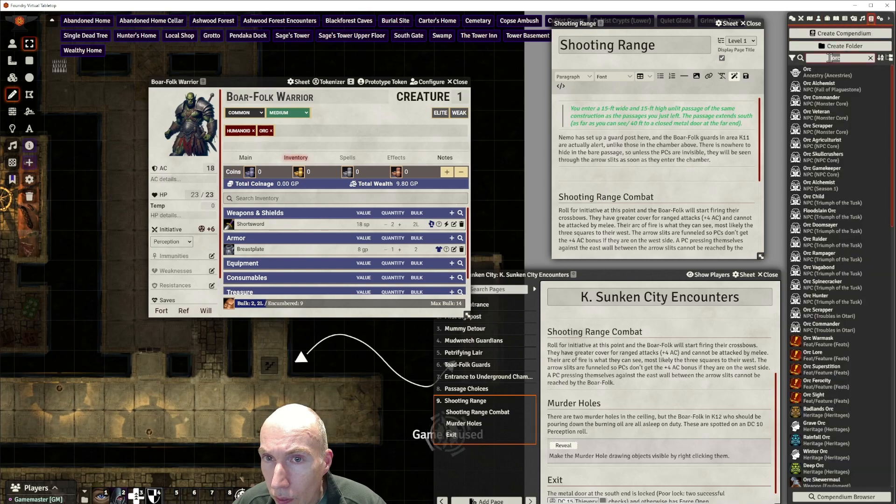
pyautogui.write('cross')
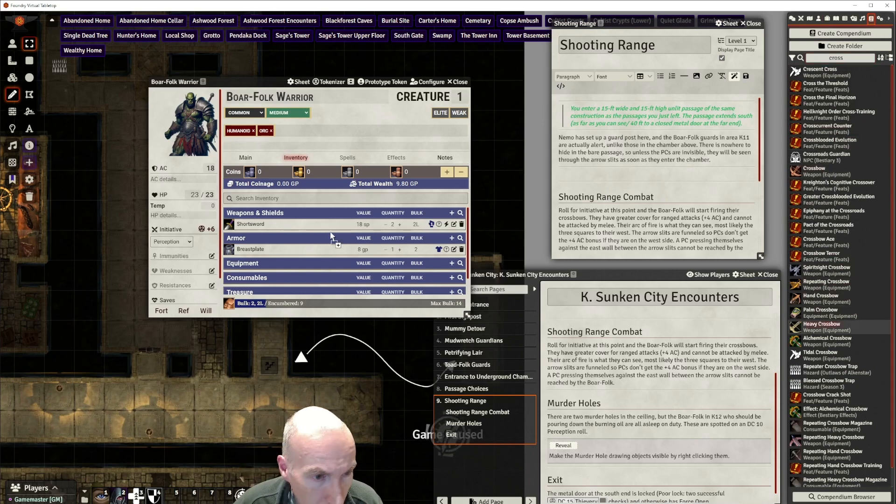
pyautogui.moveTo(331, 236); pyautogui.dragTo(332, 236)
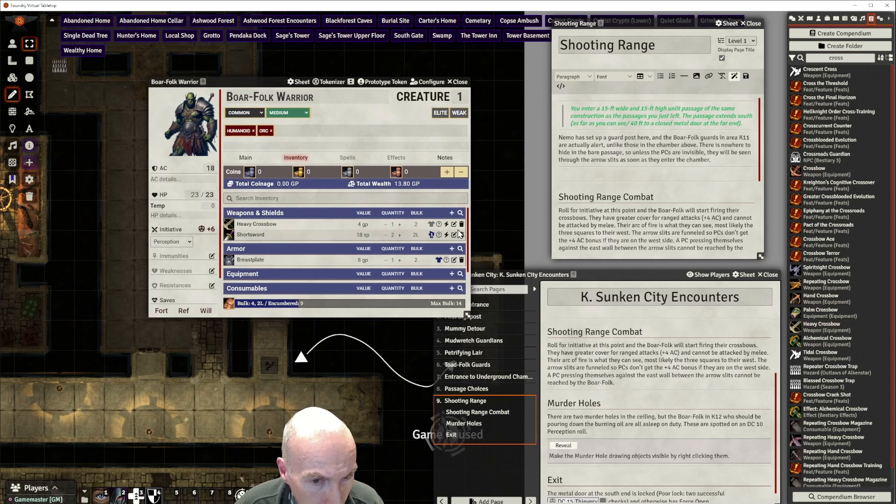
# Generate an attack from the Heavy Crossbow and set its carry type to Held 2H
pyautogui.click(447, 225)
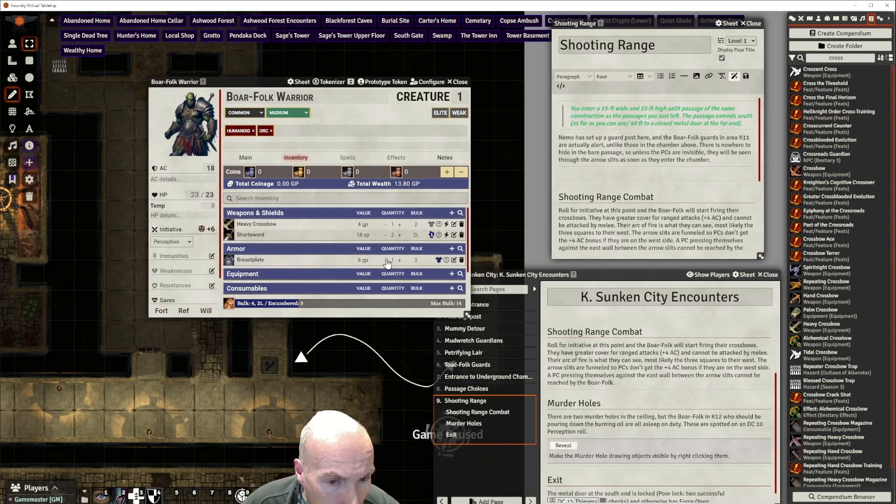
pyautogui.click(430, 226)
pyautogui.click(425, 248)
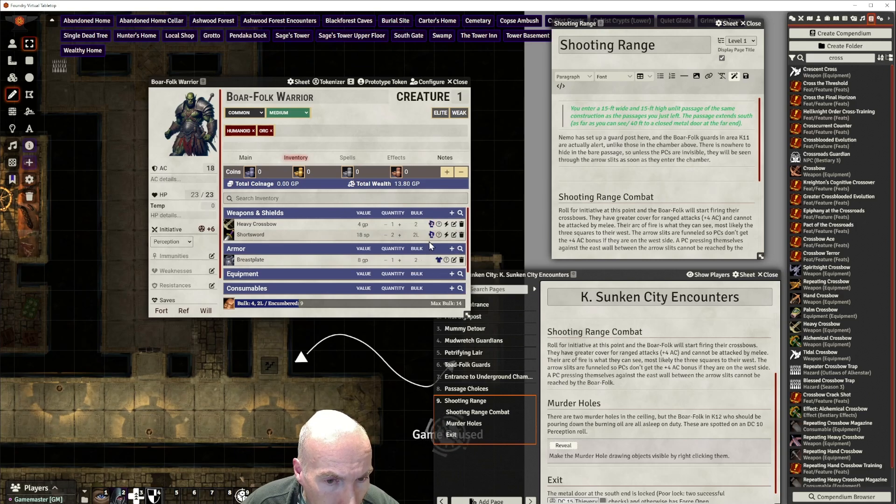
# Try the Worn carry type on the Shortsword and return it to Held 1H
pyautogui.click(432, 235)
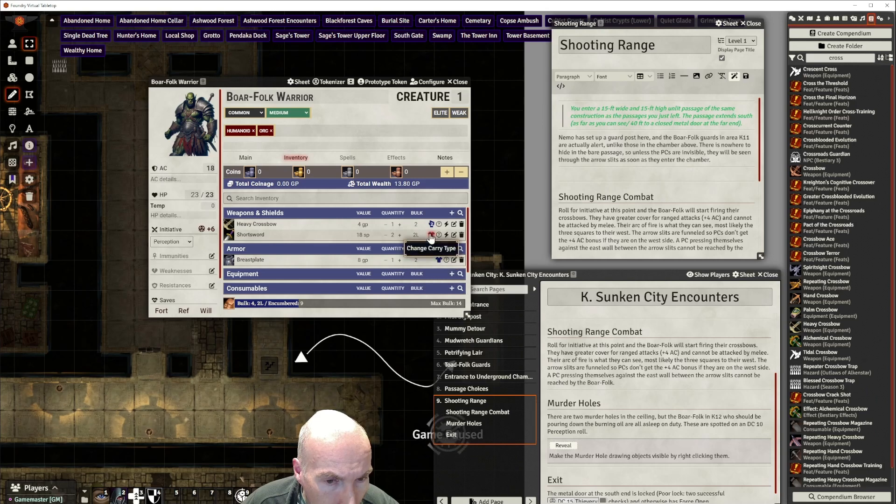
pyautogui.click(431, 234)
pyautogui.click(425, 265)
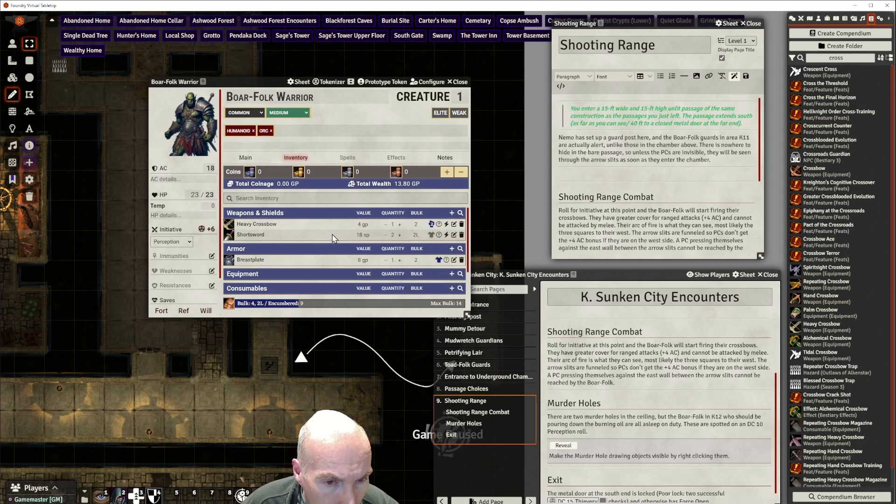
pyautogui.click(431, 234)
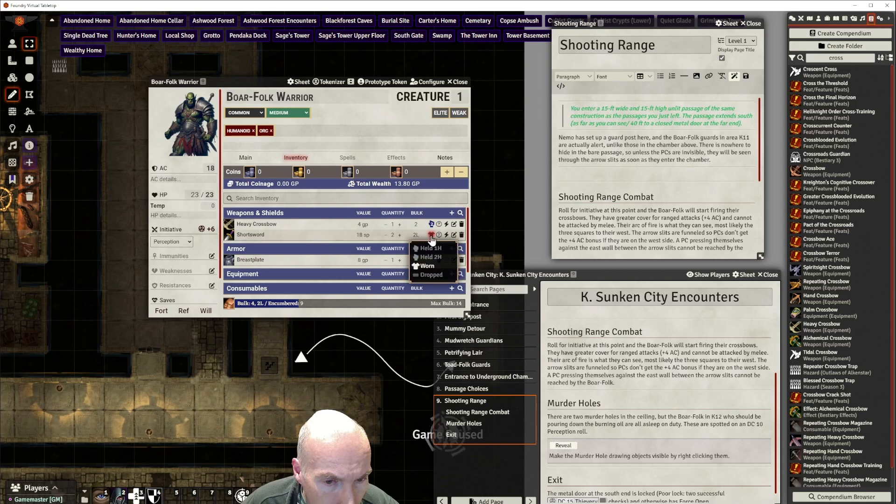
pyautogui.click(416, 248)
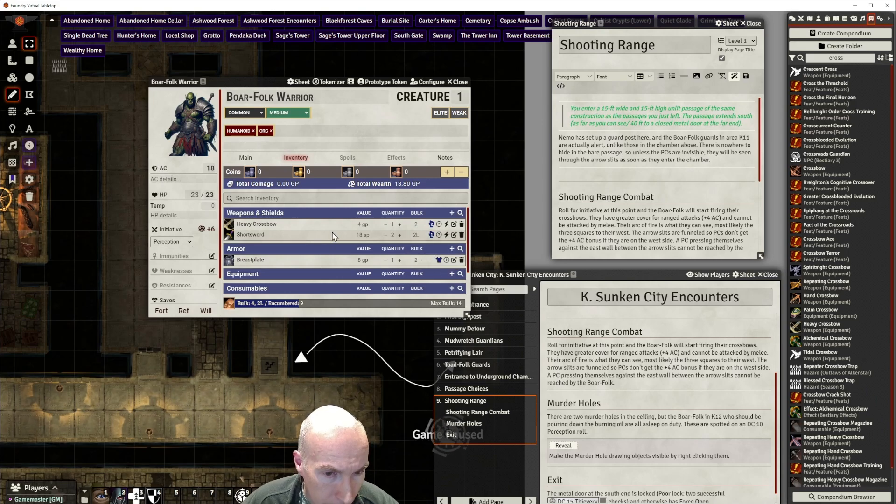
# Check the Boar-Folk Warrior's attack list and generate a melee attack from the Shortsword in its inventory
pyautogui.scroll(-2, 340, 241)
pyautogui.scroll(2, 340, 241)
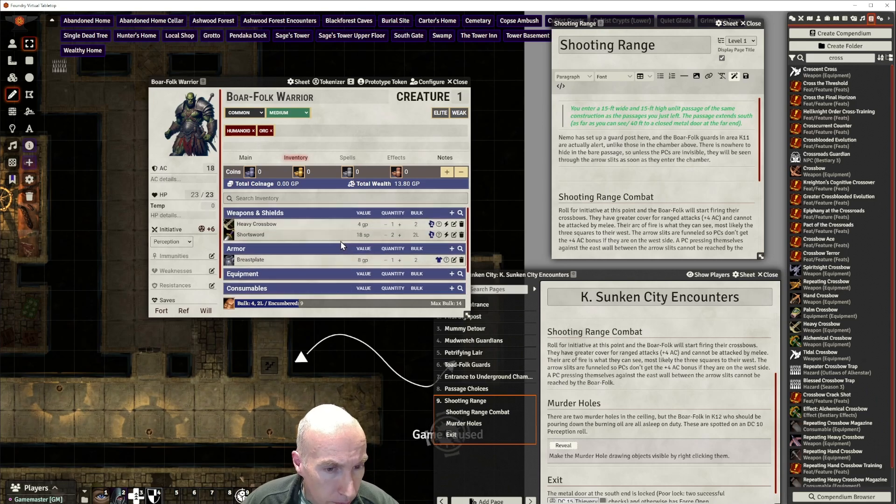
pyautogui.scroll(-2, 340, 241)
pyautogui.scroll(2, 340, 241)
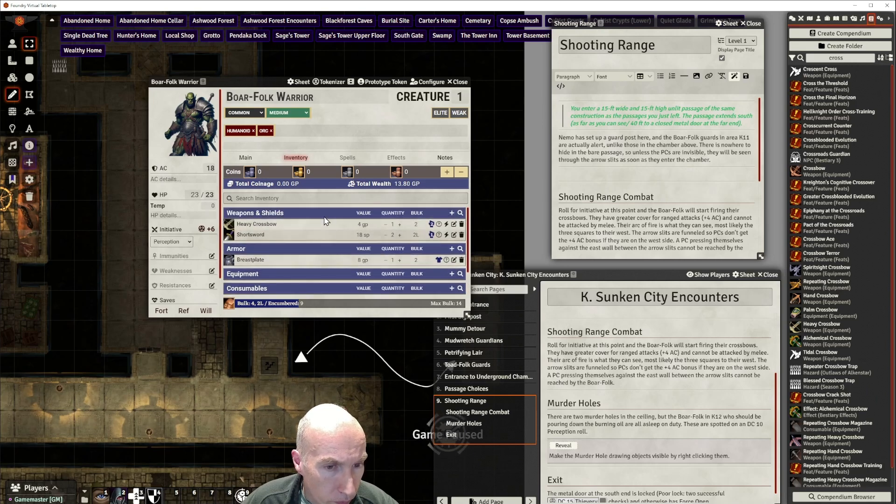
pyautogui.click(246, 158)
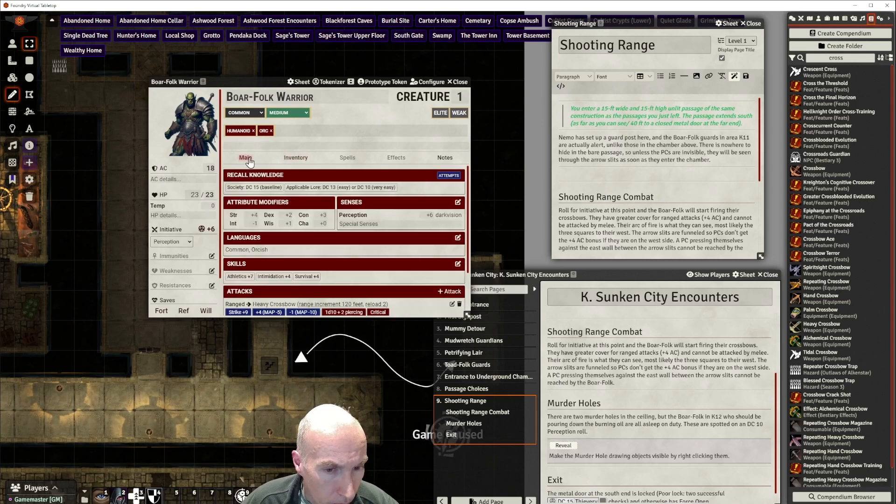
pyautogui.moveTo(279, 81); pyautogui.dragTo(288, 48)
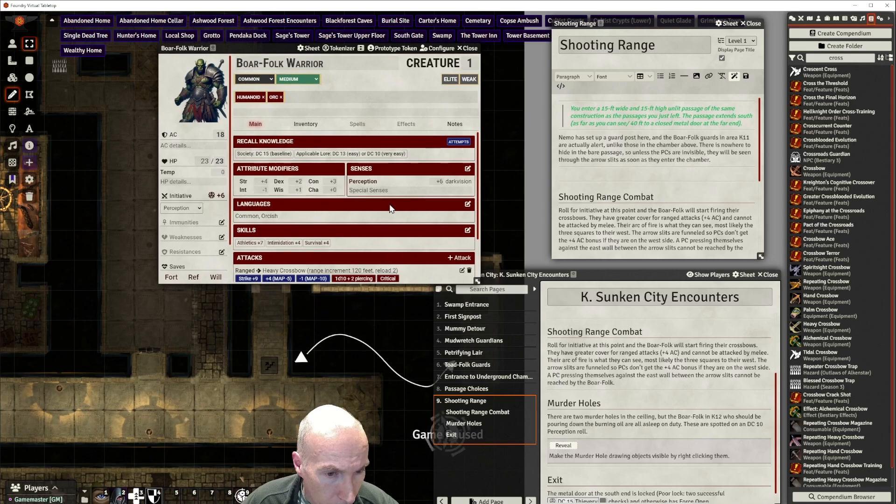
pyautogui.scroll(-2, 392, 210)
pyautogui.scroll(2, 392, 211)
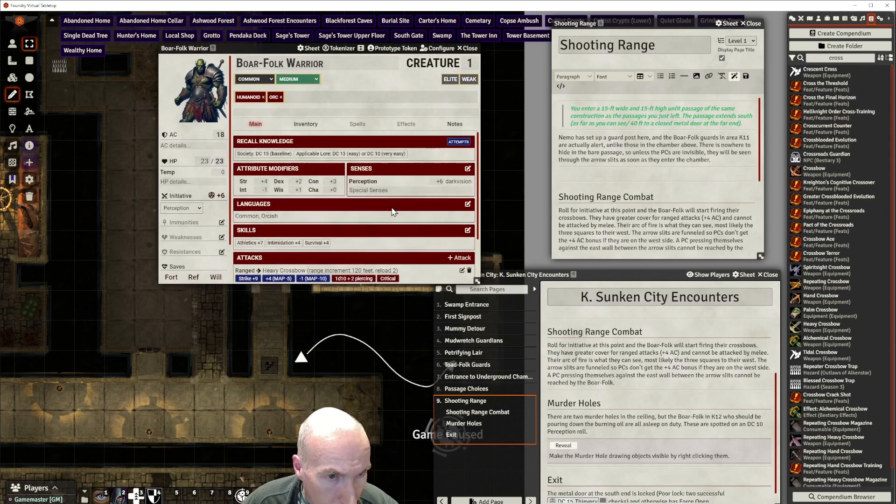
pyautogui.click(304, 124)
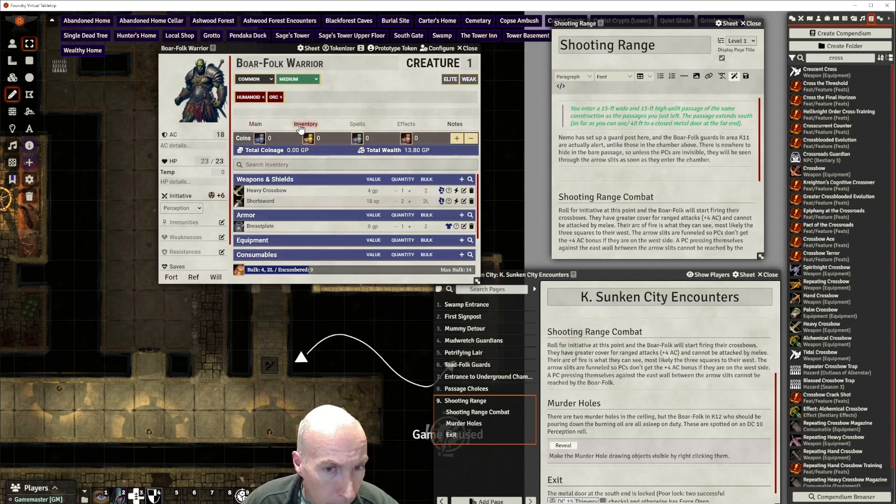
pyautogui.click(457, 204)
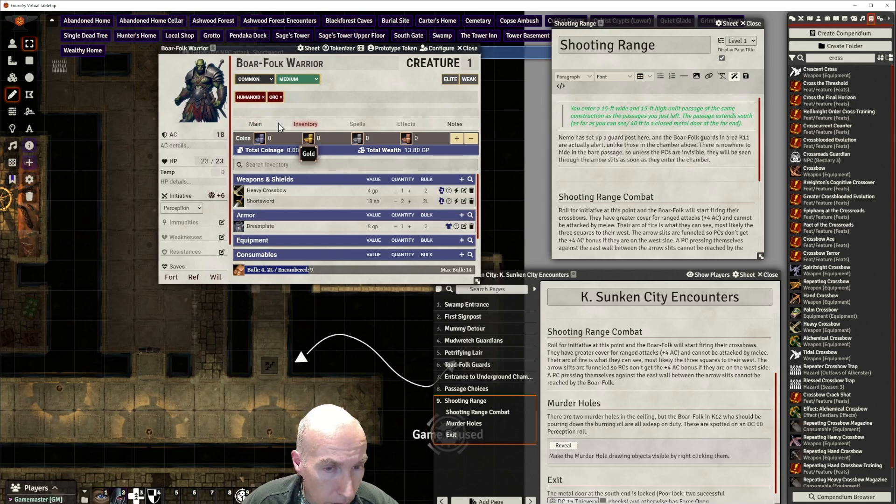
# Review the Boar-Folk Warrior's attacks, actions, skills and attribute modifiers on its main sheet
pyautogui.click(253, 125)
pyautogui.scroll(-2, 374, 196)
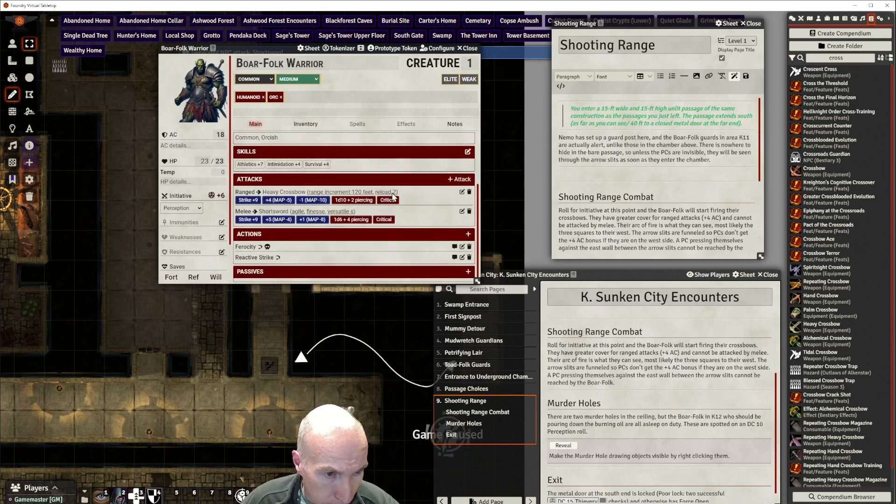
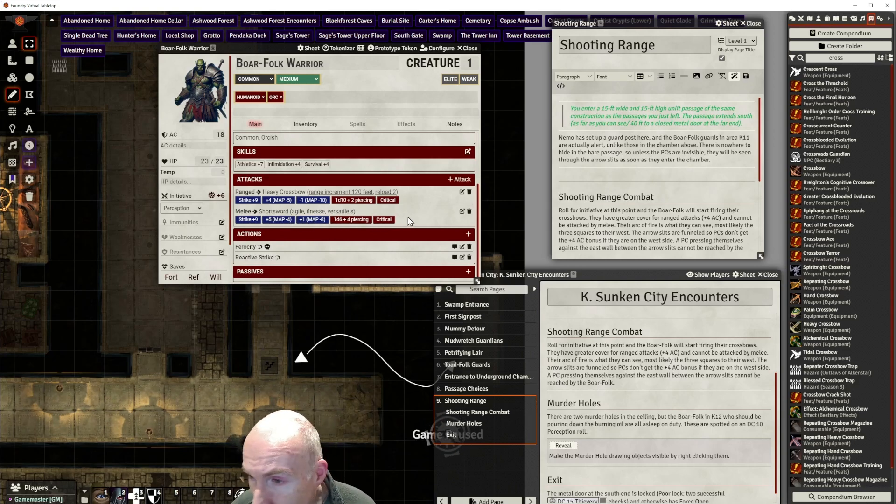
pyautogui.scroll(1, 411, 222)
pyautogui.scroll(-1, 411, 222)
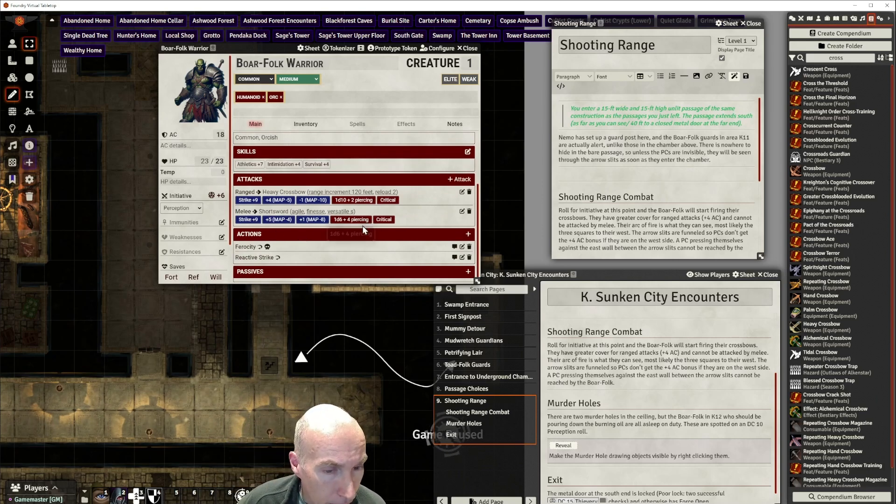
pyautogui.scroll(1, 427, 213)
pyautogui.scroll(-1, 428, 213)
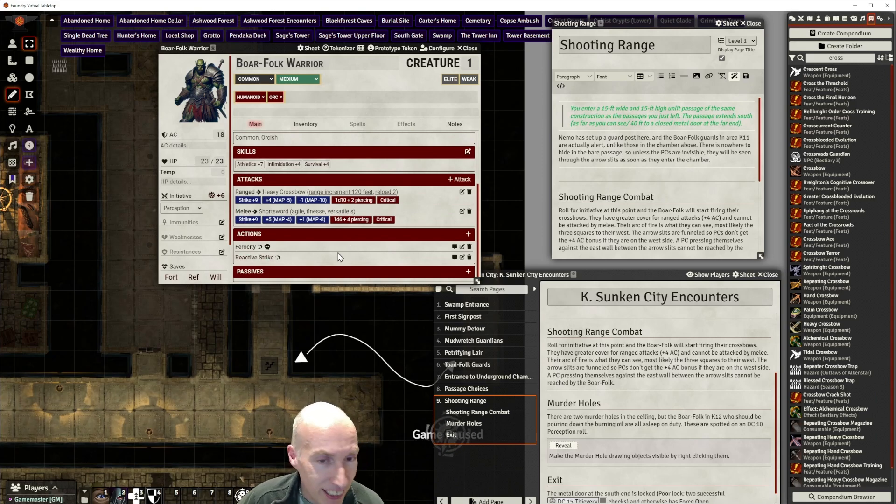
pyautogui.scroll(3, 354, 254)
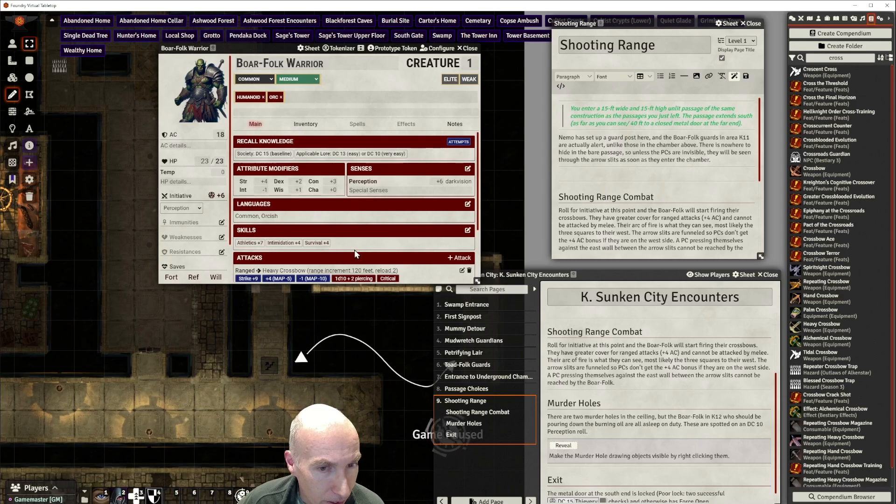
pyautogui.scroll(-3, 354, 250)
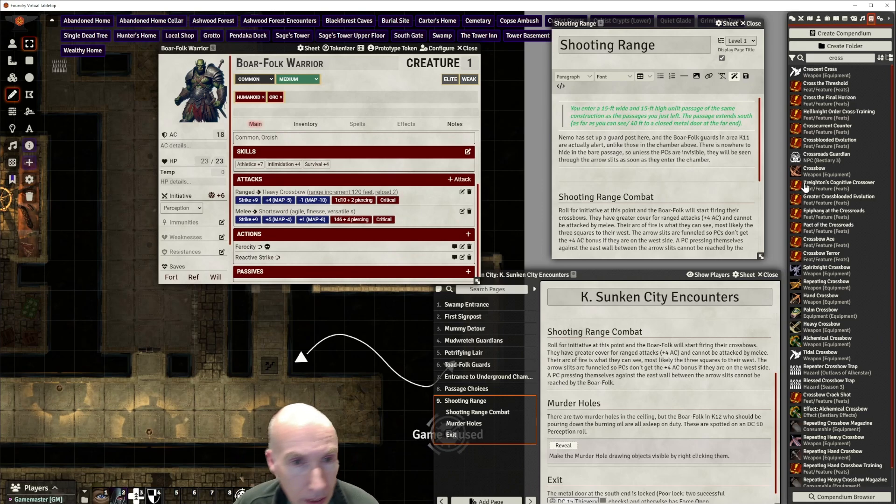
# Close the actor sheet, insert a Boar-Folk Warrior actor link above the Shooting Range Combat heading, and save the page
pyautogui.moveTo(284, 50); pyautogui.dragTo(287, 75)
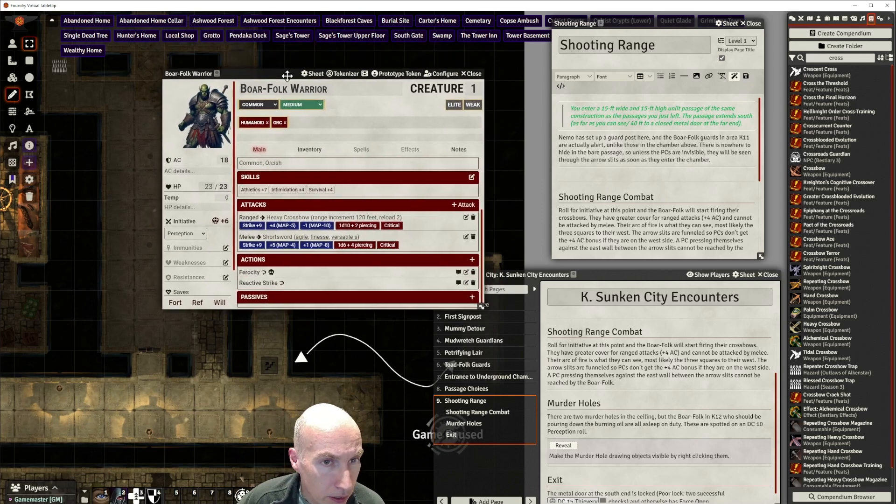
pyautogui.click(475, 75)
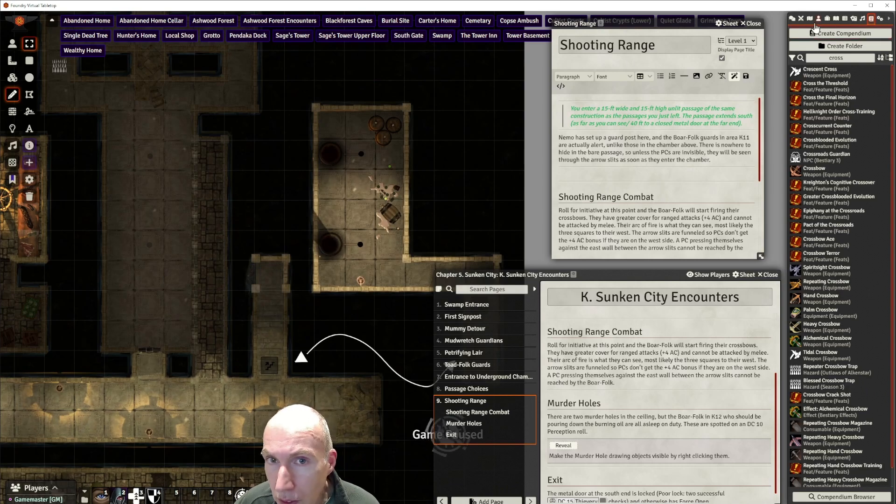
pyautogui.click(819, 19)
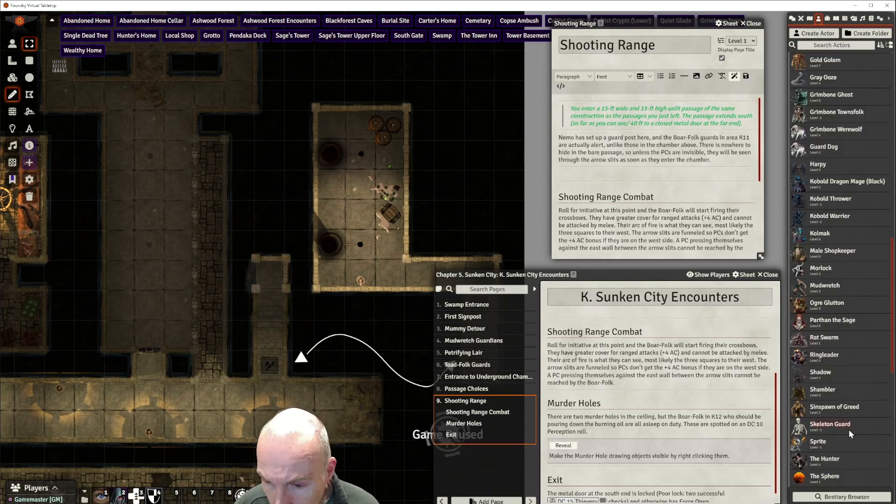
pyautogui.scroll(10, 868, 92)
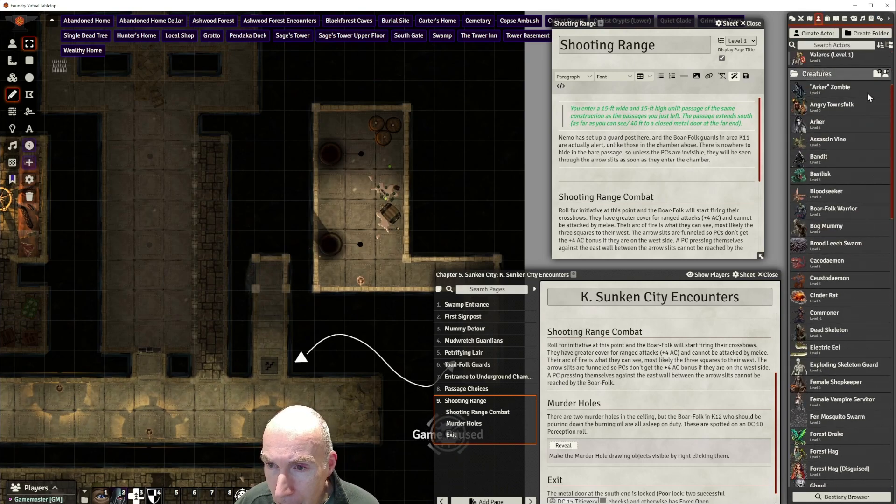
pyautogui.scroll(1, 837, 146)
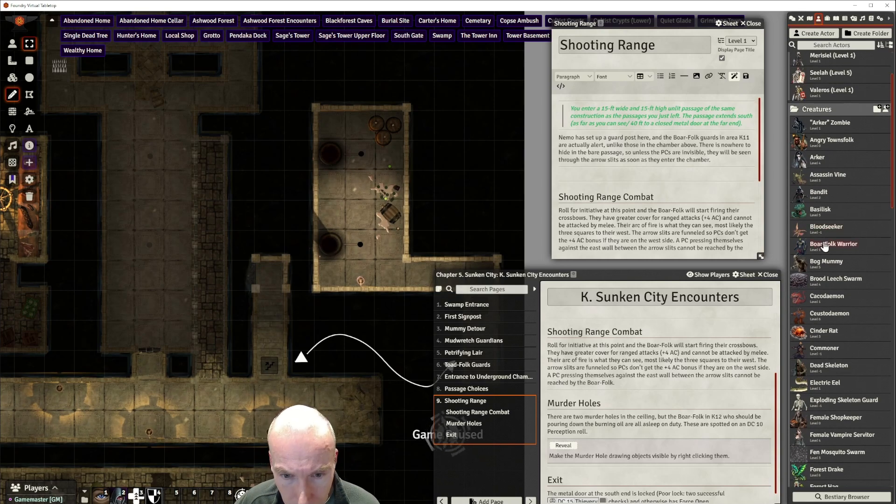
pyautogui.moveTo(821, 246); pyautogui.dragTo(586, 171)
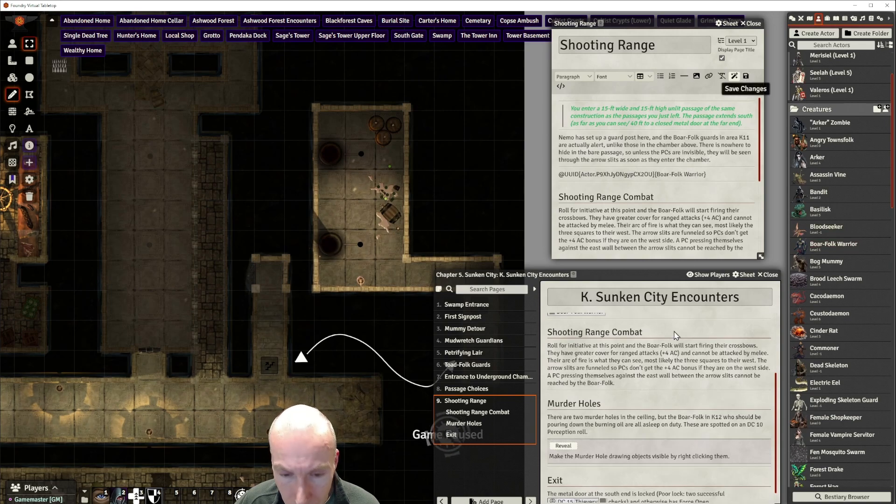
pyautogui.click(746, 77)
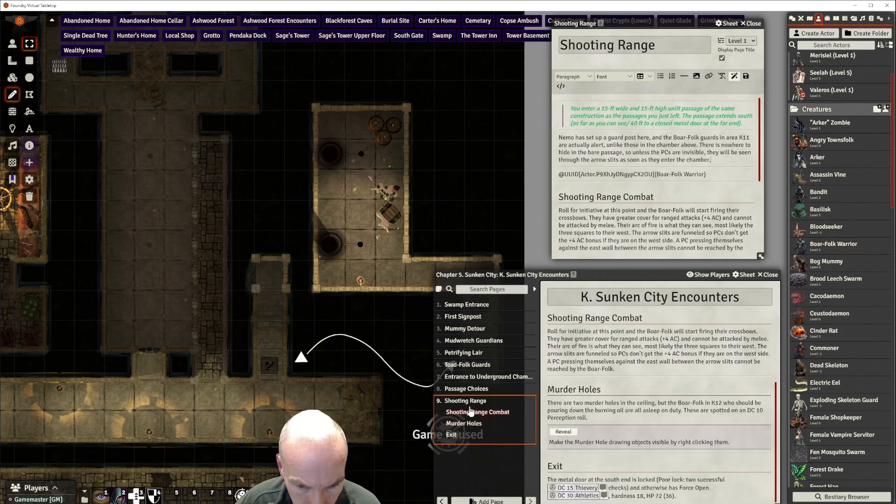
pyautogui.scroll(3, 710, 388)
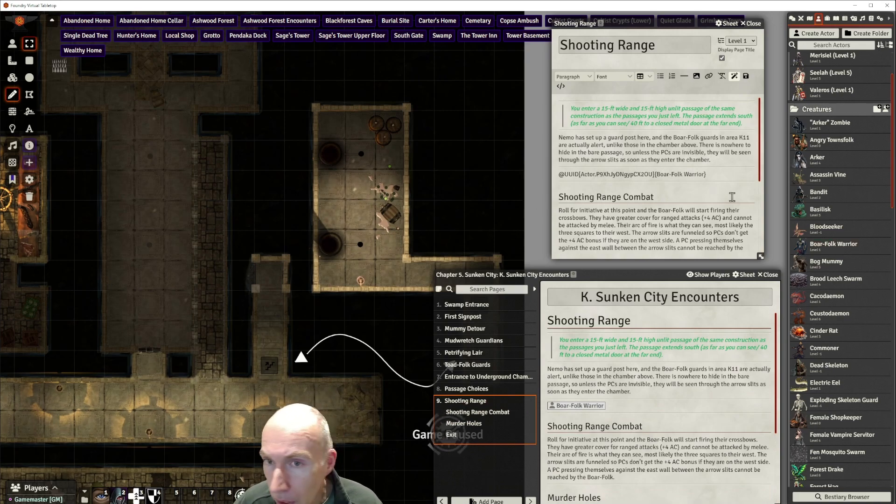
# Add the count x6 after the Boar-Folk Warrior link on the Shooting Range page and save the page
pyautogui.click(711, 159)
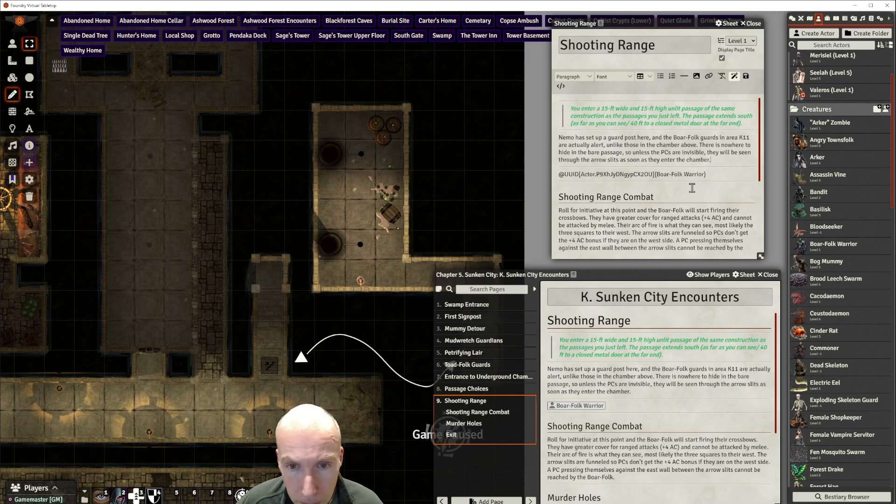
pyautogui.click(729, 173)
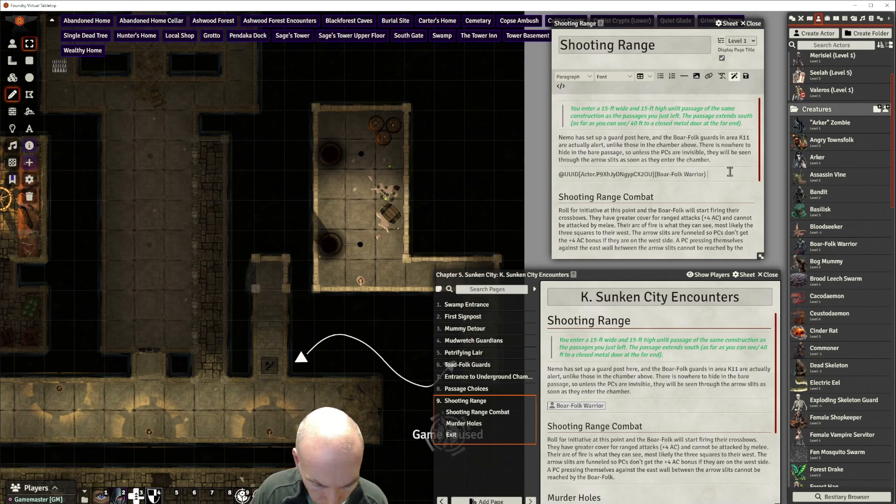
pyautogui.write('x7')
pyautogui.click(720, 189)
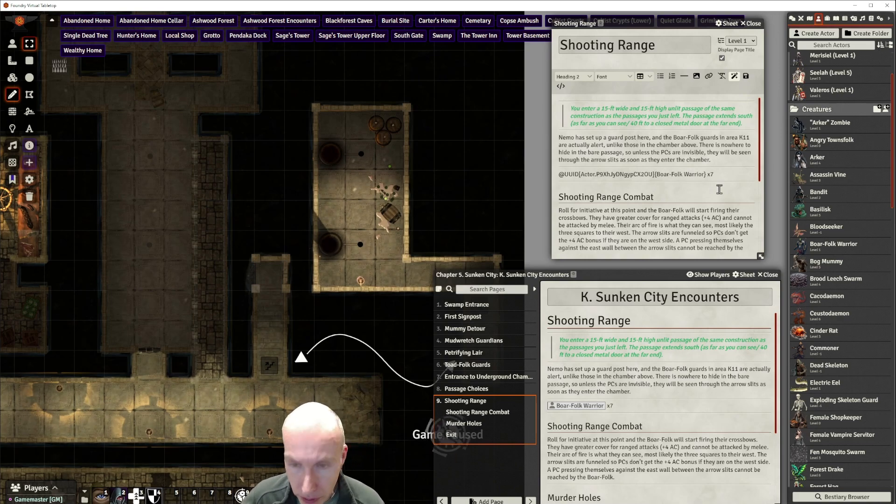
pyautogui.click(721, 173)
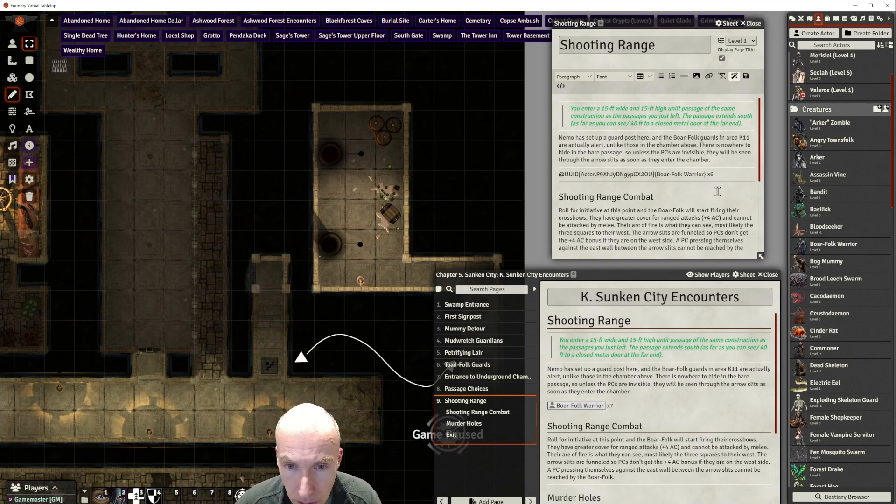
pyautogui.click(717, 192)
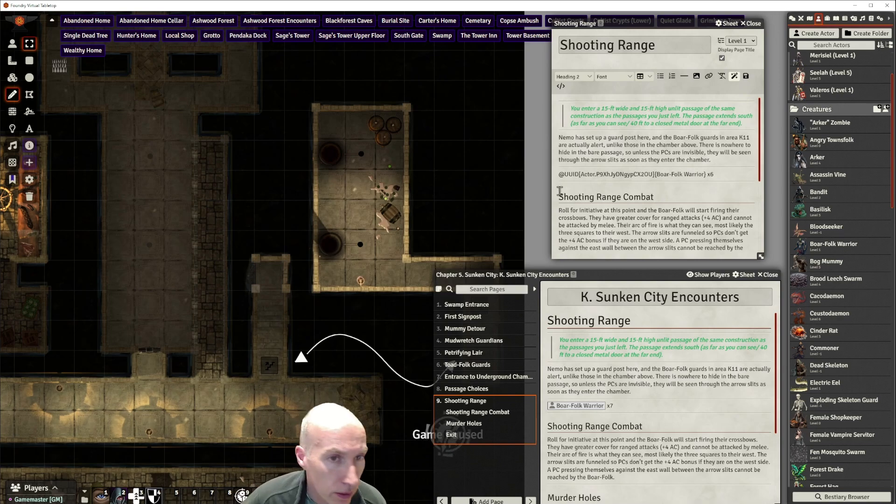
pyautogui.click(746, 76)
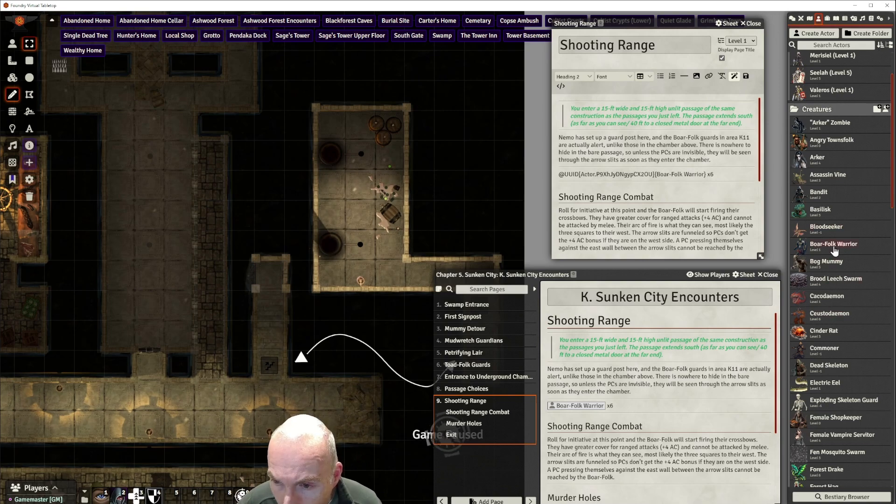
# Place six Boar-Folk Warrior tokens in a vertical line along the narrow guard passage east of the corridor
pyautogui.moveTo(834, 244); pyautogui.dragTo(207, 156)
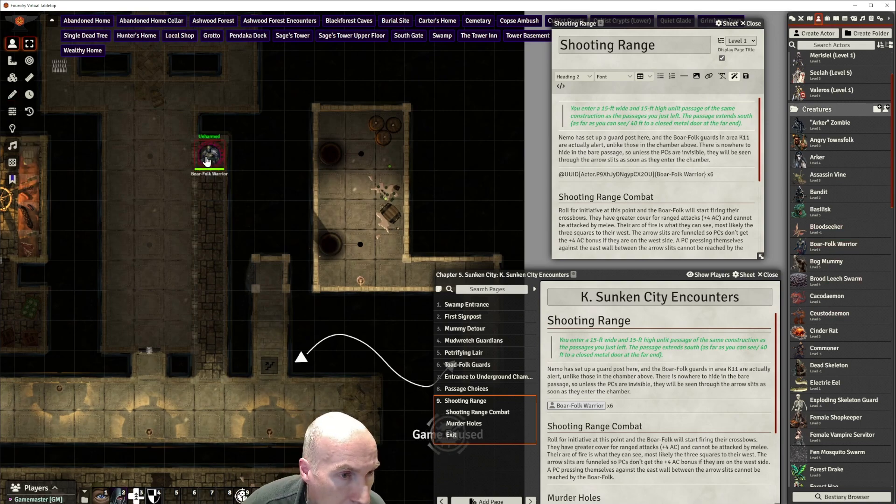
pyautogui.moveTo(817, 241); pyautogui.dragTo(205, 187)
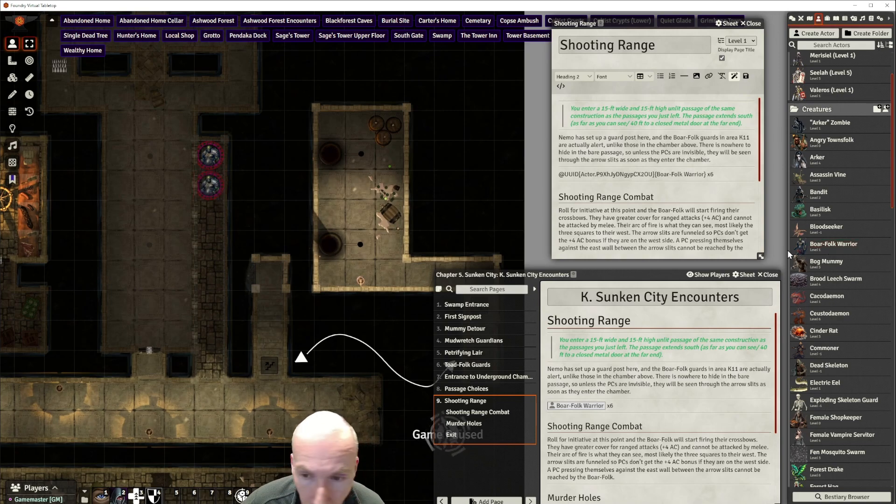
pyautogui.moveTo(264, 209); pyautogui.dragTo(209, 216)
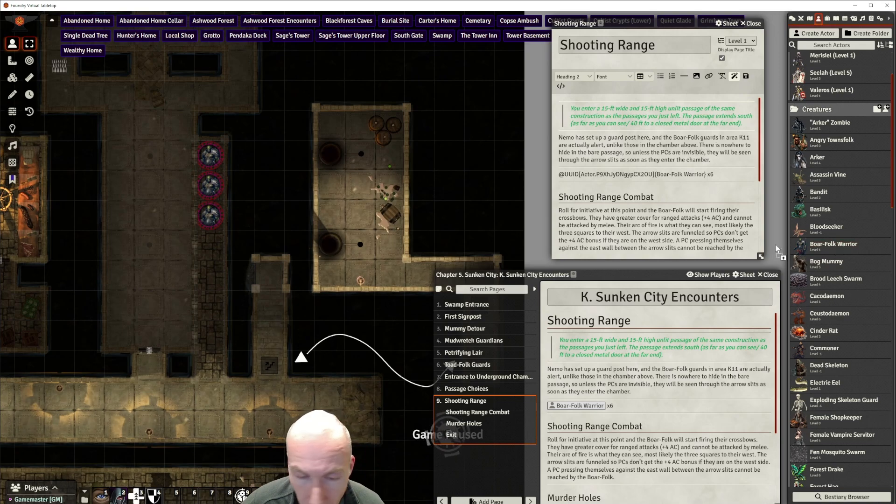
pyautogui.moveTo(777, 250); pyautogui.dragTo(212, 248)
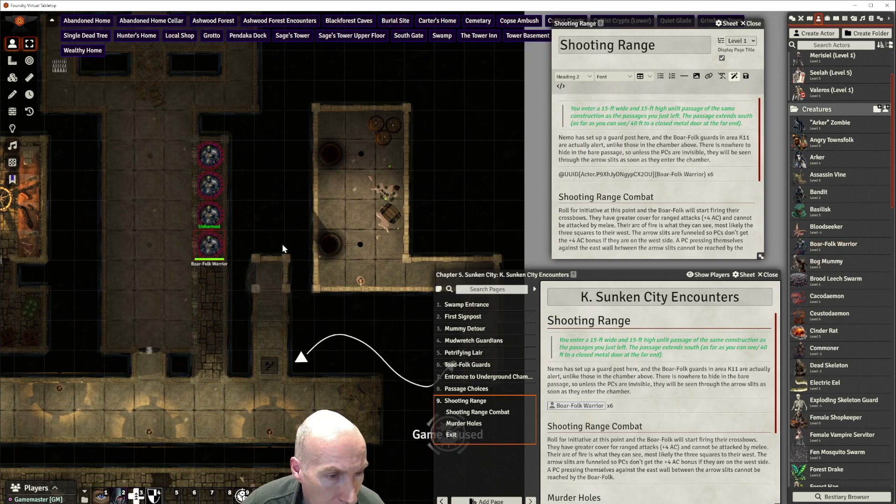
pyautogui.moveTo(819, 249); pyautogui.dragTo(210, 277)
pyautogui.moveTo(833, 245); pyautogui.dragTo(209, 305)
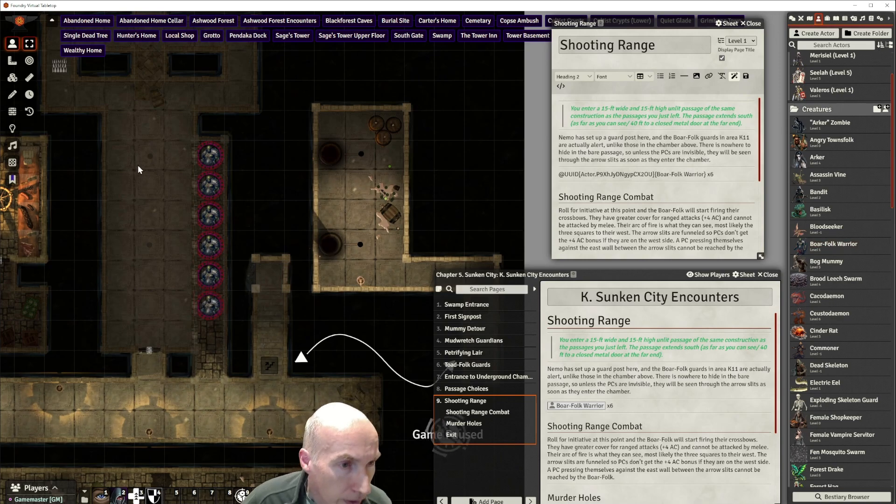
# Hide all six Boar-Folk Warrior tokens in the guard passage from the players
pyautogui.moveTo(172, 127); pyautogui.dragTo(230, 336)
pyautogui.rightClick(209, 156)
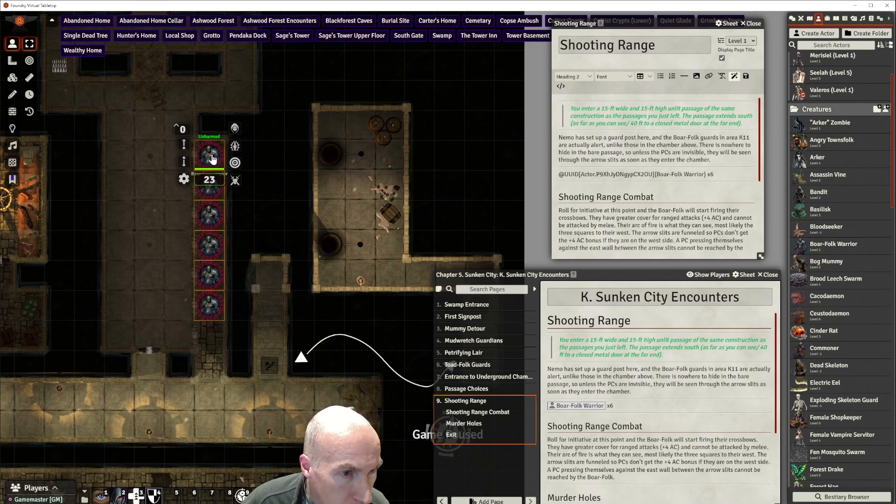
pyautogui.click(236, 129)
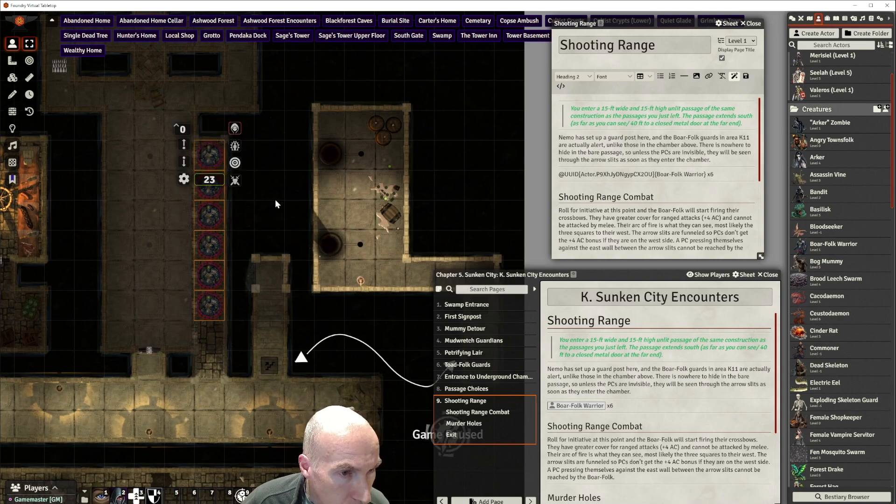
pyautogui.click(270, 201)
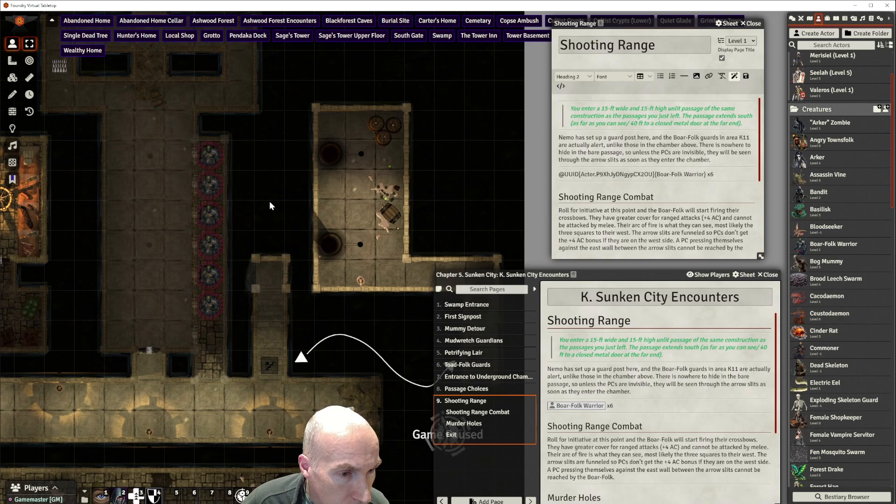
# Reset the scene's fog of war exploration and select the northernmost Boar-Folk Warrior token
pyautogui.scroll(2, 260, 190)
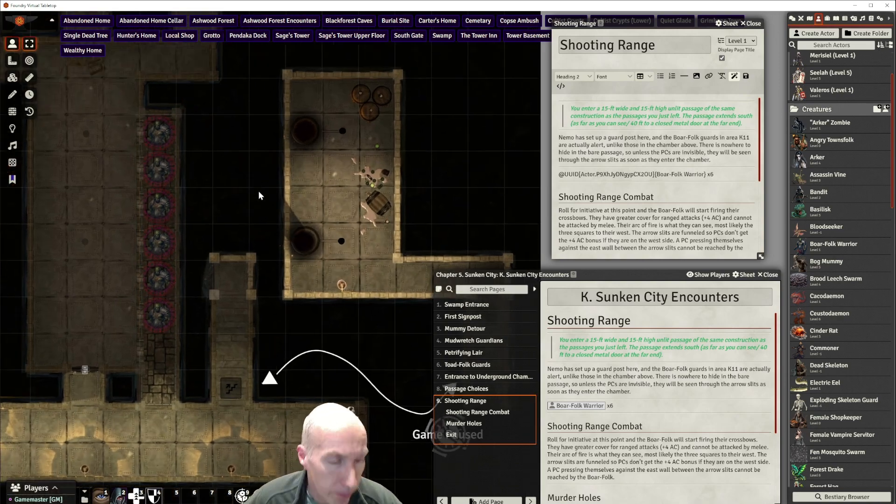
pyautogui.moveTo(159, 151); pyautogui.dragTo(409, 233)
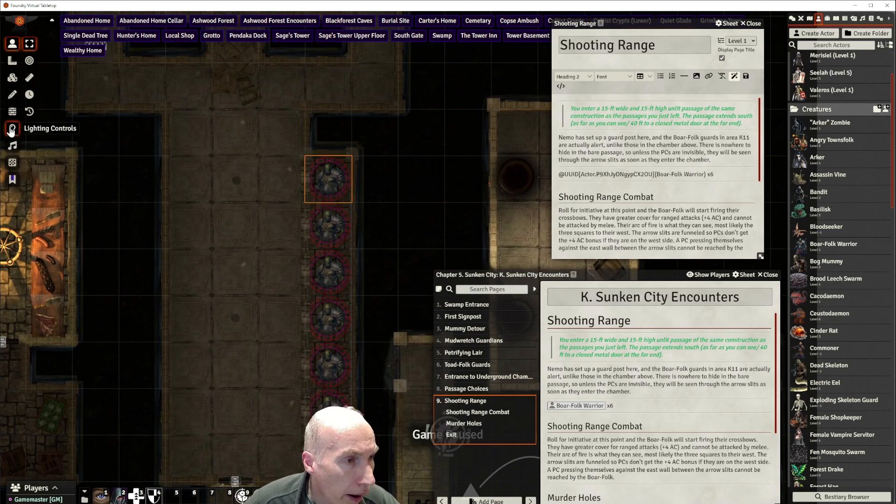
pyautogui.click(13, 129)
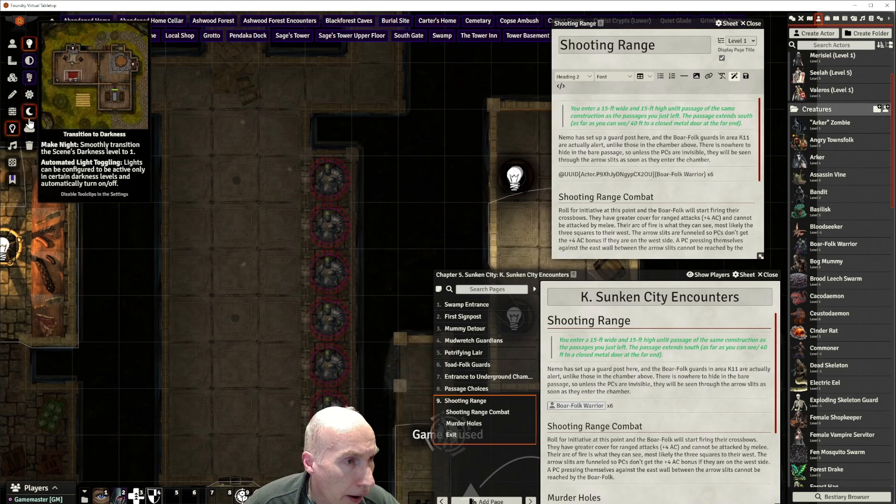
pyautogui.click(30, 133)
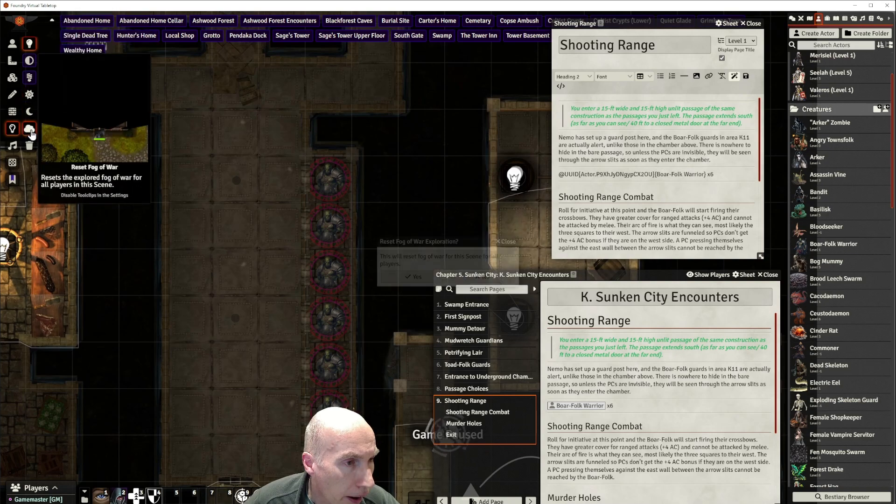
pyautogui.click(420, 275)
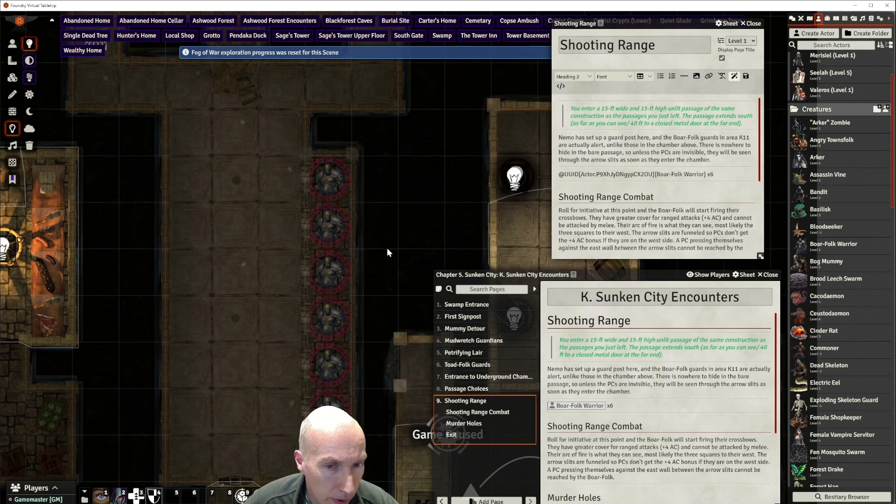
pyautogui.click(12, 45)
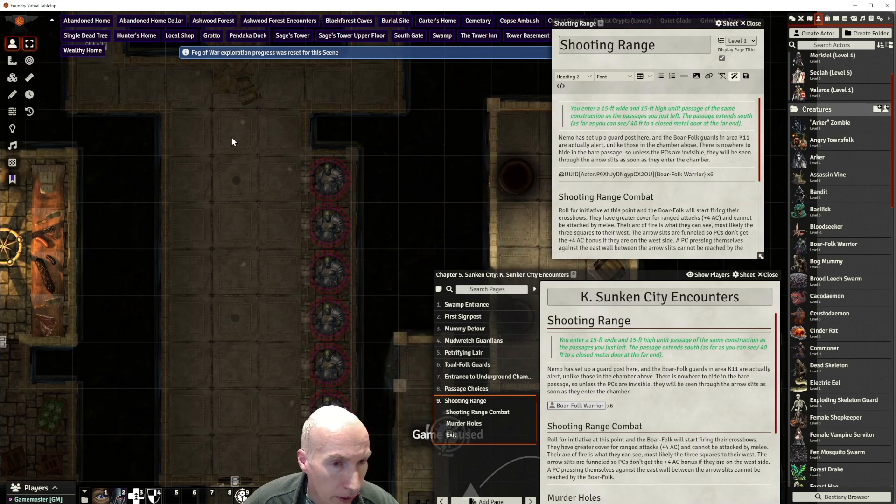
pyautogui.click(334, 180)
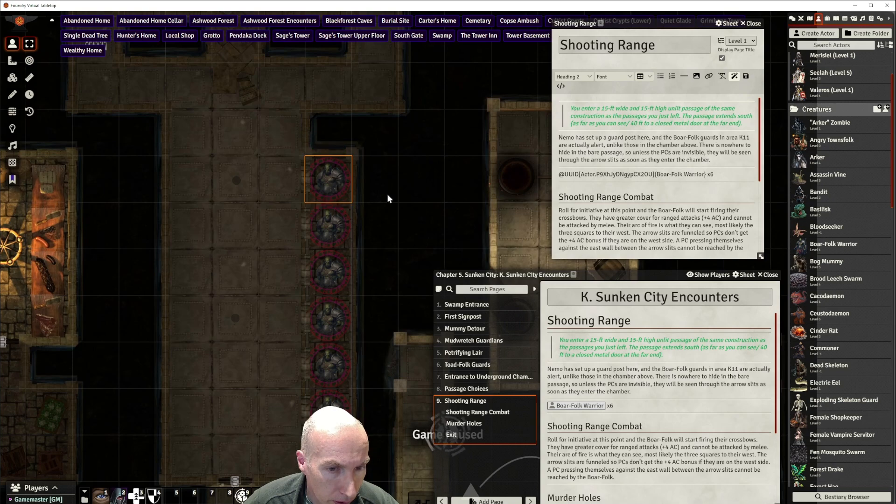
# Make the northernmost Boar-Folk Warrior token visible and move it two squares west into the main corridor
pyautogui.scroll(-4, 391, 196)
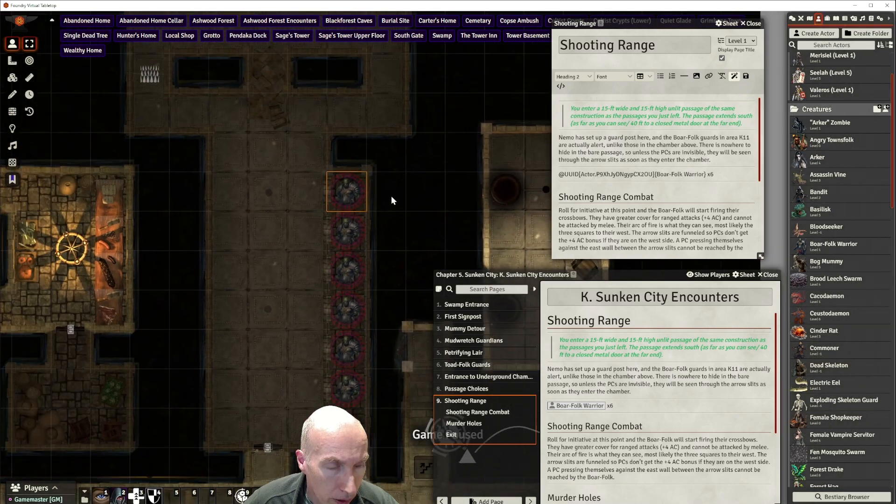
pyautogui.rightClick(349, 190)
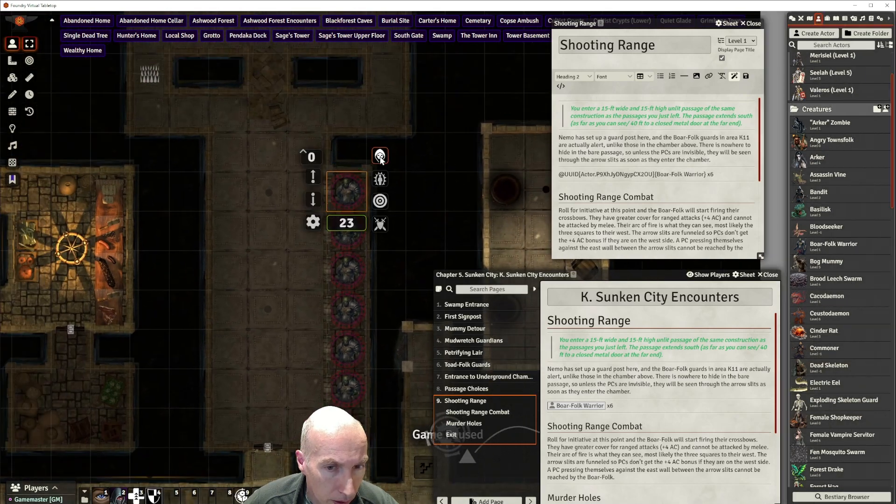
pyautogui.scroll(2, 418, 205)
pyautogui.click(393, 193)
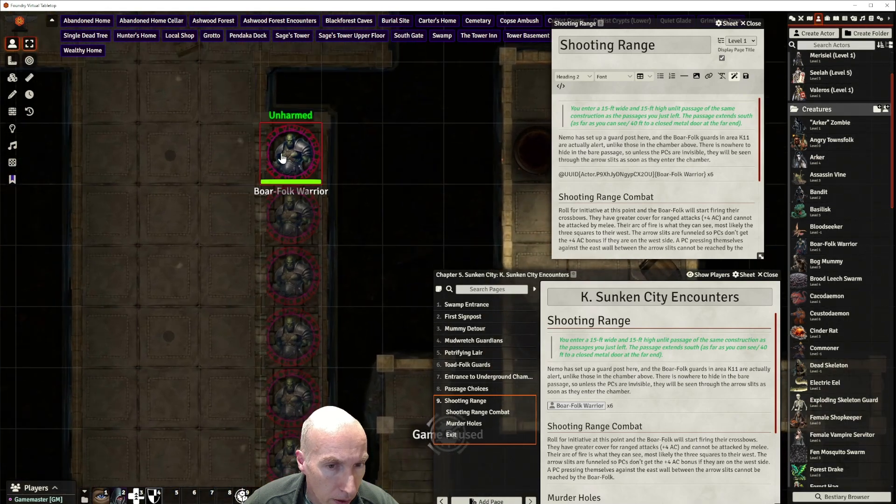
pyautogui.moveTo(295, 157); pyautogui.dragTo(169, 156)
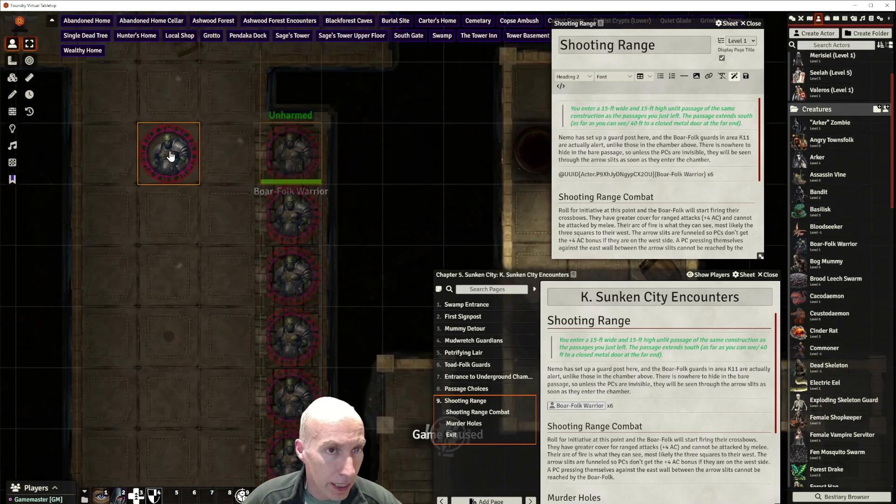
# Add a Seelah (Level 5) token to the scene and move it to the northernmost square of the guard passage
pyautogui.scroll(-1, 239, 158)
pyautogui.scroll(-2, 239, 157)
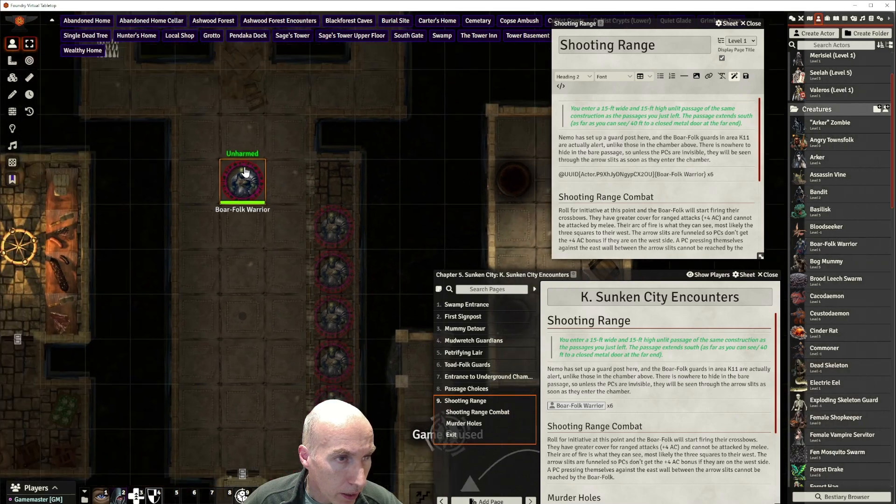
pyautogui.moveTo(263, 195); pyautogui.dragTo(262, 148)
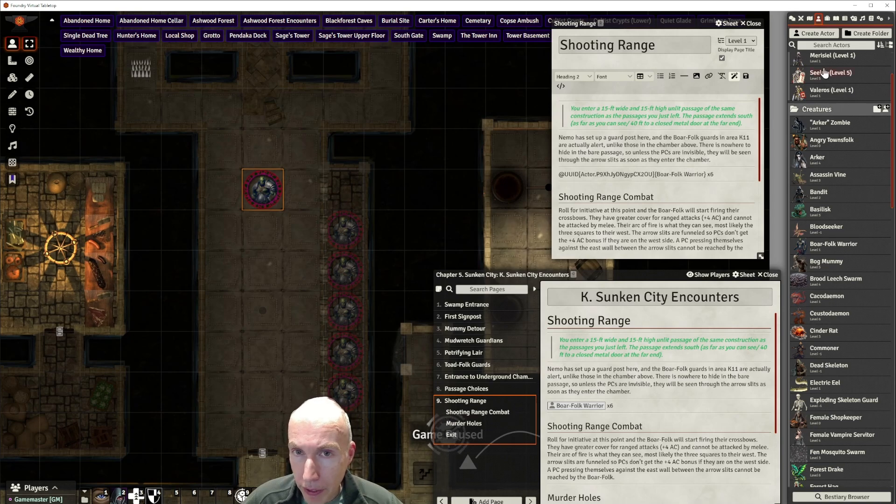
pyautogui.moveTo(825, 73); pyautogui.dragTo(300, 148)
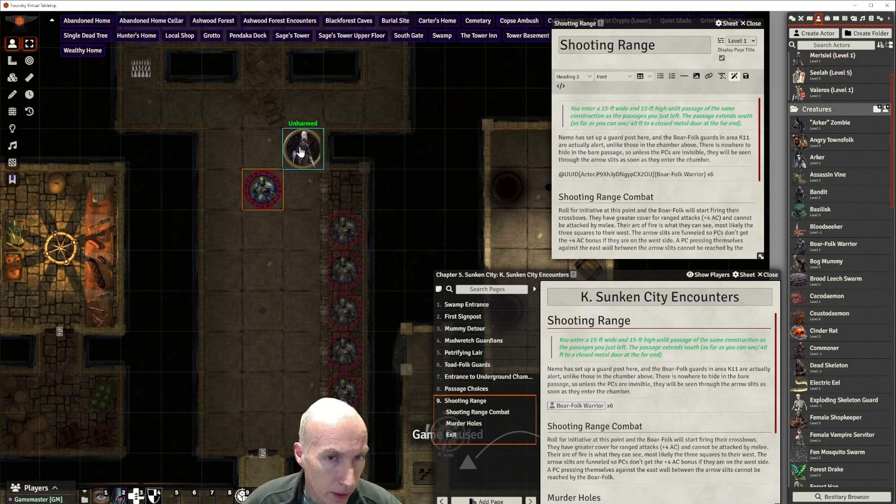
pyautogui.click(298, 149)
pyautogui.scroll(5, 371, 154)
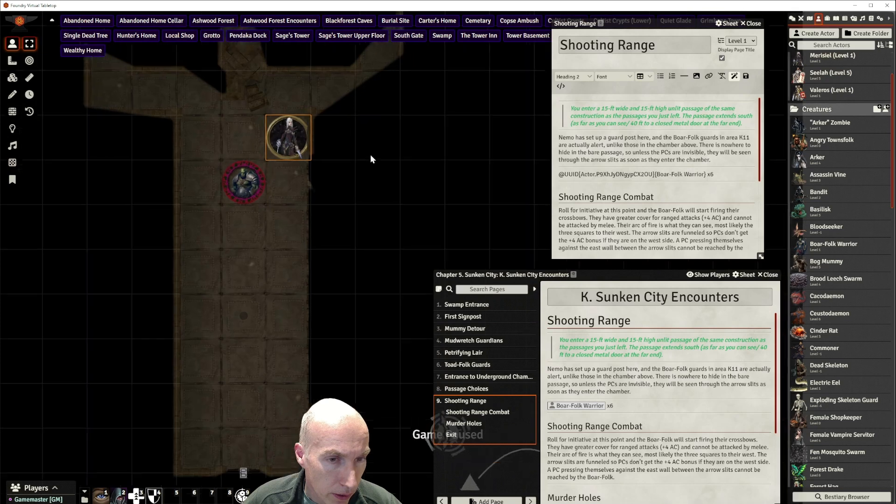
pyautogui.moveTo(272, 122); pyautogui.dragTo(327, 178)
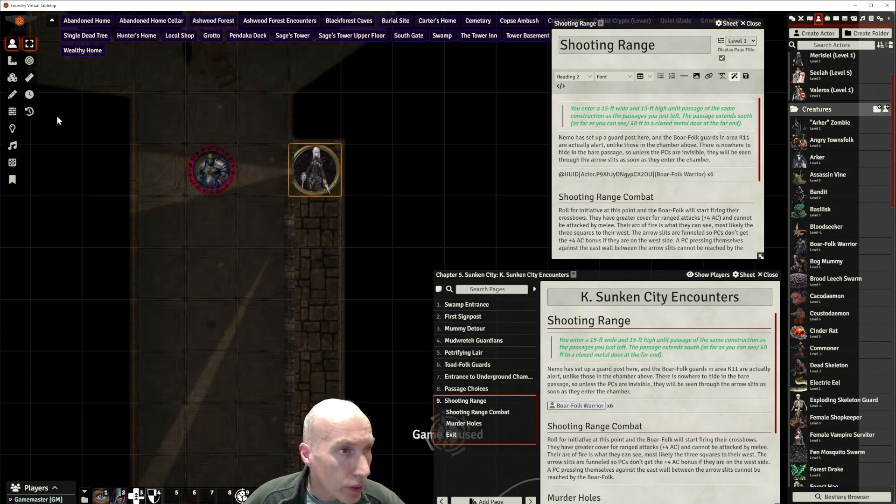
# Reset the scene's fog of war exploration again with Seelah in the guard passage
pyautogui.click(13, 130)
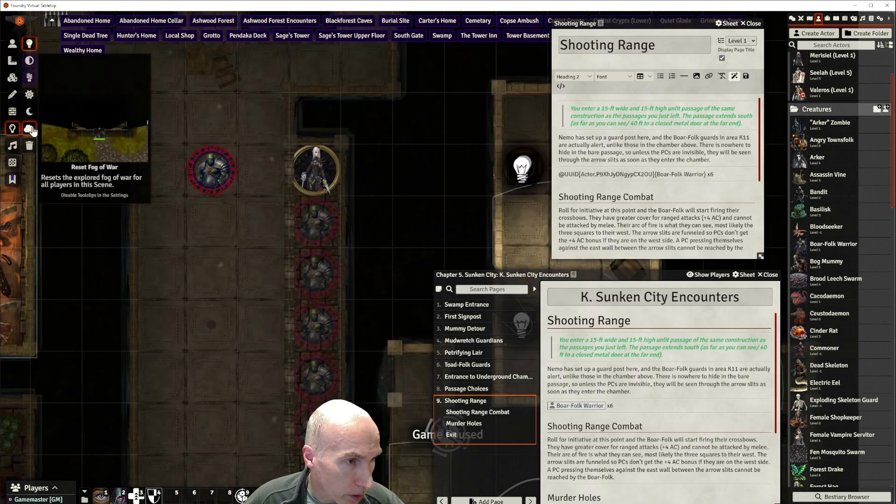
pyautogui.click(29, 128)
pyautogui.click(430, 278)
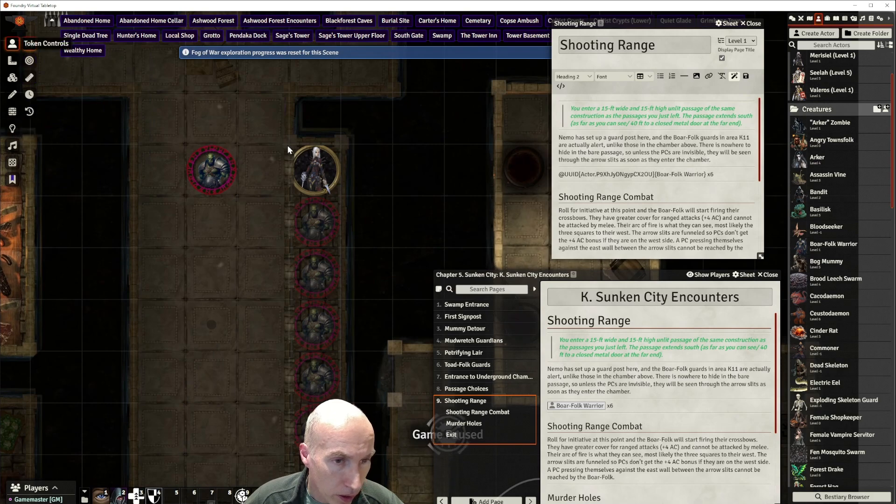
# Check Seelah's view through the arrow slit, moving the Boar-Folk Warrior to the corridor's west edge and one square south
pyautogui.click(322, 174)
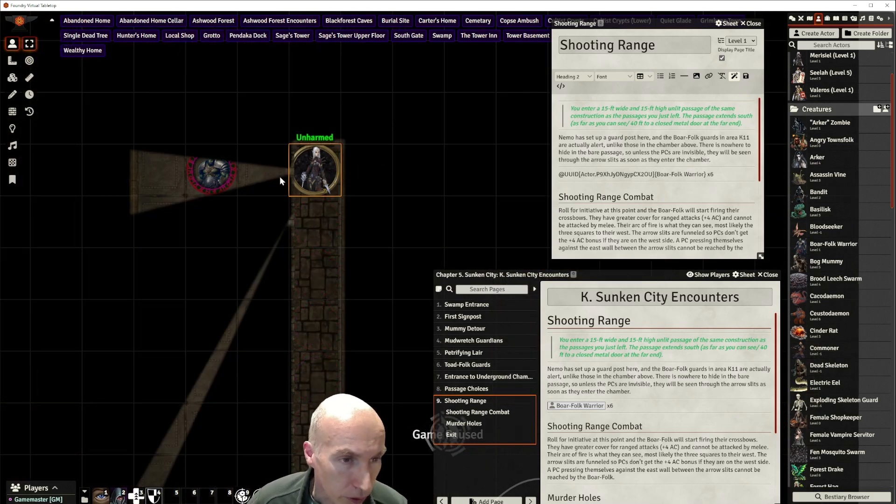
pyautogui.moveTo(225, 180); pyautogui.dragTo(168, 214)
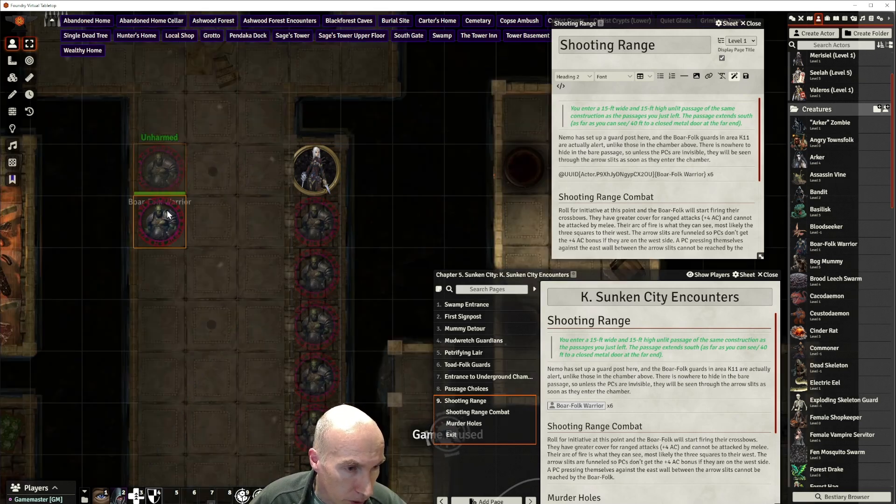
pyautogui.click(303, 183)
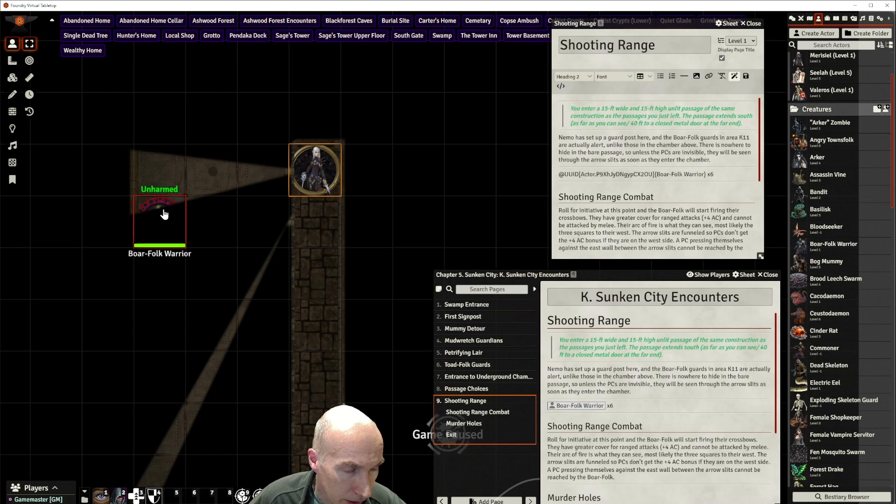
# Check Seelah's view through the arrow slit, moving the Boar-Folk Warrior one square east, then to the corridor's west edge in Seelah's row
pyautogui.moveTo(164, 214); pyautogui.dragTo(213, 213)
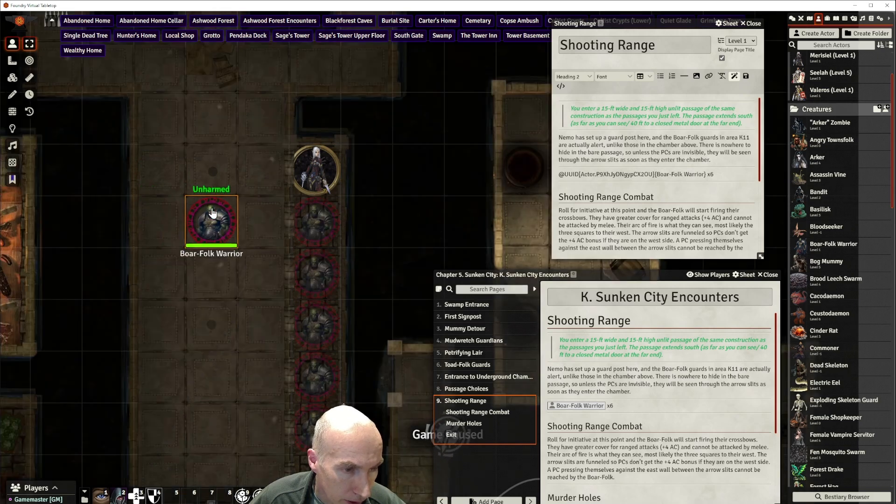
pyautogui.click(313, 175)
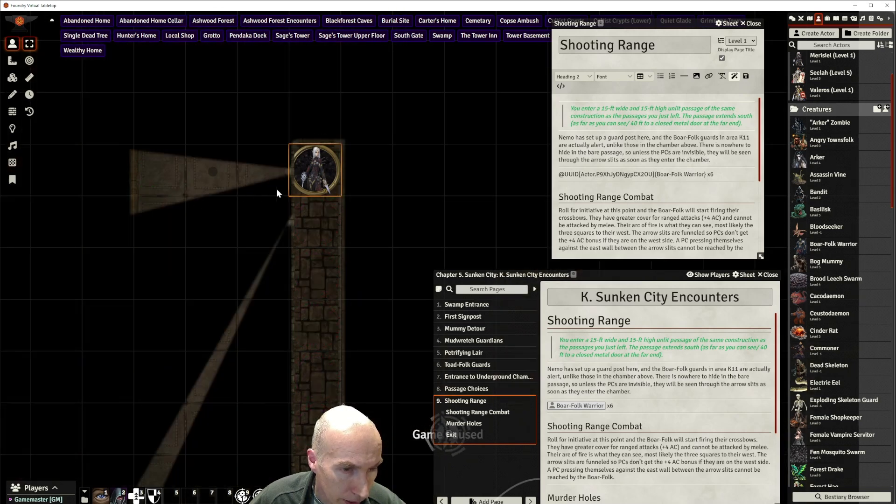
pyautogui.click(203, 184)
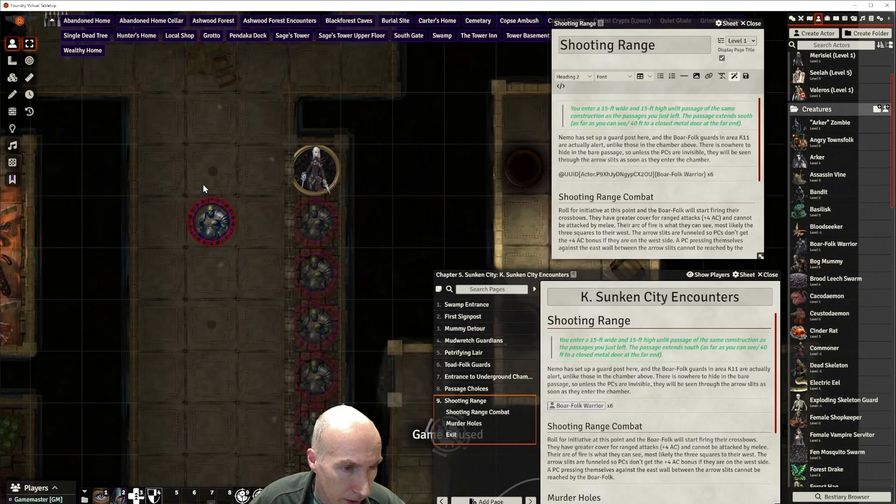
pyautogui.click(204, 215)
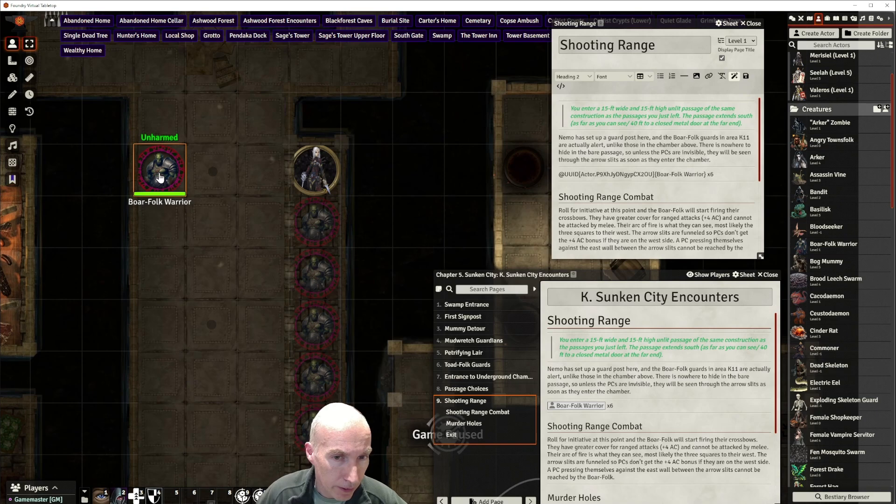
# Remove the Seelah token from the scene and return the Boar-Folk Warrior to the northernmost square of the guard passage
pyautogui.click(325, 175)
pyautogui.moveTo(216, 137); pyautogui.dragTo(216, 131)
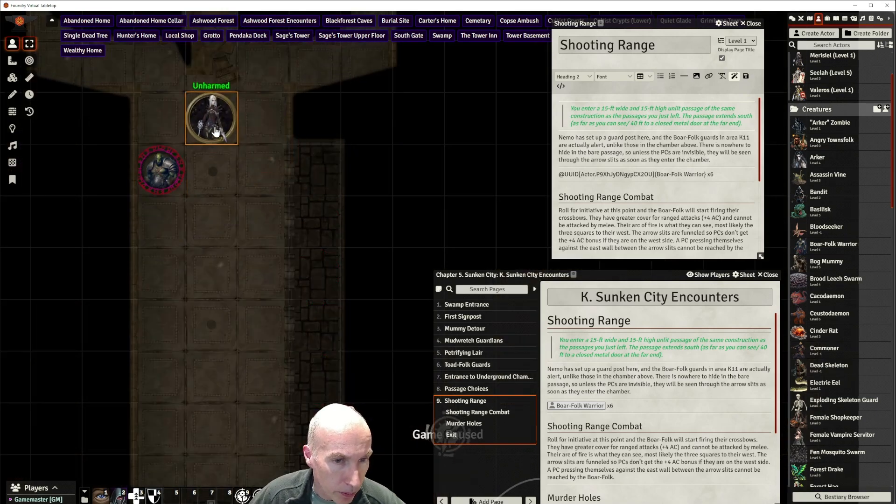
pyautogui.press('Delete')
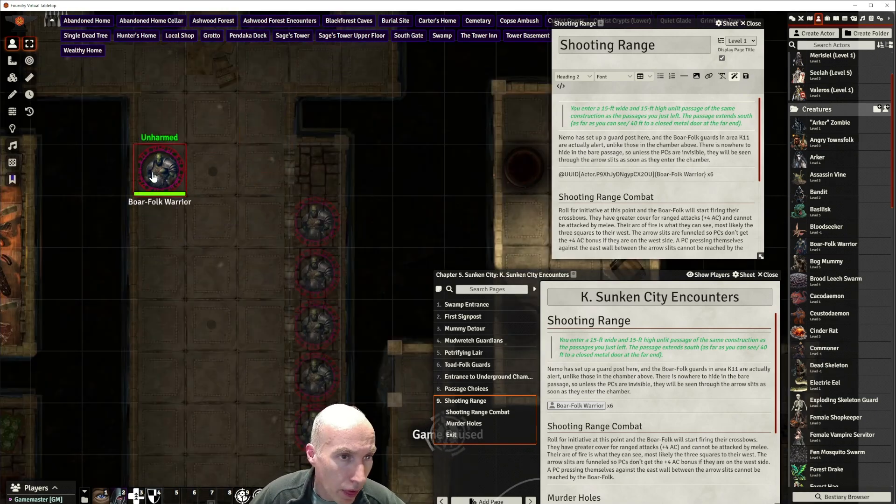
pyautogui.moveTo(162, 175); pyautogui.dragTo(307, 174)
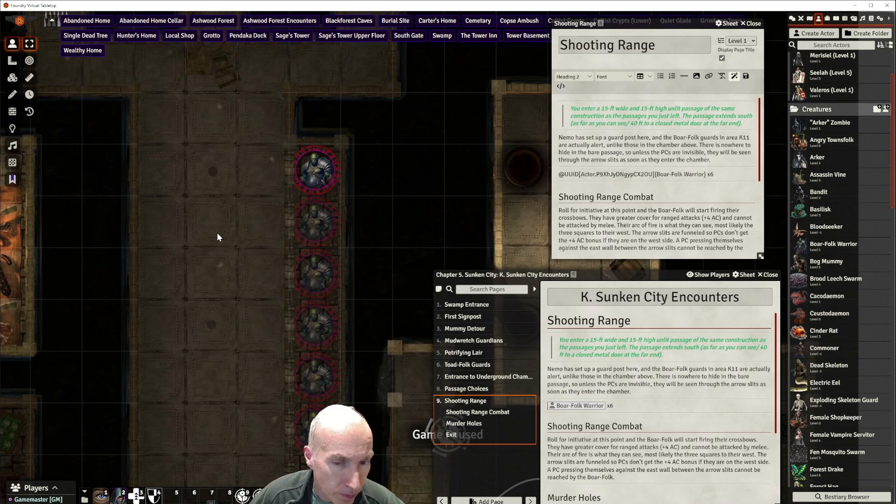
# Shift all six Boar-Folk Warrior tokens in the guard passage one square south, starting with the southernmost
pyautogui.scroll(-2, 223, 210)
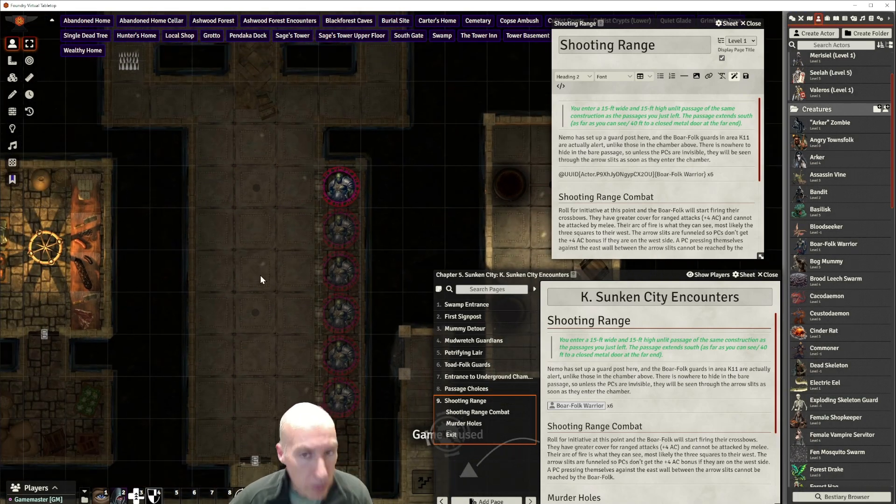
pyautogui.moveTo(269, 265); pyautogui.dragTo(257, 194)
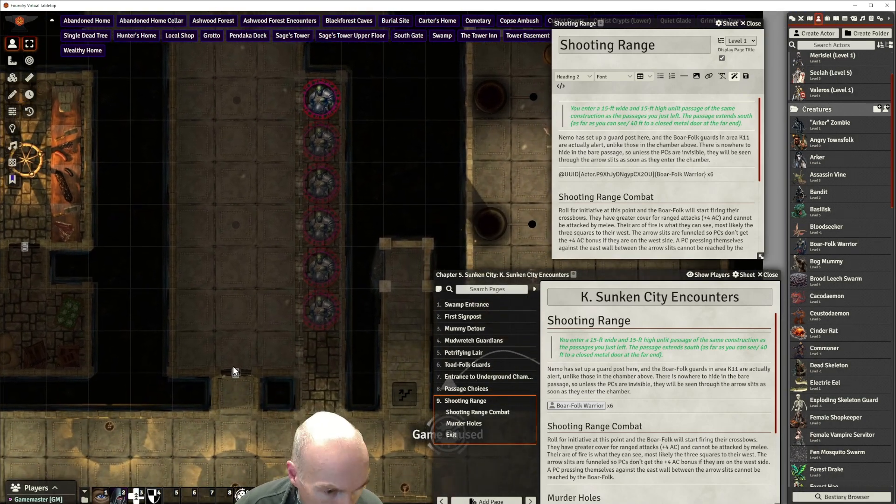
pyautogui.moveTo(320, 312); pyautogui.dragTo(321, 351)
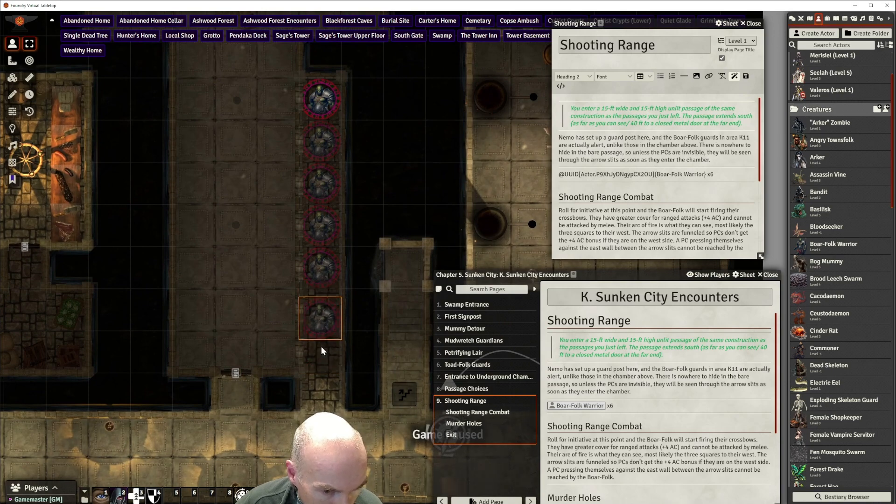
pyautogui.moveTo(322, 274); pyautogui.dragTo(321, 310)
pyautogui.moveTo(320, 226); pyautogui.dragTo(320, 267)
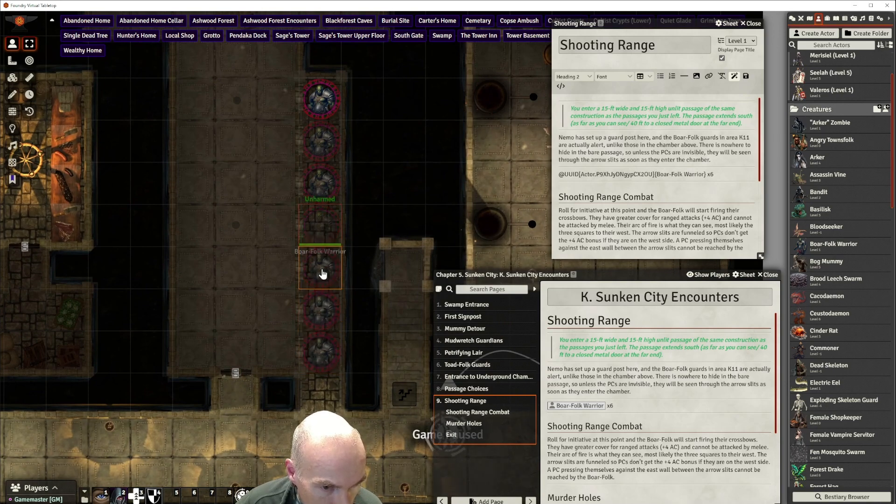
pyautogui.moveTo(326, 197); pyautogui.dragTo(325, 240)
pyautogui.moveTo(321, 149); pyautogui.dragTo(321, 191)
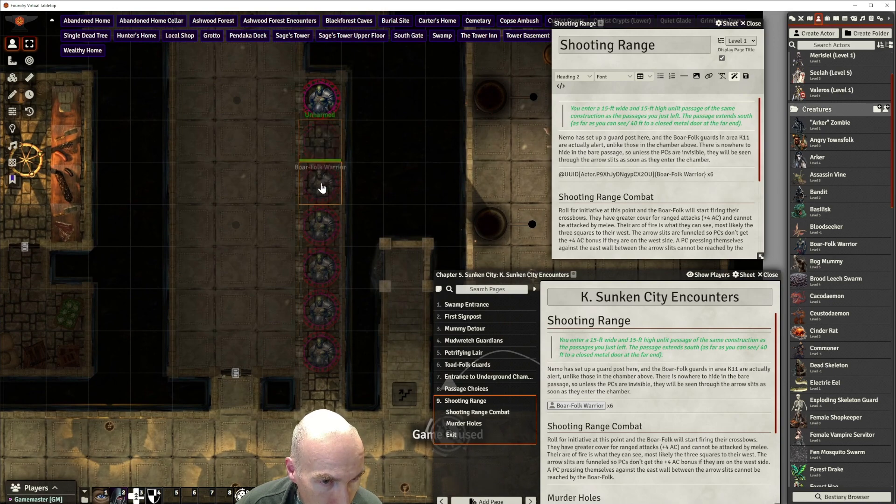
pyautogui.click(390, 145)
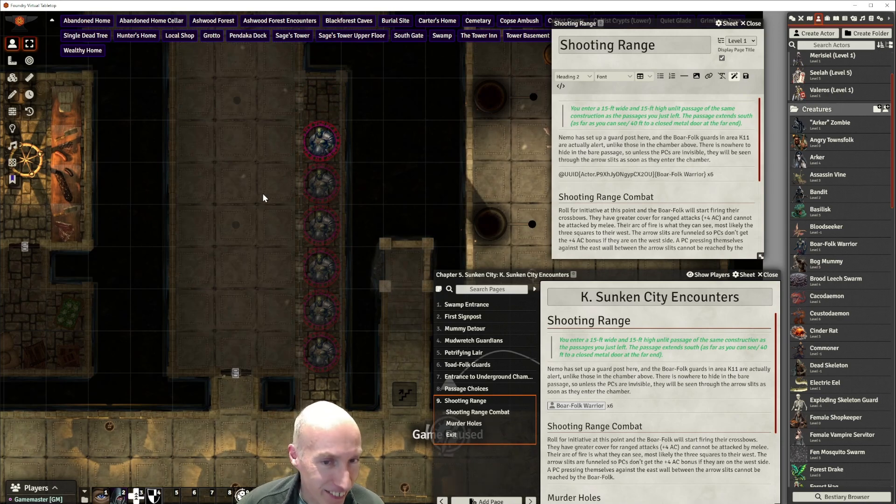
# Hide the northernmost Boar-Folk Warrior token from the players
pyautogui.scroll(-3, 263, 194)
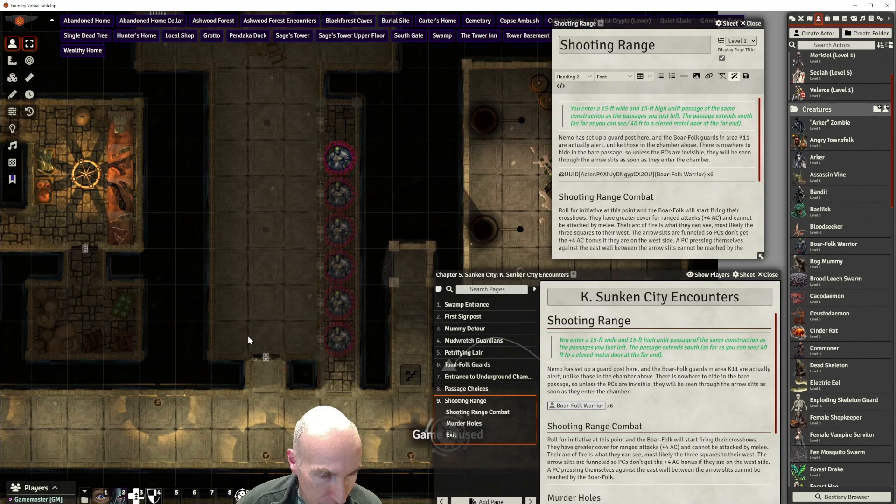
pyautogui.scroll(2, 382, 232)
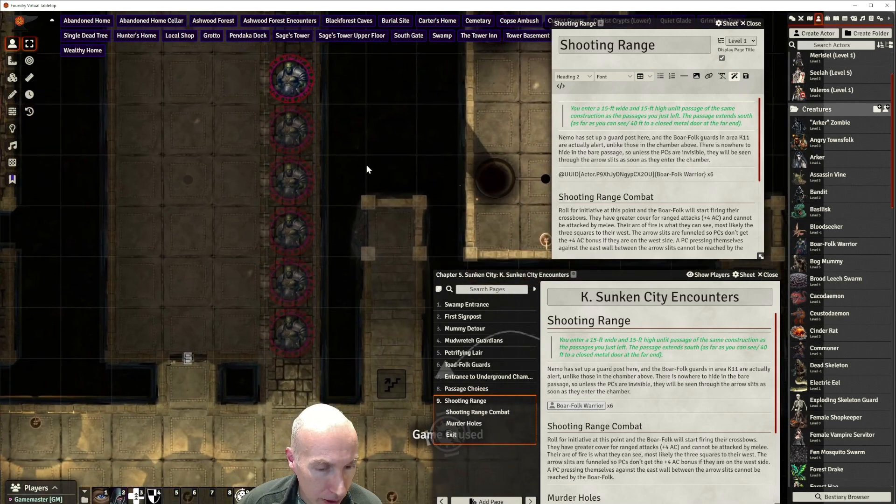
pyautogui.rightClick(268, 97)
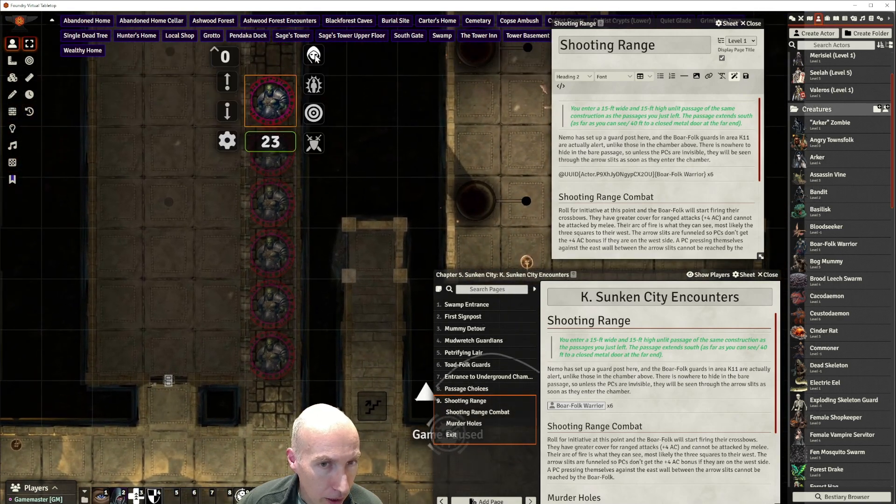
pyautogui.click(364, 153)
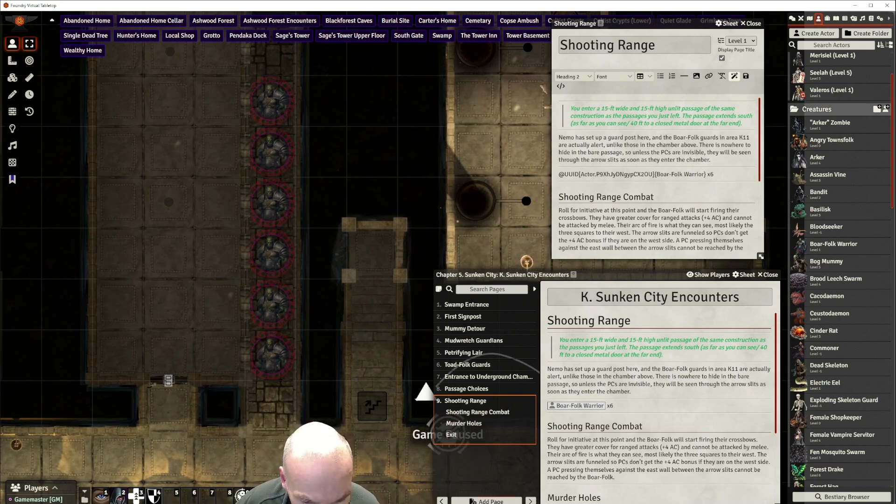
# Add a text page named Main Passage to the K. Sunken City Encounters journal
pyautogui.click(485, 500)
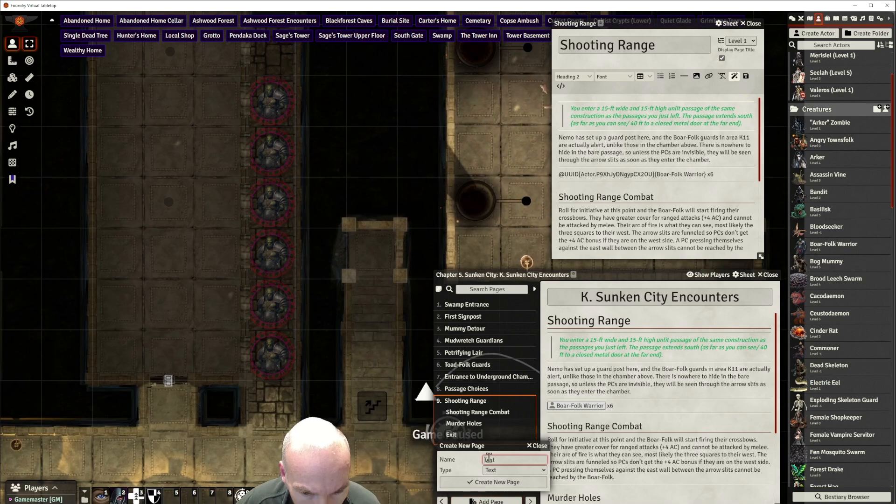
pyautogui.write('Main')
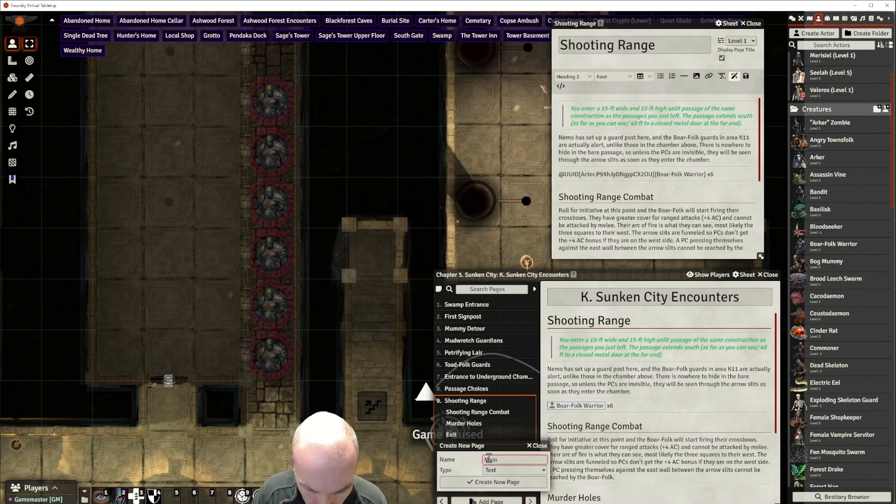
pyautogui.write(' Passage')
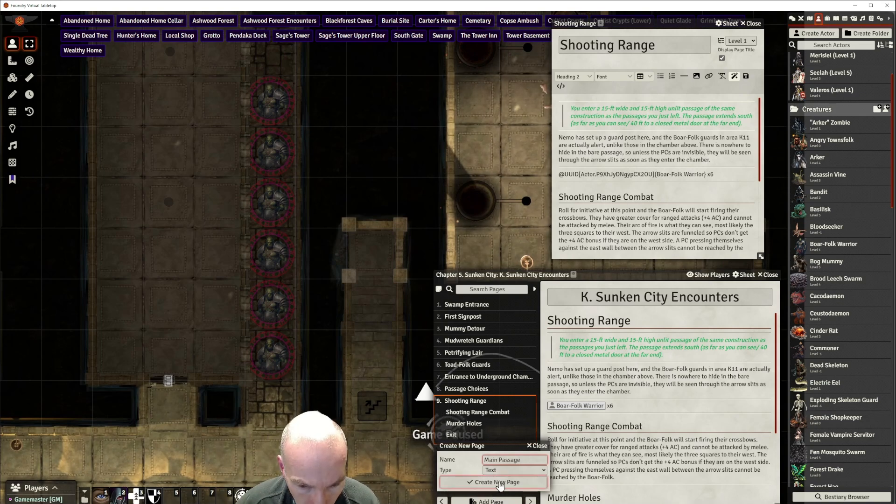
pyautogui.click(499, 483)
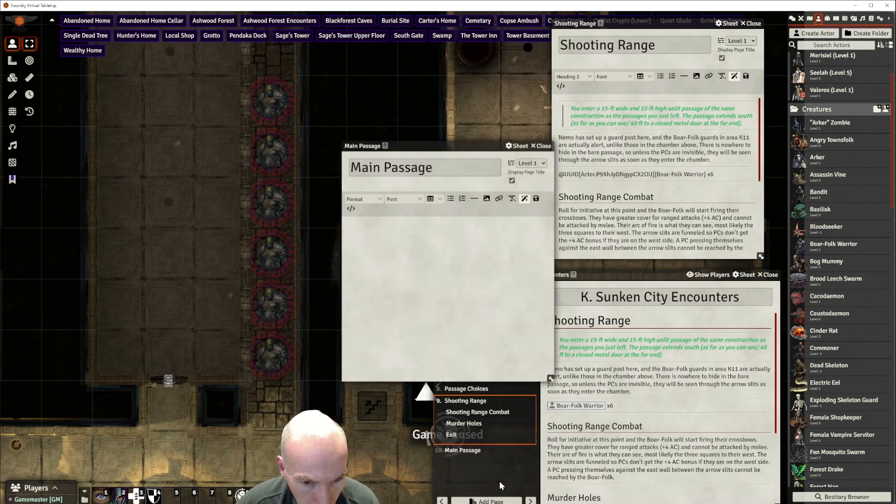
# Close the Shooting Range page editor and insert the passage description and the Boar-Folk crossbowmen note into the Main Passage page
pyautogui.click(752, 24)
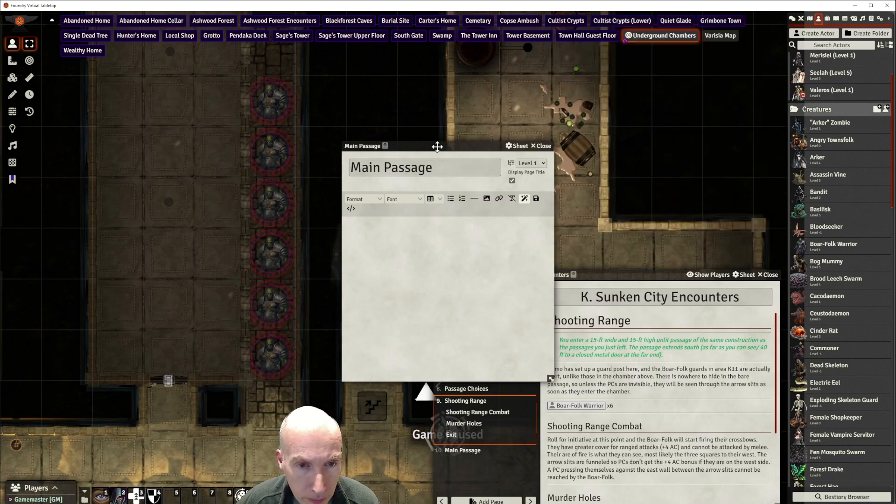
pyautogui.moveTo(437, 146); pyautogui.dragTo(657, 37)
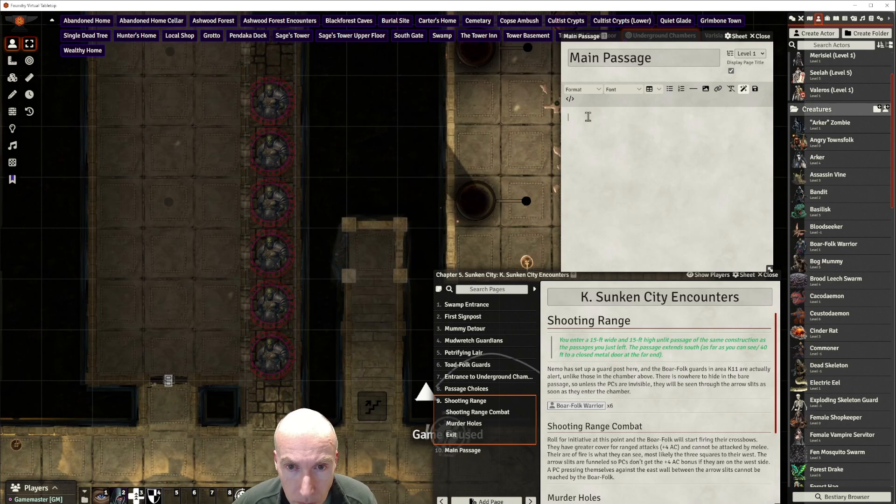
pyautogui.click(690, 124)
pyautogui.write('You enter a 10-ft wide 15-ft high passage running east-west cleared of rubble and litter and lit by burning sconces on the walls. There is an air of order here, as if the ancient ruins have recently been repurposed. To the east, the passage is blocked by tons of rubble. Before this point there are two exits to the north, one a recent roughly mortared tunnel, the other a stairway going up that is of the same ancient architecture as the rest of these chambers. To the west there is a wide doorway to the north before the passage turns south. If there are no more PCs in area K9, the Boar-Folk crossbowmen from area K11 will move south to face whomever has breached the metal door.')
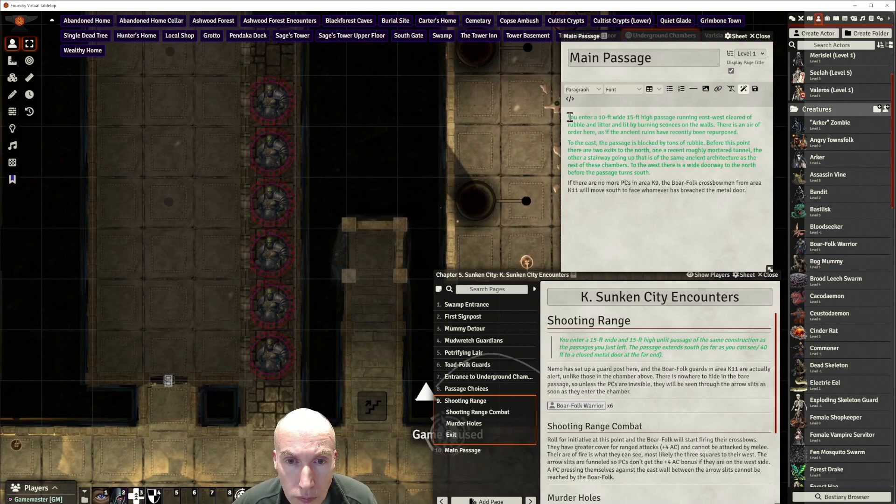
# Set off the two green descriptive paragraphs of the Main Passage page with horizontal lines and format them as a blockquote
pyautogui.click(569, 117)
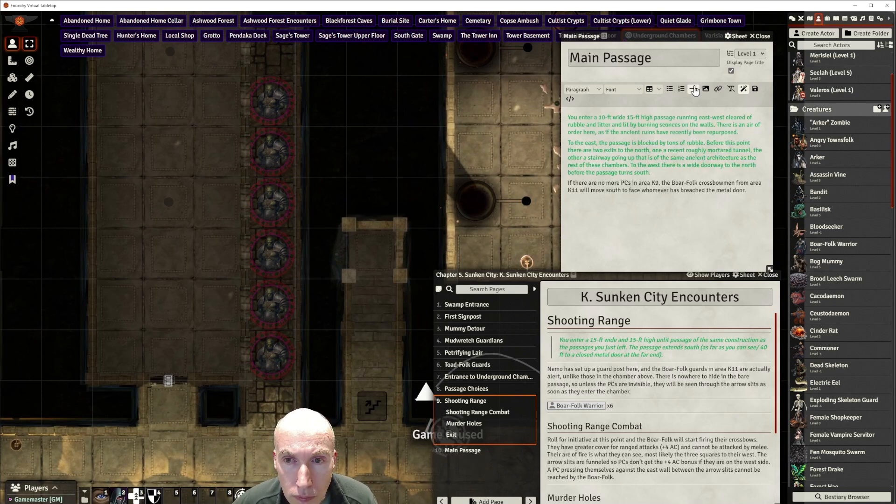
pyautogui.click(694, 89)
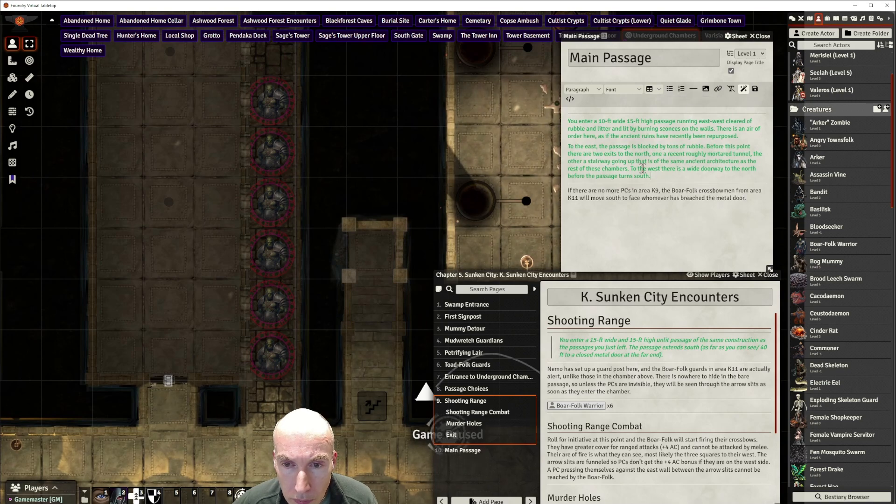
pyautogui.moveTo(652, 176); pyautogui.dragTo(564, 120)
pyautogui.click(582, 89)
pyautogui.moveTo(580, 113)
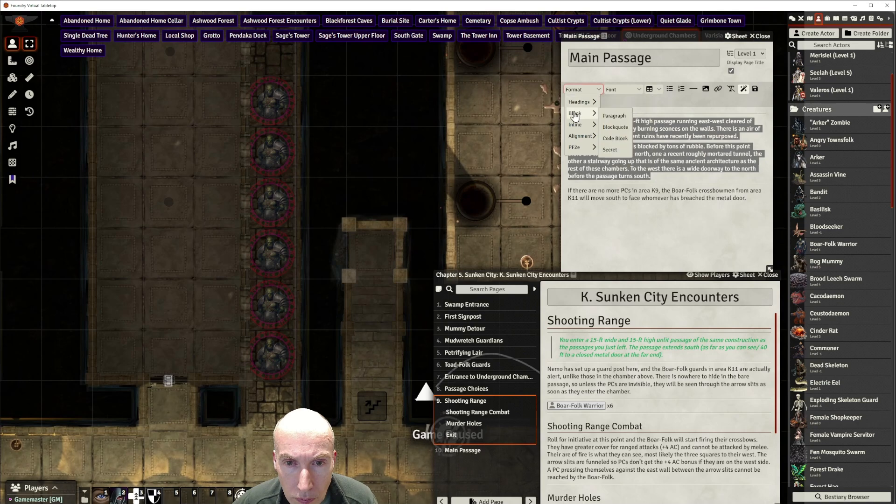
pyautogui.click(620, 132)
pyautogui.click(680, 198)
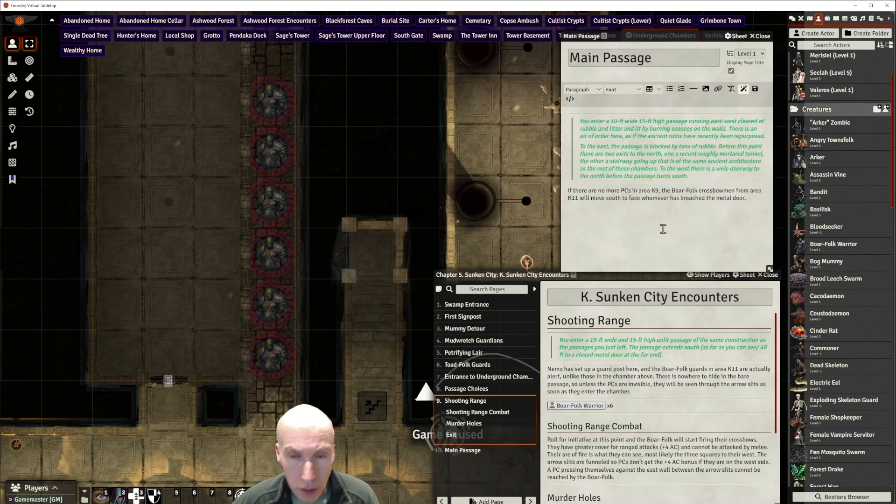
# Examine the main passage on the map against its description, from the rubble at the east end to the western stretch and northern exits
pyautogui.scroll(-2, 217, 315)
pyautogui.moveTo(248, 317); pyautogui.dragTo(267, 164)
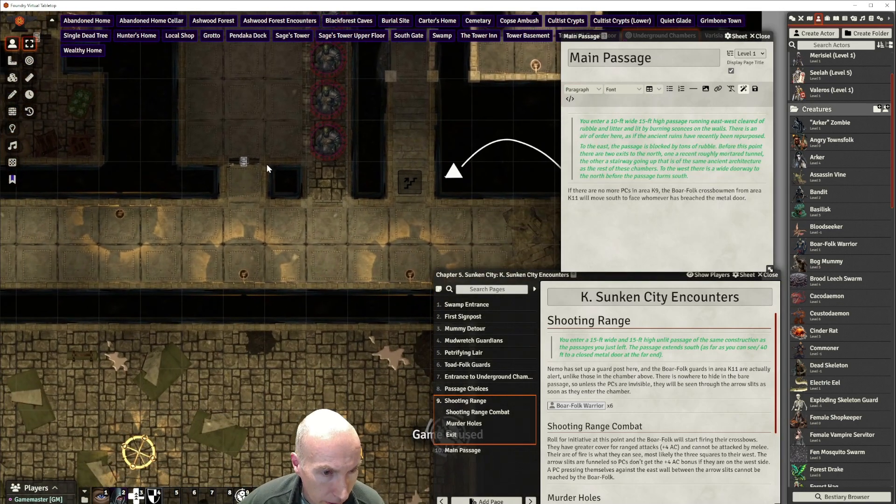
pyautogui.scroll(5, 267, 165)
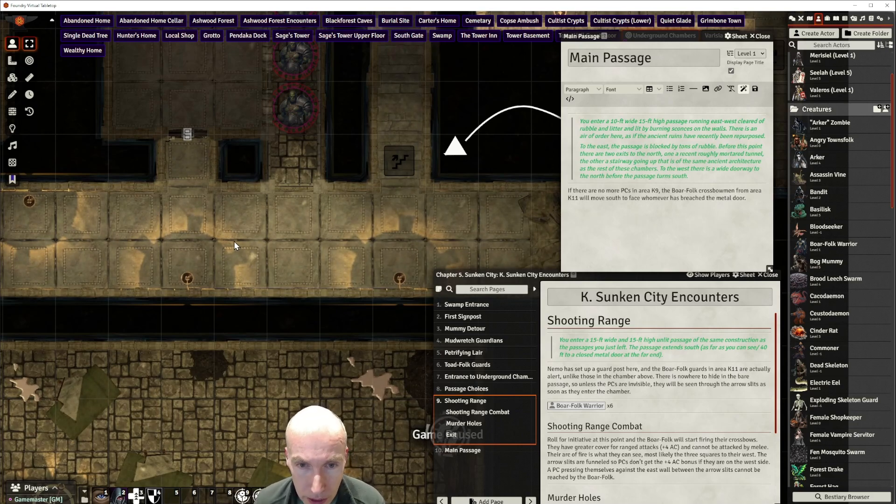
pyautogui.moveTo(332, 225); pyautogui.dragTo(115, 190)
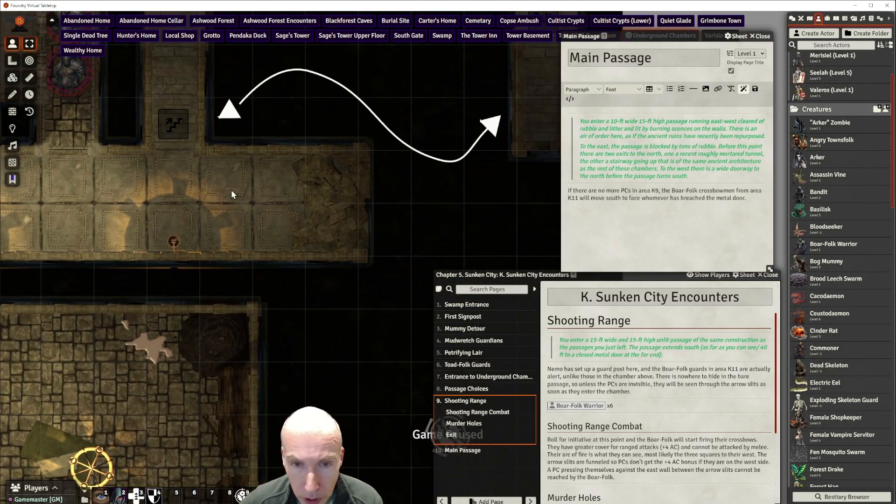
pyautogui.moveTo(225, 194); pyautogui.dragTo(309, 224)
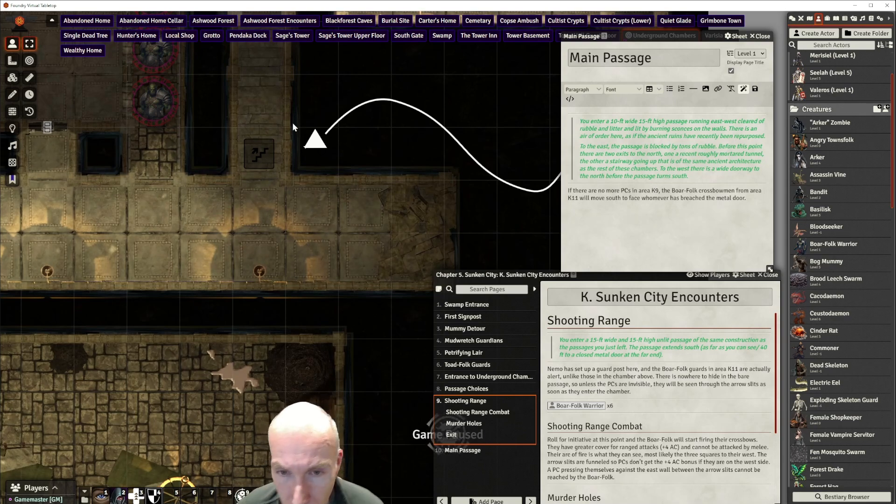
pyautogui.moveTo(76, 225)
pyautogui.mouseDown()
pyautogui.moveTo(422, 209)
pyautogui.moveTo(503, 195)
pyautogui.mouseUp()
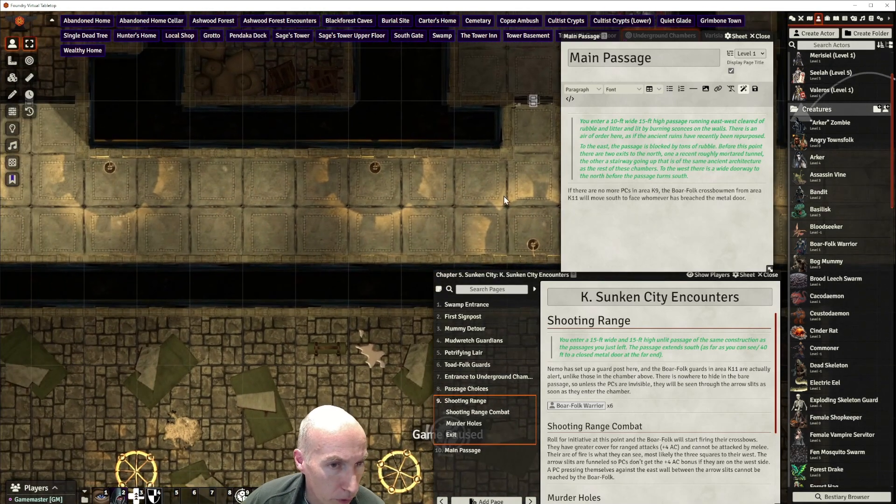
pyautogui.moveTo(79, 185); pyautogui.dragTo(516, 216)
pyautogui.moveTo(430, 215)
pyautogui.mouseDown()
pyautogui.moveTo(239, 192)
pyautogui.moveTo(38, 185)
pyautogui.mouseUp()
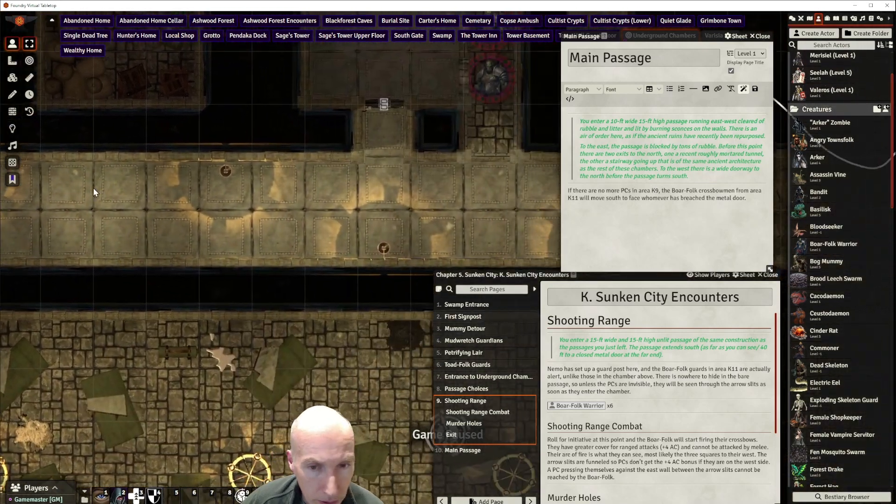
pyautogui.moveTo(423, 193); pyautogui.dragTo(248, 224)
pyautogui.scroll(-1, 298, 140)
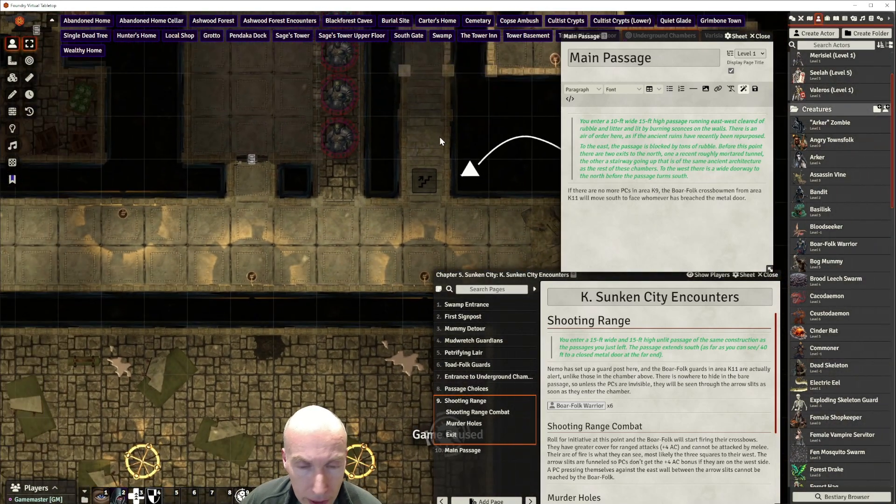
# Add a text page named Shooting Gallery to the K. Sunken City Encounters journal
pyautogui.scroll(-1, 439, 136)
pyautogui.moveTo(379, 114); pyautogui.dragTo(377, 242)
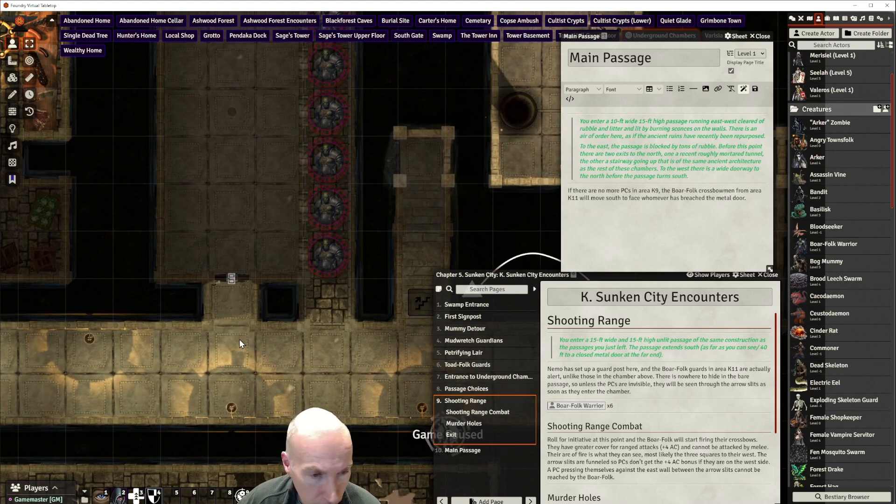
pyautogui.moveTo(243, 339); pyautogui.dragTo(161, 343)
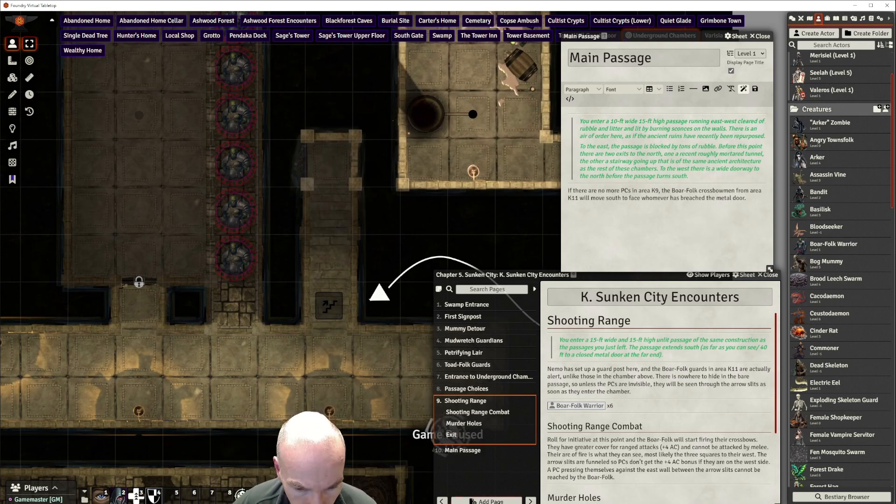
pyautogui.click(492, 501)
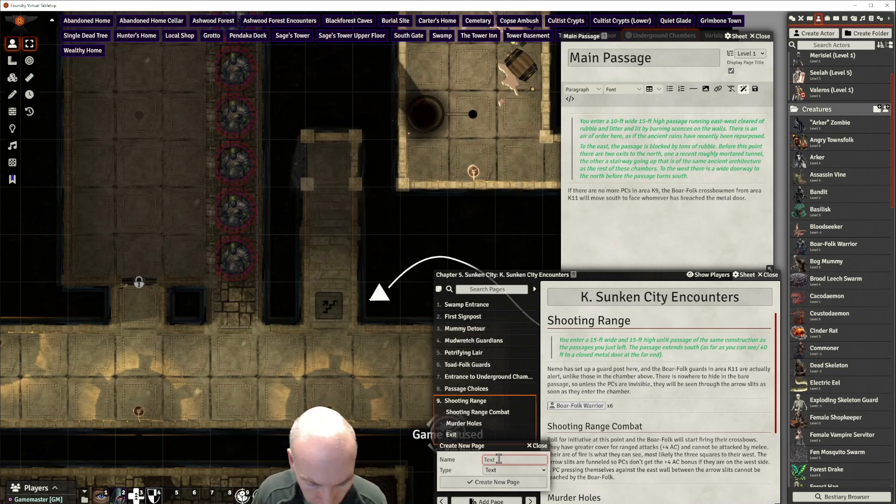
pyautogui.write('Sh')
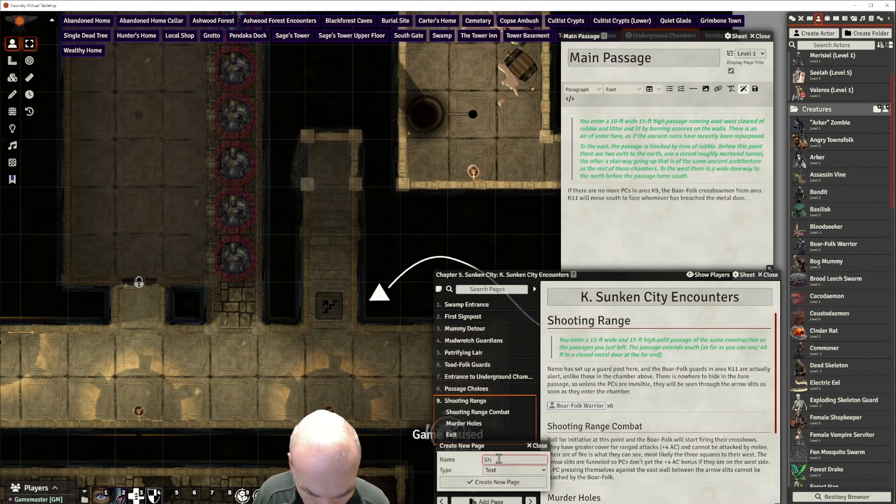
pyautogui.write('ooting Gal')
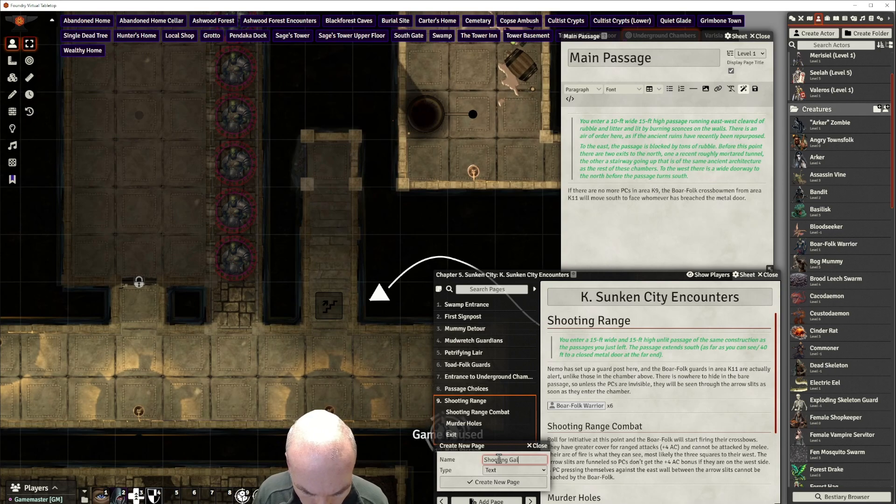
pyautogui.write('lery')
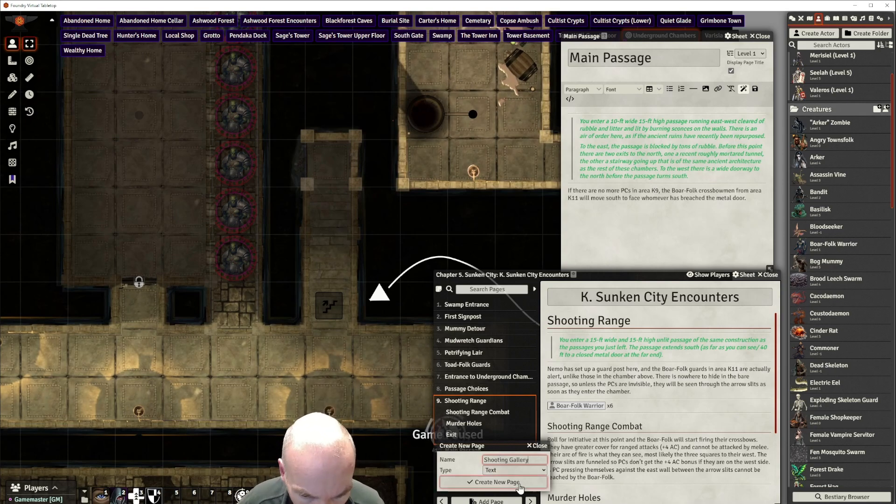
pyautogui.click(520, 484)
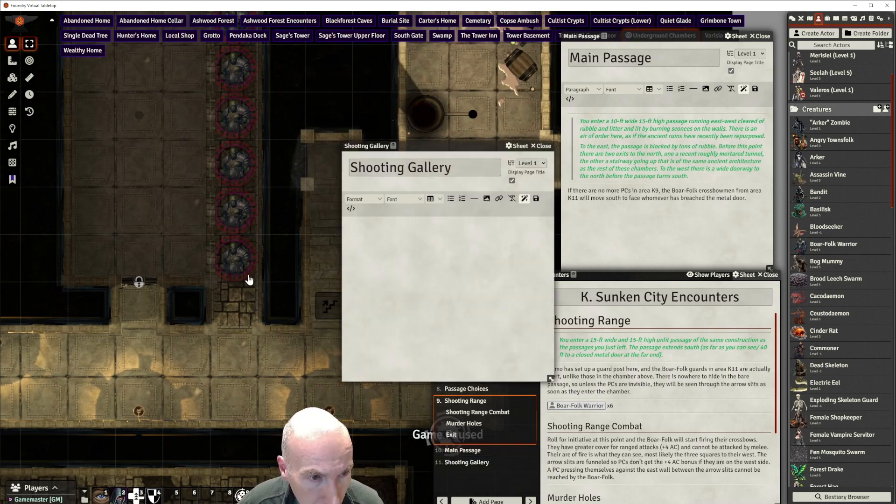
# Insert the blind passage description and the note about the stationed Boar-Men into the Shooting Gallery page
pyautogui.moveTo(434, 151); pyautogui.dragTo(459, 146)
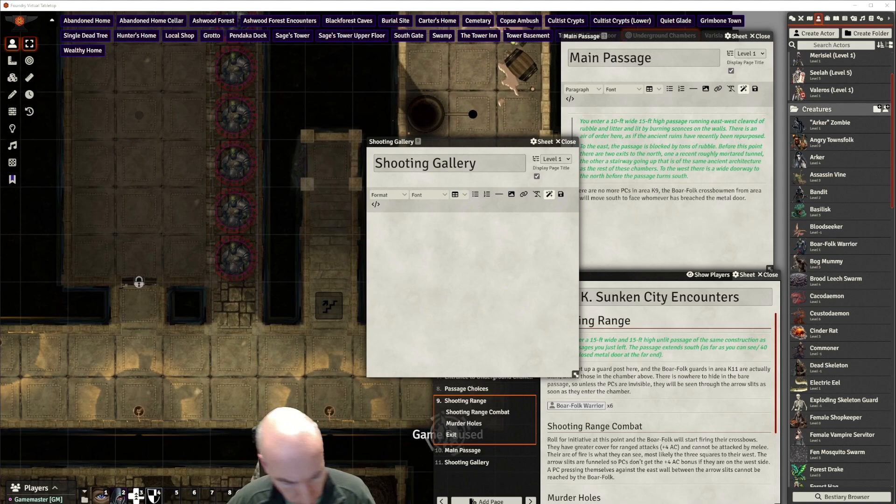
pyautogui.click(446, 230)
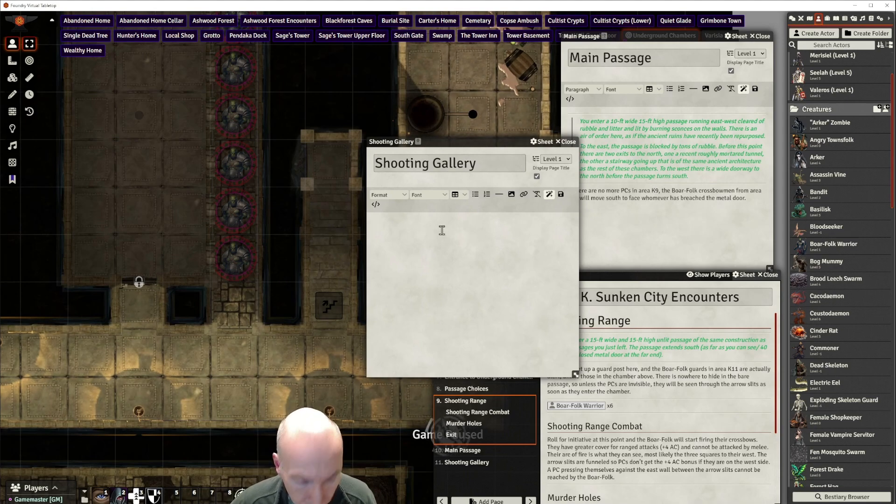
pyautogui.write('This blind passage is obviously of recent and vastly inferior construction. But it serves its purpose in providing numerous positions from which to spy on and shoot at those in the wide entrance passage. Most likely the Boar-Men stationed here will already have engaged the PCs. Their stats are listed in area K9.')
# Set off the green descriptive paragraph of the Shooting Gallery page with horizontal lines and format it as a blockquote
pyautogui.click(374, 225)
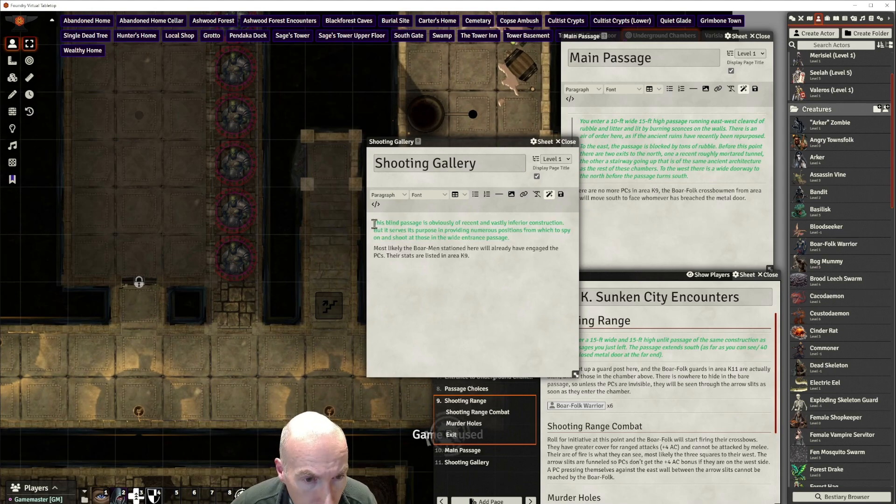
pyautogui.click(500, 194)
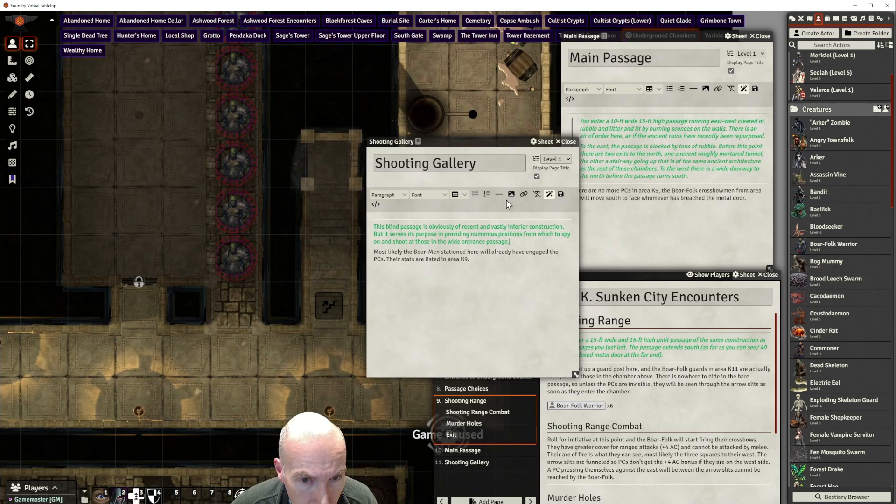
pyautogui.click(499, 195)
pyautogui.moveTo(511, 242); pyautogui.dragTo(389, 229)
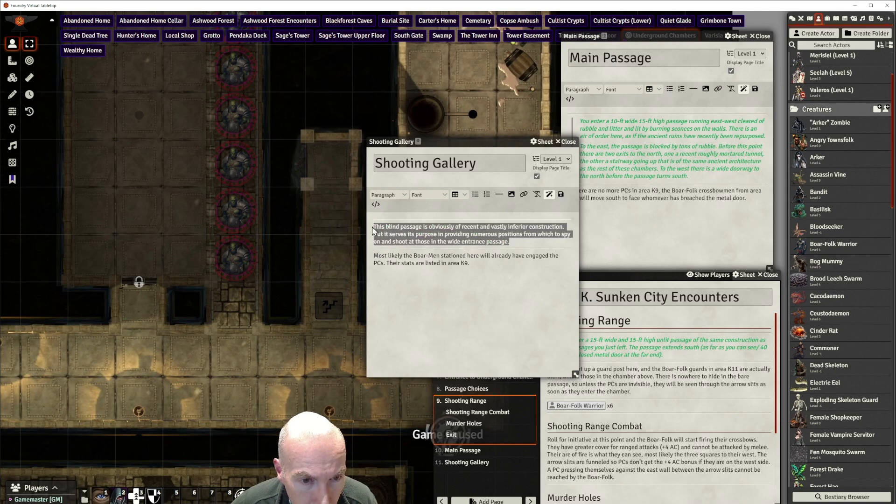
pyautogui.click(388, 195)
pyautogui.moveTo(395, 218)
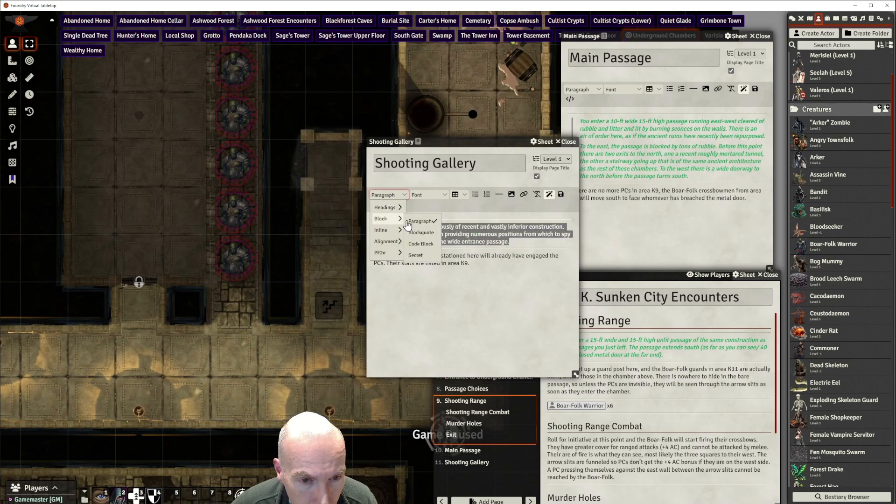
pyautogui.click(421, 233)
pyautogui.click(485, 278)
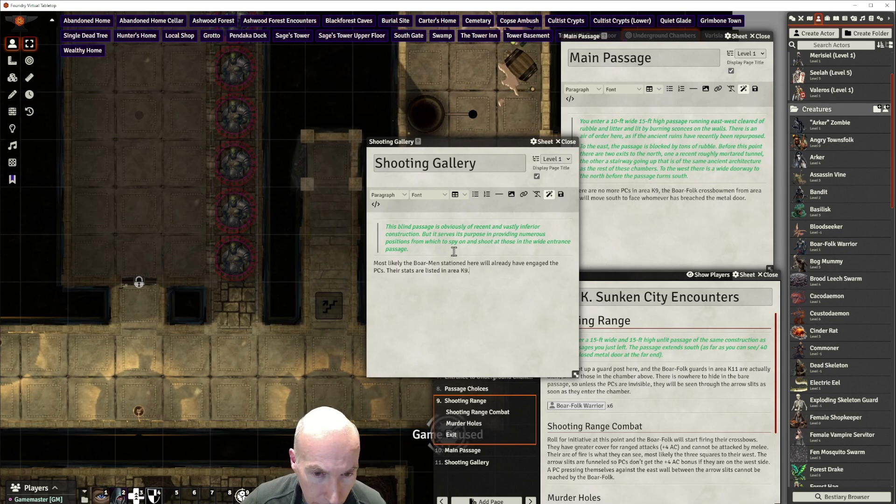
# Change Boar-Men to Boar-Folk in the Shooting Gallery note and delete the sentence "Their stats are listed in area K9."
pyautogui.doubleClick(434, 263)
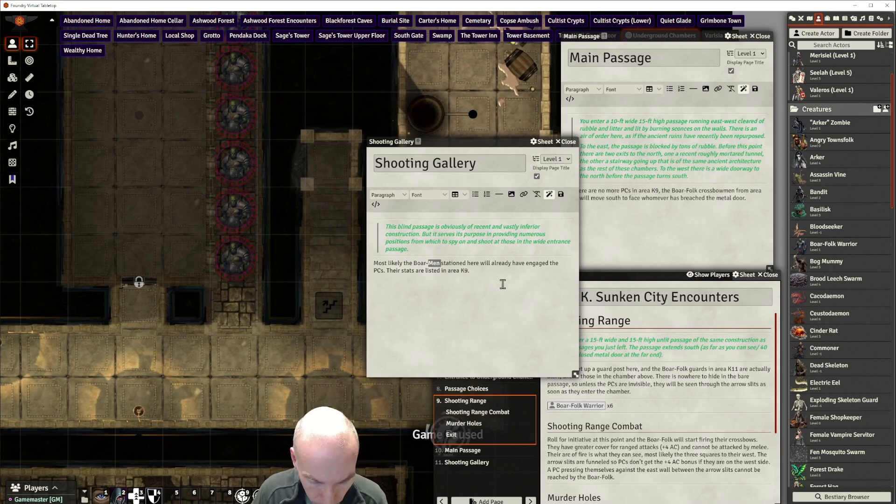
pyautogui.write('Folk')
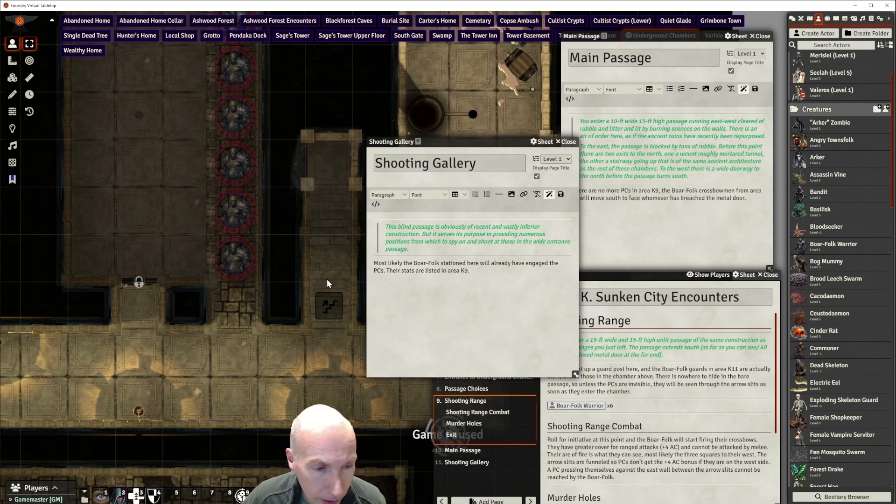
pyautogui.moveTo(469, 271); pyautogui.dragTo(385, 267)
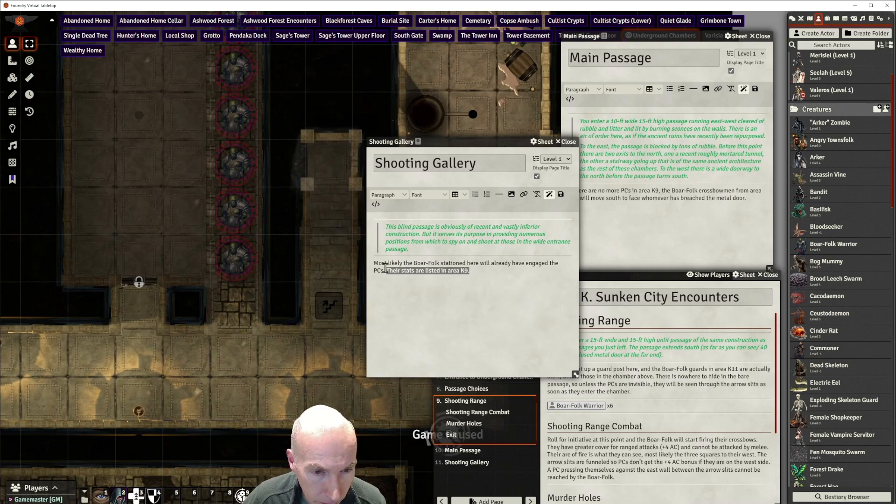
pyautogui.press('BackSpace')
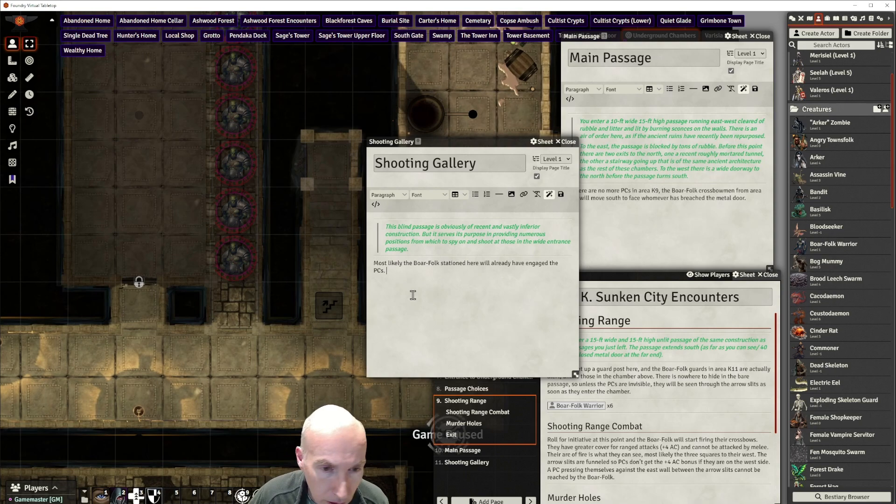
pyautogui.press('BackSpace')
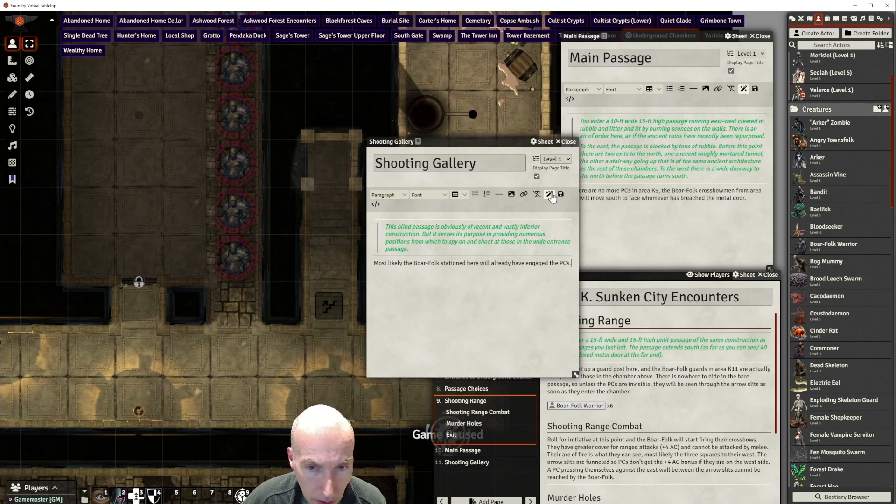
pyautogui.click(460, 294)
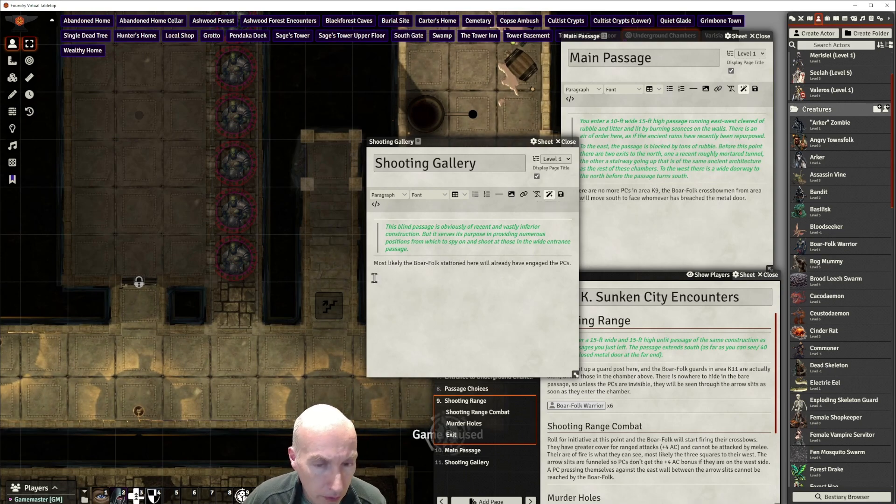
# Check the gallery with the Boar-Folk Warrior tokens on the map against its description and close the Shooting Gallery page editor
pyautogui.scroll(-4, 265, 226)
pyautogui.moveTo(211, 123); pyautogui.dragTo(146, 244)
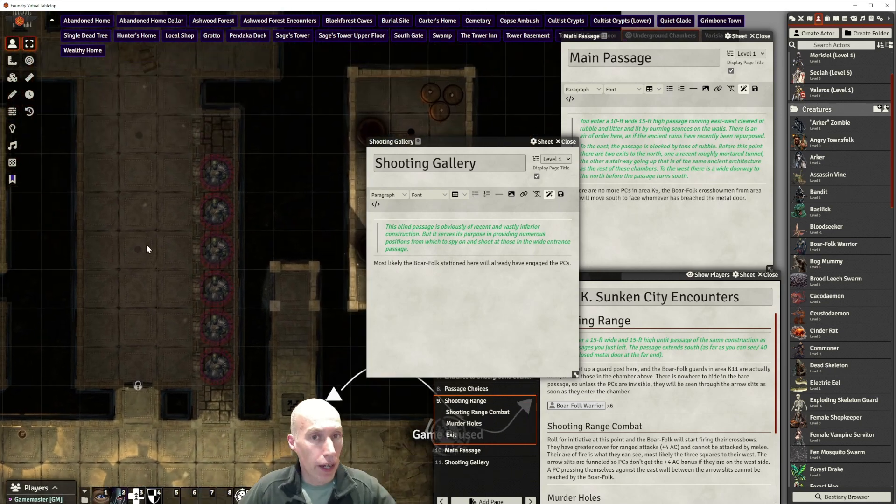
pyautogui.scroll(3, 147, 251)
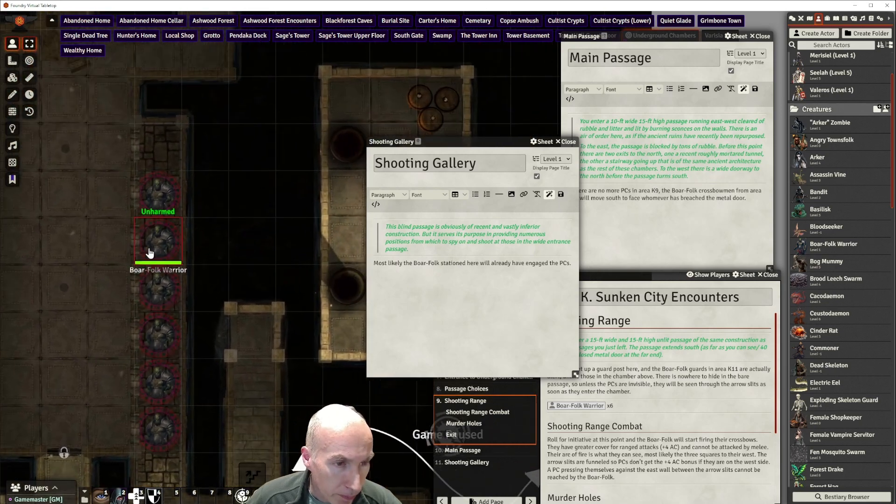
pyautogui.moveTo(232, 169); pyautogui.dragTo(320, 191)
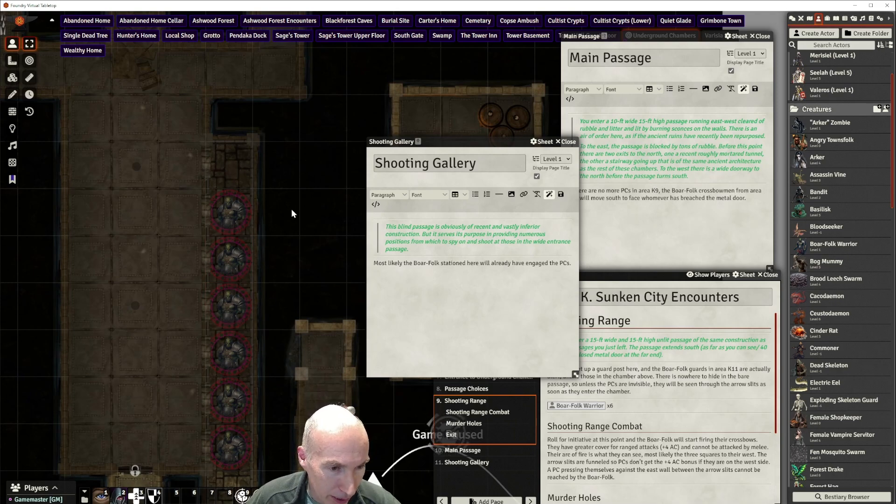
pyautogui.moveTo(292, 210); pyautogui.dragTo(274, 149)
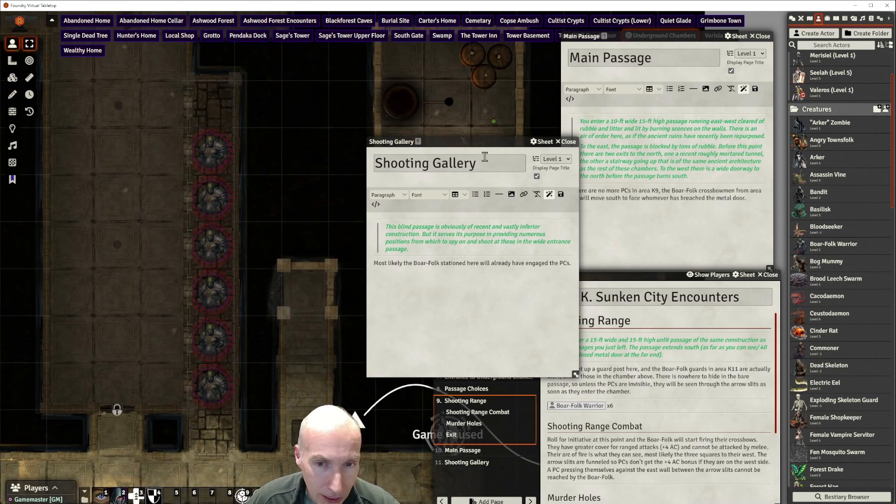
pyautogui.moveTo(490, 142); pyautogui.dragTo(446, 134)
pyautogui.click(523, 135)
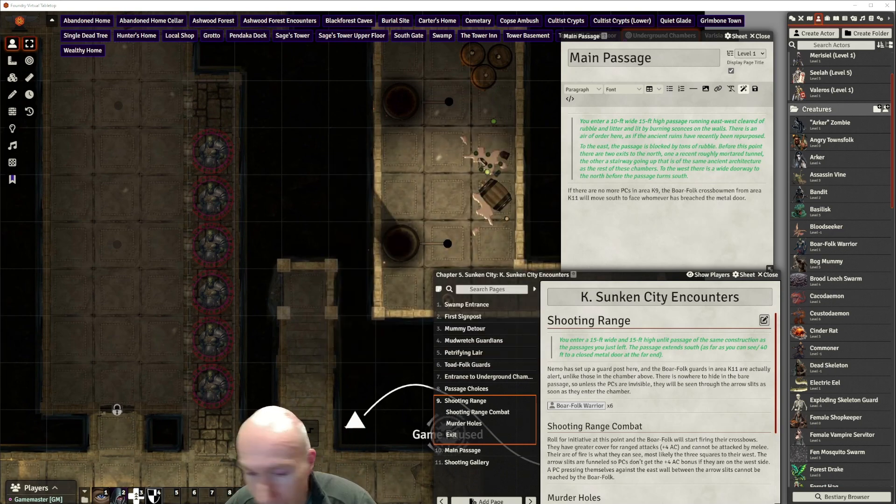
# Add a text page named Murder Chamber and insert its stairs note, room description and text about the five guards
pyautogui.click(487, 501)
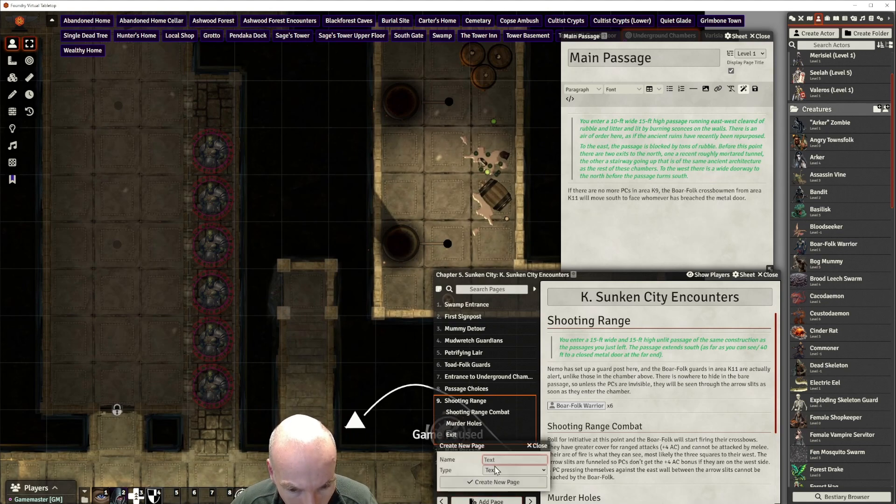
pyautogui.write('Murd')
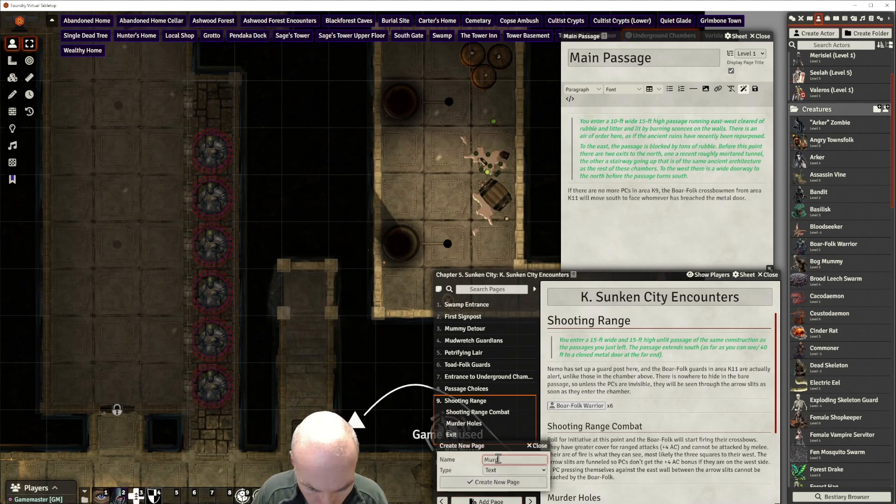
pyautogui.write('er Chamber')
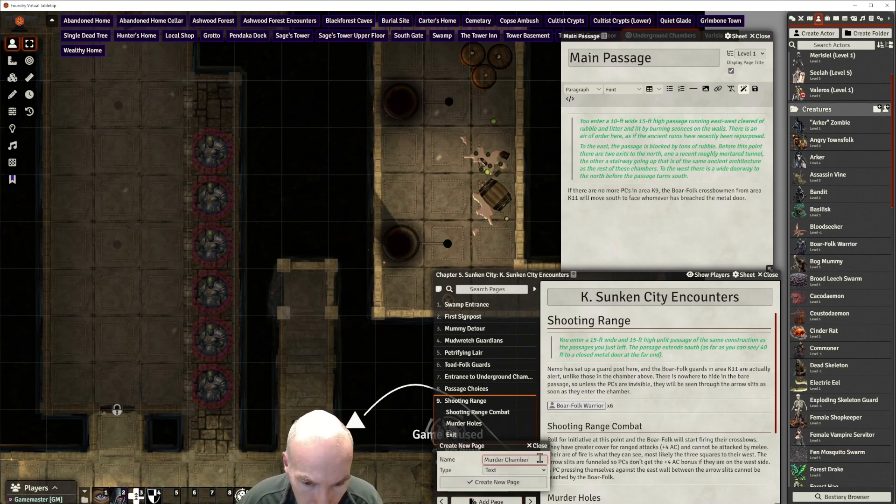
pyautogui.click(520, 483)
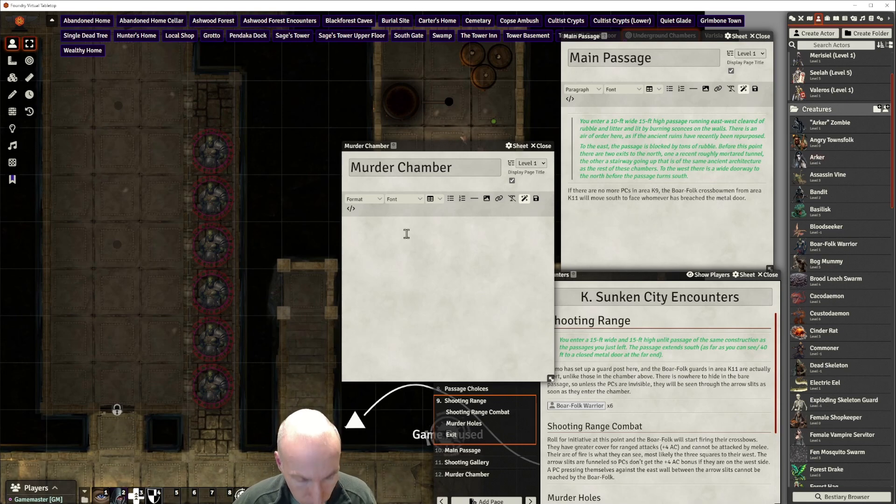
pyautogui.hotkey('ctrl', 'v')
pyautogui.scroll(5, 414, 252)
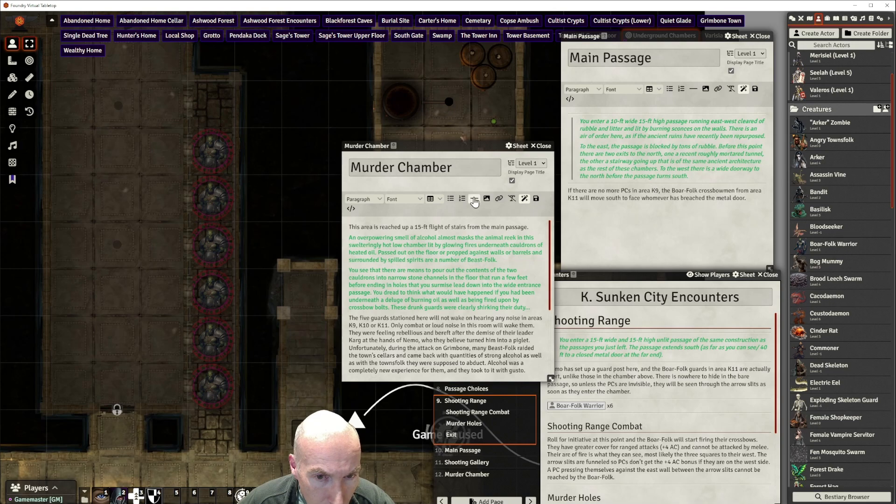
# Set off the two green descriptive paragraphs of the Murder Chamber page with horizontal lines and format them as a blockquote
pyautogui.click(474, 200)
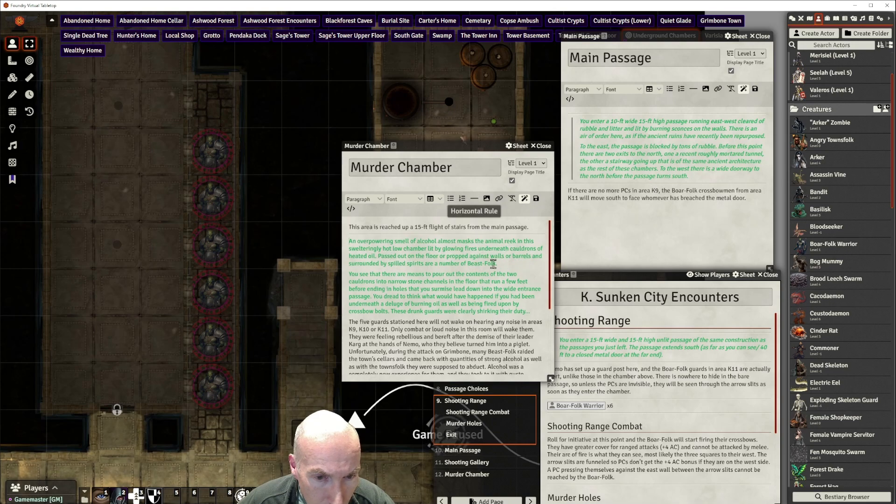
pyautogui.click(477, 208)
pyautogui.moveTo(540, 314); pyautogui.dragTo(349, 241)
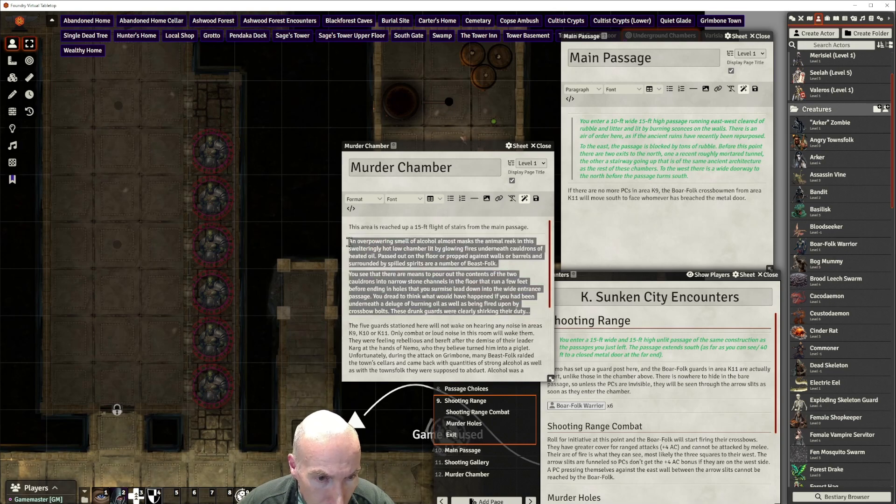
pyautogui.click(363, 203)
pyautogui.moveTo(362, 223)
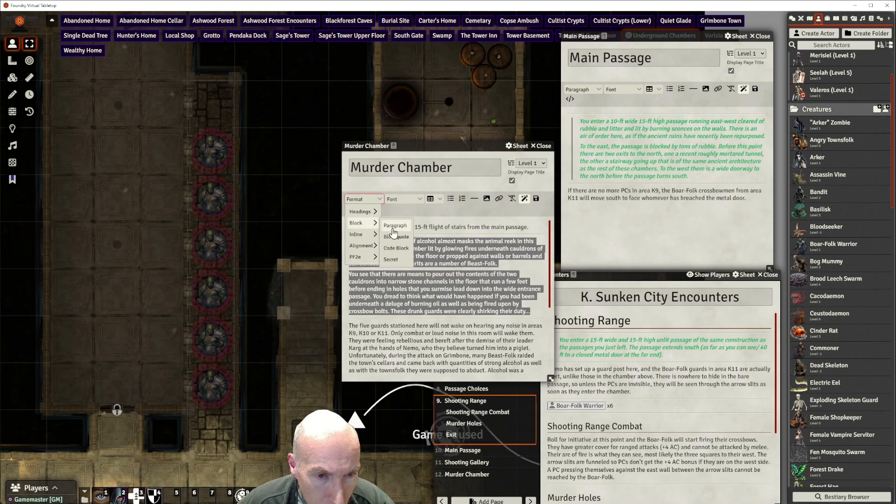
pyautogui.click(397, 237)
pyautogui.click(469, 296)
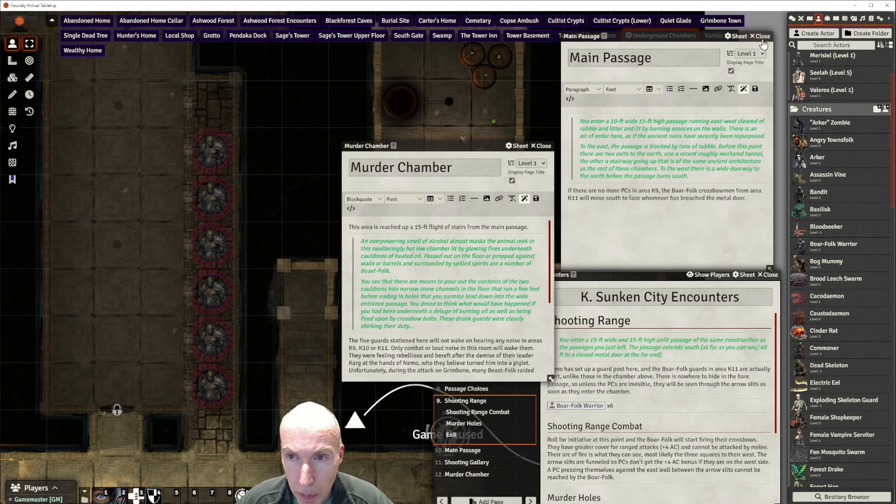
# Close the Main Passage editor, move the Murder Chamber editor into its place off the chamber map, and show the Murder Chamber page in the journal
pyautogui.click(761, 37)
pyautogui.moveTo(469, 145); pyautogui.dragTo(673, 26)
pyautogui.click(485, 474)
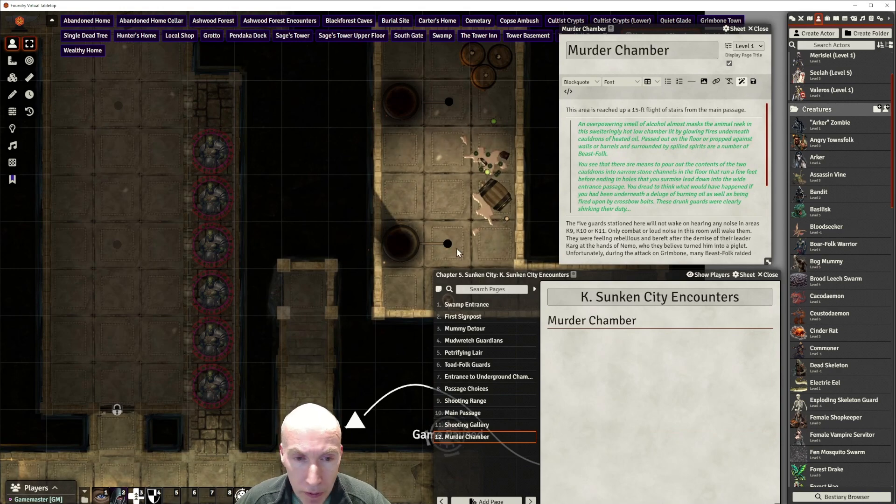
# Examine the murder chamber's stairs and oil cauldrons on the map alongside the room description and guards' text in the page editor
pyautogui.moveTo(343, 220); pyautogui.dragTo(178, 126)
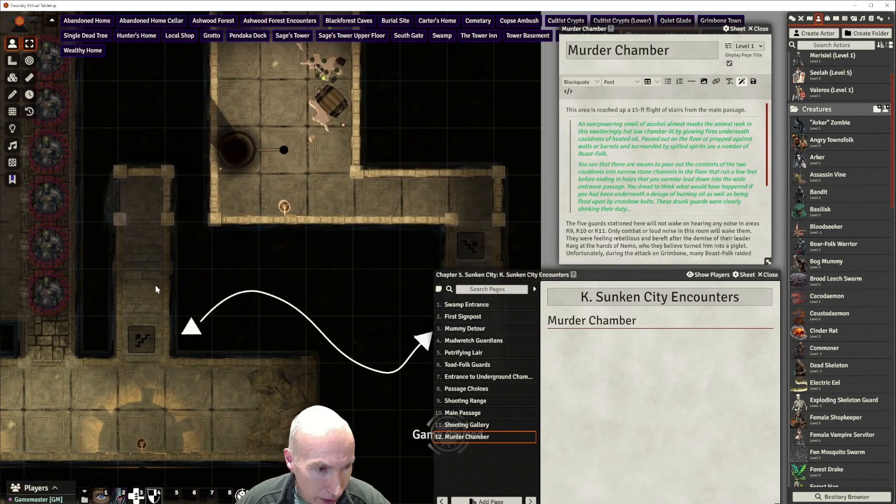
pyautogui.moveTo(250, 268); pyautogui.dragTo(106, 204)
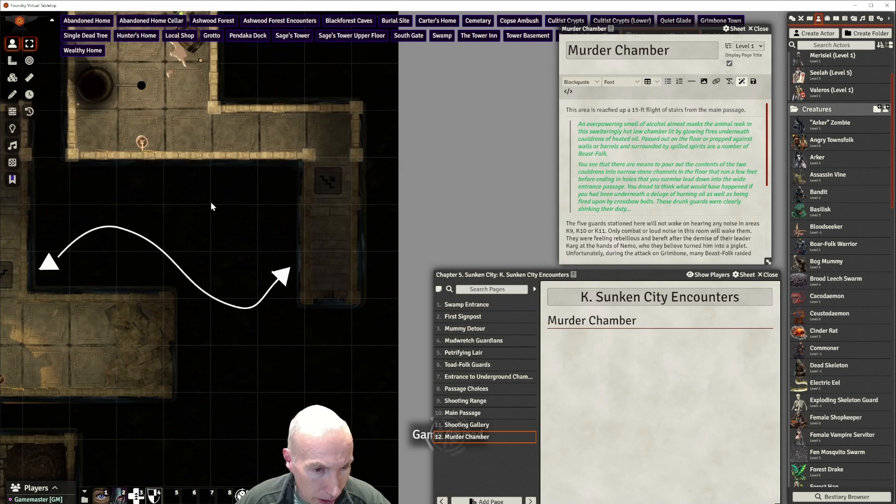
pyautogui.moveTo(210, 208); pyautogui.dragTo(246, 312)
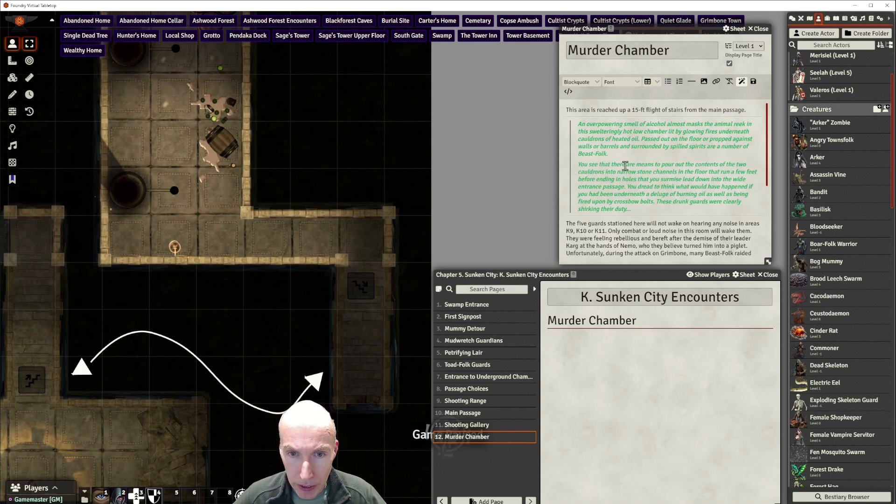
pyautogui.moveTo(274, 125); pyautogui.dragTo(285, 192)
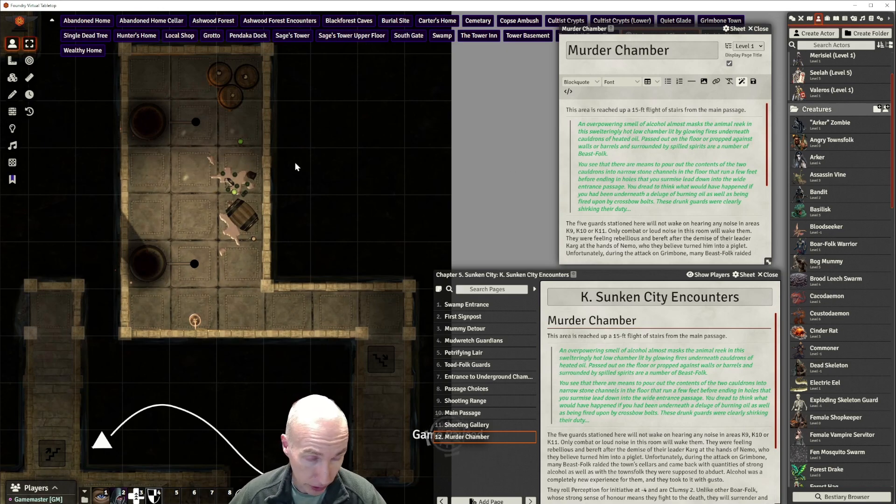
pyautogui.scroll(-1, 615, 183)
pyautogui.scroll(-1, 617, 185)
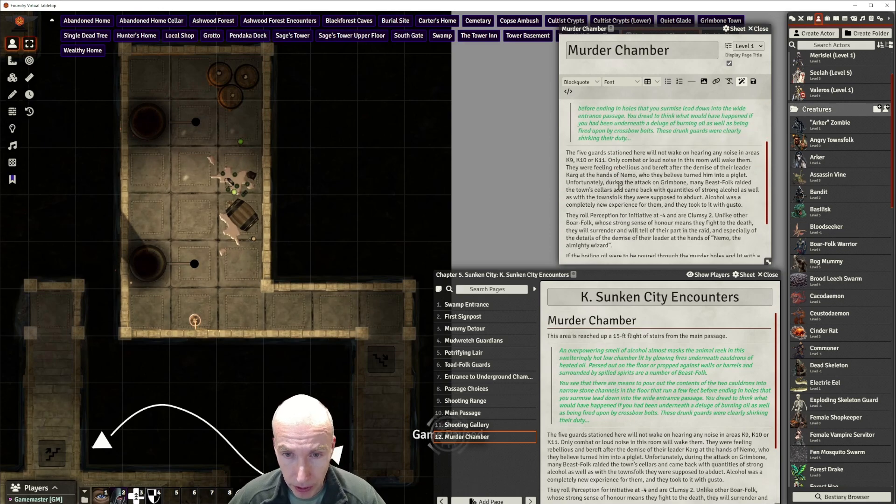
pyautogui.scroll(1, 619, 185)
pyautogui.scroll(-1, 619, 186)
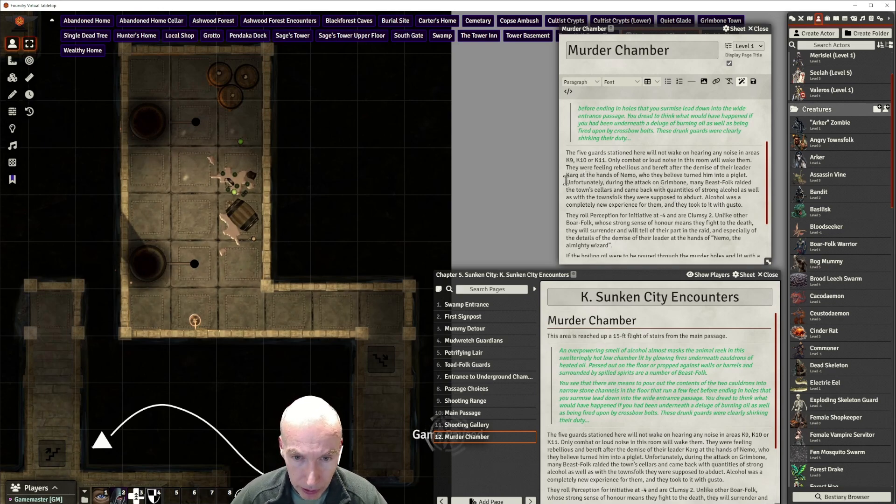
# Start a new paragraph at "Unfortunately, during the attack on Grimbone" in the guards' text and review the remaining paragraphs
pyautogui.press('Return')
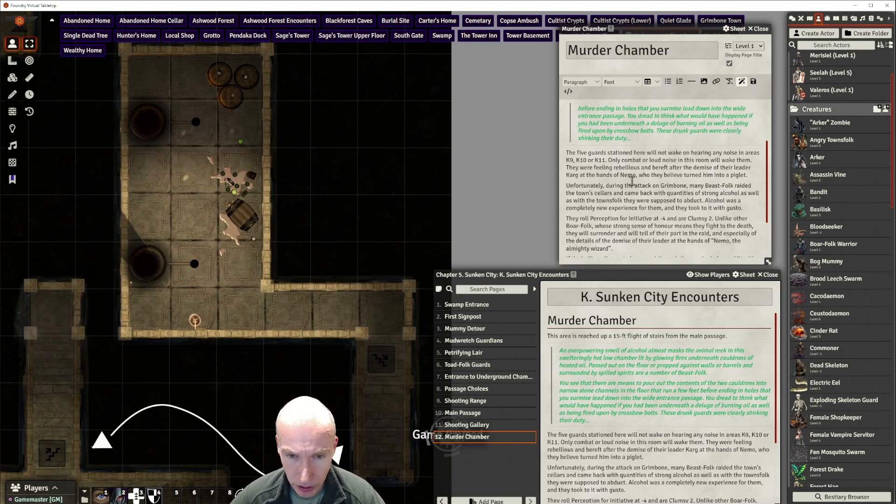
pyautogui.scroll(-2, 632, 181)
pyautogui.scroll(-1, 634, 182)
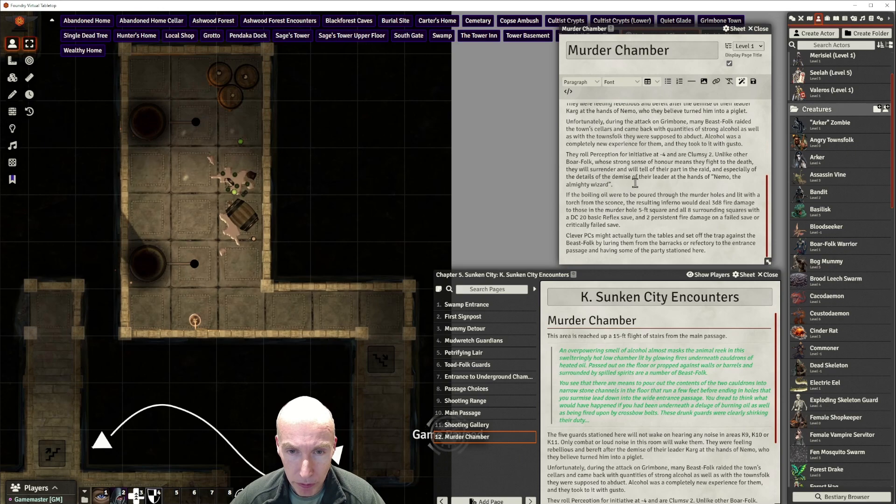
pyautogui.scroll(1, 635, 183)
pyautogui.scroll(-1, 636, 183)
pyautogui.scroll(1, 635, 184)
pyautogui.scroll(-1, 636, 184)
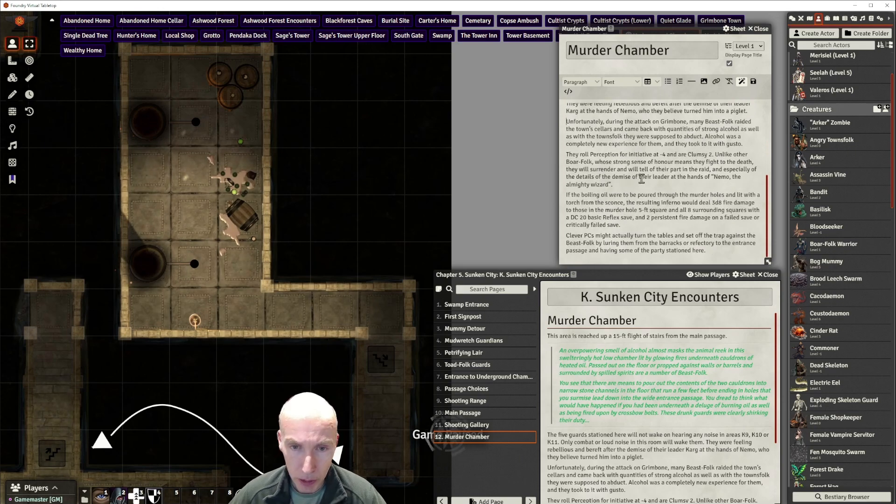
pyautogui.scroll(2, 649, 176)
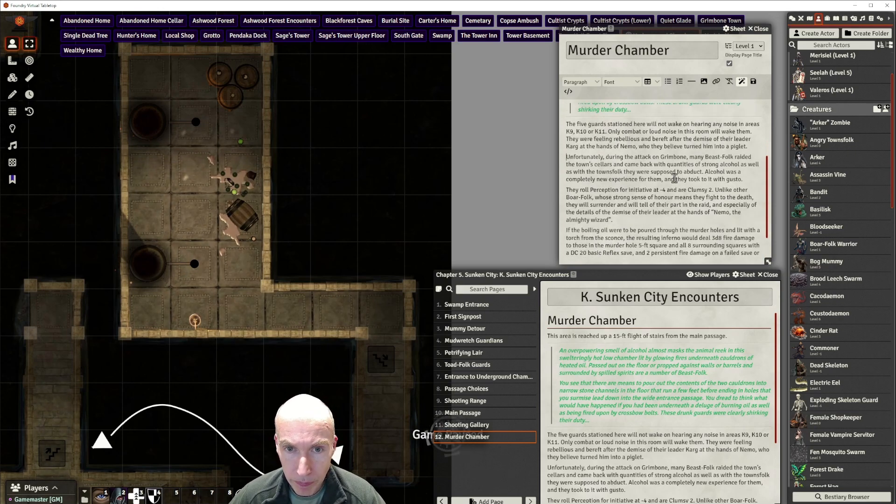
pyautogui.scroll(-2, 673, 181)
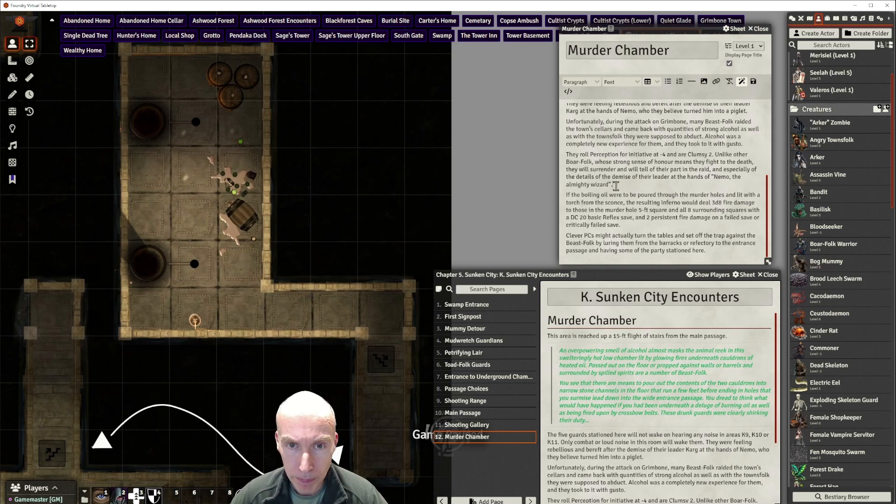
# Insert a horizontal line and a Heading 2 reading "Murder Holes" above the paragraph about the boiling oil
pyautogui.click(693, 82)
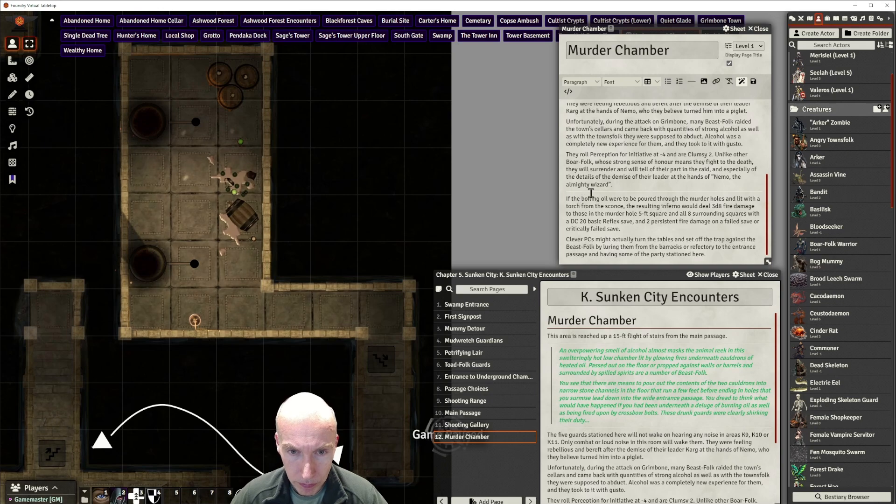
pyautogui.press('Return')
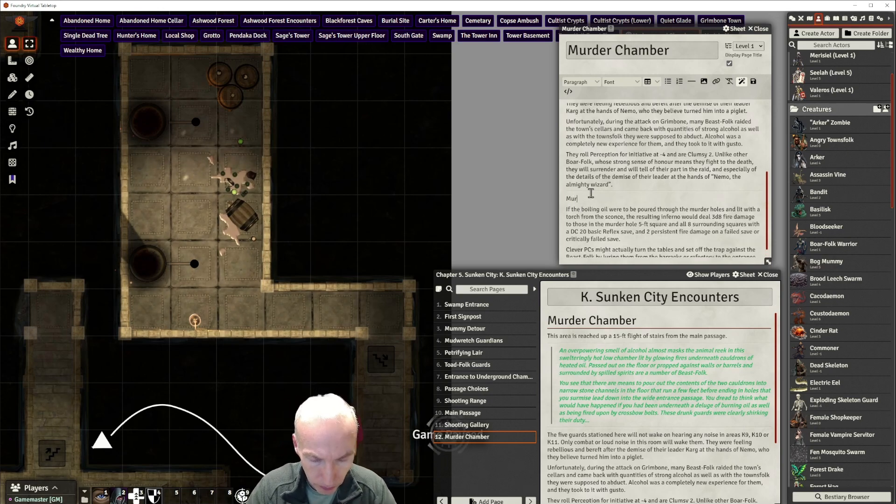
pyautogui.write('Murder Holes')
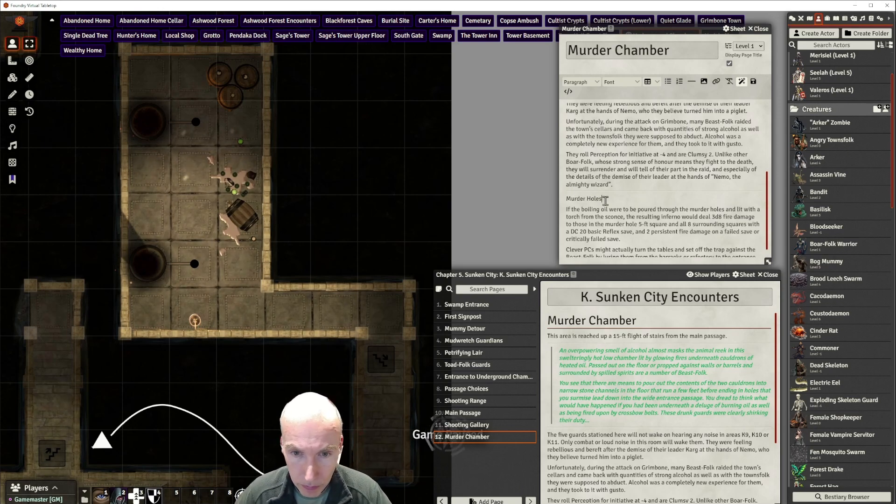
pyautogui.click(585, 85)
pyautogui.click(615, 107)
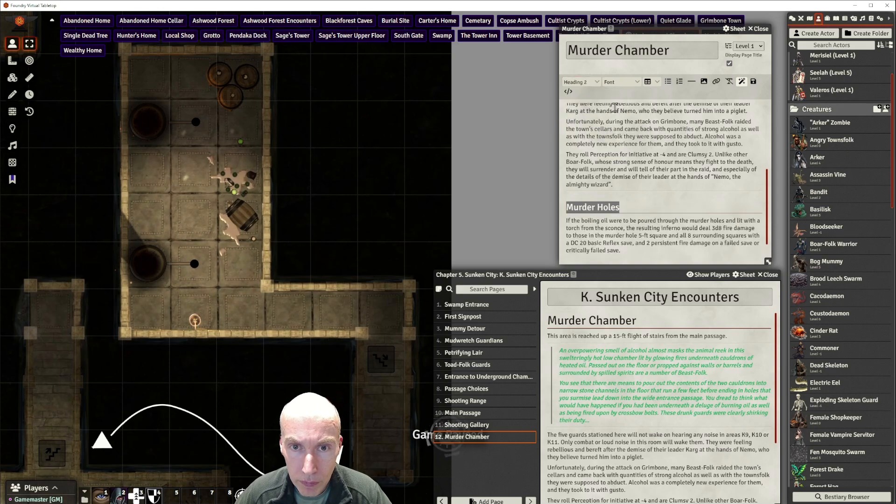
pyautogui.click(655, 214)
# Set off the paragraph about Perception for initiative from the alcohol raid paragraph with a horizontal line
pyautogui.scroll(1, 679, 182)
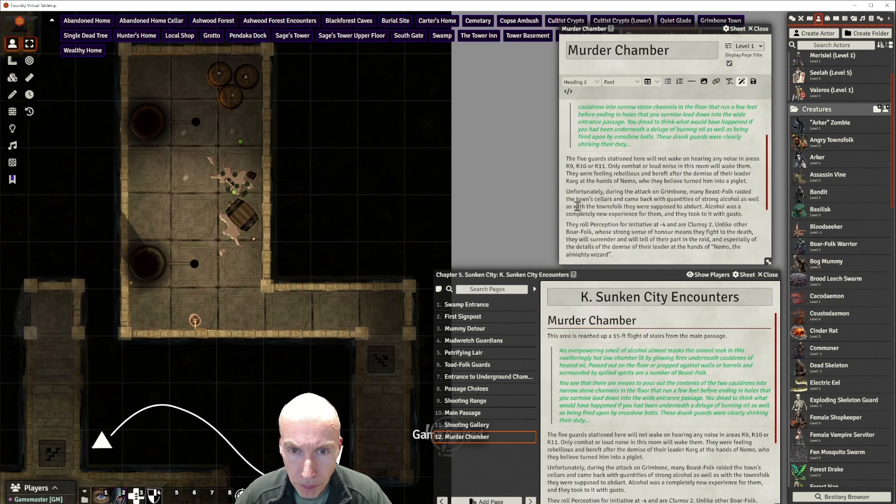
pyautogui.scroll(-1, 718, 182)
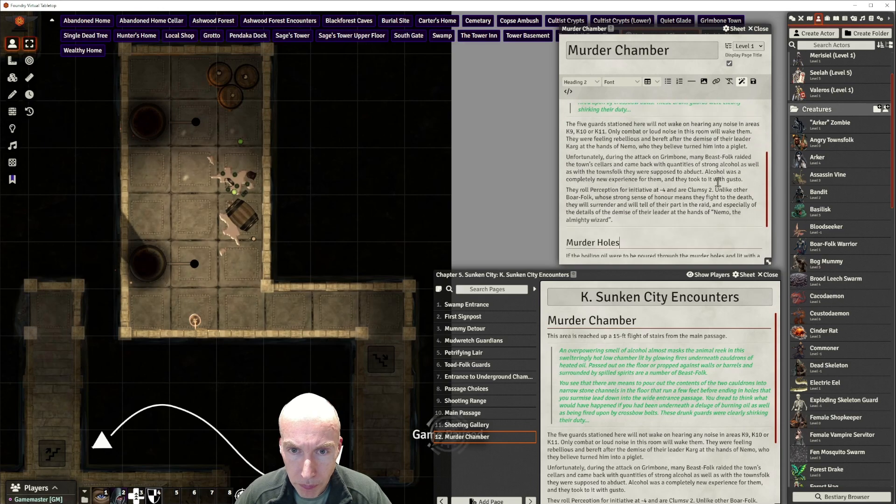
pyautogui.click(746, 179)
pyautogui.press('Return')
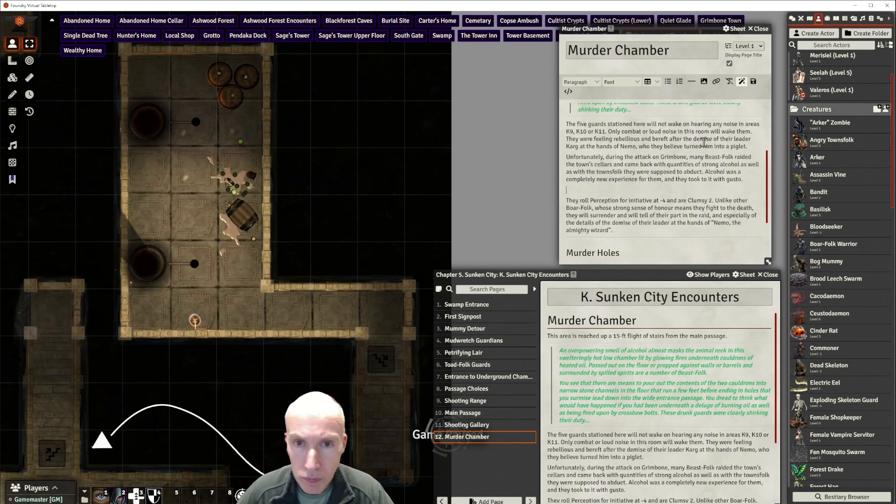
pyautogui.press('BackSpace')
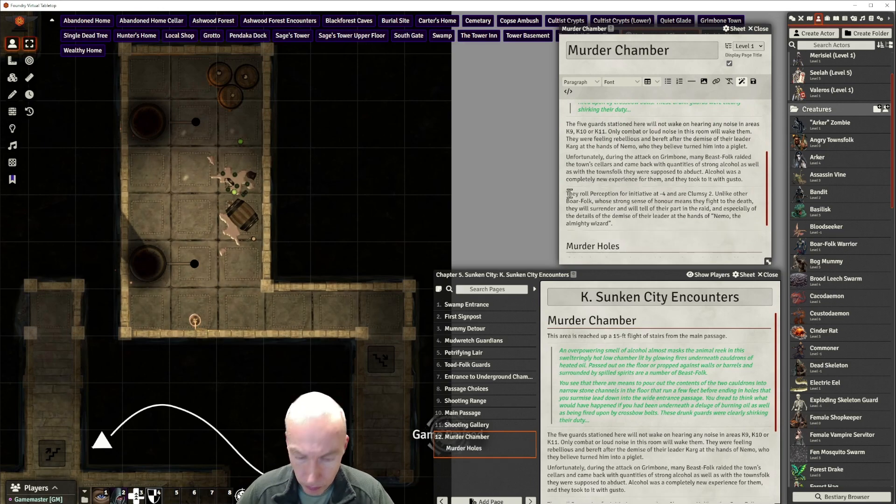
# Add the title "Drunken Boar-Folk Combat" above the paragraph about Perception for initiative and format it as Heading 2
pyautogui.click(568, 194)
pyautogui.press('Return')
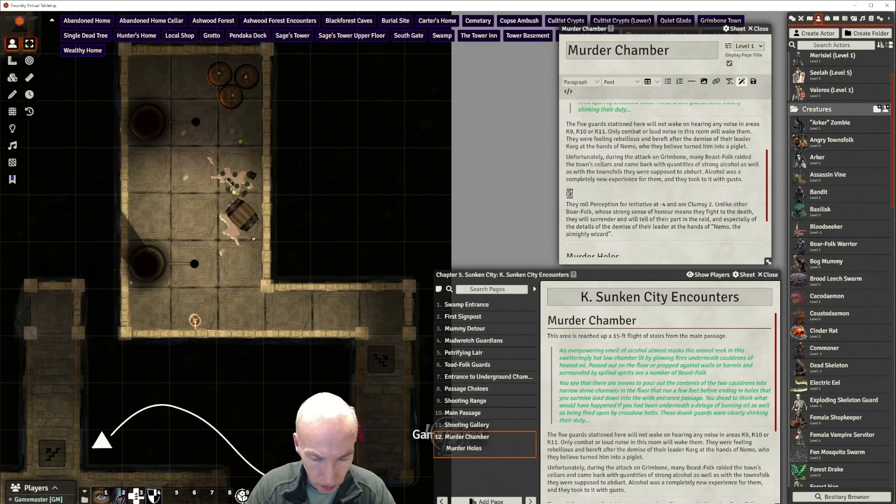
pyautogui.write('Drunk')
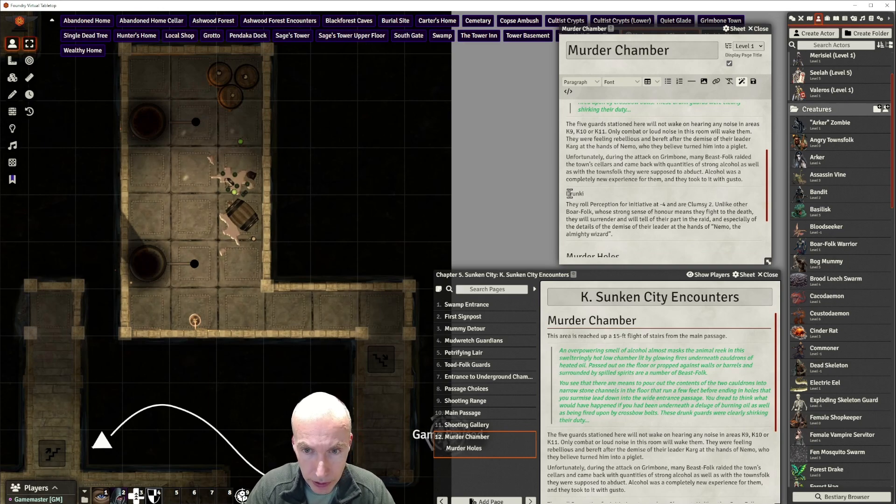
pyautogui.write('en Bo')
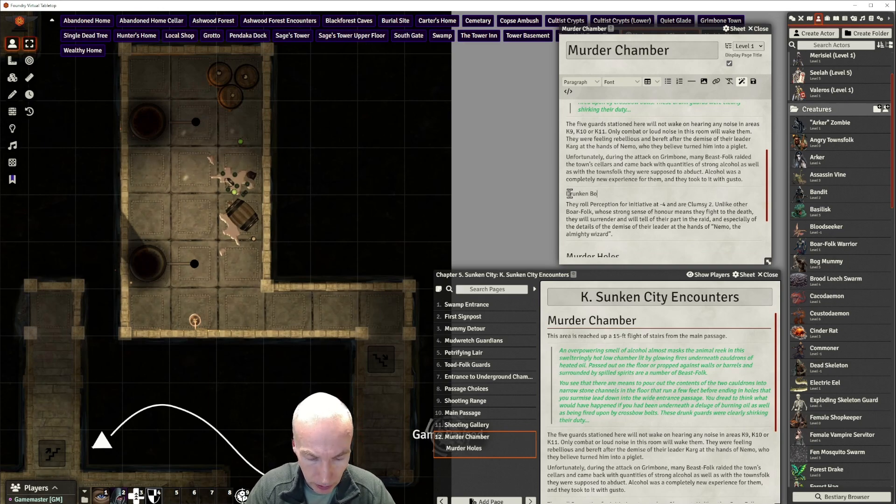
pyautogui.write('ar-')
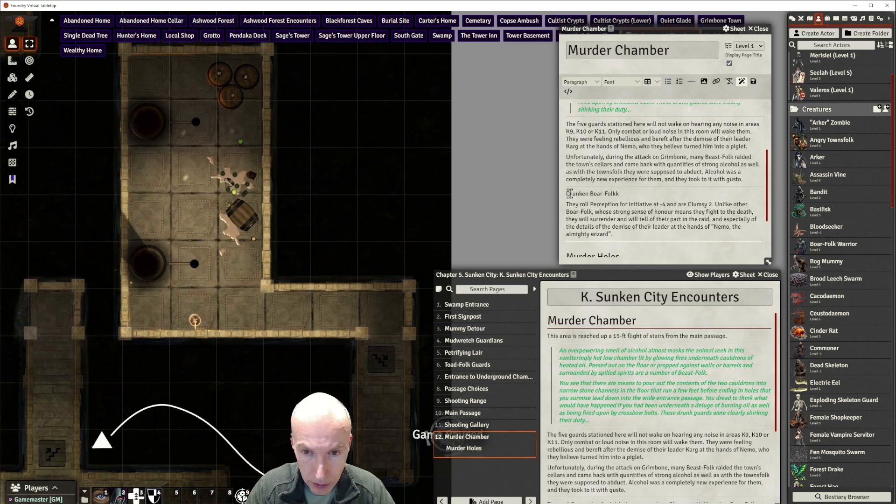
pyautogui.write('Folkk')
pyautogui.press('BackSpace')
pyautogui.write('Combat')
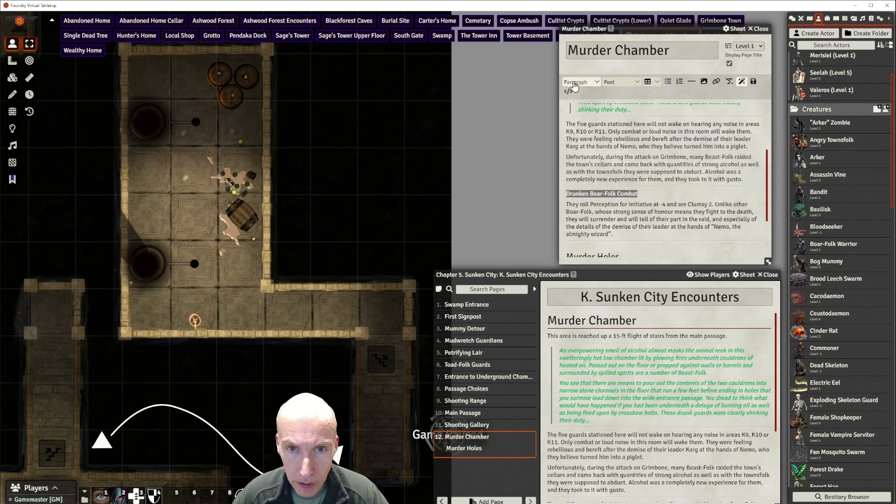
pyautogui.click(581, 82)
pyautogui.moveTo(578, 96)
pyautogui.click(611, 109)
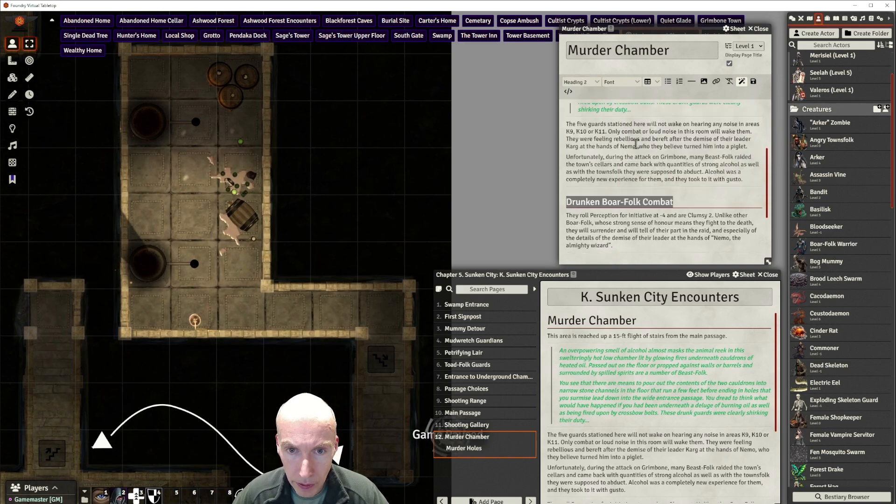
# Insert another horizontal line directly after the alcohol raid paragraph and add an empty paragraph beneath it
pyautogui.scroll(-1, 673, 216)
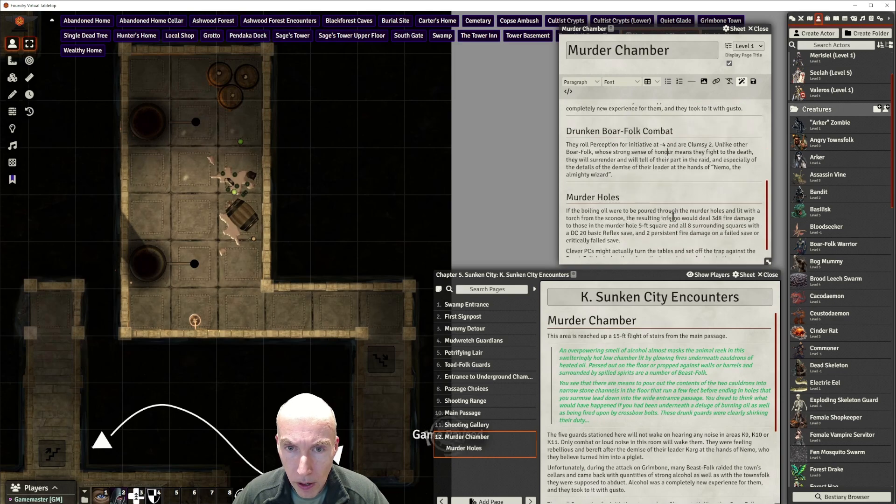
pyautogui.scroll(1, 672, 202)
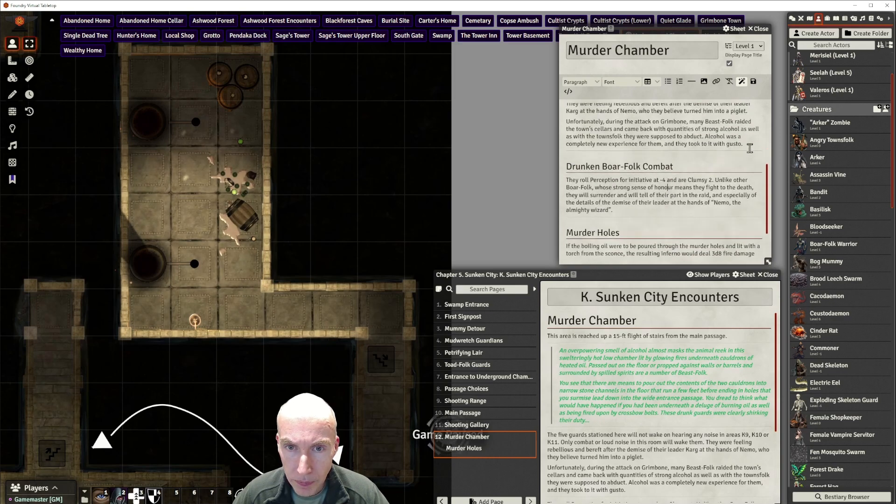
pyautogui.click(749, 146)
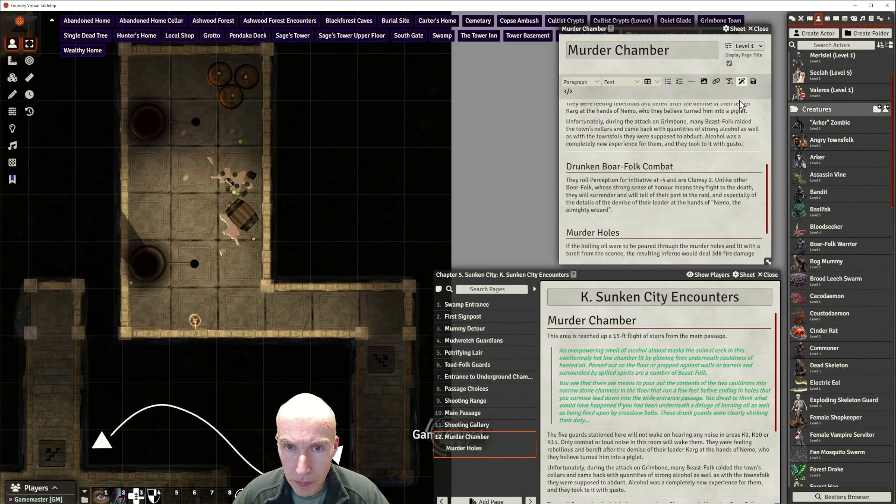
pyautogui.click(691, 82)
pyautogui.click(600, 153)
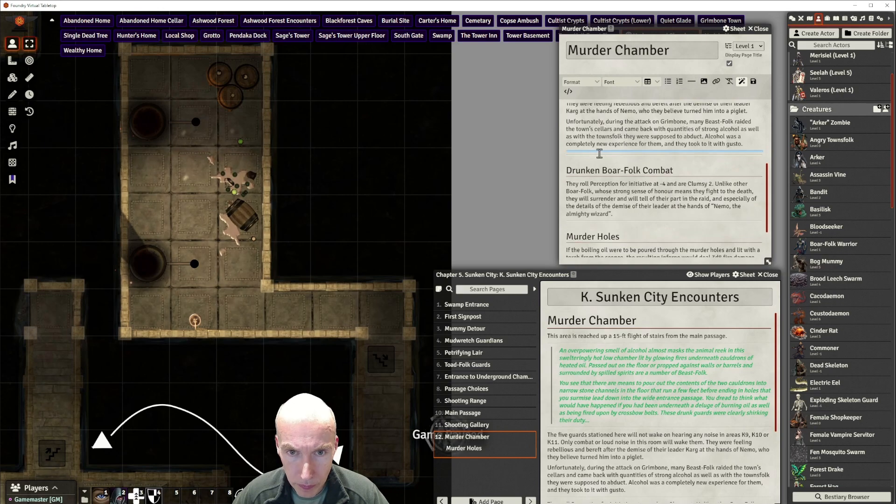
pyautogui.press('Return')
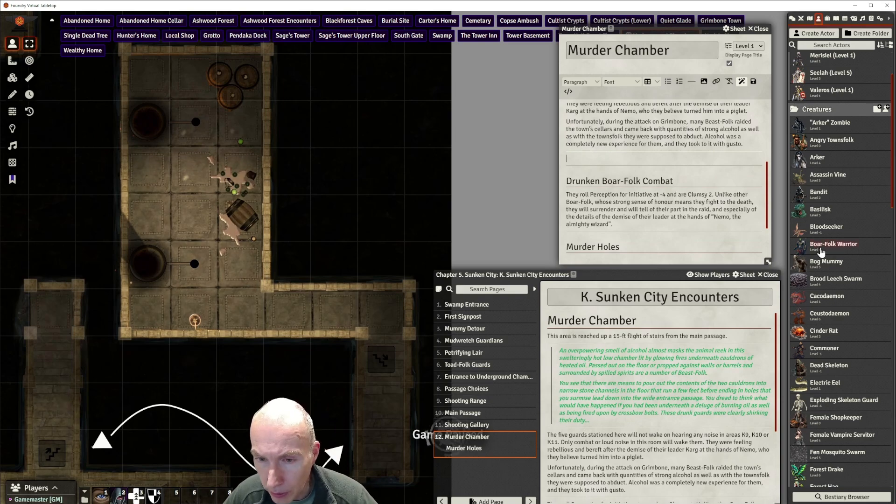
# Link the Boar-Folk Warrior actor in the empty paragraph above the combat heading, add " x5" after it, and save the page
pyautogui.moveTo(834, 248); pyautogui.dragTo(682, 196)
pyautogui.moveTo(594, 154); pyautogui.dragTo(597, 156)
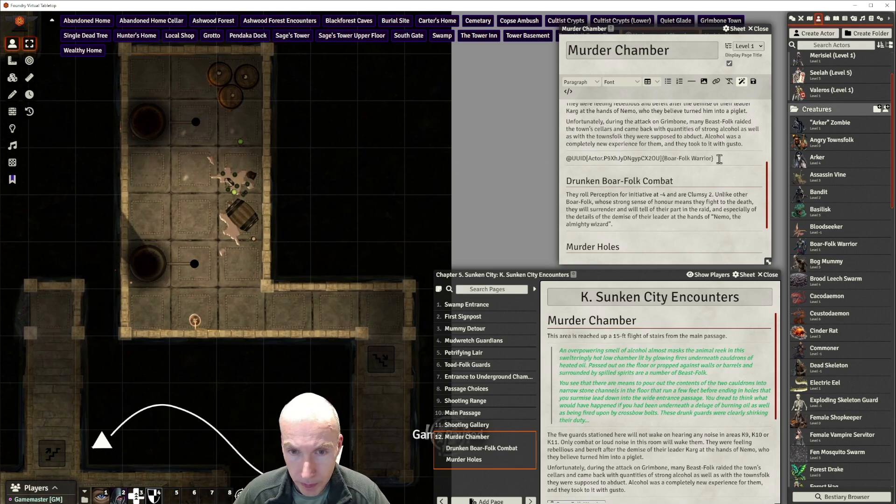
pyautogui.write('x')
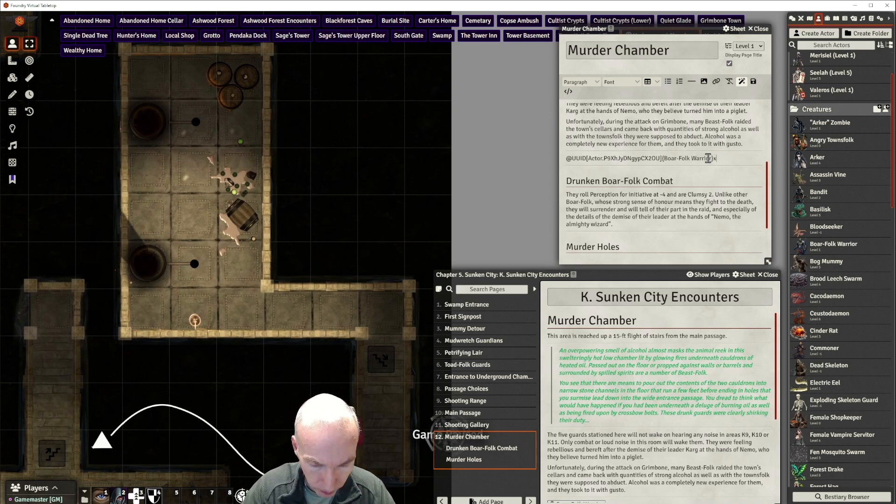
pyautogui.write('5')
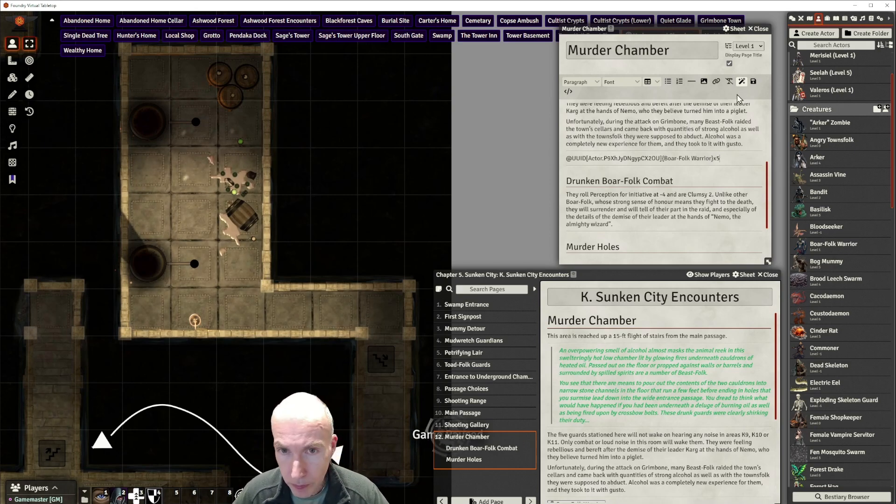
pyautogui.click(753, 82)
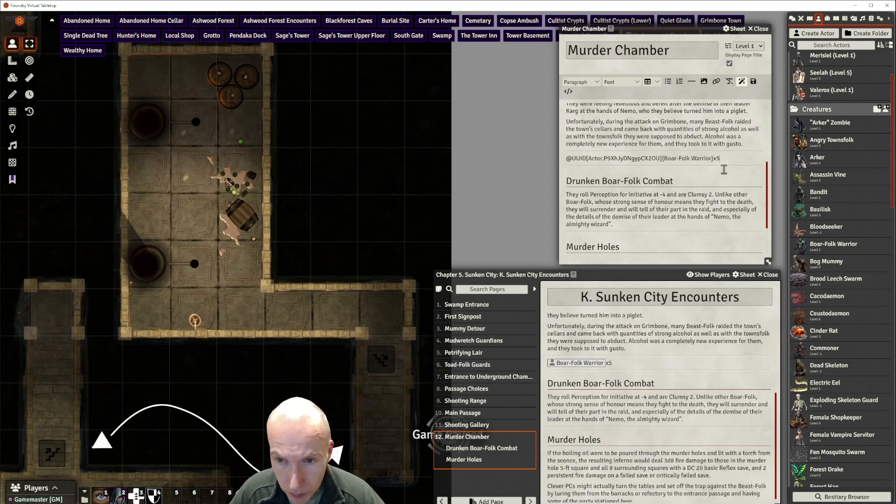
pyautogui.click(712, 185)
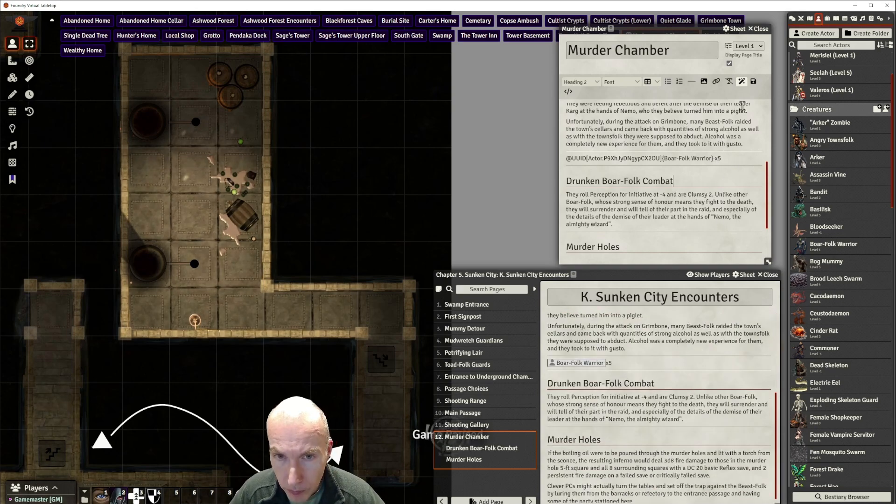
# Save the Murder Chamber page and place five Boar-Folk Warrior tokens in the northern part of the chamber on the map
pyautogui.click(753, 83)
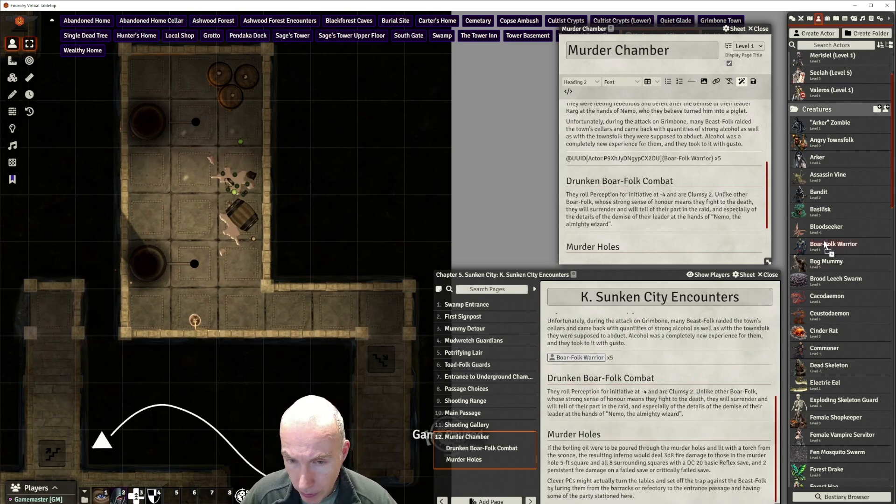
pyautogui.moveTo(834, 244); pyautogui.dragTo(199, 122)
pyautogui.moveTo(185, 83); pyautogui.dragTo(184, 76)
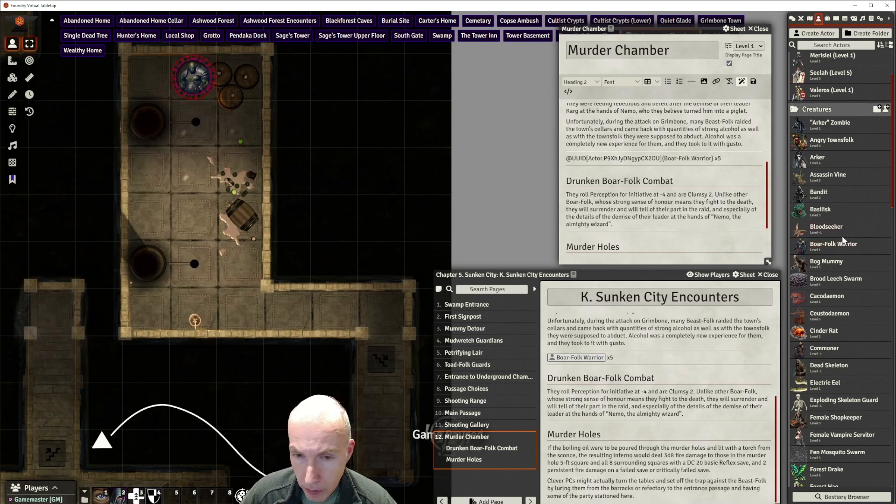
pyautogui.moveTo(842, 236); pyautogui.dragTo(194, 222)
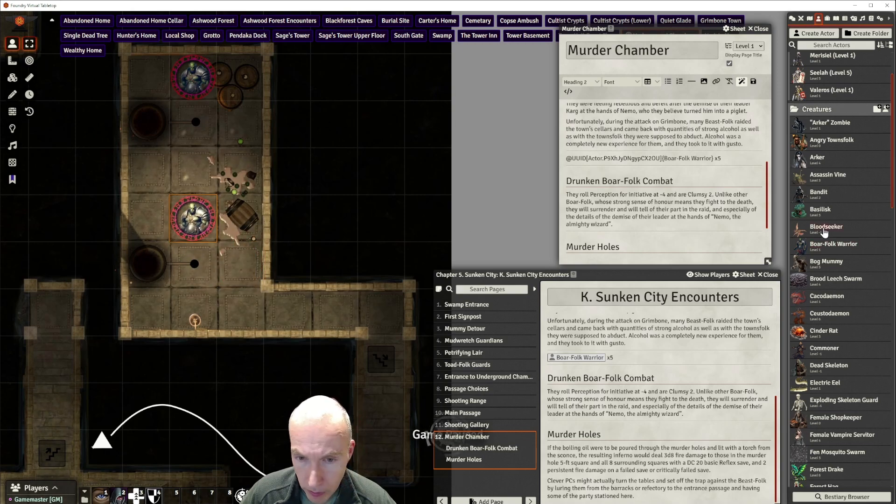
pyautogui.moveTo(832, 247); pyautogui.dragTo(384, 189)
pyautogui.moveTo(231, 162); pyautogui.dragTo(231, 162)
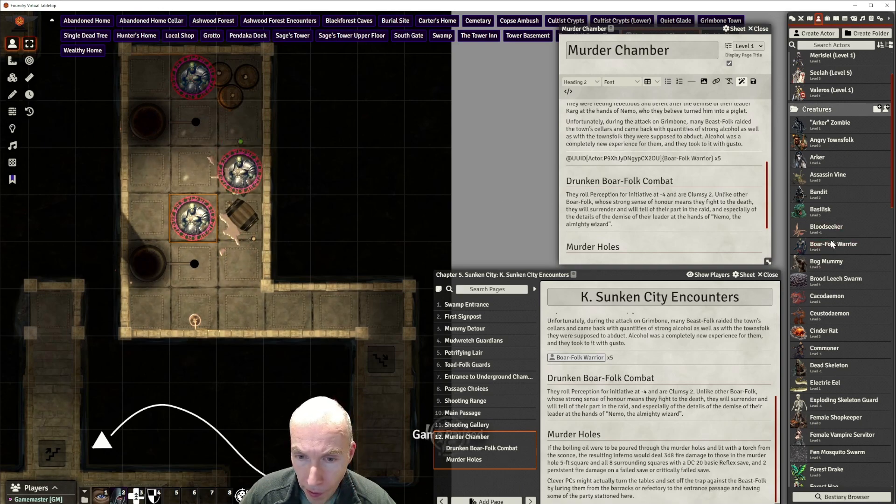
pyautogui.moveTo(830, 247); pyautogui.dragTo(148, 171)
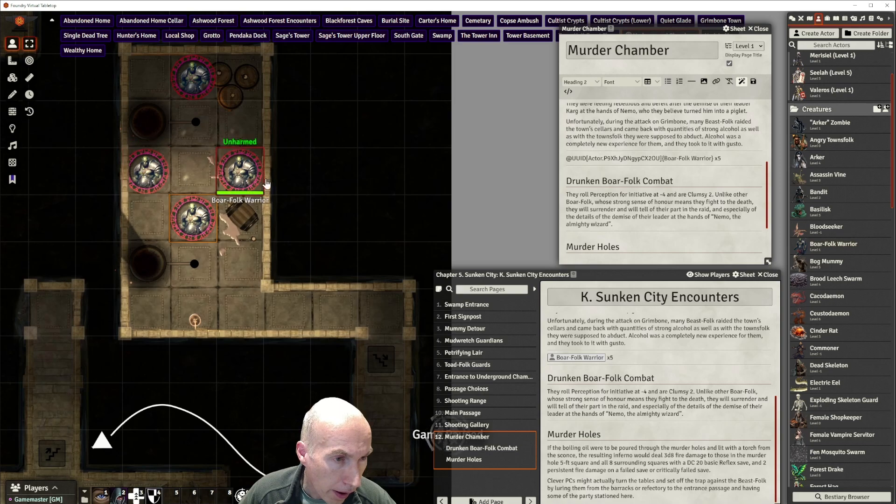
pyautogui.moveTo(826, 248); pyautogui.dragTo(239, 121)
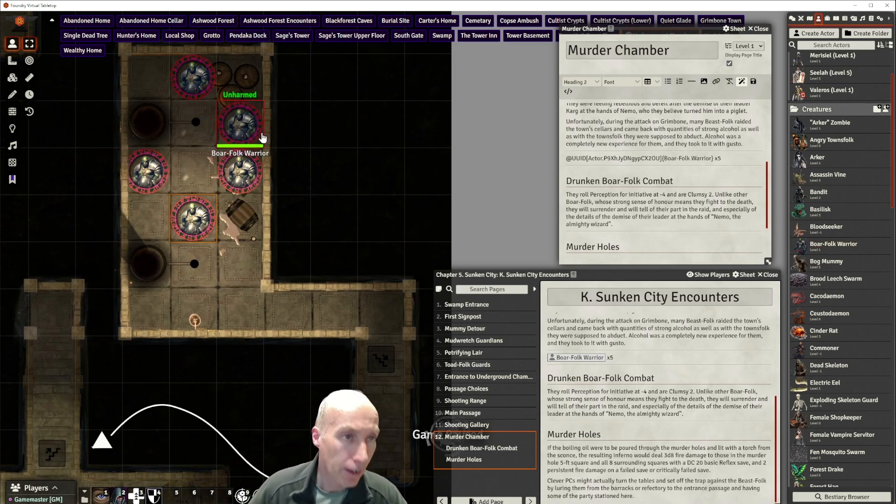
# Select the five Boar-Folk Warriors, search the compendiums for "clum", and apply the Clumsy condition to the northernmost warrior
pyautogui.scroll(-1, 190, 102)
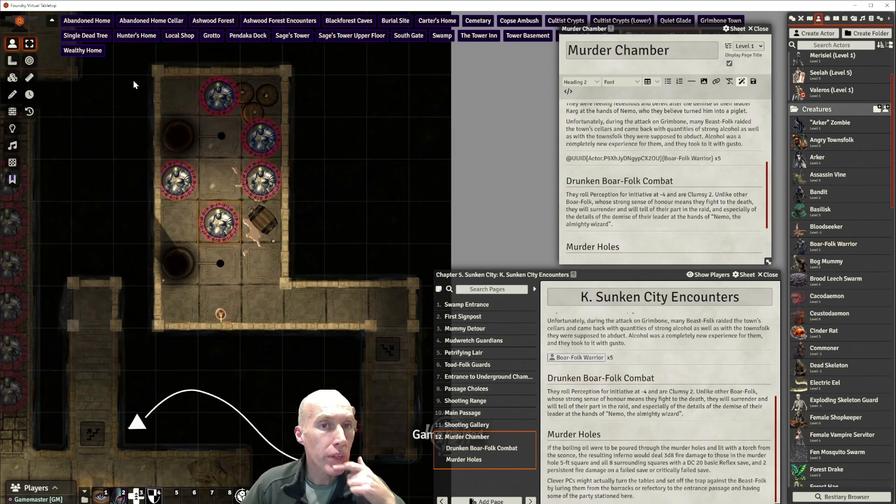
pyautogui.moveTo(134, 70); pyautogui.dragTo(298, 248)
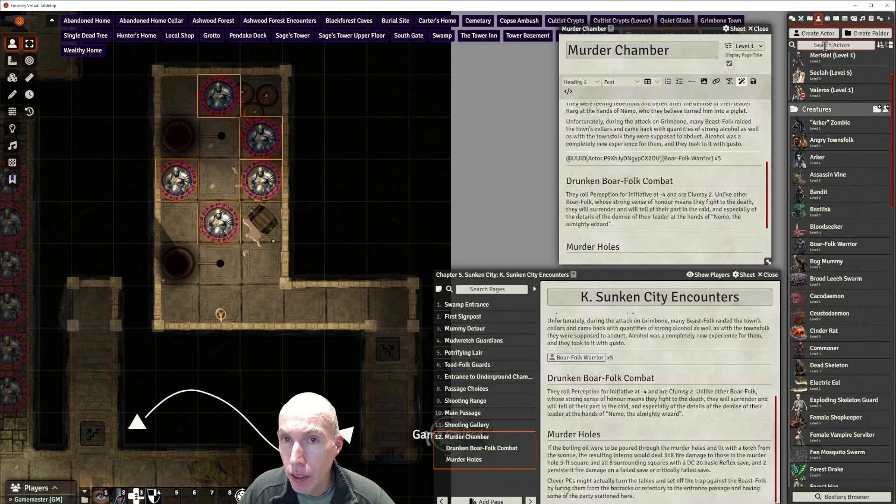
pyautogui.click(871, 18)
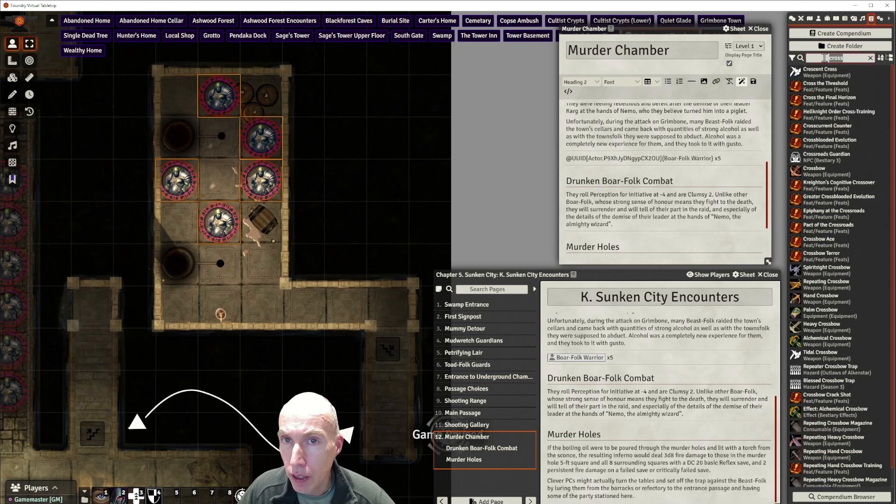
pyautogui.write('clum')
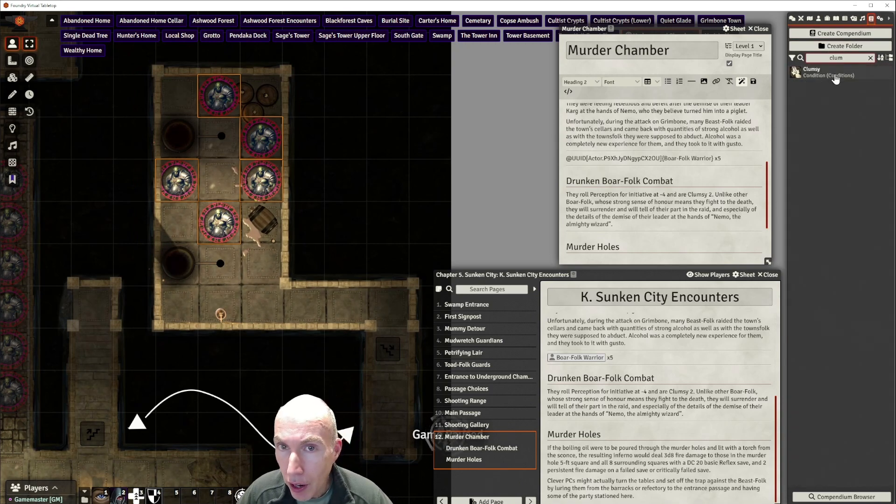
pyautogui.moveTo(835, 79); pyautogui.dragTo(777, 91)
pyautogui.moveTo(339, 162); pyautogui.dragTo(223, 102)
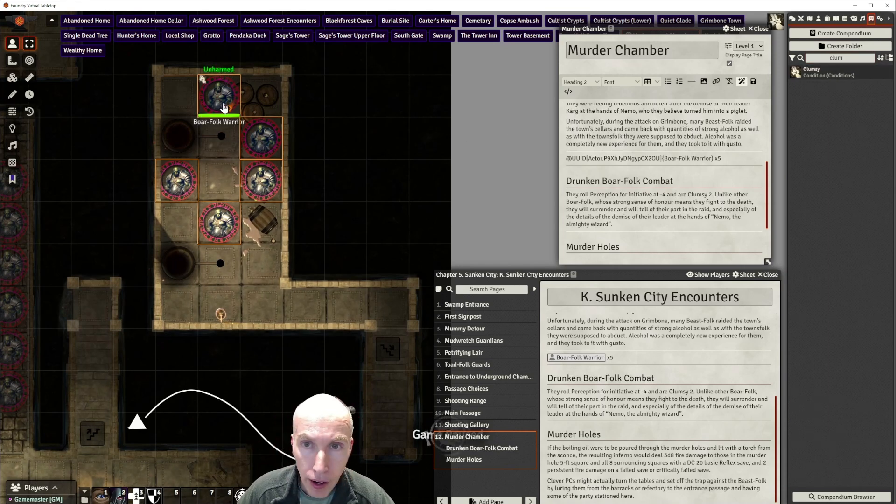
# Move the Murder Chamber page editor clear of the effects display and raise the northernmost warrior's Clumsy condition to 2
pyautogui.scroll(6, 291, 97)
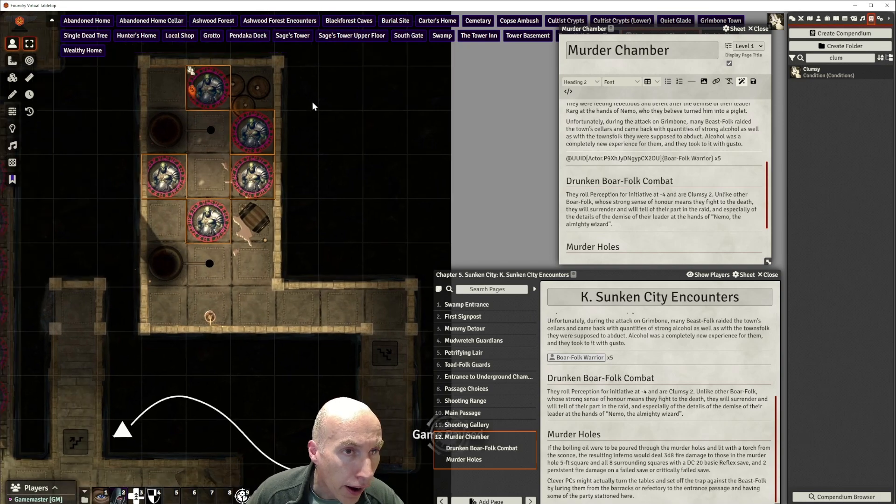
pyautogui.rightClick(224, 103)
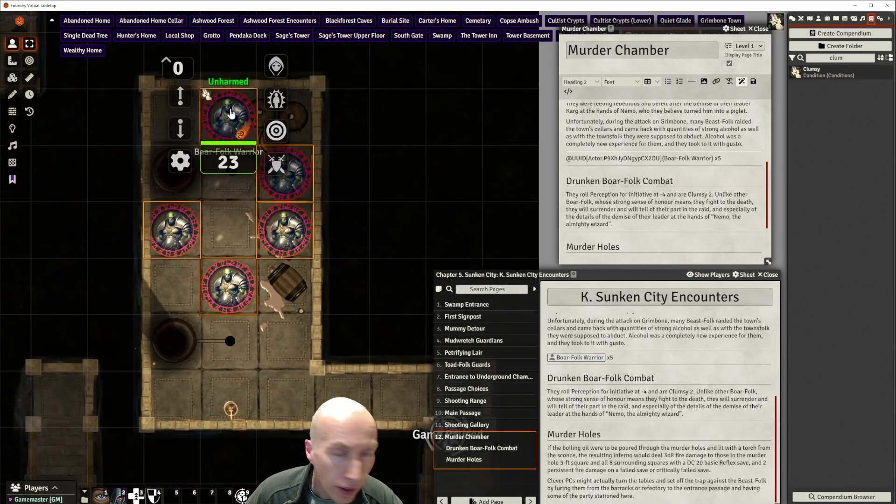
pyautogui.moveTo(758, 25); pyautogui.dragTo(714, 29)
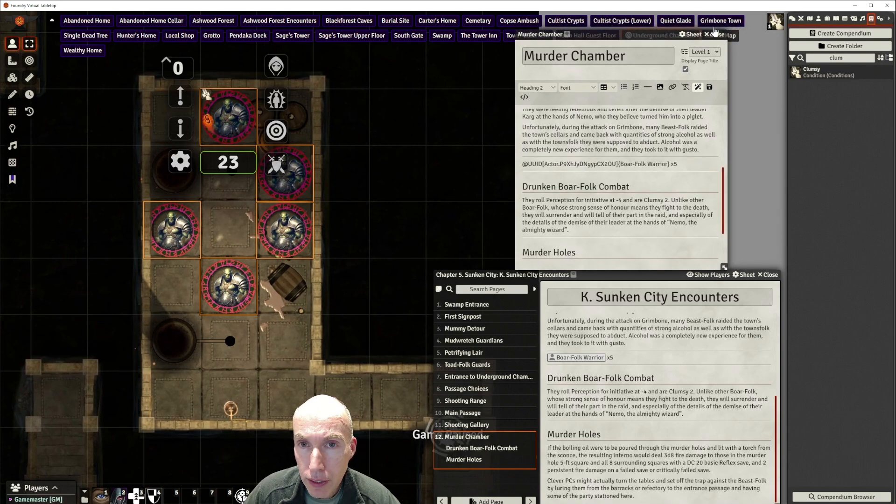
pyautogui.click(780, 23)
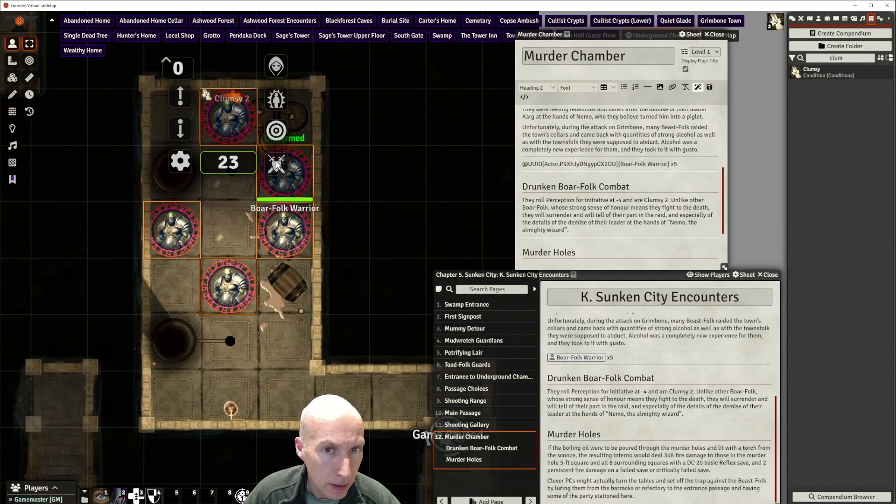
# Add two levels of Clumsy to all five selected Boar-Folk Warriors at once
pyautogui.rightClick(285, 186)
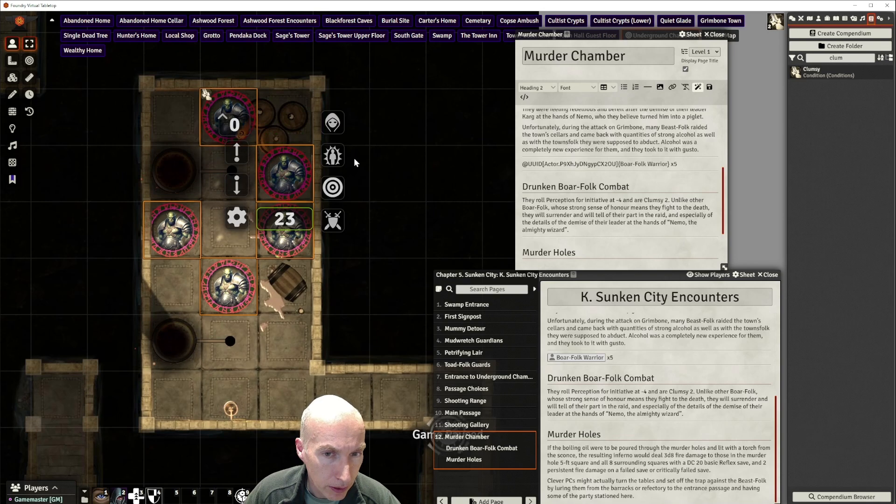
pyautogui.click(332, 157)
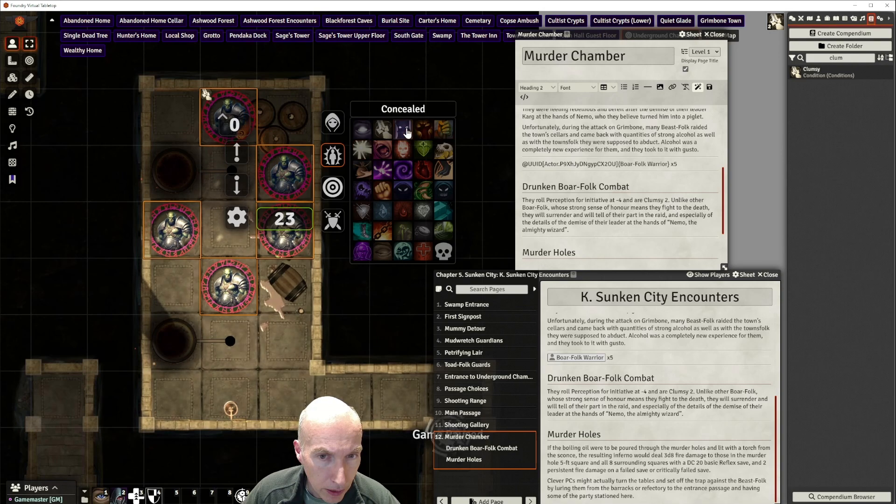
pyautogui.click(383, 130)
pyautogui.click(383, 130)
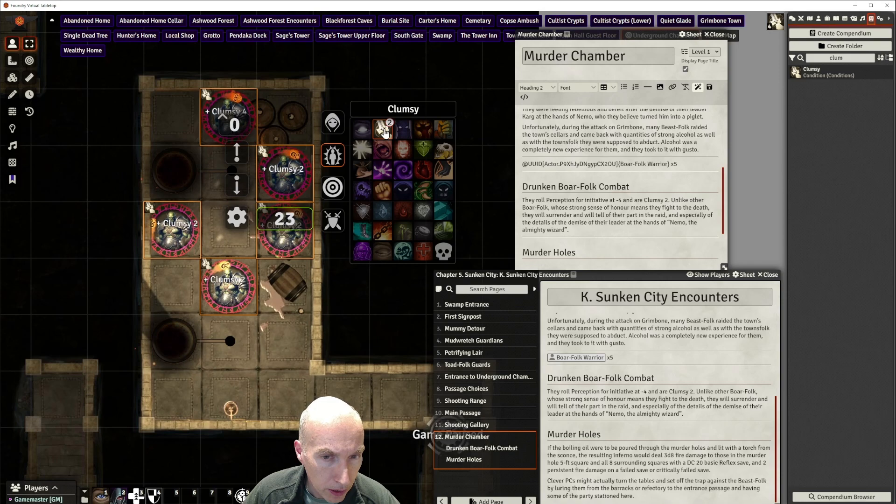
# Reduce the northernmost warrior's Clumsy condition to 2 and check the condition on the other Boar-Folk Warriors
pyautogui.moveTo(411, 104); pyautogui.dragTo(446, 109)
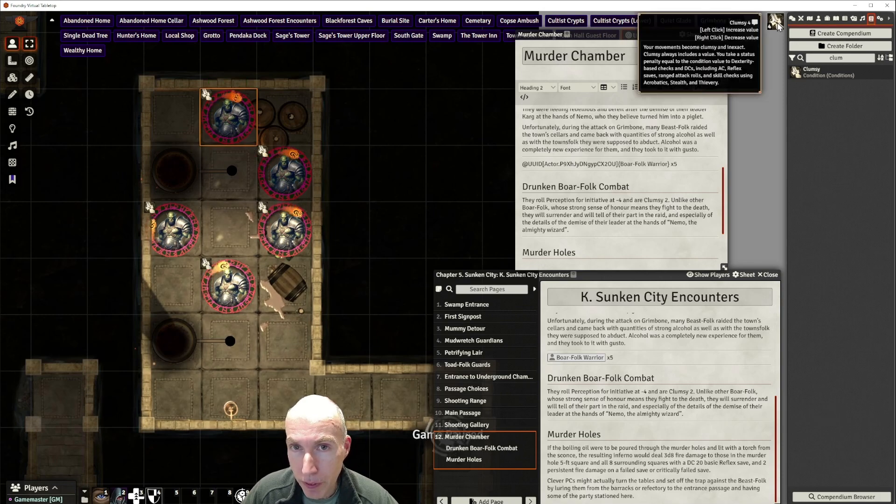
pyautogui.click(777, 24)
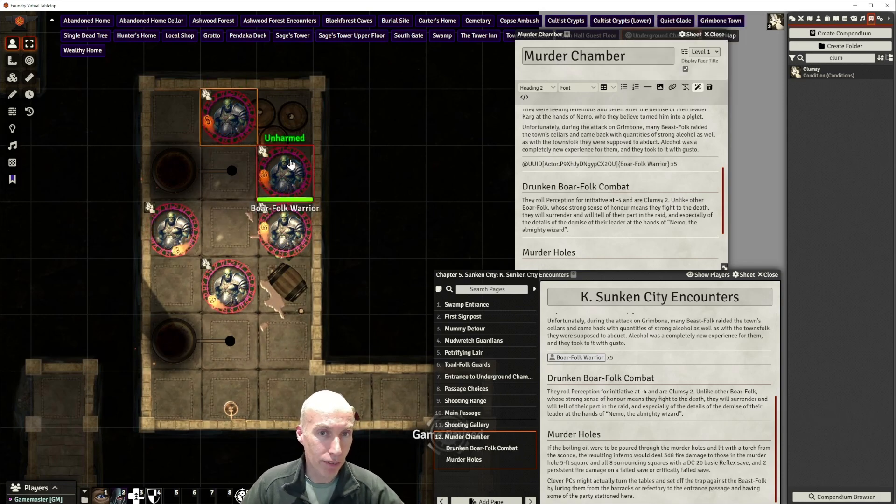
pyautogui.click(280, 229)
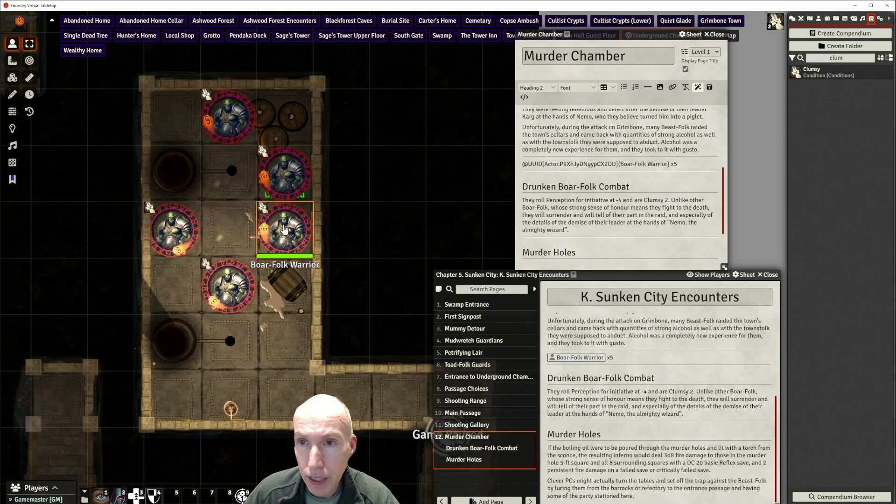
pyautogui.click(288, 180)
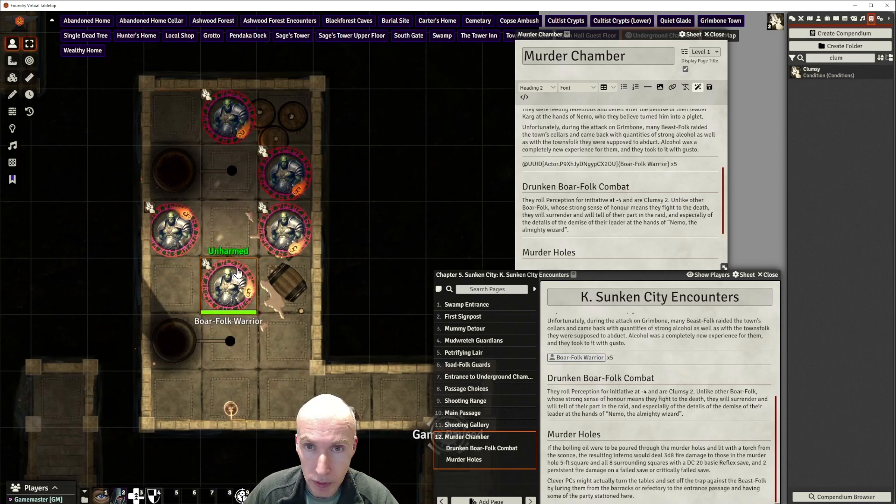
pyautogui.click(228, 117)
# Read the Murder Holes text and inspect the loot inventory of the torch on the chamber's south wall
pyautogui.moveTo(386, 187); pyautogui.dragTo(289, 153)
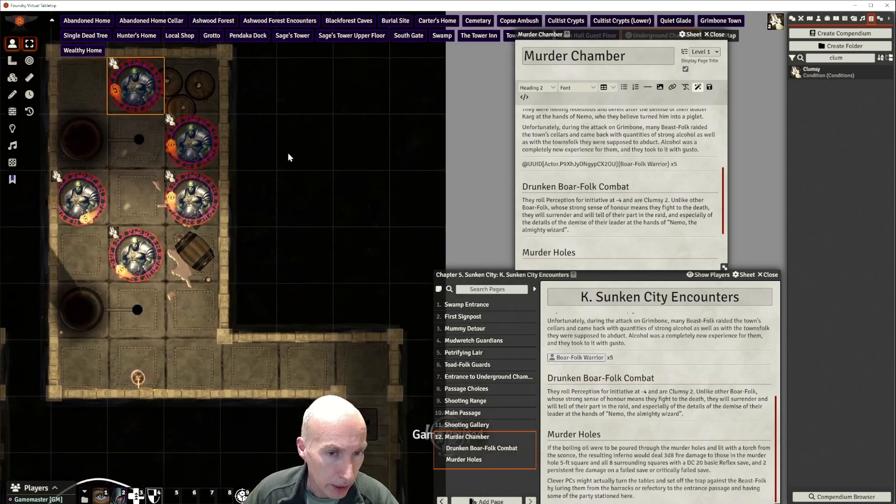
pyautogui.scroll(-5, 313, 218)
pyautogui.moveTo(339, 193); pyautogui.dragTo(333, 150)
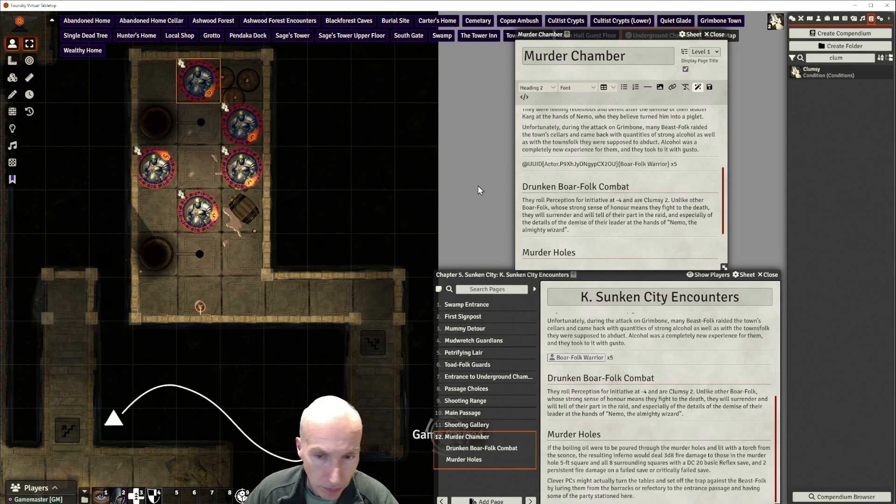
pyautogui.scroll(-3, 618, 208)
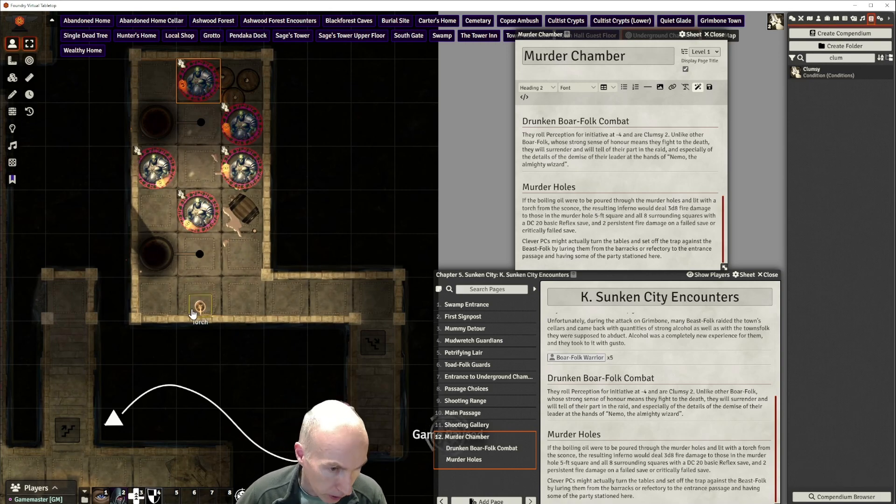
pyautogui.scroll(-2, 280, 281)
pyautogui.scroll(5, 280, 276)
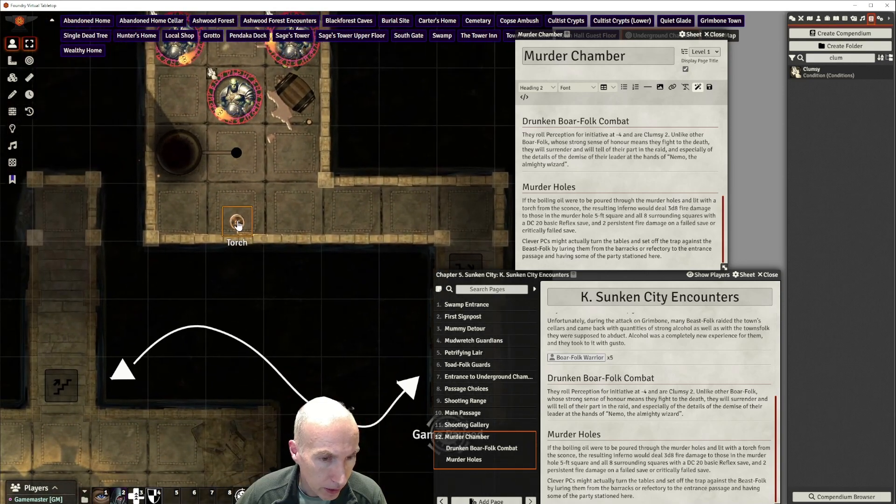
pyautogui.doubleClick(237, 224)
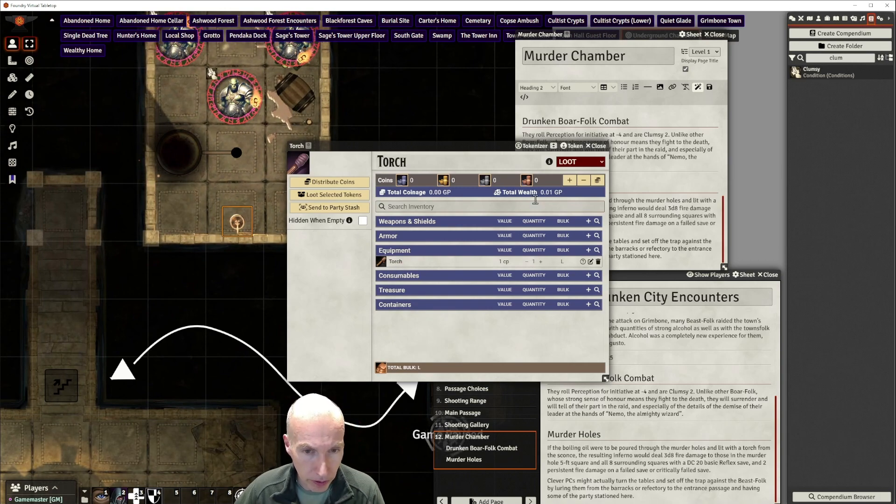
pyautogui.press('Escape')
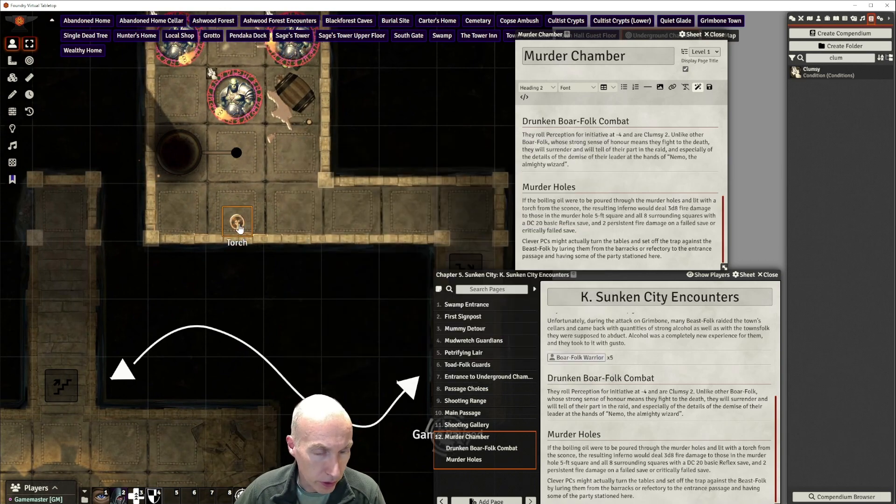
# Select all five Boar-Folk Warrior tokens in the chamber, hide them from the players, and deselect them
pyautogui.moveTo(286, 204); pyautogui.dragTo(266, 340)
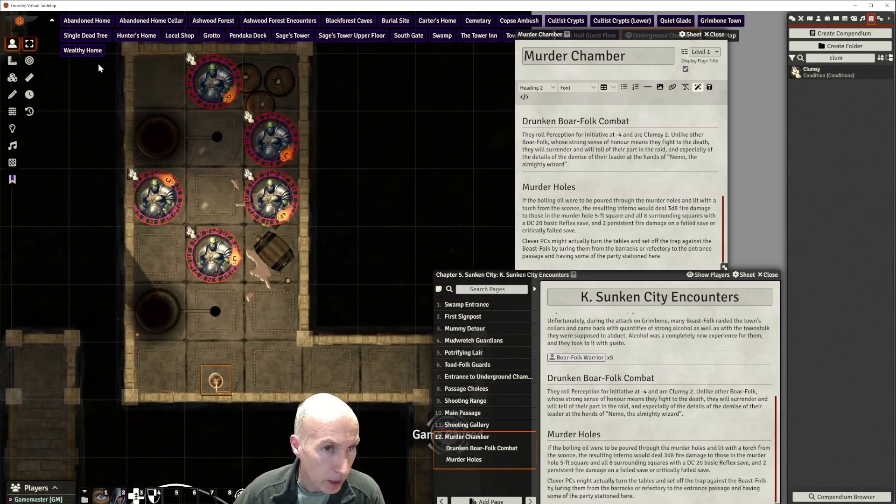
pyautogui.moveTo(97, 62); pyautogui.dragTo(326, 294)
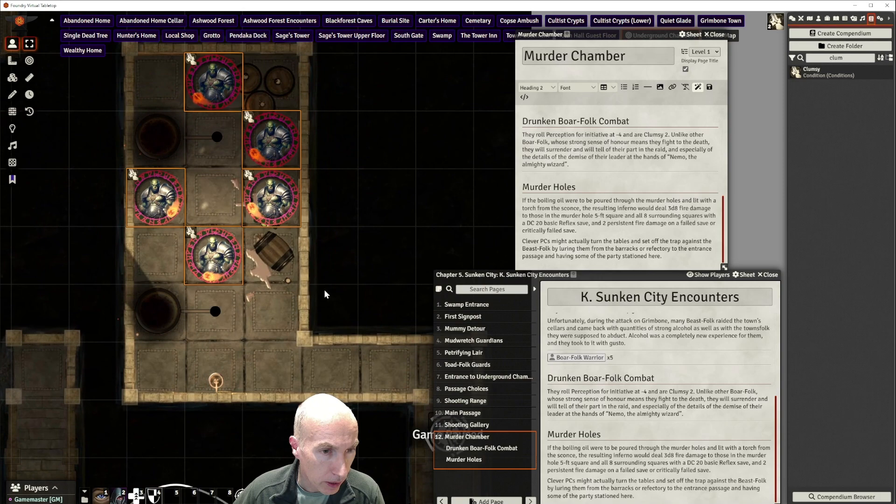
pyautogui.rightClick(272, 140)
pyautogui.click(324, 95)
pyautogui.click(380, 221)
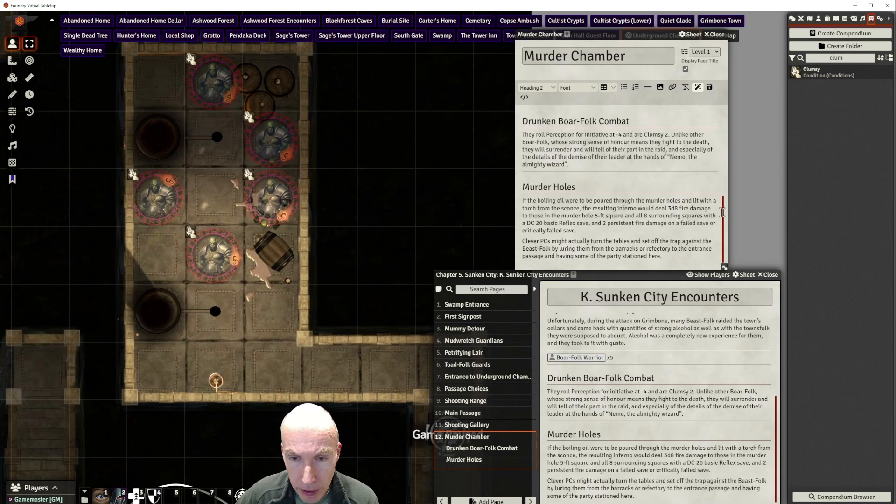
pyautogui.click(671, 208)
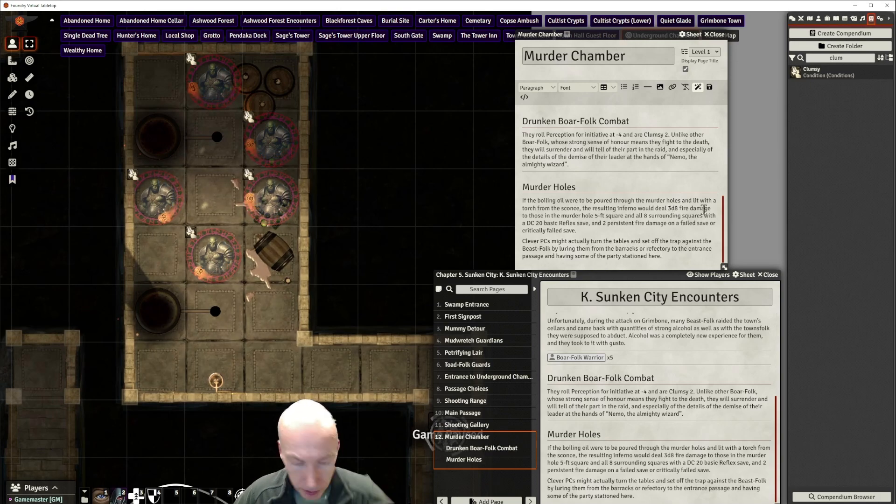
pyautogui.write('@Da')
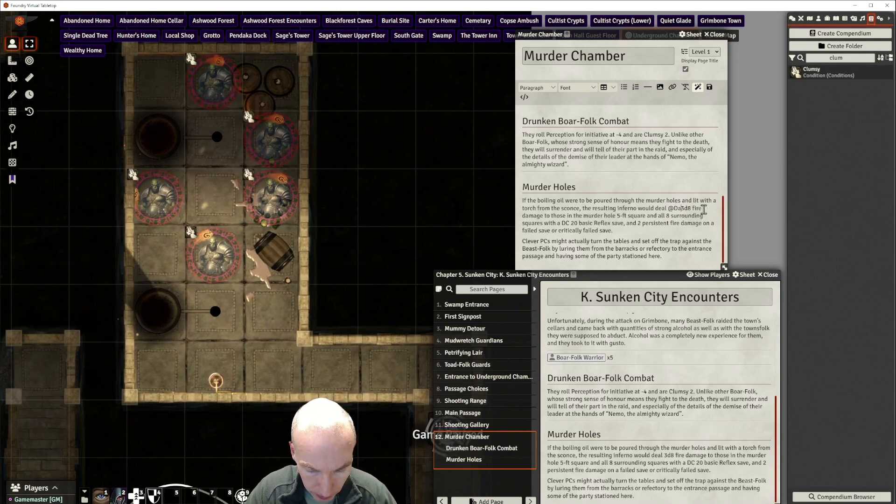
pyautogui.write('mage')
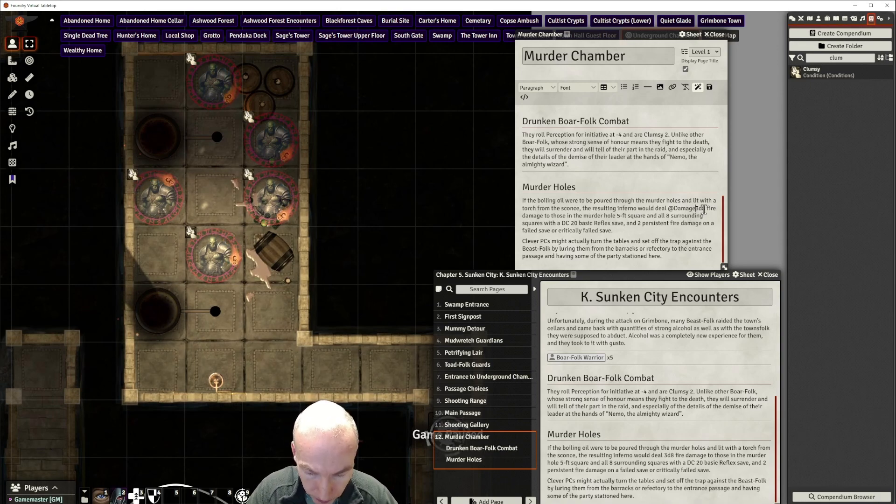
pyautogui.write('[')
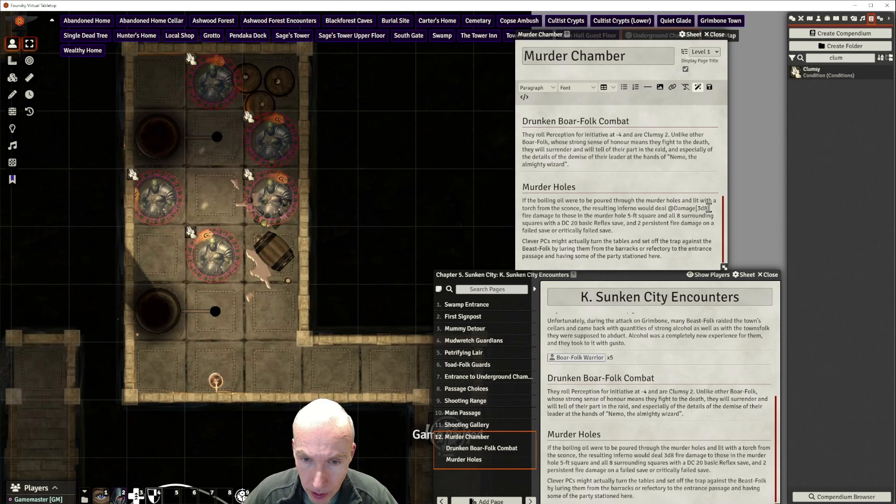
pyautogui.write('][')
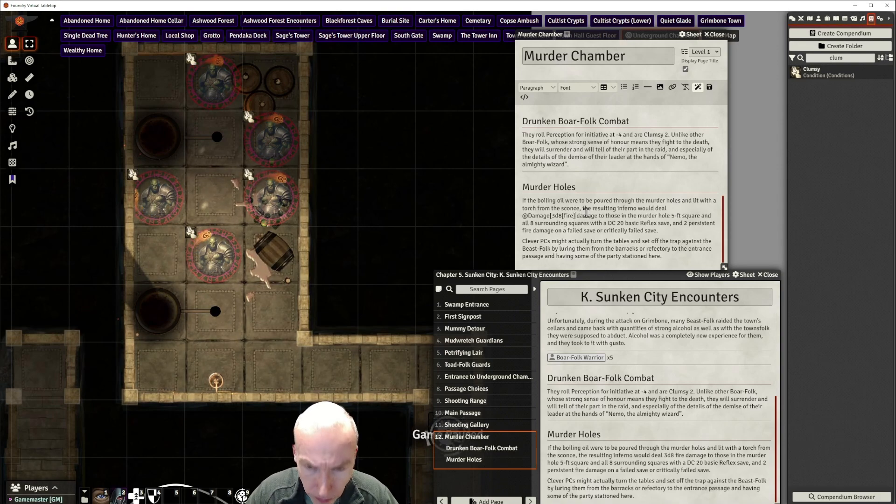
pyautogui.write(']]')
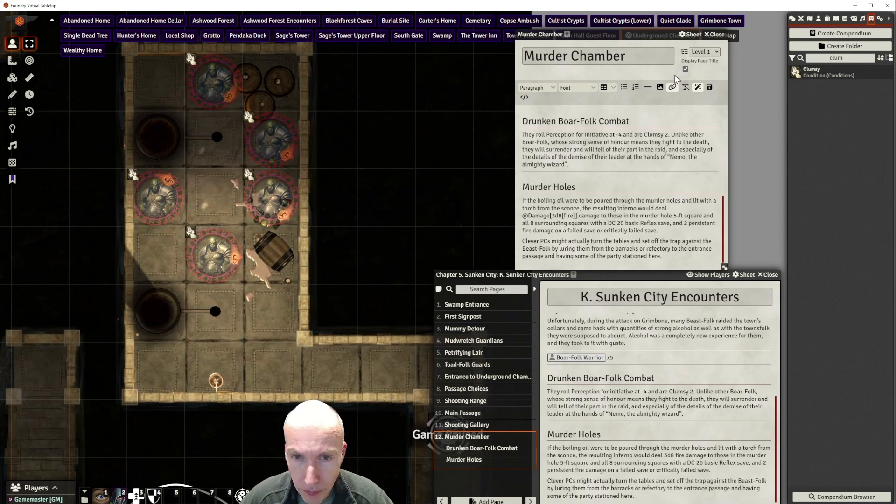
pyautogui.click(710, 87)
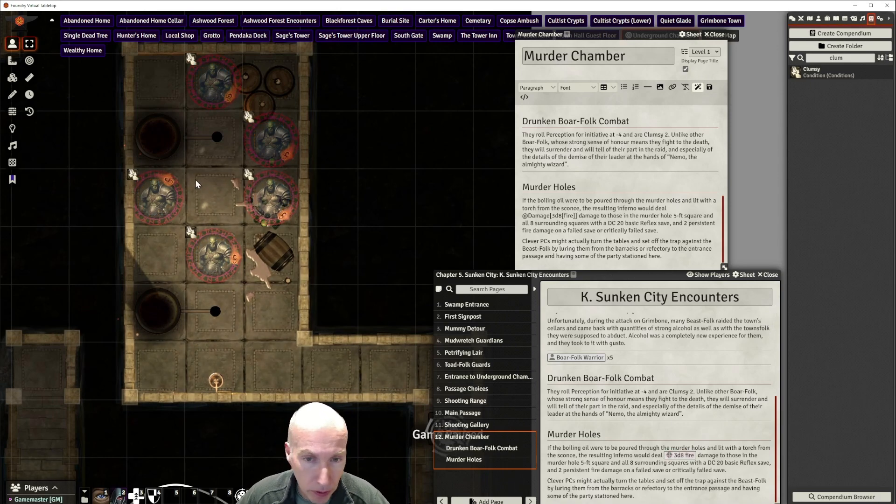
pyautogui.moveTo(194, 181); pyautogui.dragTo(559, 182)
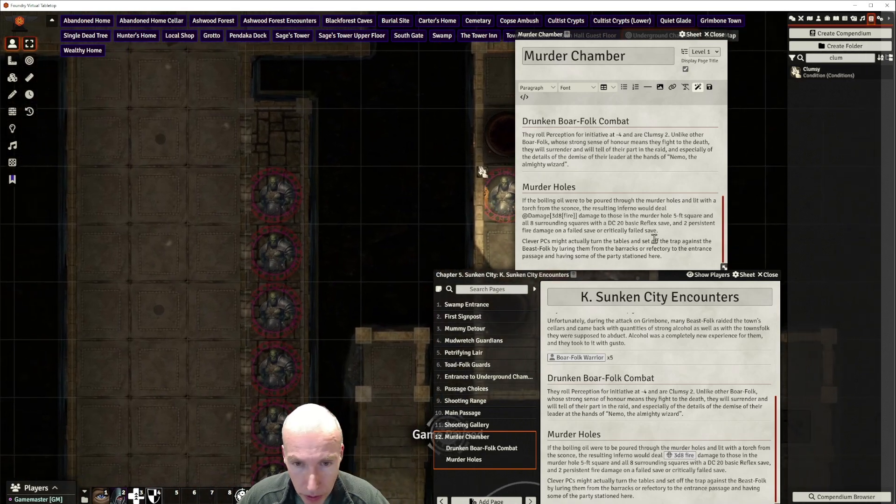
pyautogui.click(618, 223)
pyautogui.write('@Check')
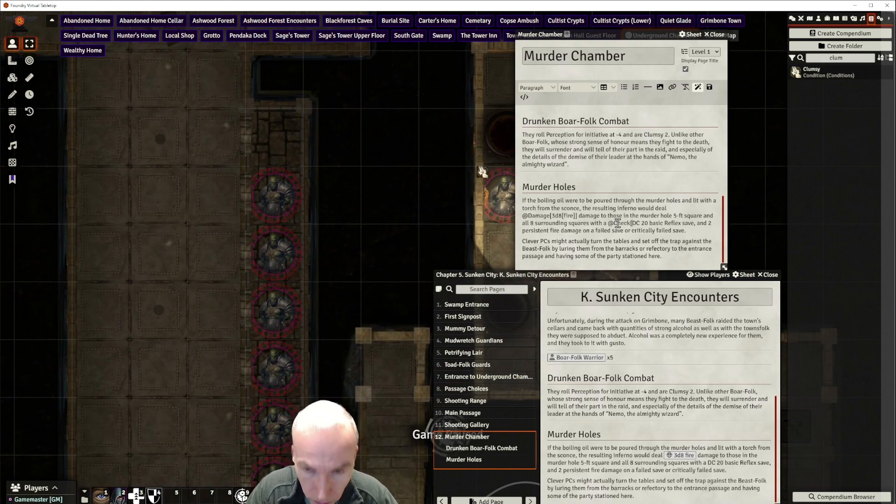
pyautogui.write('[re')
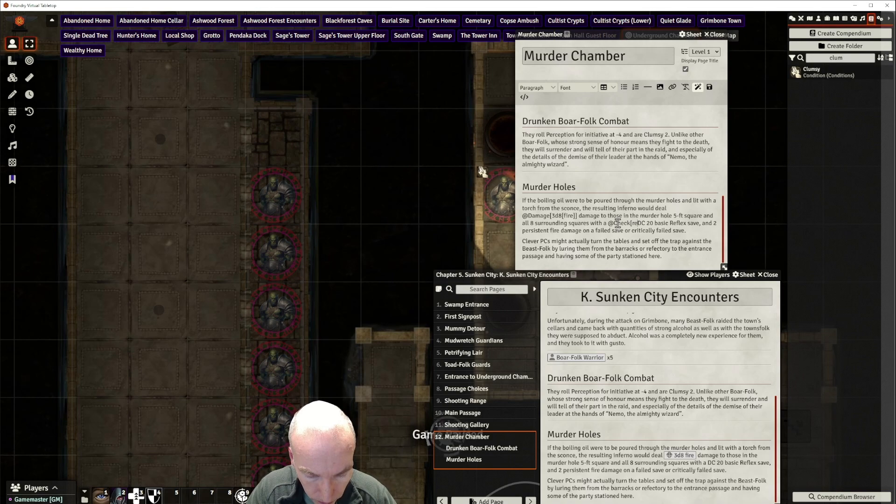
pyautogui.write('flex')
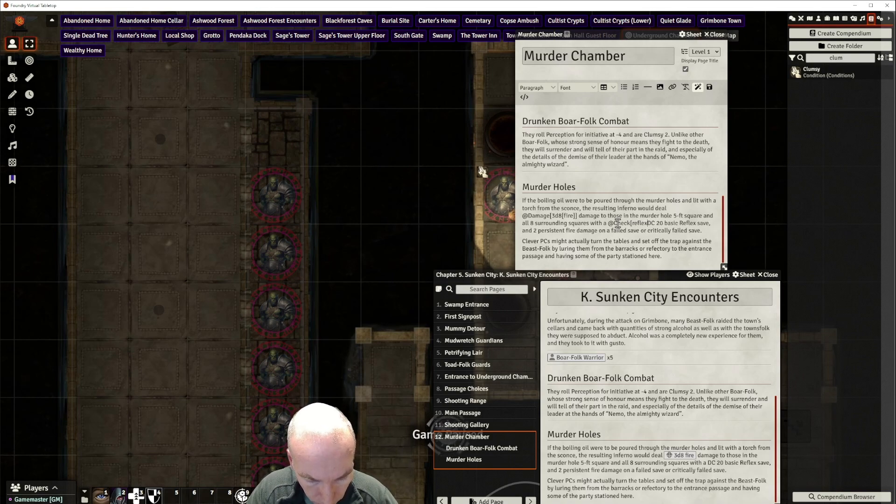
pyautogui.write('|dc:20')
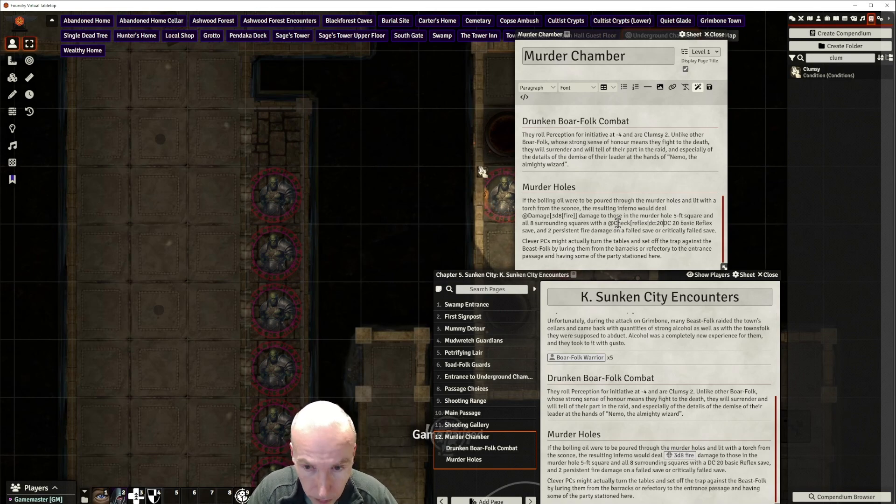
pyautogui.write('|nam')
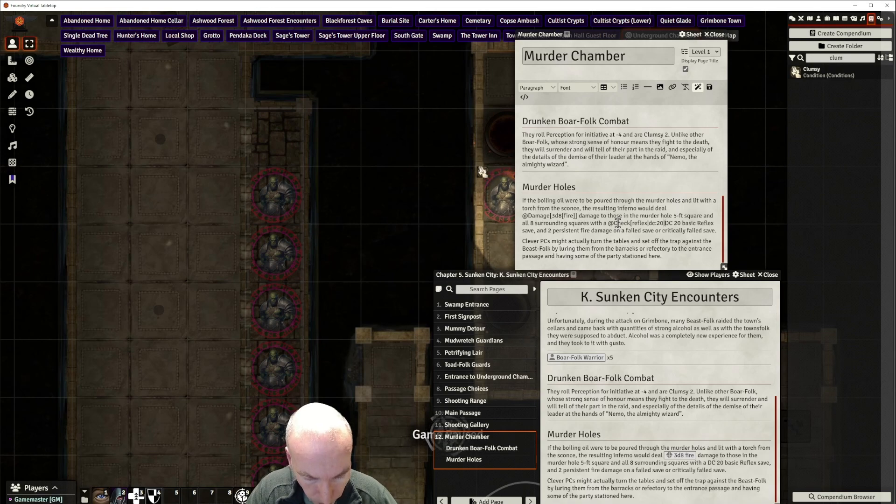
pyautogui.write('e:')
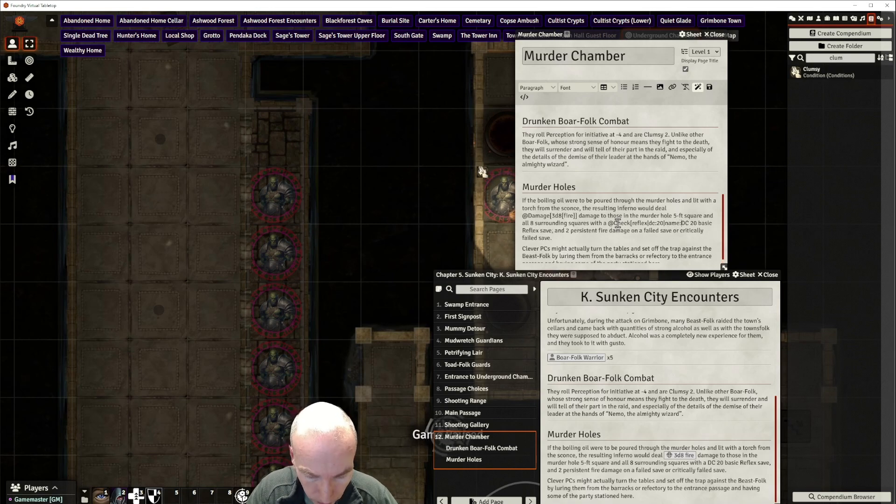
pyautogui.write('Burnin')
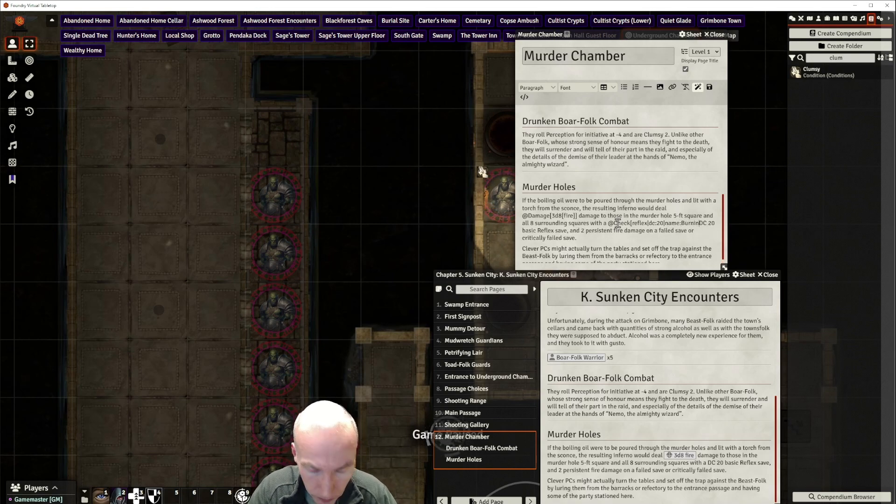
pyautogui.write('g Oil')
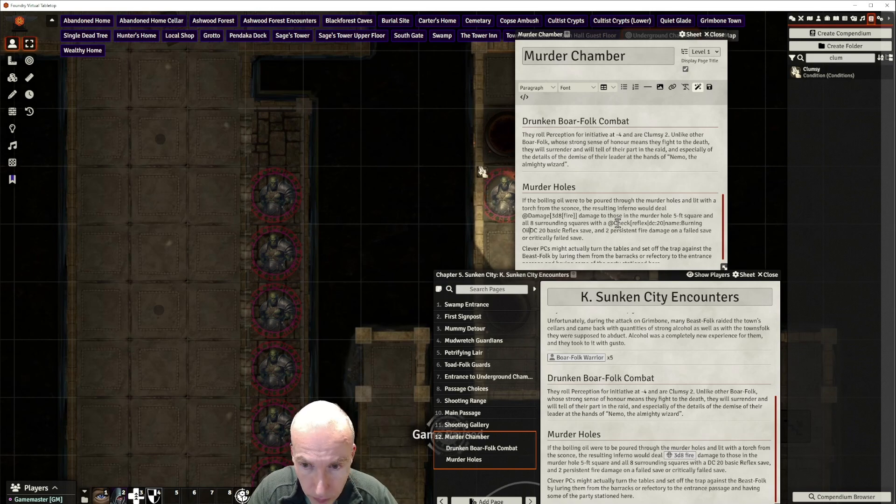
pyautogui.write(']')
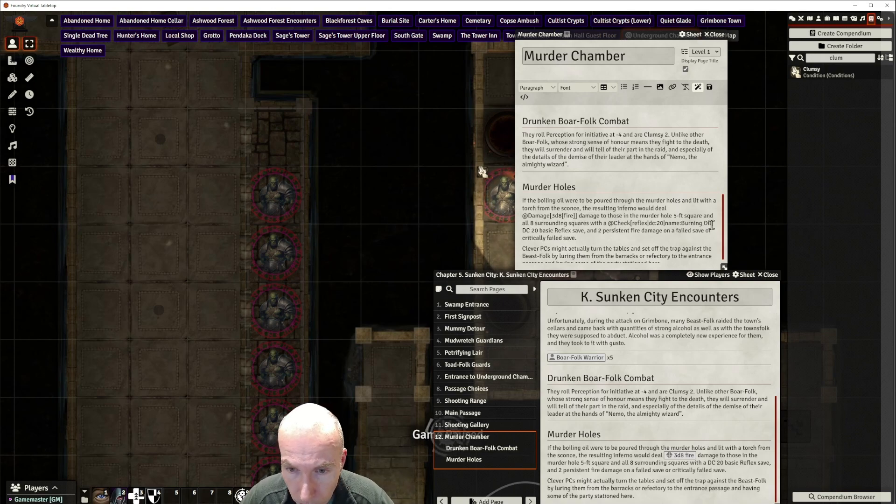
# Add the basic:true option to the Burning Oil check and delete the duplicate plain text "DC 20 basic Reflex"
pyautogui.write('|ba')
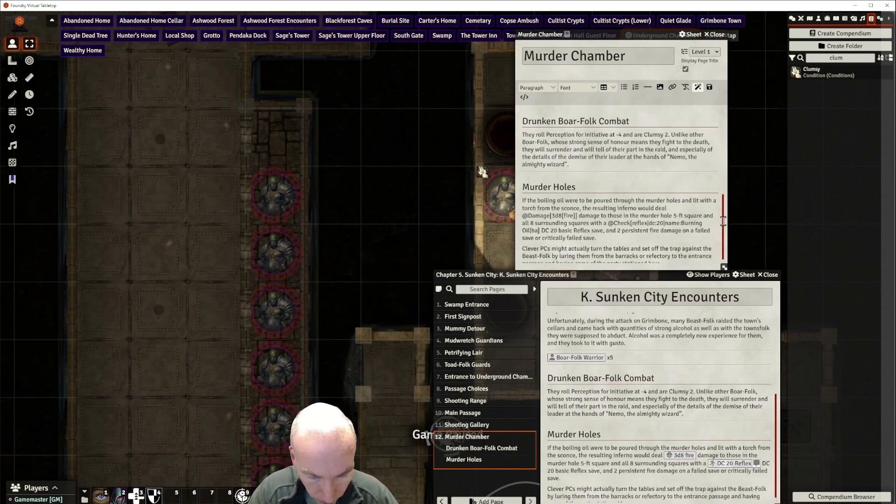
pyautogui.write('sic:true')
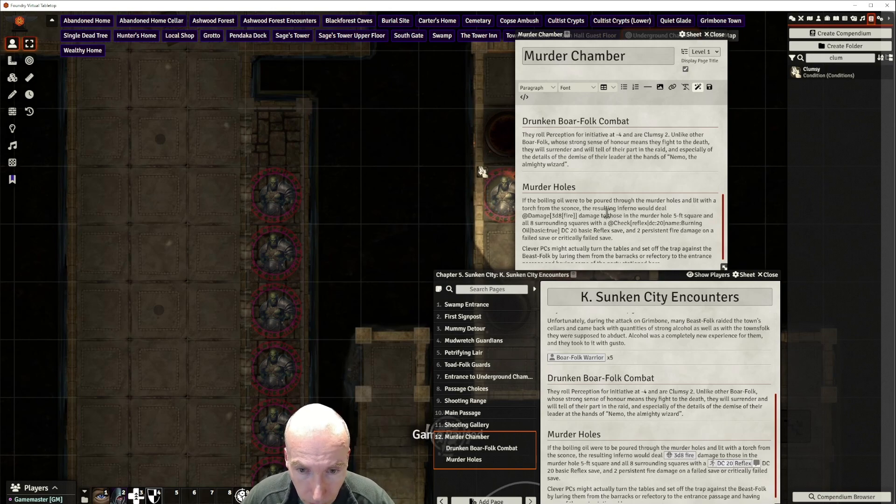
pyautogui.moveTo(561, 230); pyautogui.dragTo(609, 230)
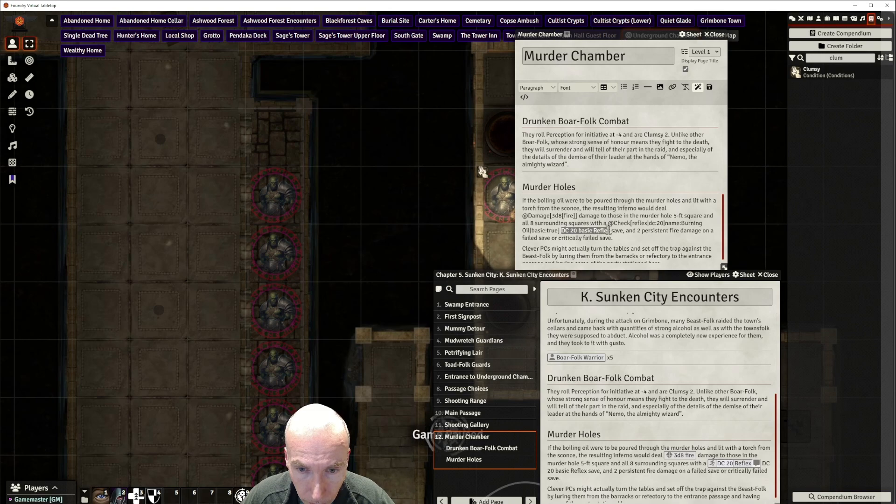
pyautogui.press('BackSpace')
pyautogui.press('BackSpace')
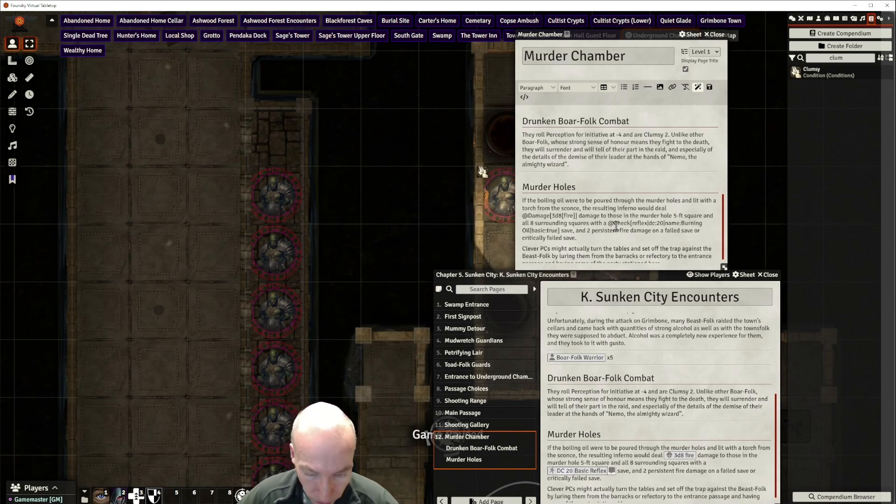
pyautogui.write('@Damage[')
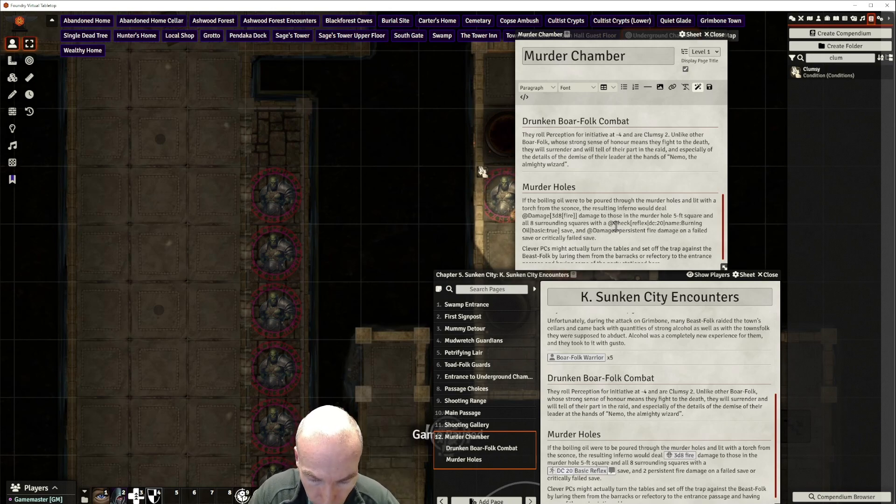
pyautogui.write('2[')
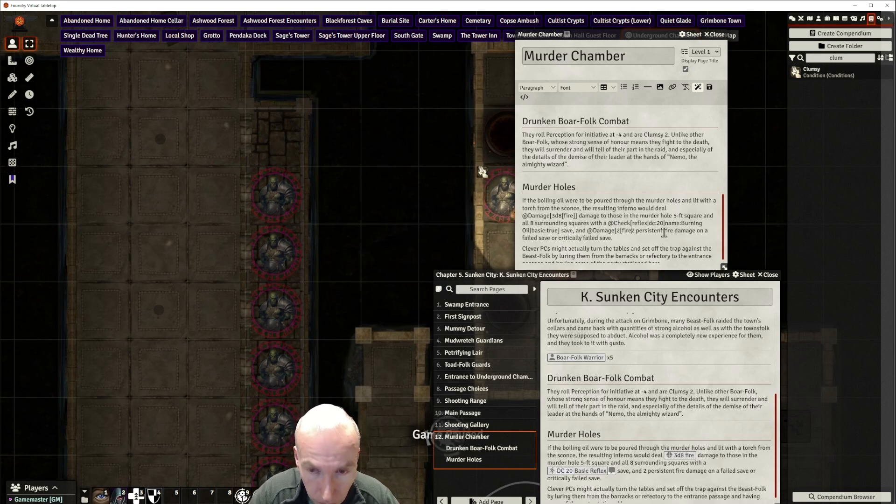
pyautogui.write('fire,per')
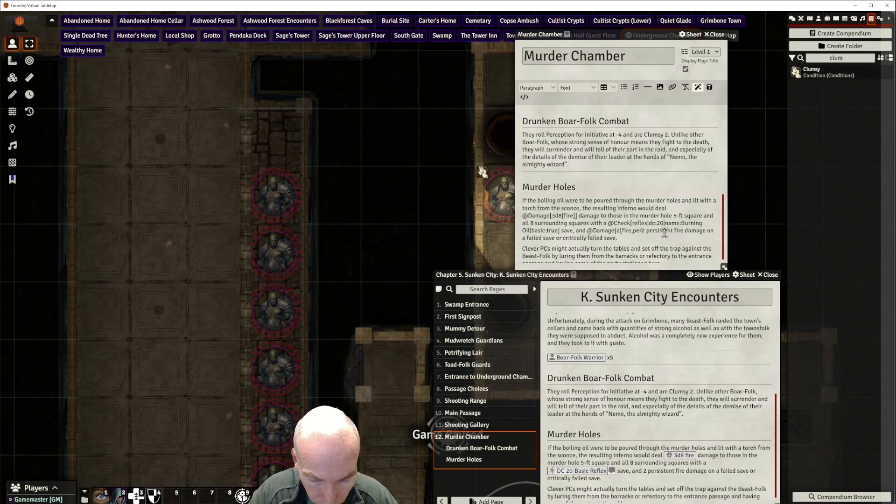
pyautogui.write('sistent')
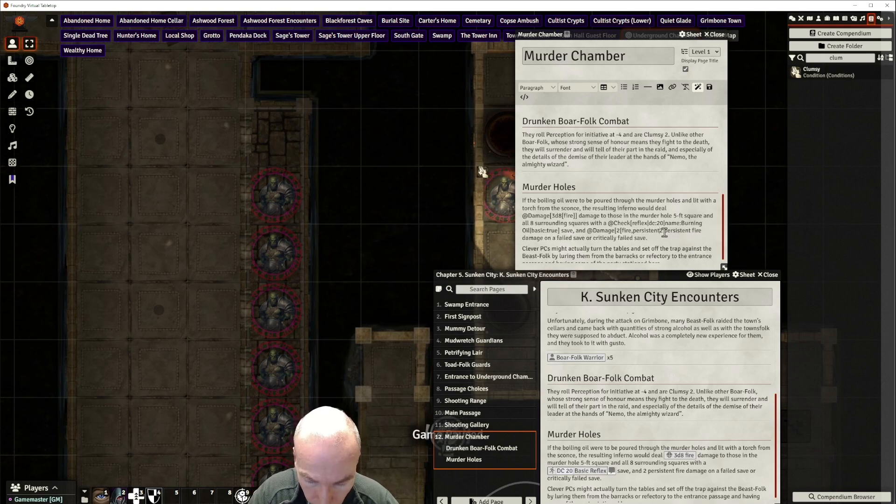
pyautogui.press('Delete')
pyautogui.press('Delete')
pyautogui.press('Delete')
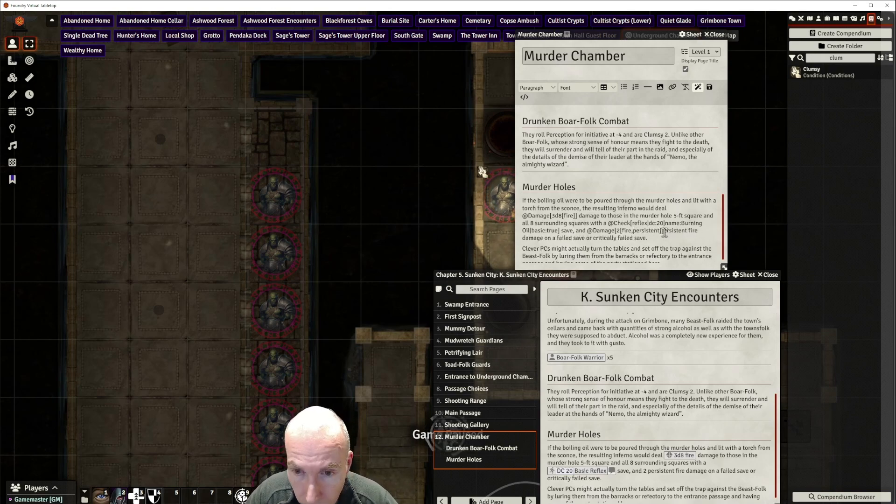
pyautogui.press('Delete')
pyautogui.press('Delete')
pyautogui.press('Delete')
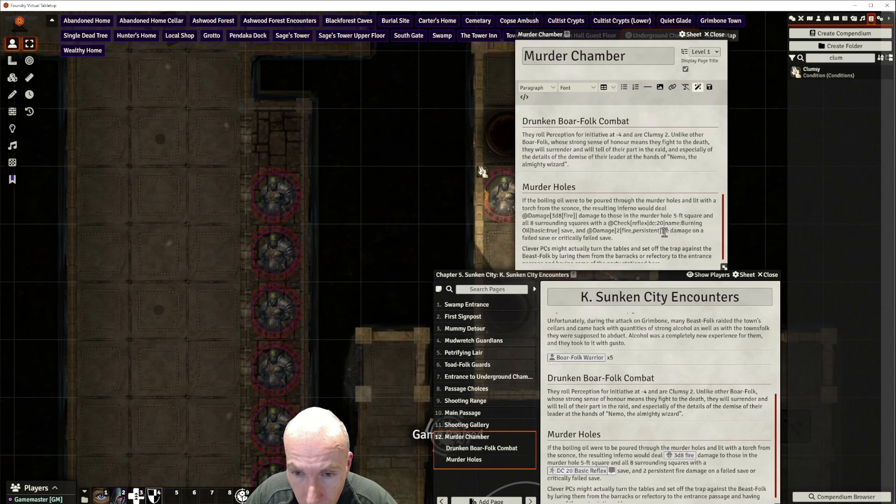
pyautogui.press('Delete')
pyautogui.press('Delete')
pyautogui.press('Delete')
pyautogui.press('Delete')
pyautogui.press('Delete')
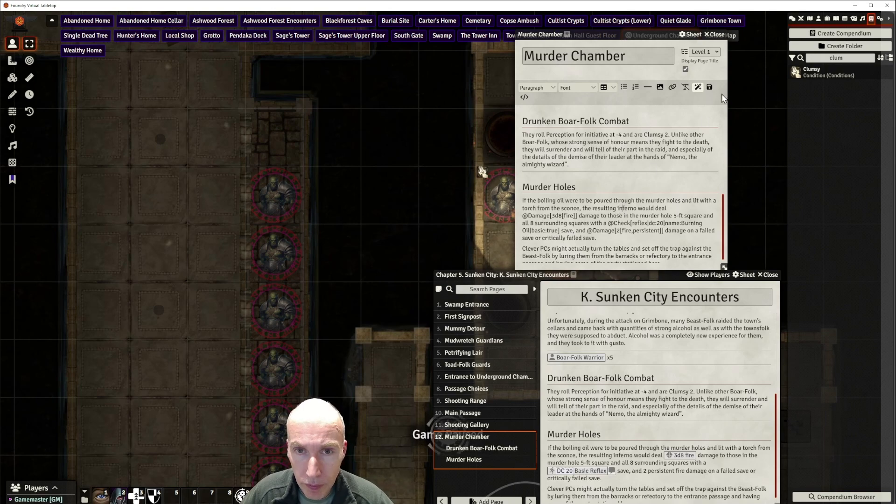
pyautogui.click(710, 87)
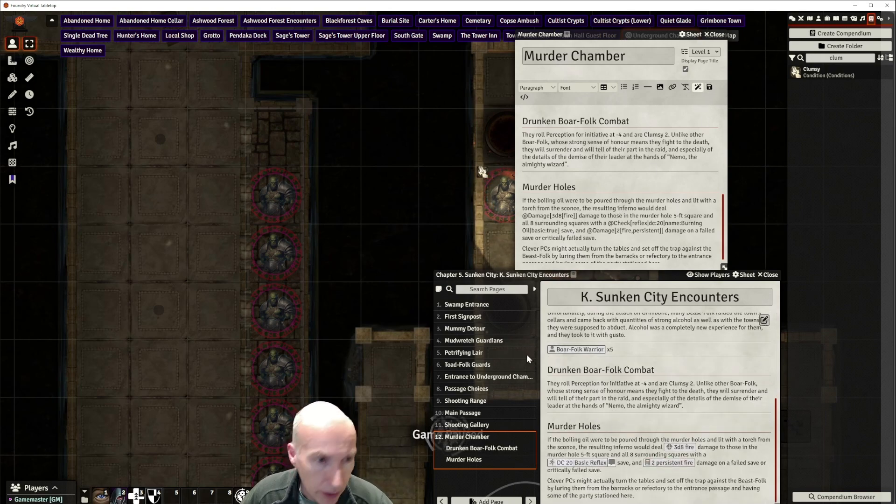
# Test the 2 persistent fire damage link on a temporary Seelah (Level 5) token placed on the map, and delete the token
pyautogui.click(819, 19)
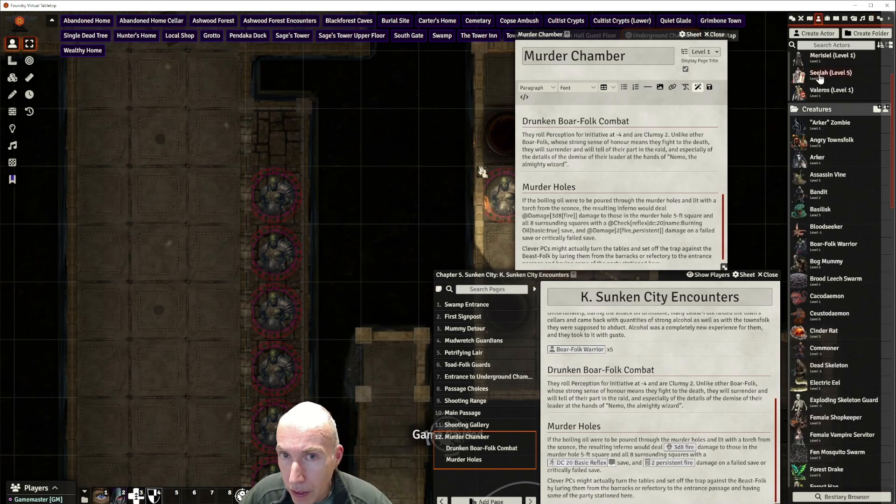
pyautogui.moveTo(820, 78); pyautogui.dragTo(161, 198)
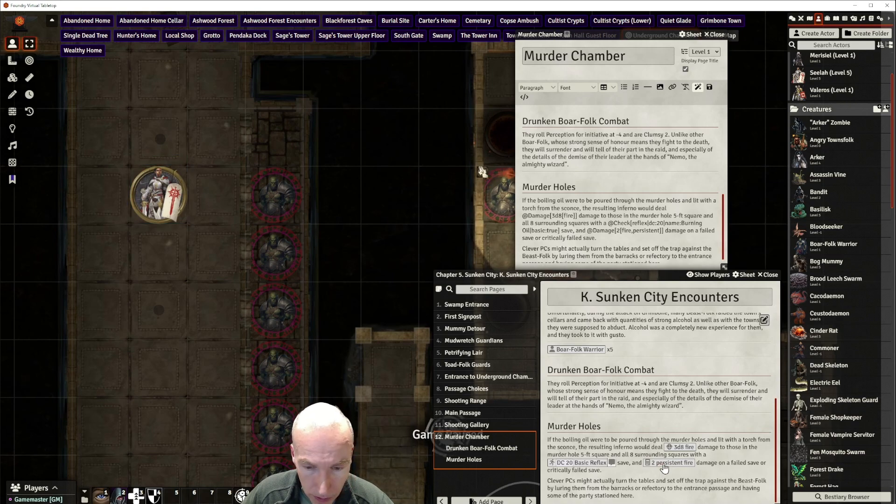
pyautogui.click(165, 201)
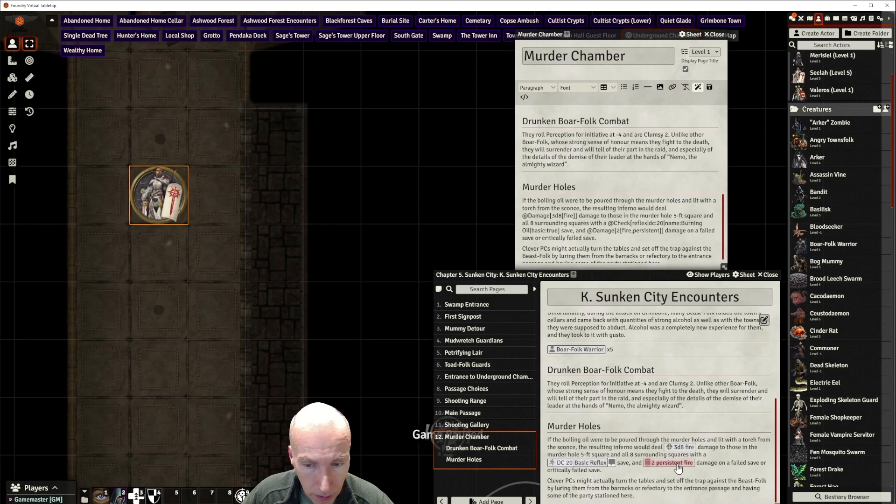
pyautogui.click(792, 19)
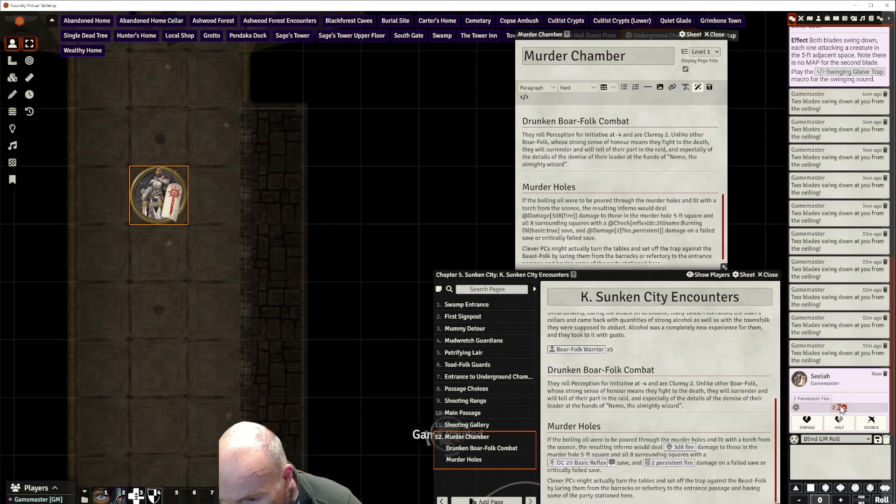
pyautogui.click(815, 424)
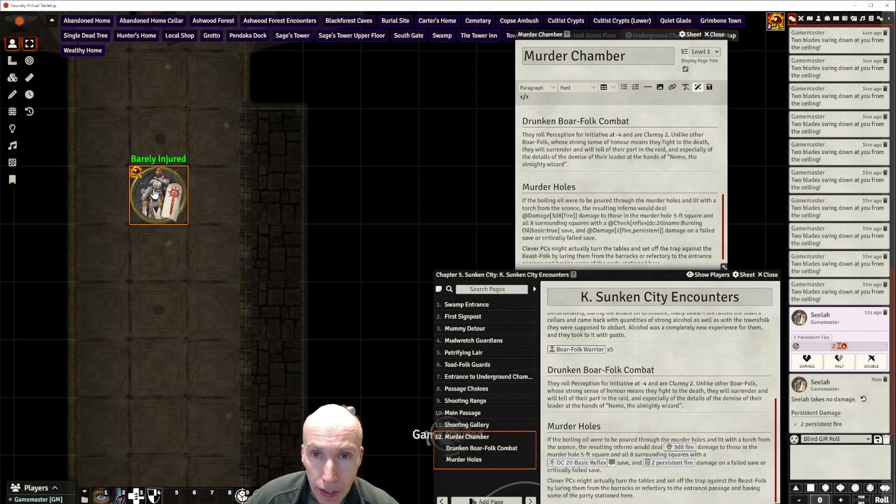
pyautogui.press('Delete')
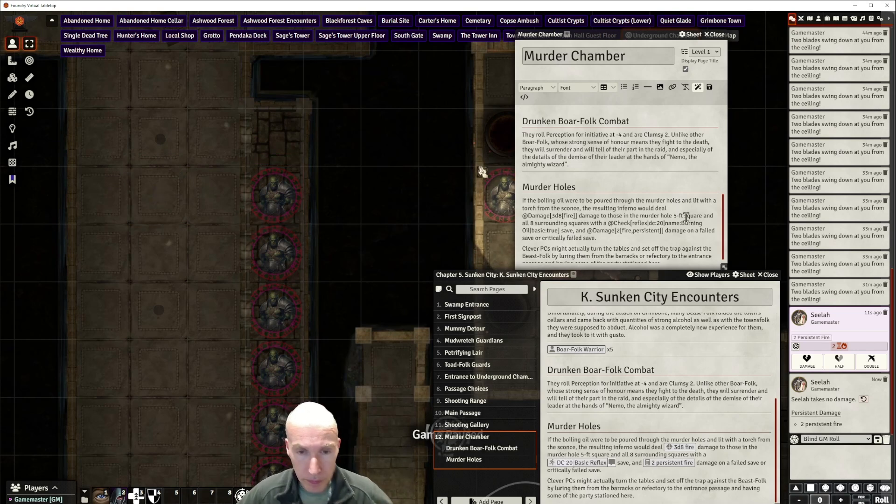
# Create a text page named Refectory in the K. Sunken City Encounters journal and paste the copied encounter text into it
pyautogui.scroll(-1, 684, 217)
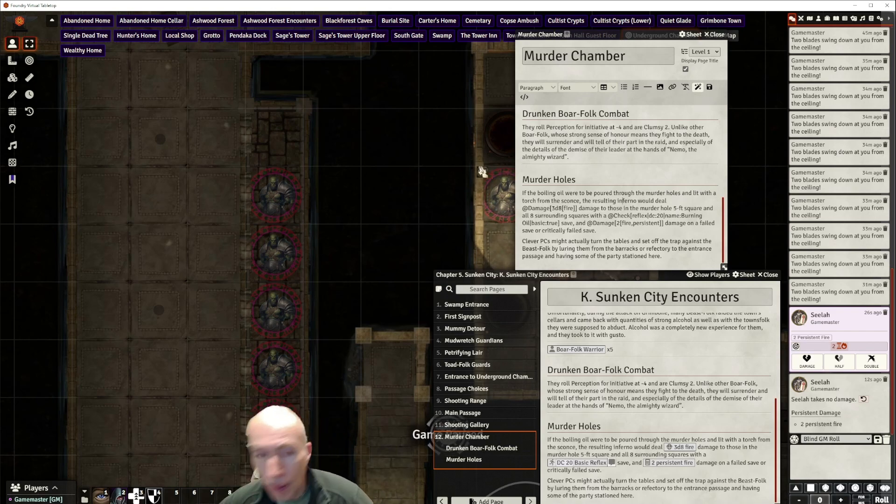
pyautogui.moveTo(383, 228); pyautogui.dragTo(367, 34)
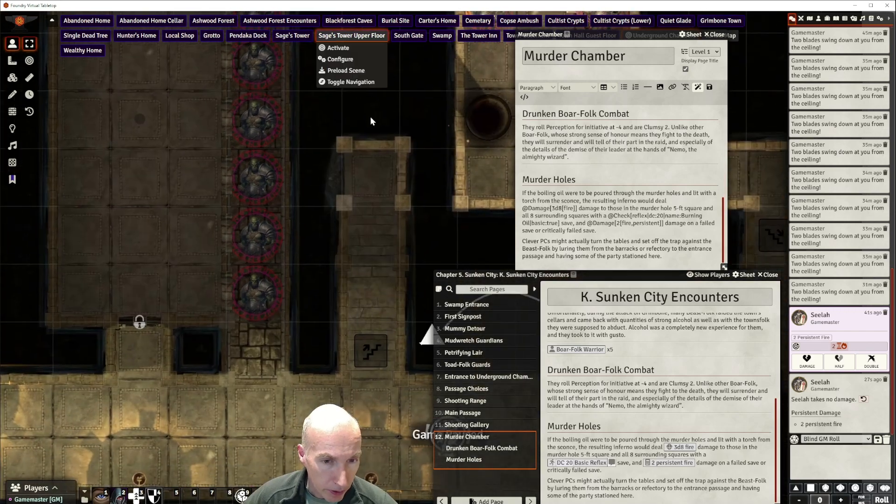
pyautogui.scroll(-14, 372, 136)
pyautogui.moveTo(306, 180); pyautogui.dragTo(488, 230)
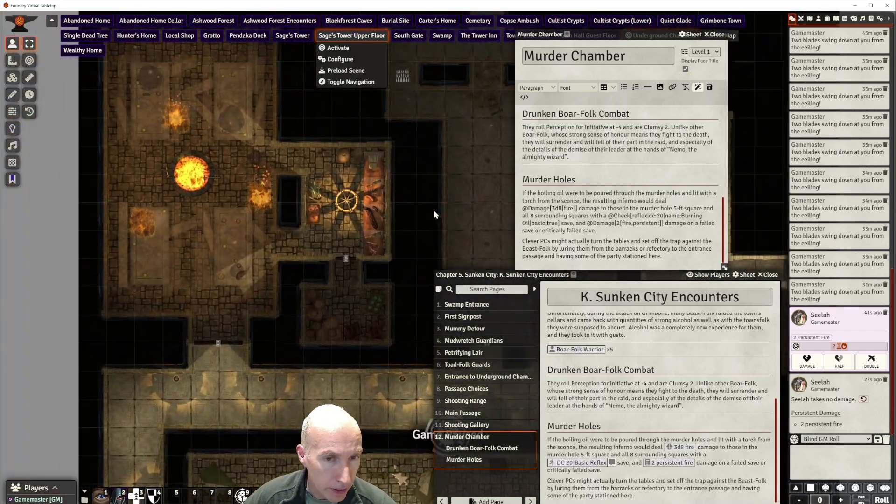
pyautogui.moveTo(283, 138); pyautogui.dragTo(259, 188)
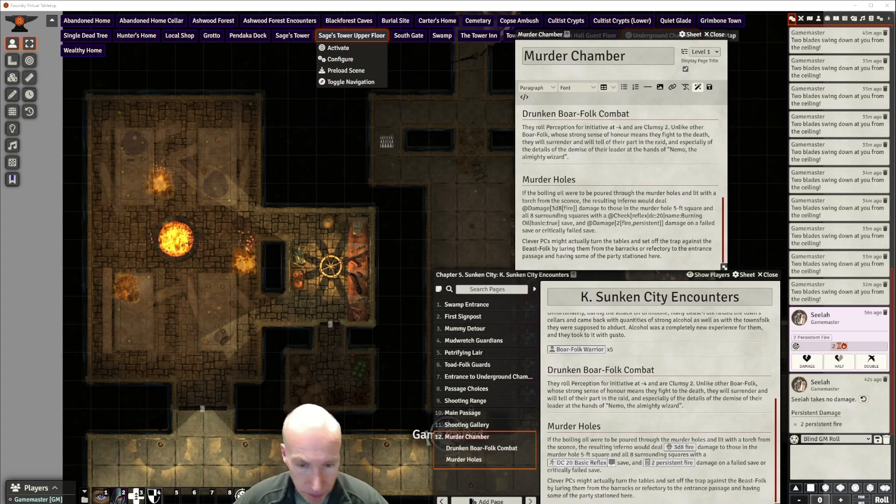
pyautogui.click(490, 501)
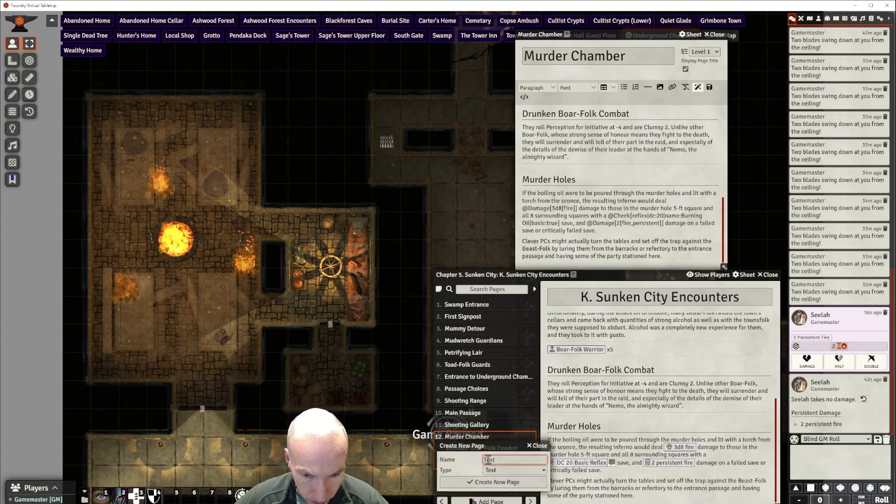
pyautogui.write('Refwectory')
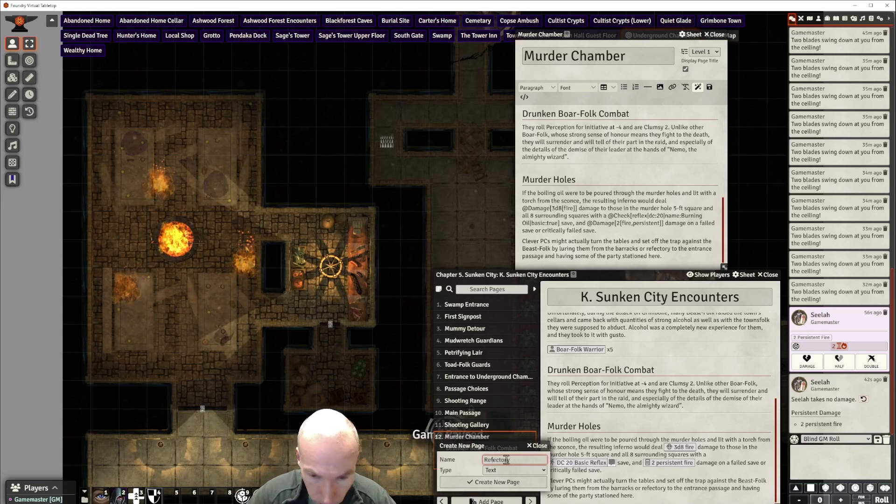
pyautogui.click(498, 484)
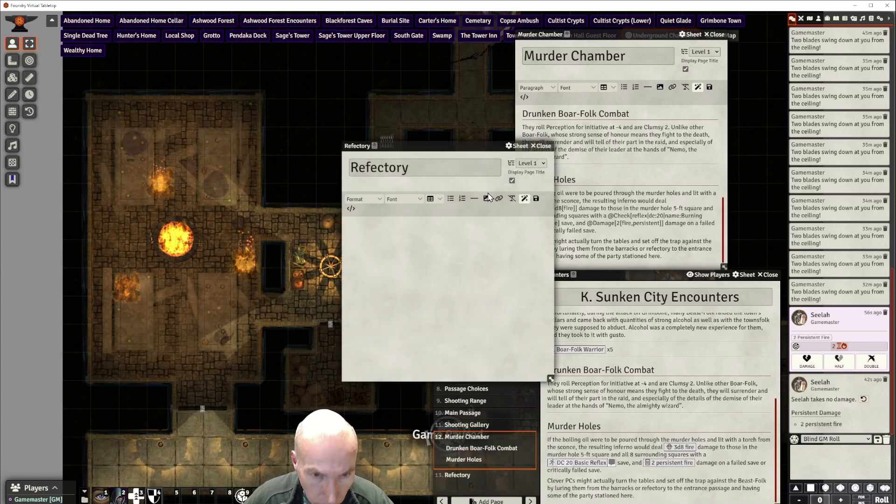
pyautogui.hotkey('ctrl', 'v')
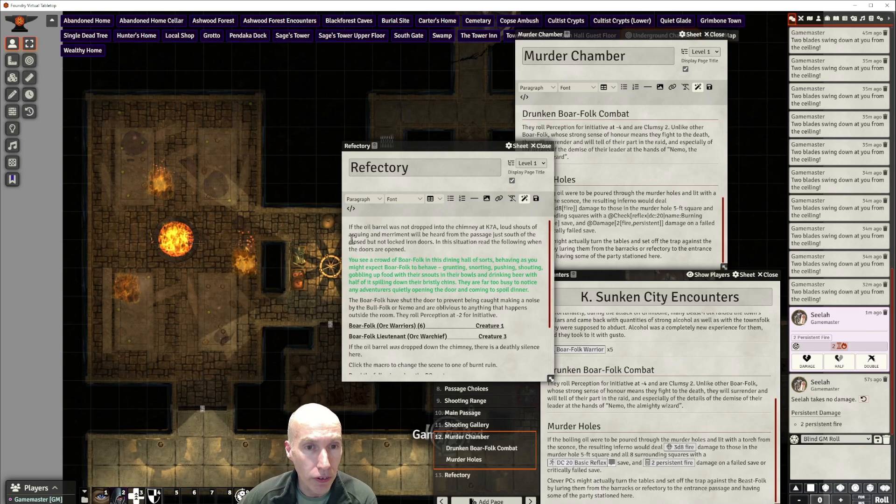
# On the Swamp scene, toggle the visibility of the foreground tile covering the round chimney opening on the small island
pyautogui.click(441, 37)
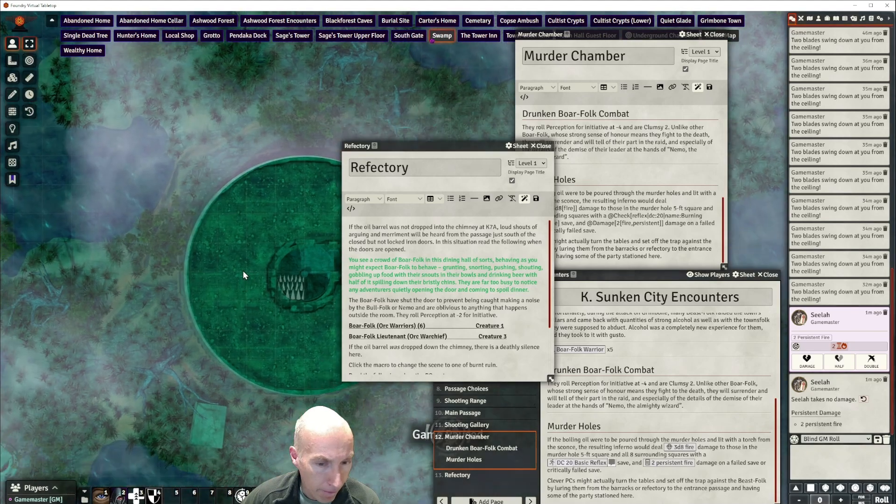
pyautogui.moveTo(243, 270); pyautogui.dragTo(320, 109)
pyautogui.scroll(10, 187, 175)
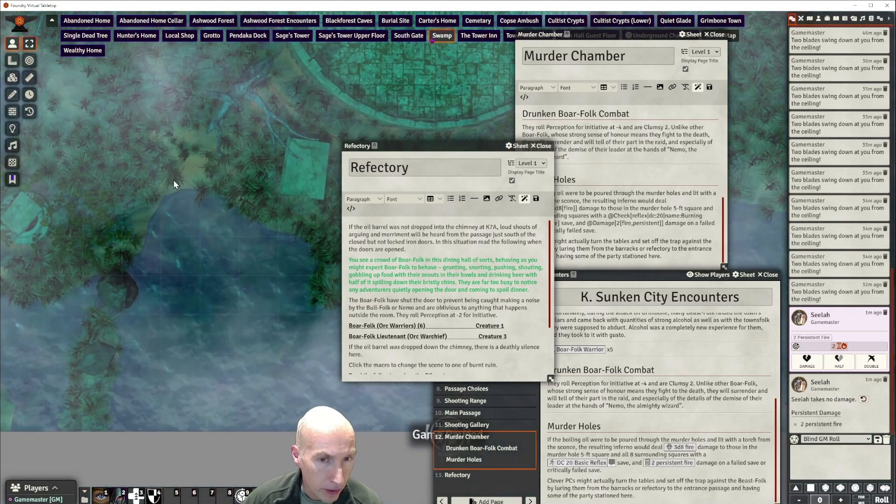
pyautogui.moveTo(161, 159); pyautogui.dragTo(370, 131)
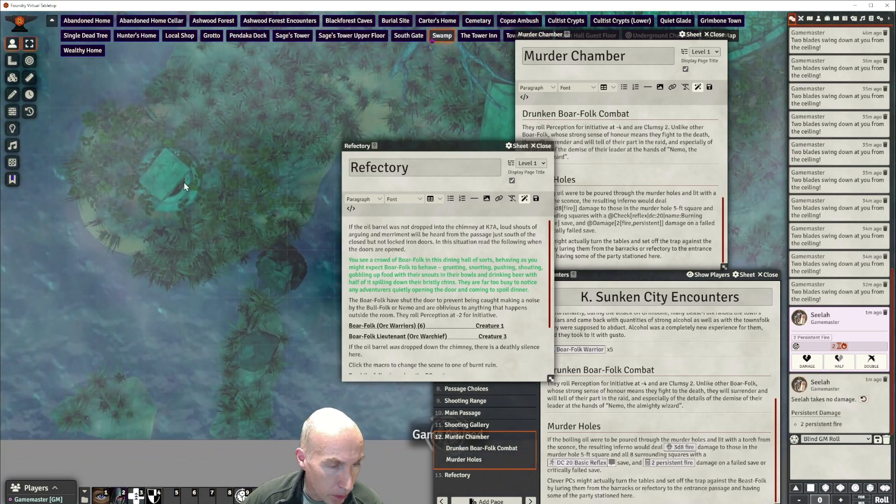
pyautogui.click(12, 77)
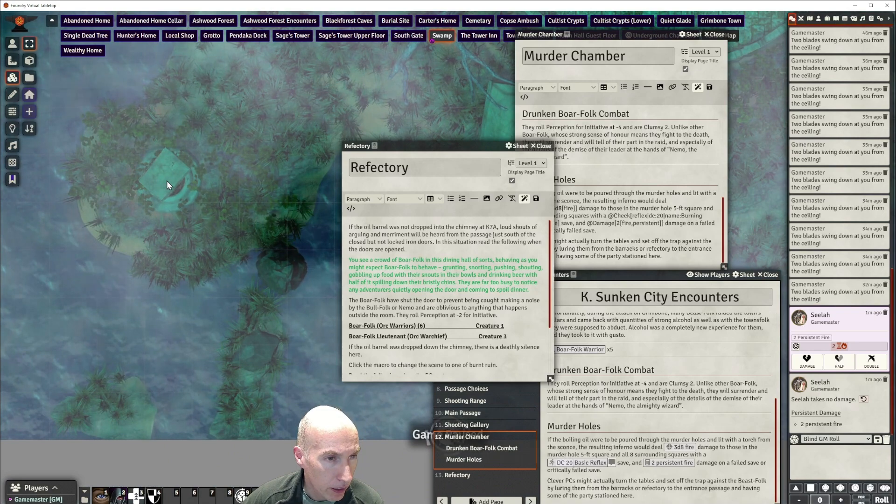
pyautogui.click(29, 95)
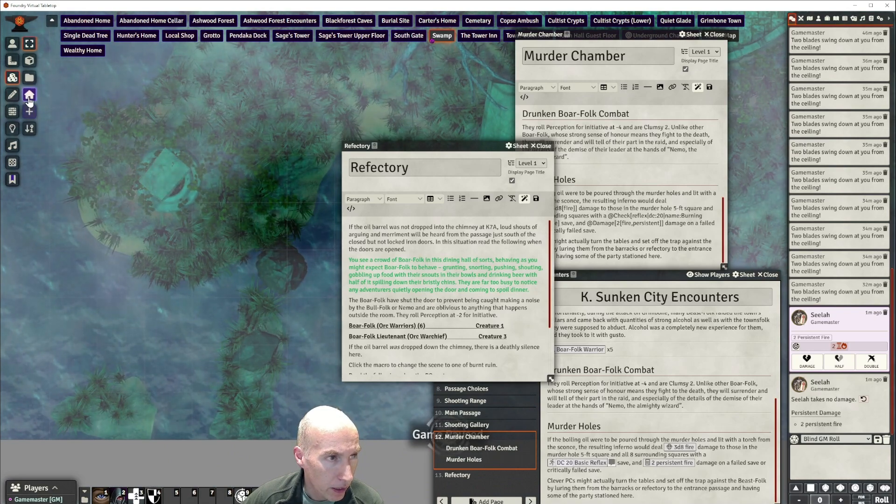
pyautogui.click(173, 189)
pyautogui.rightClick(172, 189)
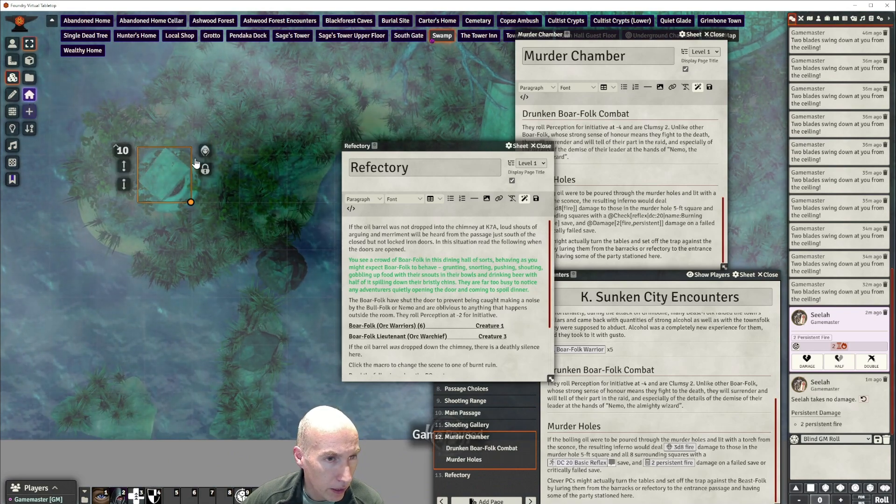
pyautogui.click(206, 150)
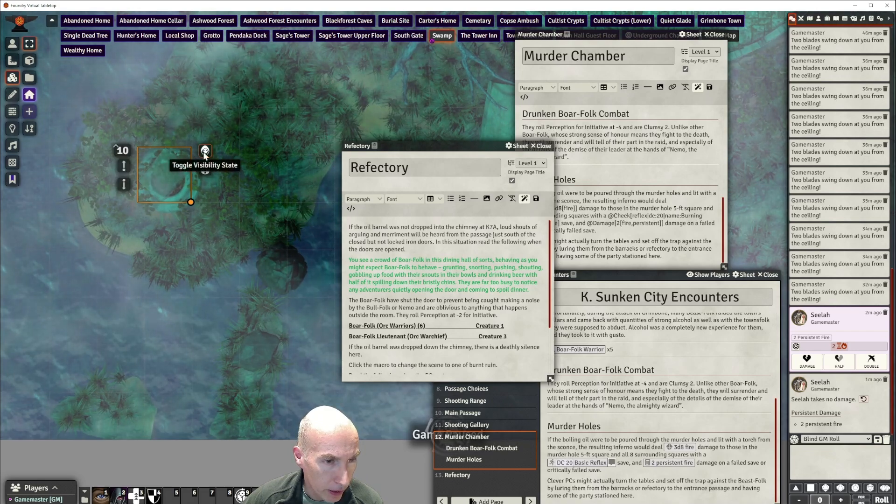
pyautogui.click(232, 219)
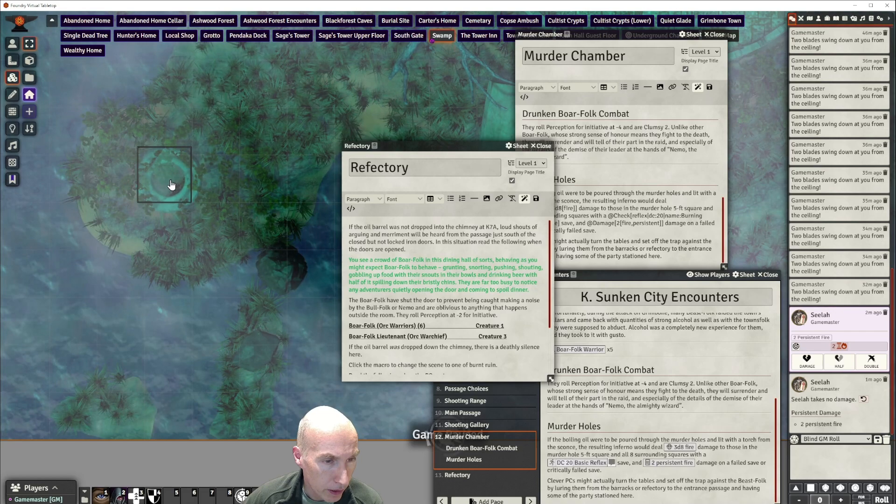
pyautogui.scroll(2, 261, 148)
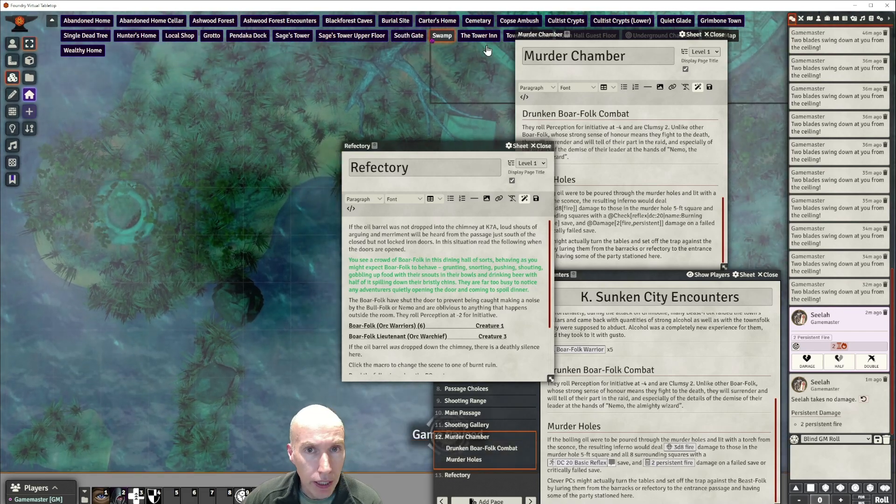
# Return to the Underground Chambers scene and close the Murder Chamber page editor, moving the Refectory editor clear of the map
pyautogui.moveTo(622, 34); pyautogui.dragTo(651, 49)
pyautogui.click(653, 37)
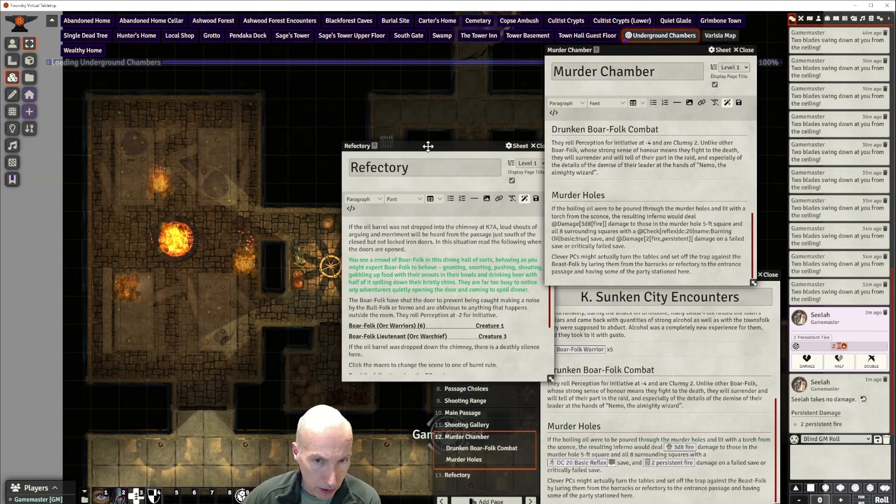
pyautogui.moveTo(428, 146); pyautogui.dragTo(668, 57)
pyautogui.click(744, 50)
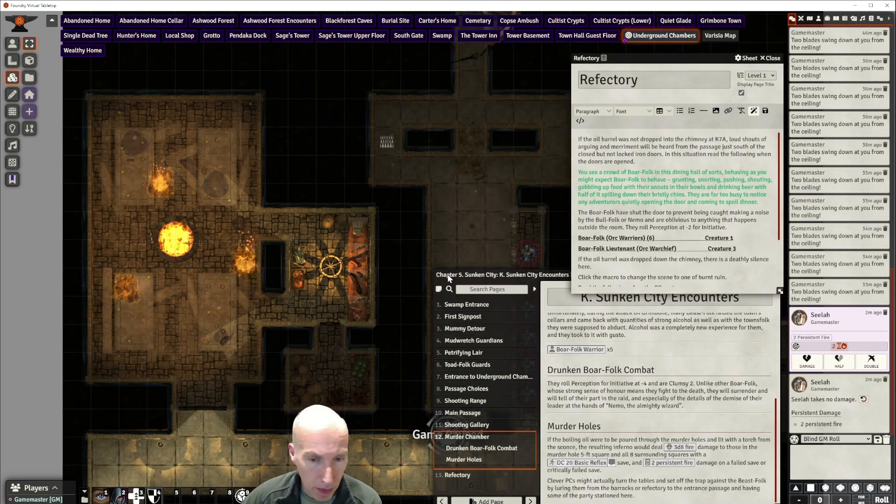
# Display the Refectory page in the Sunken City Encounters journal and examine the burning dining hall on the map
pyautogui.click(465, 476)
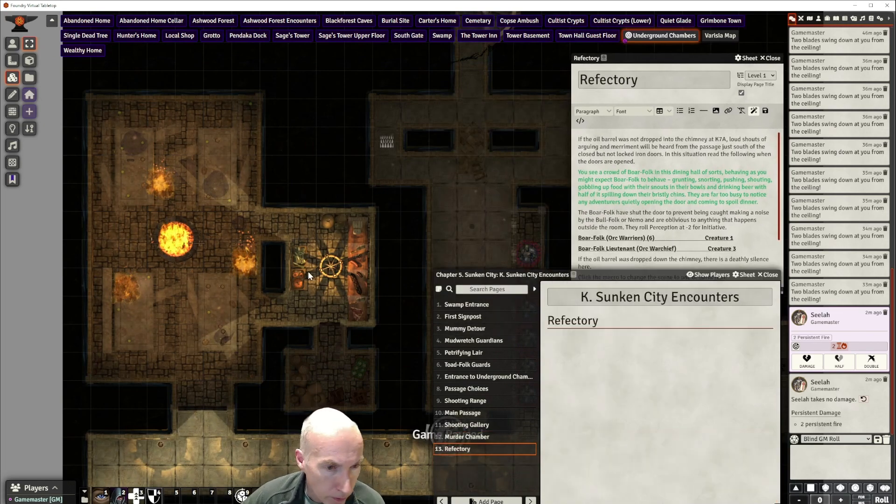
pyautogui.moveTo(350, 228); pyautogui.dragTo(421, 217)
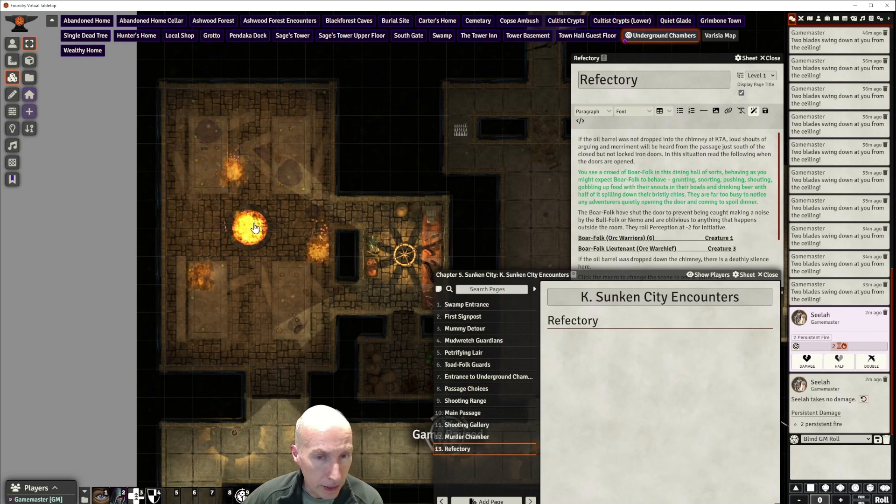
pyautogui.scroll(-4, 376, 158)
pyautogui.scroll(-3, 383, 159)
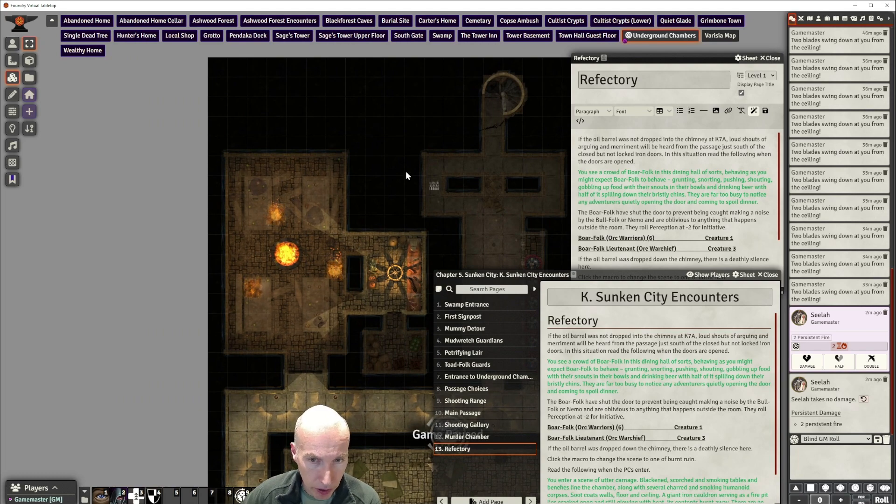
pyautogui.scroll(3, 362, 186)
pyautogui.scroll(2, 354, 183)
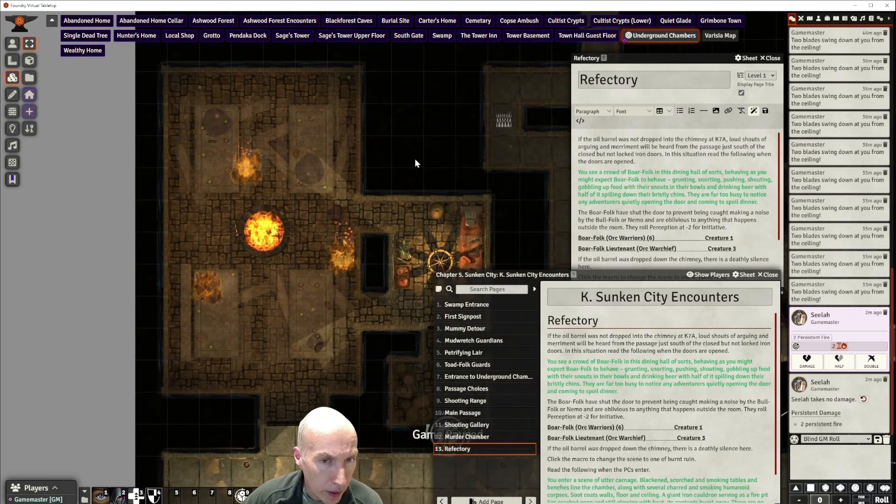
pyautogui.scroll(2, 414, 158)
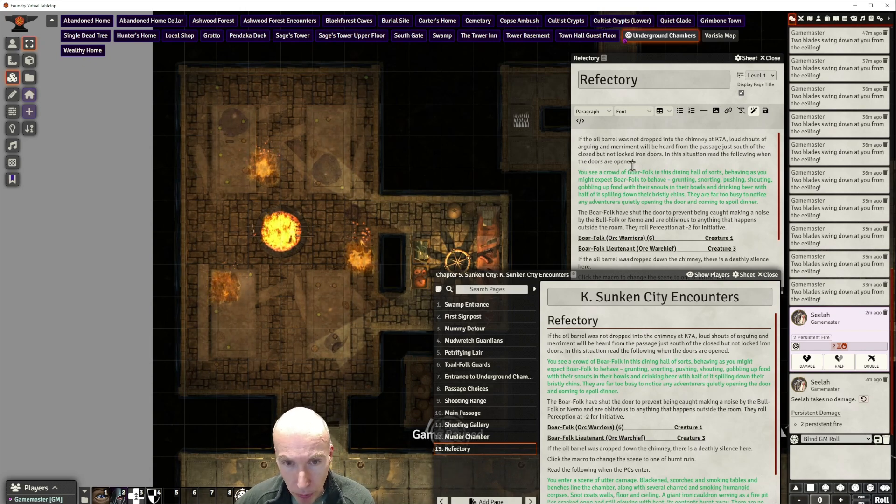
# Insert horizontal rules above and below the green Boar-Folk dining hall description on the Refectory page
pyautogui.click(699, 123)
pyautogui.click(703, 110)
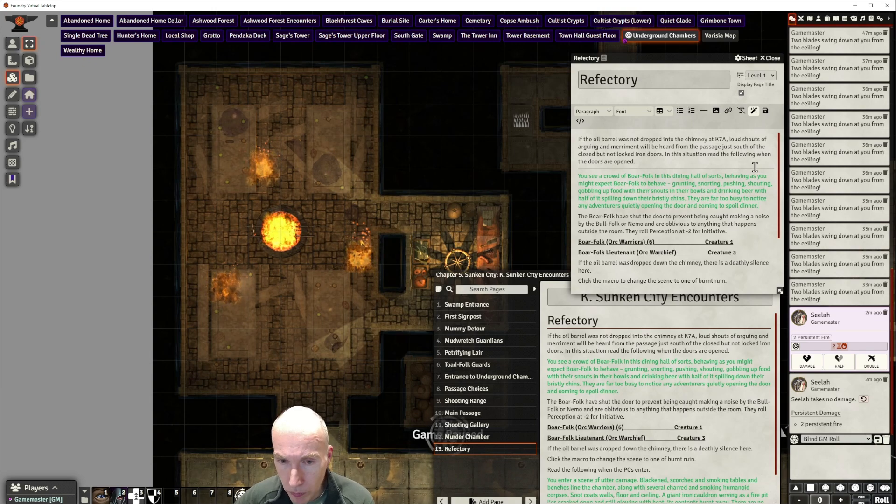
pyautogui.click(710, 110)
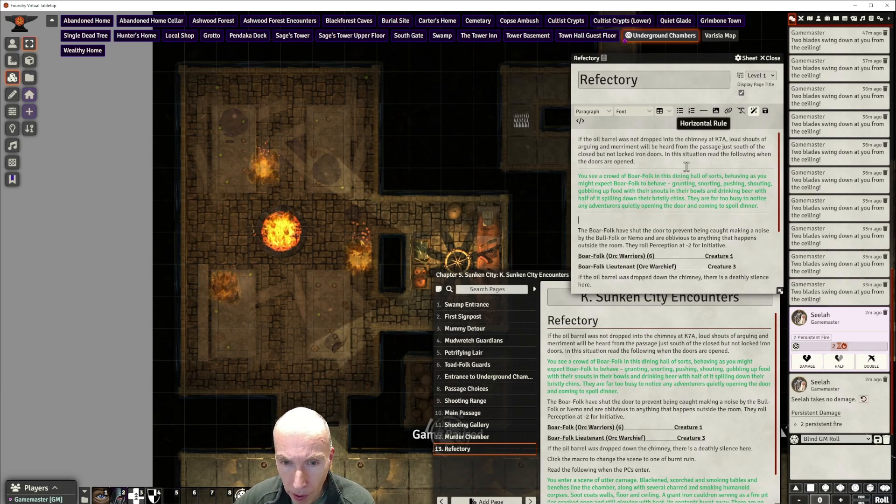
# Format the green paragraph describing the crowd of Boar-Folk as a blockquote
pyautogui.moveTo(758, 206); pyautogui.dragTo(587, 174)
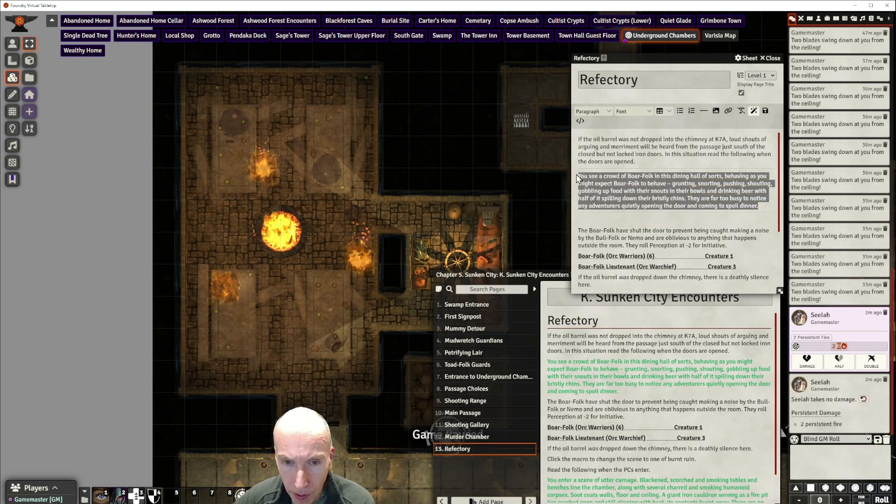
pyautogui.click(589, 113)
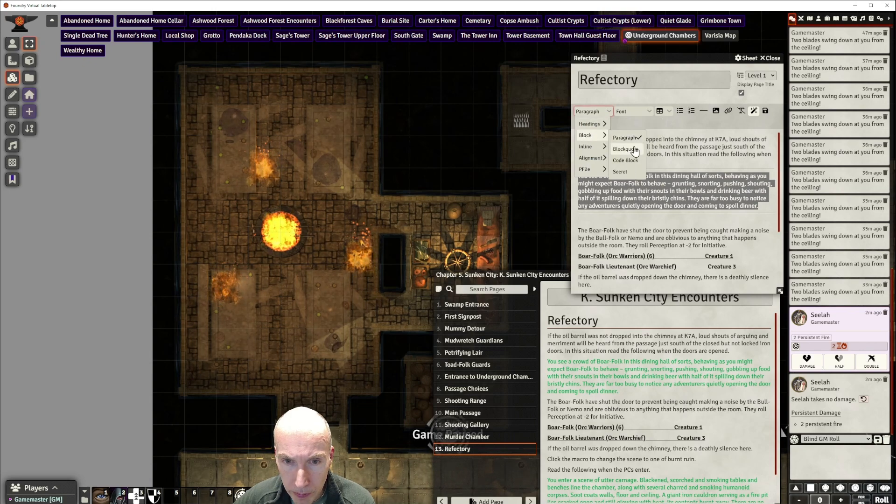
pyautogui.click(627, 143)
pyautogui.click(672, 243)
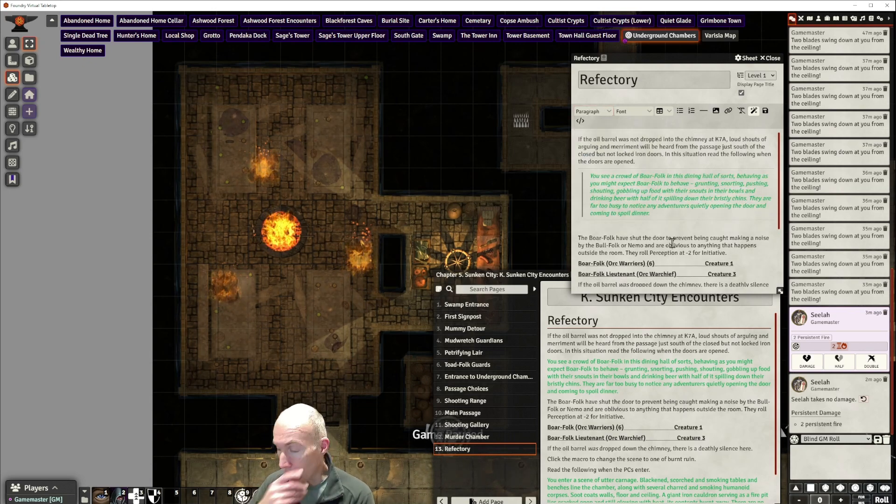
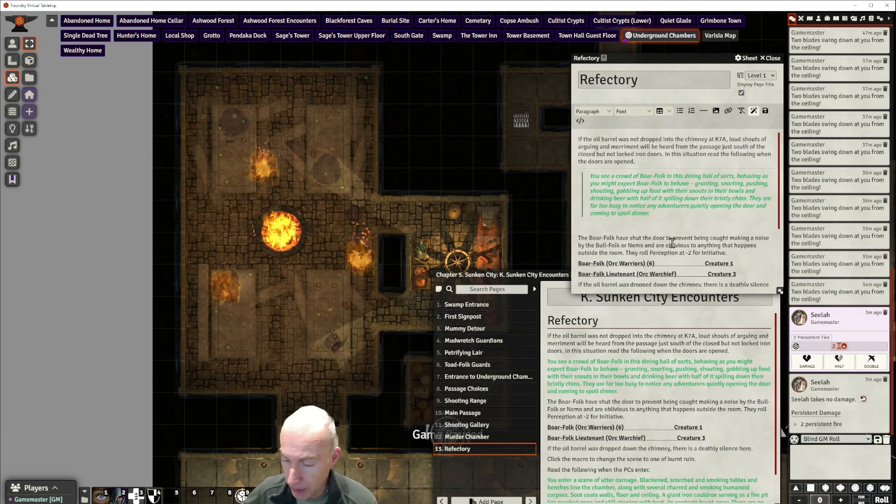
# Delete the empty line below the blockquote and save the Refectory page
pyautogui.click(579, 228)
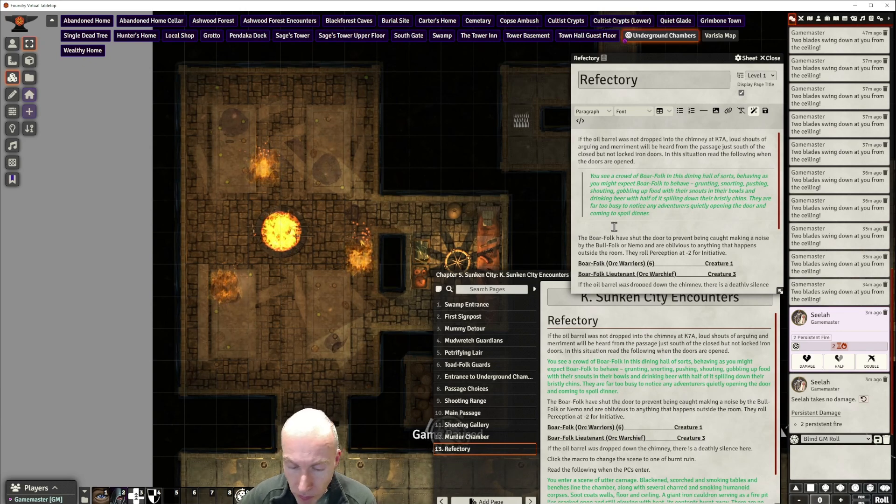
pyautogui.press('Delete')
pyautogui.hotkey('ctrl', 's')
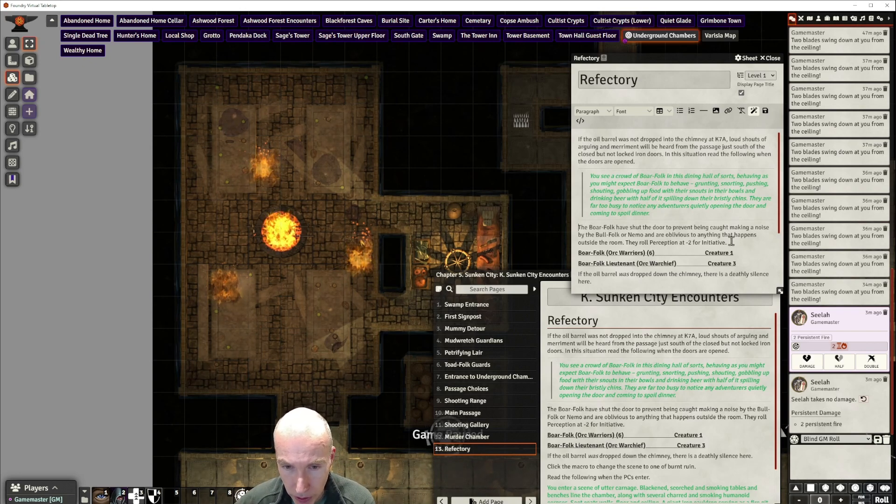
# Insert a horizontal rule above the Boar-Folk (Orc Warriors) creature line
pyautogui.click(704, 114)
pyautogui.scroll(-3, 700, 214)
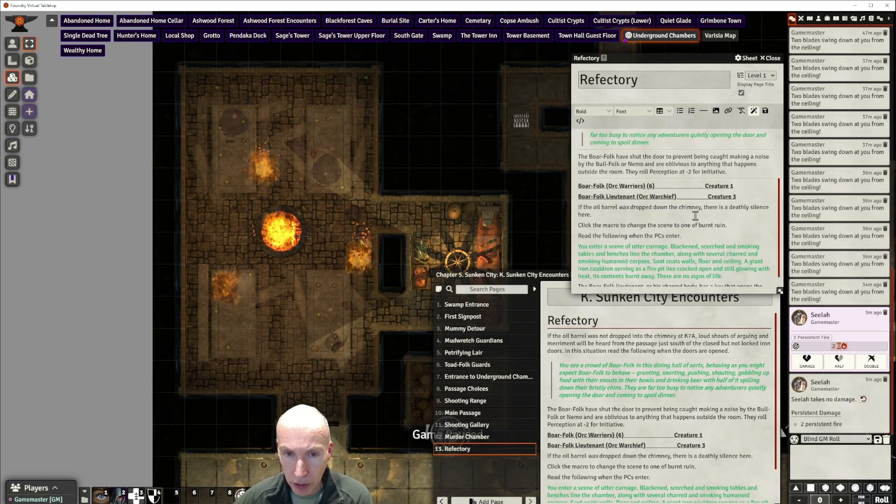
pyautogui.scroll(2, 677, 222)
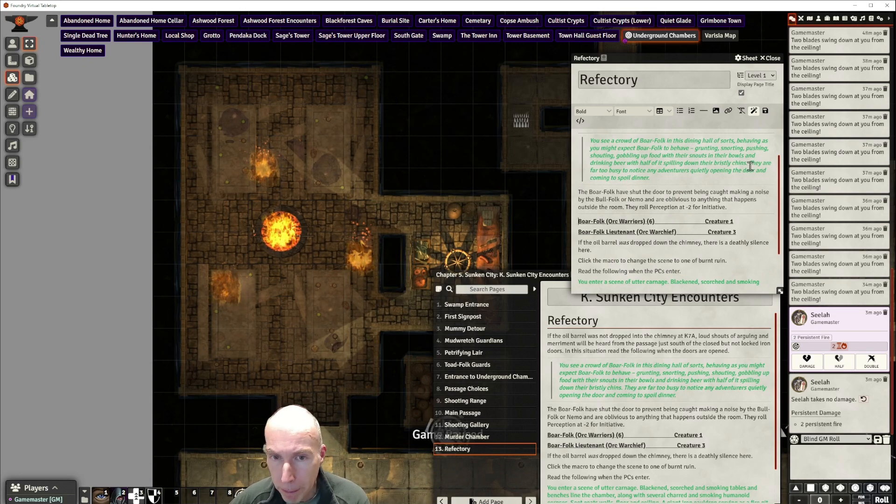
# Search the compendiums for orc to find a creature for the Boar-Folk Lieutenant
pyautogui.click(818, 18)
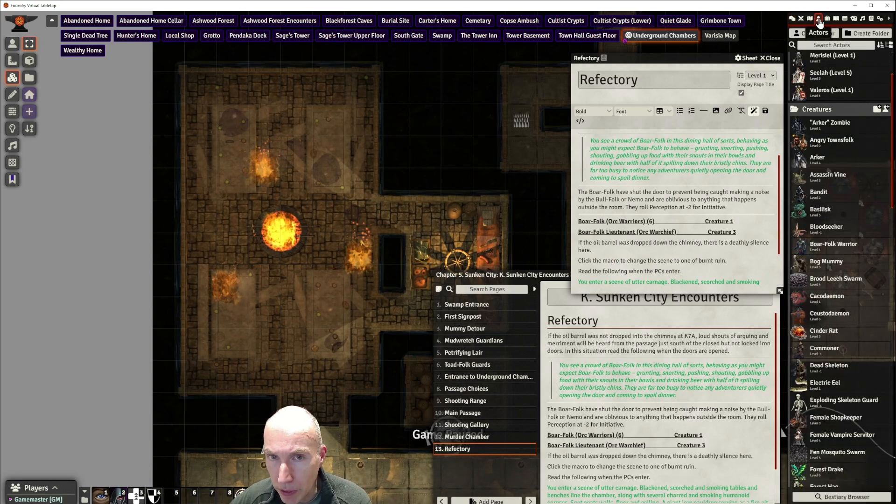
pyautogui.click(871, 19)
pyautogui.click(853, 57)
pyautogui.write('clum')
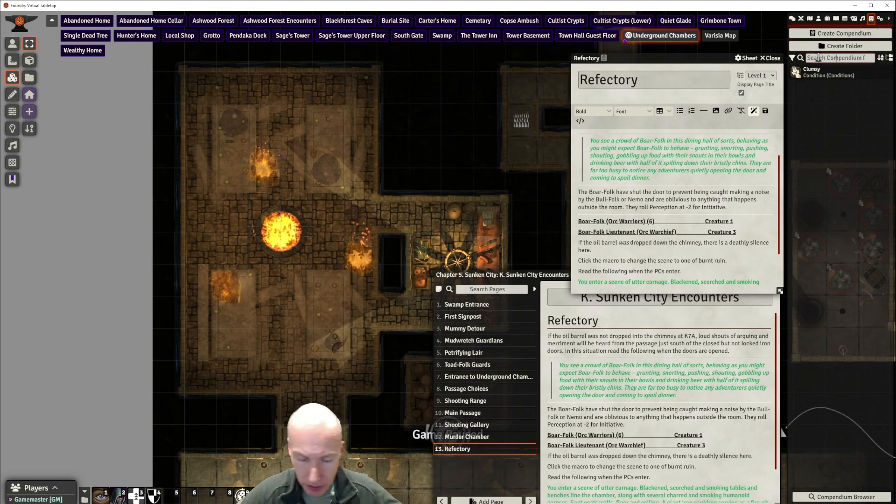
pyautogui.write('orc')
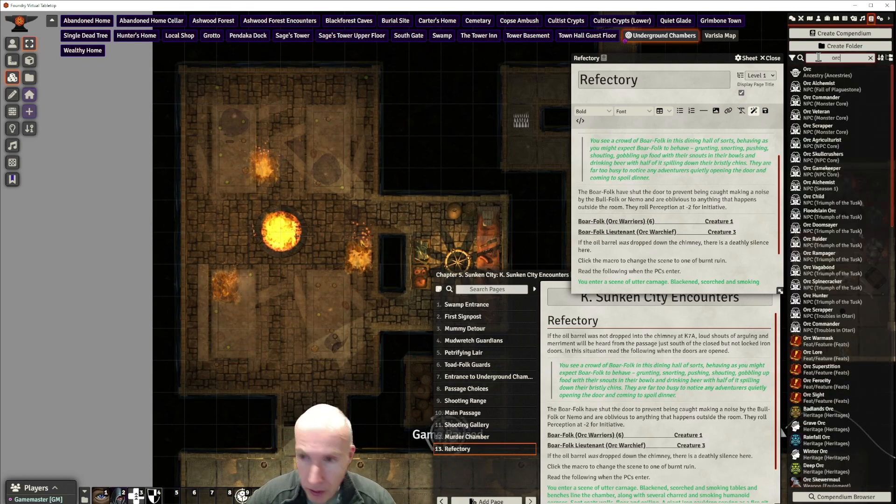
# Check the creature levels of the Orc Commander and Orc Skullcrushers in their compendium sheets, closing each one
pyautogui.click(826, 100)
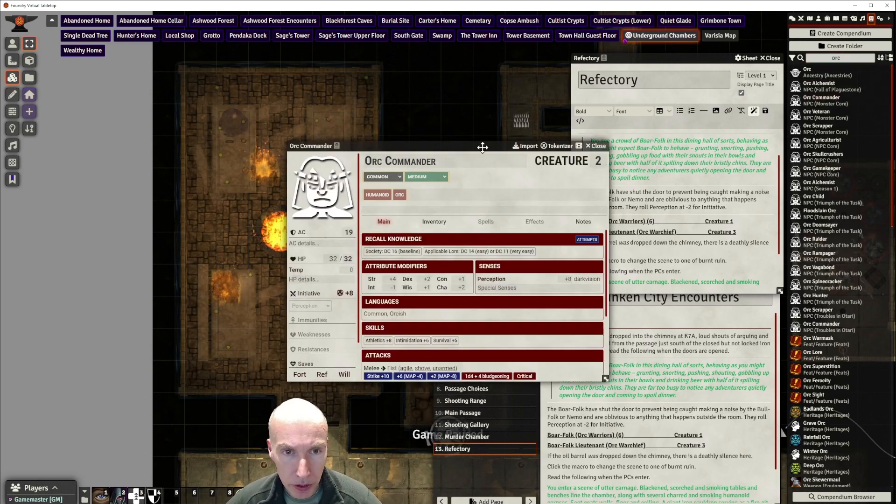
pyautogui.moveTo(483, 148); pyautogui.dragTo(491, 127)
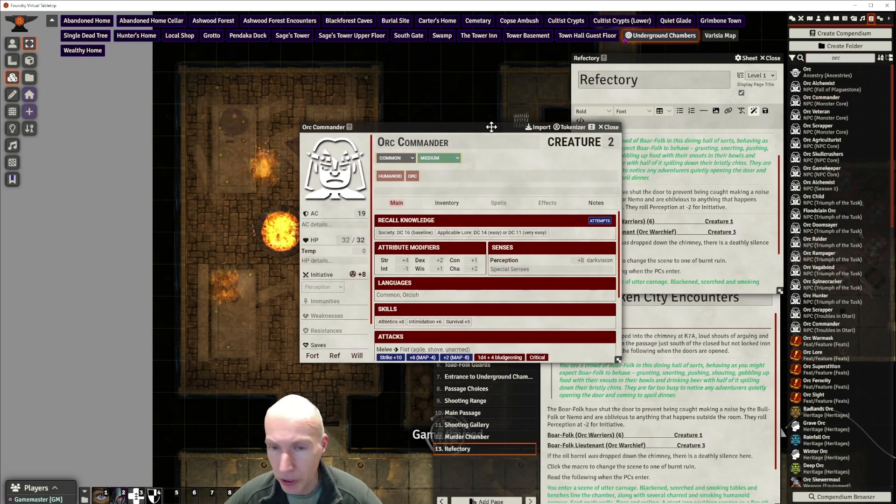
pyautogui.click(608, 127)
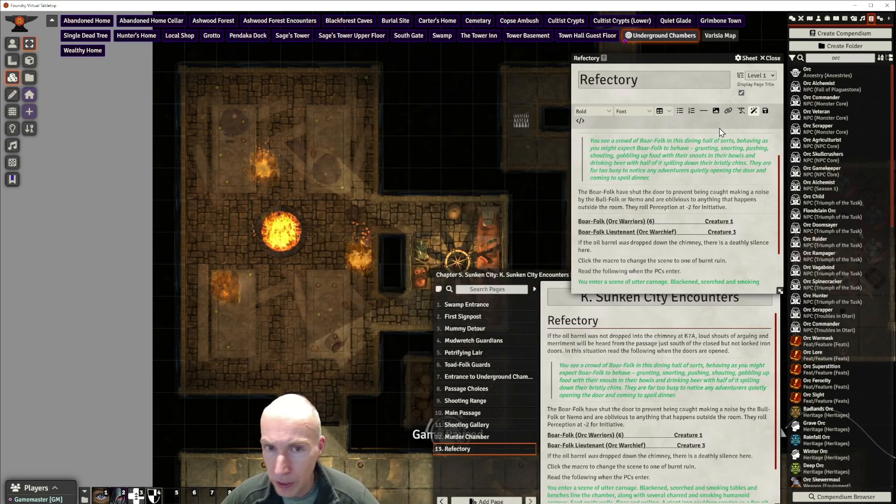
pyautogui.click(824, 156)
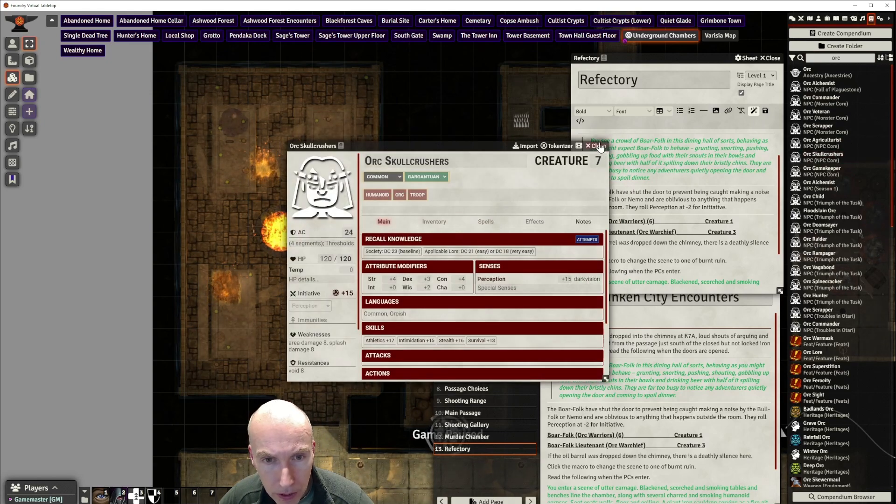
pyautogui.click(597, 146)
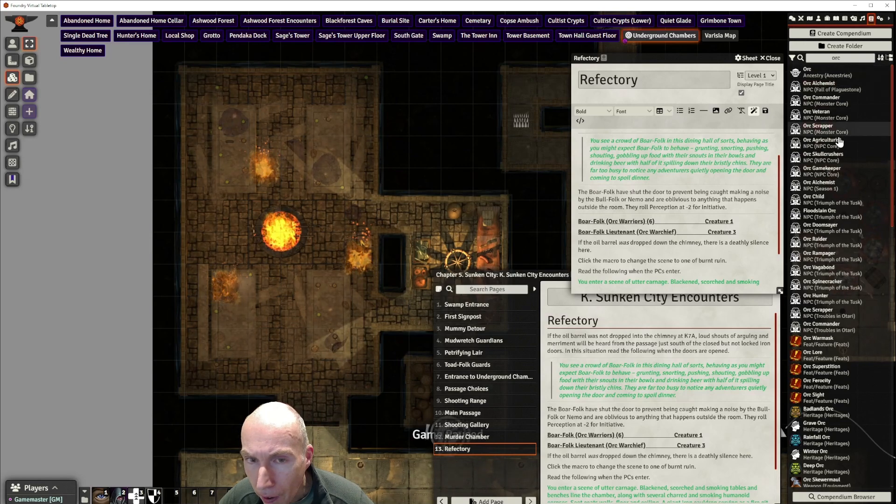
# Review the Orc Rampager's statistics, attacks and the Rampaging Strikes description, and close its sheet
pyautogui.click(827, 258)
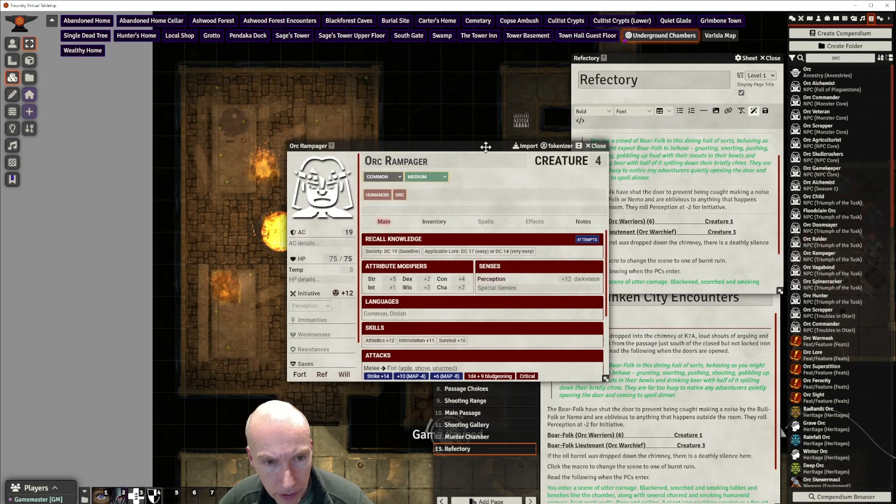
pyautogui.moveTo(485, 146); pyautogui.dragTo(521, 127)
pyautogui.scroll(-5, 499, 224)
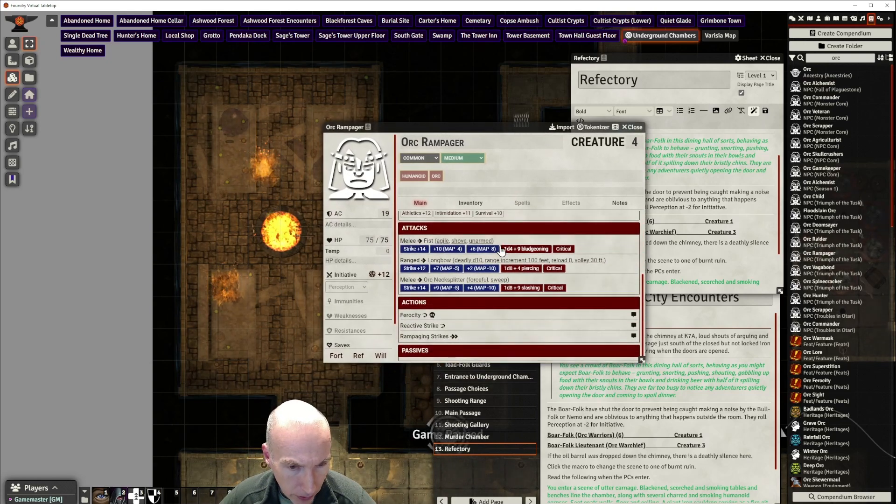
pyautogui.click(437, 337)
pyautogui.scroll(-1, 497, 293)
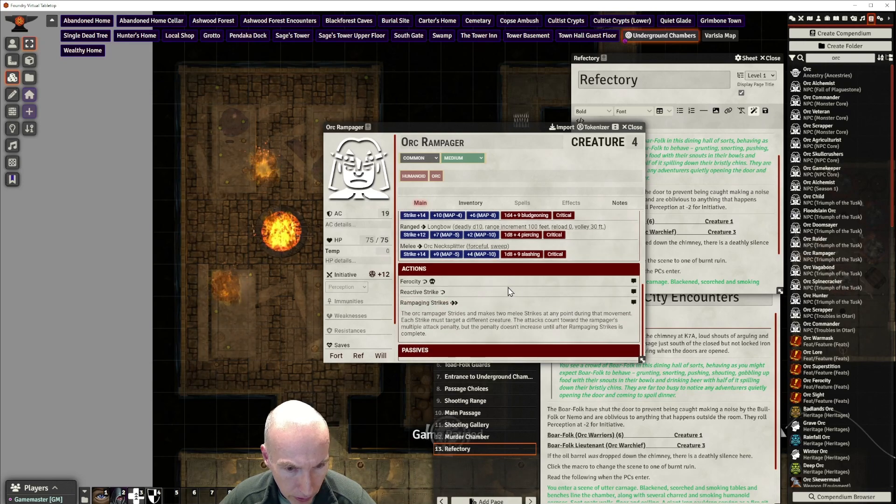
pyautogui.click(421, 304)
pyautogui.scroll(3, 567, 267)
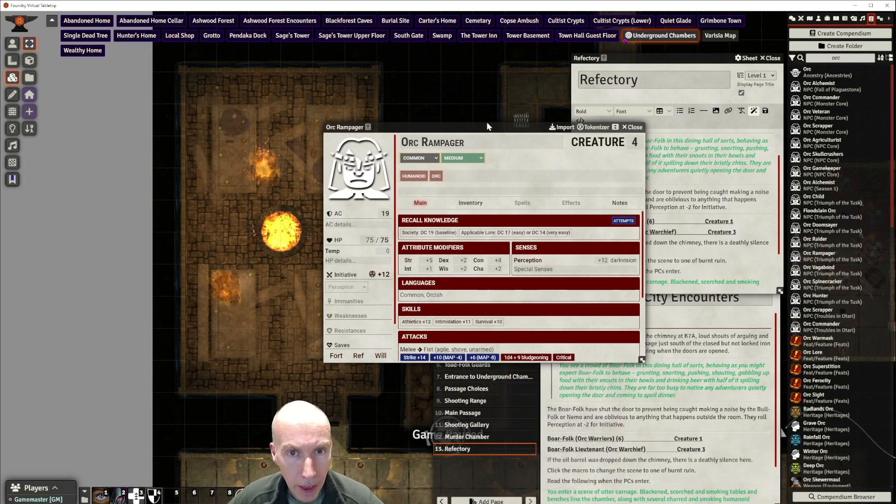
pyautogui.click(633, 127)
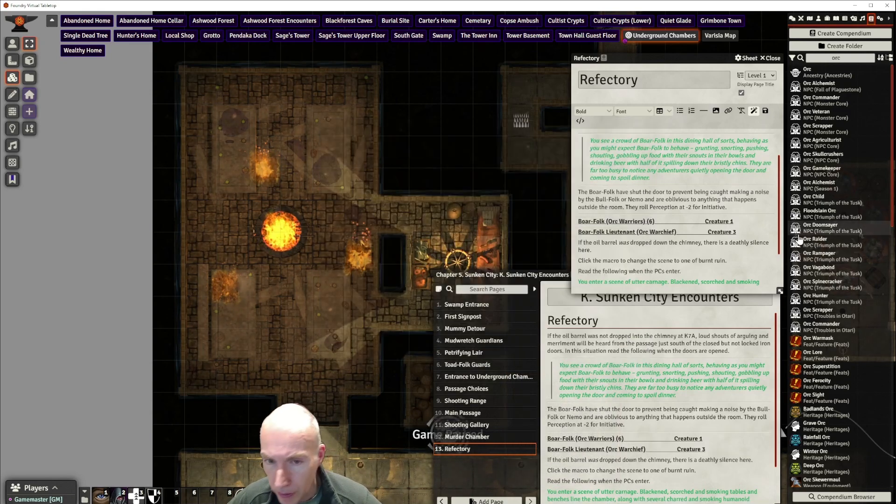
# Import the Orc Rampager from the compendium and rename the actor Boar-Folk Lieutenant
pyautogui.rightClick(819, 257)
pyautogui.click(810, 269)
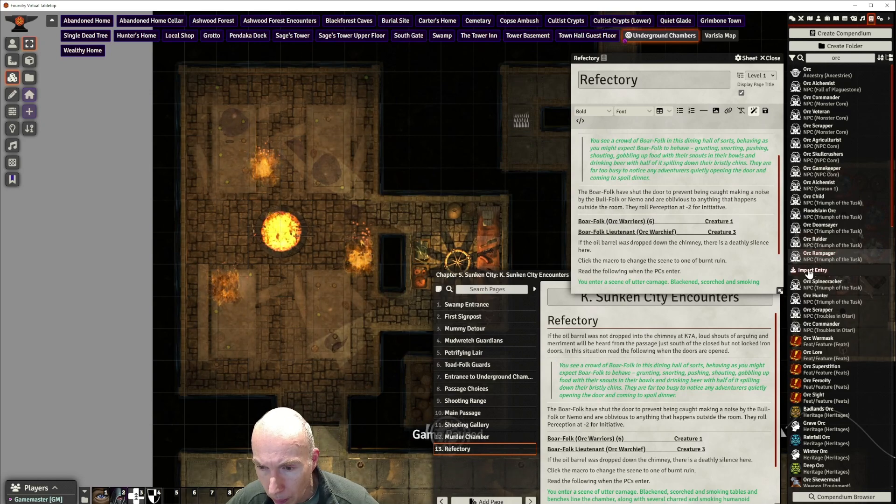
pyautogui.tripleClick(439, 160)
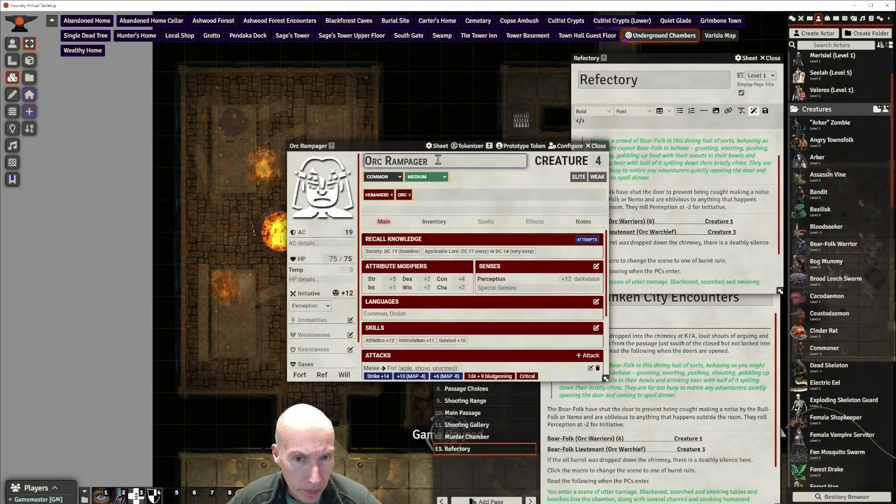
pyautogui.press('BackSpace')
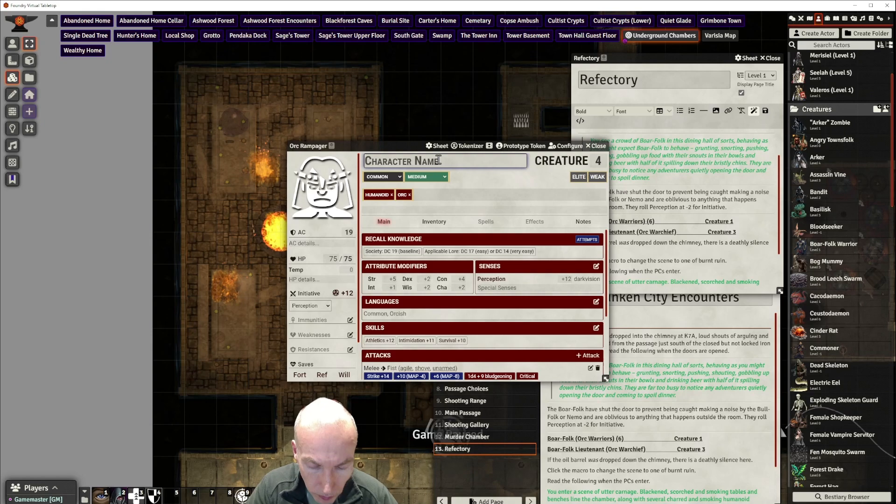
pyautogui.write('Orc')
pyautogui.press('BackSpace')
pyautogui.press('BackSpace')
pyautogui.press('BackSpace')
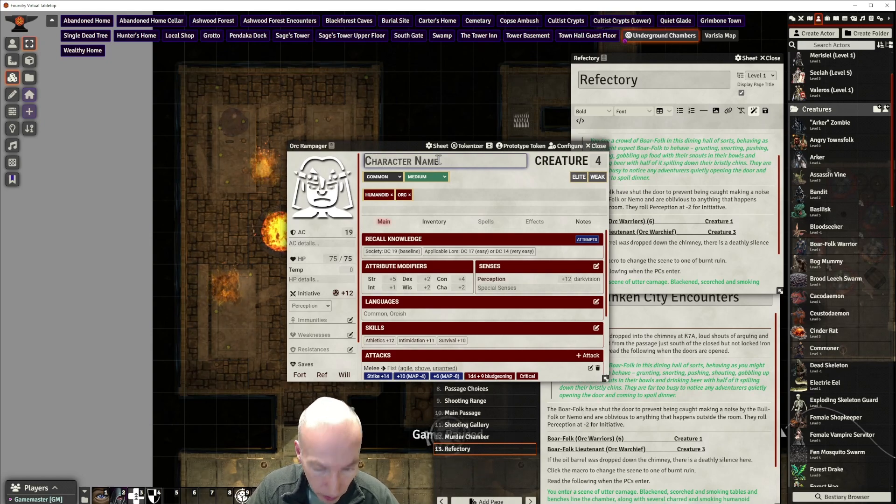
pyautogui.write('Boar-')
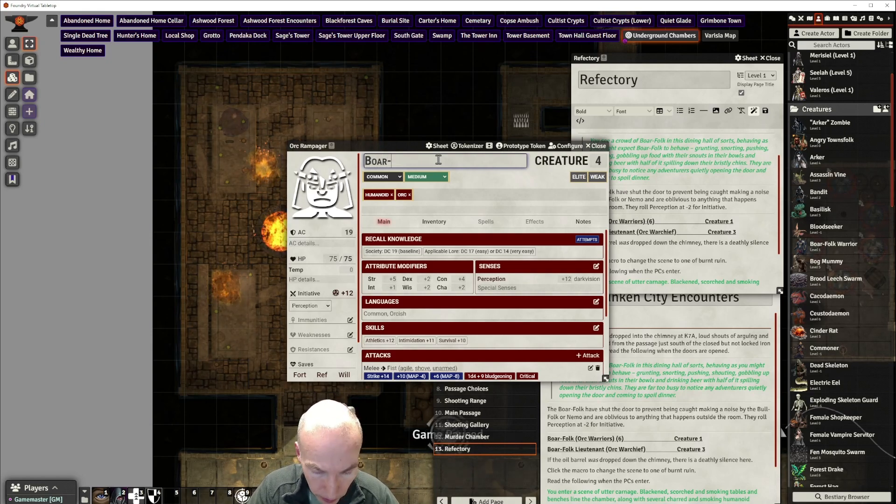
pyautogui.write('Folk')
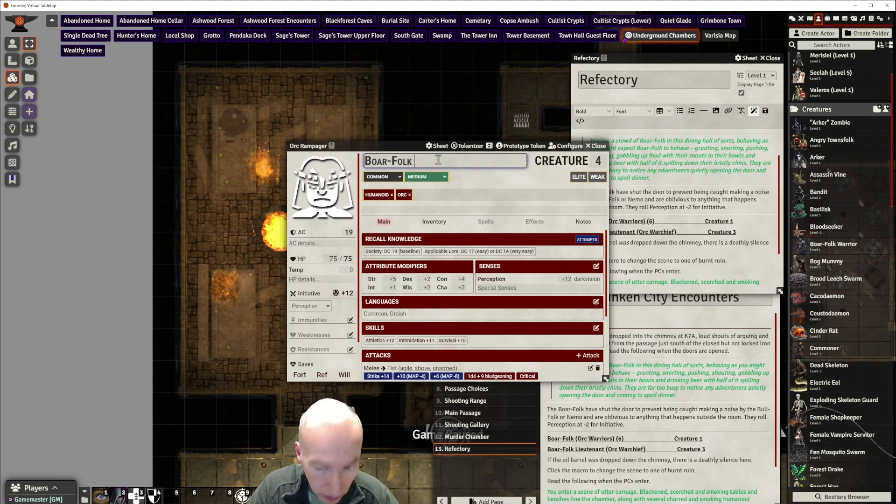
pyautogui.write(' L')
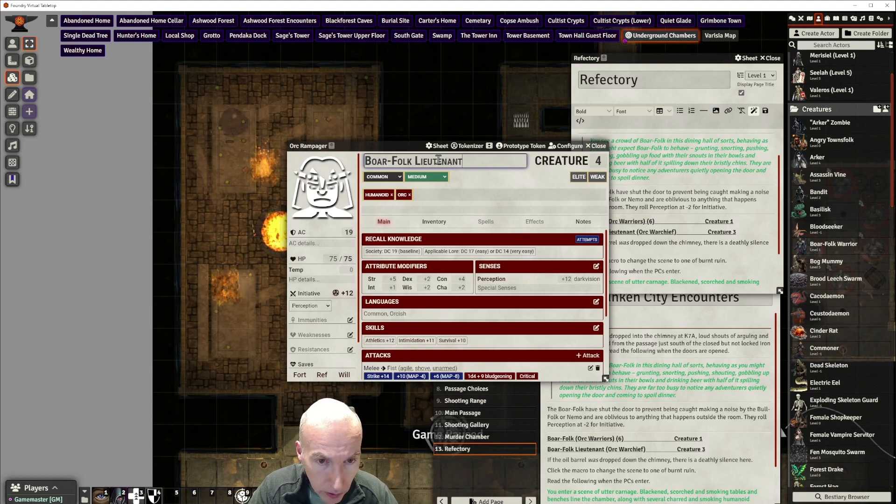
pyautogui.write('ieutenant')
pyautogui.press('Return')
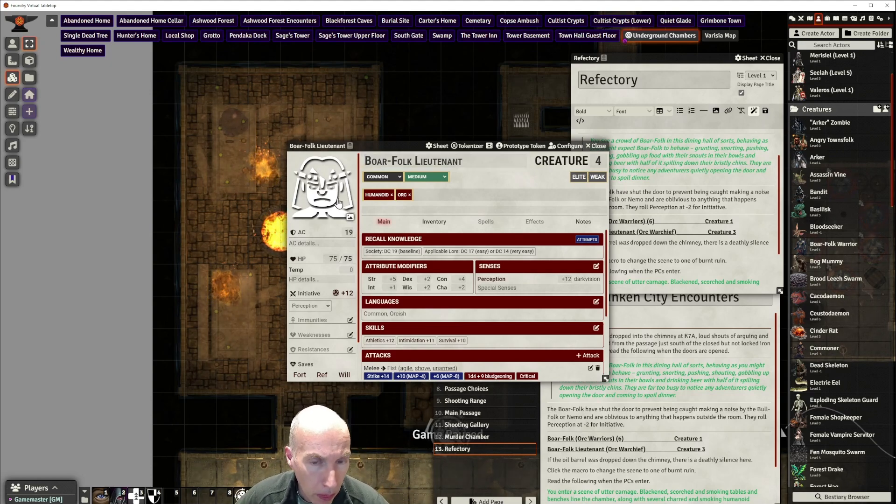
# Browse for a new portrait image for the Boar-Folk Lieutenant in the strife-in-grimbone-walkthrough module's assets/tokens folder
pyautogui.moveTo(373, 147); pyautogui.dragTo(412, 130)
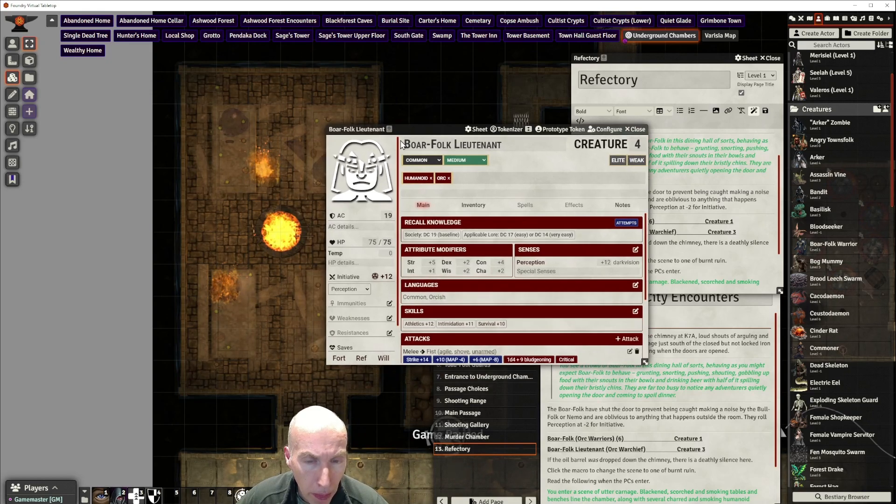
pyautogui.click(368, 180)
pyautogui.click(344, 158)
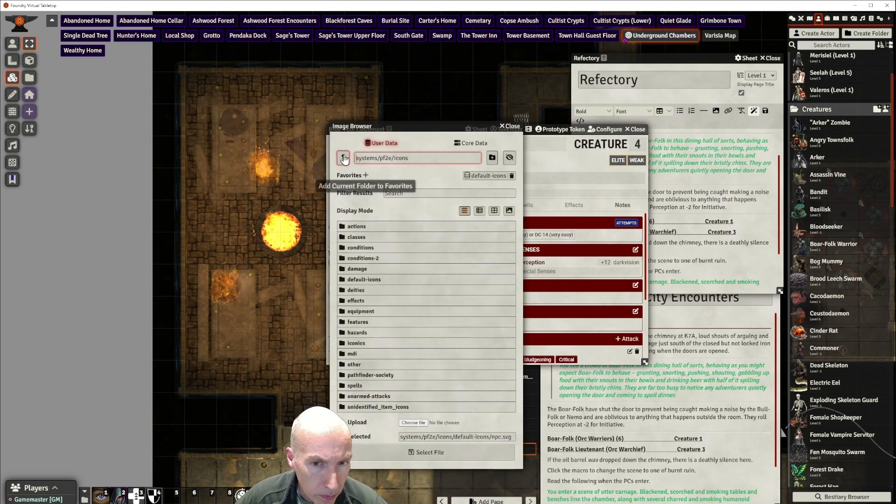
pyautogui.click(344, 159)
pyautogui.click(344, 158)
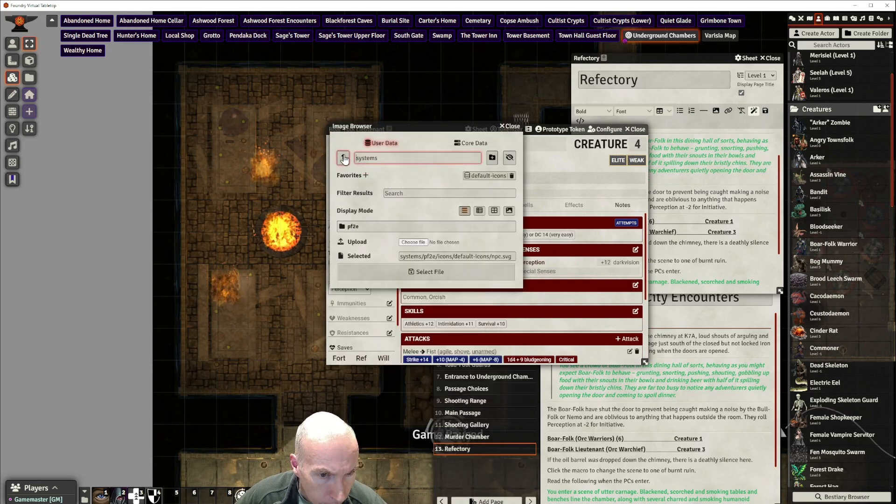
pyautogui.click(344, 158)
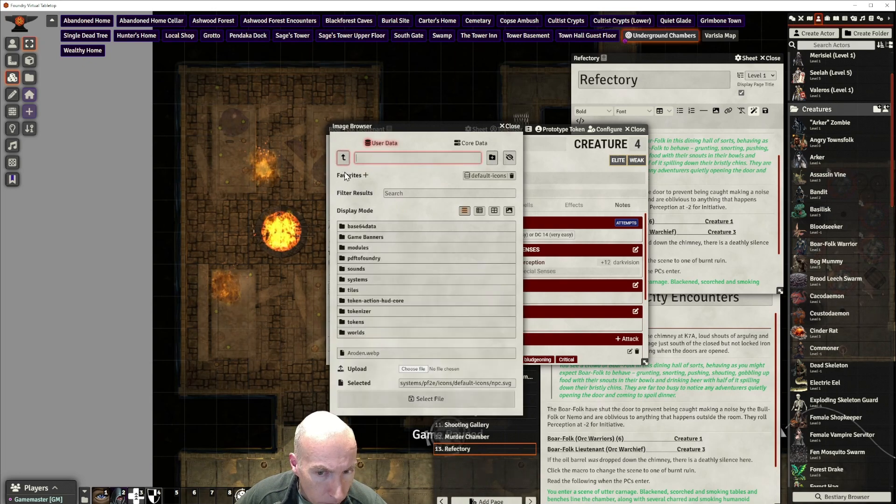
pyautogui.click(358, 247)
pyautogui.scroll(-4, 386, 340)
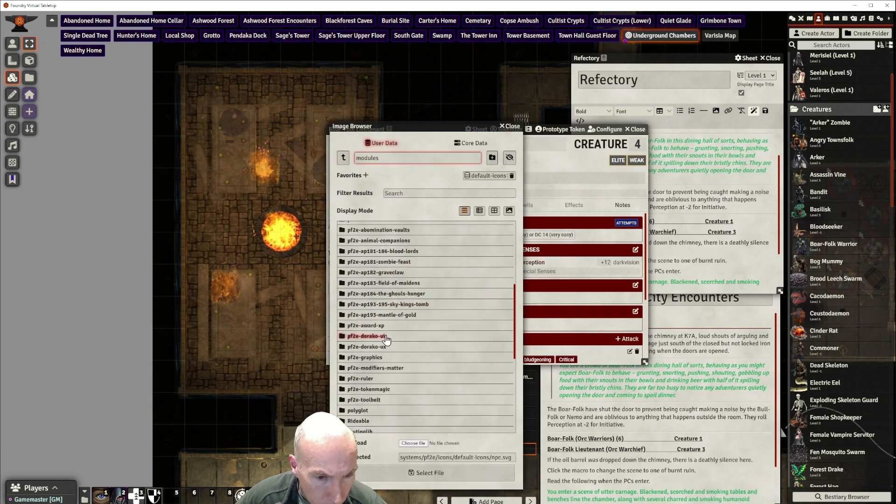
pyautogui.scroll(-3, 386, 340)
pyautogui.click(399, 361)
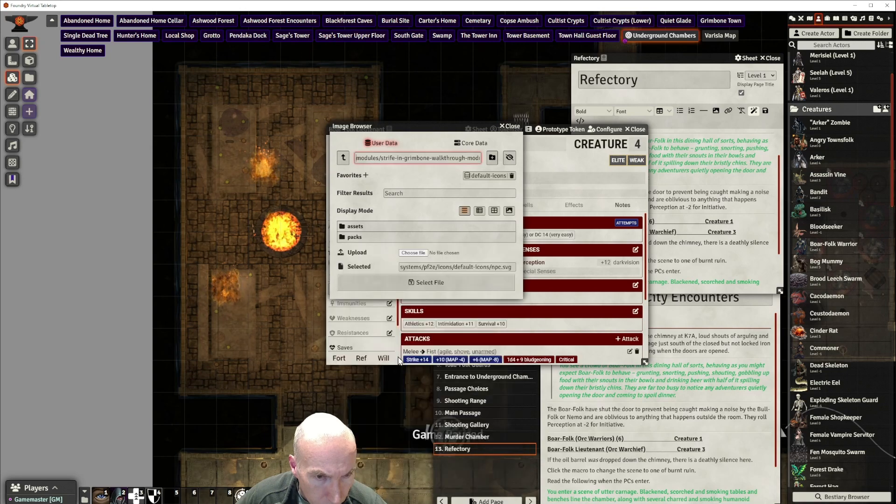
pyautogui.click(354, 227)
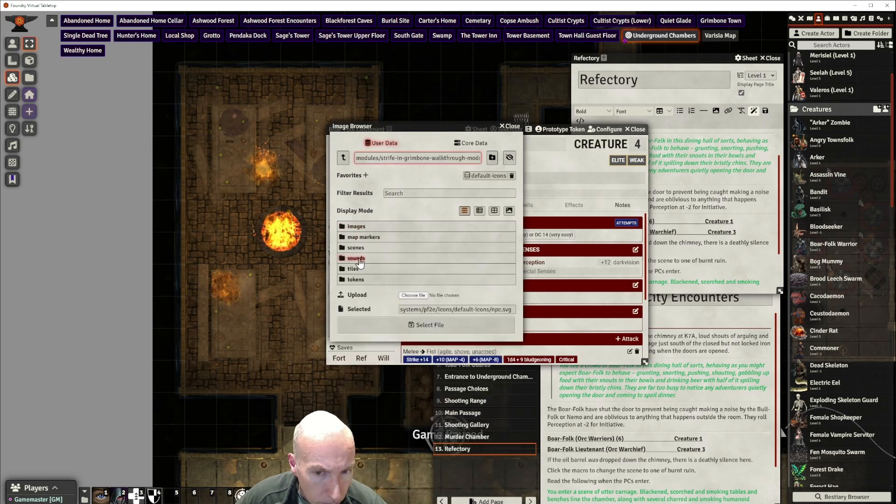
pyautogui.click(356, 280)
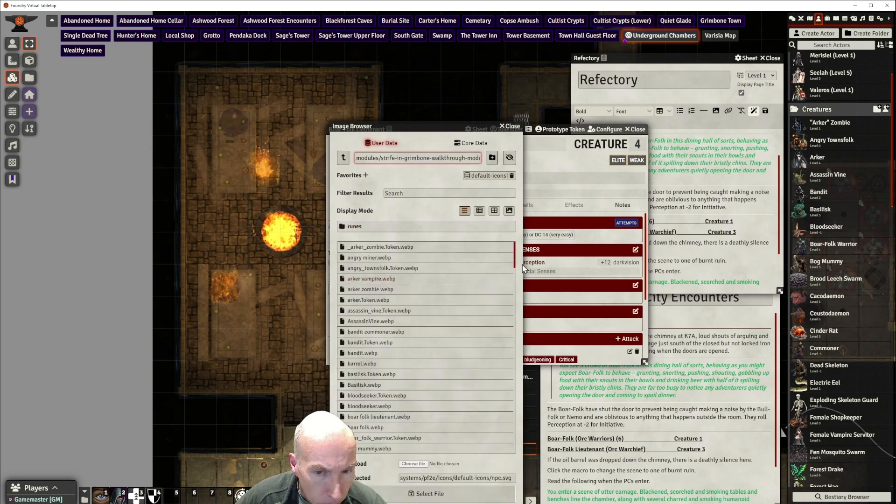
# Set the Boar-Folk Lieutenant's portrait to boar folk lieutenant.webp
pyautogui.scroll(-3, 517, 274)
pyautogui.scroll(-5, 515, 277)
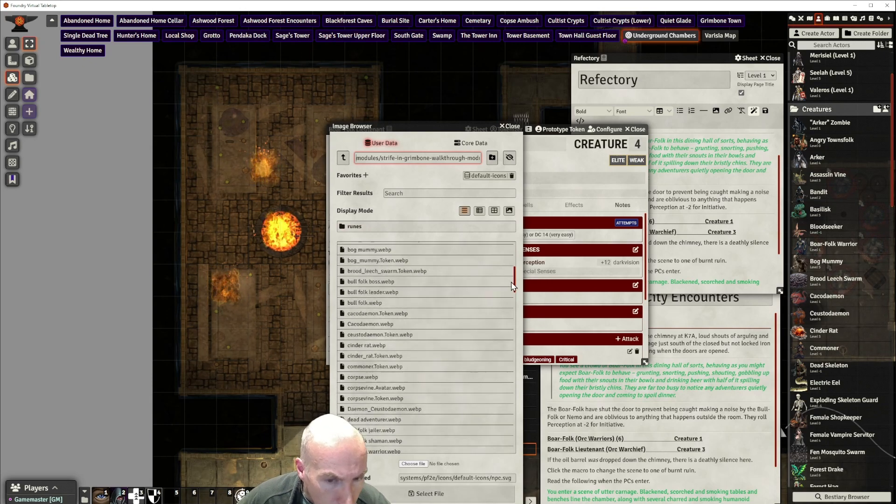
pyautogui.scroll(2, 512, 280)
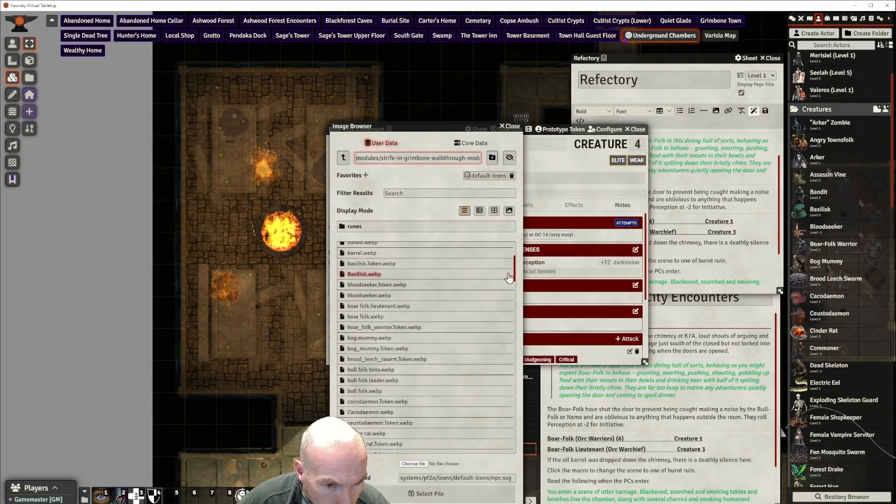
pyautogui.click(391, 306)
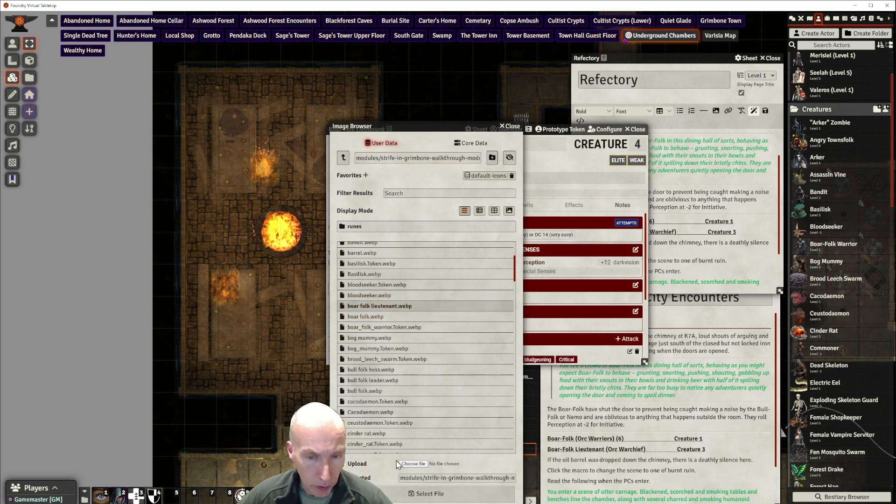
pyautogui.click(428, 494)
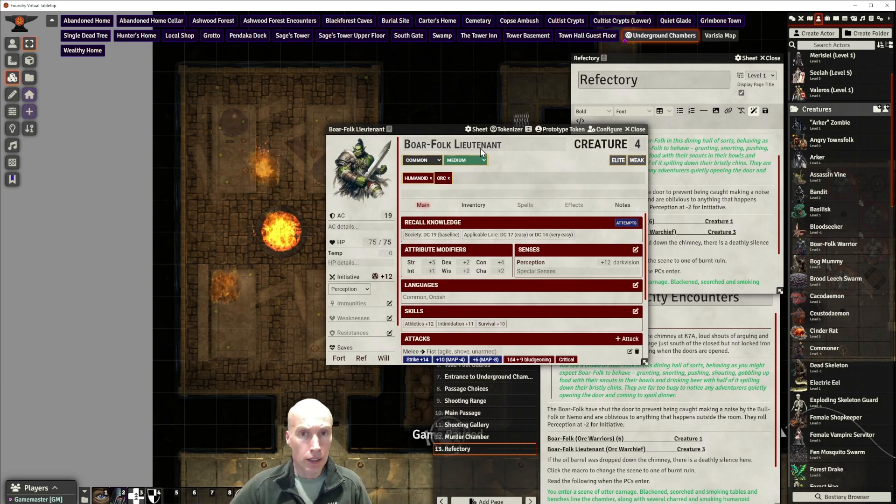
# In Tokenizer, replace the lieutenant token's plain reddish-brown frame with the crimson runic ring
pyautogui.click(515, 130)
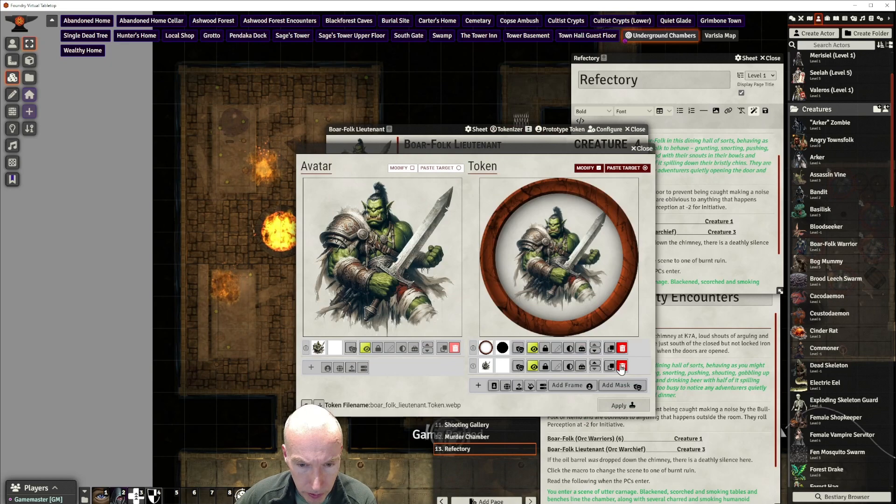
pyautogui.click(562, 387)
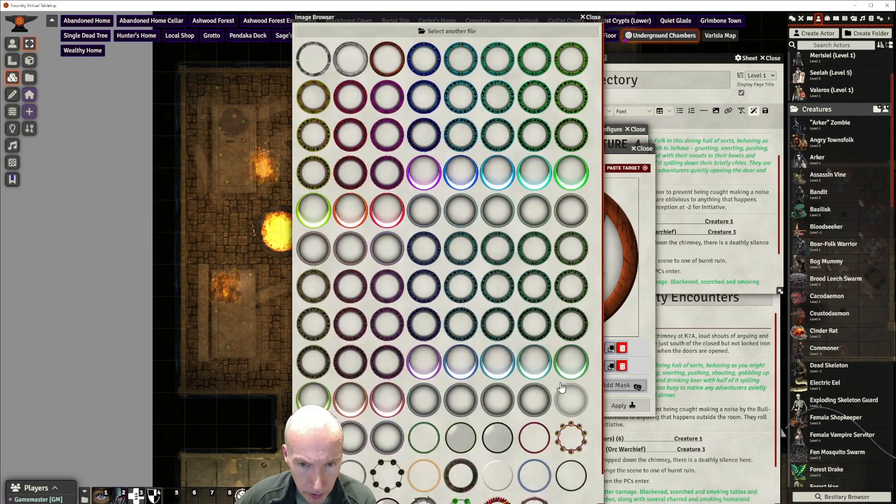
pyautogui.click(350, 136)
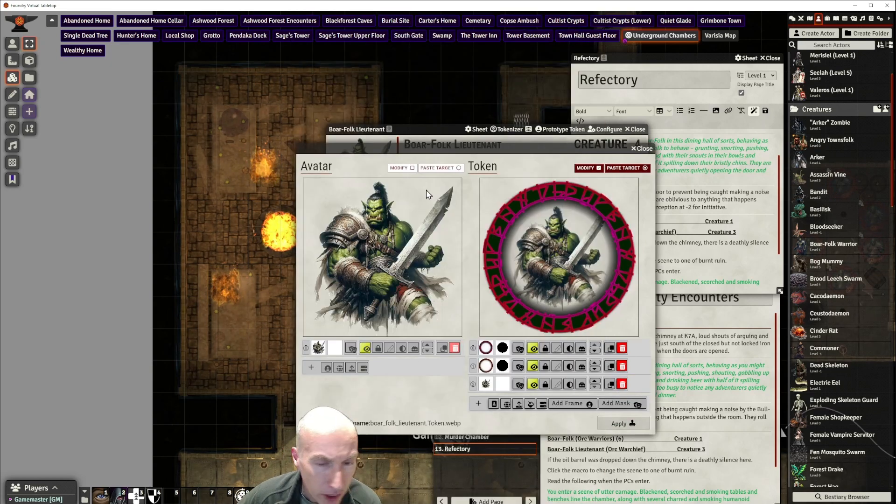
pyautogui.click(617, 366)
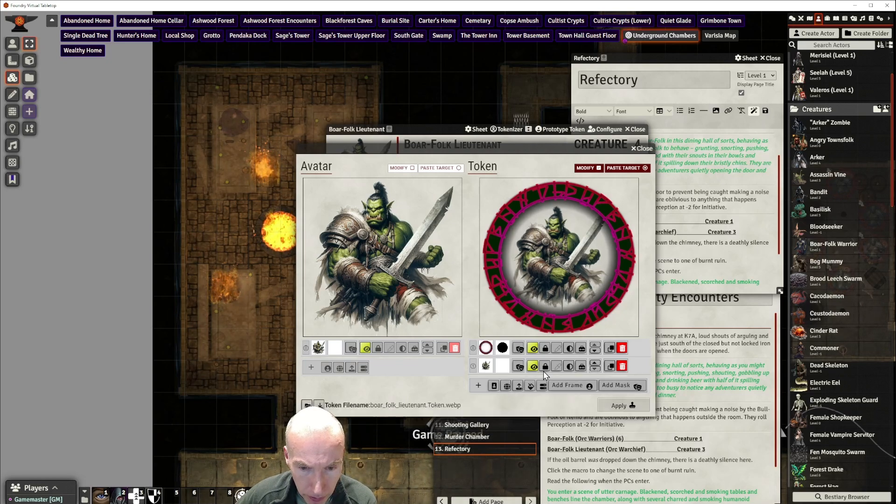
# Enlarge and reposition the orc picture inside the token ring and apply the token artwork
pyautogui.scroll(5, 570, 270)
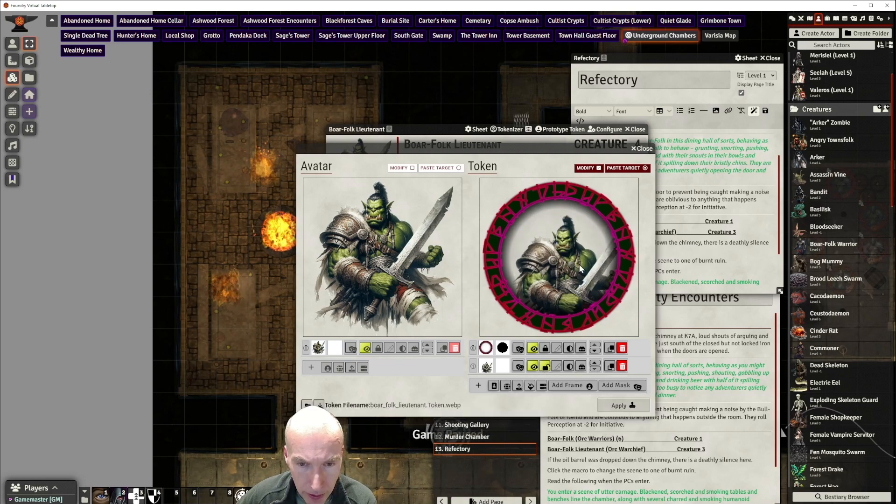
pyautogui.scroll(5, 556, 264)
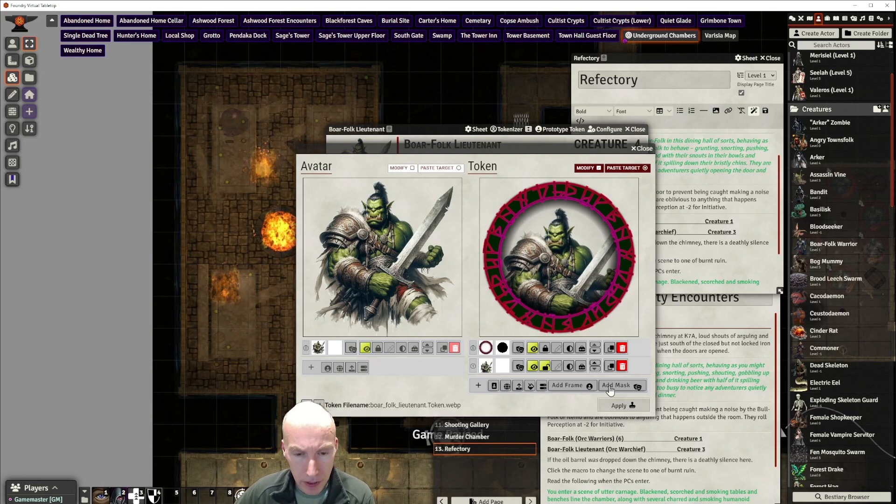
pyautogui.click(617, 406)
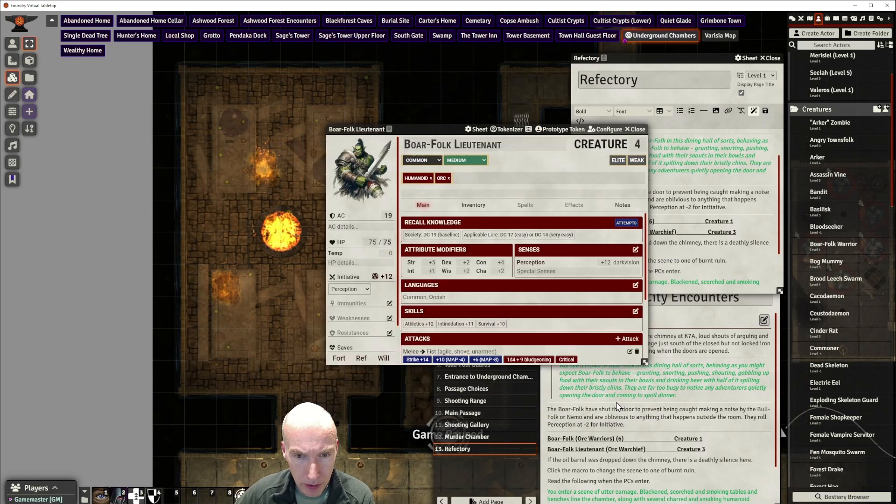
# Set the prototype token's name to Boar-Folk Lieutenant and update the token
pyautogui.click(560, 129)
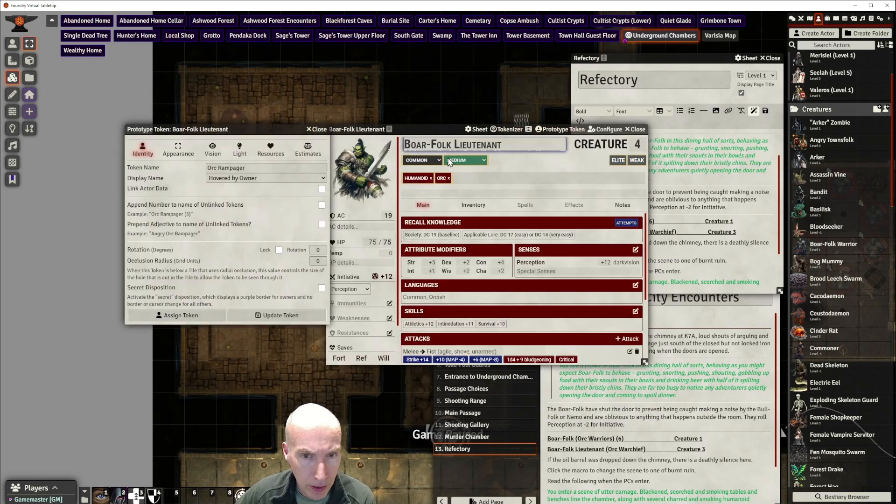
pyautogui.moveTo(247, 168); pyautogui.dragTo(203, 177)
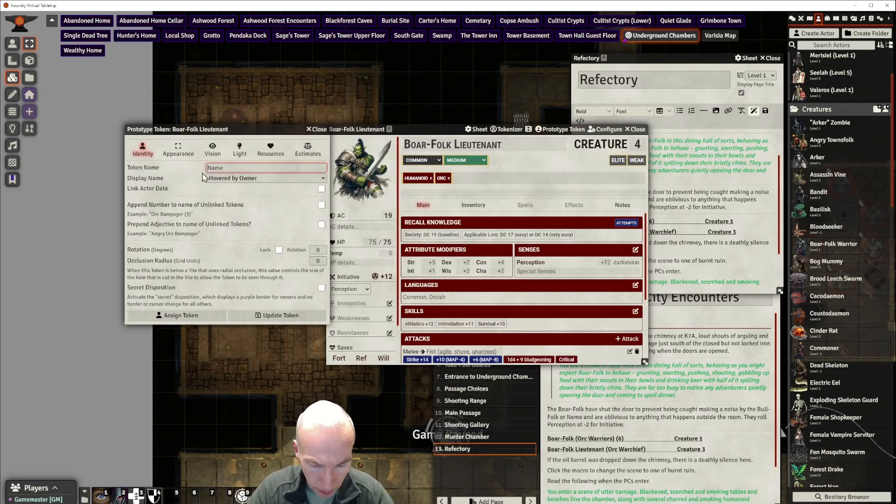
pyautogui.write('Boar-F')
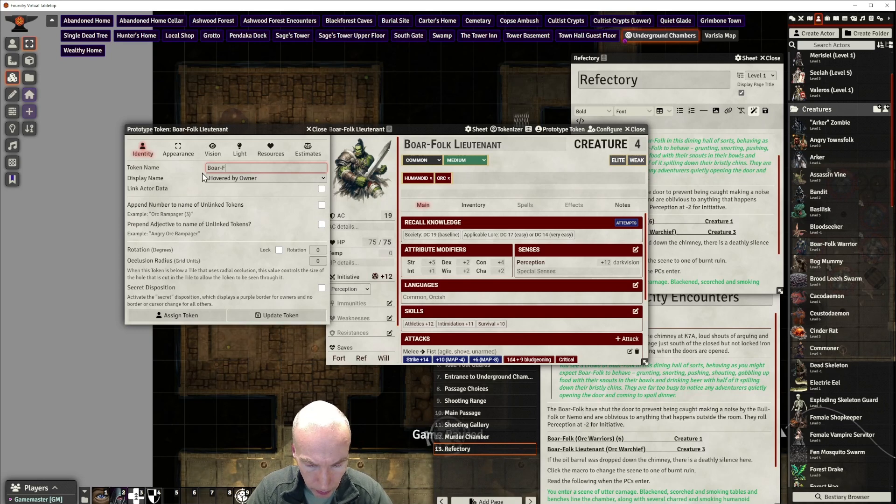
pyautogui.write('olk Lieutenant')
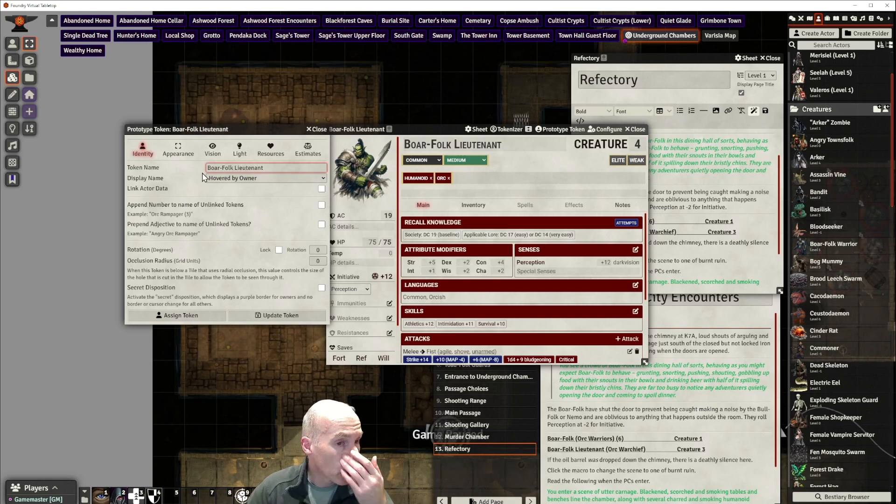
pyautogui.click(269, 317)
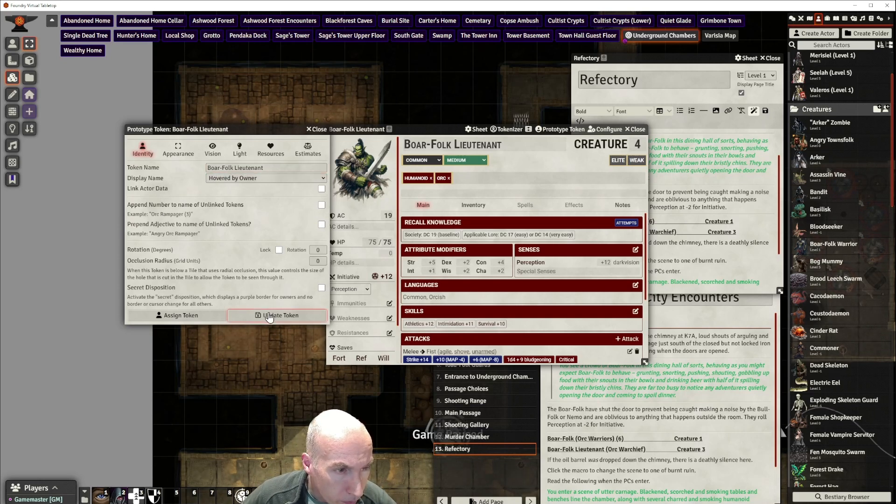
pyautogui.click(269, 316)
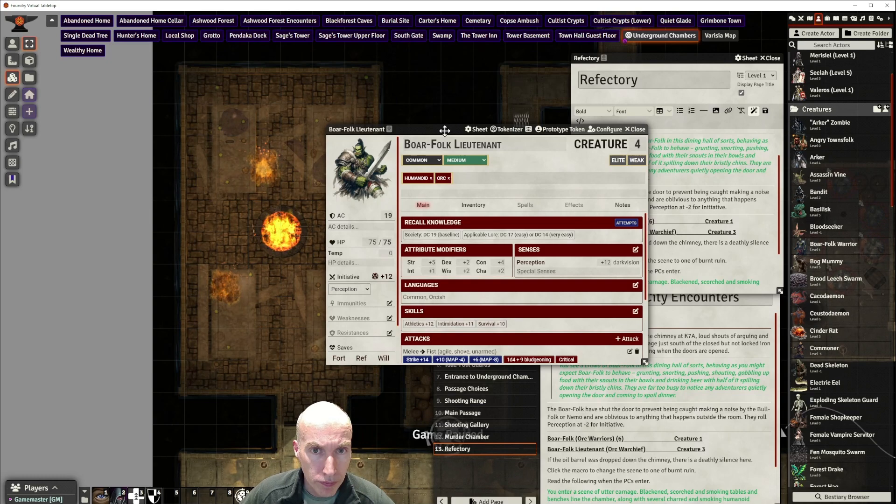
# Check the Boar-Folk Lieutenant's attacks and delete the Orc Necksplitter and Longbow from its inventory
pyautogui.moveTo(444, 131); pyautogui.dragTo(453, 102)
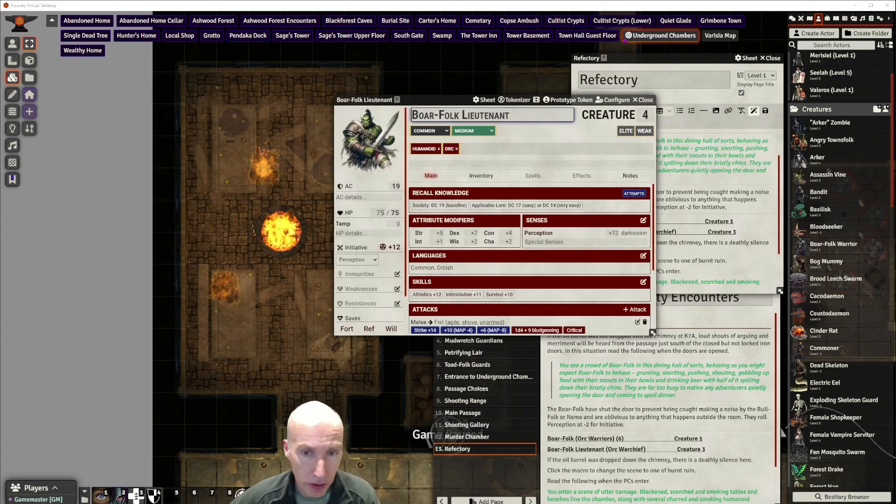
pyautogui.scroll(-3, 532, 259)
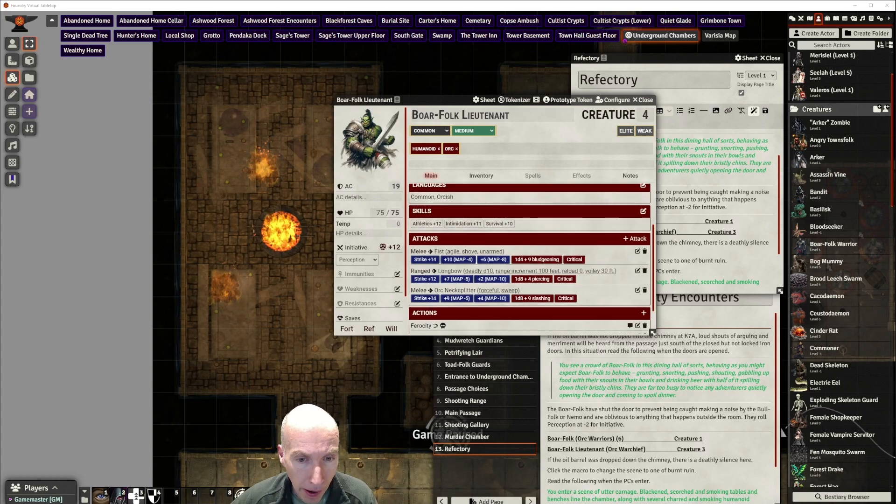
pyautogui.scroll(-2, 532, 259)
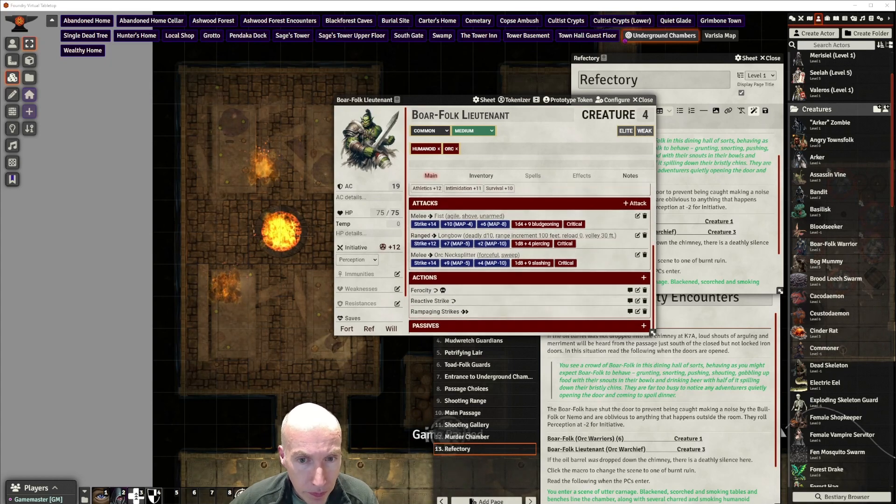
pyautogui.click(481, 175)
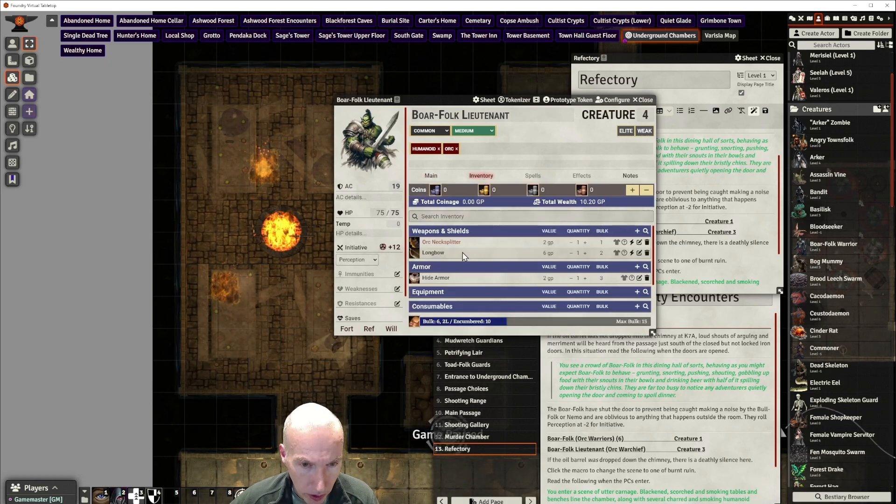
pyautogui.click(647, 242)
pyautogui.press('Return')
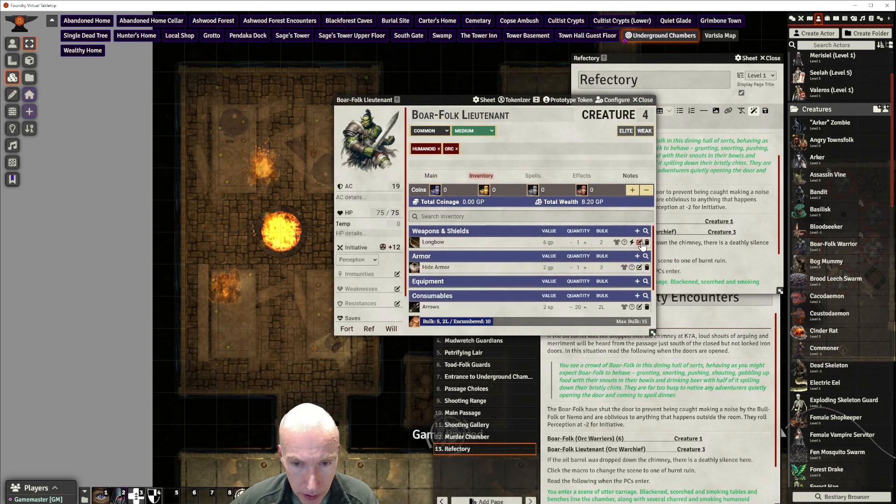
pyautogui.click(647, 243)
pyautogui.click(443, 281)
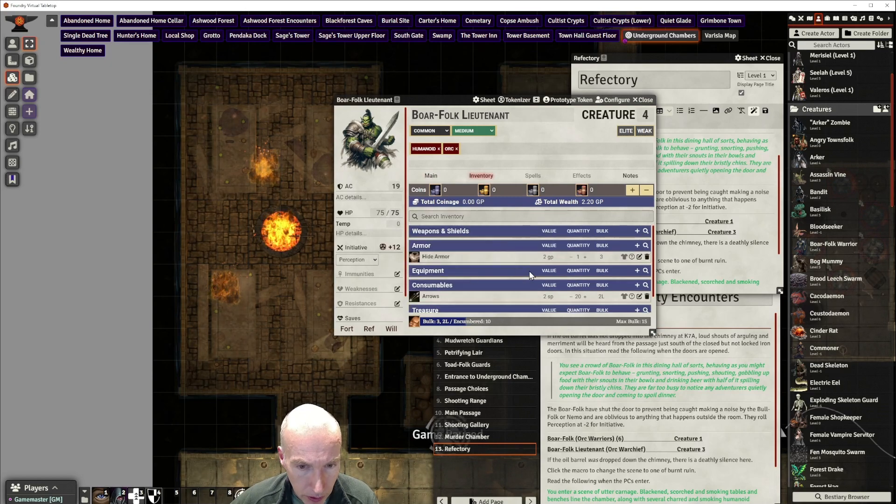
pyautogui.scroll(1, 523, 275)
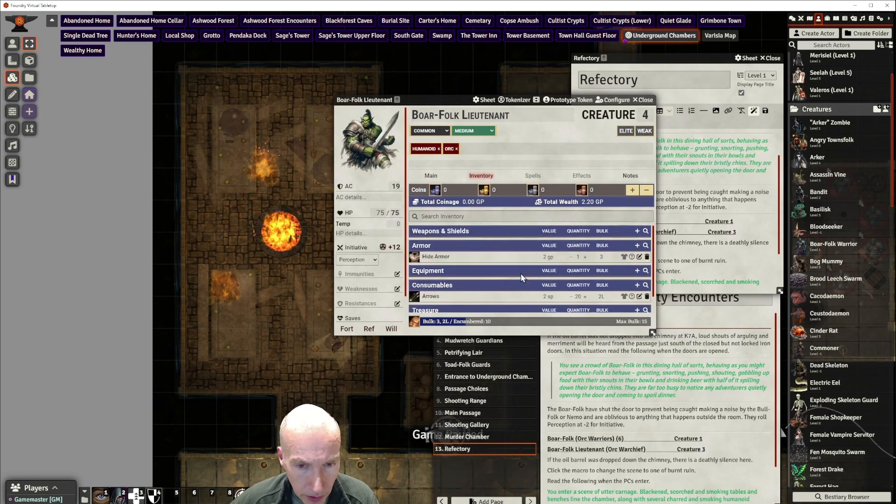
# Find the Breastplate in the compendium packs by searching for "breast" and add it to the Boar-Folk Lieutenant's inventory
pyautogui.moveTo(458, 102); pyautogui.dragTo(370, 73)
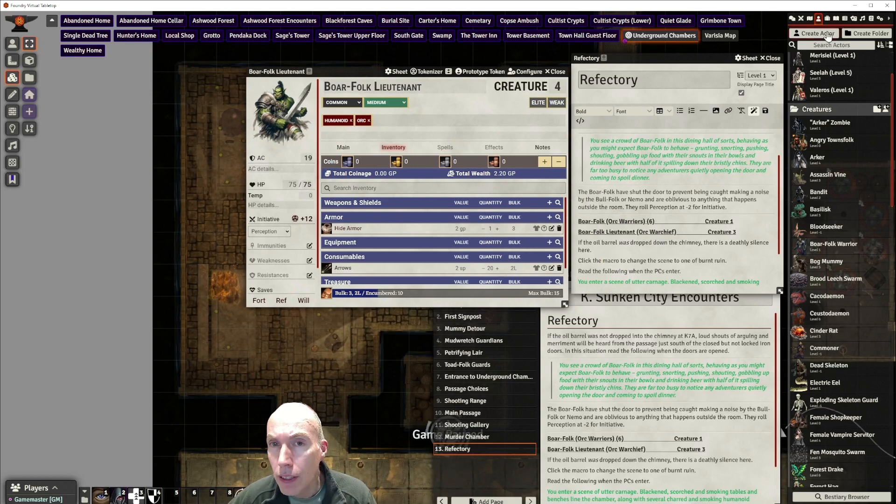
pyautogui.click(871, 19)
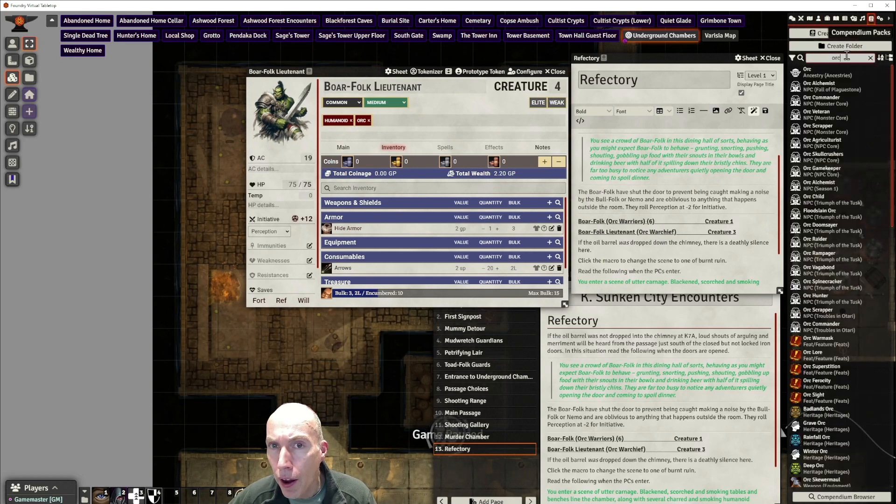
pyautogui.doubleClick(829, 56)
pyautogui.write('breast')
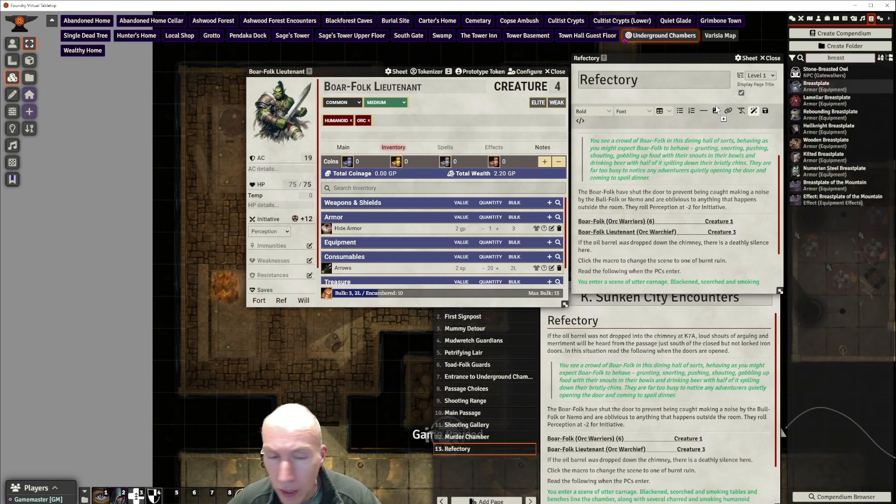
pyautogui.moveTo(716, 110); pyautogui.dragTo(403, 234)
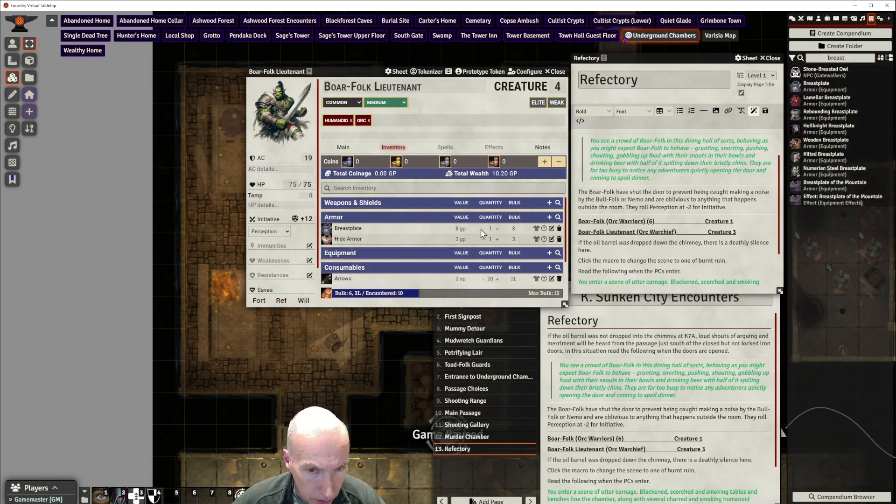
# Delete the Hide Armor from the lieutenant's inventory and set the Breastplate's carry type to Worn (Armor)
pyautogui.click(560, 240)
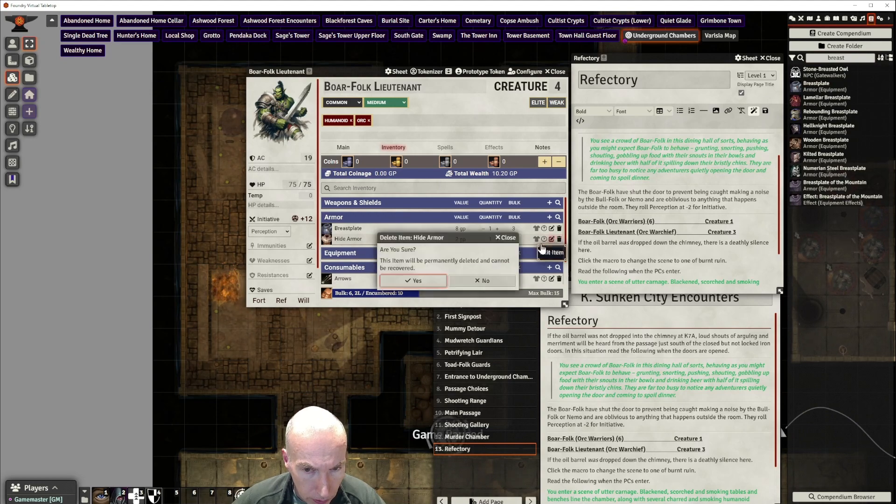
pyautogui.click(439, 280)
pyautogui.click(537, 229)
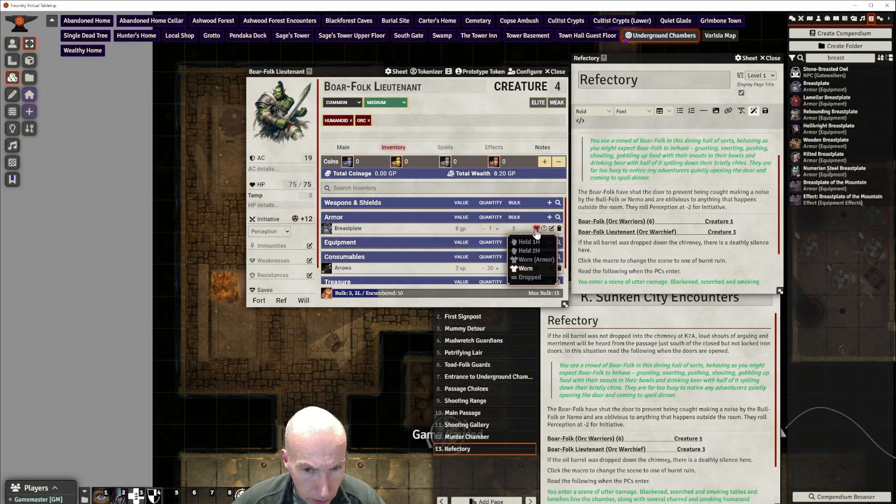
pyautogui.click(531, 263)
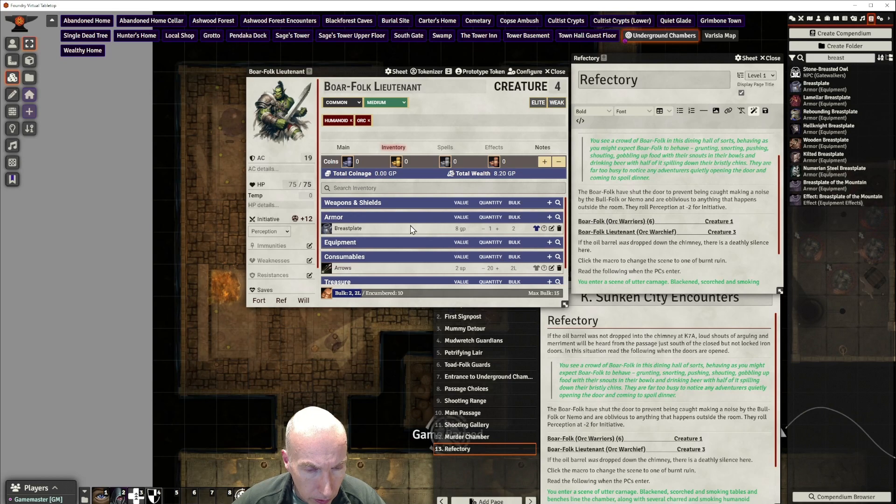
# Delete the Arrows from the lieutenant's consumables
pyautogui.scroll(-1, 467, 233)
pyautogui.click(559, 252)
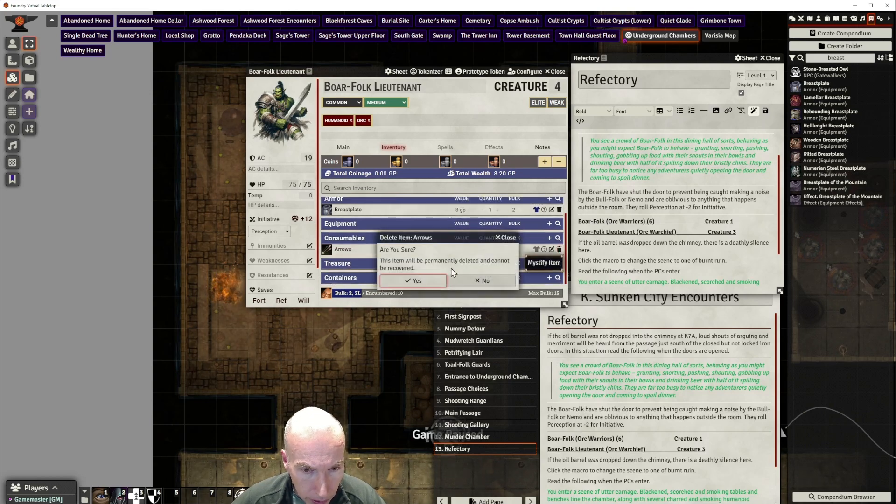
pyautogui.click(439, 279)
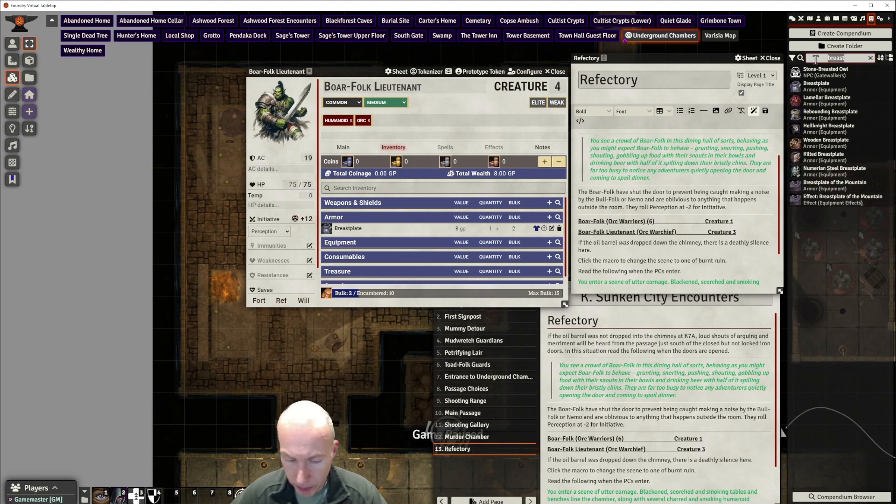
# Search the compendium for "greats", add the Greatsword to the lieutenant's inventory and generate an NPC attack from it
pyautogui.write('great')
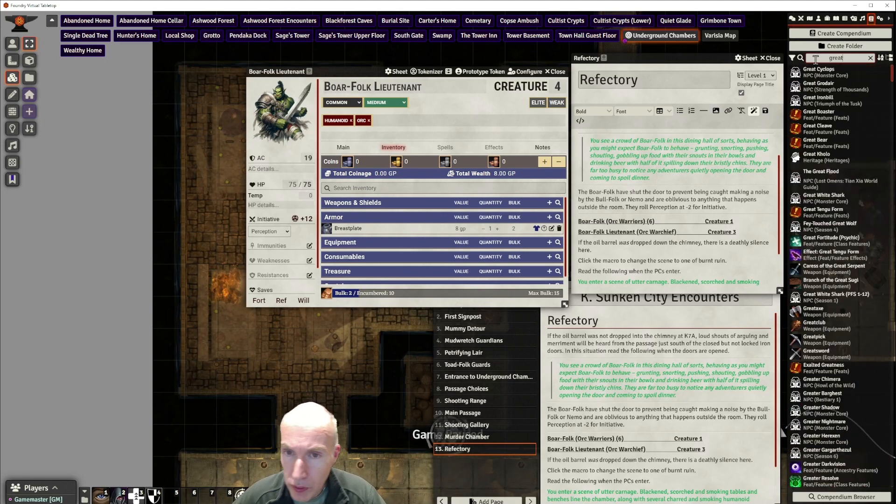
pyautogui.write('s')
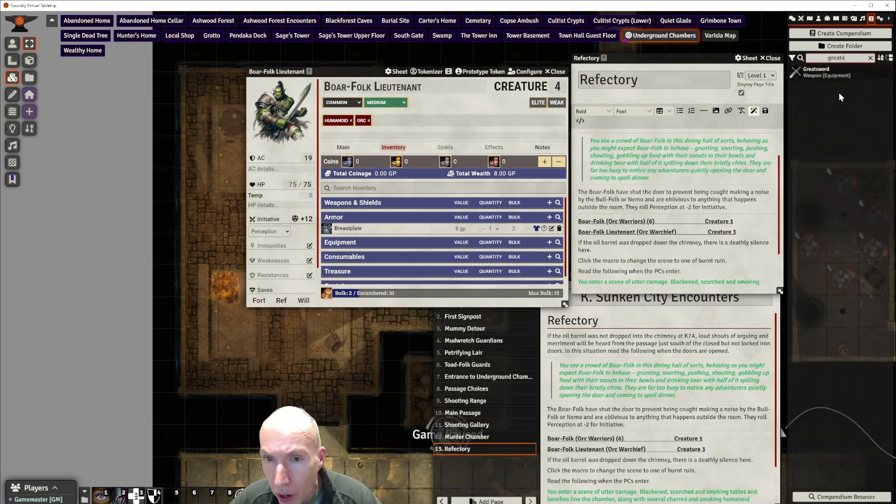
pyautogui.moveTo(820, 76); pyautogui.dragTo(372, 224)
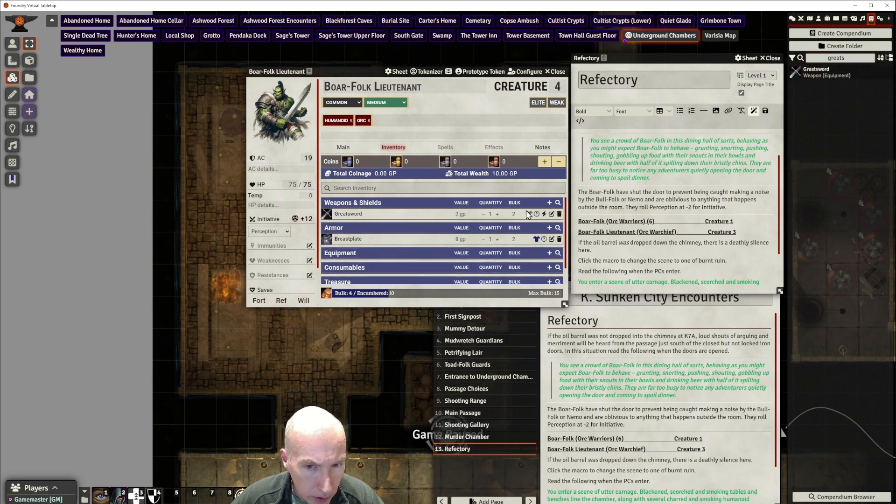
pyautogui.click(544, 215)
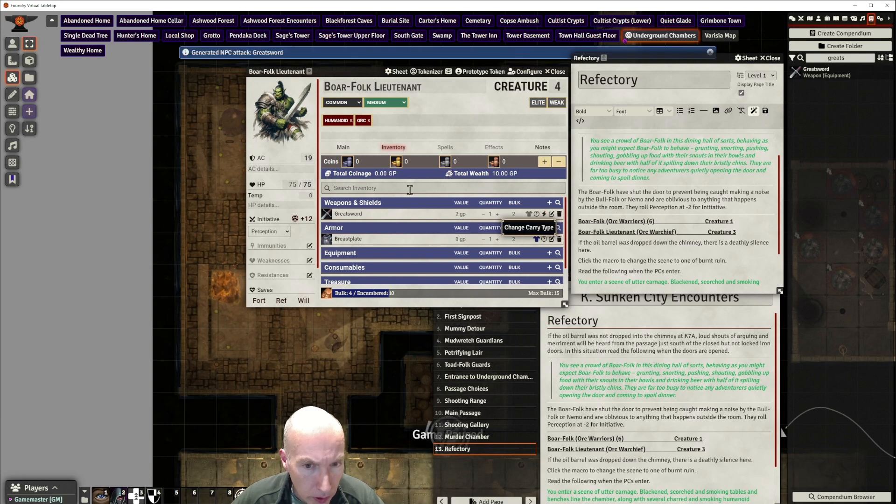
# Delete the Longbow and Orc Necksplitter strikes from the lieutenant's attacks
pyautogui.click(344, 148)
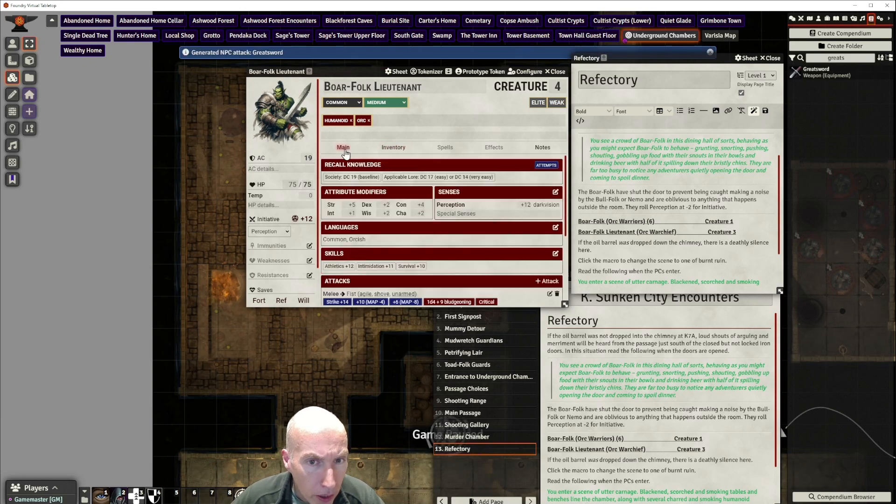
pyautogui.scroll(-1, 437, 210)
pyautogui.scroll(-3, 437, 210)
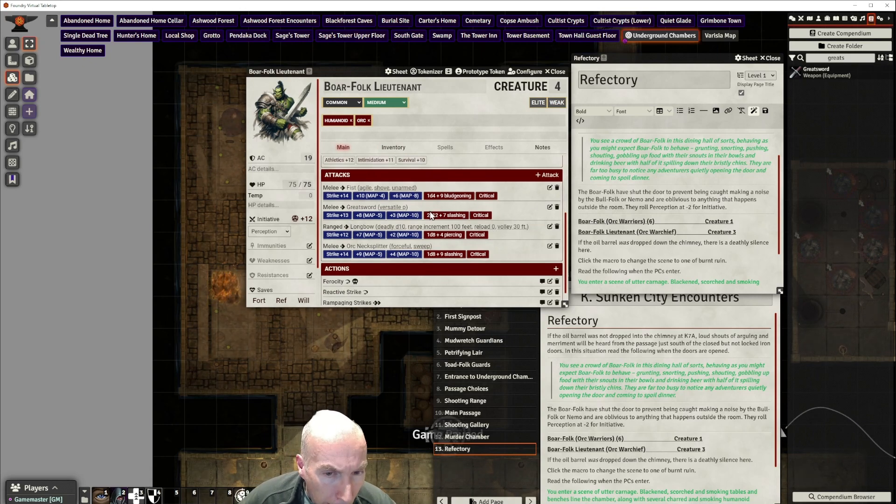
pyautogui.click(557, 228)
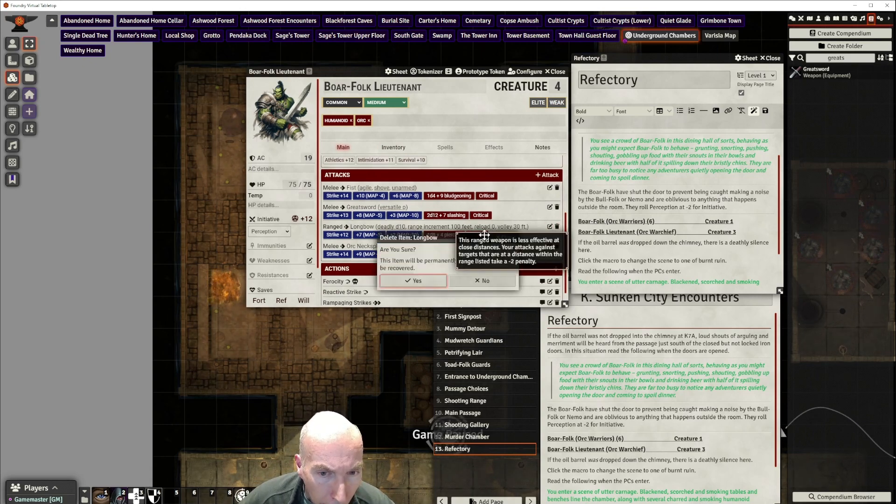
pyautogui.click(417, 281)
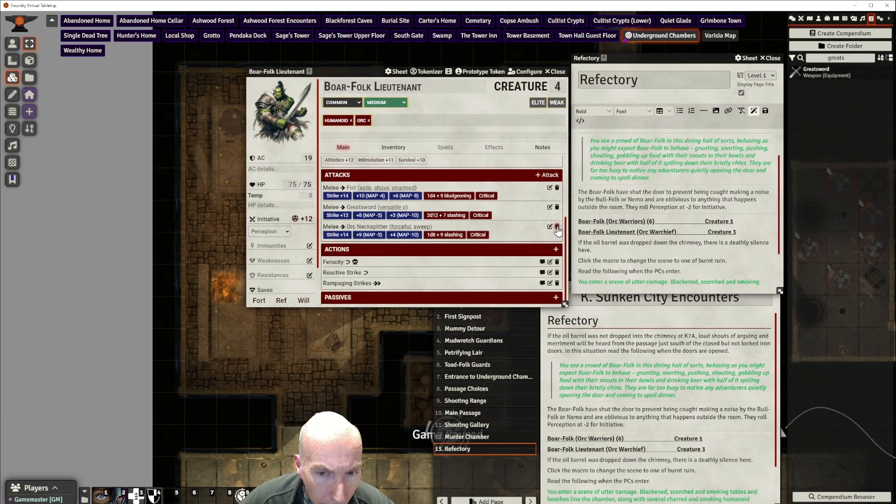
pyautogui.click(557, 227)
pyautogui.click(433, 284)
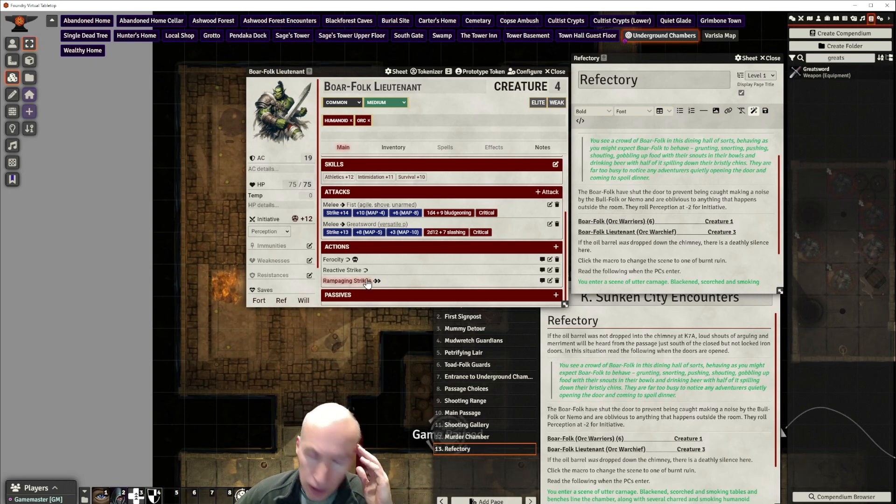
# Examine the Slam Down action's description and its Athletics check to Trip, including the editable text
pyautogui.moveTo(358, 71); pyautogui.dragTo(342, 60)
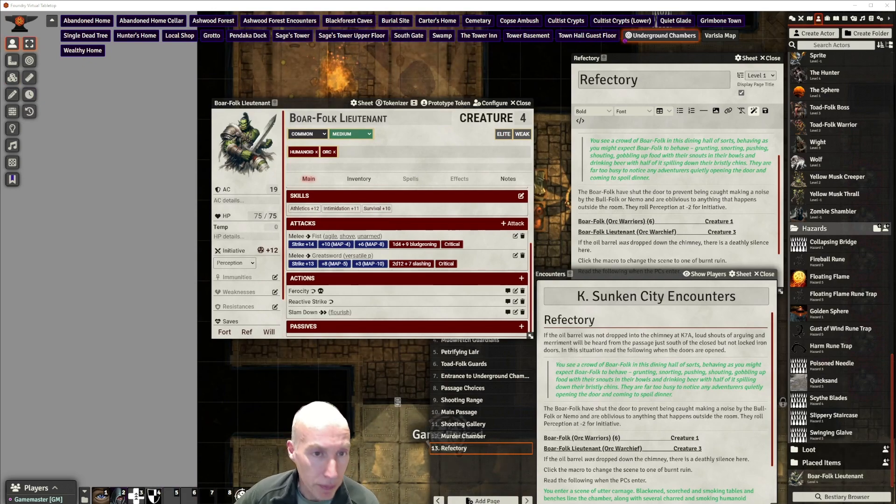
pyautogui.moveTo(318, 103); pyautogui.dragTo(292, 53)
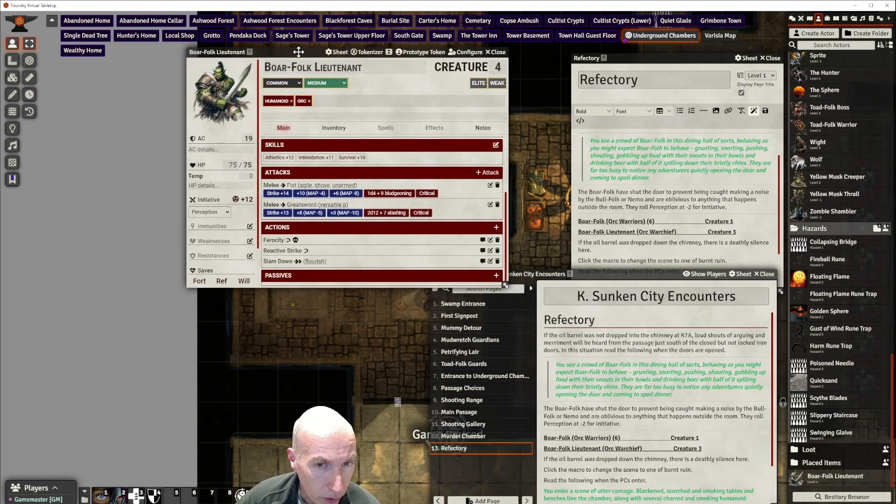
pyautogui.click(280, 263)
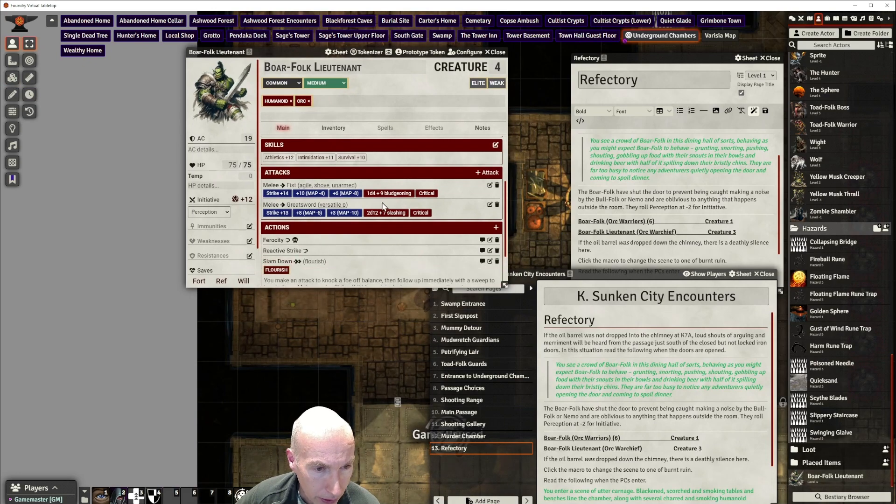
pyautogui.scroll(-2, 384, 207)
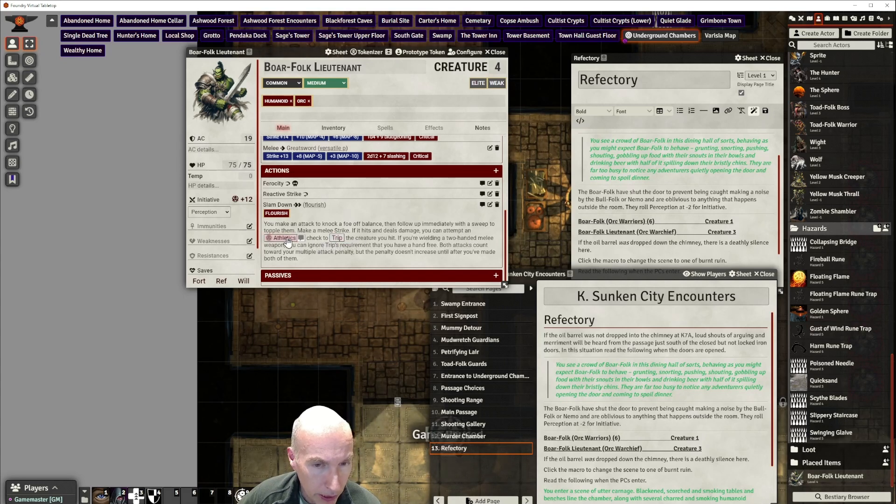
pyautogui.click(490, 206)
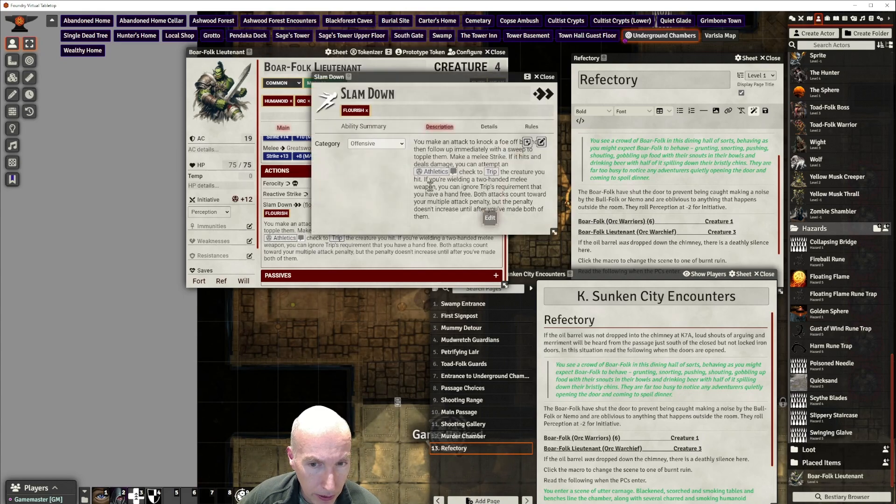
pyautogui.click(541, 142)
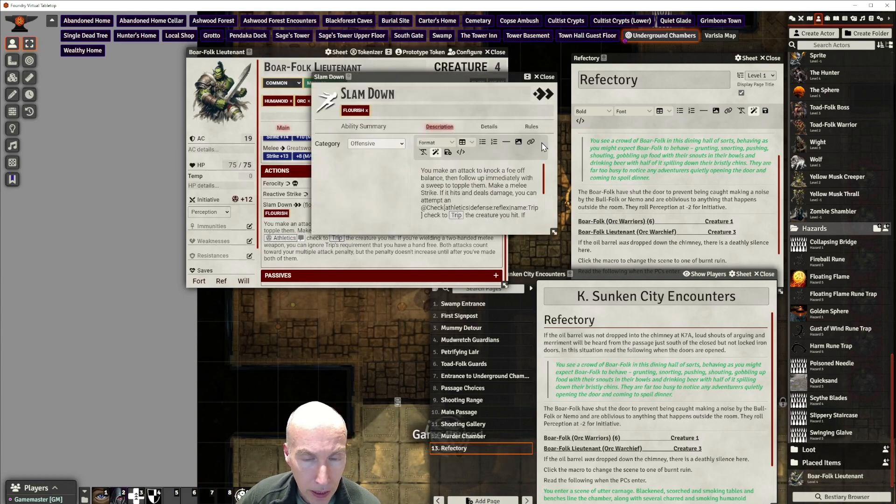
pyautogui.scroll(-4, 484, 183)
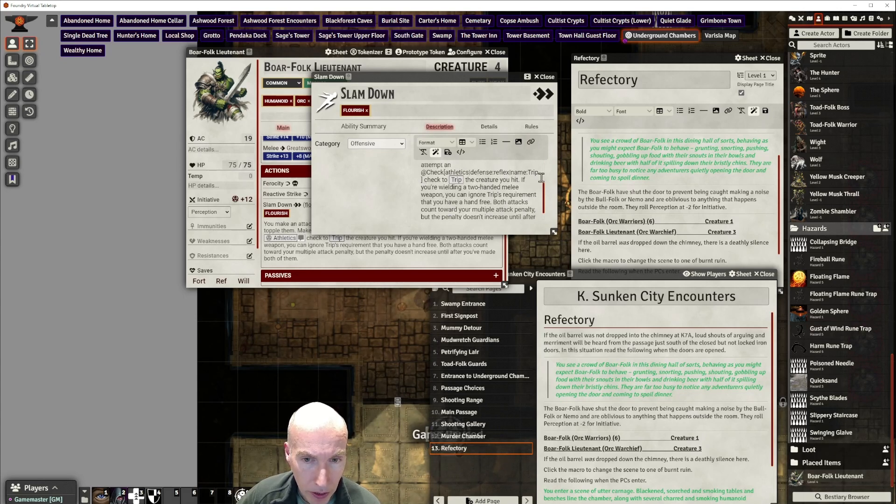
pyautogui.scroll(3, 483, 182)
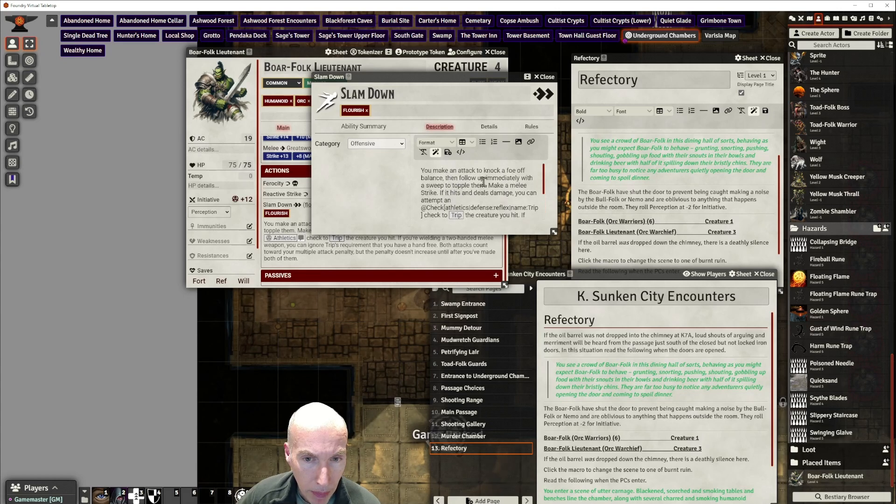
pyautogui.click(448, 153)
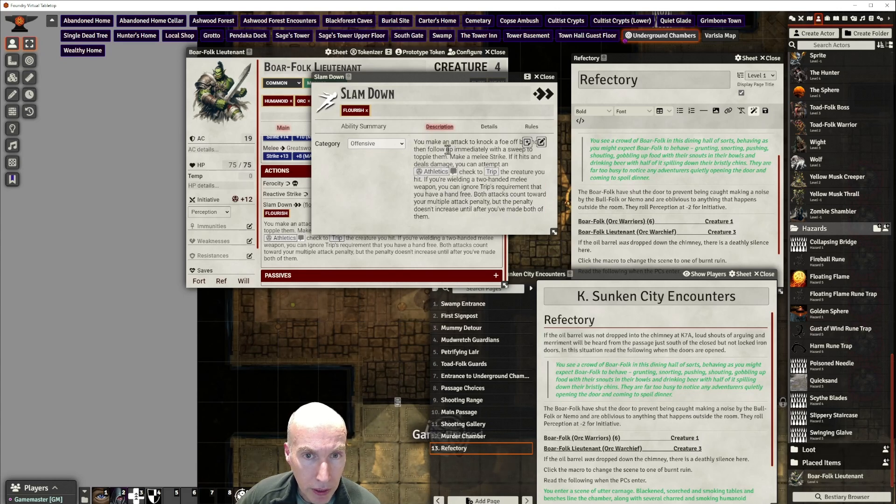
pyautogui.click(546, 77)
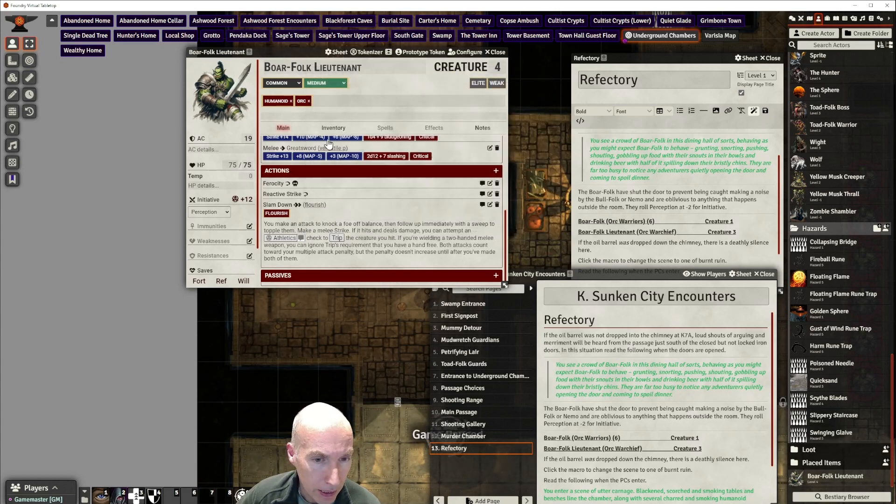
# Review the lieutenant's skills and attacks and close the actor sheet
pyautogui.moveTo(315, 54); pyautogui.dragTo(335, 68)
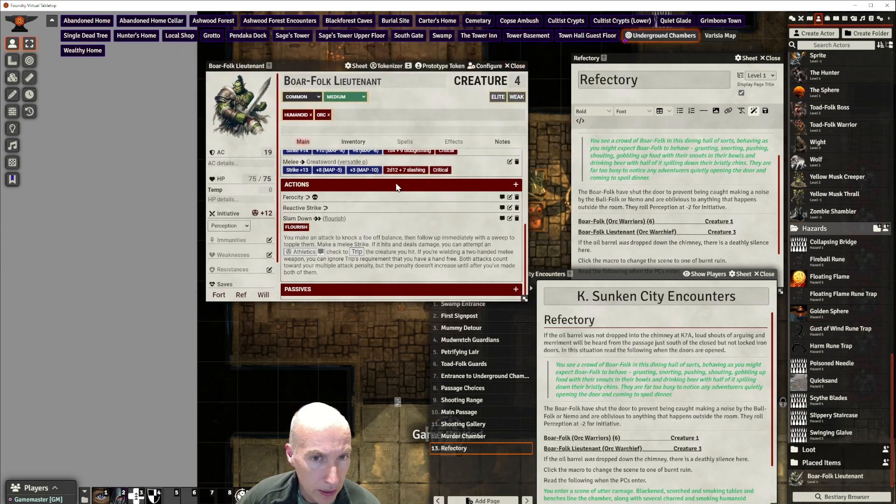
pyautogui.scroll(3, 396, 184)
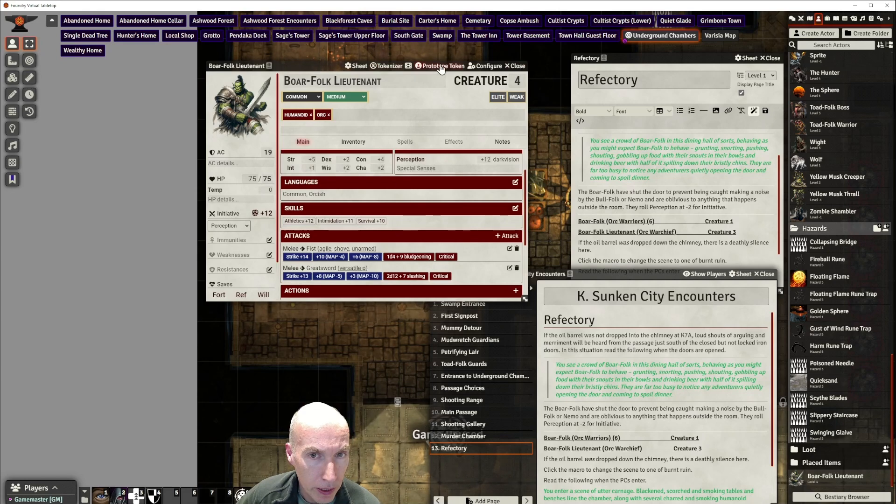
pyautogui.moveTo(327, 63); pyautogui.dragTo(371, 73)
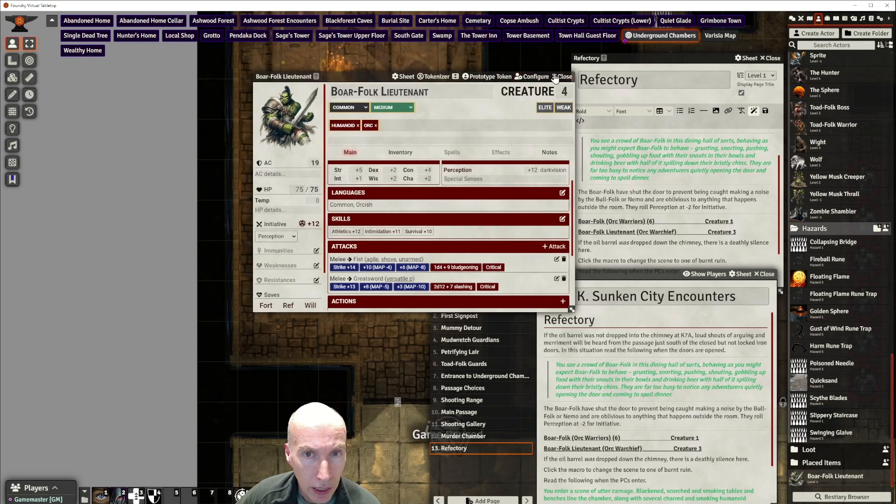
pyautogui.click(559, 75)
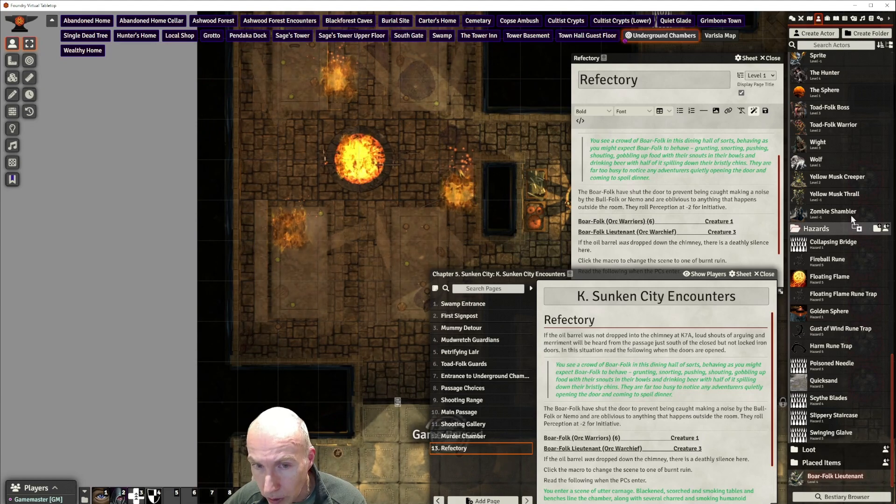
# Move the Boar-Folk Lieutenant actor into the Creatures folder and place its token on the Underground Chambers map, west of the large fire
pyautogui.scroll(1, 846, 163)
pyautogui.scroll(15, 845, 123)
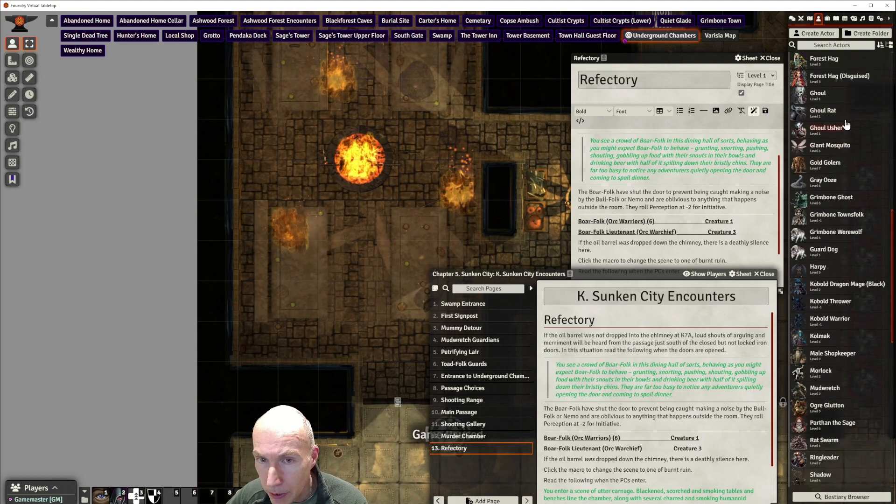
pyautogui.scroll(-3, 845, 119)
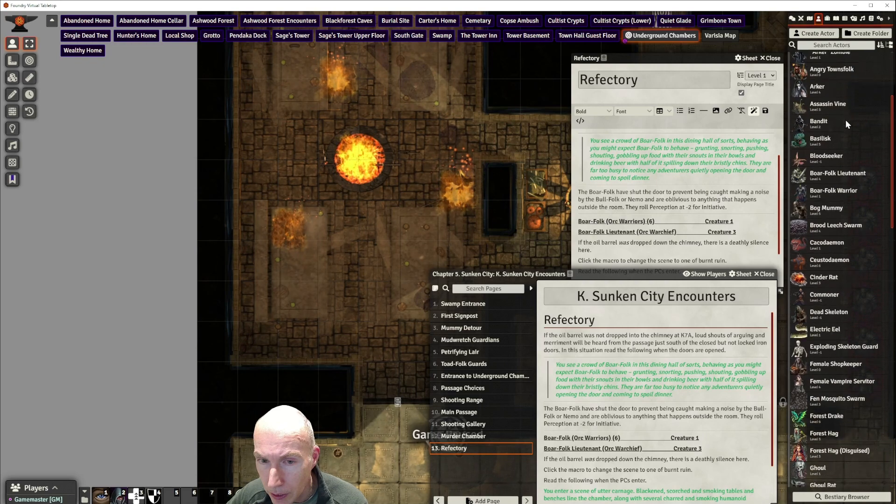
pyautogui.moveTo(843, 193); pyautogui.dragTo(258, 139)
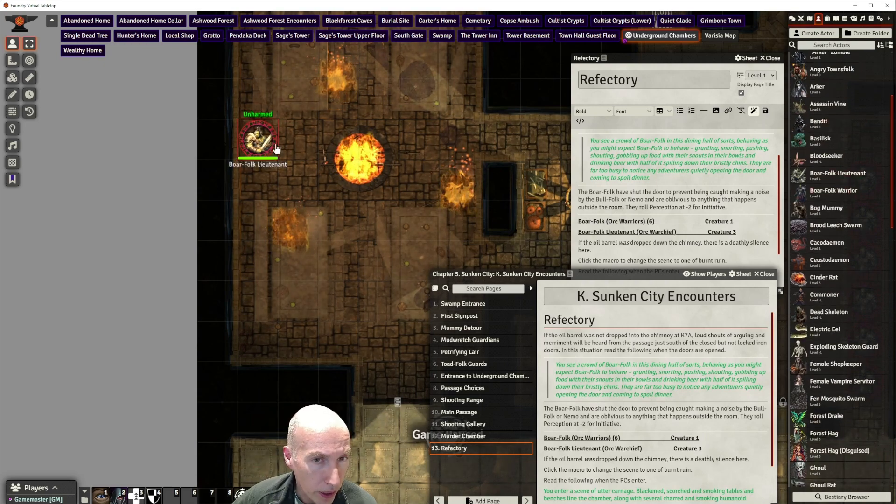
# Place a Boar-Folk Warrior token directly east of the Boar-Folk Lieutenant and target it with the lieutenant
pyautogui.moveTo(831, 189); pyautogui.dragTo(299, 135)
pyautogui.scroll(8, 364, 140)
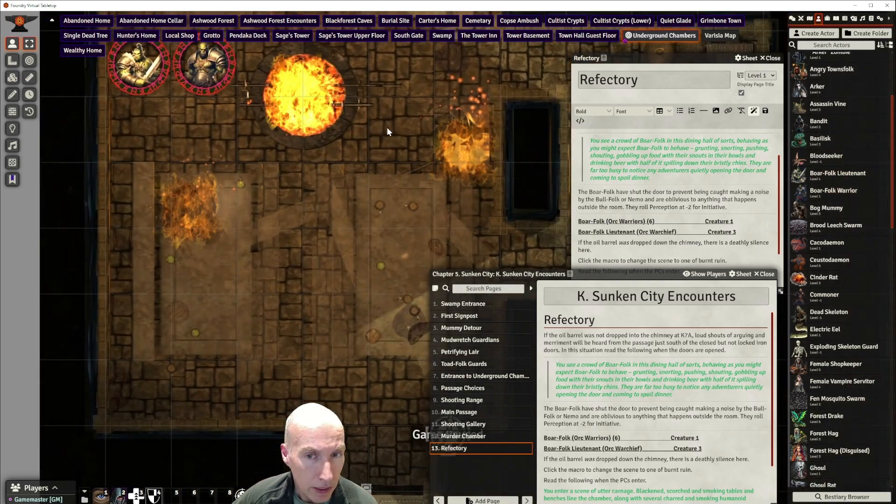
pyautogui.moveTo(395, 127); pyautogui.dragTo(502, 219)
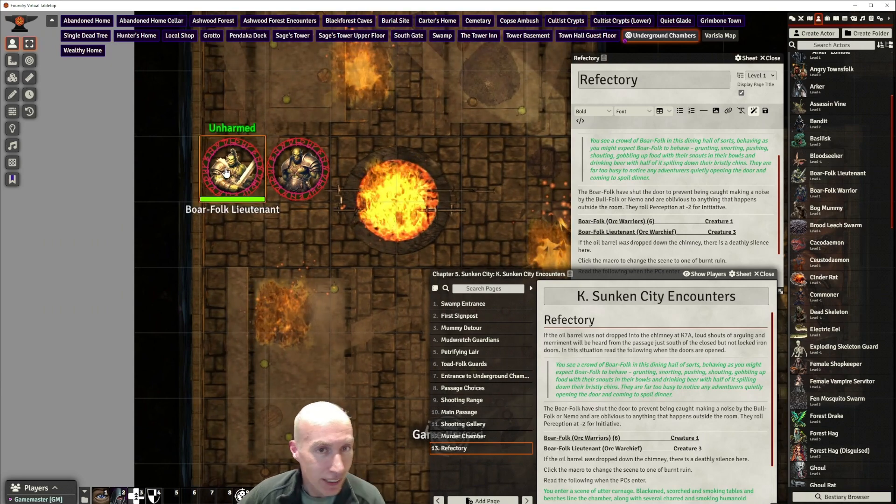
pyautogui.click(225, 173)
pyautogui.press('t')
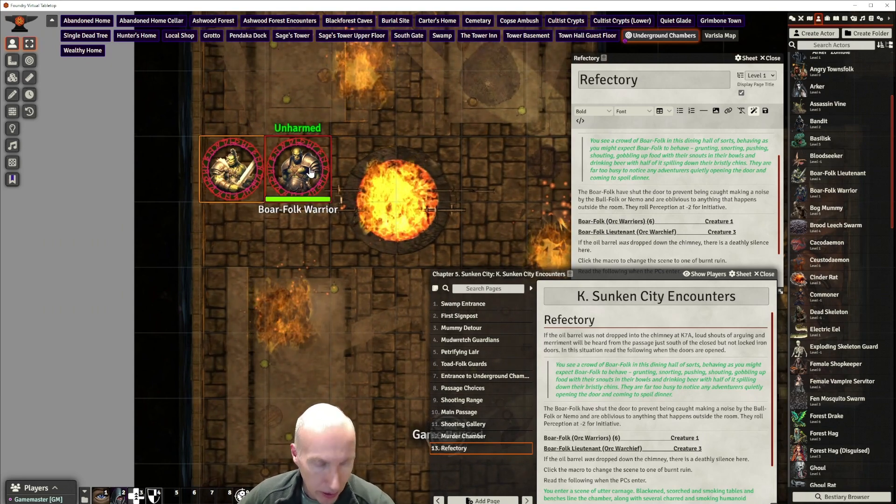
# Roll the lieutenant's Slam Down Athletics check against the targeted warrior and examine its result in the chat log
pyautogui.doubleClick(232, 169)
pyautogui.moveTo(433, 146); pyautogui.dragTo(483, 66)
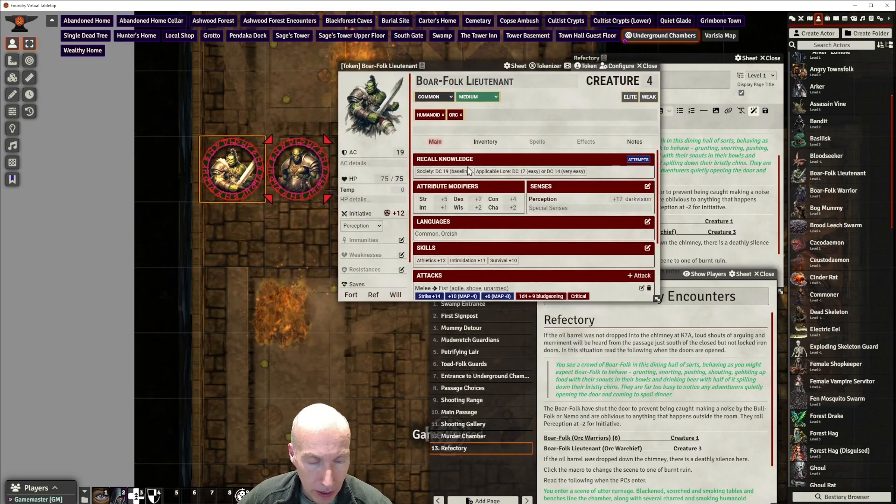
pyautogui.scroll(-2, 481, 265)
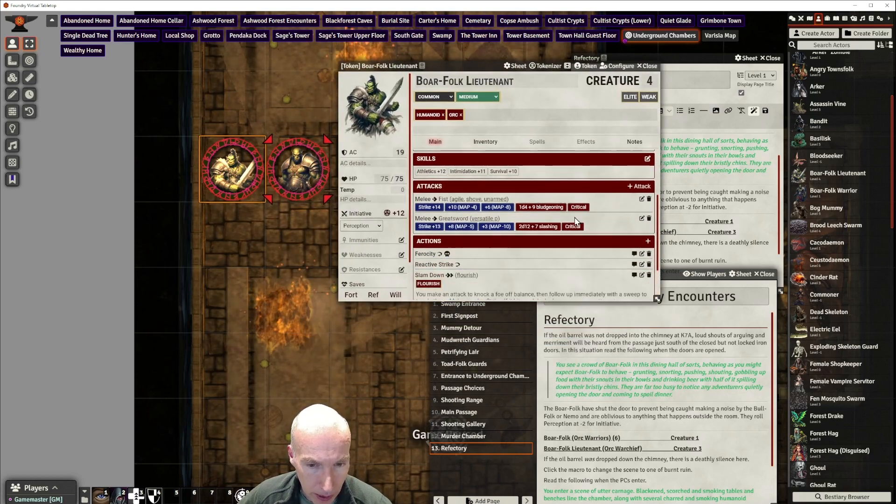
pyautogui.click(430, 275)
pyautogui.scroll(-1, 444, 261)
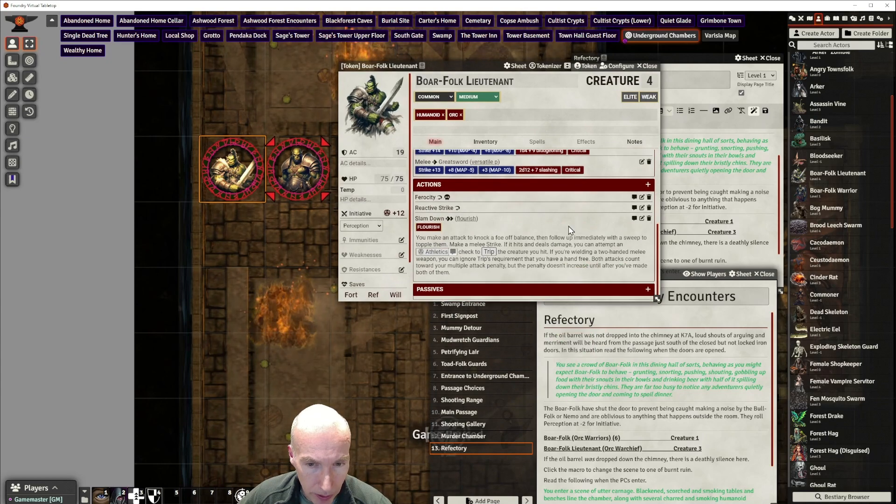
pyautogui.click(439, 252)
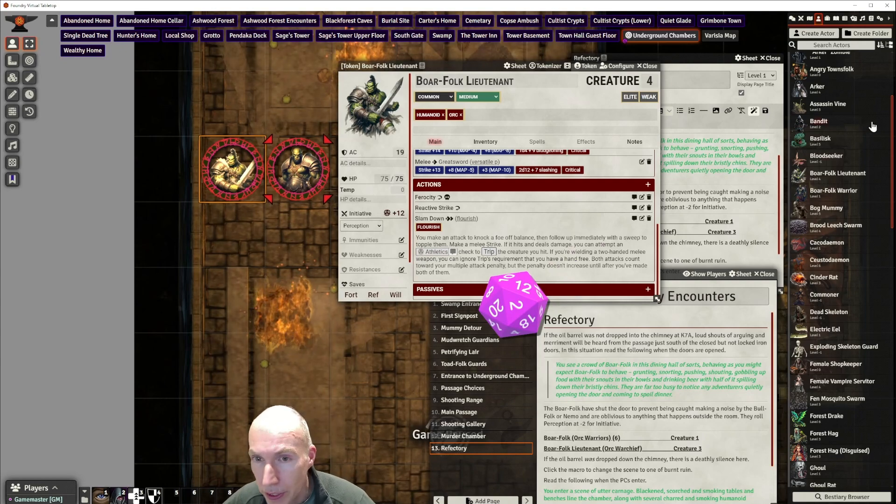
pyautogui.click(792, 19)
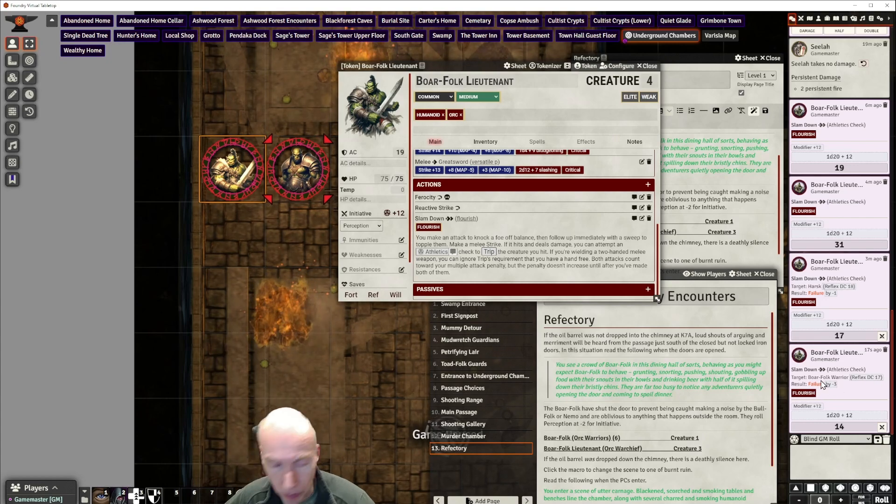
pyautogui.moveTo(442, 66); pyautogui.dragTo(463, 79)
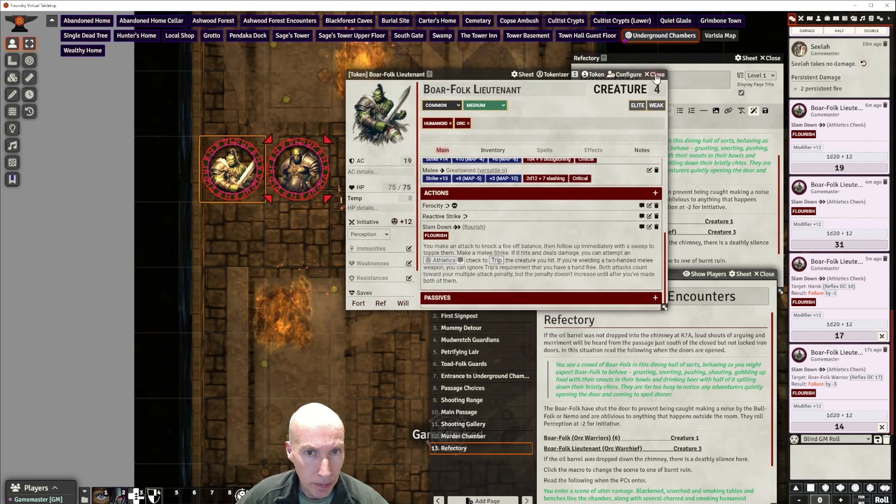
pyautogui.click(657, 75)
# Delete the Boar-Folk Warrior and Boar-Folk Lieutenant tokens from the map
pyautogui.click(290, 170)
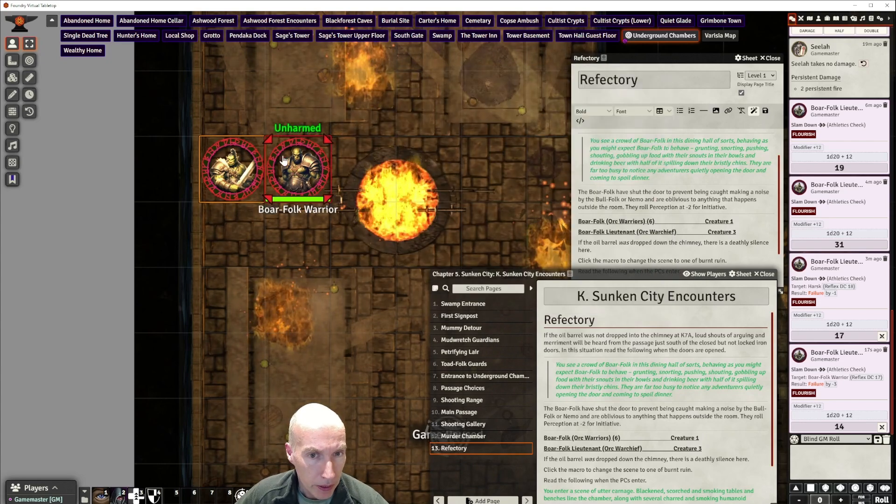
pyautogui.press('Delete')
pyautogui.click(233, 168)
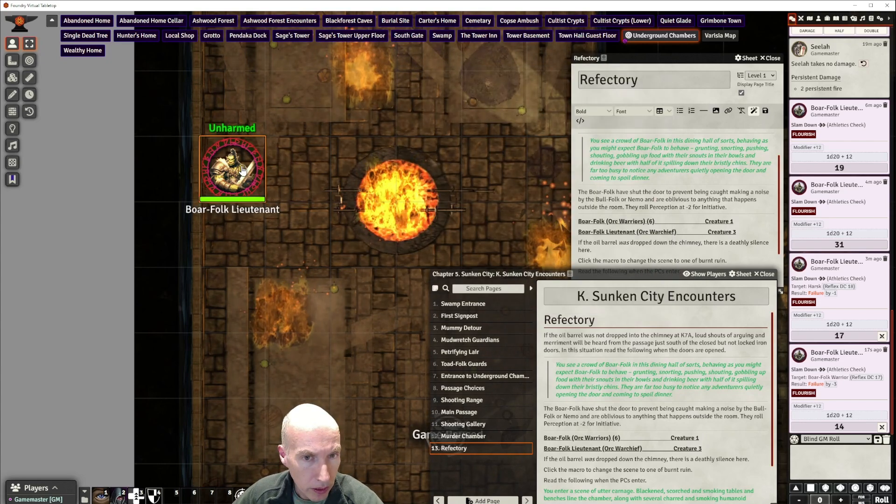
pyautogui.press('Delete')
pyautogui.scroll(-4, 446, 142)
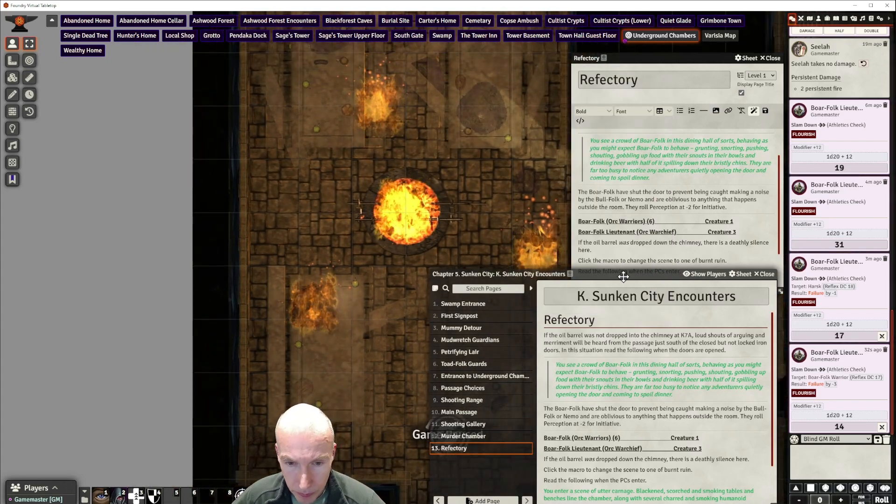
# Delete the two underlined Boar-Folk creature lines from the Refectory page and insert a horizontal line there
pyautogui.scroll(-1, 610, 373)
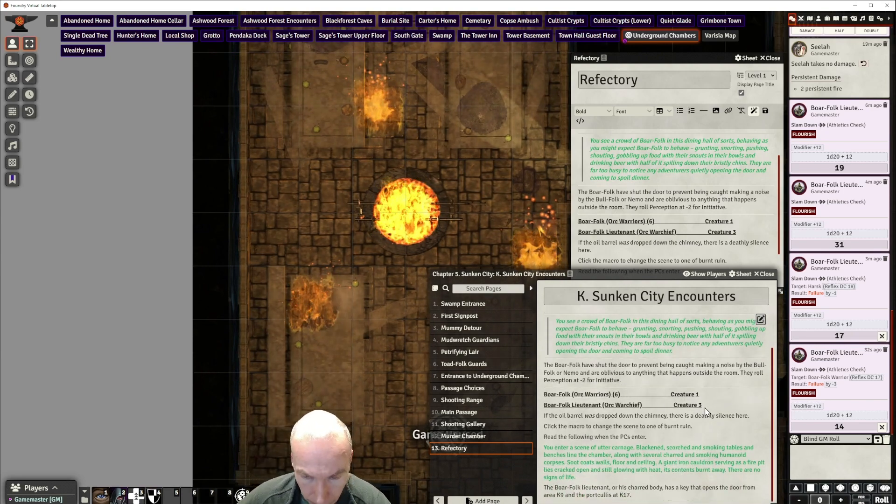
pyautogui.moveTo(638, 275); pyautogui.dragTo(643, 275)
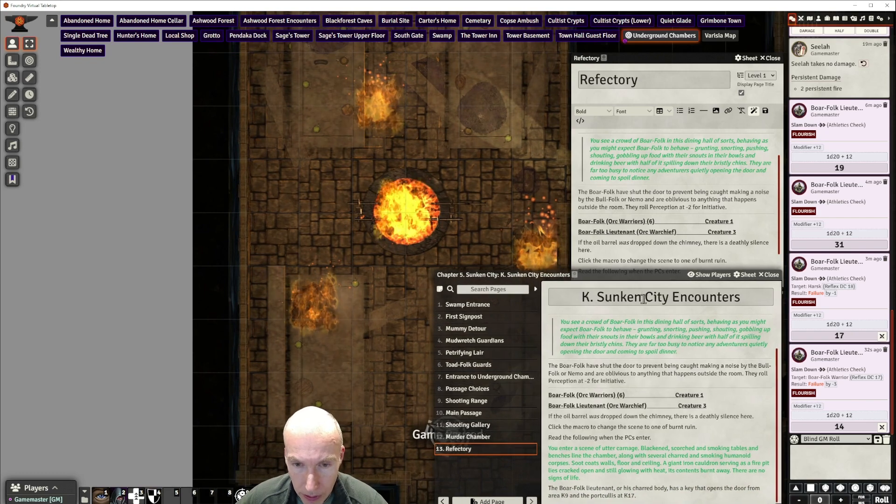
pyautogui.scroll(-1, 670, 195)
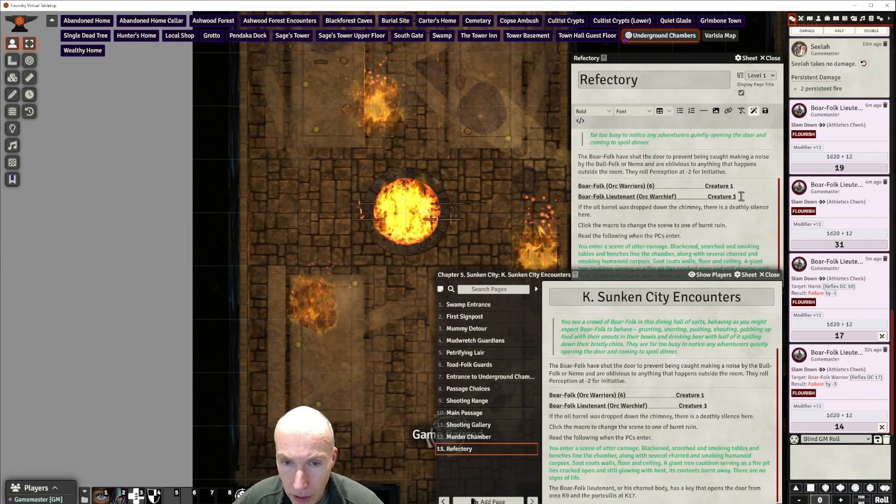
pyautogui.moveTo(736, 197); pyautogui.dragTo(574, 191)
pyautogui.press('Delete')
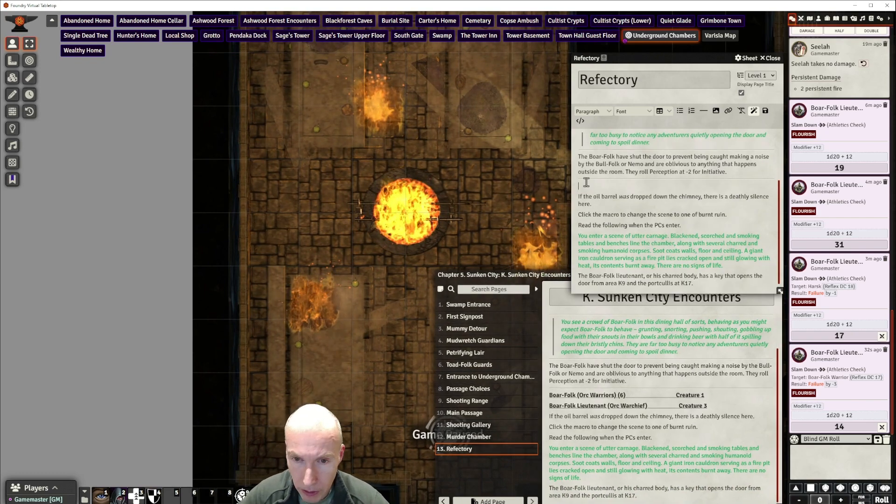
pyautogui.click(704, 111)
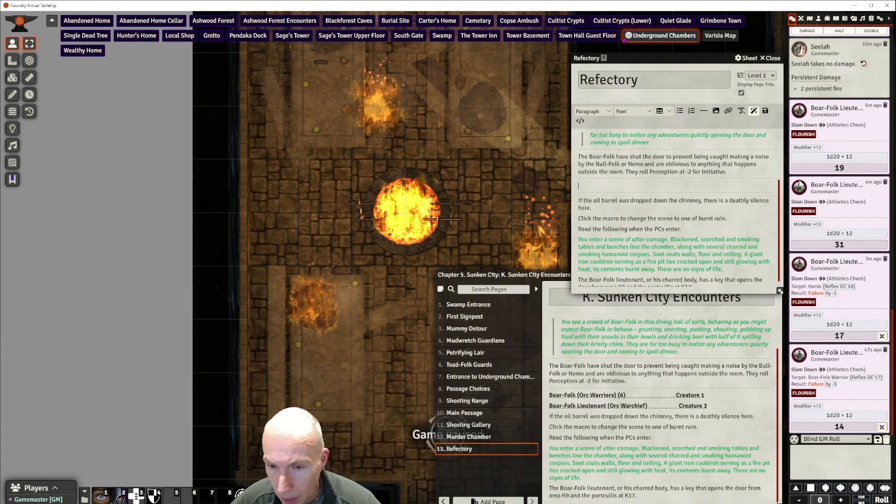
# Insert a Boar-Folk Warrior actor link followed by "x6" above the oil barrel paragraph and start a new line
pyautogui.click(819, 20)
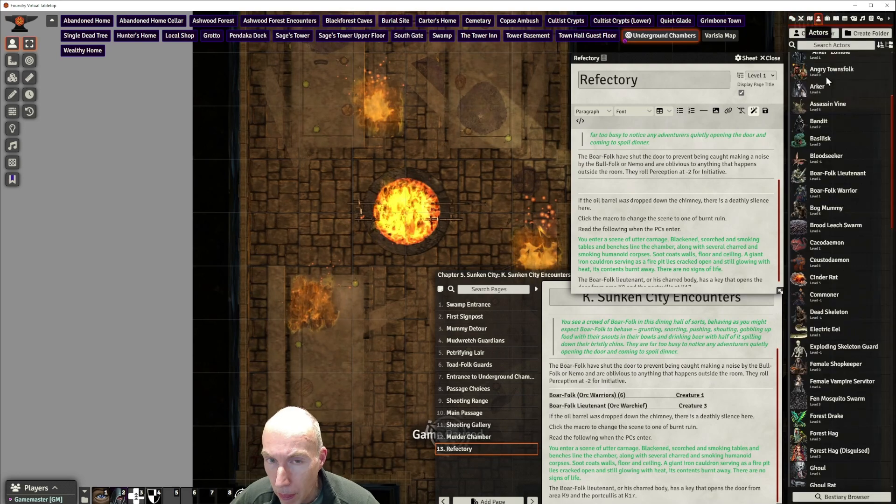
pyautogui.scroll(3, 840, 183)
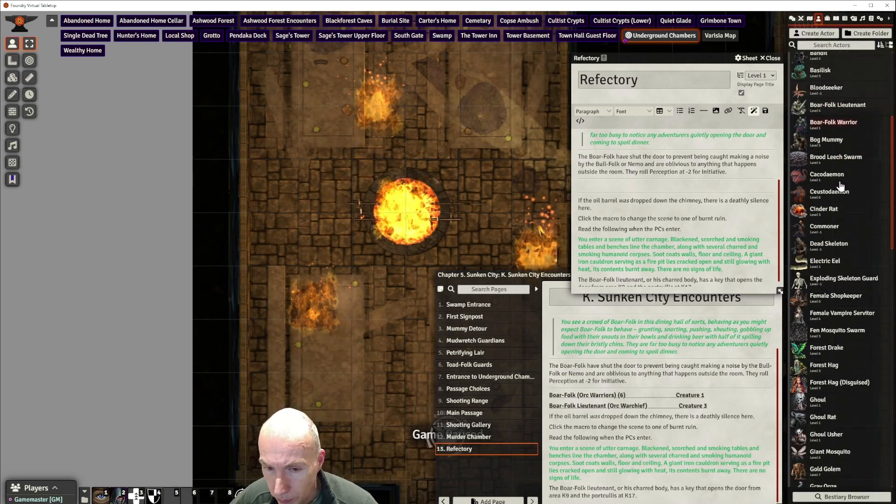
pyautogui.scroll(1, 840, 183)
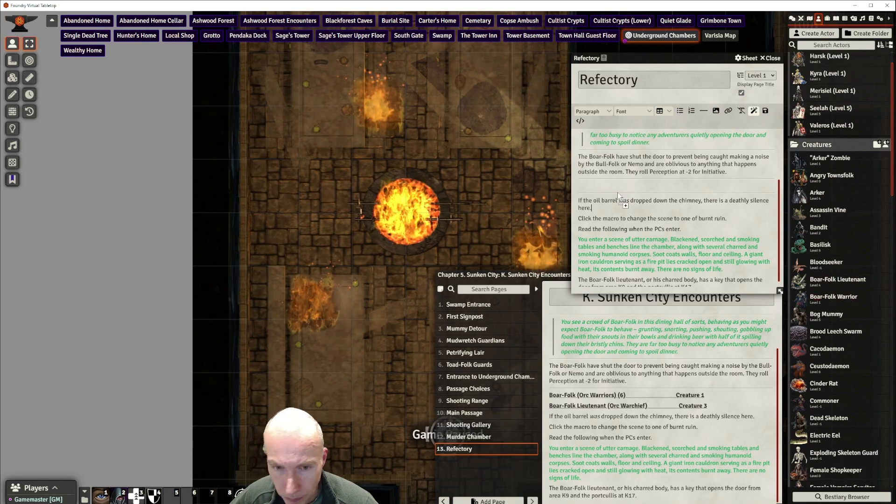
pyautogui.moveTo(617, 193); pyautogui.dragTo(591, 182)
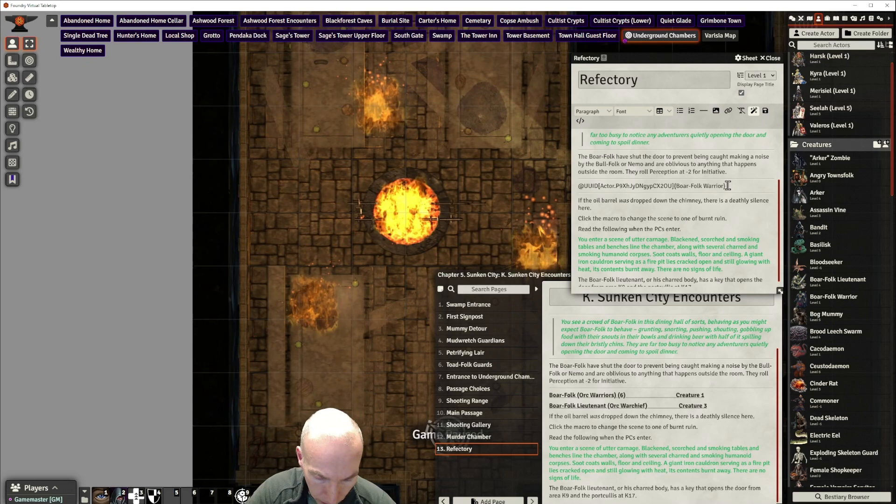
pyautogui.write('x6')
pyautogui.press('Return')
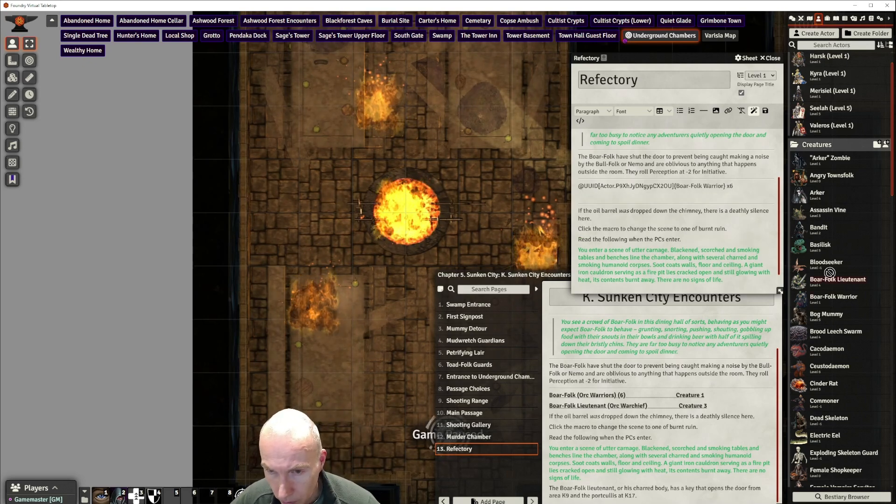
# Add a Boar-Folk Lieutenant actor link below the warrior link, set the warrior count to x4, and save the page text
pyautogui.moveTo(830, 272); pyautogui.dragTo(601, 192)
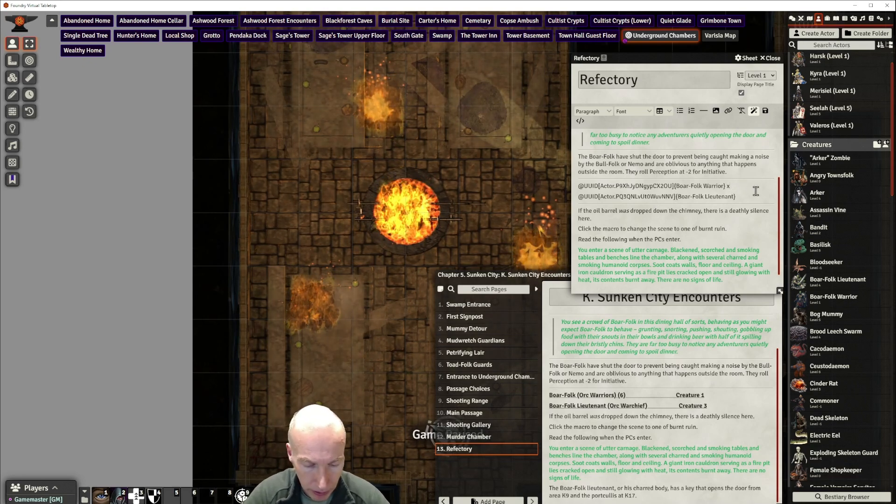
pyautogui.write('4')
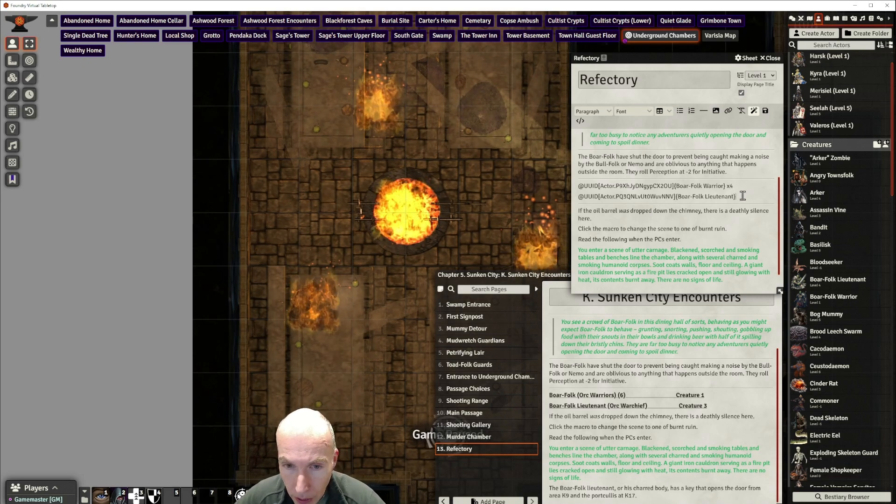
pyautogui.click(742, 196)
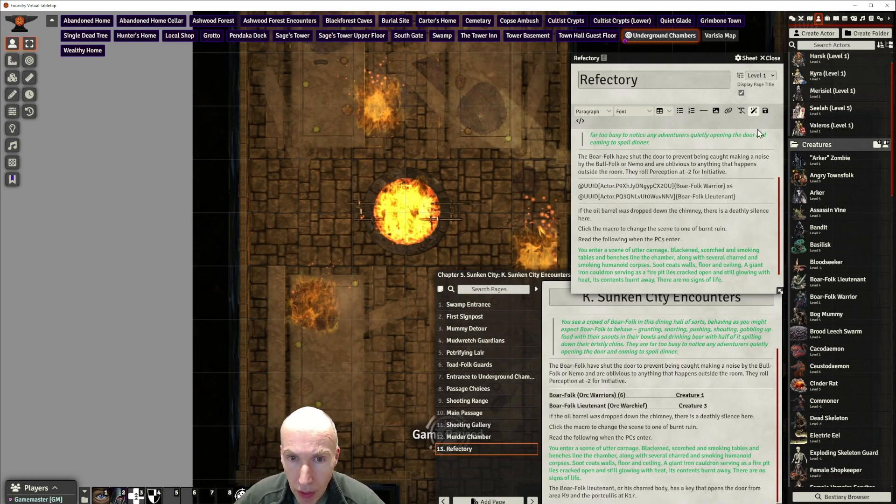
pyautogui.click(765, 113)
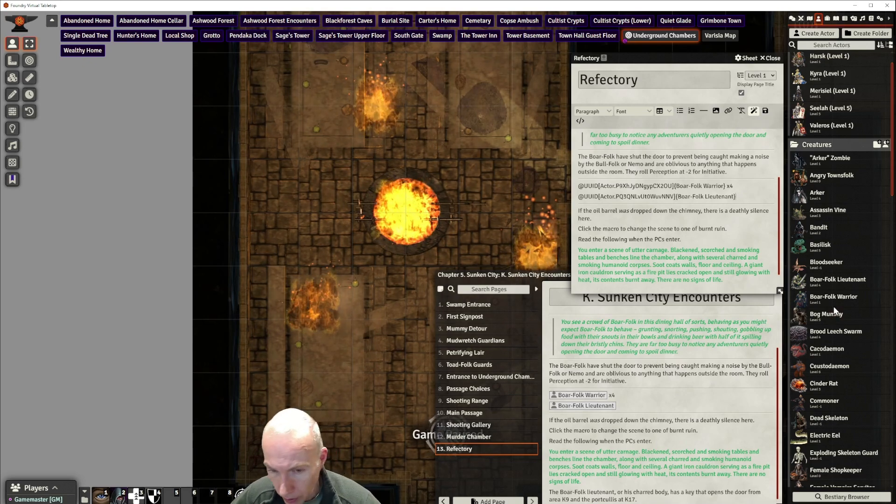
# Place the Boar-Folk Lieutenant and three Boar-Folk Warriors around the table north of the large fire, and a fourth warrior west of the southern table
pyautogui.moveTo(836, 303); pyautogui.dragTo(275, 135)
pyautogui.scroll(-4, 396, 152)
pyautogui.moveTo(439, 158); pyautogui.dragTo(394, 194)
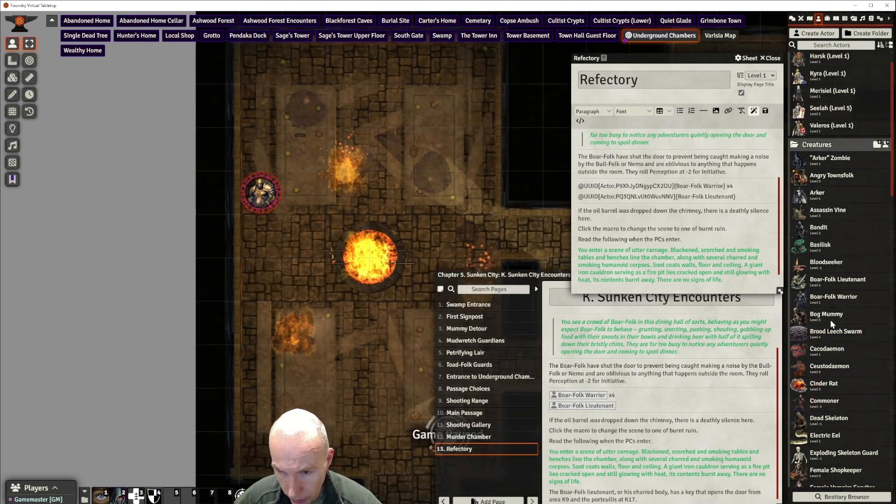
pyautogui.moveTo(836, 300); pyautogui.dragTo(352, 150)
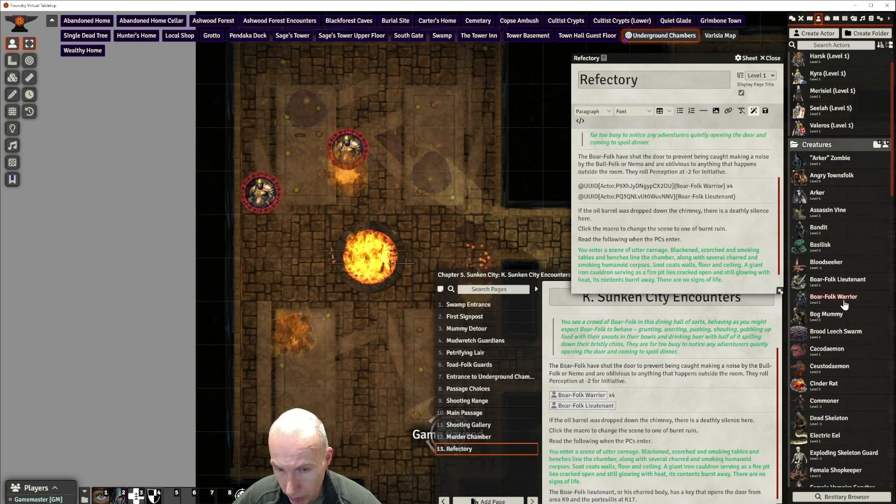
pyautogui.moveTo(852, 283); pyautogui.dragTo(261, 149)
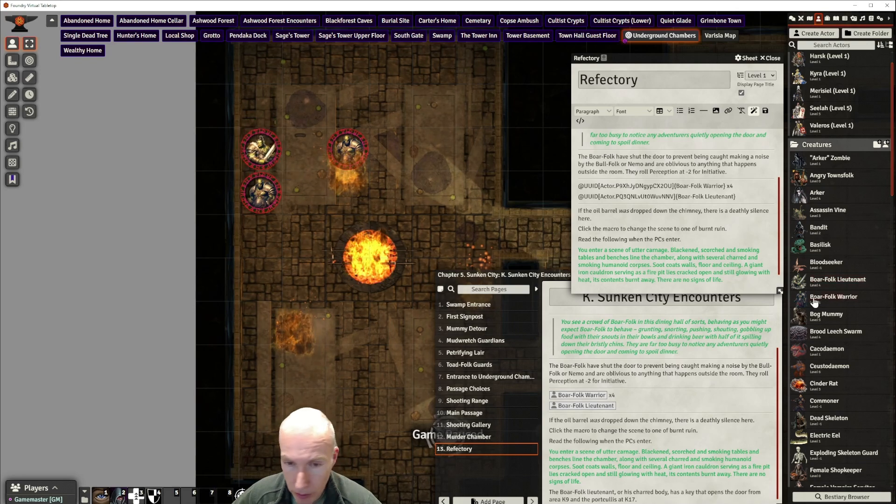
pyautogui.moveTo(834, 302); pyautogui.dragTo(348, 193)
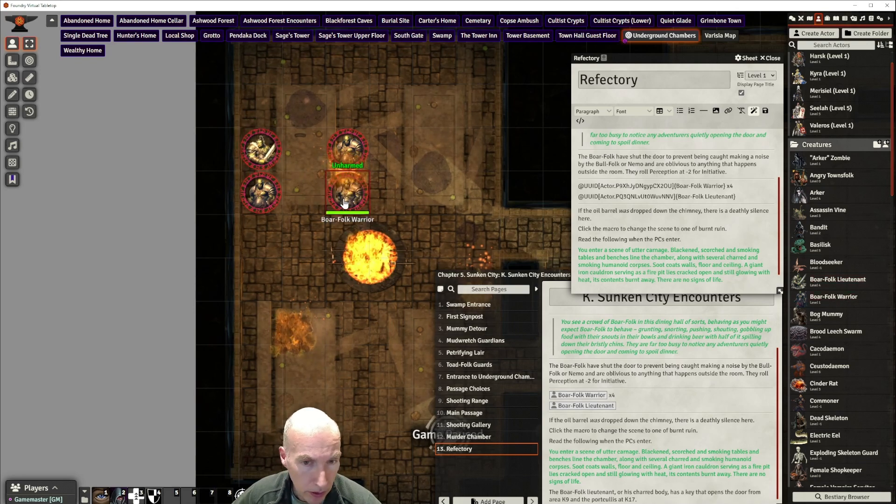
pyautogui.moveTo(834, 297); pyautogui.dragTo(248, 318)
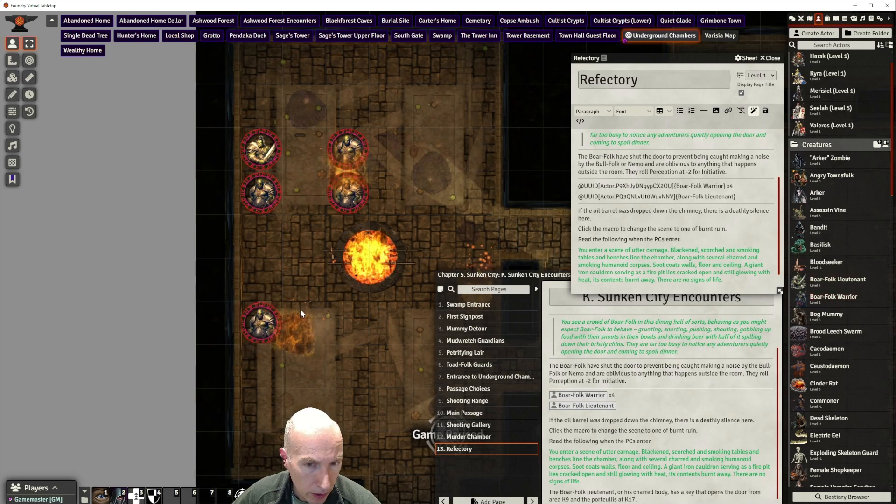
# Select all five Boar-Folk tokens, set them to hidden, and clear the selection
pyautogui.scroll(1, 421, 169)
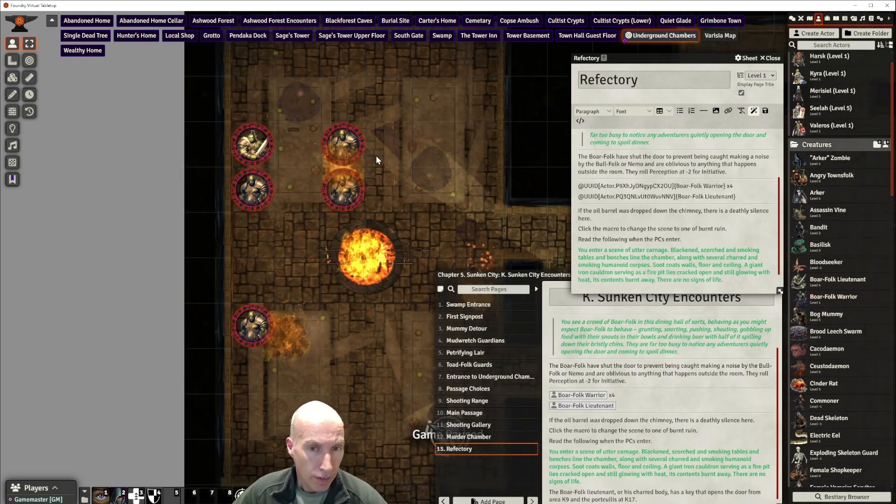
pyautogui.moveTo(200, 105); pyautogui.dragTo(382, 370)
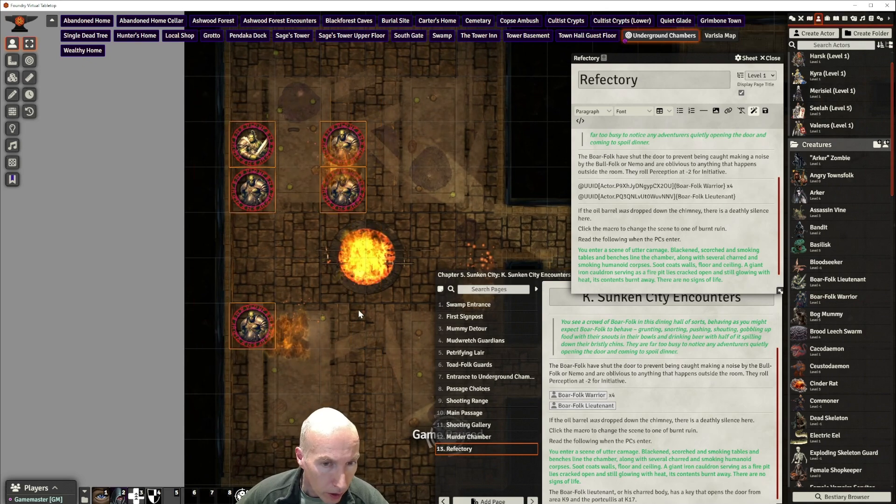
pyautogui.rightClick(258, 195)
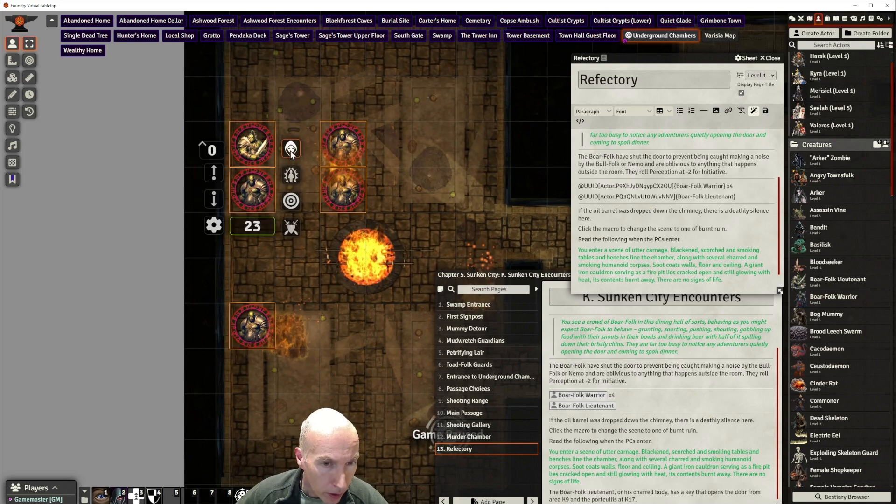
pyautogui.click(426, 222)
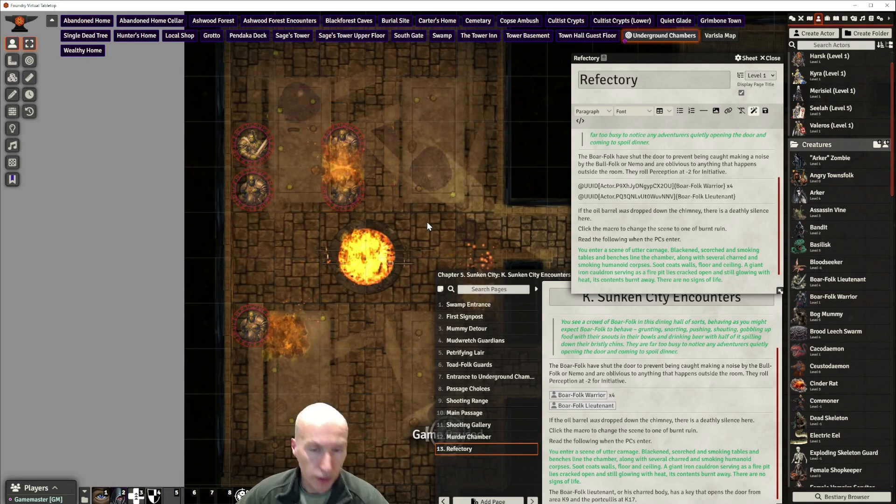
# Insert a link to the Burnt Refectory macro after "Click the" in the Refectory page's instruction about changing the scene
pyautogui.scroll(-1, 426, 226)
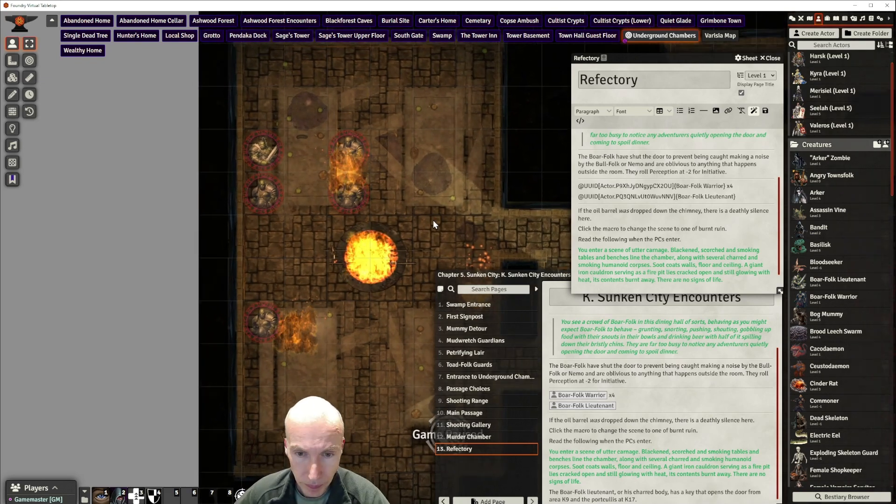
pyautogui.scroll(1, 660, 187)
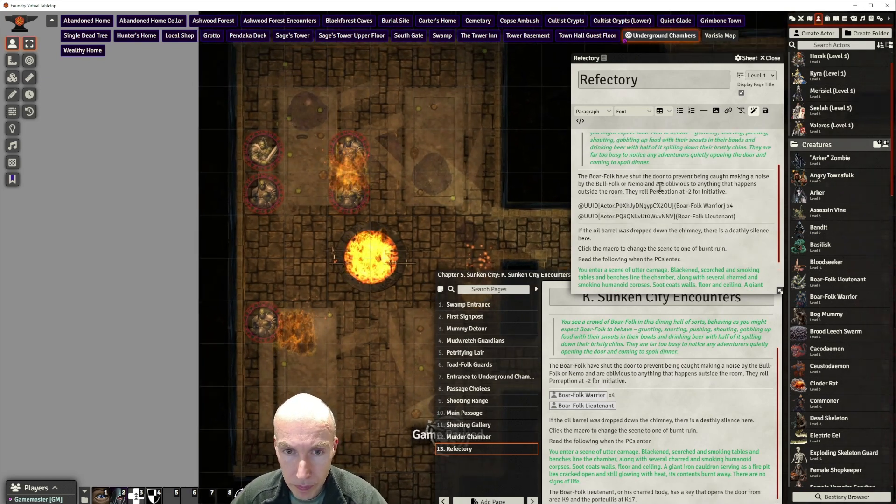
pyautogui.scroll(-1, 661, 187)
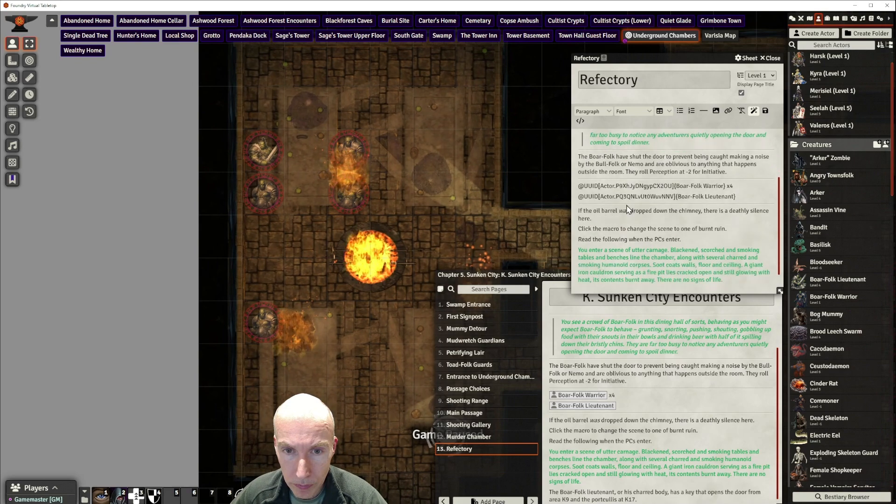
pyautogui.scroll(2, 635, 205)
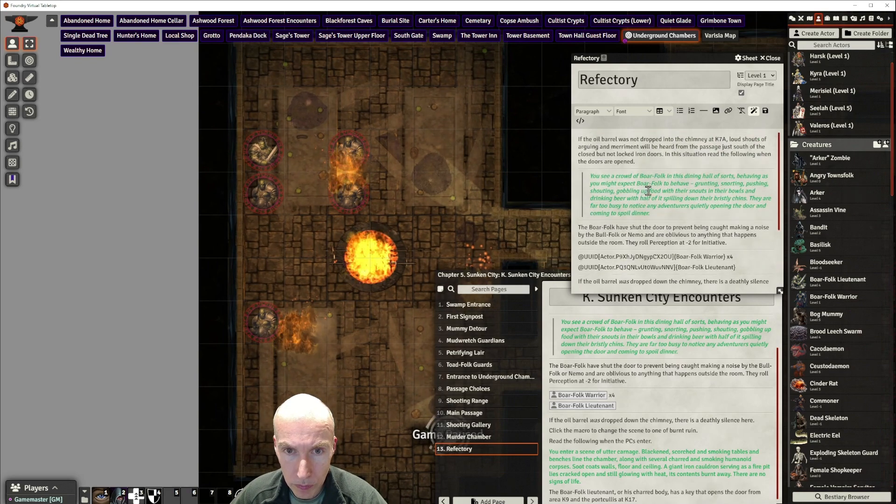
pyautogui.scroll(-3, 649, 191)
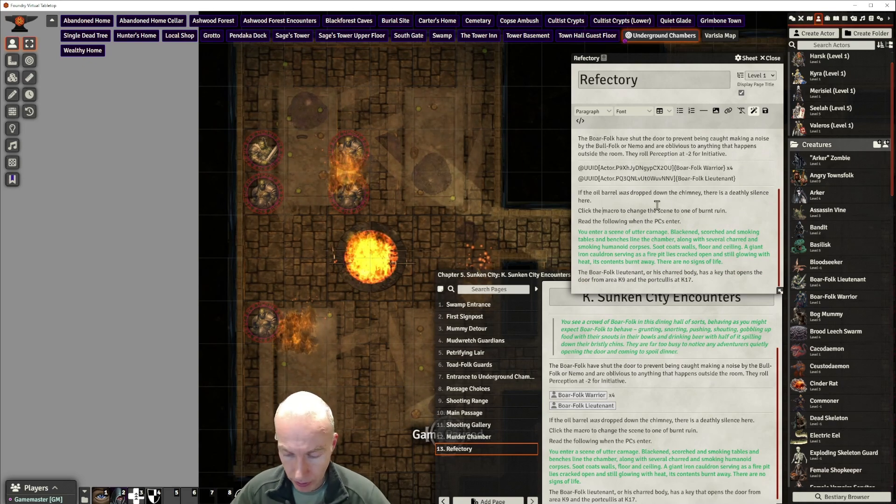
pyautogui.press('Left')
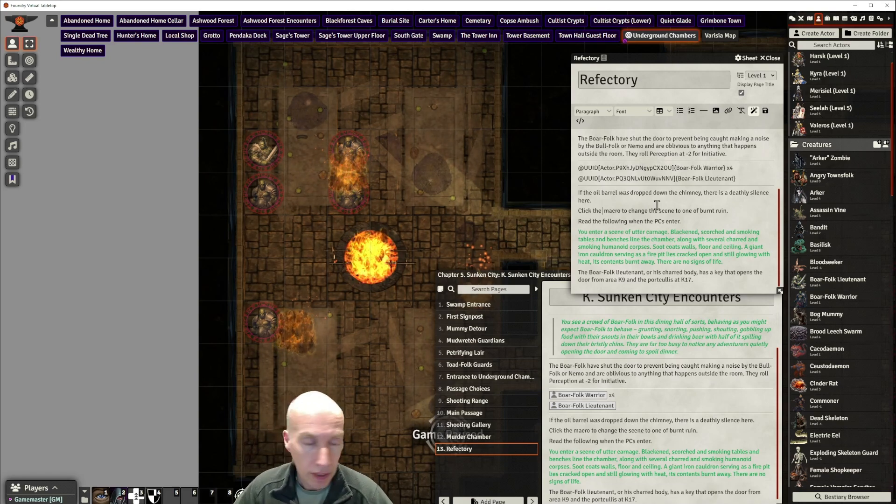
pyautogui.click(85, 499)
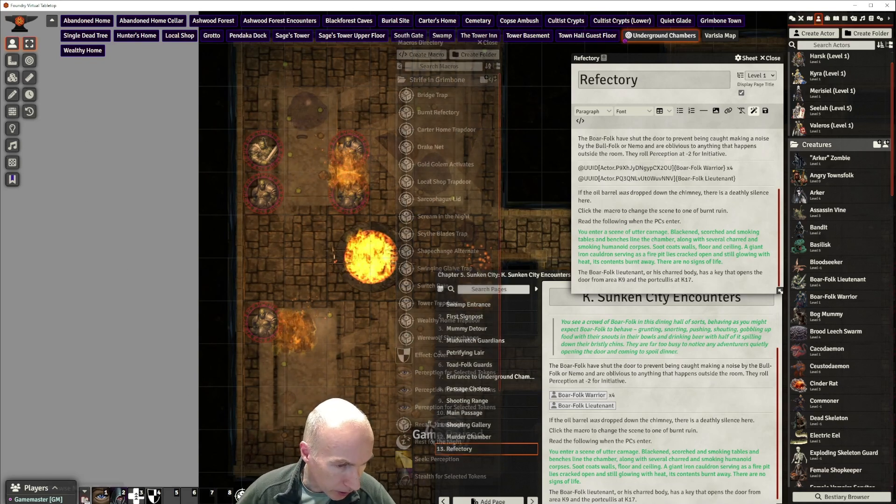
pyautogui.scroll(-5, 443, 77)
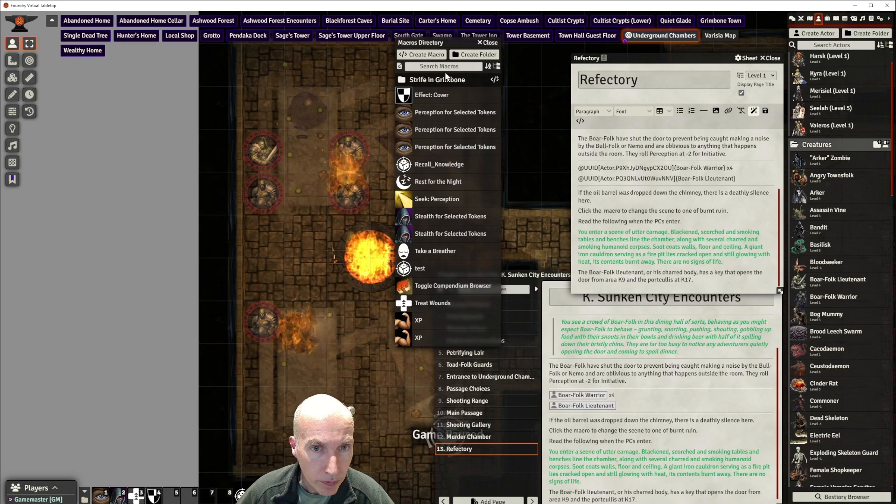
pyautogui.moveTo(434, 43); pyautogui.dragTo(153, 62)
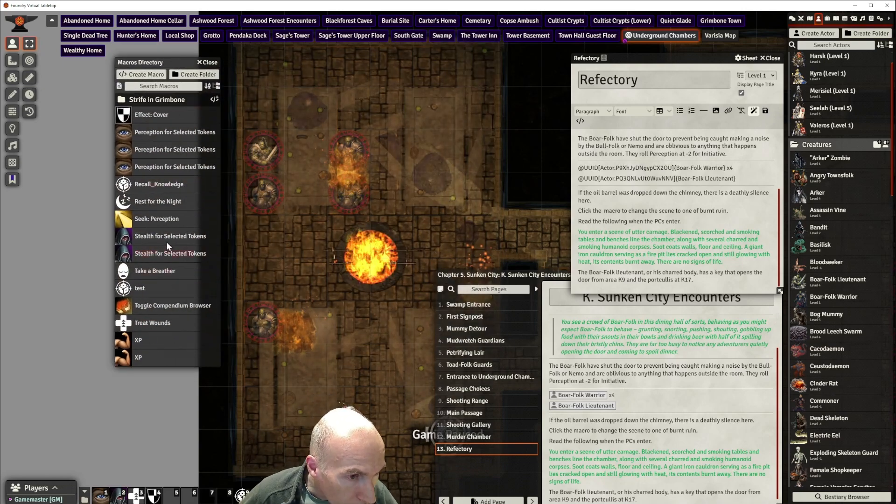
pyautogui.click(158, 100)
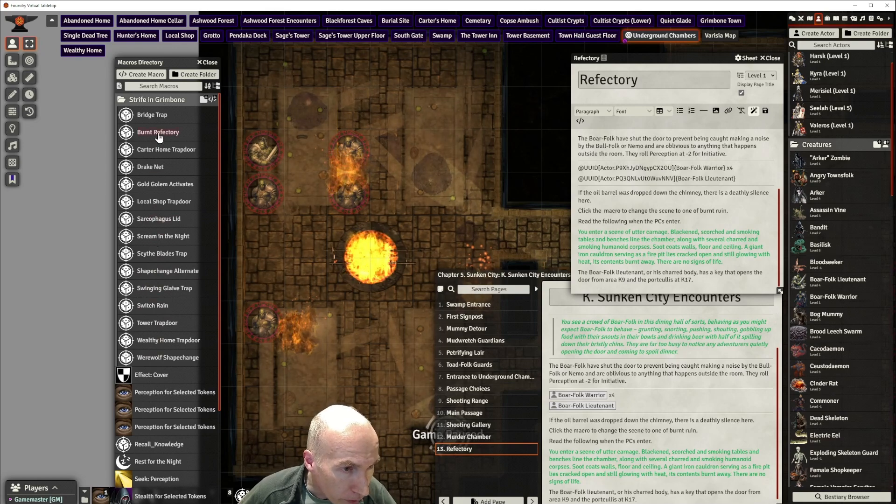
pyautogui.moveTo(349, 182); pyautogui.dragTo(603, 213)
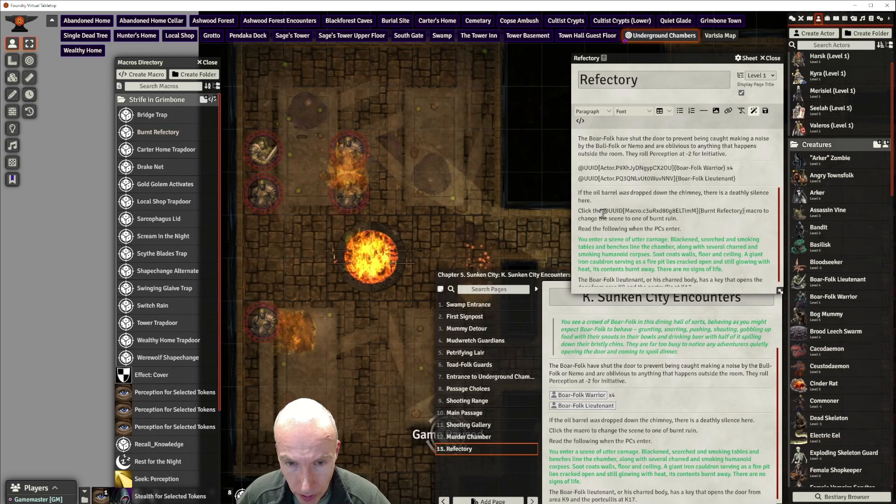
# Format the Burnt Refectory macro instruction paragraph as a Secret block and save the page text
pyautogui.moveTo(685, 220); pyautogui.dragTo(589, 209)
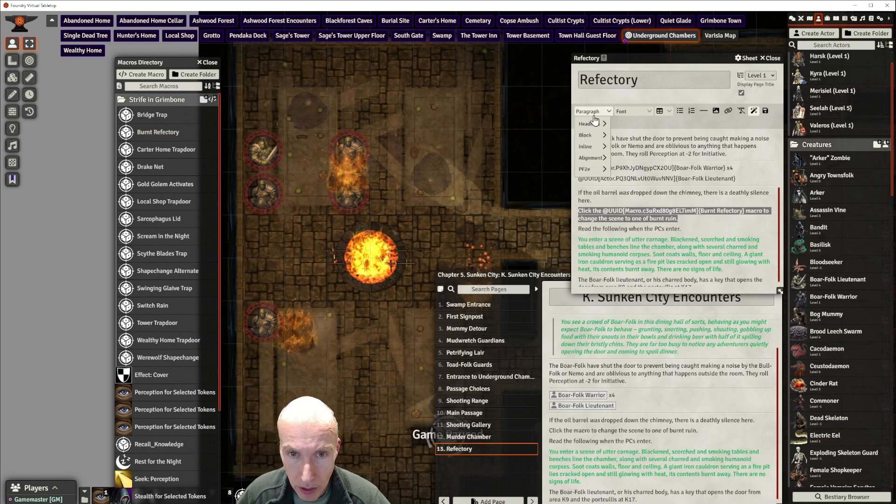
pyautogui.moveTo(593, 140)
pyautogui.click(625, 148)
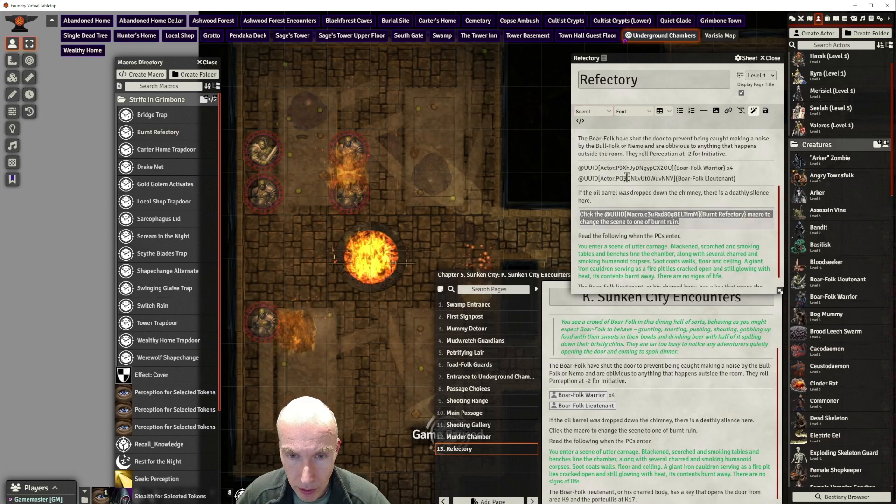
pyautogui.click(766, 111)
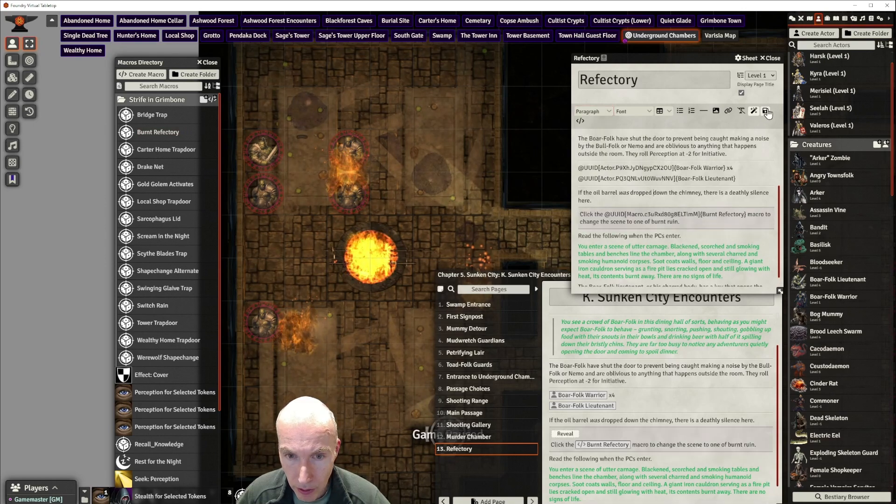
pyautogui.scroll(-1, 651, 206)
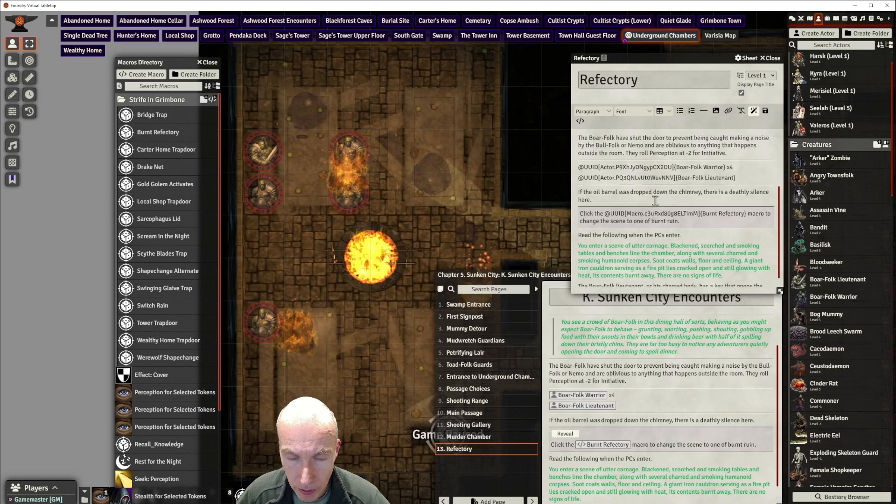
# Run the Burnt Refectory macro from its journal link and move the journal window aside to uncover the room
pyautogui.click(549, 272)
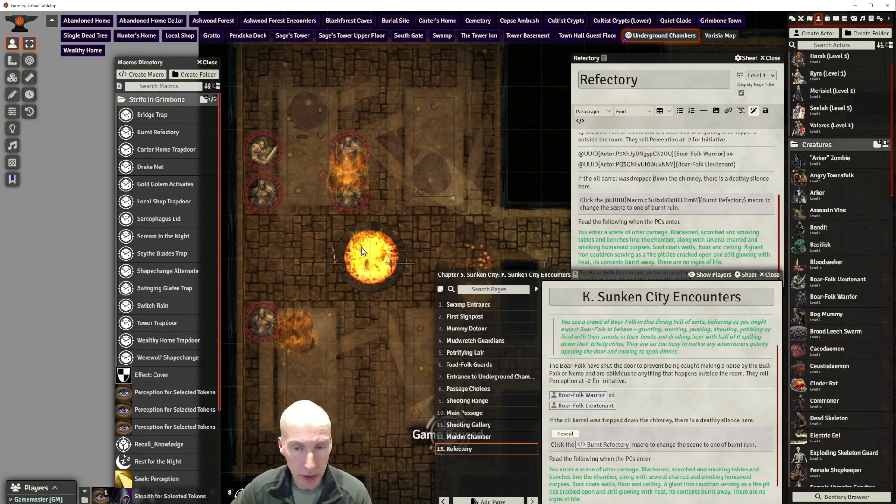
pyautogui.moveTo(618, 274); pyautogui.dragTo(618, 272)
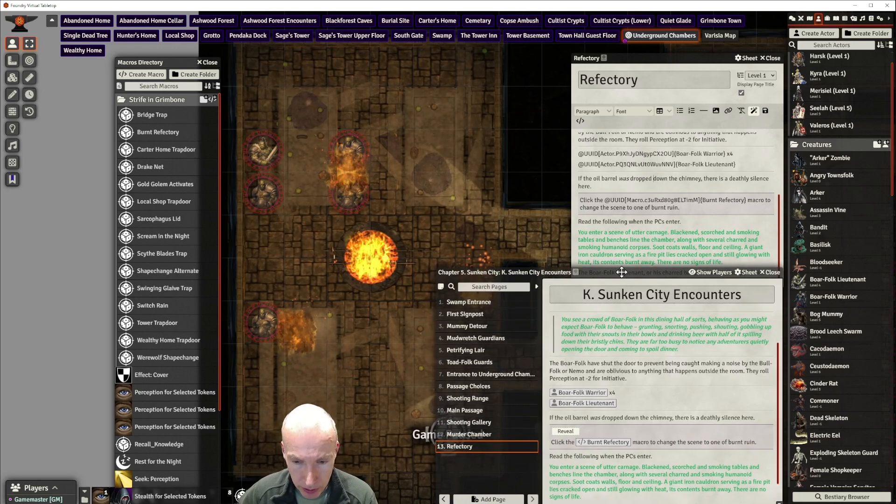
pyautogui.click(609, 443)
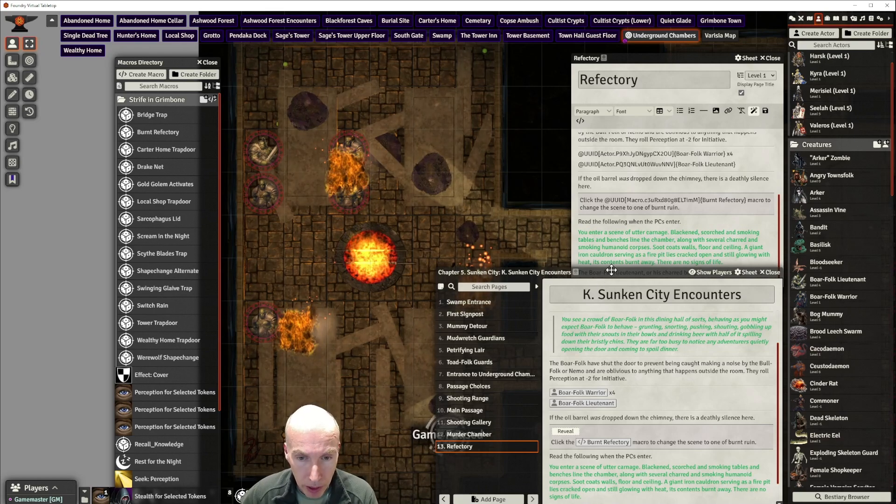
pyautogui.moveTo(612, 270); pyautogui.dragTo(698, 267)
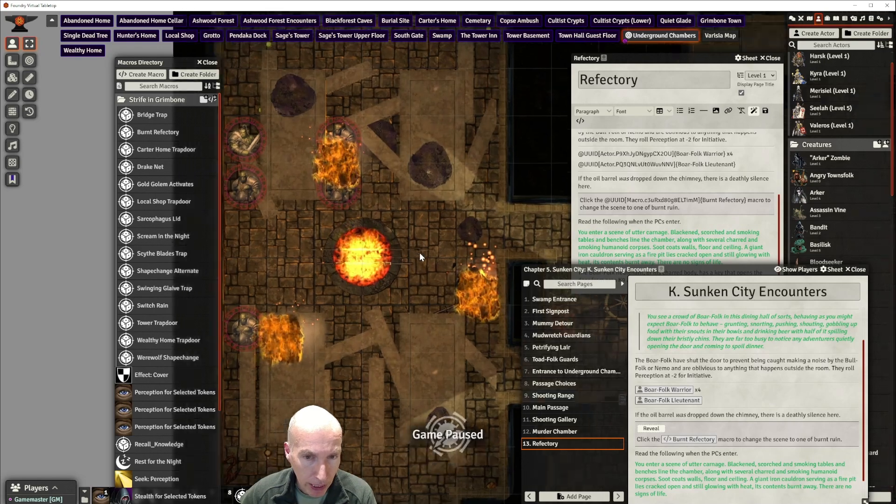
pyautogui.scroll(-3, 419, 253)
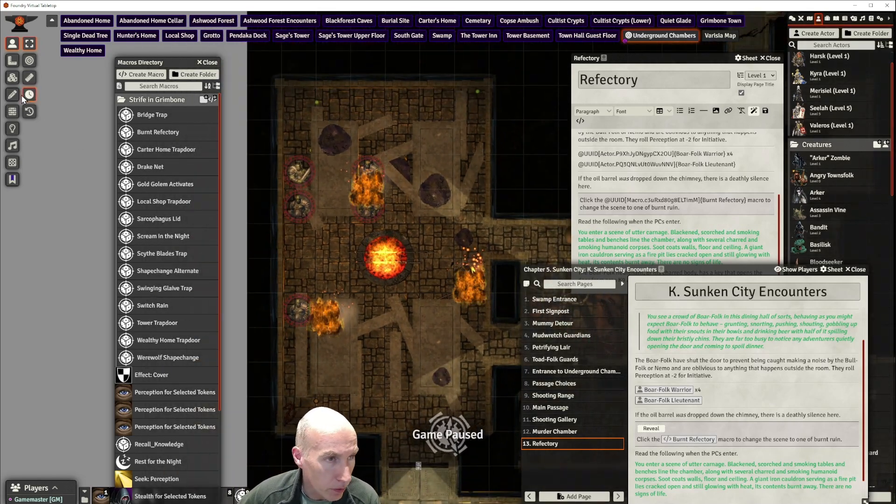
# Display the foreground layer in the tile controls and examine the burnt overlay tile covering the Refectory
pyautogui.click(13, 77)
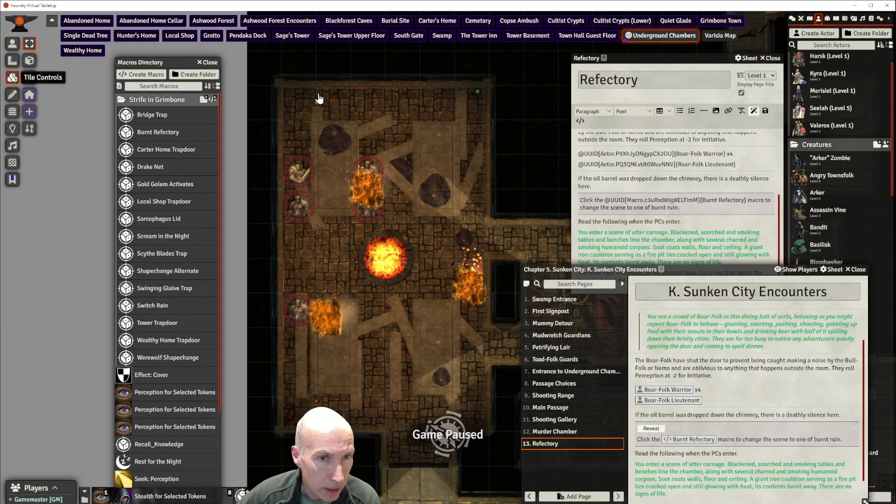
pyautogui.click(30, 95)
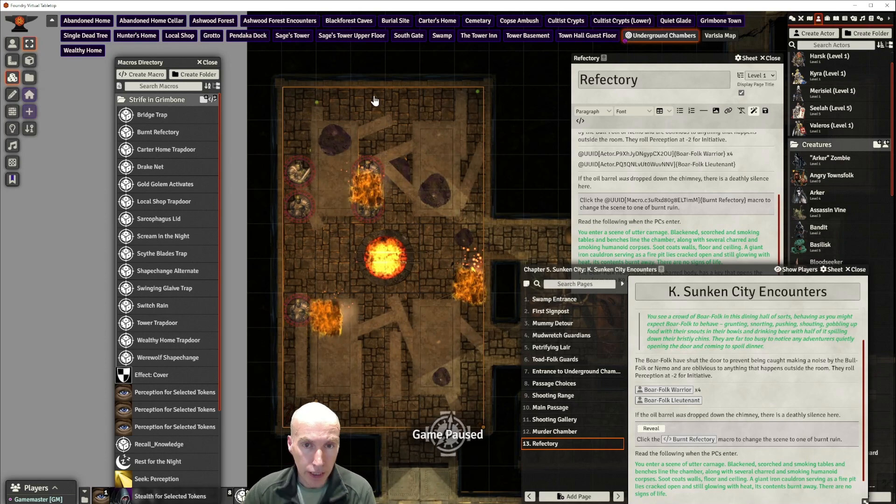
pyautogui.scroll(2, 426, 168)
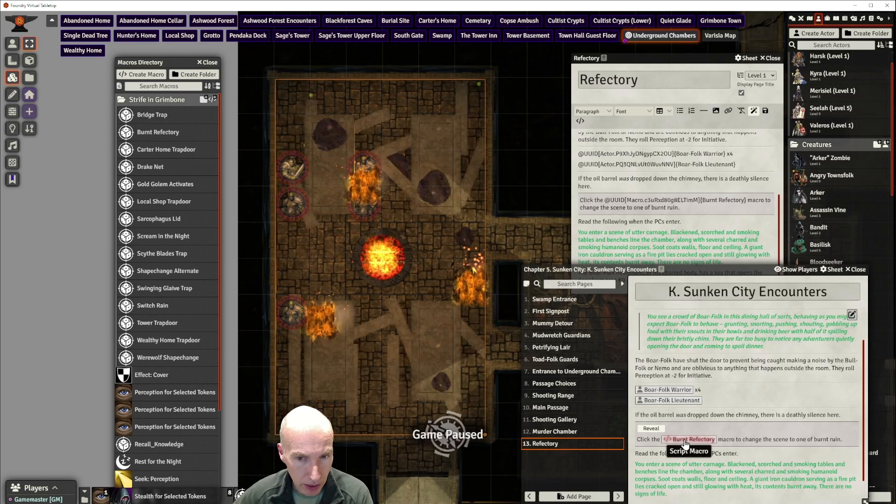
# Test the Burnt Refectory macro by toggling the burnt overlay off and on again, then return to the token controls
pyautogui.click(685, 439)
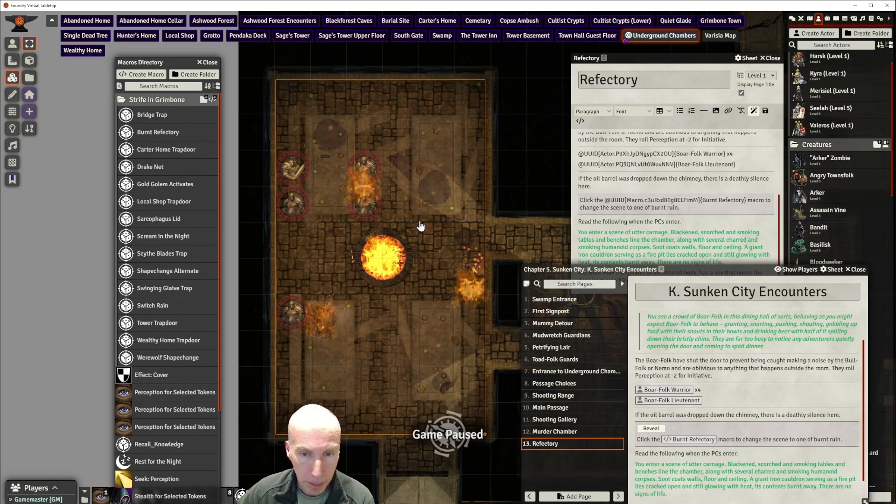
pyautogui.scroll(-1, 420, 226)
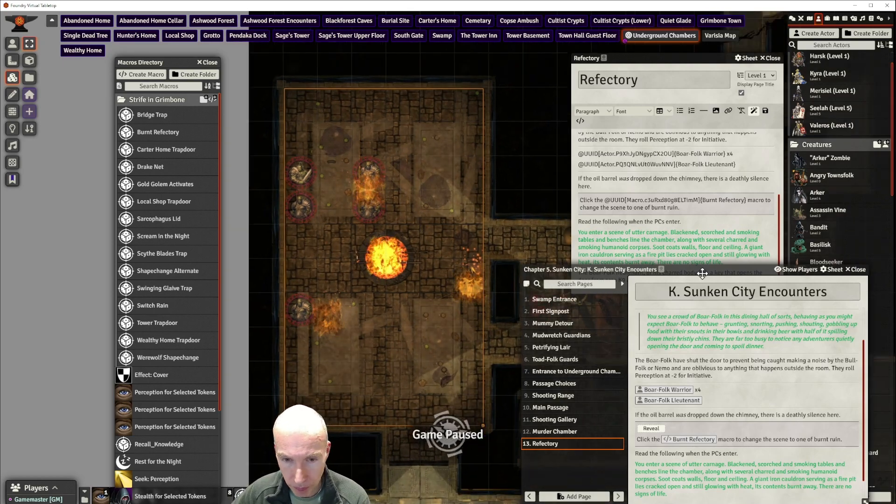
pyautogui.moveTo(707, 273); pyautogui.dragTo(649, 112)
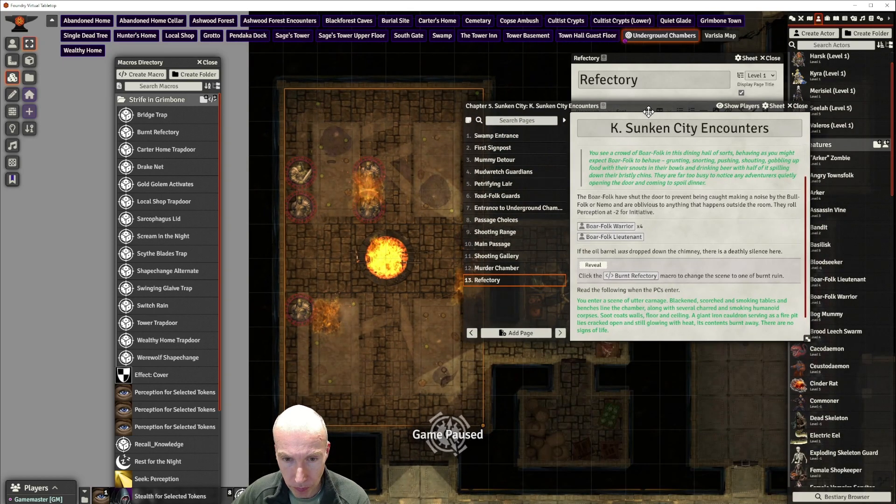
pyautogui.click(635, 276)
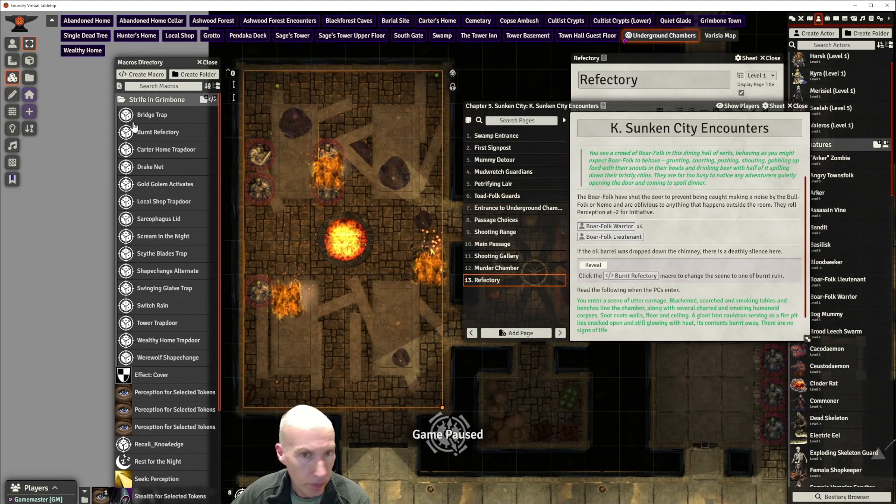
pyautogui.click(13, 44)
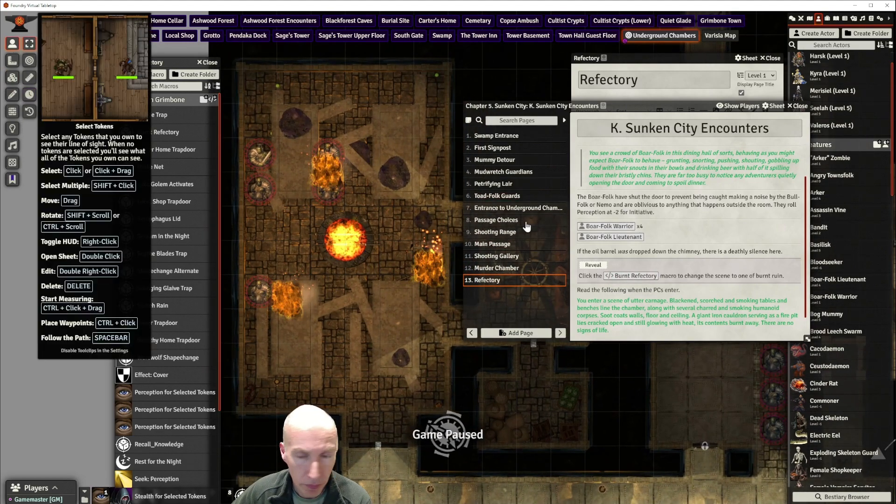
# Open the Refectory page text for editing and arrange the editor and journal windows so both are readable
pyautogui.scroll(-1, 655, 244)
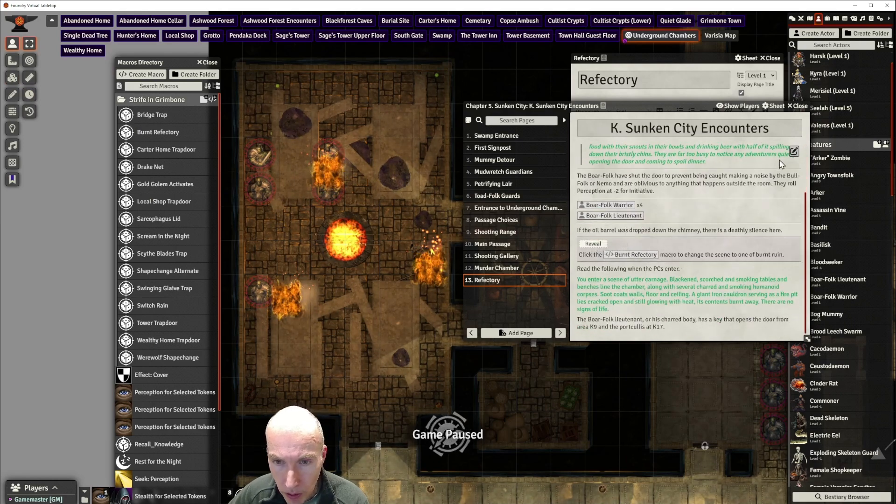
pyautogui.click(793, 151)
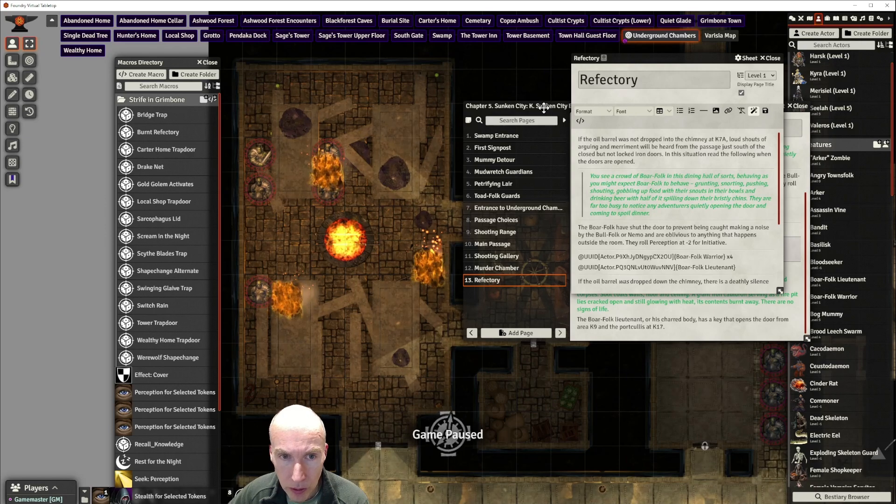
pyautogui.moveTo(533, 113); pyautogui.dragTo(533, 264)
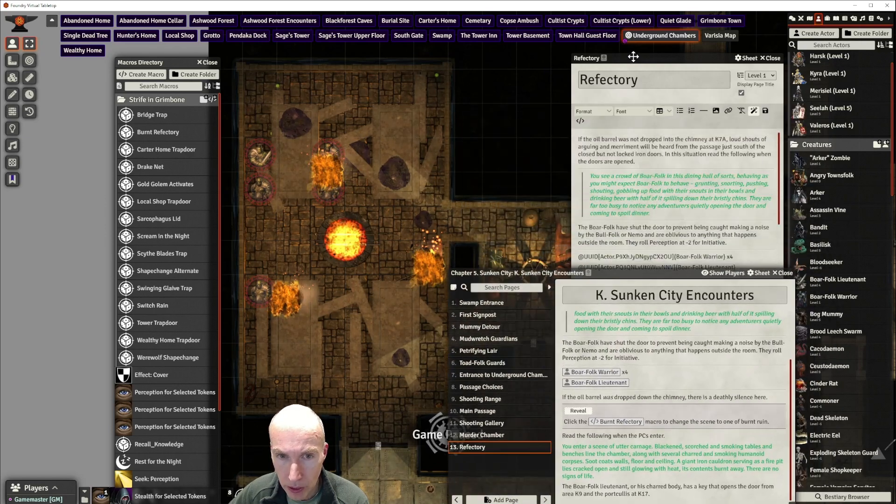
pyautogui.moveTo(633, 57)
pyautogui.mouseDown()
pyautogui.moveTo(484, 59)
pyautogui.moveTo(623, 50)
pyautogui.mouseUp()
# Add the line "After Oil Barrel Explosion" above the paragraph about the barrel dropped down the chimney and format it as Heading 2
pyautogui.scroll(-2, 703, 216)
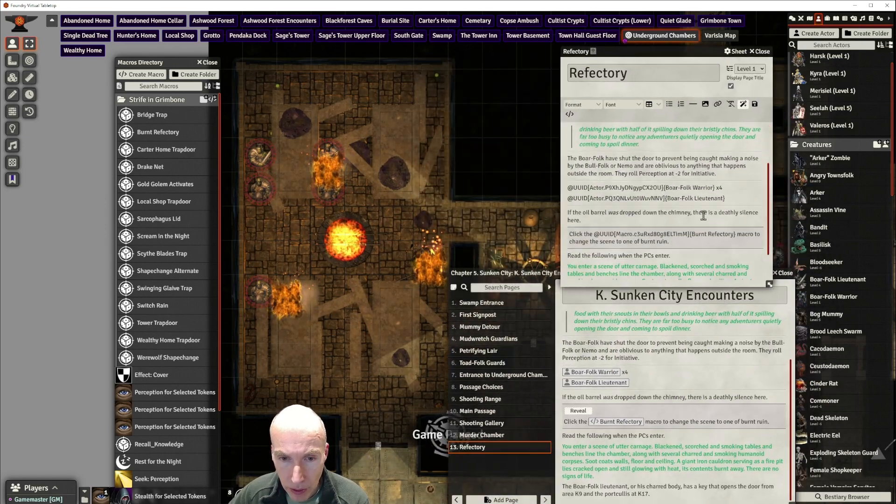
pyautogui.scroll(-1, 704, 216)
pyautogui.scroll(-3, 713, 213)
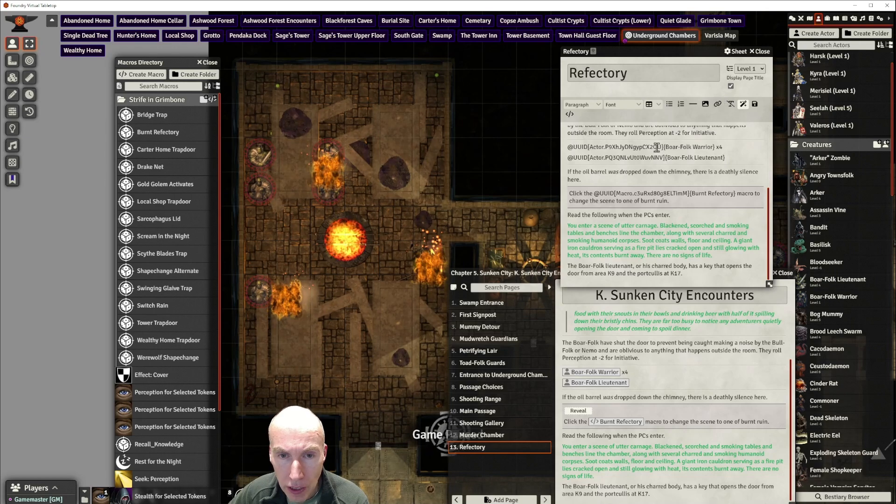
pyautogui.scroll(3, 569, 206)
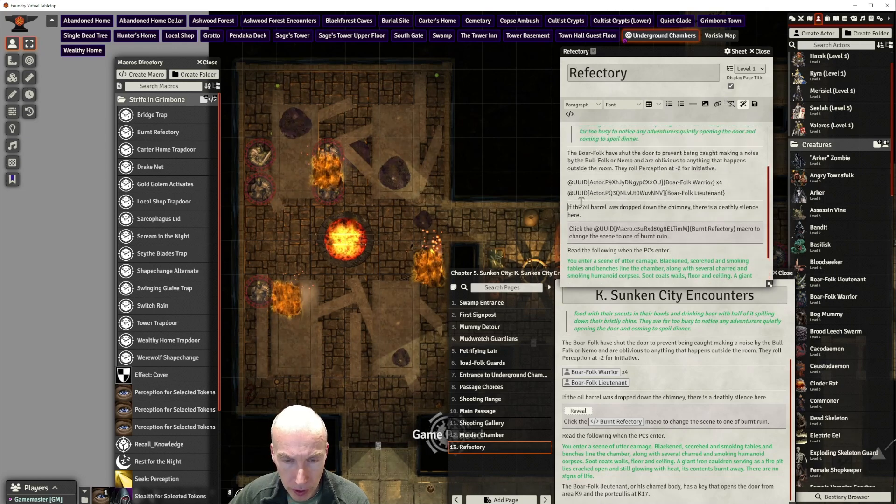
pyautogui.press('Return')
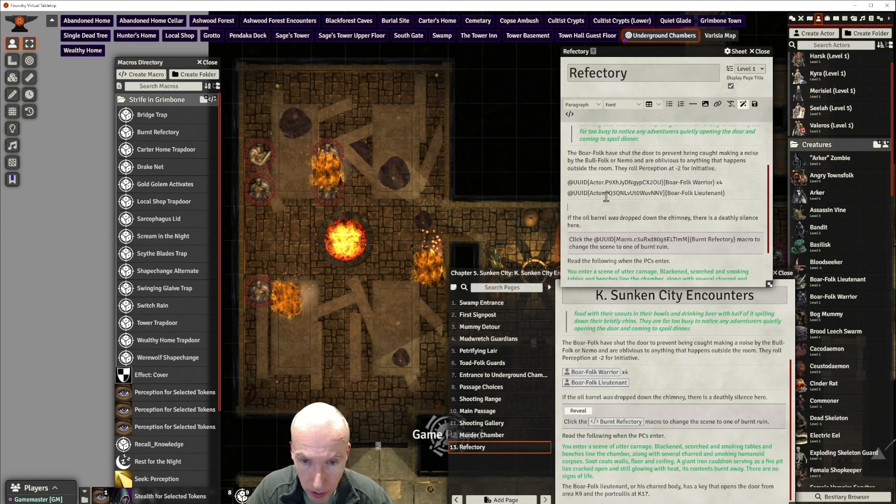
pyautogui.write('Af')
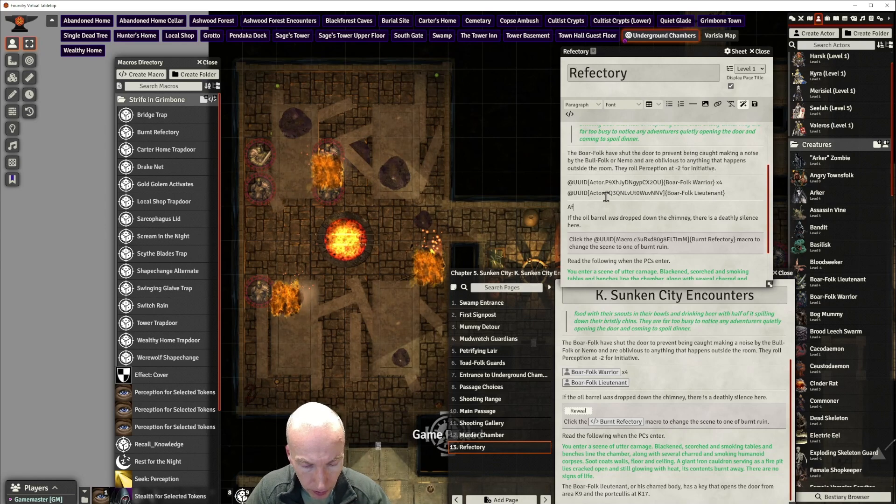
pyautogui.write('ter Oil Bar')
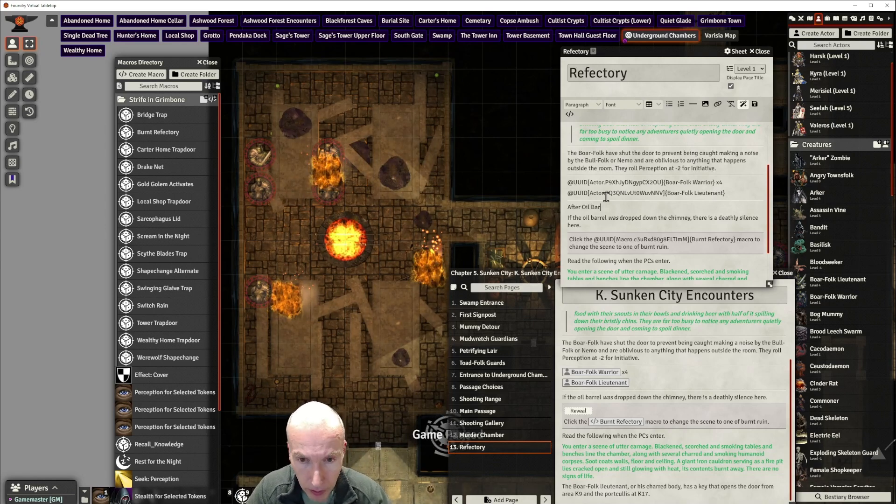
pyautogui.write('rel Explosion')
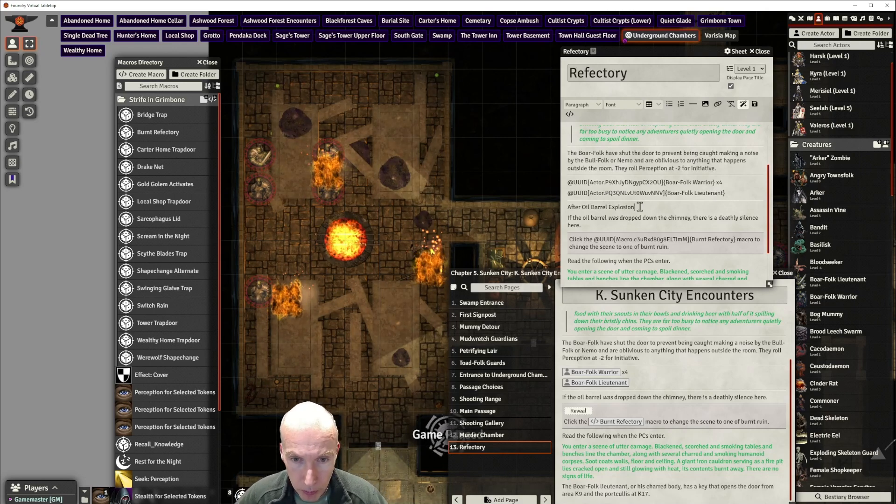
pyautogui.moveTo(640, 207); pyautogui.dragTo(575, 209)
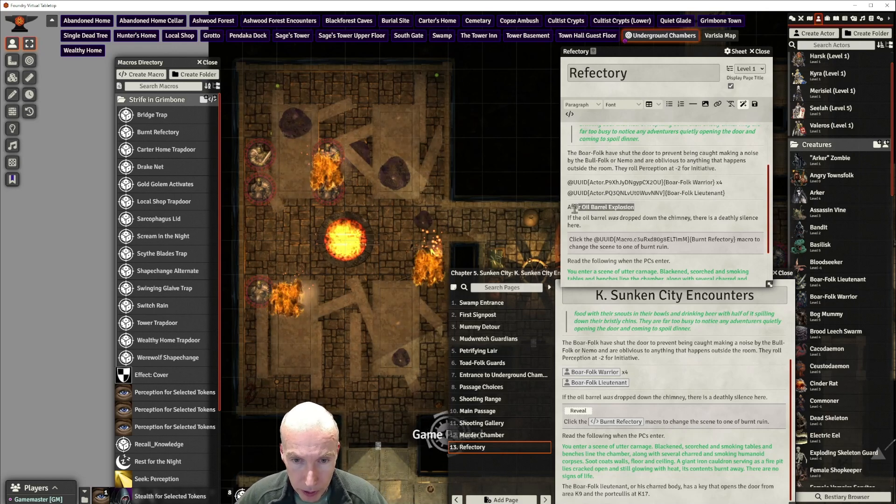
pyautogui.click(581, 105)
pyautogui.moveTo(584, 119)
pyautogui.click(620, 131)
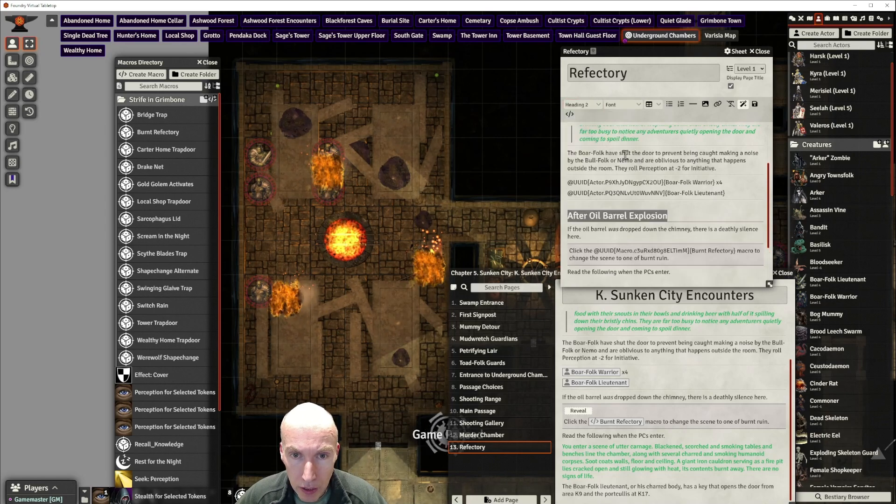
# Add the line "Before Oil Barrel Explosion" at the start of the Refectory text and format it as Heading 2
pyautogui.scroll(3, 675, 186)
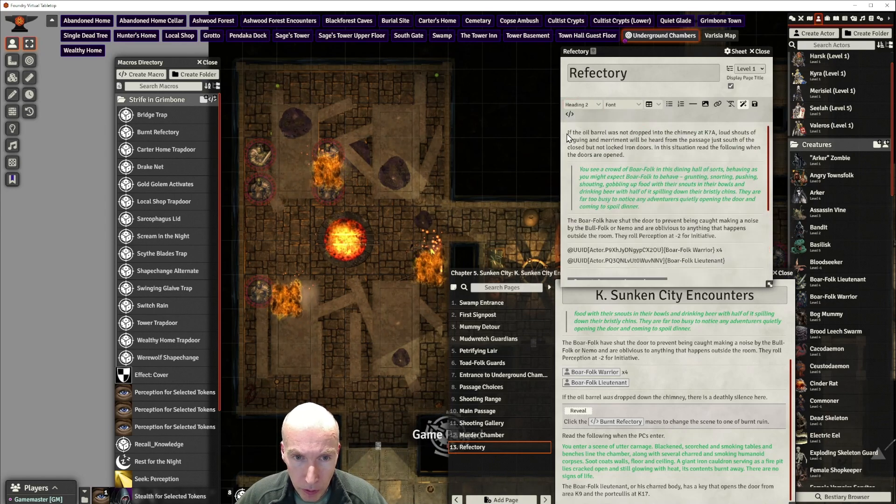
pyautogui.click(568, 133)
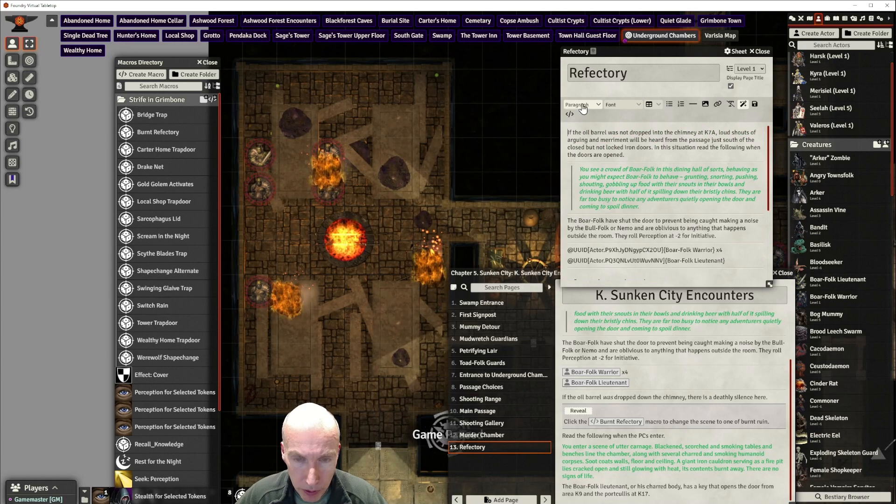
pyautogui.write('Before ')
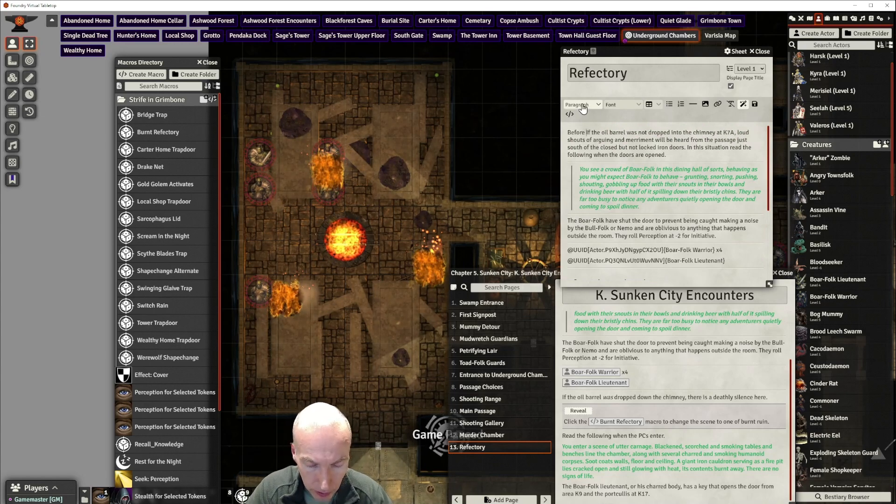
pyautogui.write('Oil Barr')
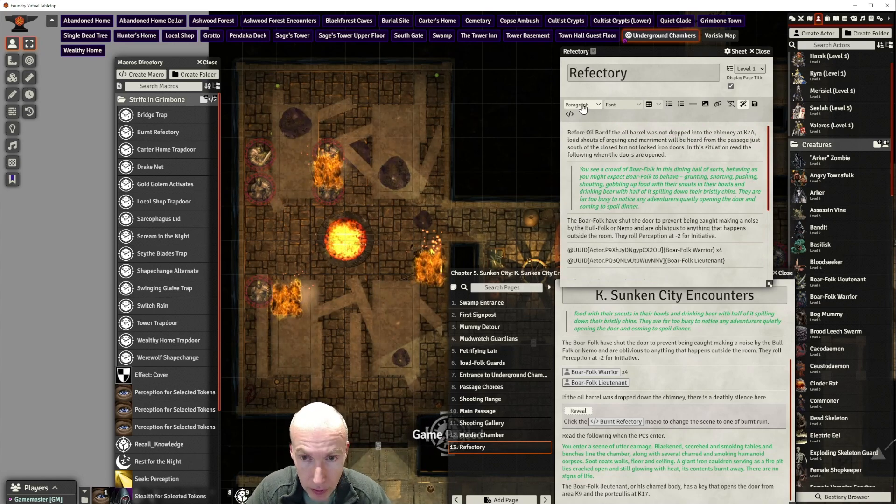
pyautogui.write('el ')
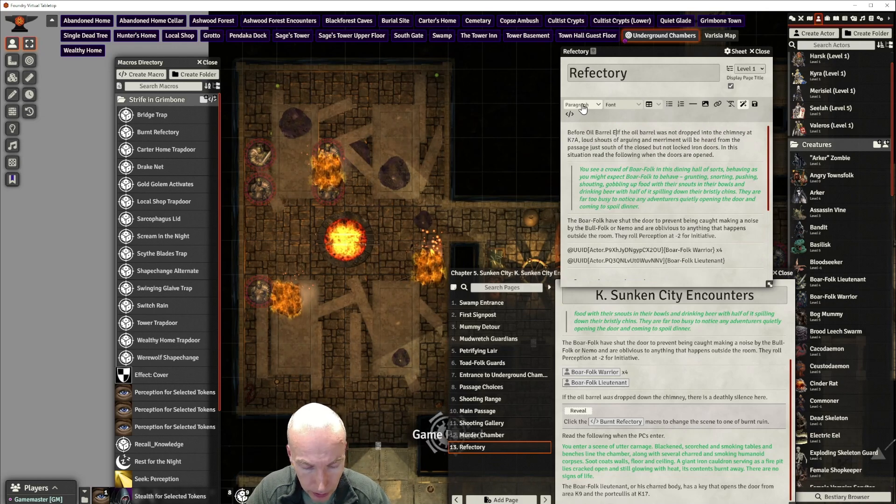
pyautogui.write('Explosion')
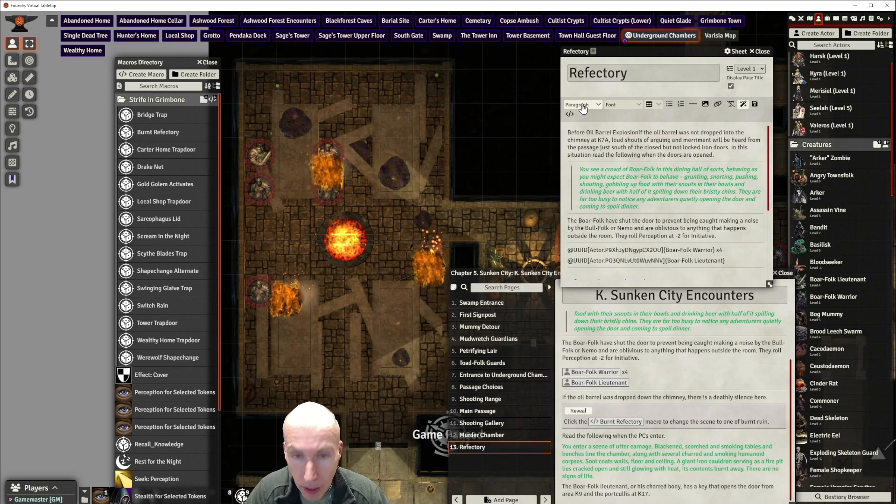
pyautogui.press('Return')
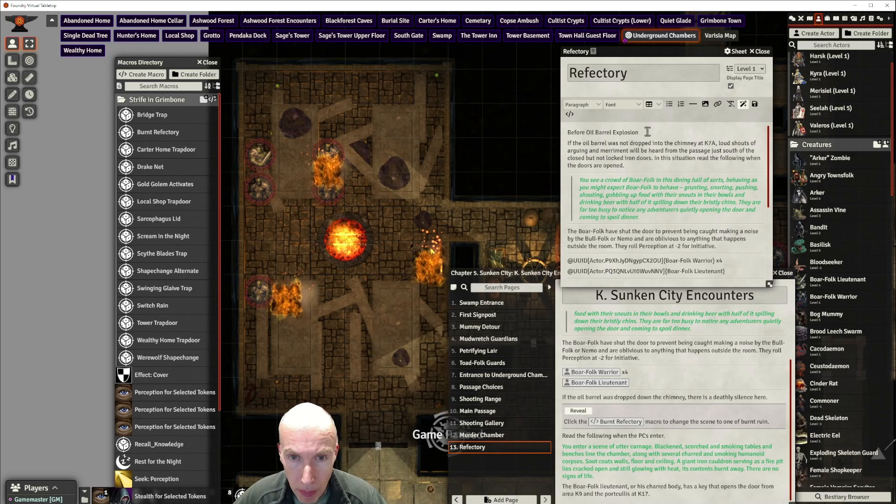
pyautogui.moveTo(638, 133); pyautogui.dragTo(566, 135)
pyautogui.click(581, 104)
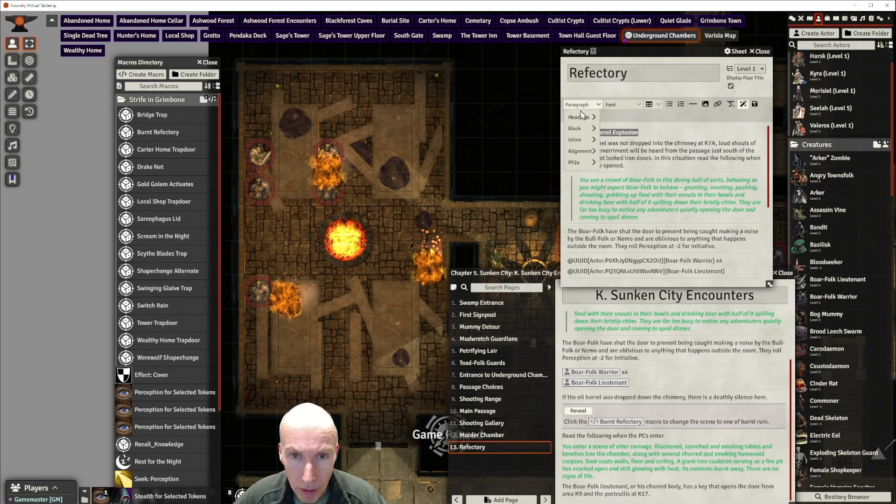
pyautogui.moveTo(583, 119)
pyautogui.click(616, 130)
pyautogui.click(667, 166)
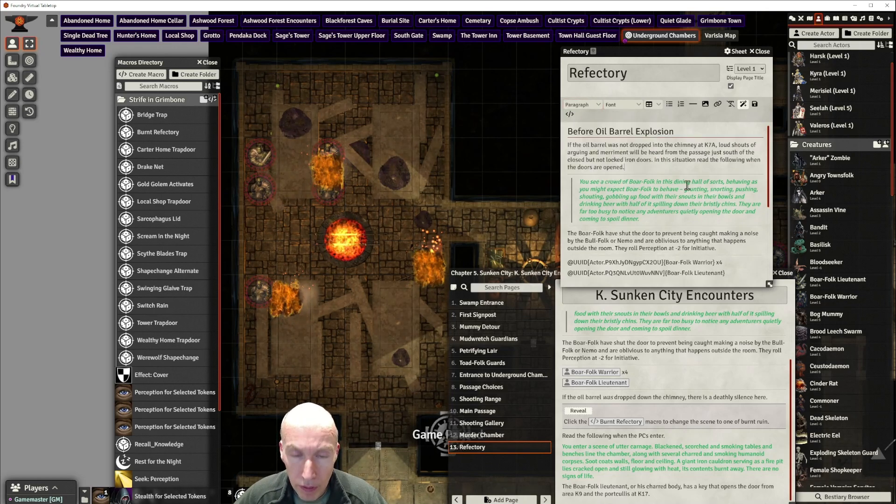
# Format the "You enter a scene of utter carnage" paragraph under the After Oil Barrel Explosion heading as a Blockquote
pyautogui.scroll(-1, 700, 189)
pyautogui.scroll(-3, 703, 192)
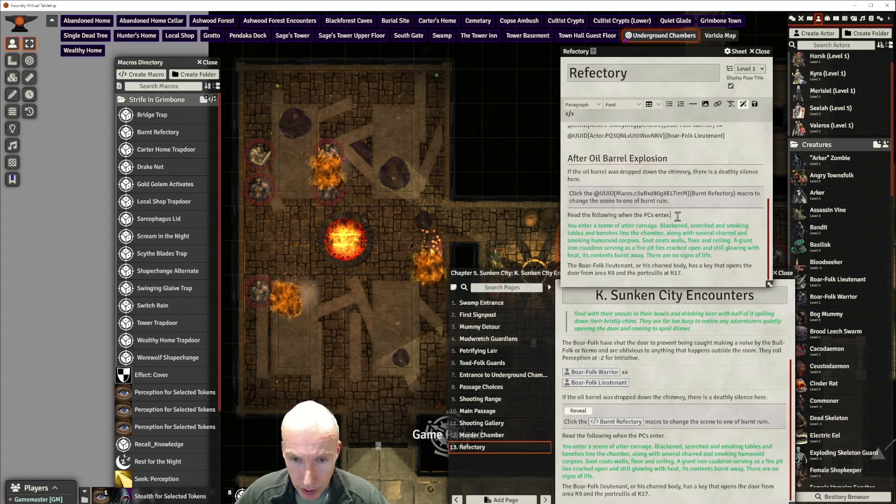
pyautogui.scroll(-1, 721, 240)
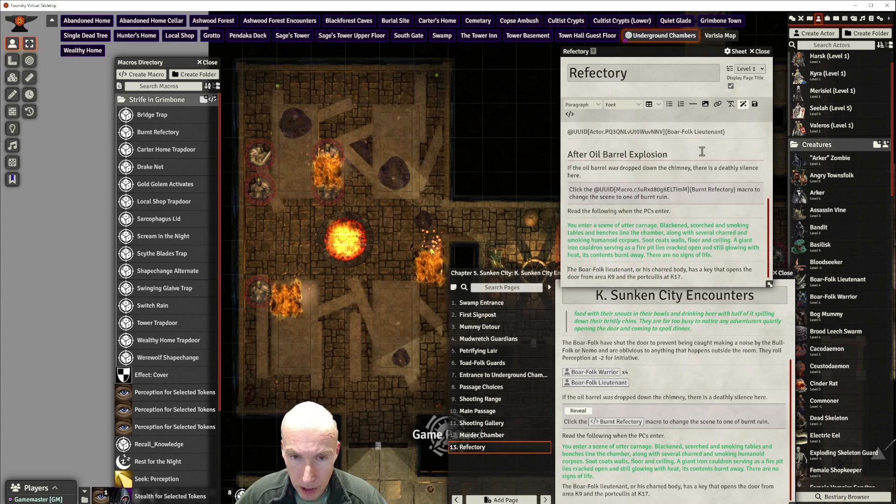
pyautogui.scroll(-1, 714, 238)
pyautogui.moveTo(717, 254); pyautogui.dragTo(567, 223)
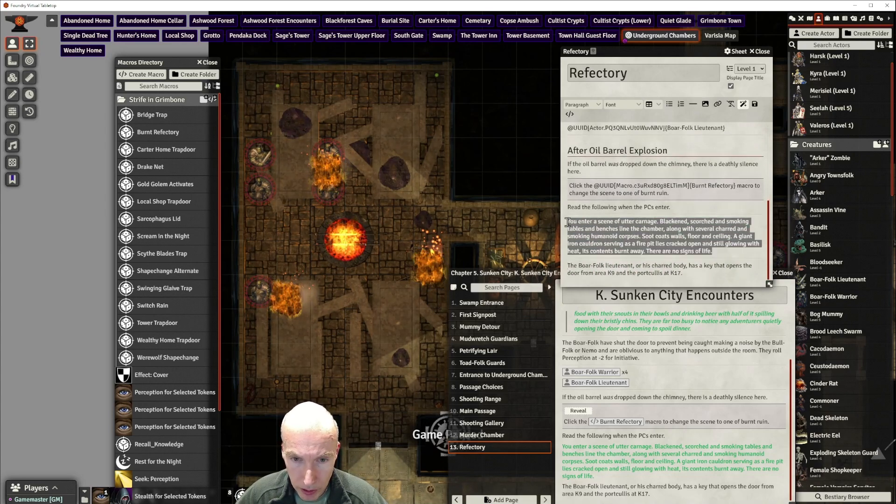
pyautogui.click(587, 111)
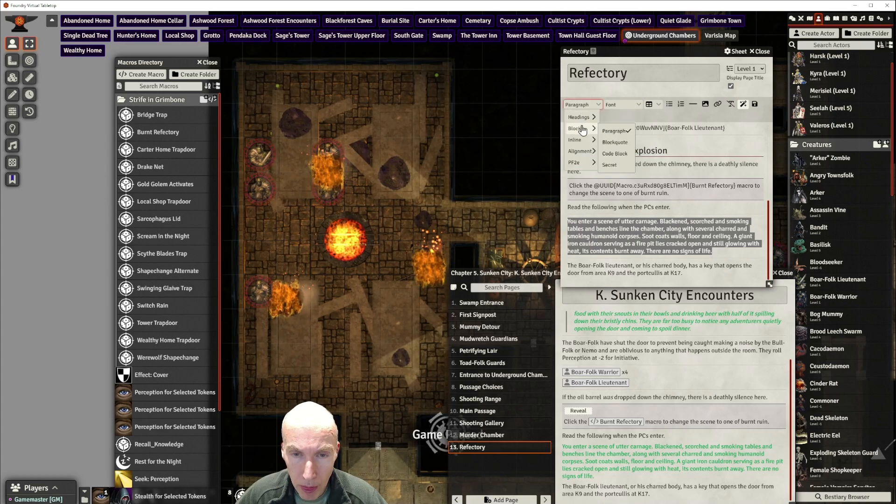
pyautogui.moveTo(583, 132)
pyautogui.click(616, 142)
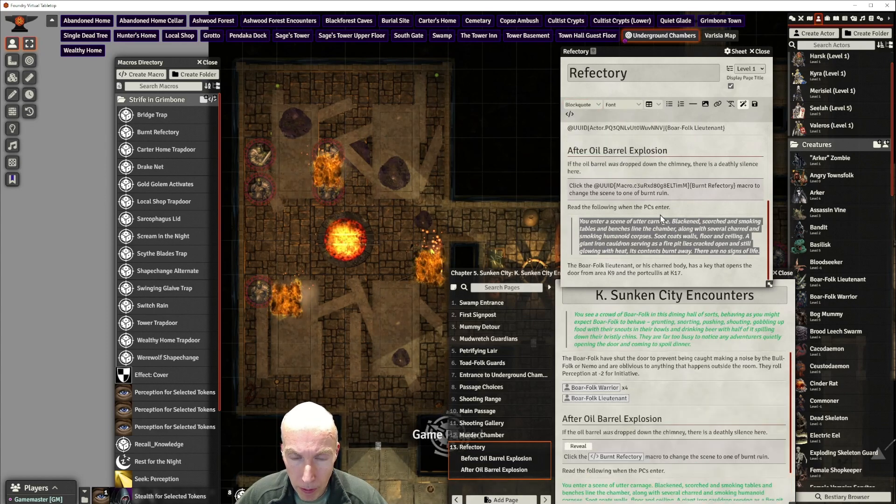
pyautogui.click(654, 260)
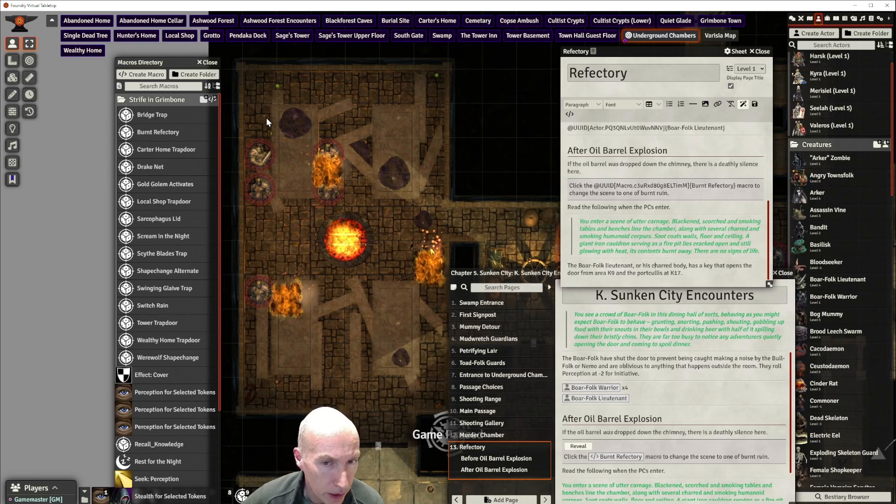
# Select the five Boar-Folk tokens in the burnt Refectory and mark them all as Dead
pyautogui.moveTo(236, 117); pyautogui.dragTo(369, 356)
pyautogui.rightClick(260, 186)
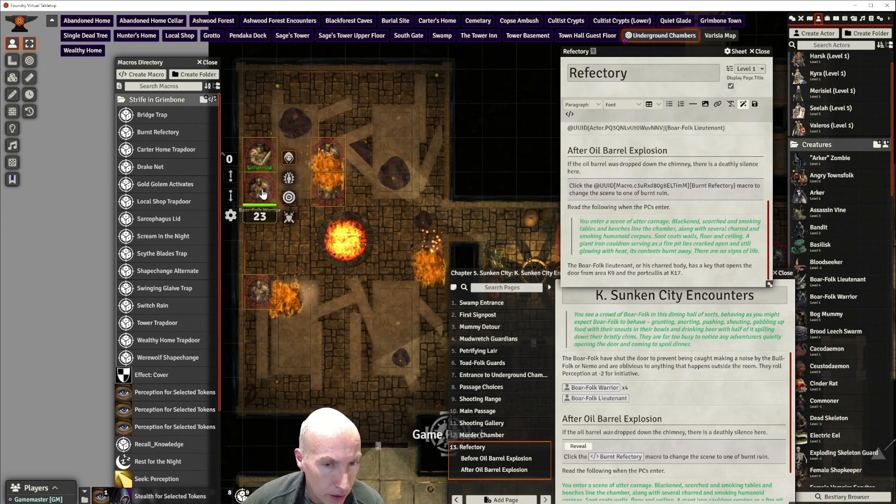
pyautogui.click(289, 178)
pyautogui.click(357, 238)
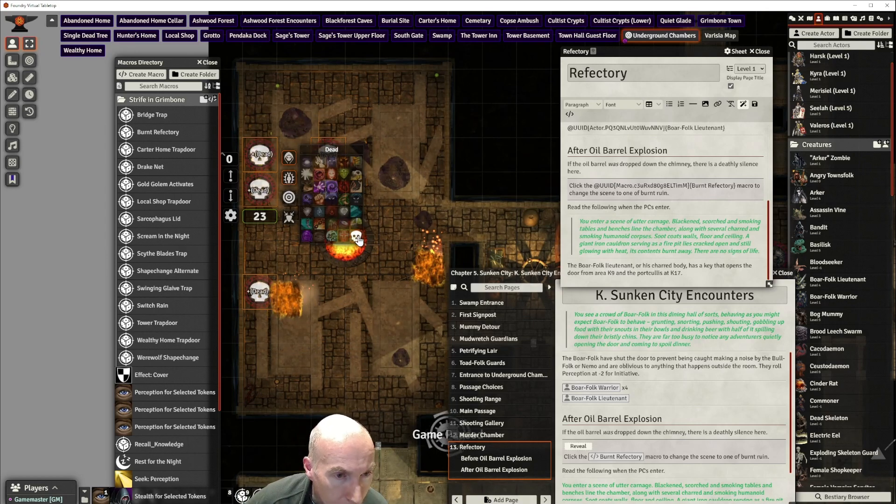
pyautogui.click(401, 214)
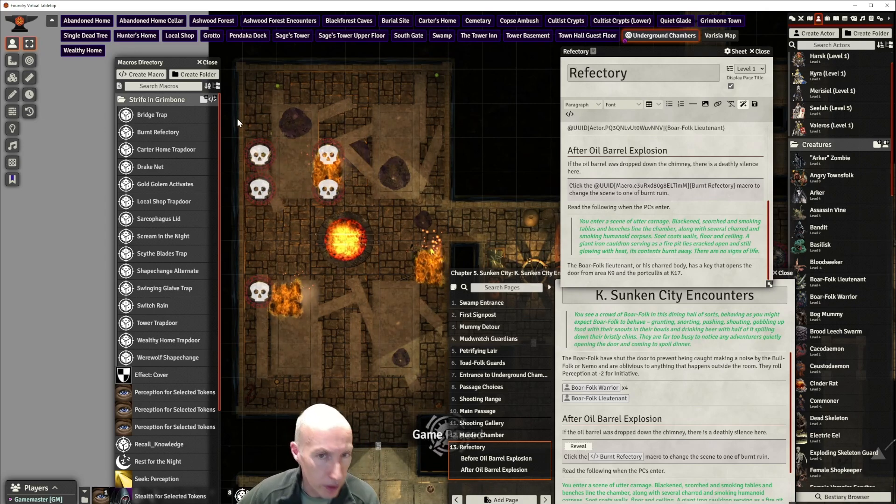
# Reselect the five Boar-Folk tokens in the Refectory and remove the Dead status from them
pyautogui.moveTo(231, 115); pyautogui.dragTo(365, 327)
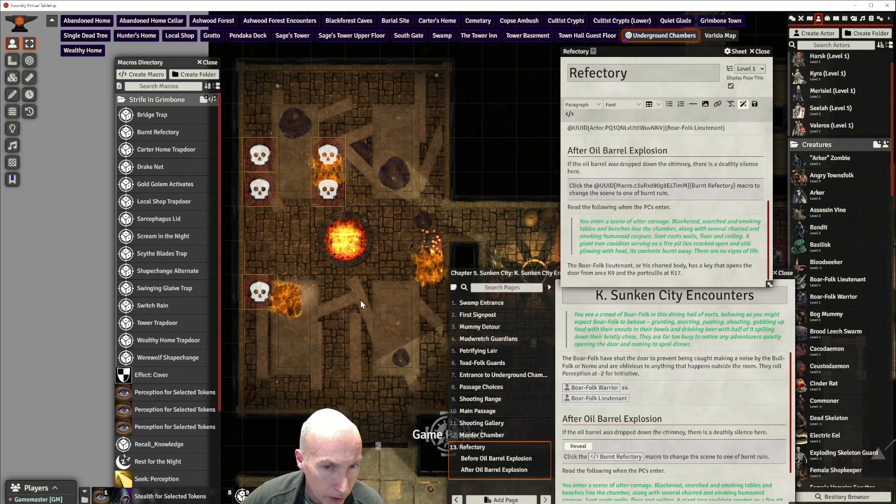
pyautogui.rightClick(262, 193)
pyautogui.click(289, 198)
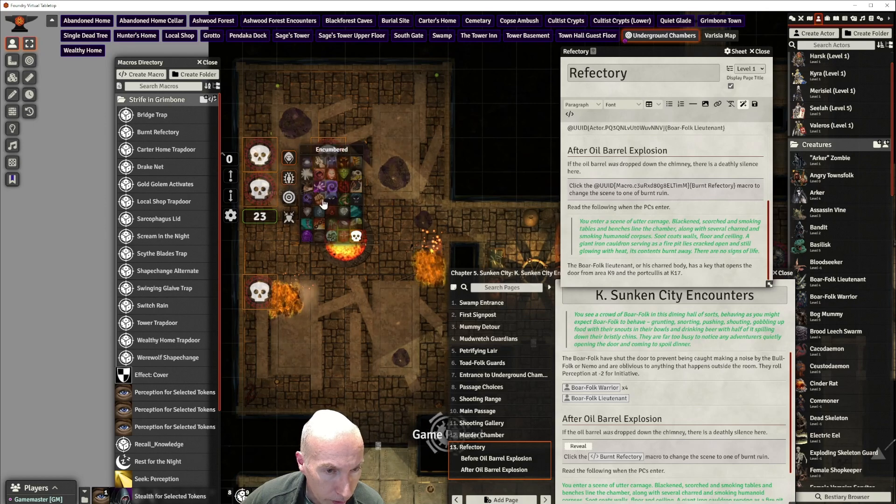
pyautogui.click(358, 237)
pyautogui.click(409, 216)
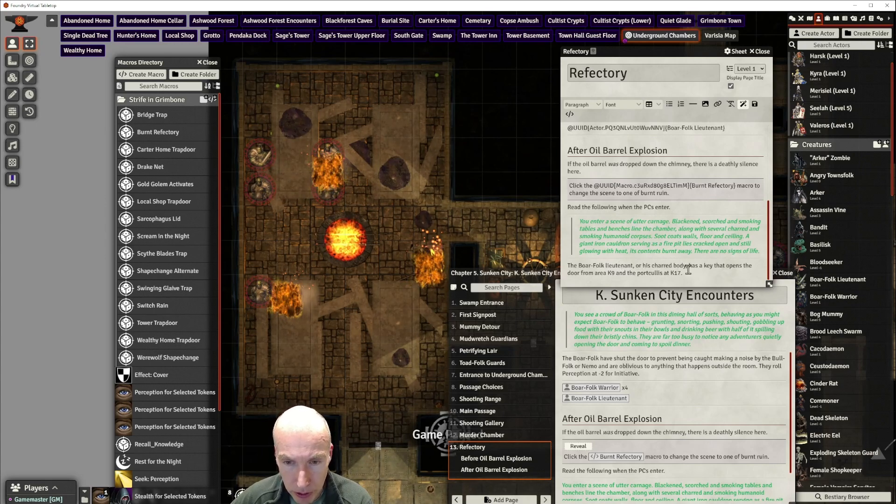
# Examine the passages and doors around the burnt Refectory on the Underground Chambers map
pyautogui.scroll(1, 377, 357)
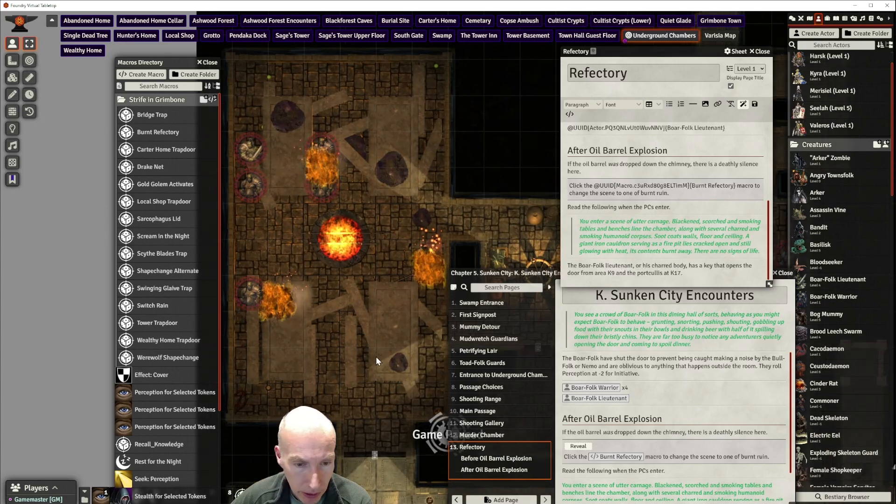
pyautogui.moveTo(376, 357); pyautogui.dragTo(173, 134)
pyautogui.moveTo(371, 312); pyautogui.dragTo(264, 287)
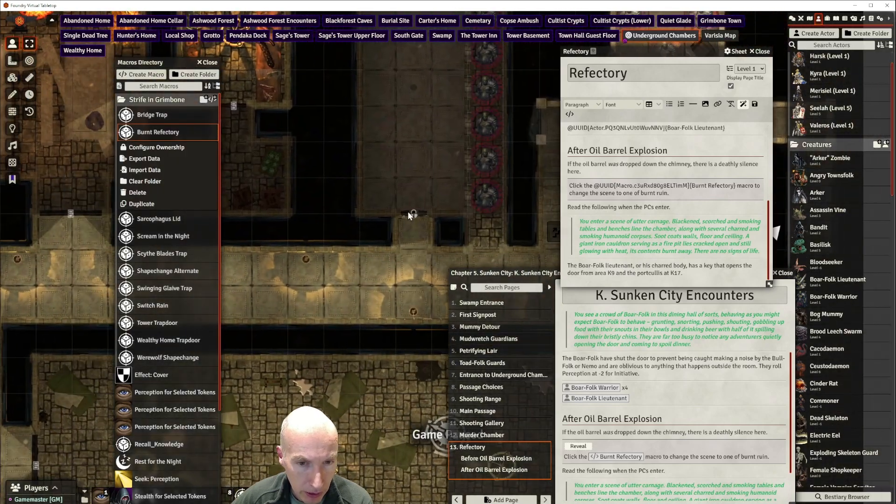
pyautogui.moveTo(383, 262); pyautogui.dragTo(492, 231)
pyautogui.moveTo(234, 323); pyautogui.dragTo(392, 392)
pyautogui.moveTo(396, 144); pyautogui.dragTo(408, 337)
pyautogui.moveTo(407, 237)
pyautogui.mouseDown()
pyautogui.moveTo(411, 253)
pyautogui.moveTo(417, 233)
pyautogui.mouseUp()
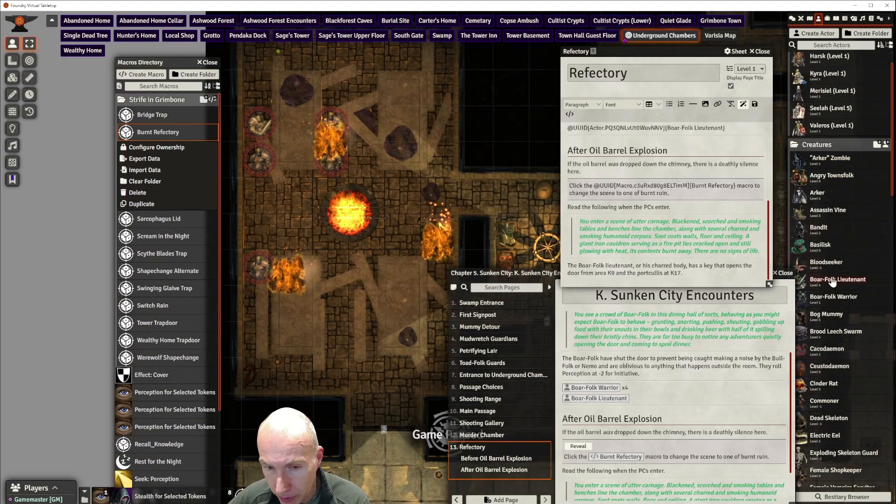
# Search the compendium packs for "key" and import the Skeleton Key into the world's items
pyautogui.click(827, 19)
pyautogui.click(829, 58)
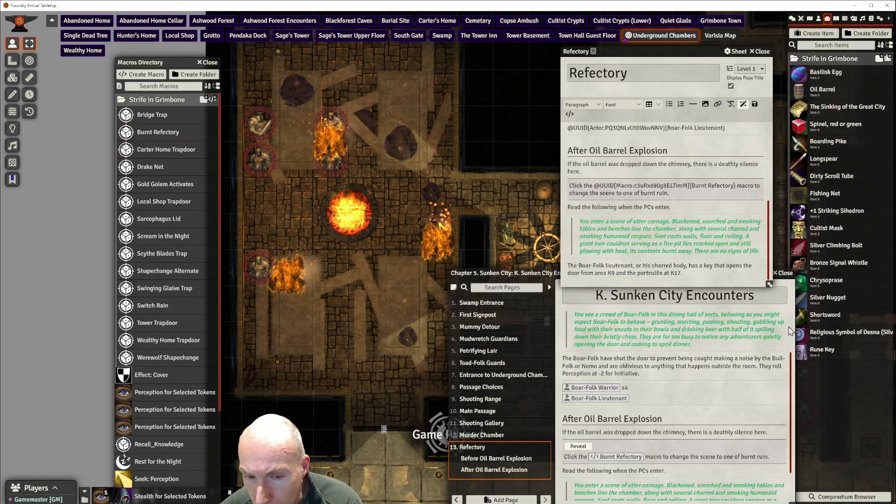
pyautogui.moveTo(544, 274); pyautogui.dragTo(513, 270)
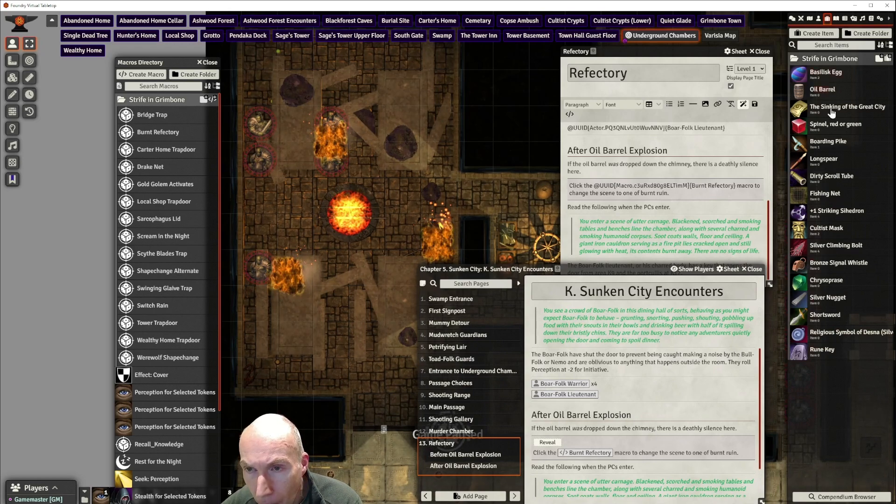
pyautogui.click(871, 19)
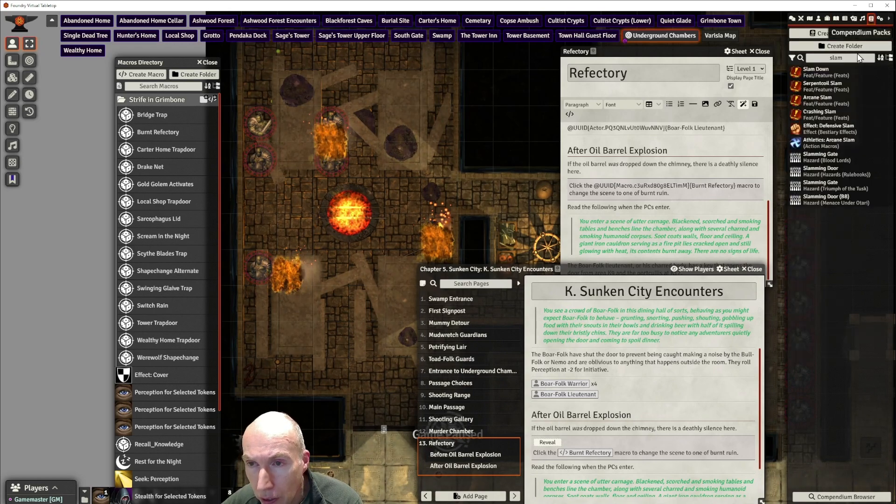
pyautogui.click(820, 58)
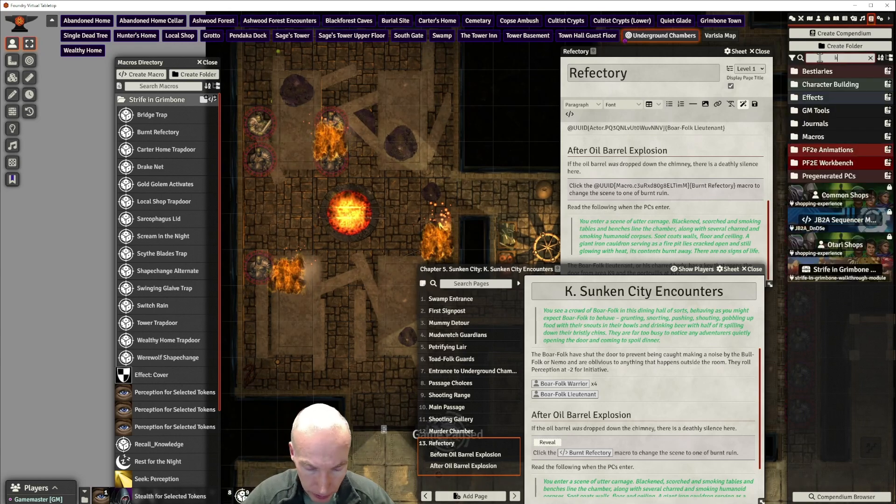
pyautogui.write('key')
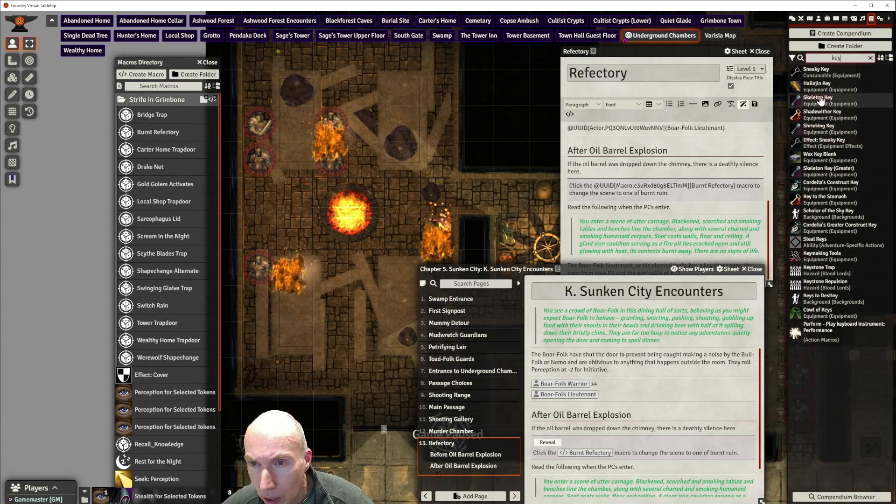
pyautogui.click(821, 101)
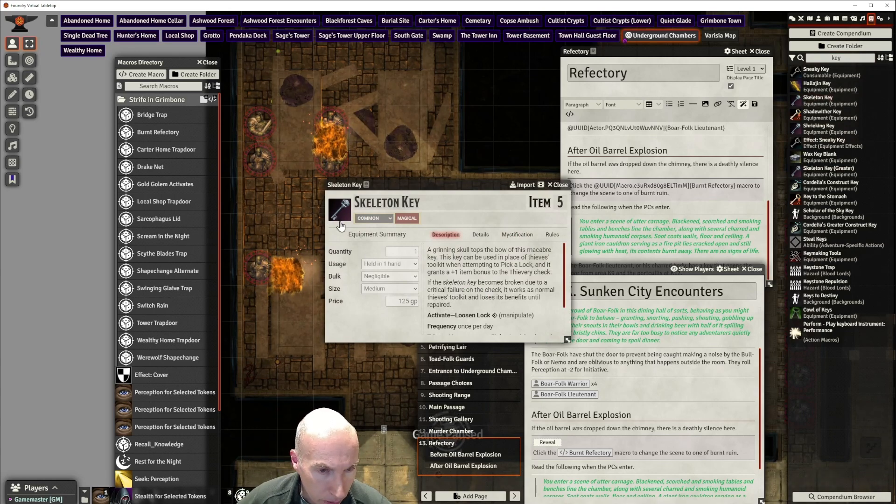
pyautogui.moveTo(403, 183); pyautogui.dragTo(397, 182)
pyautogui.click(520, 183)
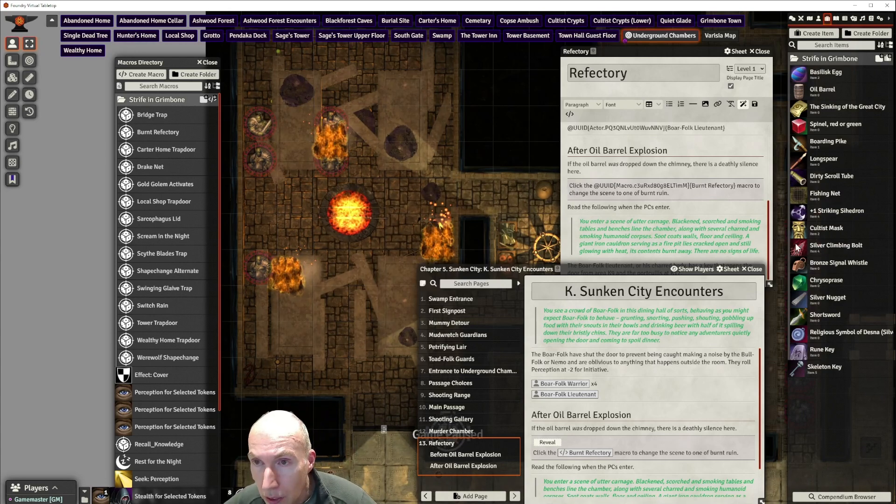
# Check which image folder the imported Skeleton Key's icon comes from
pyautogui.click(825, 371)
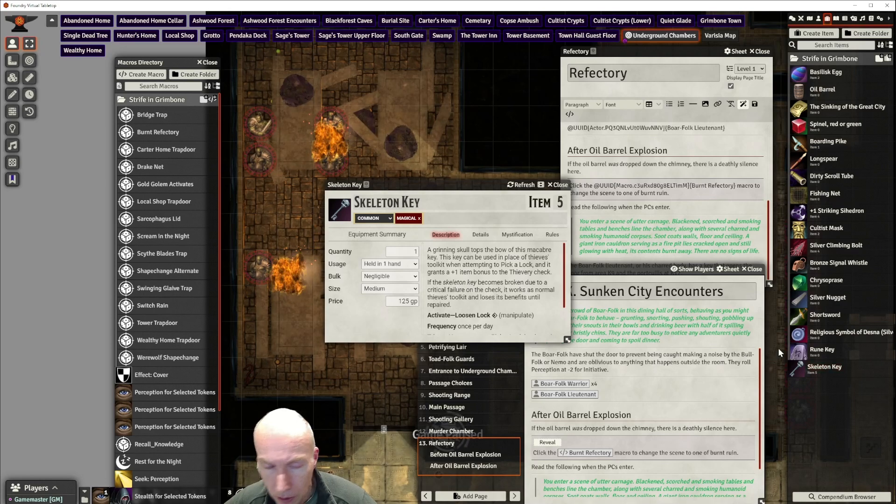
pyautogui.click(341, 213)
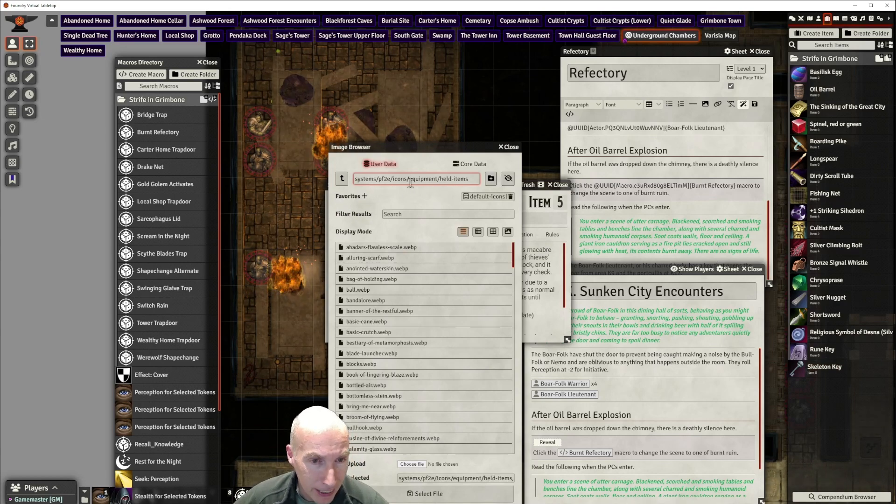
pyautogui.click(509, 148)
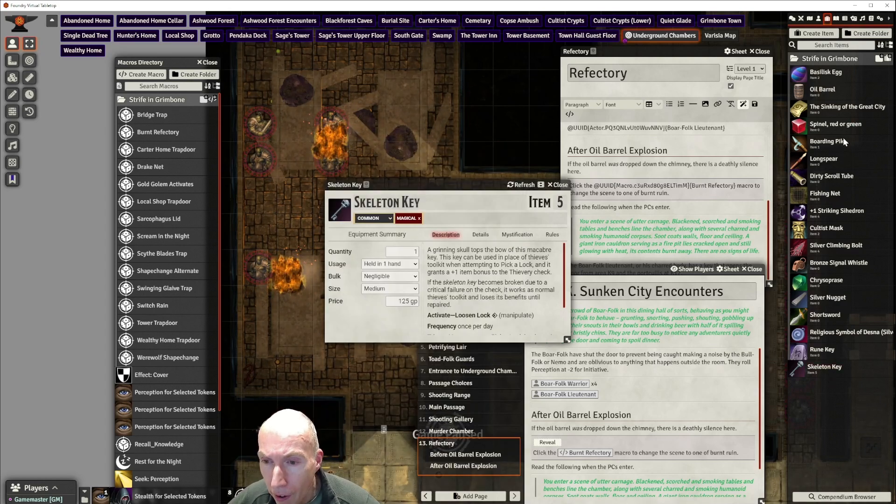
# Create a new Equipment item named "Portcullis Key" in the Strife in Grimbone folder
pyautogui.click(889, 60)
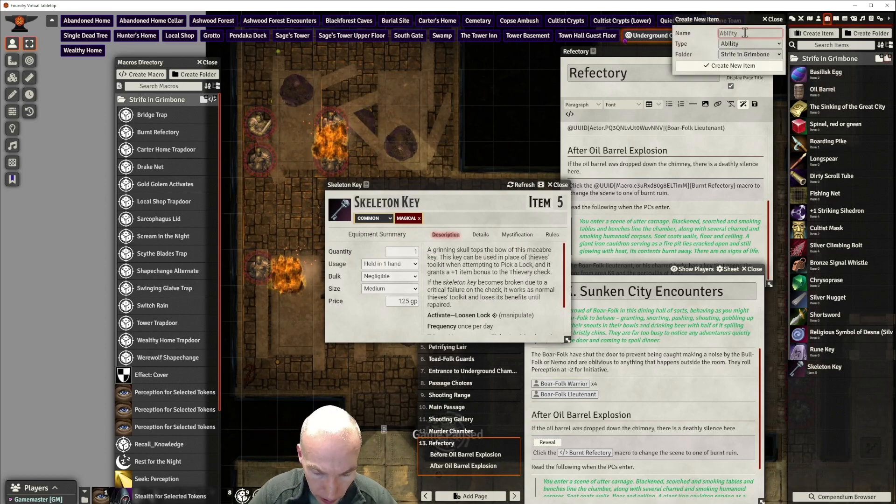
pyautogui.write('Portcullis Key')
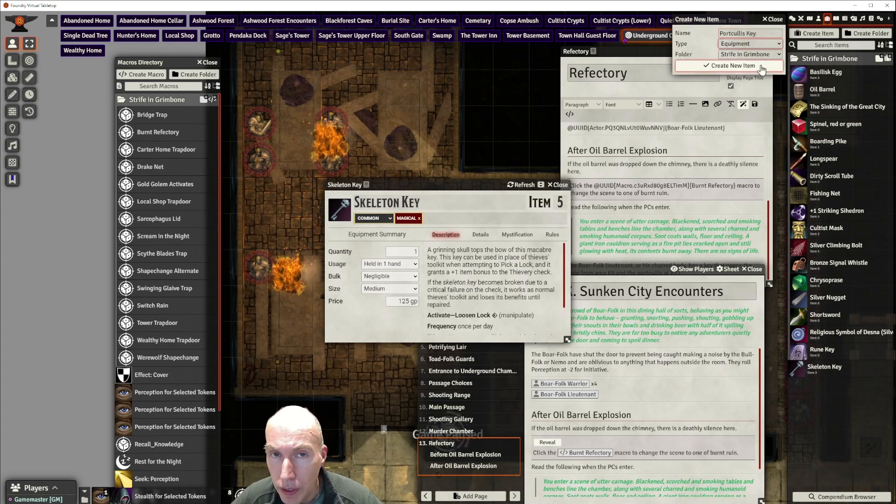
pyautogui.click(756, 65)
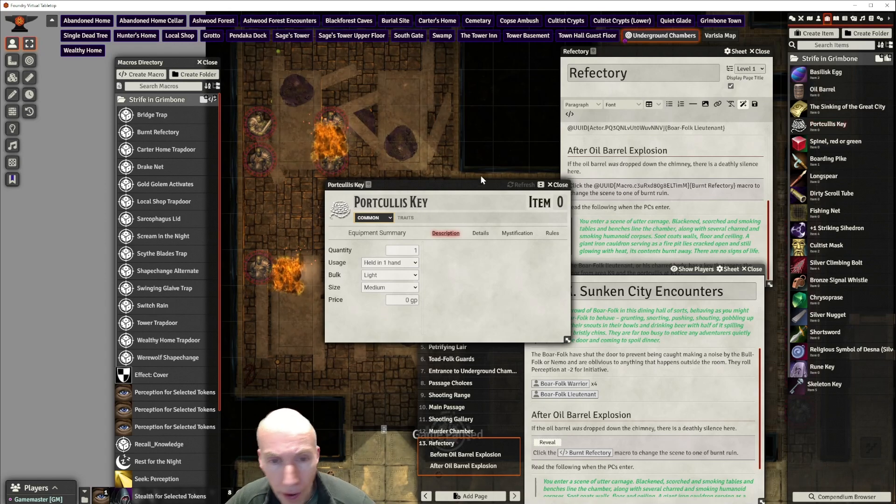
# Set the Portcullis Key's icon to key-copper.webp from the pf2e equipment held-items images
pyautogui.click(341, 212)
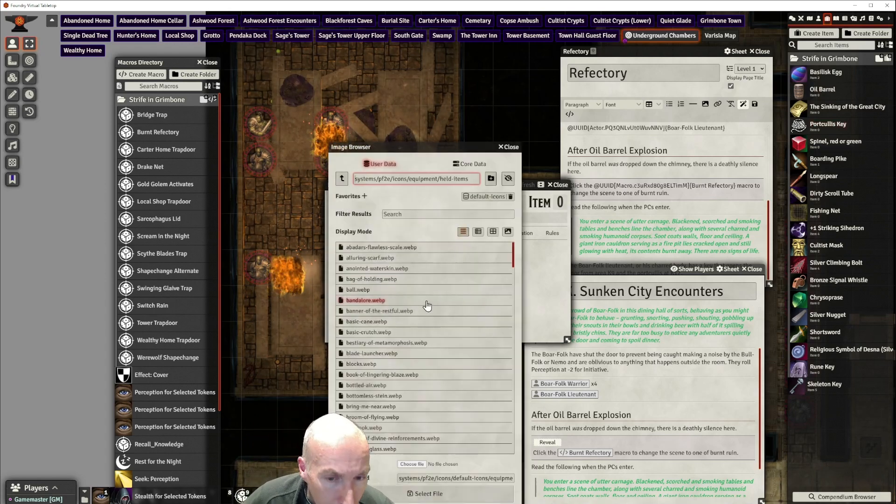
pyautogui.scroll(-10, 410, 316)
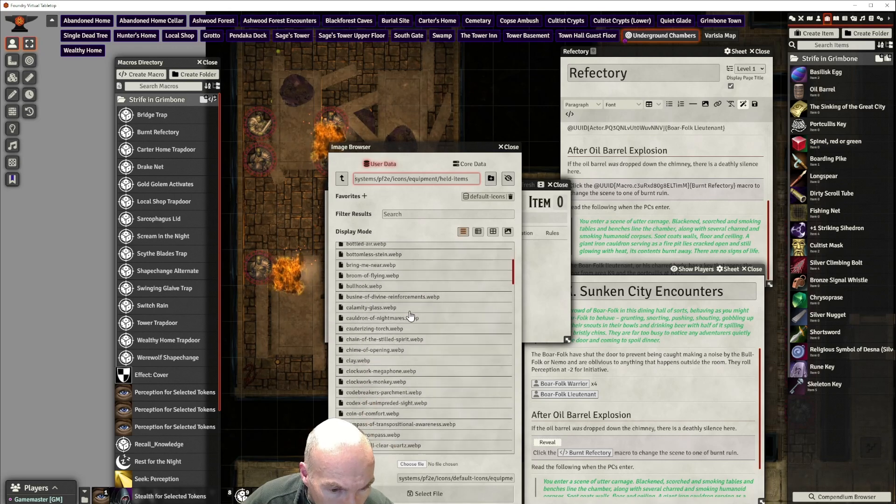
pyautogui.scroll(-10, 410, 316)
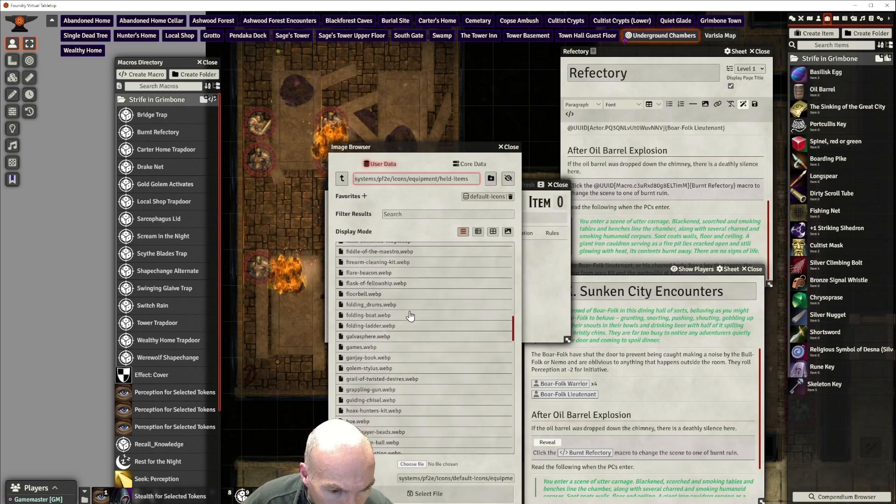
pyautogui.scroll(-5, 410, 316)
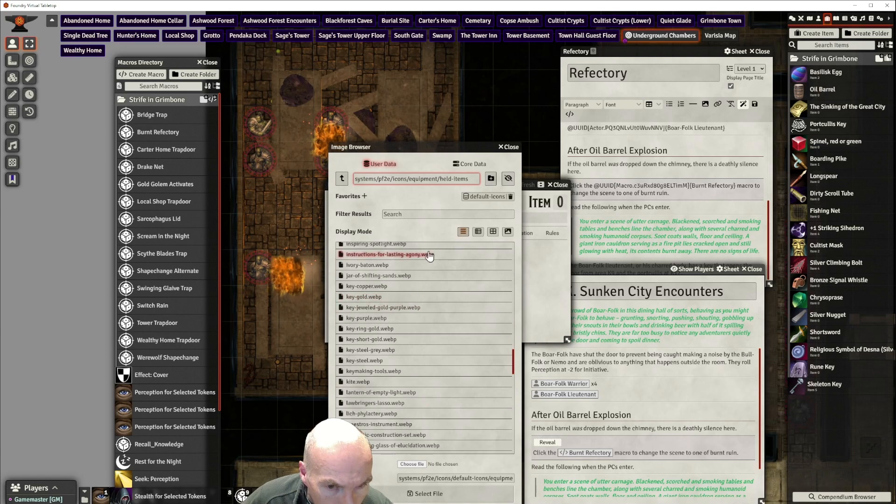
pyautogui.click(477, 232)
pyautogui.scroll(-10, 406, 357)
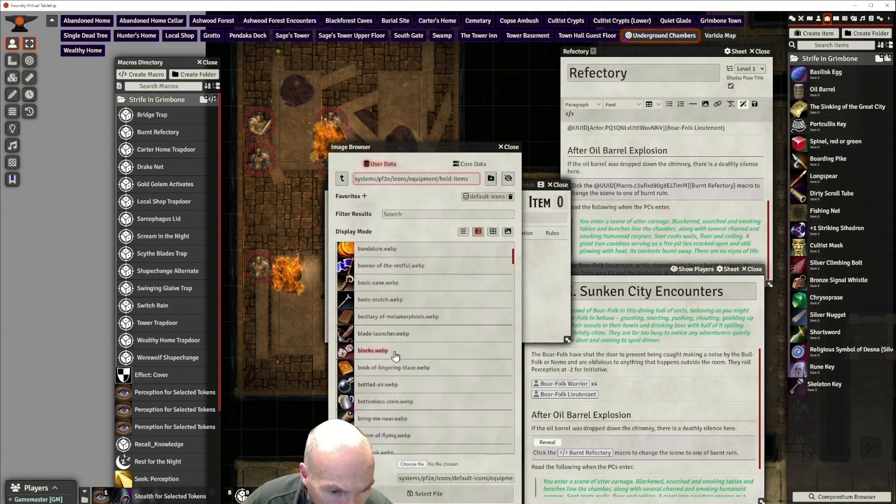
pyautogui.scroll(-15, 413, 358)
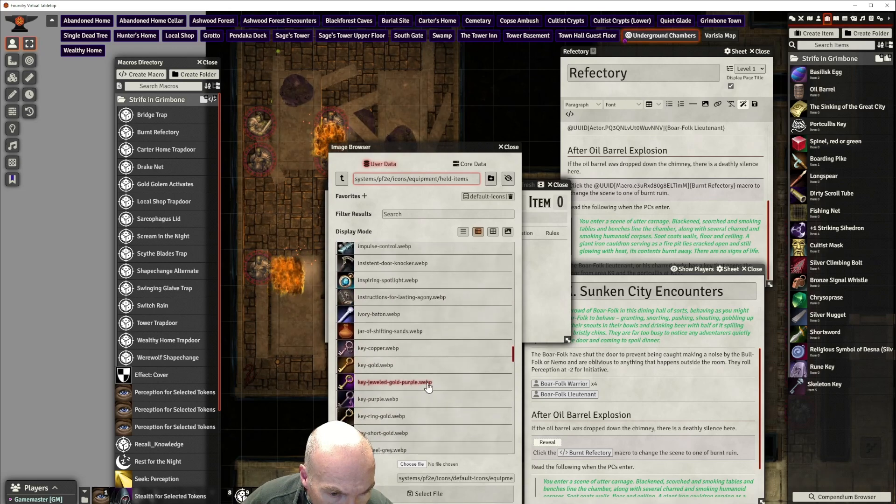
pyautogui.scroll(-2, 429, 383)
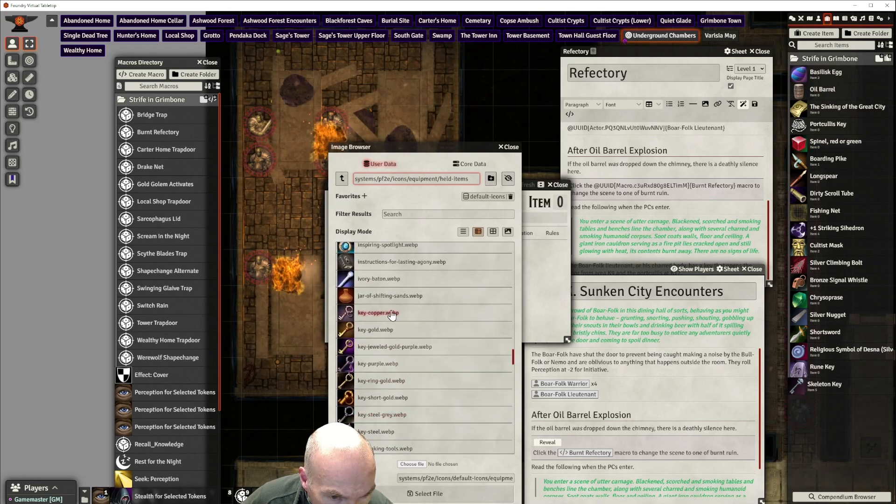
pyautogui.click(381, 316)
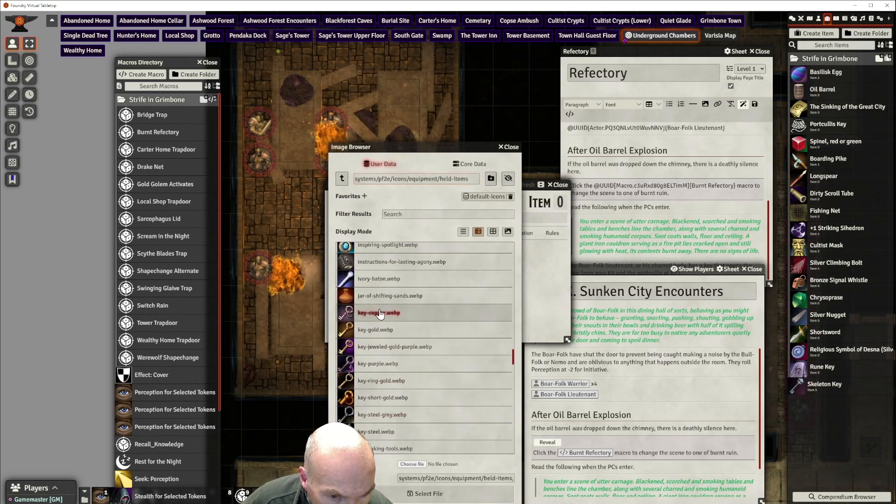
pyautogui.click(428, 494)
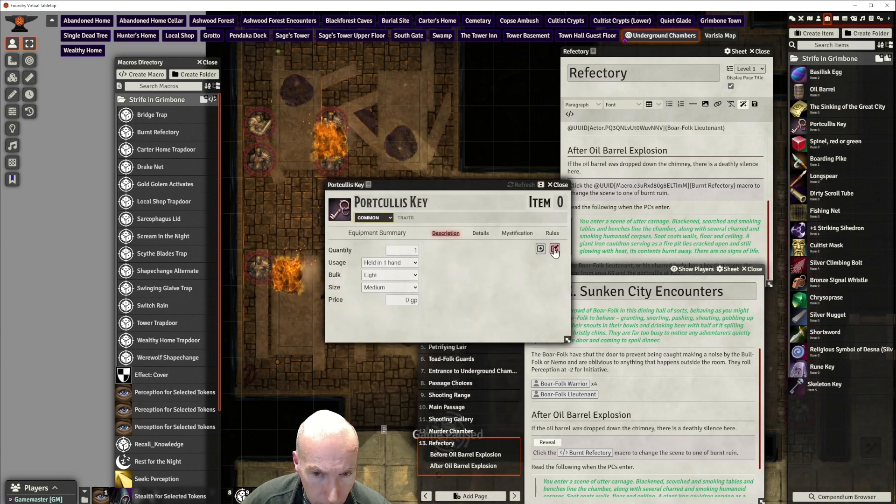
# Save the description "This key was found on a Boar-Folk Lieutenant" on the Portcullis Key and close its sheet
pyautogui.click(555, 249)
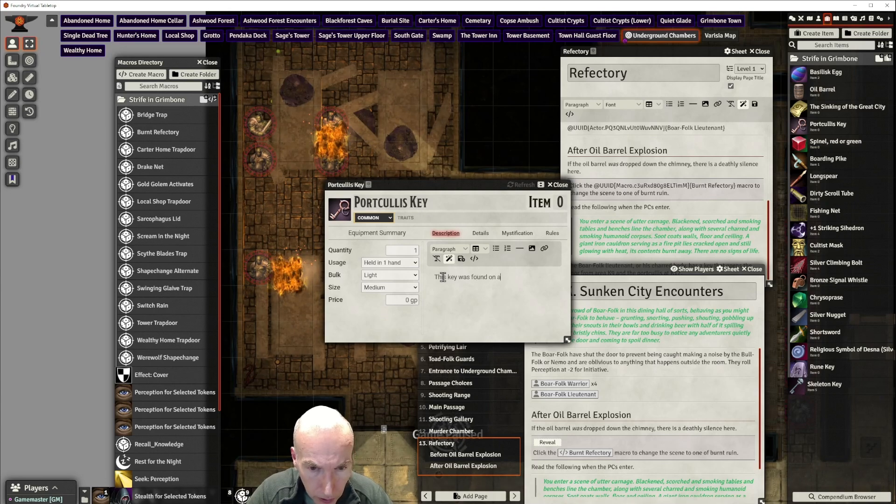
pyautogui.write('Boar')
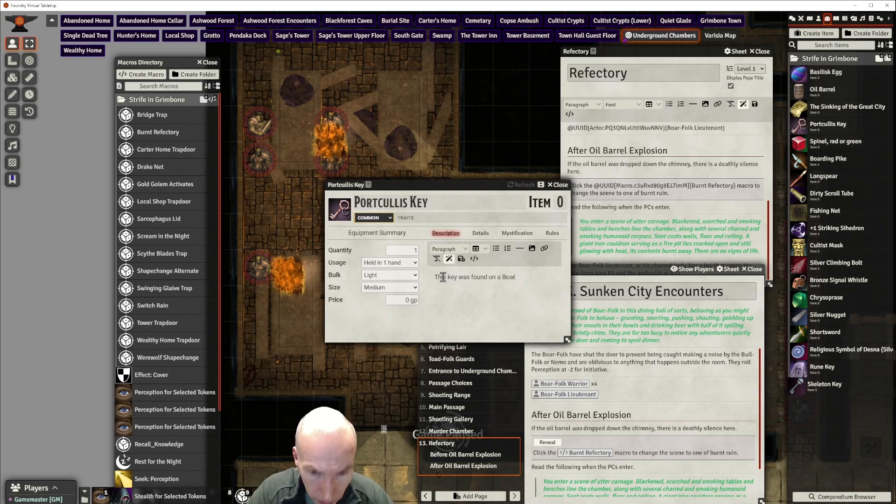
pyautogui.write('-Folk')
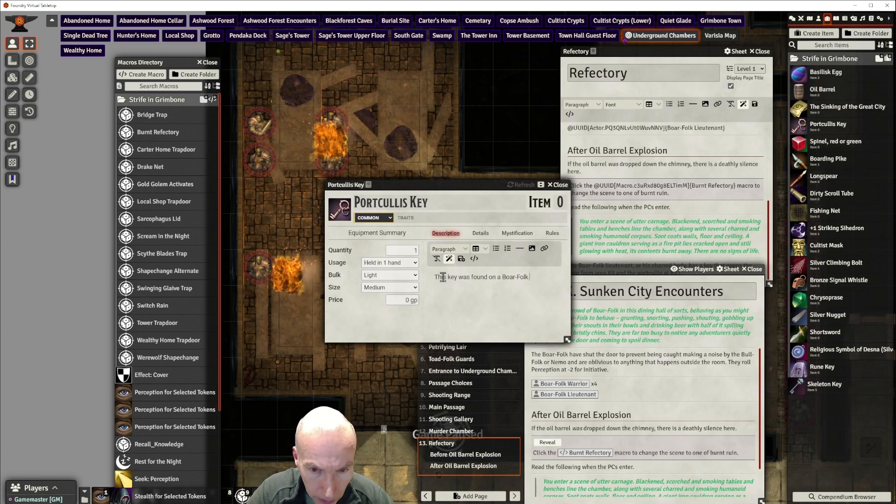
pyautogui.write(' Lieute')
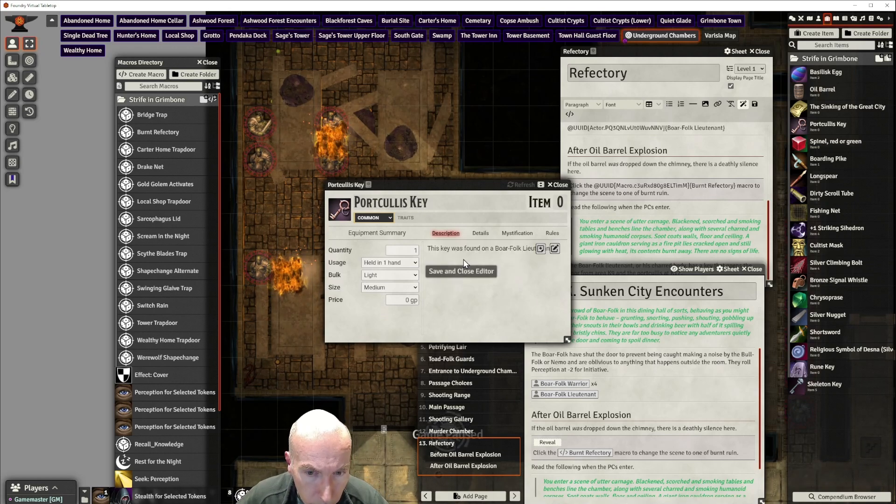
pyautogui.click(462, 260)
pyautogui.moveTo(479, 184)
pyautogui.mouseDown()
pyautogui.moveTo(485, 195)
pyautogui.moveTo(471, 194)
pyautogui.mouseUp()
pyautogui.click(560, 196)
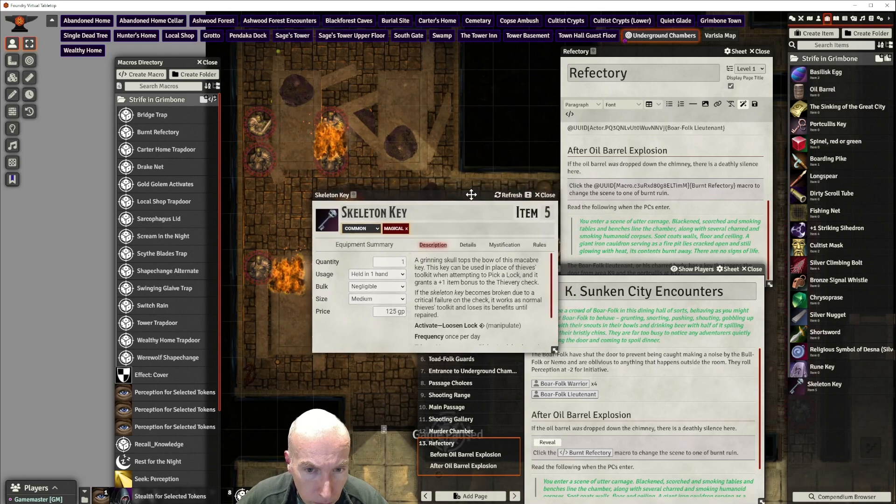
# Delete the imported Skeleton Key from the Strife in Grimbone items
pyautogui.click(545, 195)
pyautogui.click(826, 390)
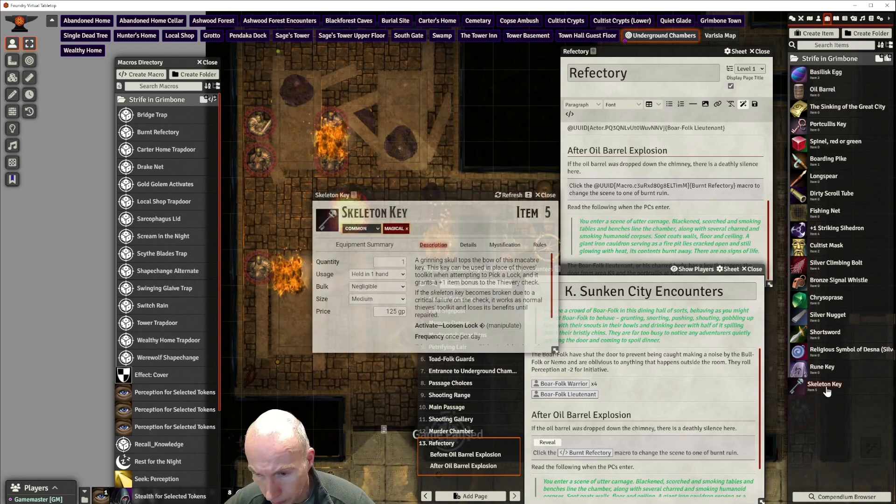
pyautogui.rightClick(827, 390)
pyautogui.click(807, 447)
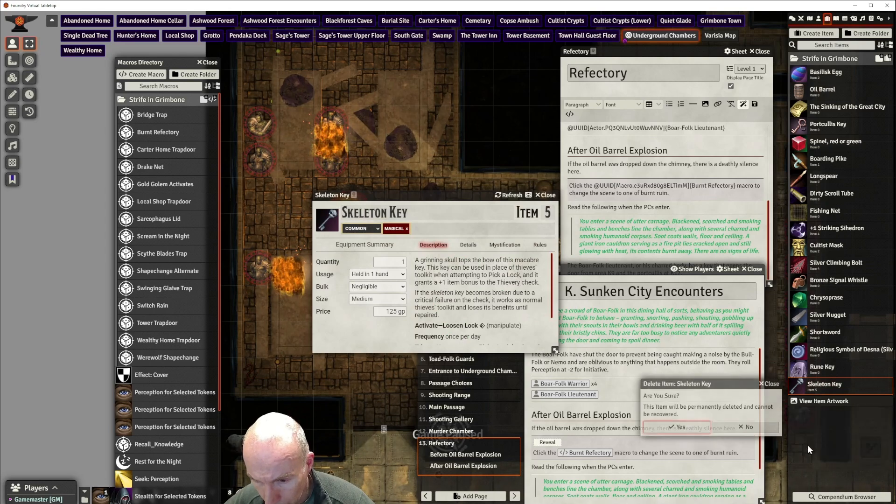
pyautogui.click(691, 431)
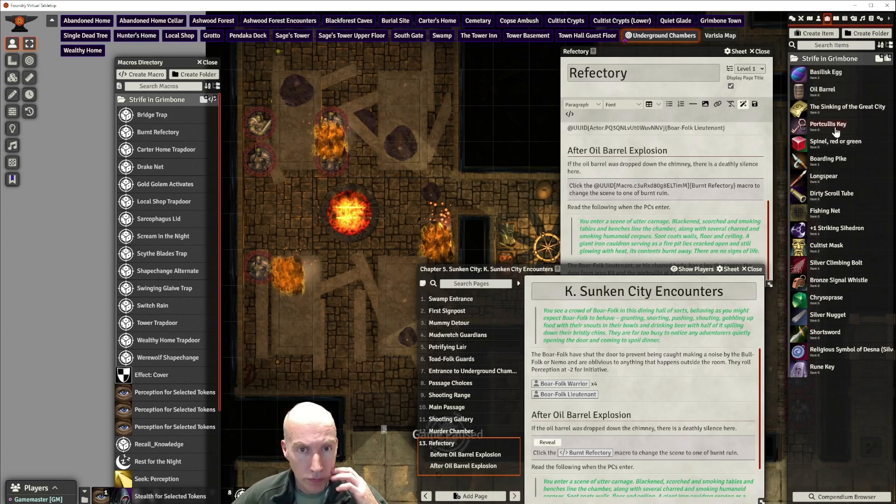
# Check the Boar-Folk Warrior's actor sheet
pyautogui.click(818, 20)
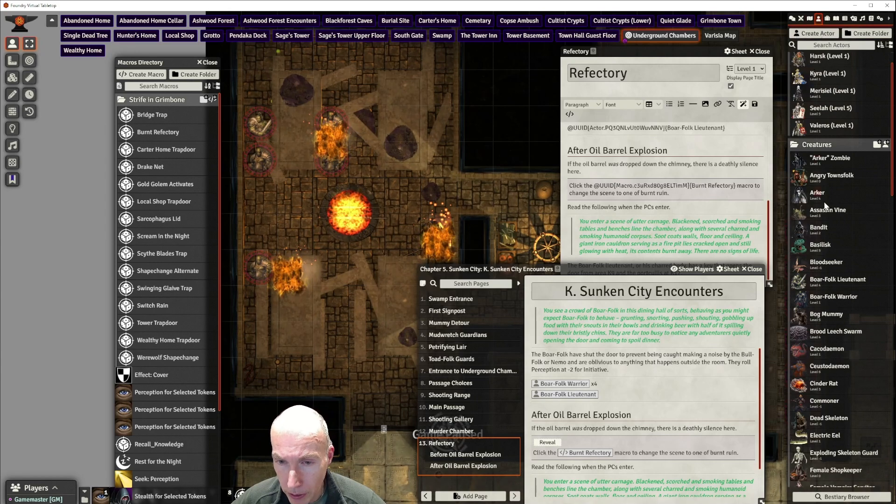
pyautogui.click(833, 298)
pyautogui.click(476, 74)
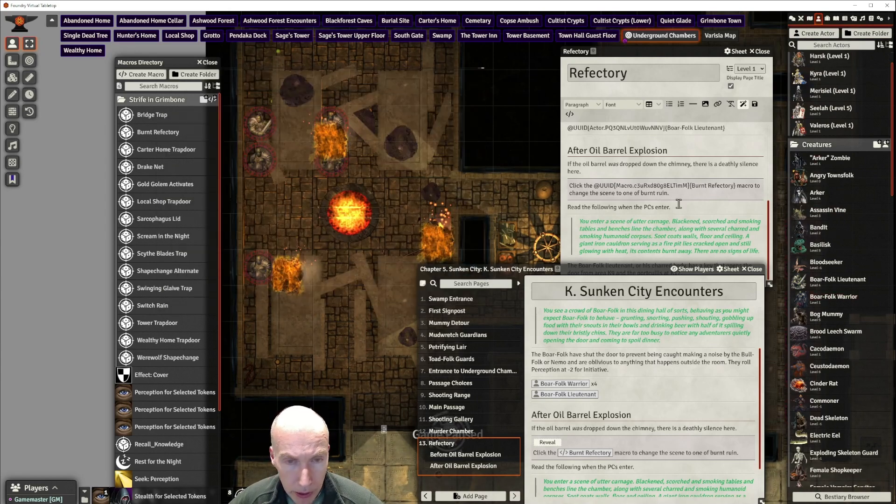
# Add the Portcullis Key to the Boar-Folk Lieutenant, check it in the creature's inventory, and close the sheet
pyautogui.click(839, 282)
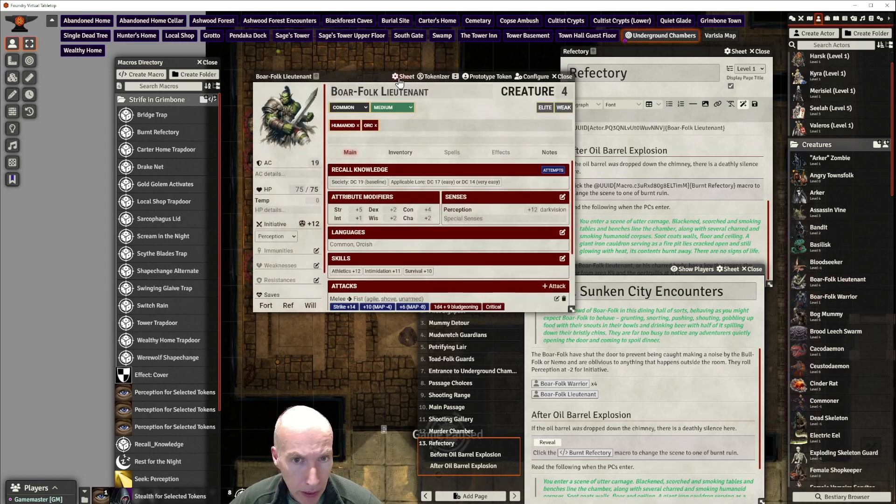
pyautogui.moveTo(380, 77); pyautogui.dragTo(306, 58)
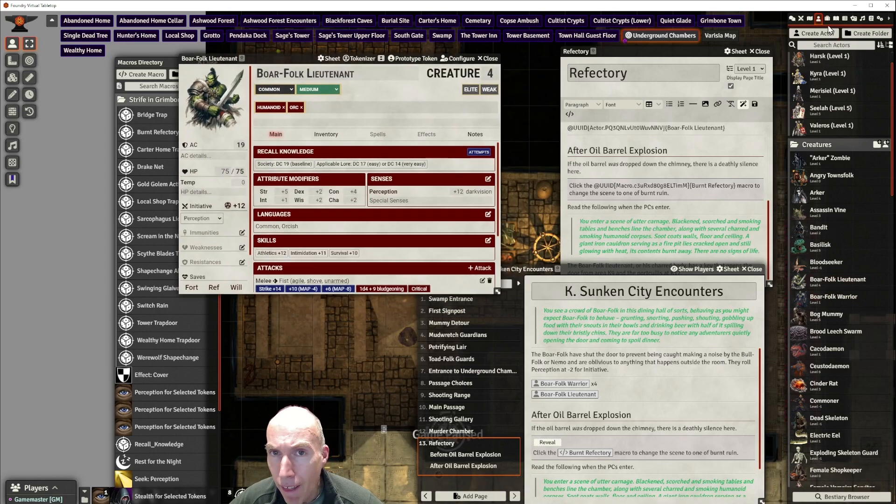
pyautogui.click(828, 19)
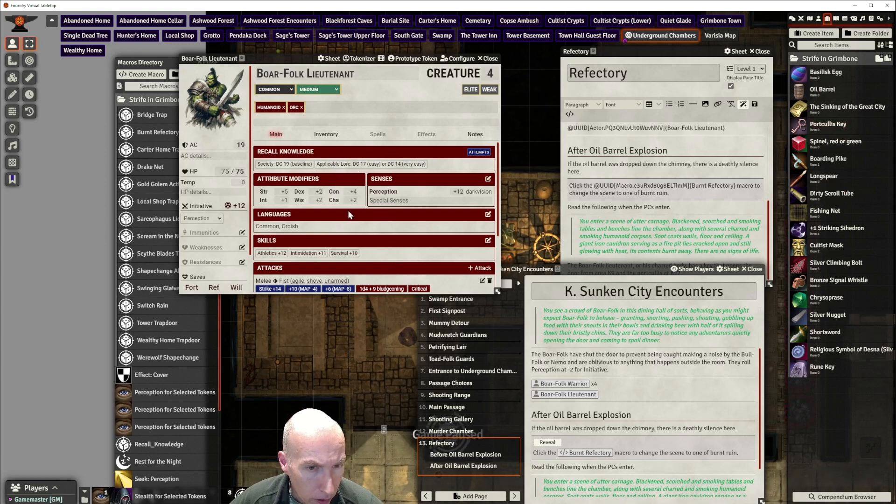
pyautogui.click(326, 135)
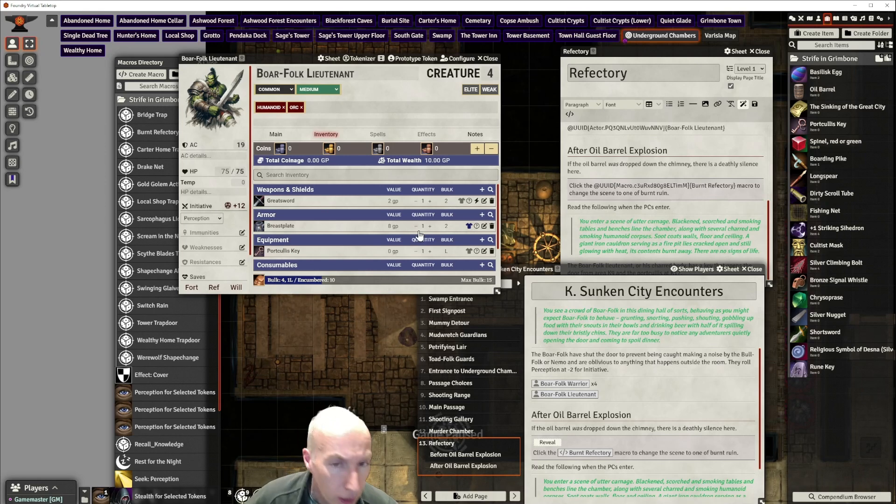
pyautogui.scroll(-2, 427, 232)
pyautogui.scroll(2, 401, 220)
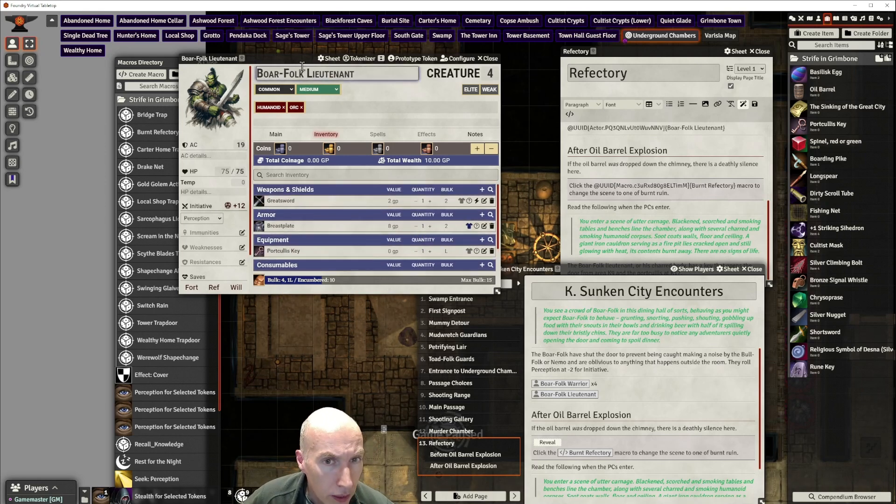
pyautogui.moveTo(306, 59); pyautogui.dragTo(289, 78)
pyautogui.click(472, 78)
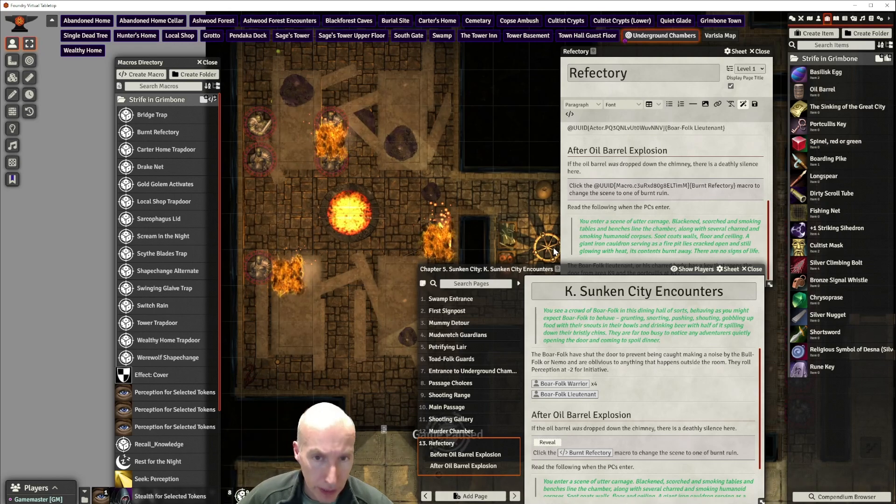
# Create a text page named Kitchen in the K. Sunken City Encounters journal and close the Refectory page editor
pyautogui.moveTo(618, 268); pyautogui.dragTo(620, 265)
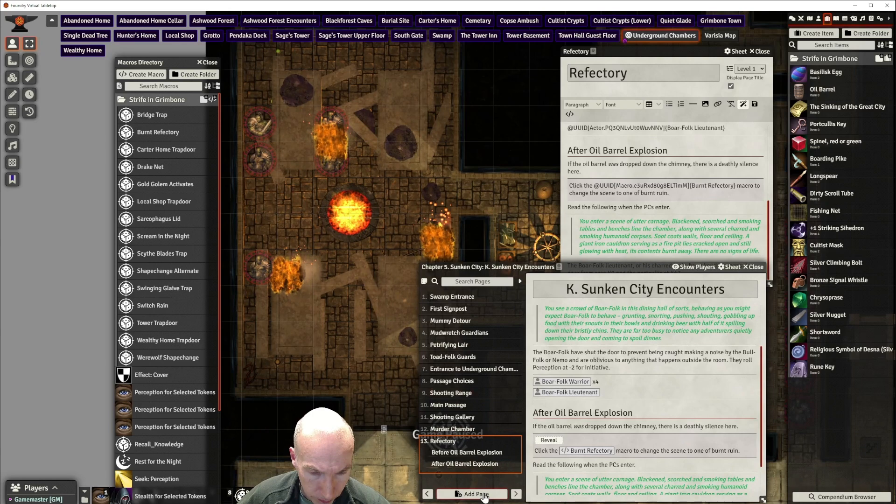
pyautogui.click(485, 495)
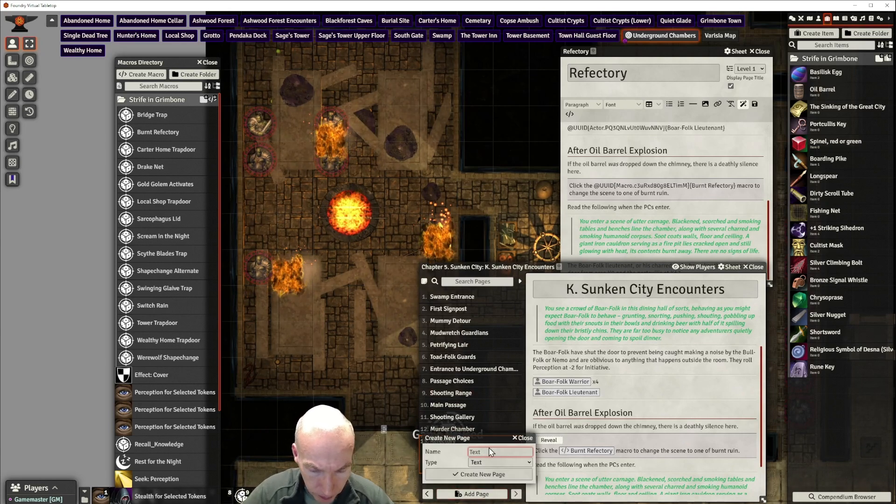
pyautogui.write('Kitchen')
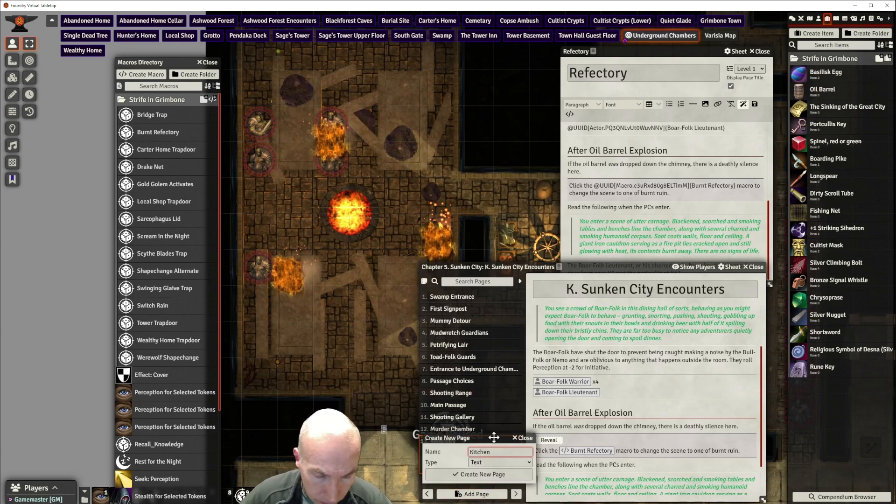
pyautogui.click(485, 475)
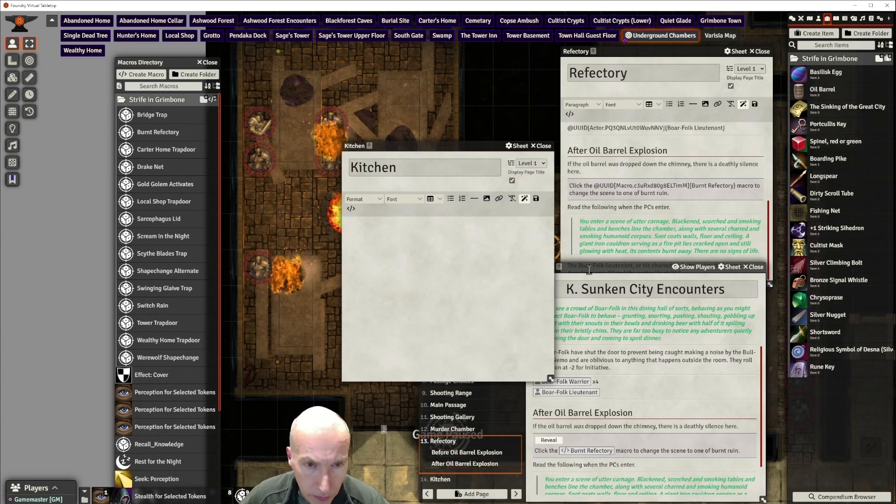
pyautogui.click(762, 51)
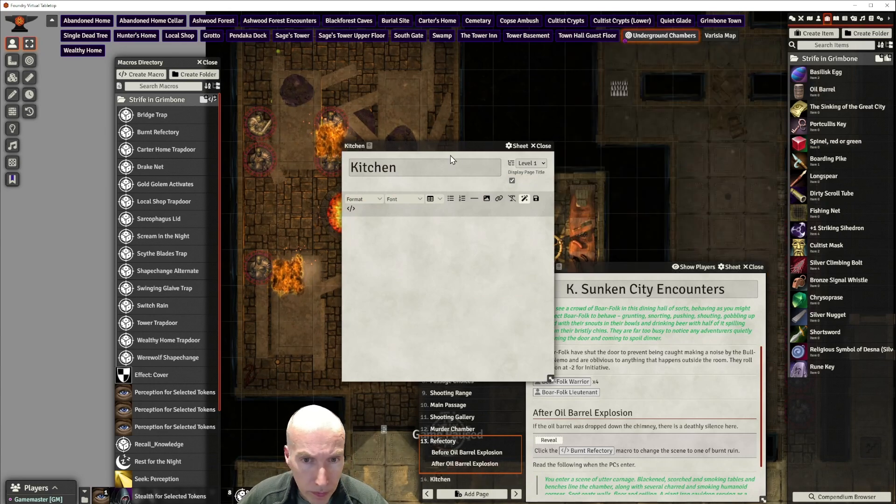
pyautogui.moveTo(453, 147); pyautogui.dragTo(678, 35)
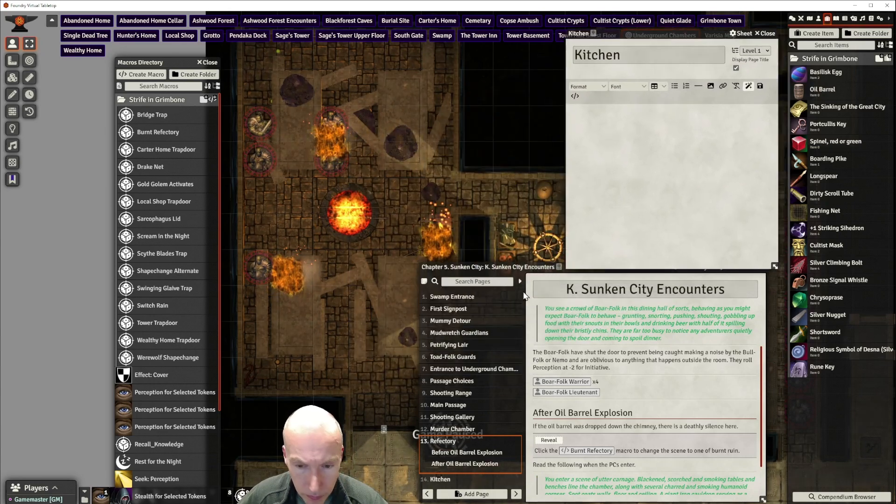
# Paste the copied kitchen and cook description into the Kitchen page, save it, and show that page in the journal
pyautogui.click(464, 462)
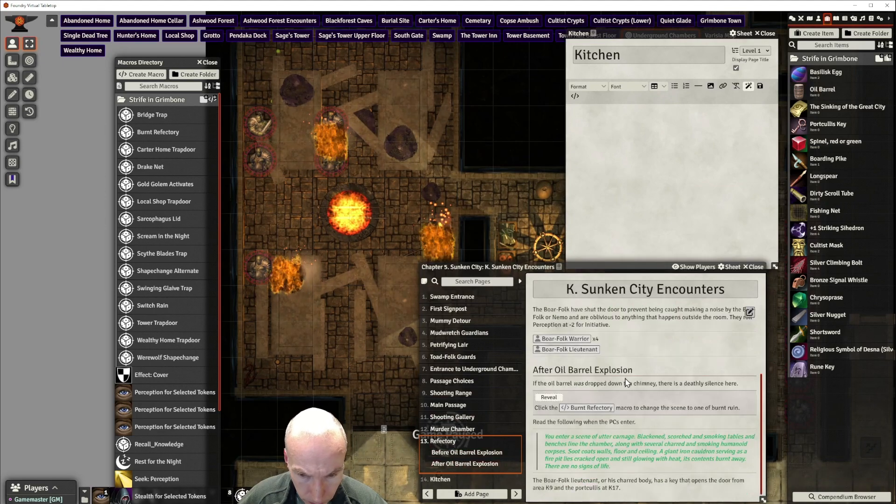
pyautogui.click(443, 480)
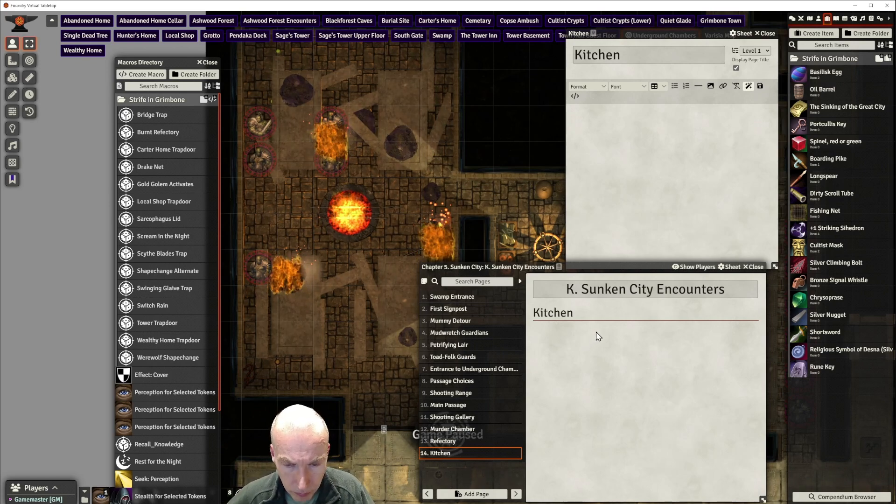
pyautogui.click(649, 126)
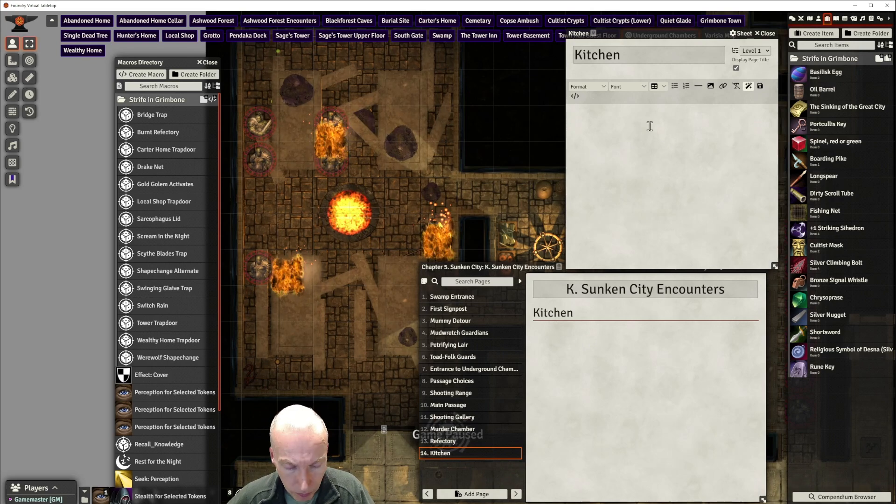
pyautogui.hotkey('ctrl', 'v')
pyautogui.scroll(1, 650, 127)
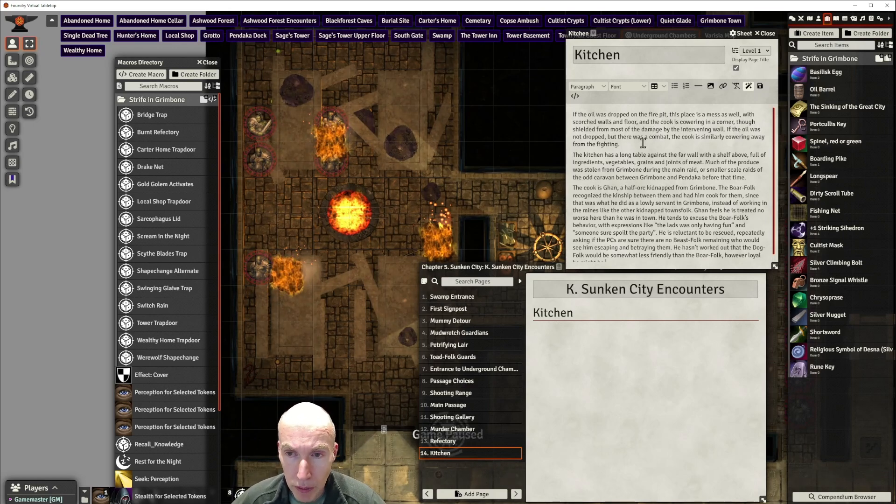
pyautogui.moveTo(481, 179); pyautogui.dragTo(331, 116)
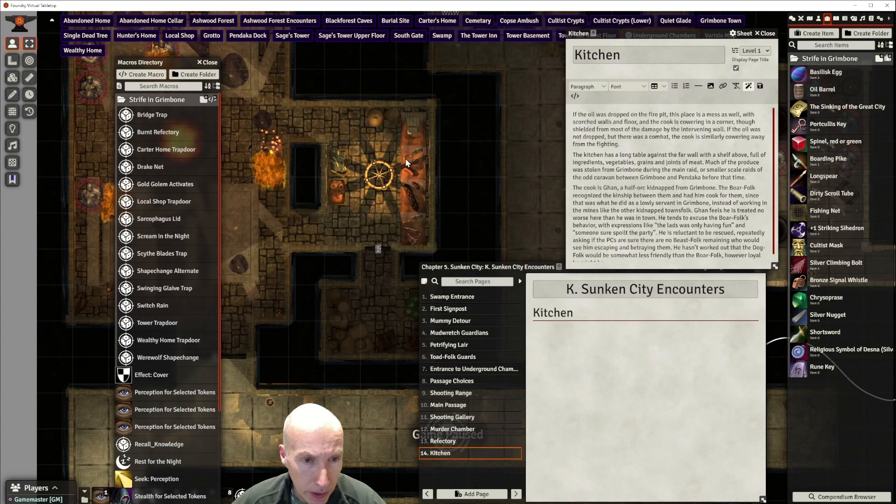
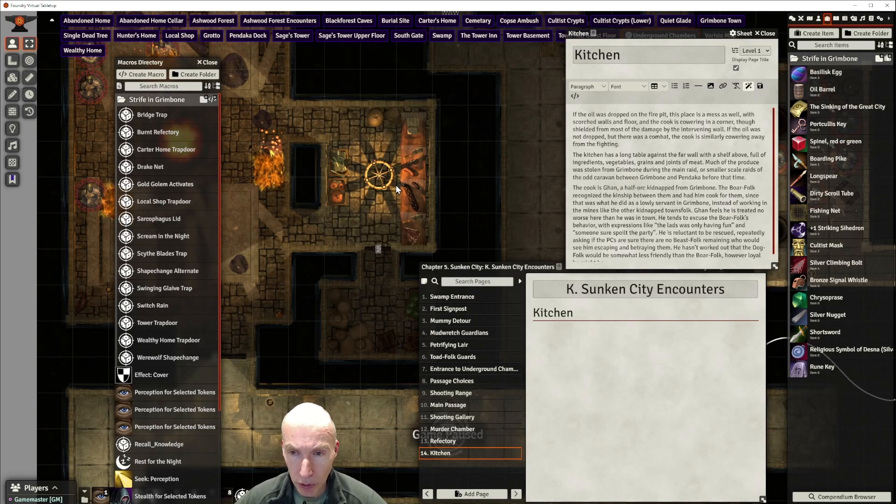
pyautogui.hotkey('ctrl', 's')
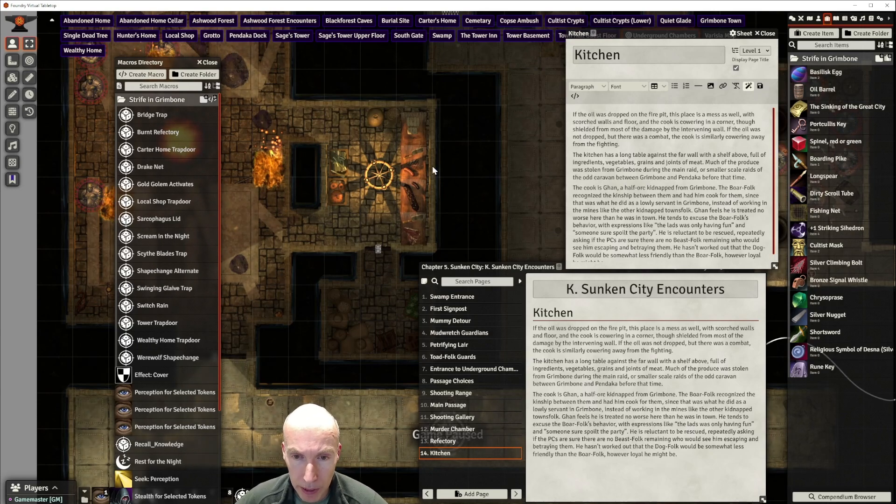
# Insert a horizontal line above the paragraph about the cook on the Kitchen page and add the line "Ghan the Cook" beneath it
pyautogui.click(749, 180)
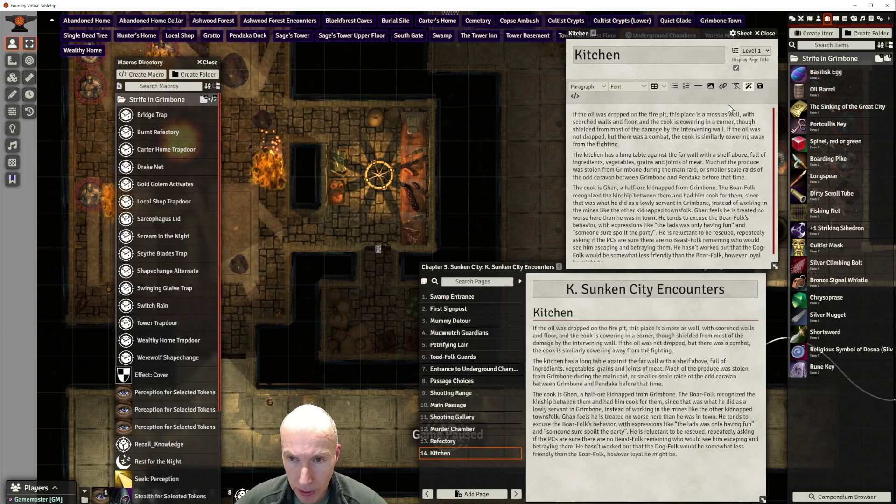
pyautogui.click(698, 86)
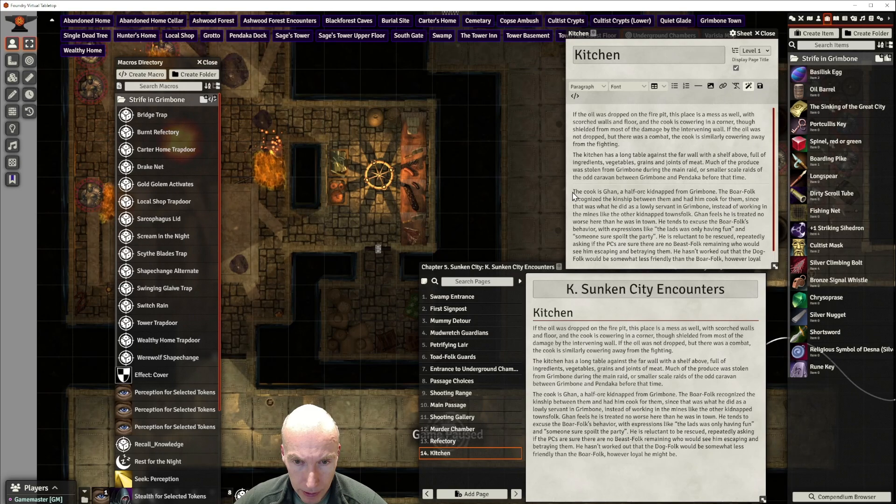
pyautogui.click(573, 192)
pyautogui.press('Return')
pyautogui.press('Up')
pyautogui.write('G')
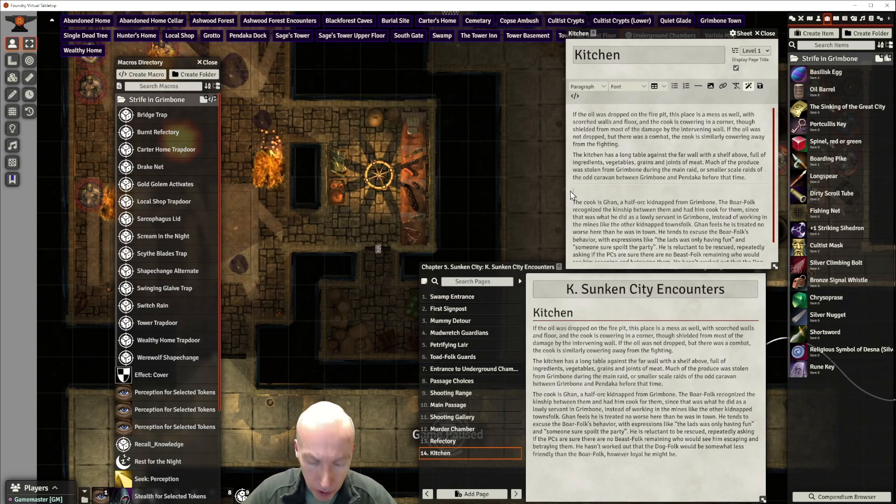
pyautogui.write('han th')
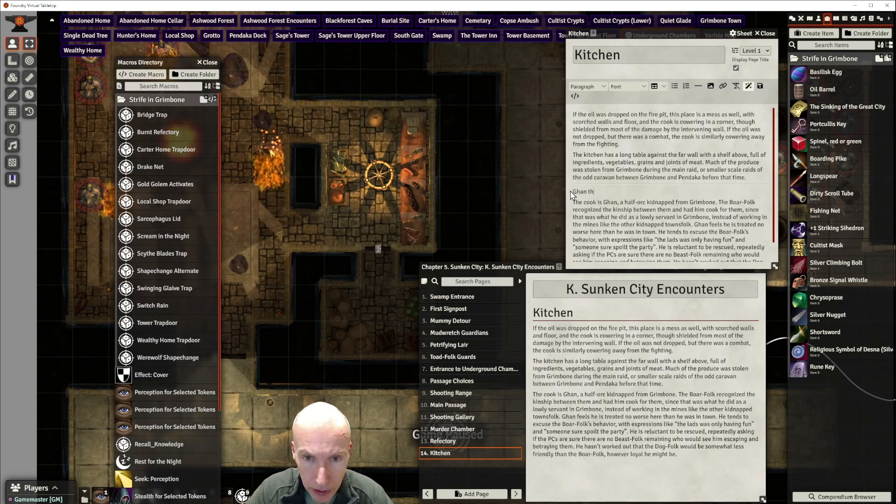
pyautogui.write('e C')
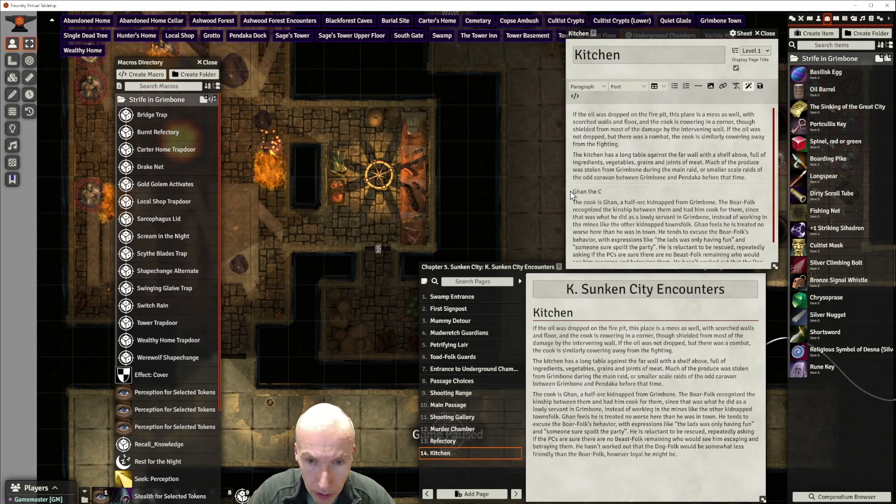
pyautogui.write('ook')
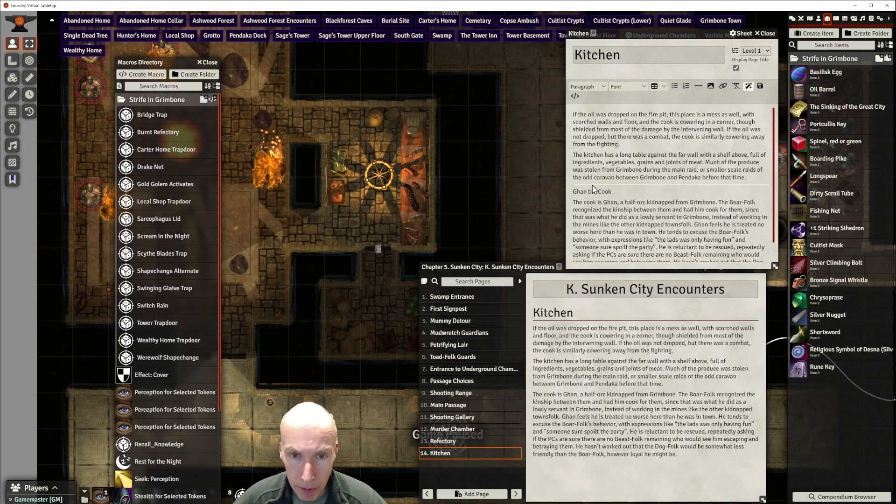
# Format the "Ghan the Cook" line as Heading 2
pyautogui.tripleClick(594, 190)
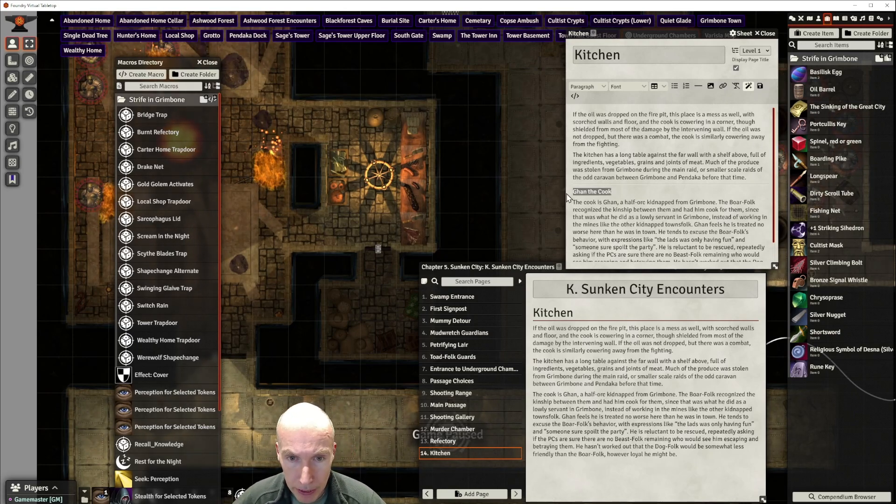
pyautogui.click(590, 89)
pyautogui.moveTo(589, 100)
pyautogui.click(631, 116)
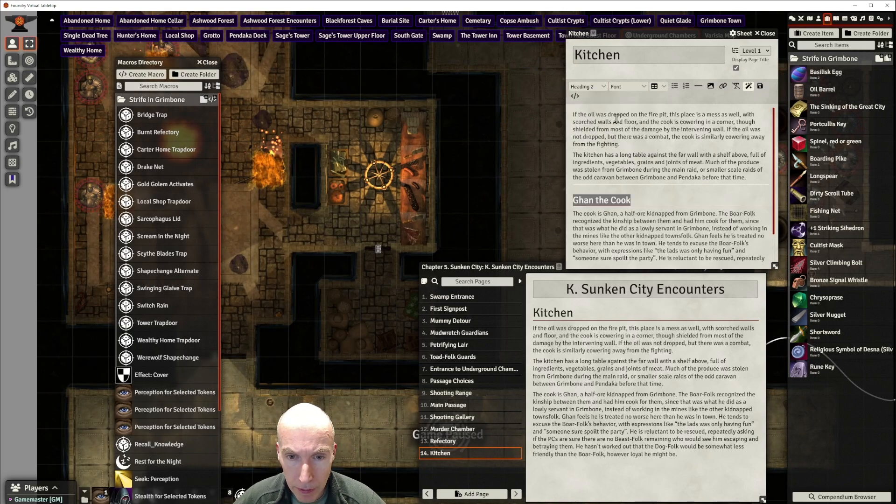
# Split the cook paragraph before "Ghan feels he is treated no worse here" and save the Kitchen page
pyautogui.click(669, 219)
pyautogui.scroll(-1, 670, 218)
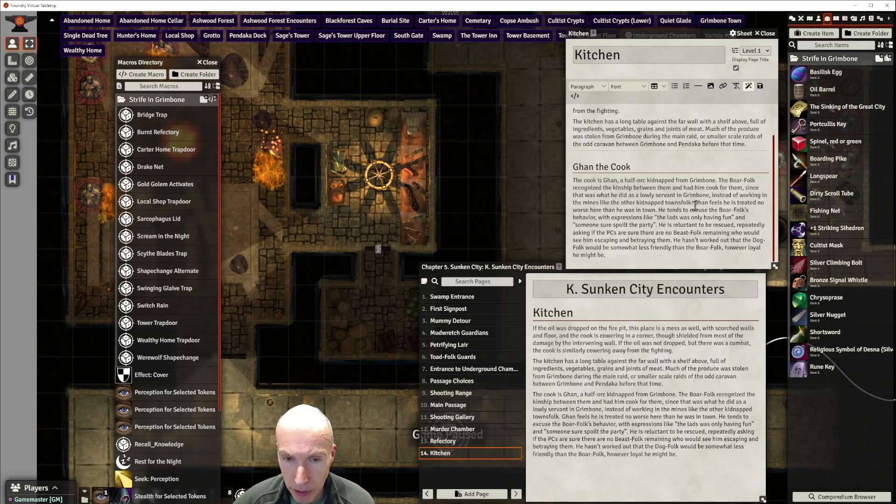
pyautogui.press('Return')
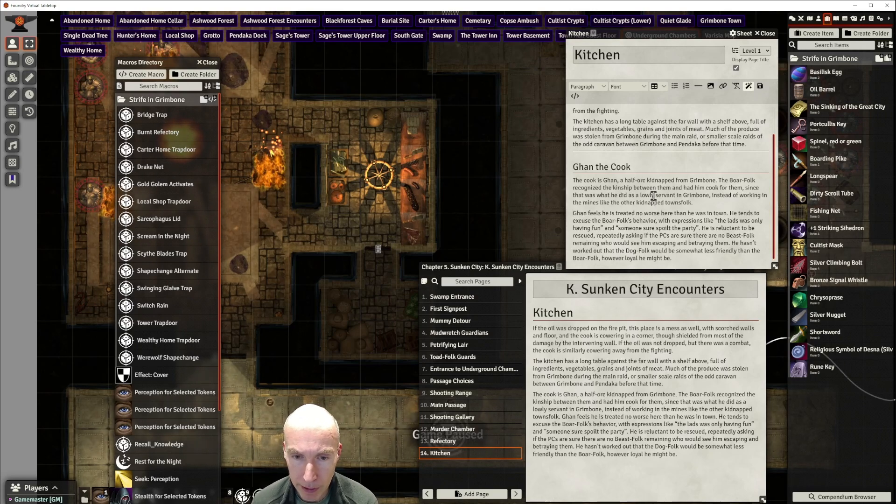
pyautogui.hotkey('ctrl', 's')
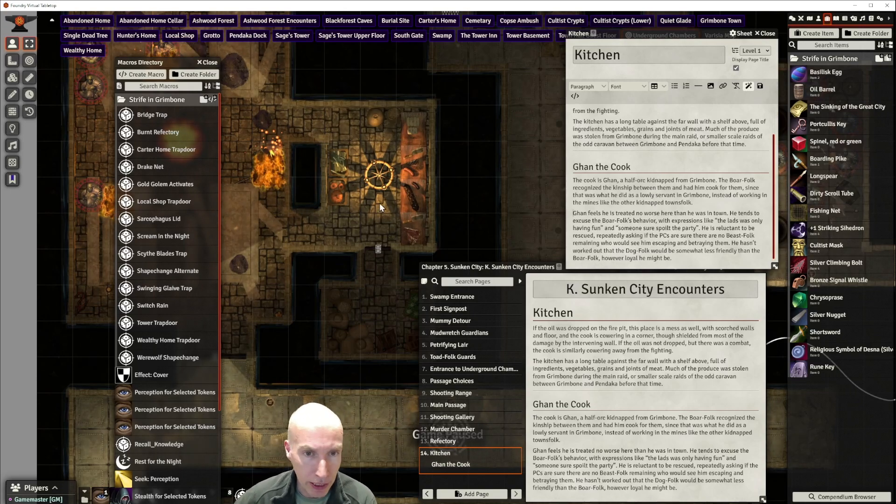
pyautogui.scroll(11, 366, 196)
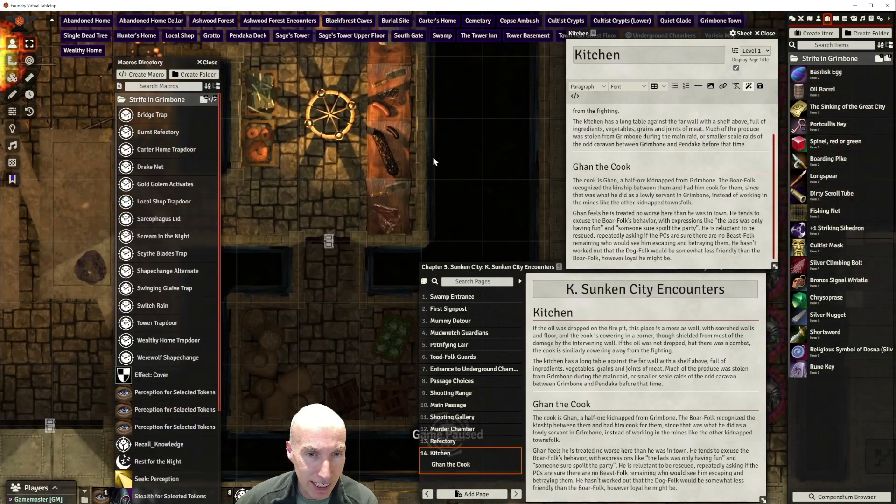
pyautogui.moveTo(447, 143); pyautogui.dragTo(466, 193)
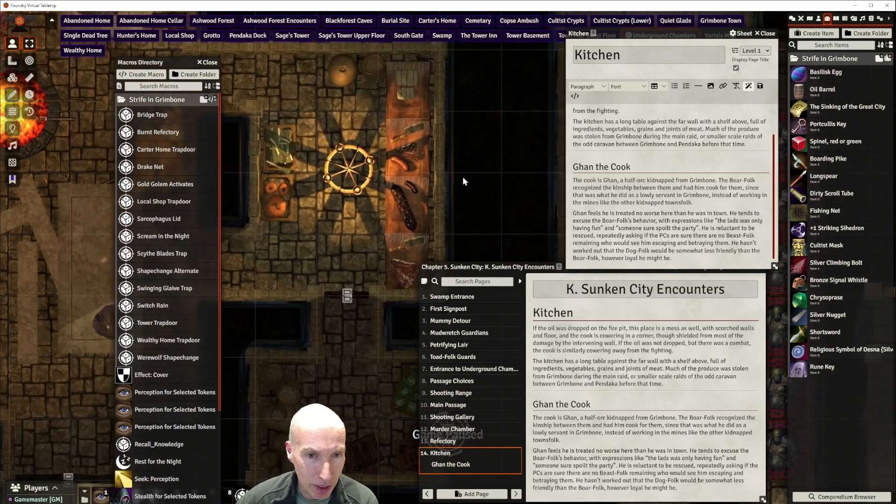
pyautogui.scroll(-4, 463, 178)
pyautogui.scroll(4, 463, 177)
pyautogui.scroll(-2, 463, 177)
pyautogui.scroll(2, 463, 176)
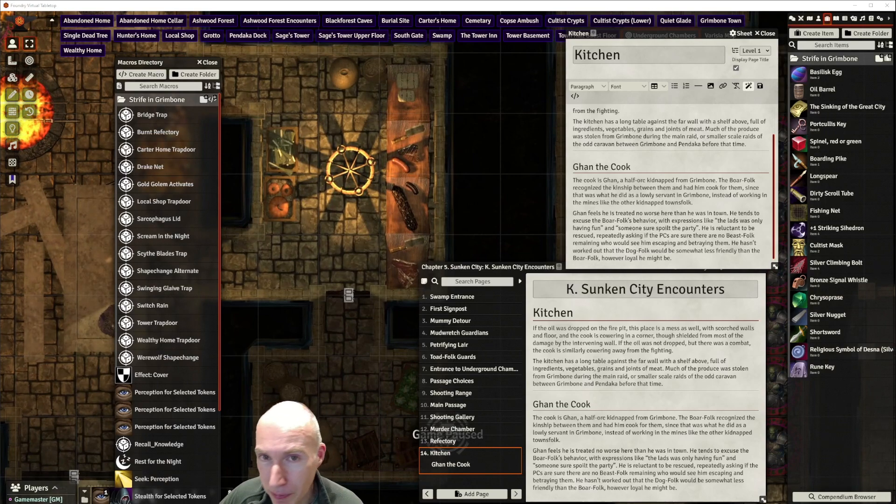
# Duplicate the Boar-Folk Warrior actor in the Creatures folder
pyautogui.click(819, 19)
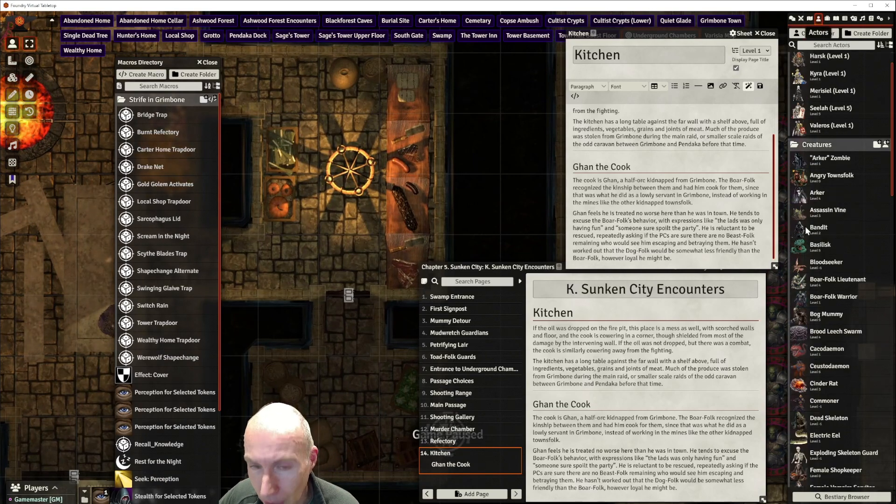
pyautogui.scroll(-5, 845, 300)
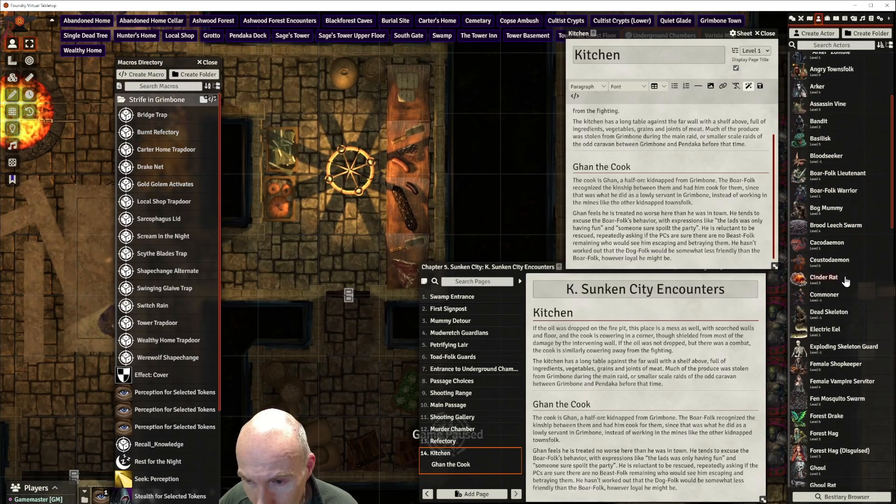
pyautogui.scroll(-1, 846, 297)
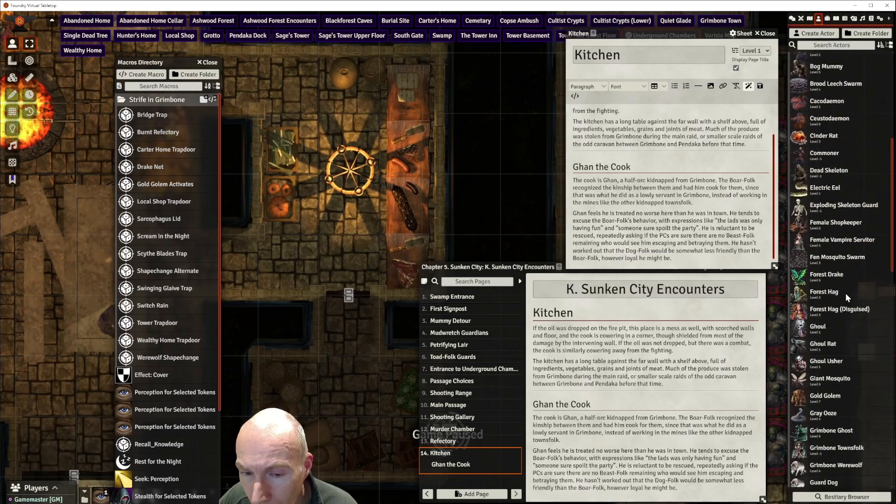
pyautogui.scroll(4, 846, 296)
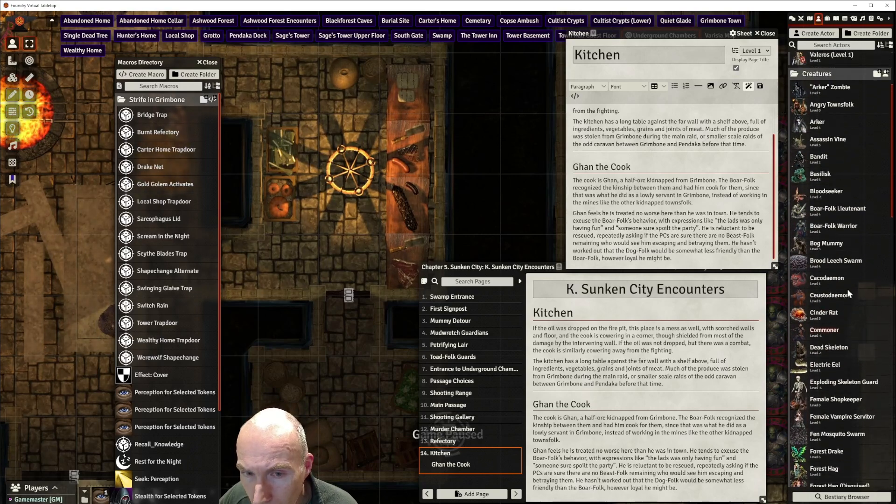
pyautogui.rightClick(837, 228)
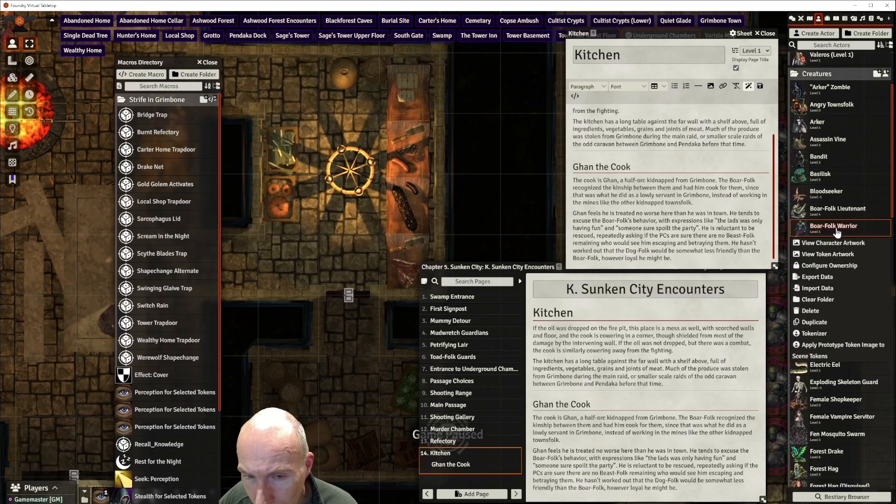
pyautogui.click(816, 322)
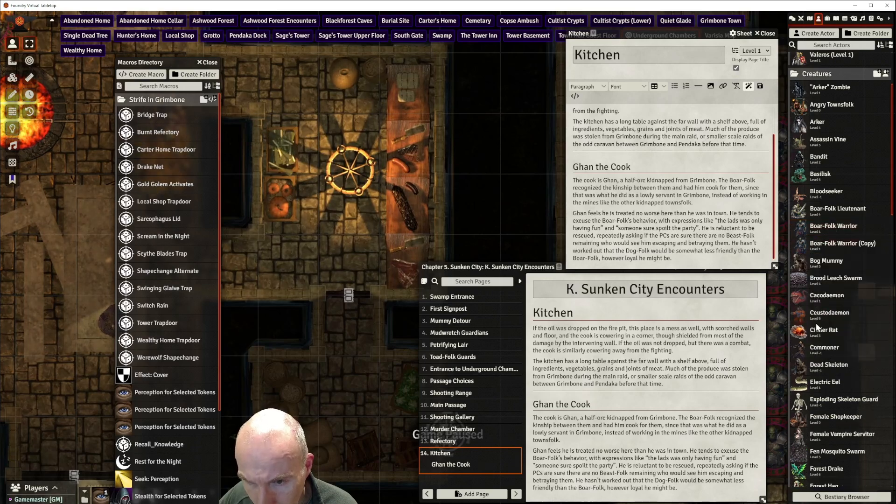
# Rename the copied Boar-Folk Warrior to Ghan and set its prototype token name to Ghan as well
pyautogui.click(842, 243)
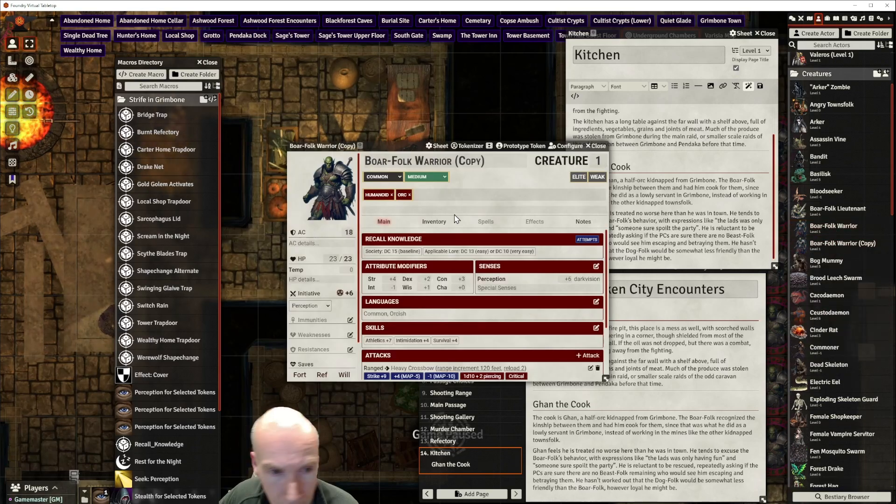
pyautogui.moveTo(492, 160); pyautogui.dragTo(366, 158)
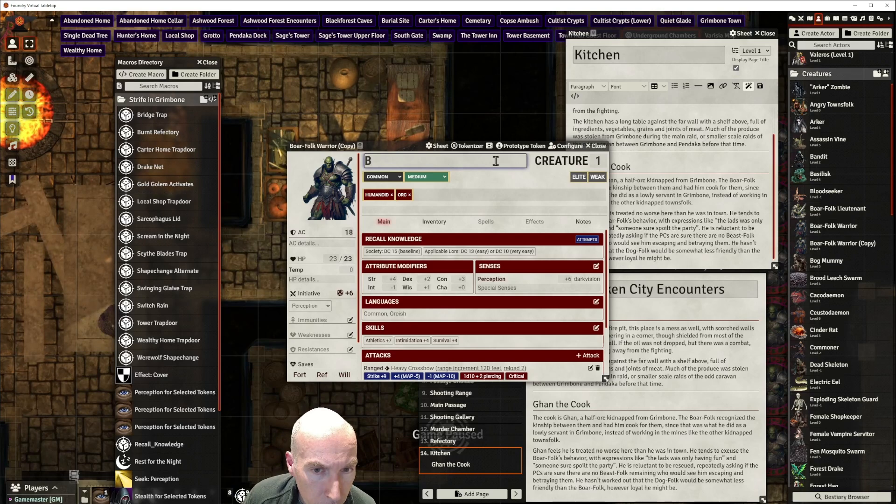
pyautogui.write('Ghan')
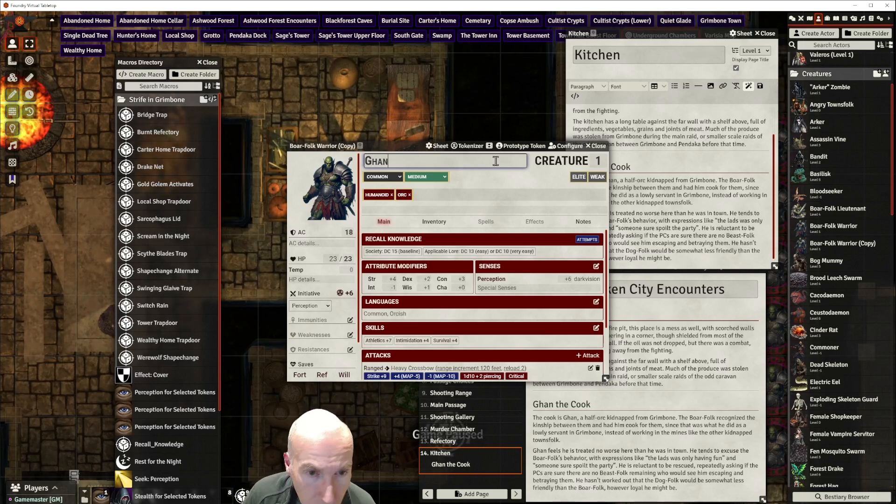
pyautogui.click(518, 147)
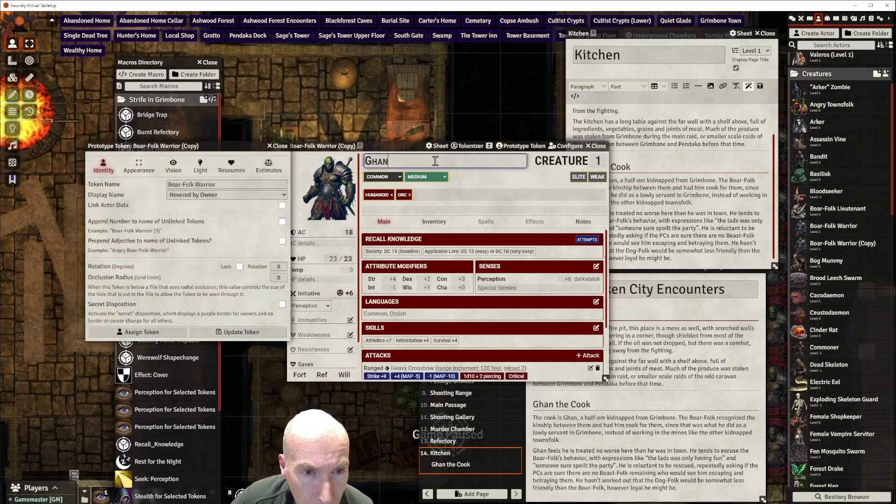
pyautogui.click(177, 185)
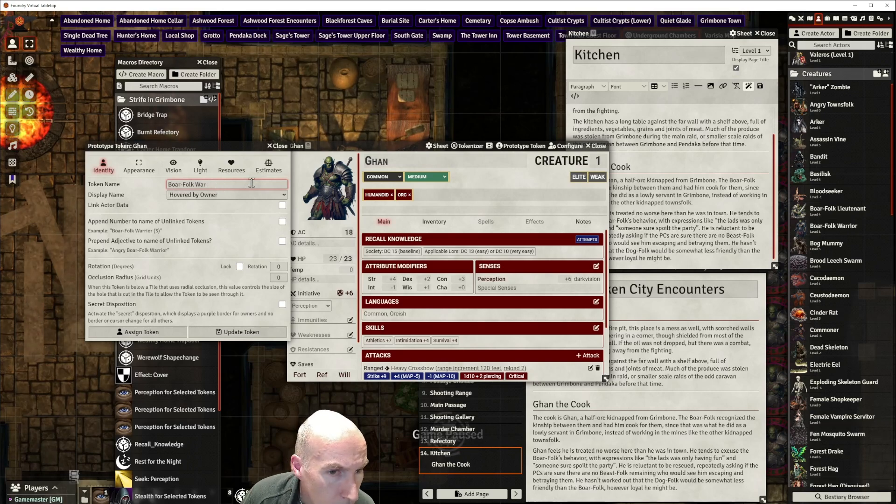
pyautogui.press('BackSpace')
pyautogui.press('BackSpace')
pyautogui.press('BackSpace')
pyautogui.press('BackSpace')
pyautogui.press('BackSpace')
pyautogui.press('BackSpace')
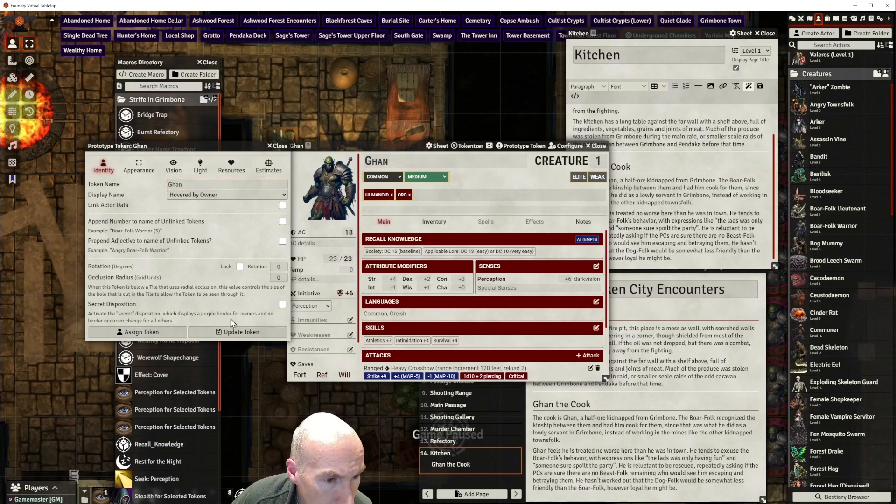
pyautogui.click(235, 332)
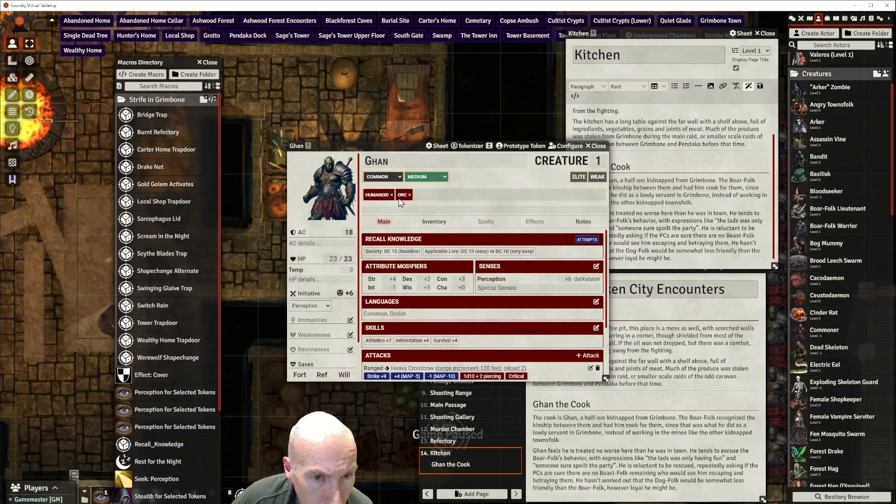
# Add the Human trait to Ghan alongside Humanoid and Orc
pyautogui.moveTo(410, 198)
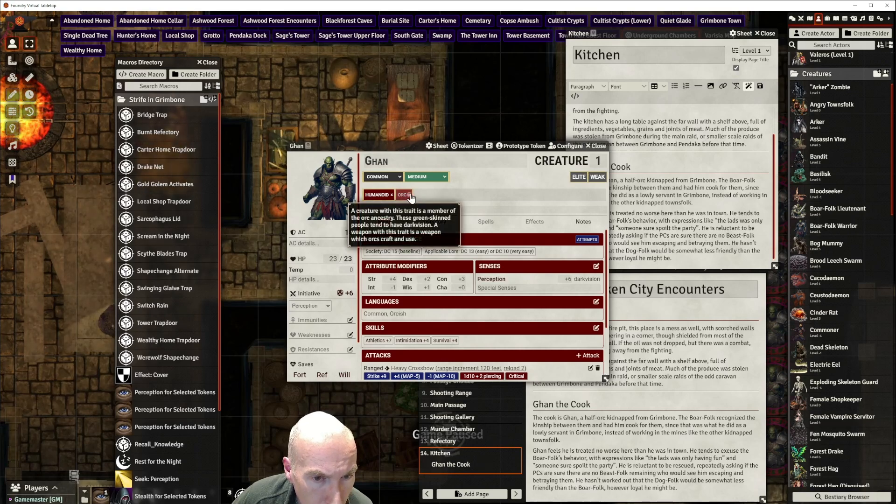
pyautogui.click(426, 192)
pyautogui.write('human')
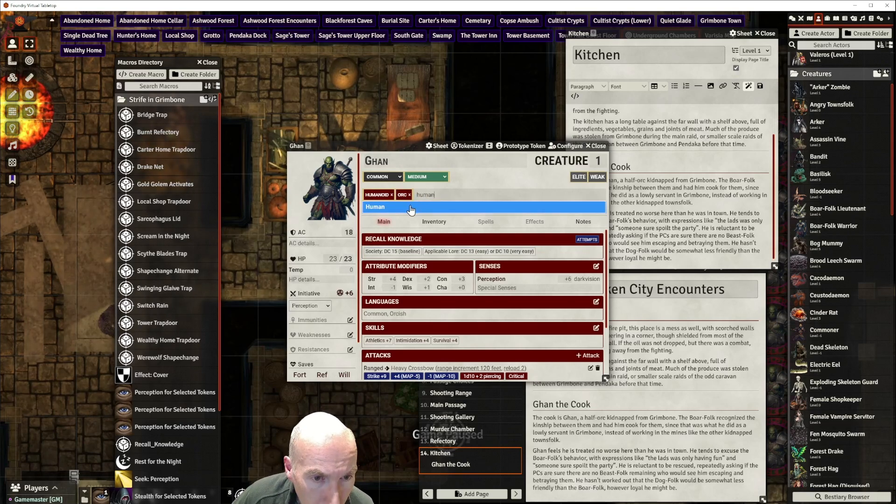
pyautogui.click(430, 206)
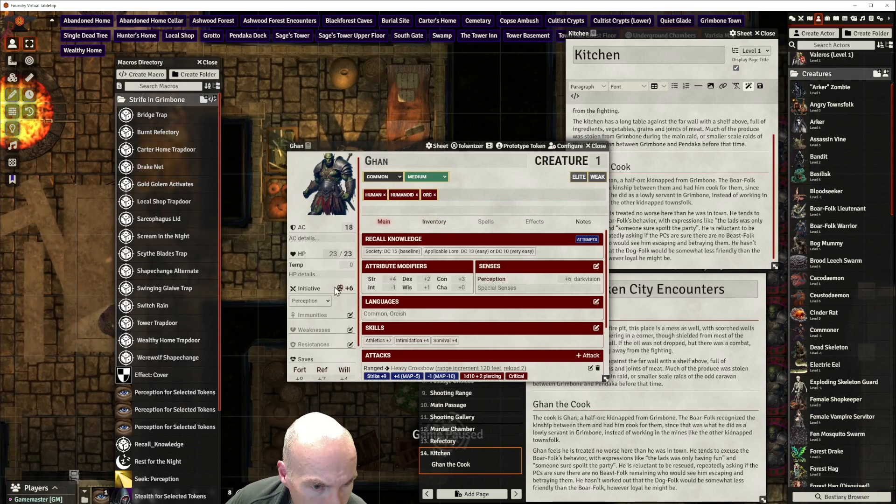
# Delete the Heavy Crossbow attack and the Ferocity and Reactive Strike actions from Ghan's sheet
pyautogui.scroll(-1, 330, 282)
pyautogui.scroll(-2, 495, 318)
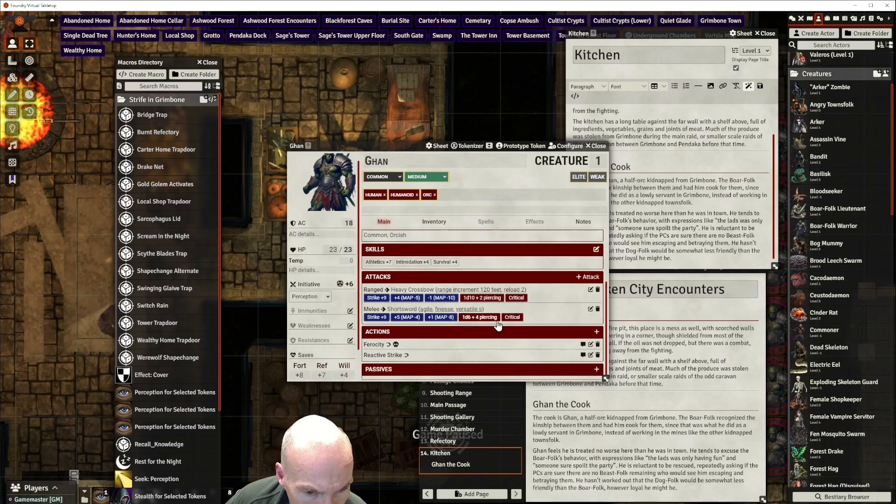
pyautogui.click(598, 290)
pyautogui.click(436, 285)
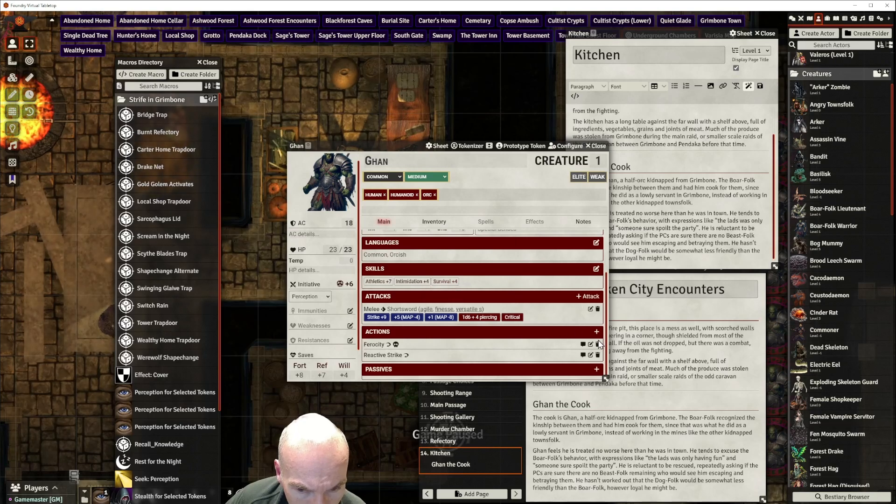
pyautogui.click(598, 345)
pyautogui.click(437, 283)
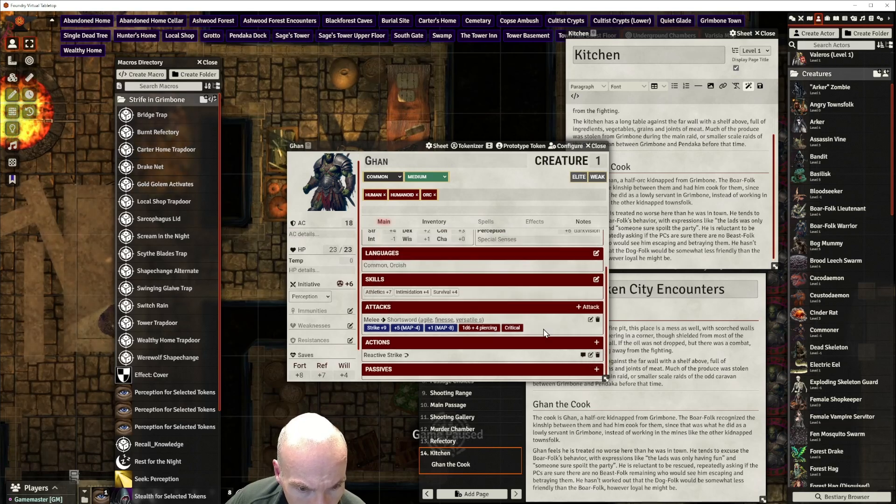
pyautogui.click(598, 356)
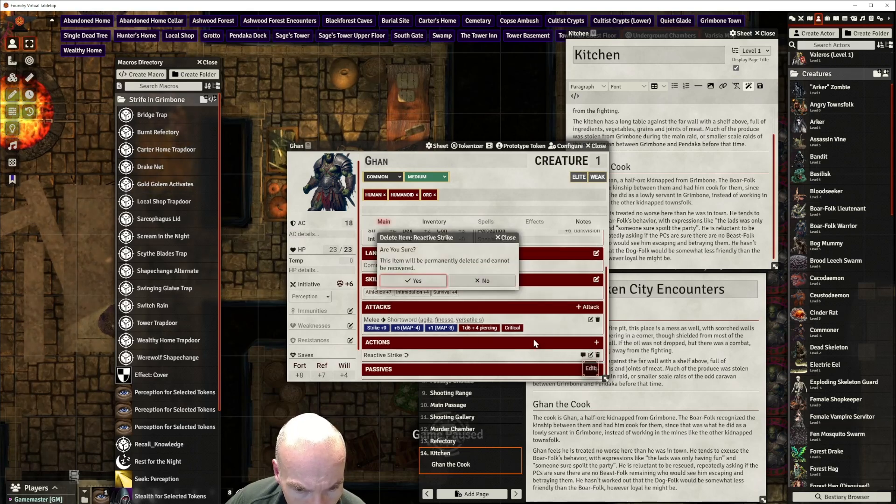
pyautogui.click(437, 285)
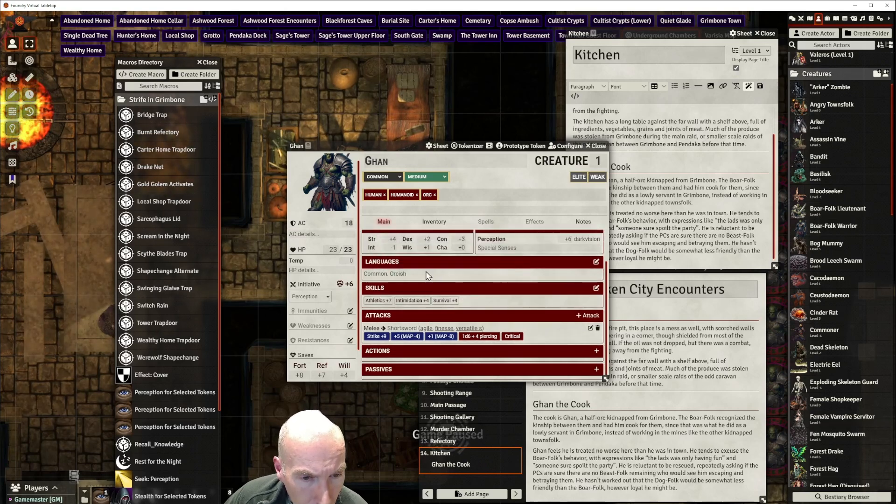
# Replace Ghan's portrait with the image ghan cook.webp from the module's user data
pyautogui.moveTo(405, 147); pyautogui.dragTo(404, 114)
pyautogui.scroll(1, 413, 260)
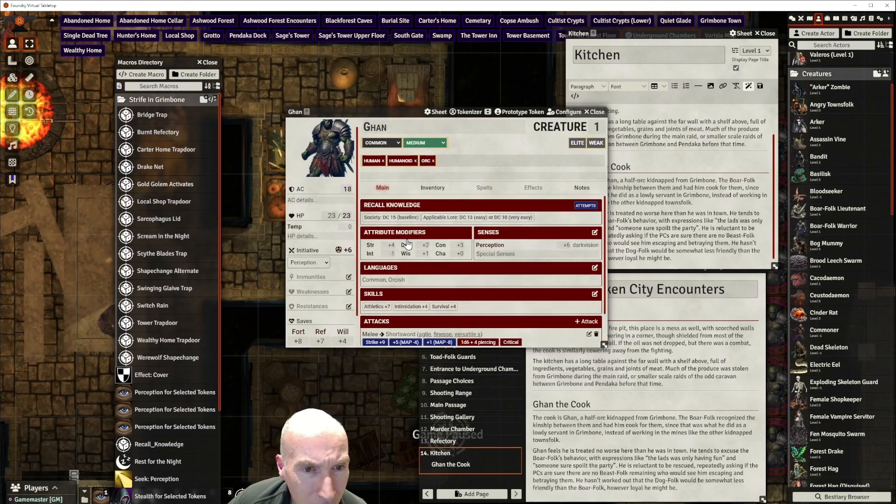
pyautogui.click(329, 170)
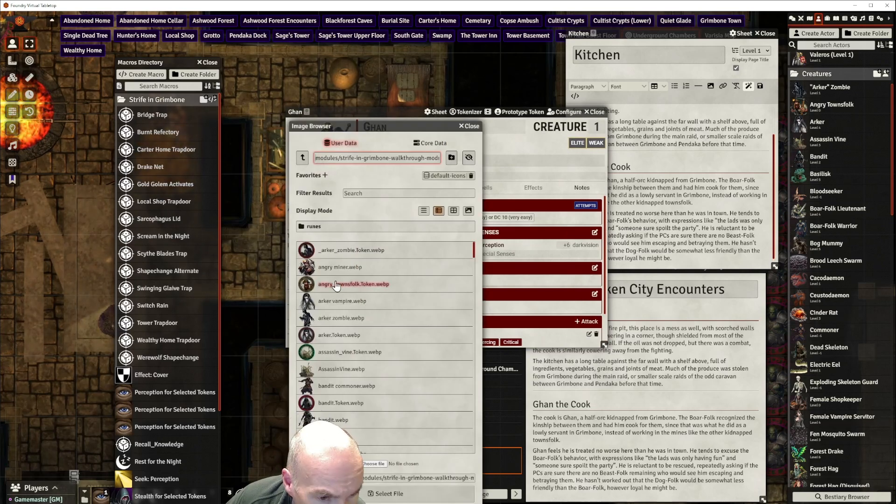
pyautogui.scroll(-3, 380, 341)
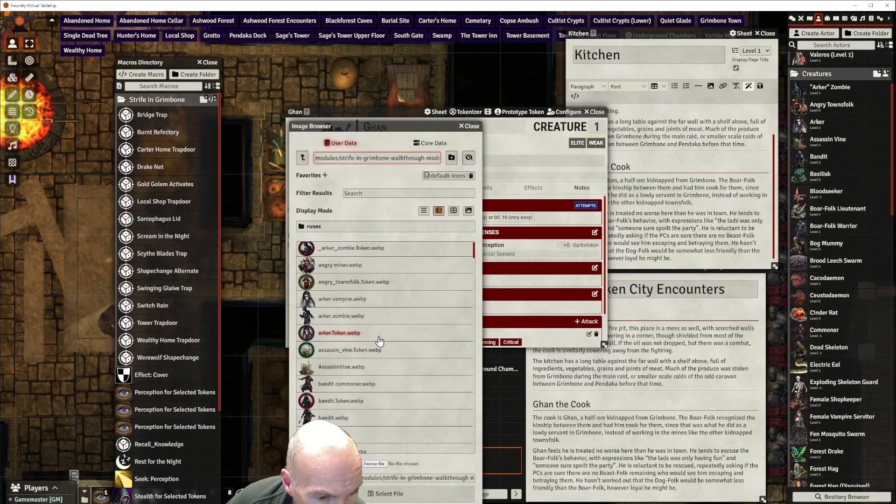
pyautogui.scroll(-5, 379, 340)
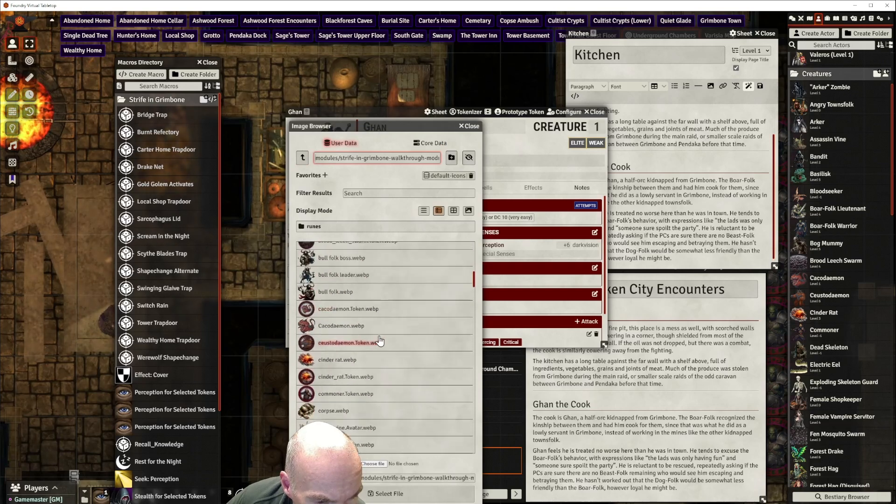
pyautogui.scroll(-8, 380, 341)
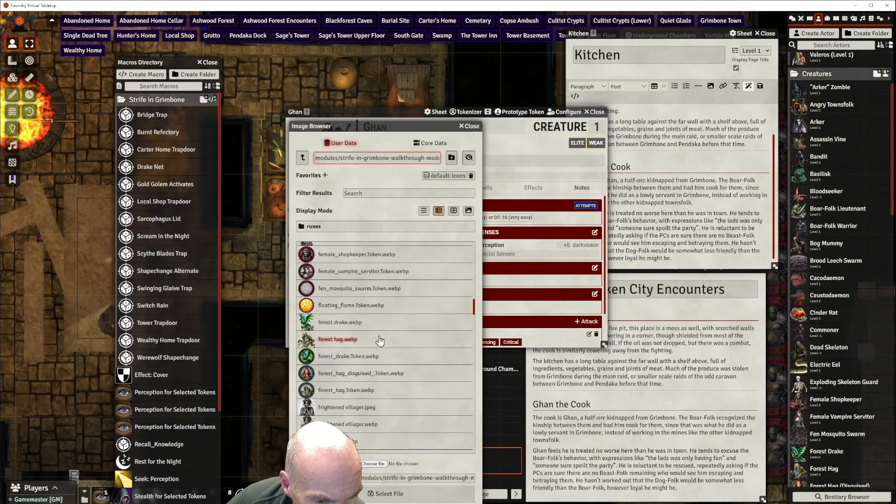
pyautogui.scroll(-2, 380, 341)
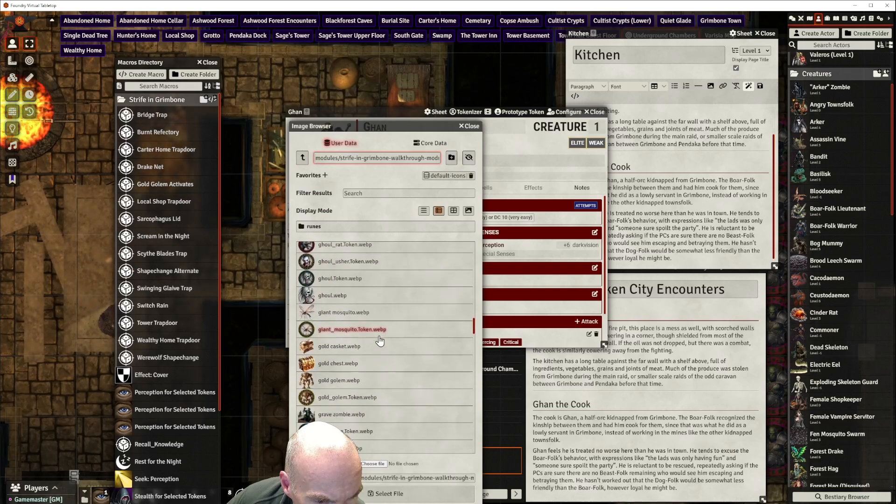
pyautogui.scroll(2, 380, 341)
pyautogui.scroll(2, 379, 341)
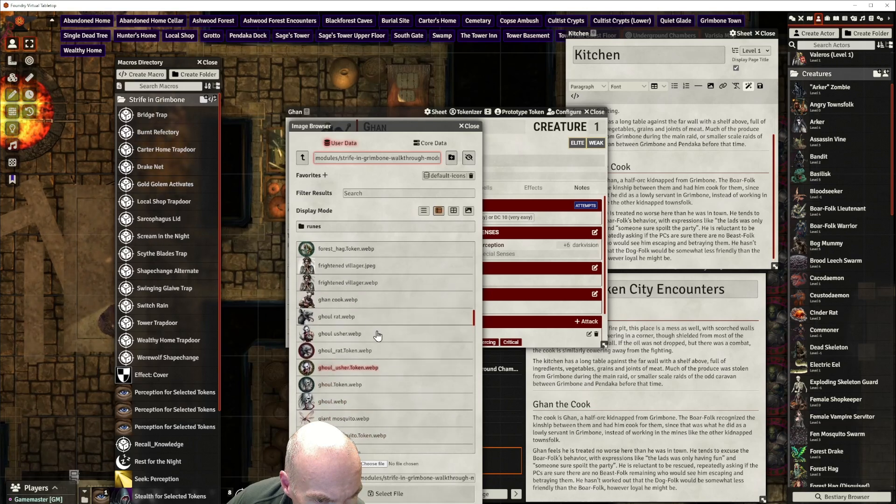
pyautogui.click(343, 302)
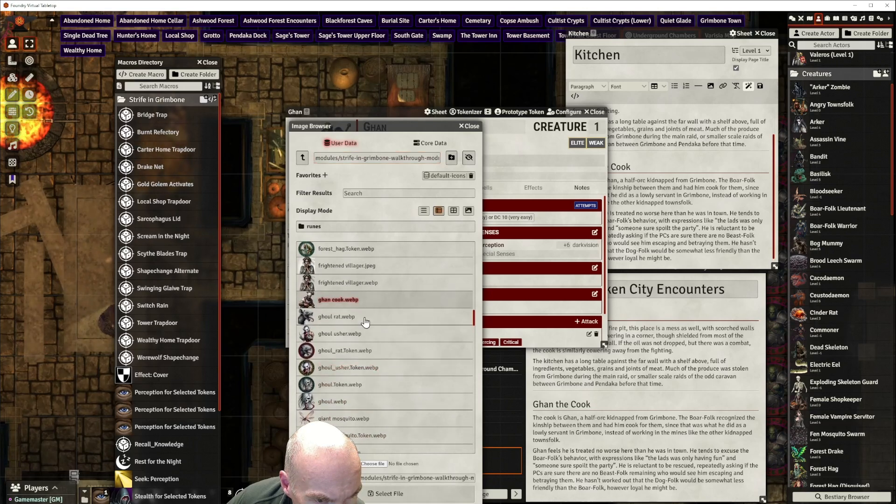
pyautogui.click(400, 491)
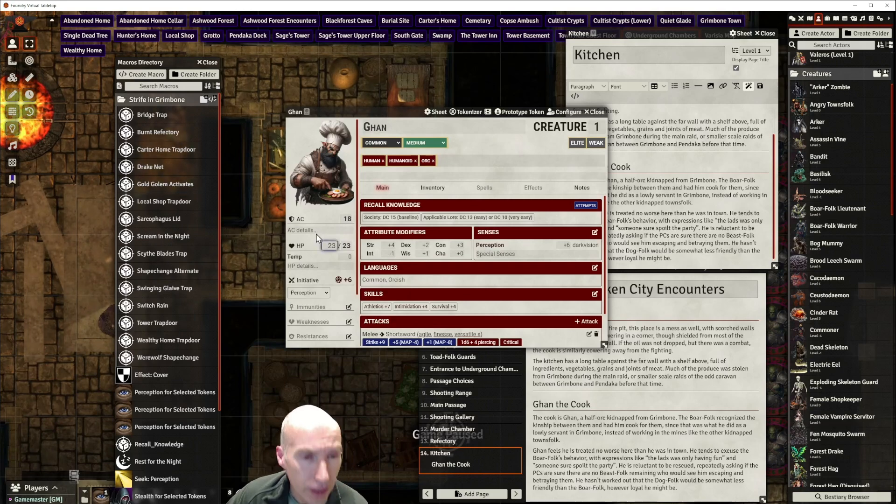
# In Tokenizer, add the ornate magenta frame to Ghan's token and delete the old wooden frame and old orc image layers
pyautogui.click(469, 112)
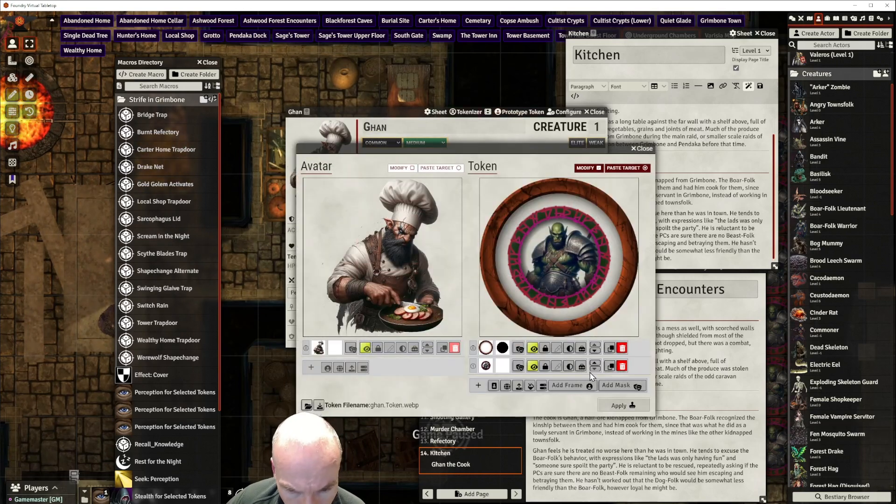
pyautogui.click(567, 385)
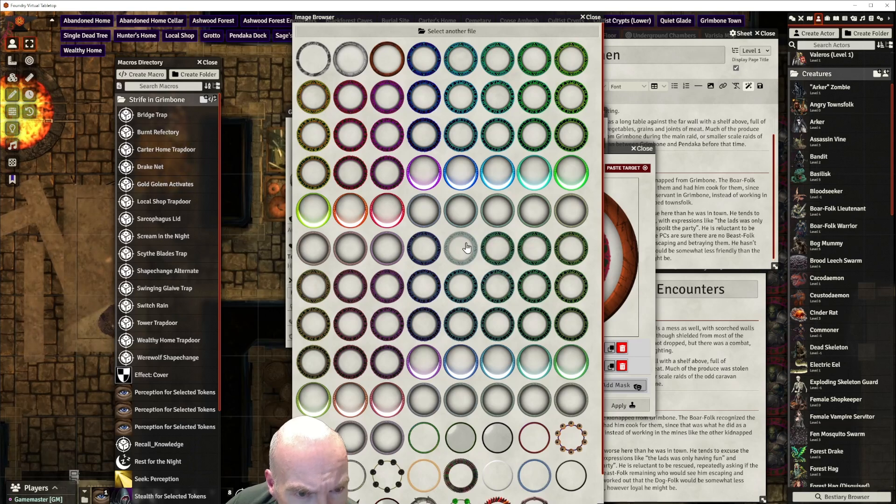
pyautogui.click(350, 96)
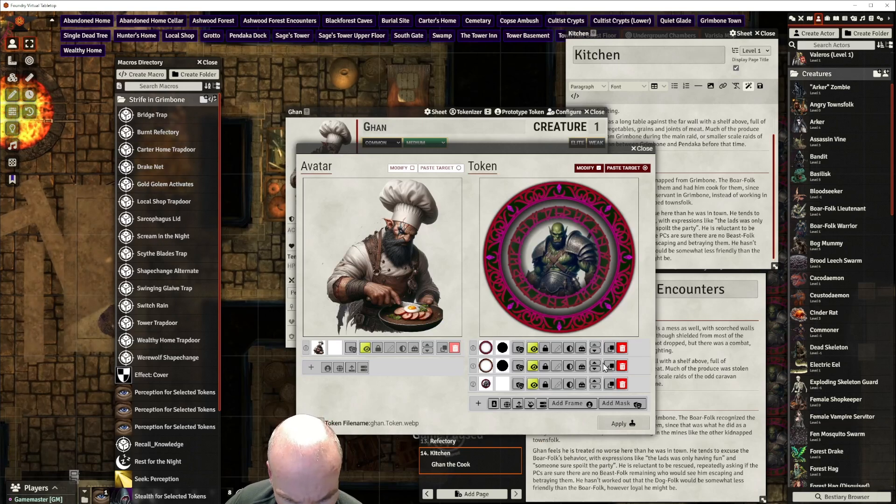
pyautogui.click(622, 367)
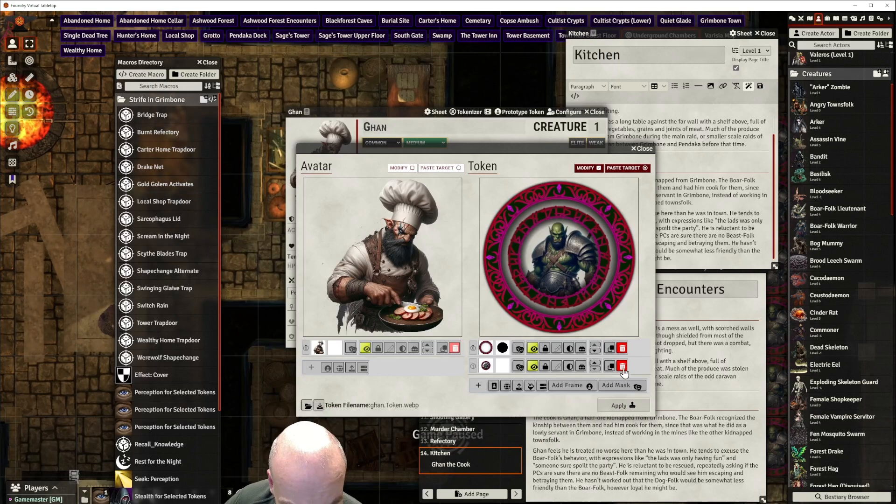
pyautogui.click(622, 367)
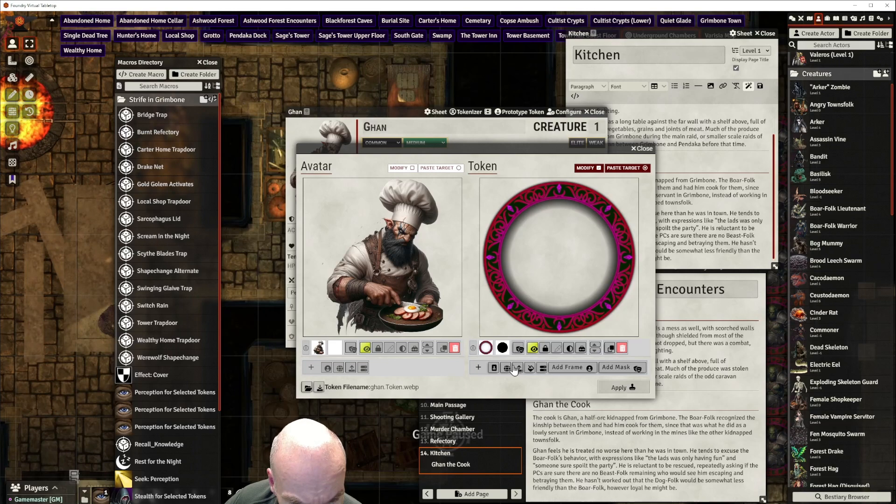
# Add the cook avatar beneath the token frame, enlarge and position it to centre the face and hat, and apply the token
pyautogui.click(495, 368)
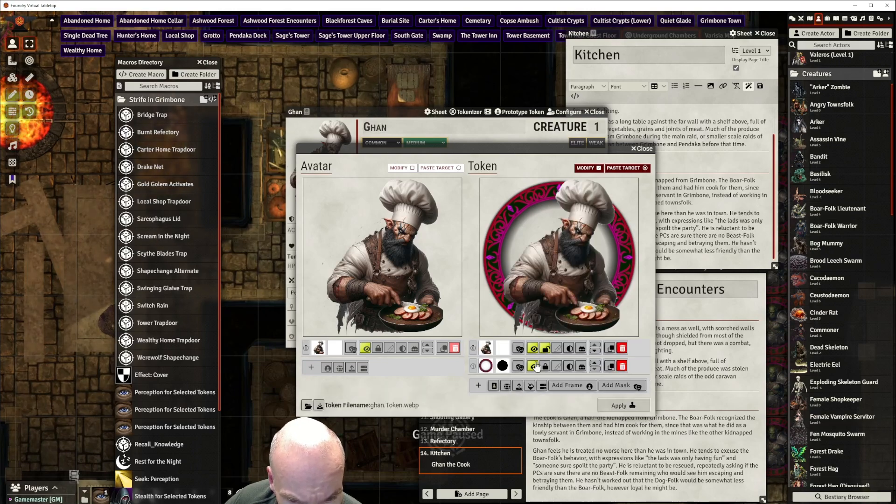
pyautogui.click(595, 363)
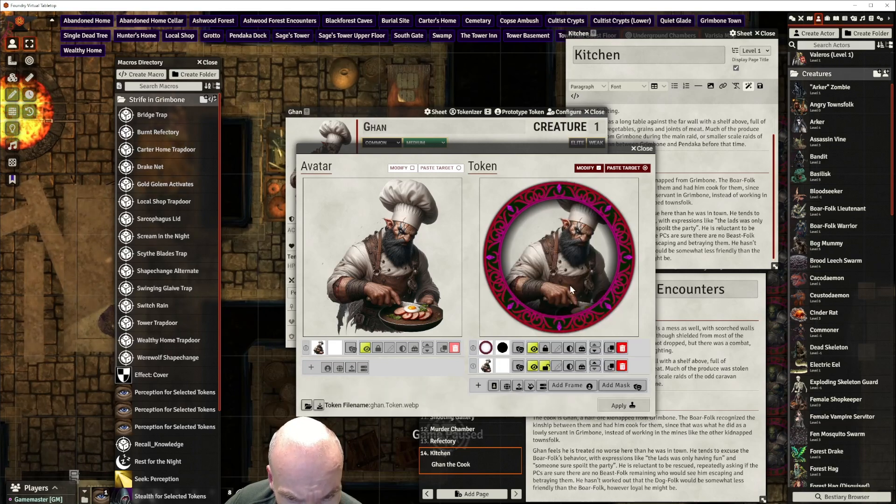
pyautogui.moveTo(569, 268); pyautogui.dragTo(559, 229)
pyautogui.scroll(5, 569, 288)
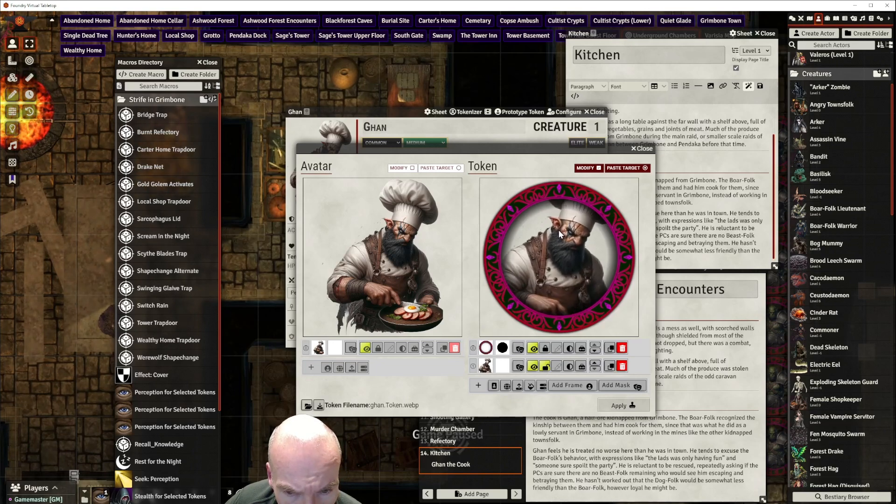
pyautogui.moveTo(569, 270); pyautogui.dragTo(560, 295)
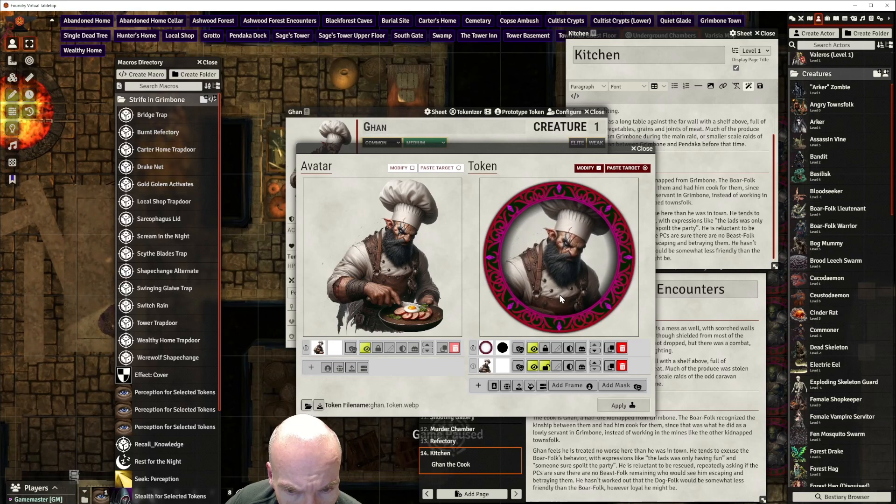
pyautogui.click(614, 406)
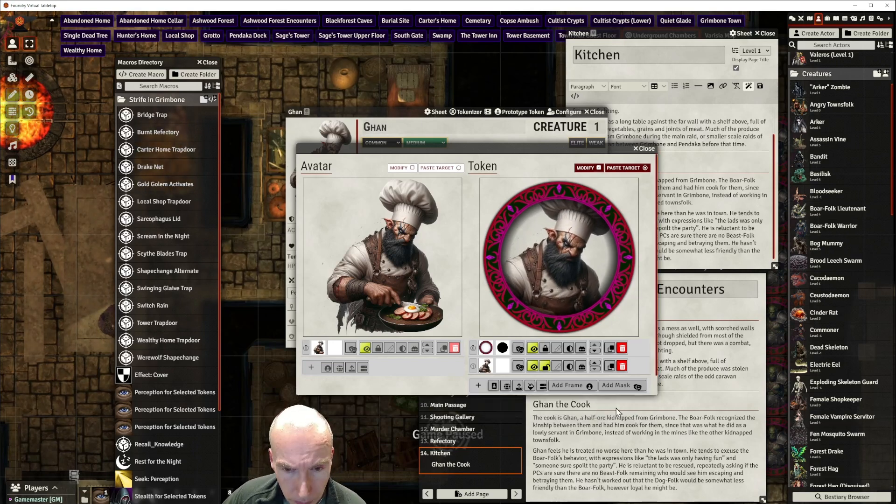
pyautogui.moveTo(598, 115); pyautogui.dragTo(606, 135)
pyautogui.click(604, 132)
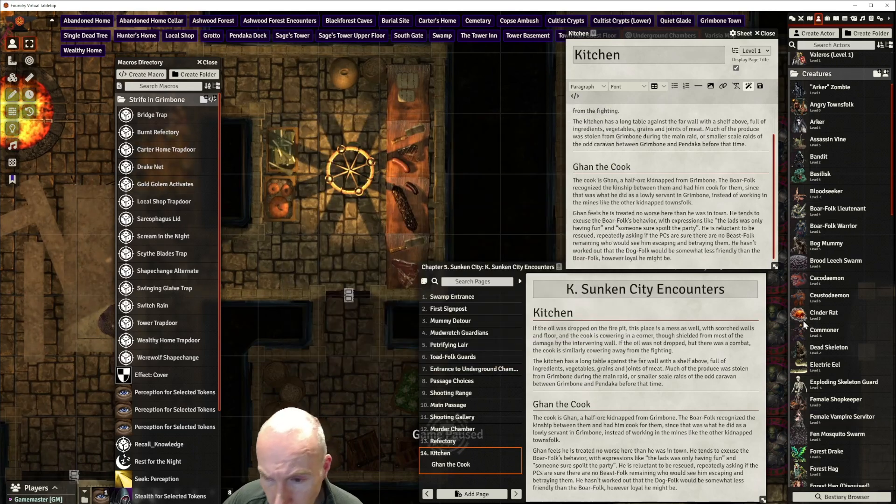
# Place Ghan's token on the kitchen map beside the long food table and hide it from players
pyautogui.scroll(-5, 839, 306)
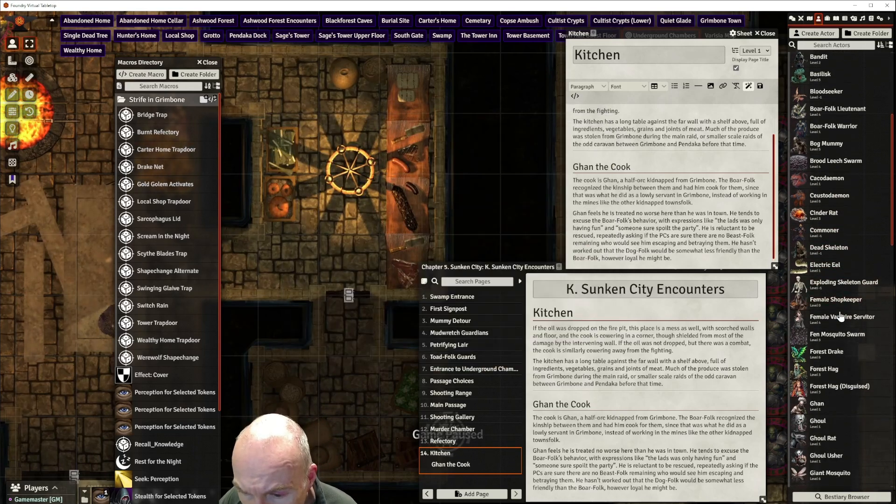
pyautogui.scroll(-1, 839, 318)
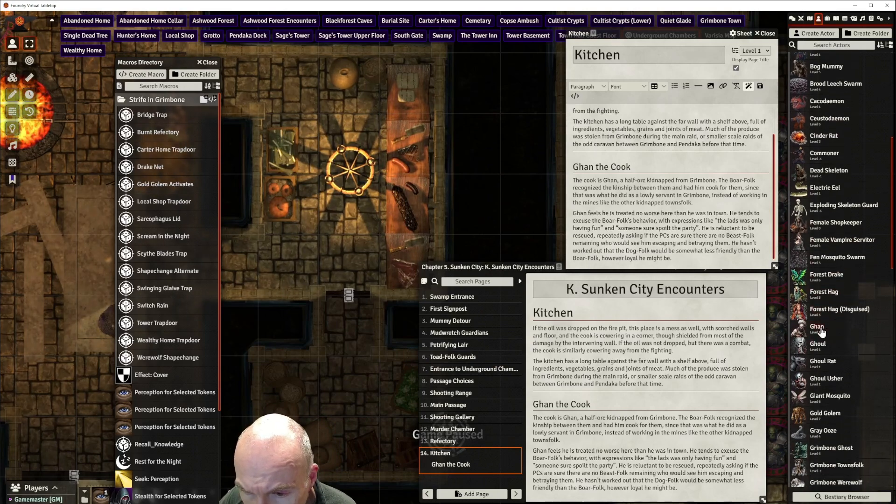
pyautogui.moveTo(819, 329); pyautogui.dragTo(350, 143)
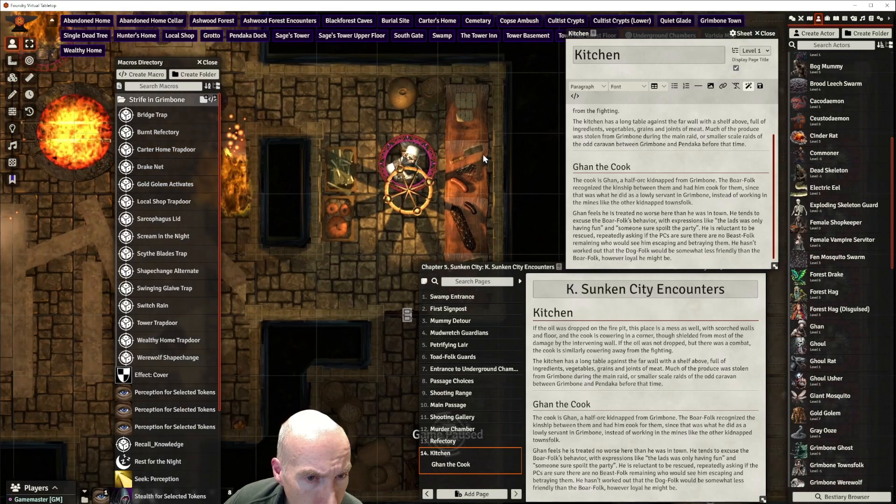
pyautogui.rightClick(408, 163)
pyautogui.click(460, 112)
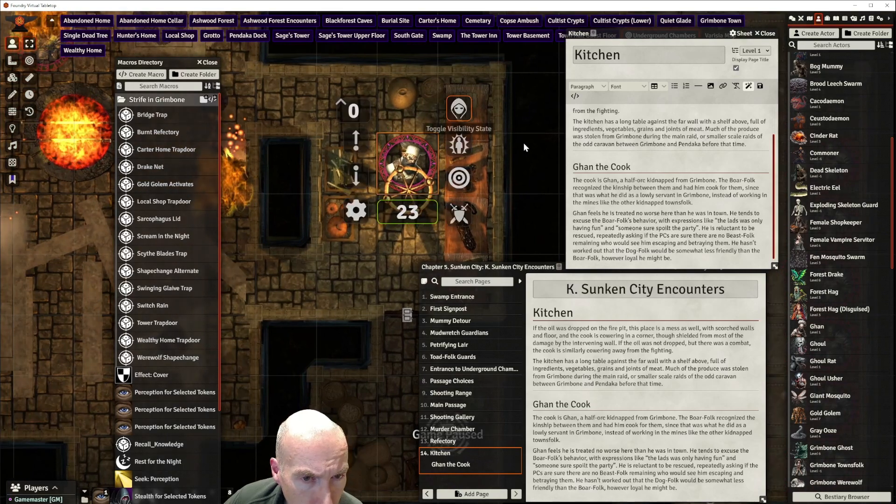
pyautogui.click(522, 158)
pyautogui.scroll(-4, 484, 191)
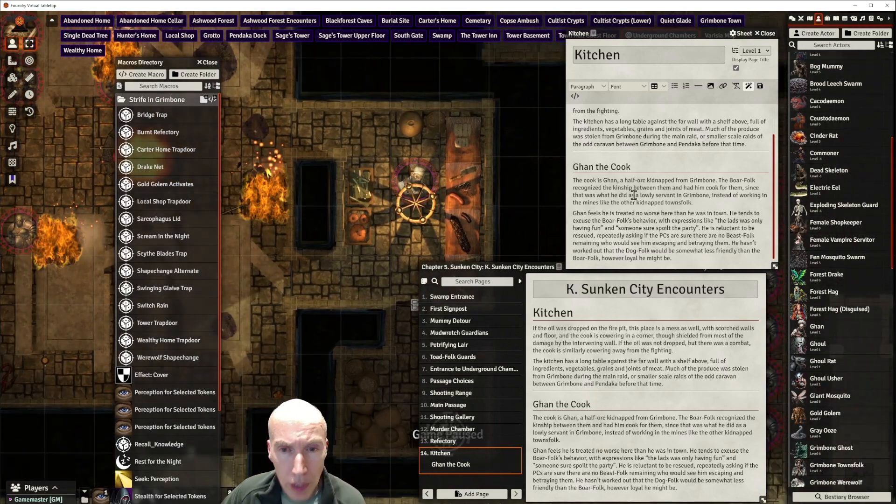
# Add a horizontal rule and a link to the Ghan actor at the end of the Kitchen page and save it
pyautogui.scroll(-1, 607, 196)
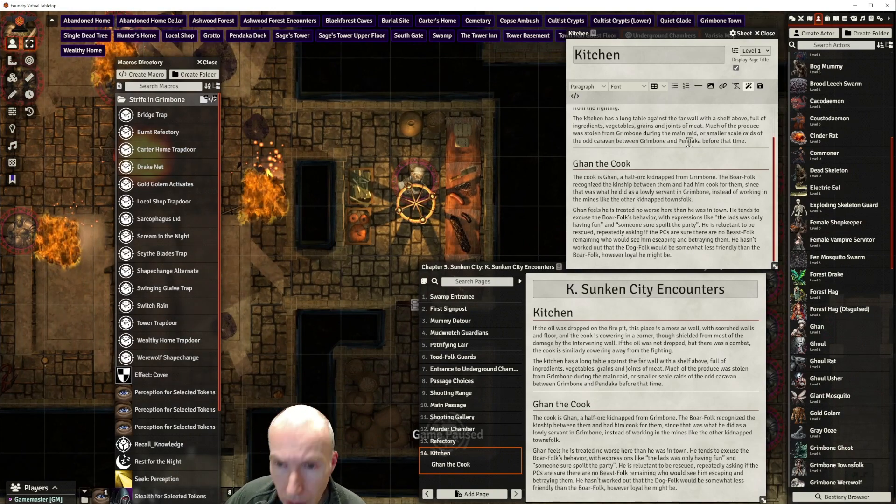
pyautogui.click(699, 87)
pyautogui.click(682, 252)
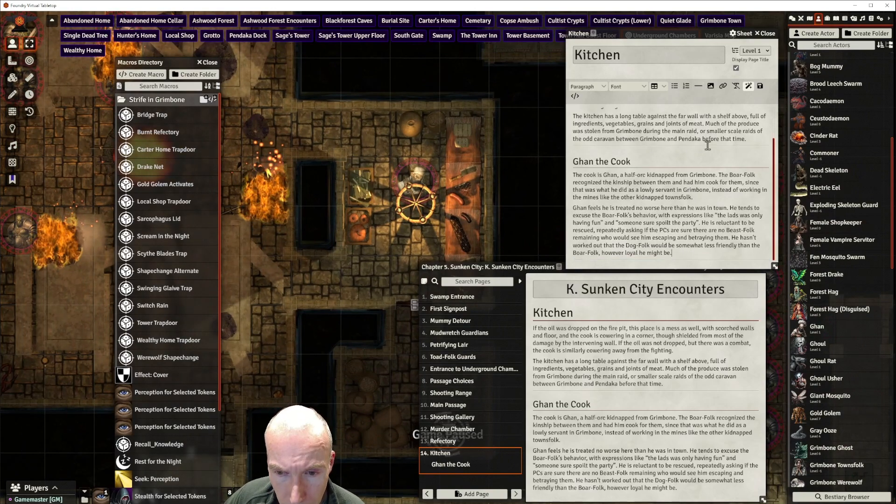
pyautogui.click(699, 87)
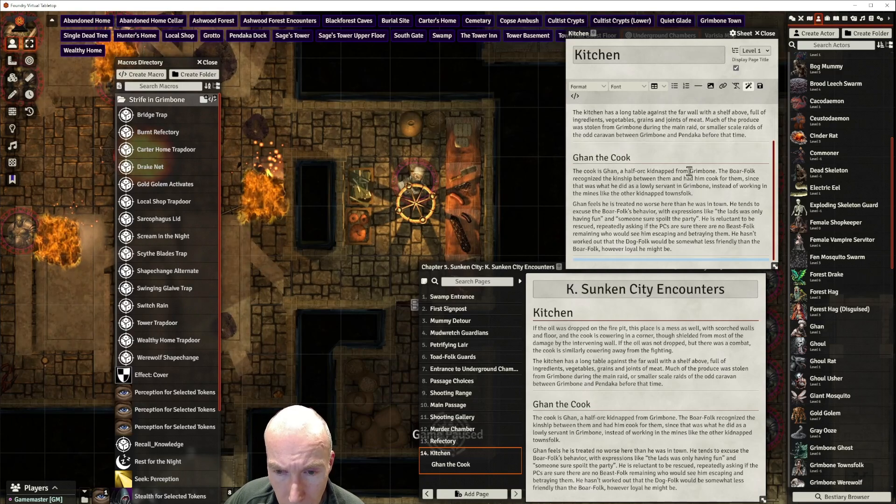
pyautogui.click(618, 256)
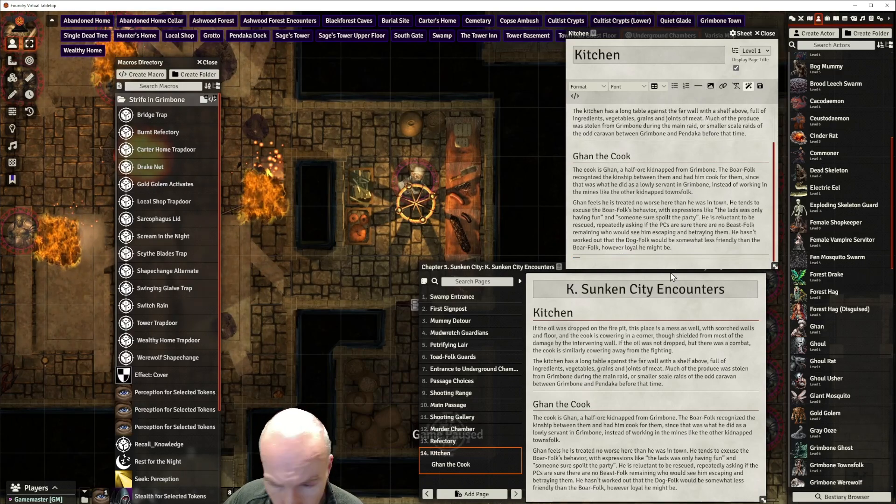
pyautogui.moveTo(792, 313); pyautogui.dragTo(621, 256)
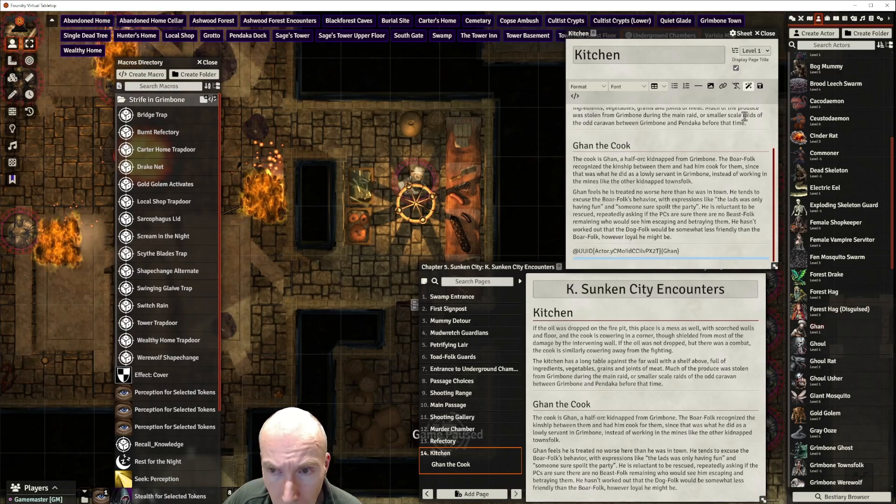
pyautogui.click(760, 87)
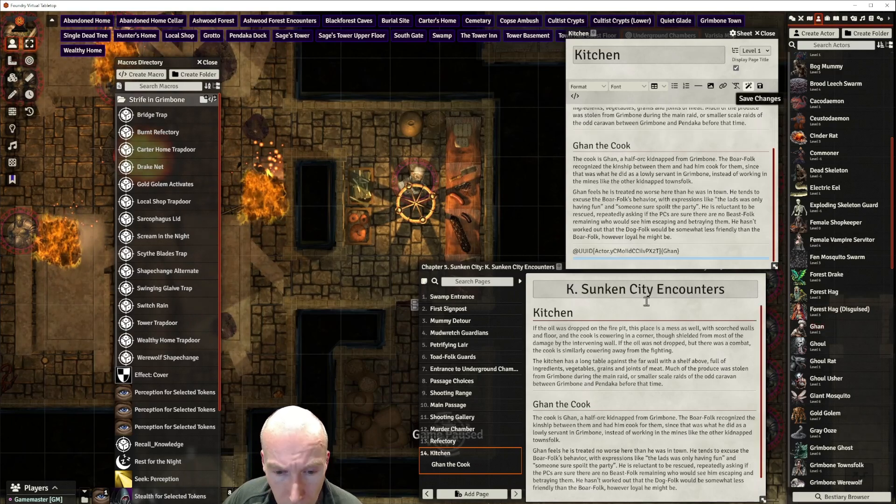
pyautogui.scroll(-1, 649, 336)
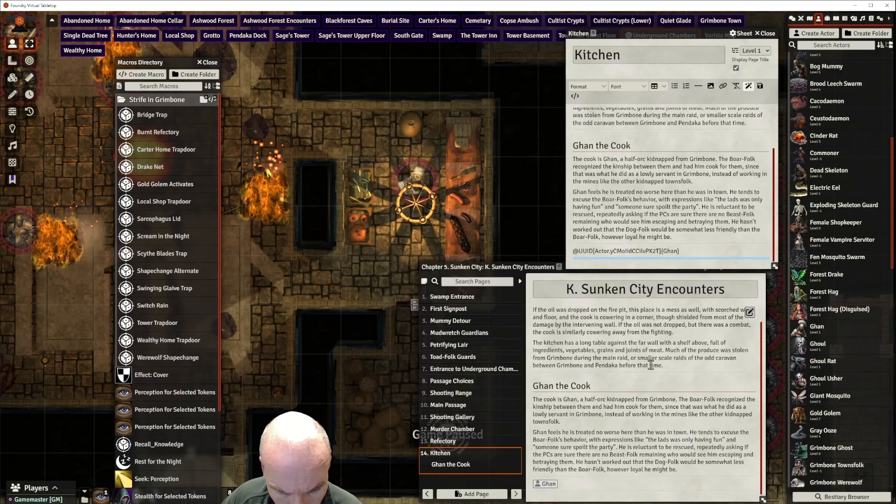
pyautogui.scroll(1, 651, 365)
pyautogui.scroll(-1, 652, 363)
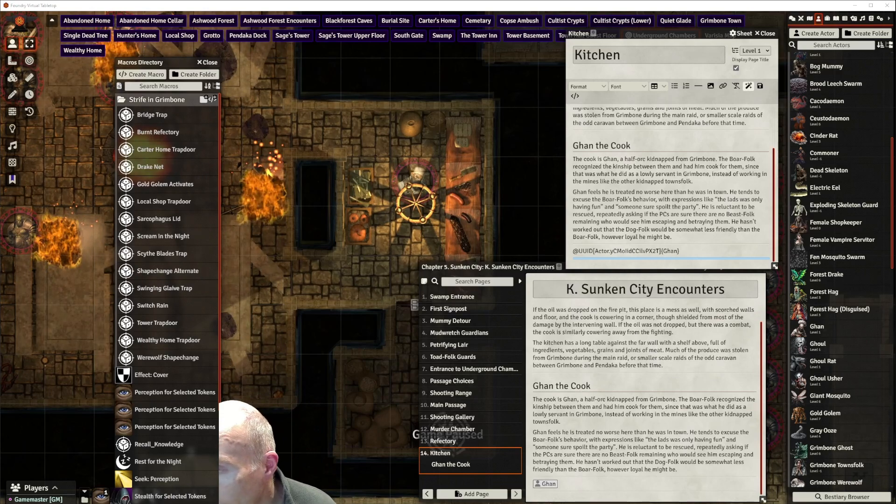
# Add a text page named Storeroom describing its grain, barrels and crates, a brass scepter worth 20 gp and a Moderate Frost Vial
pyautogui.click(477, 494)
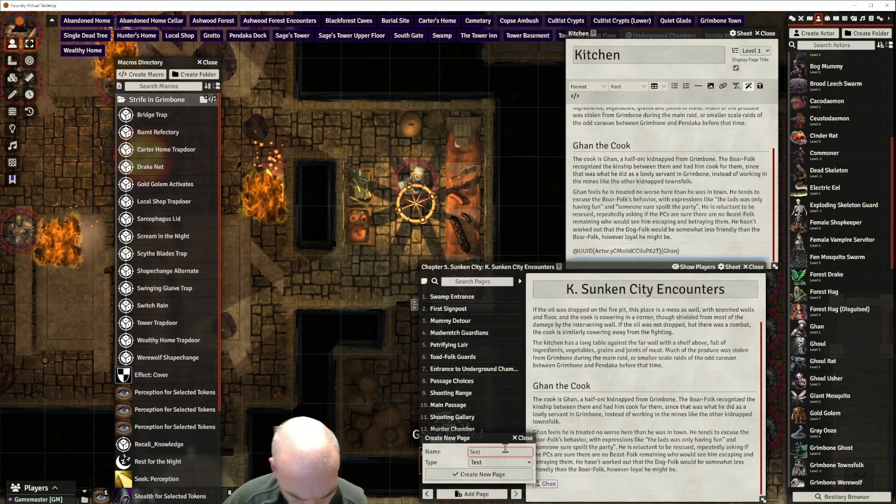
pyautogui.write('Storeroo')
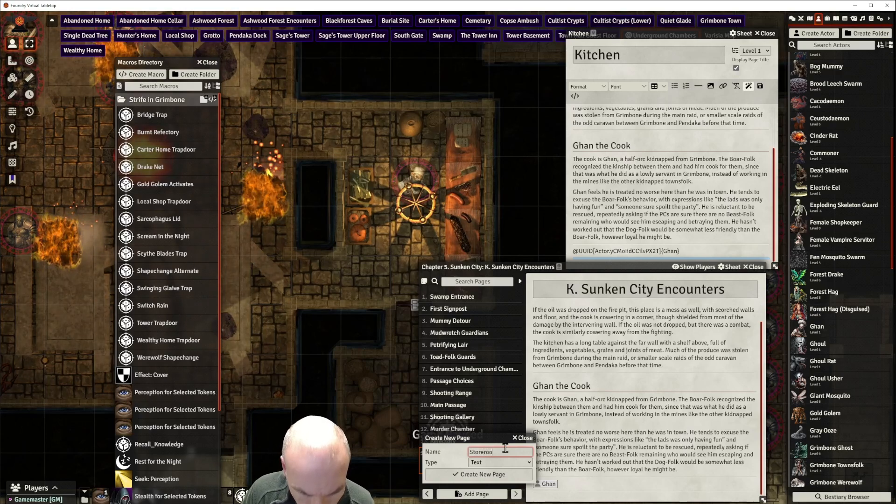
pyautogui.write('m')
pyautogui.click(484, 474)
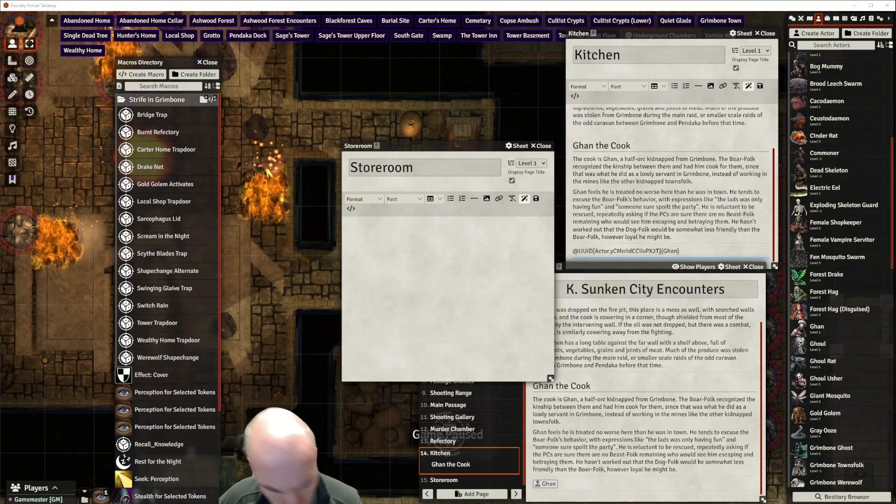
pyautogui.hotkey('alt', 'Tab')
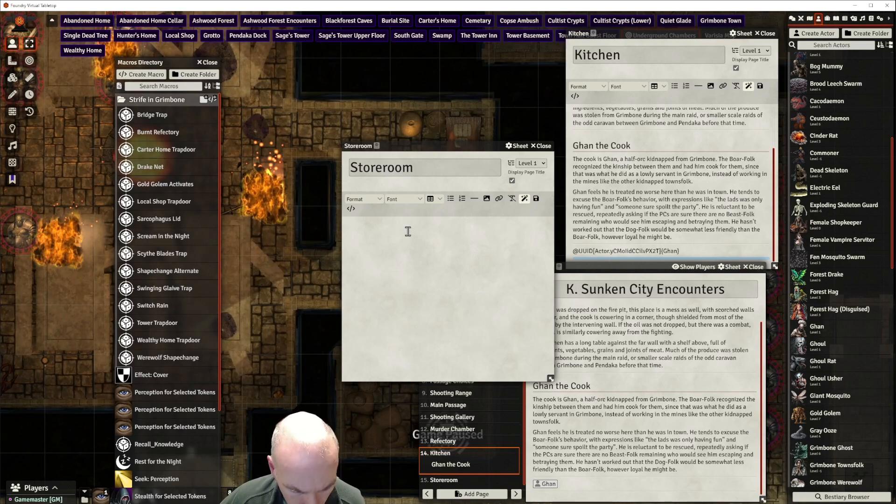
pyautogui.write('This storeroom contains sacks of grain, barrels of beer, salted meat and apples and crates of ironware and utensils. Inside a crate is a dirty object which is actually a brass scepter with a gem head, worth 20 gp, and in another, its value missed by the Beast-Folk, is a Moderate Frost Vial.')
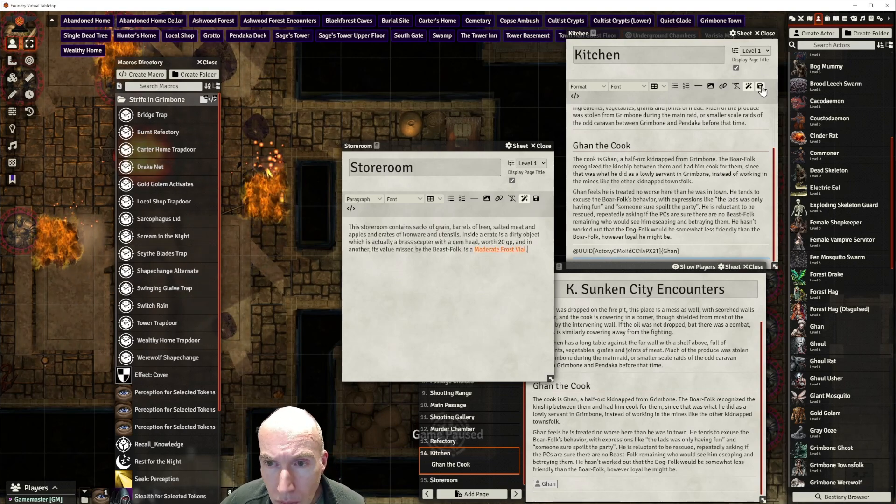
# Close the Kitchen page editor and move the Storeroom editor into its place, clearing the map's storeroom area
pyautogui.click(766, 33)
pyautogui.moveTo(465, 145); pyautogui.dragTo(691, 28)
pyautogui.moveTo(360, 252); pyautogui.dragTo(249, 169)
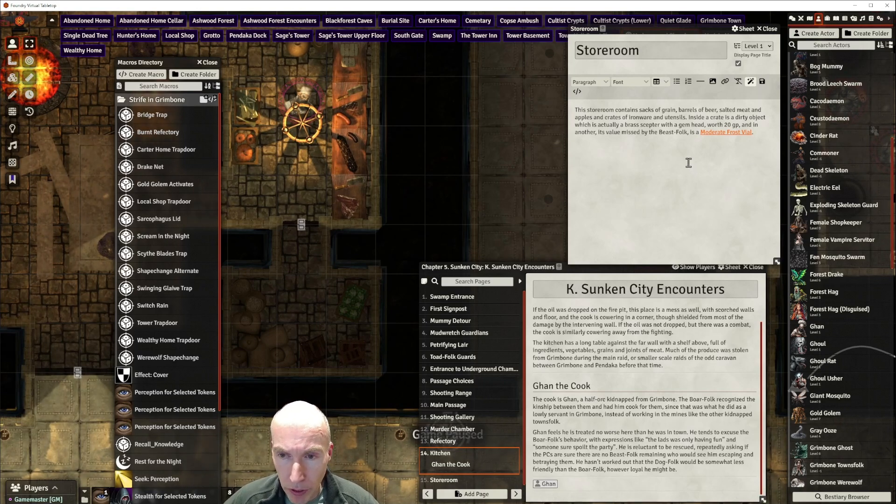
pyautogui.moveTo(341, 212); pyautogui.dragTo(366, 134)
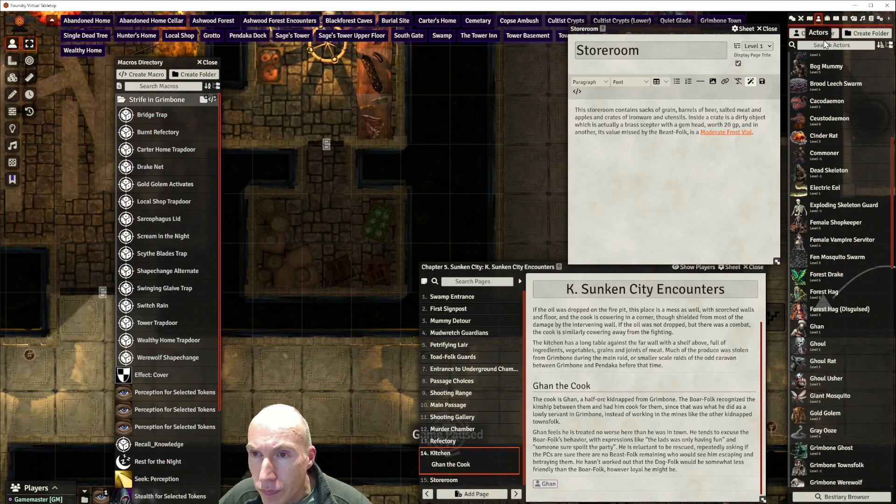
# Collapse the Creatures and Hazards actor folders and look through the existing actors in the Loot folder
pyautogui.scroll(6, 838, 165)
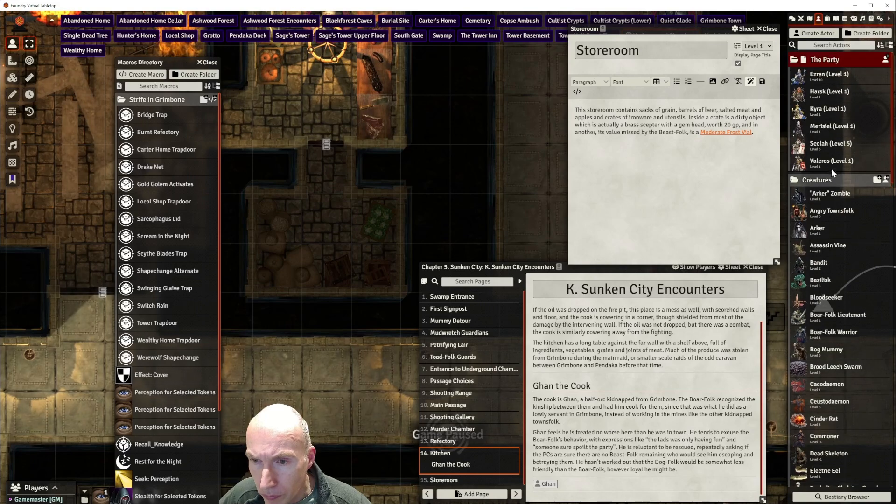
pyautogui.click(824, 181)
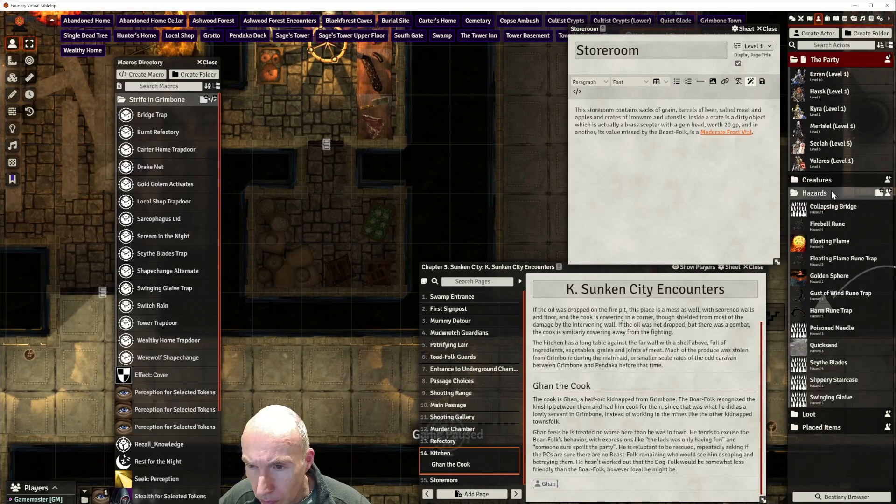
pyautogui.click(816, 194)
pyautogui.click(812, 207)
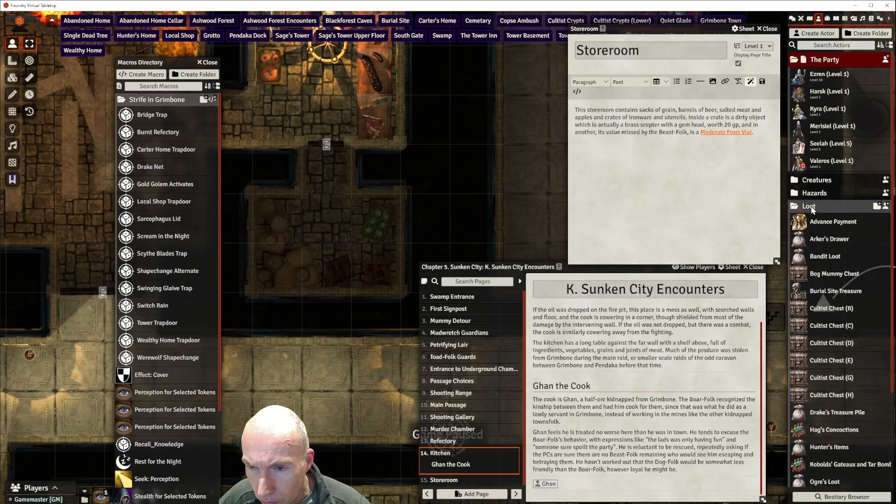
pyautogui.scroll(-5, 849, 284)
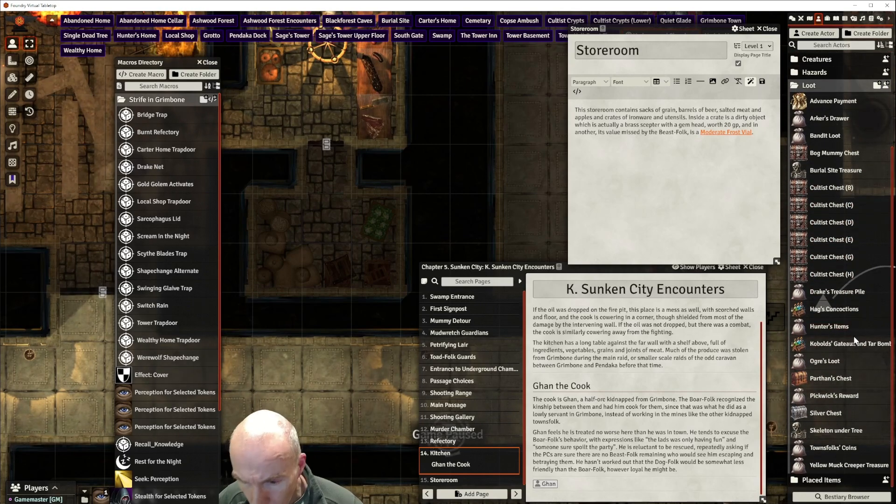
pyautogui.scroll(1, 853, 338)
pyautogui.scroll(-1, 856, 340)
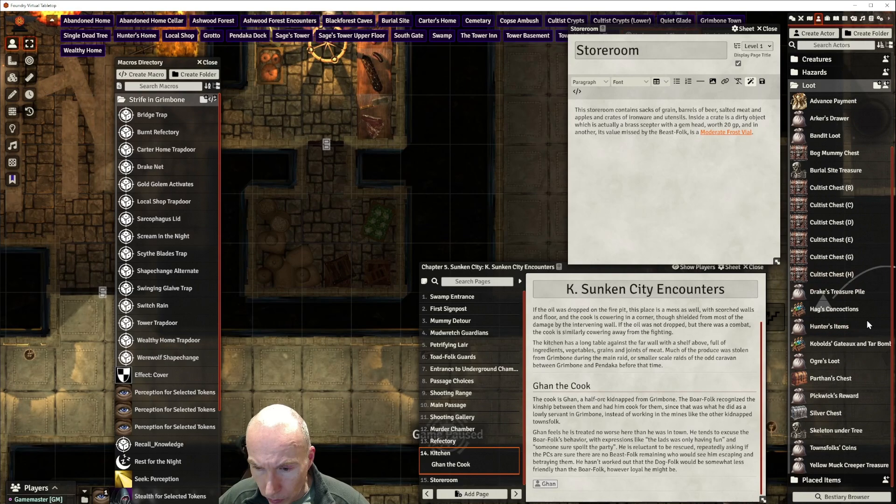
# Create a new actor of type Loot named "Storeroom Crate" in the Loot folder
pyautogui.scroll(1, 869, 318)
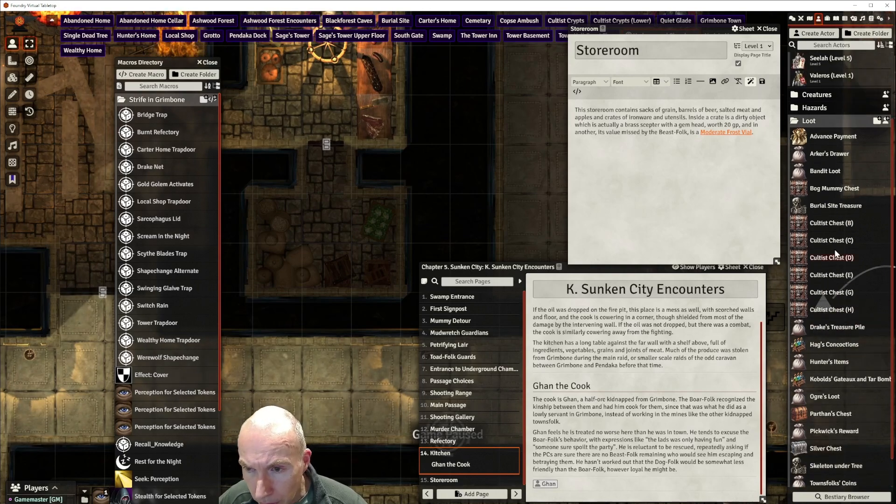
pyautogui.scroll(2, 842, 201)
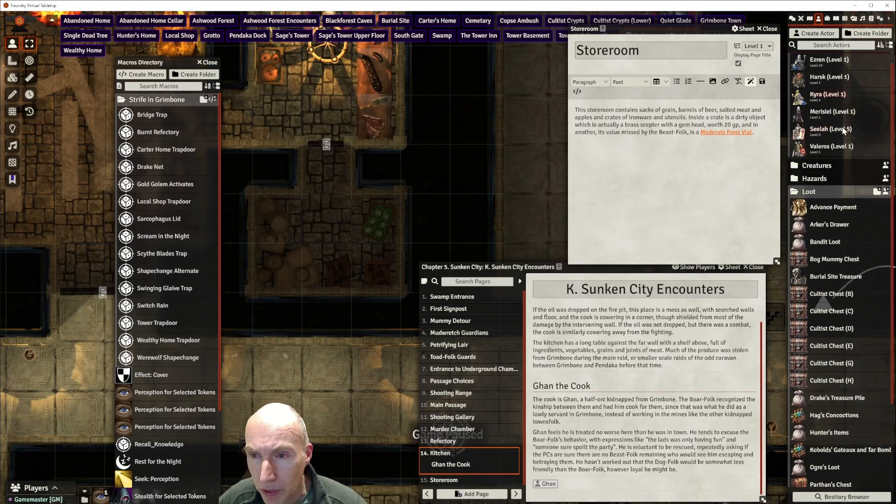
pyautogui.click(886, 193)
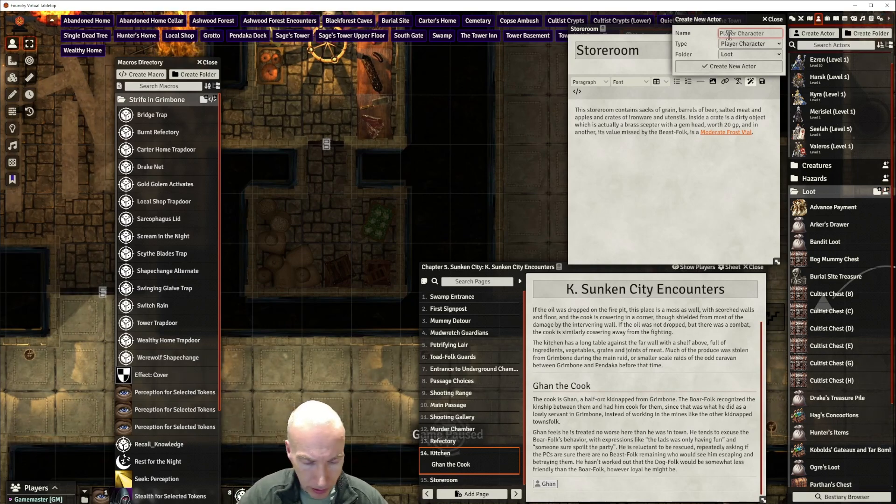
pyautogui.write('Crate')
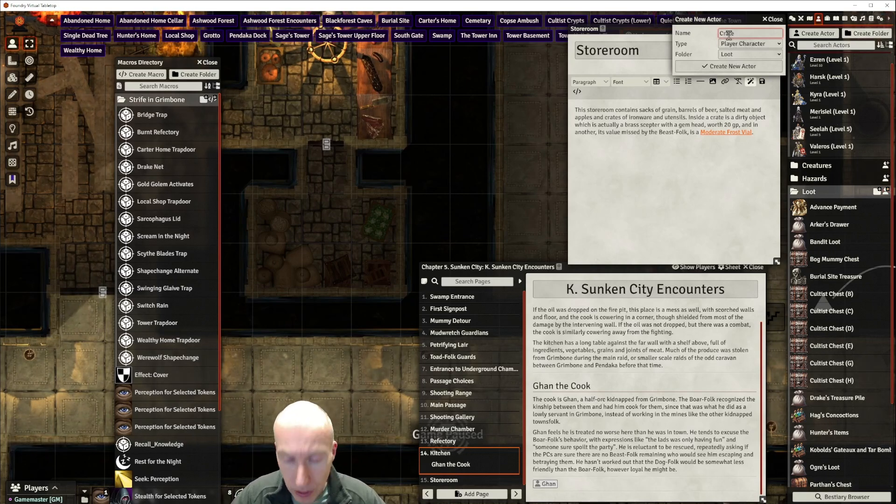
pyautogui.press('BackSpace')
pyautogui.press('BackSpace')
pyautogui.press('BackSpace')
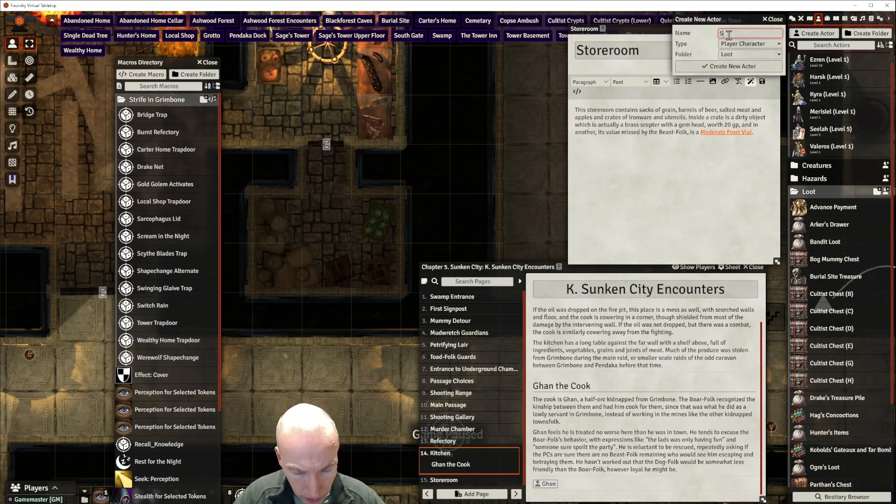
pyautogui.write('Storeroom')
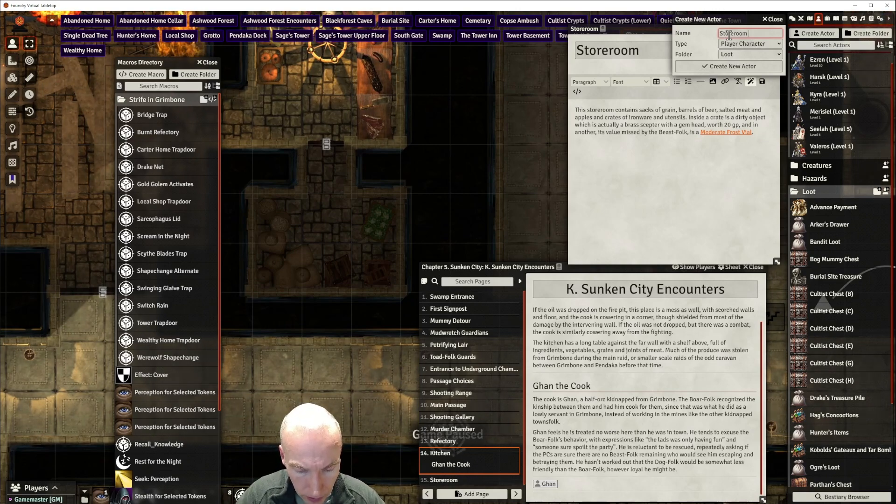
pyautogui.write(' Crate')
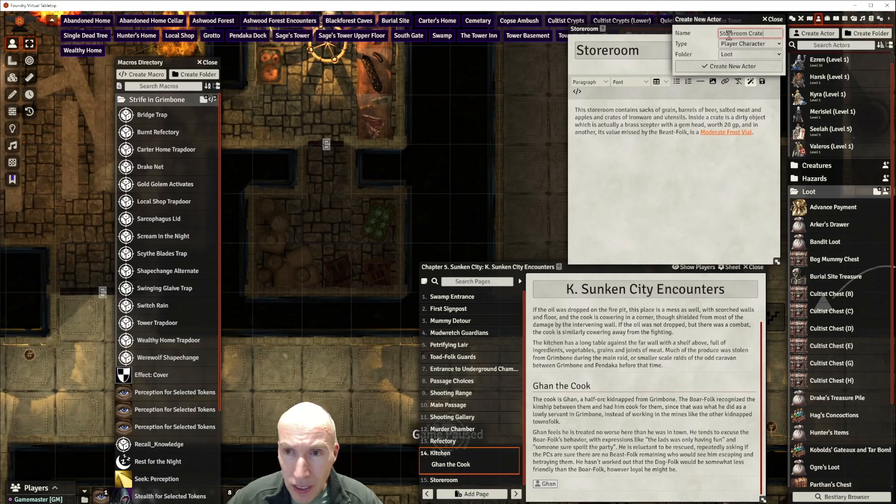
pyautogui.click(757, 45)
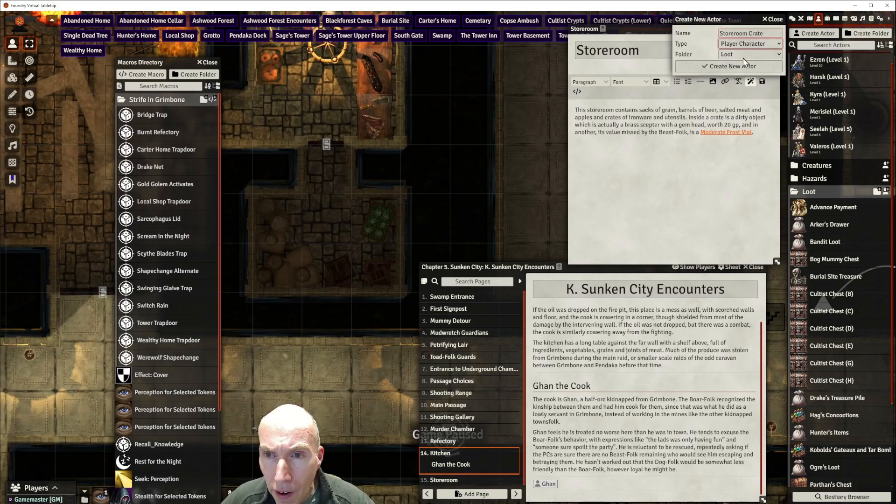
pyautogui.click(745, 67)
pyautogui.click(745, 67)
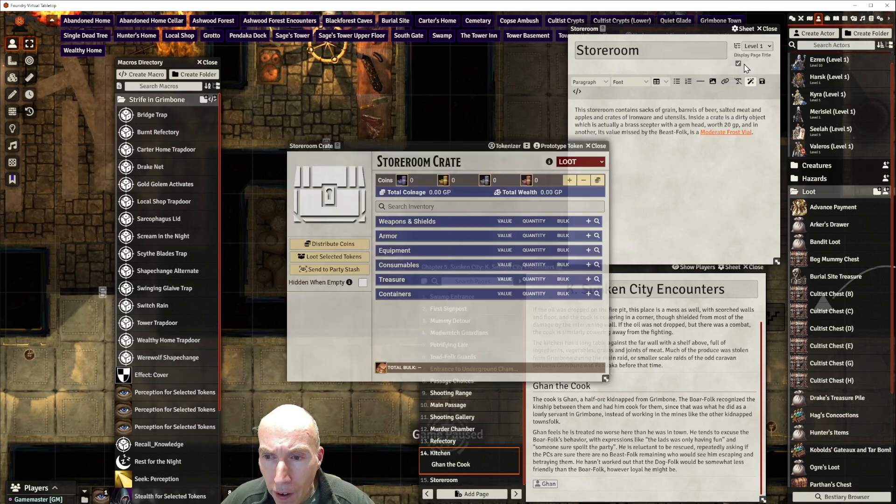
# Browse for a new image for the Storeroom Crate in the strife-in-grimbone-walkthrough module's assets, tokens folder
pyautogui.click(343, 194)
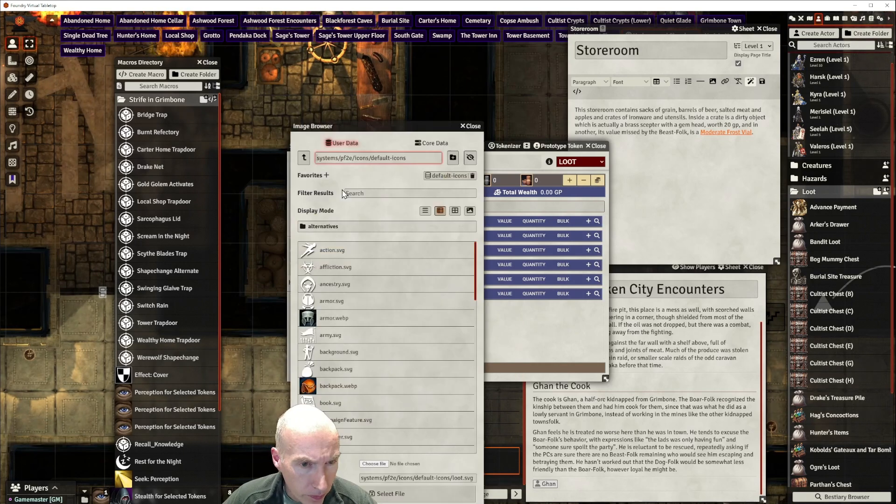
pyautogui.click(303, 159)
pyautogui.click(303, 159)
pyautogui.click(303, 159)
pyautogui.click(303, 159)
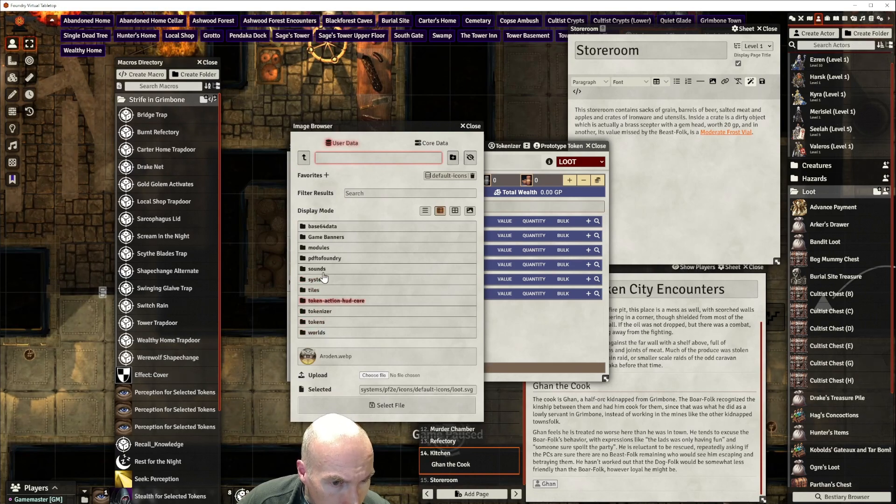
pyautogui.click(319, 247)
pyautogui.scroll(-5, 368, 327)
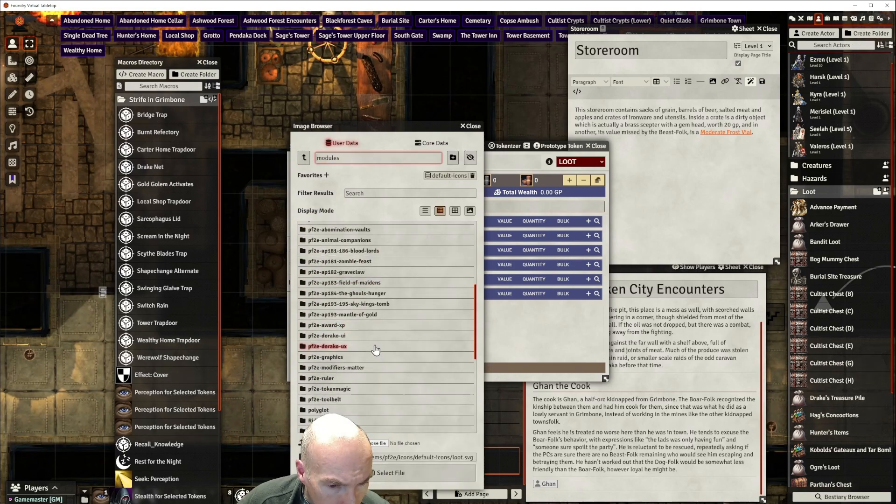
pyautogui.click(373, 353)
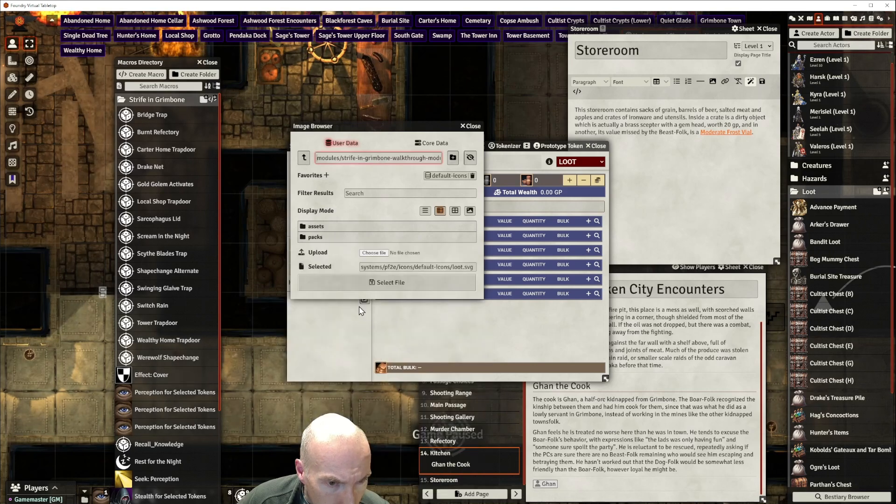
pyautogui.click(316, 227)
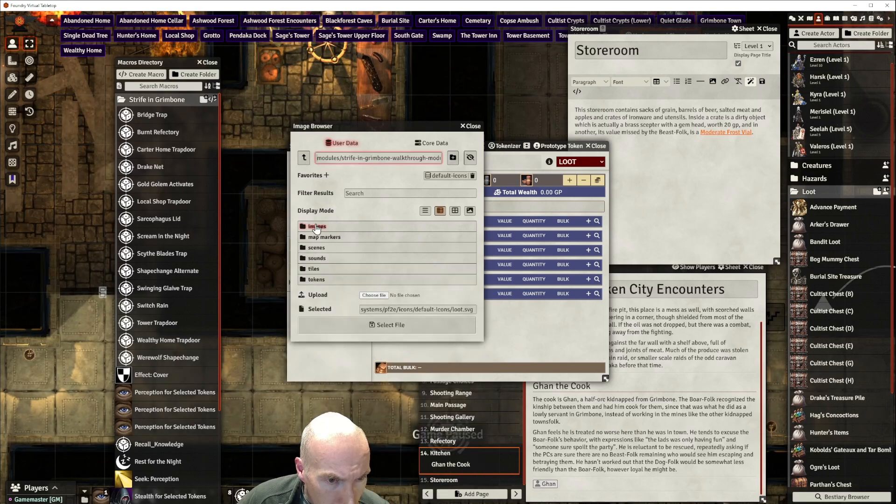
pyautogui.click(318, 279)
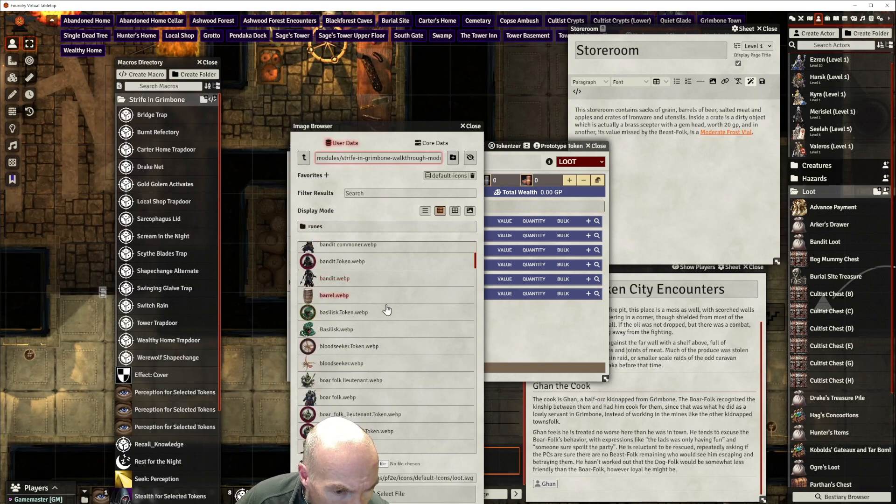
# Look through the tokens folder's image files for a picture suitable for a crate
pyautogui.scroll(2, 369, 303)
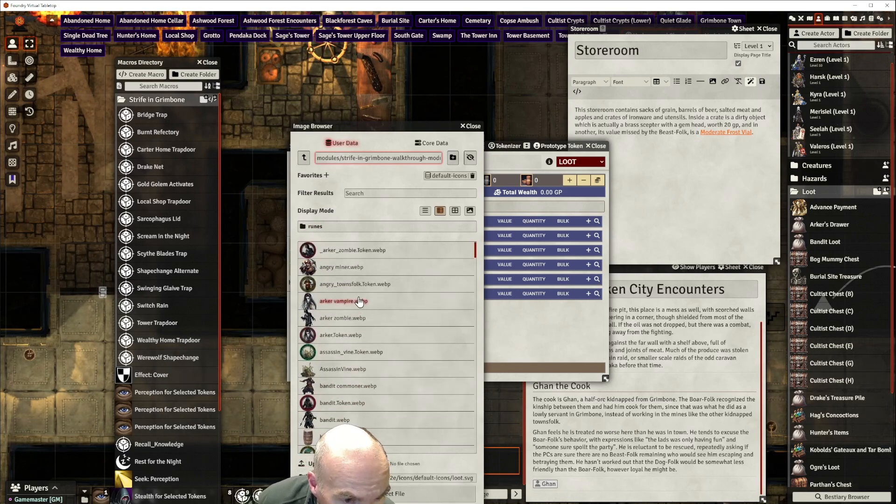
pyautogui.scroll(-1, 362, 303)
pyautogui.scroll(-2, 367, 326)
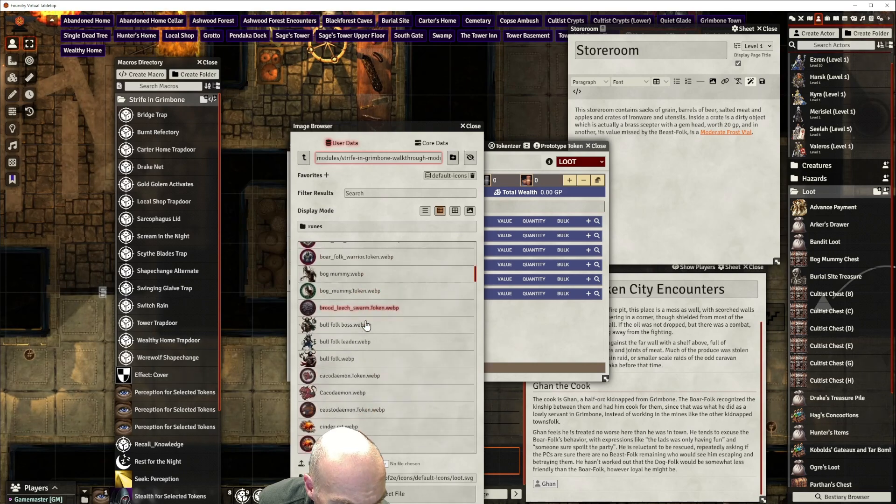
pyautogui.scroll(-1, 367, 325)
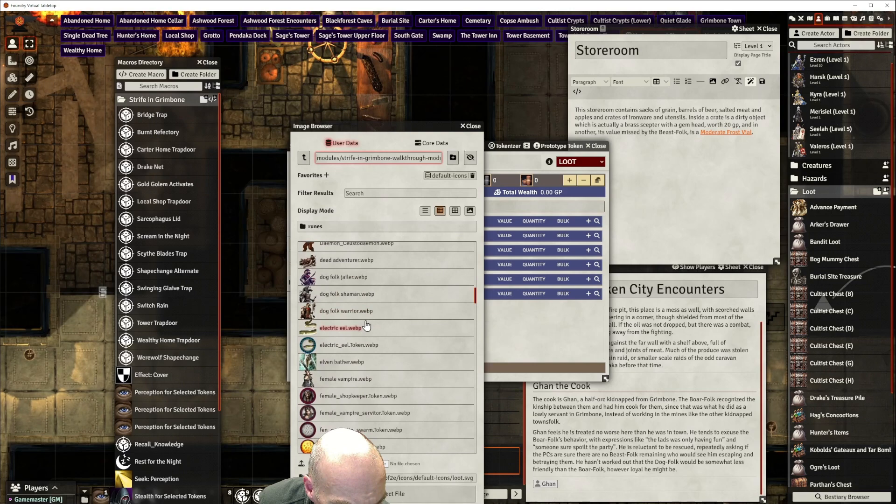
pyautogui.scroll(-4, 367, 326)
pyautogui.scroll(-3, 367, 326)
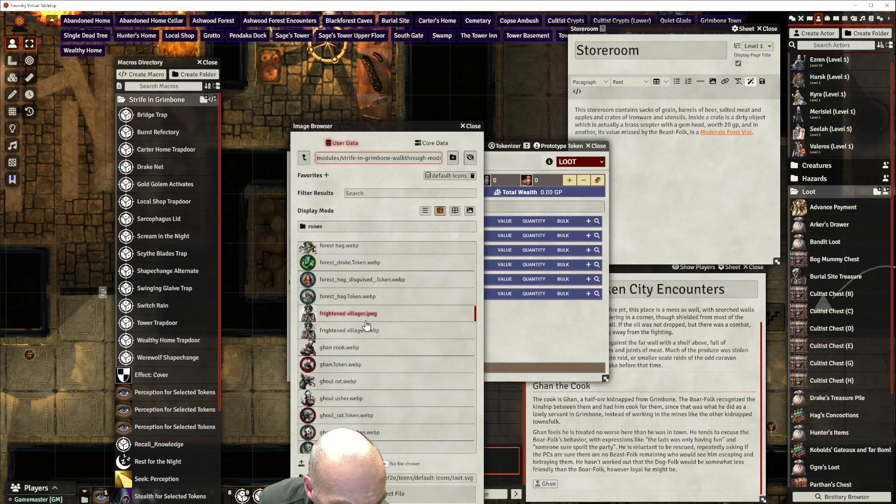
pyautogui.scroll(-3, 367, 326)
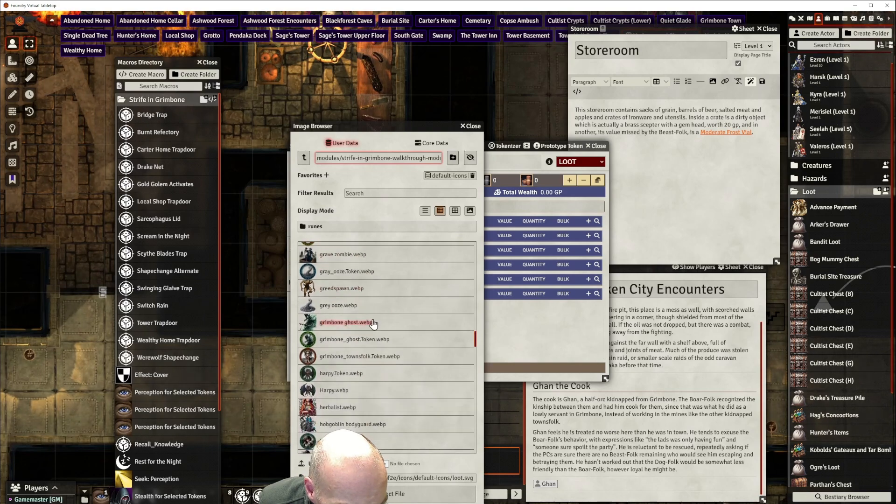
pyautogui.scroll(-3, 373, 324)
pyautogui.scroll(-1, 373, 324)
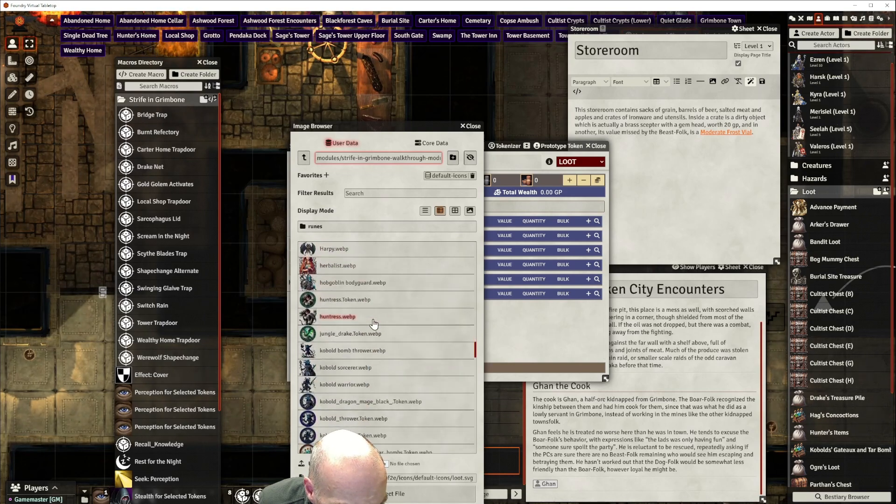
pyautogui.scroll(-2, 373, 323)
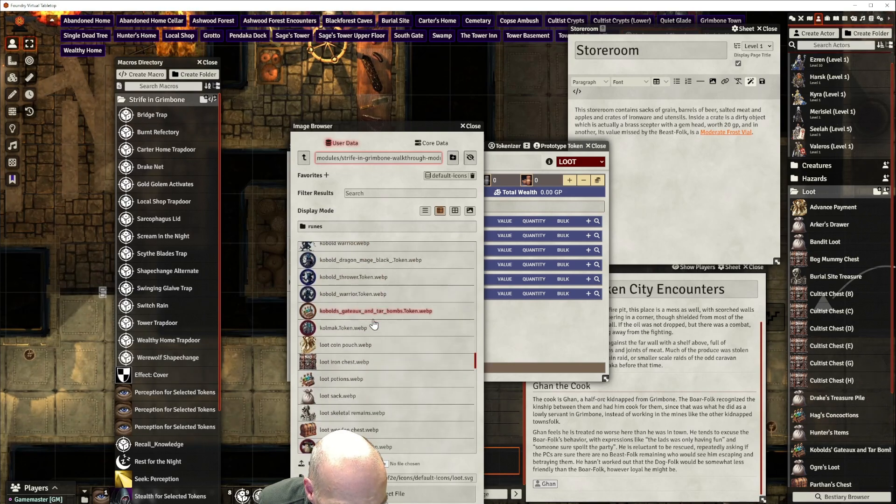
pyautogui.scroll(-1, 384, 363)
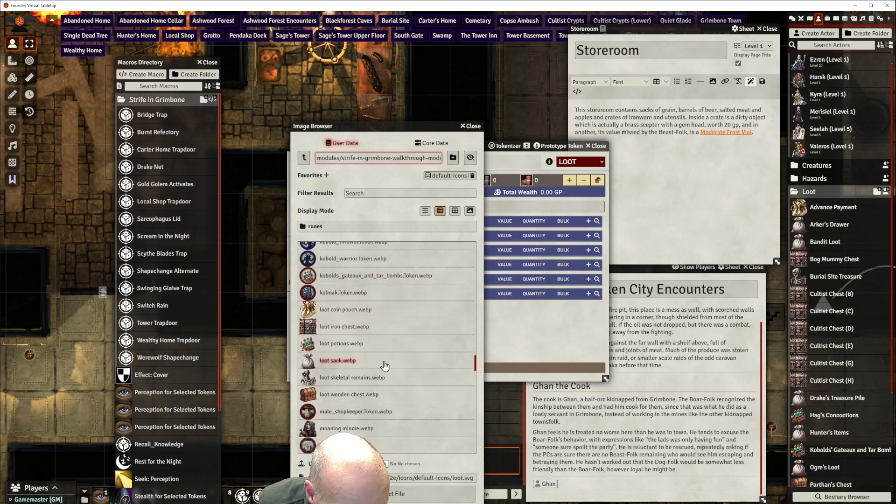
pyautogui.scroll(-1, 383, 364)
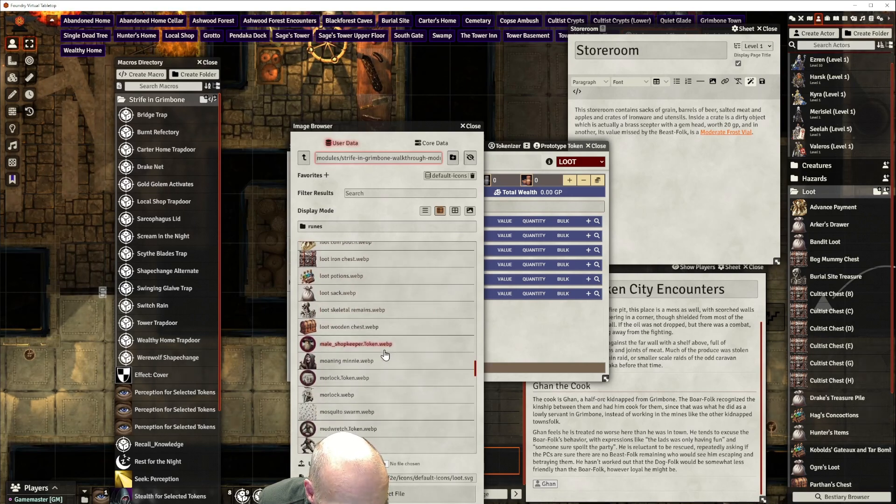
pyautogui.scroll(-1, 385, 356)
pyautogui.scroll(-1, 385, 356)
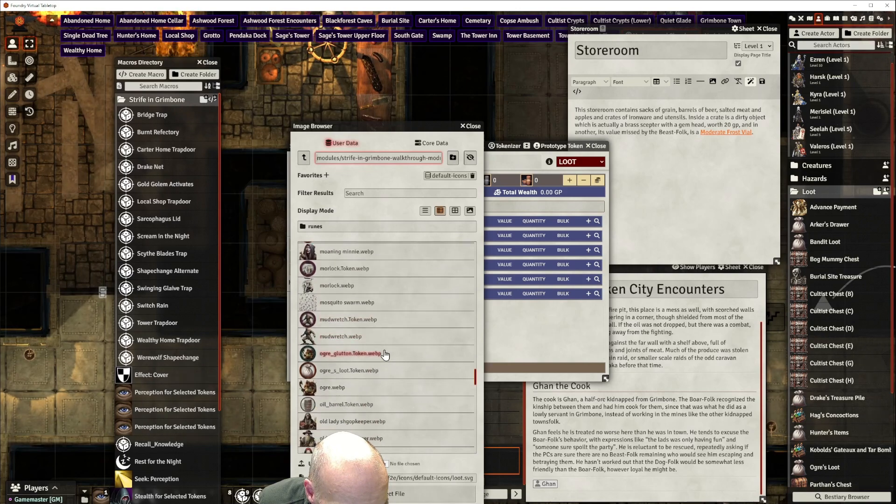
pyautogui.scroll(-4, 385, 355)
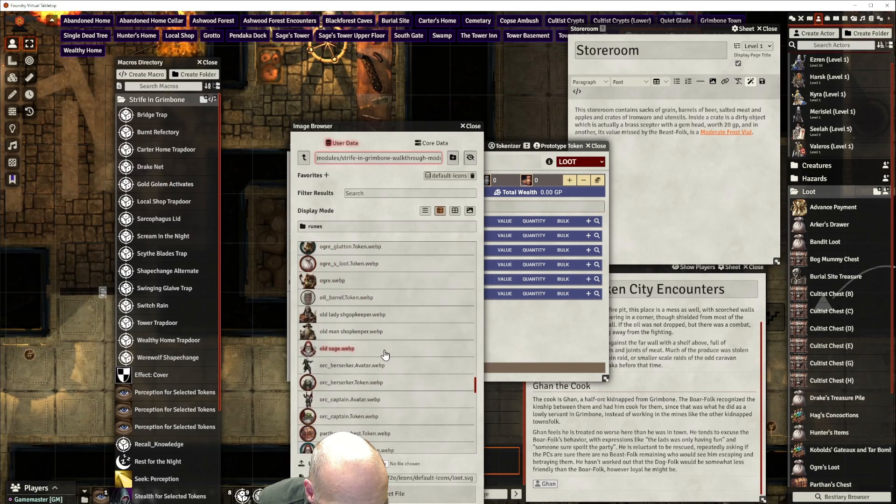
pyautogui.scroll(-4, 385, 356)
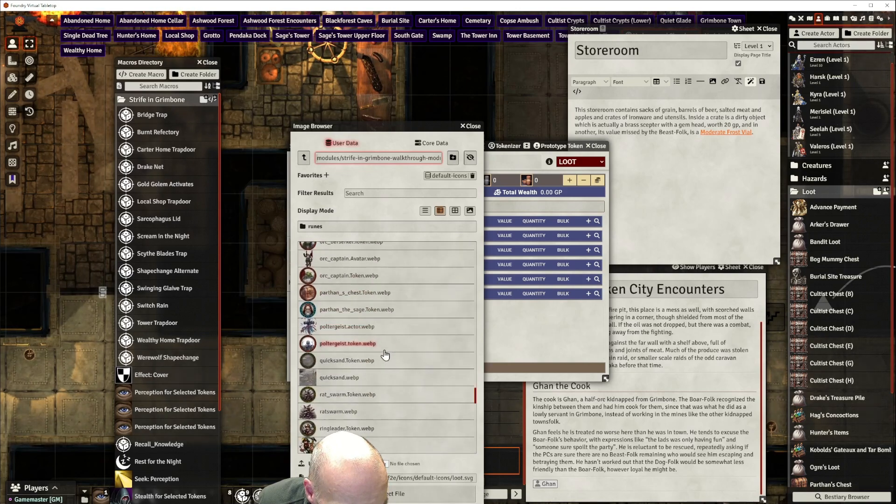
pyautogui.scroll(-6, 386, 355)
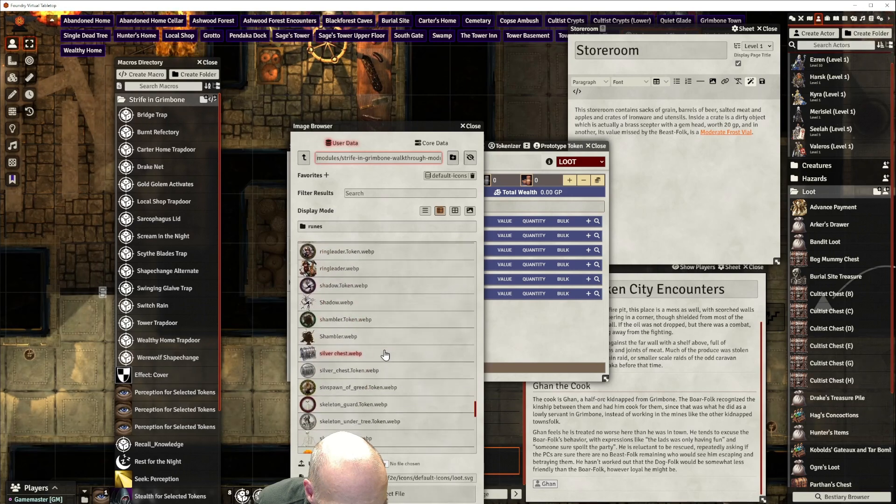
pyautogui.scroll(-6, 385, 355)
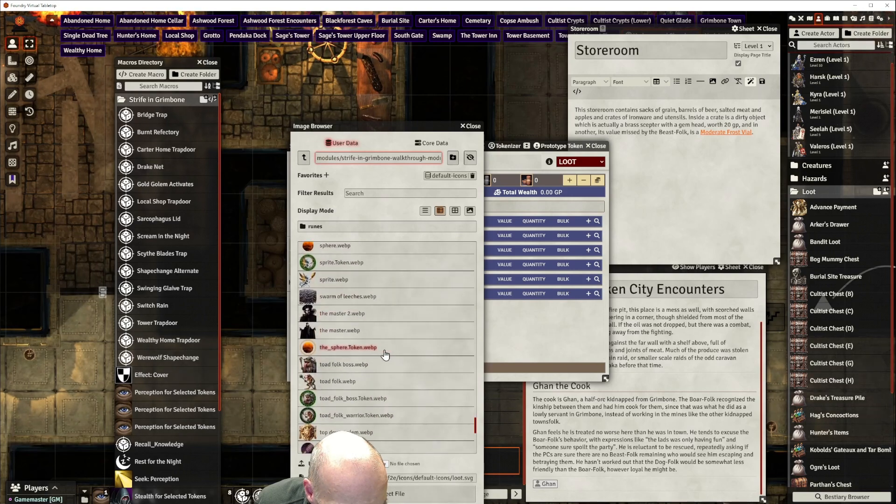
pyautogui.scroll(-5, 385, 356)
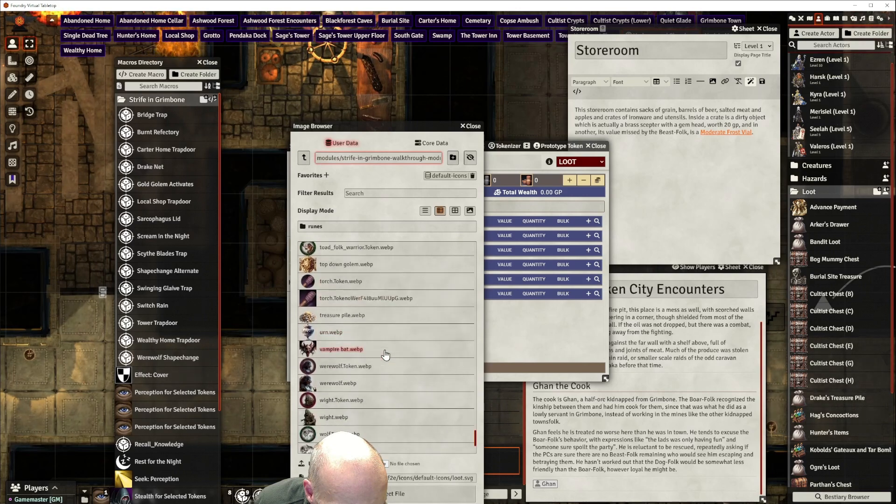
pyautogui.scroll(-3, 385, 356)
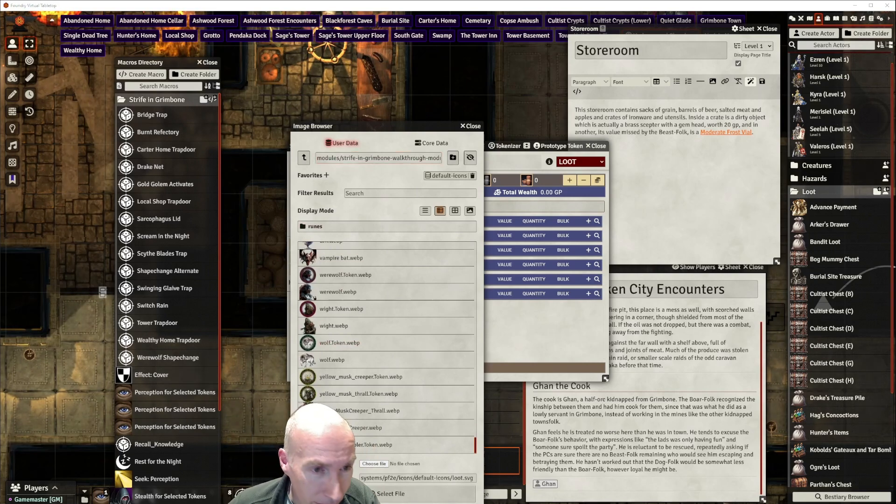
# Set the Storeroom Crate's image to crate.webp from the module's tokens folder
pyautogui.click(304, 157)
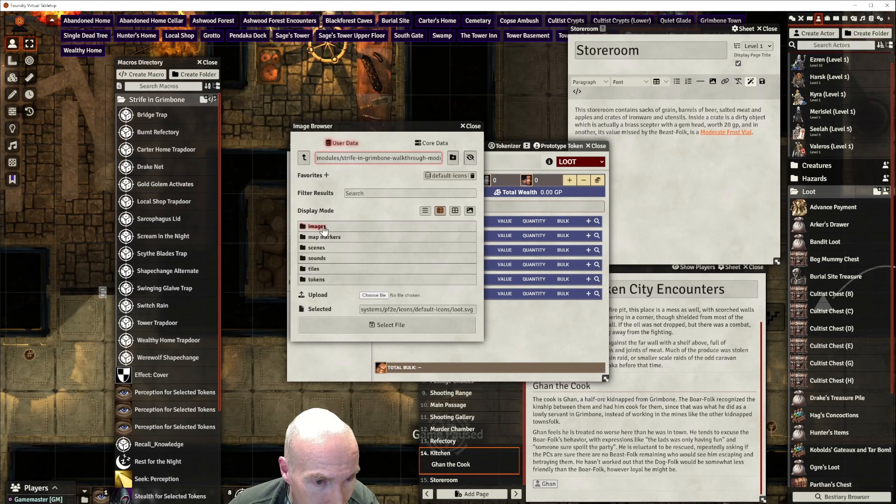
pyautogui.click(317, 280)
pyautogui.scroll(-5, 399, 305)
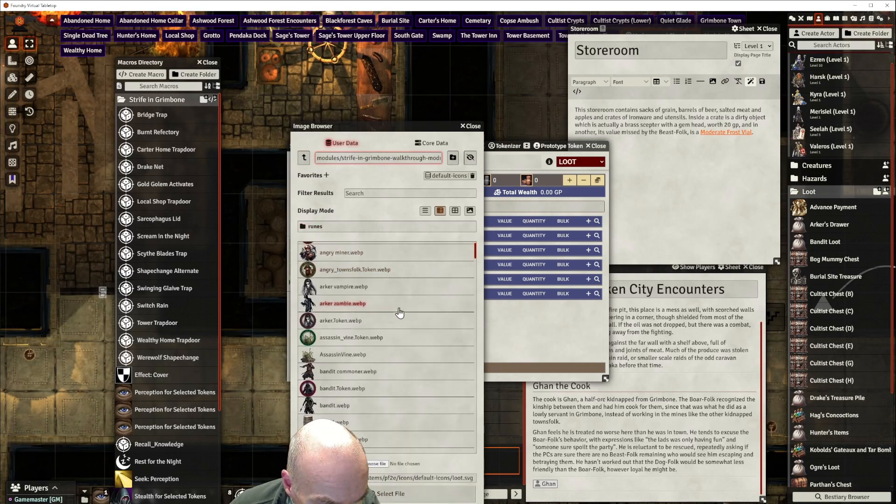
pyautogui.scroll(-5, 400, 320)
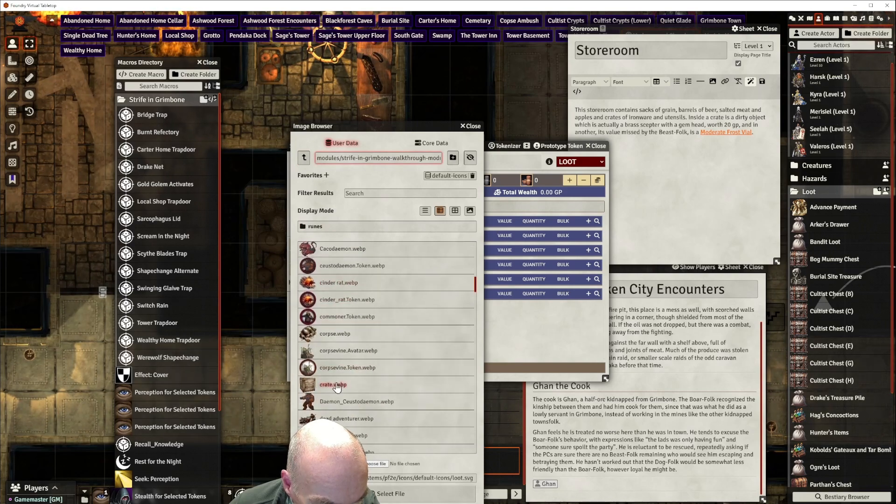
pyautogui.click(337, 385)
pyautogui.click(413, 494)
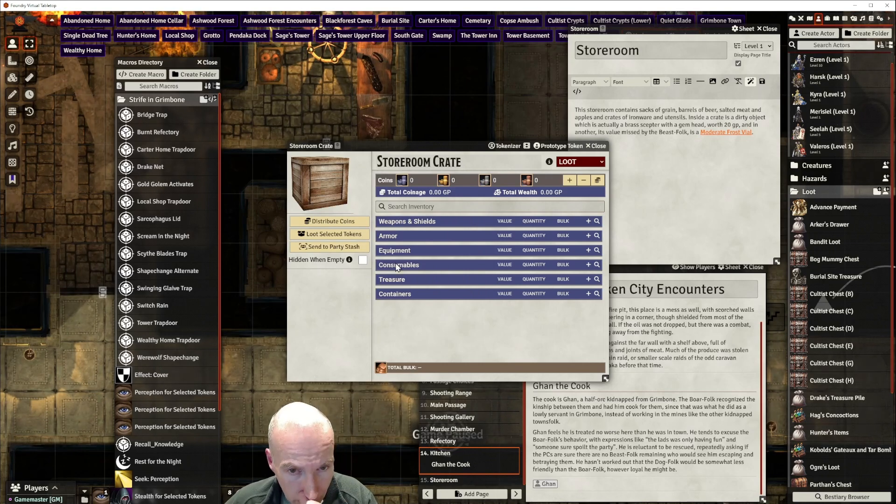
# In Tokenizer, unlock the crate layer of the Storeroom Crate token, enlarge and centre it within the ring frame, and apply the result
pyautogui.click(516, 147)
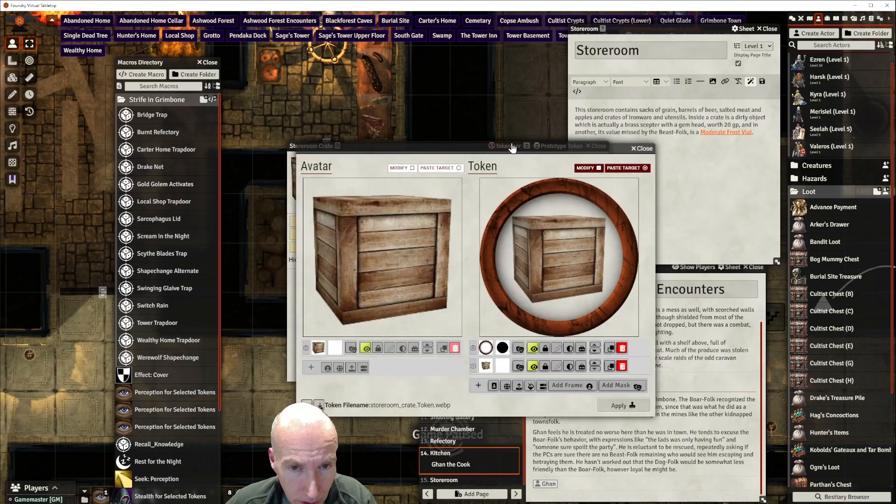
pyautogui.click(567, 386)
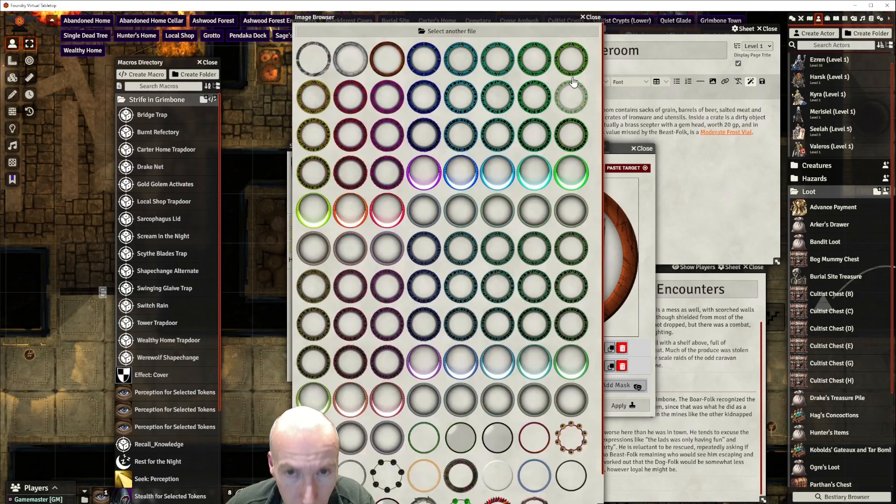
pyautogui.click(592, 18)
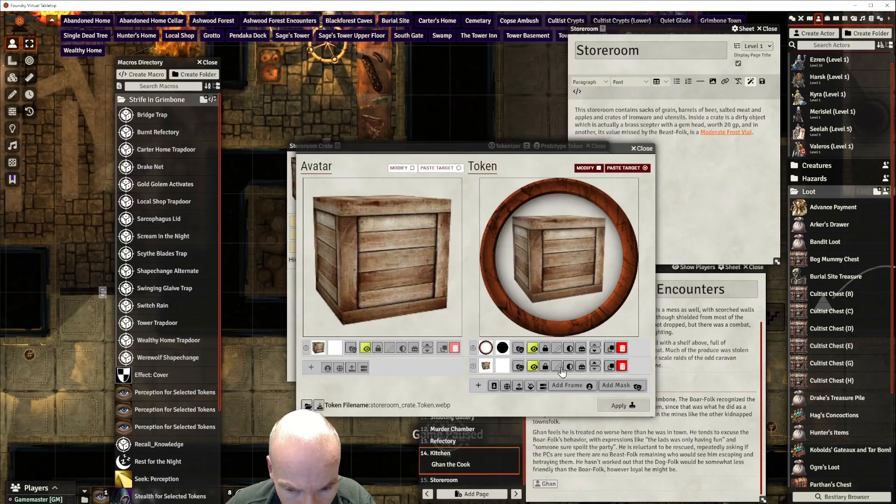
pyautogui.click(545, 365)
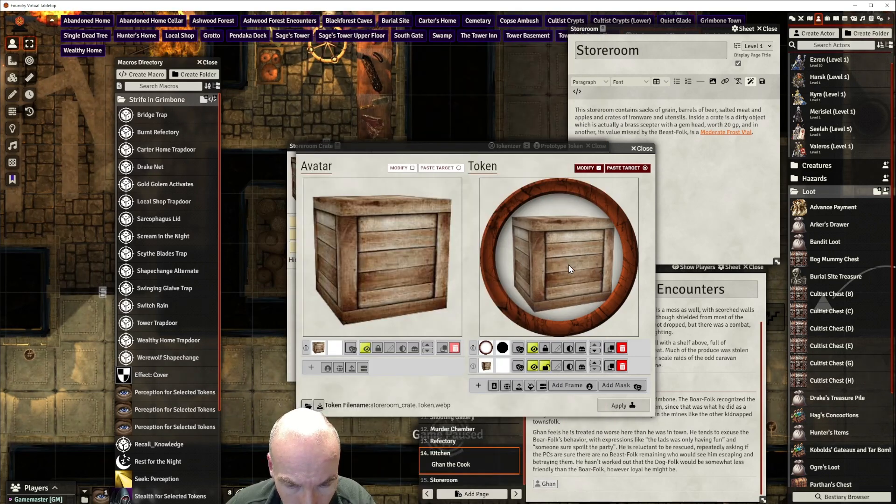
pyautogui.scroll(1, 569, 265)
pyautogui.moveTo(568, 267); pyautogui.dragTo(556, 267)
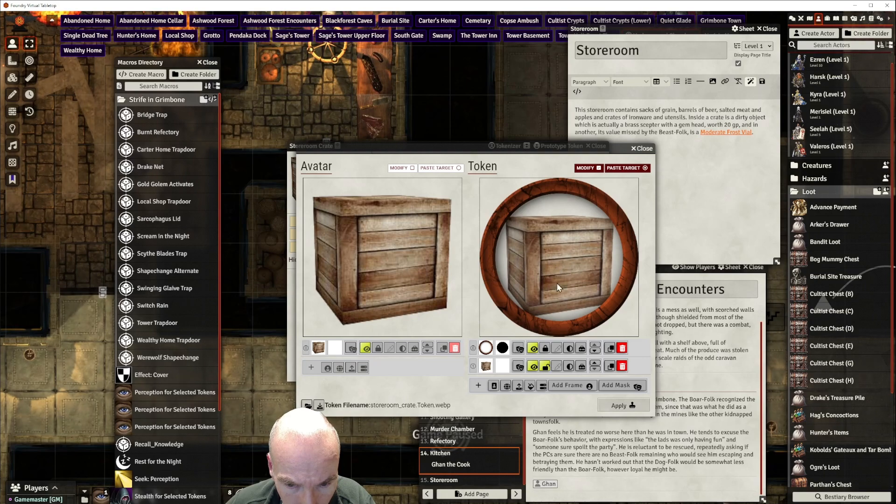
pyautogui.click(621, 406)
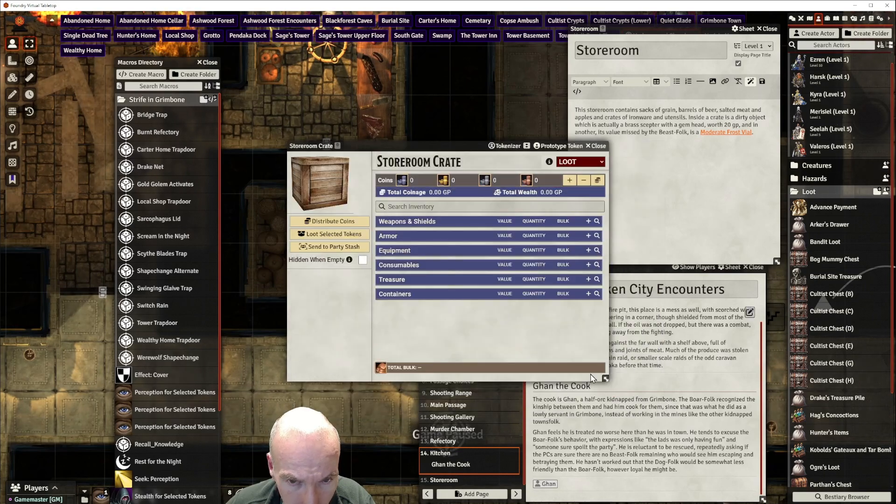
# Set the Storeroom Crate prototype token's dimensions to 0.5 wide and 0.5 high in grid spaces
pyautogui.click(560, 146)
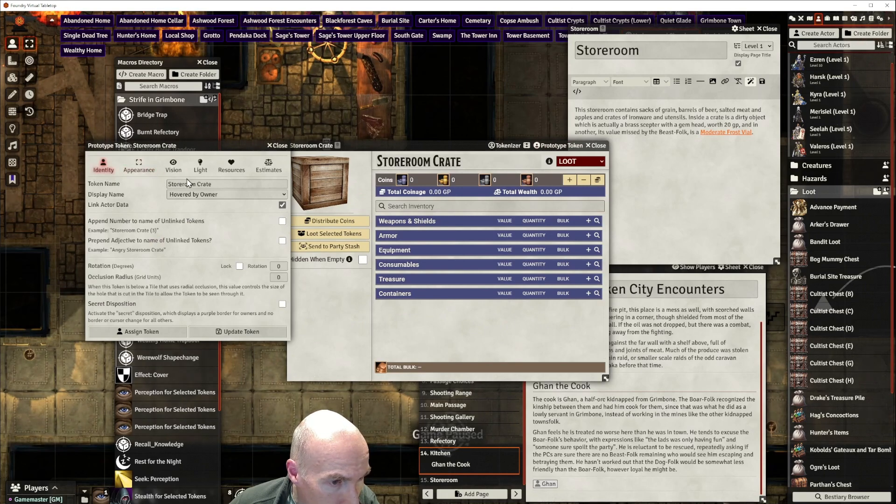
pyautogui.click(149, 173)
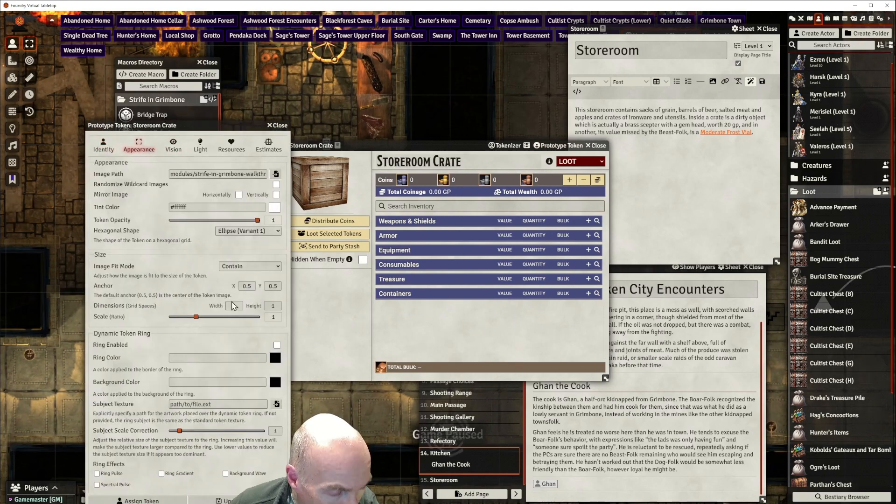
pyautogui.press('BackSpace')
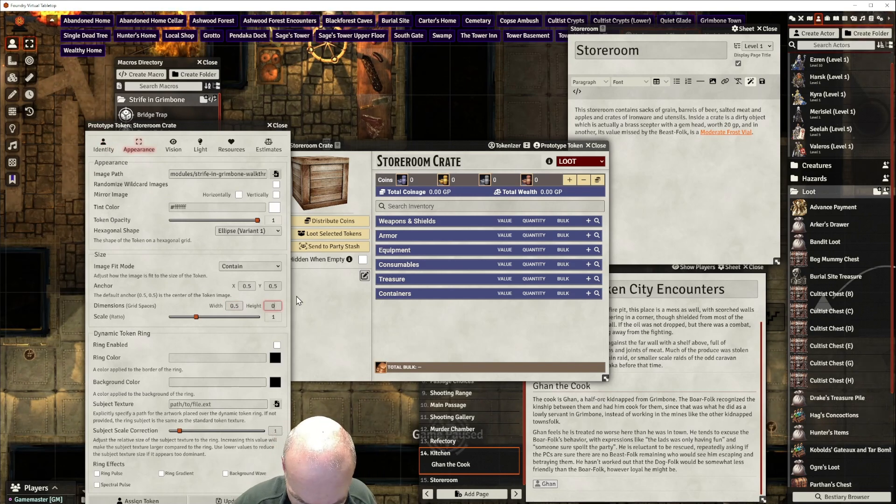
pyautogui.write('0.5')
pyautogui.click(242, 342)
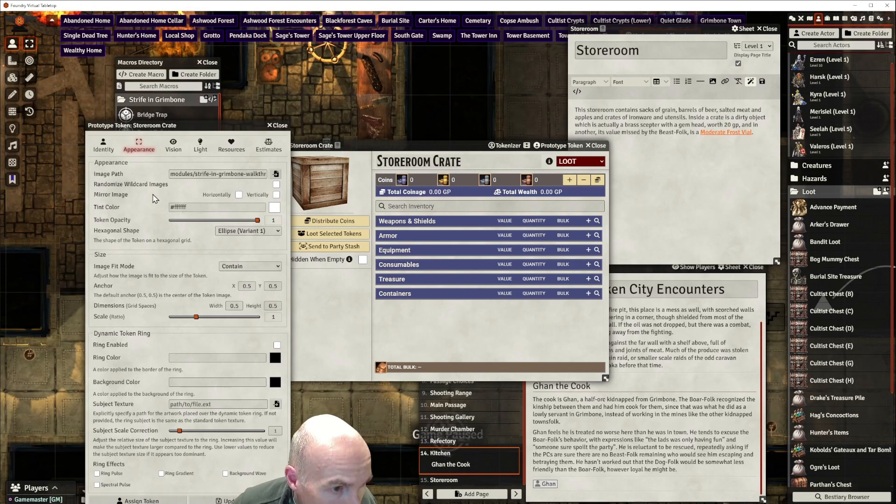
# Shorten the prototype token's name to "Crate", update the token, and close the Storeroom Crate sheet
pyautogui.click(105, 147)
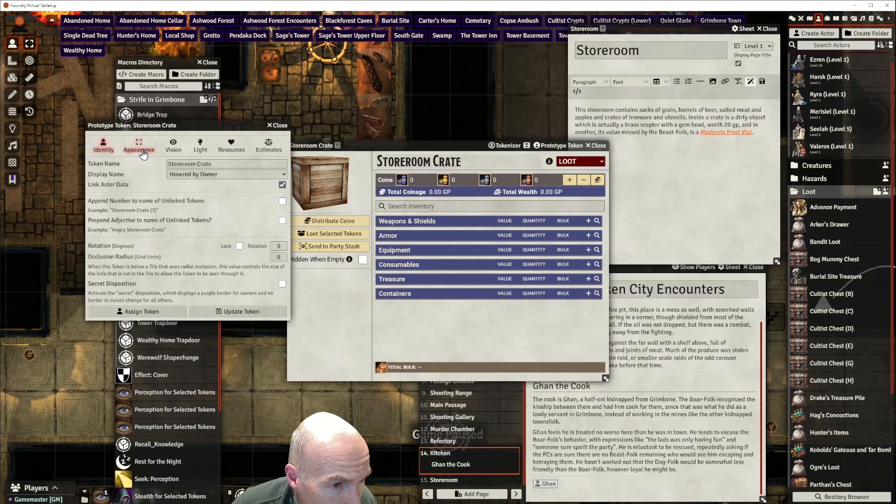
pyautogui.click(140, 149)
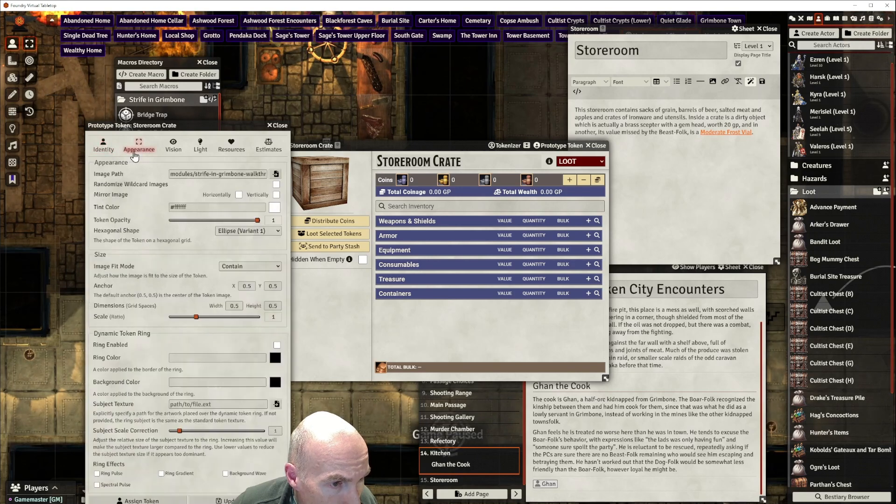
pyautogui.click(104, 149)
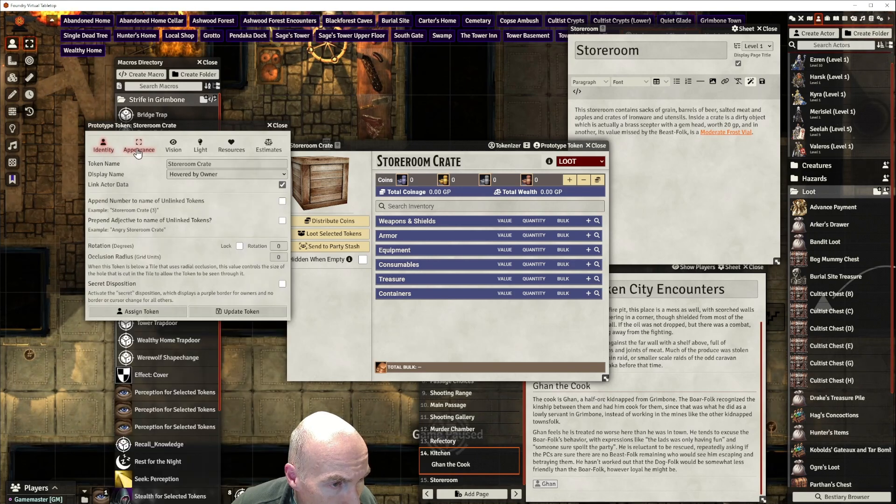
pyautogui.doubleClick(168, 165)
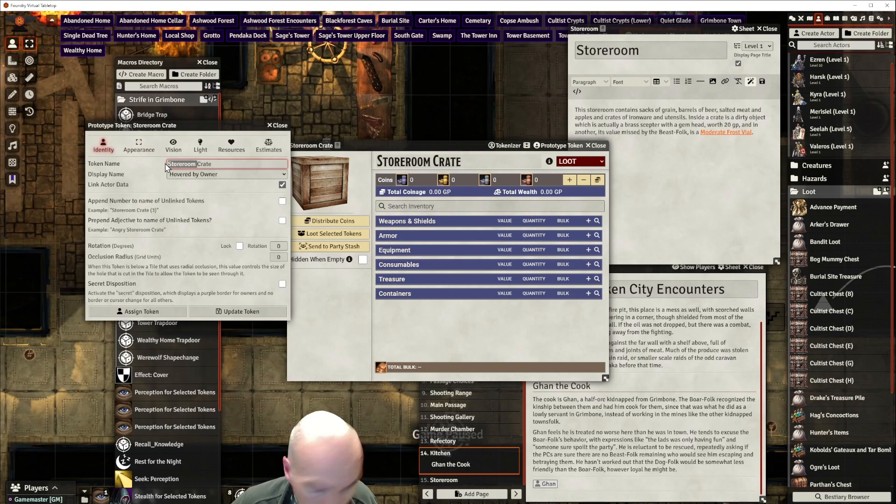
pyautogui.press('Delete')
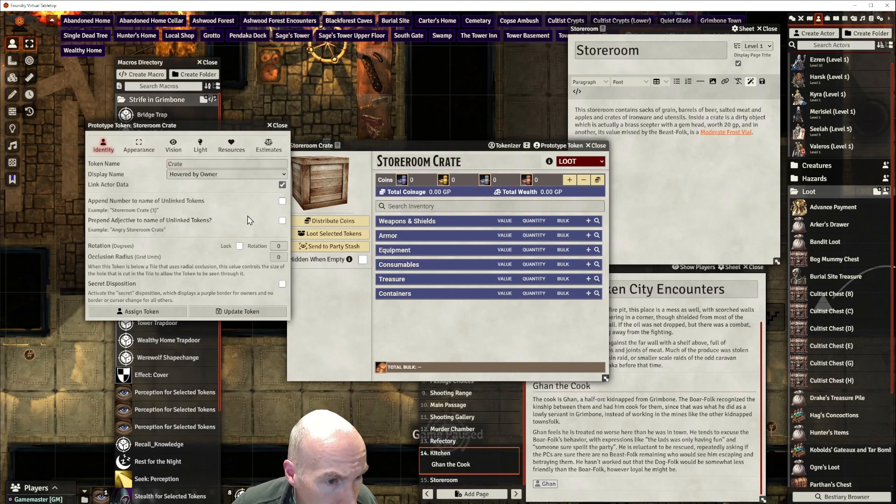
pyautogui.click(246, 310)
pyautogui.moveTo(393, 143); pyautogui.dragTo(412, 147)
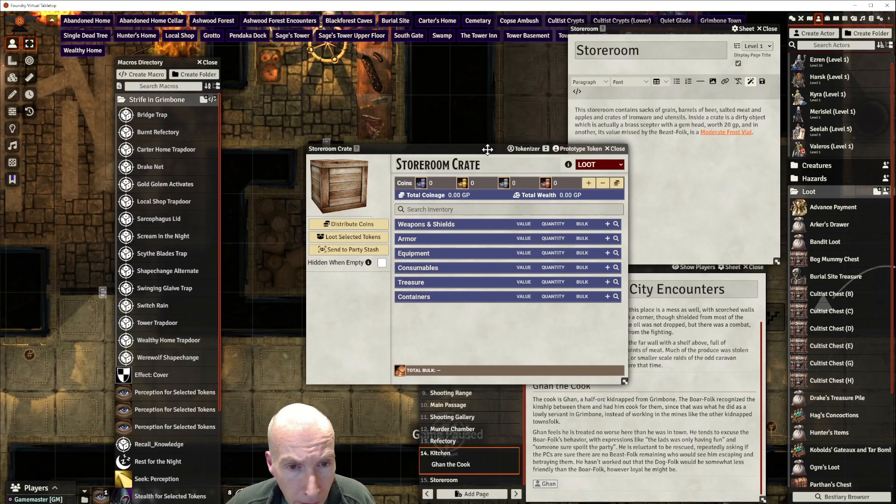
pyautogui.moveTo(486, 148); pyautogui.dragTo(510, 144)
pyautogui.click(637, 144)
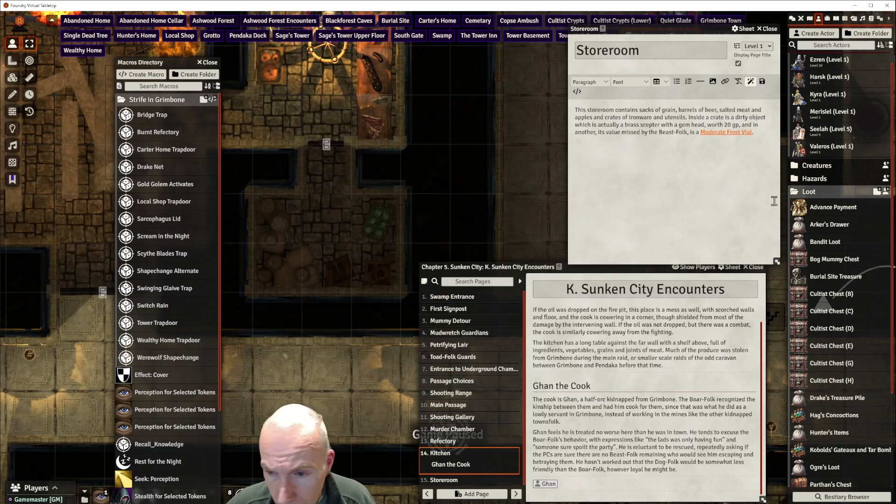
# Try to place the Storeroom Crate actor from the Loot folder in the storeroom on the map
pyautogui.scroll(-3, 852, 323)
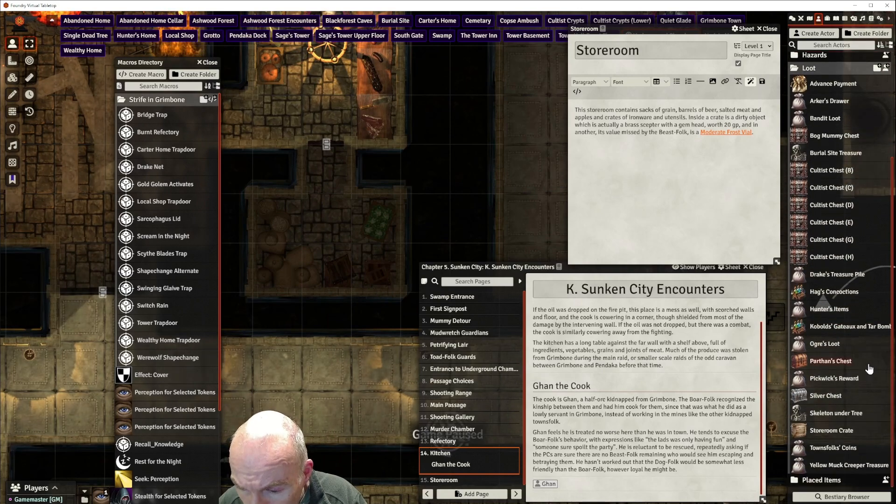
pyautogui.moveTo(829, 435); pyautogui.dragTo(346, 231)
pyautogui.scroll(2, 346, 231)
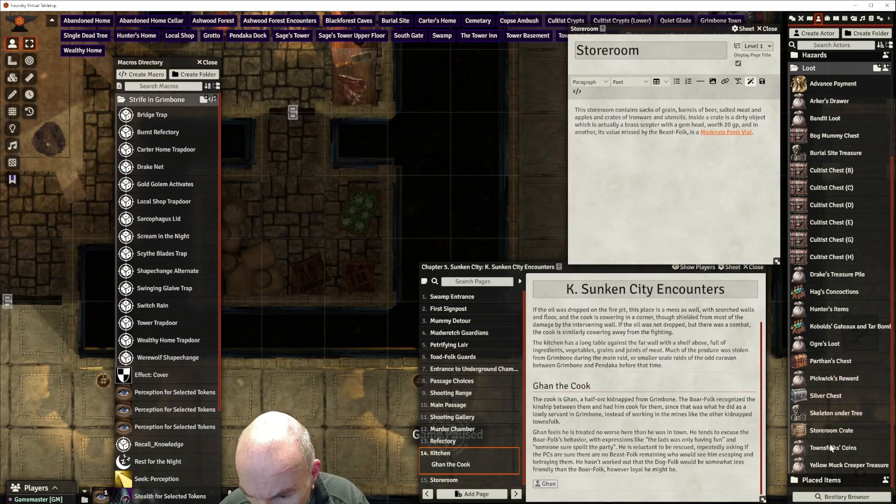
# Reopen the Storeroom Crate sheet, search the compendiums for "scept", and add the Brass scepter with amethyst head to the crate
pyautogui.click(840, 434)
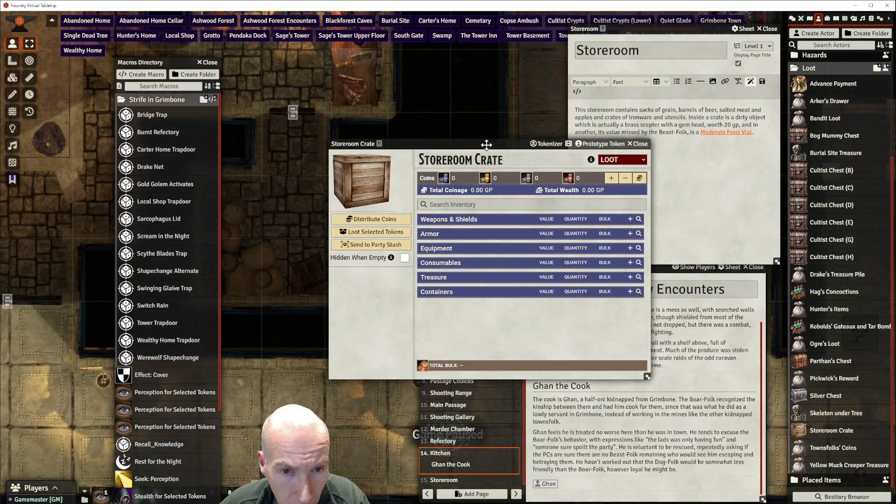
pyautogui.moveTo(488, 136); pyautogui.dragTo(335, 74)
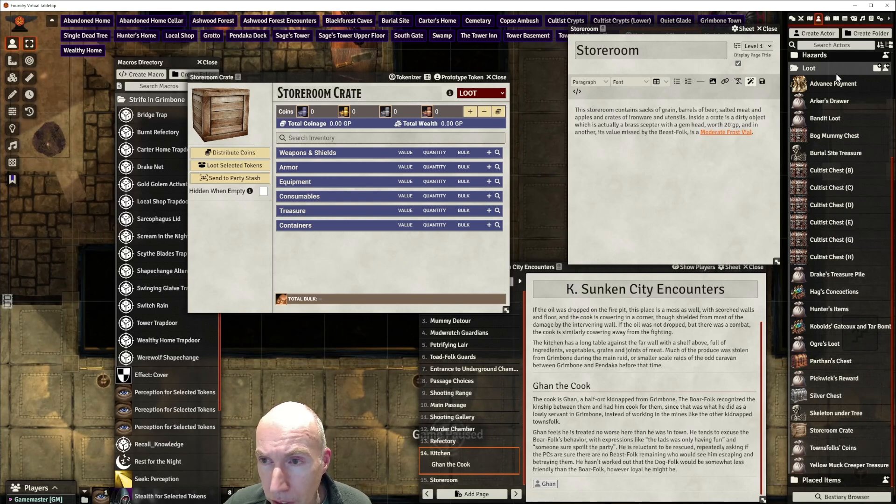
pyautogui.click(871, 18)
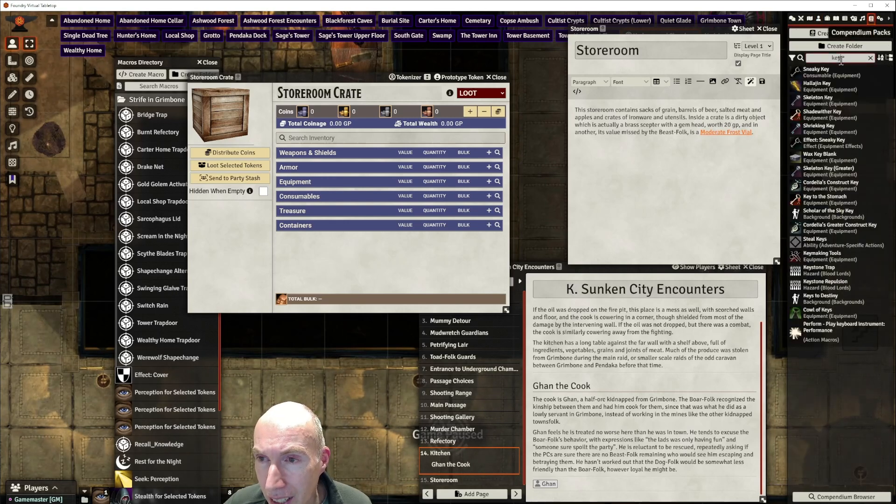
pyautogui.write('eptre')
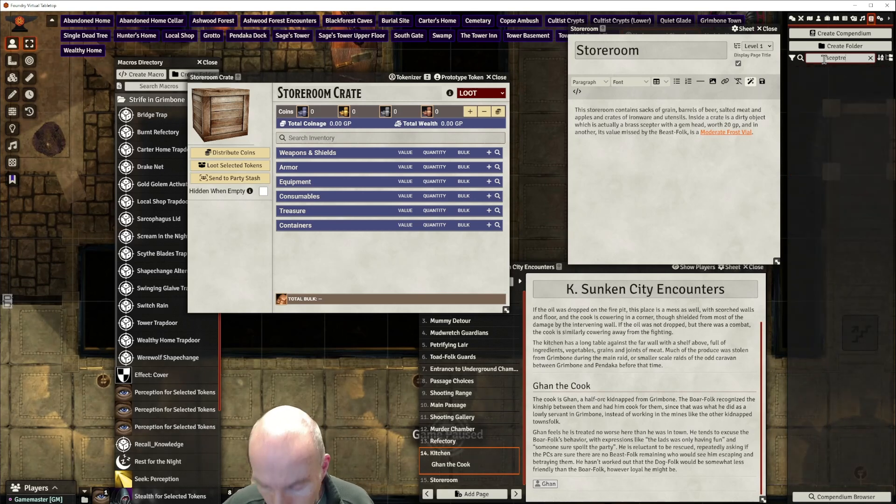
pyautogui.press('BackSpace')
pyautogui.press('BackSpace')
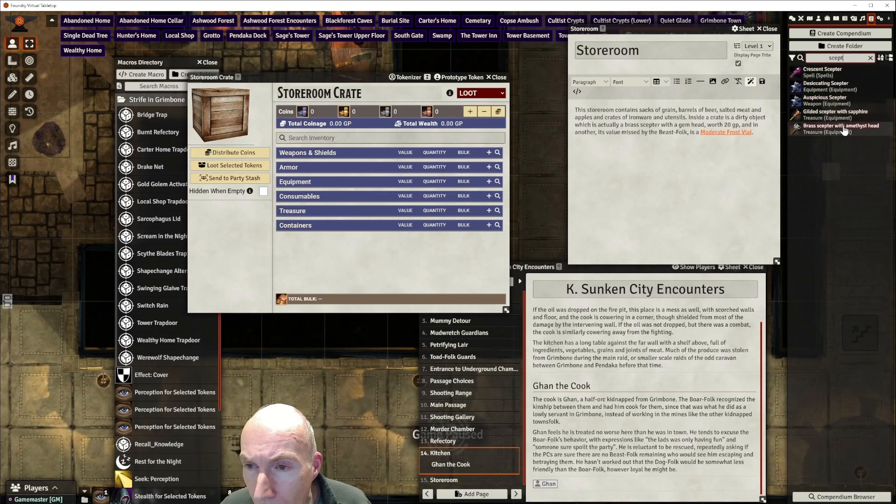
pyautogui.moveTo(787, 133); pyautogui.dragTo(366, 186)
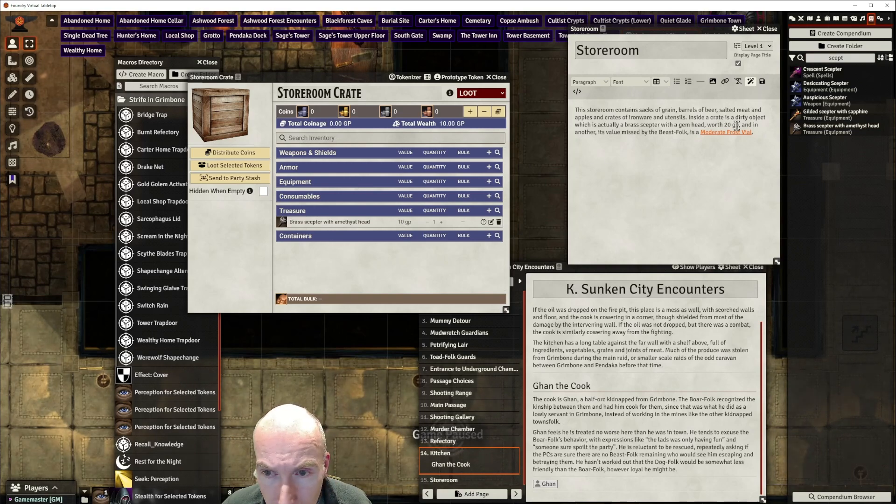
# Set the price of the crate's brass scepter to 20 gp and close the item sheet
pyautogui.click(491, 222)
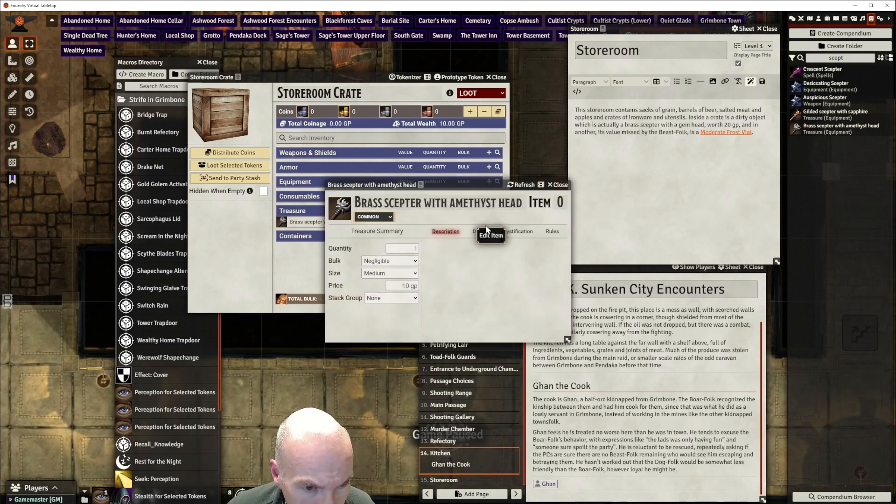
pyautogui.click(404, 287)
pyautogui.press('BackSpace')
pyautogui.write('2')
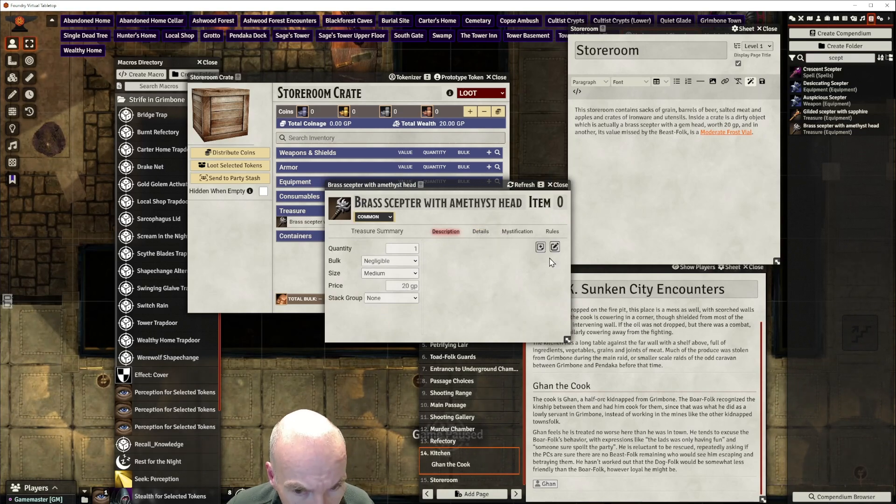
pyautogui.moveTo(477, 187); pyautogui.dragTo(460, 188)
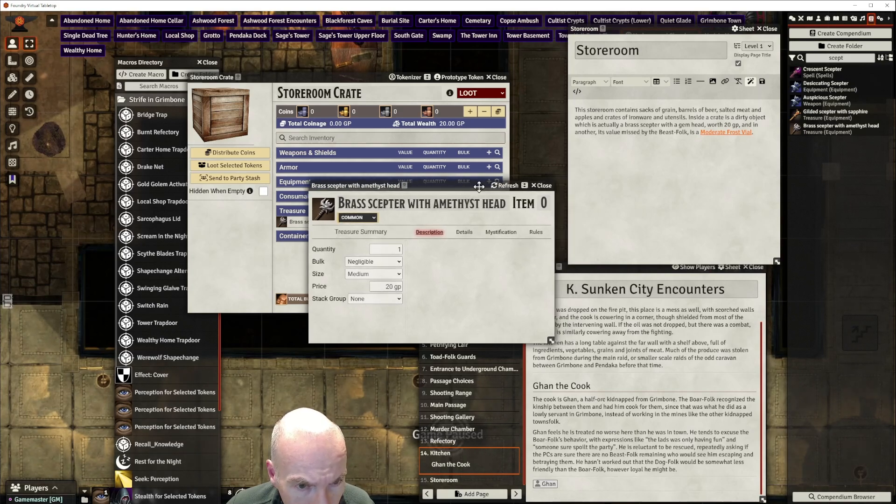
pyautogui.click(542, 187)
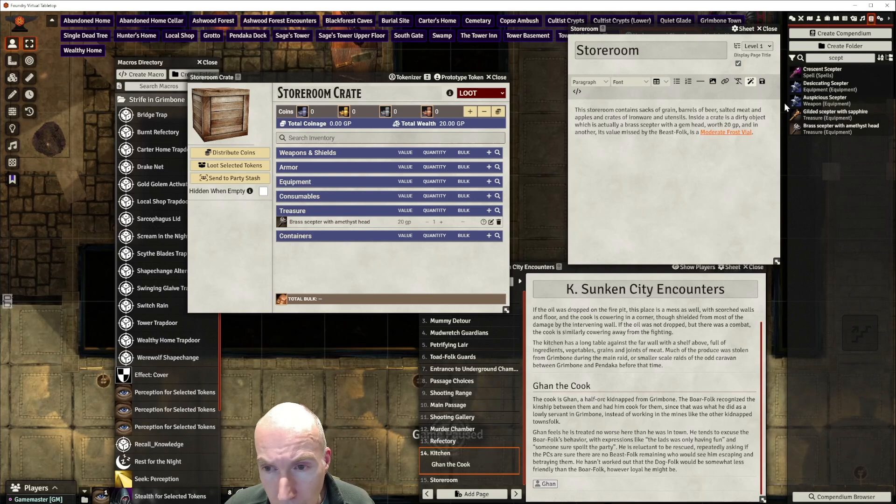
# Search the compendiums for "frost", add a Frost Vial (Moderate) to the Storeroom Crate, and close the crate's sheet
pyautogui.moveTo(853, 57); pyautogui.dragTo(827, 57)
pyautogui.press('BackSpace')
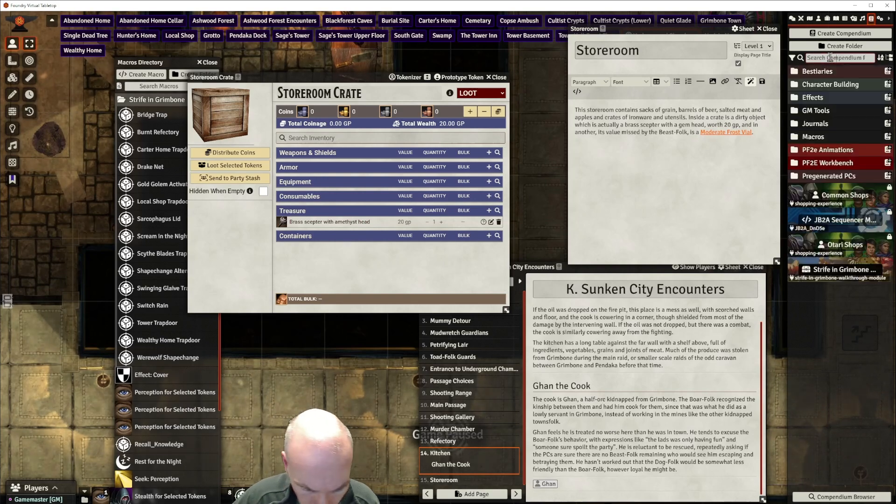
pyautogui.write('frost')
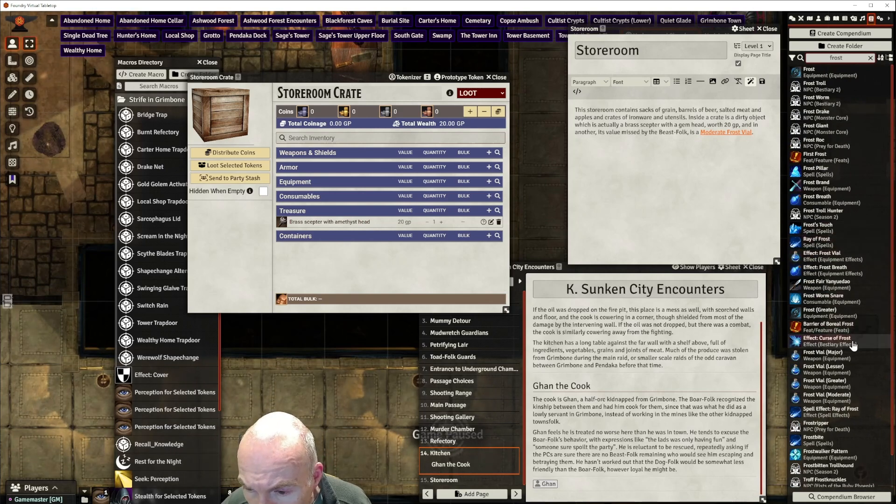
pyautogui.scroll(-1, 853, 345)
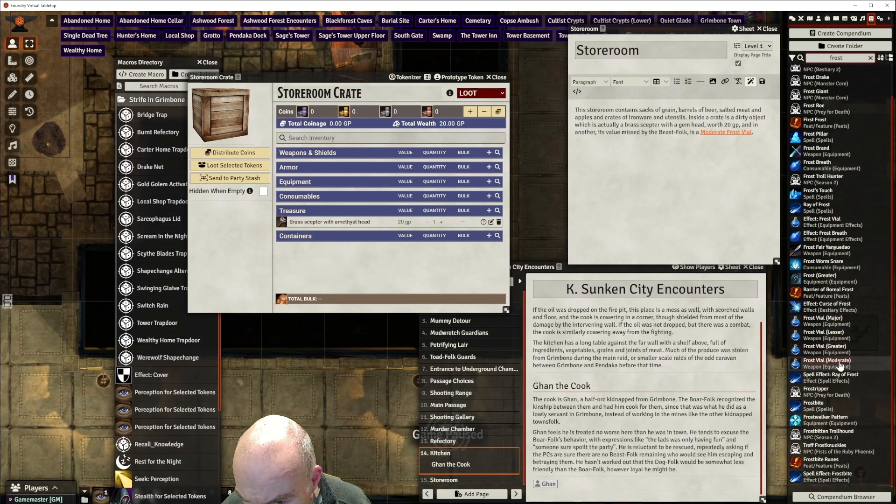
pyautogui.moveTo(657, 335); pyautogui.dragTo(370, 262)
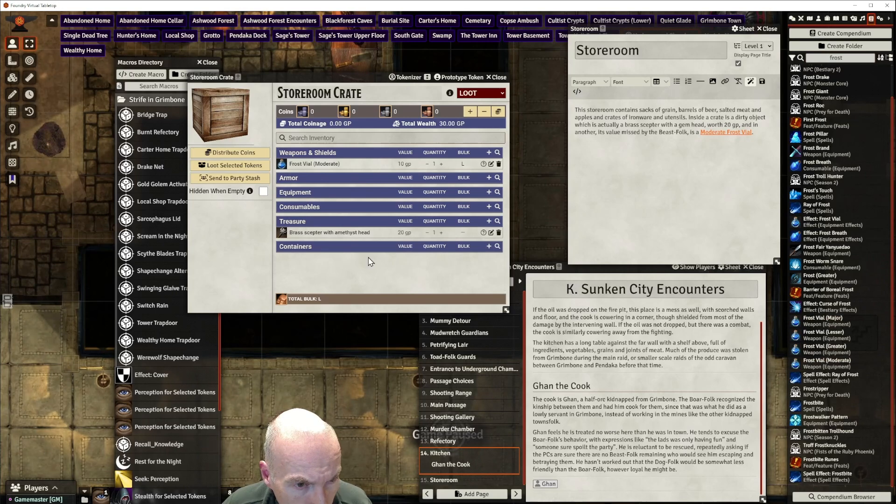
pyautogui.moveTo(306, 81)
pyautogui.mouseDown()
pyautogui.moveTo(331, 78)
pyautogui.moveTo(323, 75)
pyautogui.mouseUp()
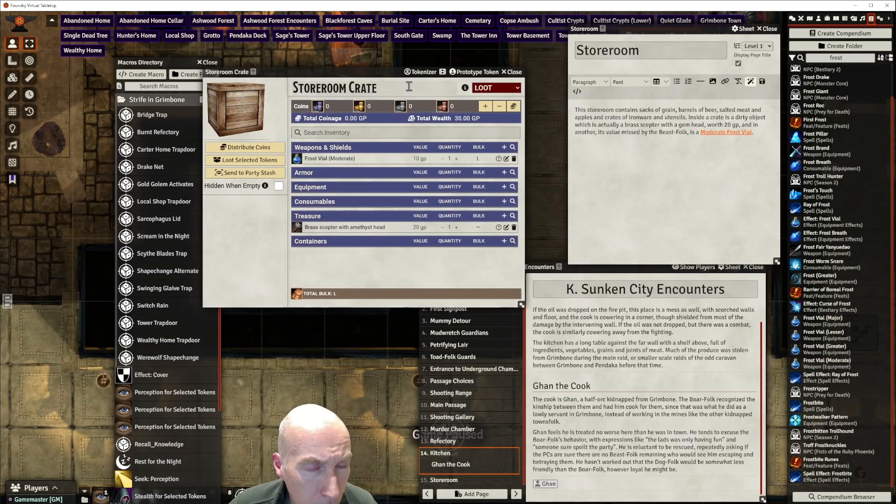
pyautogui.click(513, 73)
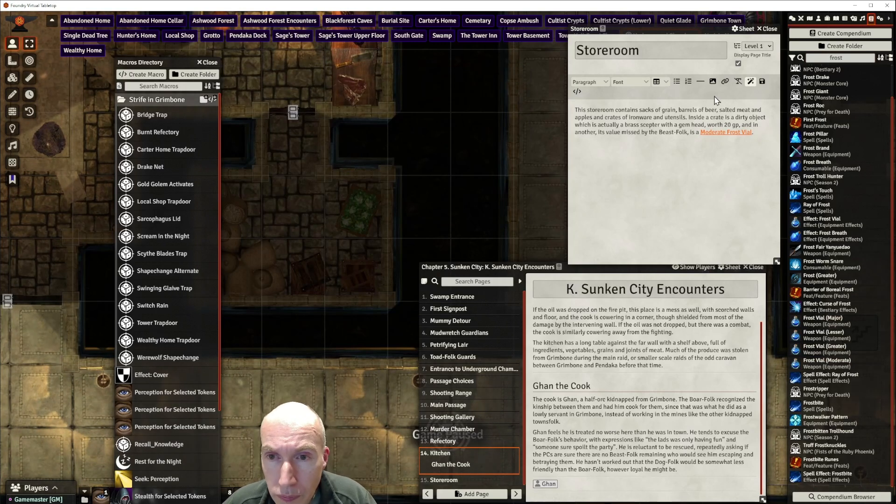
# Insert a horizontal line below the Storeroom page's text and add a link to the Storeroom Crate actor beneath it
pyautogui.click(701, 85)
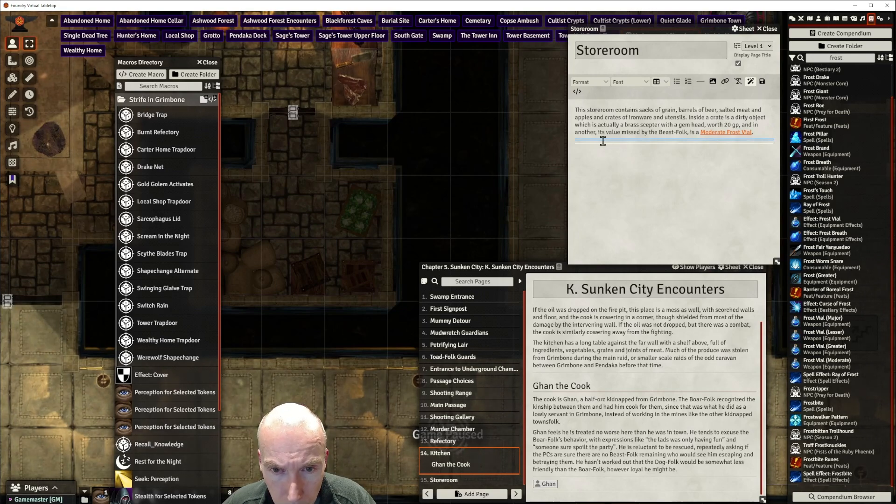
pyautogui.click(819, 20)
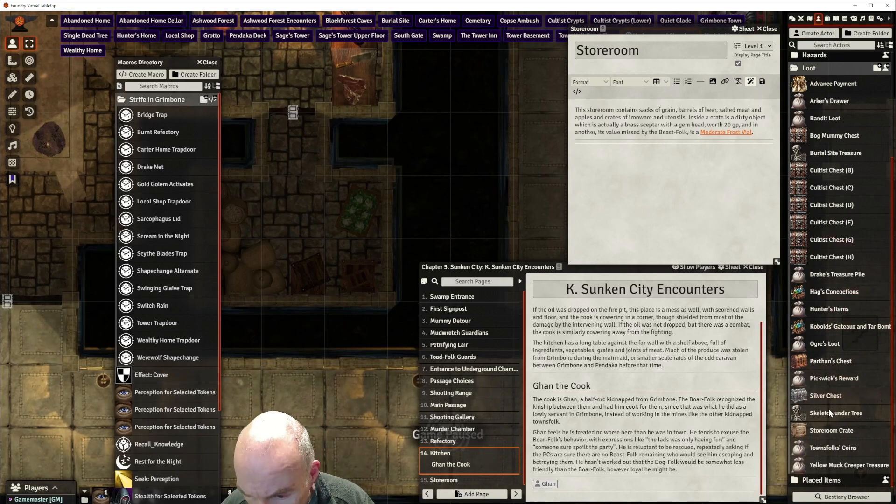
pyautogui.moveTo(828, 408); pyautogui.dragTo(632, 142)
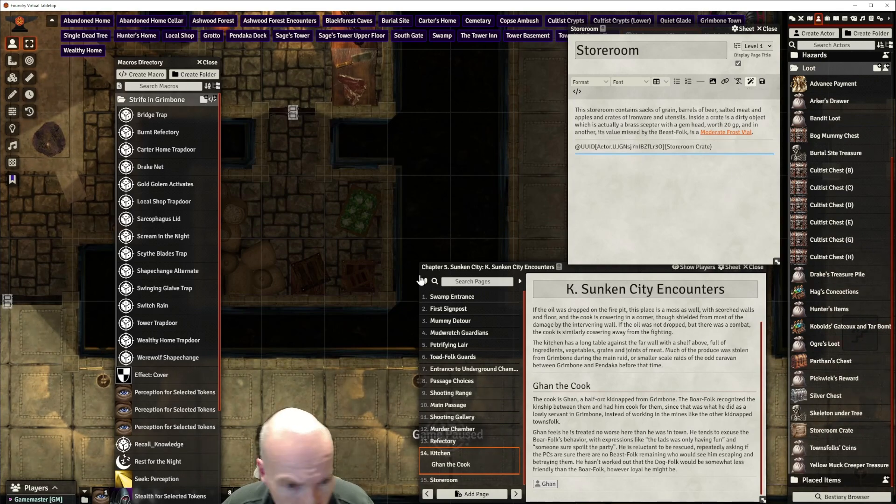
# Place the Storeroom Crate actor as a token on the storeroom's lower right corner of the map, and close the Macros Directory
pyautogui.moveTo(837, 437); pyautogui.dragTo(355, 280)
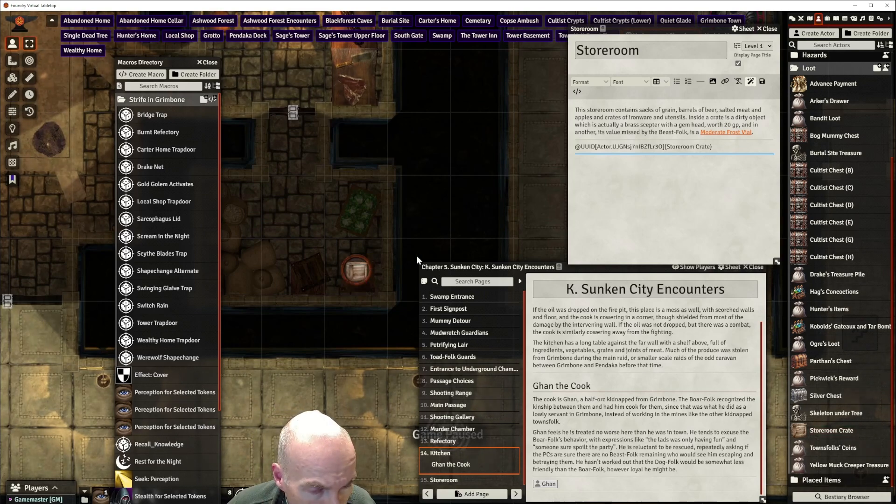
pyautogui.rightClick(356, 273)
pyautogui.click(405, 212)
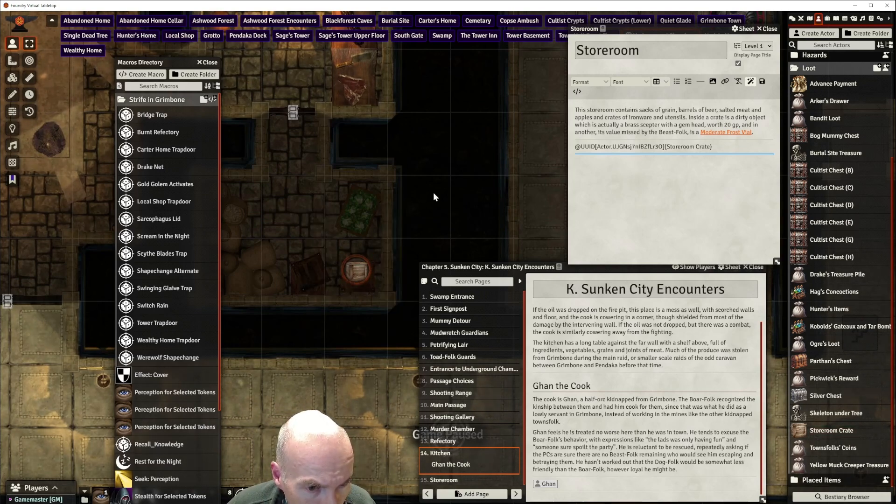
pyautogui.scroll(-3, 427, 200)
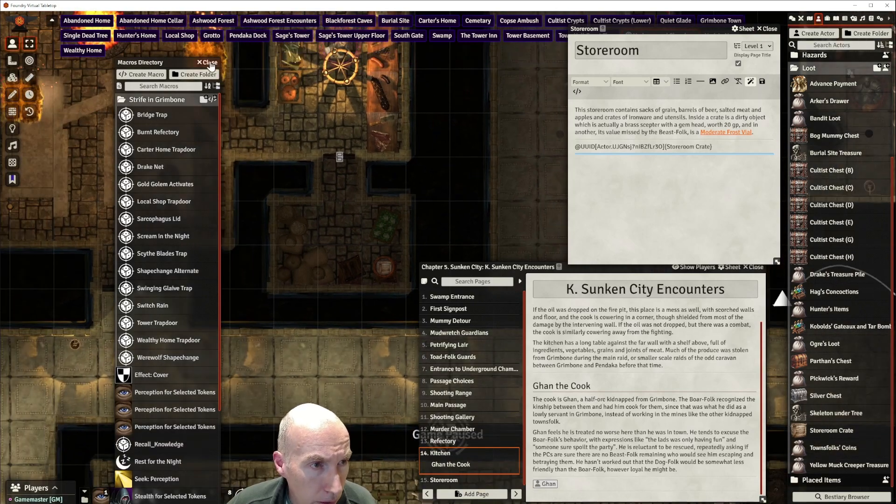
pyautogui.click(207, 62)
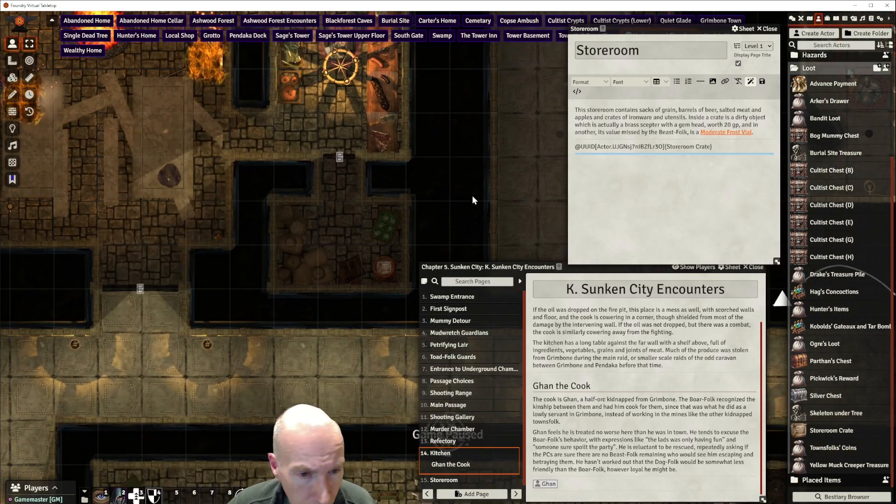
# With the barracks in view on the map, create a text page named Boar-Folk Barracks in the Sunken City Encounters journal
pyautogui.moveTo(472, 195); pyautogui.dragTo(418, 168)
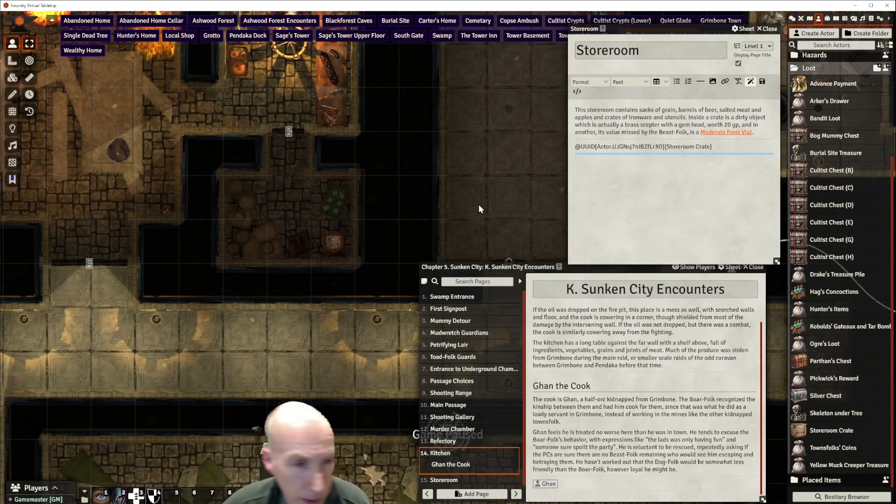
pyautogui.scroll(-3, 478, 203)
pyautogui.moveTo(244, 293); pyautogui.dragTo(212, 50)
pyautogui.moveTo(222, 197); pyautogui.dragTo(164, 167)
pyautogui.scroll(-9, 187, 197)
pyautogui.moveTo(221, 194); pyautogui.dragTo(162, 136)
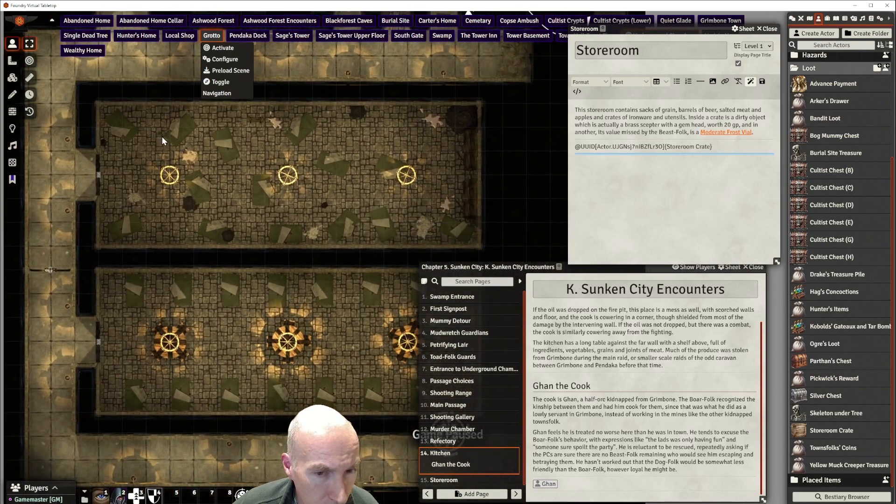
pyautogui.click(468, 495)
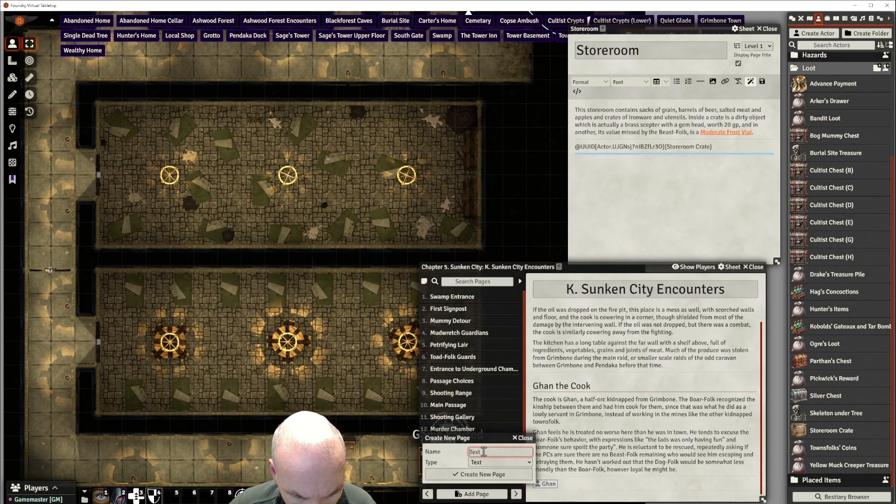
pyautogui.write('Boar-')
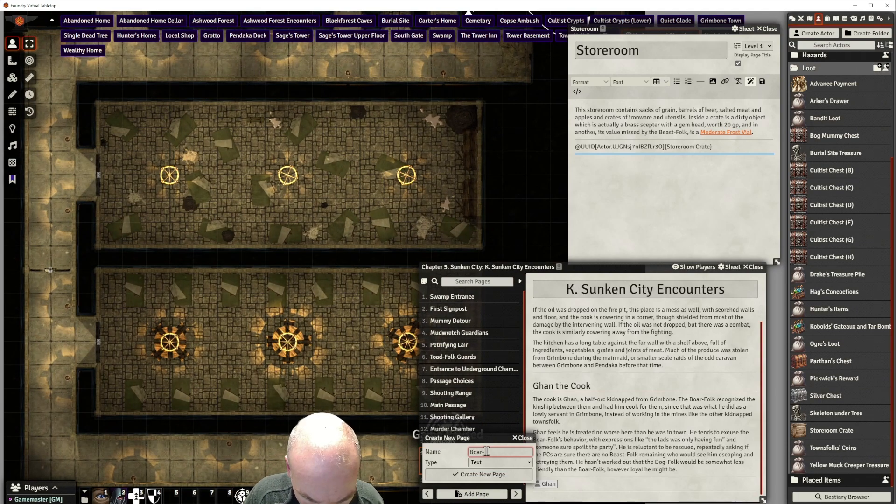
pyautogui.write('Folk Barracks')
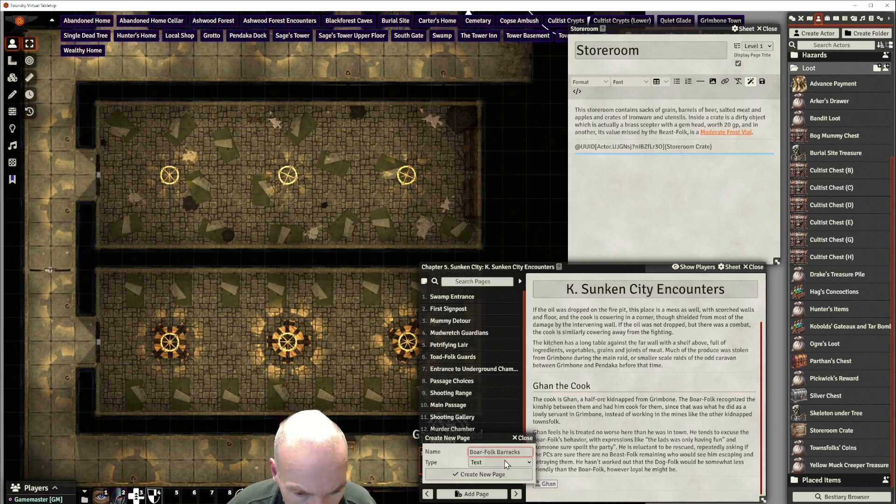
pyautogui.click(502, 474)
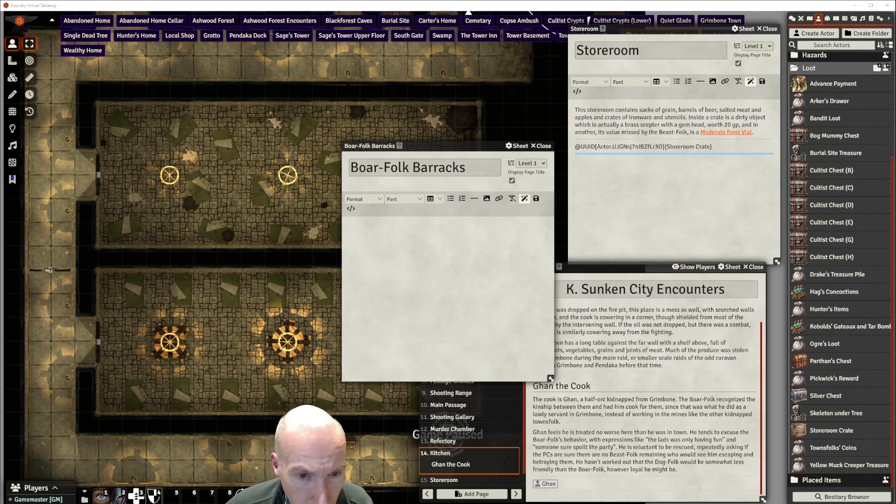
# Paste the barracks description into the Boar-Folk Barracks page and insert horizontal lines before and after the green read-aloud paragraph
pyautogui.write("You enter a long room that clearly serves as a barracks, complete with Beast-Folk soldiers sleeping, gaming or lounging around. The place is in a mess, with the Boar-Folk spreading their bedding around randomly, as if they simply flopped down wherever the urge to rest first took them. Bits of half-eaten food and spilled drink are strewn around. There is a strong farmyard odour about the place. The Boar-Folk are slow to react (-2 Perception for Initiative) but will fight any intruders on sight, giving no quarter and expecting none. Note the entries K17 and K18 describing the Dog-Folk's actions on hearing combat in this area. Boar-Folk (Orc Warriors) (6)\tCreature 1 The total treasure in this room, spread among the Boar-Folk's belongings, is 275 cp and 27 gp. At the far end of the barracks are two wooden wardrobes. Inside these are a large number of head-dresses similarly made to look like devil heads. There are small holes for eyes. XP award: If the PCs are now clear they have proof that it was in fact the Beast-Folk dressed as devils who conducted the raid on Grimbone, award the party 80 XP each.")
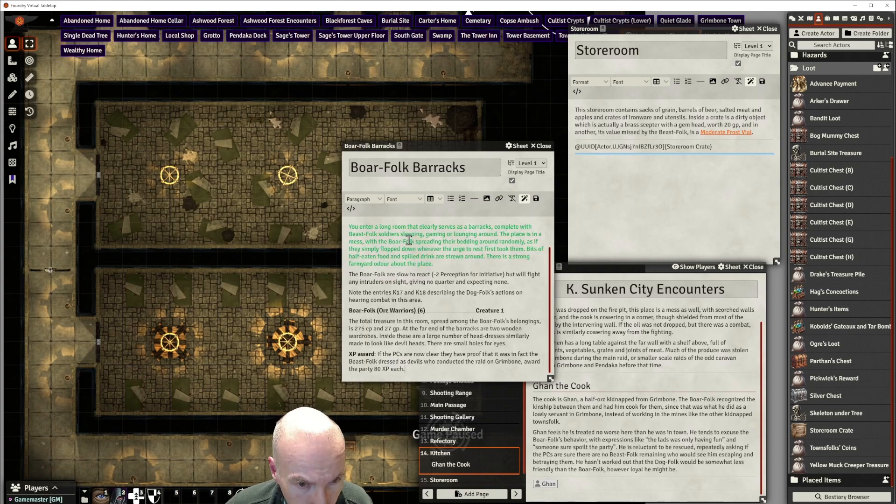
pyautogui.scroll(1, 434, 250)
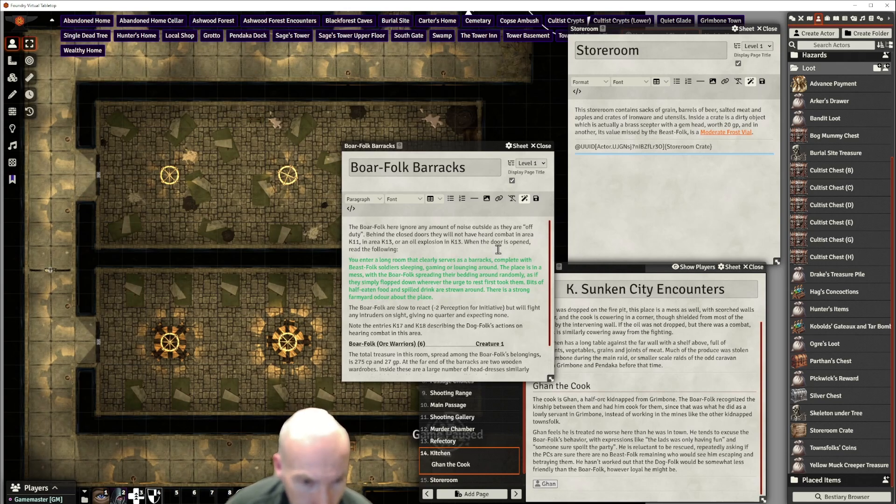
pyautogui.click(474, 199)
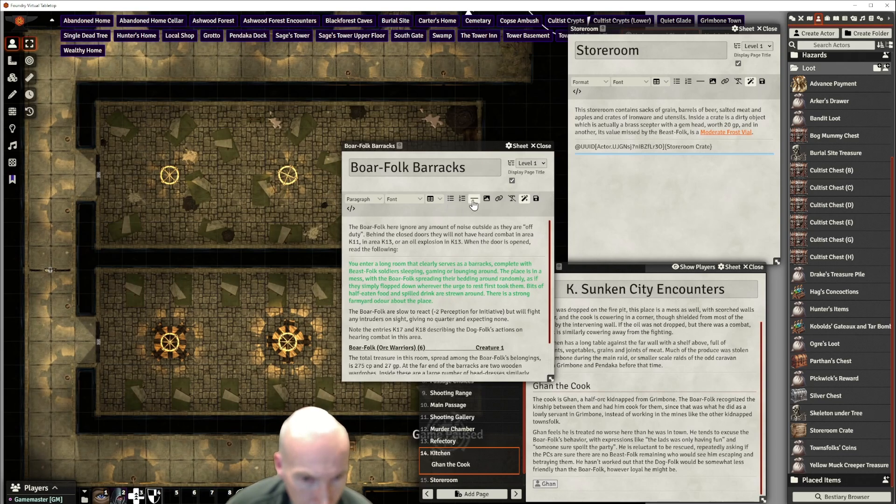
pyautogui.click(474, 201)
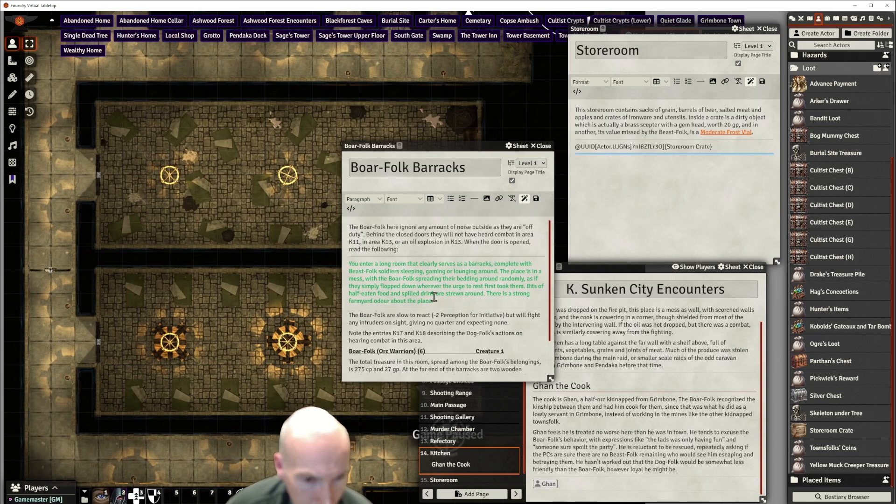
# Format the green read-aloud paragraph about the long barracks room as a block quote
pyautogui.tripleClick(351, 264)
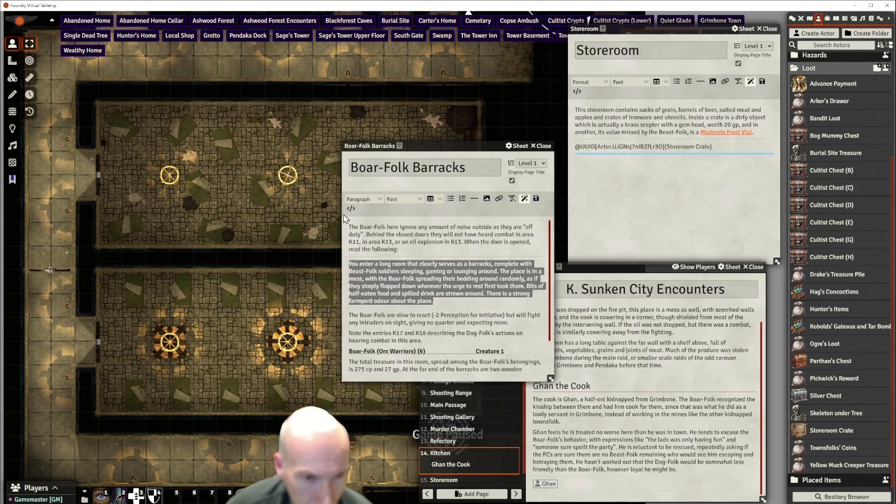
pyautogui.click(364, 200)
pyautogui.click(399, 239)
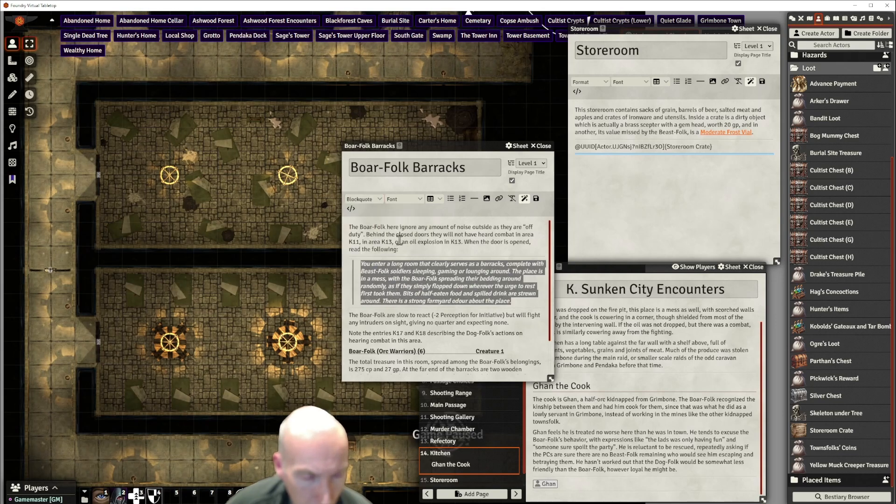
pyautogui.click(439, 286)
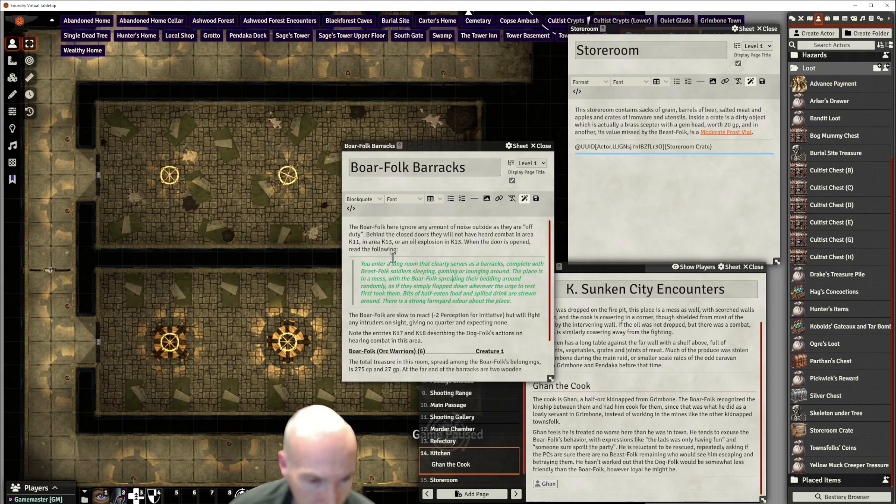
# Insert another horizontal line between the block quote and the paragraph about the Boar-Folk being slow to react
pyautogui.scroll(-1, 420, 273)
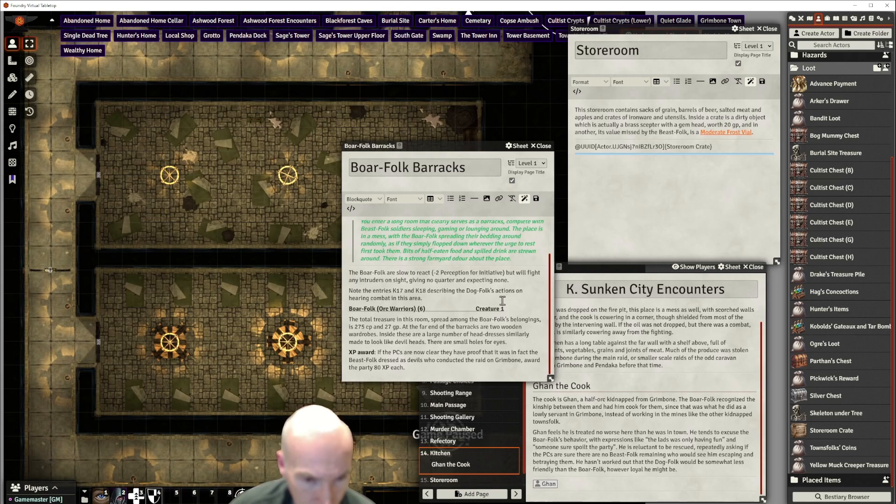
pyautogui.click(350, 274)
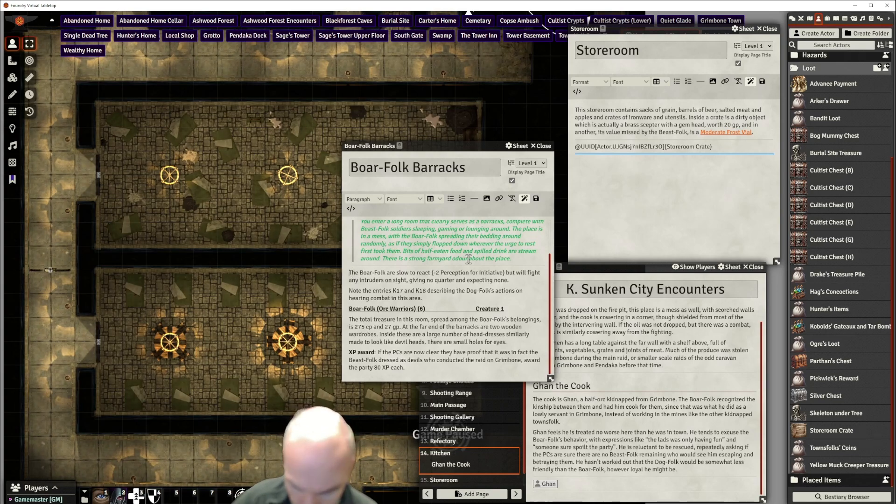
pyautogui.press('Return')
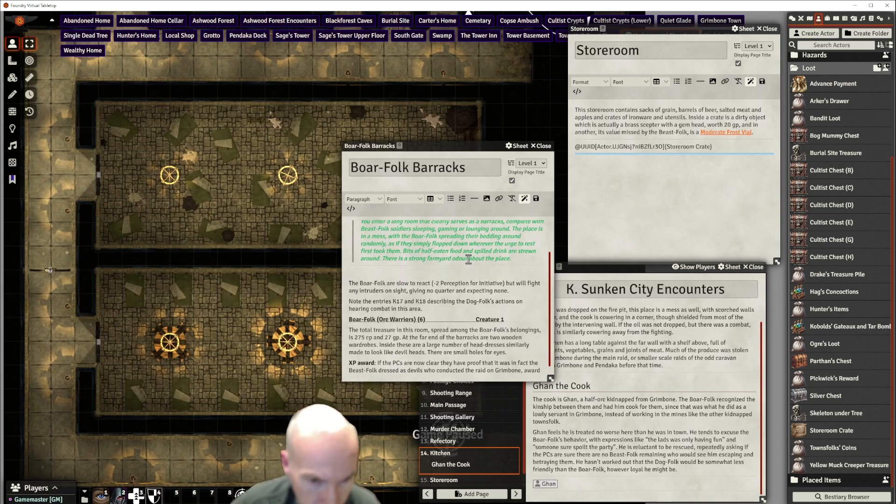
pyautogui.press('BackSpace')
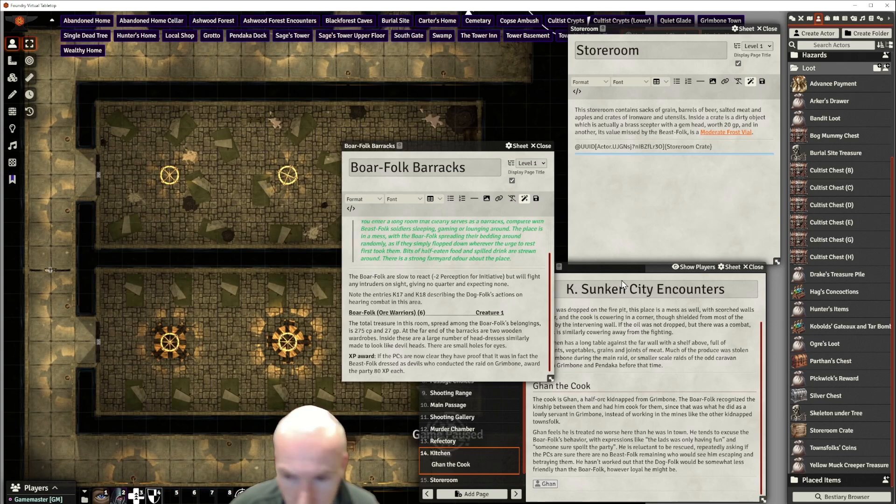
# Link the Boar-Folk Warrior actor from the Creatures folder below the block quote and add "x6" after the link
pyautogui.click(822, 38)
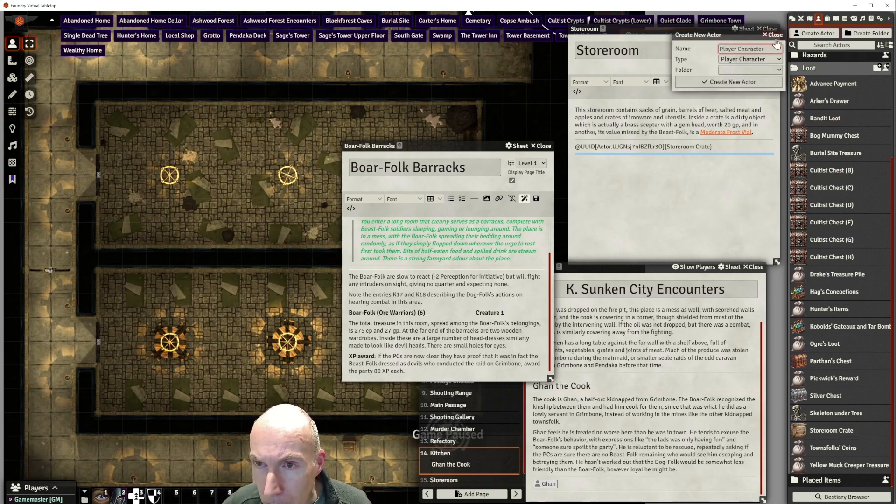
pyautogui.click(776, 42)
pyautogui.click(810, 68)
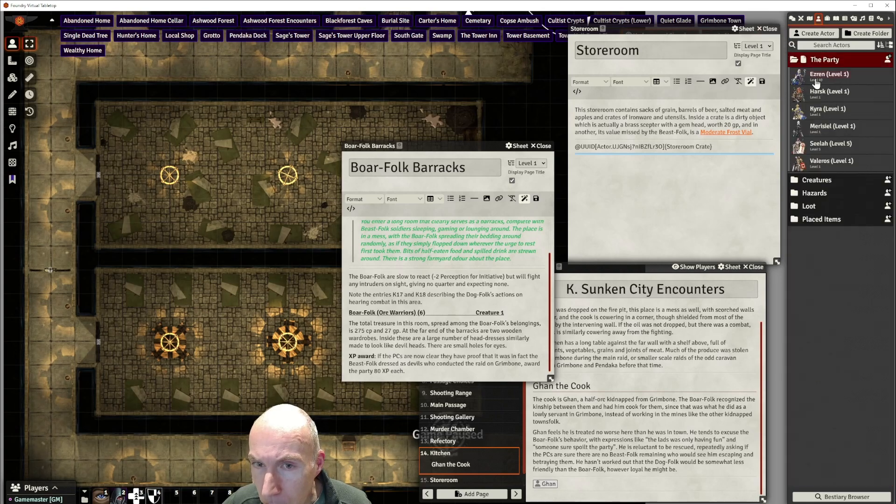
pyautogui.click(817, 181)
pyautogui.scroll(-5, 859, 327)
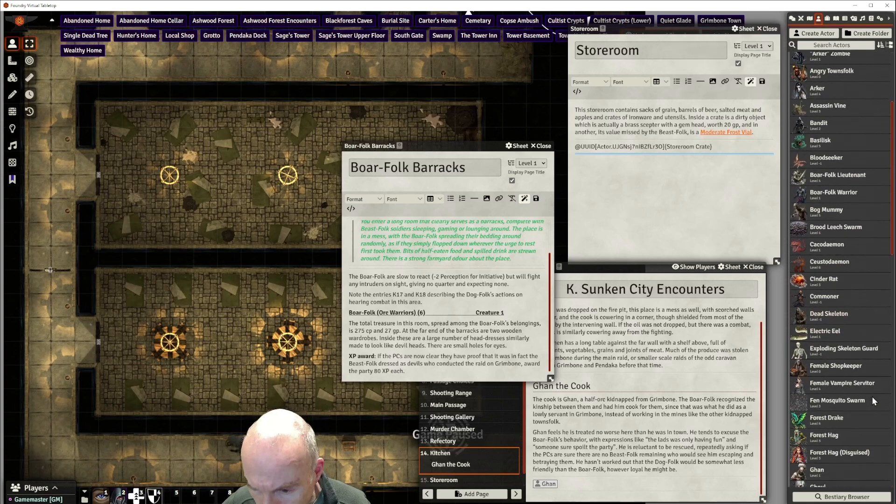
pyautogui.moveTo(834, 190); pyautogui.dragTo(397, 267)
pyautogui.click(504, 273)
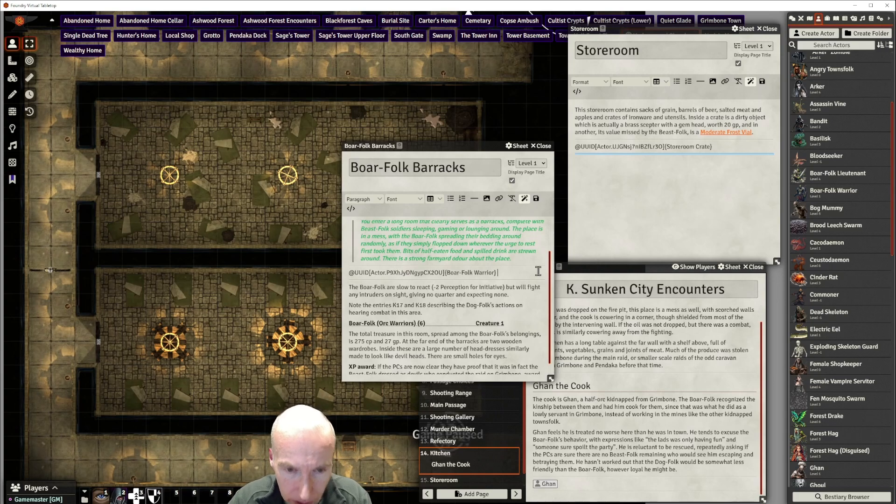
pyautogui.write('6')
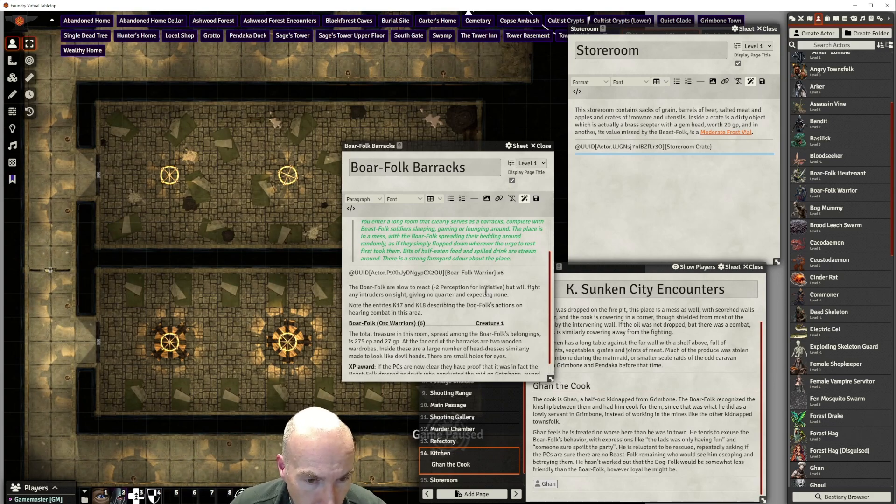
# Add the title "Boar-Folk Combat" above the paragraph on the Boar-Folk's slow reaction and format it as Heading 2
pyautogui.scroll(-1, 486, 290)
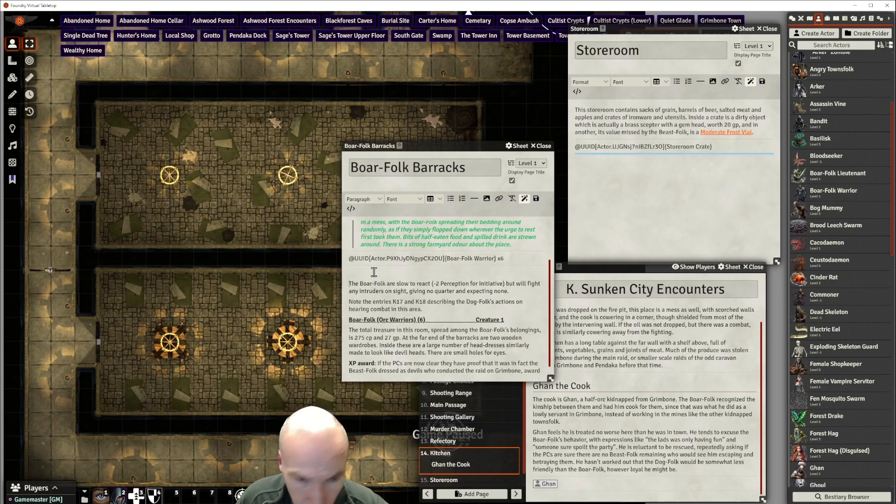
pyautogui.press('Return')
pyautogui.write('Boar')
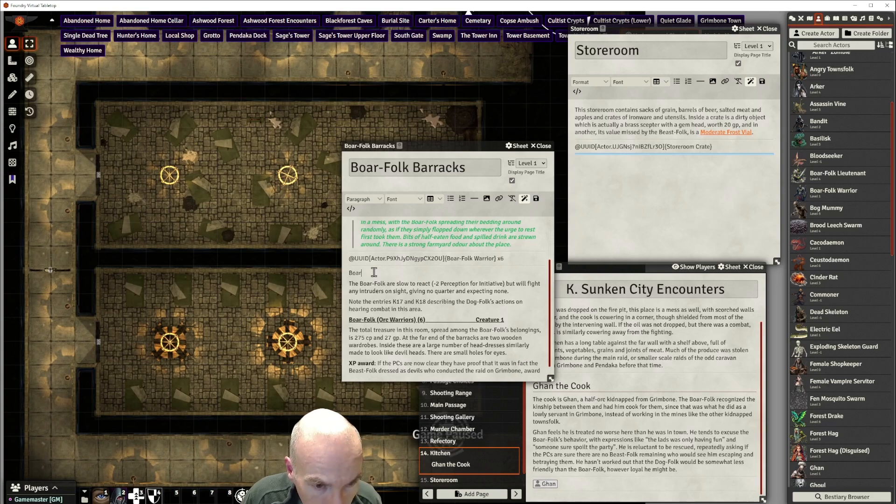
pyautogui.write('-Folk Combat')
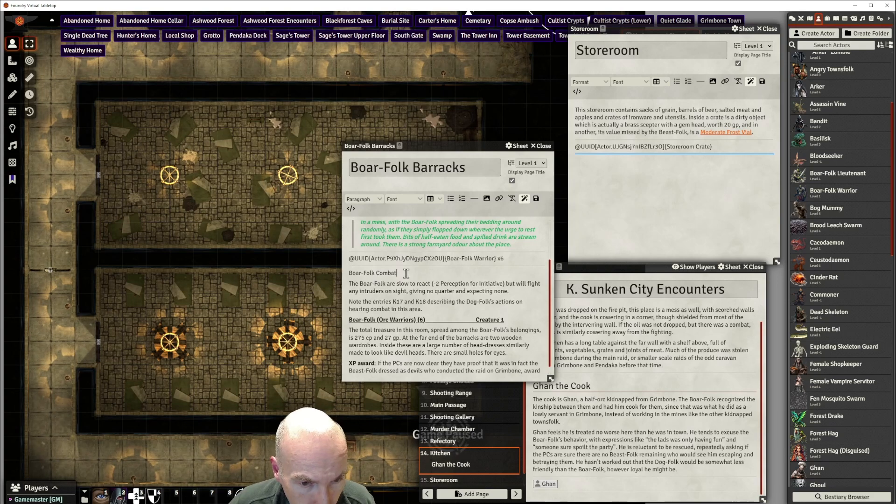
pyautogui.moveTo(407, 273); pyautogui.dragTo(350, 274)
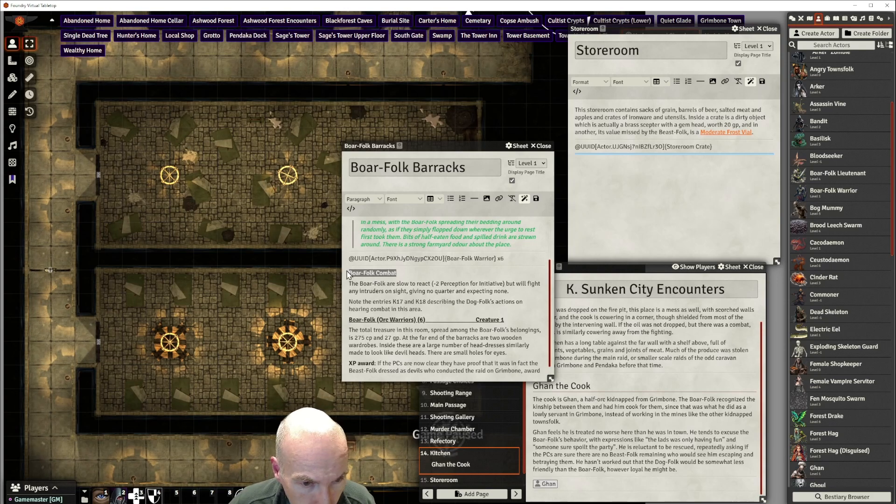
pyautogui.click(359, 199)
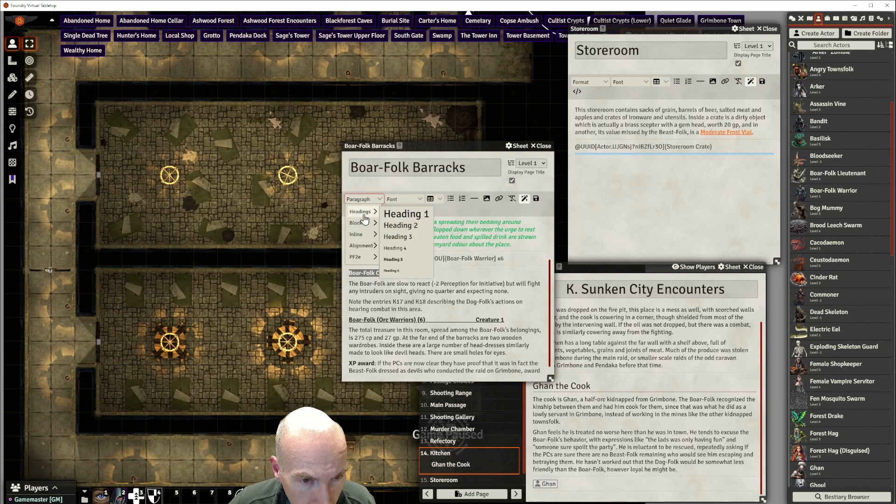
pyautogui.click(405, 226)
pyautogui.click(424, 311)
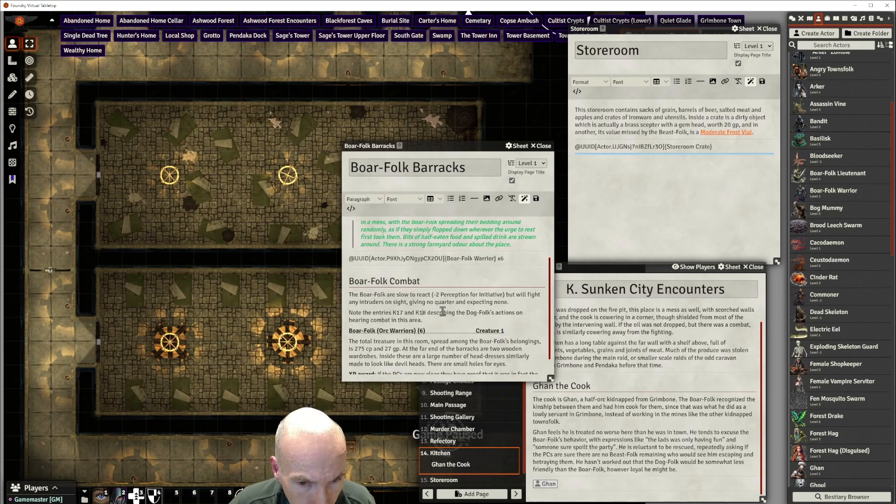
# Delete the "Boar-Folk (Orc Warriors) (6) Creature 1" line and its leftover empty paragraph from the Boar-Folk Barracks page
pyautogui.scroll(-1, 442, 308)
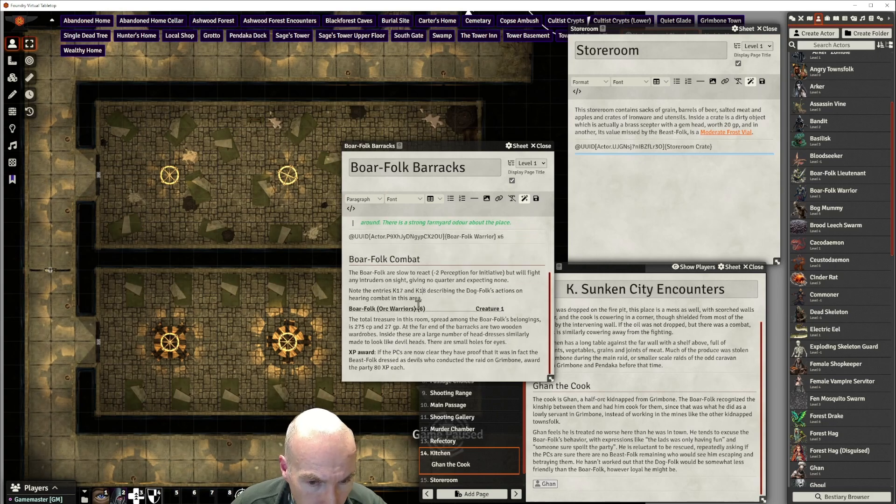
pyautogui.moveTo(350, 308); pyautogui.dragTo(520, 306)
pyautogui.press('BackSpace')
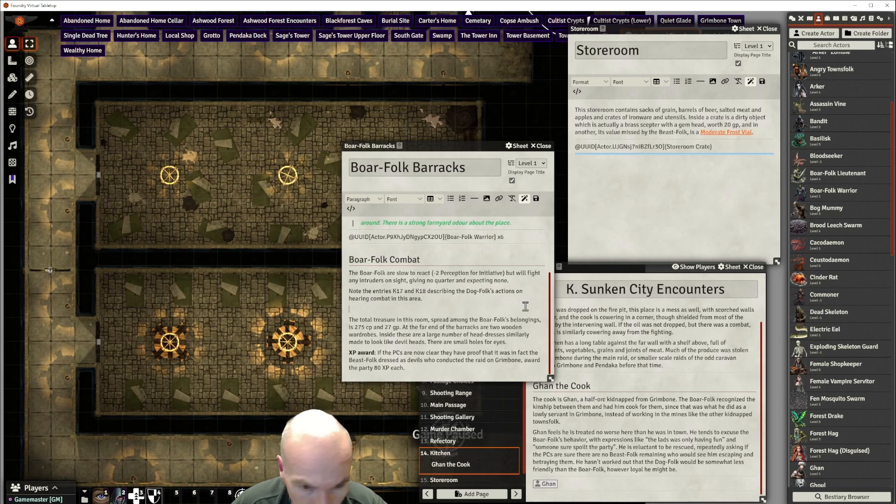
pyautogui.press('Delete')
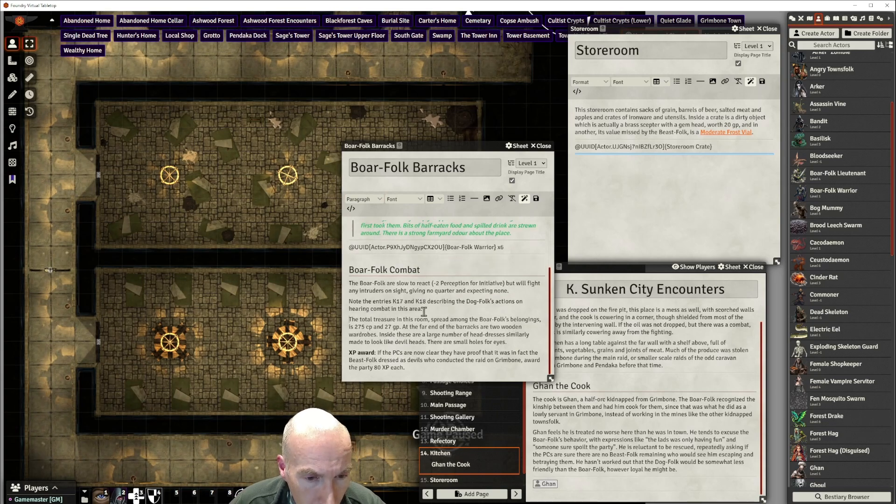
# Insert a horizontal line after the note about entries K17 and K18, above the treasure paragraph
pyautogui.click(444, 309)
pyautogui.press('Return')
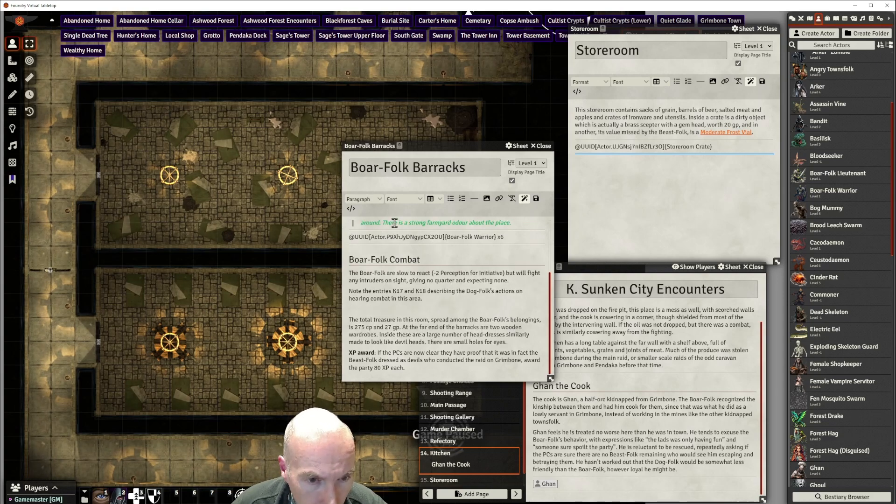
pyautogui.click(474, 199)
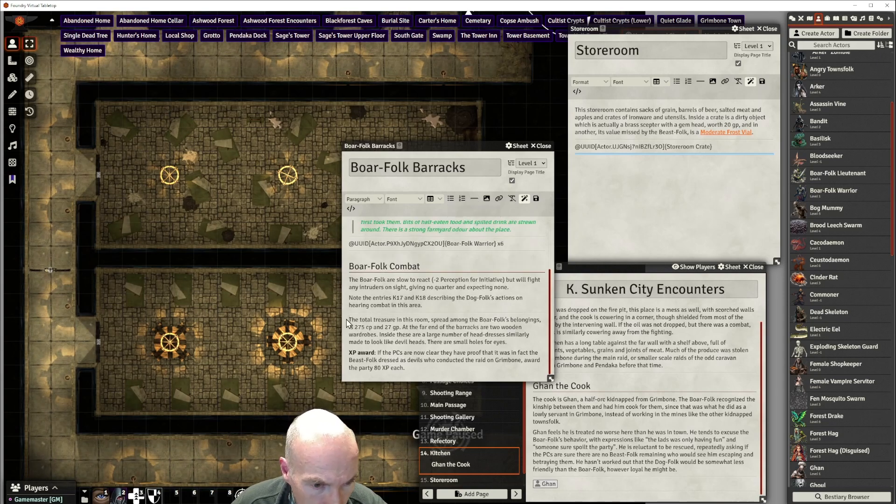
# Add the title "After the Combat" above the total treasure paragraph and format it as Heading 2
pyautogui.press('Return')
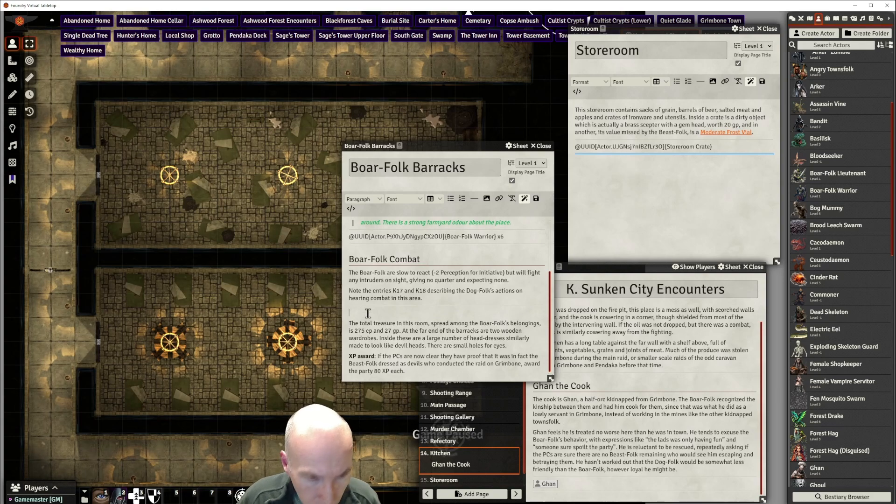
pyautogui.write('After the C')
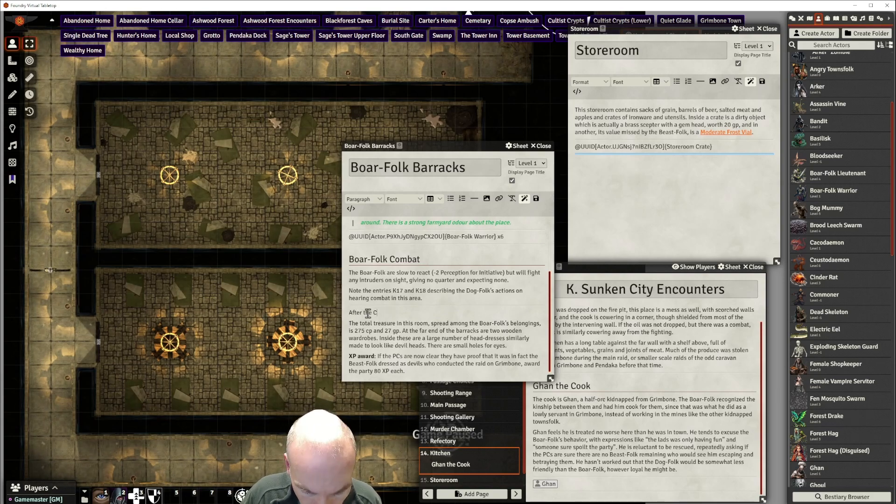
pyautogui.write('Ombombat')
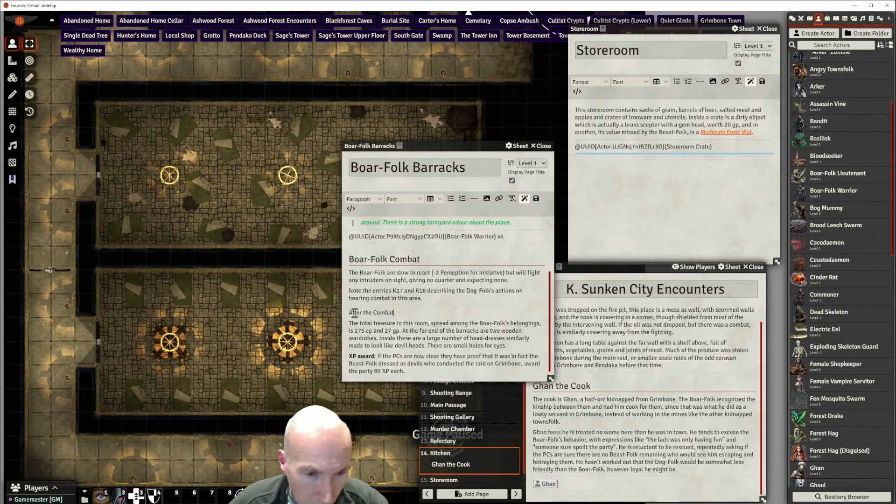
pyautogui.moveTo(396, 312); pyautogui.dragTo(348, 313)
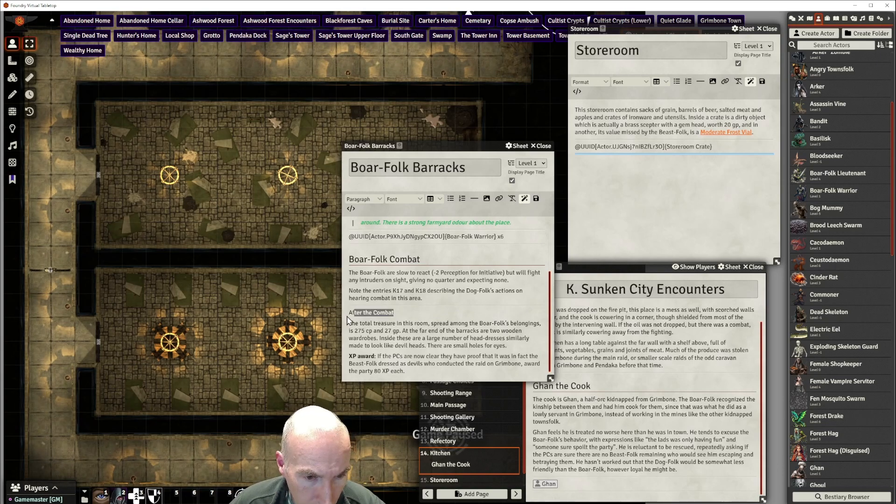
pyautogui.click(363, 200)
pyautogui.moveTo(359, 223)
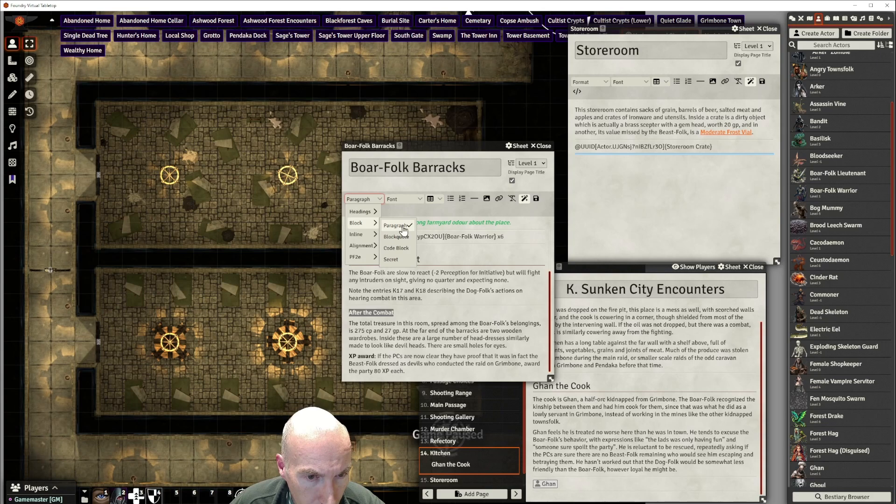
pyautogui.click(401, 225)
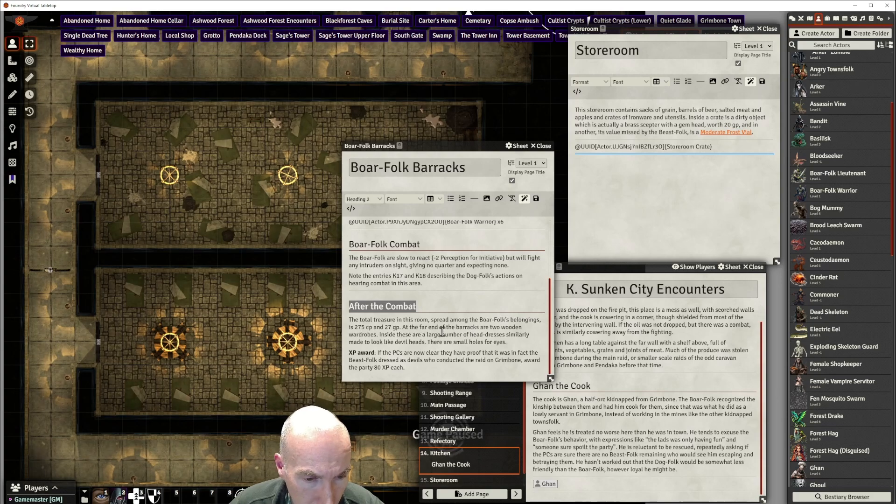
# Move the Boar-Folk Barracks window aside and duplicate the Townsfolks' Coins actor in the Loot folder
pyautogui.moveTo(452, 150); pyautogui.dragTo(524, 117)
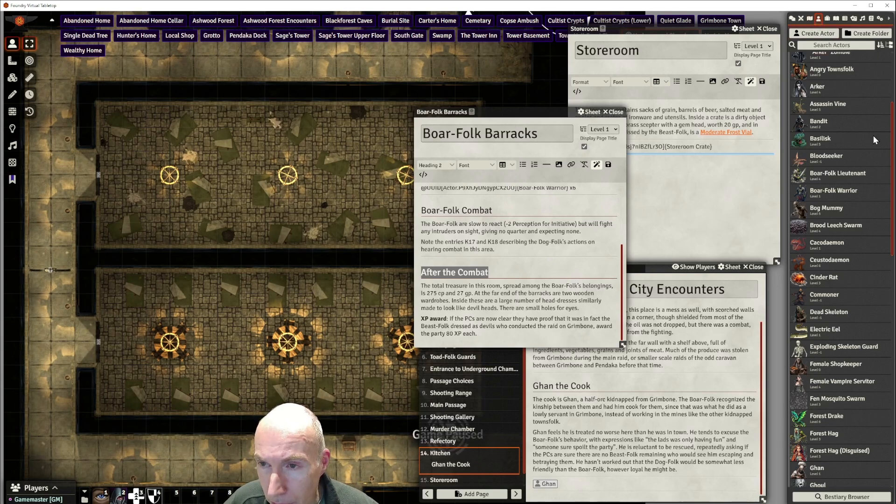
pyautogui.scroll(5, 876, 140)
pyautogui.click(820, 180)
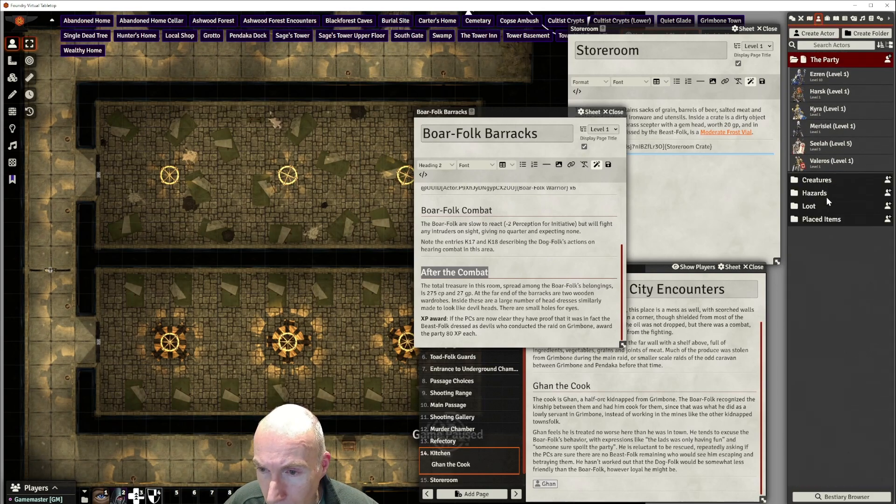
pyautogui.click(809, 207)
pyautogui.scroll(-3, 865, 233)
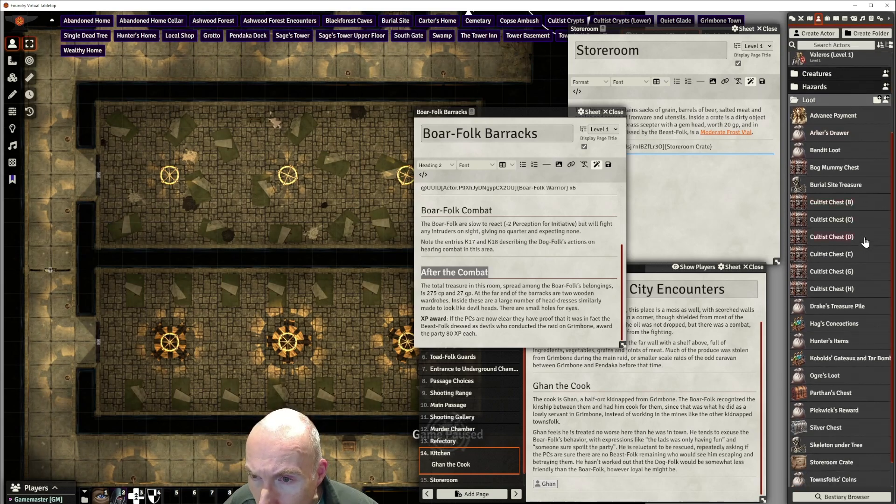
pyautogui.scroll(-1, 865, 242)
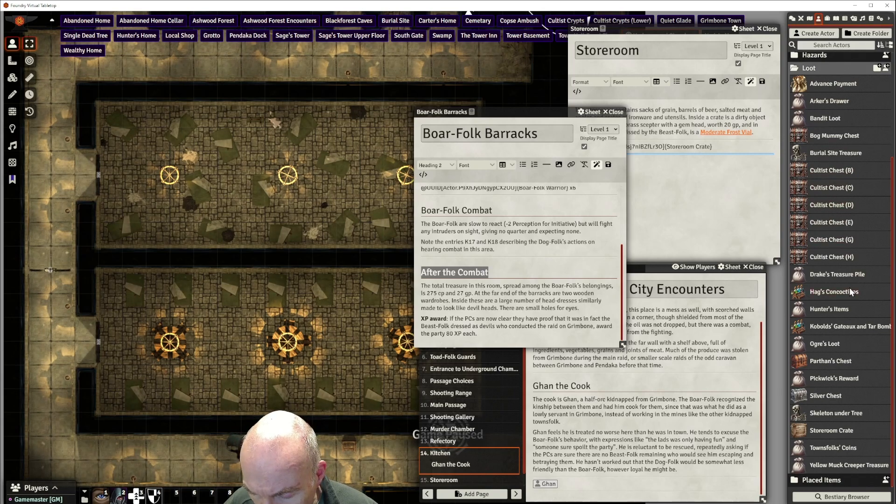
pyautogui.rightClick(836, 449)
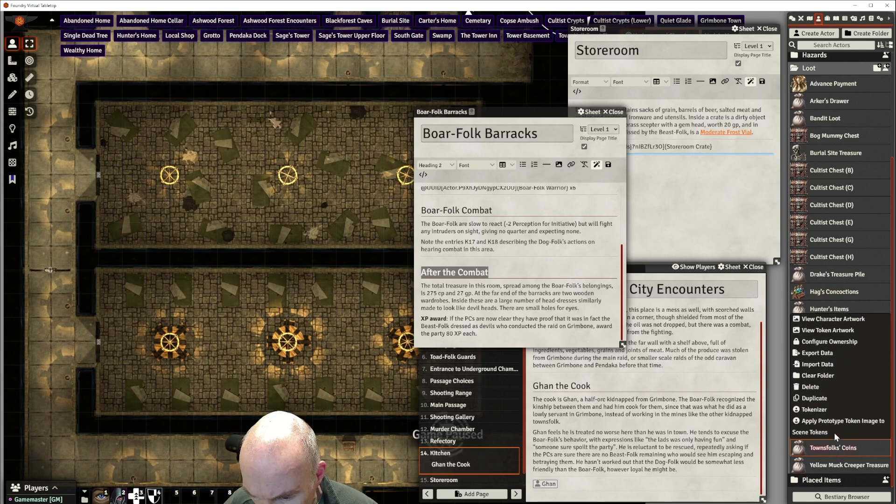
pyautogui.click(820, 401)
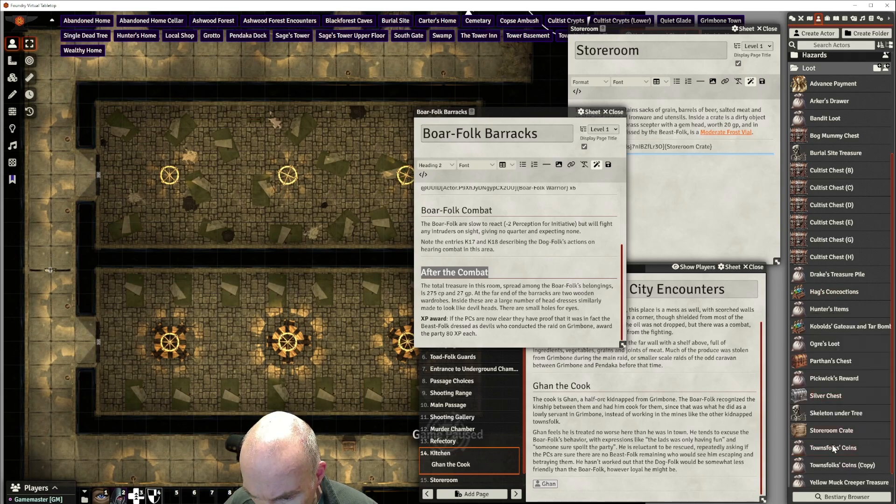
# Open the Townsfolks' Coins copy and set its prototype token name to "Boar-Folks' Treasure", saving the token
pyautogui.click(836, 465)
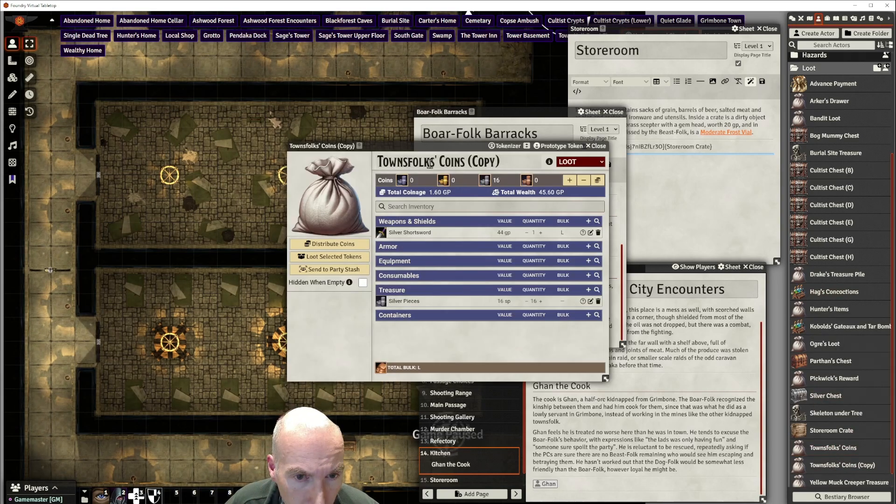
pyautogui.click(541, 146)
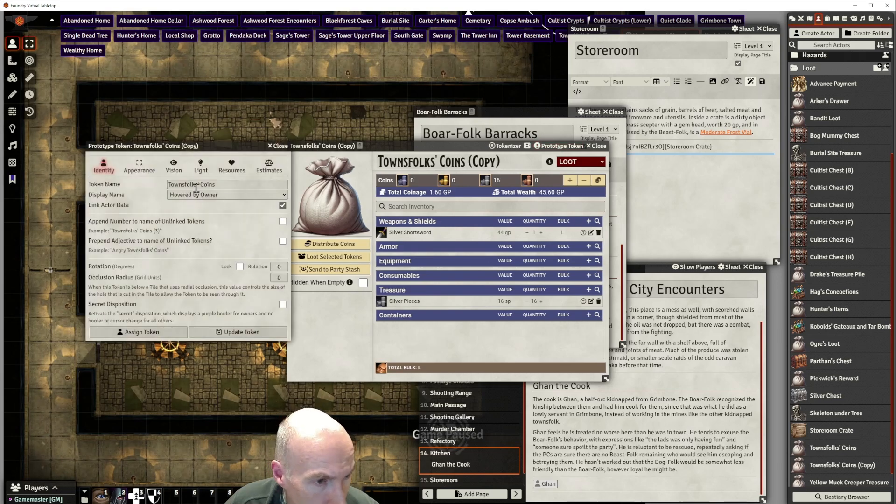
pyautogui.moveTo(181, 183); pyautogui.dragTo(166, 185)
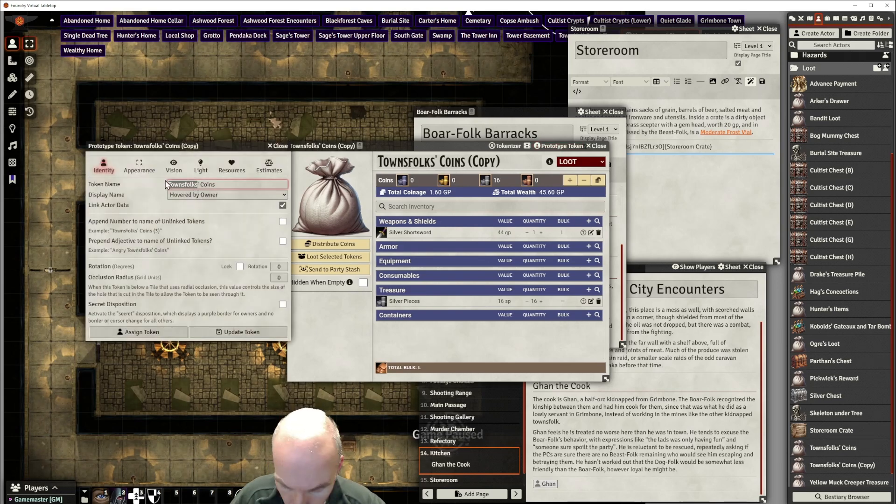
pyautogui.press('Delete')
pyautogui.press('Delete')
pyautogui.press('Delete')
pyautogui.press('Delete')
pyautogui.press('Delete')
pyautogui.press('Delete')
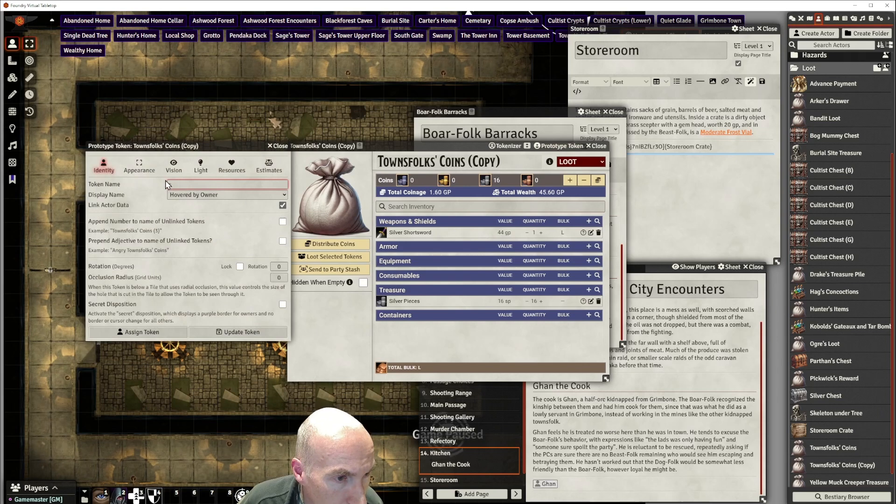
pyautogui.write('G')
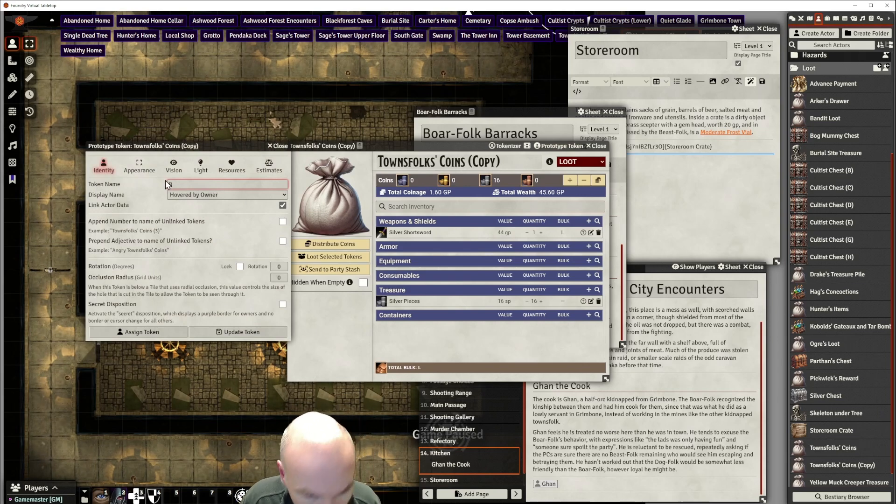
pyautogui.write('oar')
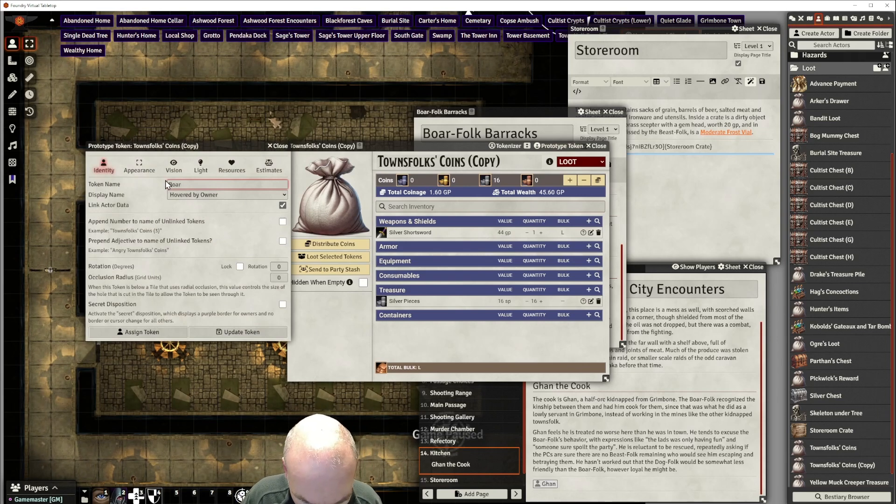
pyautogui.write("-Folks' ")
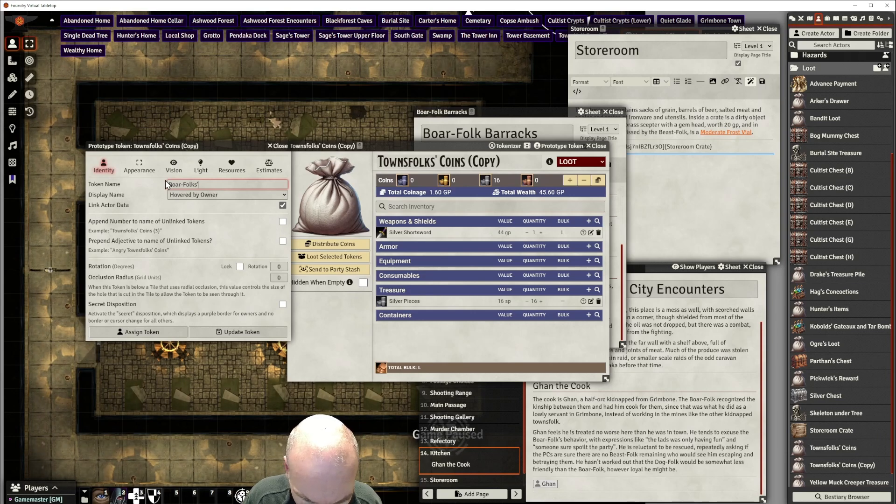
pyautogui.write('Treasure')
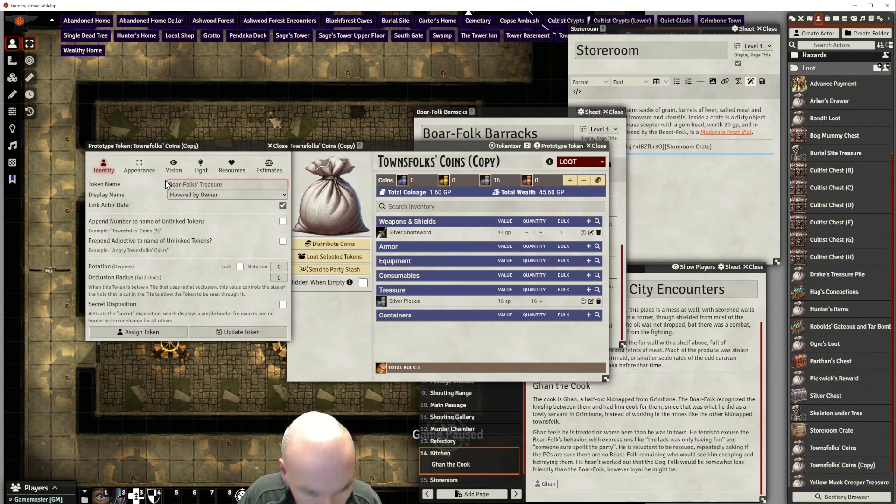
pyautogui.click(219, 217)
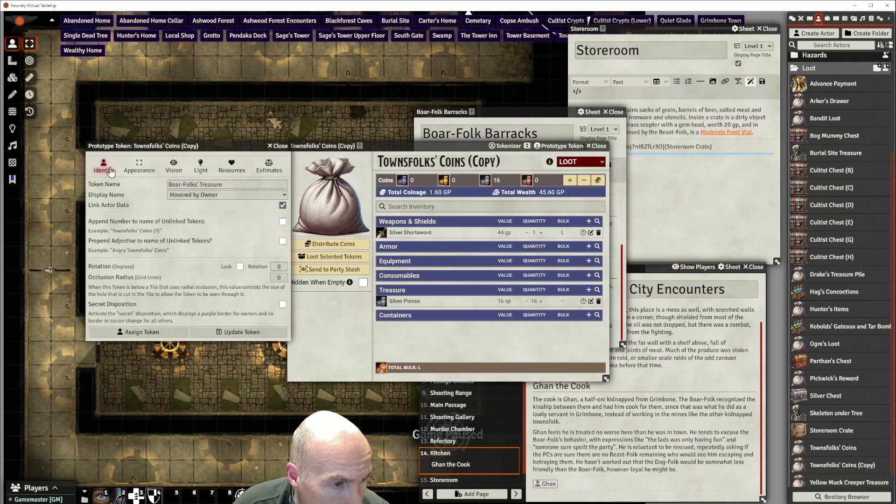
pyautogui.click(220, 332)
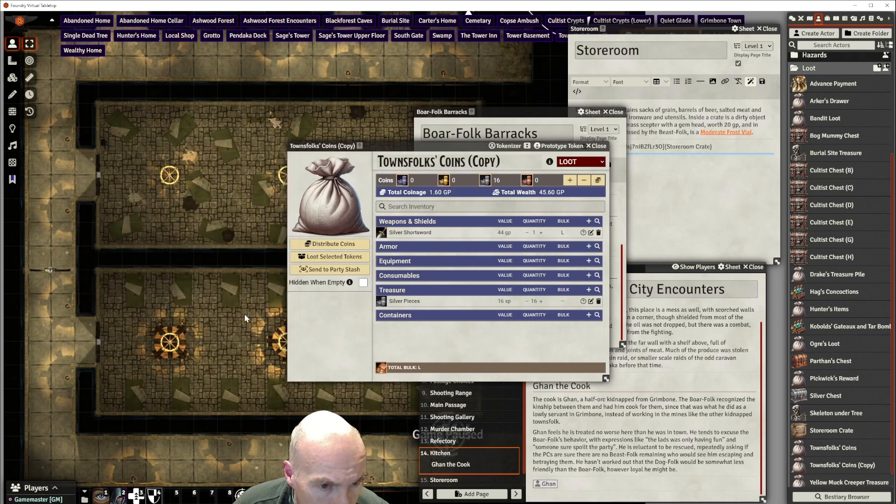
# Rename the copied loot actor itself as "Boar-Folks' Treasure"
pyautogui.click(519, 160)
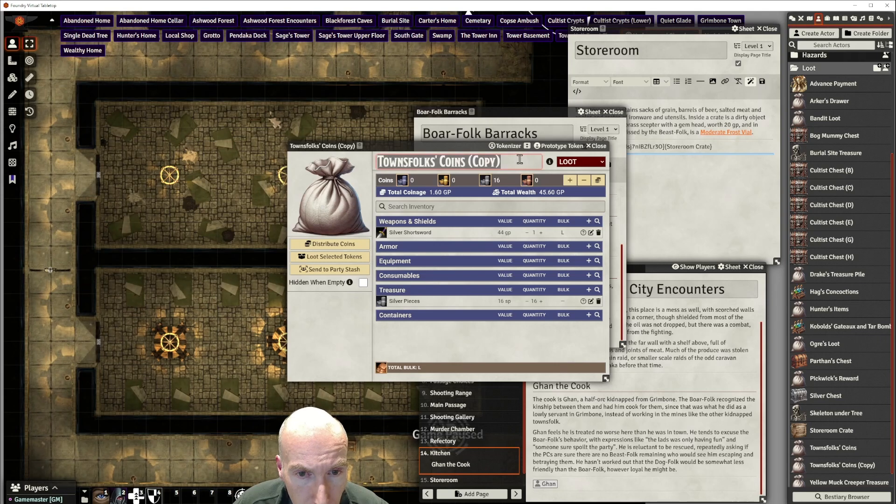
pyautogui.press('BackSpace')
pyautogui.write('Boar')
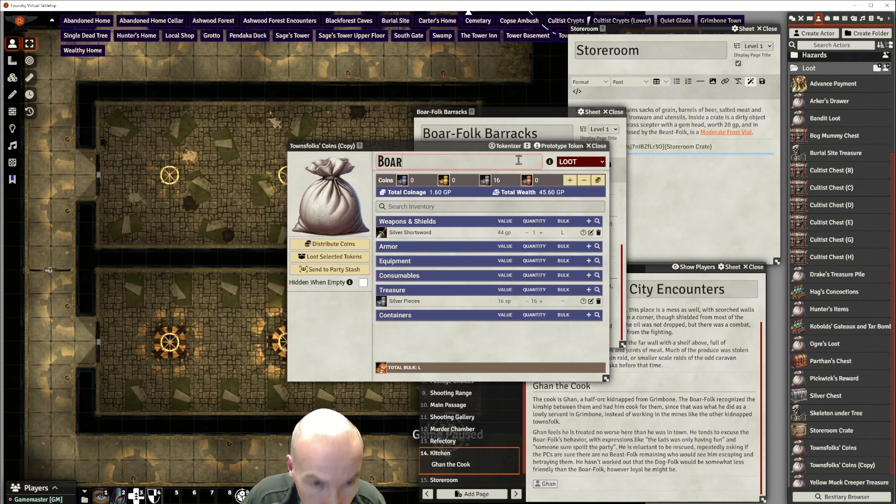
pyautogui.write('-Fol')
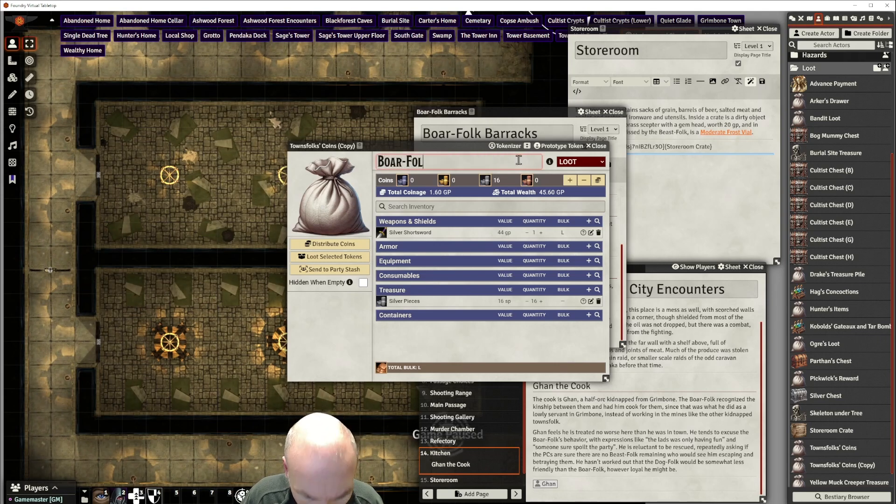
pyautogui.write("ks'")
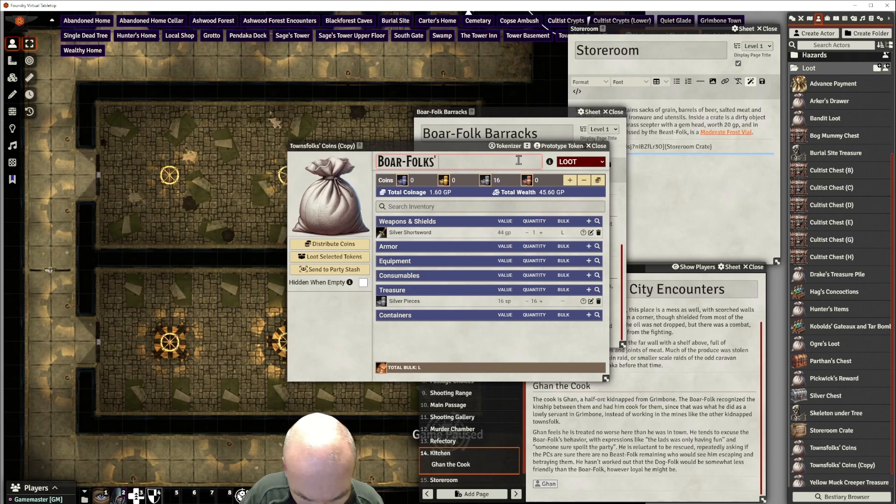
pyautogui.write(' Treasure')
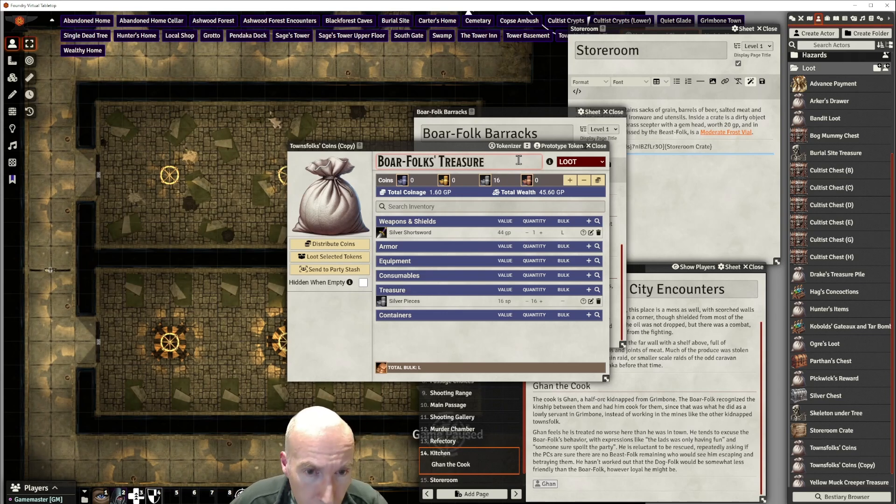
pyautogui.press('Return')
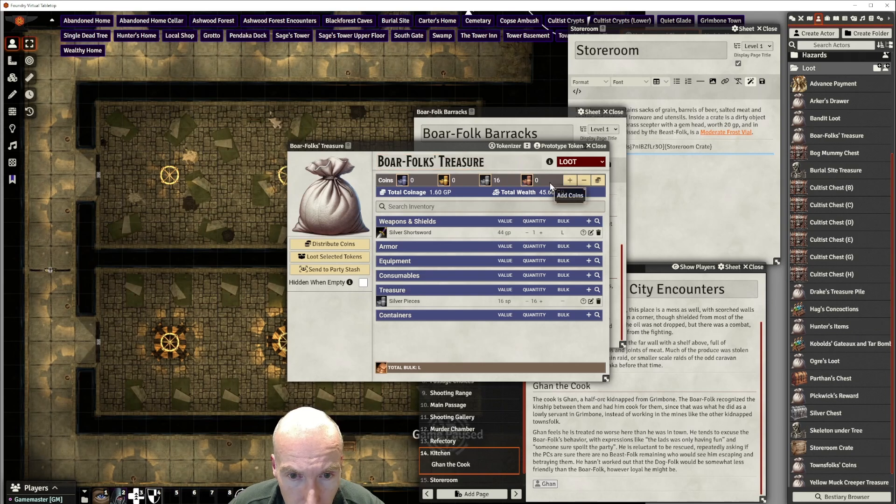
# Start adding coins to the Boar-Folks' Treasure actor and set the copper amount to 275
pyautogui.click(566, 181)
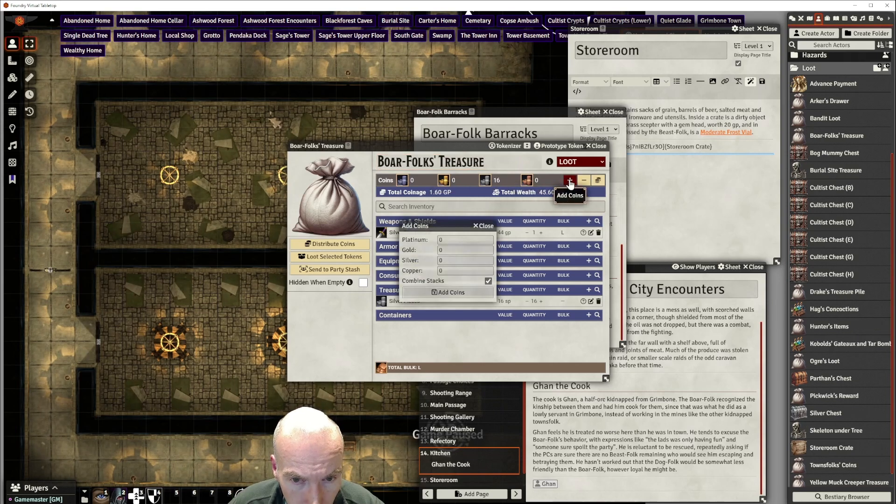
pyautogui.moveTo(451, 271); pyautogui.dragTo(438, 271)
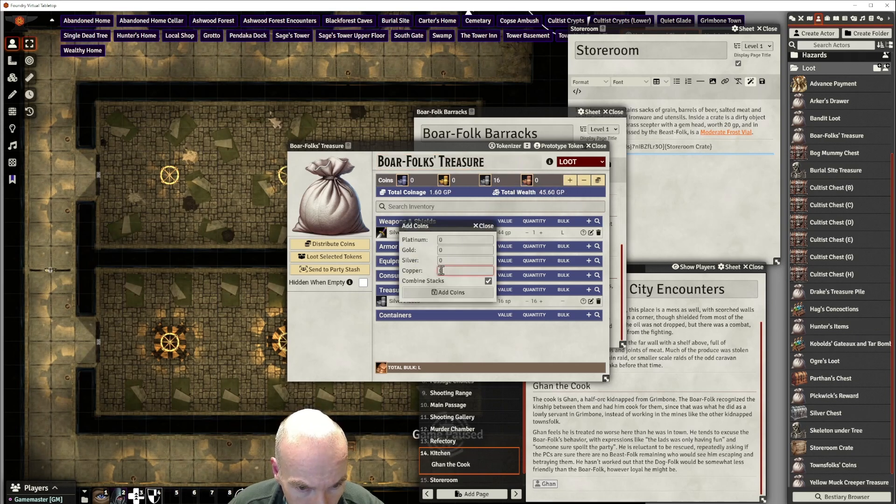
pyautogui.press('BackSpace')
pyautogui.write('275')
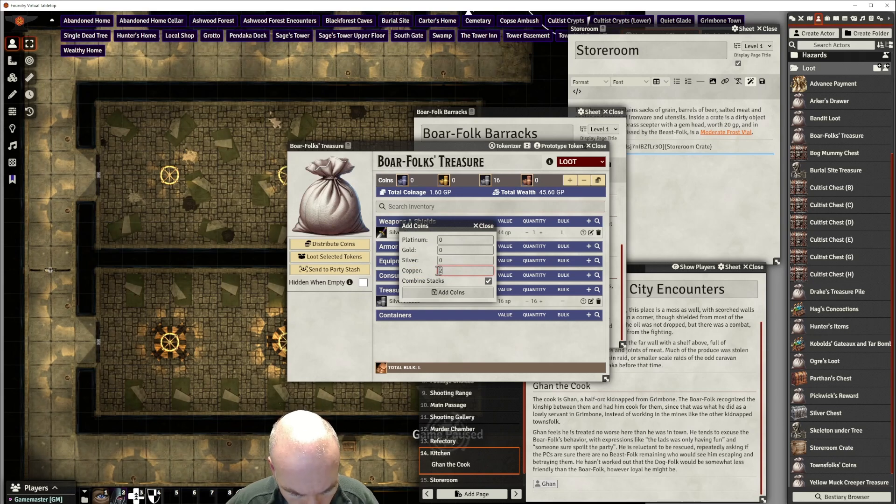
# Check the treasure text on the Boar-Folk Barracks page, set the gold amount to 27 and add the coins to the loot actor
pyautogui.click(447, 252)
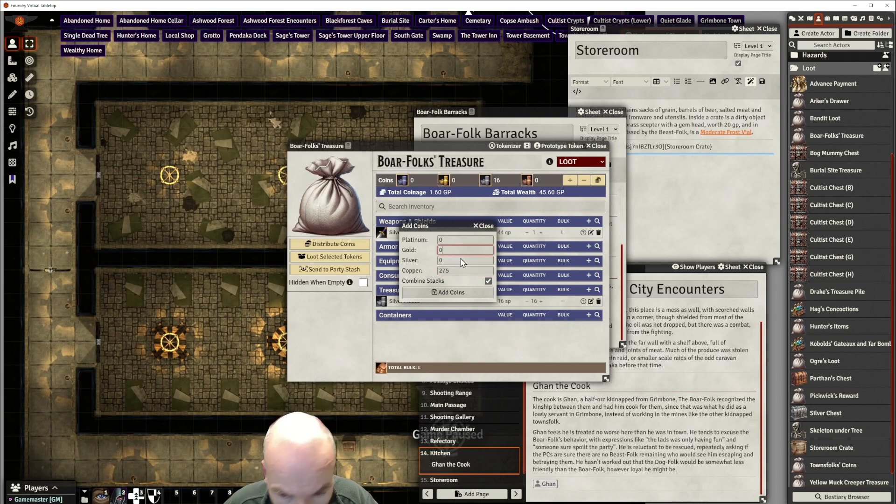
pyautogui.click(669, 326)
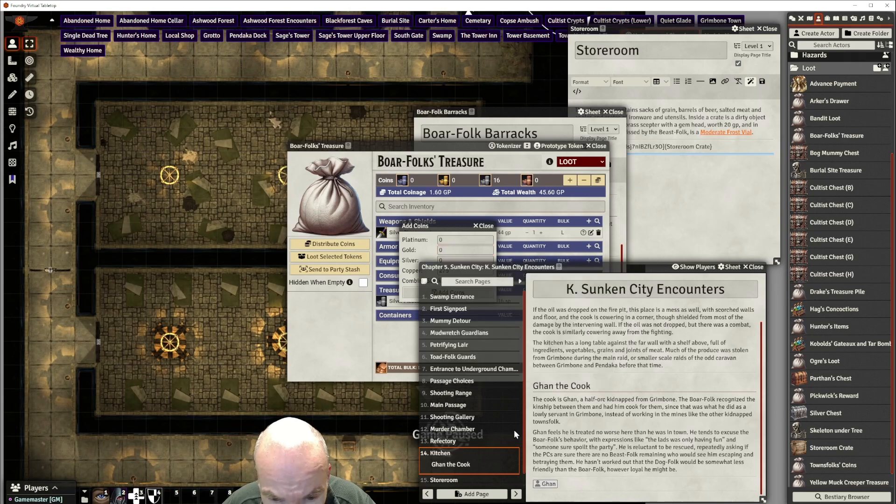
pyautogui.click(451, 480)
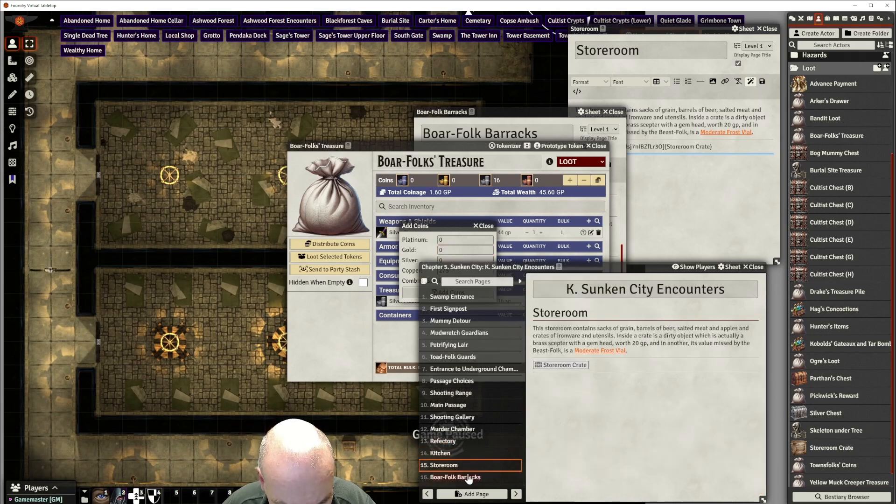
pyautogui.click(469, 477)
pyautogui.scroll(-2, 655, 389)
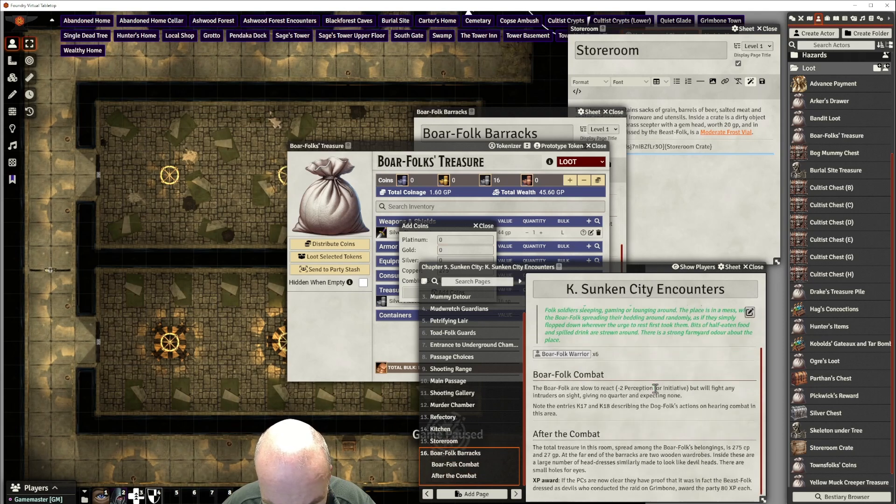
pyautogui.click(461, 248)
pyautogui.write('2')
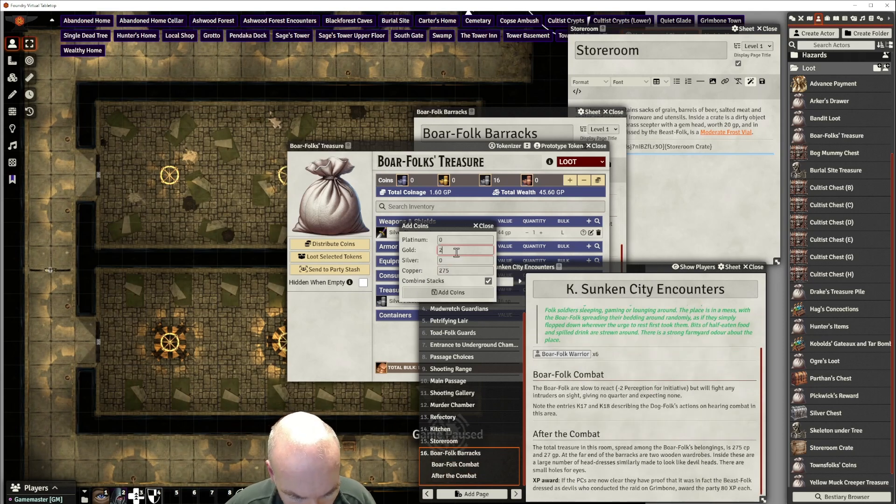
pyautogui.write('7')
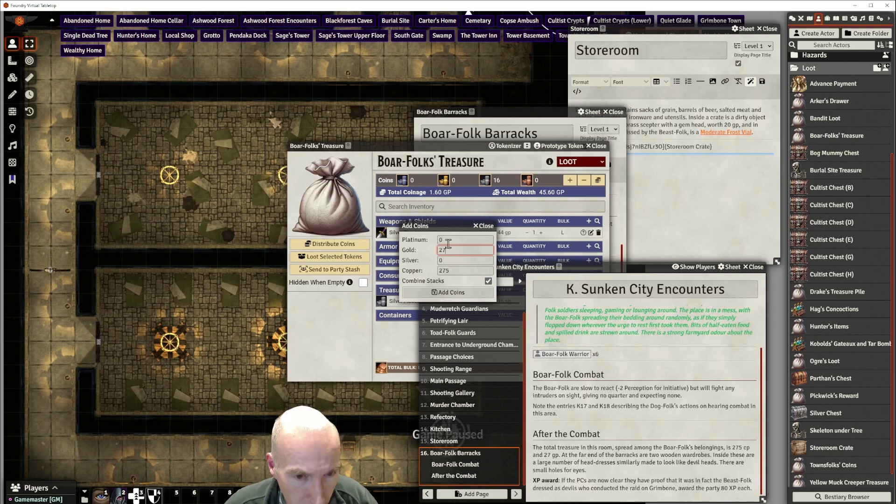
pyautogui.click(453, 293)
# Delete the Silver Pieces and the Silver Shortsword from the Boar-Folks' Treasure actor, then close its sheet
pyautogui.moveTo(648, 267); pyautogui.dragTo(777, 266)
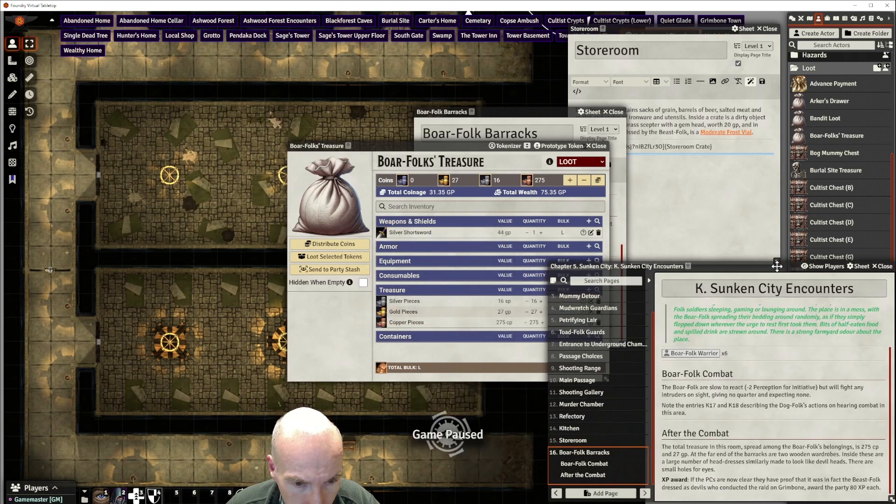
pyautogui.moveTo(411, 146); pyautogui.dragTo(318, 113)
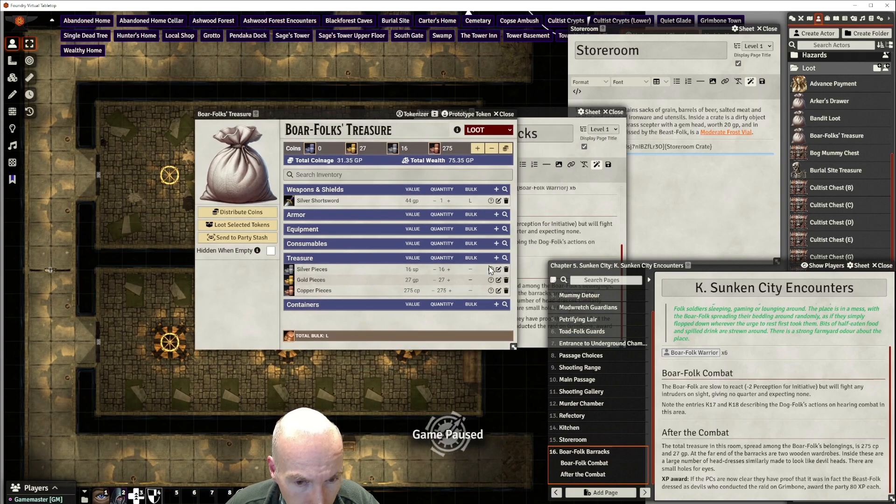
pyautogui.click(506, 269)
pyautogui.click(427, 284)
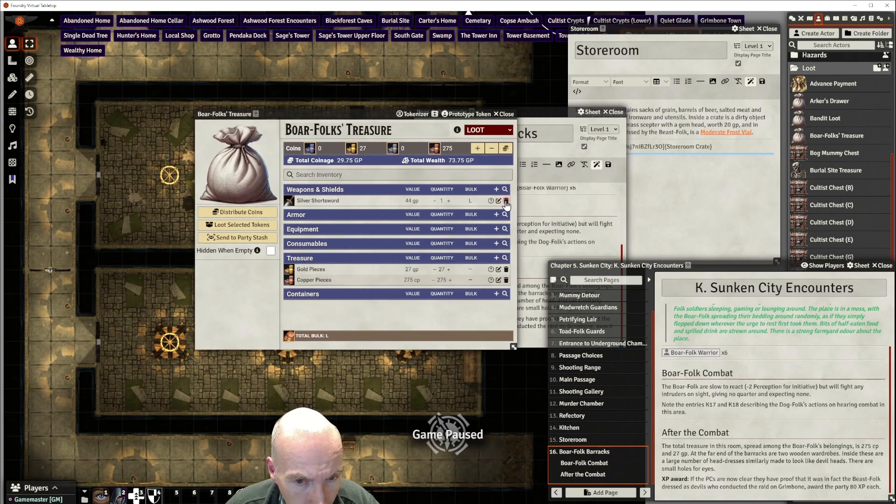
pyautogui.click(506, 201)
pyautogui.click(416, 282)
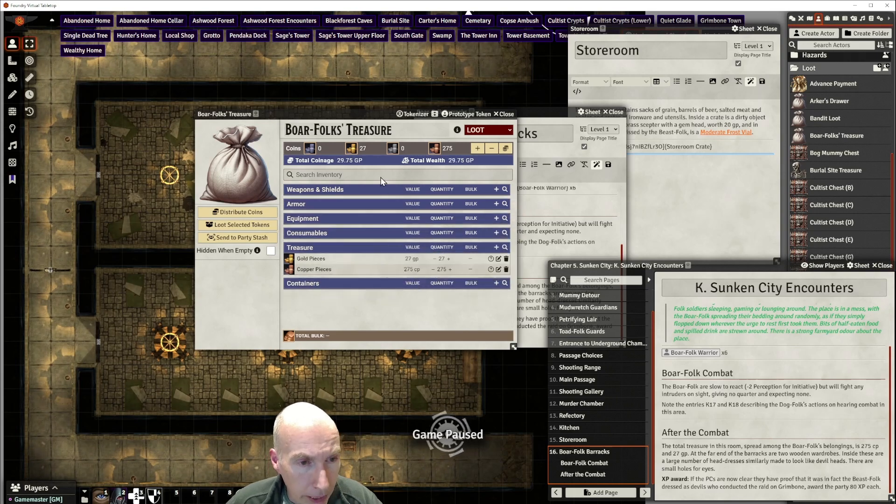
pyautogui.moveTo(363, 115); pyautogui.dragTo(375, 136)
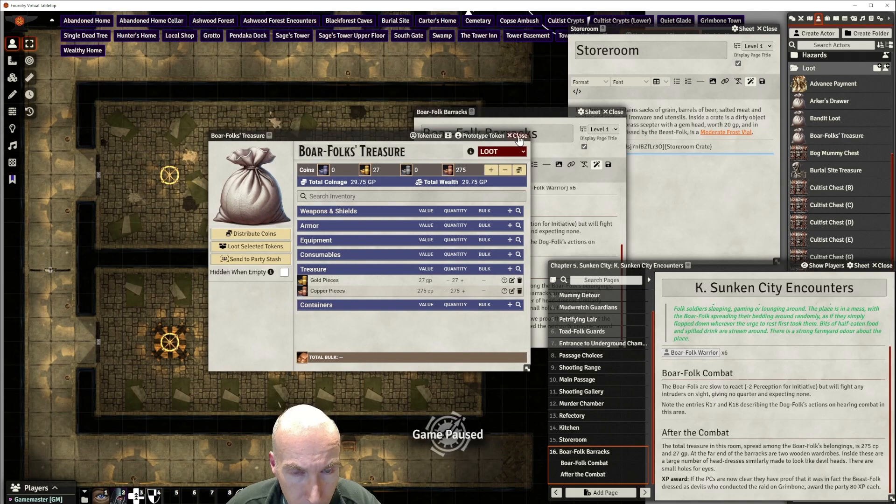
pyautogui.click(519, 136)
# Split the treasure paragraph in the Boar-Folk Barracks editor after "275 cp and 27 gp." so the wardrobe text starts its own paragraph
pyautogui.click(546, 110)
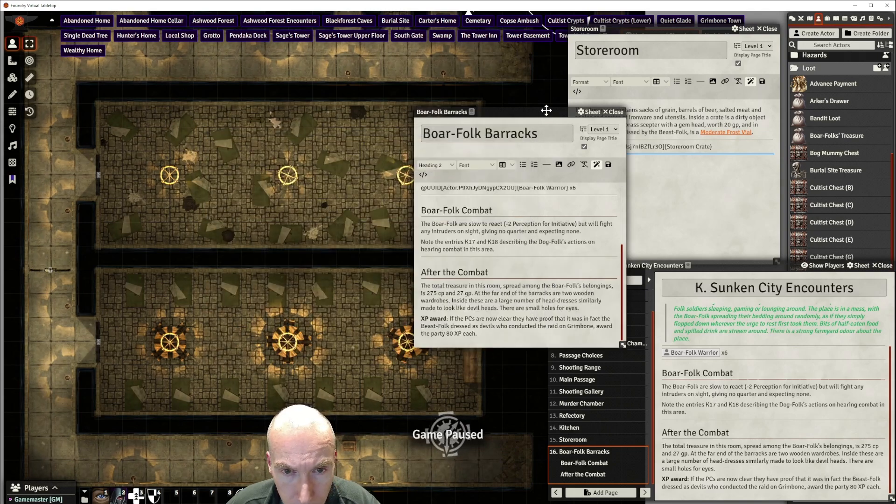
pyautogui.moveTo(546, 111); pyautogui.dragTo(509, 88)
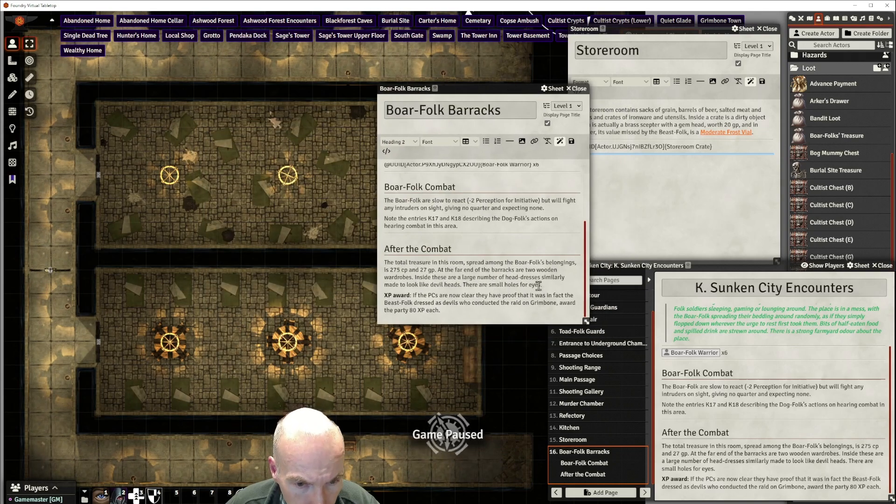
pyautogui.click(440, 270)
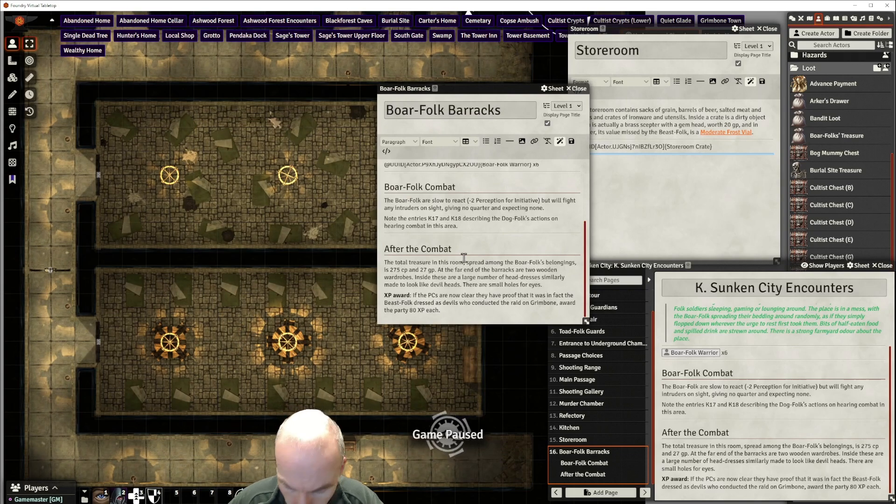
pyautogui.press('Return')
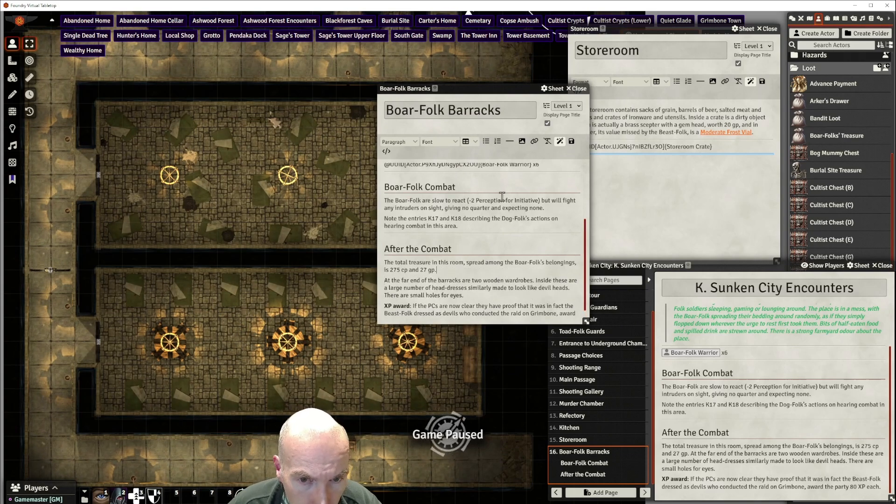
# Insert a Boar-Folks' Treasure actor link between two horizontal lines below the treasure paragraph and save the page
pyautogui.click(510, 142)
pyautogui.click(387, 283)
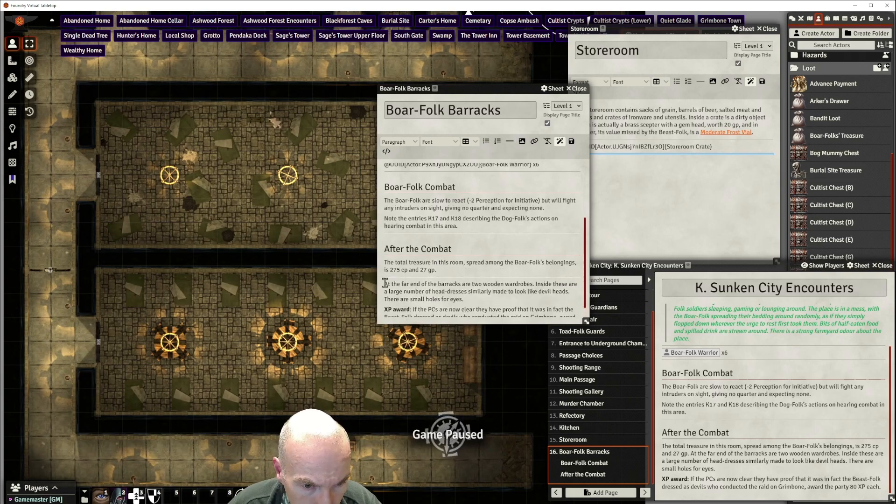
pyautogui.click(510, 142)
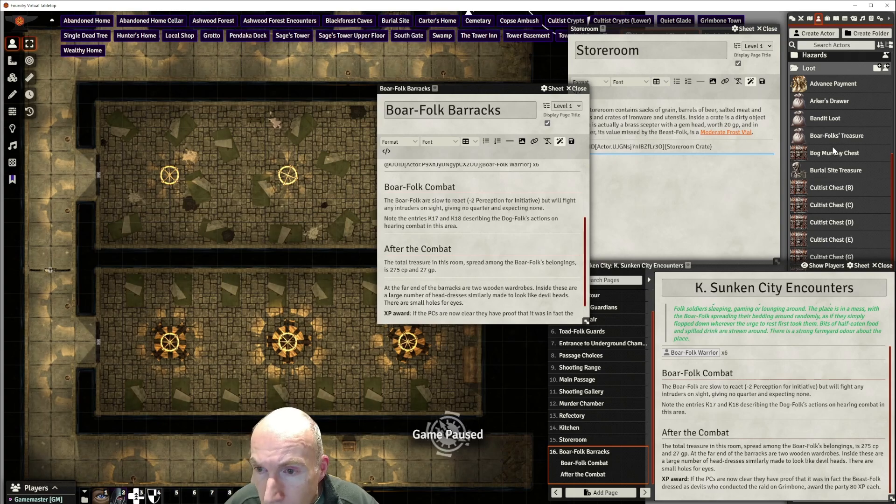
pyautogui.moveTo(801, 136); pyautogui.dragTo(428, 285)
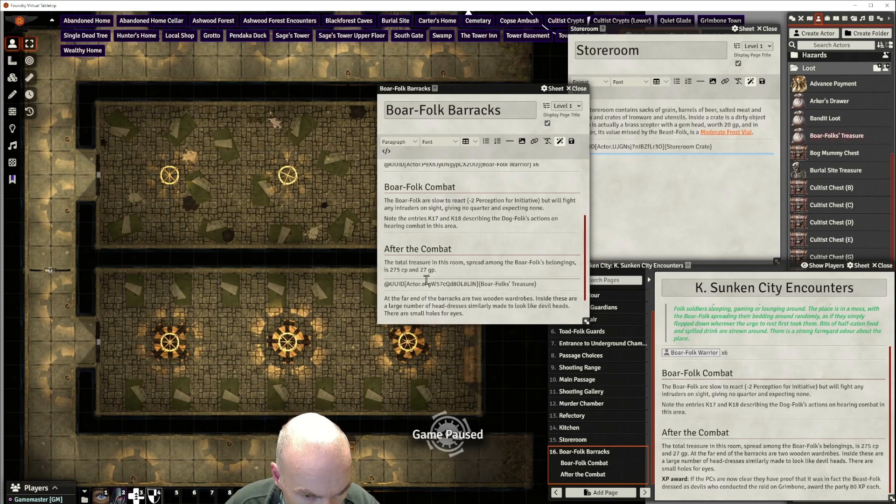
pyautogui.click(571, 142)
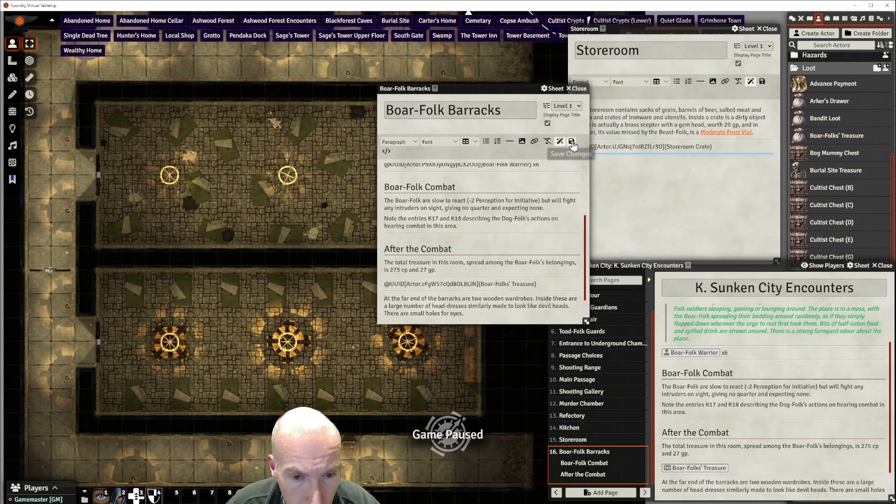
# Move the Boar-Folk Barracks editor aside and place a Boar-Folks' Treasure token in the upper barracks room on the map
pyautogui.moveTo(467, 88); pyautogui.dragTo(622, 61)
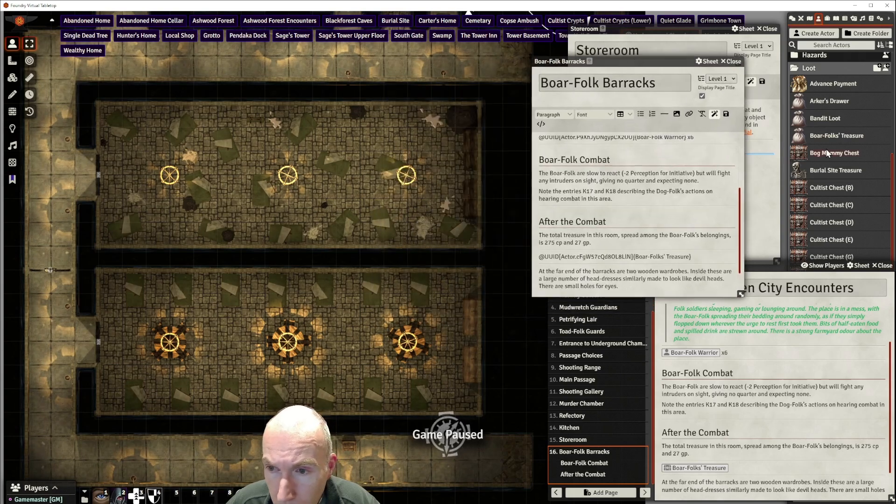
pyautogui.moveTo(430, 188); pyautogui.dragTo(350, 185)
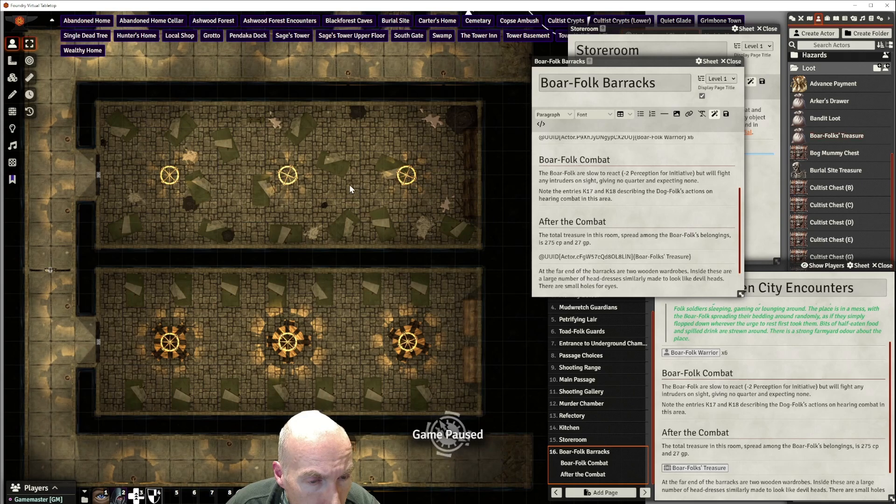
pyautogui.scroll(5, 372, 190)
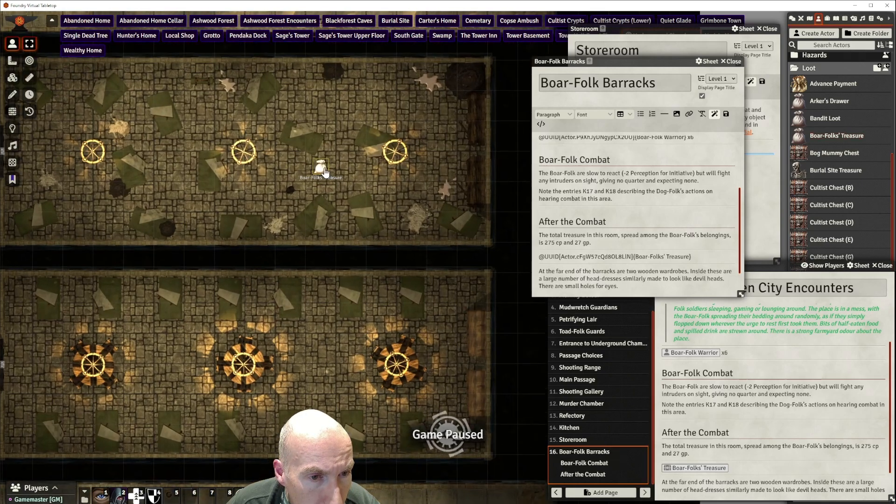
pyautogui.scroll(-3, 326, 173)
pyautogui.rightClick(349, 191)
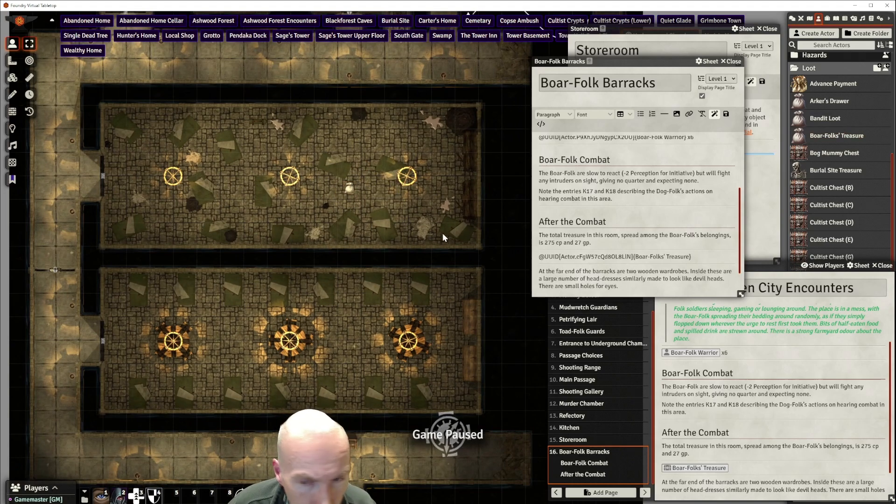
# Add the title line "Wardrobes" above the paragraph describing the two wooden wardrobes
pyautogui.scroll(-1, 628, 221)
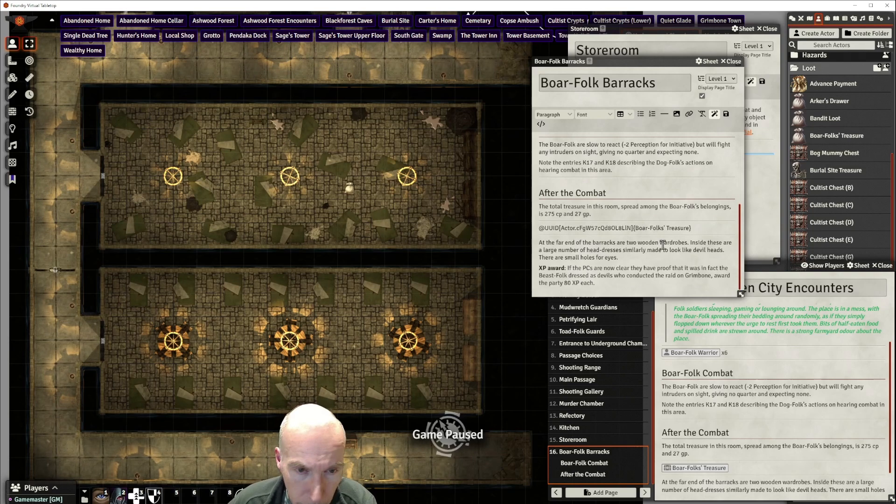
pyautogui.click(540, 244)
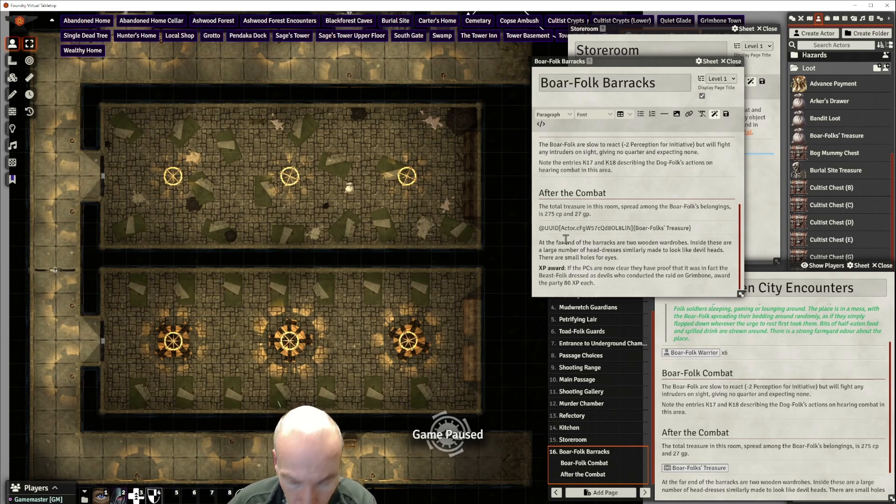
pyautogui.press('Return')
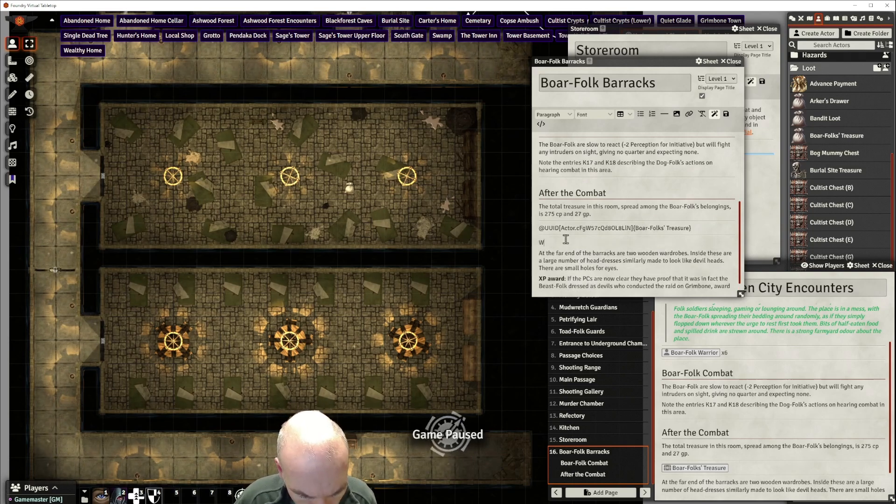
pyautogui.write('Wardron')
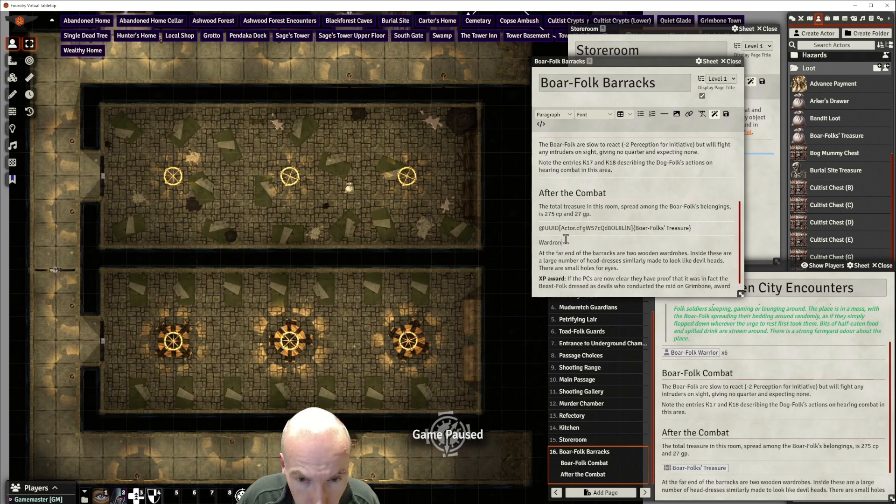
pyautogui.press('BackSpace')
pyautogui.write('bes')
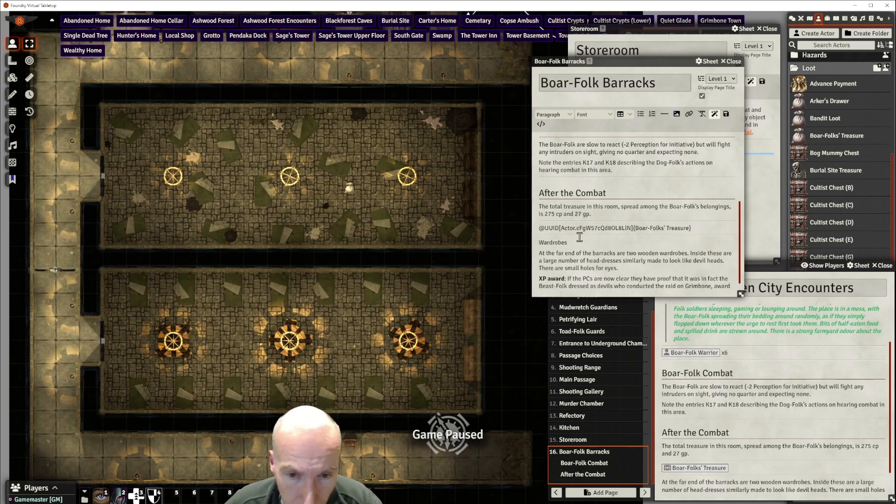
# Format the "Wardrobes" line as Heading 2 and save the Boar-Folk Barracks page
pyautogui.moveTo(579, 242); pyautogui.dragTo(519, 245)
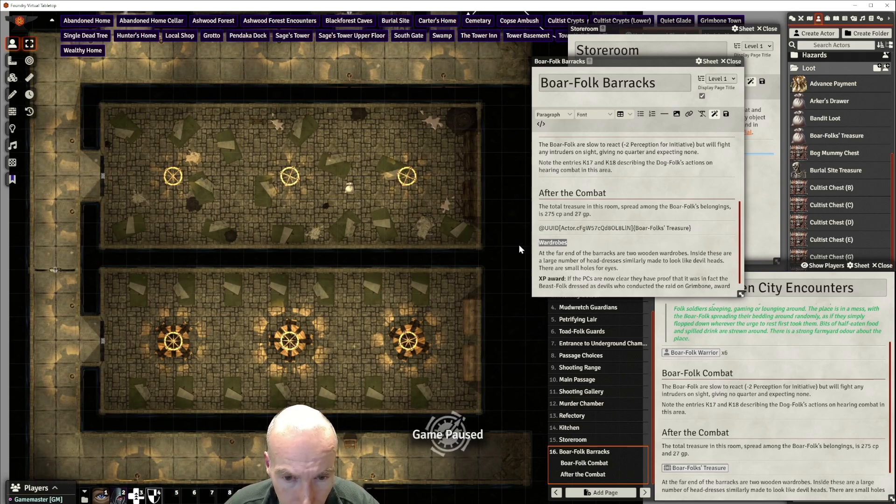
pyautogui.click(553, 115)
pyautogui.click(586, 140)
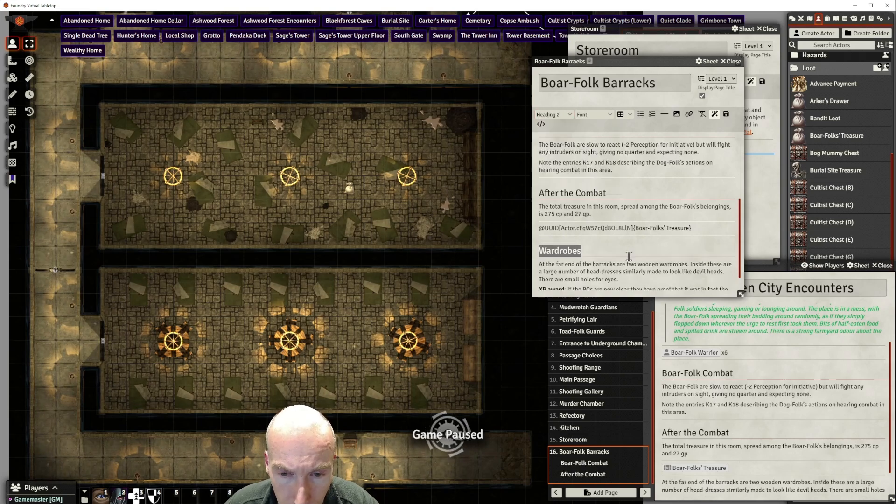
pyautogui.scroll(-1, 631, 253)
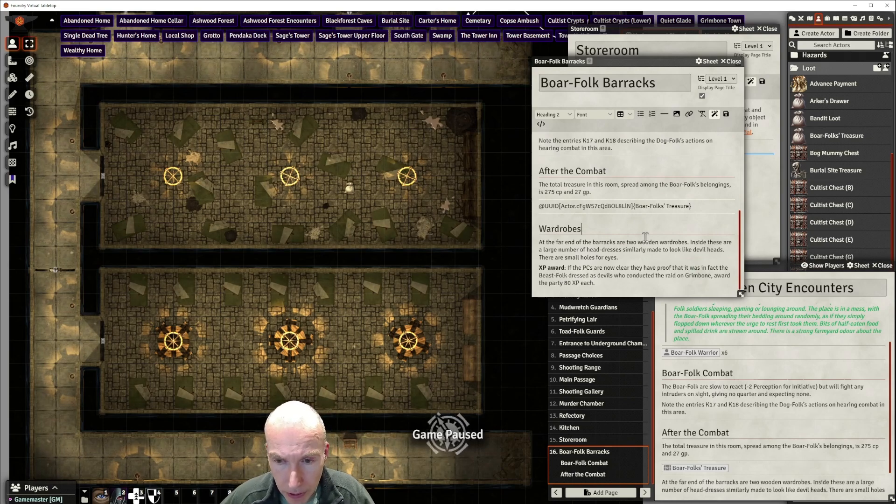
pyautogui.hotkey('ctrl', 's')
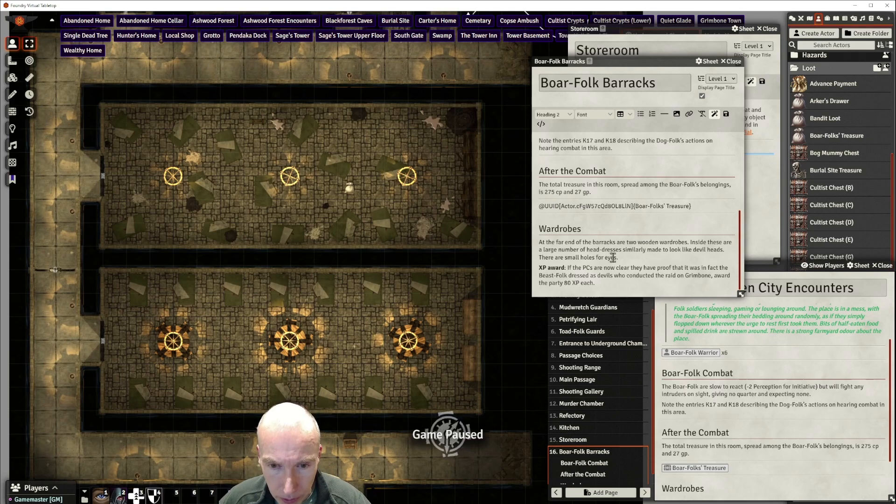
# Insert a horizontal line above the XP award paragraph and open the Arrival at Grimbone page in Chapter 3. Grimbone for editing
pyautogui.click(666, 116)
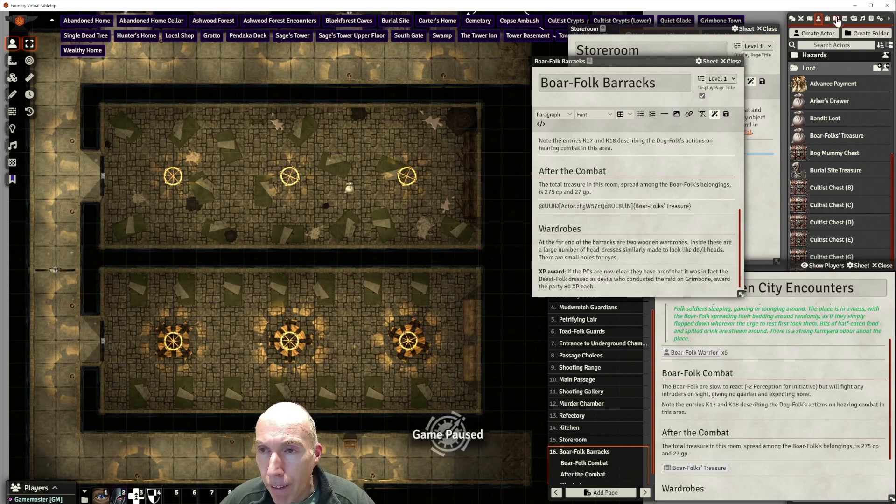
pyautogui.click(836, 20)
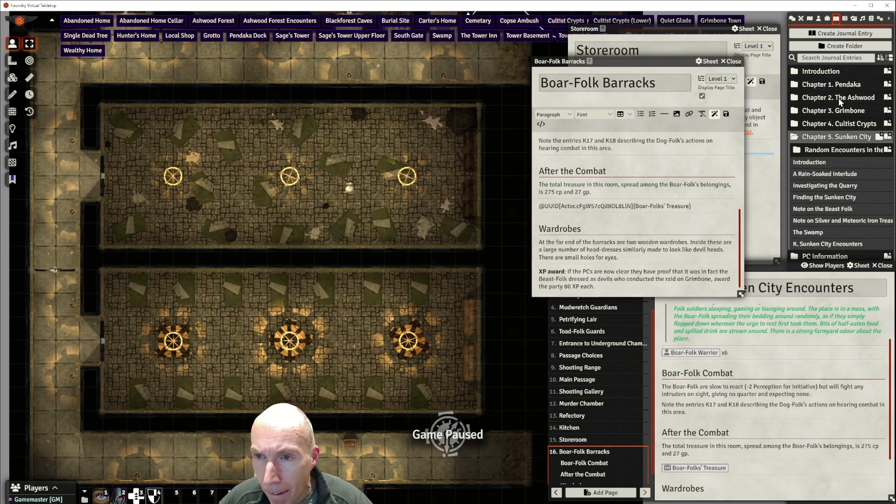
pyautogui.click(841, 110)
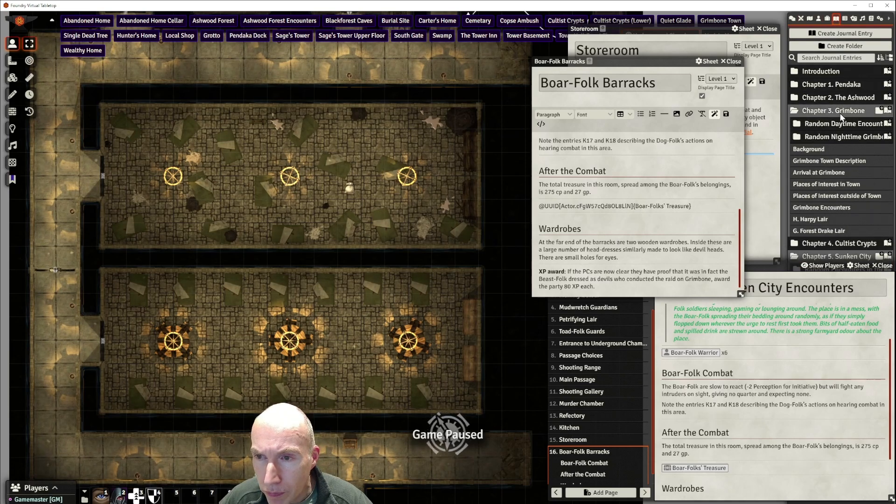
pyautogui.click(824, 173)
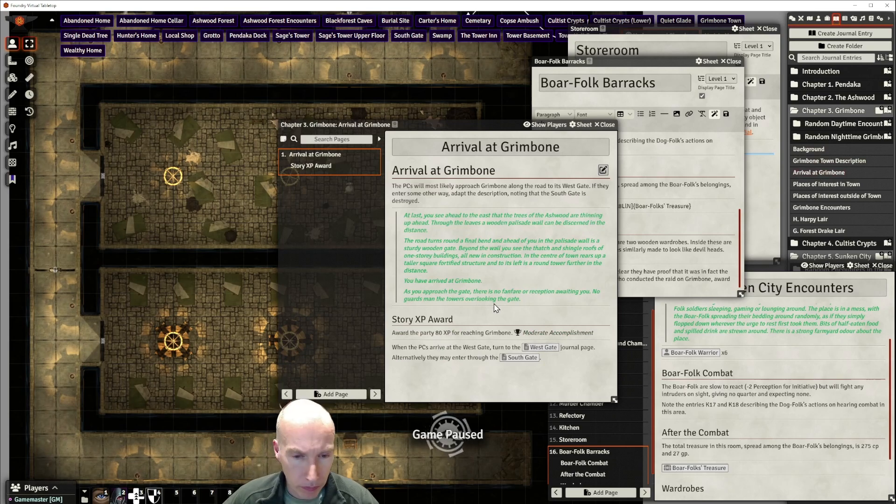
pyautogui.click(603, 170)
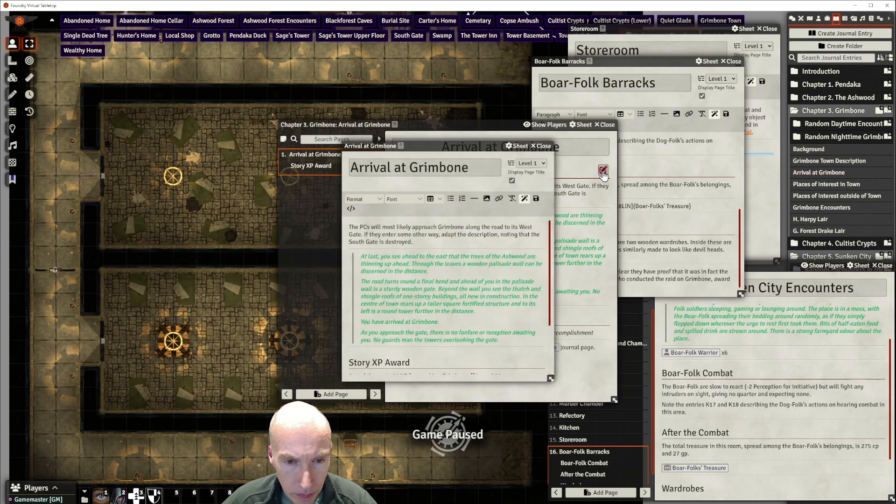
# Copy the Story XP Award heading with its 80 XP Moderate Accomplishment line, and close the Arrival at Grimbone windows
pyautogui.scroll(-3, 458, 284)
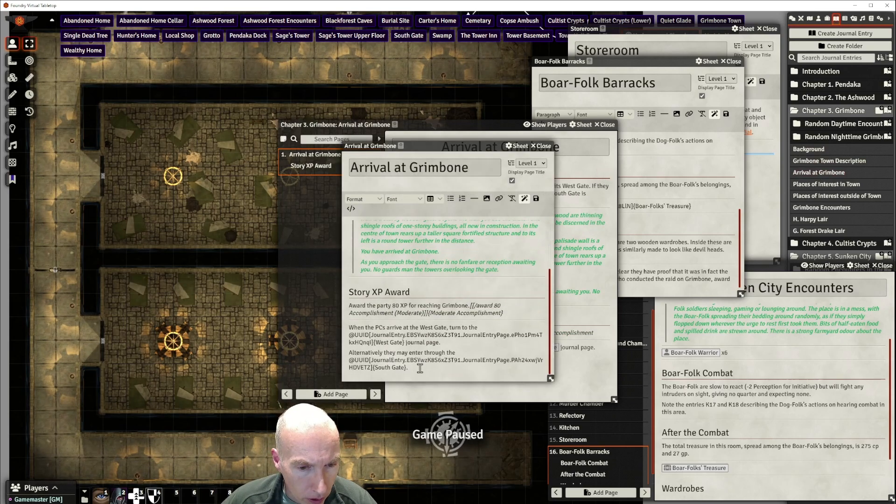
pyautogui.moveTo(420, 369); pyautogui.dragTo(349, 293)
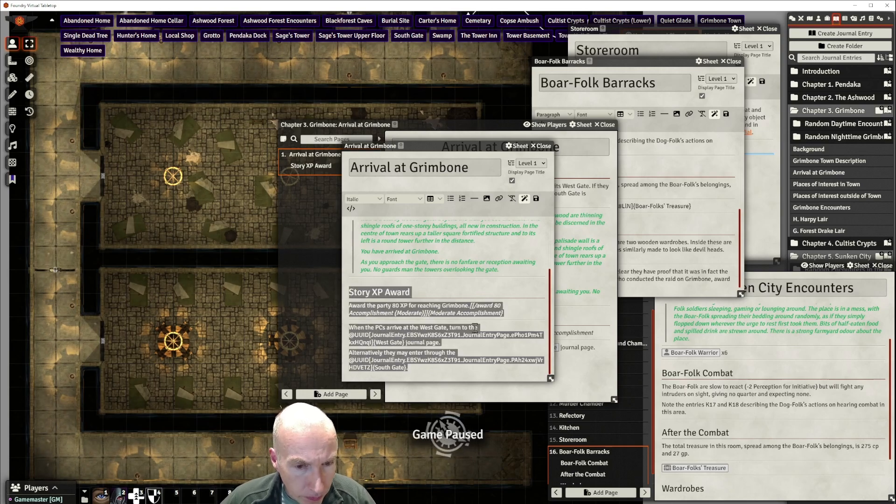
pyautogui.click(484, 340)
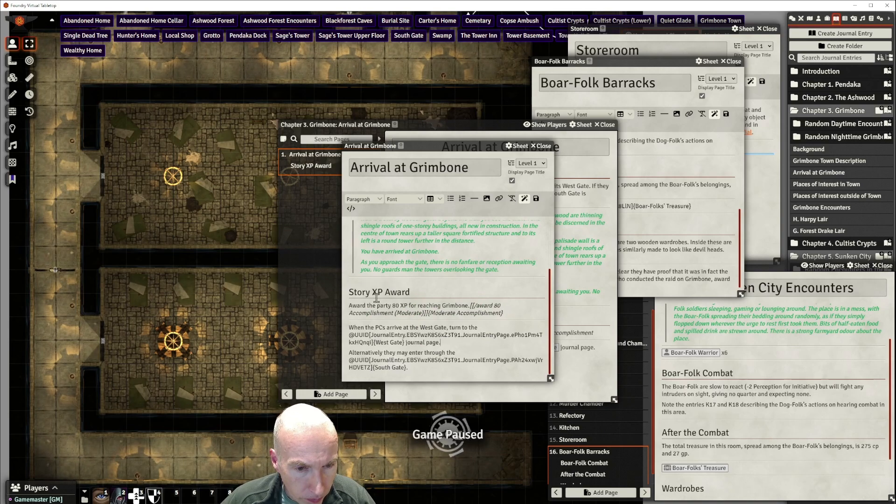
pyautogui.moveTo(351, 292); pyautogui.dragTo(526, 316)
pyautogui.hotkey('ctrl', 'c')
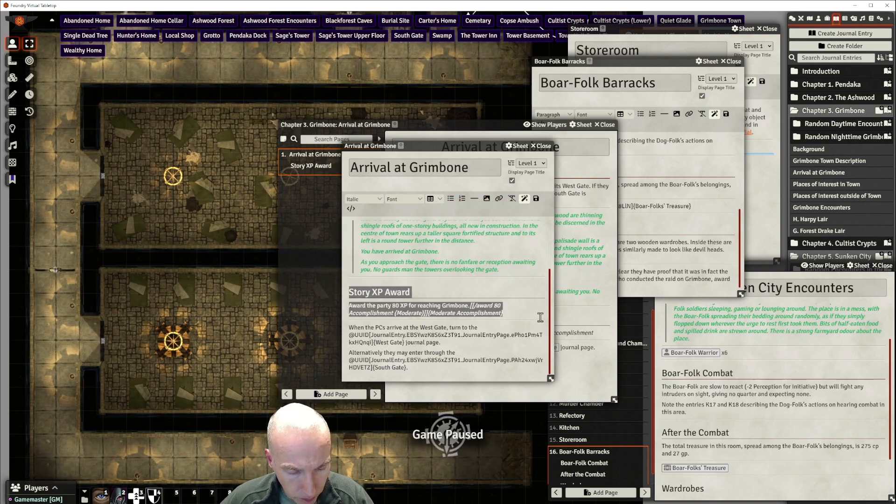
pyautogui.click(543, 146)
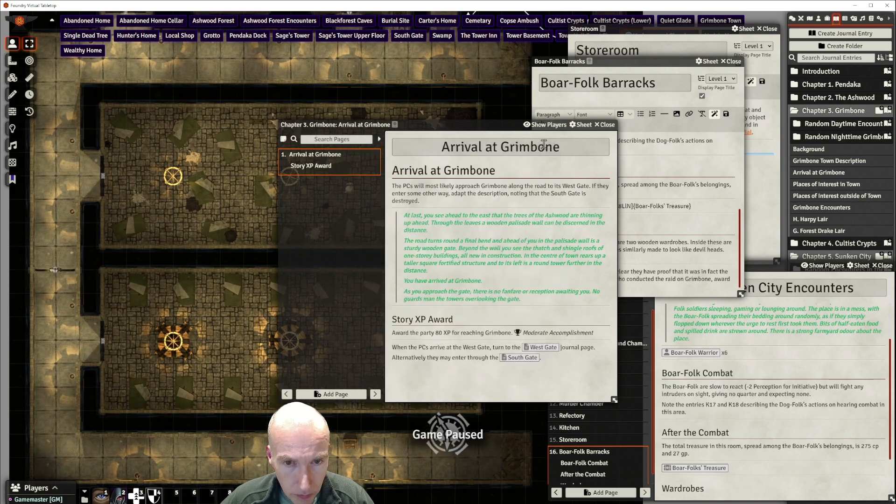
pyautogui.click(605, 125)
# Paste the copied Story XP Award section above the XP paragraph in Boar-Folk Barracks and delete that paragraph's "XP award:" label
pyautogui.scroll(-1, 659, 207)
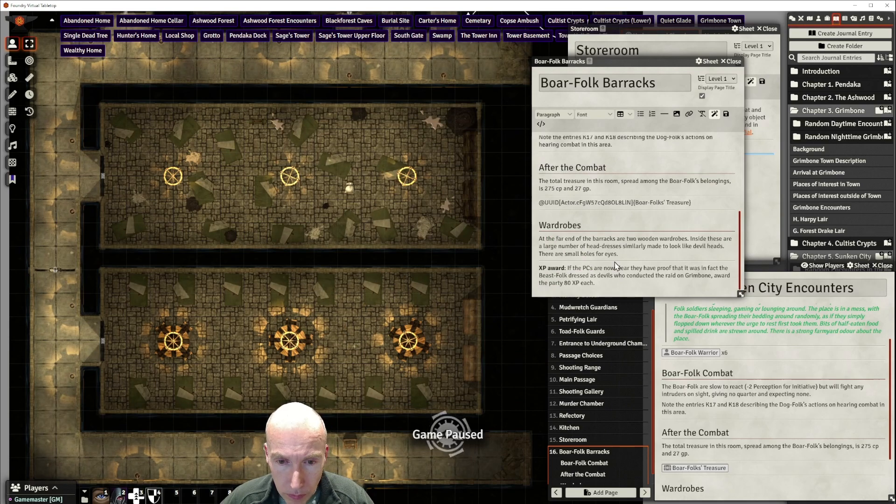
pyautogui.click(541, 268)
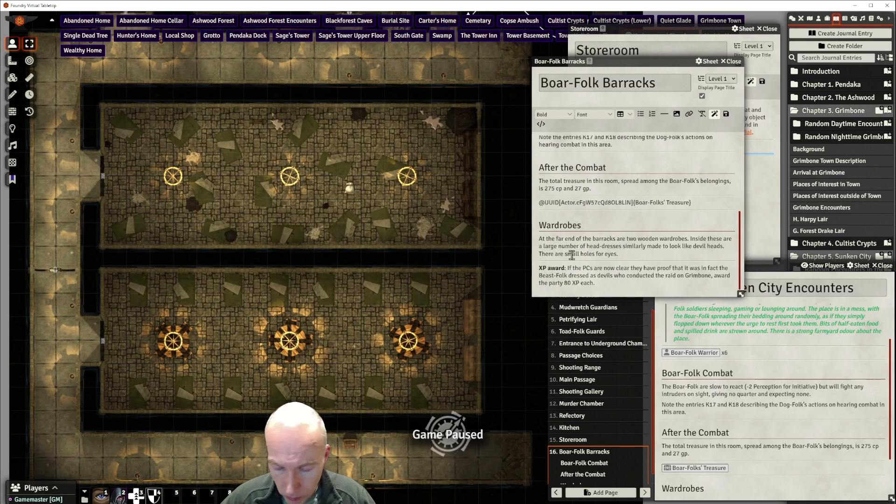
pyautogui.press('Return')
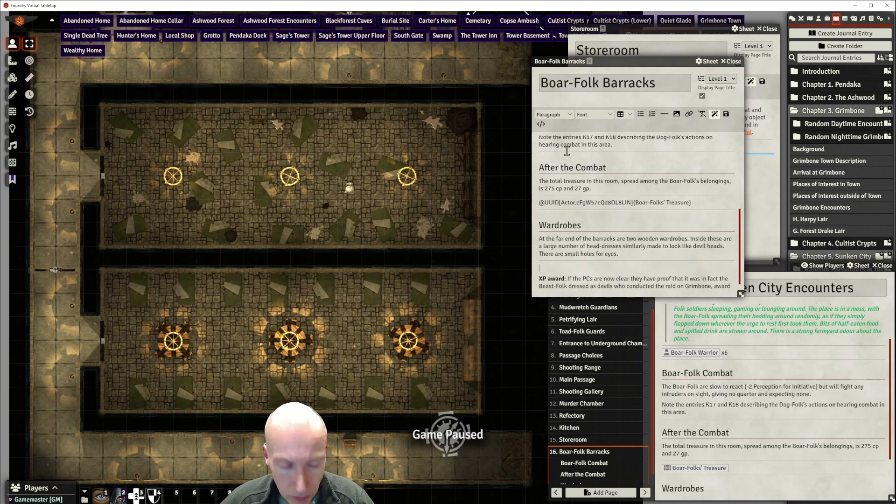
pyautogui.hotkey('ctrl', 'v')
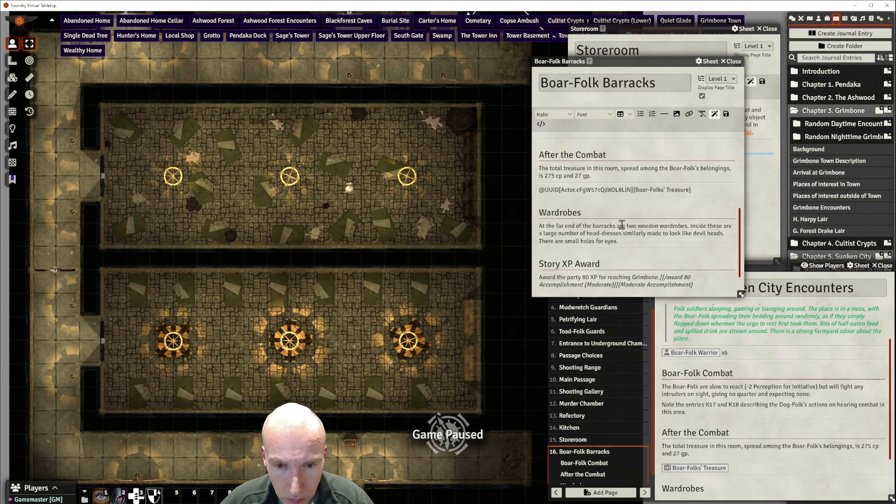
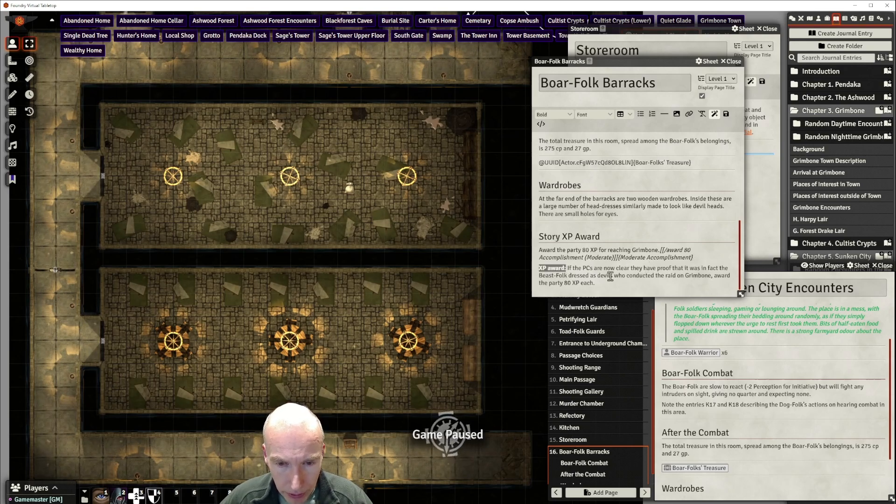
pyautogui.press('BackSpace')
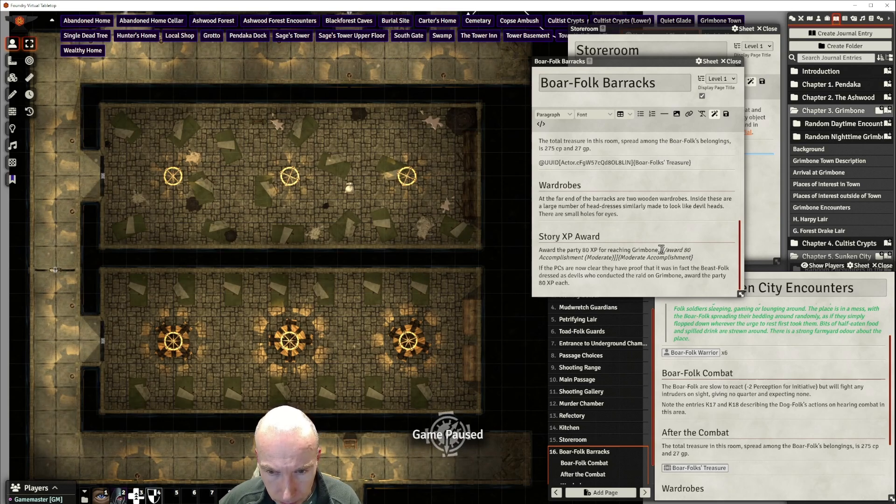
# Move the Moderate Accomplishment award code to replace "80 XP each." in the Beast-Folk paragraph, end it with a period, and save
pyautogui.moveTo(662, 249); pyautogui.dragTo(694, 257)
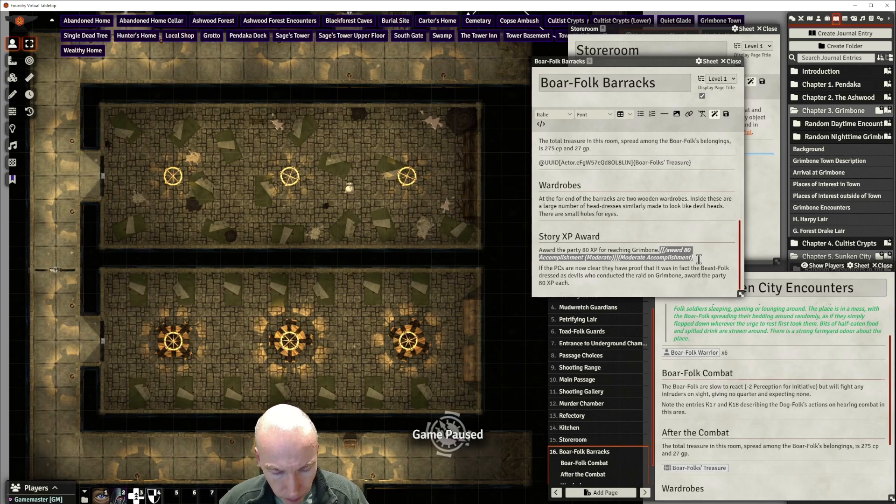
pyautogui.press('Delete')
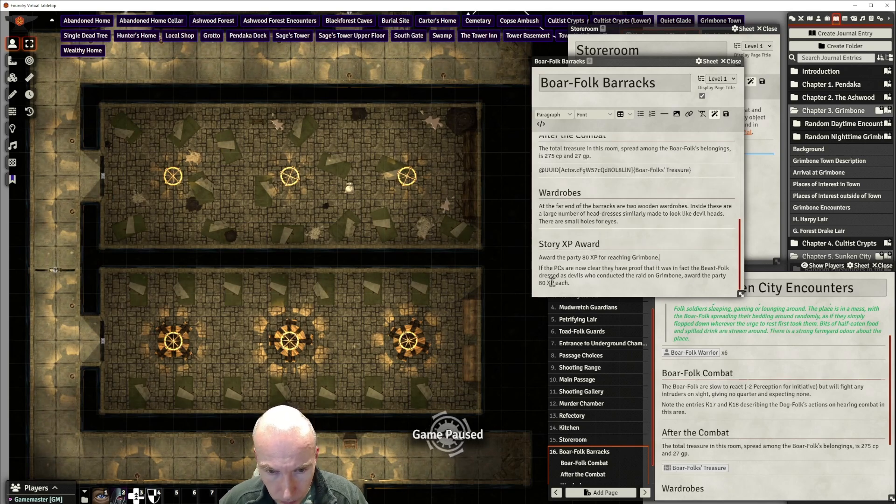
pyautogui.moveTo(539, 283); pyautogui.dragTo(569, 283)
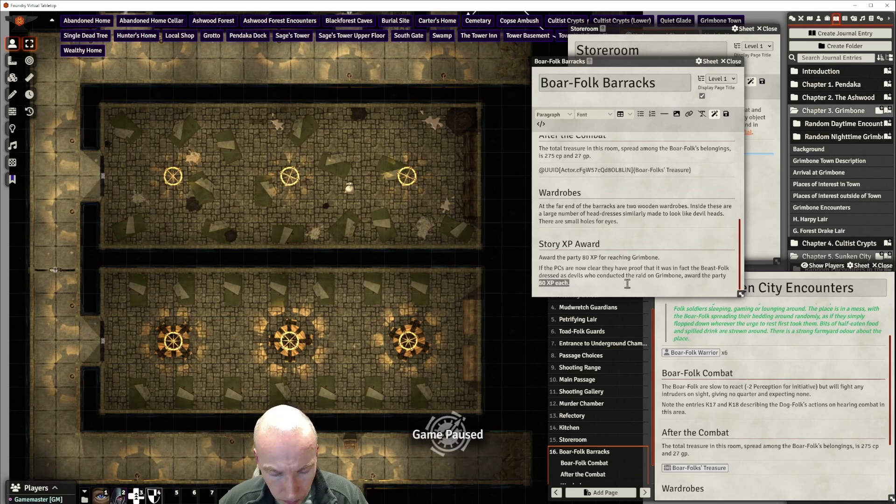
pyautogui.write('[[/award 80 Accomplishment (Moderate)]]{Moderate Accomplishment}')
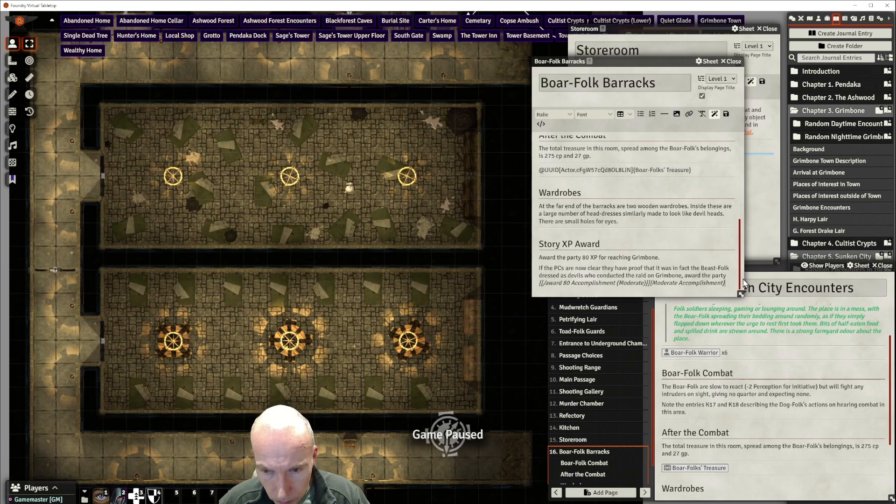
pyautogui.write('.')
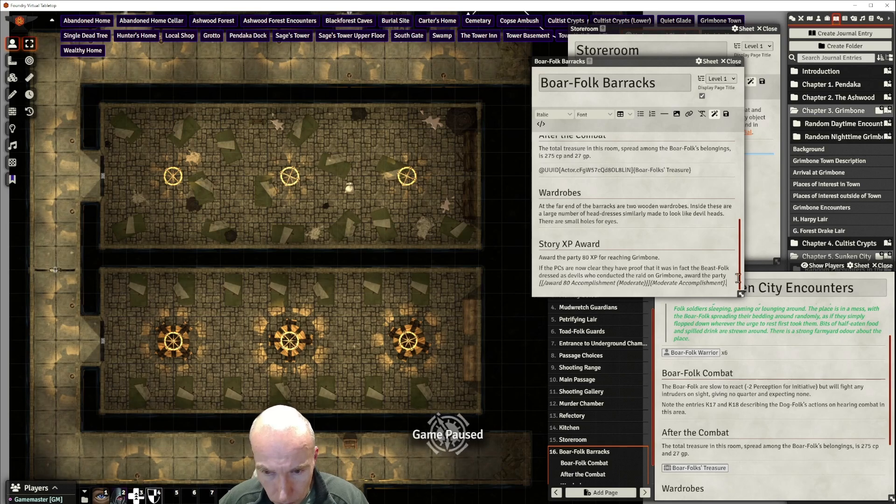
pyautogui.click(599, 271)
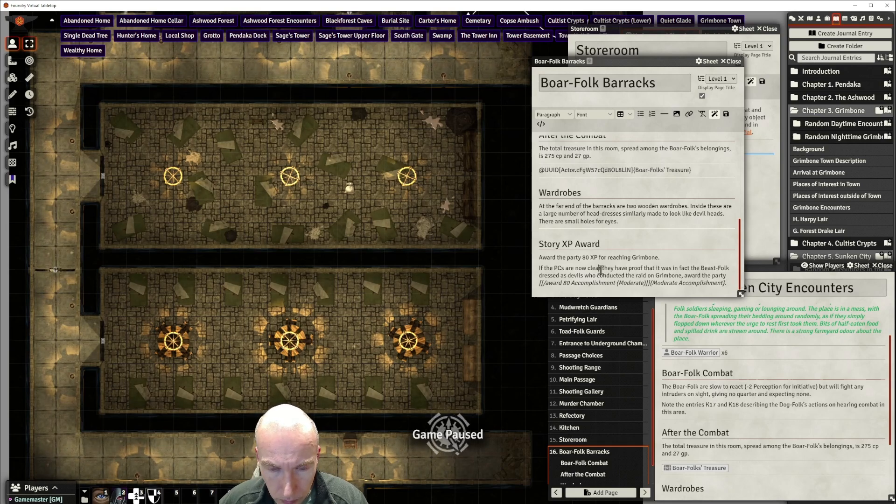
pyautogui.click(727, 115)
# Delete the line "Award the party 80 XP for reaching Grimbone." from the Story XP Award section and save the page
pyautogui.scroll(-2, 775, 422)
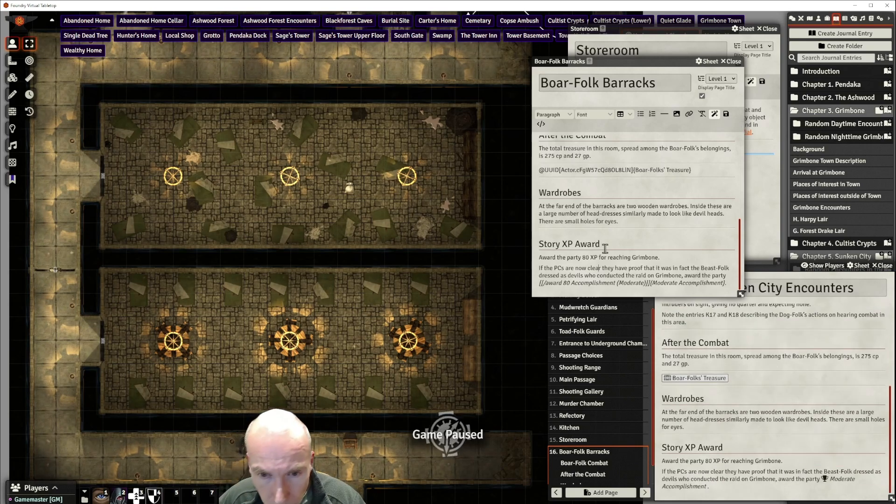
pyautogui.moveTo(662, 258); pyautogui.dragTo(560, 260)
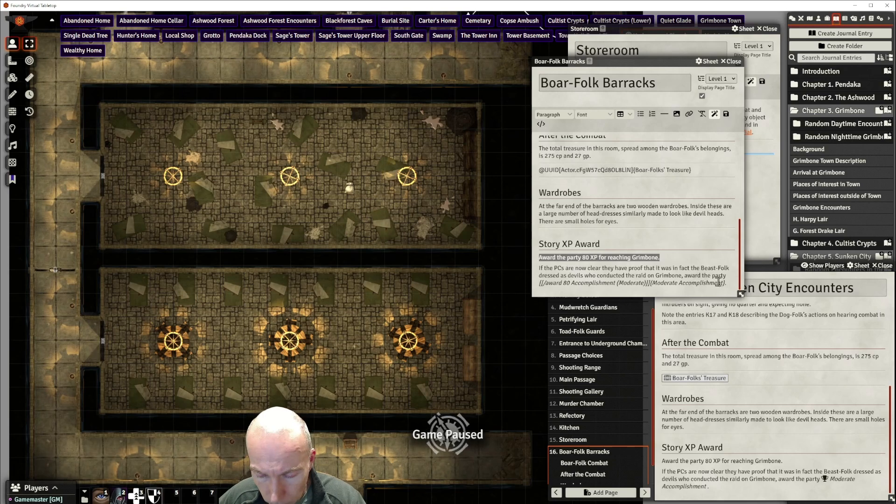
pyautogui.press('BackSpace')
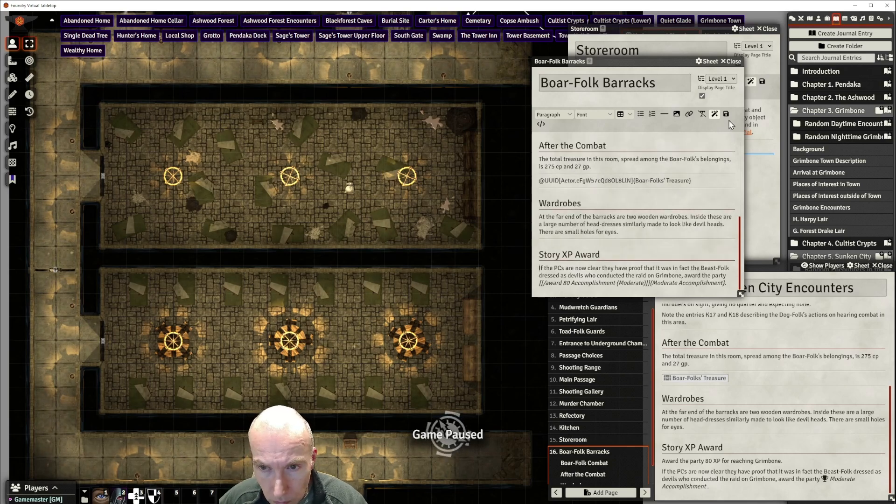
pyautogui.click(726, 114)
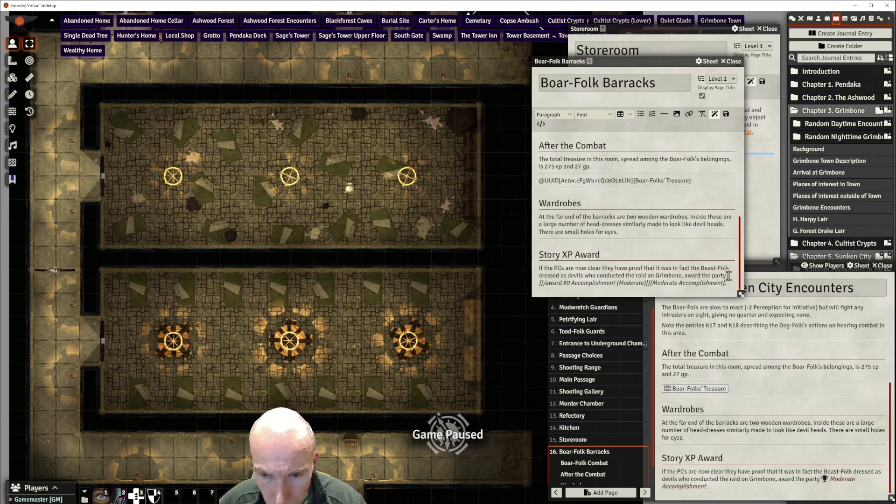
# Add "80 XP" before the Moderate Accomplishment award code in the Story XP Award paragraph and save the page
pyautogui.write('80 ')
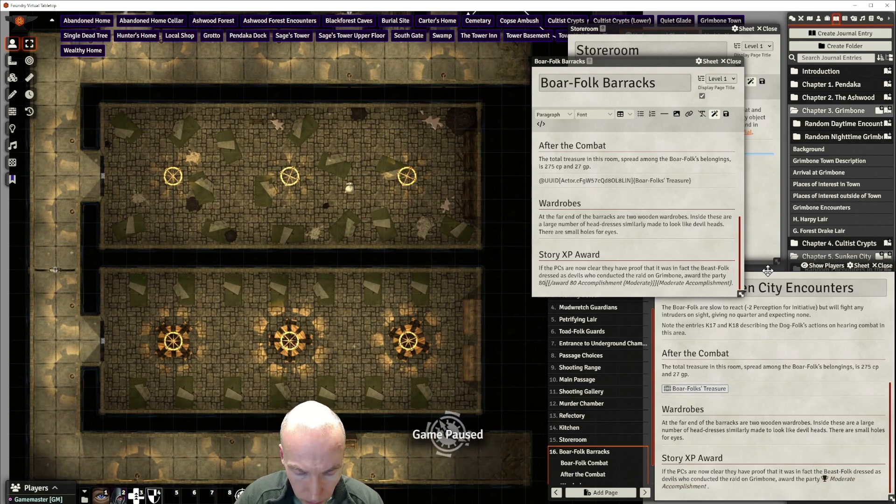
pyautogui.write('xp')
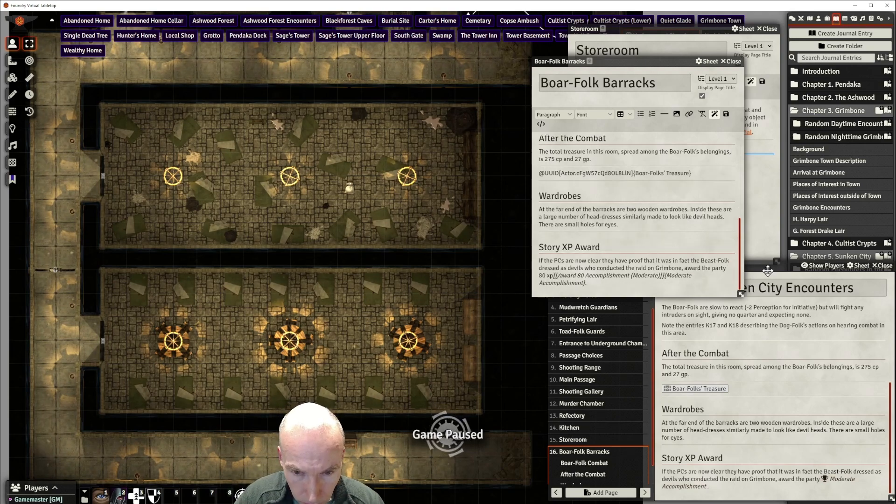
pyautogui.press('BackSpace')
pyautogui.press('BackSpace')
pyautogui.write('XP')
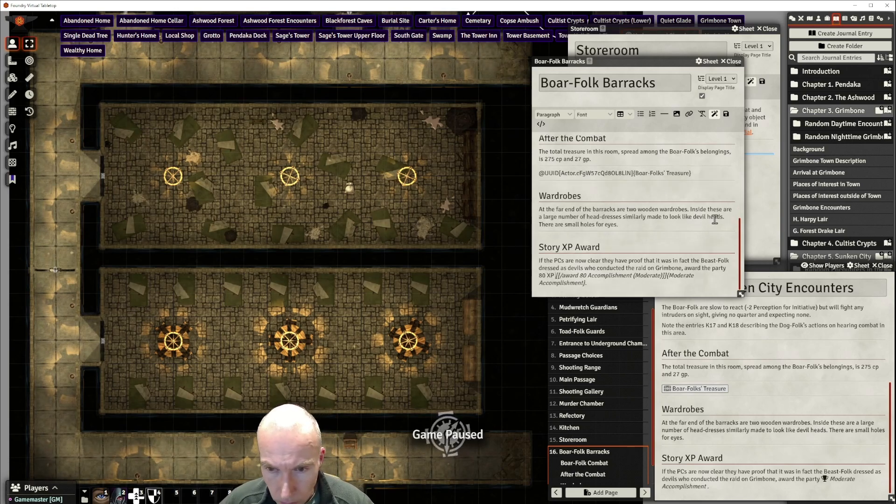
pyautogui.click(727, 114)
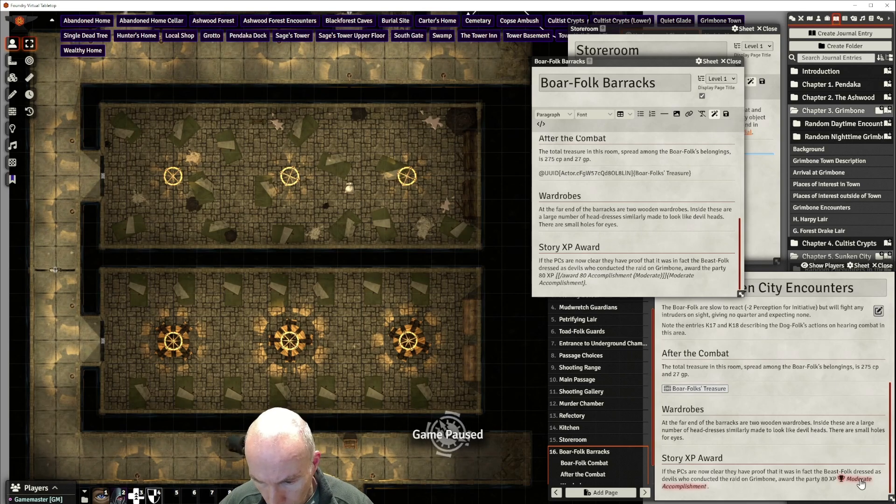
# Close the Boar-Folk Barracks page editor
pyautogui.moveTo(626, 67)
pyautogui.mouseDown()
pyautogui.moveTo(623, 48)
pyautogui.moveTo(622, 59)
pyautogui.mouseUp()
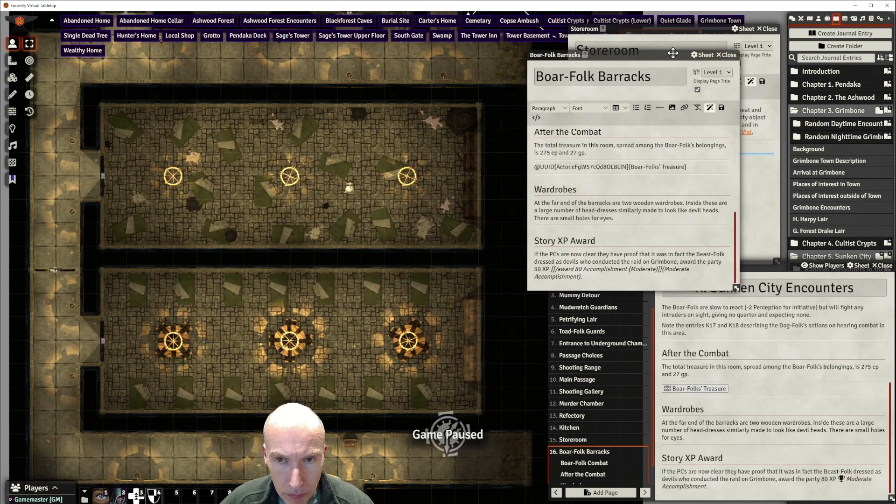
pyautogui.moveTo(673, 53); pyautogui.dragTo(645, 61)
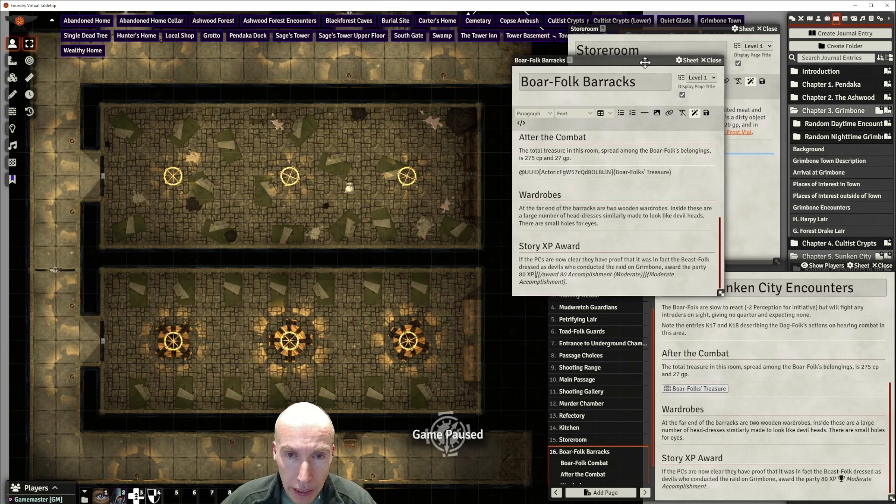
pyautogui.click(700, 62)
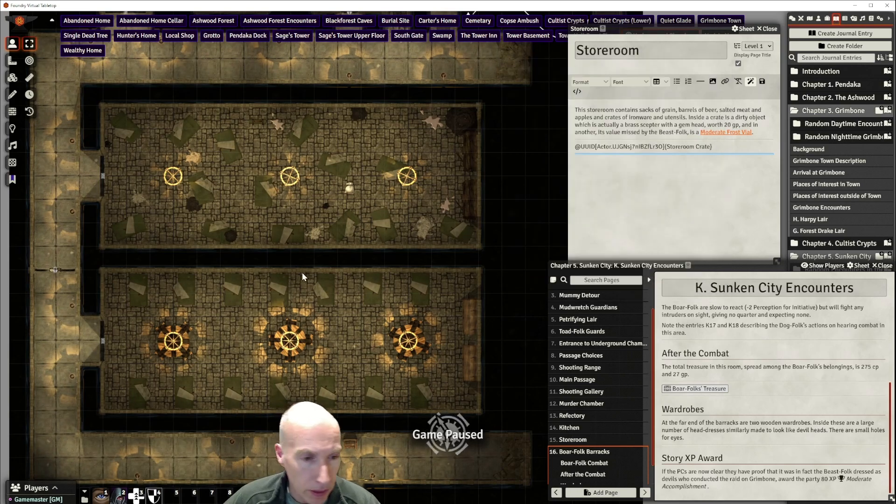
pyautogui.scroll(1, 285, 262)
pyautogui.moveTo(268, 237); pyautogui.dragTo(441, 171)
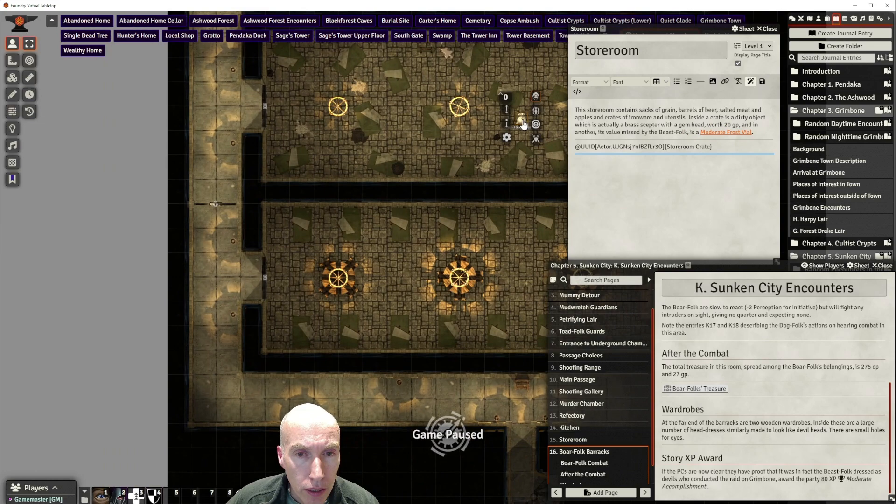
pyautogui.scroll(3, 393, 195)
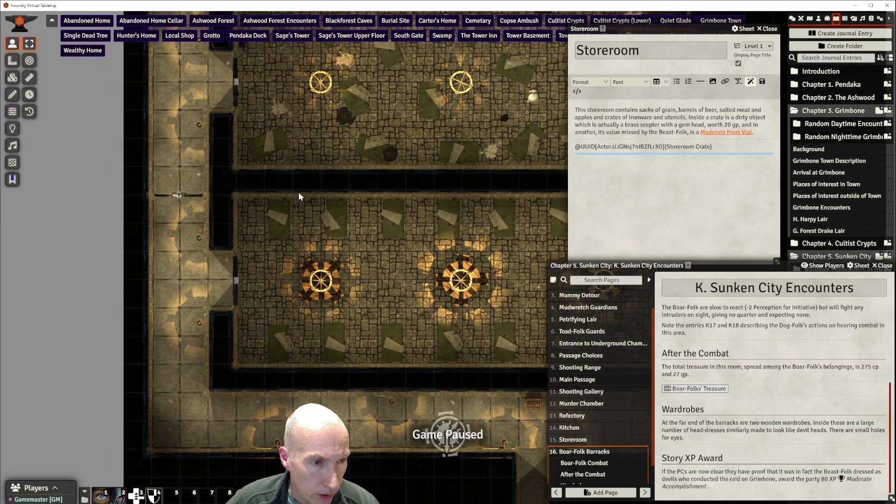
# Create a text page named Portcullis in the K. Sunken City Encounters journal and paste the copied encounter text into it
pyautogui.moveTo(300, 192); pyautogui.dragTo(463, 181)
pyautogui.scroll(5, 339, 199)
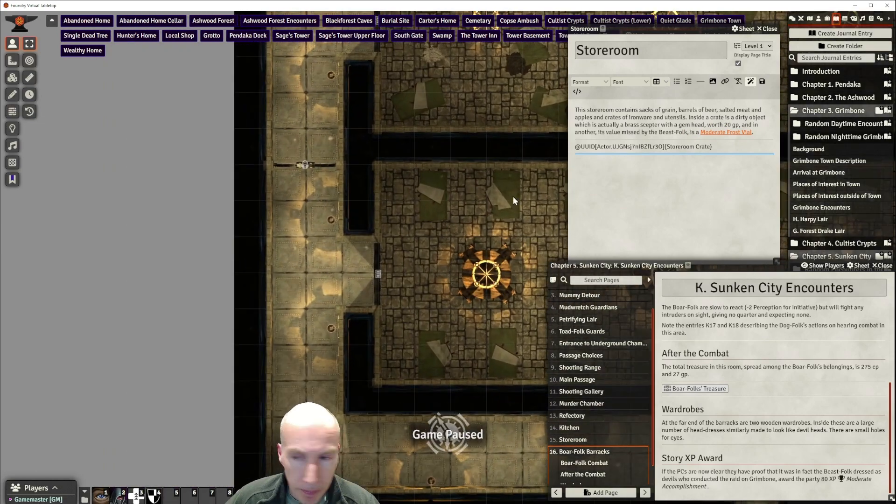
pyautogui.scroll(-1, 603, 435)
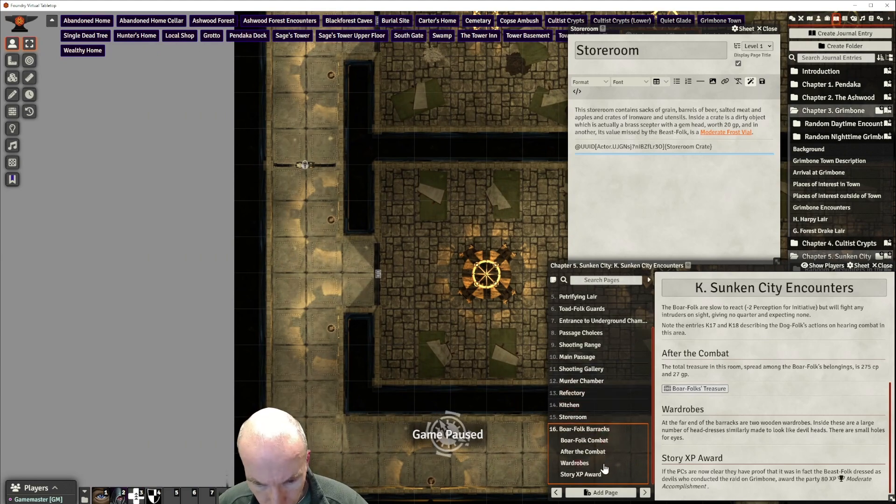
pyautogui.click(605, 492)
pyautogui.write('Por')
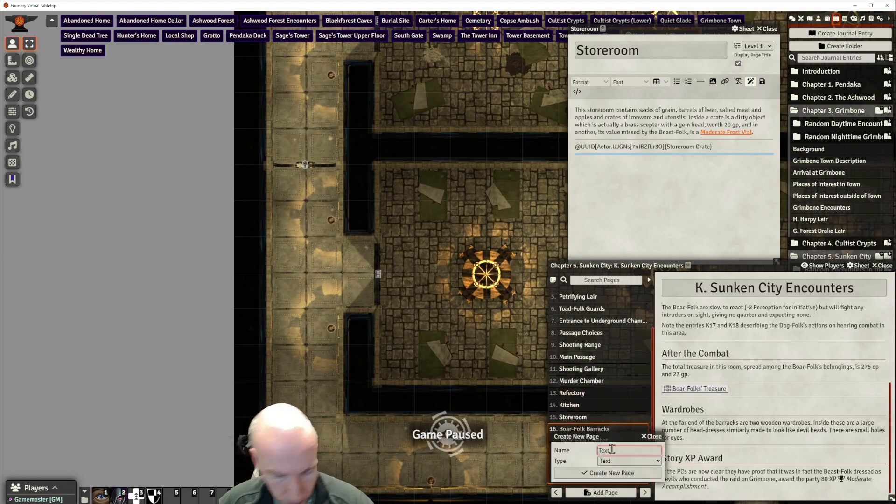
pyautogui.write('t')
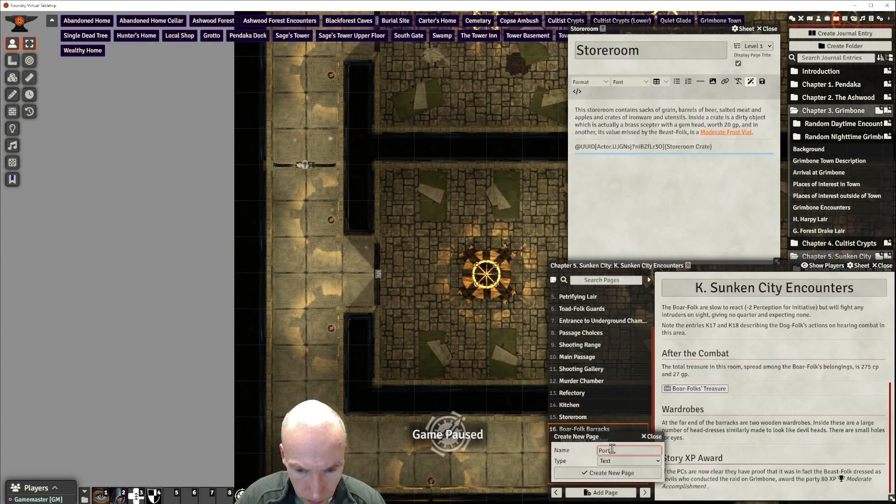
pyautogui.write('cullis')
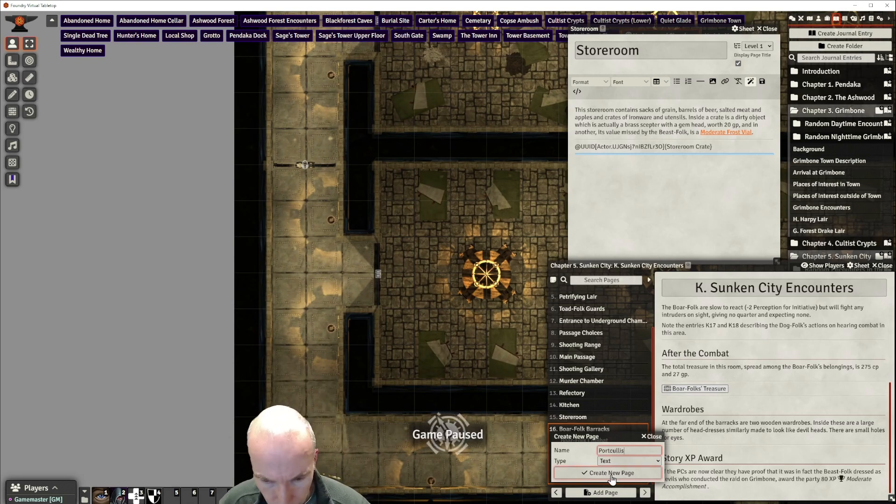
pyautogui.click(606, 473)
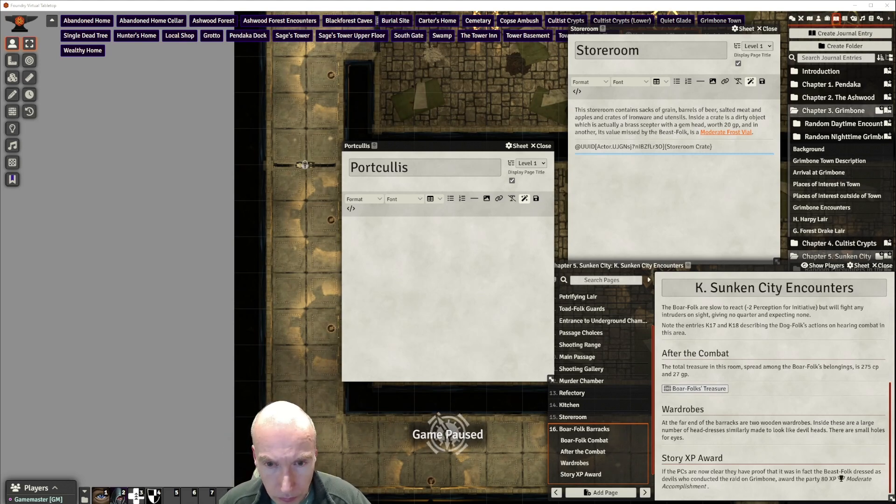
pyautogui.click(425, 239)
pyautogui.hotkey('ctrl', 'v')
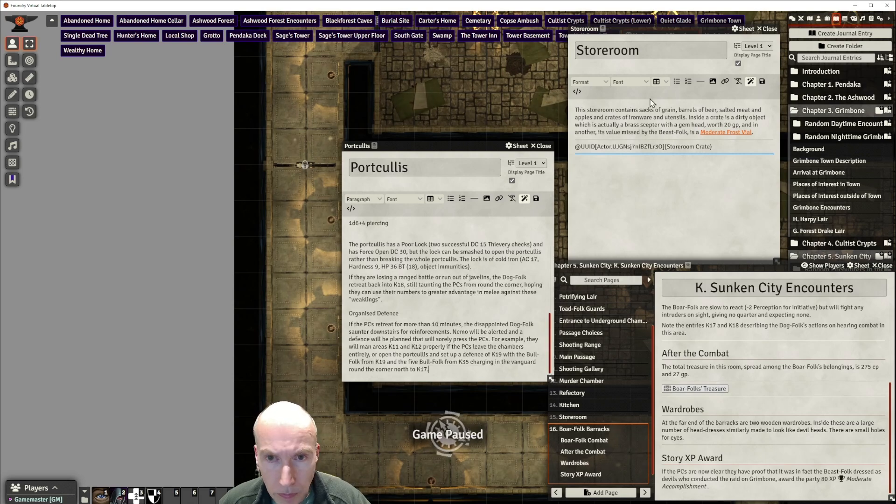
# Close the Storeroom page editor and move the Portcullis editor into its place above the encounters journal
pyautogui.moveTo(677, 31); pyautogui.dragTo(673, 44)
pyautogui.click(750, 41)
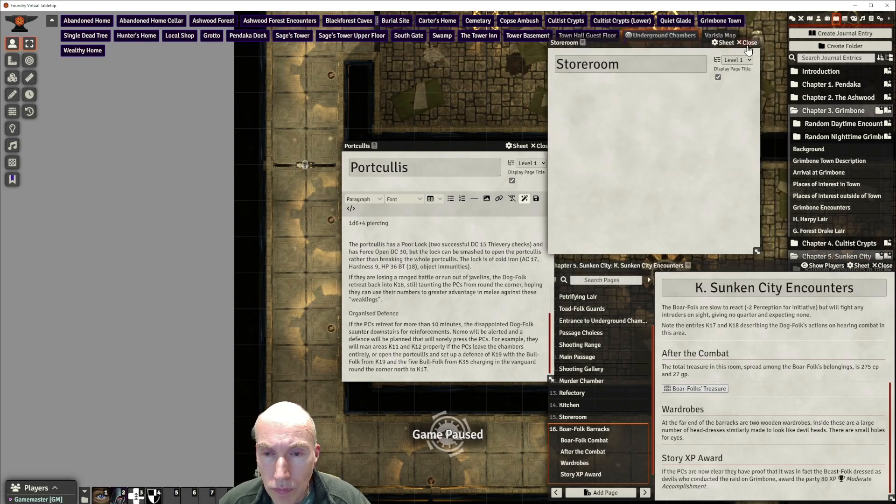
pyautogui.moveTo(469, 144); pyautogui.dragTo(698, 28)
pyautogui.scroll(5, 703, 123)
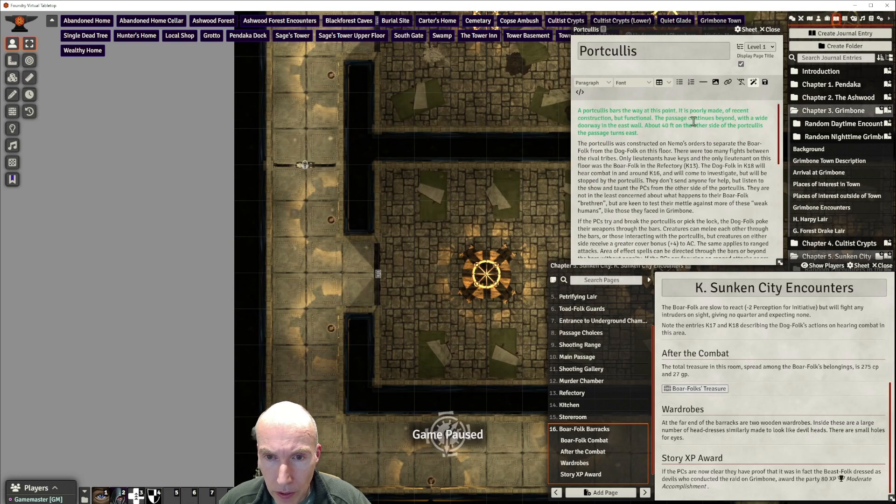
# Enclose the green opening paragraph of the Portcullis page between horizontal lines and format it as a block quote
pyautogui.click(578, 112)
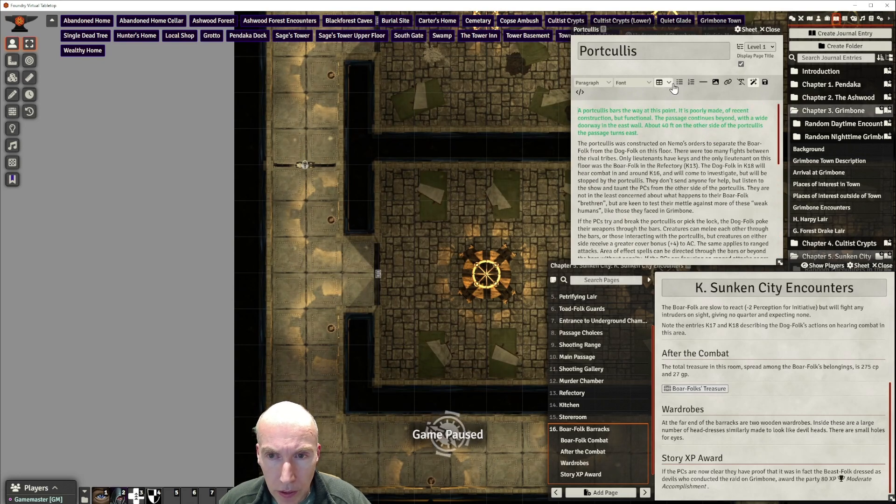
pyautogui.click(703, 82)
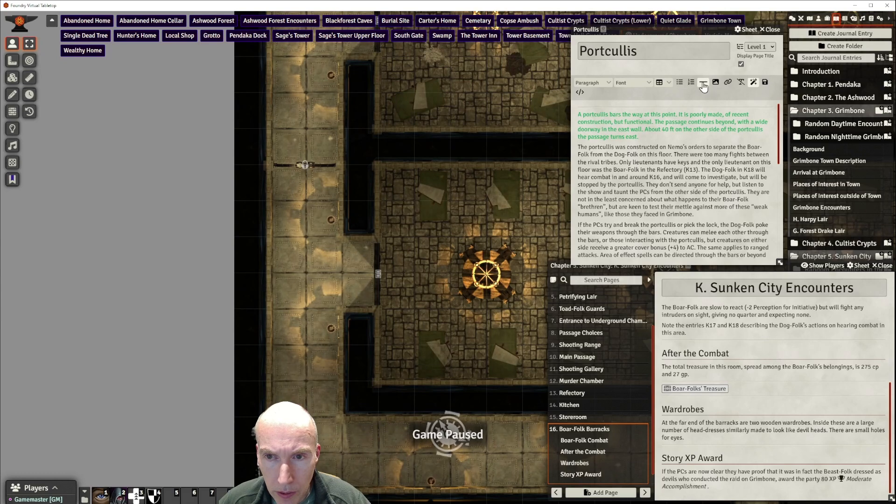
pyautogui.moveTo(644, 140); pyautogui.dragTo(578, 114)
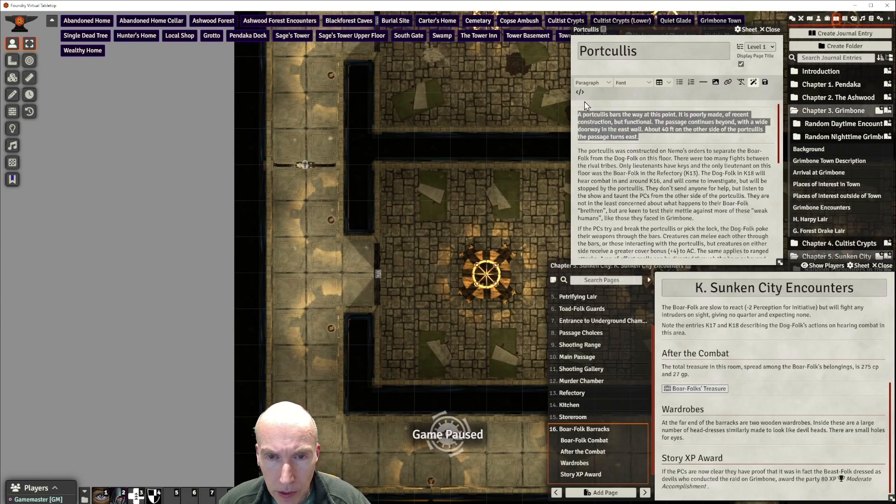
pyautogui.click(592, 83)
pyautogui.moveTo(589, 106)
pyautogui.click(625, 117)
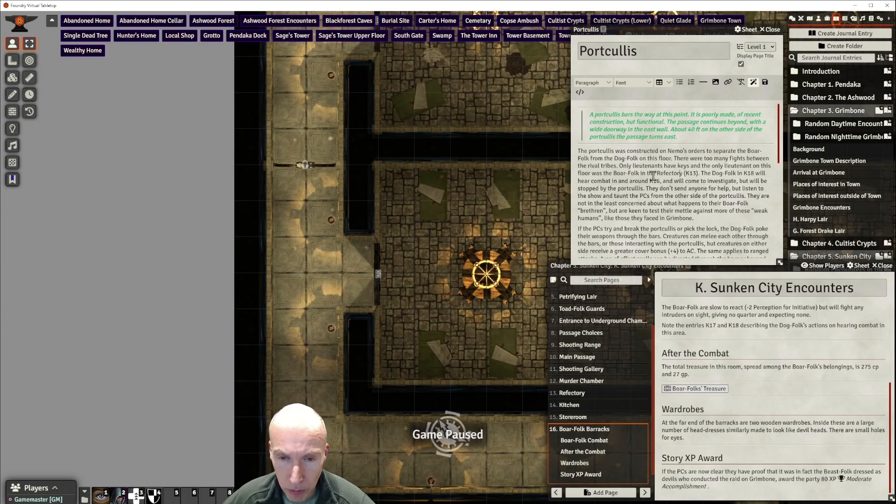
# Insert a horizontal line above the Dog-Folk (Gnoll Hunters) stat block in the Portcullis page
pyautogui.scroll(-3, 653, 177)
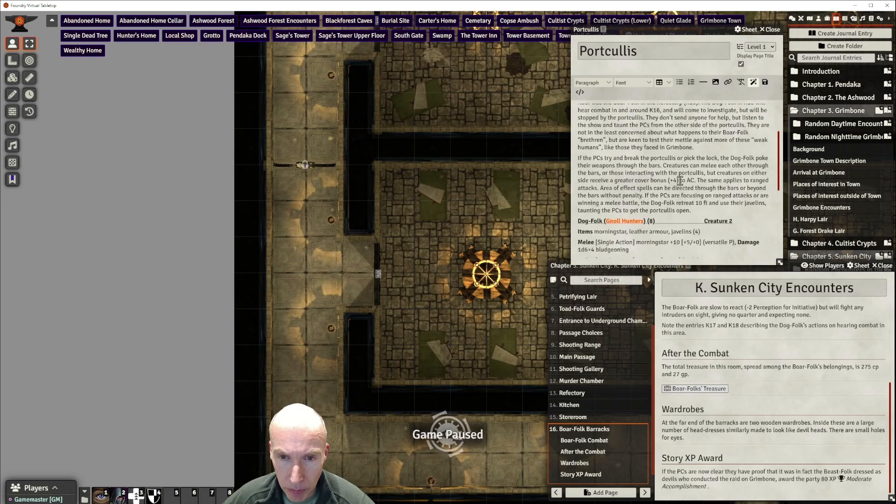
pyautogui.scroll(3, 680, 181)
pyautogui.scroll(-1, 691, 181)
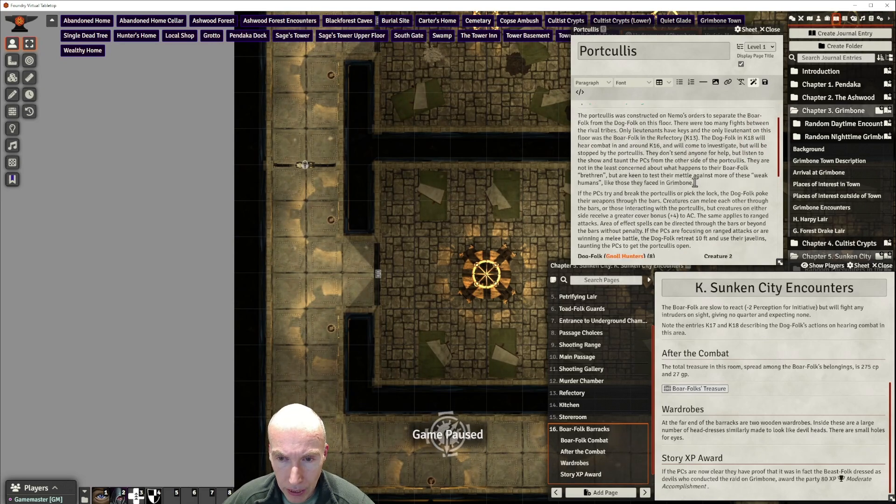
pyautogui.scroll(-1, 698, 167)
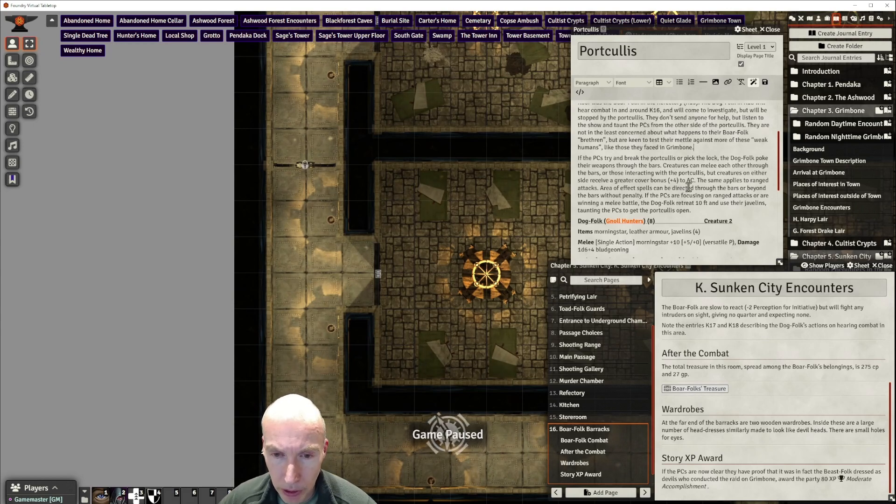
pyautogui.scroll(-1, 689, 187)
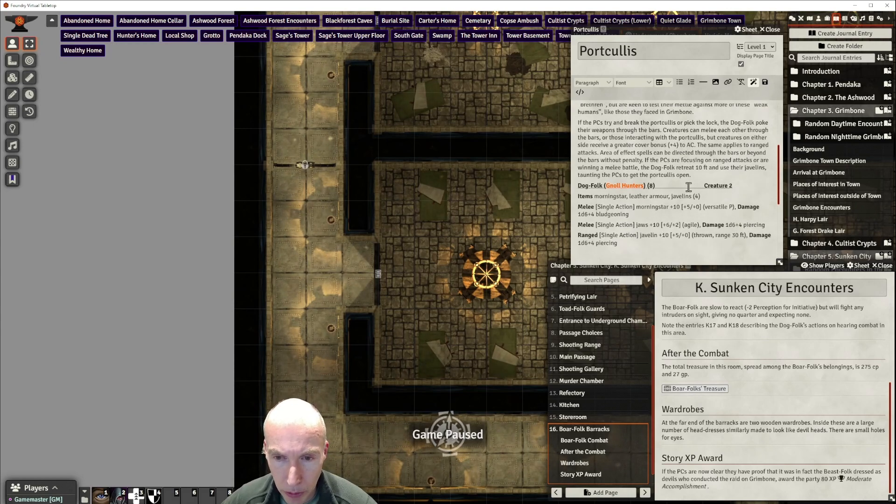
pyautogui.click(705, 82)
# Add an empty paragraph and a horizontal line after the paragraph ending "like those they faced in Grimbone."
pyautogui.scroll(2, 721, 161)
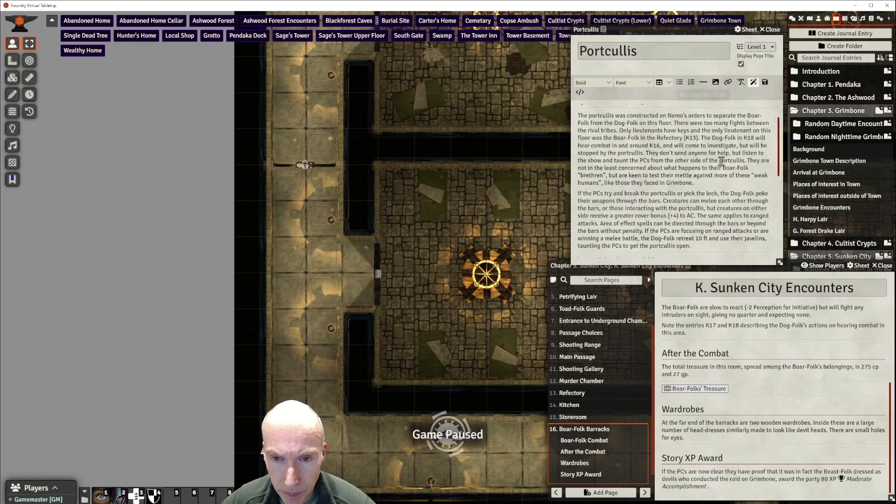
pyautogui.click(695, 183)
pyautogui.press('Return')
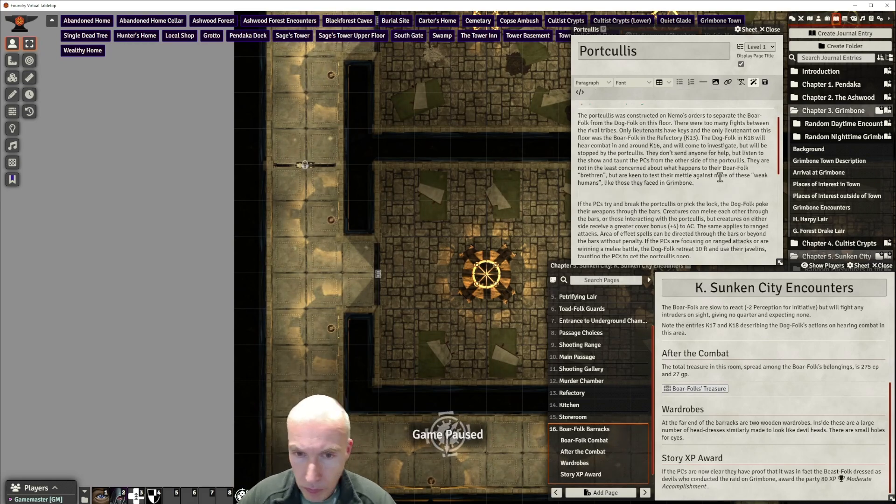
pyautogui.click(697, 182)
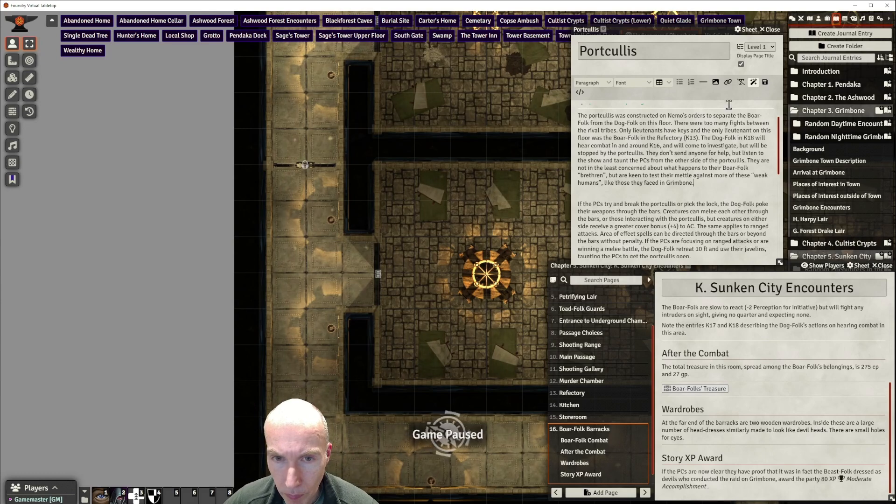
pyautogui.click(703, 83)
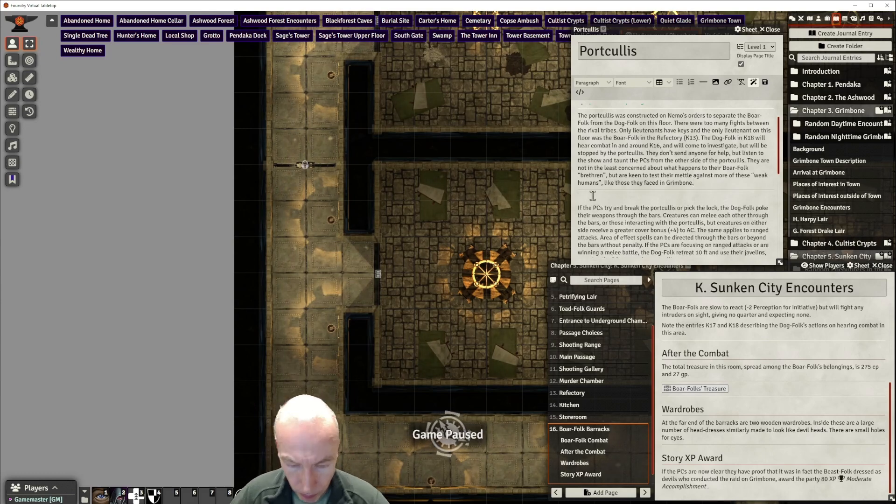
# Enter the title "Breaking Portcullis and Dog-Folk Combat" on the empty line above the paragraph about breaking the portcullis
pyautogui.write('B')
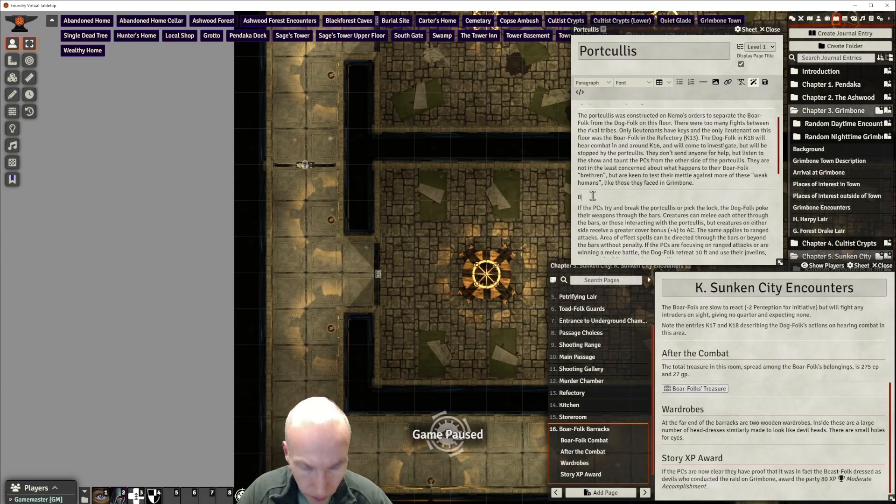
pyautogui.write('reating')
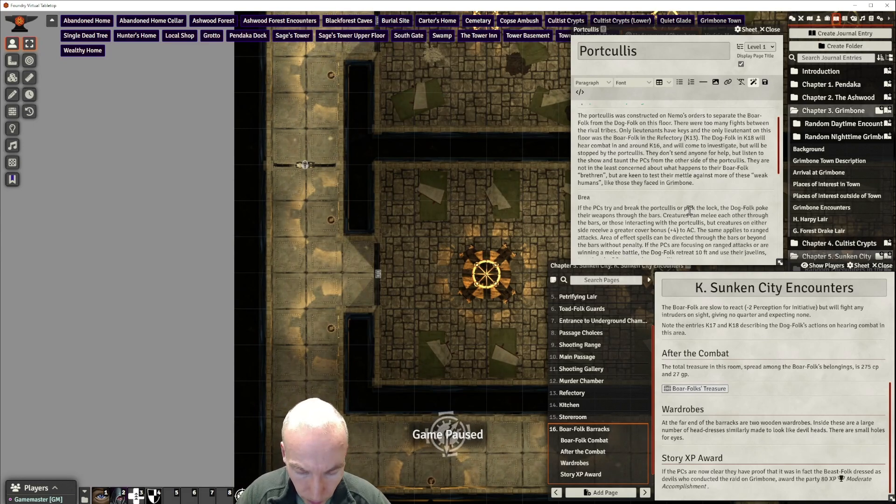
pyautogui.write('Po')
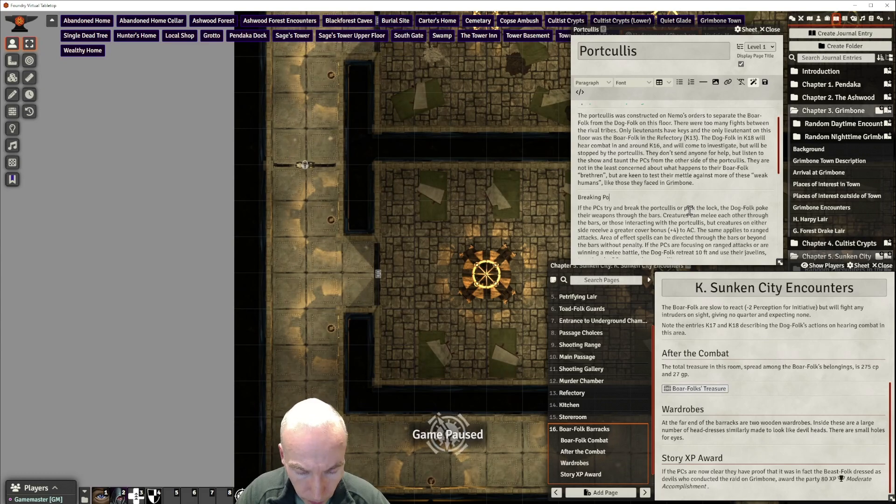
pyautogui.write('rtcul')
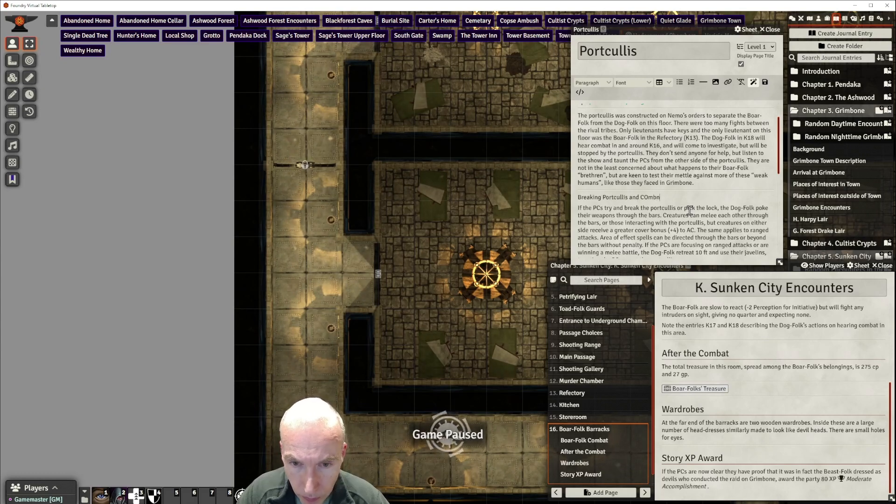
pyautogui.write('lis and Co')
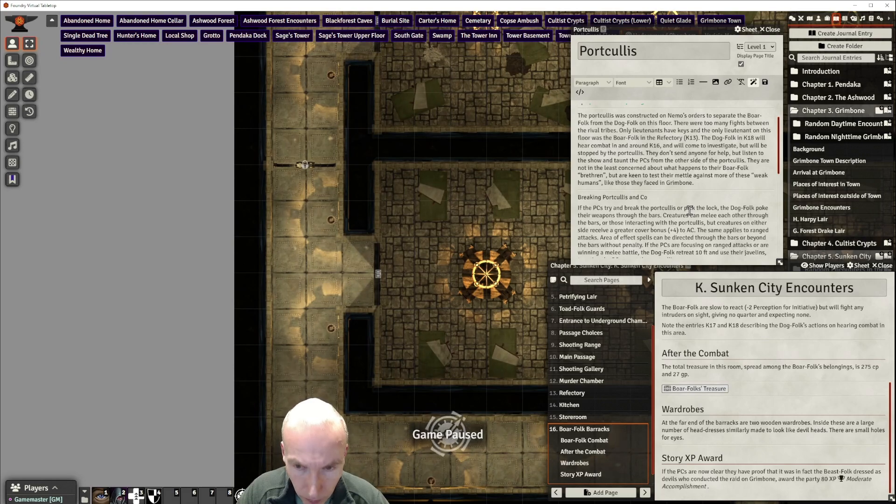
pyautogui.press('BackSpace')
pyautogui.press('BackSpace')
pyautogui.write('Dog')
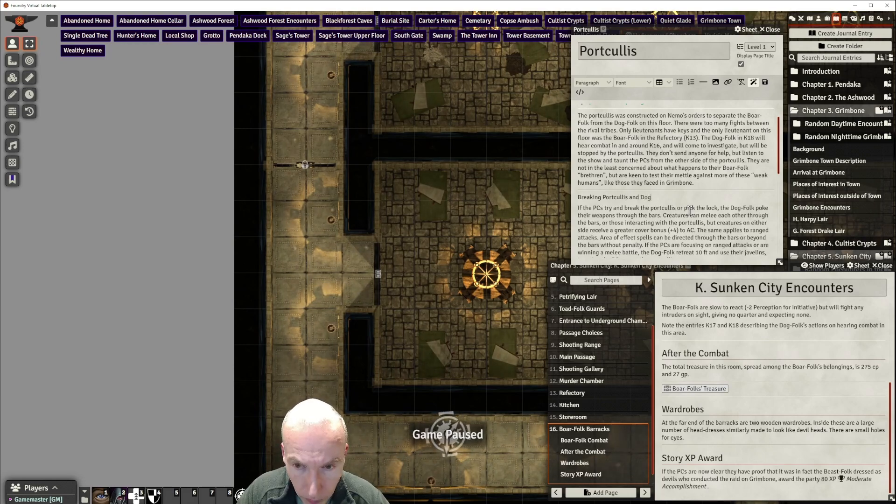
pyautogui.write('-Folk')
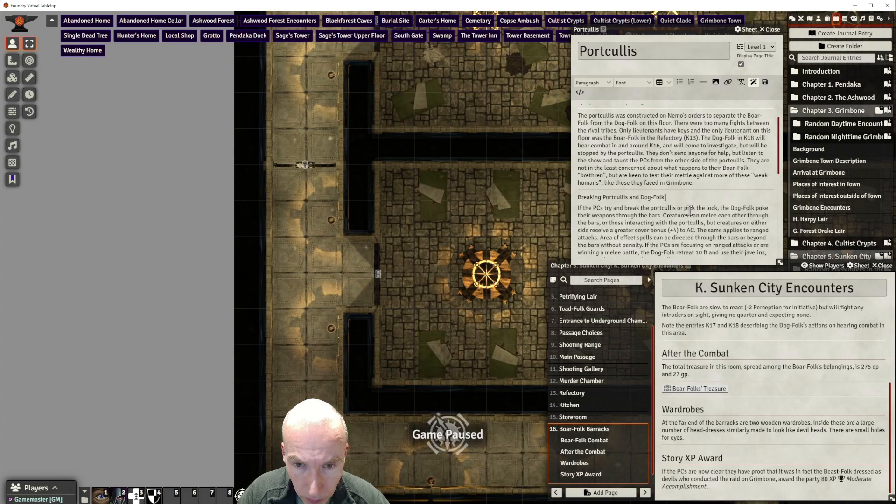
pyautogui.write(' Combat')
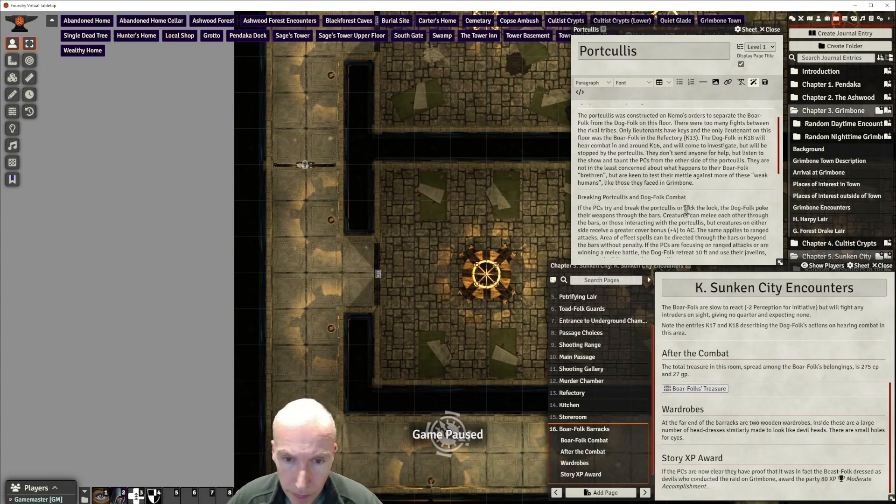
# Format the "Breaking Portcullis and Dog-Folk Combat" line as Heading 2
pyautogui.moveTo(695, 196); pyautogui.dragTo(579, 202)
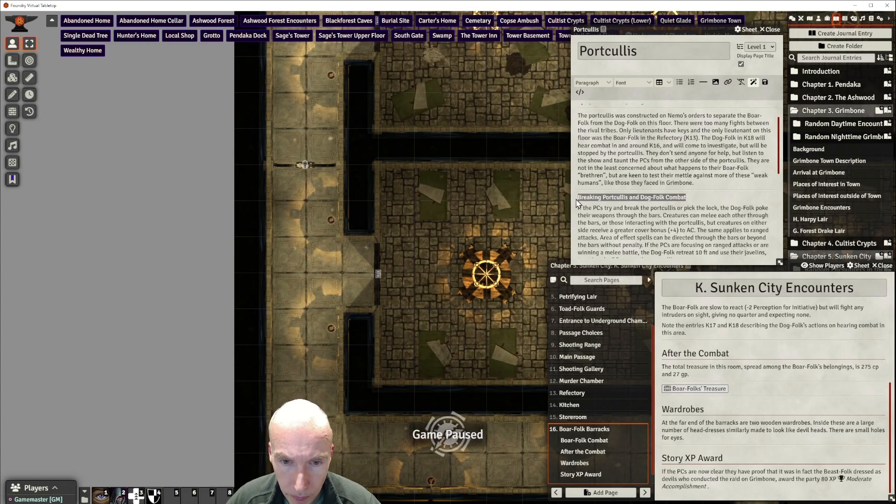
pyautogui.click(584, 87)
pyautogui.moveTo(589, 96)
pyautogui.click(628, 109)
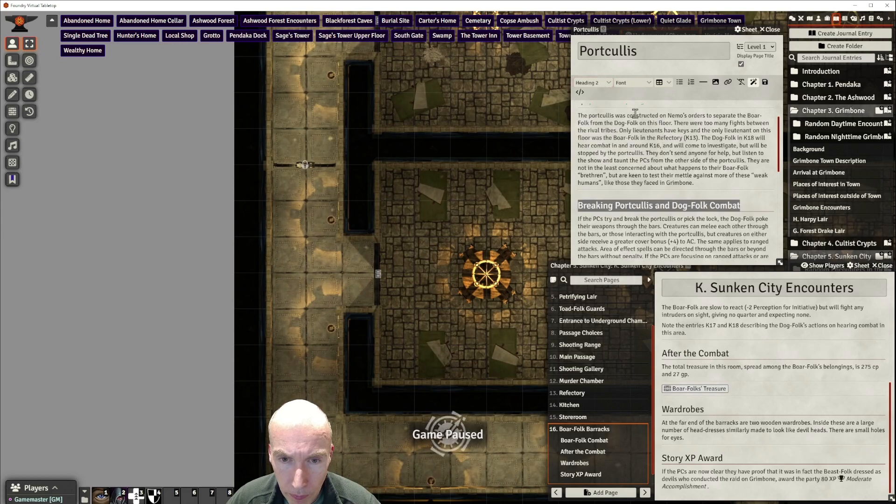
# Examine the Dog-Folk stat block and the lock and retreat paragraphs below the Breaking Portcullis heading
pyautogui.scroll(-3, 653, 180)
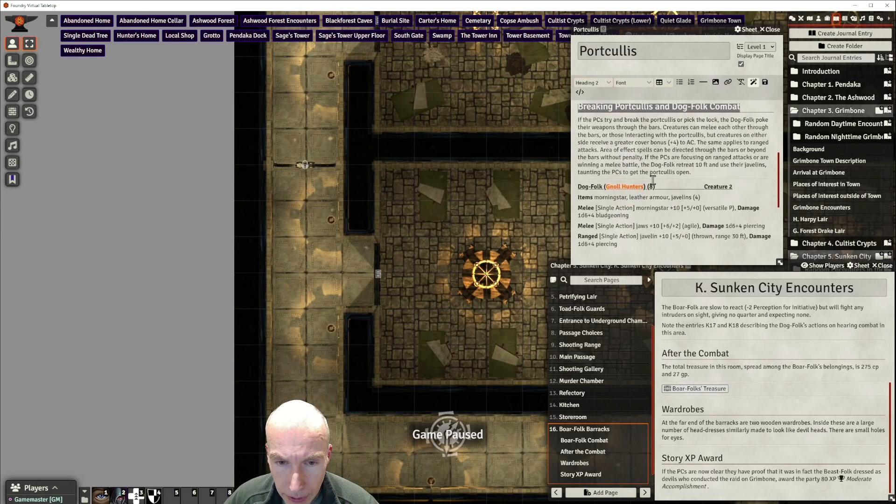
pyautogui.scroll(-2, 653, 180)
pyautogui.scroll(-2, 653, 180)
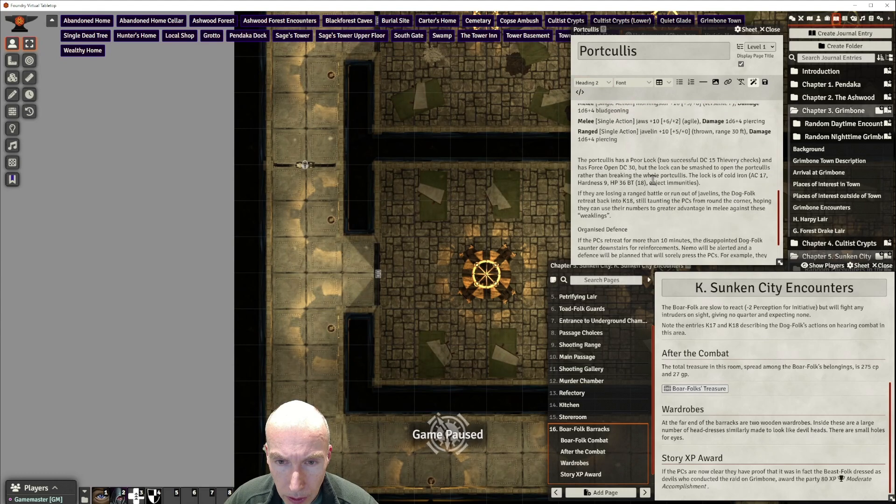
pyautogui.scroll(3, 653, 180)
pyautogui.scroll(2, 653, 180)
pyautogui.scroll(2, 654, 179)
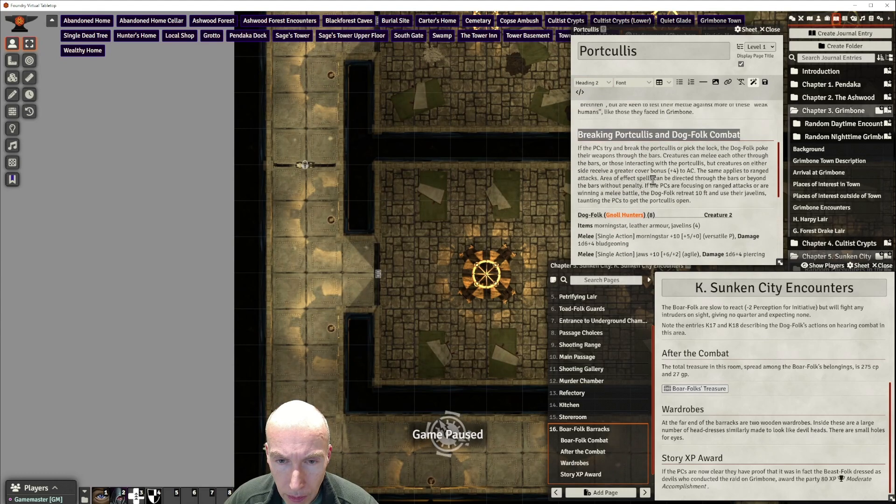
pyautogui.scroll(-2, 653, 180)
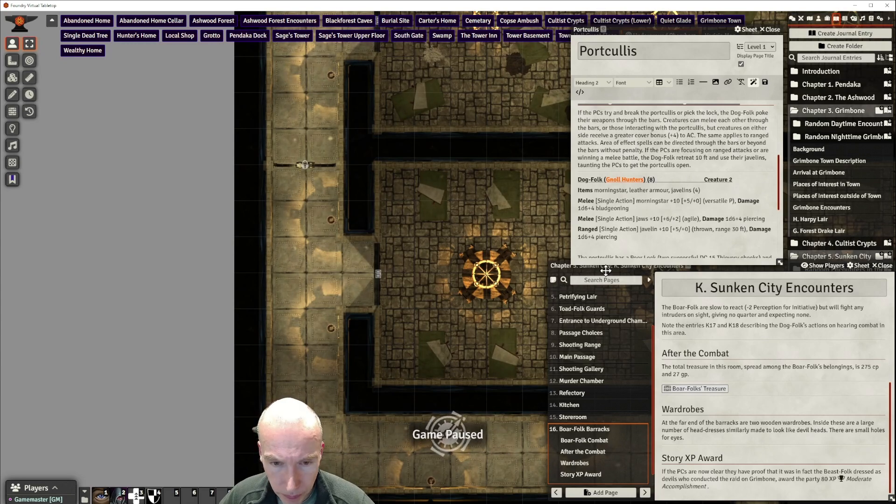
# Search the compendium packs for "kholo" and import the Kholo Hunter creature from Monster Core as an actor
pyautogui.moveTo(595, 270); pyautogui.dragTo(246, 233)
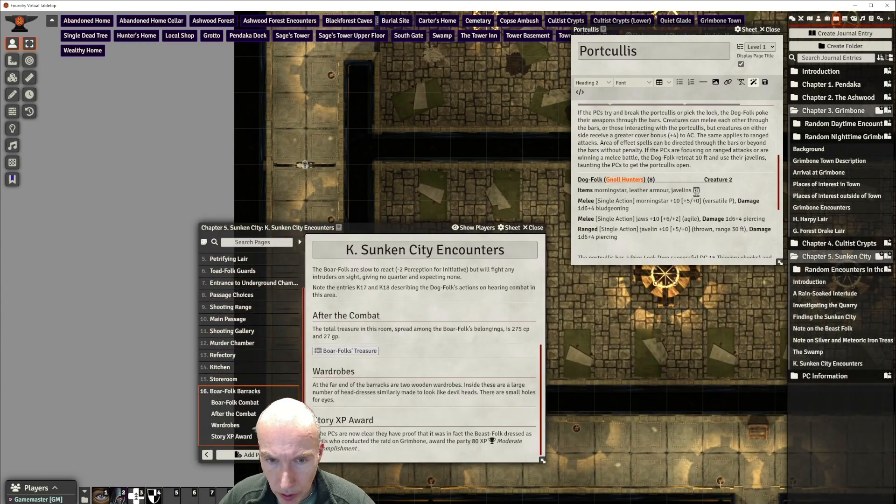
pyautogui.click(871, 19)
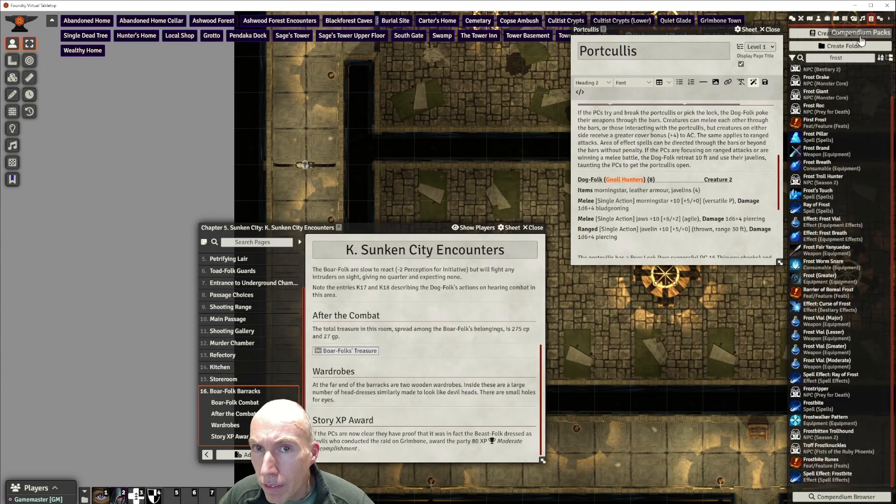
pyautogui.moveTo(844, 58); pyautogui.dragTo(827, 58)
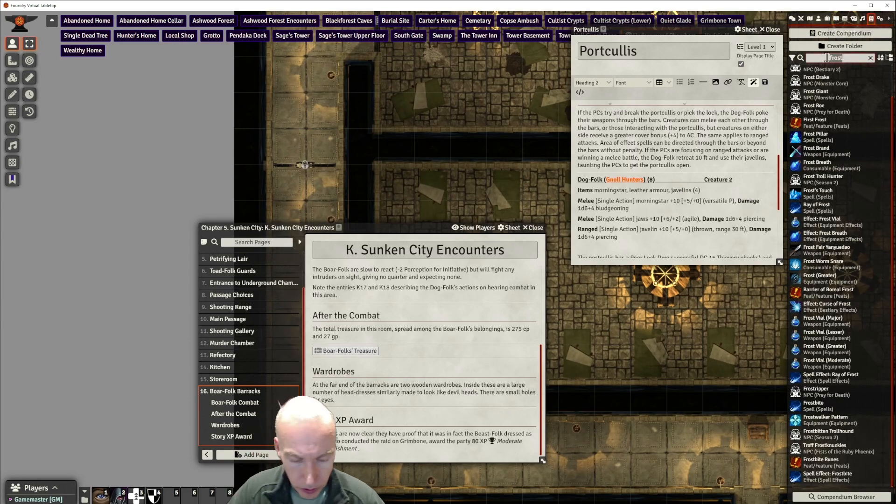
pyautogui.write('kholo')
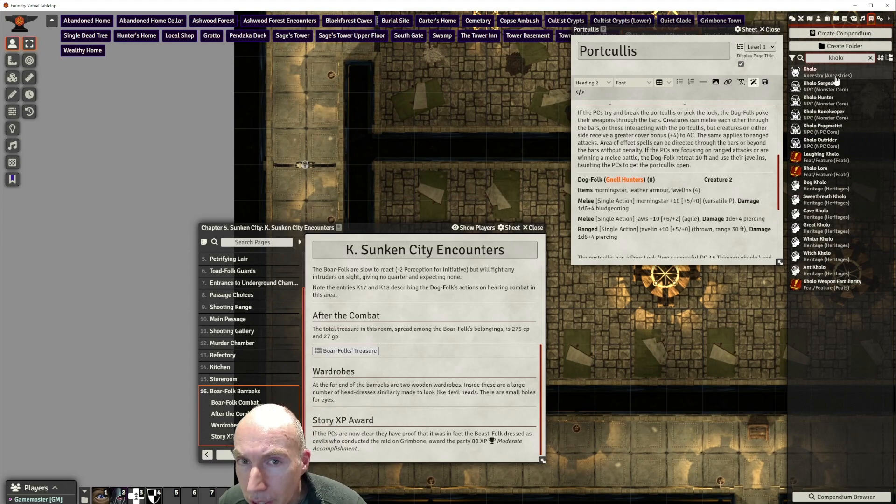
pyautogui.click(825, 101)
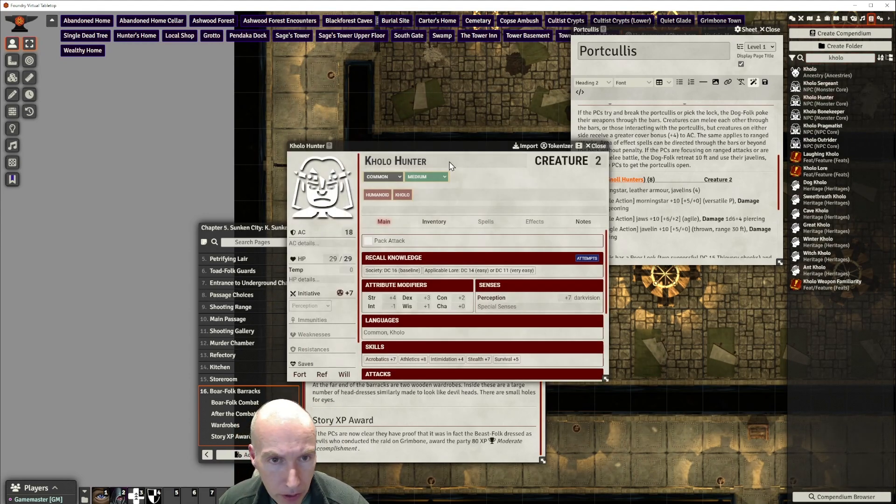
pyautogui.moveTo(464, 146); pyautogui.dragTo(612, 136)
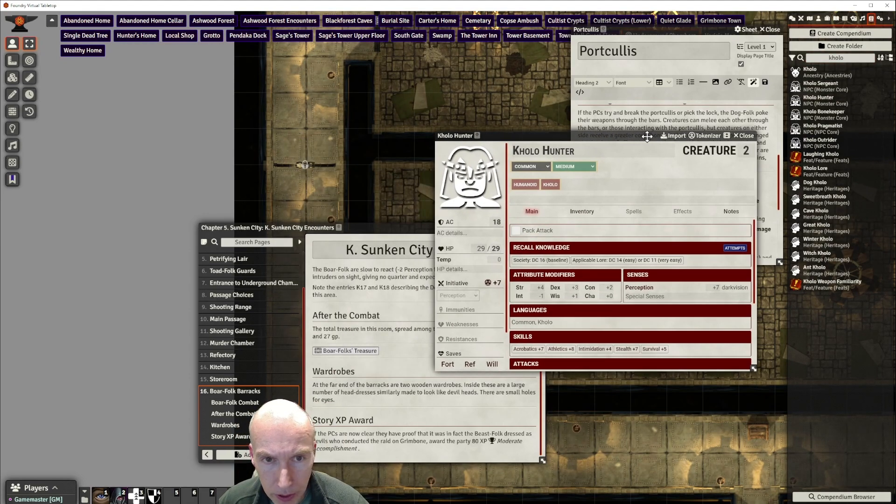
pyautogui.click(675, 136)
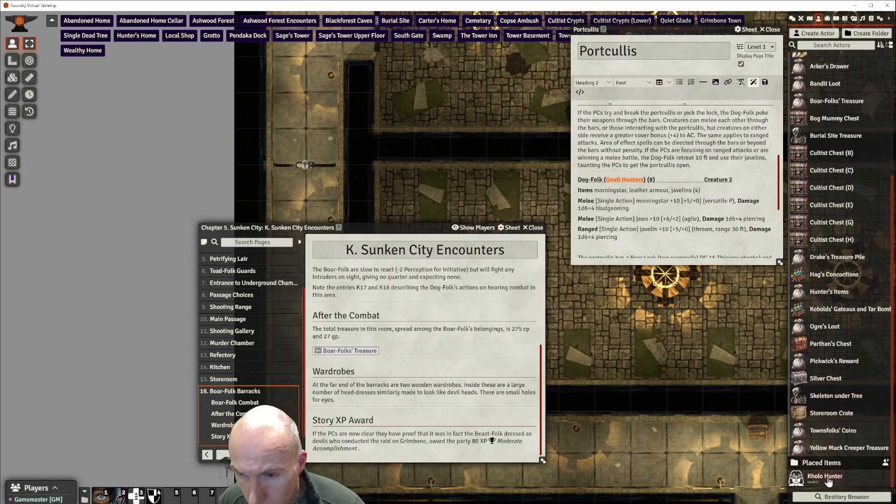
# Collapse the Loot folder in the actor list and move the imported Kholo Hunter into the Creatures folder
pyautogui.scroll(8, 850, 269)
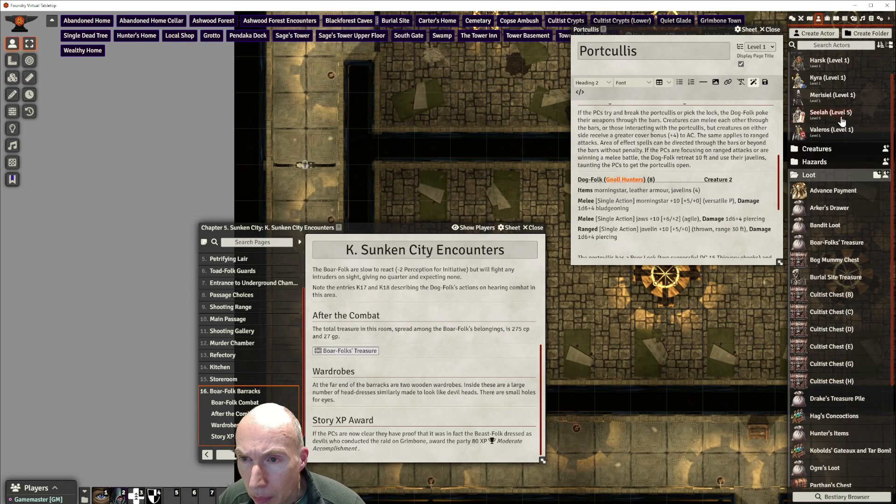
pyautogui.click(809, 177)
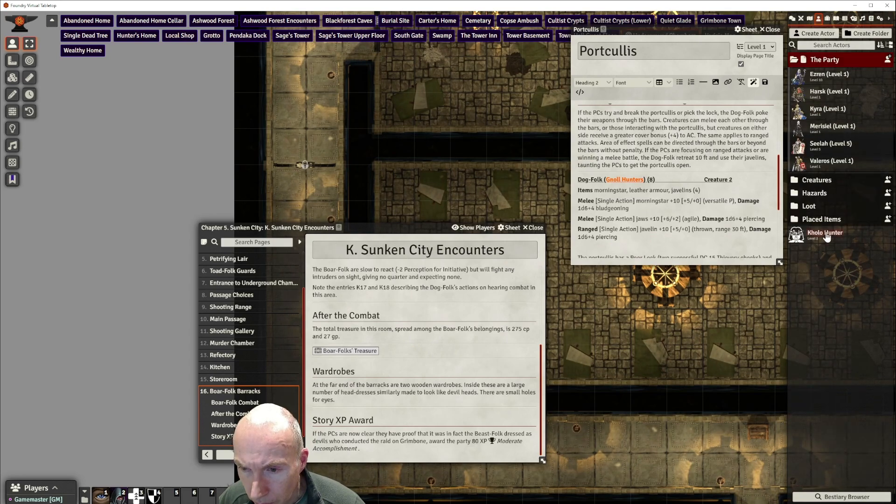
pyautogui.moveTo(824, 233); pyautogui.dragTo(826, 181)
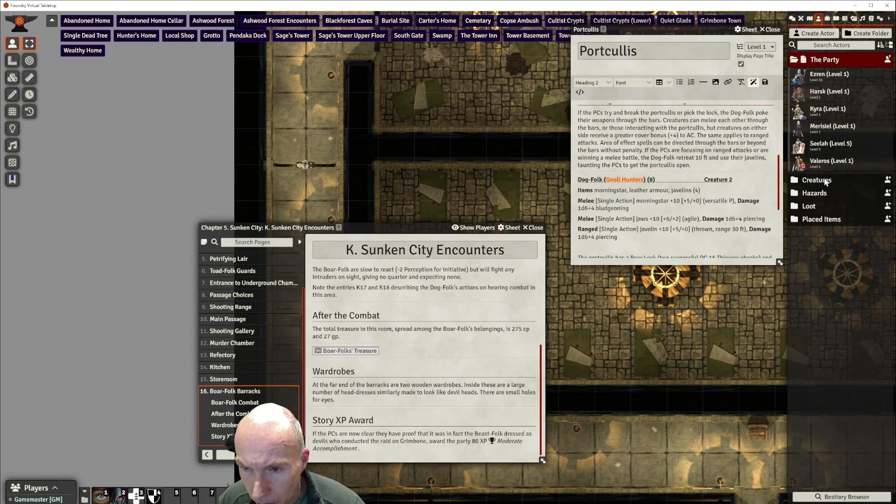
pyautogui.click(825, 181)
# Rename the Kholo Hunter actor as "Dog-Folk Warrior" and remove its Kholo trait
pyautogui.scroll(-10, 840, 266)
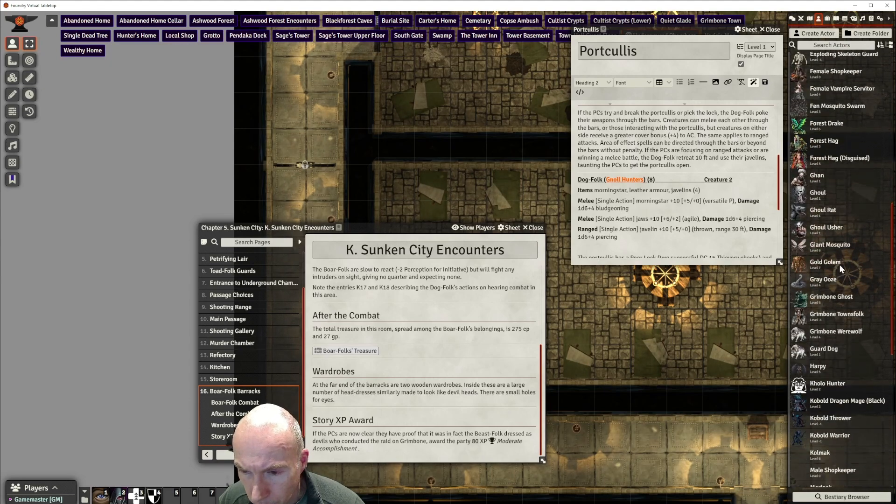
pyautogui.scroll(-6, 841, 269)
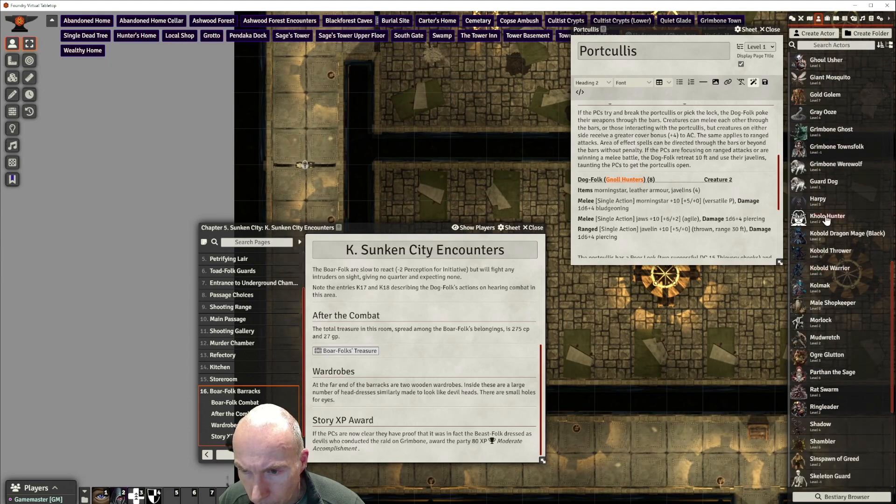
pyautogui.click(827, 217)
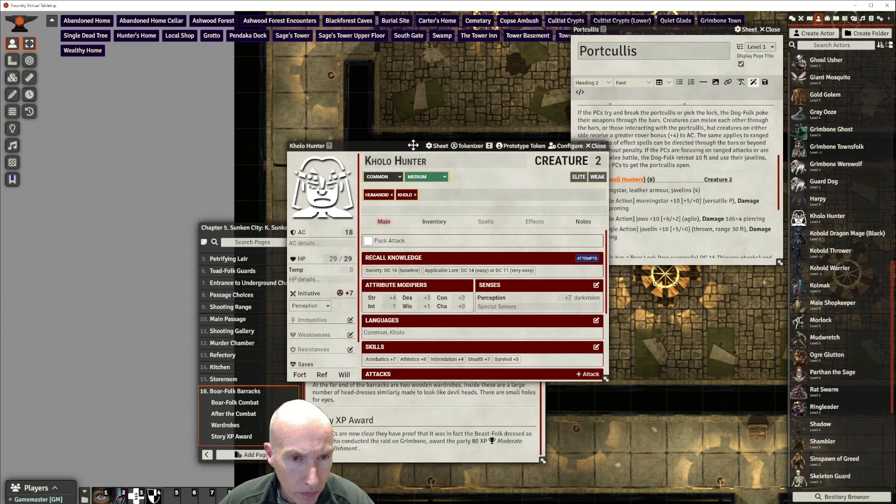
pyautogui.moveTo(413, 145); pyautogui.dragTo(486, 128)
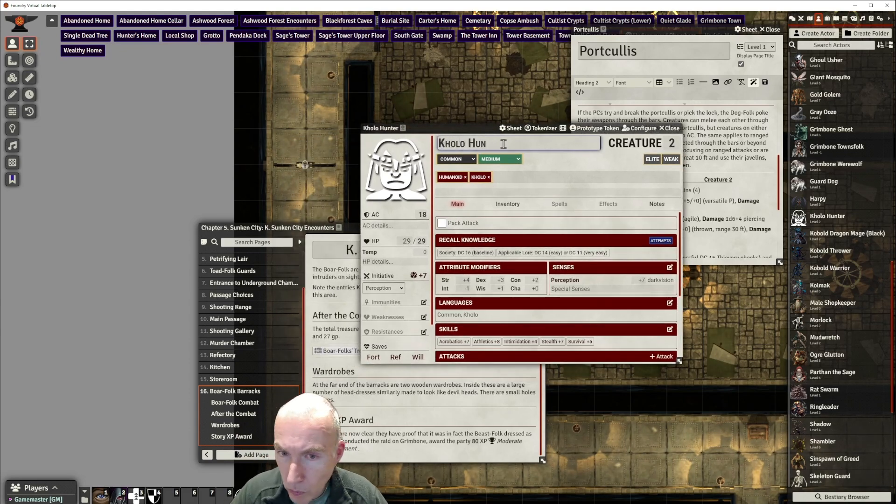
pyautogui.press('BackSpace')
pyautogui.press('BackSpace')
pyautogui.press('BackSpace')
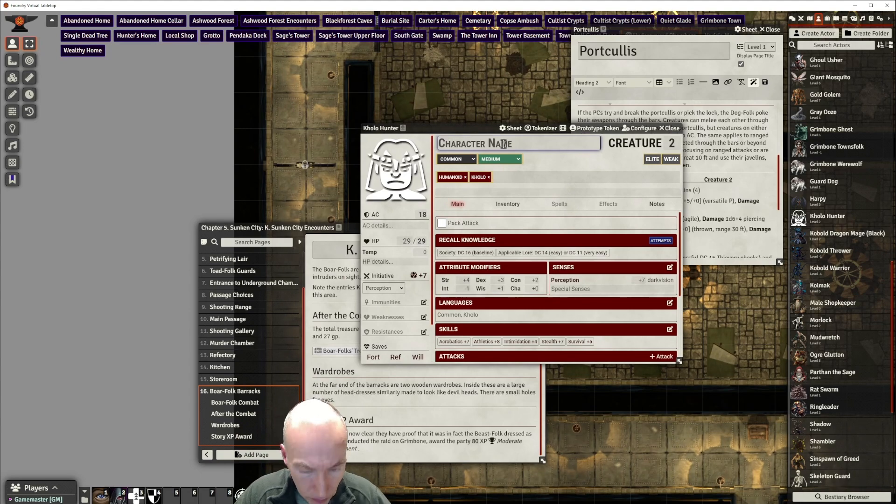
pyautogui.write('Dog-')
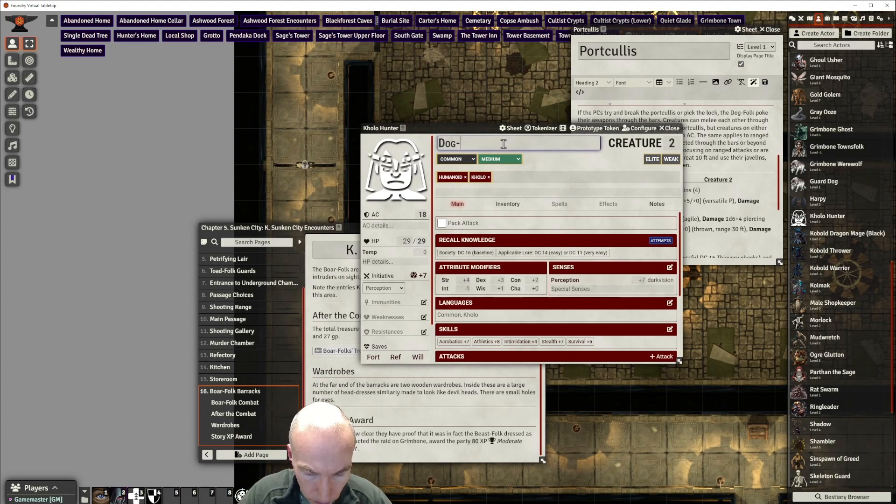
pyautogui.write('Folk A')
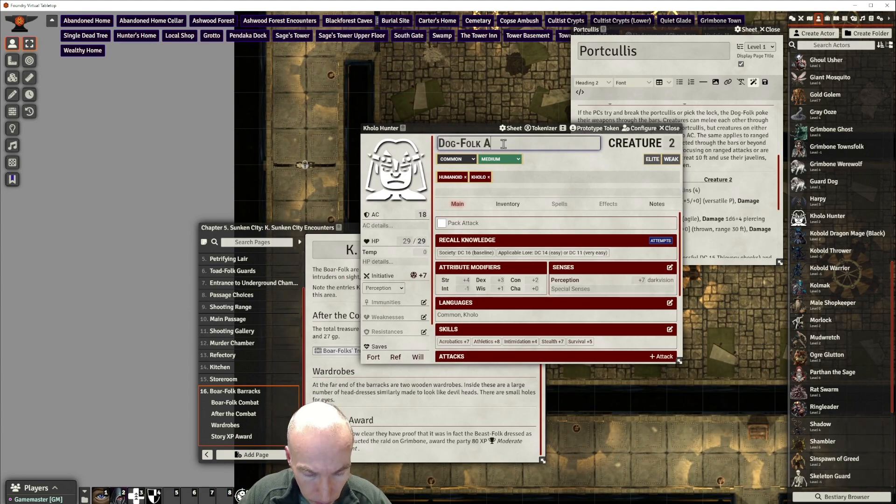
pyautogui.press('BackSpace')
pyautogui.write('Warrior')
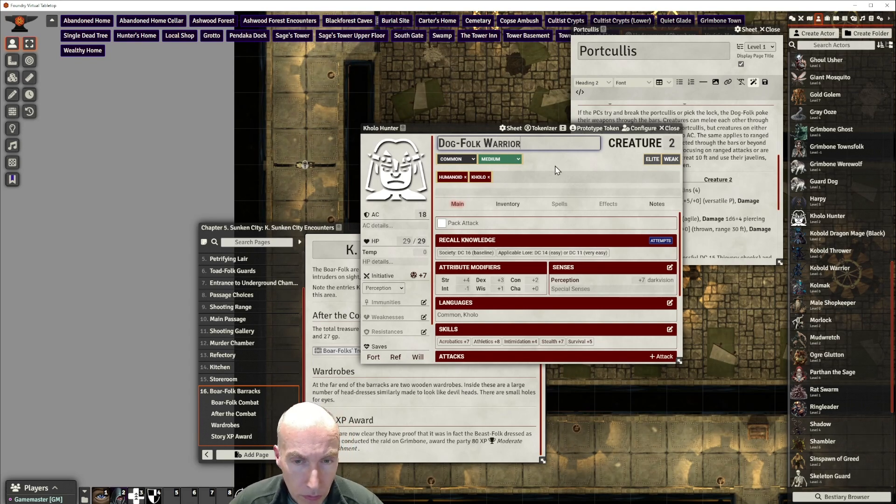
pyautogui.press('Return')
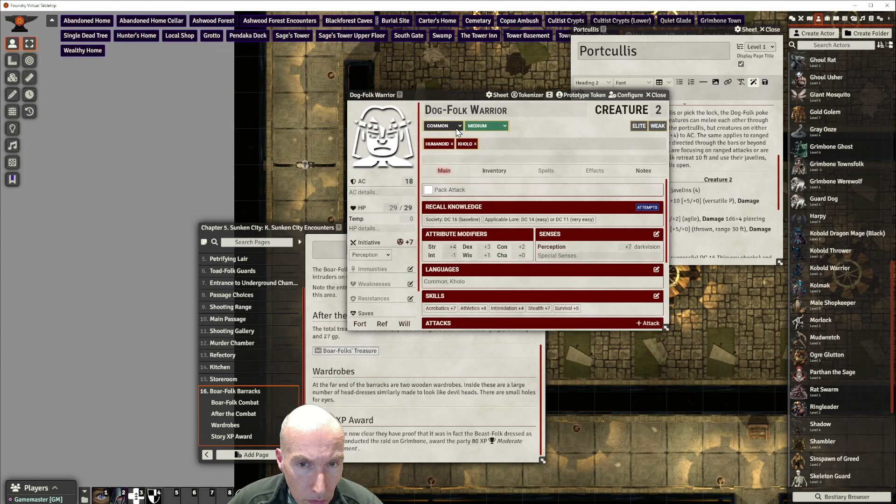
pyautogui.click(475, 143)
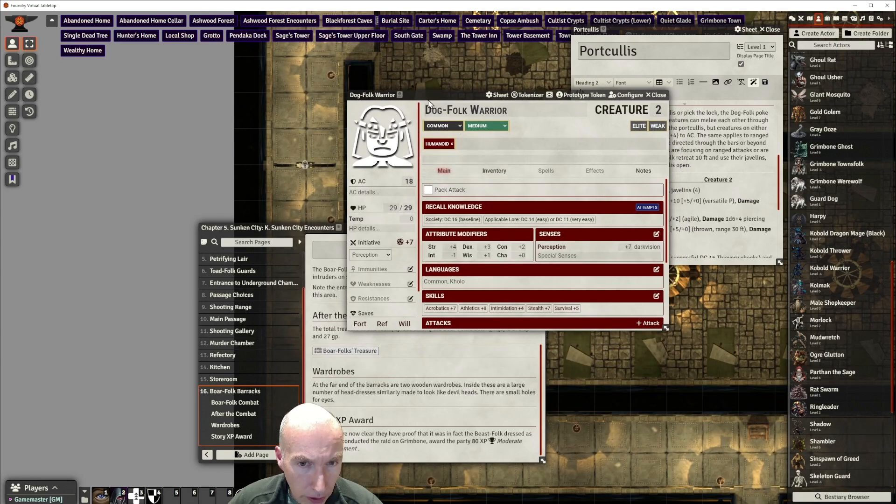
# Set the Dog-Folk Warrior's portrait to "dog folk warrior.webp" from the strife-in-grimbone-walkthrough-module's assets/tokens folder
pyautogui.moveTo(434, 97); pyautogui.dragTo(443, 79)
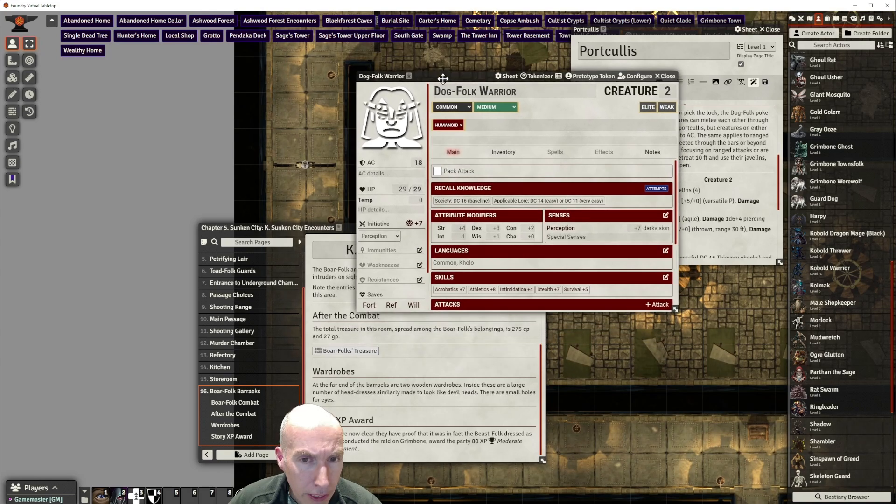
pyautogui.click(393, 133)
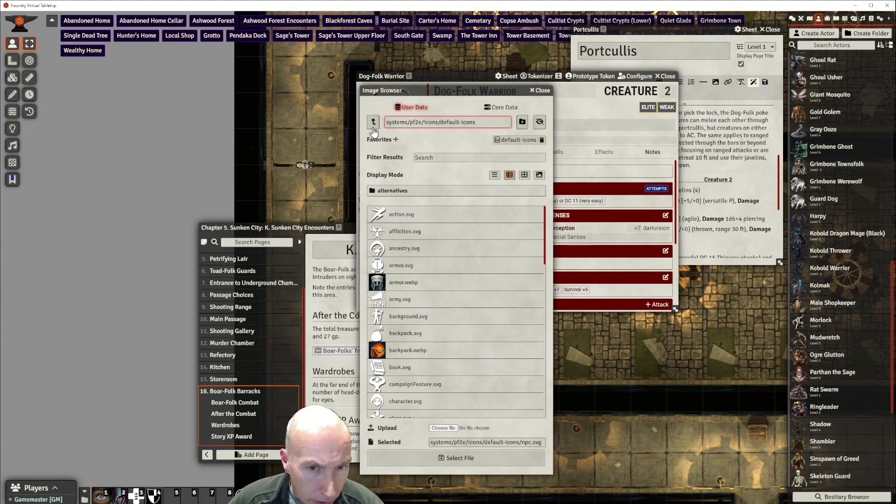
pyautogui.click(374, 122)
pyautogui.click(374, 122)
pyautogui.click(374, 122)
pyautogui.click(374, 122)
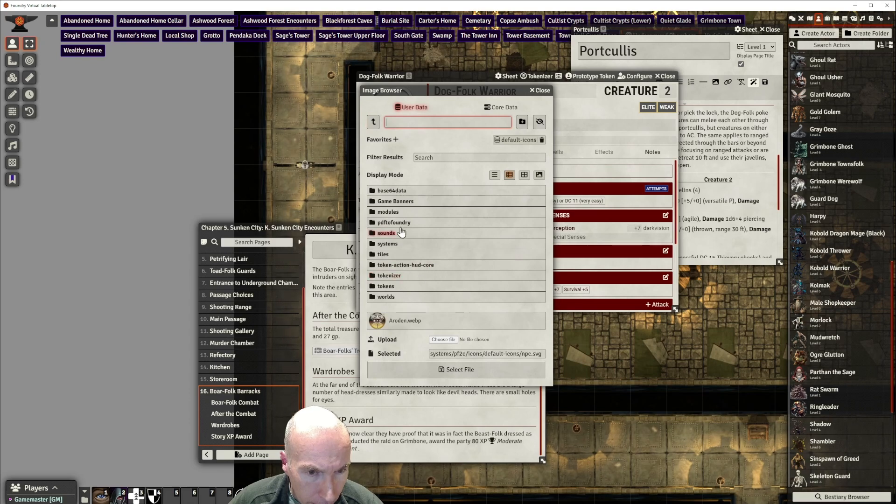
pyautogui.click(392, 212)
pyautogui.scroll(-10, 425, 242)
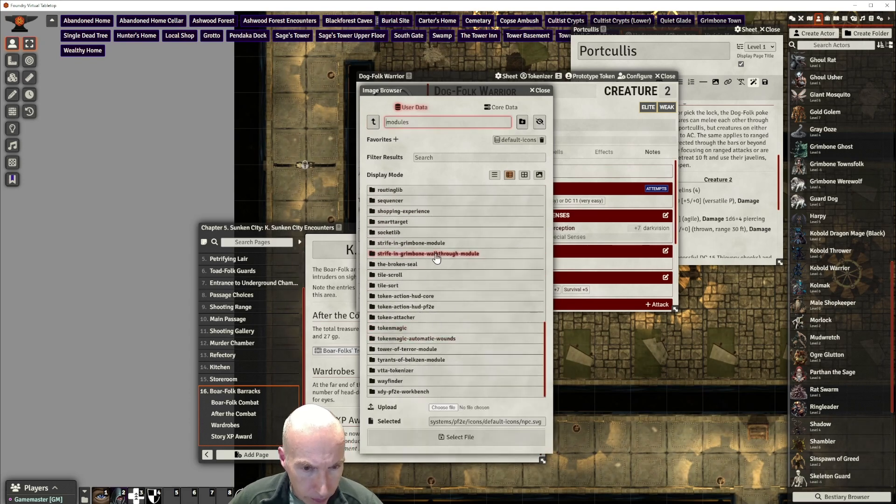
pyautogui.click(437, 254)
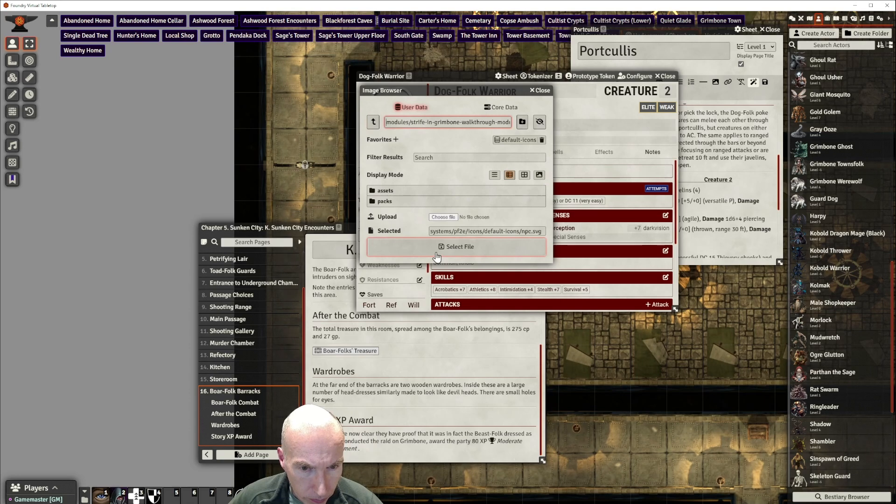
pyautogui.click(386, 191)
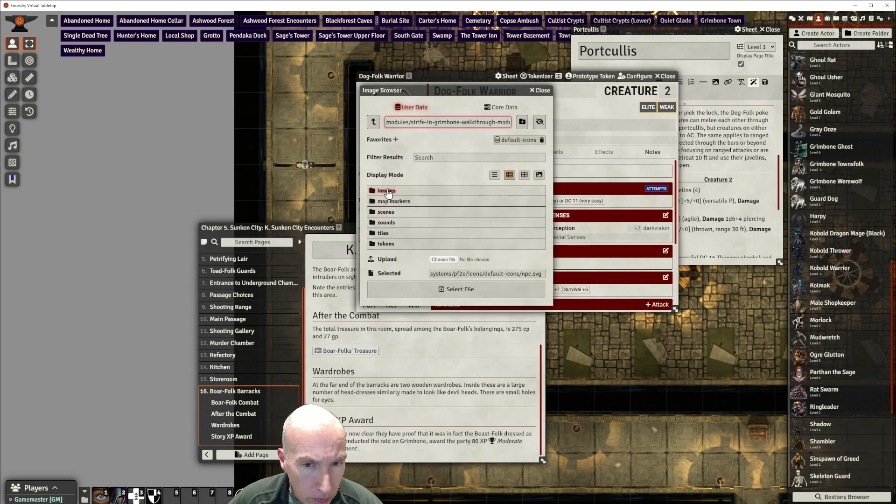
pyautogui.click(386, 242)
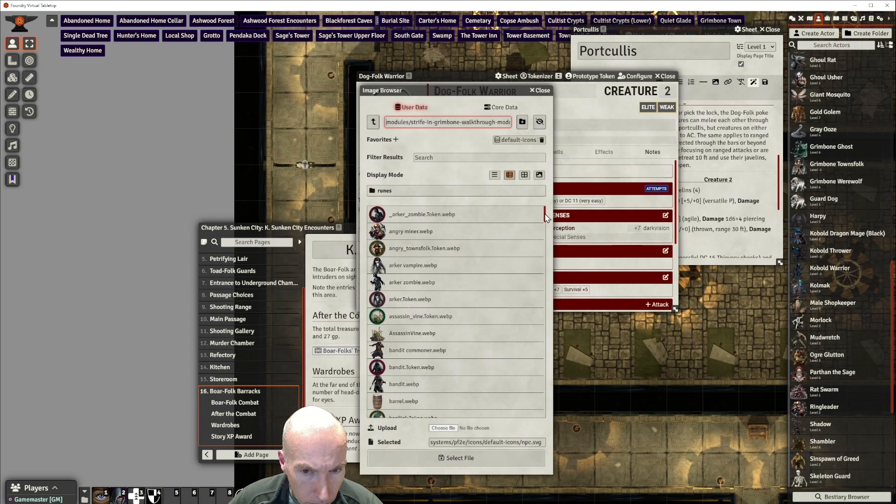
pyautogui.moveTo(546, 217); pyautogui.dragTo(551, 262)
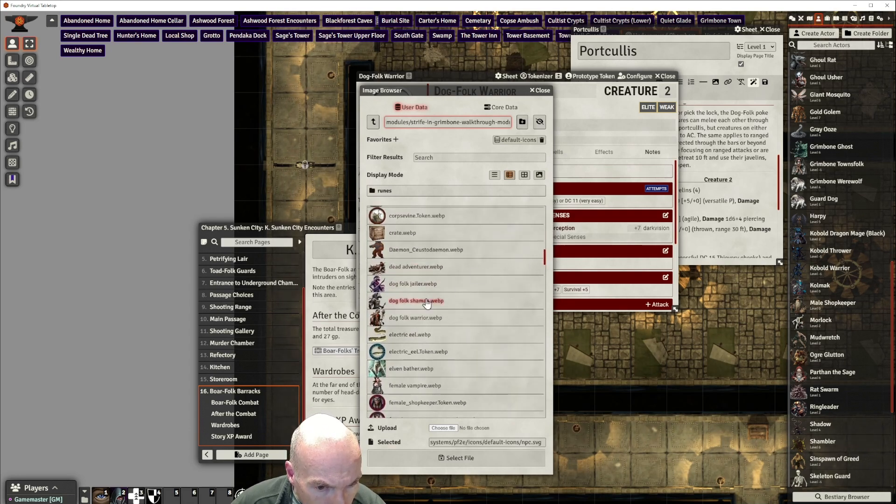
pyautogui.click(420, 318)
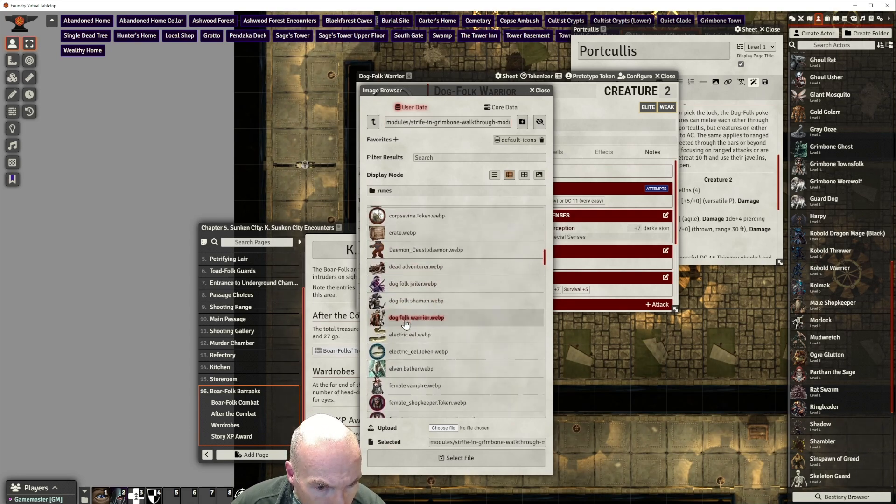
pyautogui.click(449, 458)
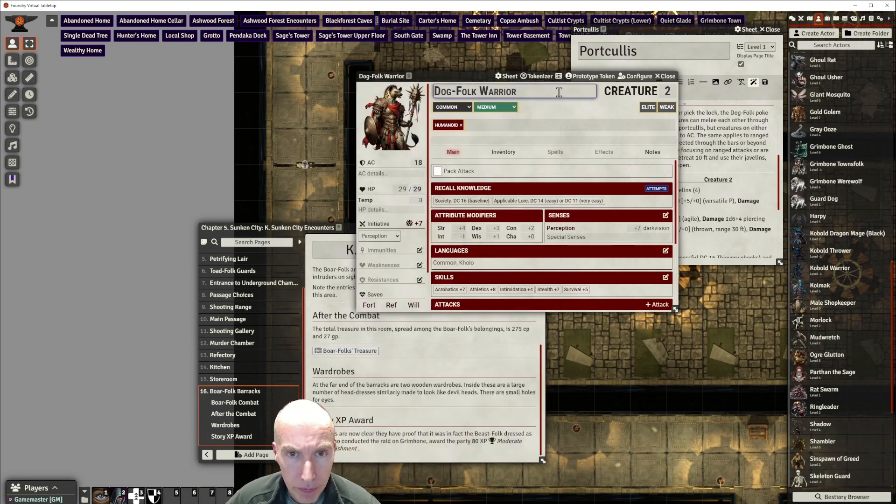
# Open the Dog-Folk Warrior in Tokenizer and add the yellow rune-patterned ring as a frame on its token
pyautogui.click(538, 76)
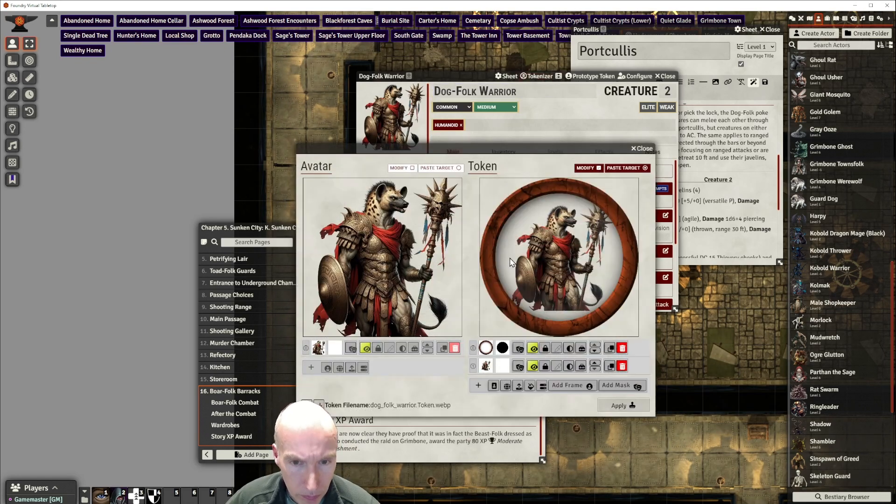
pyautogui.click(582, 390)
pyautogui.scroll(-2, 478, 193)
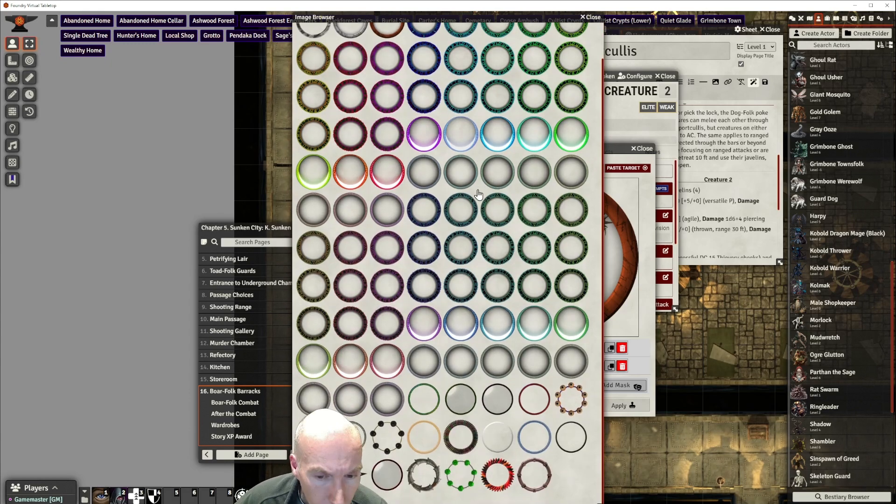
pyautogui.scroll(1, 478, 194)
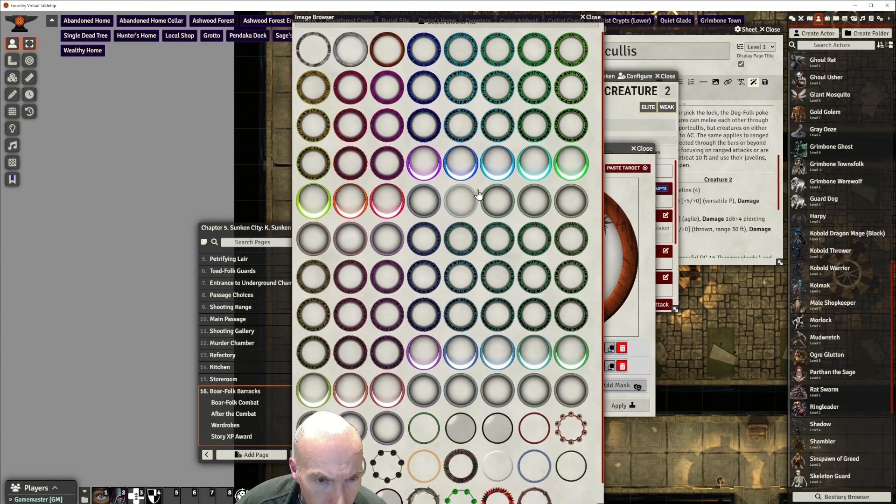
pyautogui.scroll(1, 479, 193)
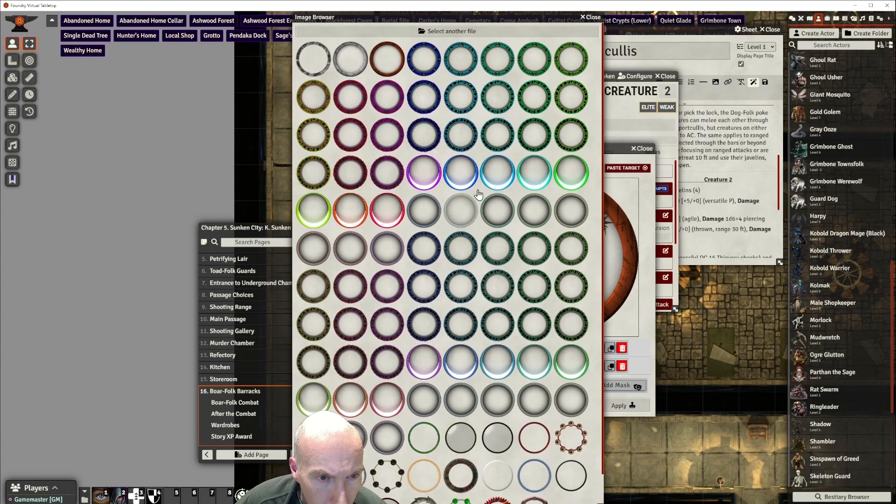
pyautogui.click(315, 134)
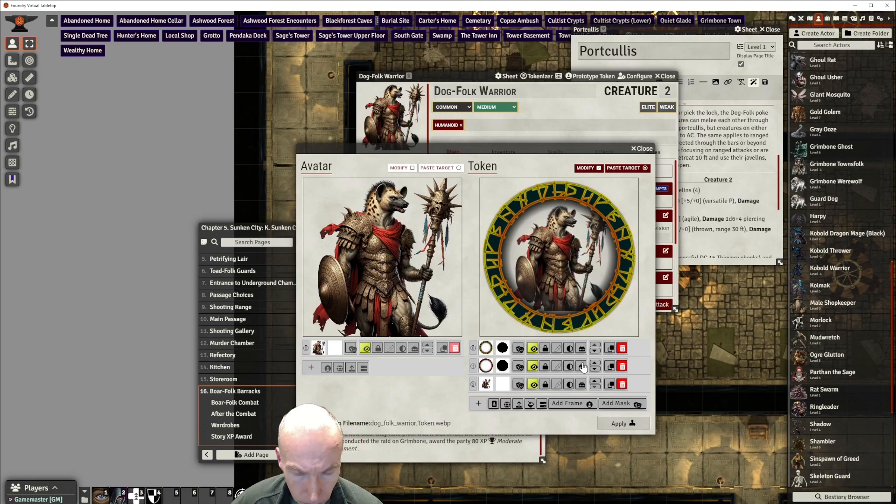
# Delete the extra plain ring layer, unlock, enlarge and shift the hyena image to frame its head and torso, and apply the token
pyautogui.click(622, 366)
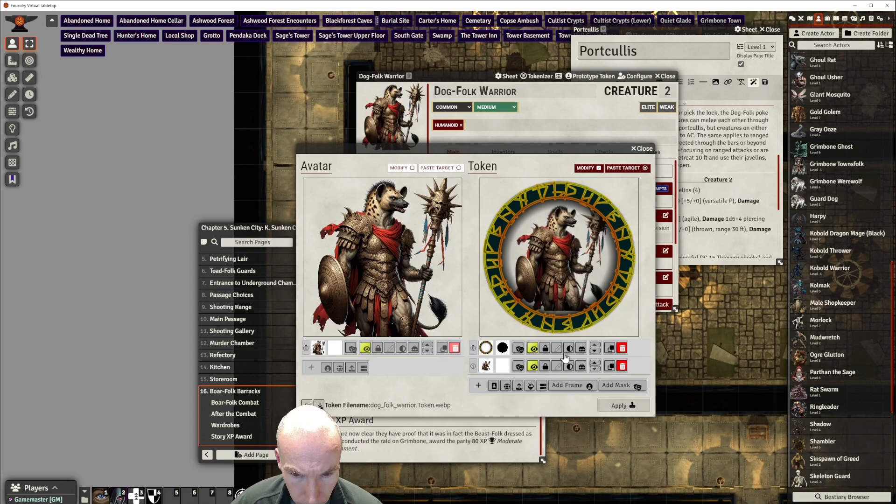
pyautogui.click(545, 366)
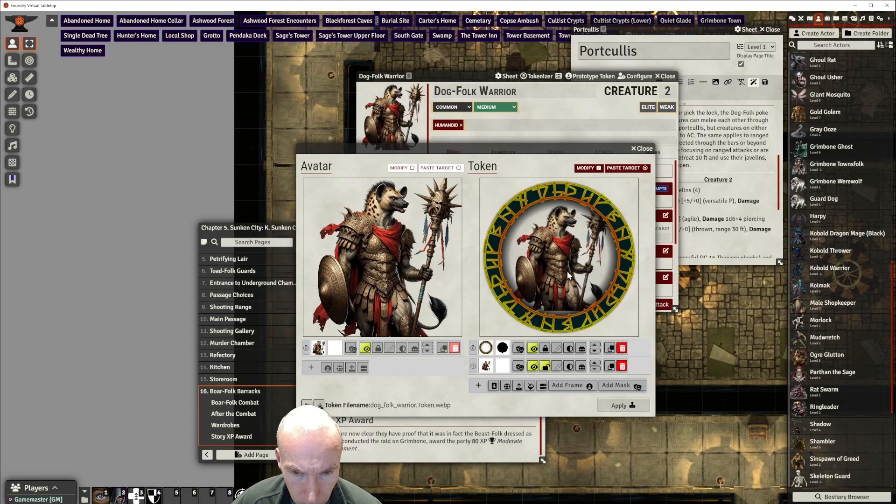
pyautogui.scroll(6, 568, 276)
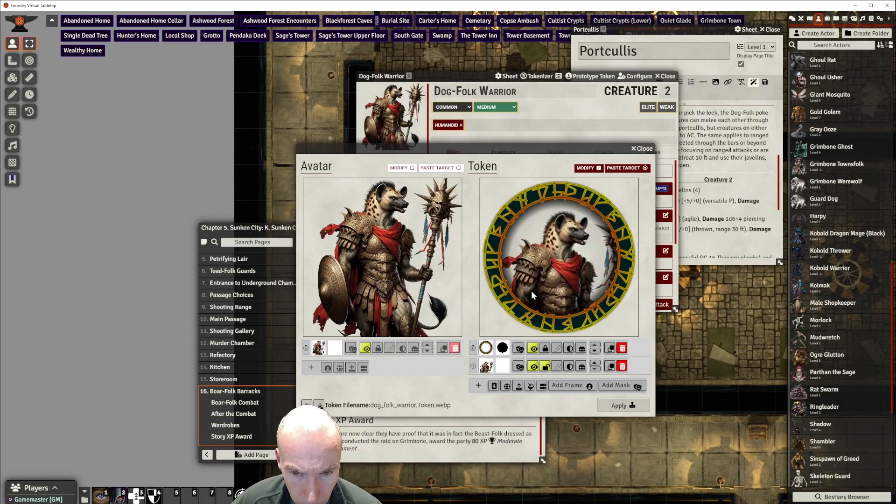
pyautogui.scroll(-2, 542, 284)
pyautogui.scroll(-1, 556, 272)
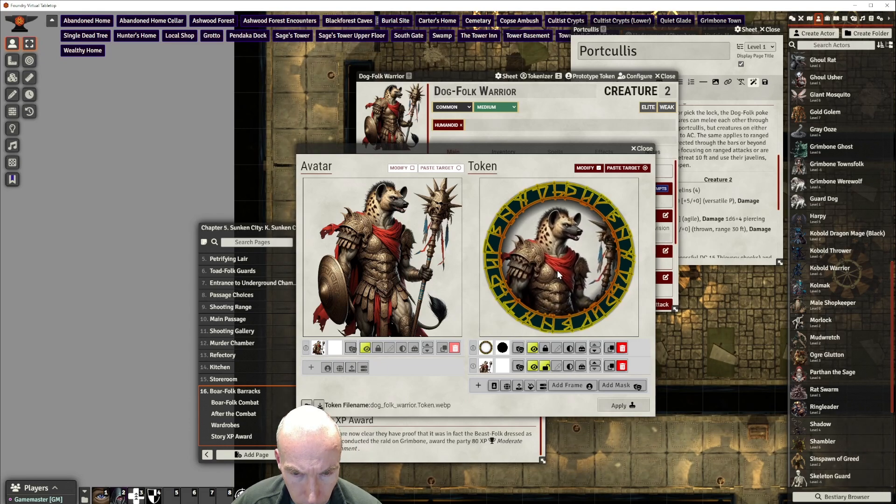
pyautogui.moveTo(555, 272); pyautogui.dragTo(577, 266)
pyautogui.scroll(-1, 567, 269)
pyautogui.scroll(-1, 567, 269)
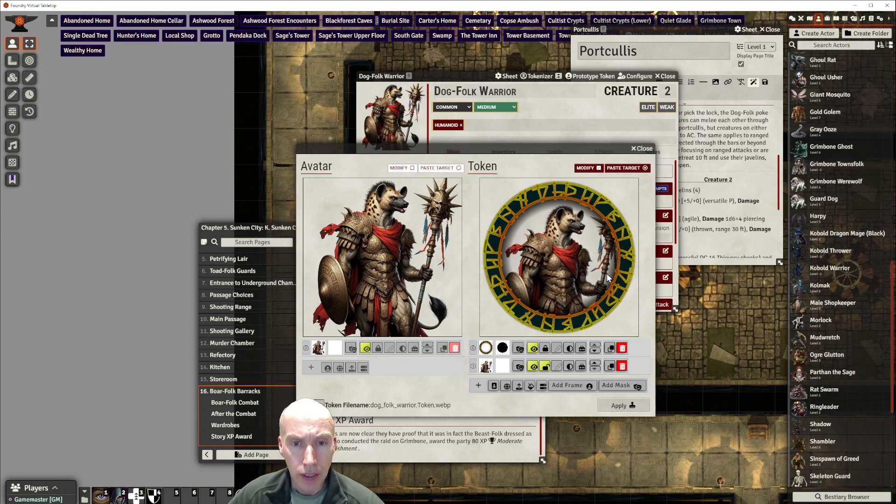
pyautogui.click(622, 405)
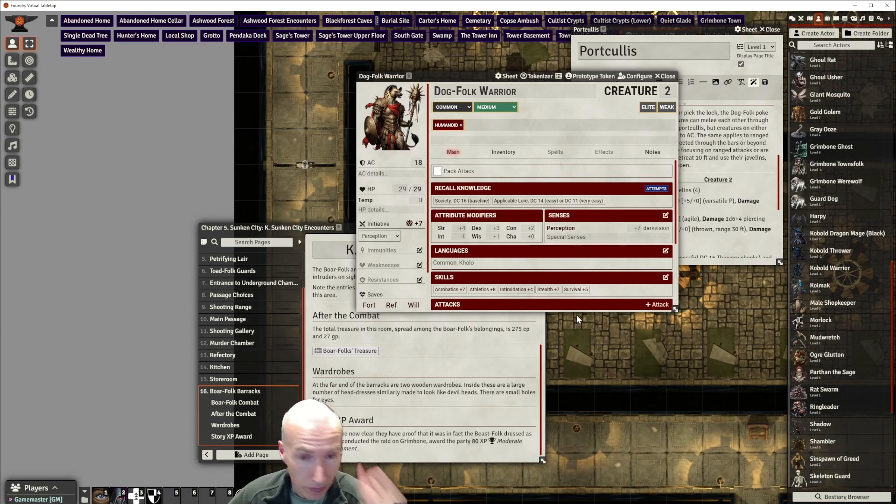
# Set the Dog-Folk Warrior's languages to Thassilonian only, removing Common and Kholo
pyautogui.scroll(-3, 592, 245)
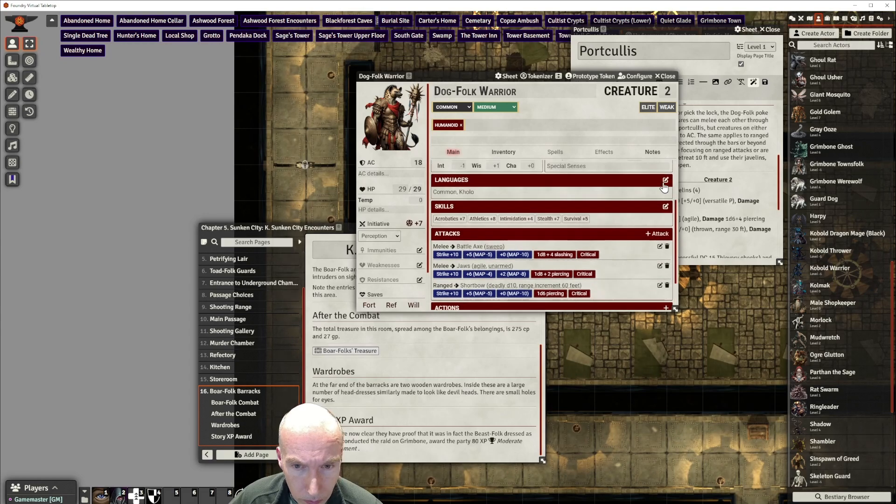
pyautogui.click(665, 181)
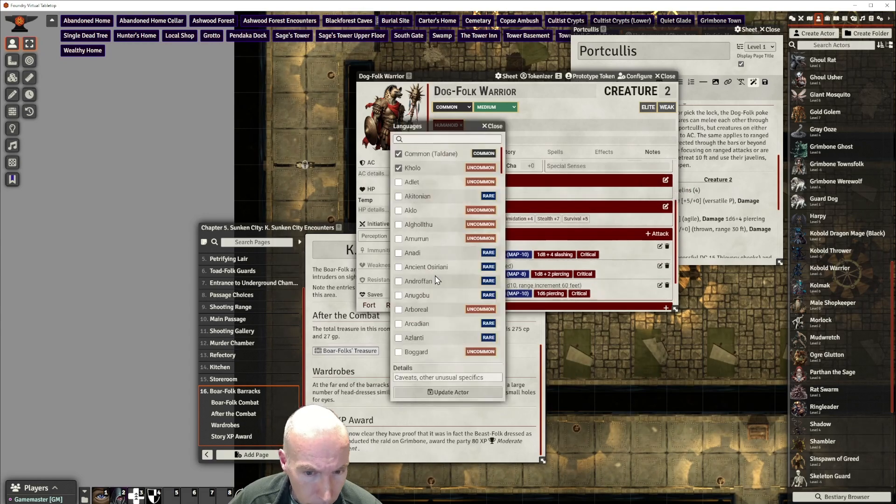
pyautogui.scroll(-8, 438, 280)
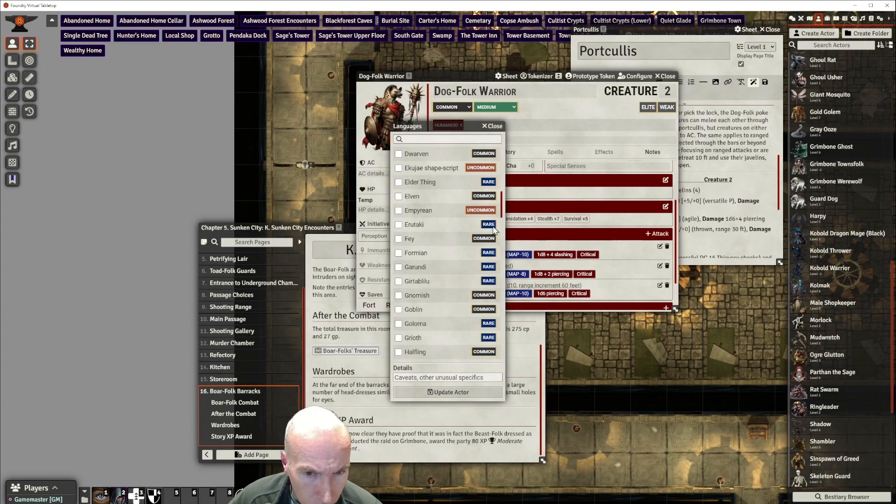
pyautogui.scroll(-12, 441, 277)
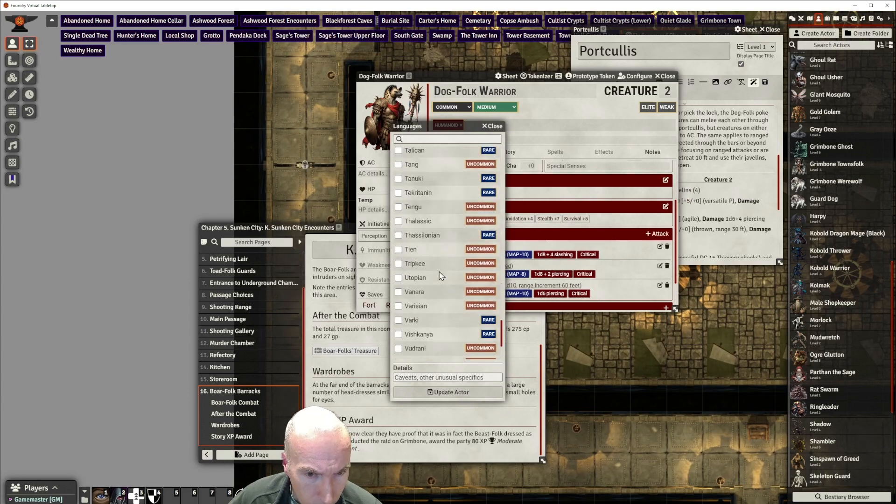
pyautogui.click(418, 236)
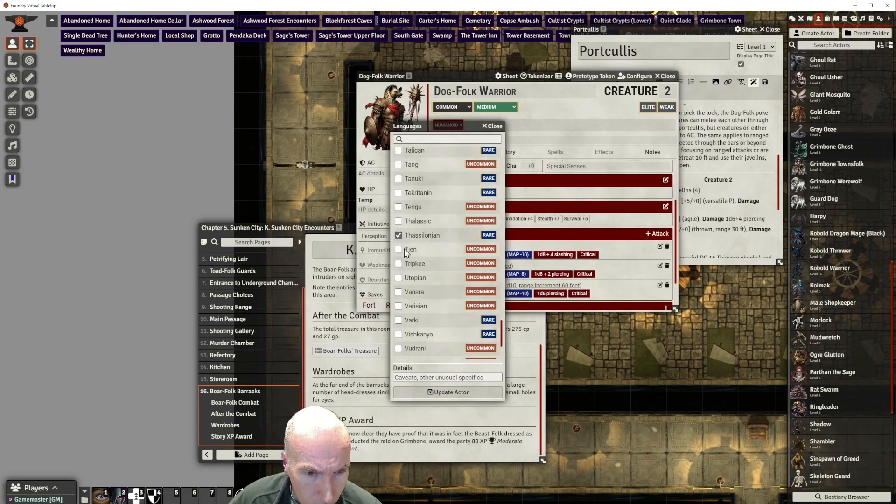
pyautogui.click(447, 392)
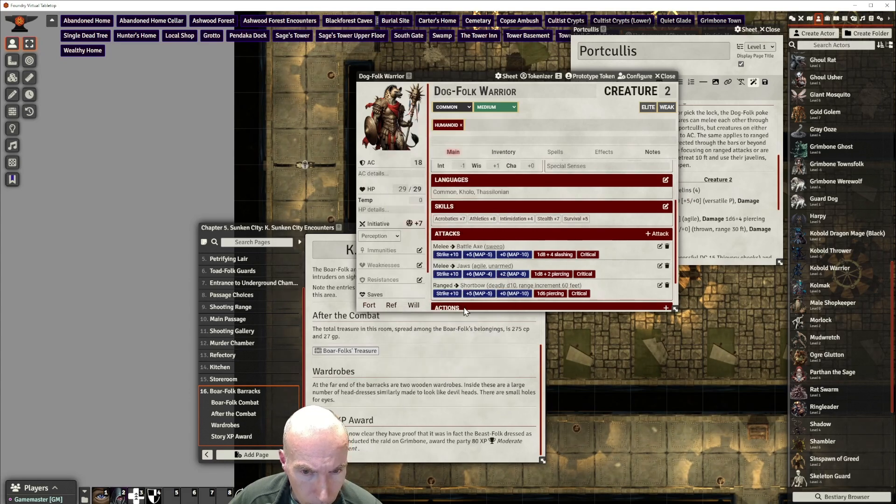
pyautogui.click(666, 180)
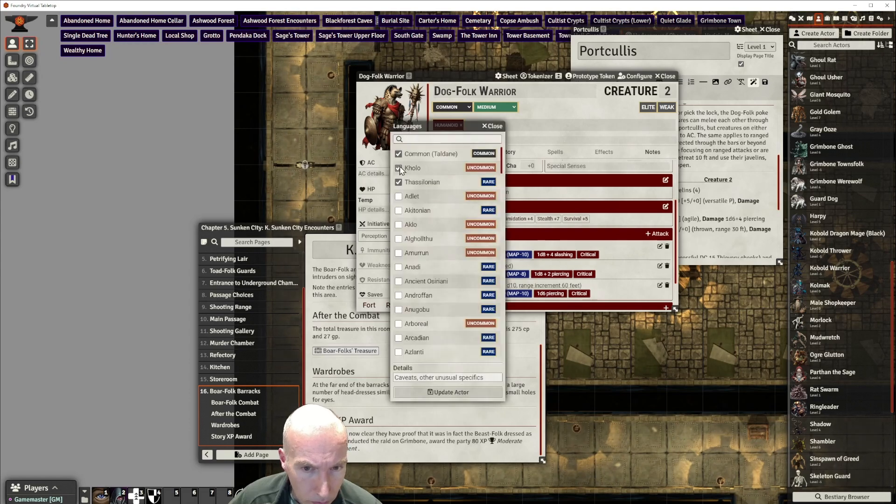
pyautogui.click(456, 392)
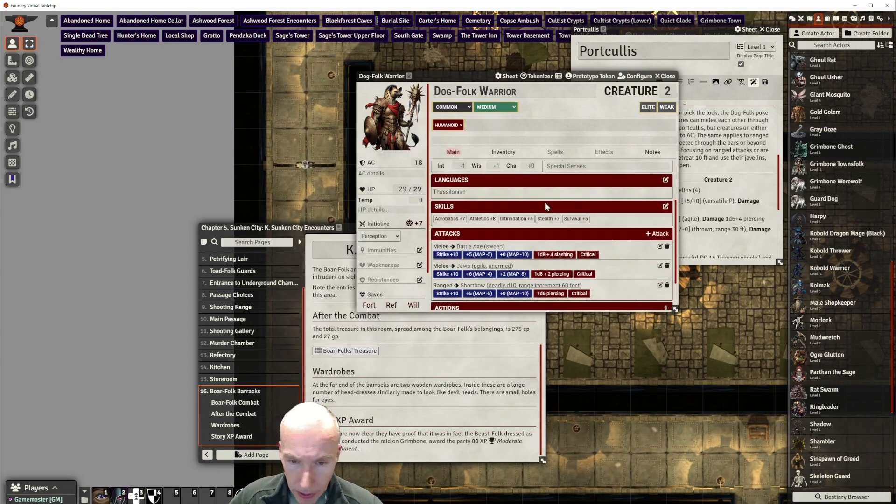
# Delete the Battle Axe, Shortbow, Leather Armor and Arrows from the Dog-Folk Warrior's inventory
pyautogui.scroll(2, 547, 207)
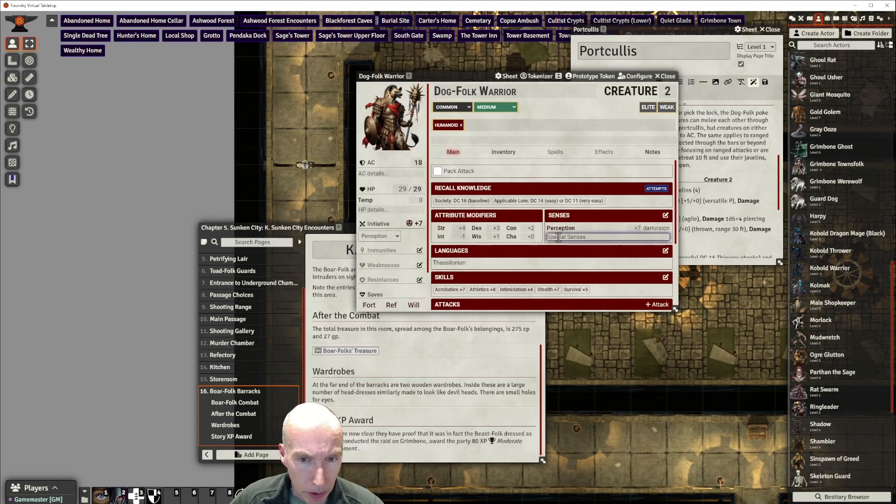
pyautogui.scroll(-3, 583, 240)
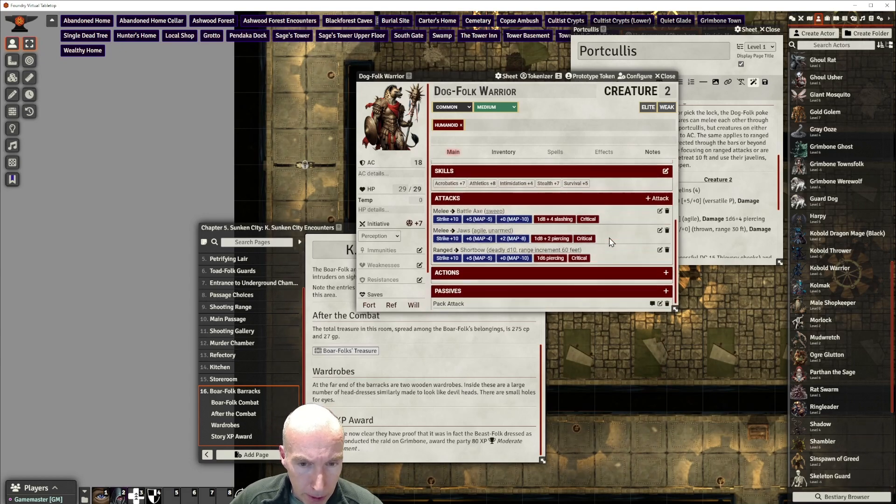
pyautogui.click(501, 155)
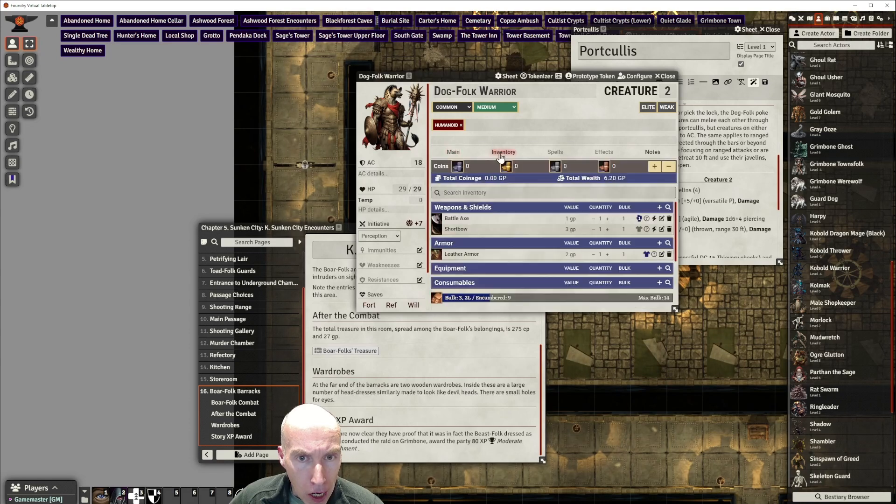
pyautogui.click(669, 218)
pyautogui.click(424, 283)
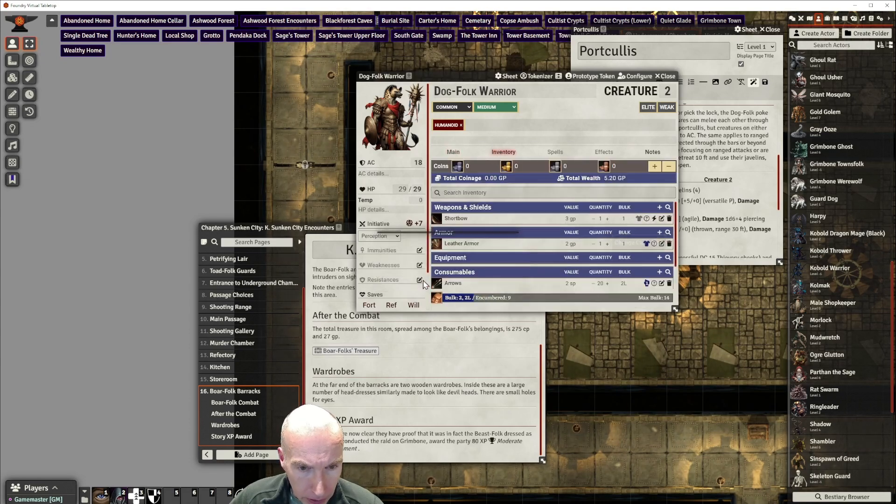
pyautogui.click(669, 219)
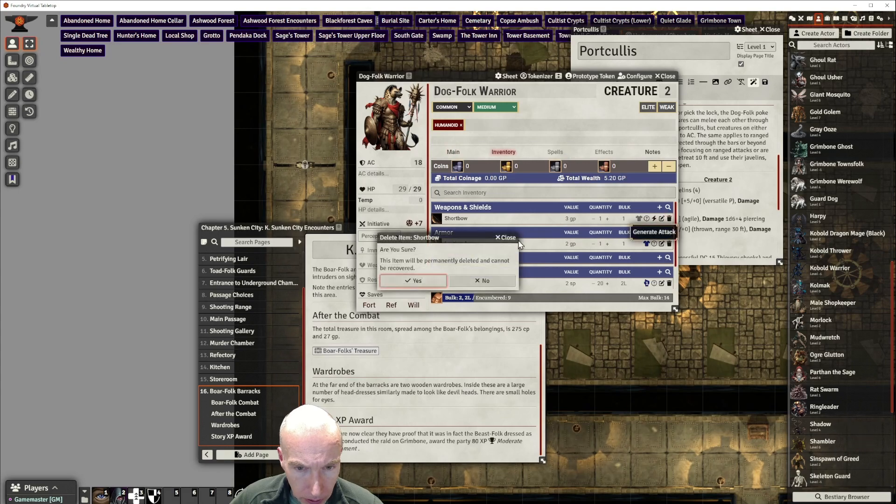
pyautogui.click(414, 281)
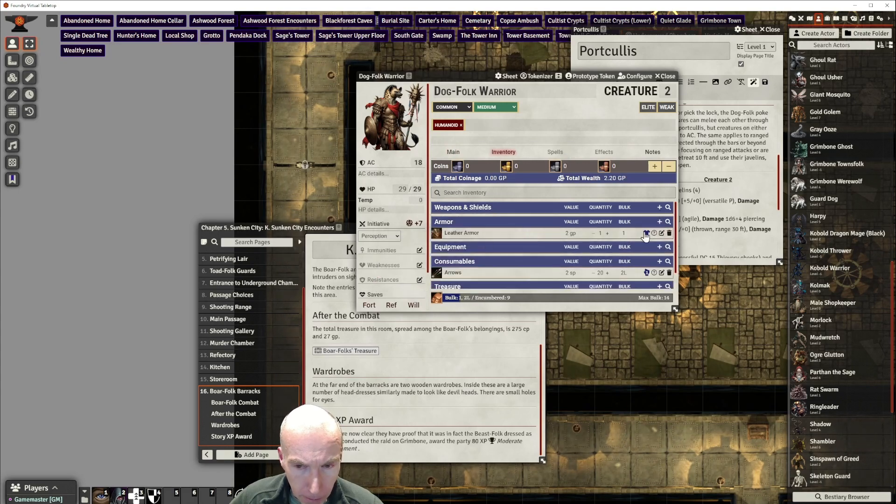
pyautogui.click(669, 233)
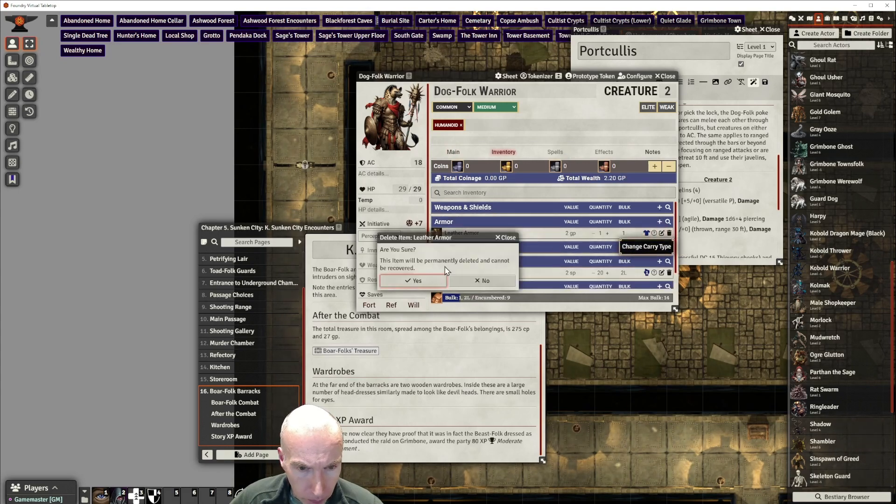
pyautogui.click(437, 278)
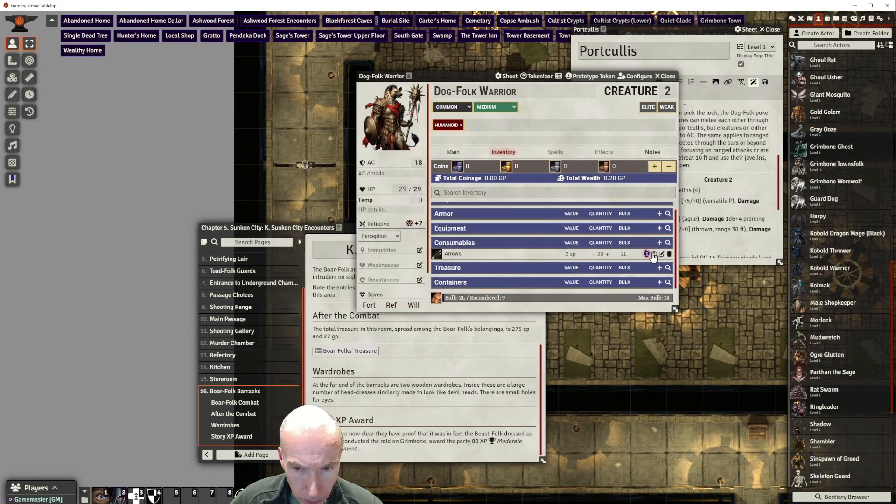
pyautogui.click(670, 254)
pyautogui.click(430, 280)
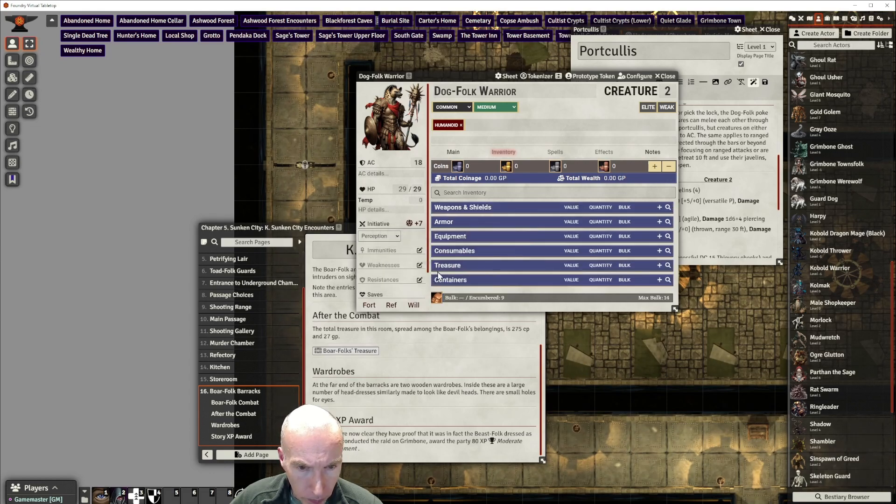
pyautogui.click(864, 45)
pyautogui.write('b')
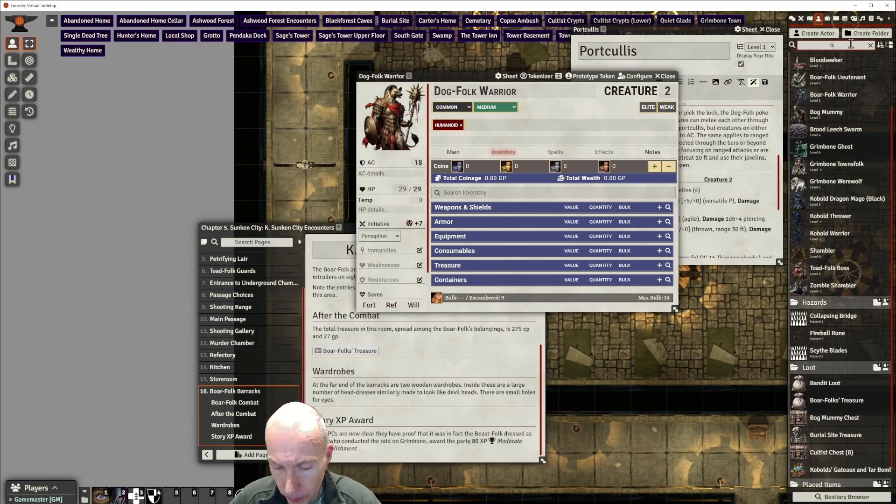
pyautogui.press('BackSpace')
# Find the Breastplate in the compendiums, add it to the Dog-Folk Warrior's inventory and set it as worn
pyautogui.click(872, 20)
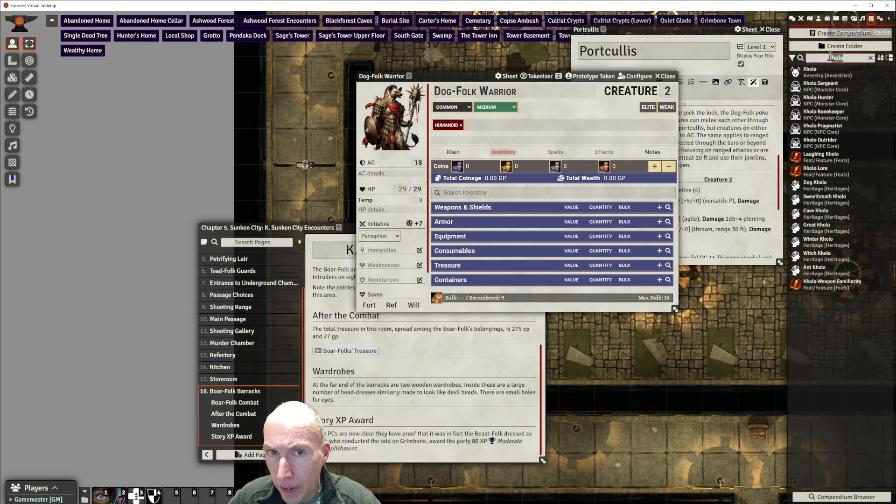
pyautogui.doubleClick(832, 58)
pyautogui.write('breas')
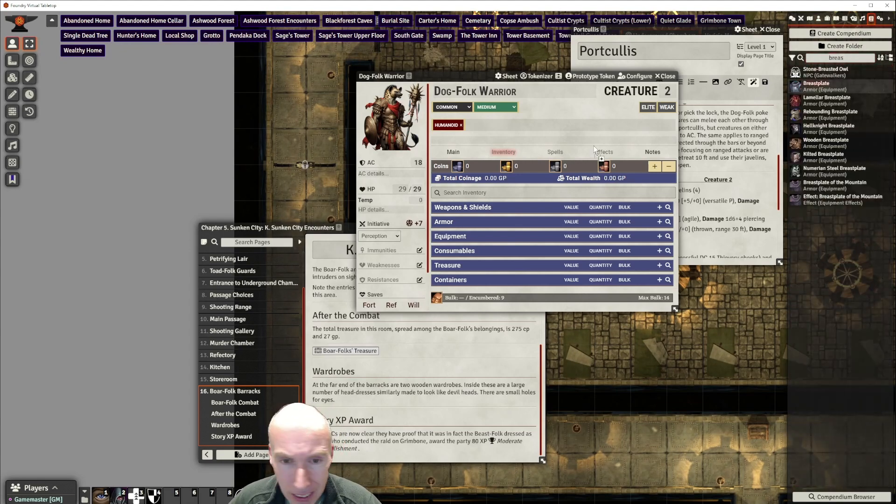
pyautogui.moveTo(511, 224); pyautogui.dragTo(512, 225)
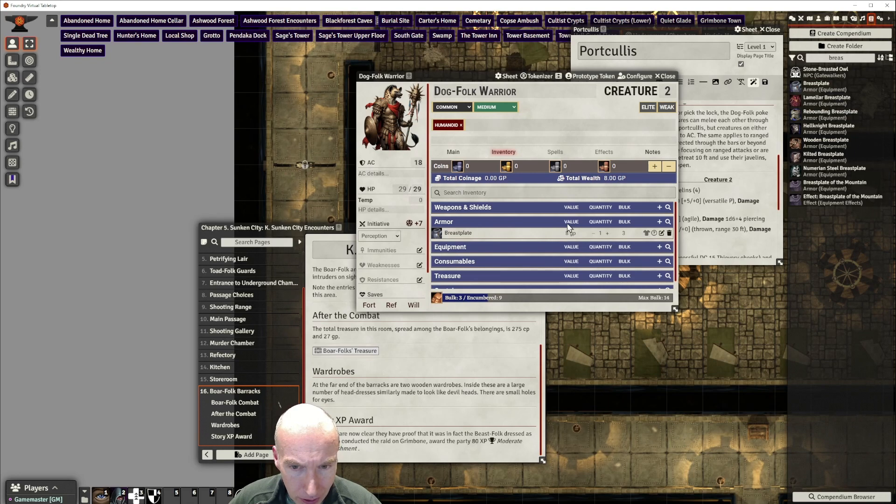
pyautogui.click(647, 234)
pyautogui.click(636, 264)
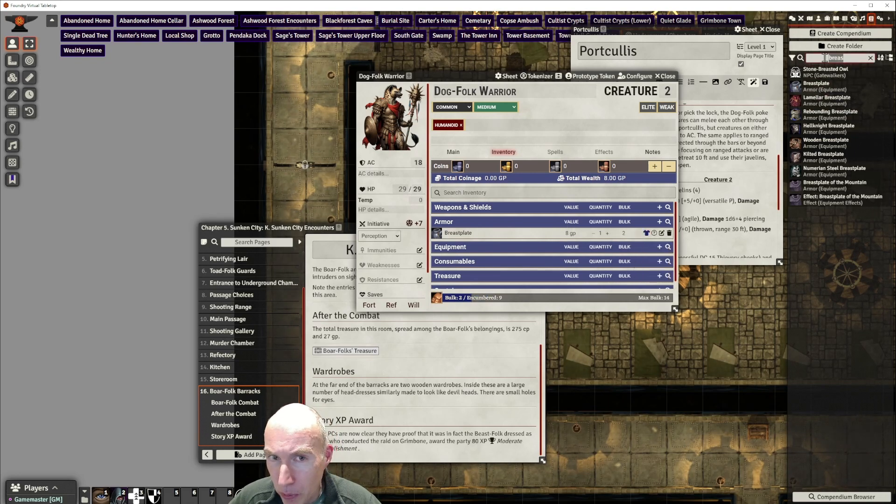
# Add a Morningstar and four Javelins from the compendiums to the Dog-Folk Warrior's inventory
pyautogui.write('morning')
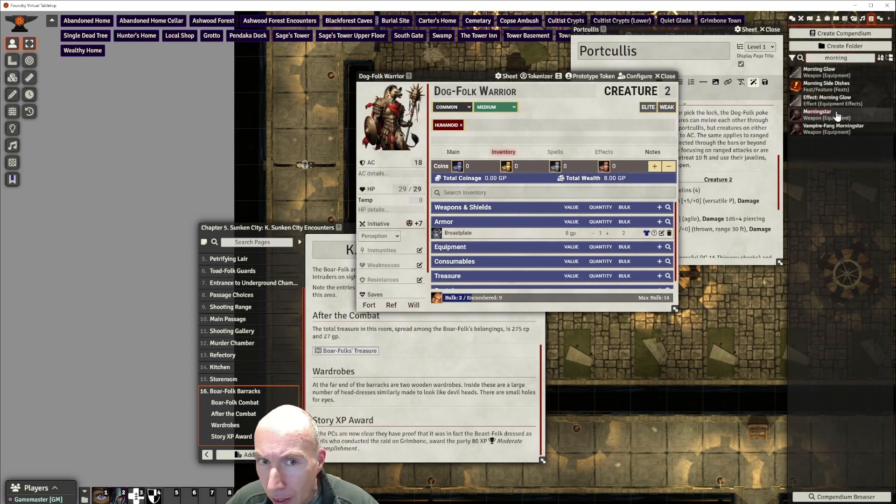
pyautogui.moveTo(525, 242); pyautogui.dragTo(525, 242)
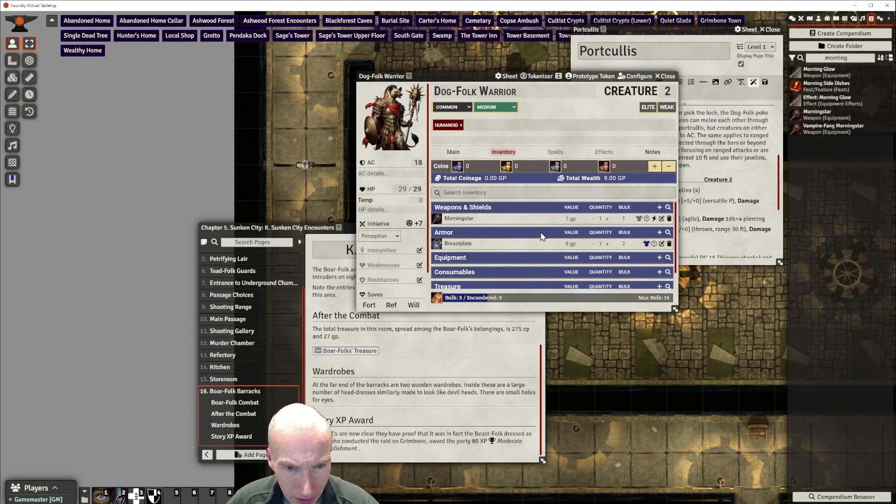
pyautogui.doubleClick(836, 58)
pyautogui.write('jav')
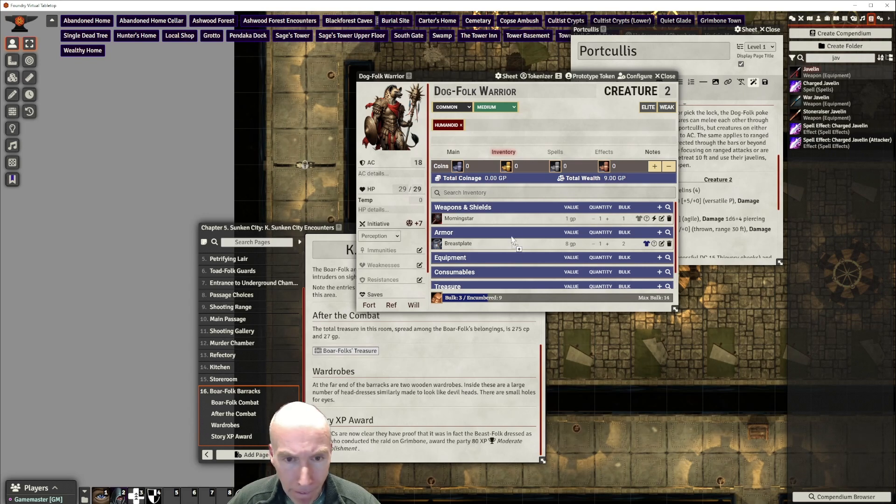
pyautogui.moveTo(512, 240); pyautogui.dragTo(515, 246)
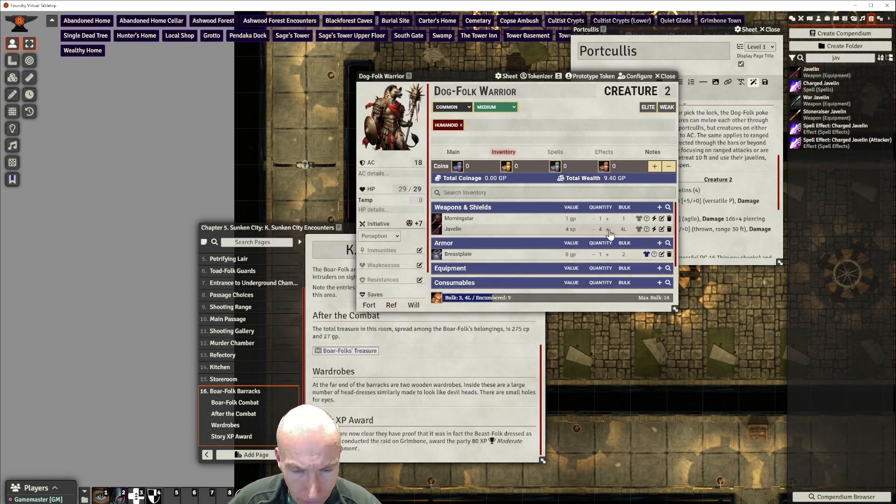
# Generate attacks from the Dog-Folk Warrior's Javelin and Morningstar, and set the Morningstar's carry type to Held 1H
pyautogui.click(654, 229)
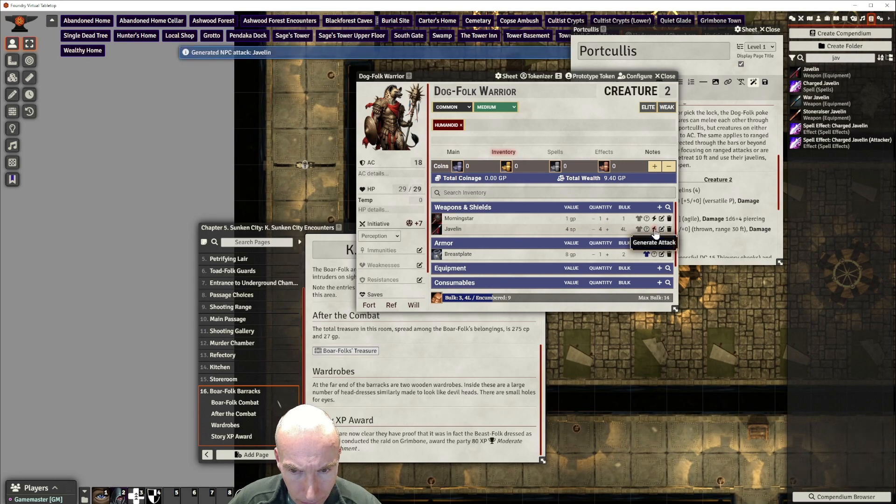
pyautogui.click(654, 219)
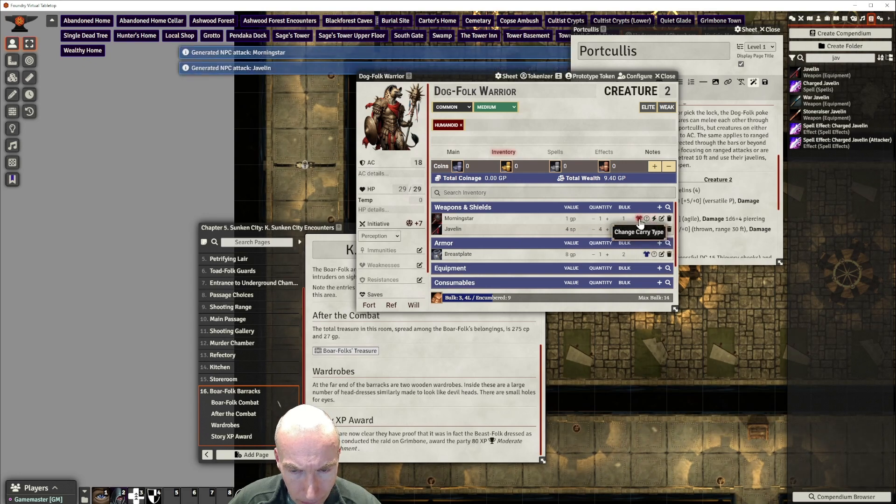
pyautogui.click(639, 219)
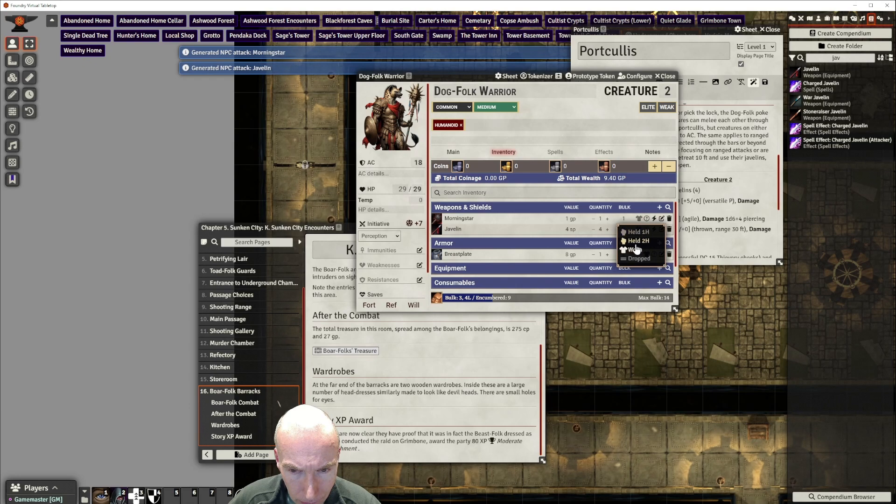
pyautogui.click(639, 232)
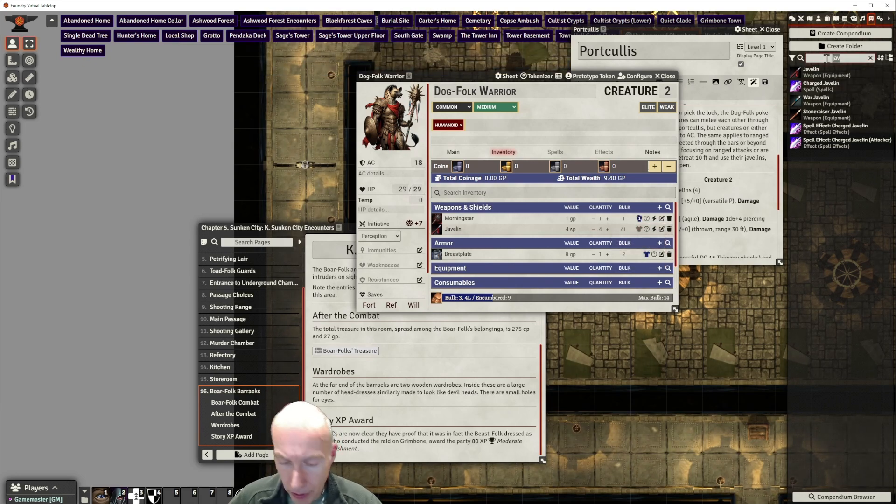
# Find the Steel Shield in the compendiums, add it to the Dog-Folk Warrior's inventory and set it as held
pyautogui.write('shield')
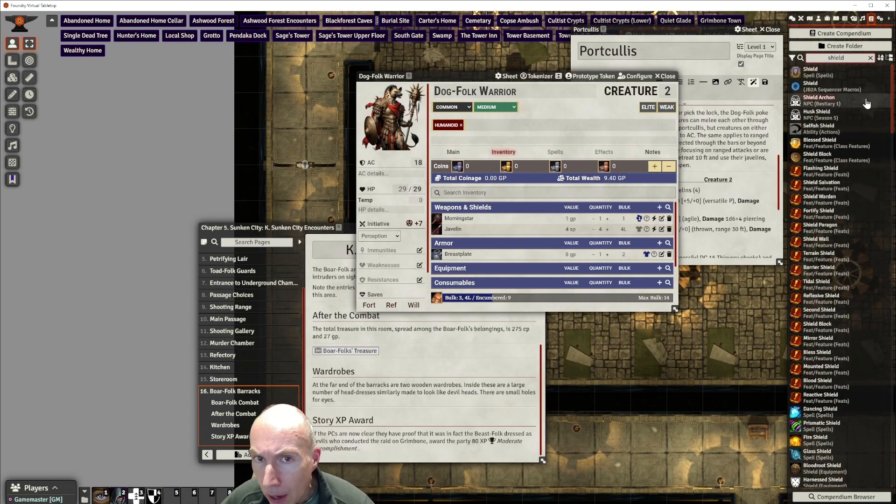
pyautogui.scroll(-3, 843, 252)
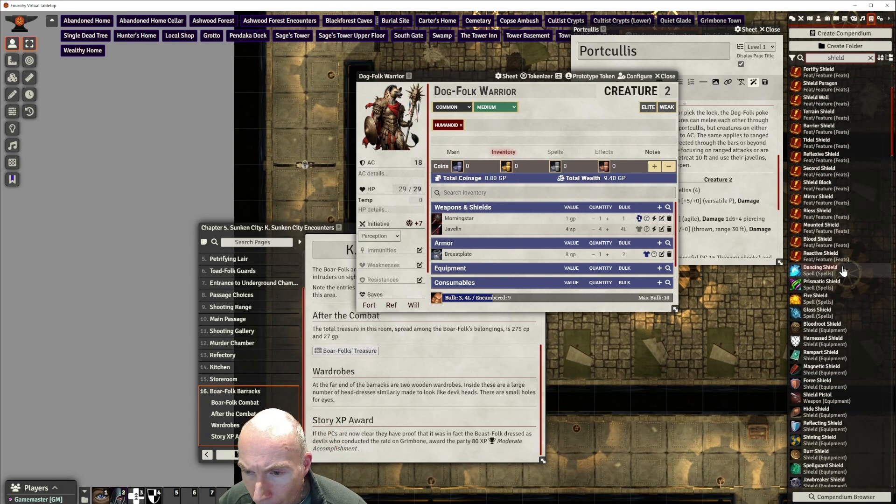
pyautogui.scroll(-3, 843, 270)
pyautogui.scroll(-3, 845, 271)
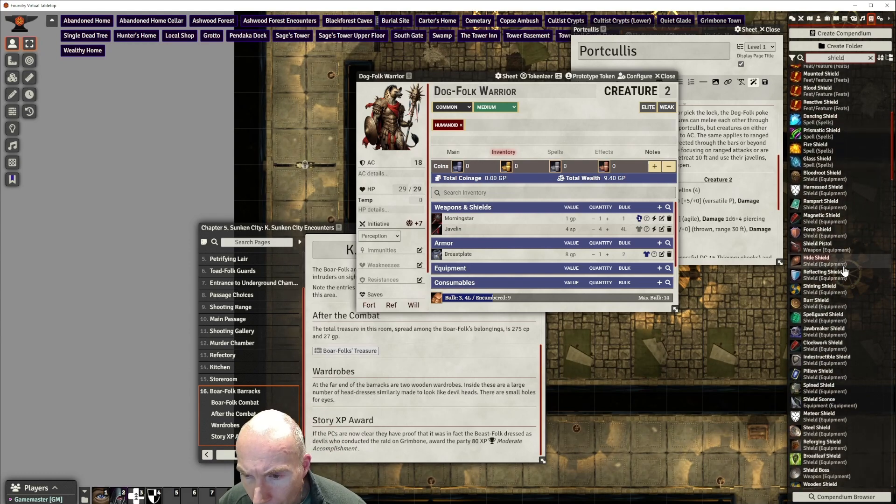
pyautogui.scroll(-1, 845, 271)
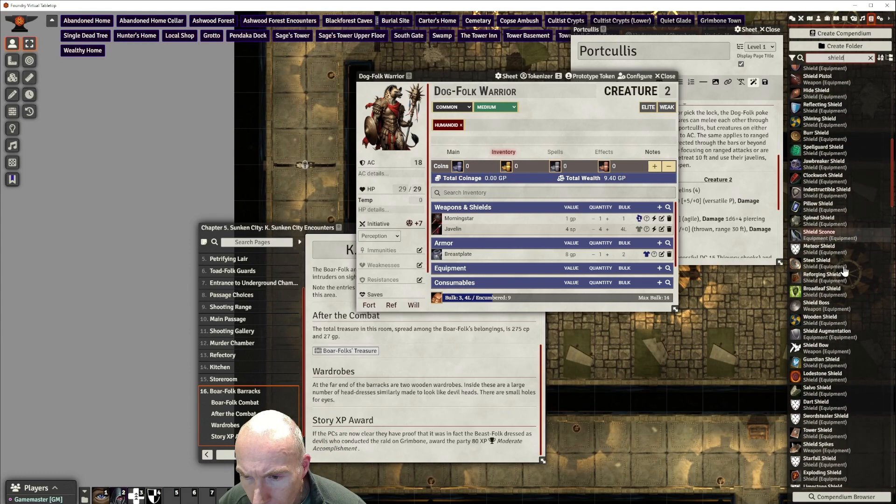
pyautogui.moveTo(723, 256); pyautogui.dragTo(539, 248)
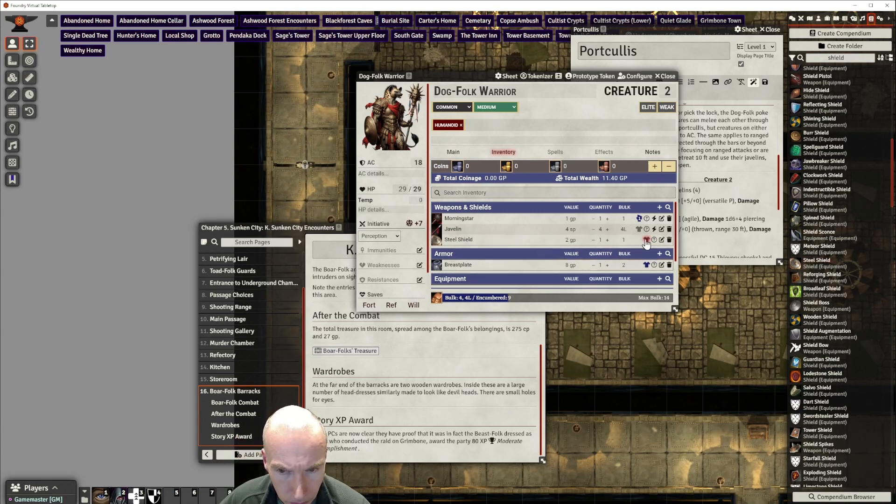
pyautogui.click(646, 240)
pyautogui.click(644, 255)
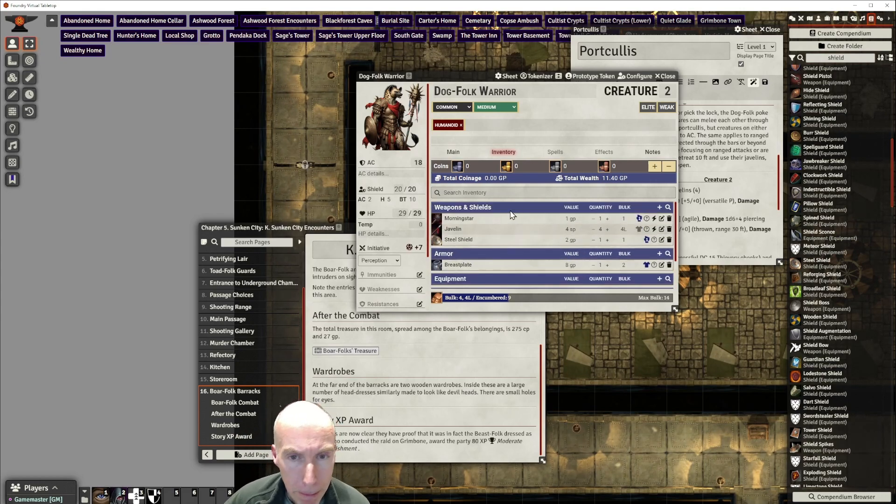
# Delete the Shortbow and Battle Axe attacks from the Dog-Folk Warrior
pyautogui.moveTo(468, 75); pyautogui.dragTo(490, 56)
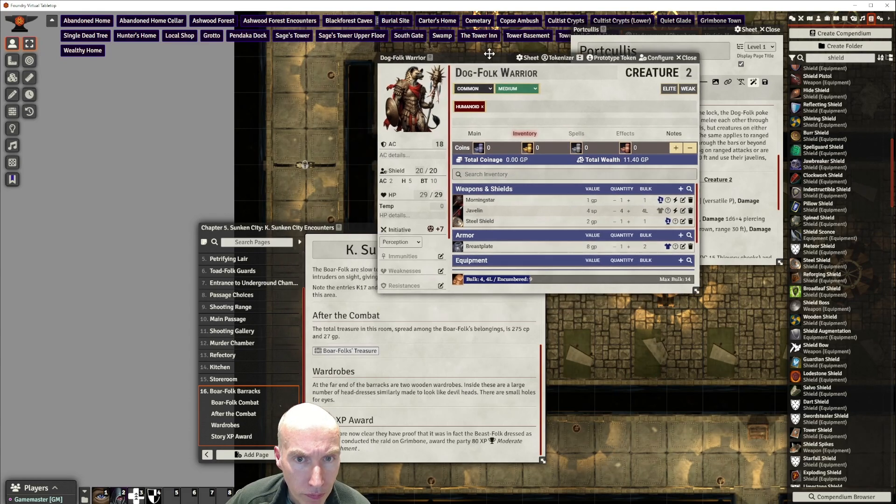
pyautogui.click(474, 133)
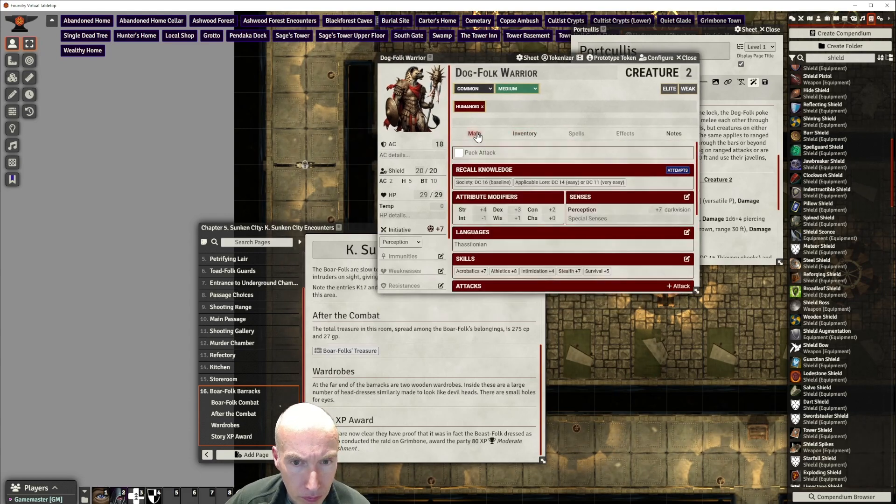
pyautogui.scroll(-3, 598, 220)
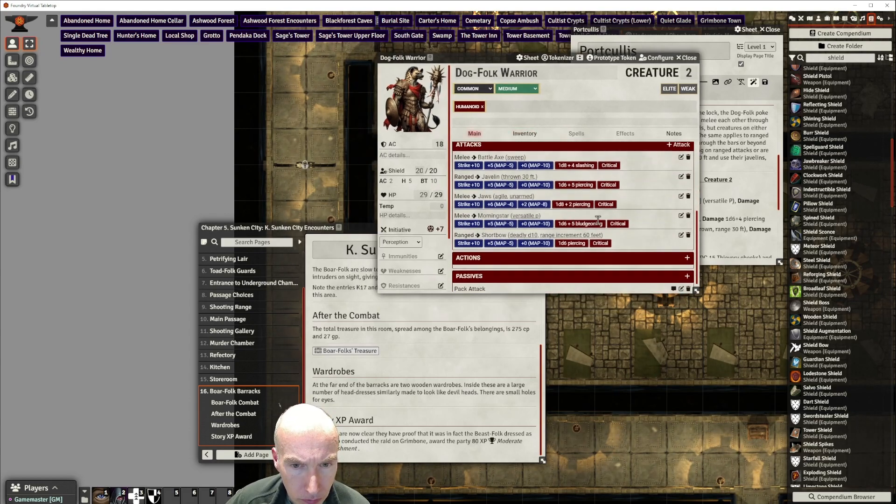
pyautogui.click(688, 235)
pyautogui.click(423, 281)
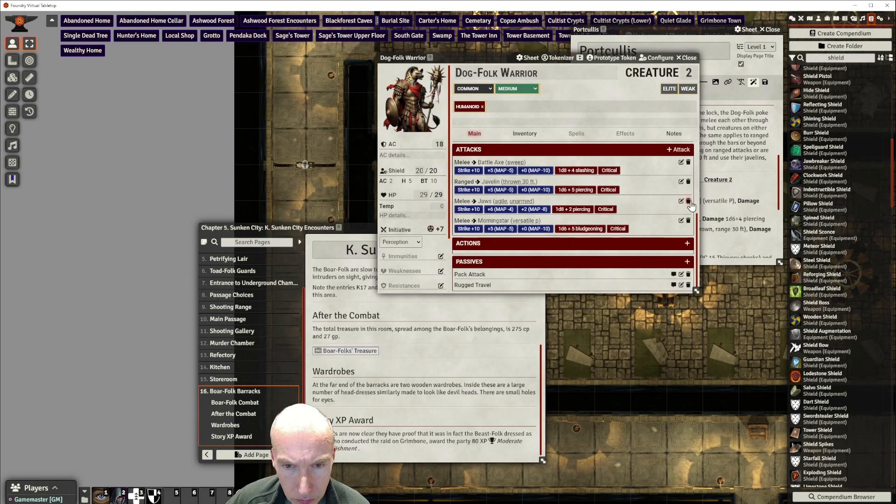
pyautogui.click(688, 162)
pyautogui.click(423, 281)
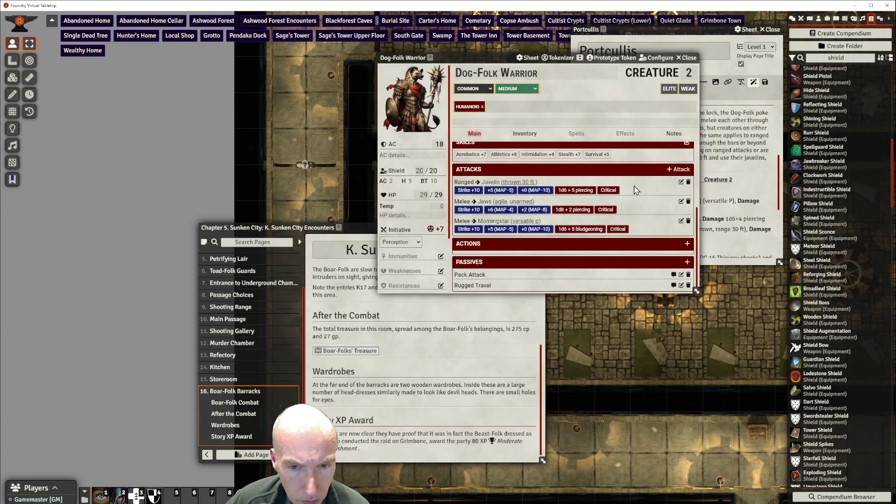
# Search the compendiums for "raise" and add the Raise a Shield ability to the Dog-Folk Warrior's actions
pyautogui.scroll(5, 636, 189)
pyautogui.scroll(-3, 638, 191)
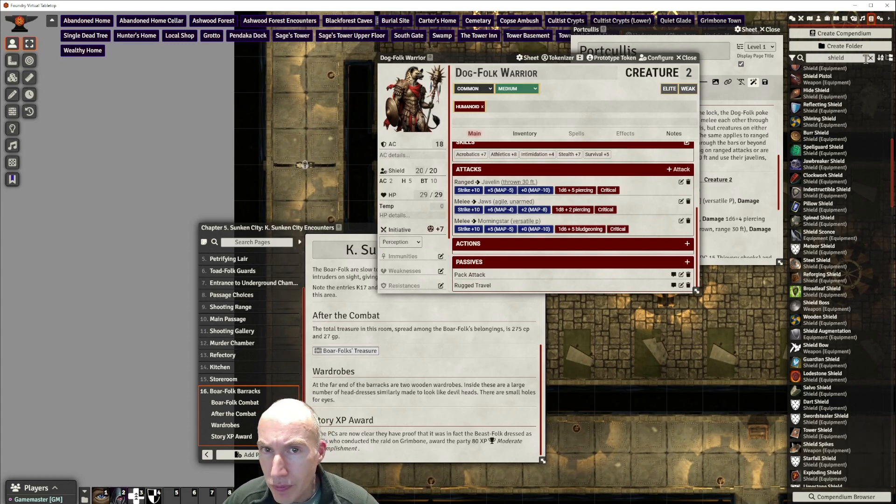
pyautogui.write('rais')
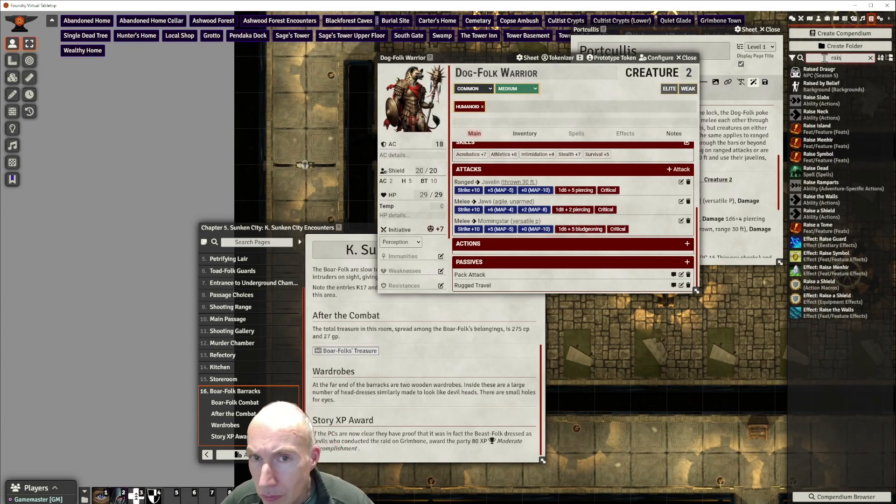
pyautogui.write('e')
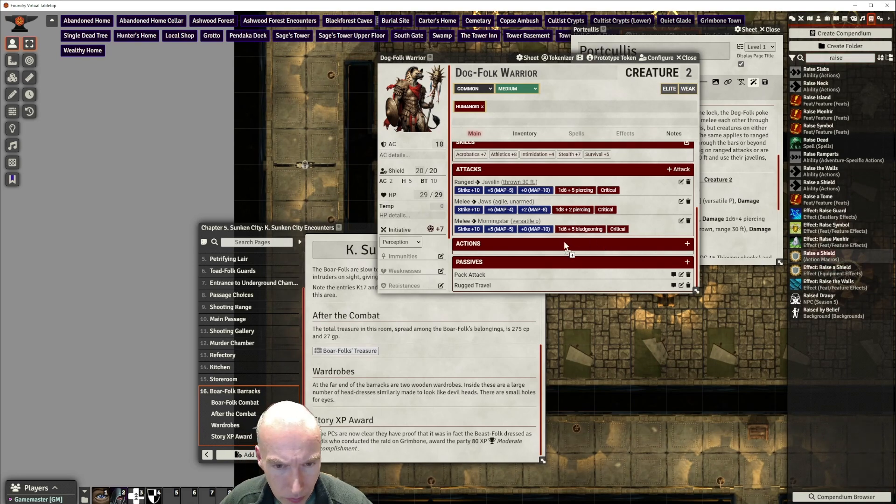
pyautogui.moveTo(562, 252); pyautogui.dragTo(564, 253)
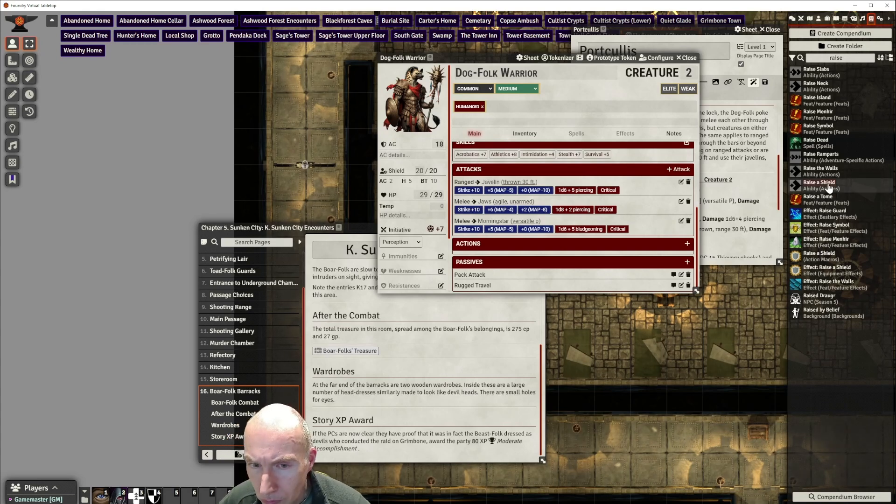
pyautogui.moveTo(829, 188); pyautogui.dragTo(767, 199)
pyautogui.moveTo(573, 247); pyautogui.dragTo(575, 249)
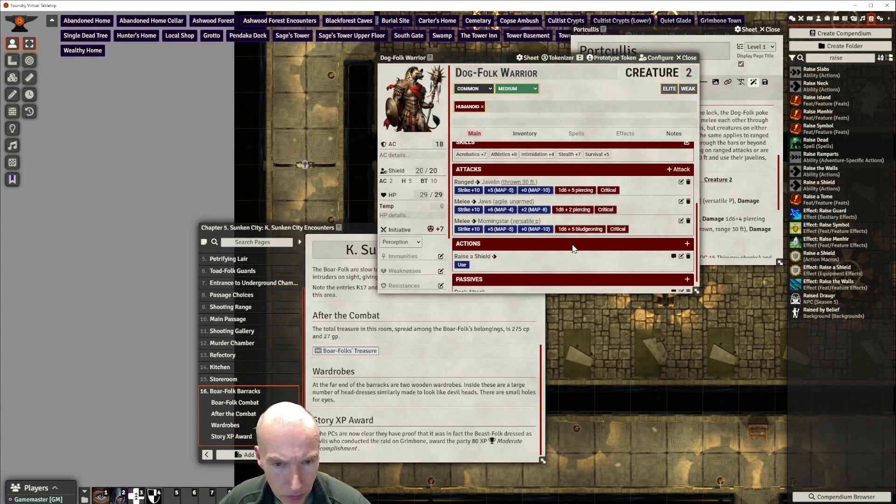
# Review the Dog-Folk Warrior's skills, attacks and actions, and read the Pack Attack and Rugged Travel descriptions
pyautogui.scroll(-1, 575, 249)
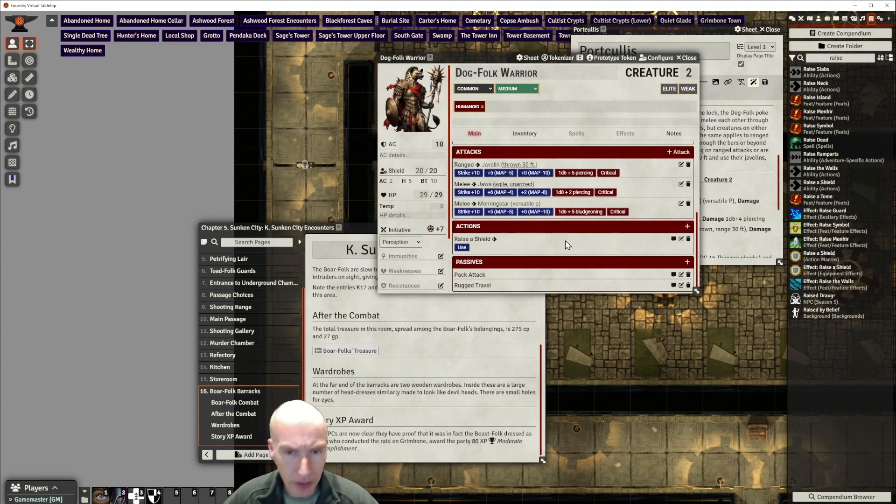
pyautogui.scroll(4, 566, 242)
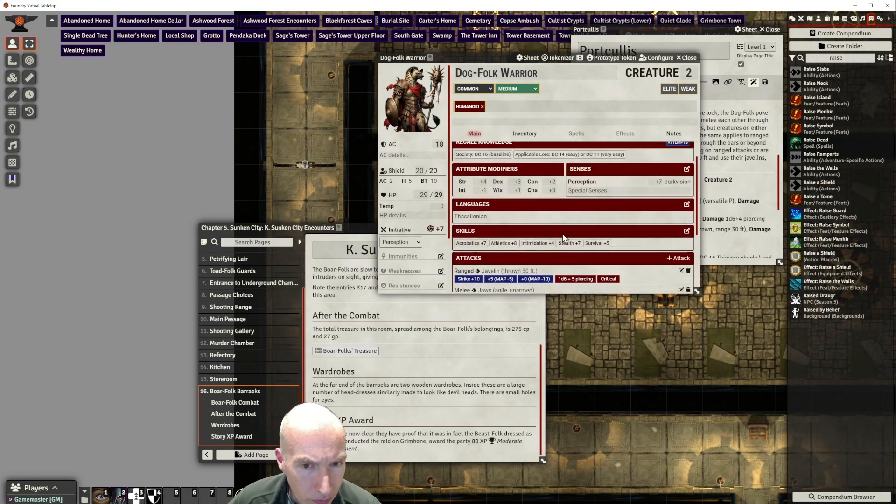
pyautogui.scroll(-4, 565, 239)
pyautogui.scroll(2, 565, 239)
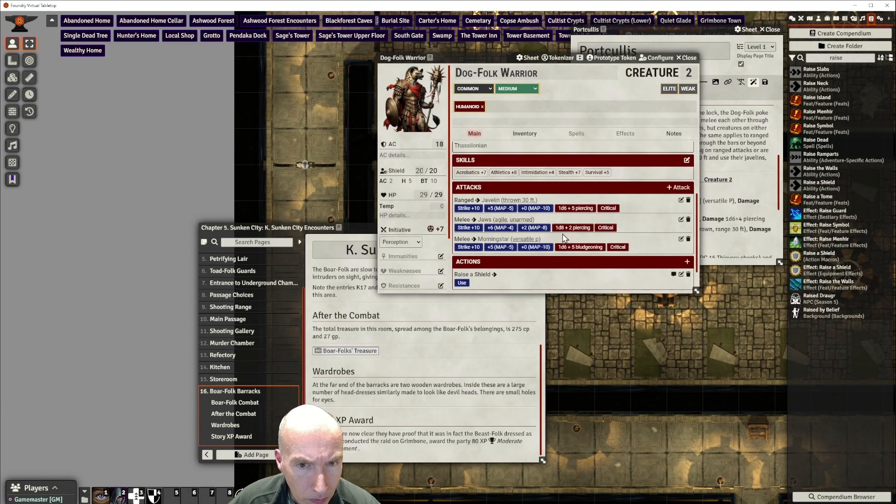
pyautogui.scroll(-2, 564, 239)
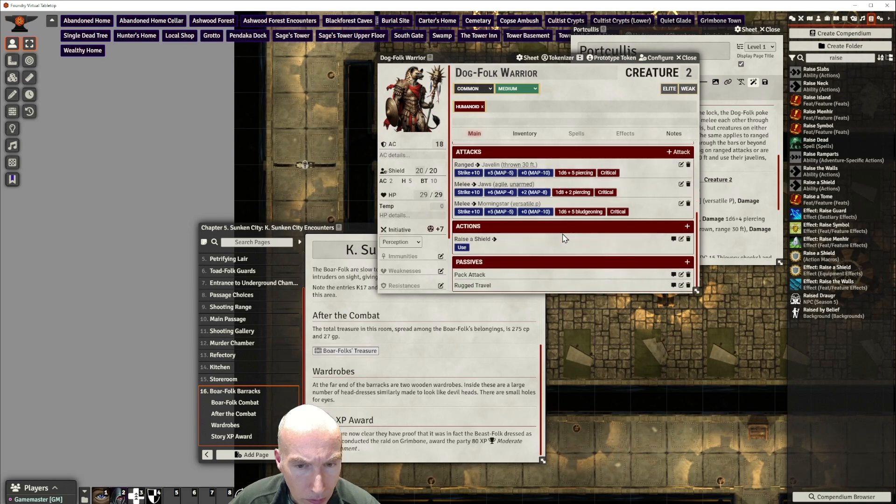
pyautogui.click(482, 279)
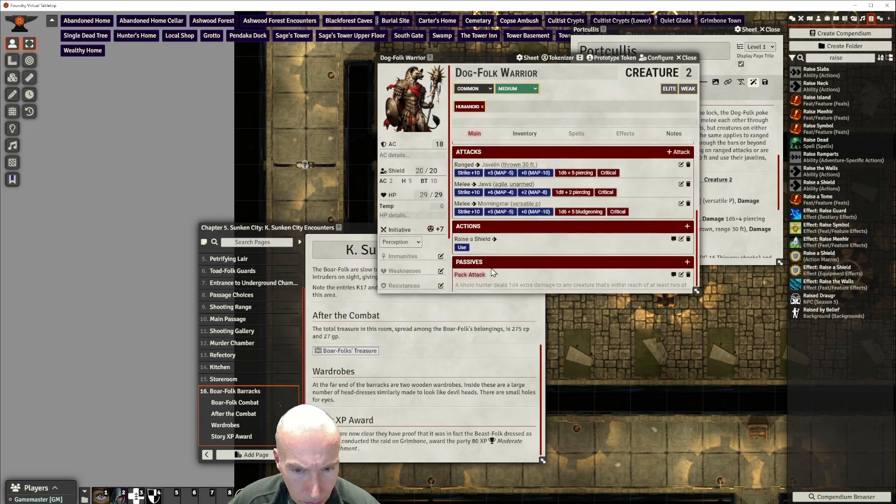
pyautogui.scroll(-1, 574, 222)
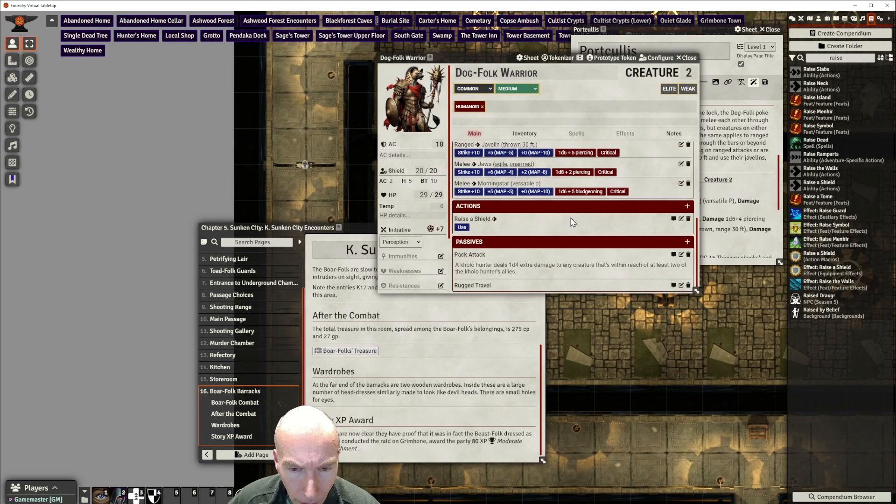
pyautogui.click(480, 285)
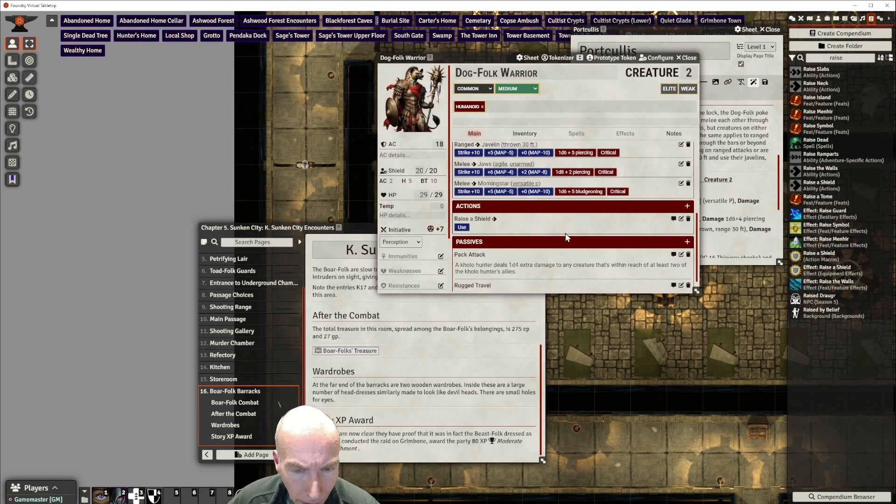
pyautogui.scroll(-1, 565, 234)
pyautogui.scroll(5, 562, 241)
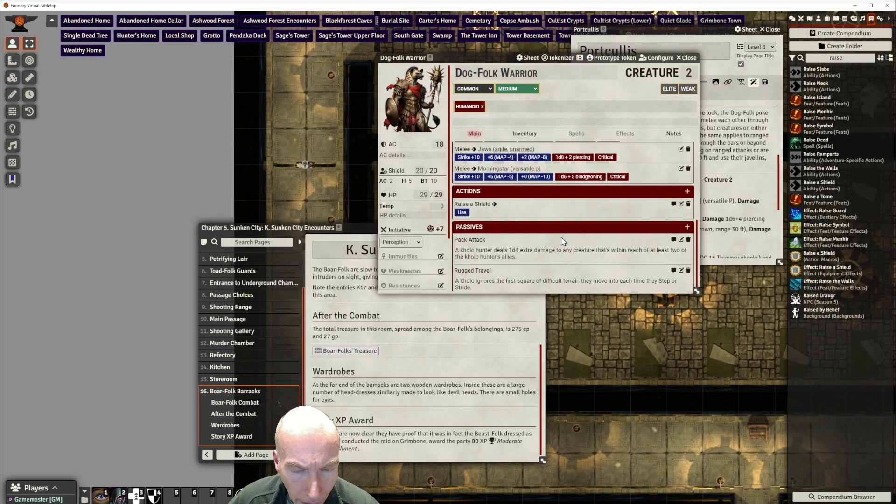
pyautogui.scroll(-3, 563, 241)
pyautogui.scroll(4, 563, 241)
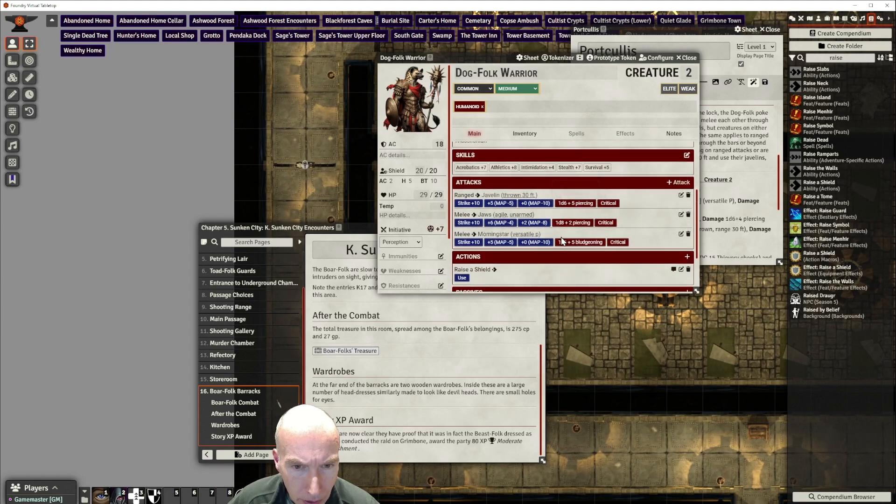
pyautogui.scroll(3, 630, 230)
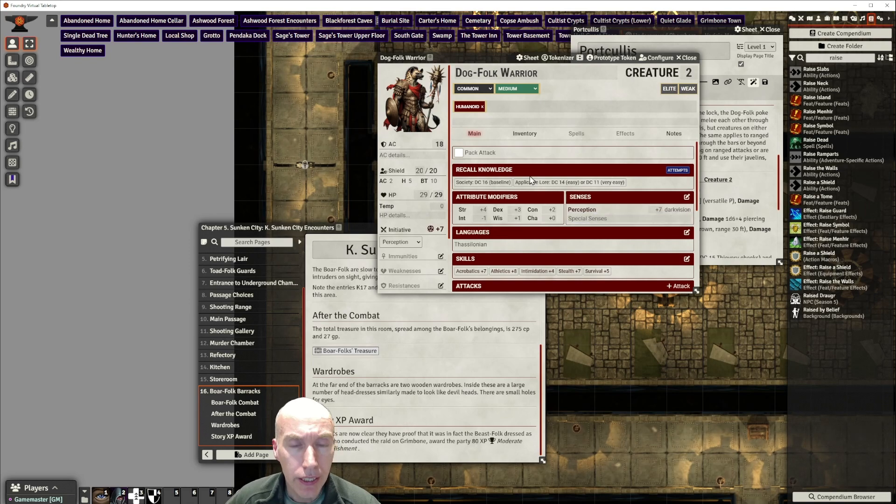
# Rearrange the open windows, close the Dog-Folk Warrior's sheet and return to the Portcullis page's "Breaking Portcullis and Dog-Folk Combat" section
pyautogui.moveTo(490, 56)
pyautogui.mouseDown()
pyautogui.moveTo(506, 63)
pyautogui.moveTo(497, 63)
pyautogui.mouseUp()
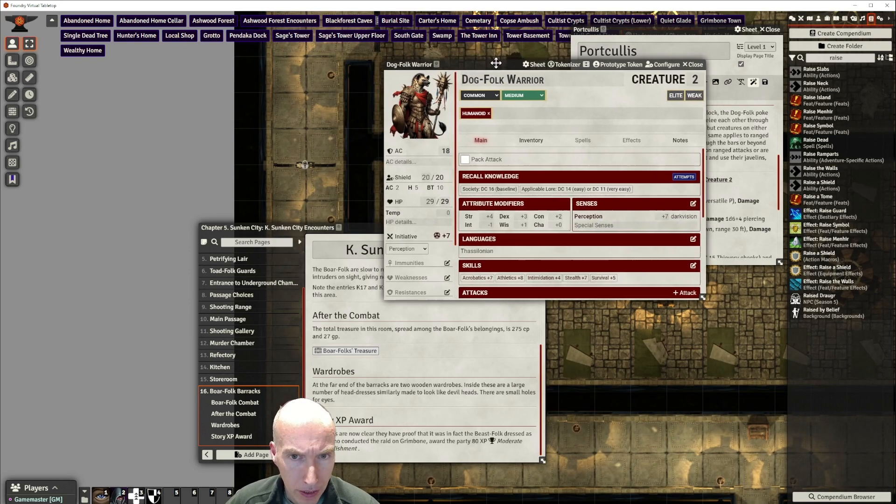
pyautogui.click(353, 227)
pyautogui.moveTo(353, 227); pyautogui.dragTo(322, 234)
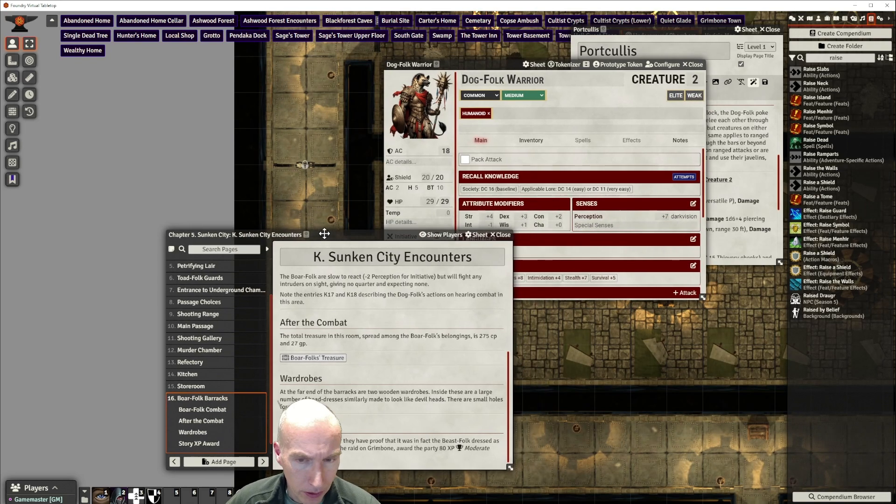
pyautogui.moveTo(511, 65)
pyautogui.mouseDown()
pyautogui.moveTo(493, 65)
pyautogui.moveTo(507, 66)
pyautogui.mouseUp()
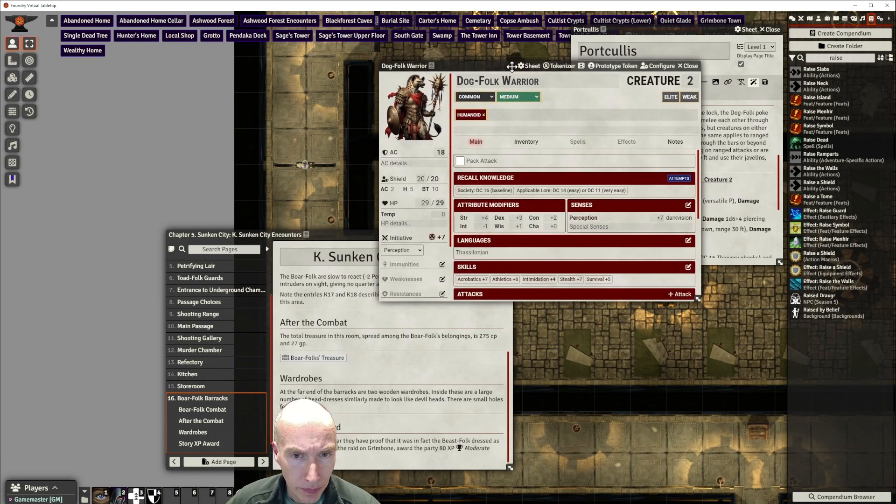
pyautogui.click(689, 67)
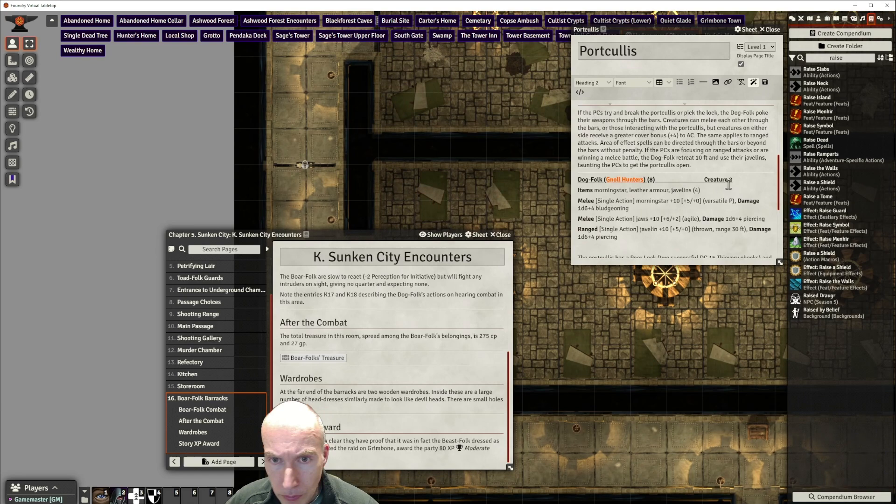
pyautogui.scroll(3, 700, 159)
pyautogui.scroll(-2, 716, 163)
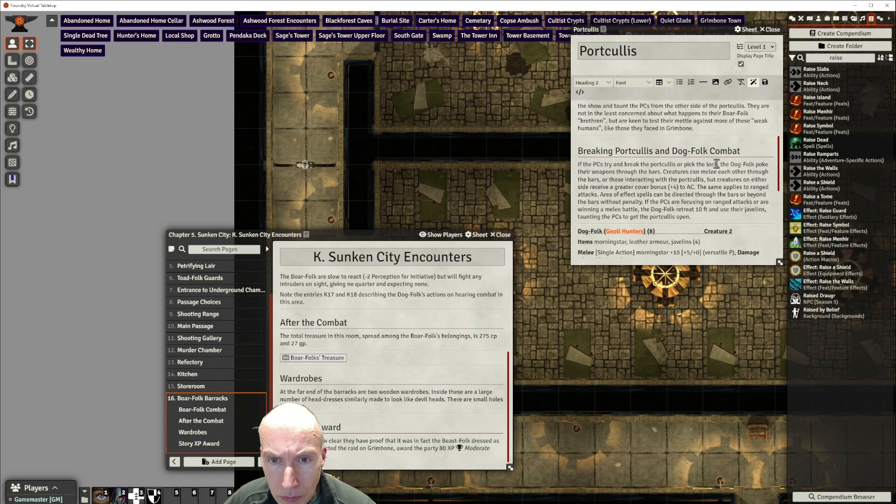
# Insert a link to the Dog-Folk Warrior actor on a new line above the "Breaking Portcullis and Dog-Folk Combat" heading
pyautogui.scroll(2, 709, 189)
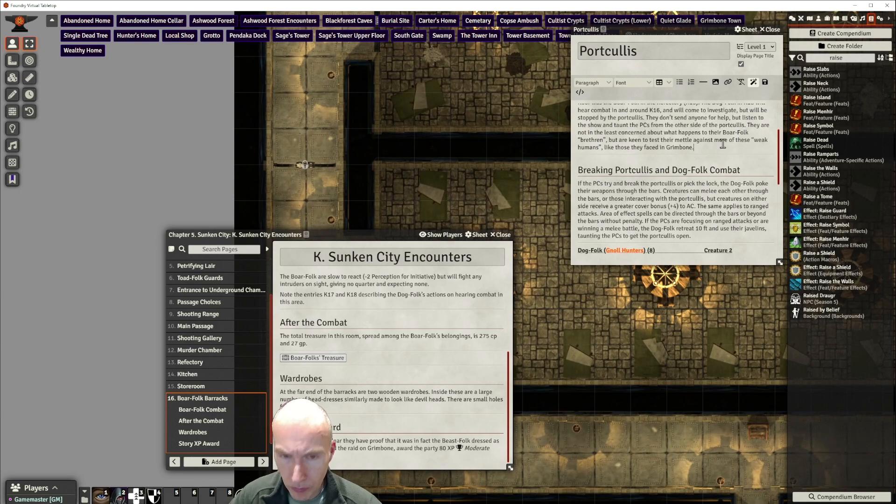
pyautogui.press('Return')
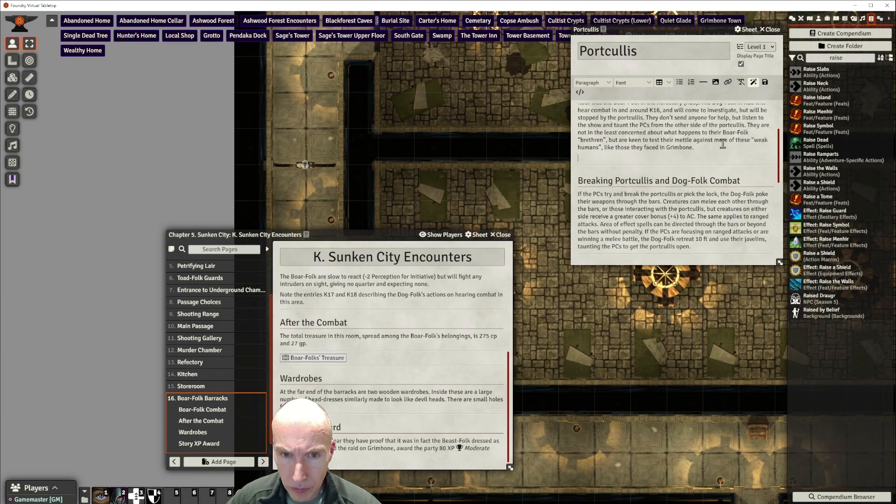
pyautogui.click(704, 82)
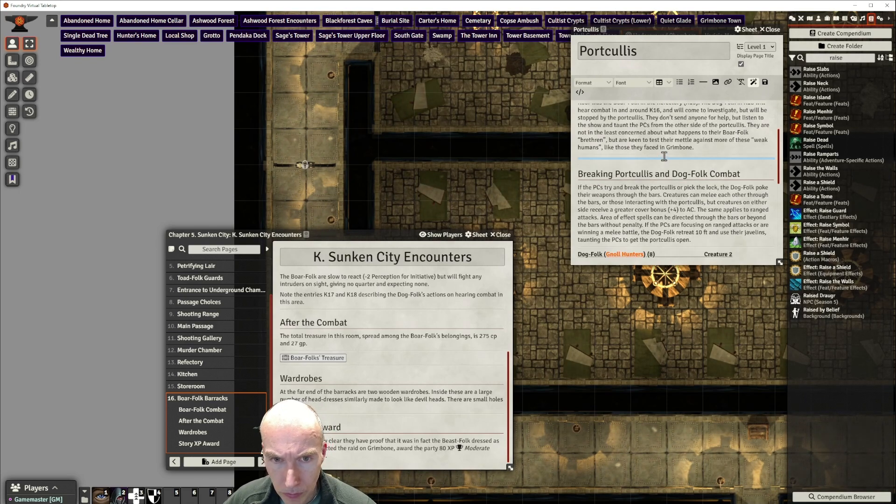
pyautogui.click(819, 20)
pyautogui.scroll(-10, 853, 306)
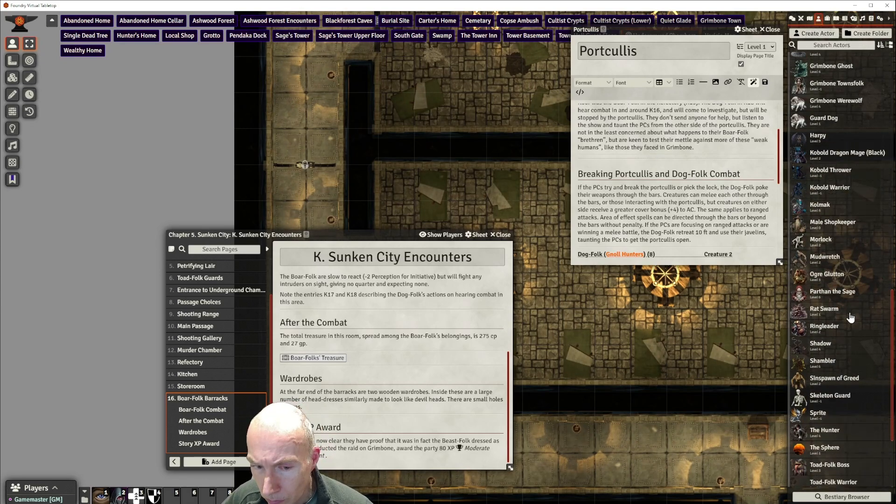
pyautogui.scroll(10, 855, 302)
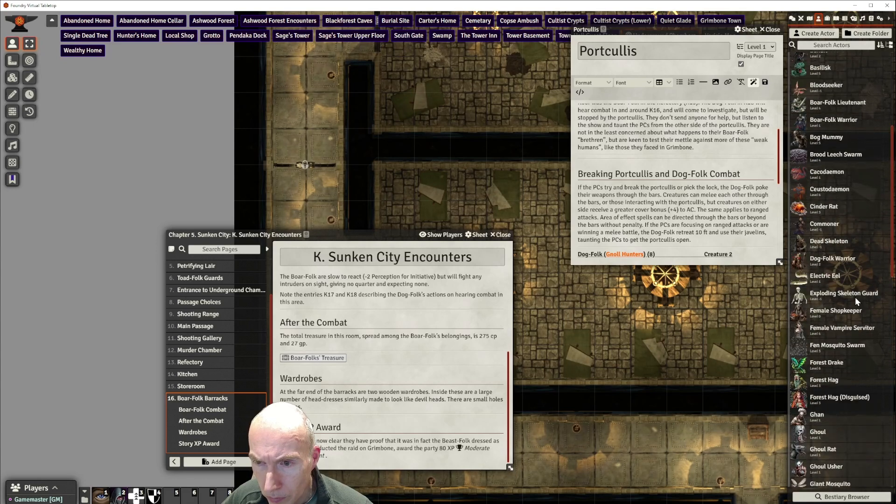
pyautogui.scroll(2, 855, 297)
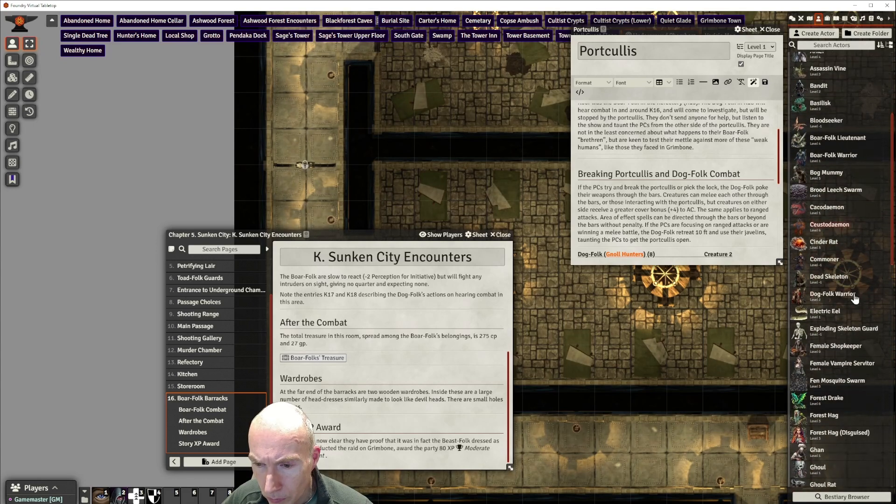
pyautogui.moveTo(832, 297); pyautogui.dragTo(633, 156)
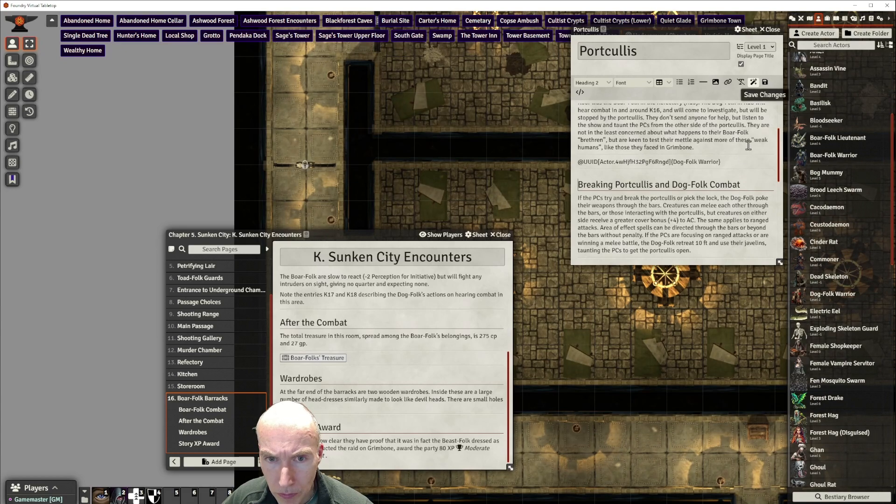
# Add "x6" after the Dog-Folk Warrior link on the Portcullis page
pyautogui.click(735, 162)
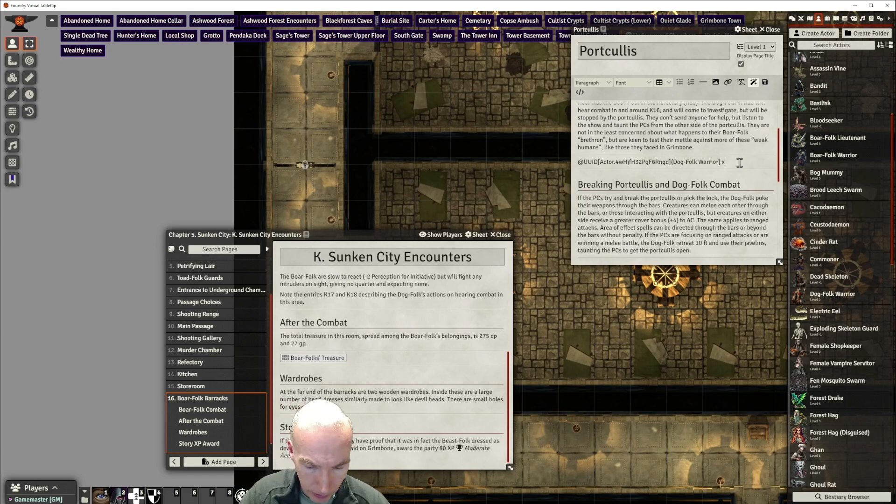
pyautogui.write('6')
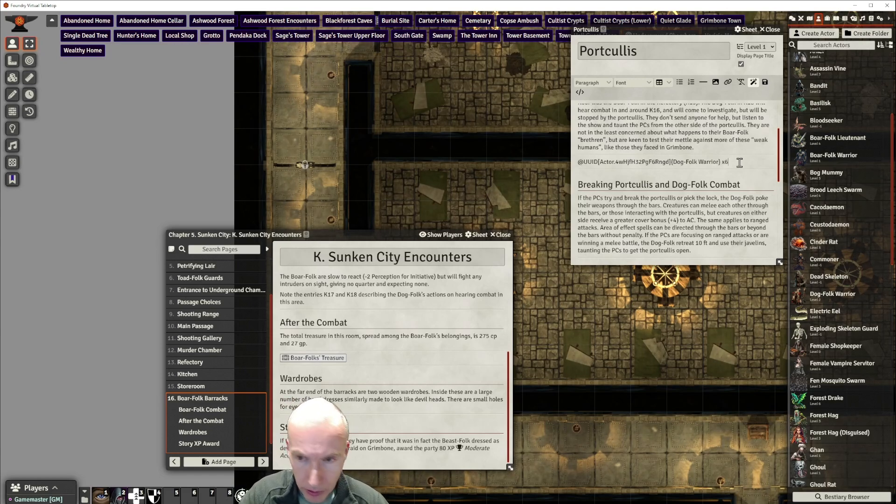
pyautogui.click(741, 166)
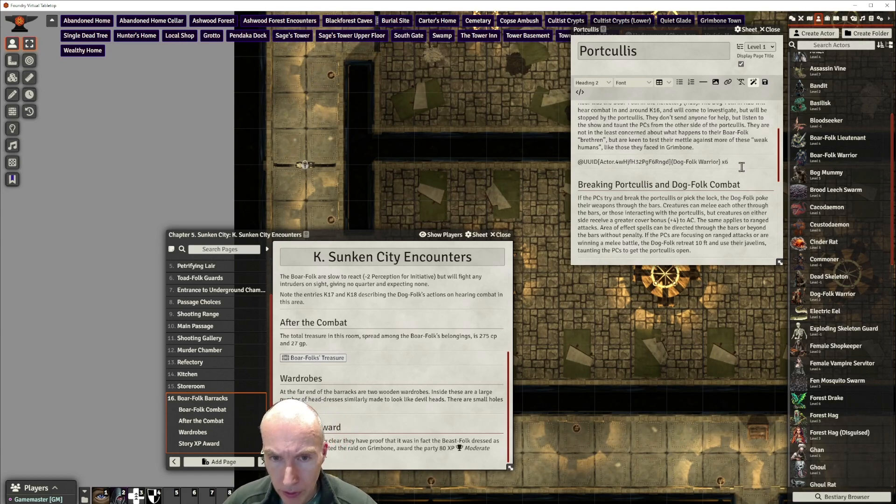
pyautogui.scroll(-3, 742, 167)
pyautogui.scroll(2, 704, 185)
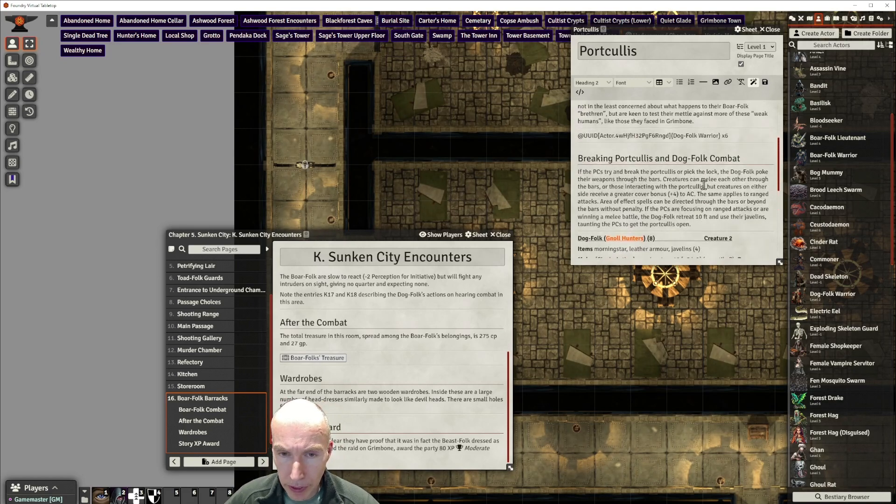
pyautogui.scroll(-1, 696, 187)
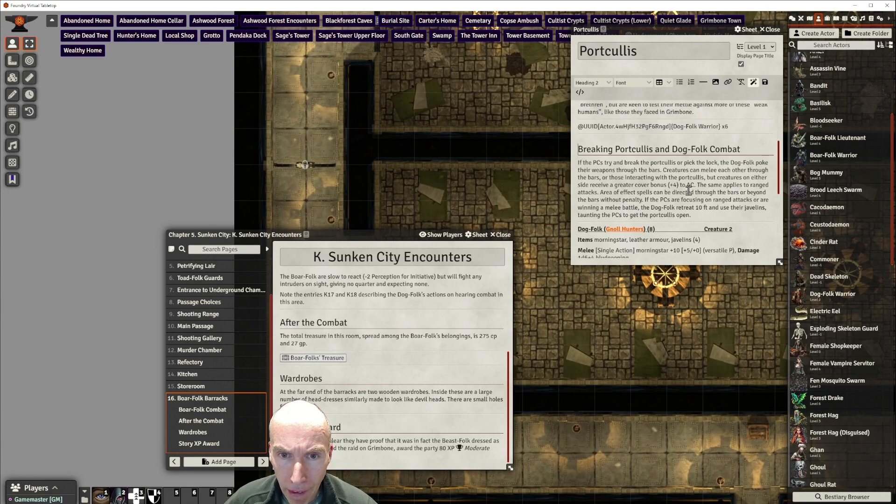
# Move the Sunken City Encounters journal clear of the map and place a Dog-Folk Warrior token in the room, above and between the first two round braziers
pyautogui.moveTo(376, 235); pyautogui.dragTo(341, 275)
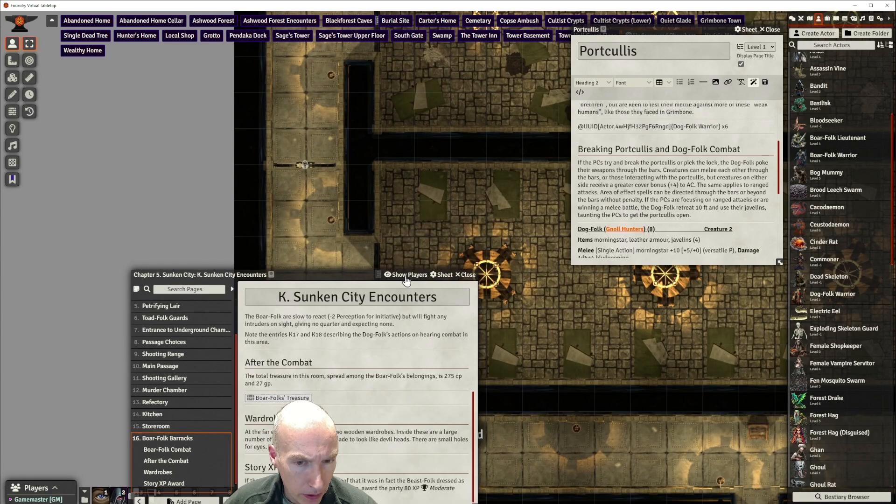
pyautogui.moveTo(406, 279); pyautogui.dragTo(808, 287)
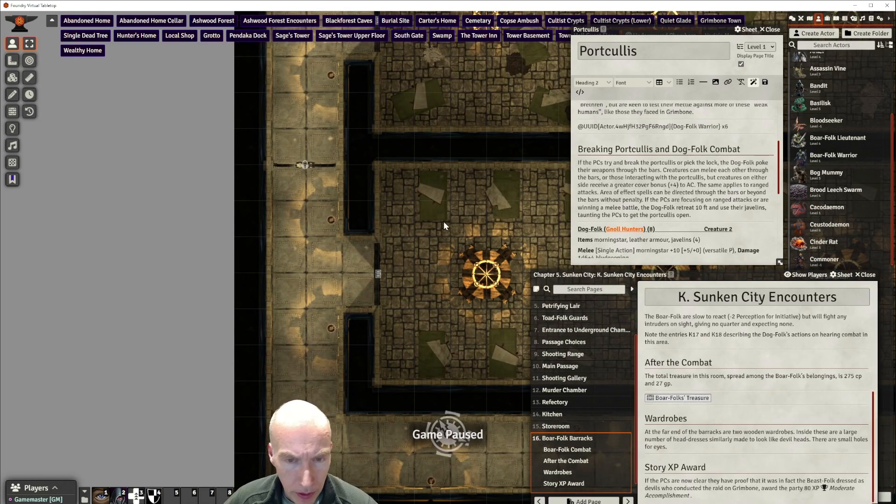
pyautogui.moveTo(428, 196); pyautogui.dragTo(207, 110)
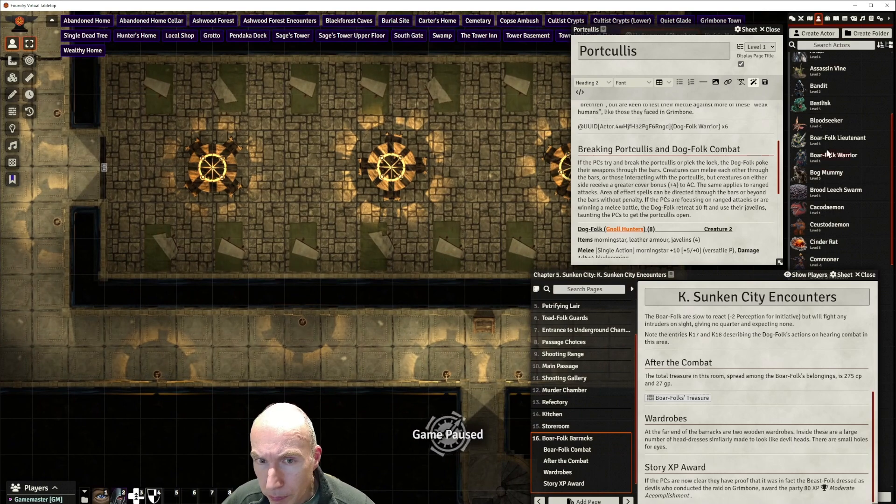
pyautogui.scroll(-3, 831, 155)
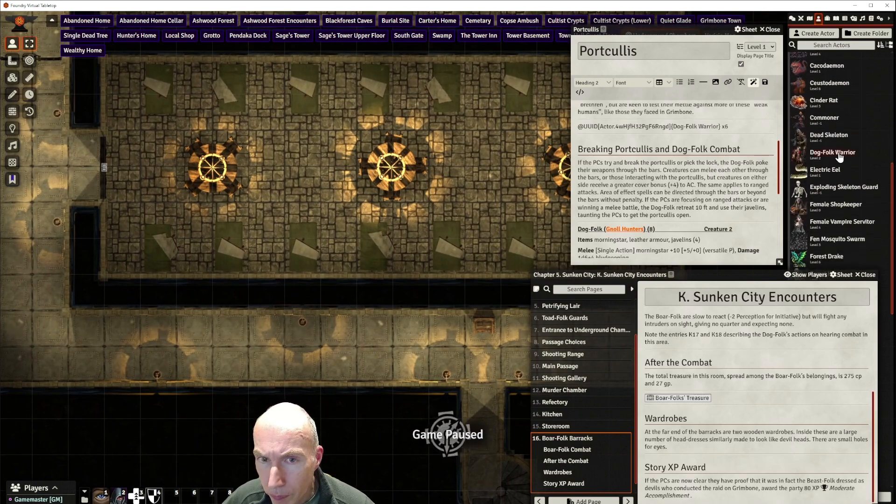
pyautogui.moveTo(838, 158); pyautogui.dragTo(273, 122)
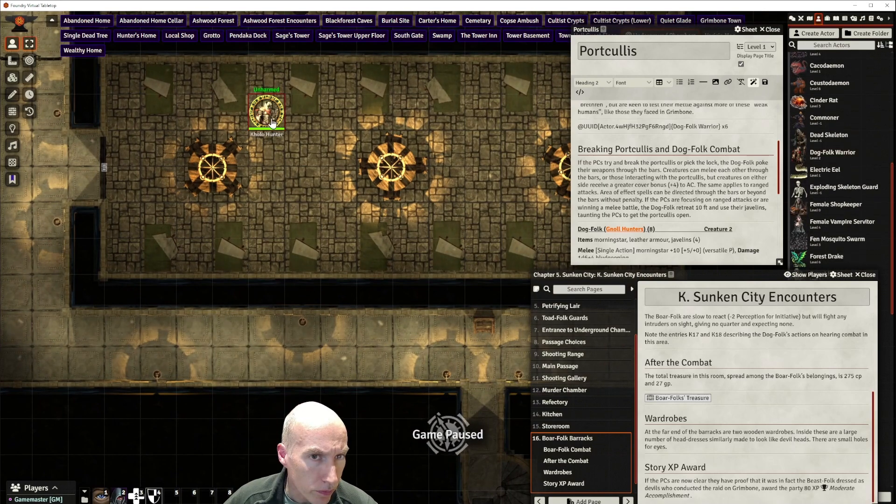
# Place five more Dog-Folk Warrior tokens in the lit room: three around the central fire pit, one northeast and one along the south side
pyautogui.moveTo(833, 153); pyautogui.dragTo(365, 187)
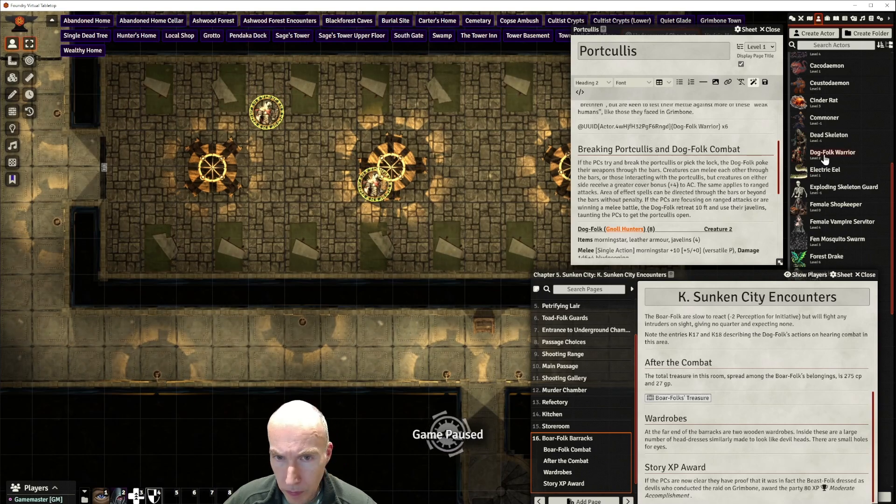
pyautogui.moveTo(825, 159); pyautogui.dragTo(411, 184)
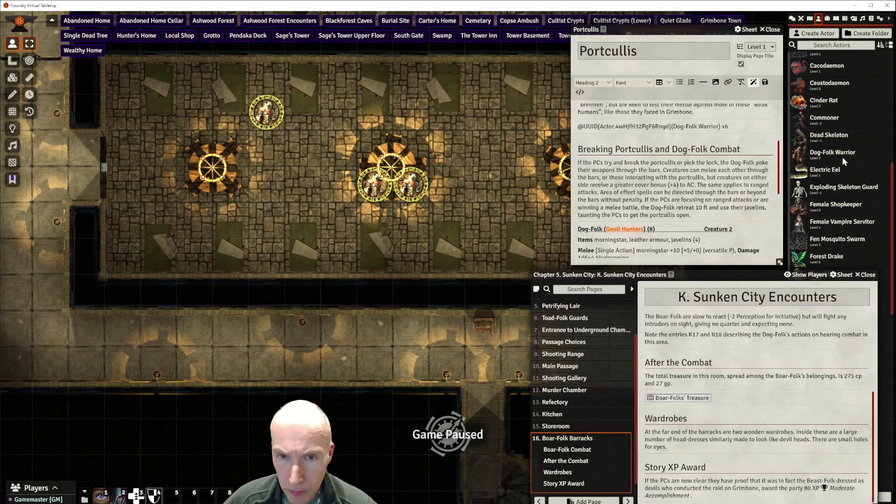
pyautogui.moveTo(842, 157); pyautogui.dragTo(411, 146)
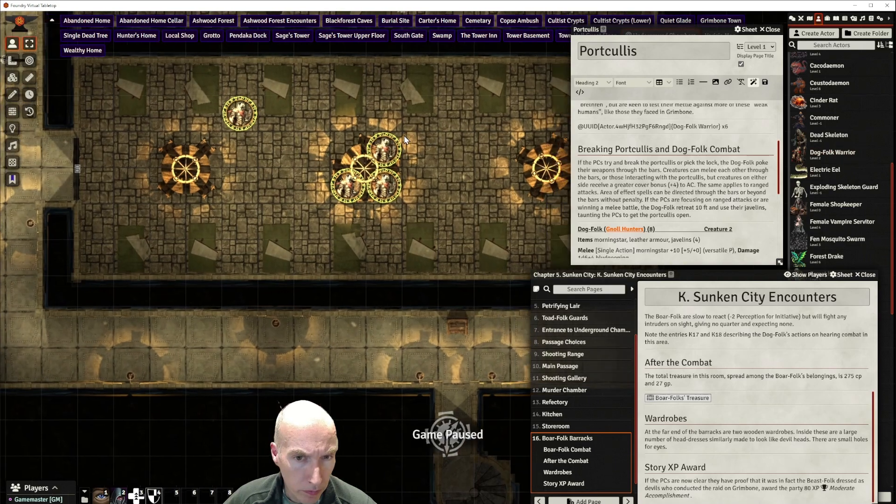
pyautogui.press('Right')
pyautogui.press('Right')
pyautogui.moveTo(831, 154); pyautogui.dragTo(506, 97)
pyautogui.moveTo(407, 130); pyautogui.dragTo(429, 125)
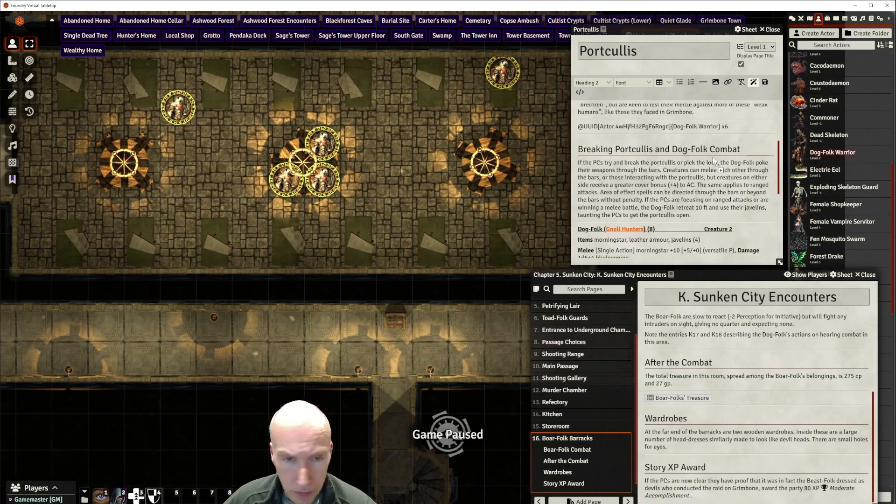
pyautogui.moveTo(713, 157); pyautogui.dragTo(435, 252)
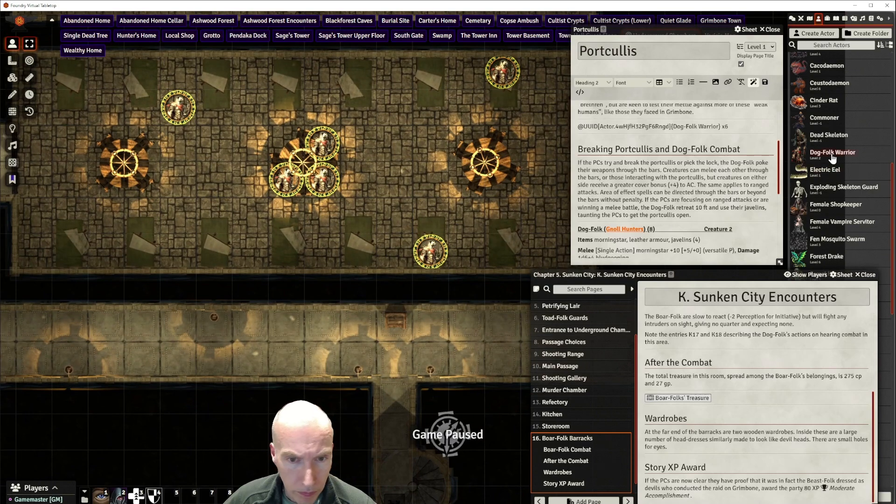
# Select all six Dog-Folk Warrior tokens in the room and hide them from the players
pyautogui.scroll(-2, 379, 140)
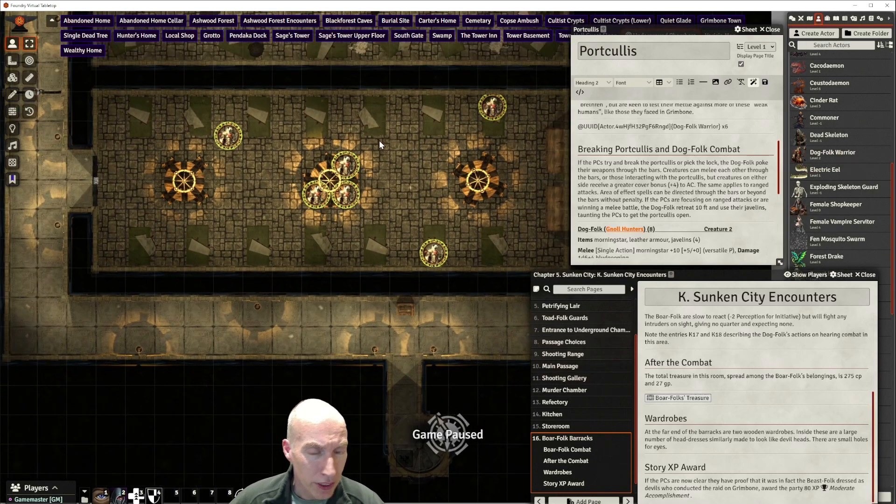
pyautogui.scroll(-1, 375, 141)
pyautogui.moveTo(226, 99)
pyautogui.mouseDown()
pyautogui.moveTo(404, 240)
pyautogui.moveTo(504, 273)
pyautogui.mouseUp()
pyautogui.rightClick(351, 172)
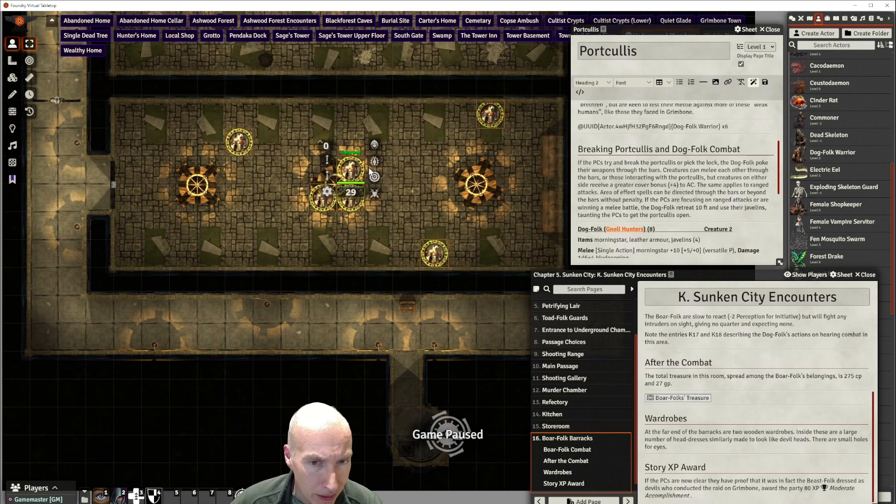
pyautogui.click(375, 147)
pyautogui.click(406, 159)
pyautogui.scroll(-2, 406, 160)
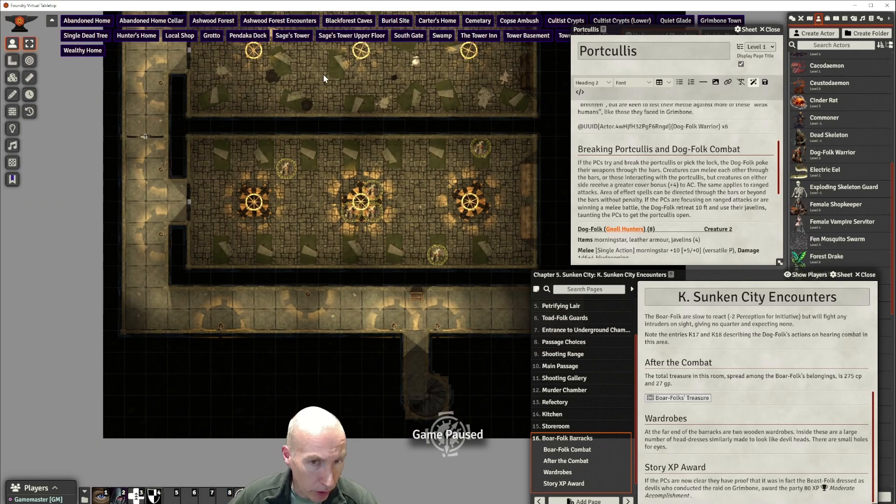
pyautogui.moveTo(327, 80); pyautogui.dragTo(335, 136)
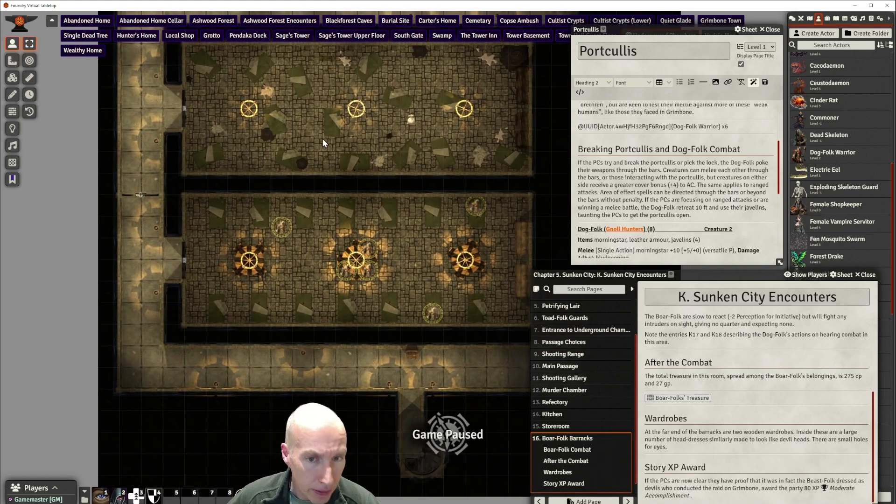
pyautogui.scroll(5, 344, 161)
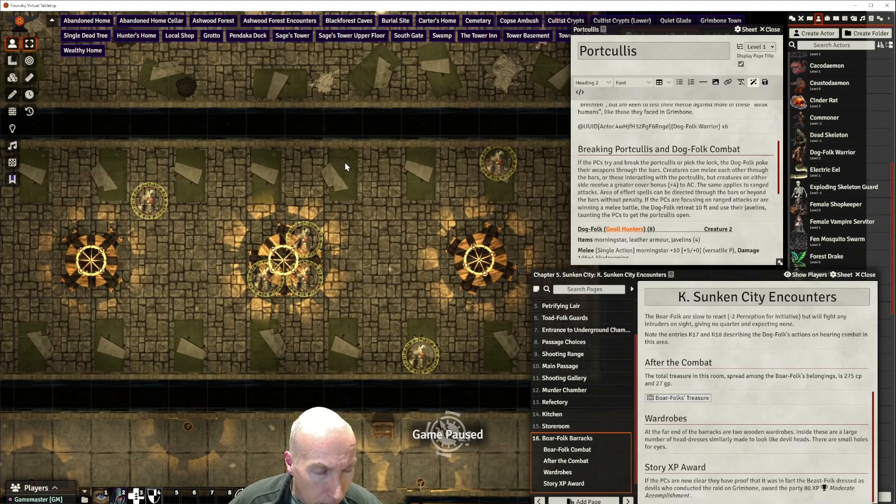
pyautogui.scroll(-3, 344, 162)
pyautogui.moveTo(236, 142); pyautogui.dragTo(260, 149)
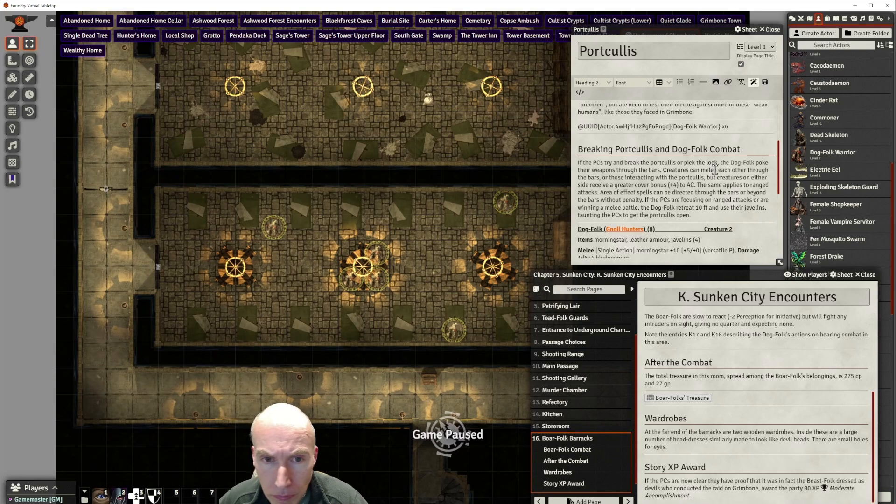
# Delete the Dog-Folk (Gnoll Hunters) stat block and the blank lines after it from the Portcullis page
pyautogui.scroll(-1, 722, 168)
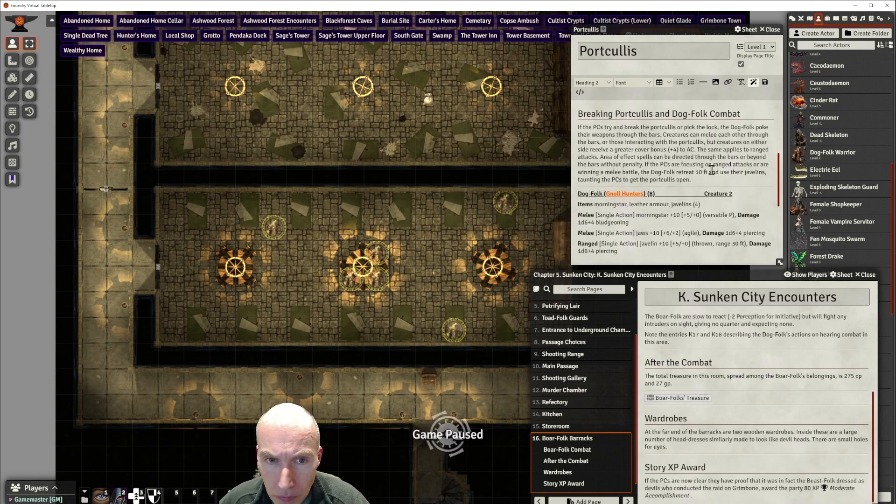
pyautogui.scroll(-1, 704, 173)
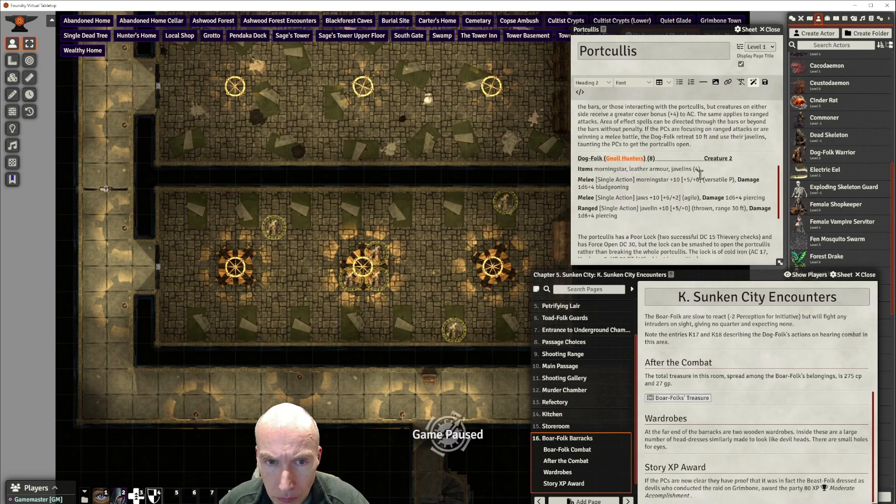
pyautogui.moveTo(578, 158); pyautogui.dragTo(616, 218)
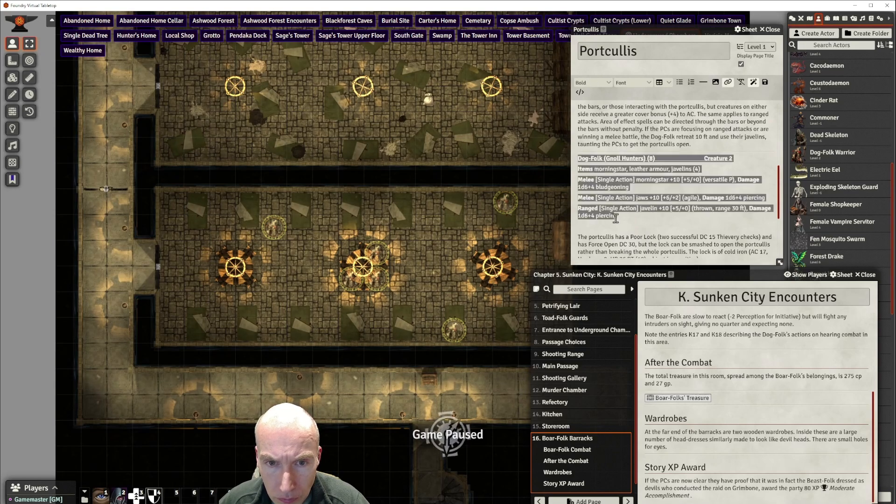
pyautogui.press('Delete')
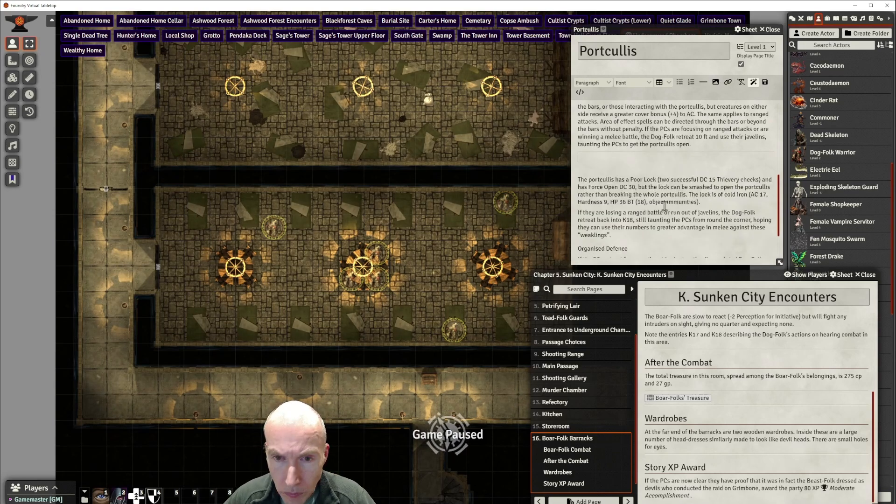
pyautogui.press('Delete')
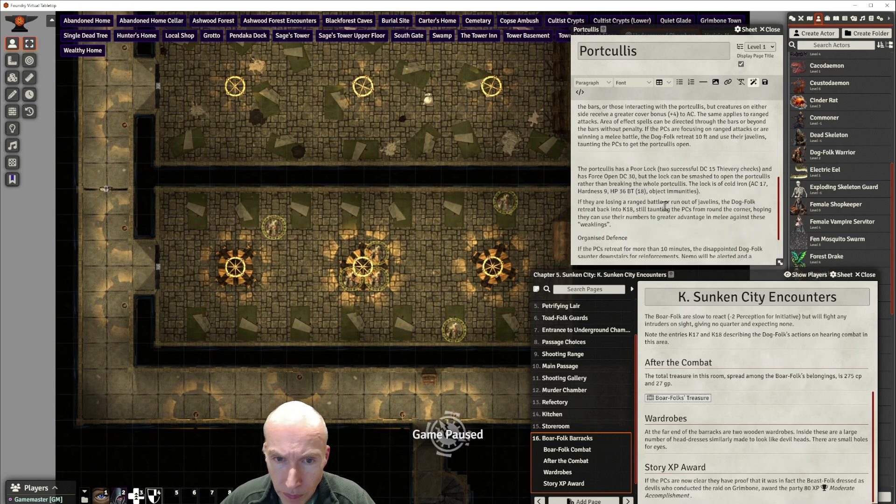
pyautogui.press('Delete')
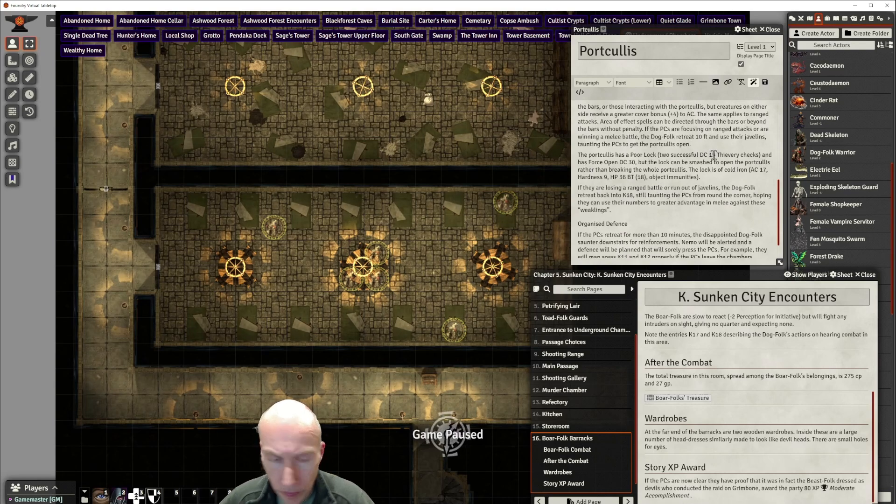
pyautogui.write('@Chec')
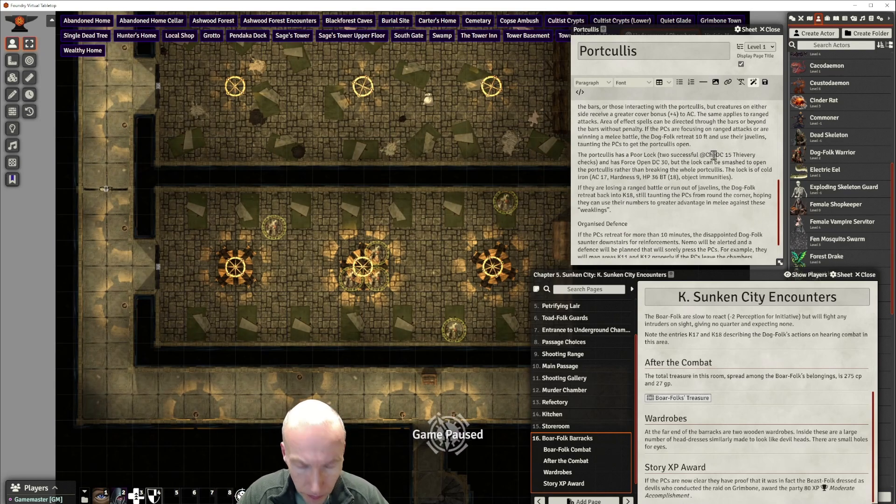
pyautogui.write('k[thiever')
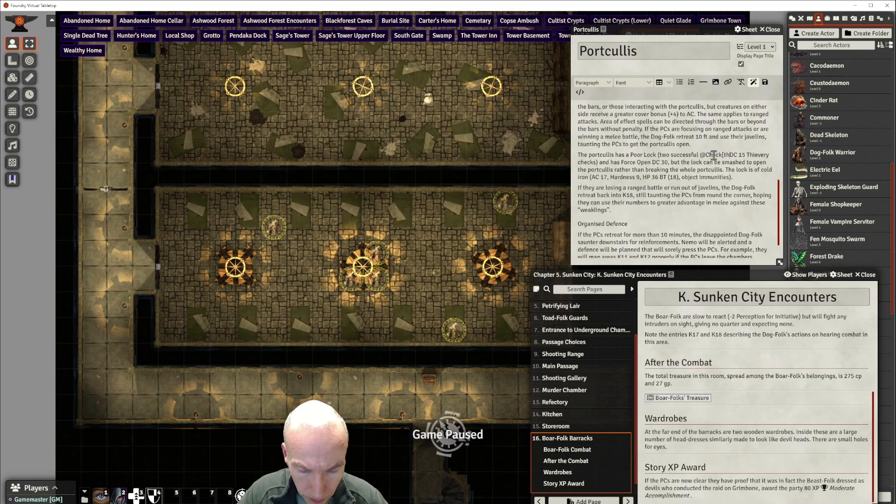
pyautogui.write('y|')
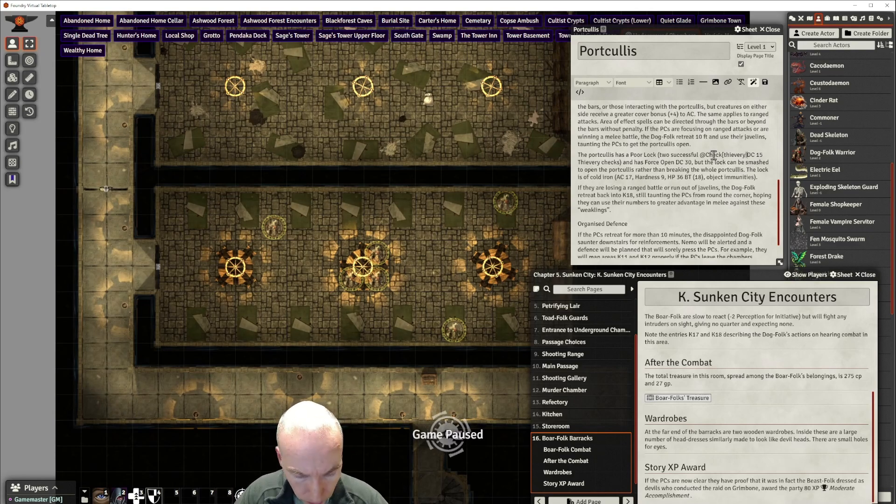
pyautogui.write('dc:1')
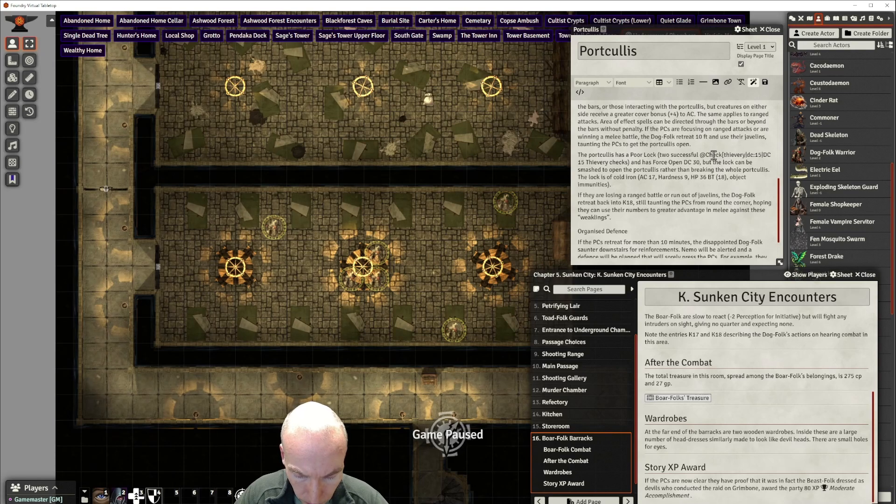
pyautogui.write('5|name')
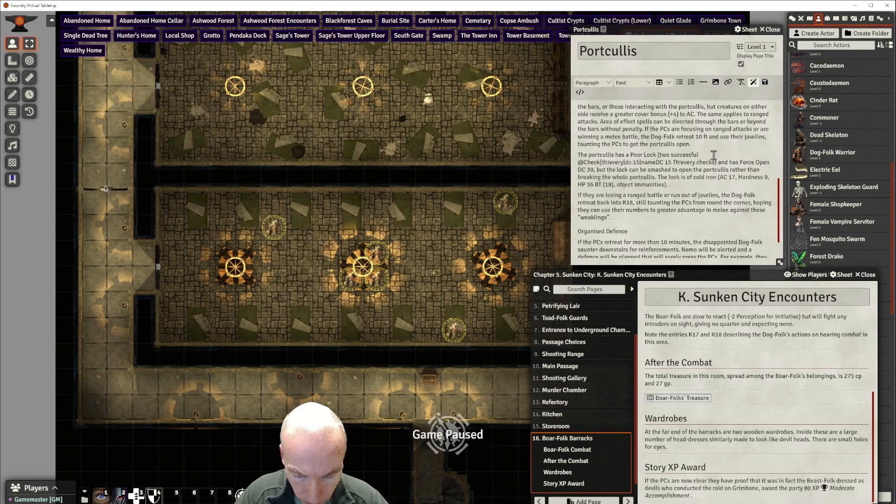
pyautogui.write(':Pick')
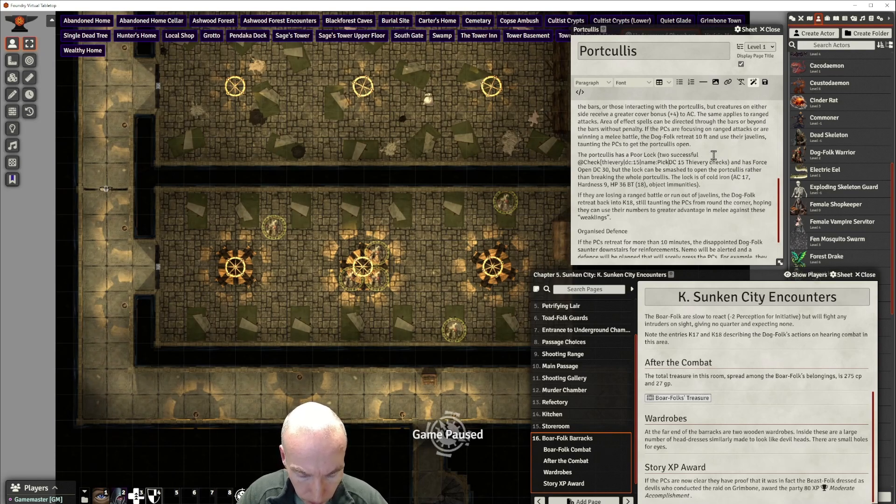
pyautogui.write(' Lock')
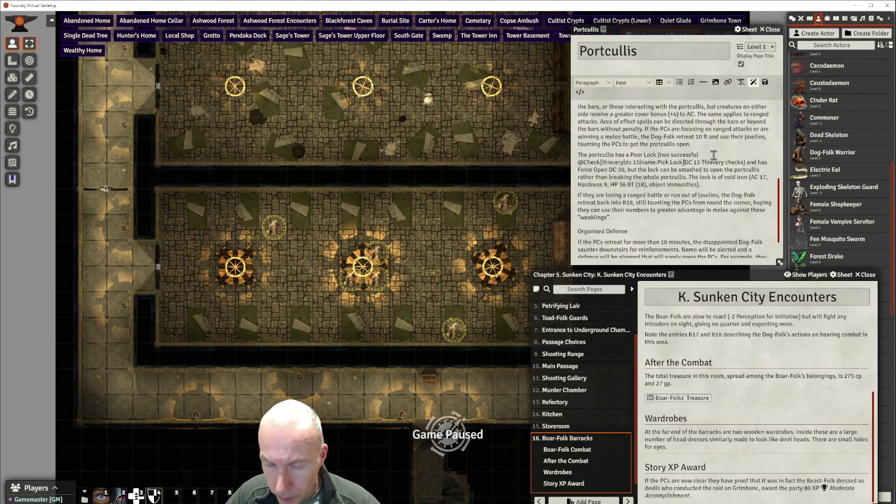
# Remove the old "DC 15 Thievery" wording after the inline check, so that only "checks" follows it
pyautogui.press('Delete')
pyautogui.press('Delete')
pyautogui.press('Delete')
pyautogui.press('Delete')
pyautogui.press('Delete')
pyautogui.press('Delete')
pyautogui.press('Delete')
pyautogui.press('Delete')
pyautogui.press('Delete')
pyautogui.press('Delete')
pyautogui.press('Delete')
pyautogui.press('Delete')
pyautogui.press('Delete')
pyautogui.press('Delete')
pyautogui.press('Delete')
pyautogui.press('Delete')
pyautogui.press('Delete')
pyautogui.press('Delete')
pyautogui.press('Delete')
pyautogui.press('Delete')
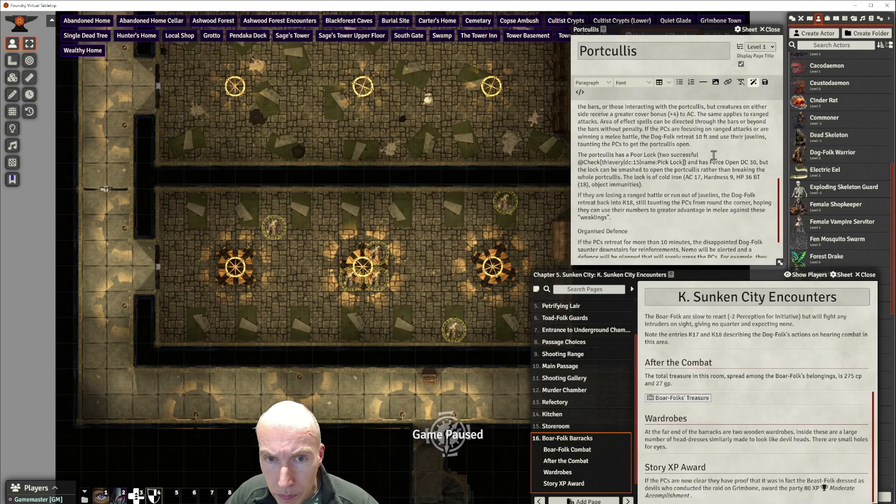
pyautogui.write('checks')
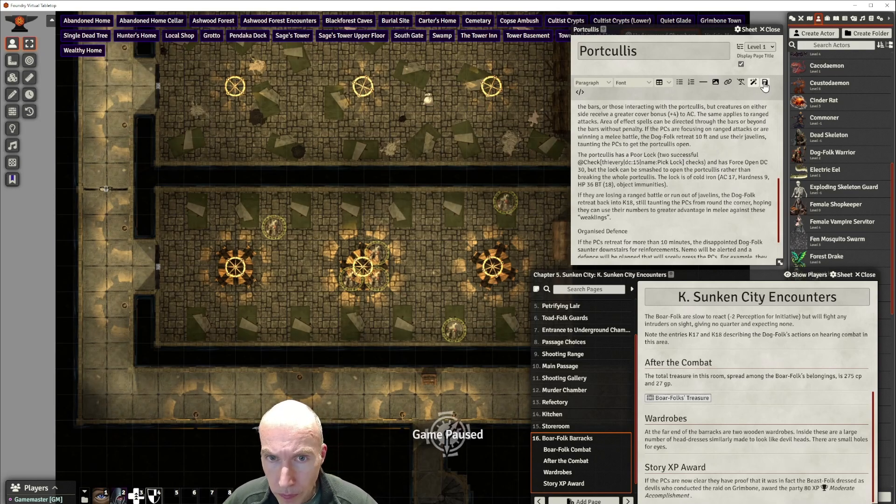
# Open the Portcullis page in the K. Sunken City Encounters journal and examine how the Poor Lock paragraph renders
pyautogui.scroll(-1, 618, 415)
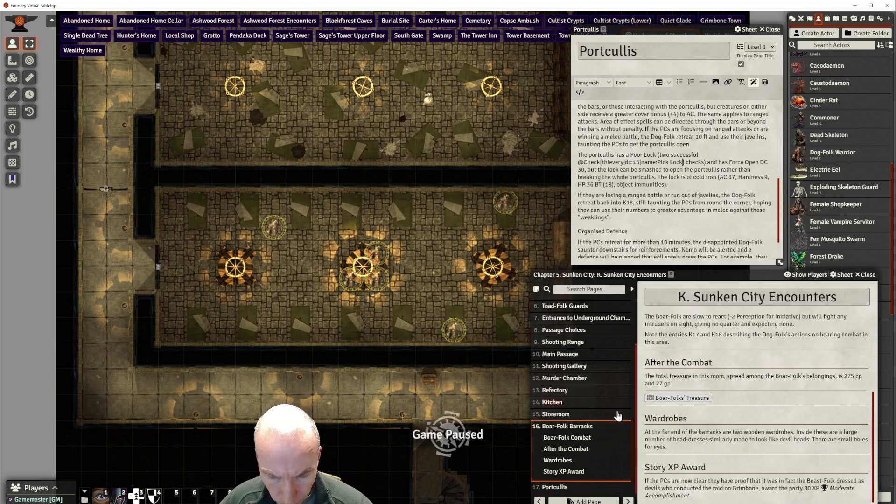
pyautogui.click(555, 488)
pyautogui.scroll(-3, 744, 395)
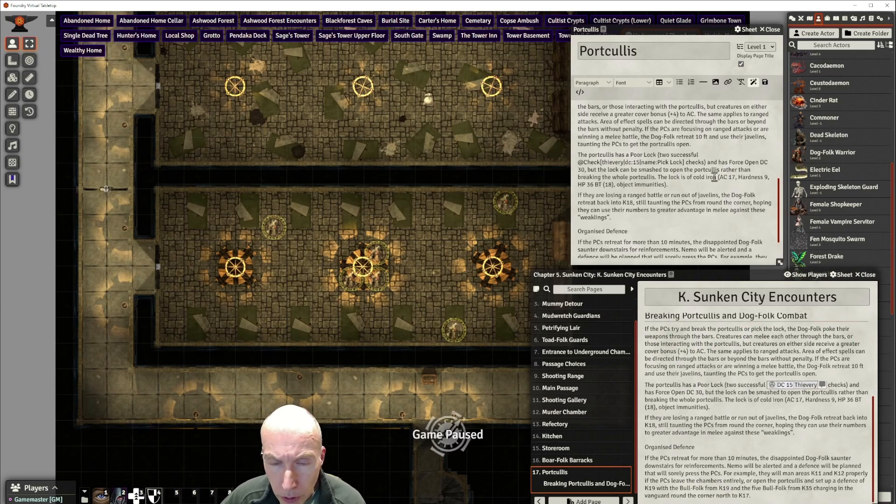
pyautogui.click(730, 163)
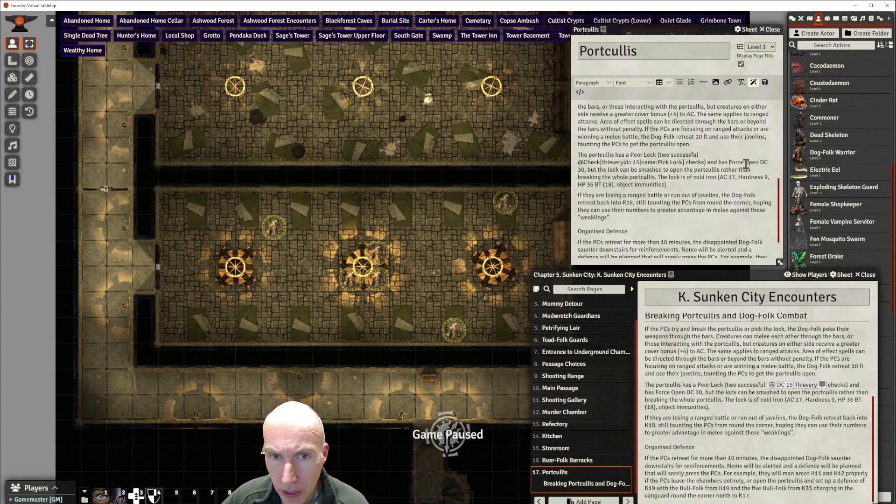
pyautogui.write('@C')
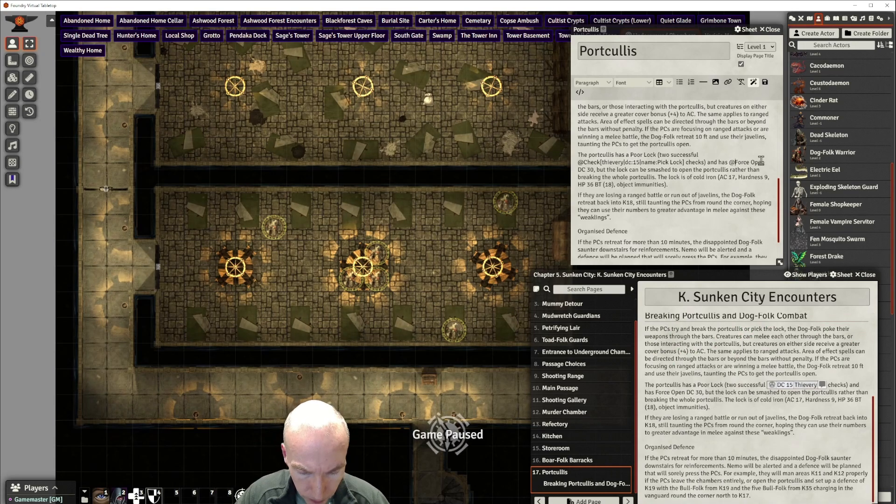
pyautogui.write('heck[')
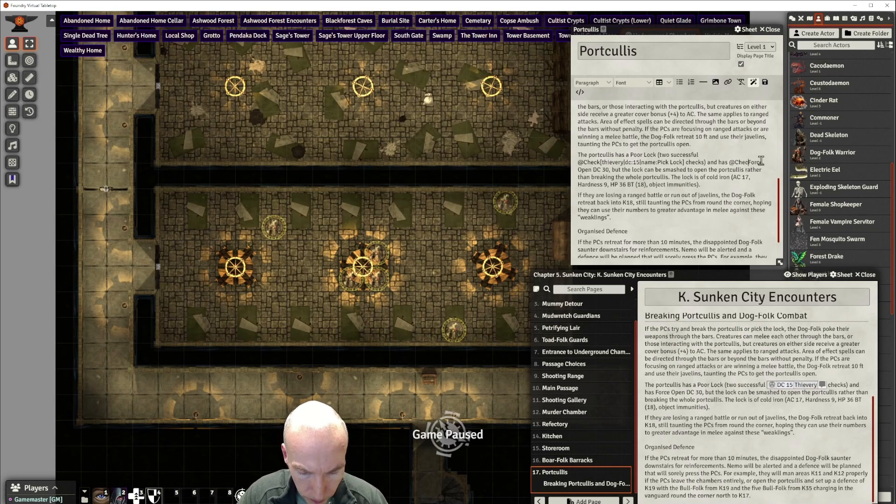
pyautogui.write('athletics')
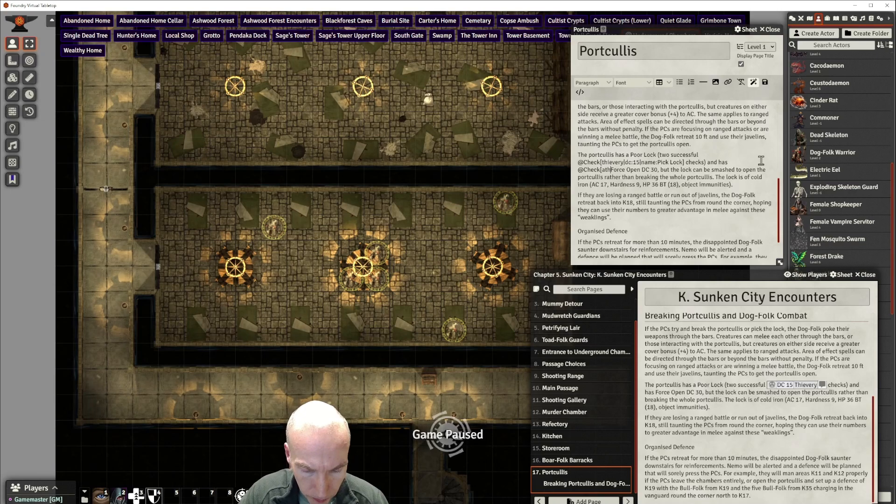
pyautogui.write('|dc:30')
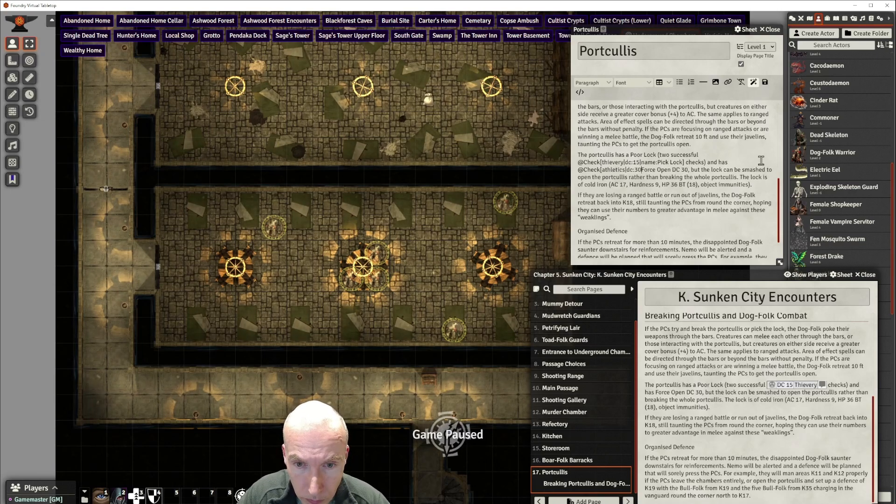
pyautogui.write('|name')
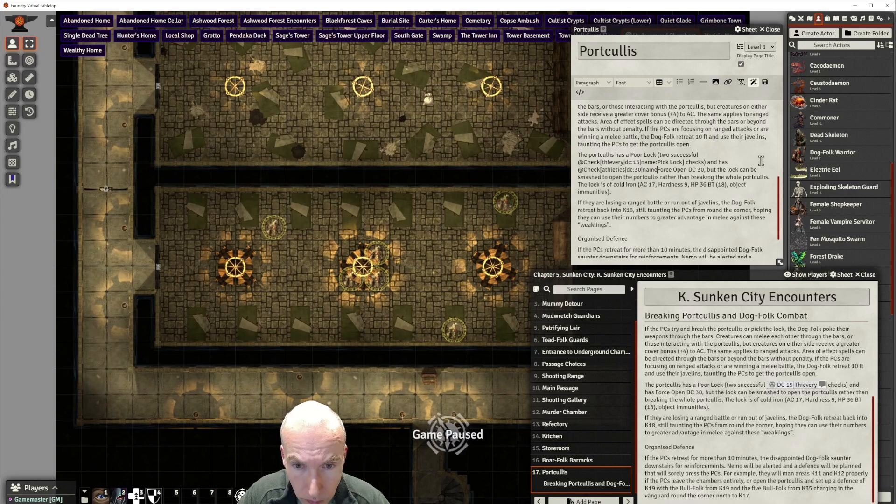
pyautogui.write(':Force Open')
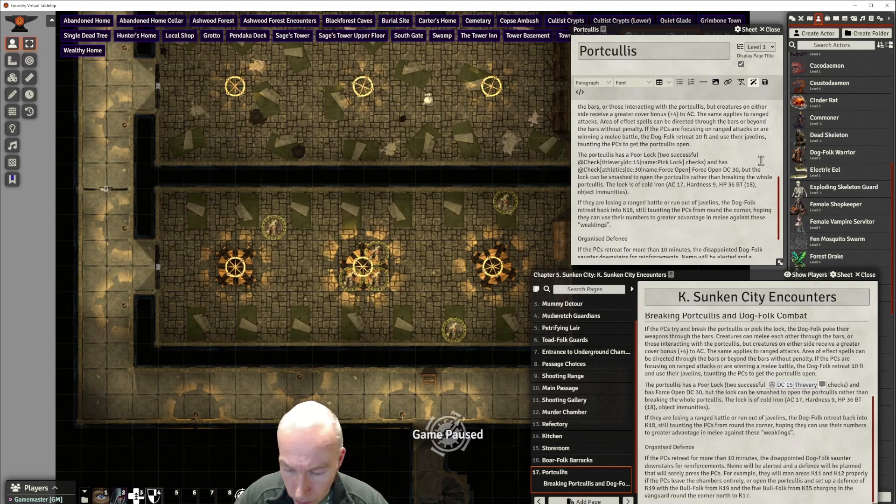
# Replace "Force Open DC 30" after the athletics inline check with "check to force open" and save the page
pyautogui.press('Delete')
pyautogui.press('Delete')
pyautogui.press('Delete')
pyautogui.press('Delete')
pyautogui.press('Delete')
pyautogui.press('Delete')
pyautogui.press('Delete')
pyautogui.press('Delete')
pyautogui.press('Delete')
pyautogui.press('Delete')
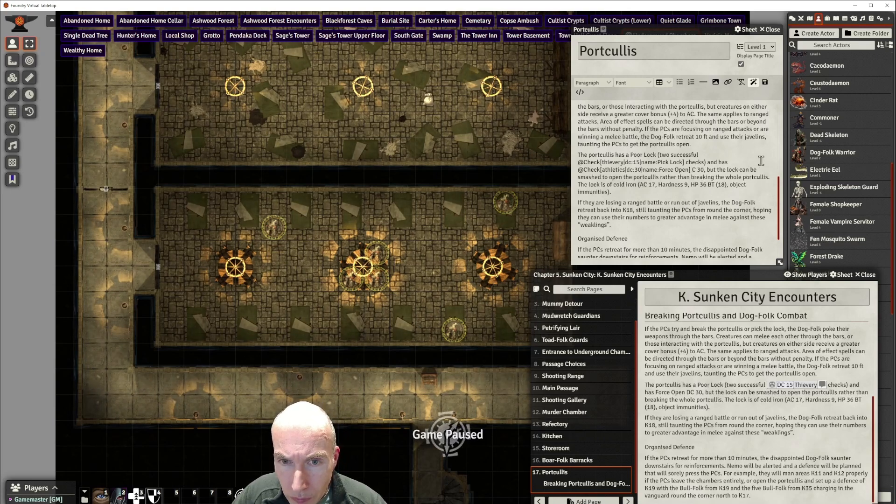
pyautogui.press('Delete')
pyautogui.press('Delete')
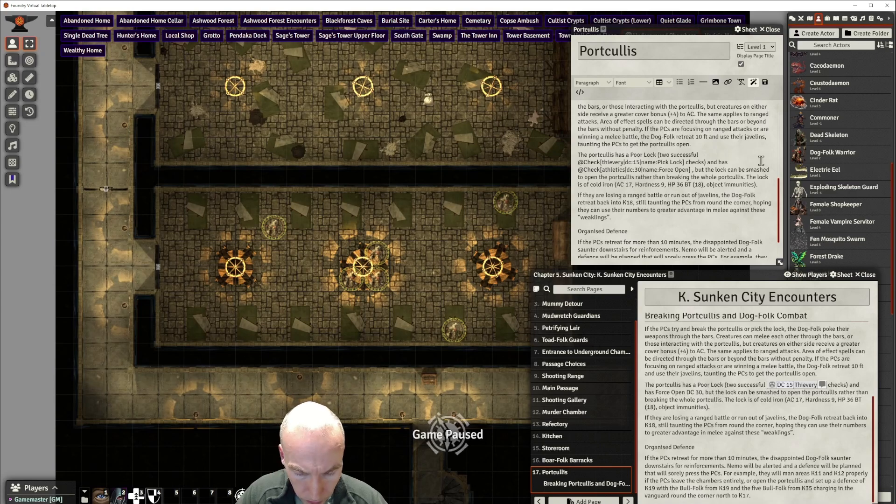
pyautogui.write('check t')
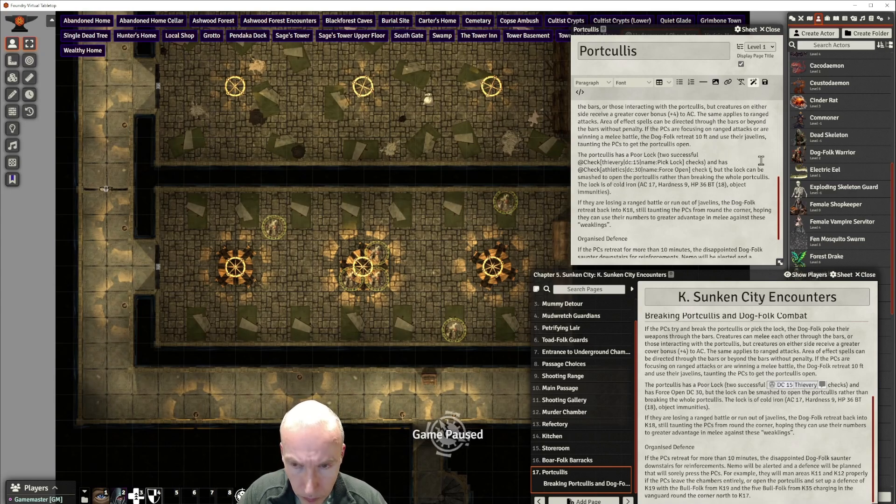
pyautogui.write('o force')
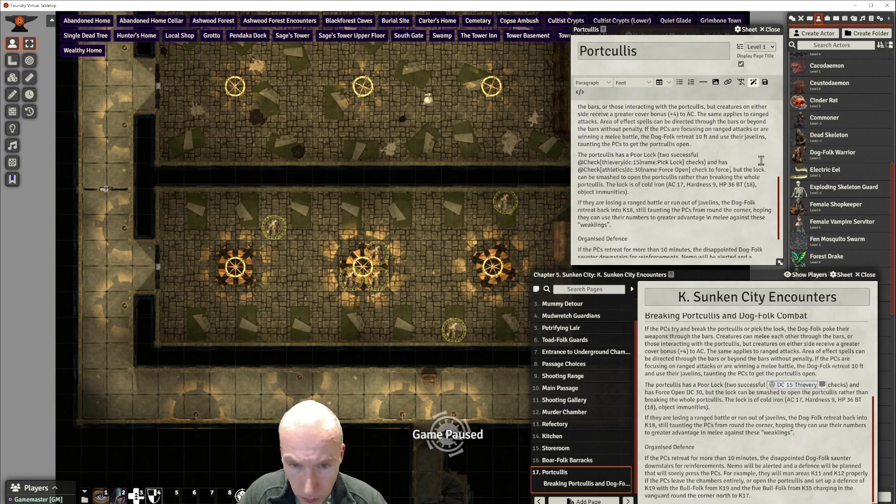
pyautogui.write(' open')
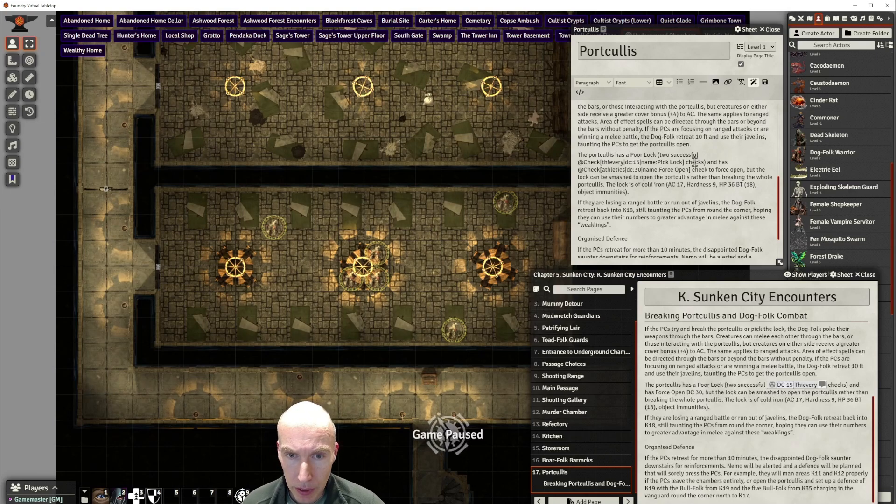
pyautogui.hotkey('ctrl', 's')
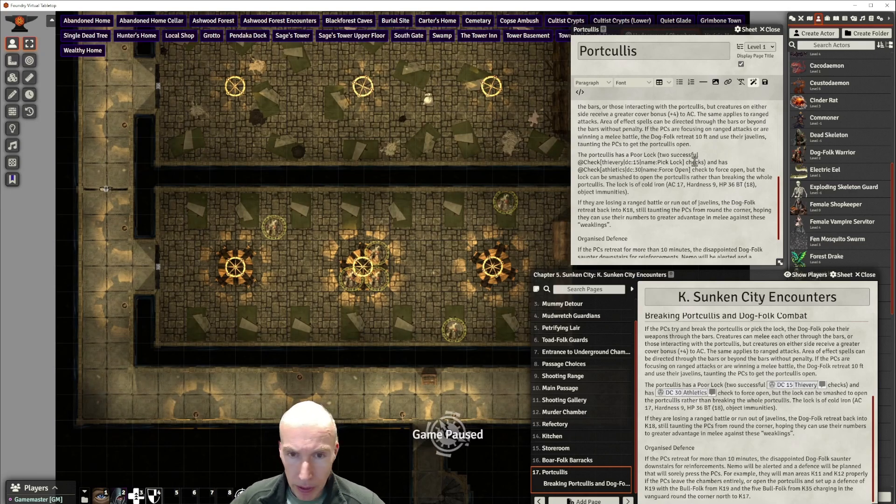
# Insert a horizontal rule above the Organised Defence title and format that title as Heading 2
pyautogui.scroll(-1, 673, 171)
pyautogui.scroll(1, 672, 171)
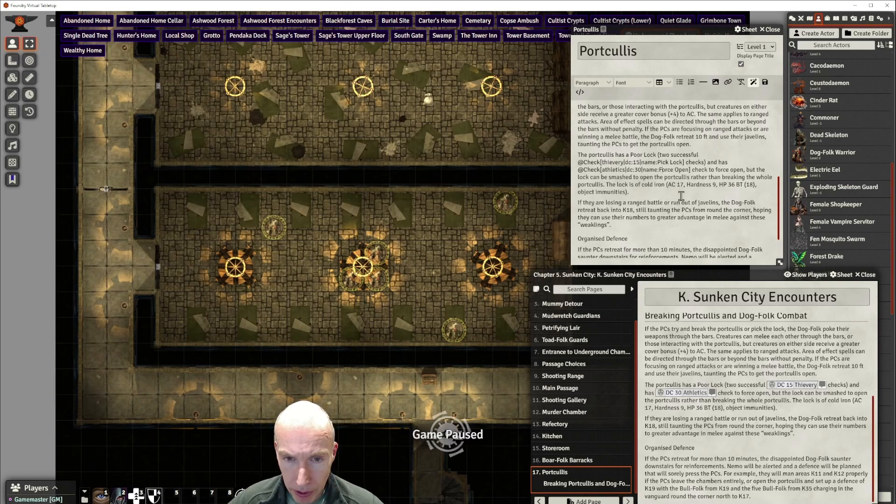
pyautogui.scroll(-1, 680, 196)
pyautogui.scroll(1, 681, 197)
pyautogui.scroll(-1, 681, 195)
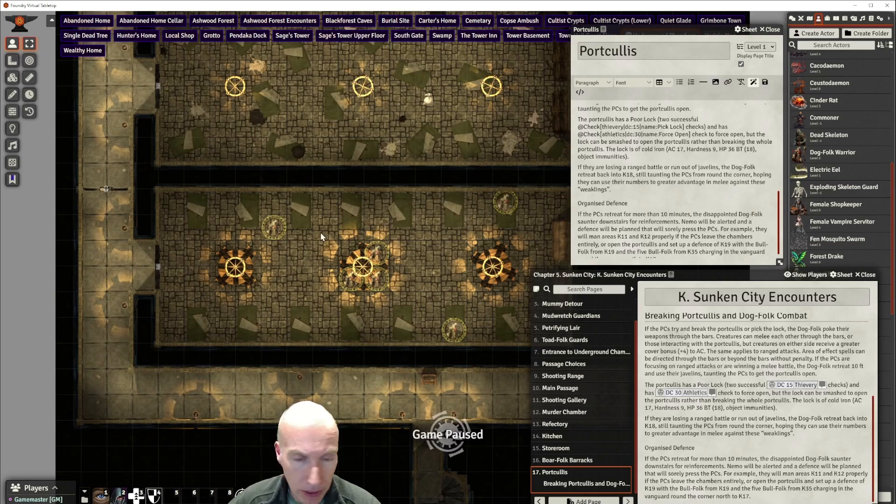
pyautogui.click(703, 83)
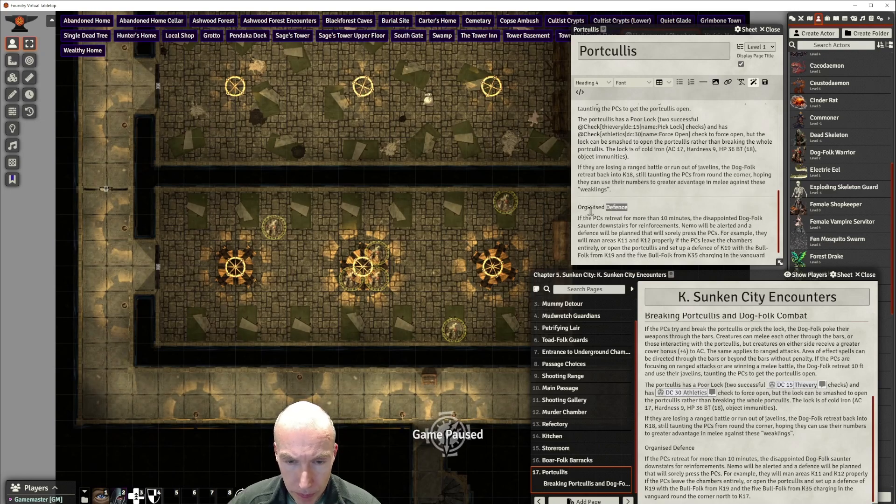
pyautogui.click(592, 82)
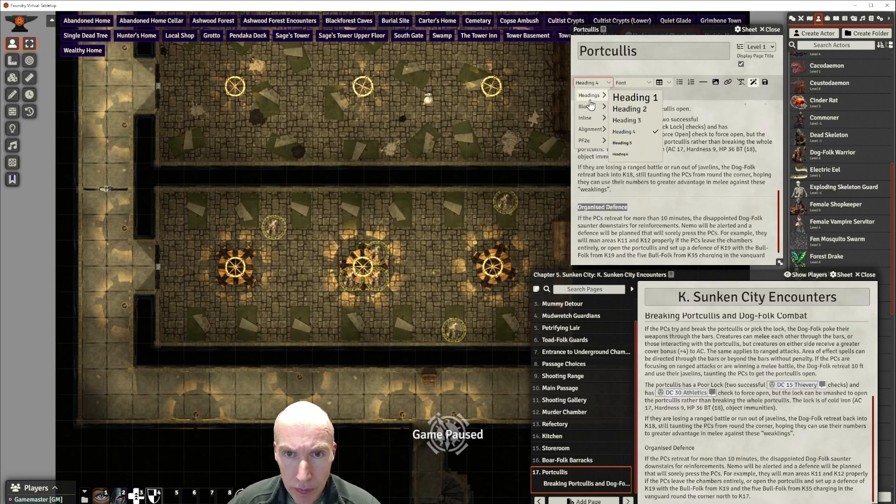
pyautogui.click(612, 109)
pyautogui.scroll(-1, 684, 183)
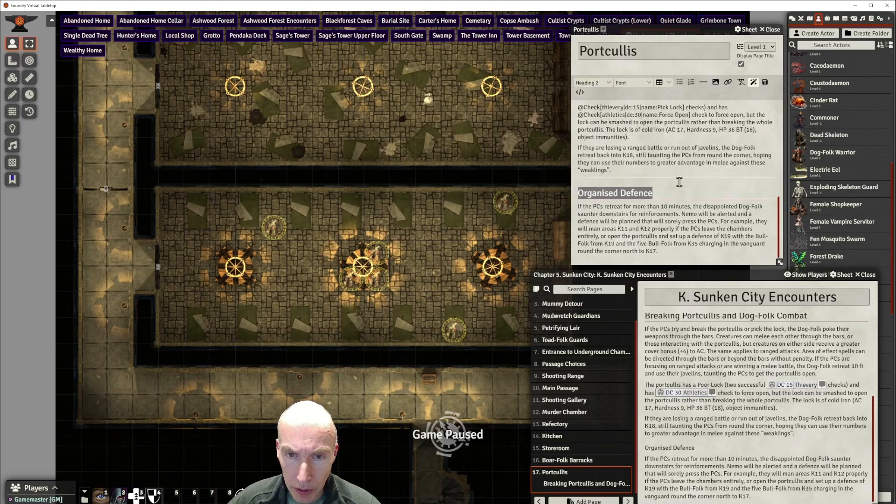
pyautogui.click(708, 179)
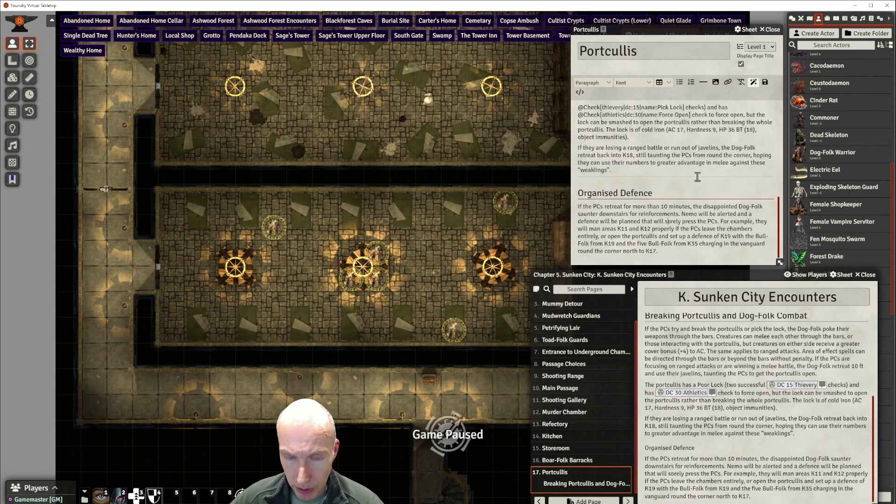
# Start a new paragraph at "For example, they will man areas K11 and K12" under Organised Defence and save the Portcullis page
pyautogui.scroll(-1, 449, 226)
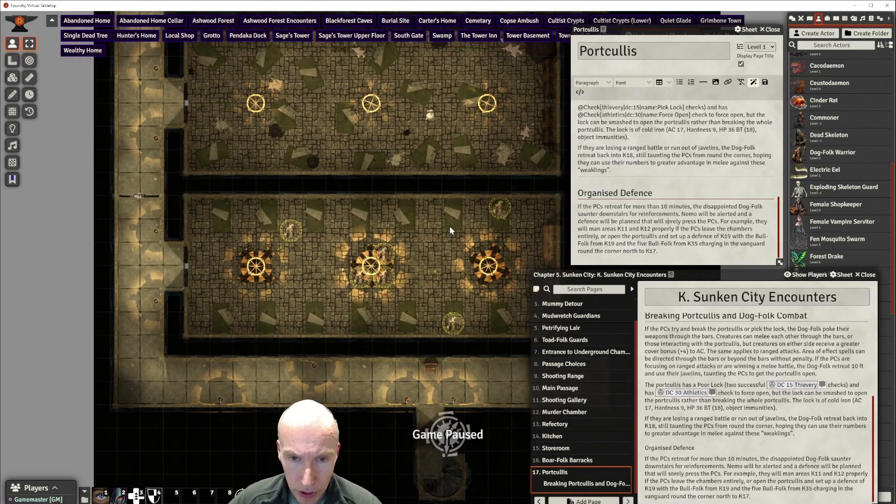
pyautogui.scroll(1, 450, 226)
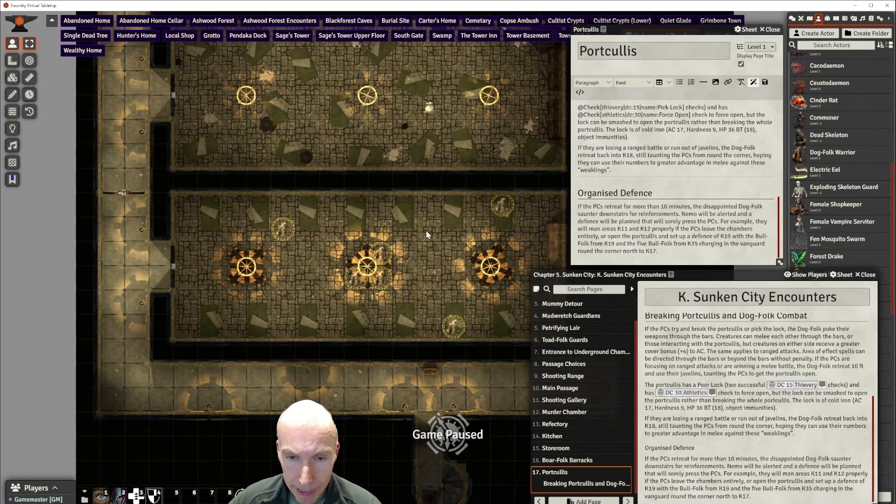
pyautogui.moveTo(426, 231); pyautogui.dragTo(413, 181)
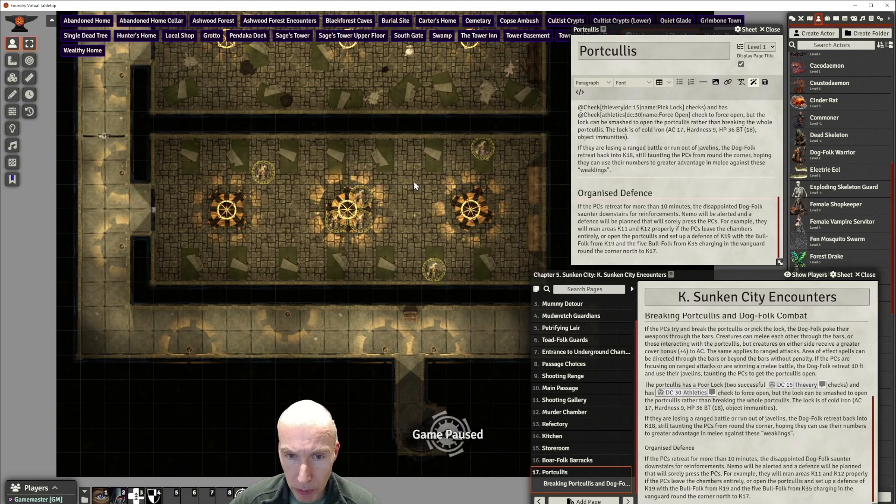
pyautogui.click(721, 221)
pyautogui.press('Return')
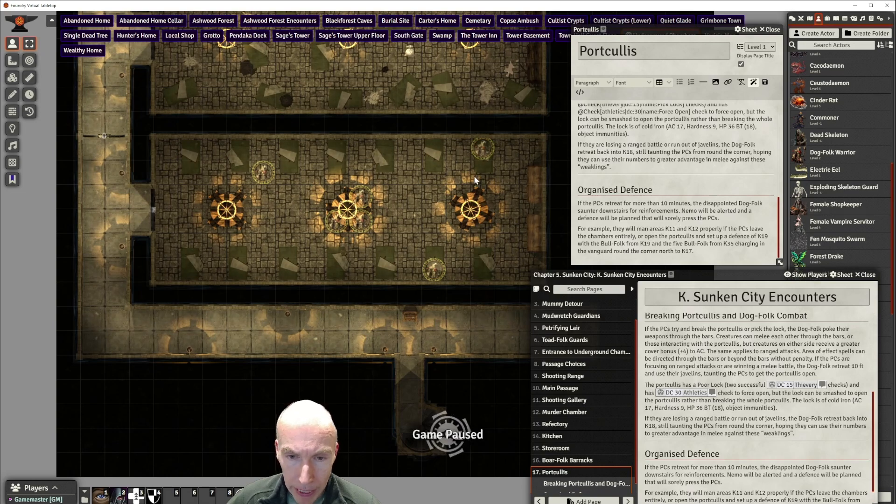
pyautogui.moveTo(391, 112); pyautogui.dragTo(412, 338)
pyautogui.moveTo(459, 190); pyautogui.dragTo(326, 375)
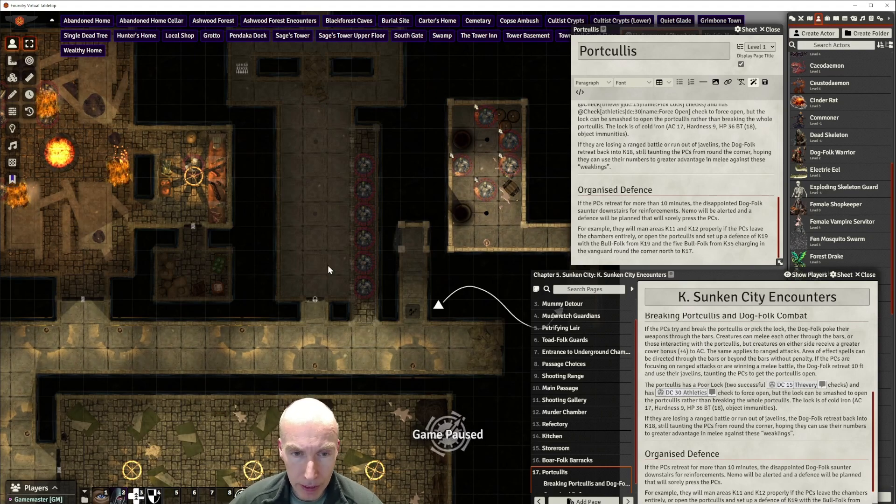
pyautogui.moveTo(329, 267); pyautogui.dragTo(429, 21)
pyautogui.moveTo(274, 219); pyautogui.dragTo(301, 16)
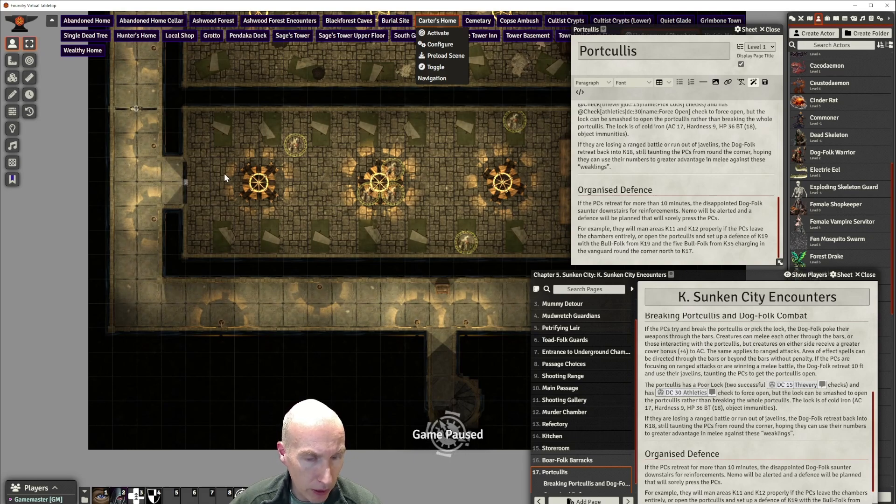
pyautogui.moveTo(305, 188); pyautogui.dragTo(275, 262)
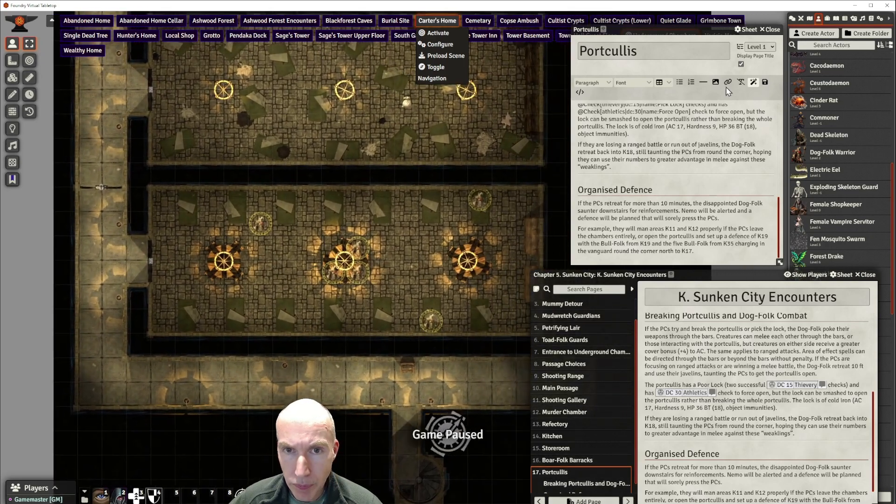
pyautogui.click(766, 83)
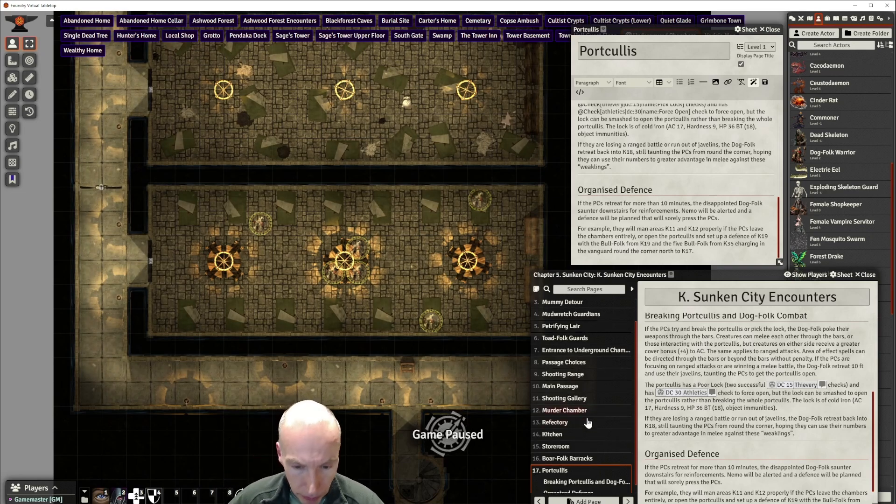
# Create a text page named Dog-Folk Barracks and fill it with the room text beginning "In contrast to the barracks to the north"
pyautogui.scroll(-1, 592, 432)
pyautogui.click(589, 501)
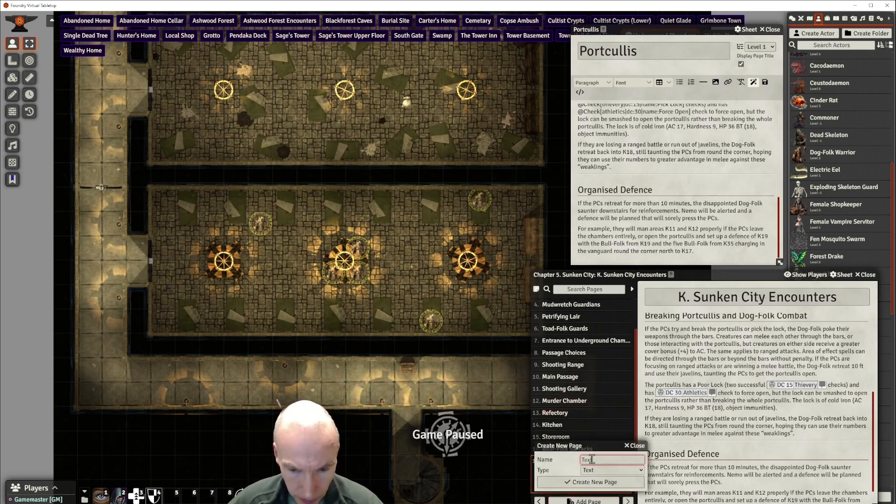
pyautogui.write('Do')
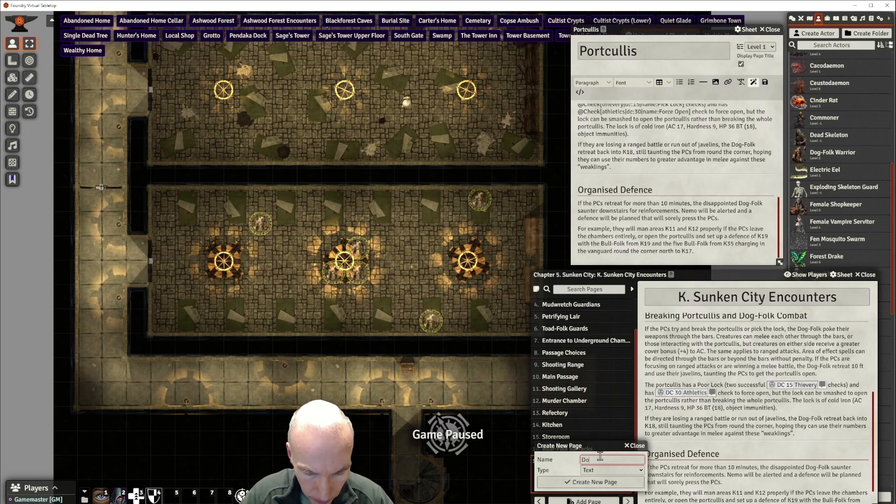
pyautogui.write('g-Folk')
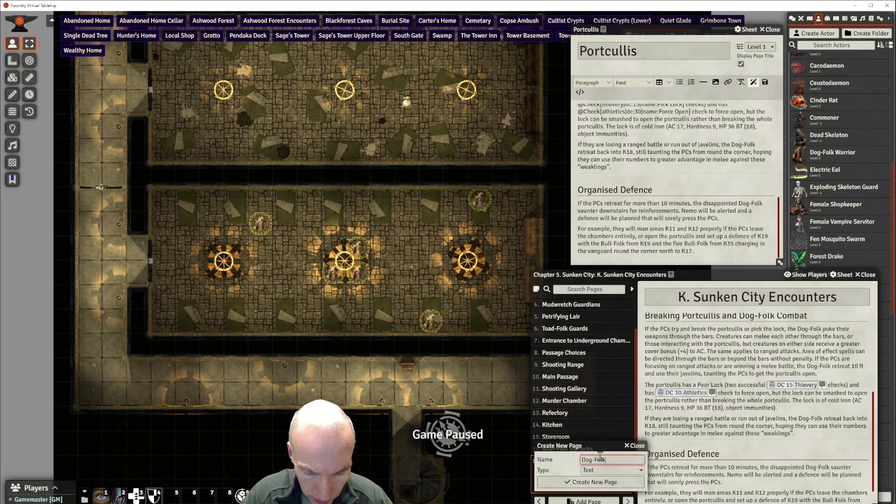
pyautogui.write(' Barracks')
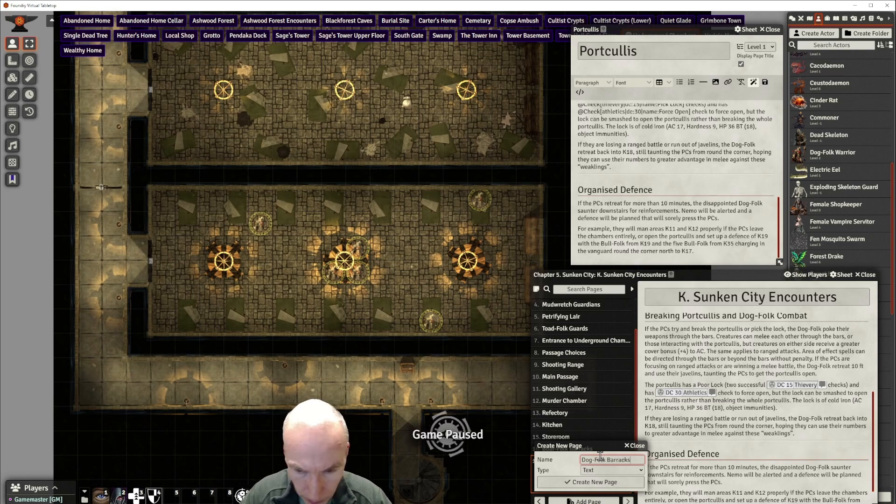
pyautogui.click(613, 482)
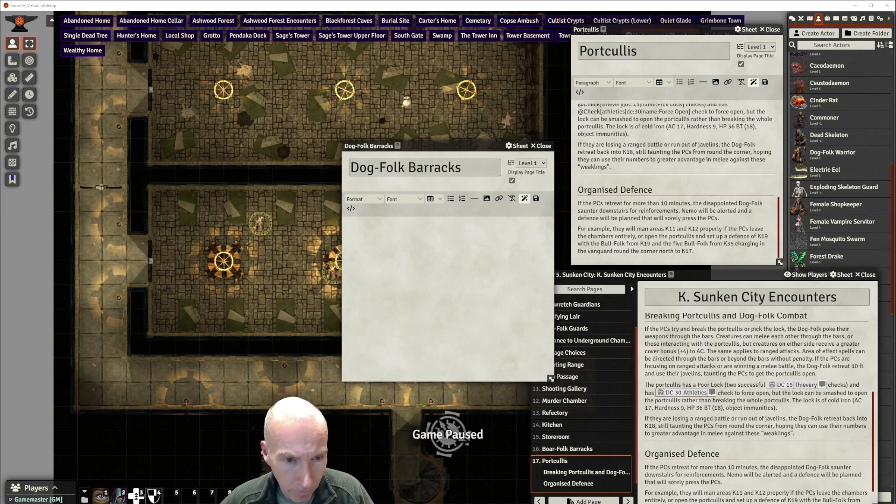
pyautogui.click(382, 234)
pyautogui.write("In contrast to the barracks to the north, this one is a neat affair. There are two rows of bedding along the sides and three large round tables under chandeliers upon which are scattered gaming dice and small amounts of coins. There are two wooden wardrobes at the far end of the large room. The Dog-Folk stationed here may be encountered at the portcullis (K17) if there was significant noise made in the other barracks. If they were forced to retreat by ranged attacks, they will be here round the corners or behind overturned tables. There is an open top barrel with 25 more javelins that the Dog-Folk may use. The wardrobes contain devil disguises like the wardrobes in the Boar-Folk barracks. The total treasure in this room, spread among the Dog-Folk's belongings, is 326 cp and 54 gp.")
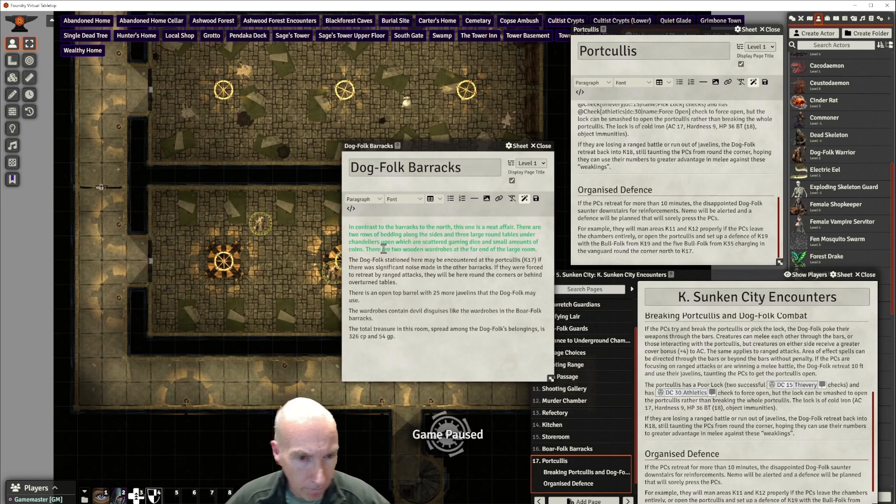
# Insert horizontal rules above and below the green description paragraph and format that paragraph as a Blockquote
pyautogui.click(475, 200)
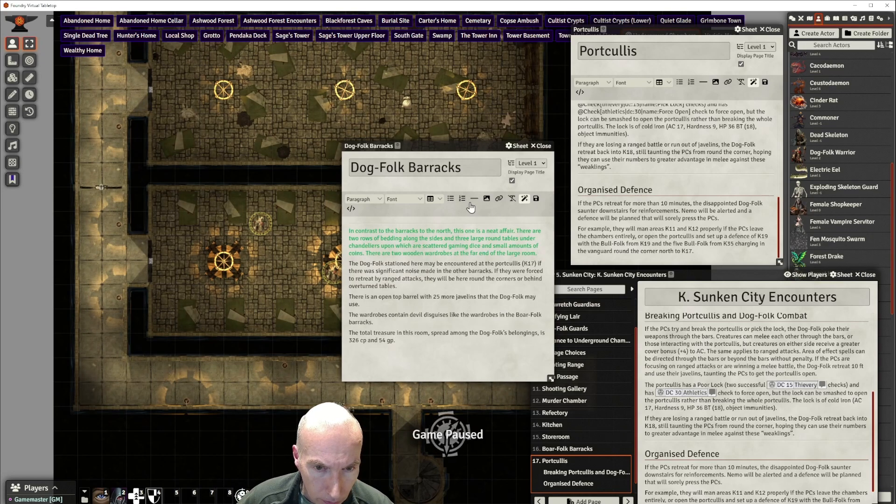
pyautogui.click(473, 201)
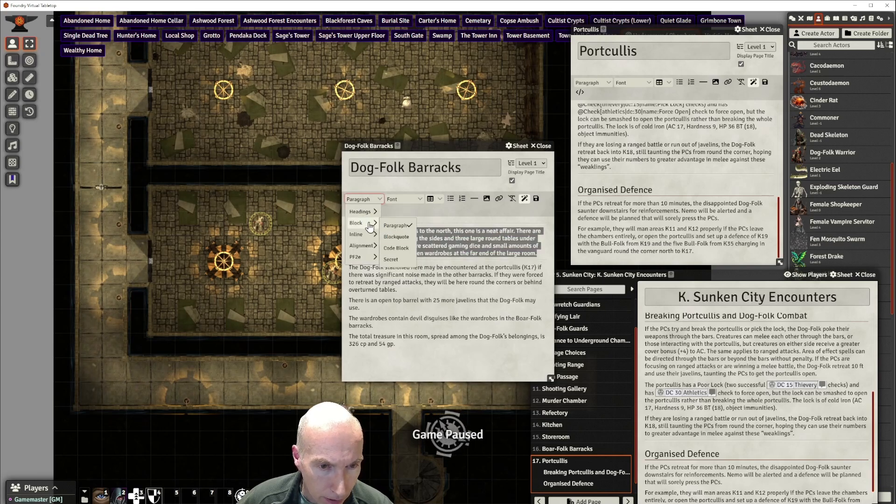
pyautogui.click(396, 237)
pyautogui.click(417, 287)
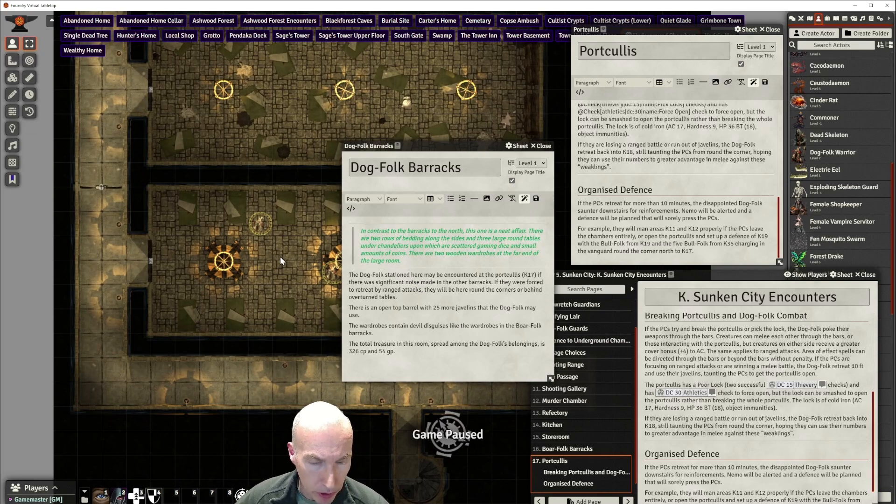
# Close the Portcullis page editor and move the Dog-Folk Barracks editor clear of the barracks on the map
pyautogui.moveTo(429, 149); pyautogui.dragTo(560, 131)
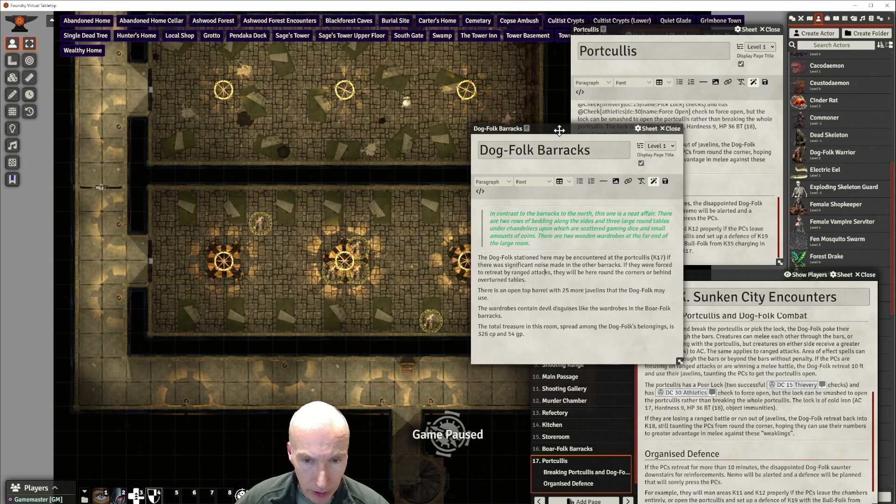
pyautogui.click(770, 31)
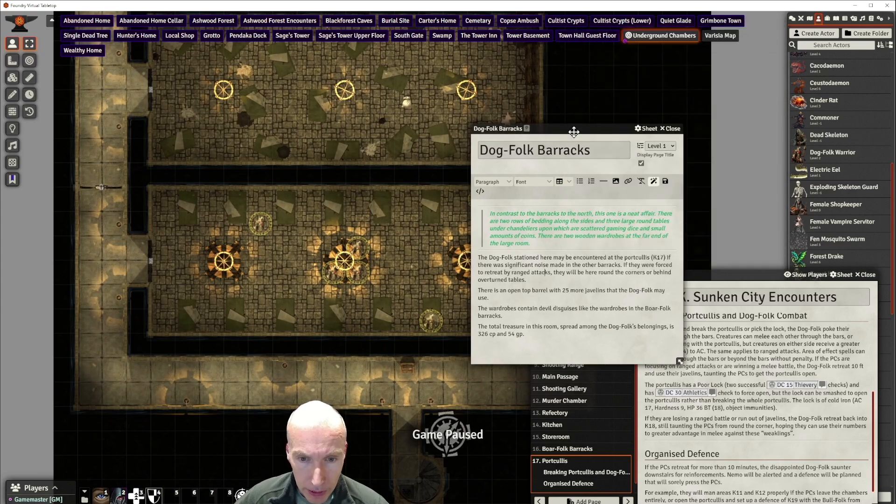
pyautogui.moveTo(574, 132); pyautogui.dragTo(656, 50)
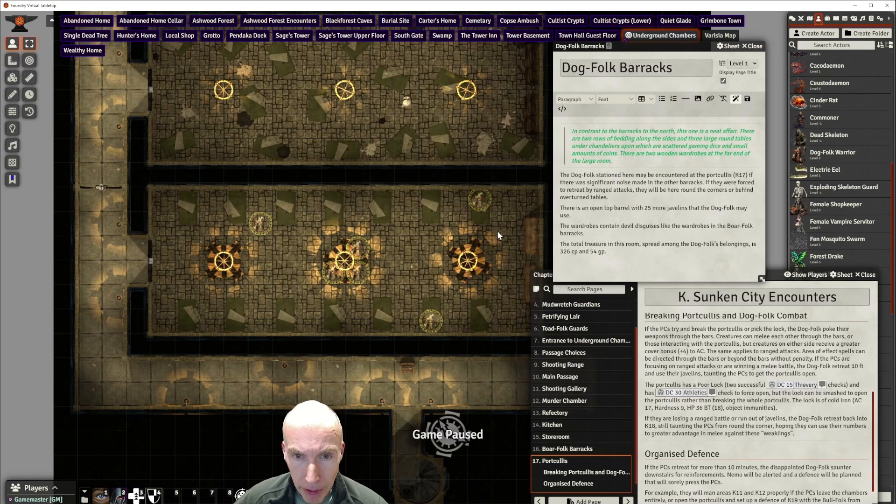
pyautogui.moveTo(497, 230); pyautogui.dragTo(478, 206)
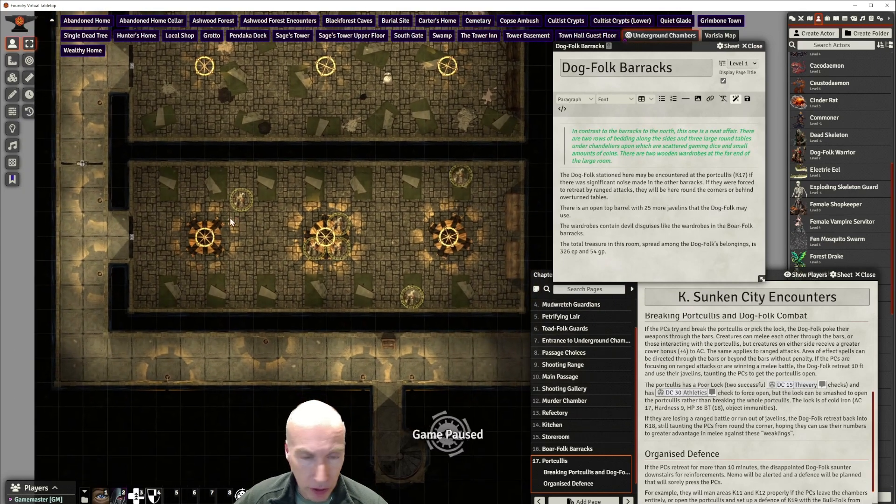
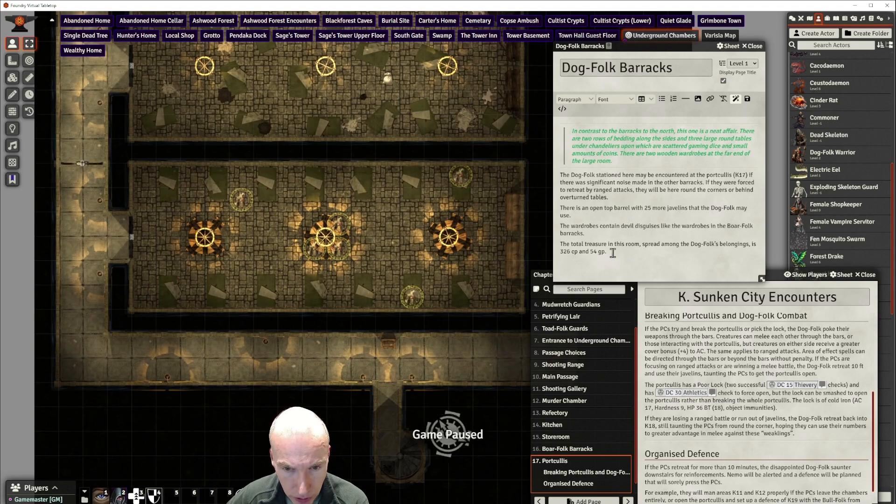
pyautogui.scroll(3, 332, 234)
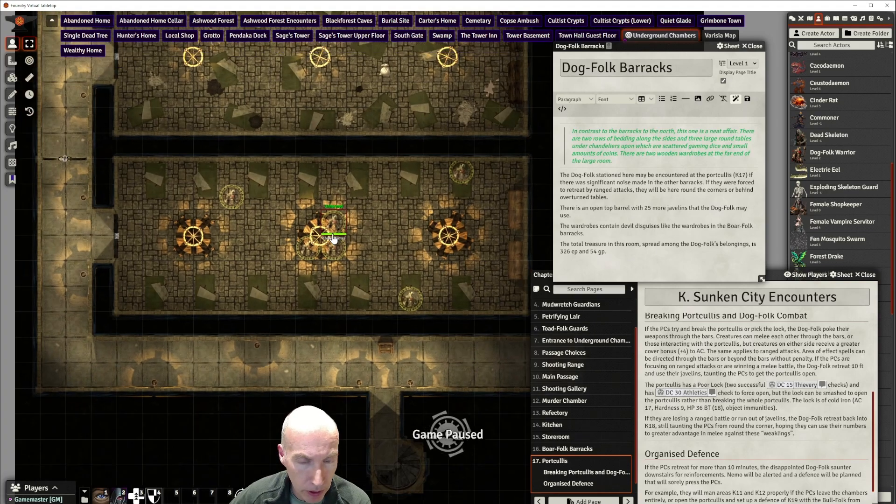
# Move the K. Sunken City Encounters journal window clear of the actor directory
pyautogui.scroll(10, 333, 233)
pyautogui.moveTo(351, 216); pyautogui.dragTo(494, 182)
pyautogui.moveTo(209, 192); pyautogui.dragTo(300, 219)
pyautogui.scroll(-3, 339, 219)
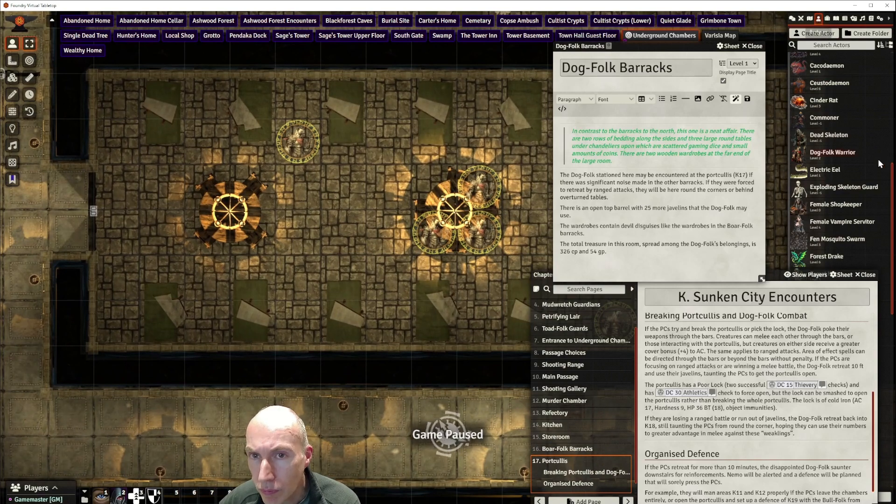
pyautogui.moveTo(773, 279); pyautogui.dragTo(670, 278)
# Create a Loot-type actor named Javelin Barrel inside the Loot folder
pyautogui.scroll(8, 830, 174)
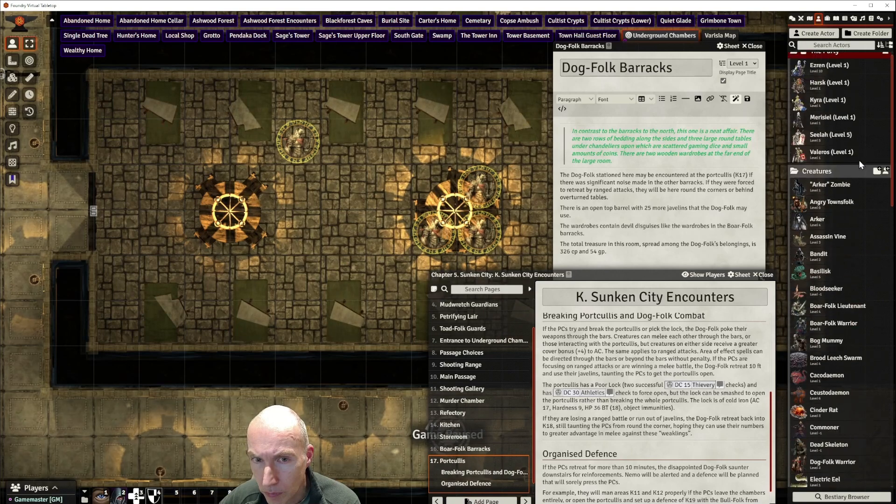
pyautogui.click(817, 181)
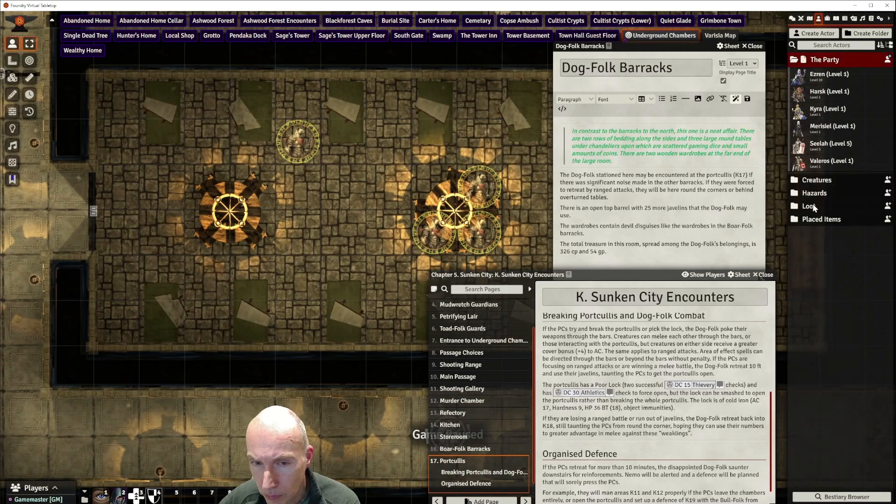
pyautogui.click(810, 208)
pyautogui.scroll(-2, 817, 210)
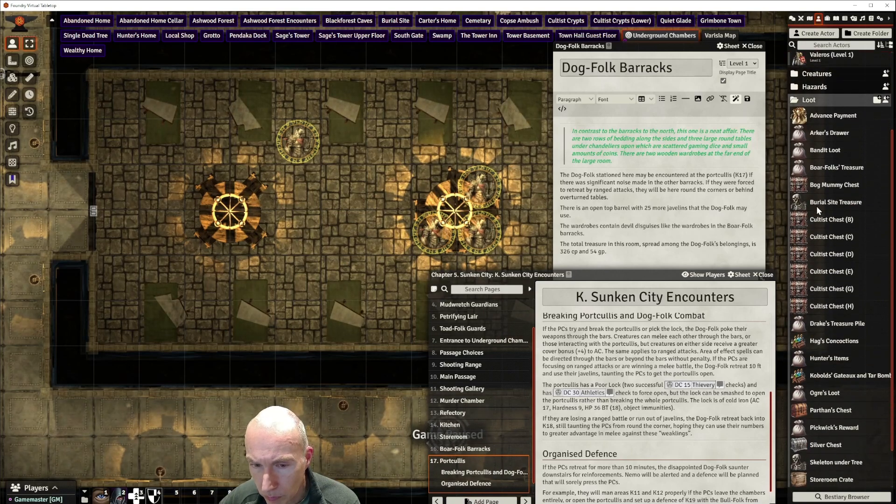
pyautogui.click(877, 100)
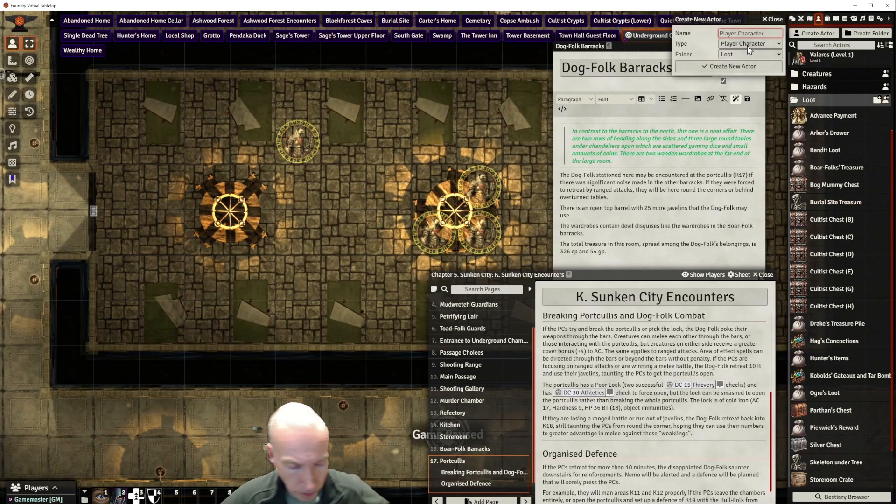
pyautogui.write('Javel')
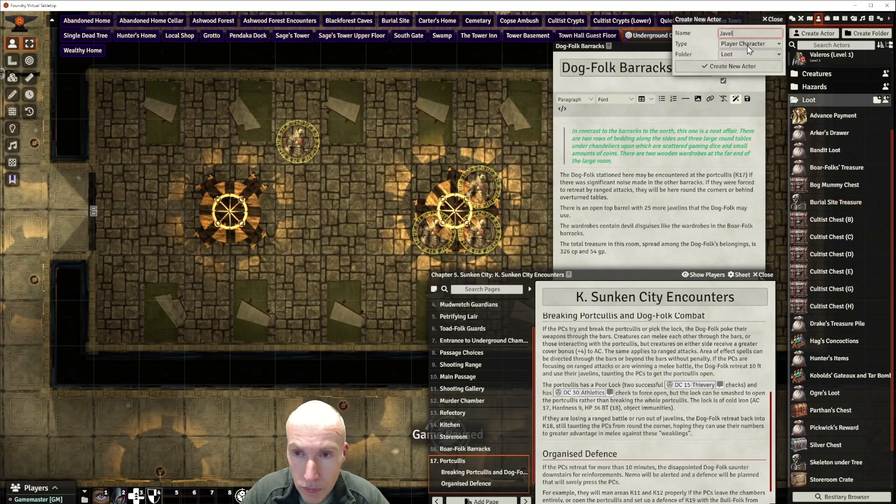
pyautogui.write('in Barrel')
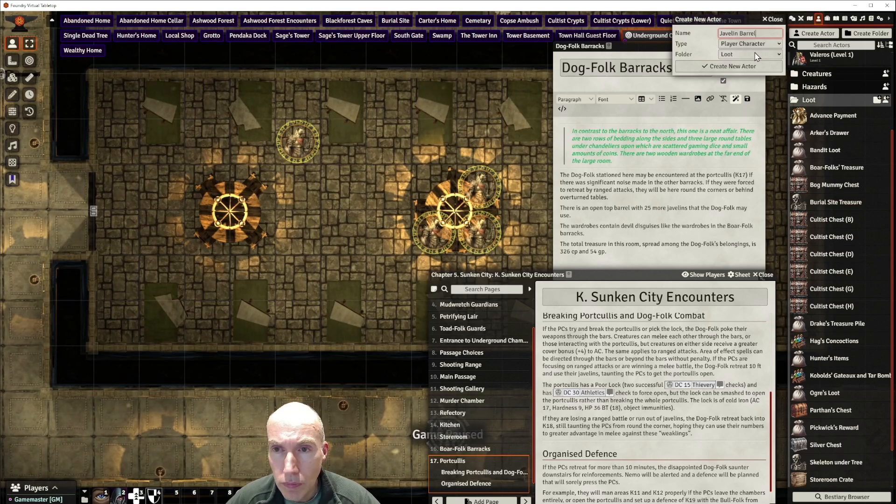
pyautogui.click(764, 44)
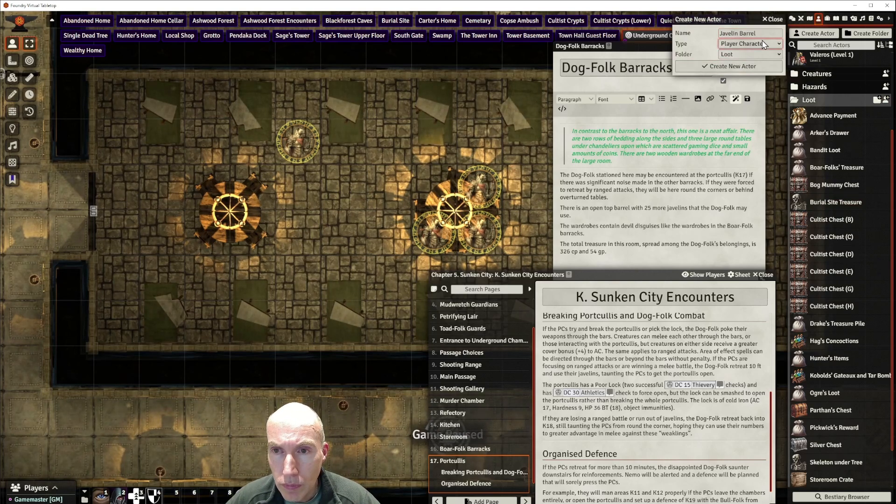
pyautogui.click(738, 71)
pyautogui.click(723, 68)
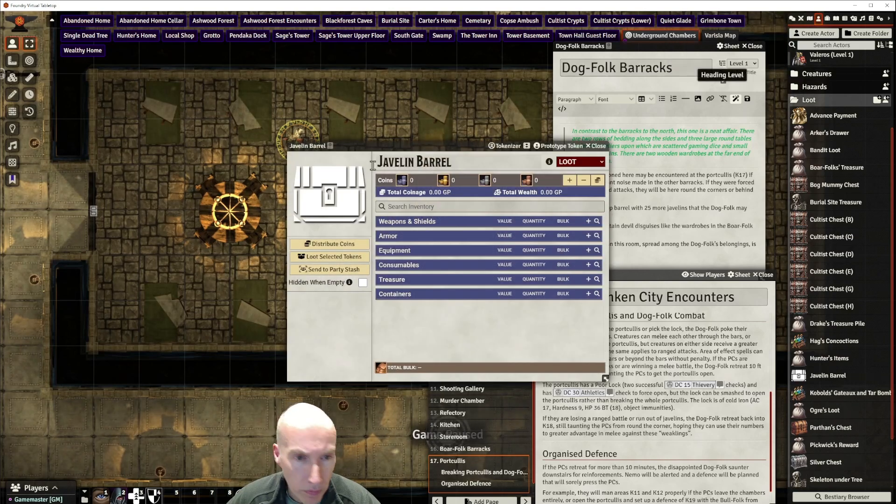
# Set the Javelin Barrel actor's image to barrel.webp from the strife-in-grimbone-walkthrough-module assets
pyautogui.click(337, 200)
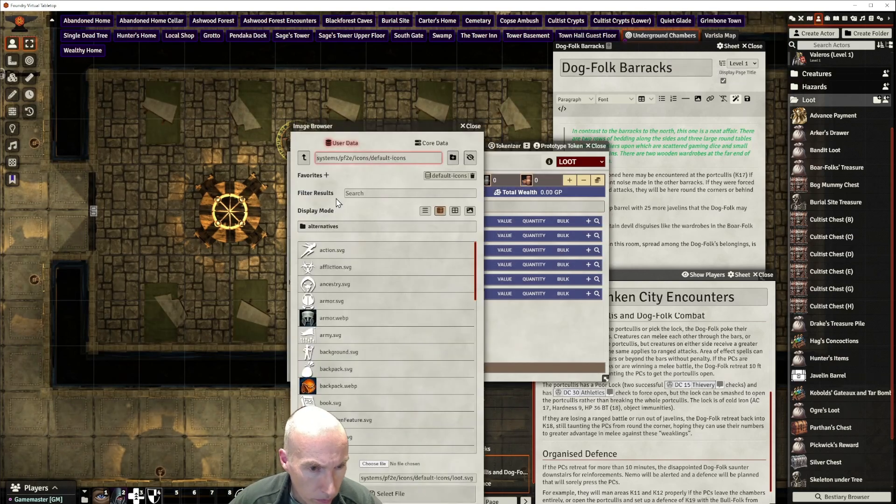
pyautogui.click(304, 161)
pyautogui.click(304, 162)
pyautogui.click(303, 163)
pyautogui.click(303, 162)
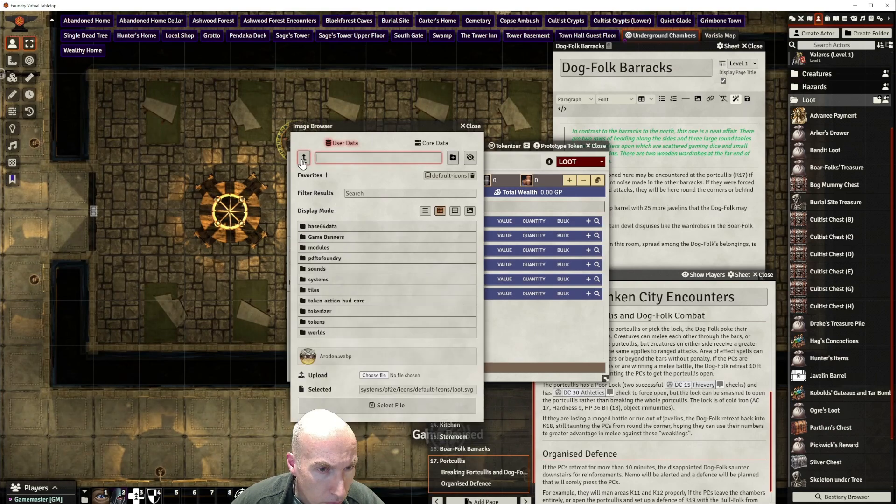
pyautogui.click(320, 247)
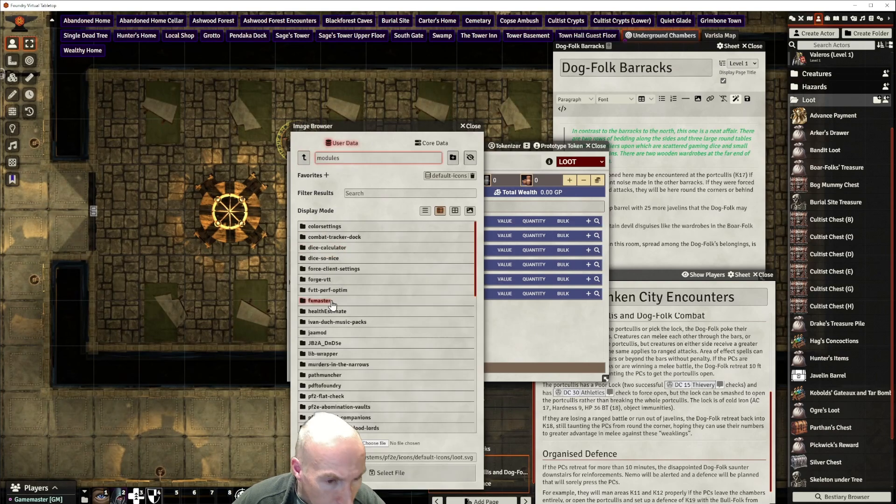
pyautogui.scroll(-2, 332, 304)
pyautogui.scroll(-5, 333, 317)
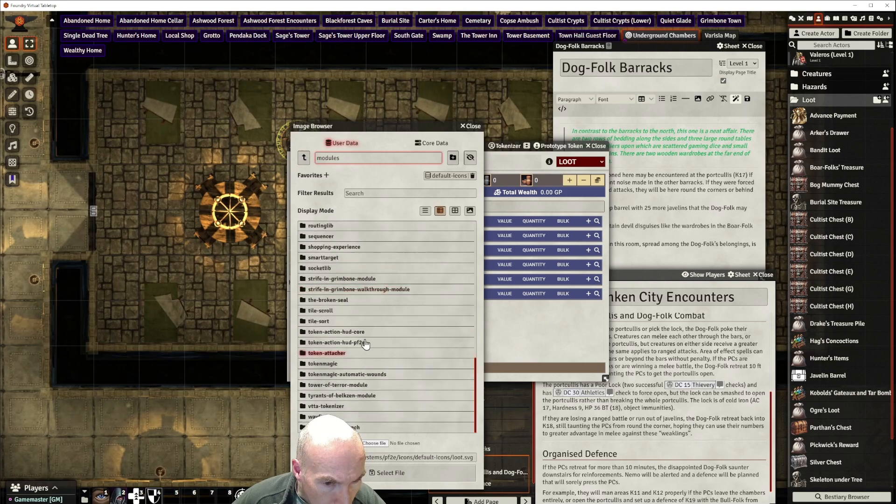
pyautogui.click(376, 295)
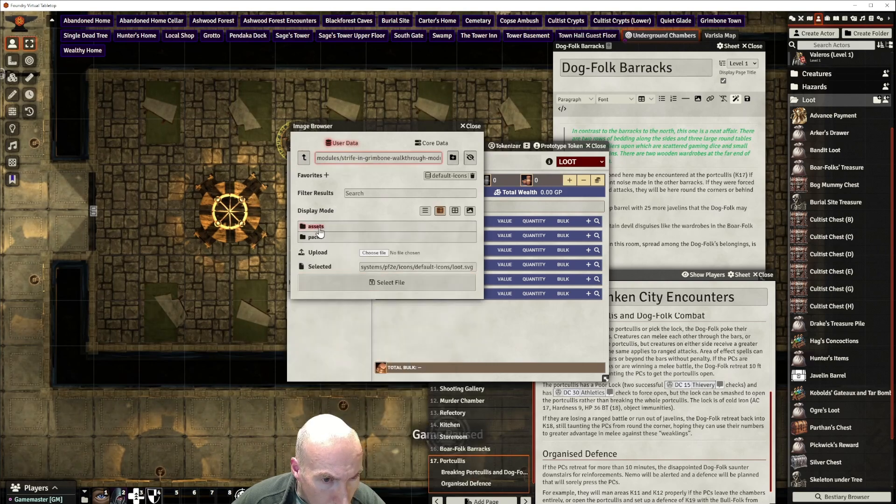
pyautogui.click(320, 227)
pyautogui.click(321, 280)
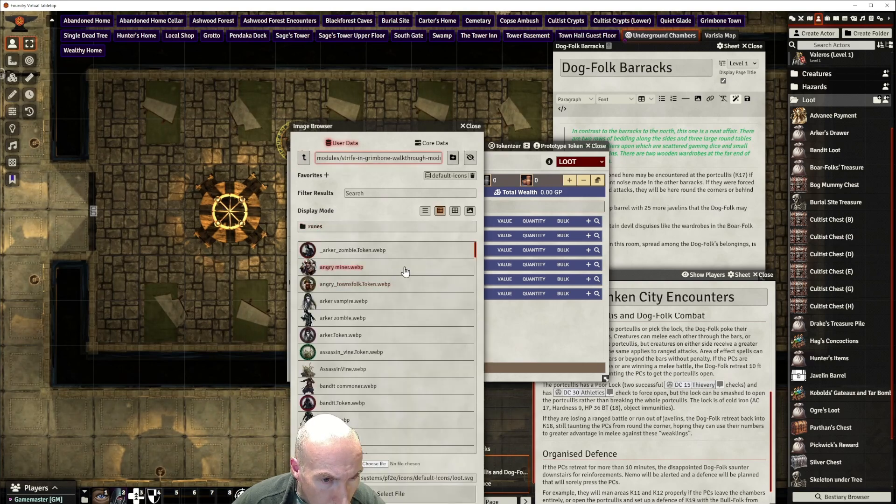
pyautogui.click(335, 367)
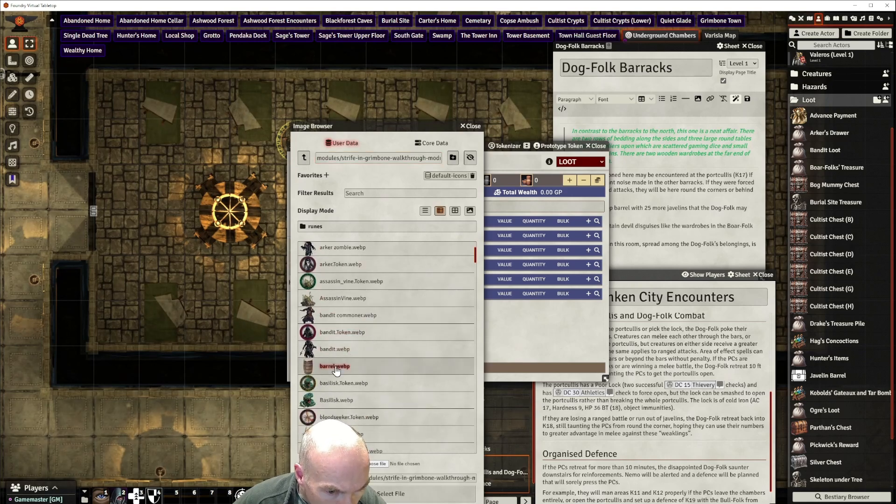
pyautogui.scroll(-1, 382, 378)
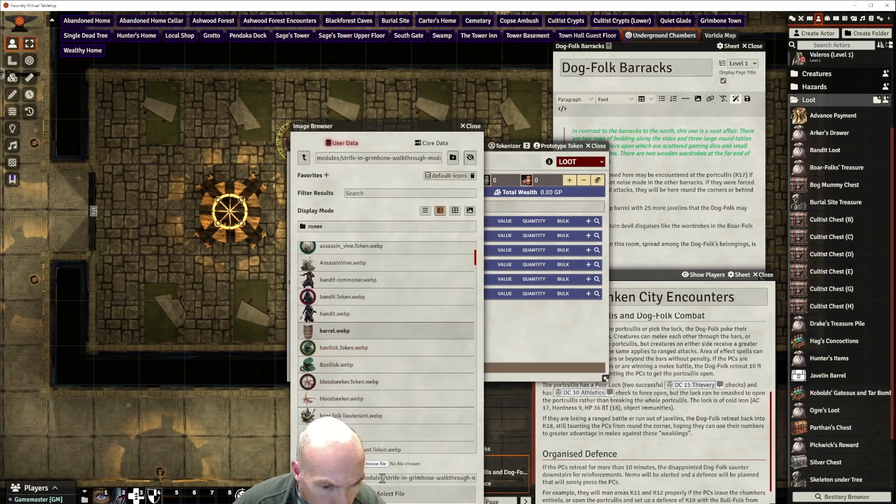
pyautogui.click(387, 493)
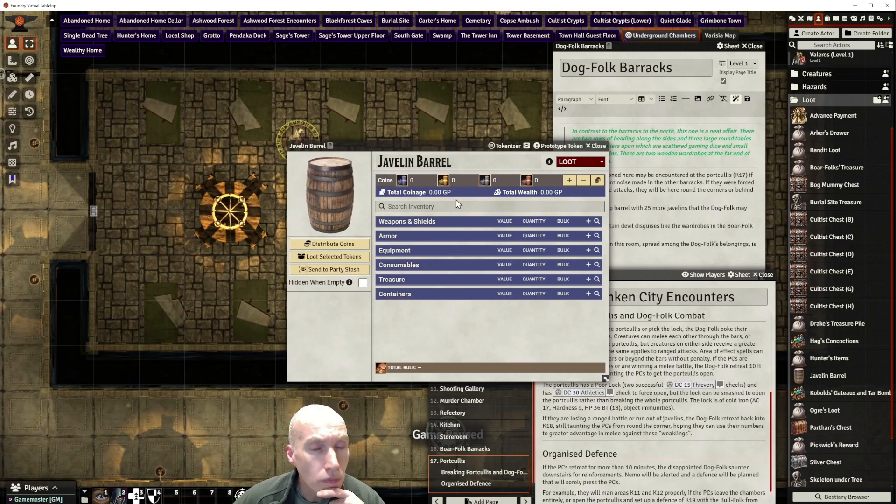
# Use the Tokenizer to unlock the barrel layer, enlarge it within the round token frame, and apply the token artwork
pyautogui.click(555, 146)
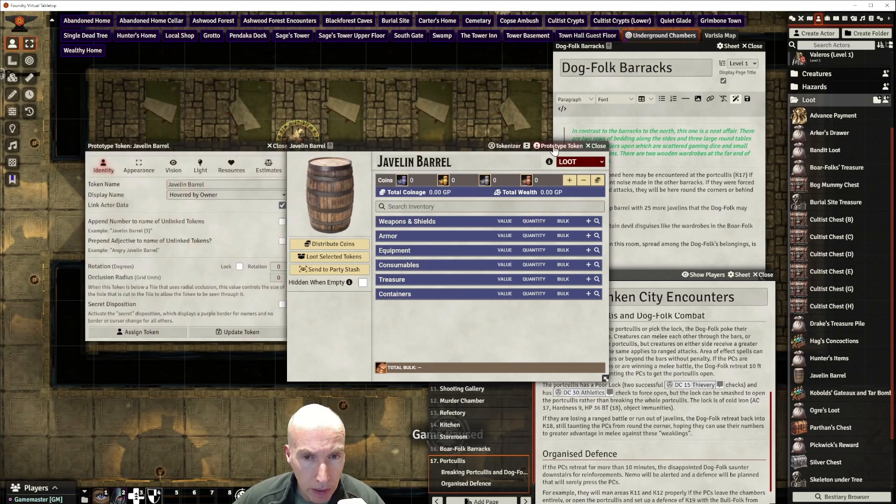
pyautogui.doubleClick(554, 147)
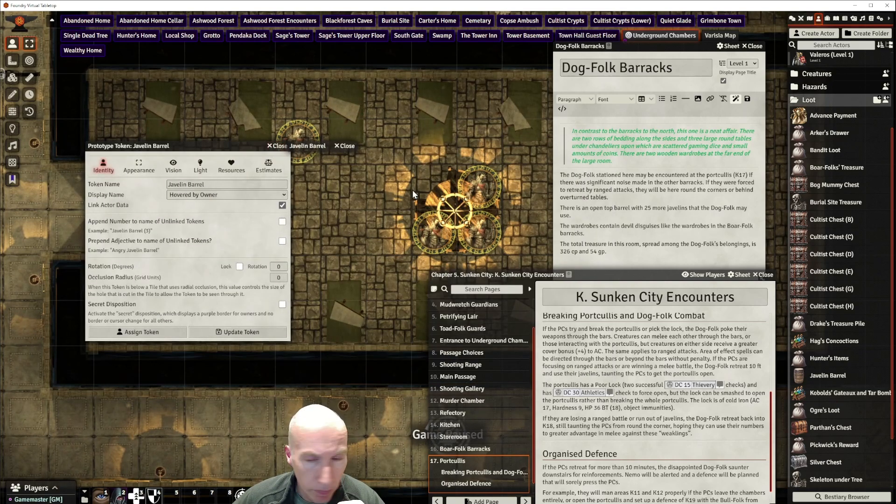
pyautogui.scroll(-1, 654, 374)
pyautogui.click(811, 376)
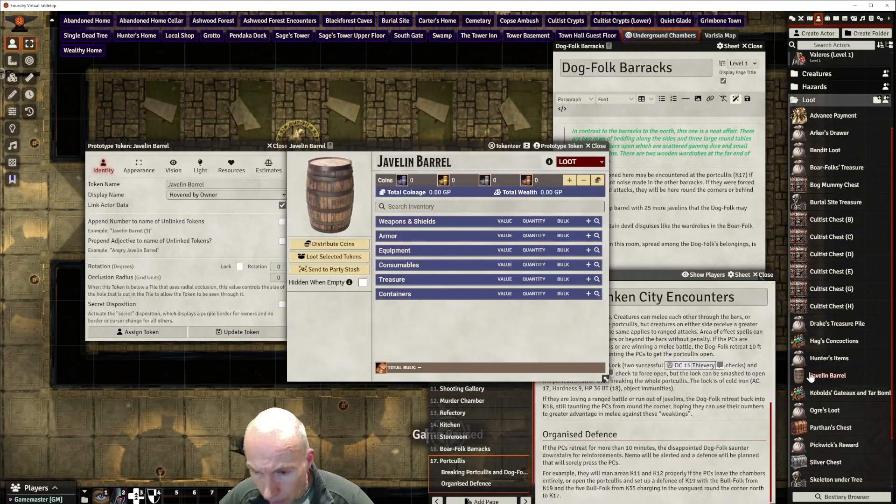
pyautogui.click(513, 146)
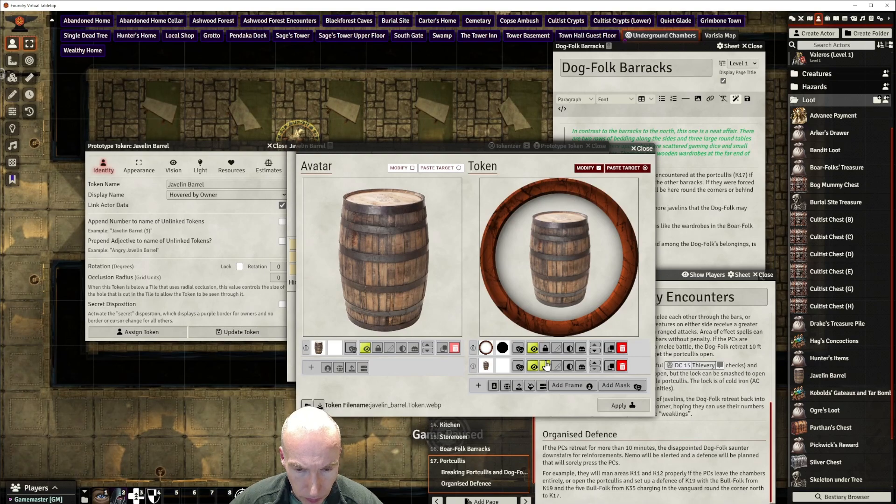
pyautogui.click(546, 366)
pyautogui.scroll(5, 583, 275)
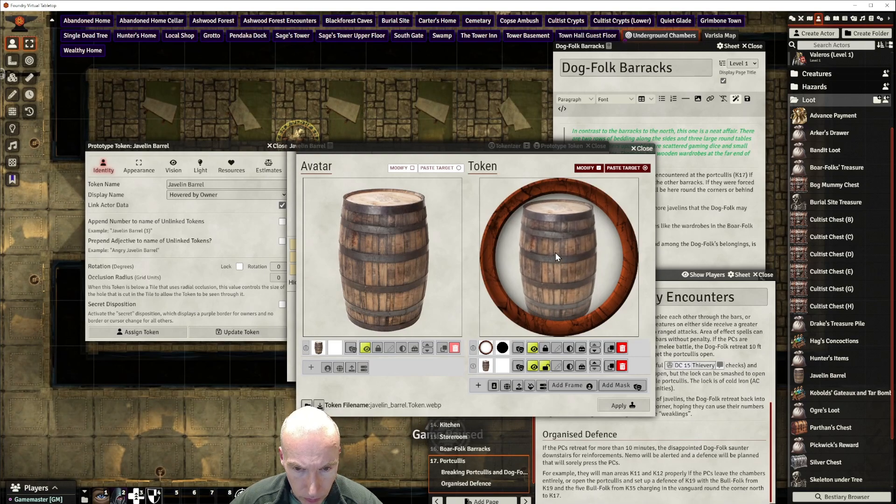
pyautogui.scroll(3, 557, 251)
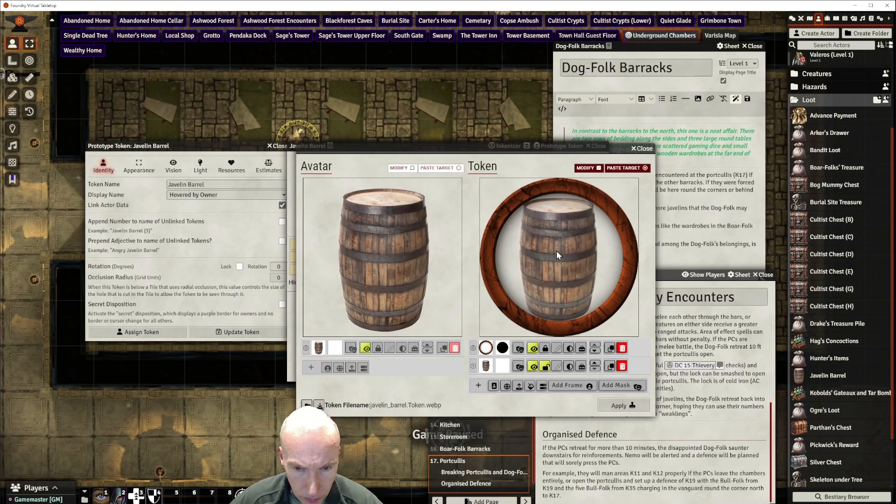
pyautogui.click(622, 406)
# Set the Javelin Barrel prototype token's dimensions to 0.5 wide by 0.5 high and update the token
pyautogui.click(558, 147)
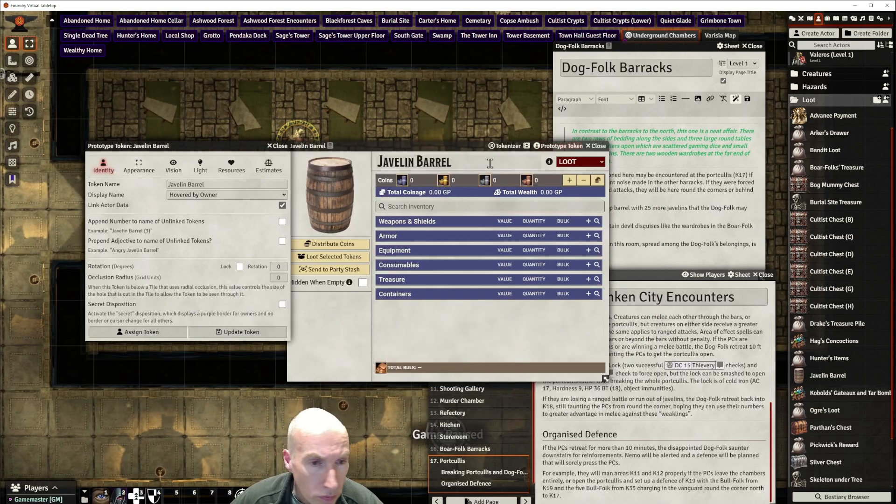
pyautogui.click(139, 169)
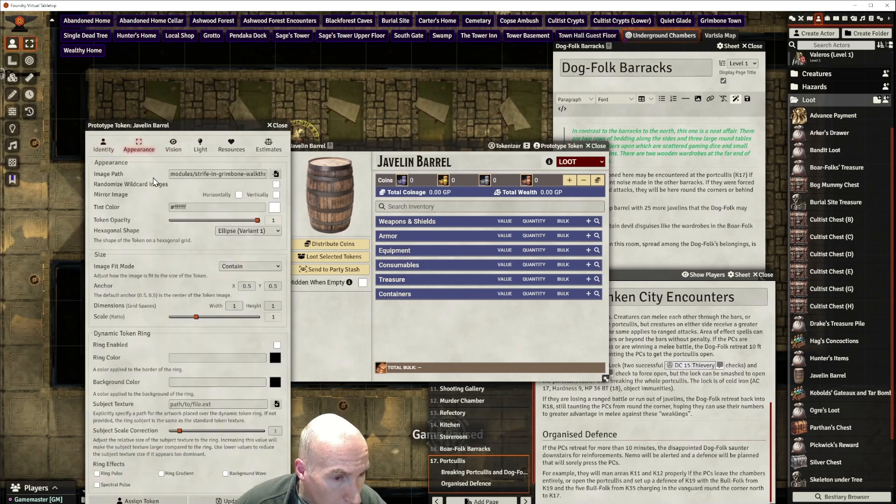
pyautogui.click(232, 306)
pyautogui.write('0.5')
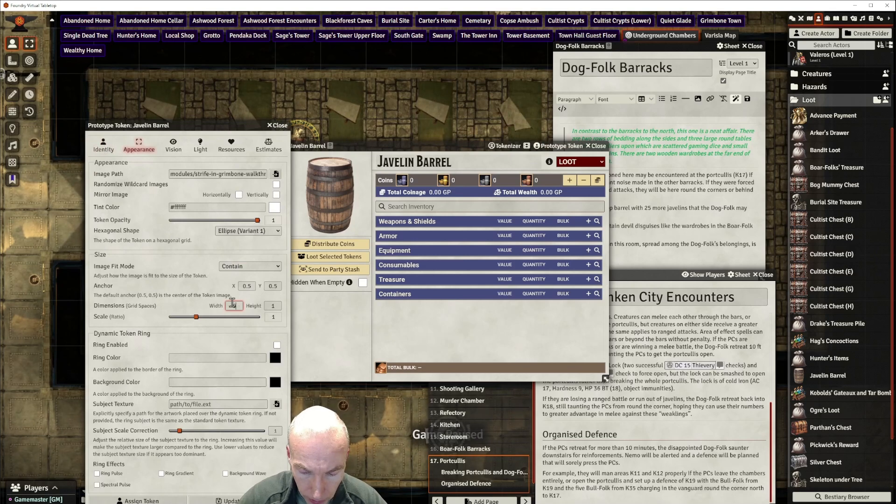
pyautogui.click(275, 306)
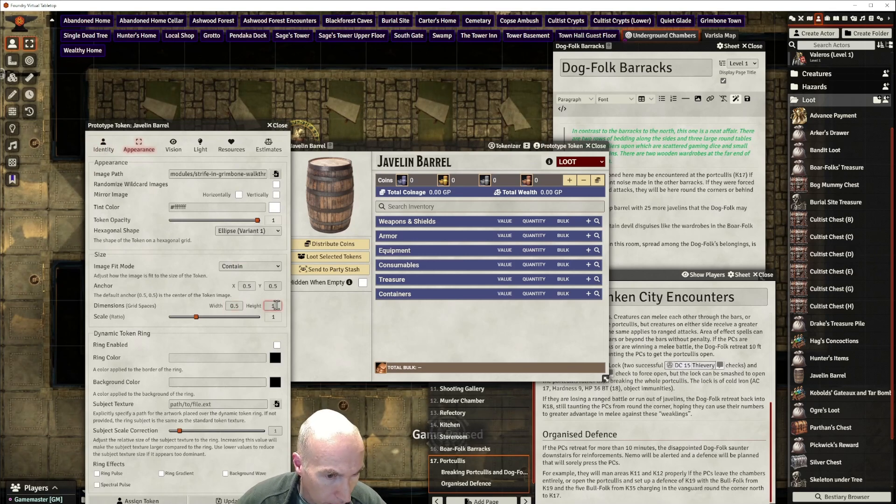
pyautogui.write('0.5')
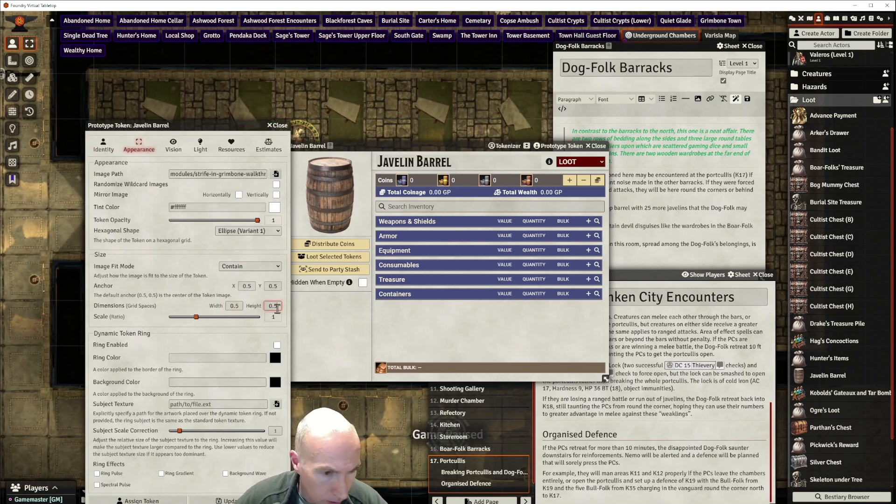
pyautogui.click(237, 346)
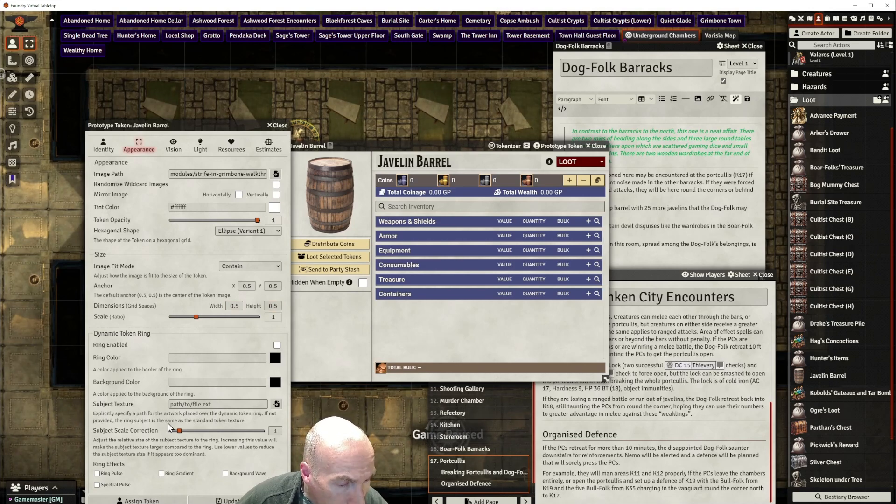
pyautogui.click(215, 499)
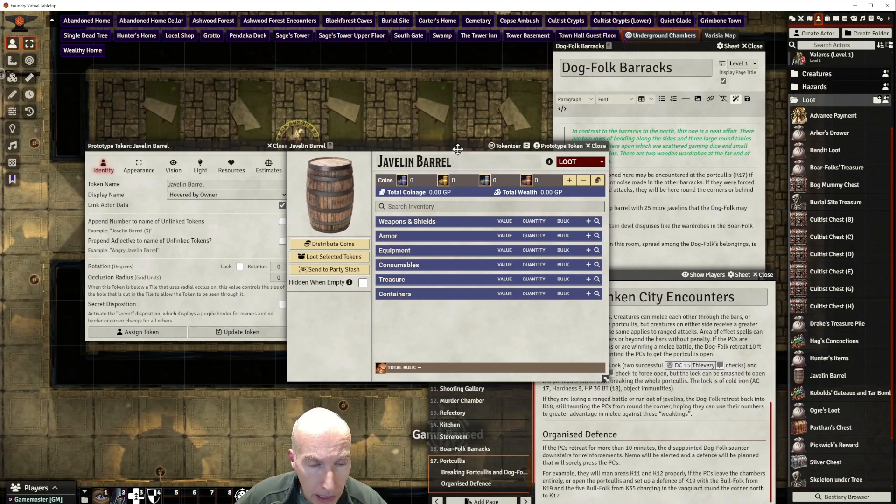
# Search the compendium's weapons for "jav" and add the Javelin to the Javelin Barrel's inventory
pyautogui.moveTo(415, 145); pyautogui.dragTo(430, 140)
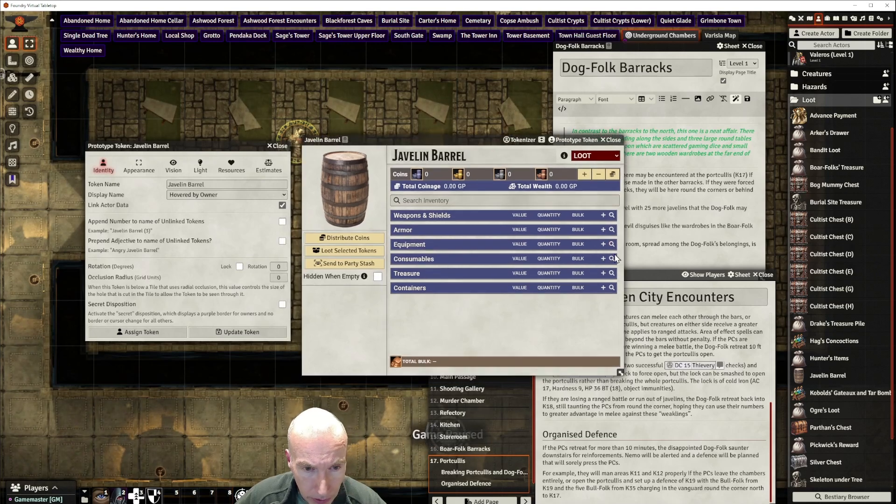
pyautogui.click(611, 216)
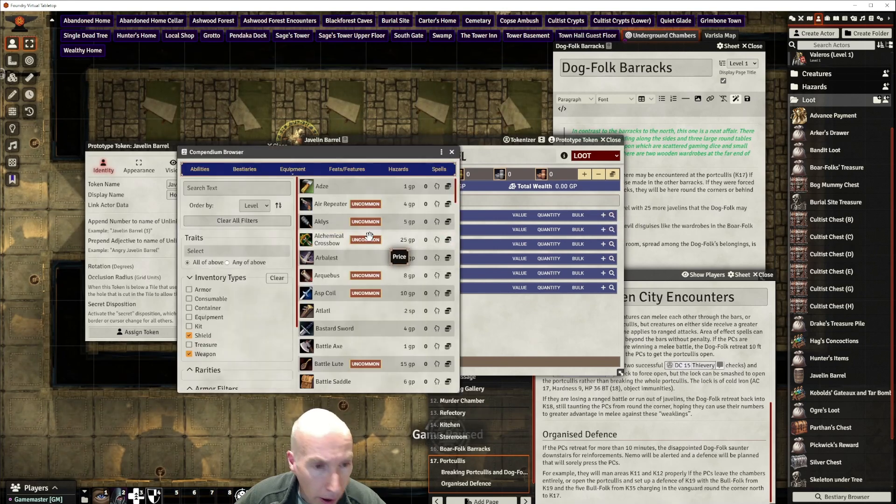
pyautogui.click(227, 188)
pyautogui.write('jav')
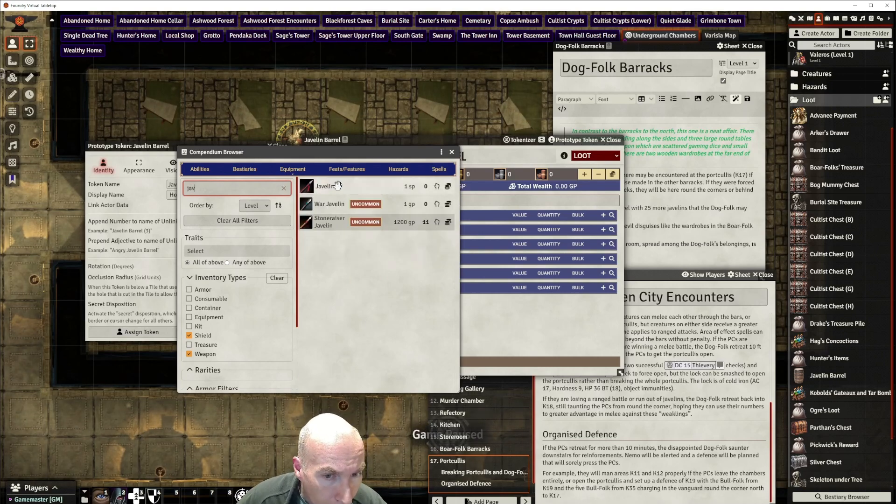
pyautogui.moveTo(325, 186); pyautogui.dragTo(351, 190)
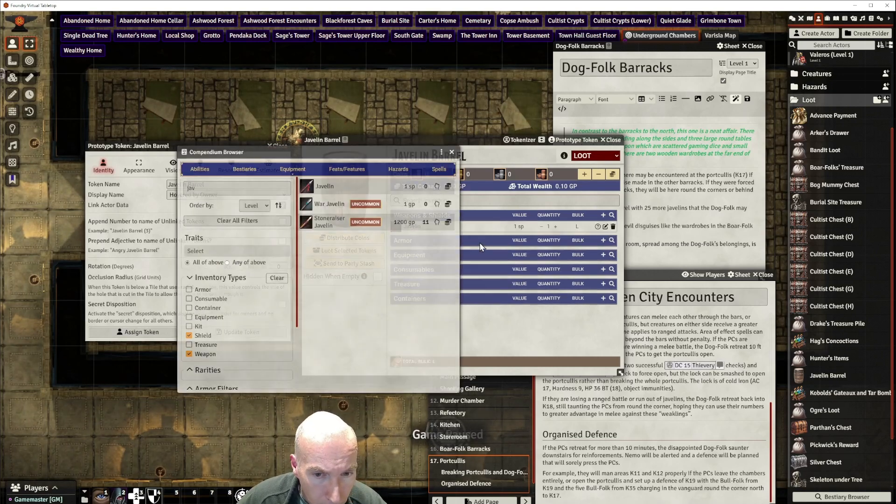
# Raise the Javelin quantity in the Javelin Barrel's inventory to 25
pyautogui.click(555, 226)
pyautogui.click(555, 227)
pyautogui.click(555, 227)
pyautogui.click(556, 226)
pyautogui.click(556, 228)
pyautogui.click(556, 228)
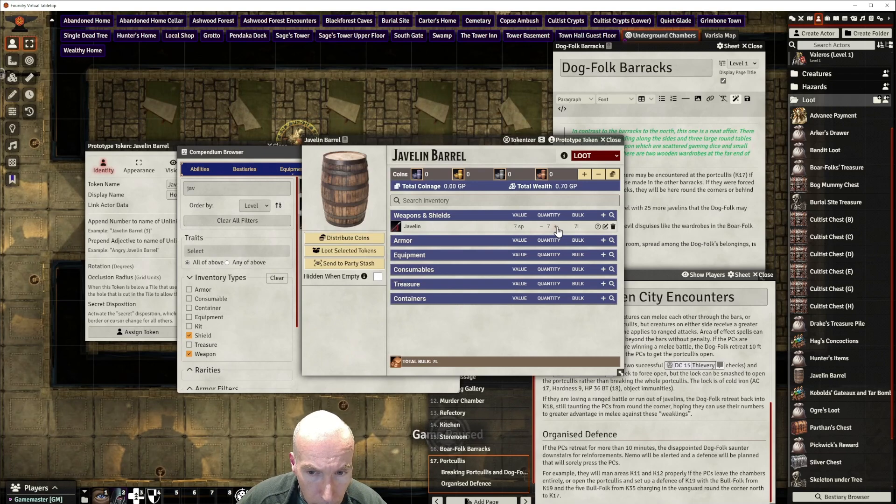
pyautogui.click(556, 228)
pyautogui.click(556, 227)
pyautogui.click(556, 227)
pyautogui.click(556, 227)
pyautogui.click(555, 227)
pyautogui.click(556, 228)
pyautogui.click(556, 228)
pyautogui.click(556, 227)
pyautogui.click(556, 227)
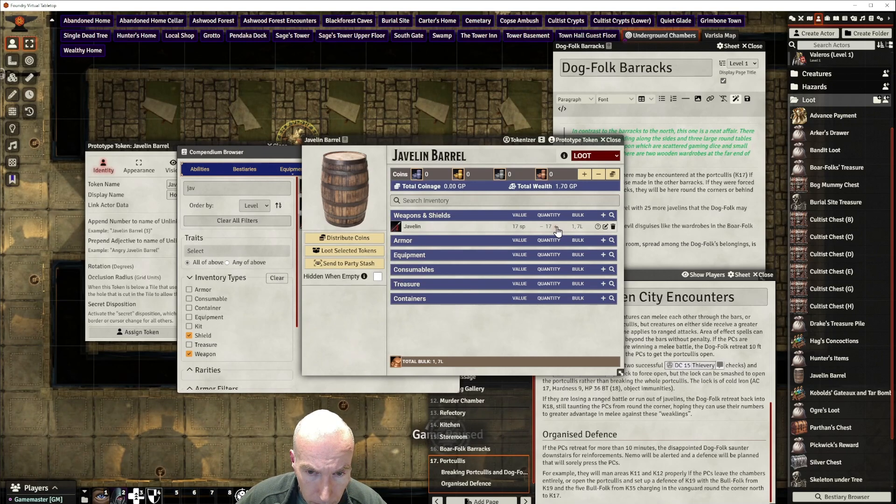
pyautogui.click(556, 227)
pyautogui.click(556, 227)
pyautogui.click(556, 228)
pyautogui.click(556, 227)
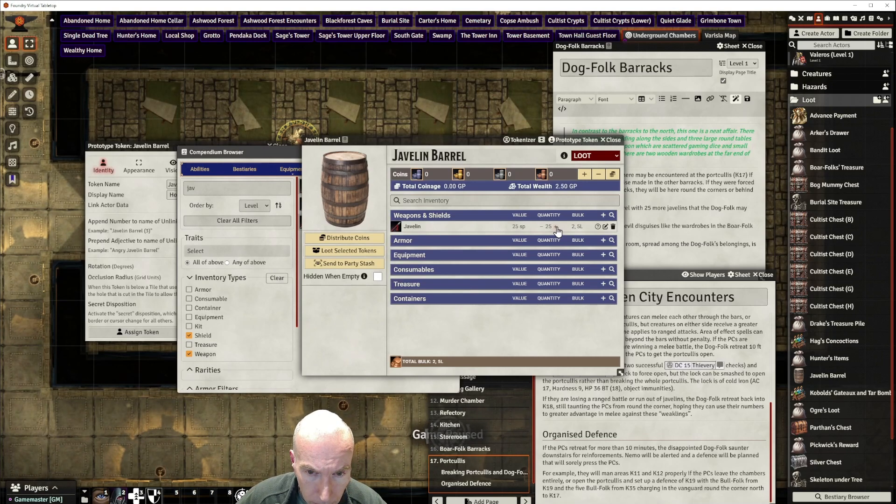
# Close the Javelin Barrel sheet, the Compendium Browser and the barrel's prototype token settings
pyautogui.moveTo(607, 144); pyautogui.dragTo(591, 145)
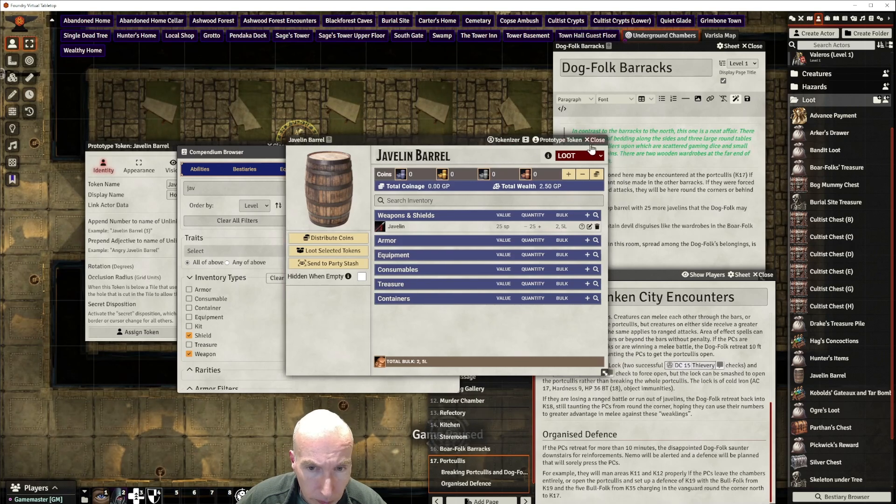
pyautogui.click(599, 141)
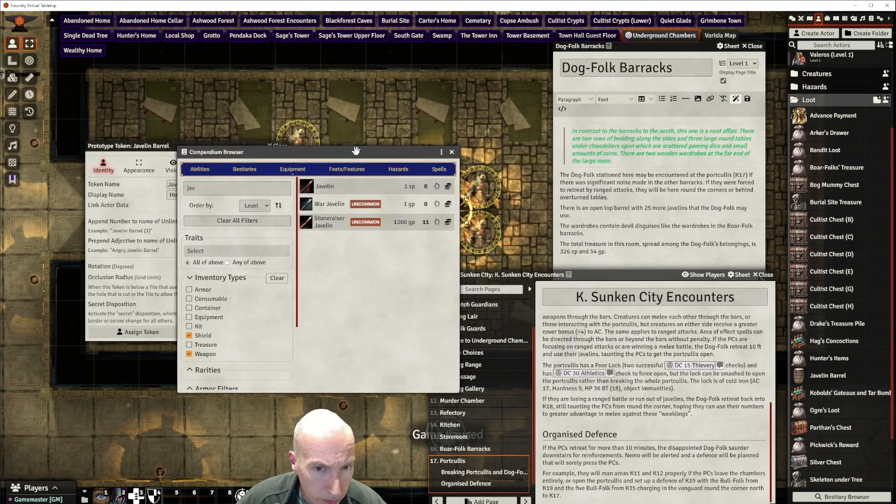
pyautogui.moveTo(418, 154); pyautogui.dragTo(389, 160)
pyautogui.click(424, 158)
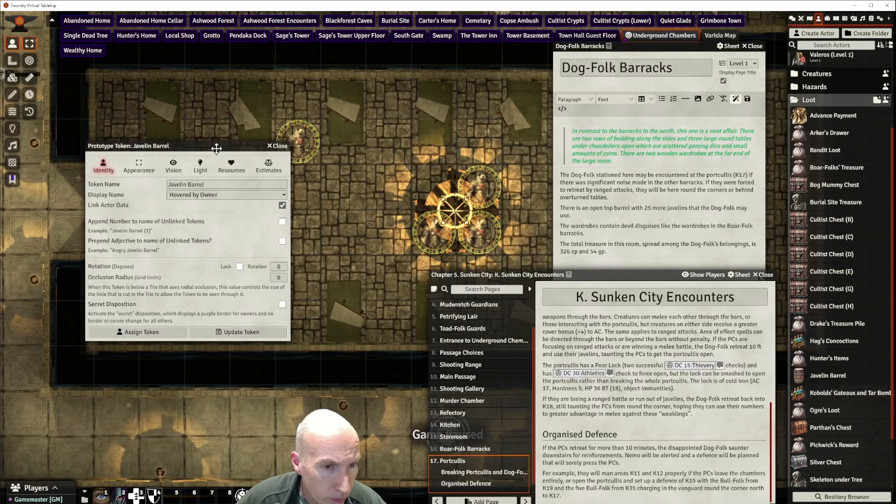
pyautogui.moveTo(215, 147); pyautogui.dragTo(189, 170)
pyautogui.click(248, 170)
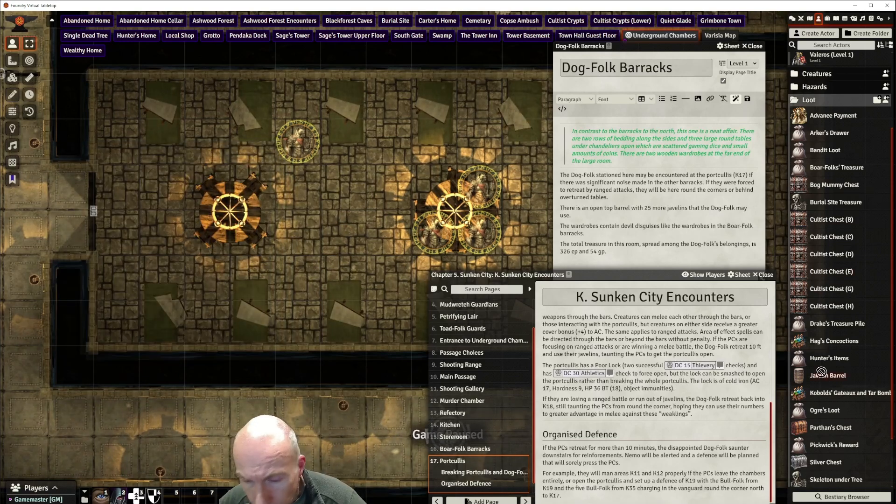
# Place a Javelin Barrel token on the map between the two westernmost beds along the barracks' south wall
pyautogui.moveTo(822, 375); pyautogui.dragTo(595, 318)
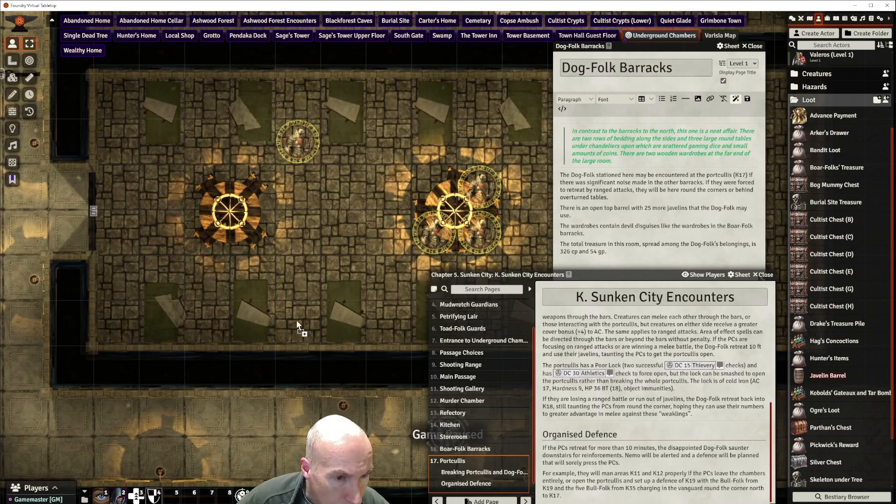
pyautogui.moveTo(297, 322); pyautogui.dragTo(209, 321)
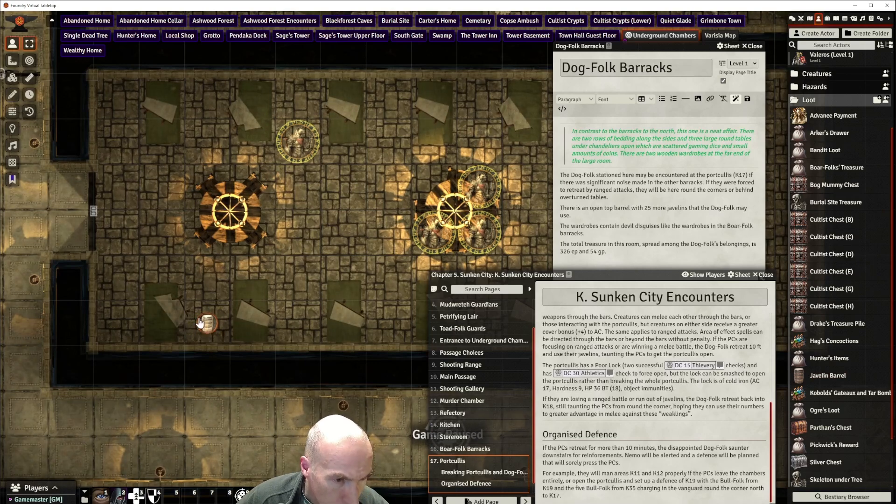
pyautogui.scroll(1, 303, 251)
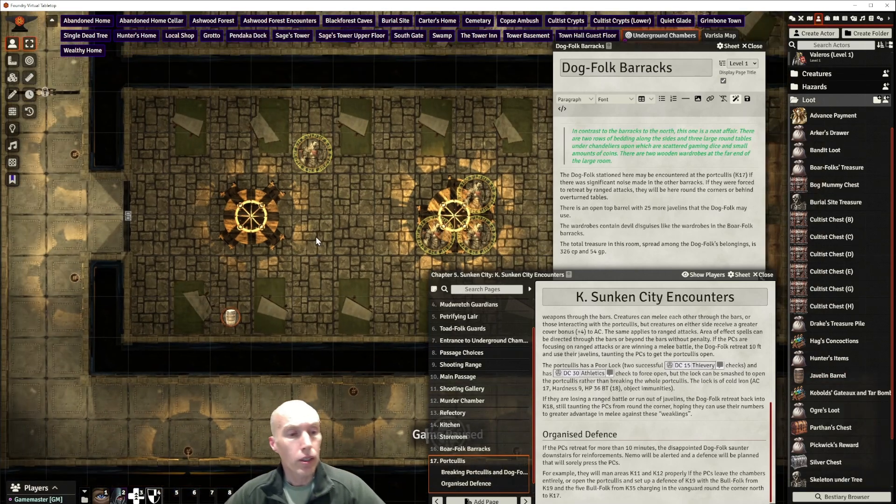
pyautogui.scroll(1, 315, 233)
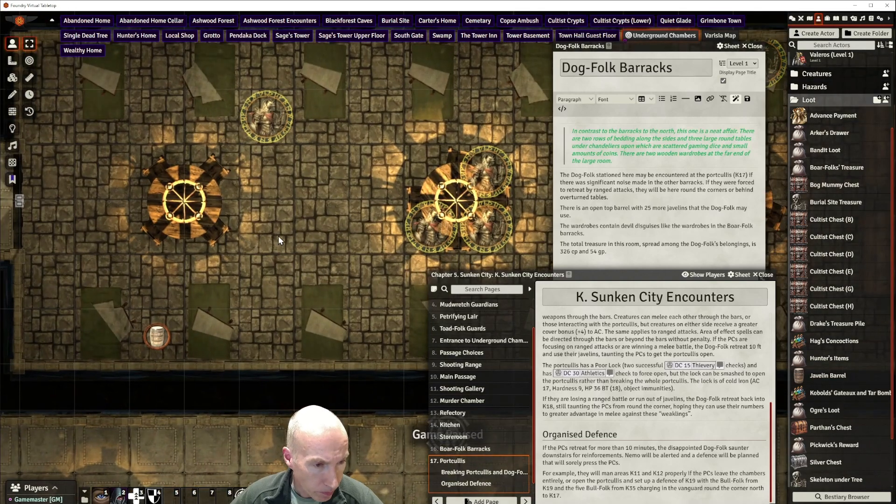
pyautogui.scroll(-2, 228, 234)
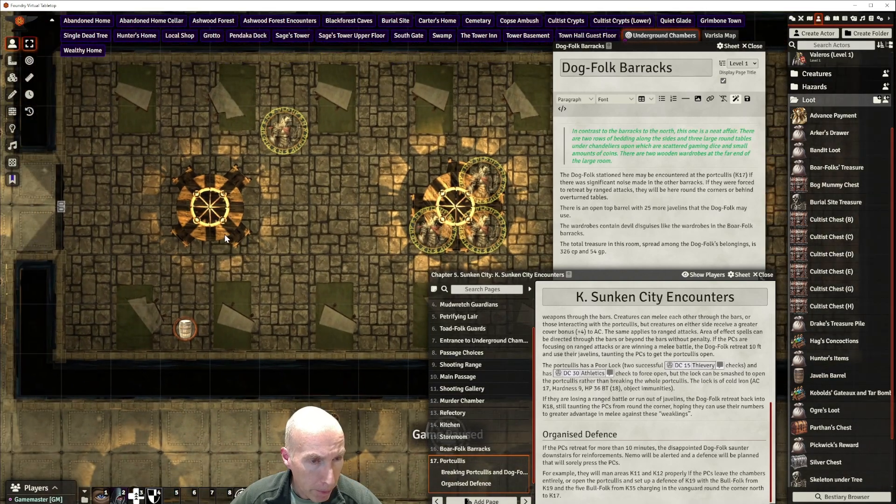
pyautogui.scroll(-2, 309, 219)
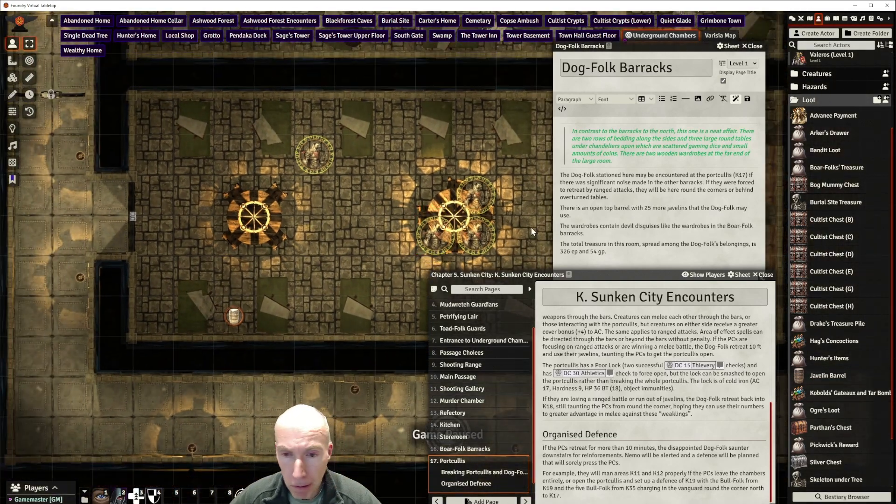
# Insert a Javelin Barrel actor link on its own line below the open top barrel sentence in the Dog-Folk Barracks page and save it
pyautogui.click(573, 215)
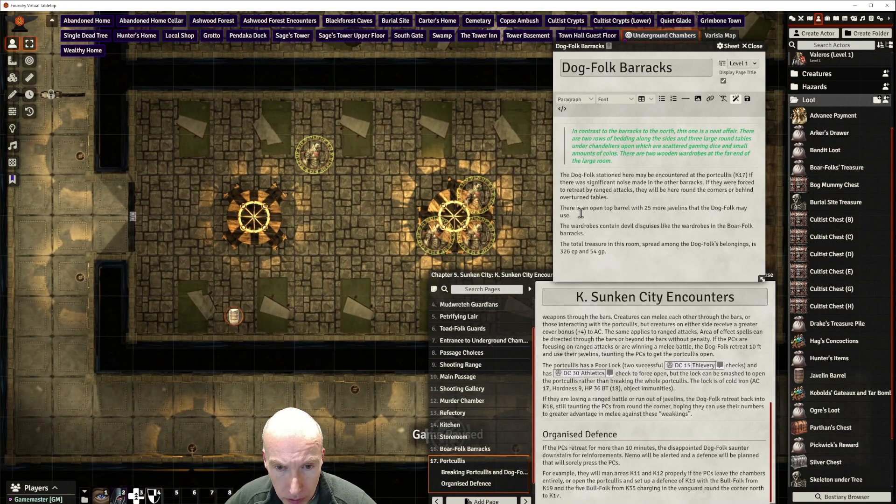
pyautogui.click(689, 101)
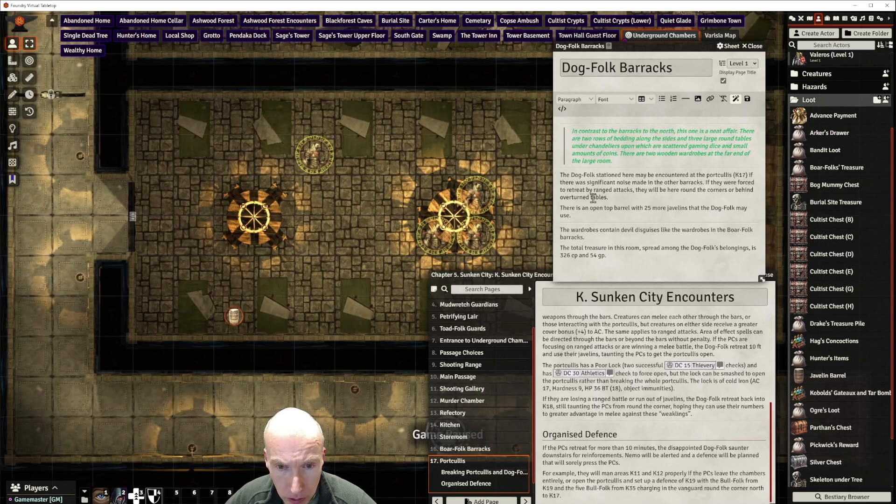
pyautogui.click(686, 101)
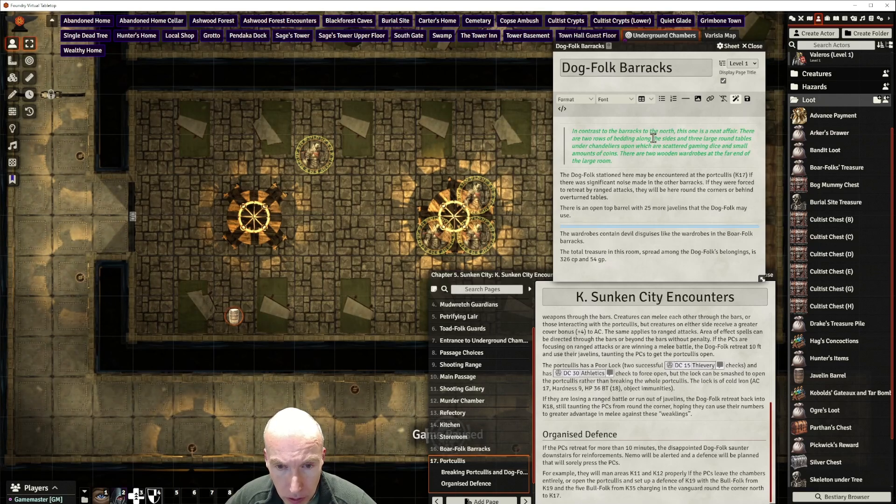
pyautogui.click(580, 223)
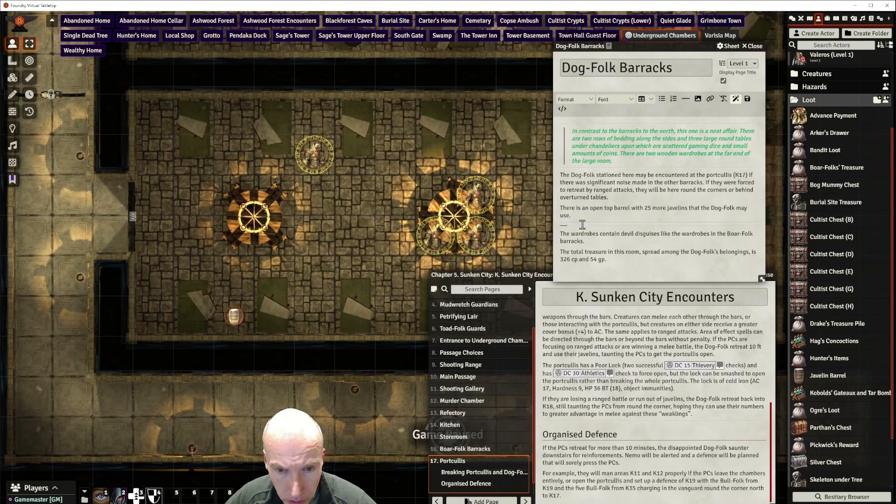
pyautogui.scroll(-3, 831, 284)
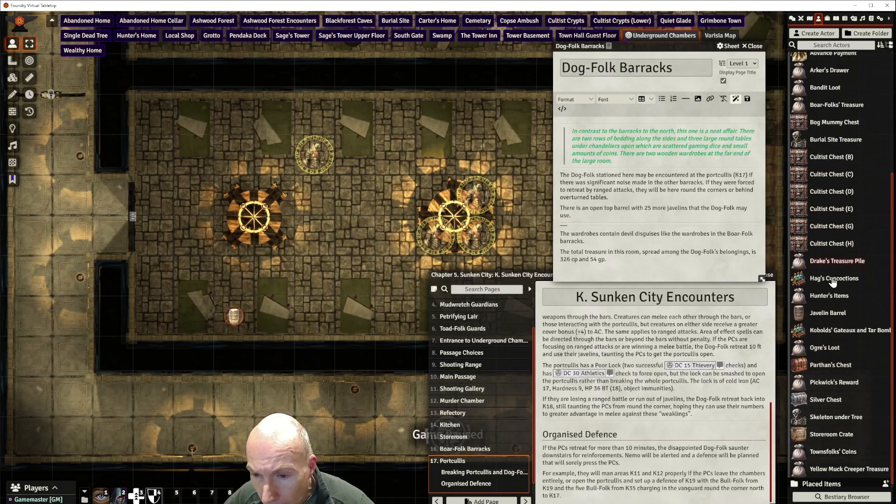
pyautogui.moveTo(786, 301); pyautogui.dragTo(596, 225)
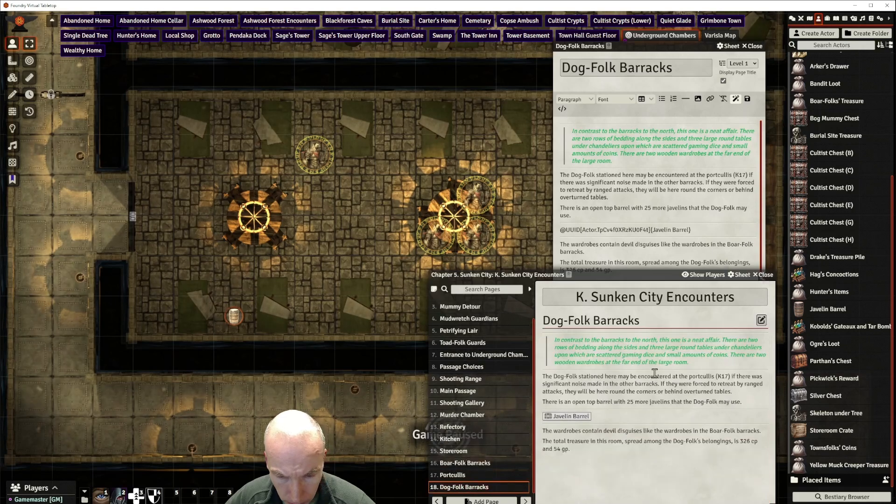
pyautogui.scroll(-1, 662, 208)
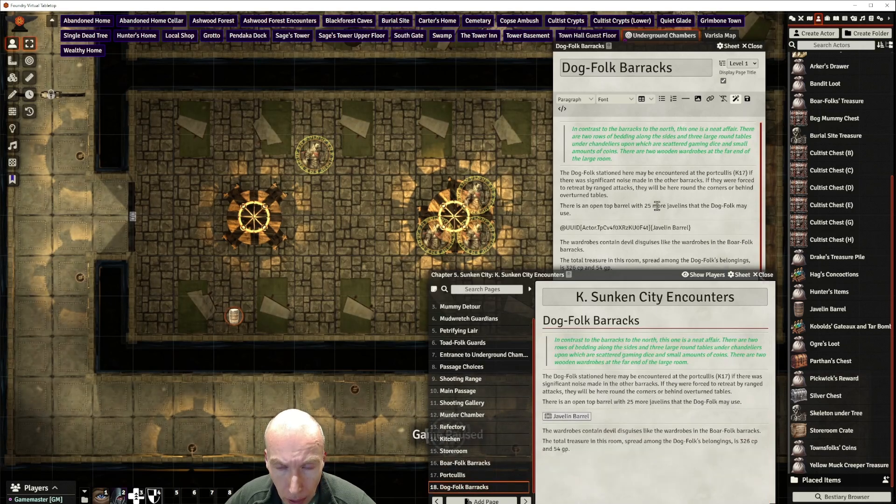
pyautogui.moveTo(666, 46); pyautogui.dragTo(670, 29)
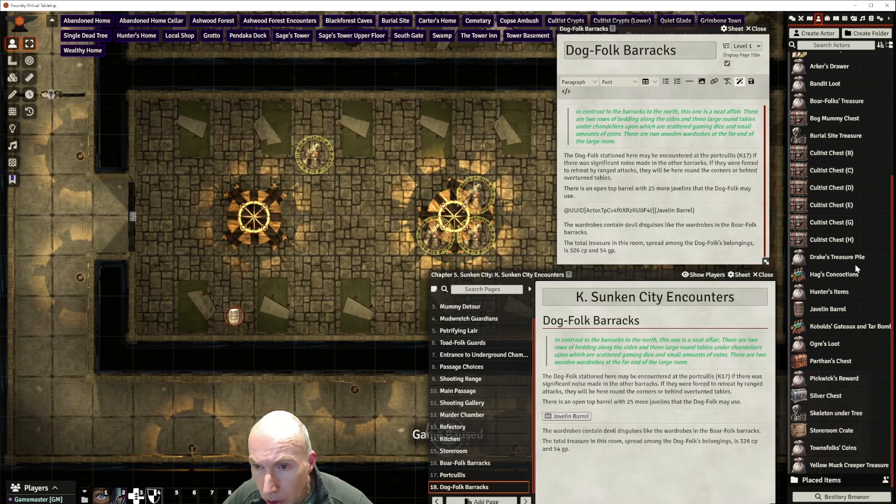
# Duplicate the Boar-Folks' Treasure loot actor and rename the copy as Dog-Folks' Treasure
pyautogui.rightClick(828, 102)
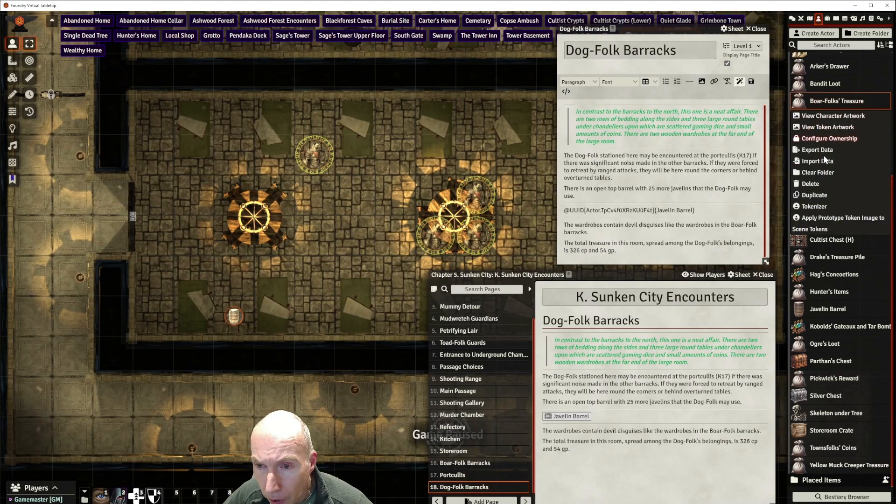
pyautogui.click(821, 196)
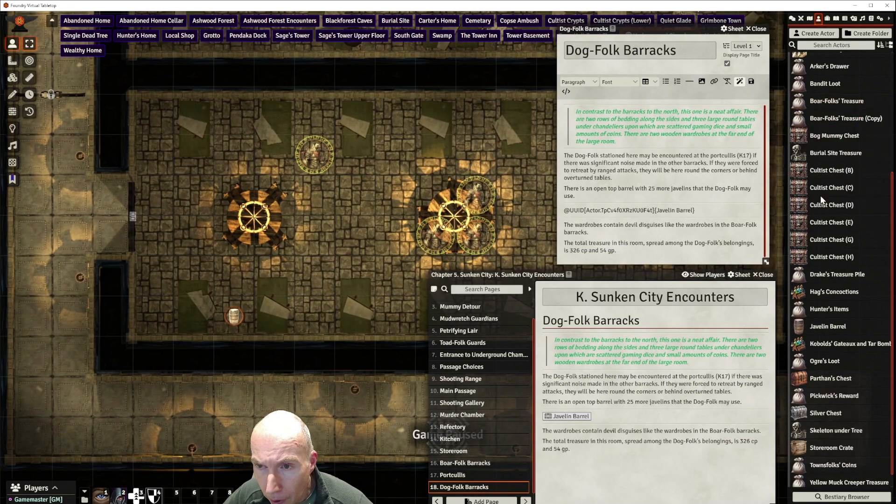
pyautogui.click(839, 118)
pyautogui.click(382, 162)
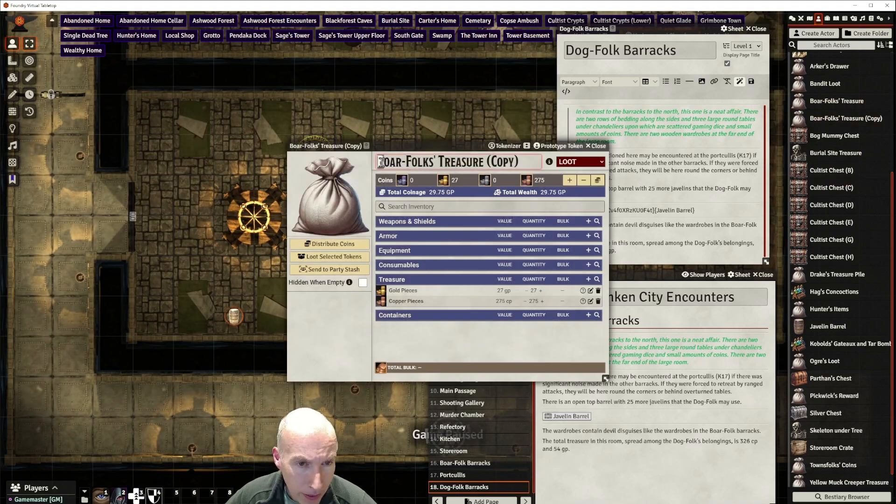
pyautogui.press('Delete')
pyautogui.press('Delete')
pyautogui.press('Delete')
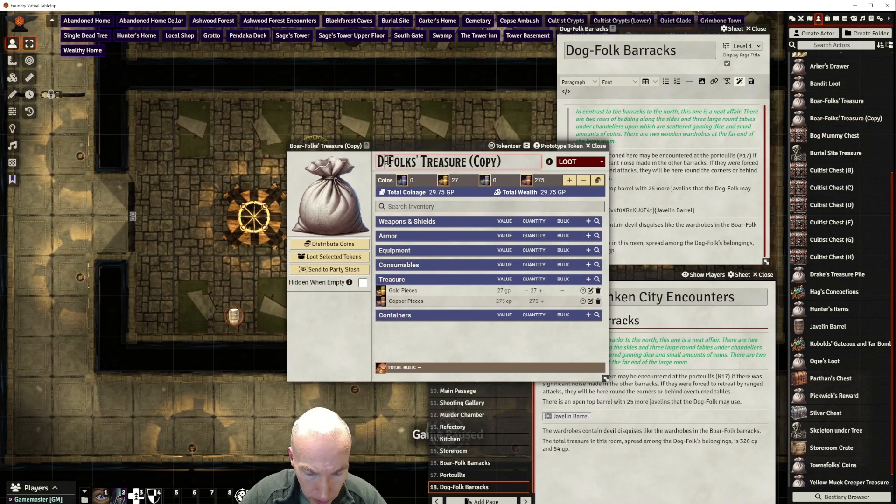
pyautogui.write('Dog')
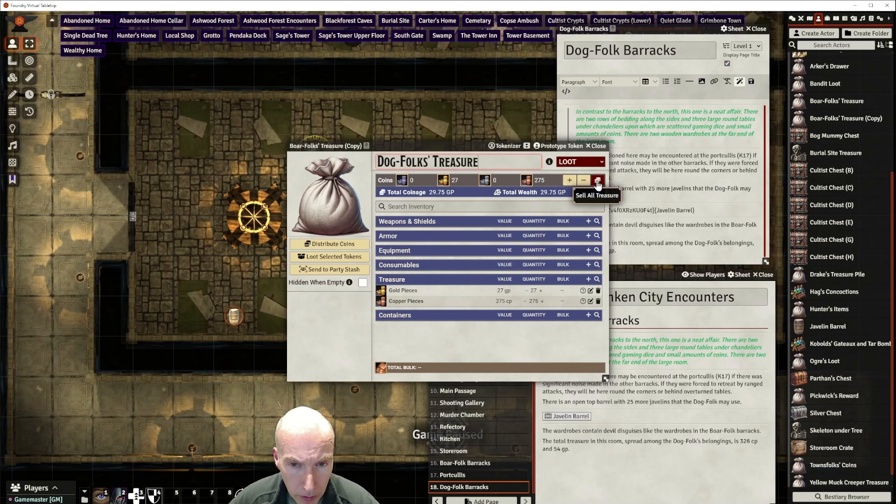
pyautogui.click(569, 182)
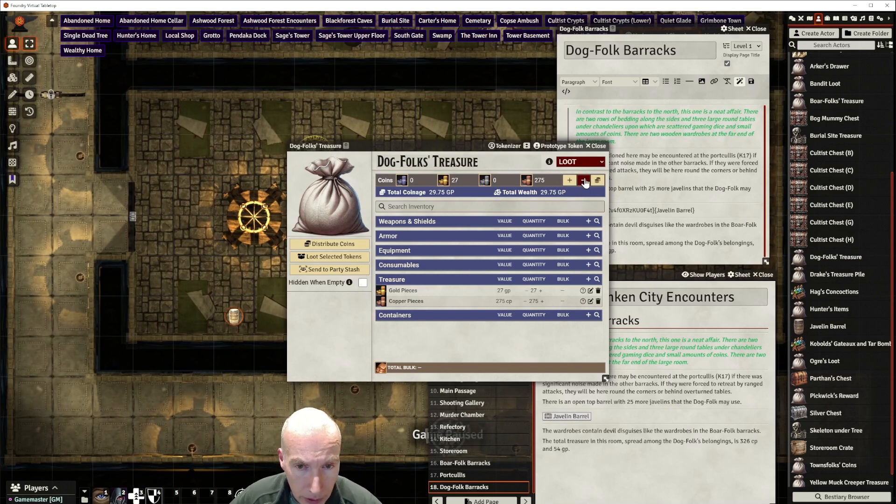
# Try to remove 100 gold and 300 copper coins from Dog-Folks' Treasure
pyautogui.click(583, 180)
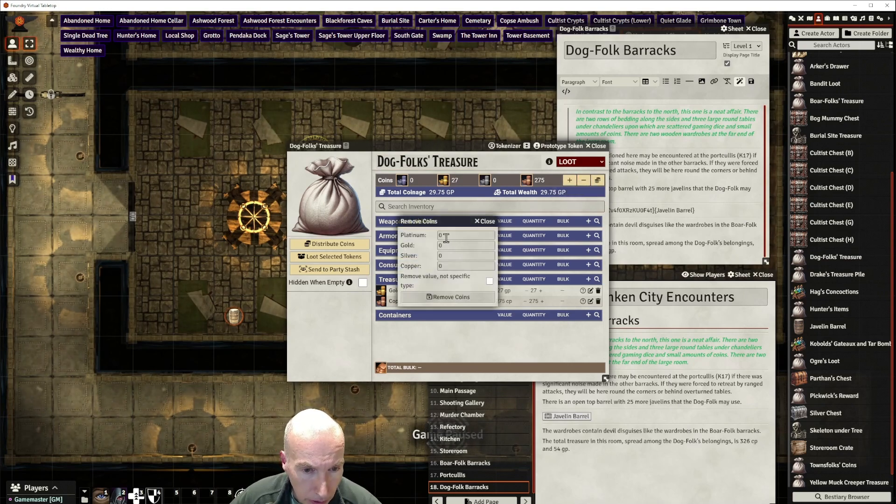
pyautogui.click(452, 298)
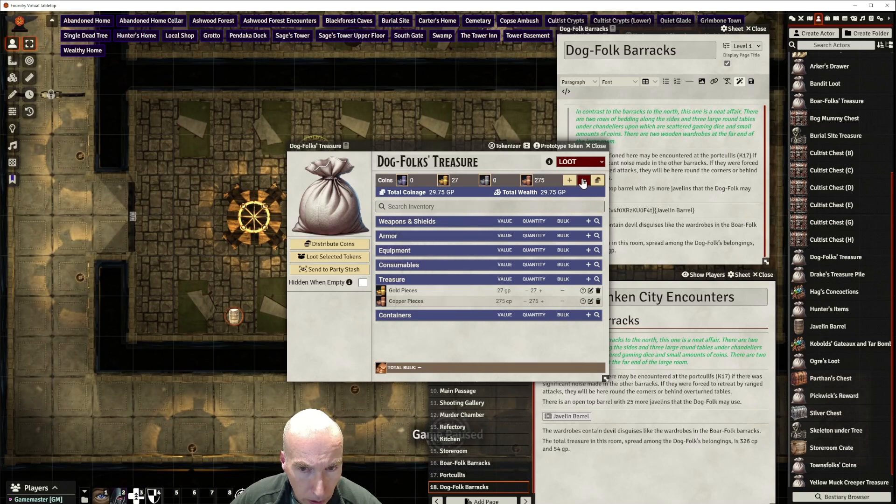
pyautogui.click(583, 180)
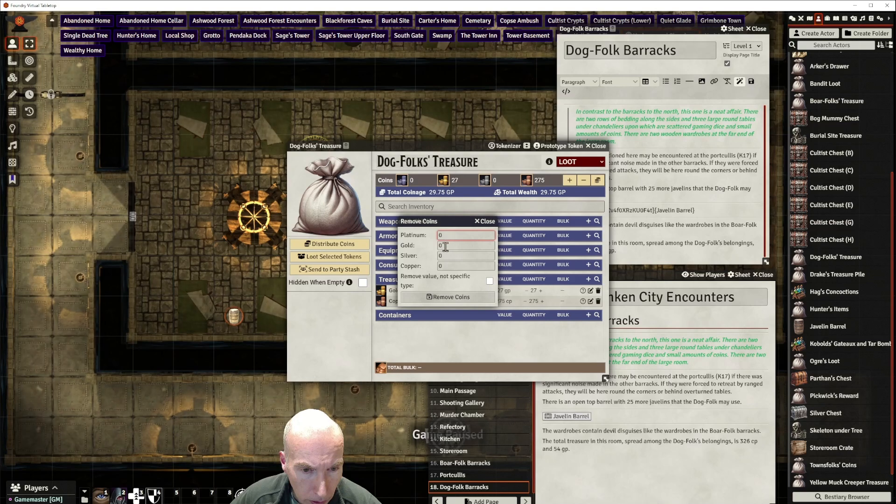
pyautogui.write('100')
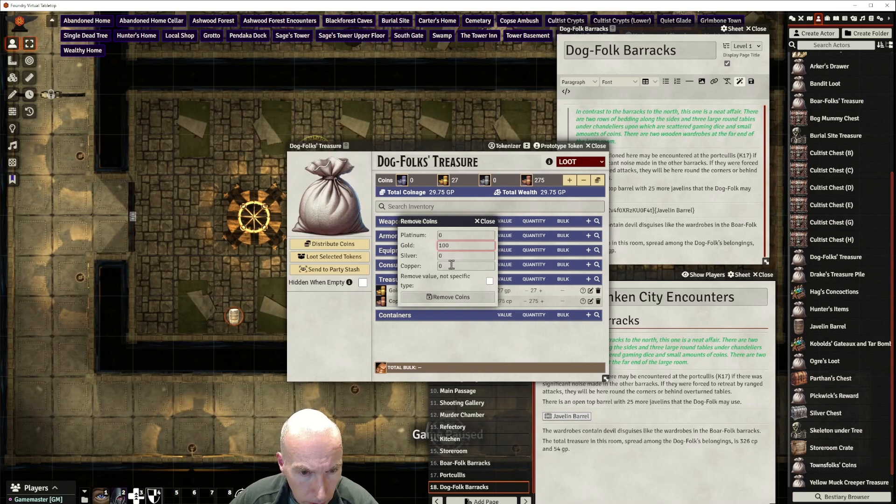
pyautogui.write('300')
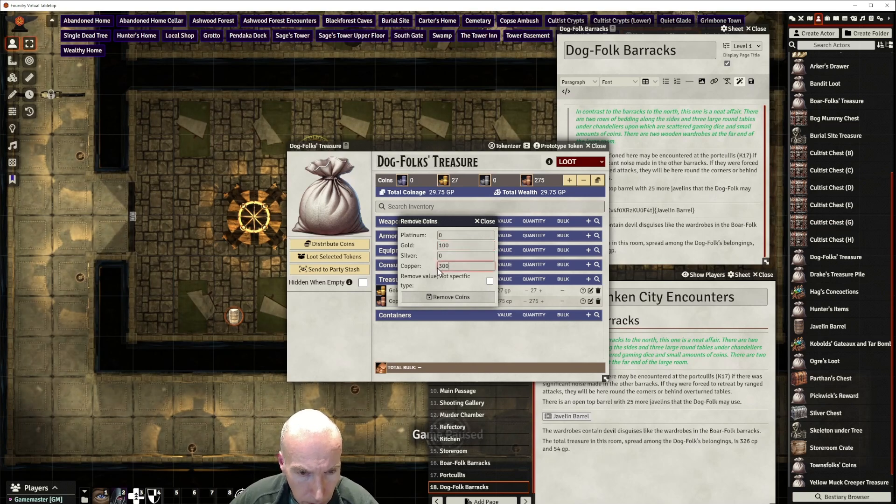
pyautogui.click(451, 298)
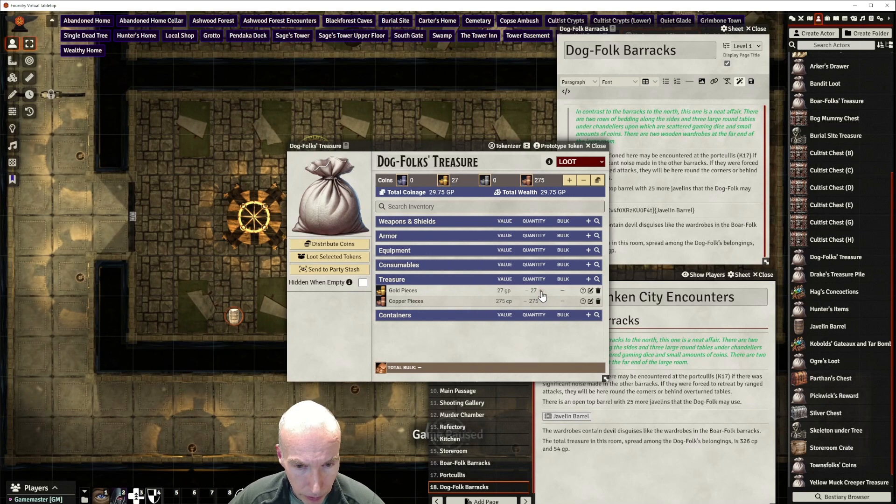
# Set the Gold Pieces quantity in Dog-Folks' Treasure to 54
pyautogui.click(541, 290)
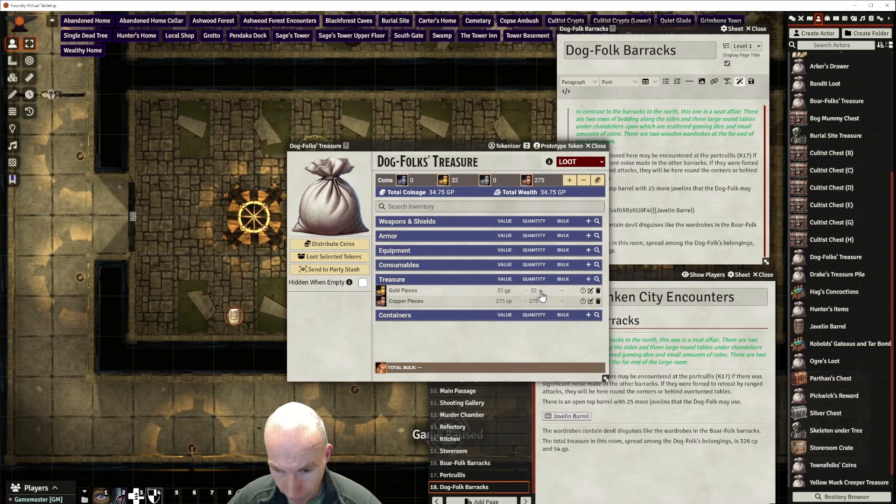
pyautogui.click(541, 291)
pyautogui.click(541, 290)
pyautogui.click(542, 291)
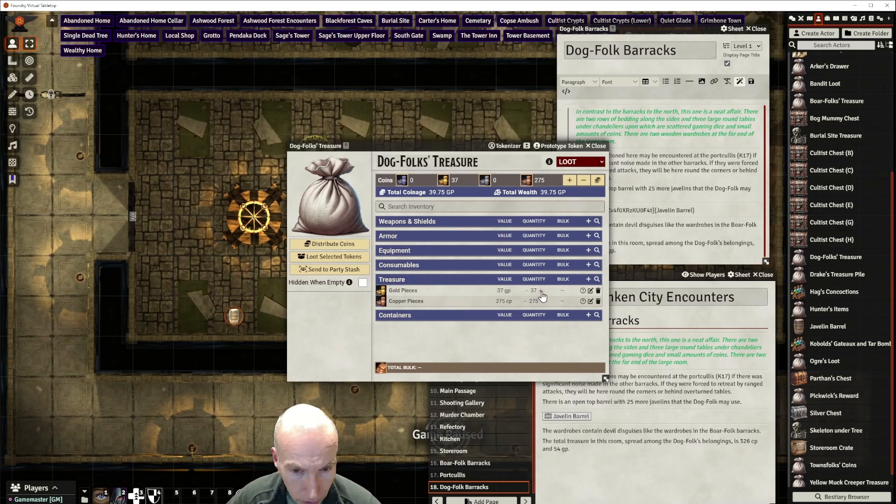
pyautogui.keyDown('ctrl'); pyautogui.click(541, 291); pyautogui.keyUp('ctrl')
pyautogui.click(541, 291)
pyautogui.click(541, 290)
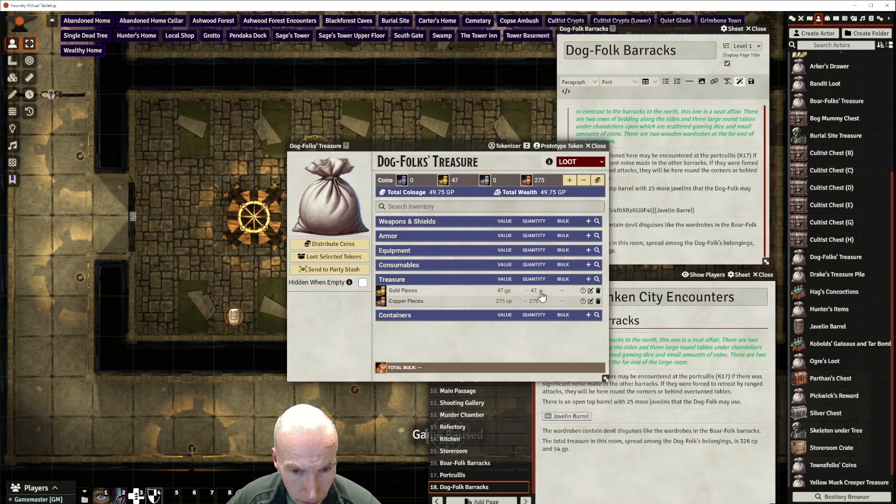
pyautogui.click(541, 290)
pyautogui.click(541, 291)
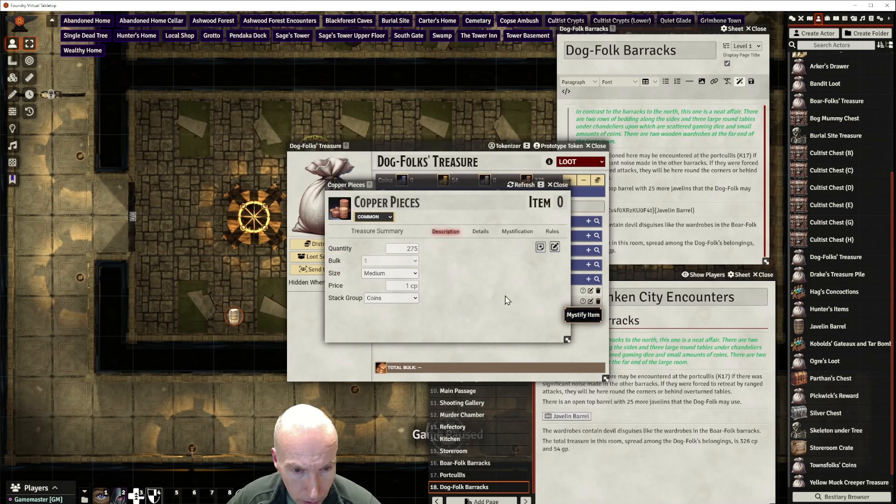
# Set the Copper Pieces quantity in Dog-Folks' Treasure to 326 and close the item sheet
pyautogui.click(405, 249)
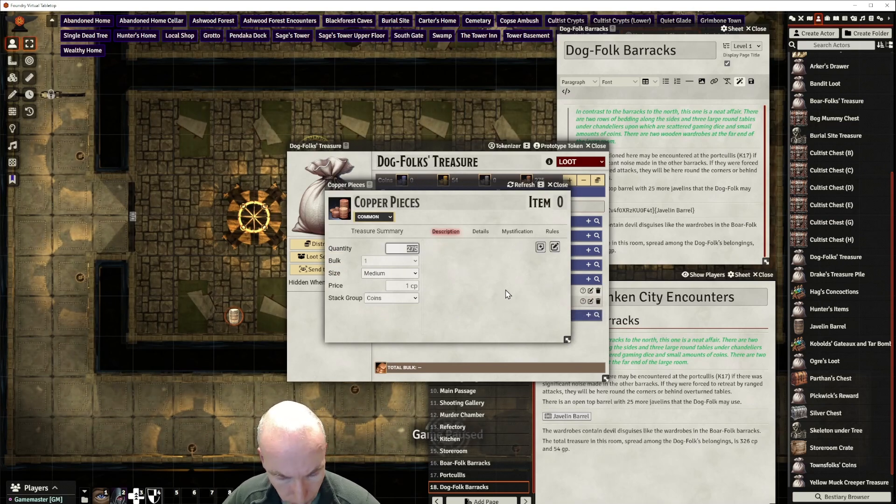
pyautogui.click(498, 288)
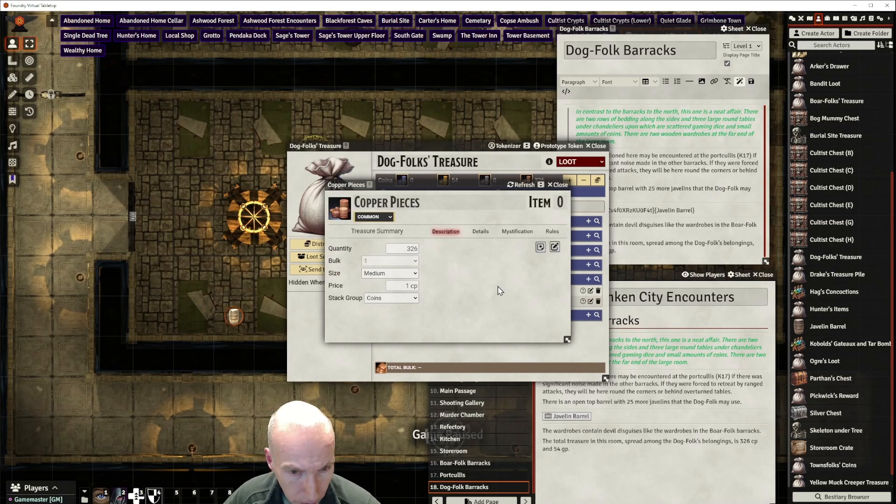
pyautogui.click(560, 187)
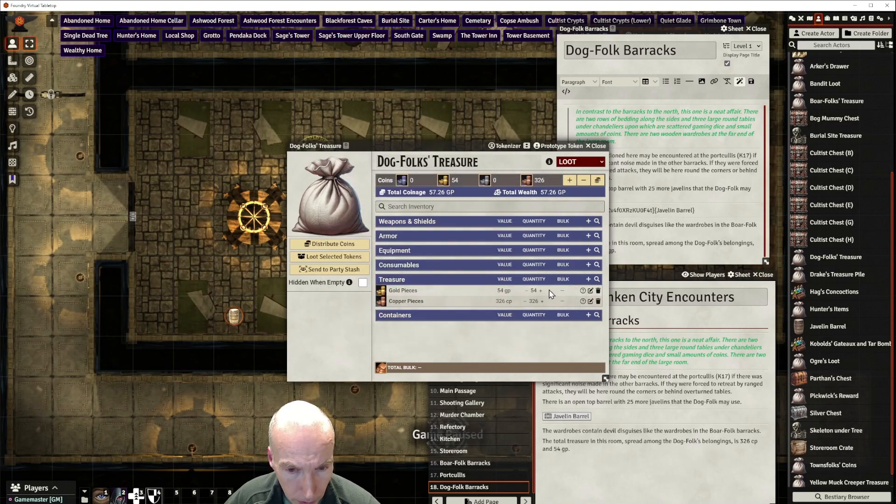
# Update the actor's prototype token with the name Dog-Folks' Treasure and close the loot sheet
pyautogui.moveTo(424, 147); pyautogui.dragTo(485, 140)
pyautogui.click(603, 136)
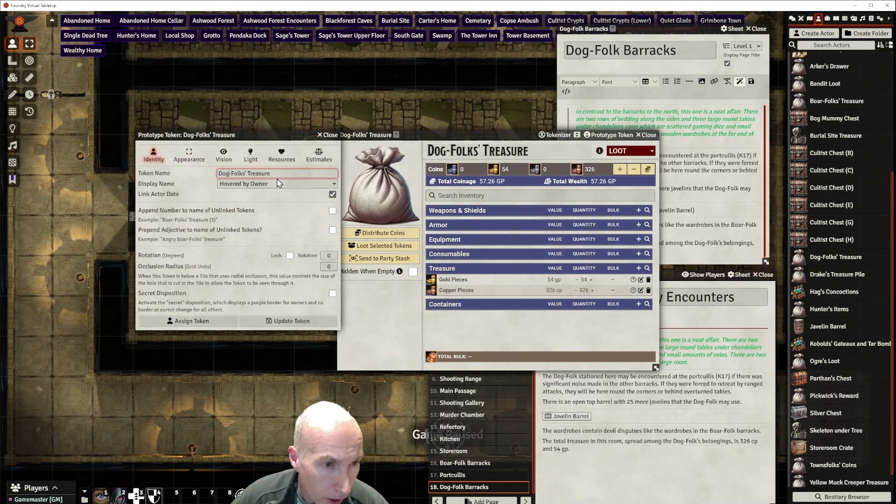
pyautogui.click(286, 223)
pyautogui.click(288, 321)
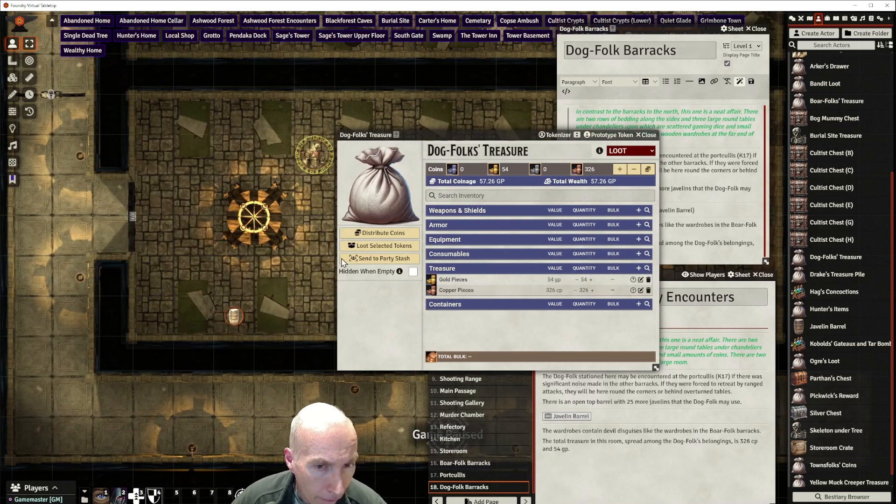
pyautogui.moveTo(630, 137); pyautogui.dragTo(602, 141)
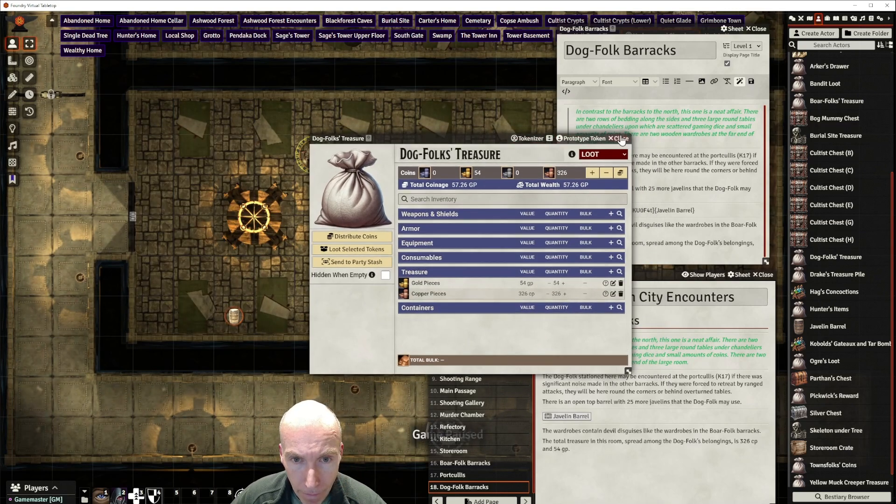
pyautogui.click(620, 139)
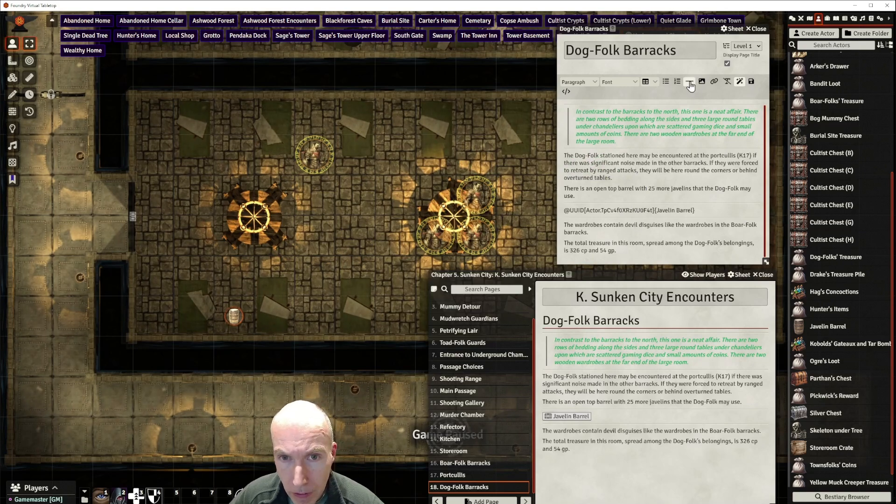
# Add horizontal lines and a Dog-Folks' Treasure actor link below the total treasure sentence in the Dog-Folk Barracks page and save it
pyautogui.click(690, 84)
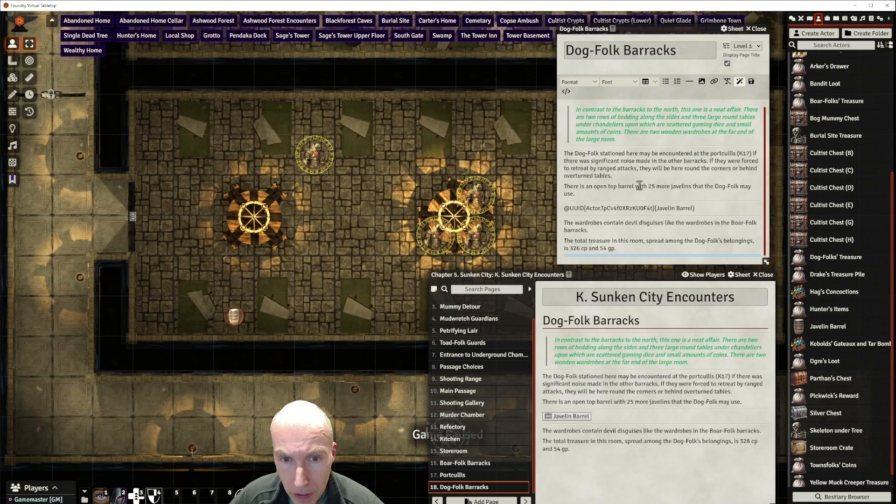
pyautogui.click(687, 83)
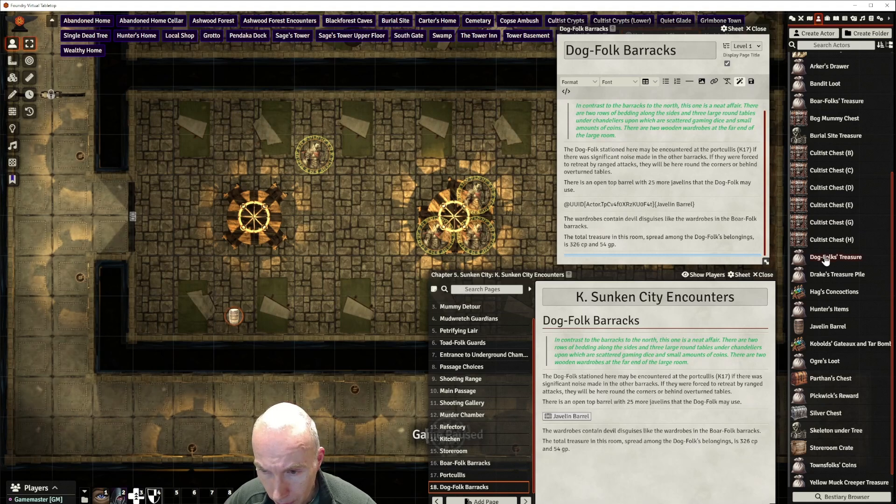
pyautogui.moveTo(825, 259); pyautogui.dragTo(637, 252)
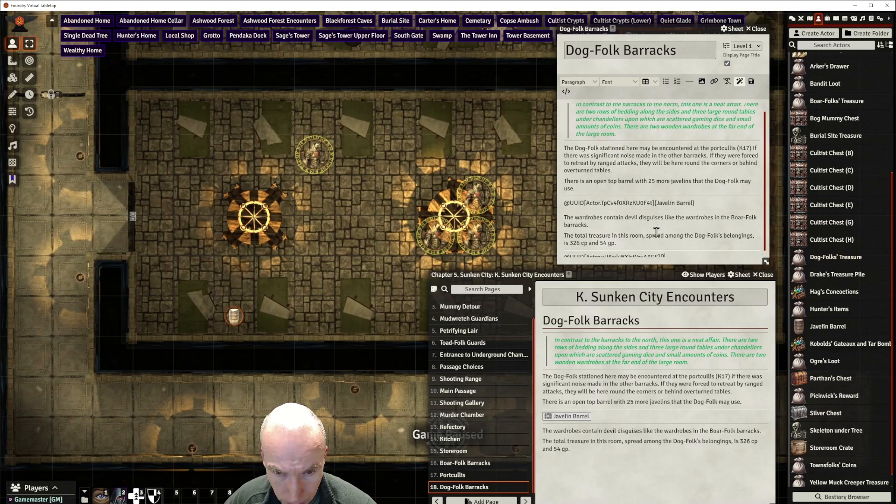
pyautogui.click(751, 83)
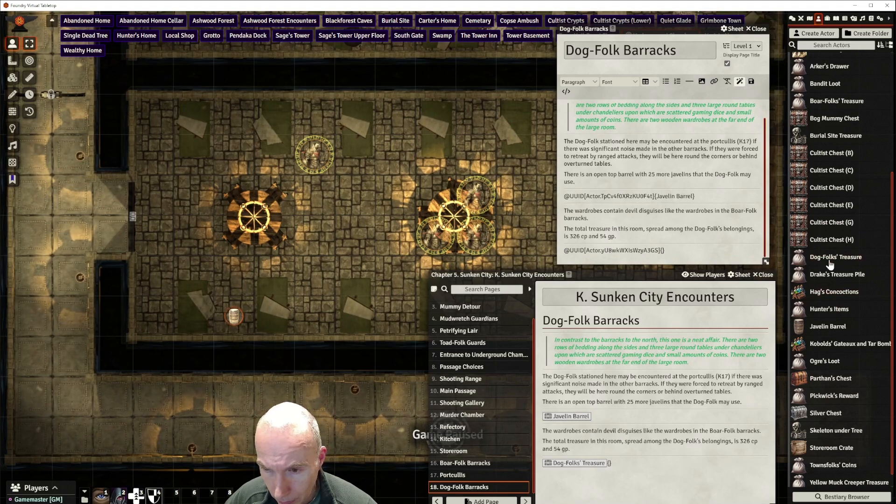
# Place a Dog-Folks' Treasure token on the barracks floor between the middle and easternmost round tables
pyautogui.moveTo(831, 260); pyautogui.dragTo(521, 229)
pyautogui.moveTo(465, 191); pyautogui.dragTo(295, 148)
pyautogui.click(360, 199)
pyautogui.moveTo(359, 198); pyautogui.dragTo(389, 197)
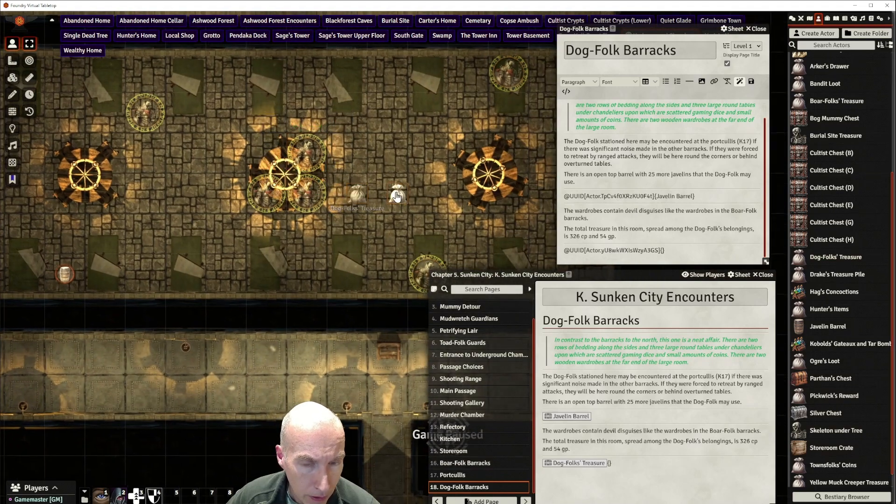
pyautogui.rightClick(387, 193)
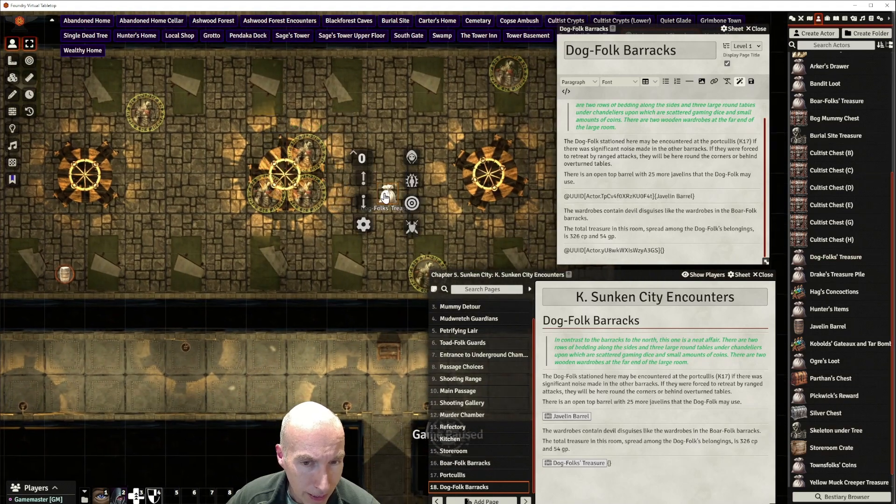
pyautogui.click(382, 138)
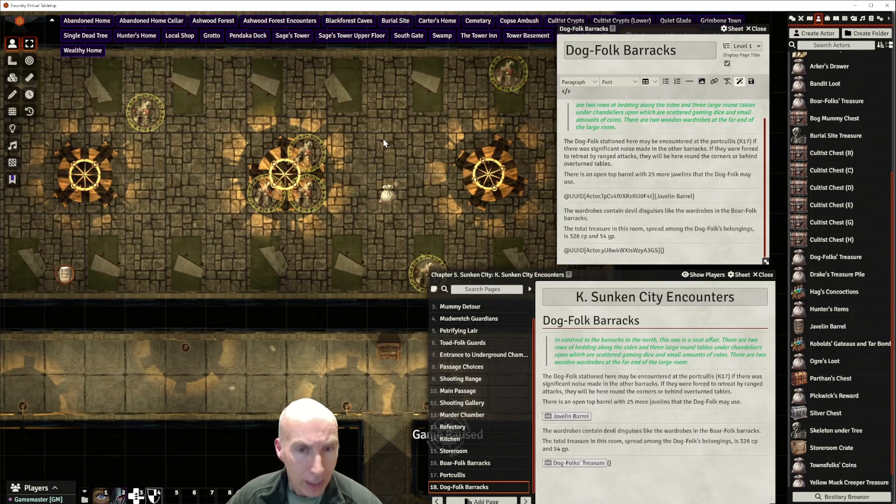
# Create a new text page named Stair and Guard in the K. Sunken City Encounters journal
pyautogui.scroll(-5, 367, 154)
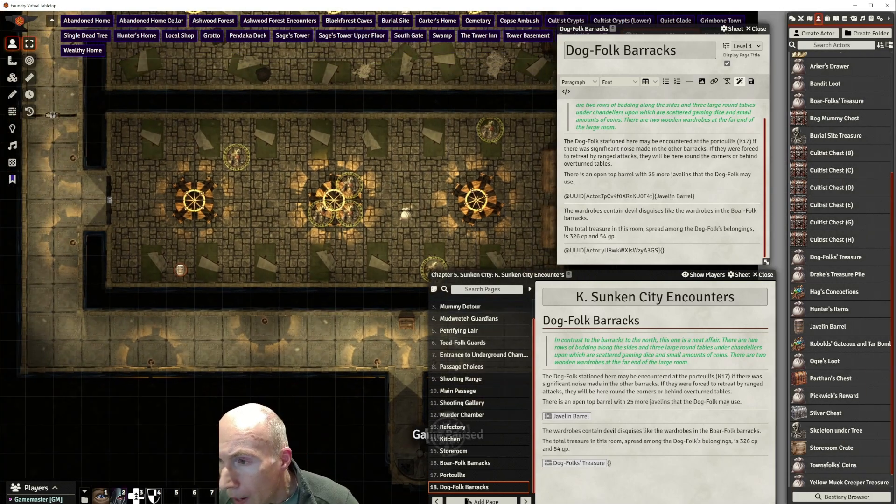
pyautogui.moveTo(381, 239); pyautogui.dragTo(325, 107)
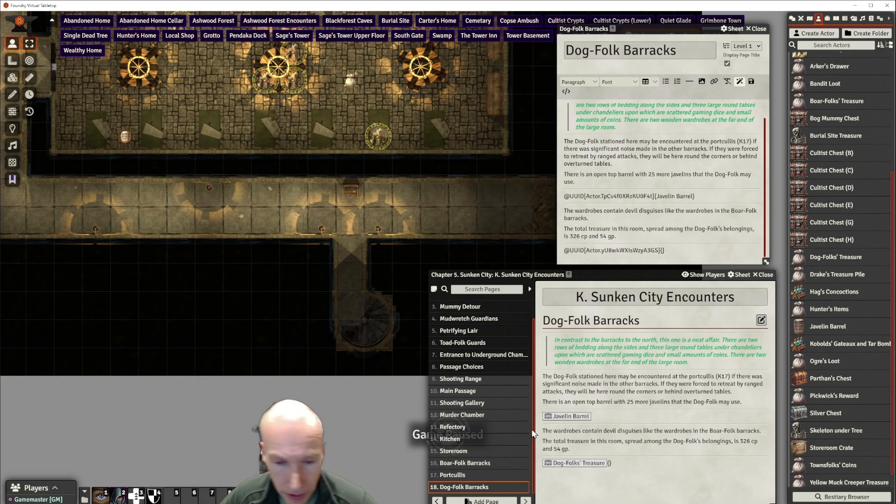
pyautogui.click(490, 501)
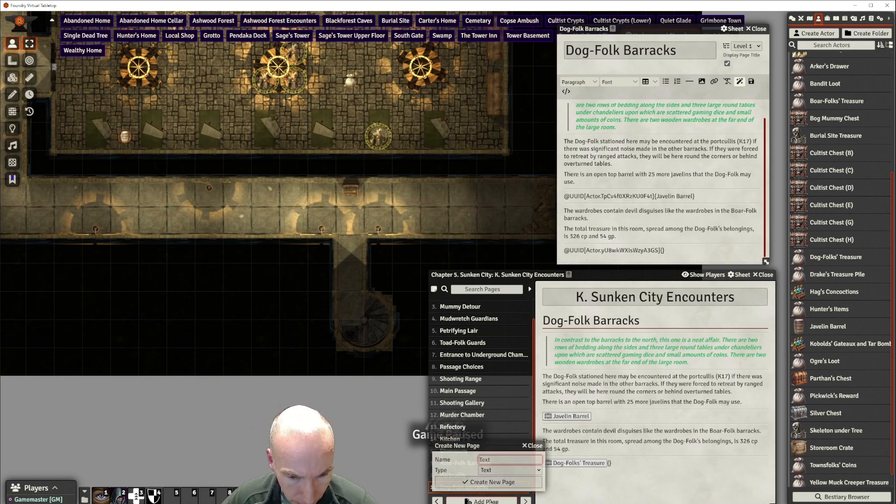
pyautogui.write('S')
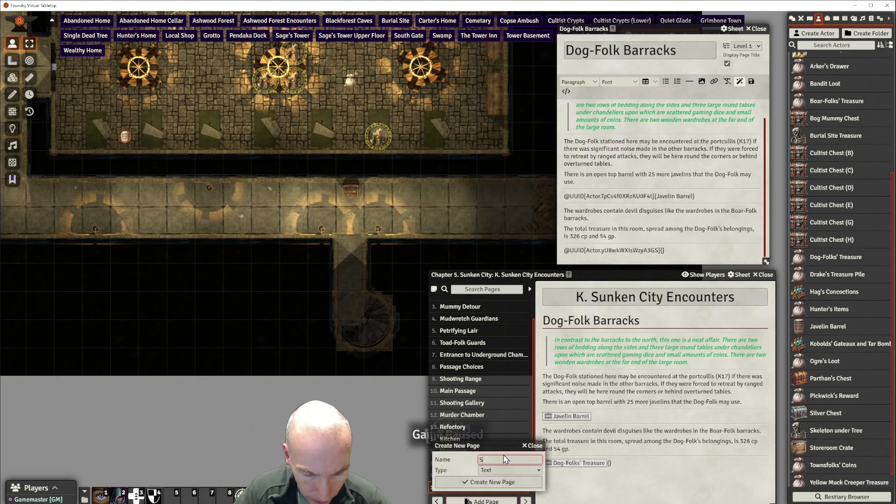
pyautogui.write('tair and')
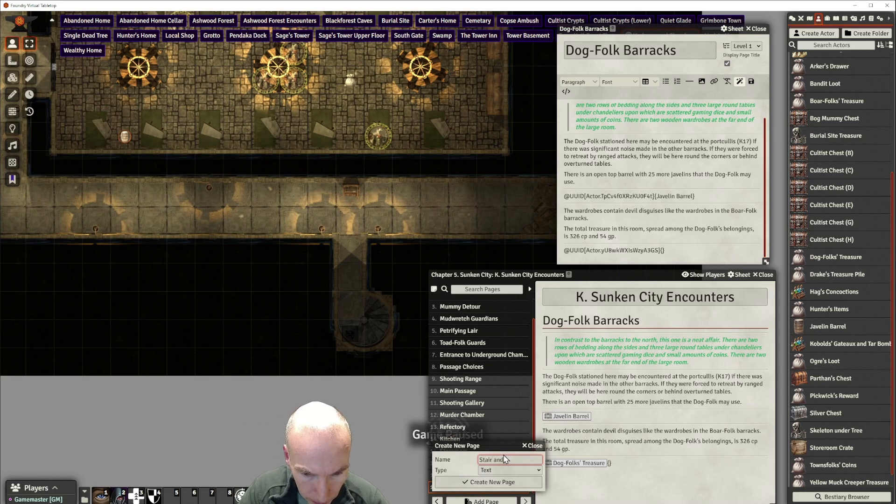
pyautogui.write(' Gua')
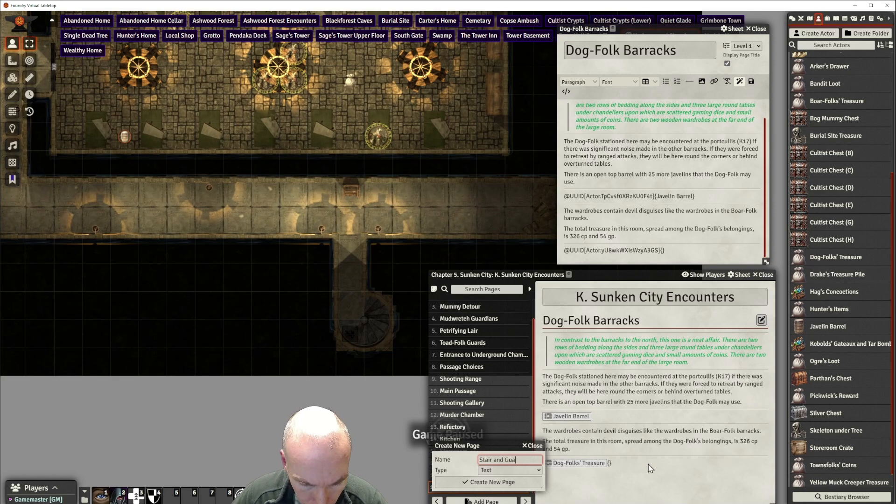
pyautogui.write('RD')
pyautogui.press('BackSpace')
pyautogui.press('BackSpace')
pyautogui.write('rd')
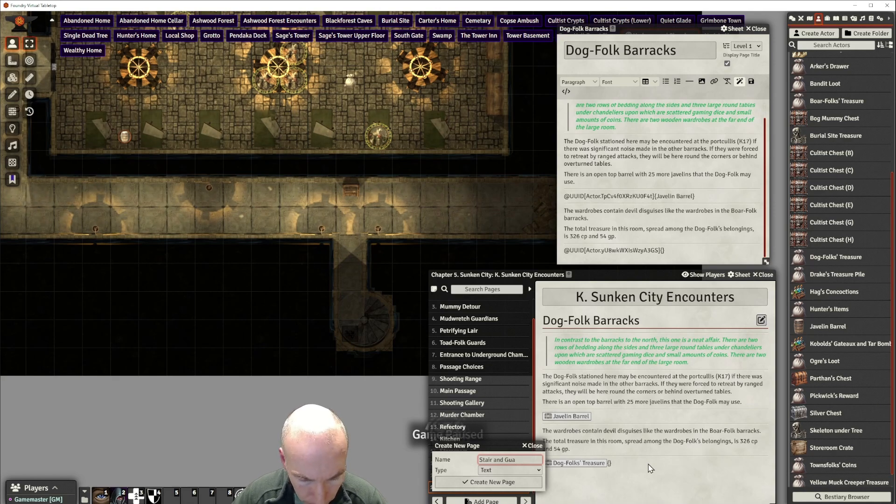
pyautogui.click(503, 488)
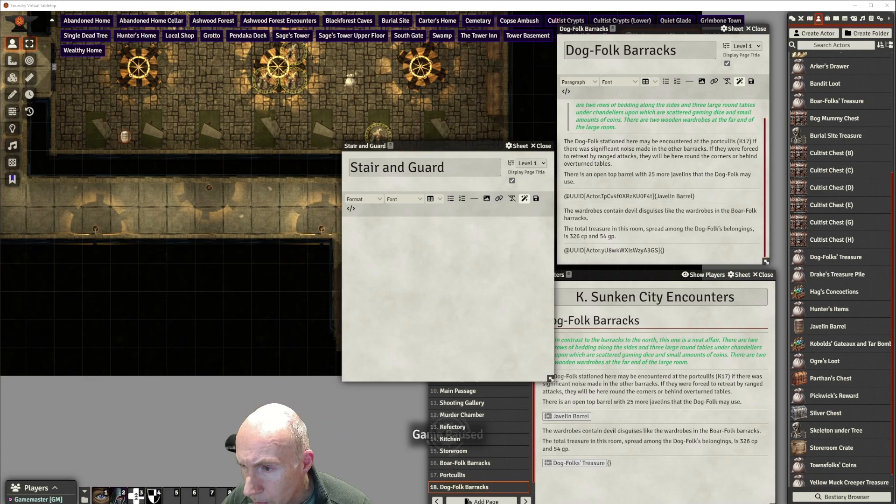
# Fill the Stair and Guard page with the sleeping guard note, the green read-aloud description and the Boss Bull-Folk (Elite Minotaur) paragraph
pyautogui.click(431, 230)
pyautogui.write("Even if there is combat at K17 or K18, the guard here remains asleep. Only if the PCs retreat and return will this guard be woken and in that circumstance he will be waiting with a vanguard of Bull-Folk, ready to charge at any PCs who come round the corner. You turn the corner and see in the torchlight some distance away a very large humanoid slouched on a heavy chair that creaks under the creature's weight. The humanoid has a bull's head with sharp curved horns. It appears to be sound asleep, a spilled over earthenware jug by its side. You can here its stentorian snores reverberating up the passage. The creature faces a narrow opening in the passage to the south while the main passage ends a short distance further on in a collapsed pile of masonry. The Boss Bull-Folk stationed here (Elite Minotaur) gets to chose his duties – because might is right - and he invariably chooses to get drunk at this guard-post. His task is mainly to check there are no escaped prisoners coming up this way, the only exit to the surface from the mines or slave pens. As an opponent he is a formidable adversary. As a guard, he is totally useless.")
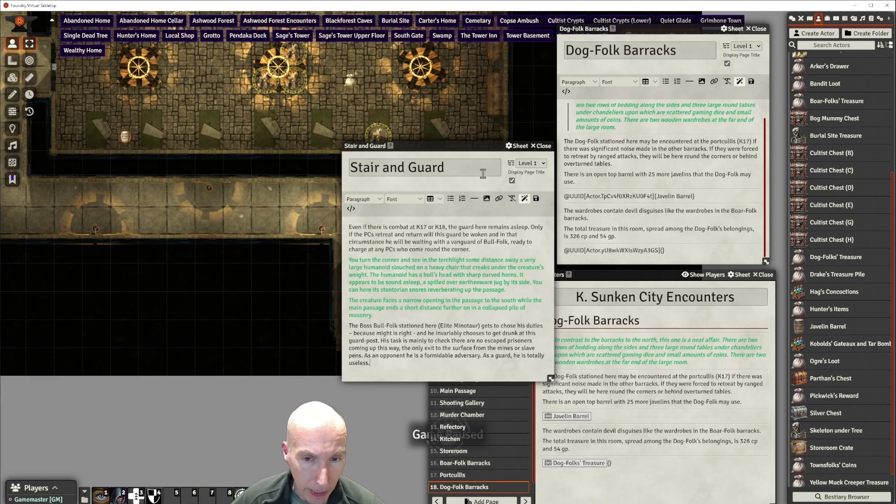
pyautogui.moveTo(467, 151); pyautogui.dragTo(584, 124)
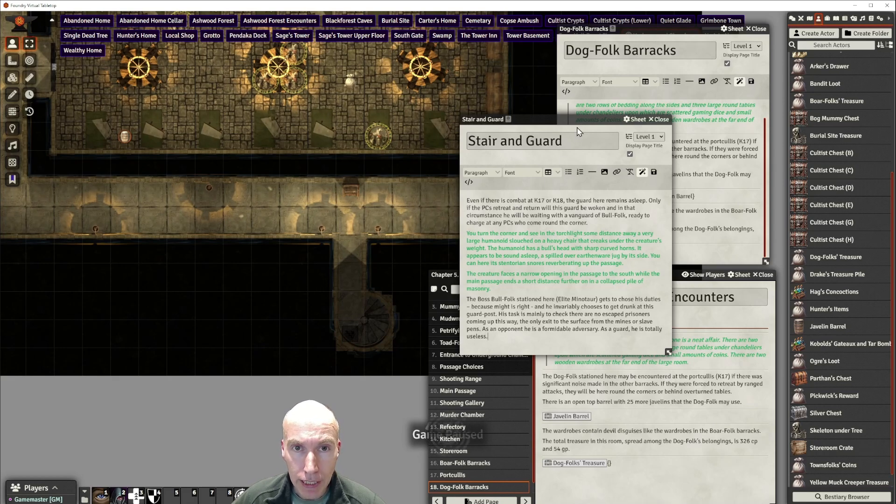
pyautogui.moveTo(585, 121)
pyautogui.mouseDown()
pyautogui.moveTo(448, 185)
pyautogui.moveTo(587, 107)
pyautogui.mouseUp()
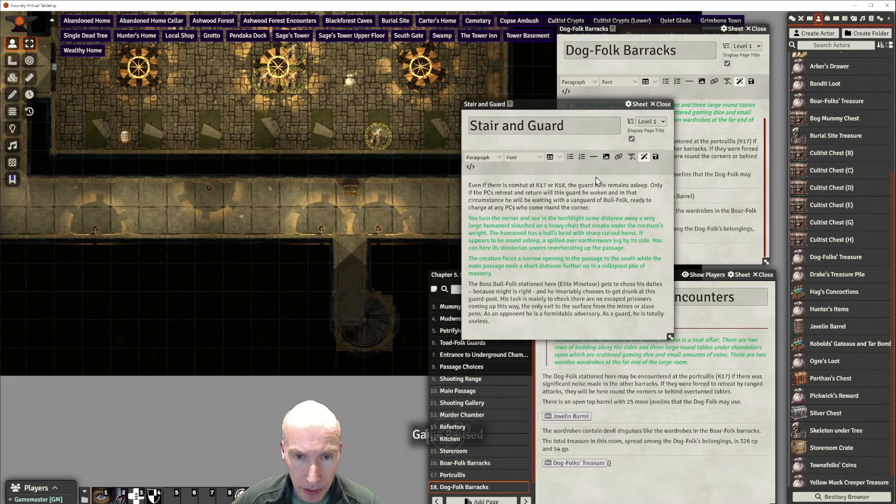
# Insert horizontal lines before and after the two green read-aloud paragraphs in the Stair and Guard page
pyautogui.click(595, 207)
pyautogui.click(595, 158)
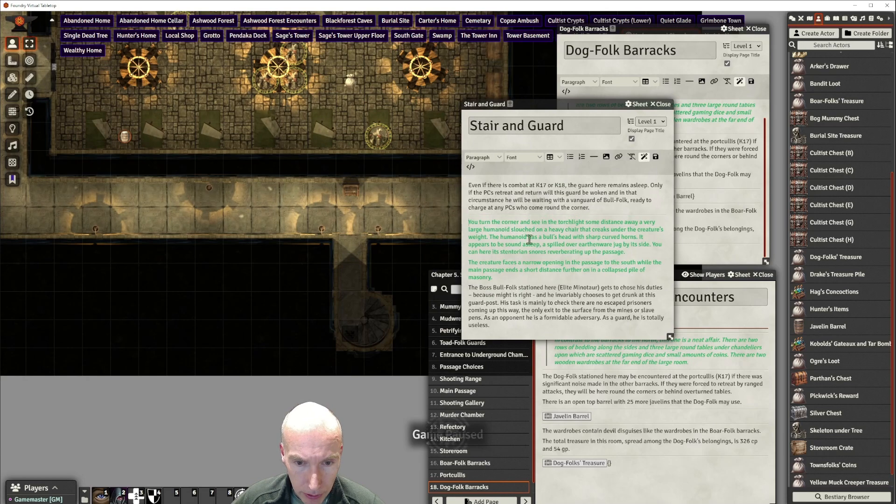
pyautogui.click(506, 273)
pyautogui.click(595, 157)
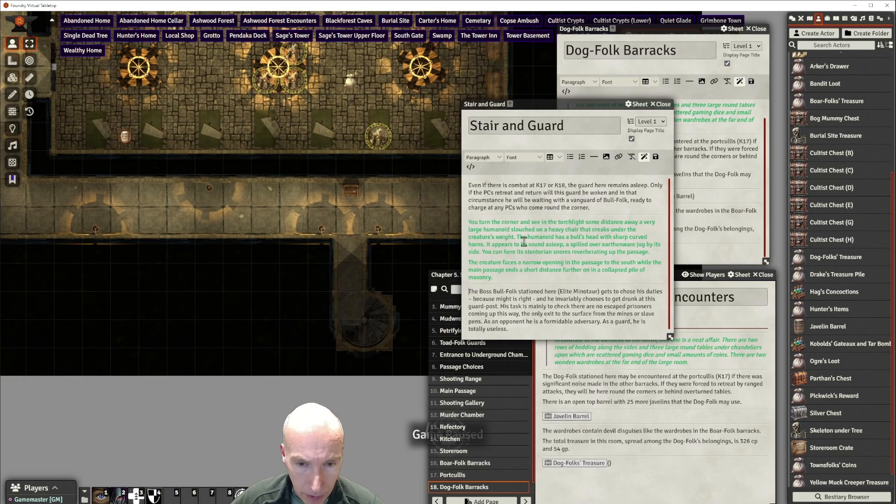
# Format the two green read-aloud paragraphs in the Stair and Guard page as a blockquote
pyautogui.moveTo(493, 277); pyautogui.dragTo(463, 227)
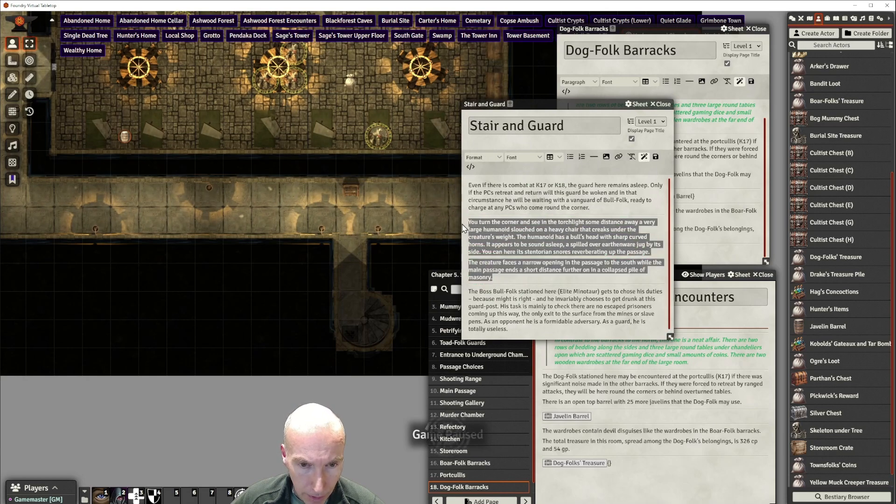
pyautogui.click(485, 159)
pyautogui.click(518, 194)
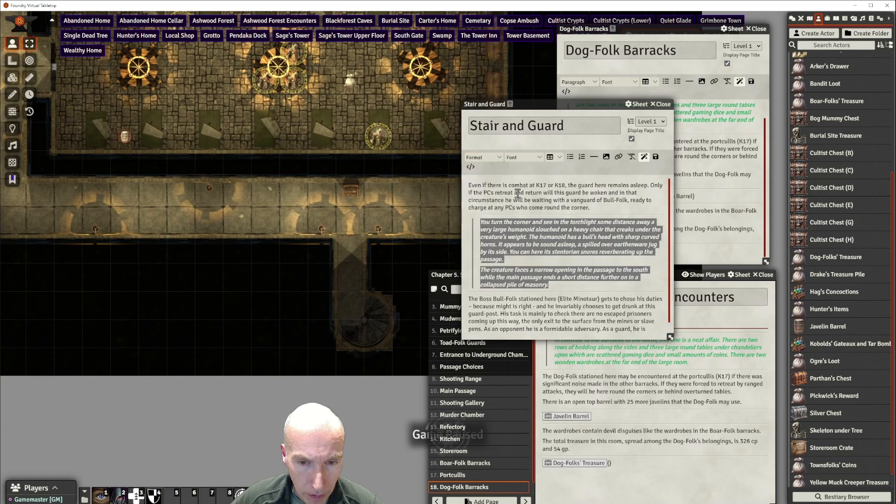
pyautogui.click(473, 242)
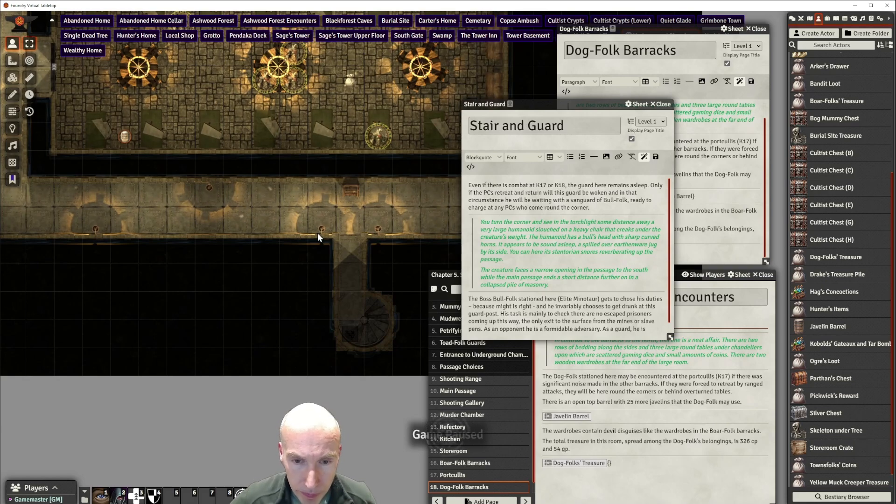
pyautogui.click(537, 253)
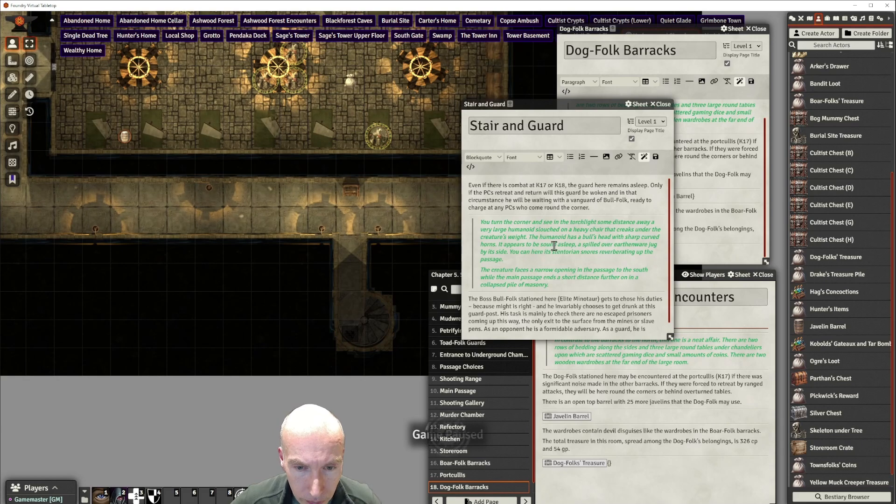
# Correct the misspelled "here" to "hear" in the green read-aloud sentence about the creature's stentorian snores
pyautogui.press('Delete')
pyautogui.press('Delete')
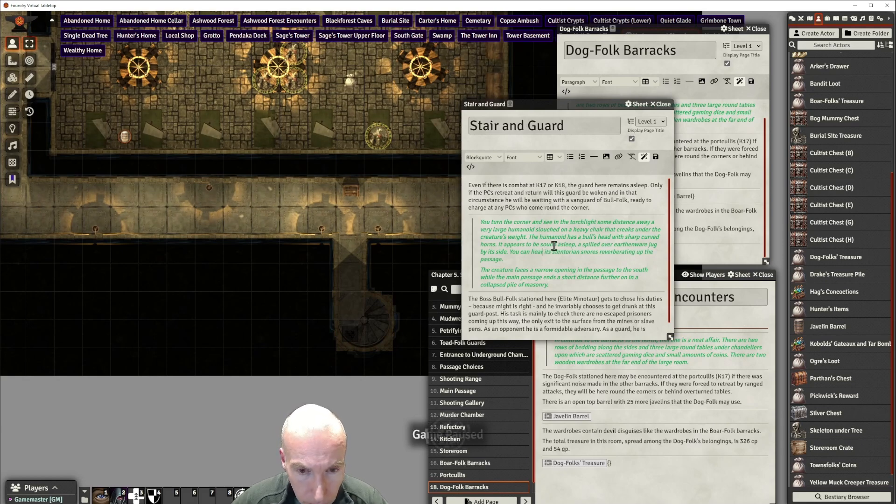
pyautogui.write('ar')
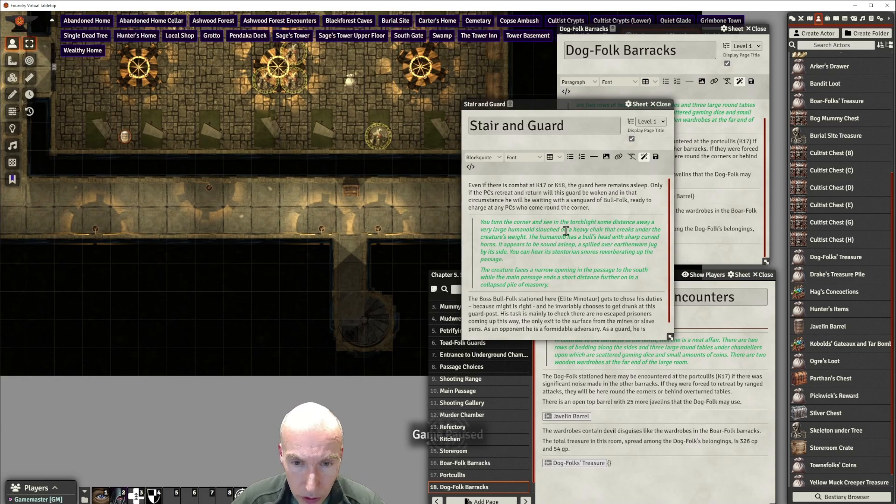
# Remove "(Elite Minotaur)" from the Boss Bull-Folk paragraph and insert a horizontal line below that paragraph
pyautogui.scroll(-1, 490, 234)
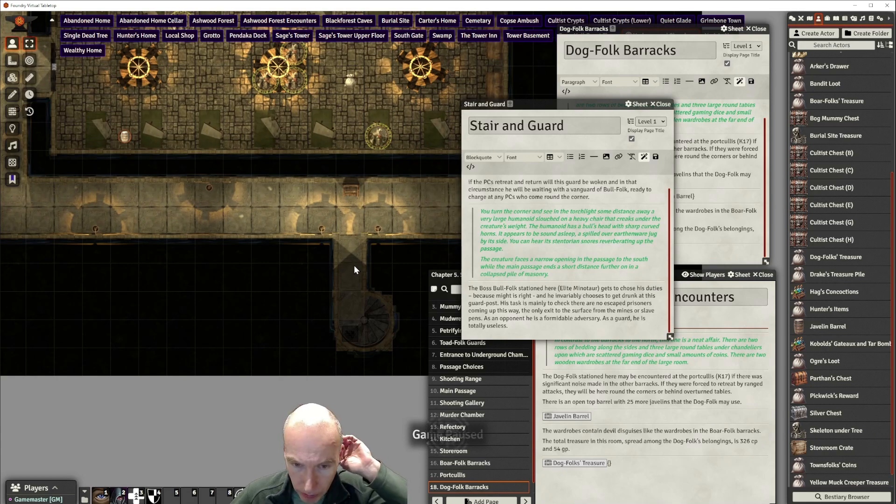
pyautogui.moveTo(439, 208); pyautogui.dragTo(388, 179)
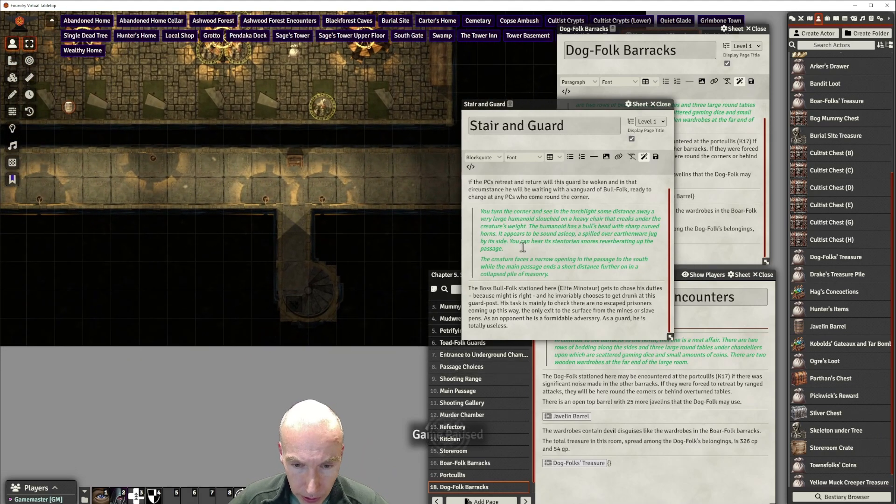
pyautogui.click(561, 288)
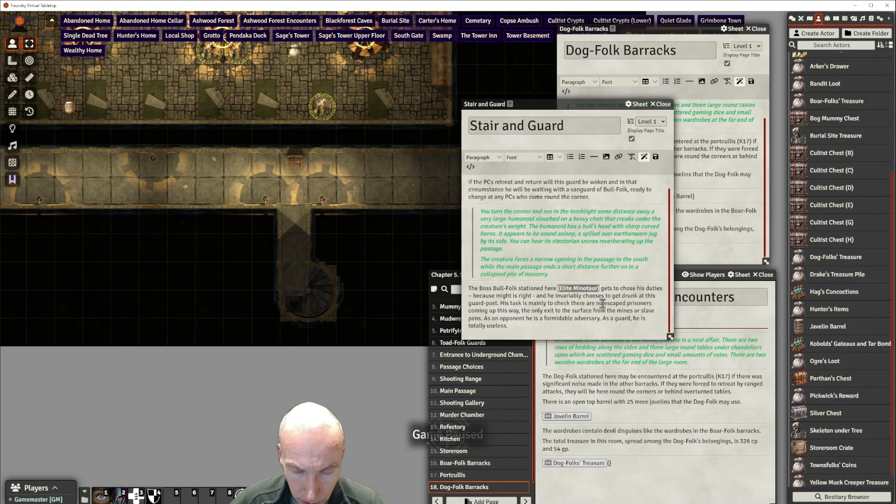
pyautogui.press('BackSpace')
pyautogui.press('BackSpace')
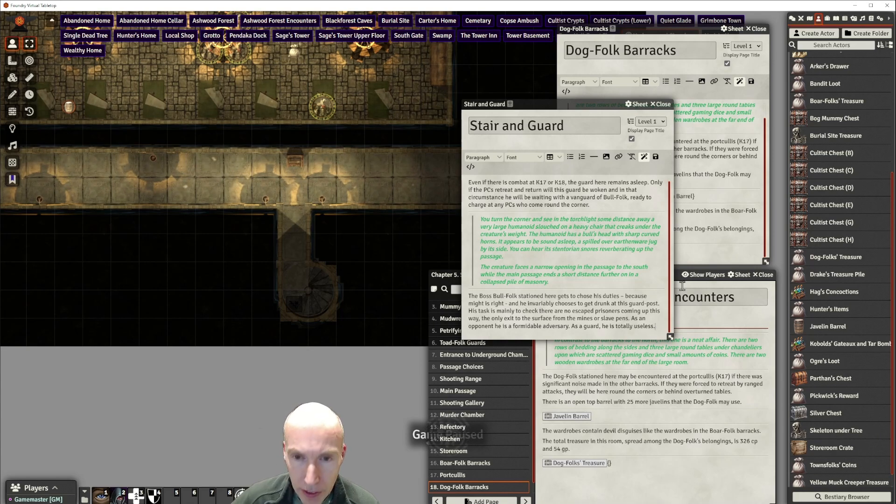
pyautogui.click(596, 157)
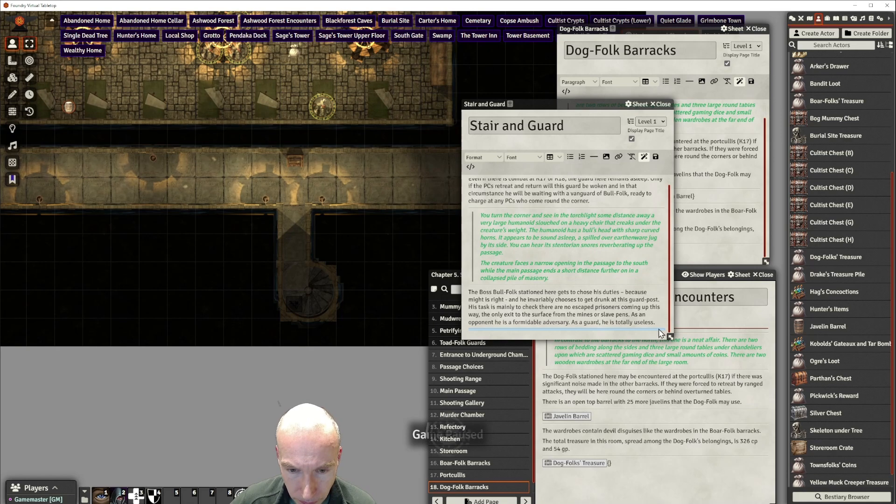
pyautogui.click(595, 159)
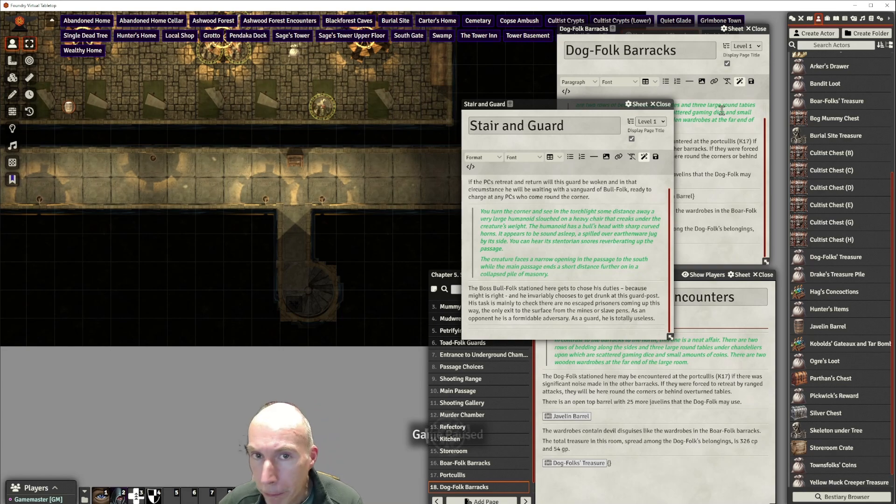
# Search the compendiums for "minot"
pyautogui.moveTo(587, 105); pyautogui.dragTo(579, 107)
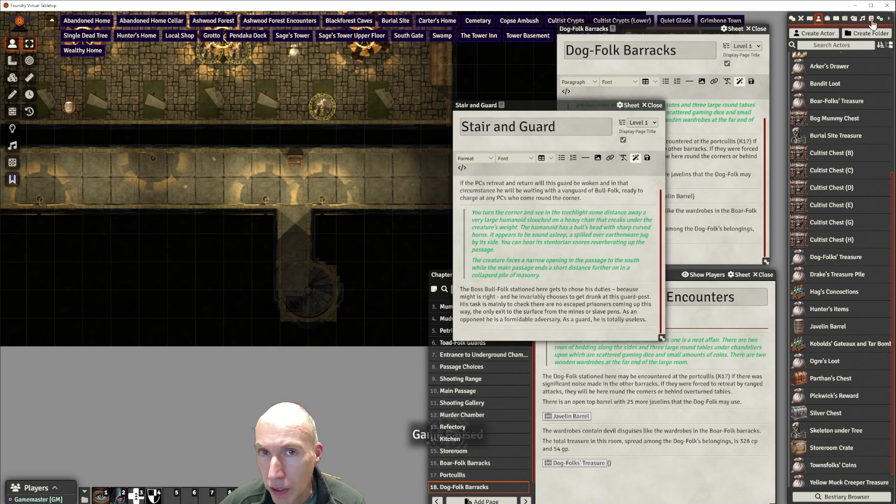
pyautogui.click(871, 18)
pyautogui.moveTo(843, 58); pyautogui.dragTo(827, 58)
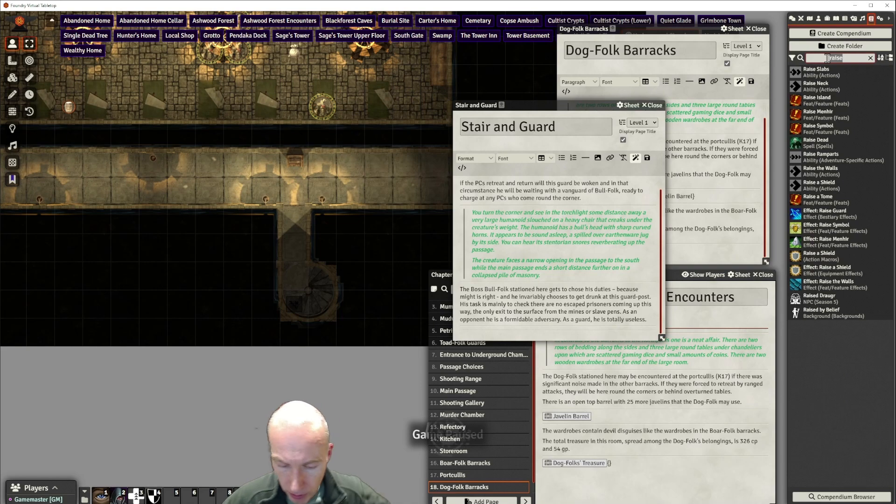
pyautogui.press('BackSpace')
pyautogui.write('mino')
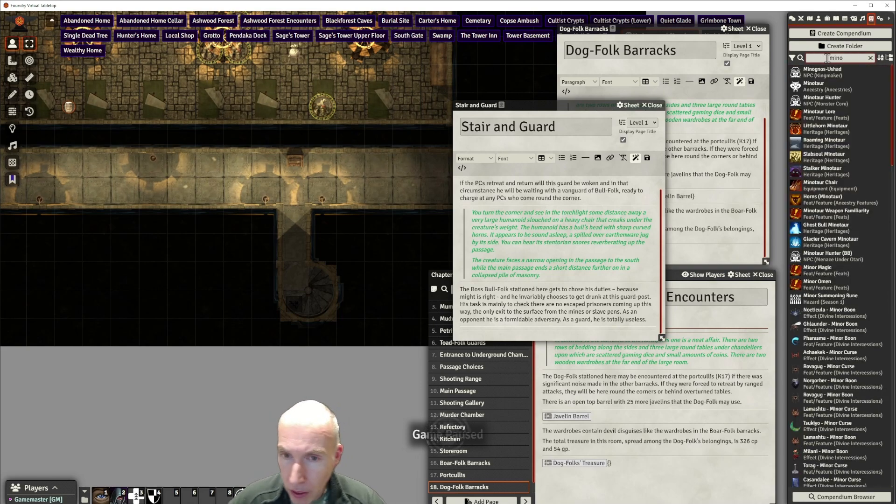
pyautogui.write('t')
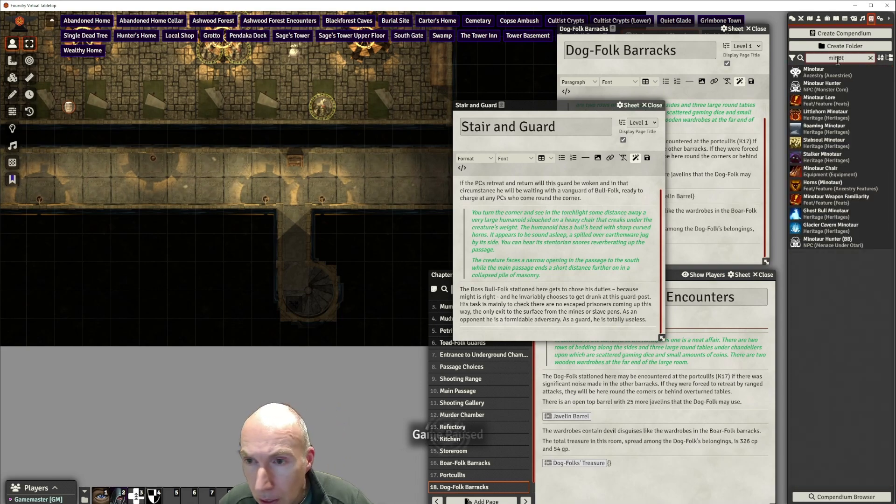
# Examine the Minotaur Hunter, Littlehorn Minotaur, Minotaur Hunter (BB) and Ghost Bull Minotaur compendium entries as candidates for the Bull-Folk guard
pyautogui.click(836, 87)
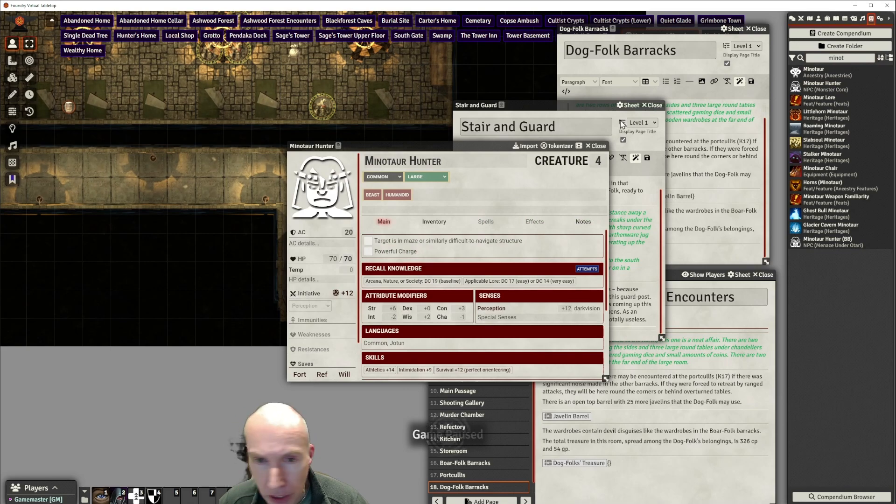
pyautogui.moveTo(506, 146); pyautogui.dragTo(469, 147)
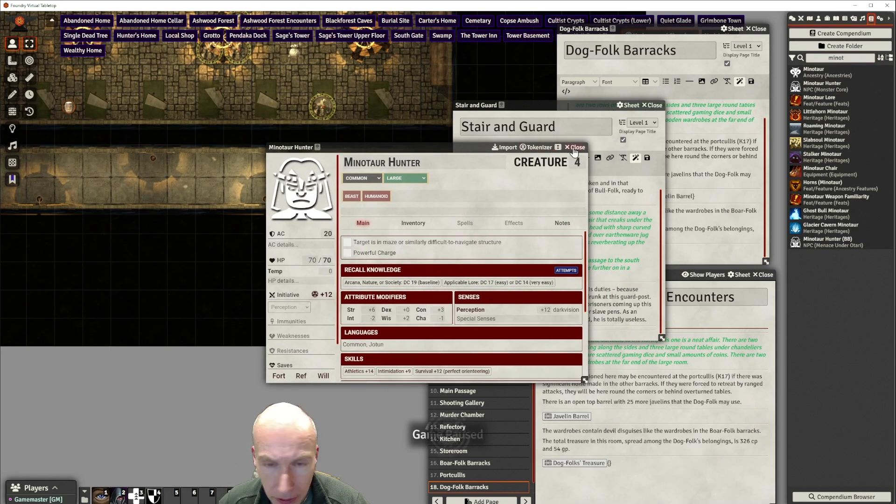
pyautogui.click(575, 147)
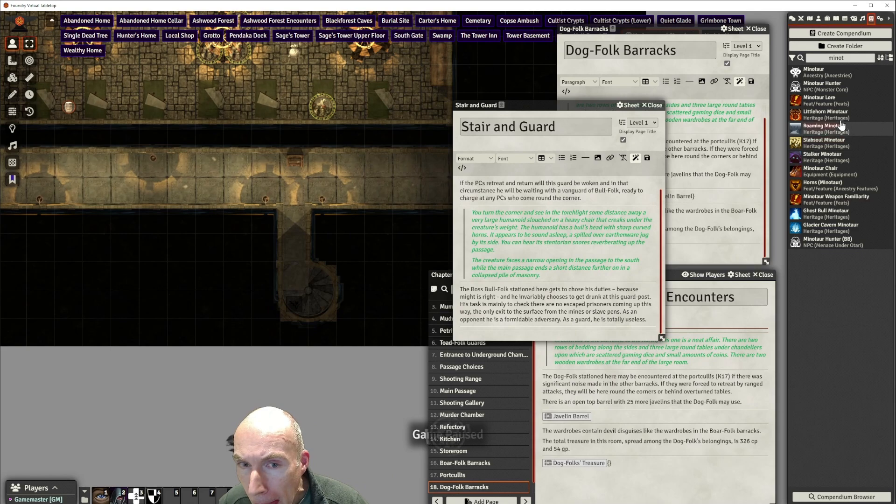
pyautogui.click(825, 115)
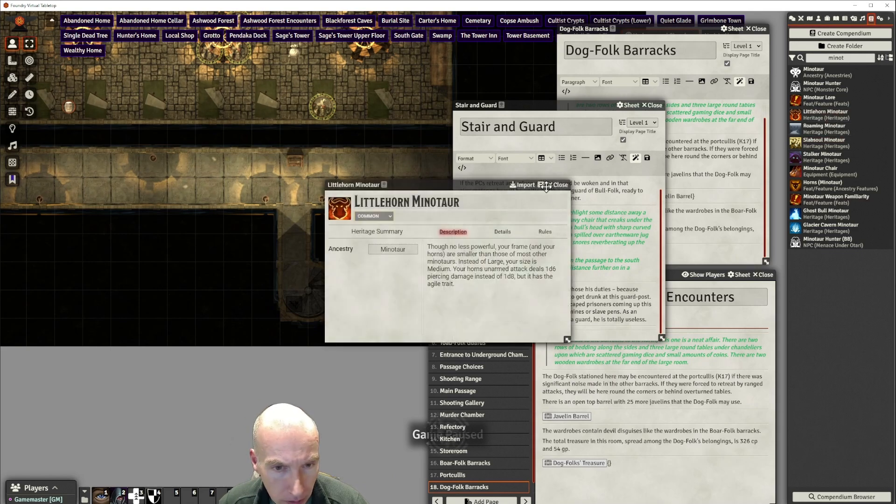
pyautogui.click(557, 185)
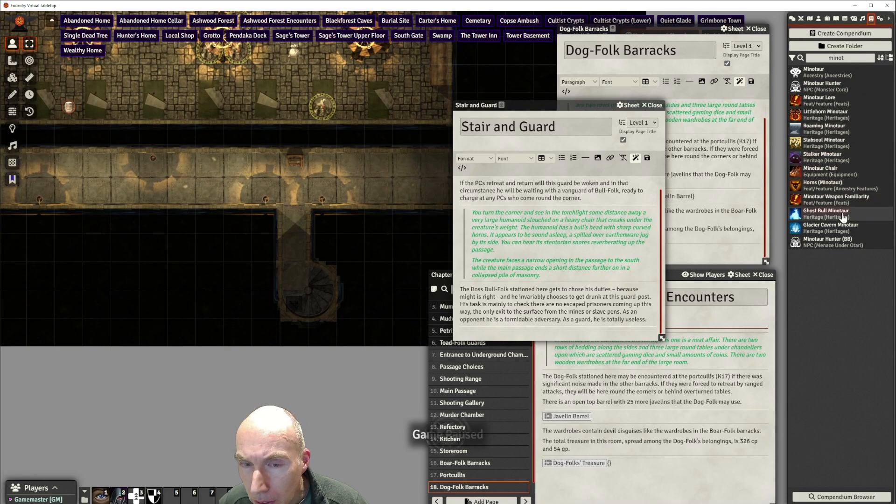
pyautogui.click(836, 242)
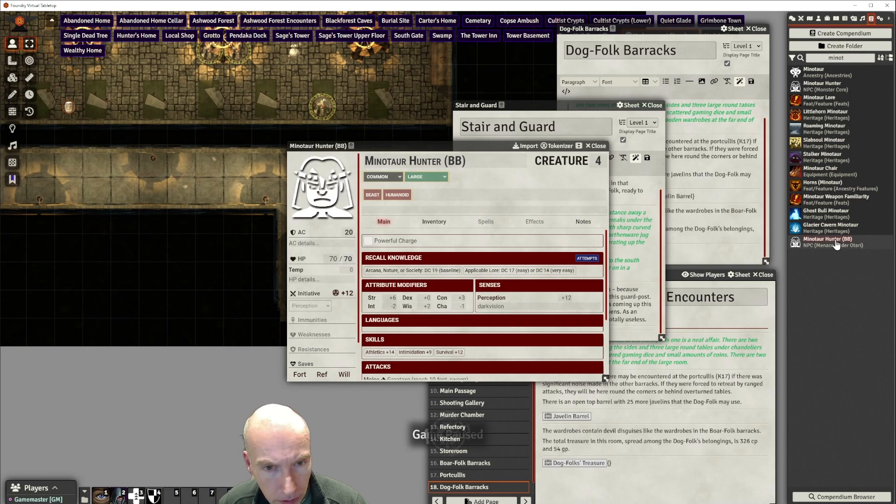
pyautogui.moveTo(477, 156); pyautogui.dragTo(453, 161)
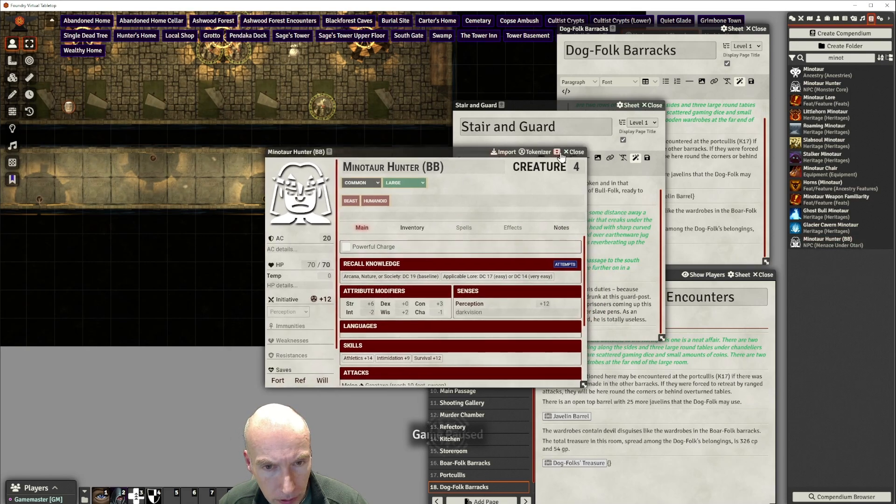
pyautogui.click(574, 152)
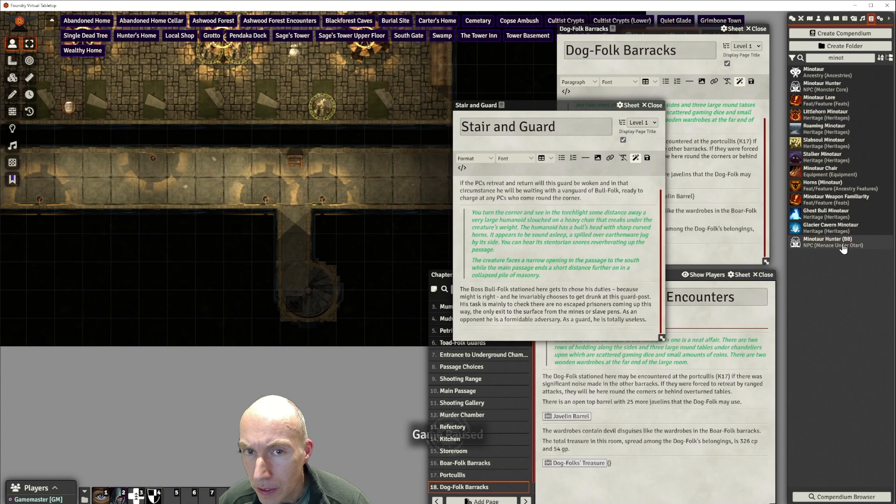
pyautogui.click(845, 214)
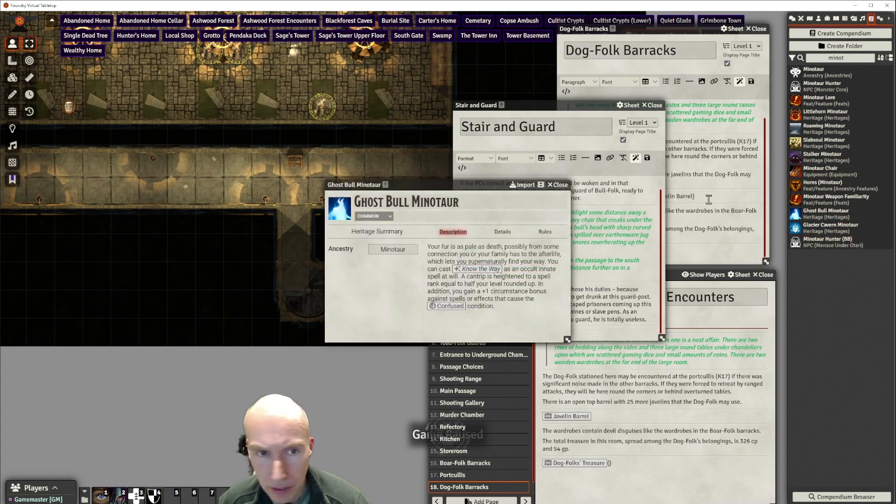
pyautogui.click(557, 186)
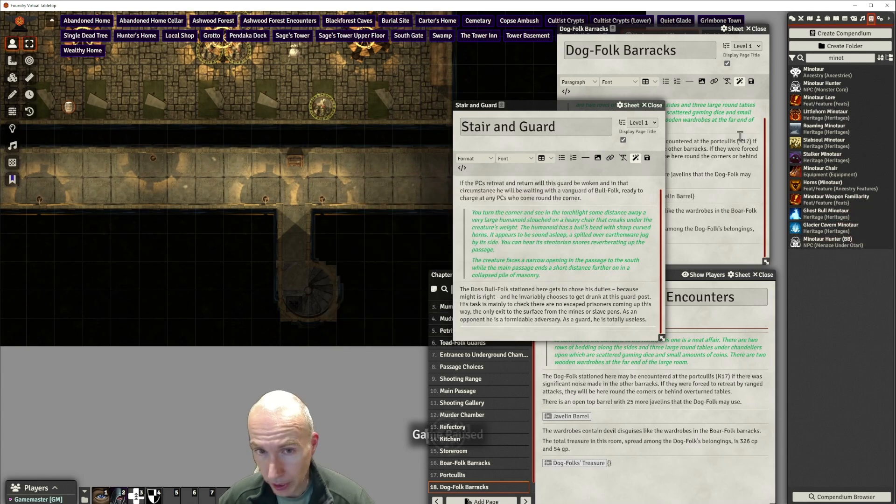
# Import the Monster Core Minotaur Hunter from the compendium into the world's actors
pyautogui.click(830, 87)
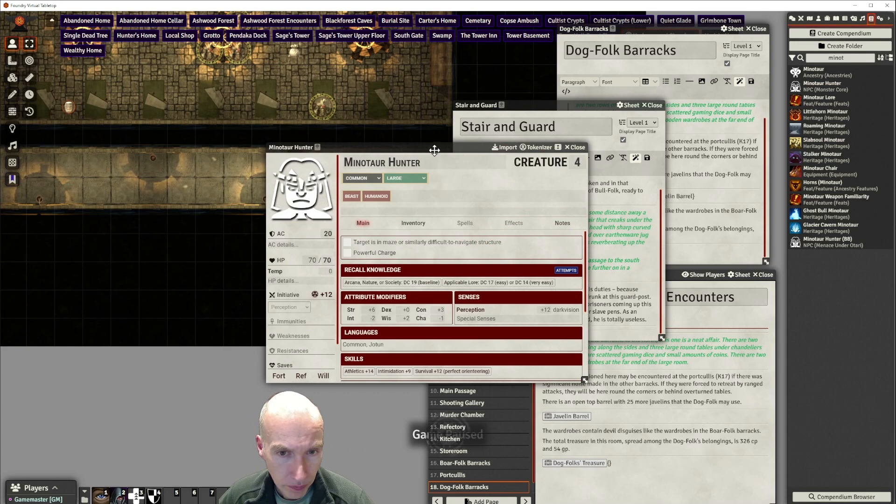
pyautogui.moveTo(434, 150); pyautogui.dragTo(472, 147)
pyautogui.click(545, 149)
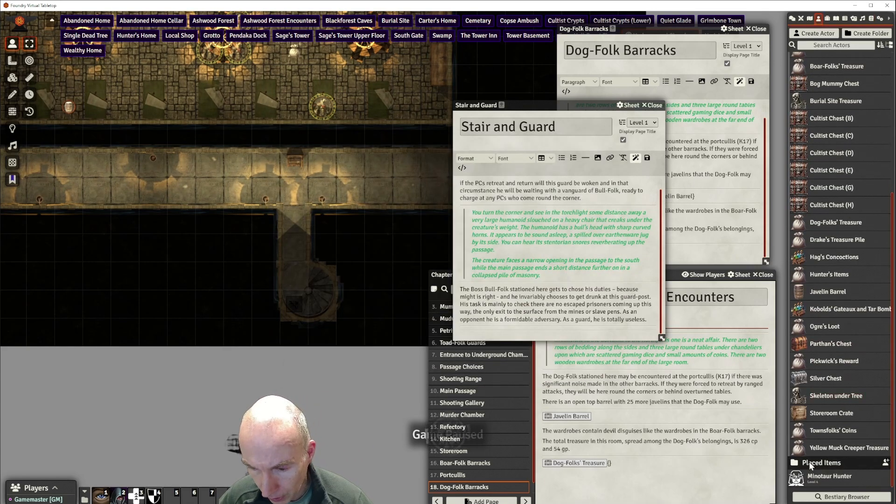
# Open the imported Minotaur Hunter's sheet and set its creature level to 6 and its AC to 24
pyautogui.click(826, 477)
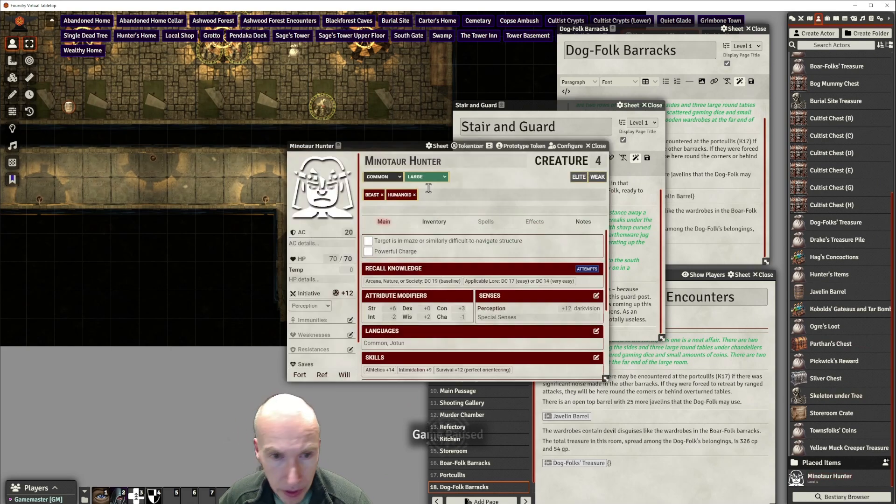
pyautogui.moveTo(415, 145); pyautogui.dragTo(497, 108)
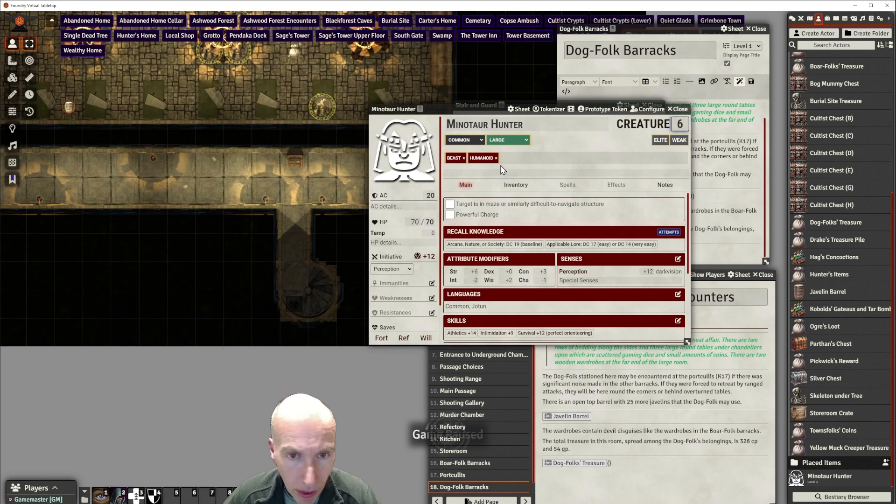
pyautogui.moveTo(487, 109); pyautogui.dragTo(503, 86)
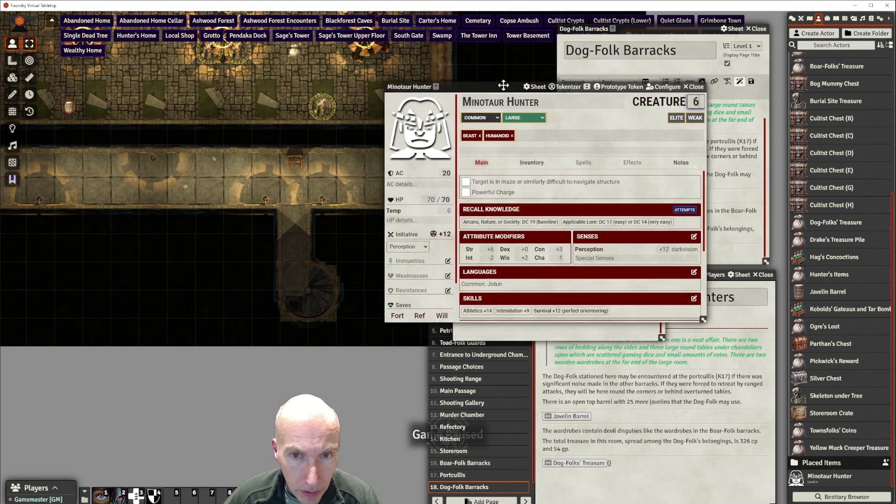
pyautogui.click(447, 171)
pyautogui.write('2')
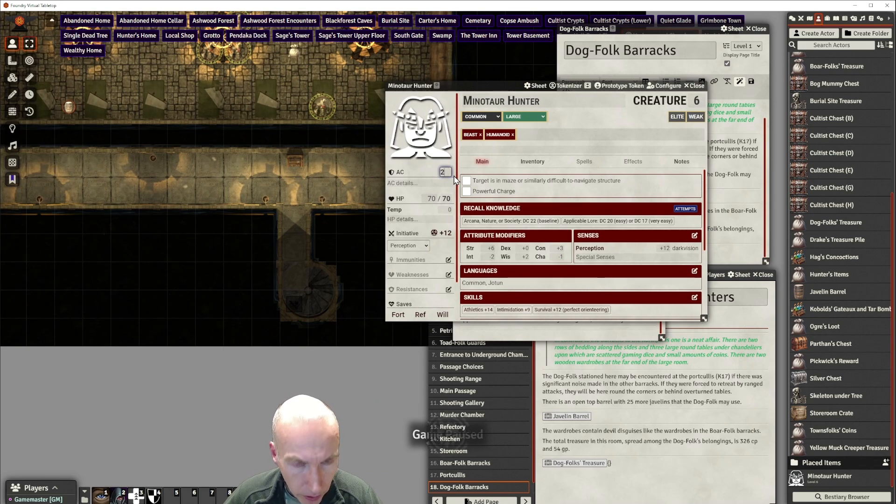
pyautogui.write('4')
# Enter 100 for both the current and the maximum hit points of the Minotaur Hunter
pyautogui.click(431, 198)
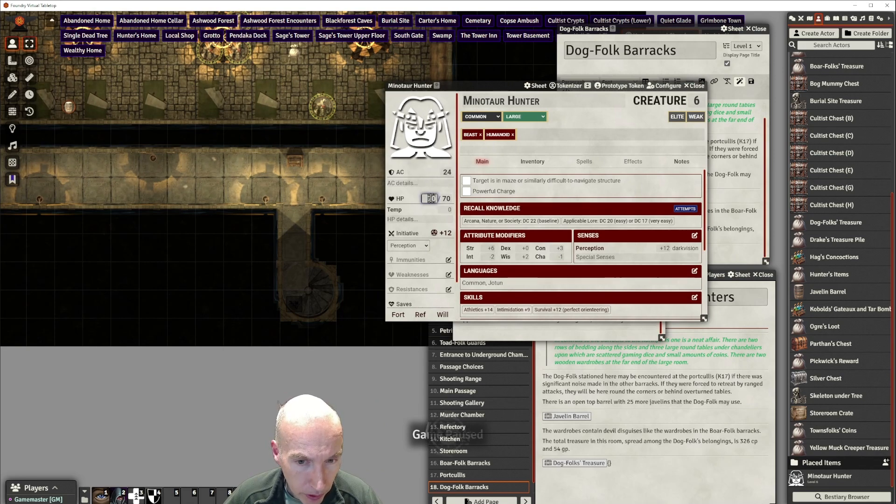
pyautogui.write('00')
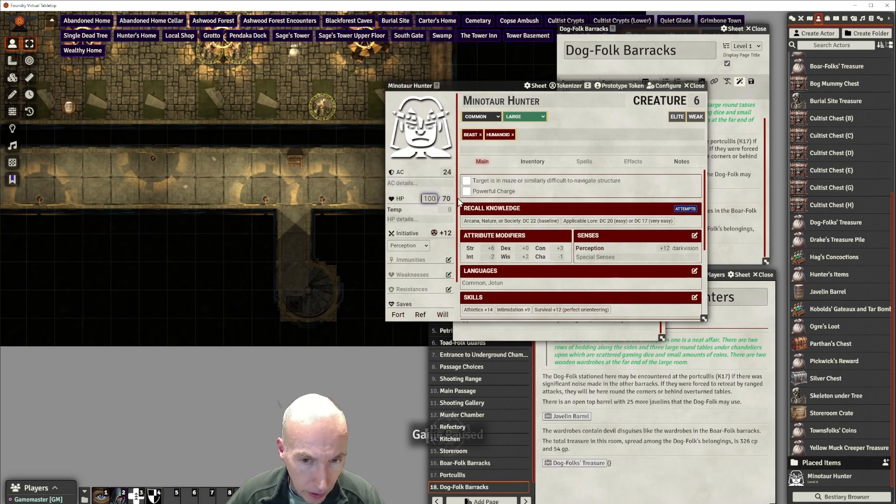
pyautogui.press('Tab')
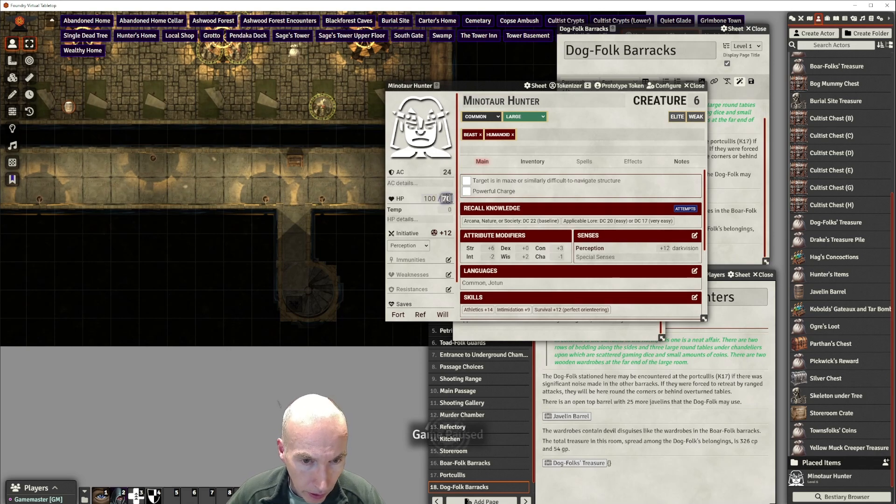
pyautogui.write('100')
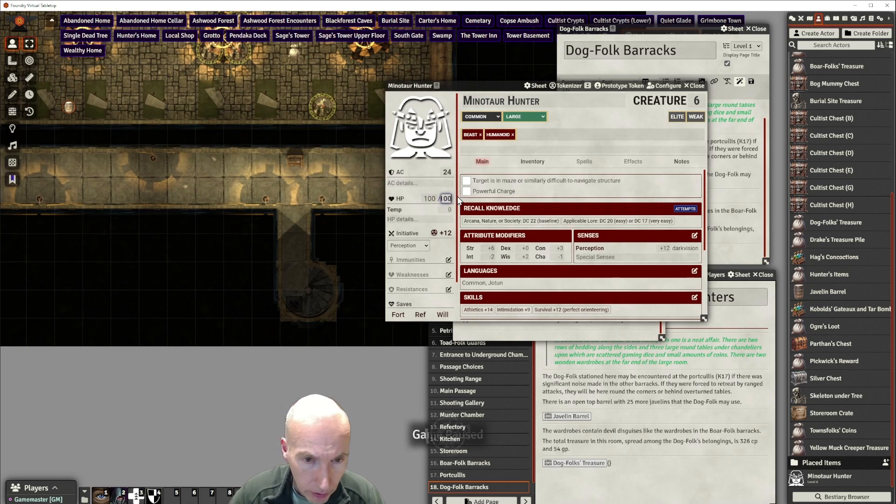
pyautogui.click(421, 194)
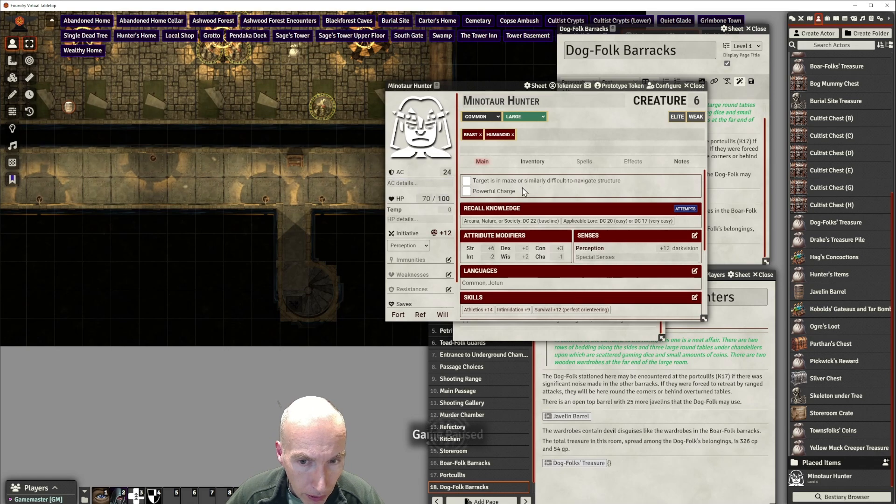
# Set the Minotaur Hunter's Perception modifier to 16
pyautogui.scroll(-3, 597, 186)
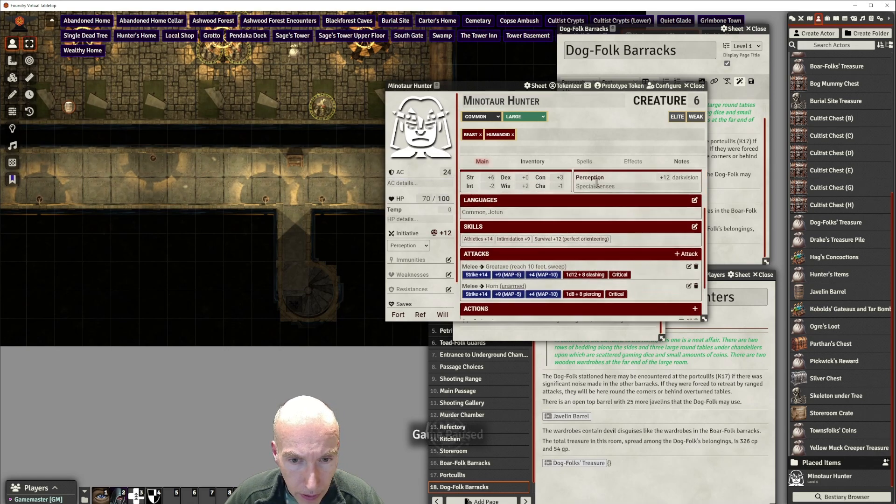
pyautogui.scroll(3, 597, 187)
pyautogui.scroll(-1, 598, 185)
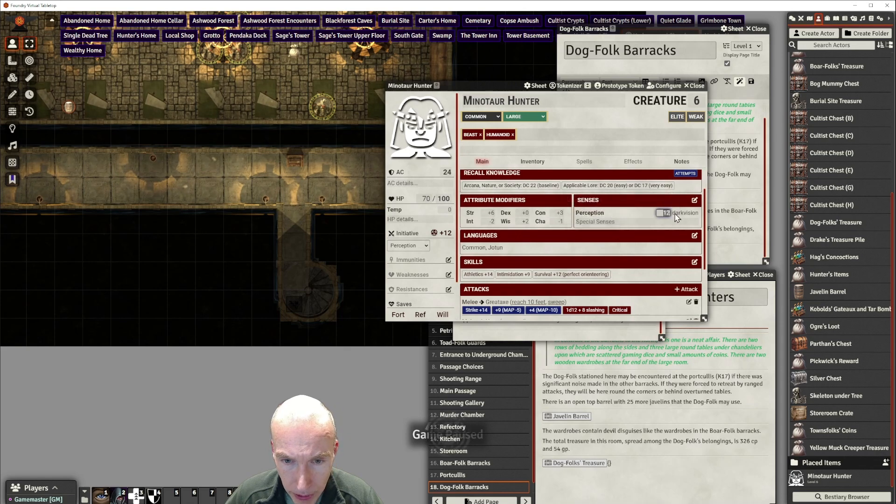
pyautogui.click(642, 220)
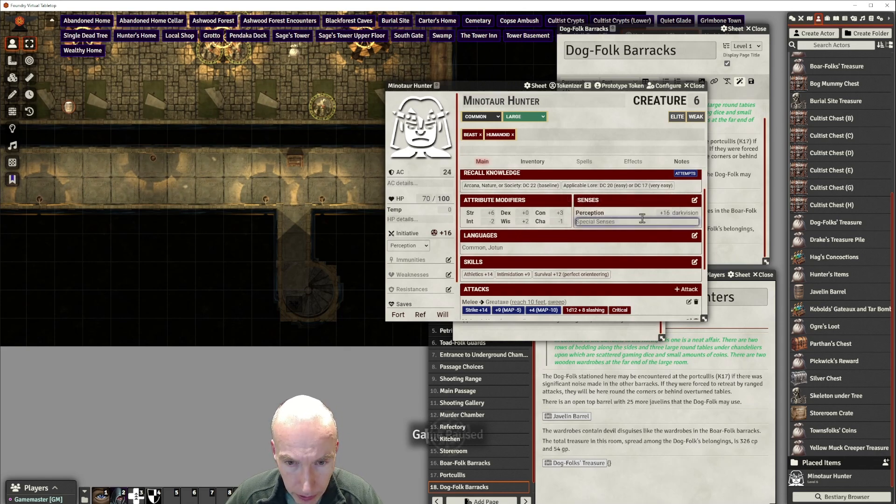
# Set the Minotaur Hunter's Strength modifier to 7 and its Constitution modifier to 4
pyautogui.click(490, 213)
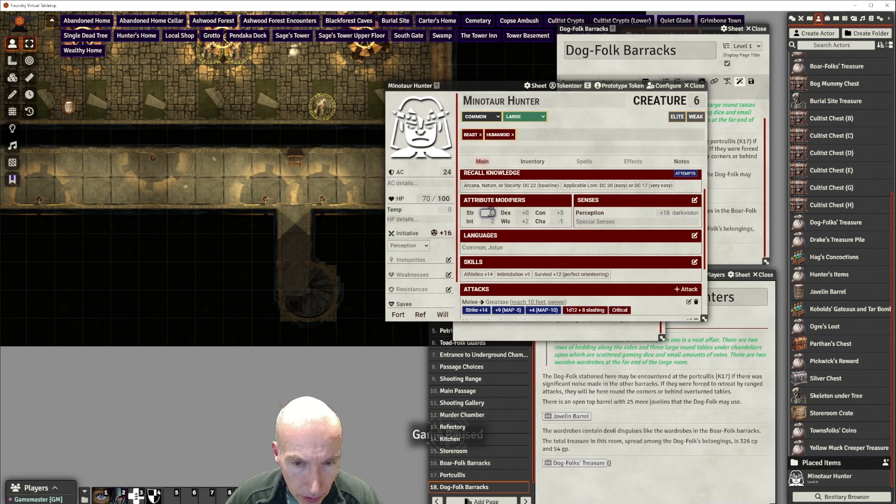
pyautogui.write('7')
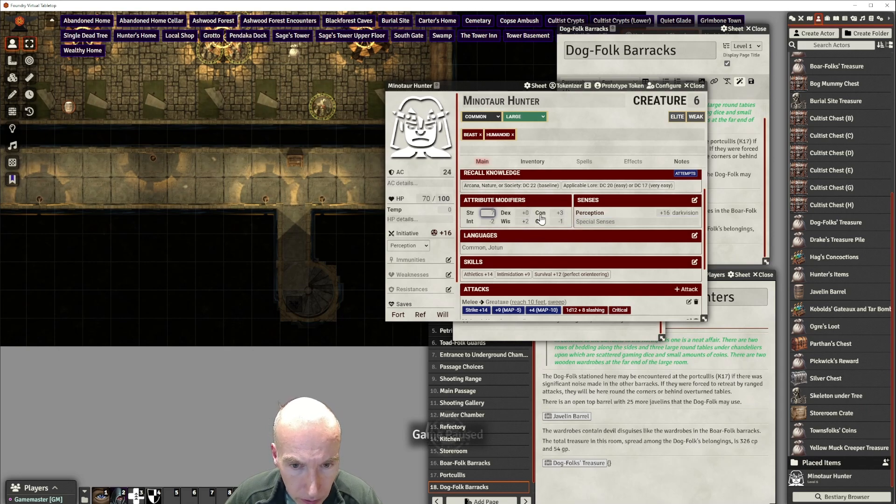
pyautogui.click(557, 213)
pyautogui.write('4')
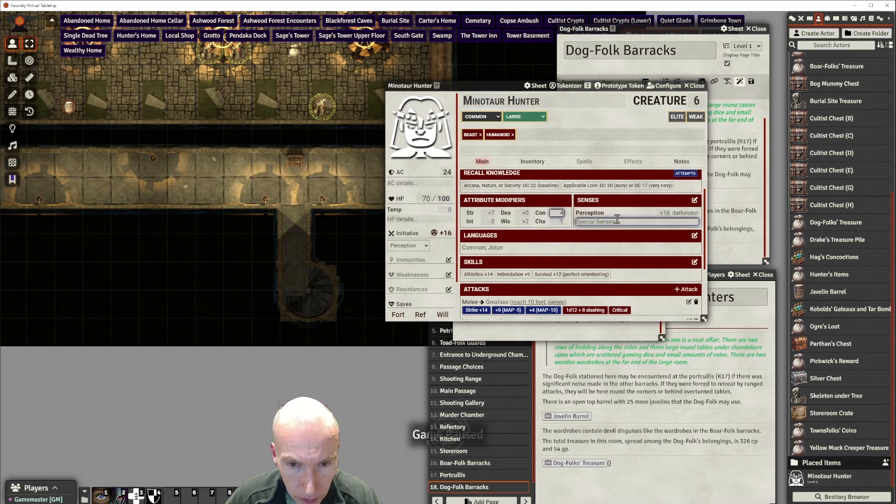
# Replace the Minotaur Hunter's languages, Common and Jotun, with Thassilonian only
pyautogui.scroll(-2, 584, 224)
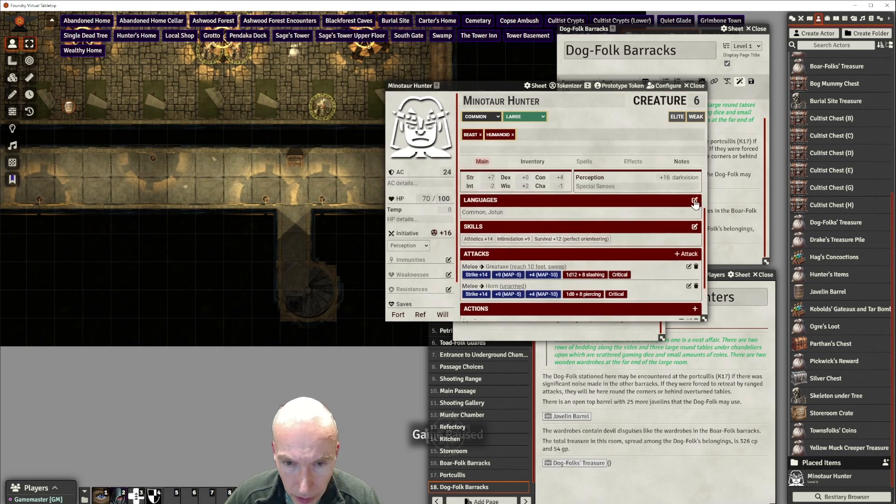
pyautogui.click(694, 202)
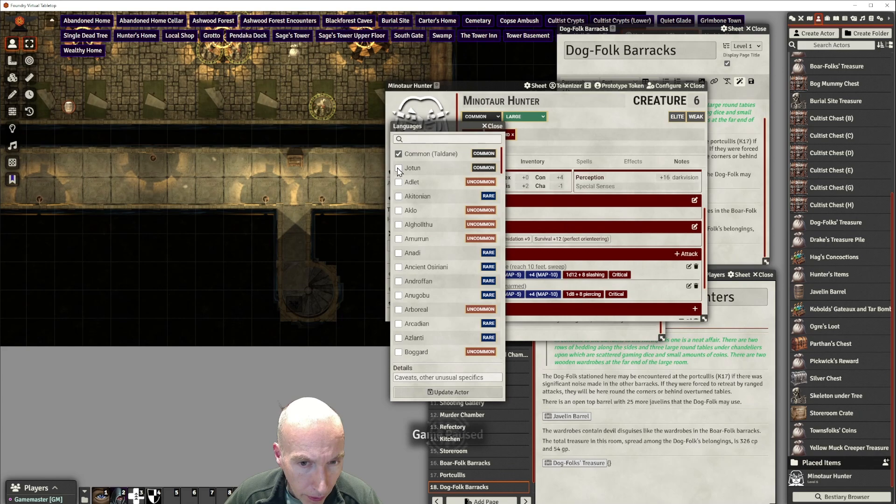
pyautogui.moveTo(503, 168); pyautogui.dragTo(501, 332)
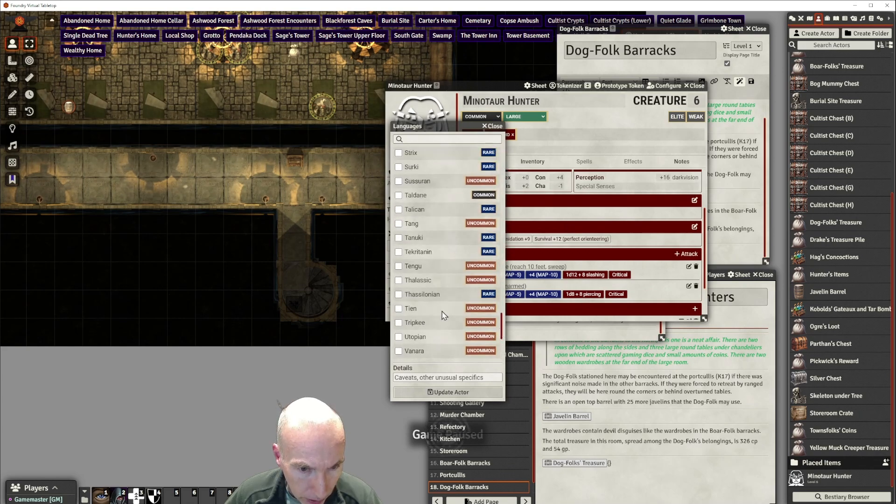
pyautogui.click(399, 295)
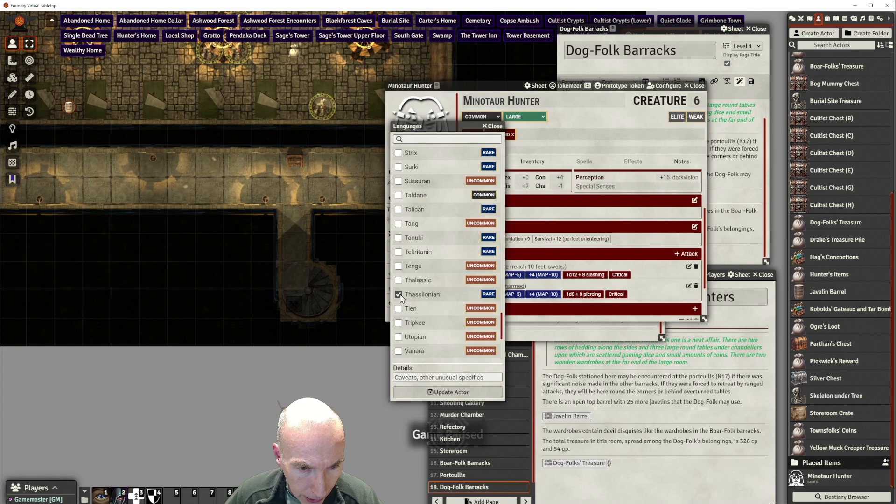
pyautogui.click(453, 393)
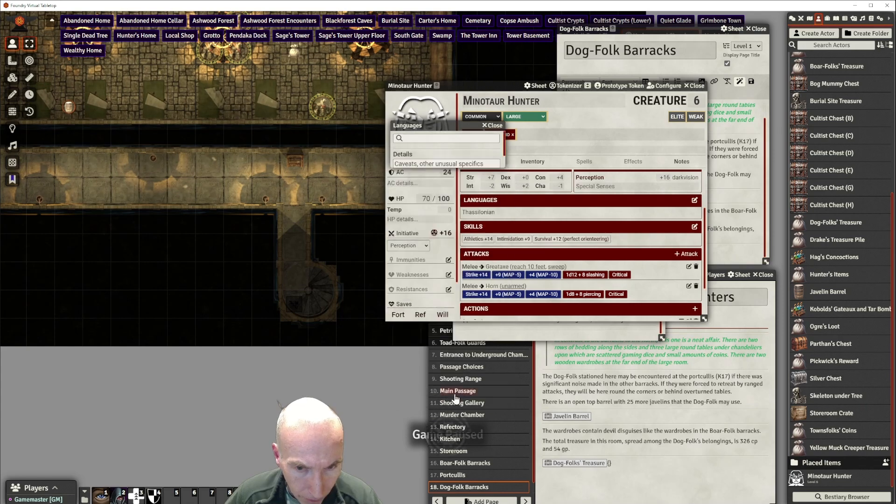
# Set the Minotaur Hunter's Athletics modifier to 18 and its Survival modifier to 16 in the skills editor
pyautogui.click(694, 228)
pyautogui.click(507, 226)
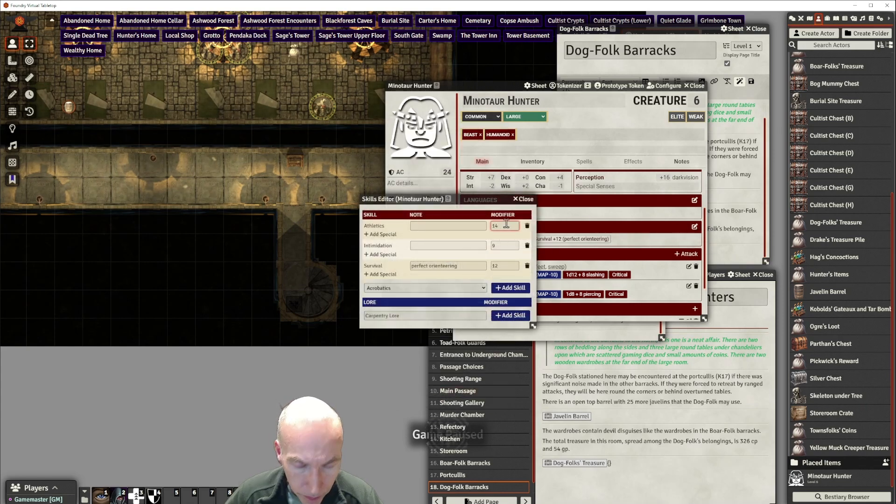
pyautogui.write('18')
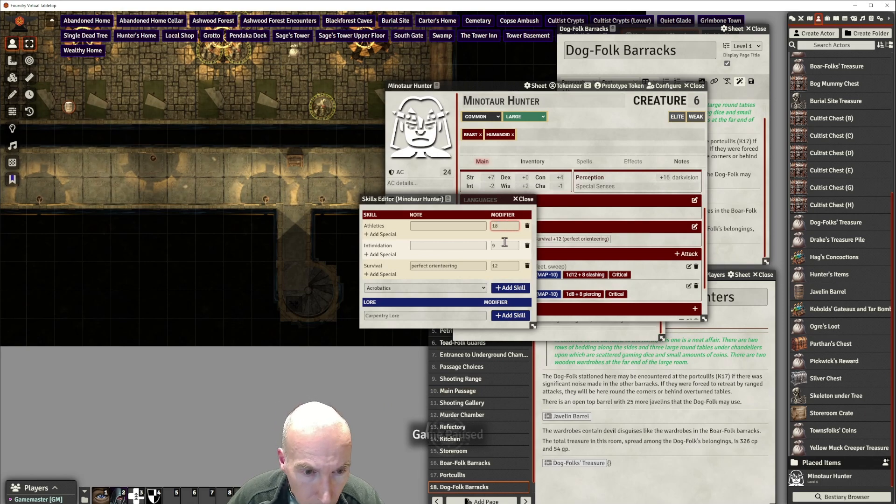
pyautogui.click(502, 246)
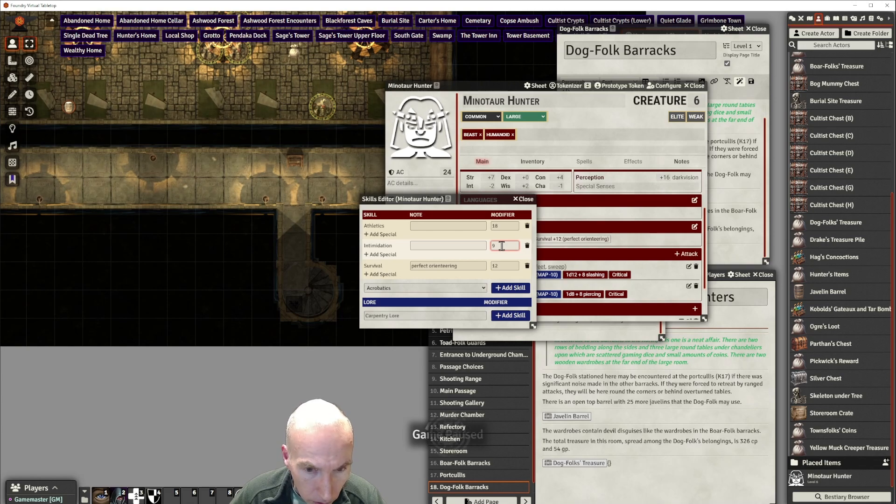
pyautogui.click(504, 266)
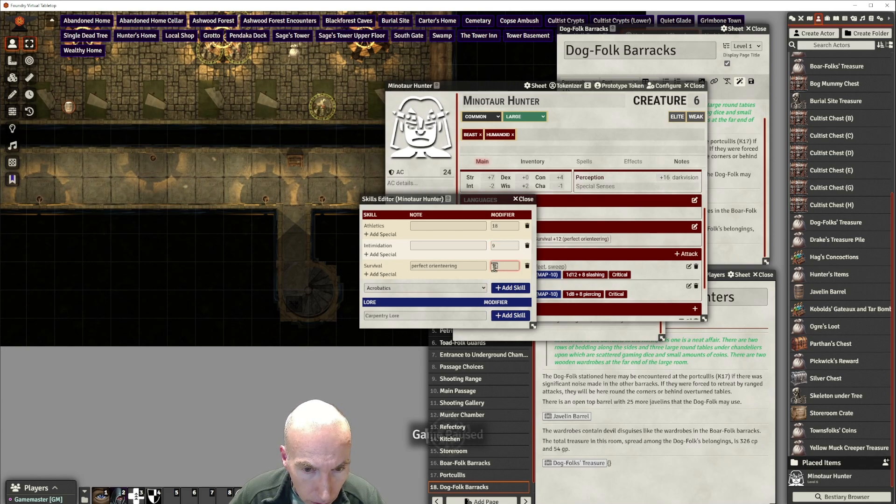
pyautogui.write('16')
pyautogui.click(472, 279)
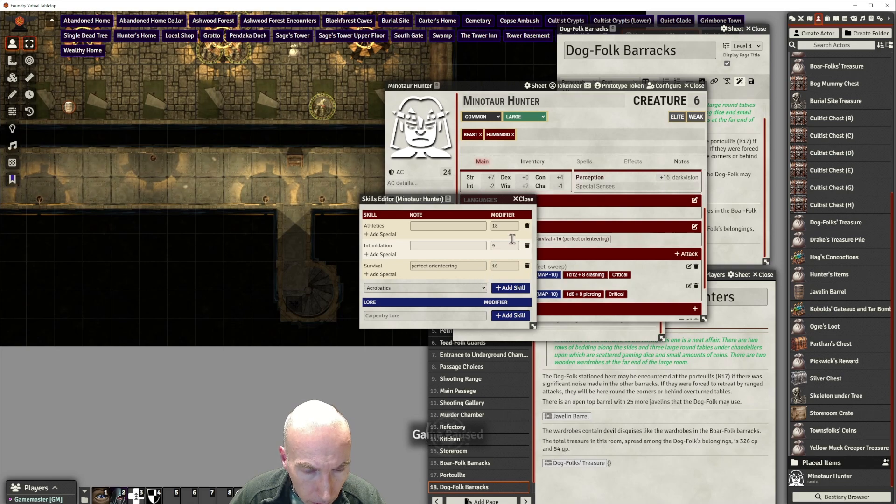
pyautogui.click(523, 200)
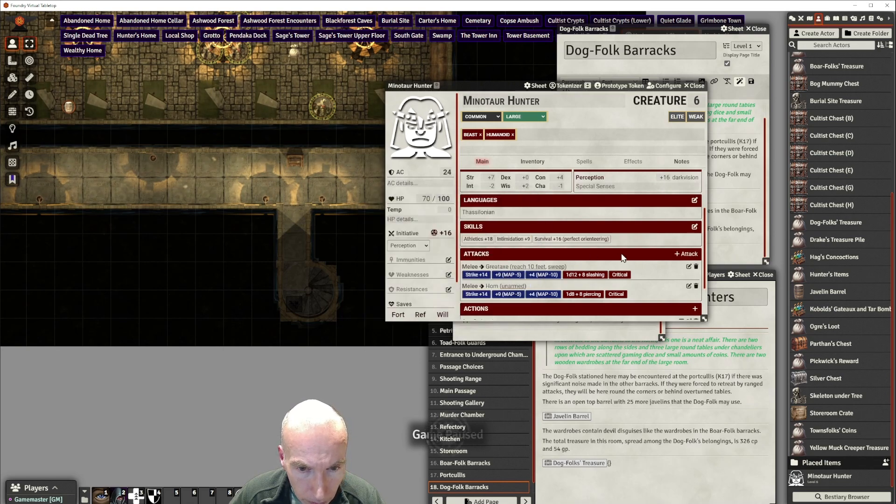
# Edit the Greataxe attack to have an attack modifier of 17 and damage of 2d12+8
pyautogui.scroll(-3, 621, 258)
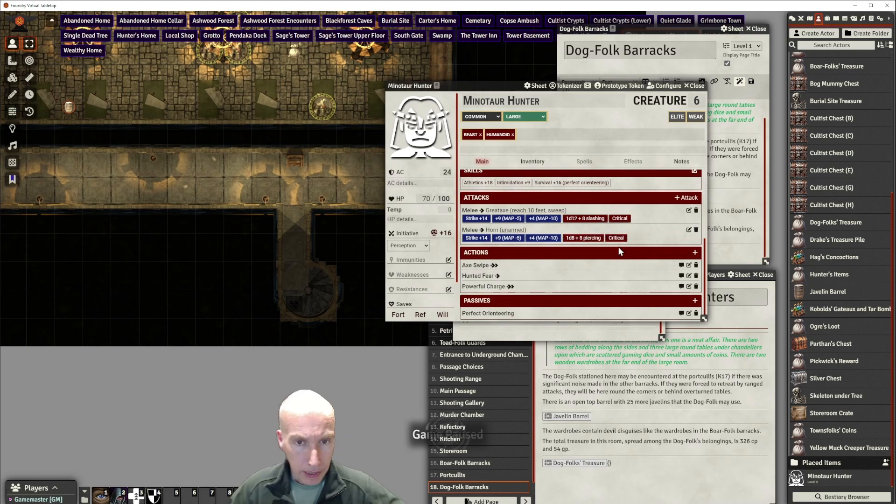
pyautogui.scroll(1, 656, 226)
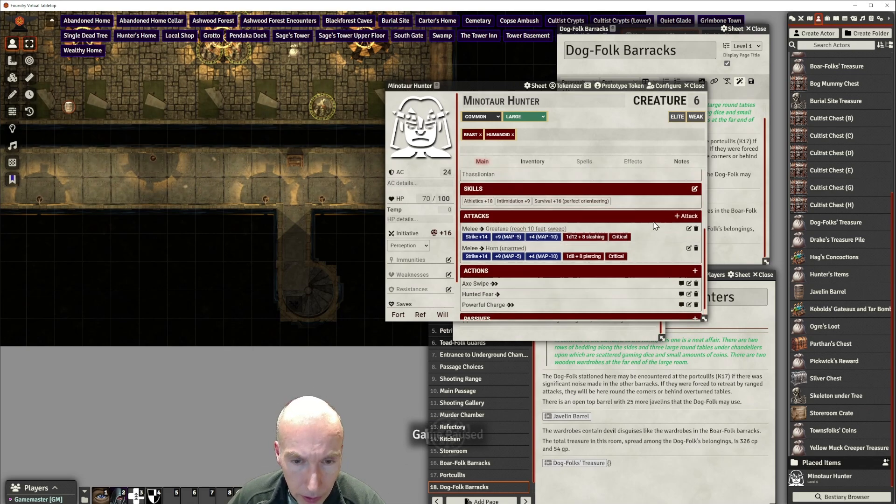
pyautogui.scroll(-1, 655, 226)
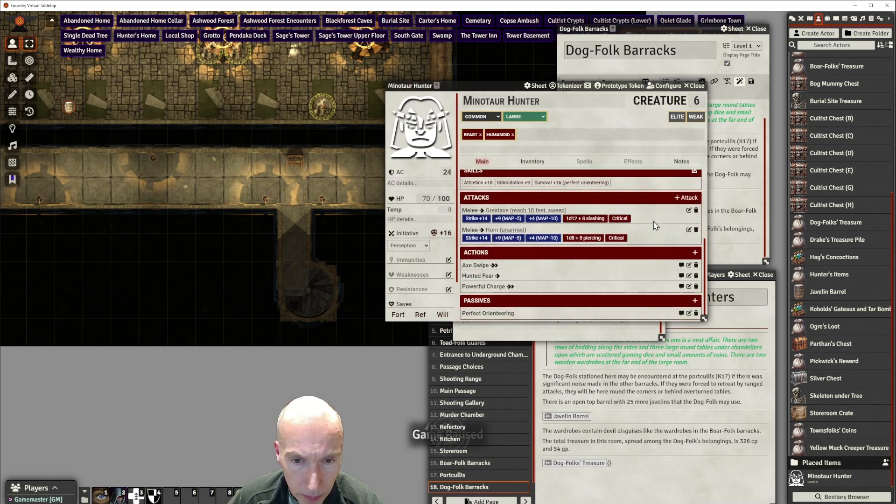
pyautogui.click(690, 211)
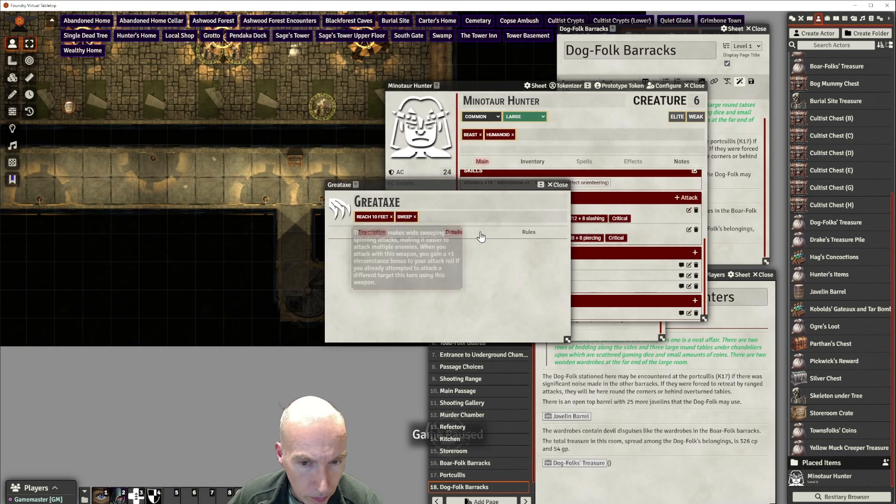
pyautogui.click(455, 233)
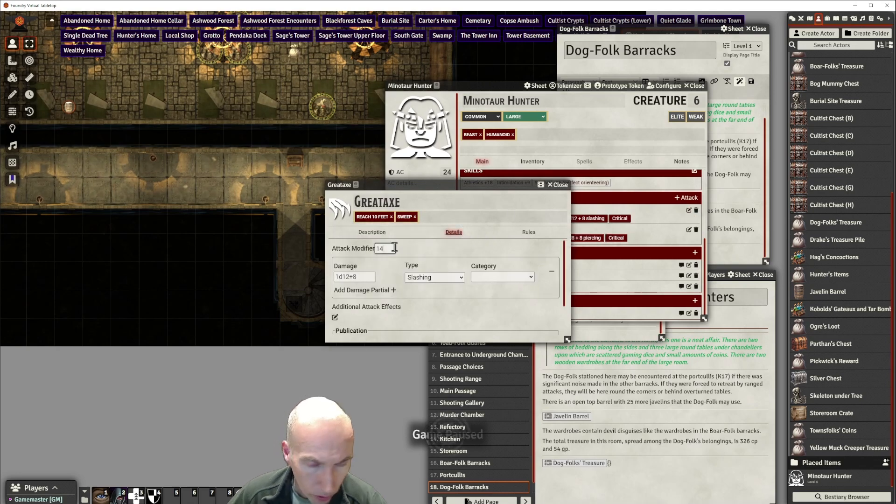
pyautogui.press('BackSpace')
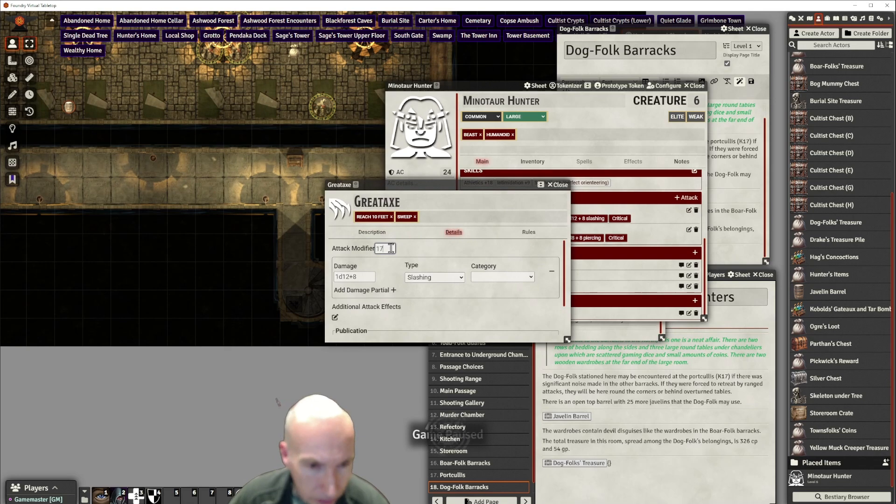
pyautogui.write('7')
pyautogui.click(362, 277)
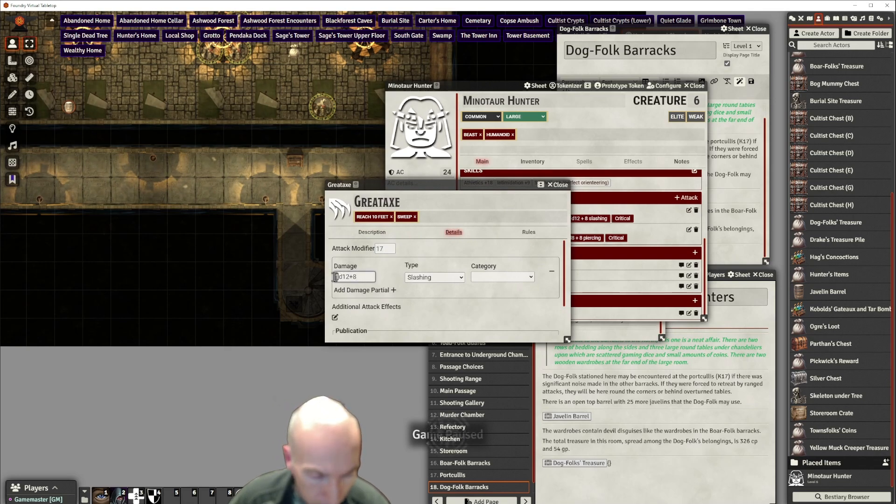
pyautogui.click(389, 266)
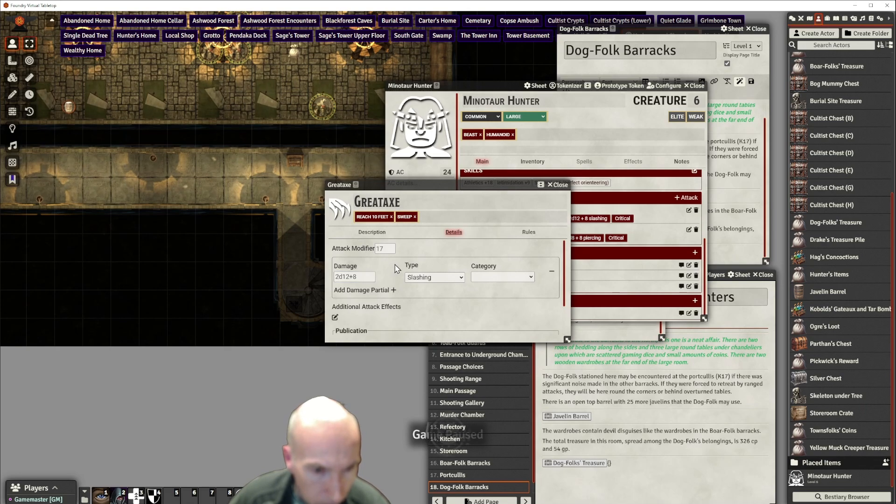
pyautogui.click(560, 185)
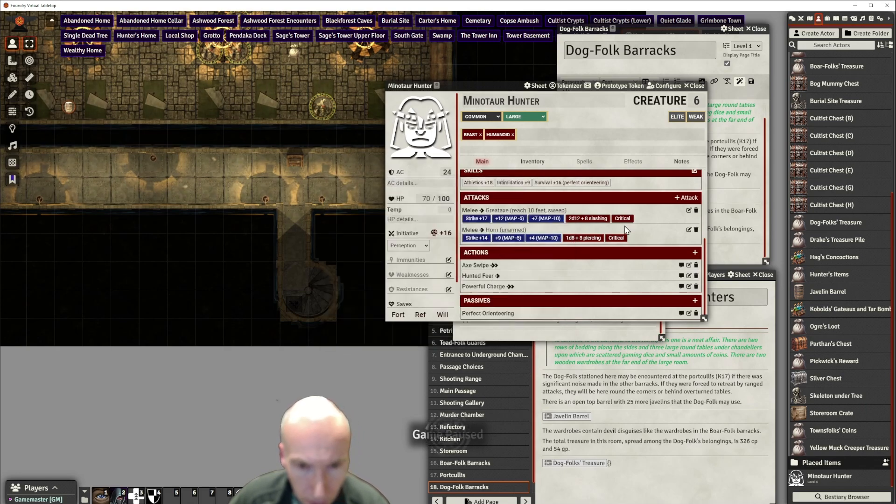
# Edit the Horn attack to have an attack modifier of 17 and damage of 2d8+8
pyautogui.click(688, 230)
pyautogui.click(461, 234)
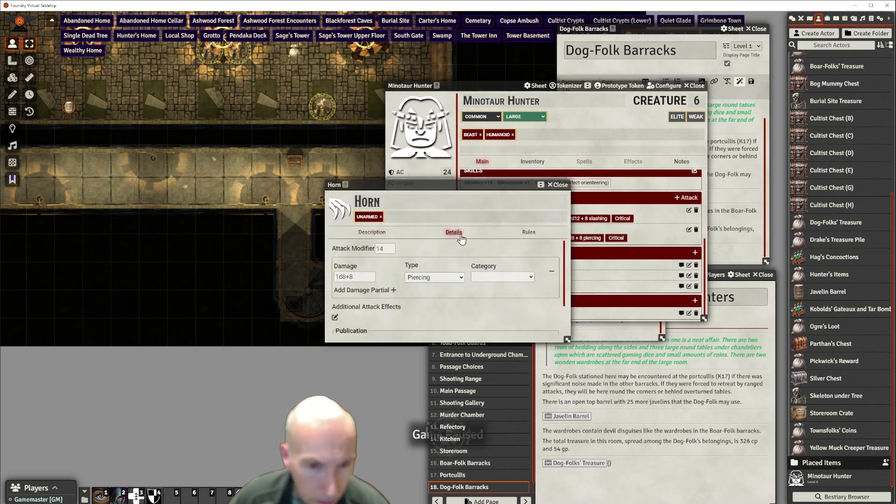
pyautogui.click(378, 249)
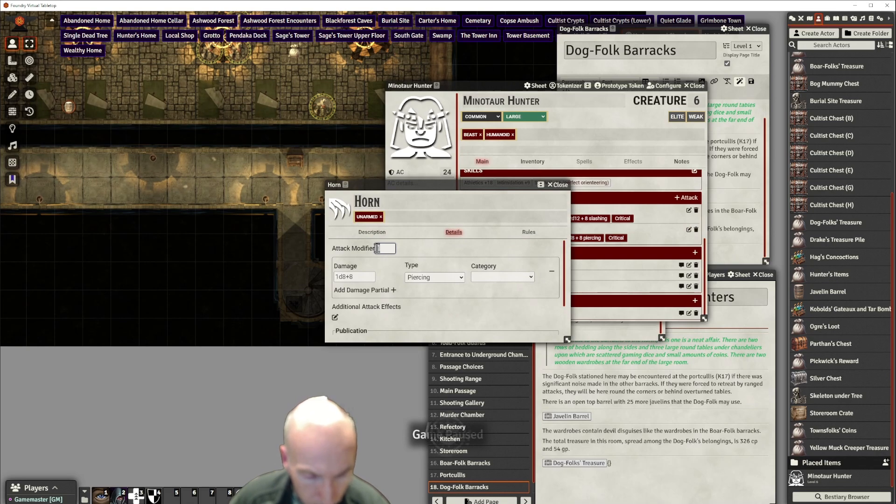
pyautogui.write('17')
pyautogui.click(362, 275)
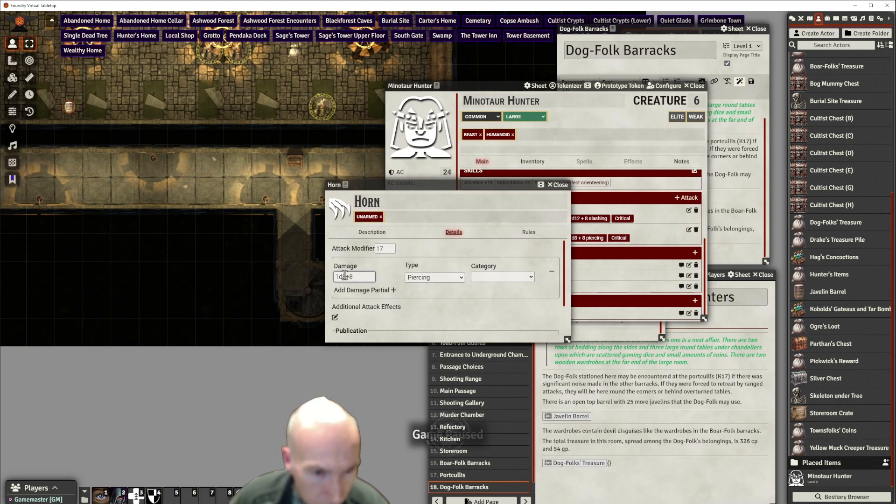
pyautogui.click(339, 276)
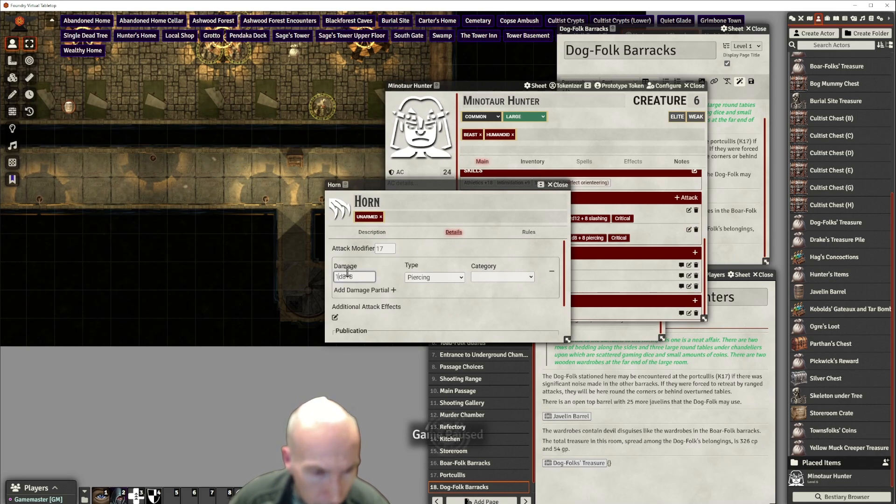
pyautogui.press('BackSpace')
pyautogui.write('2')
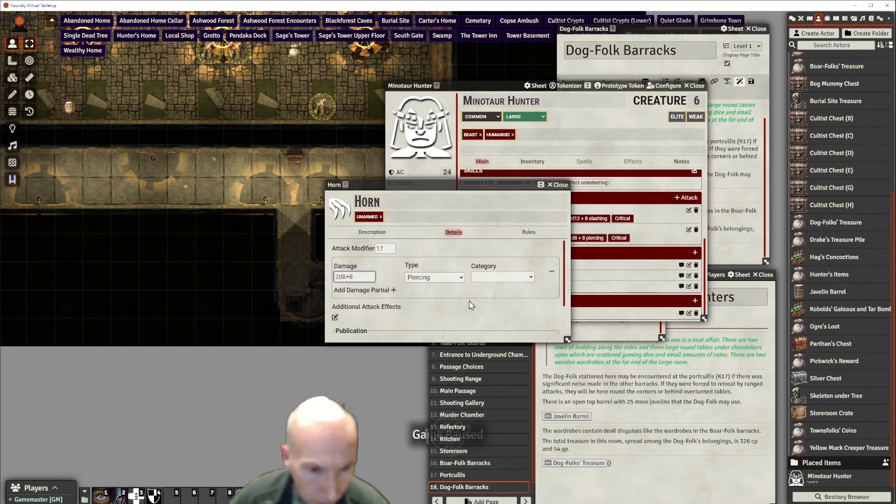
pyautogui.click(559, 185)
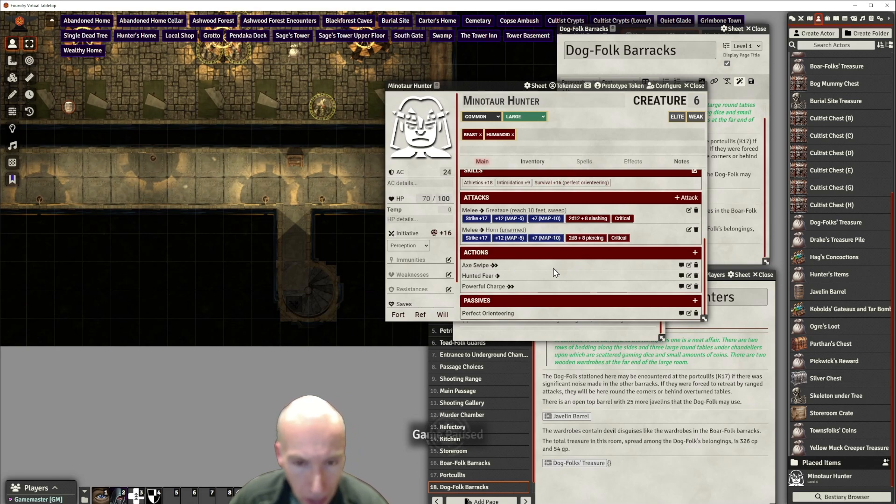
# Set the Minotaur Hunter's saves to Fortitude 17, Reflex 11 and Will 13
pyautogui.scroll(1, 553, 273)
pyautogui.scroll(-1, 554, 272)
pyautogui.scroll(2, 556, 273)
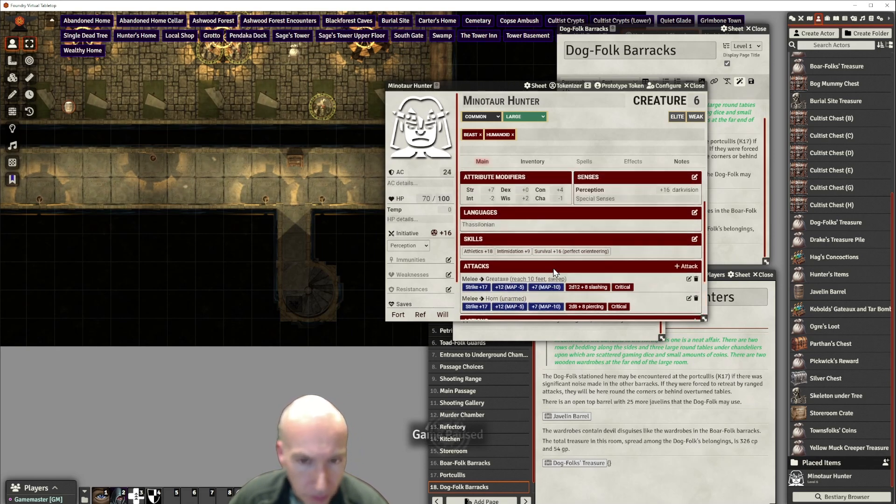
pyautogui.scroll(-2, 537, 268)
pyautogui.scroll(-1, 441, 253)
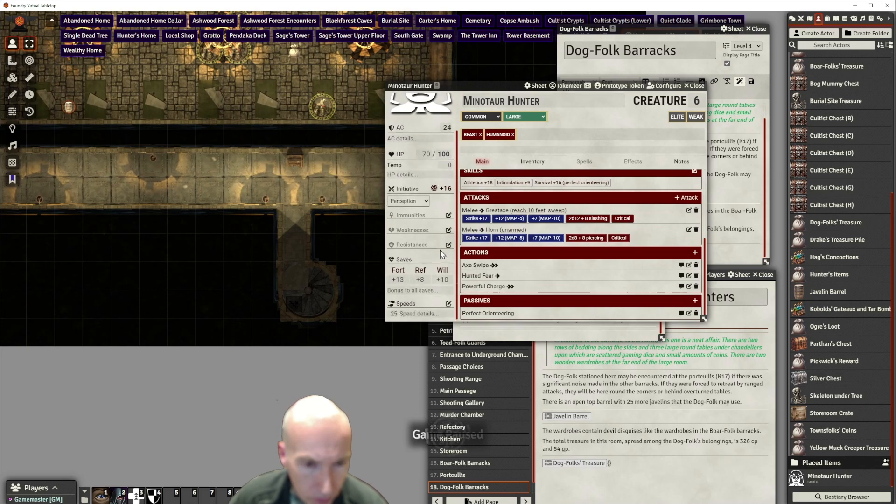
pyautogui.write('1')
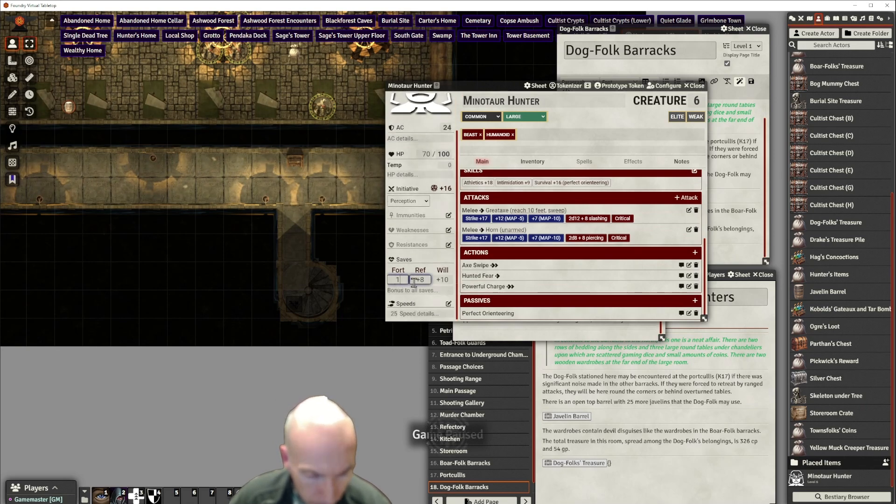
pyautogui.write('7')
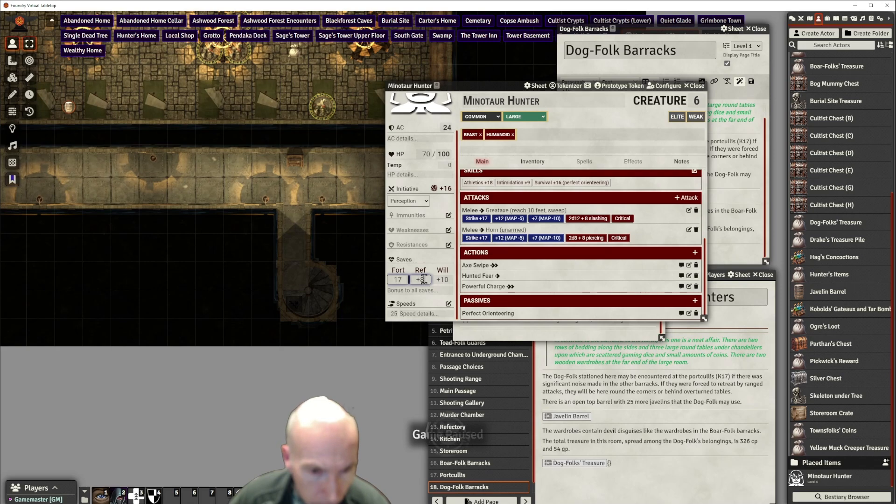
pyautogui.click(423, 279)
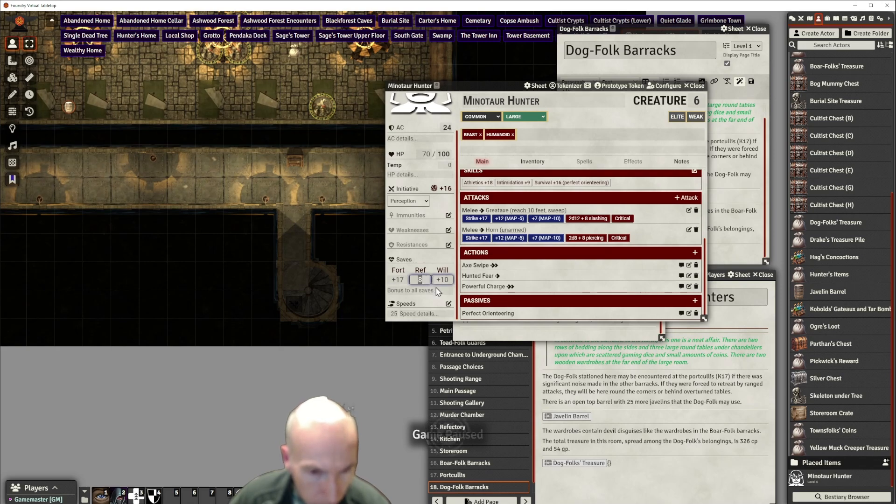
pyautogui.write('11')
pyautogui.press('Tab')
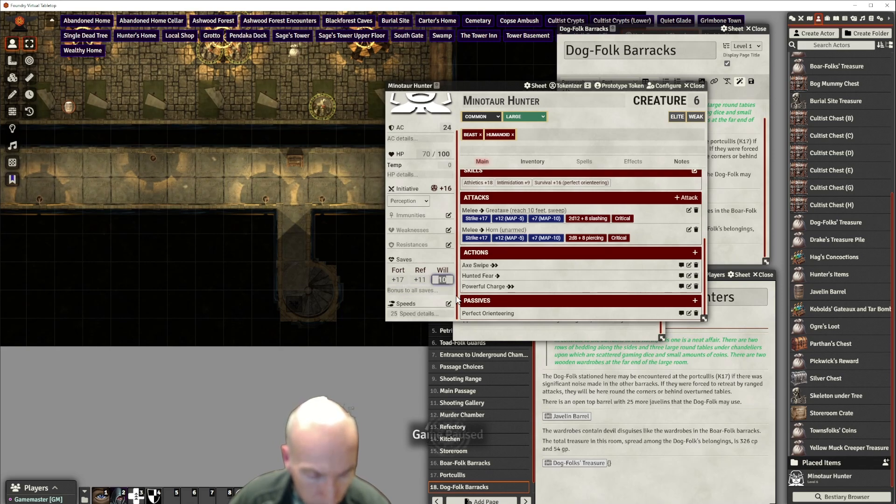
pyautogui.write('13')
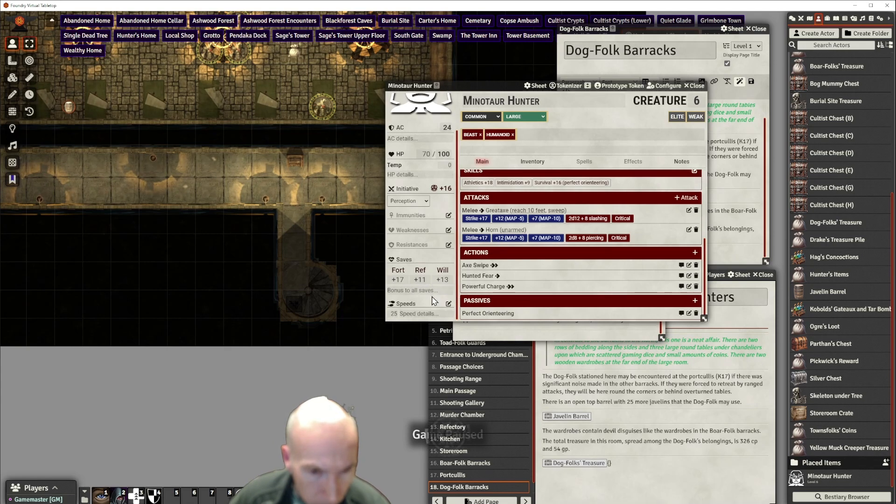
pyautogui.click(433, 289)
# Close the Minotaur Hunter sheet and the Stair and Guard page editor
pyautogui.scroll(3, 579, 210)
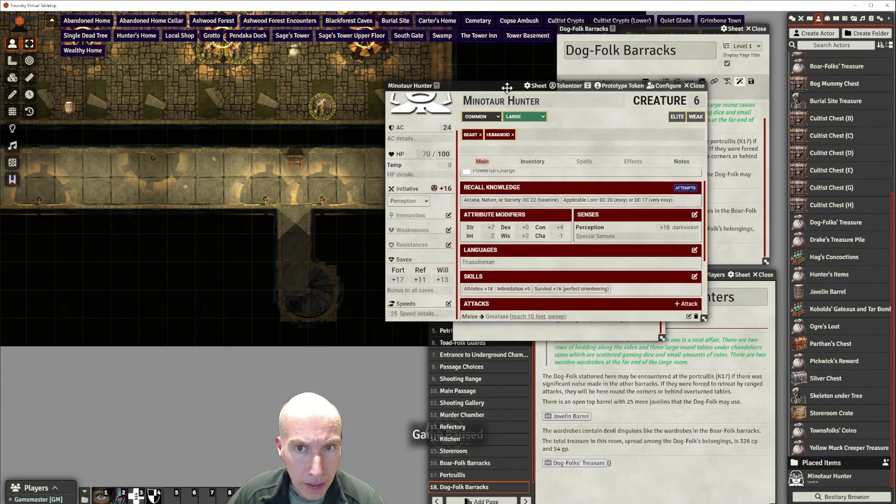
pyautogui.moveTo(511, 87); pyautogui.dragTo(472, 94)
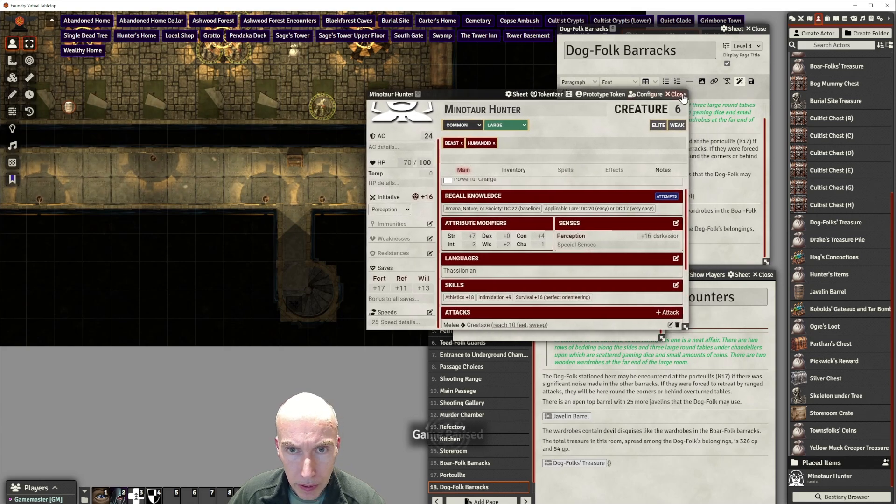
pyautogui.click(682, 95)
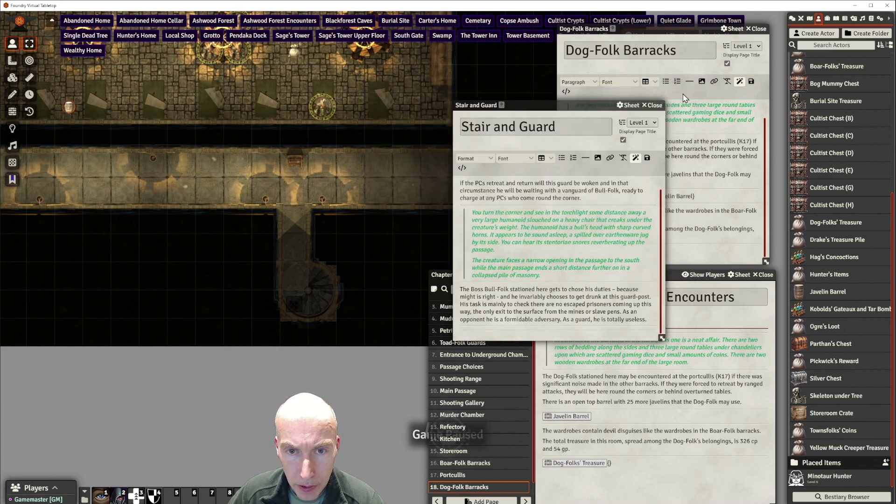
pyautogui.click(653, 106)
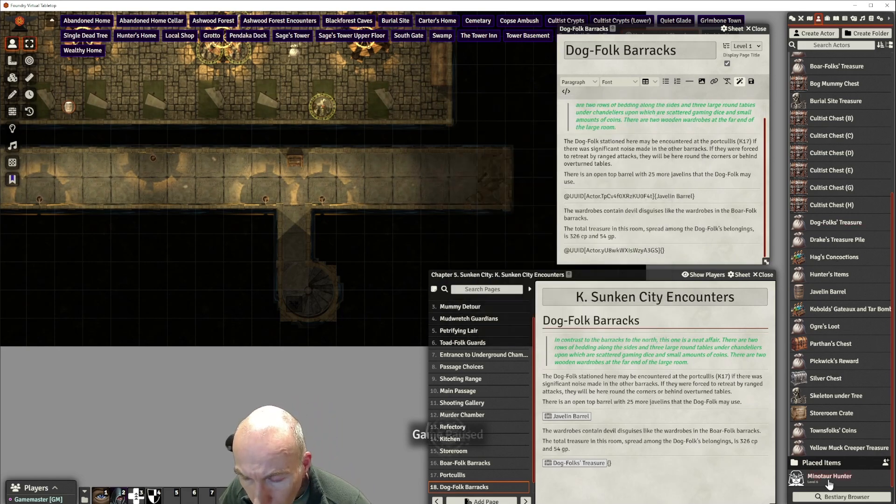
# Collapse the Loot folder and move the Minotaur Hunter actor into the Creatures folder
pyautogui.scroll(5, 837, 102)
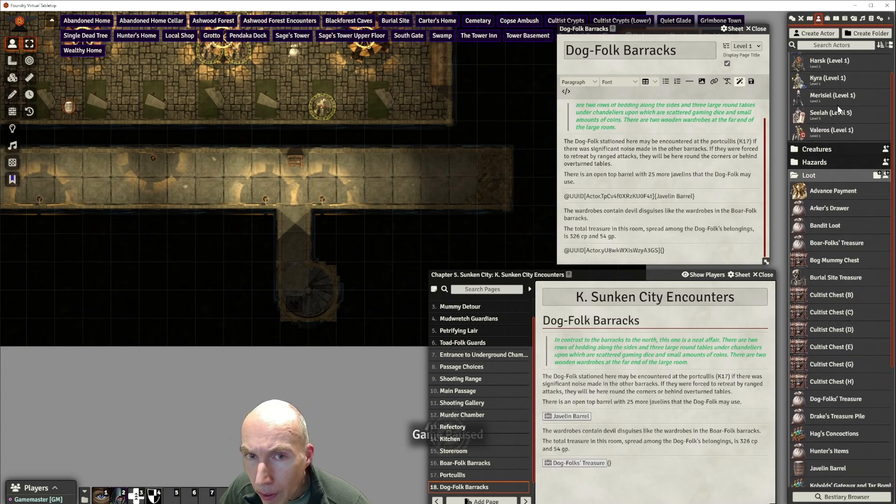
pyautogui.click(819, 173)
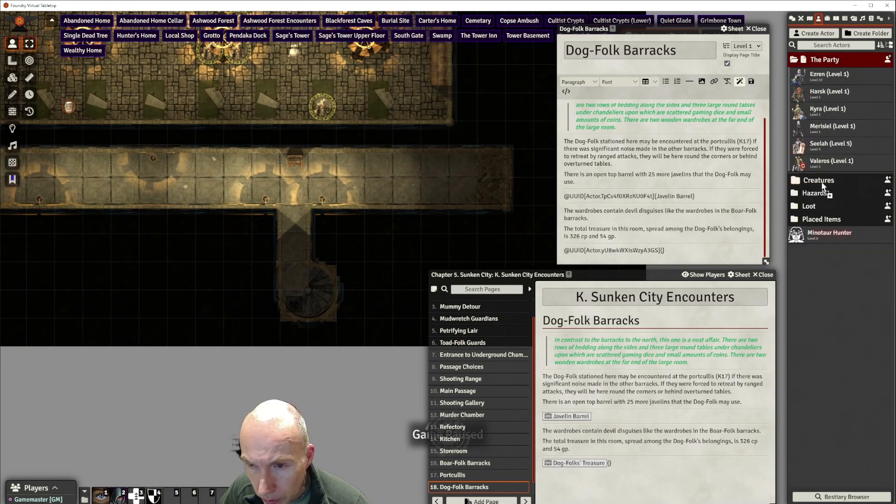
pyautogui.click(821, 179)
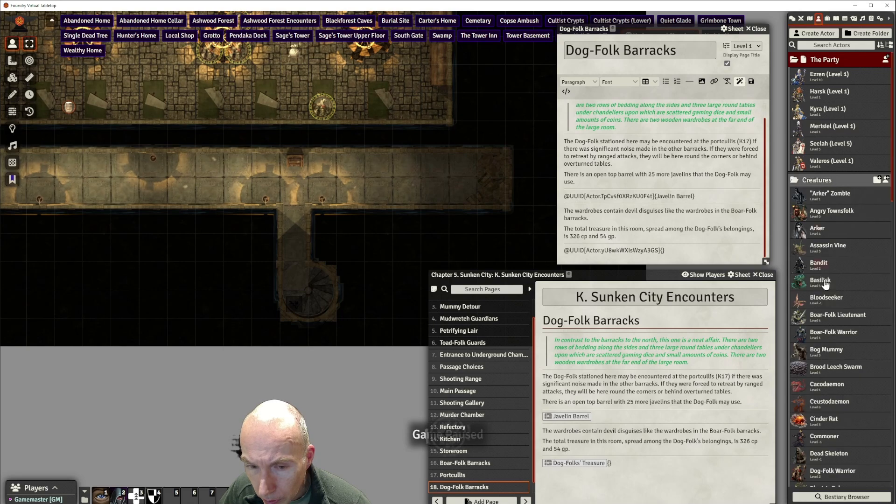
# Open the Minotaur Hunter from the Creatures folder and rename it "Bull-Folk Boss"
pyautogui.scroll(-12, 824, 284)
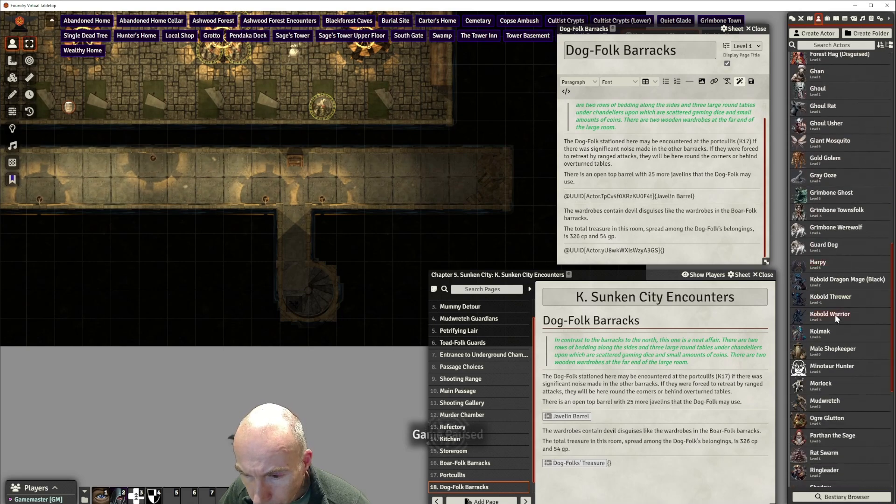
pyautogui.scroll(-2, 836, 314)
pyautogui.click(828, 287)
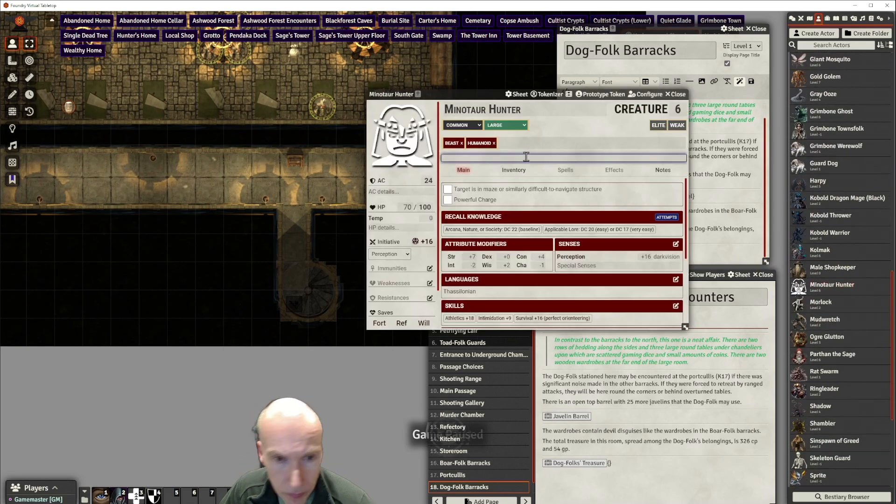
pyautogui.tripleClick(534, 109)
pyautogui.press('BackSpace')
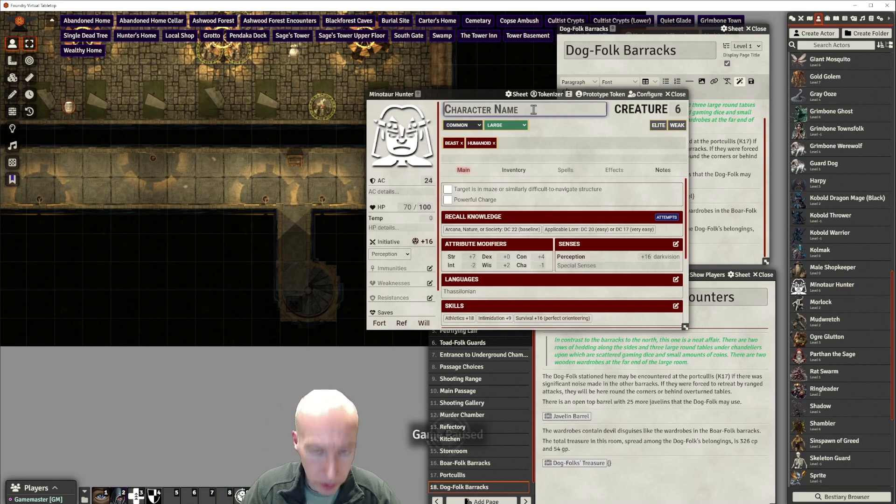
pyautogui.write('Bull')
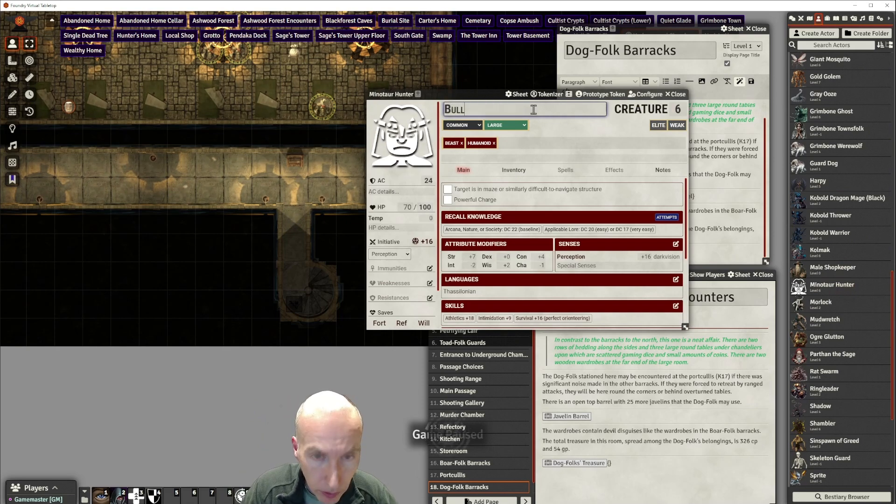
pyautogui.write('-Folk Boss')
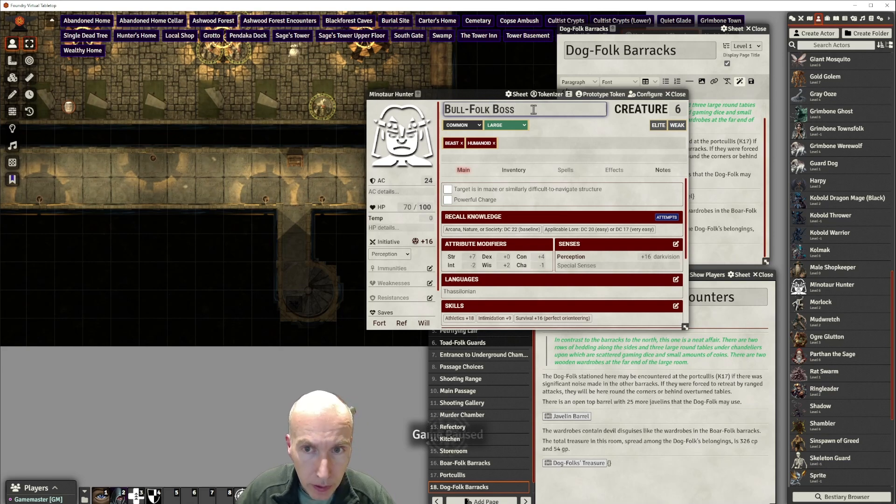
pyautogui.press('Return')
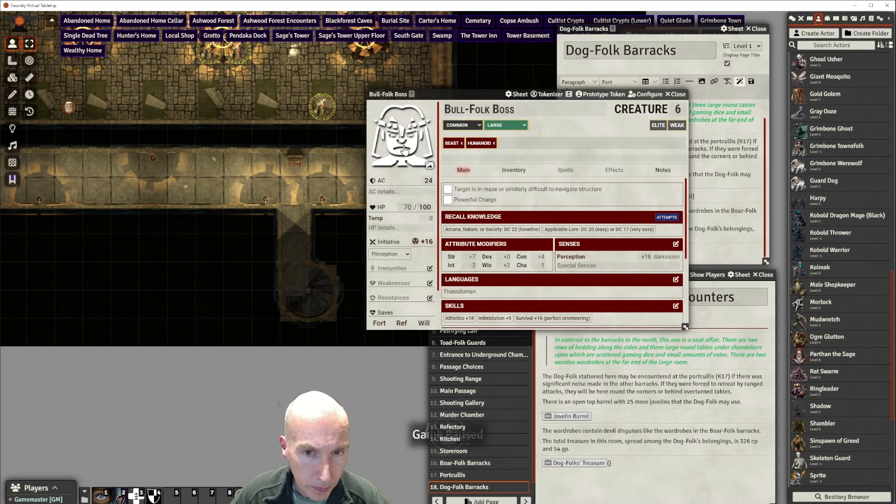
# Open the portrait image browser and go to the tokens folder inside modules/strife-in-grimbone-walkthrough-module
pyautogui.click(408, 156)
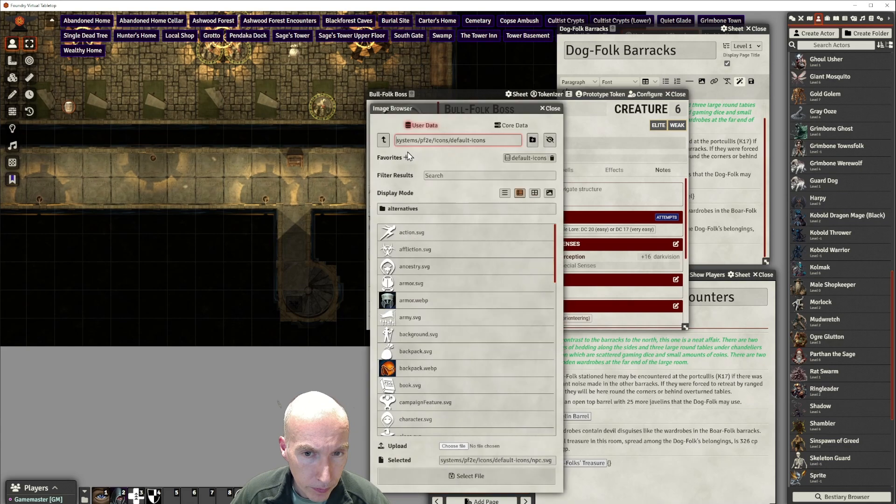
pyautogui.click(383, 141)
pyautogui.click(384, 144)
pyautogui.click(384, 144)
pyautogui.click(384, 143)
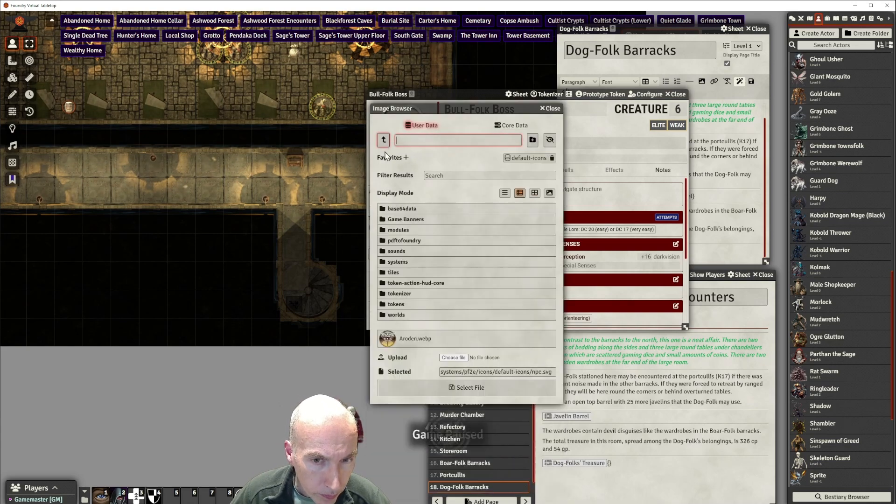
pyautogui.click(397, 230)
pyautogui.scroll(-10, 416, 298)
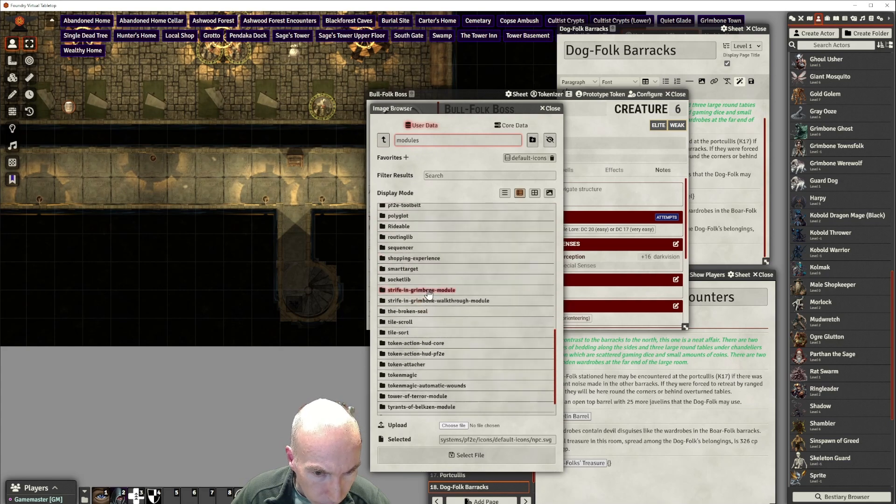
pyautogui.click(430, 301)
pyautogui.click(400, 211)
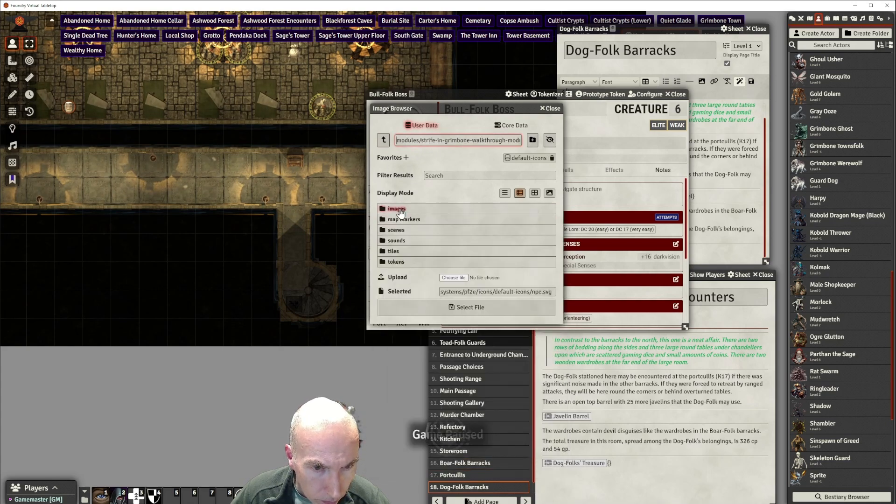
pyautogui.click(396, 262)
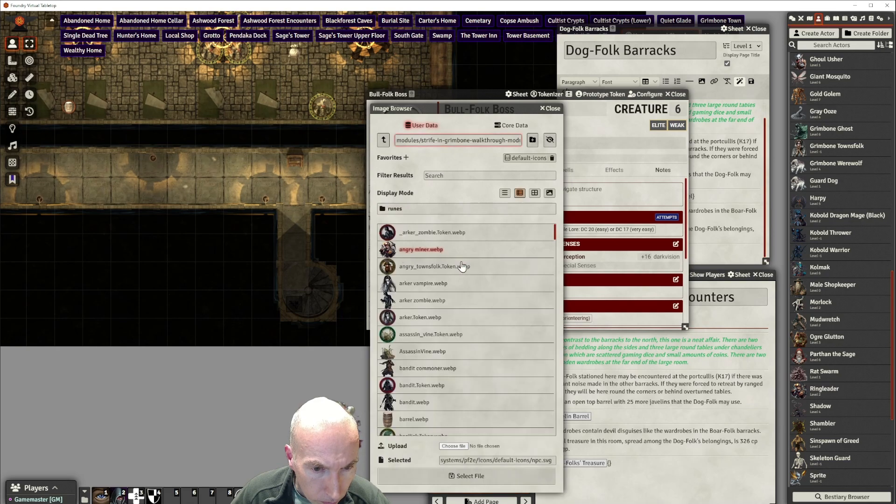
# Select "bull folk boss.webp" as the Bull-Folk Boss's portrait image
pyautogui.scroll(-1, 463, 274)
pyautogui.scroll(-3, 463, 275)
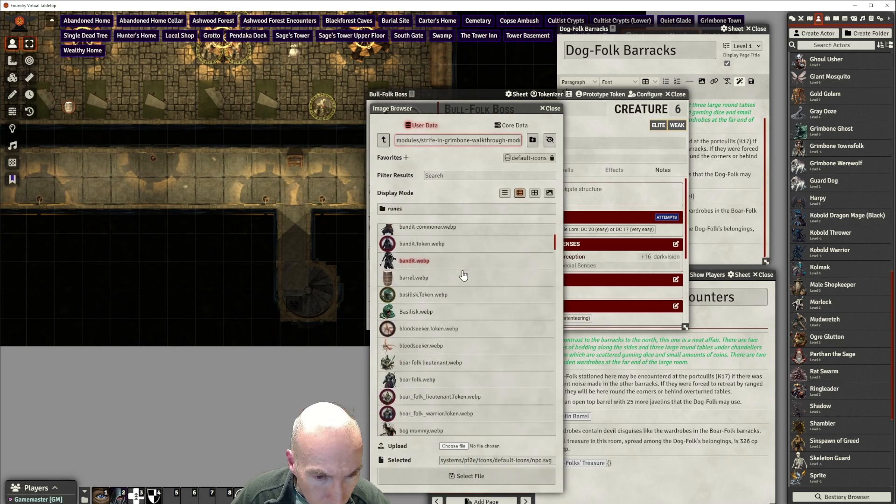
pyautogui.scroll(-5, 463, 275)
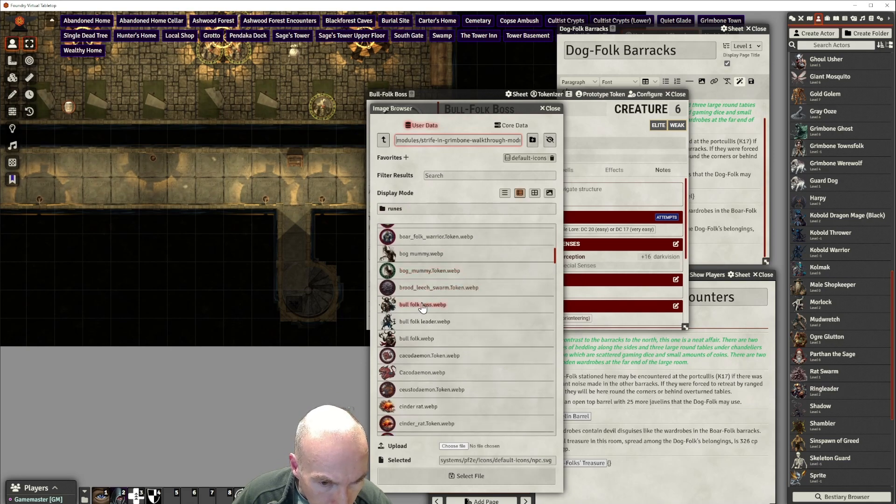
pyautogui.click(423, 306)
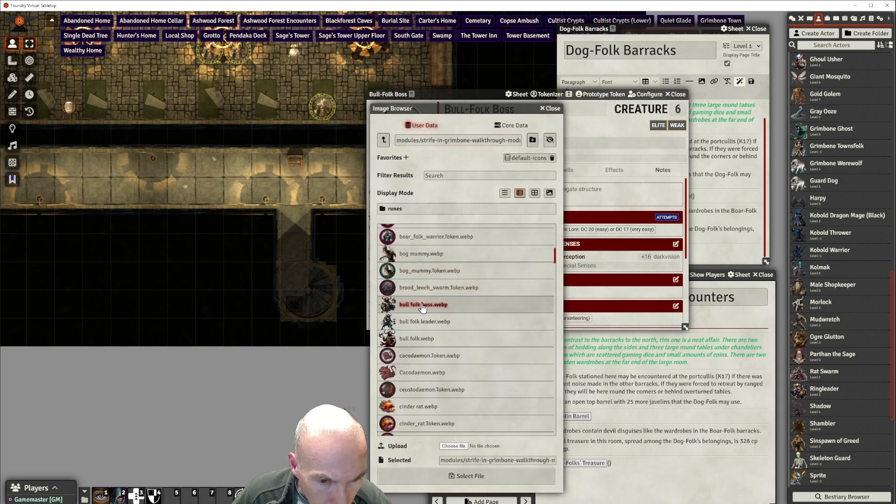
pyautogui.click(479, 475)
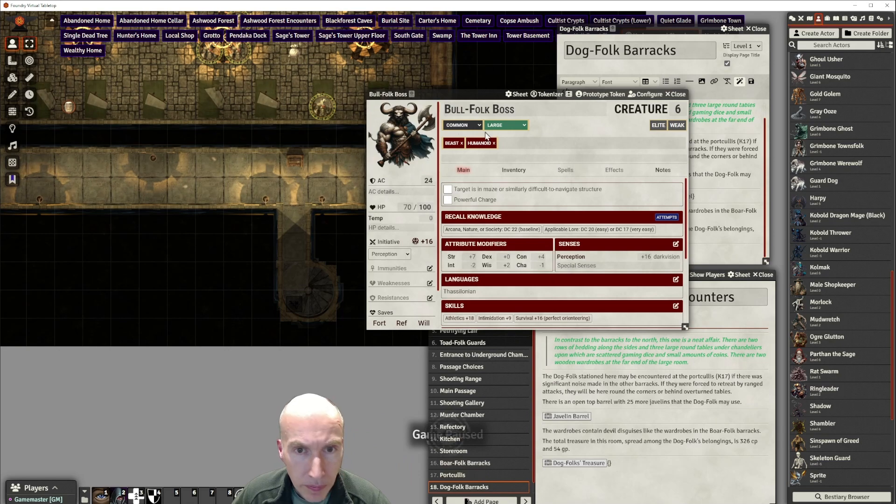
# Open Tokenizer for the Bull-Folk Boss and add a dark frame with teal runes to its token
pyautogui.click(550, 94)
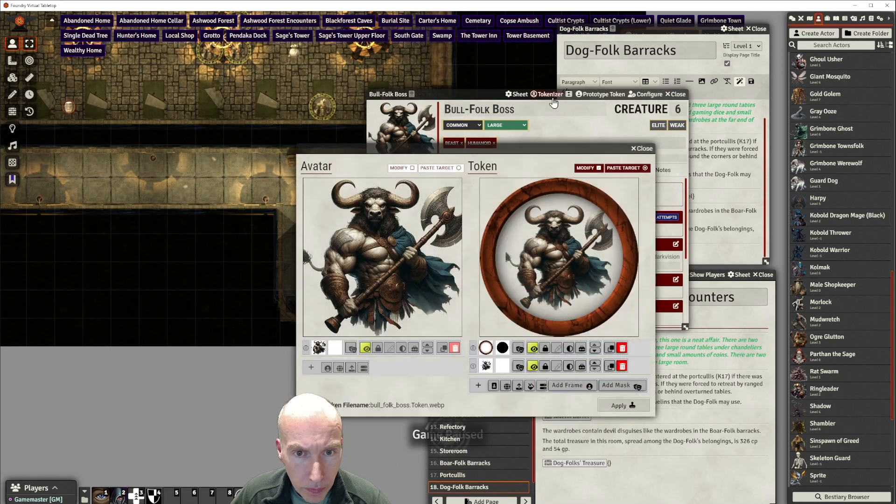
pyautogui.click(569, 386)
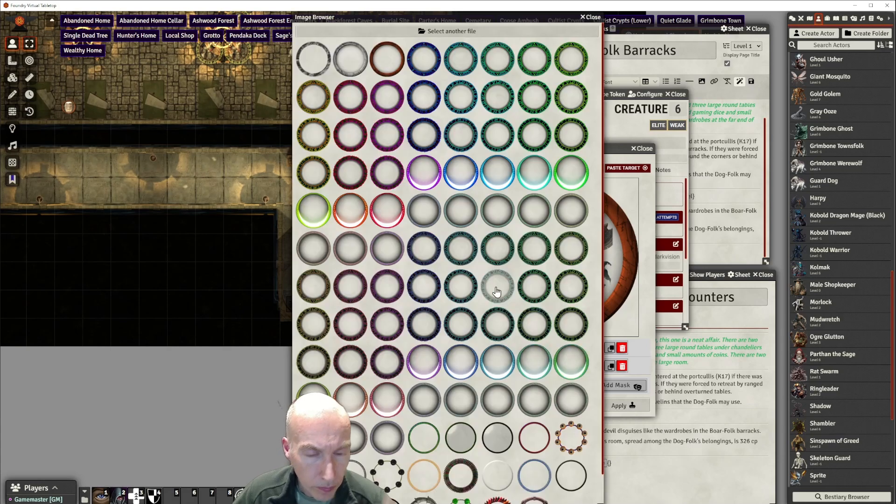
pyautogui.scroll(-1, 412, 322)
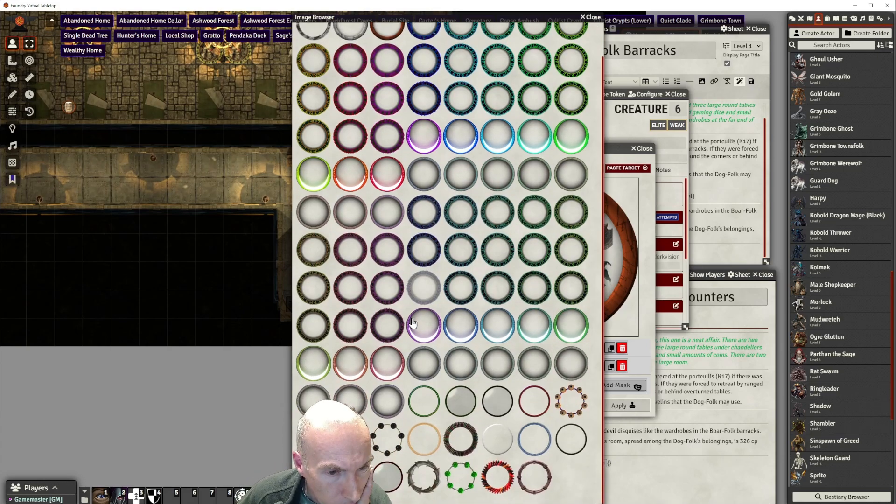
pyautogui.scroll(1, 412, 322)
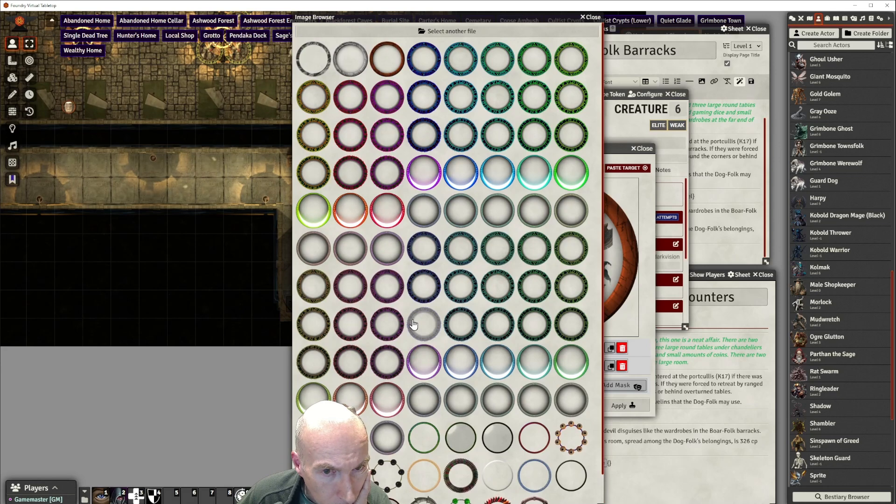
pyautogui.scroll(-1, 413, 324)
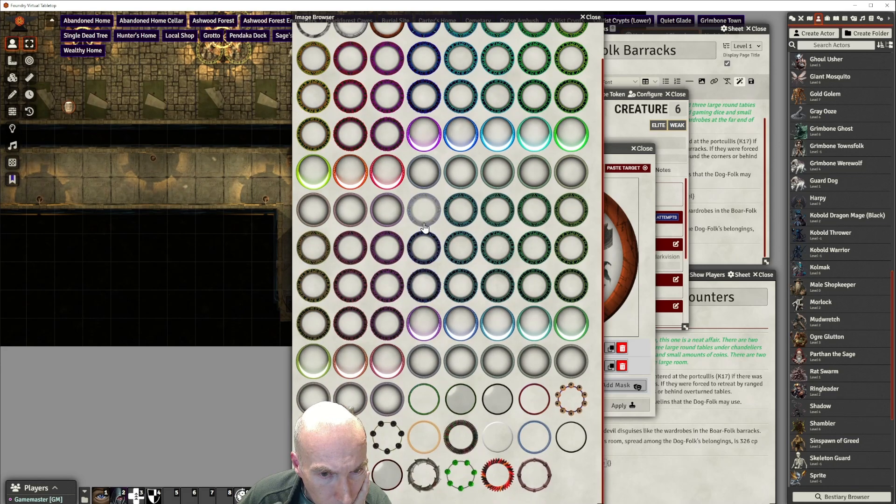
pyautogui.click(462, 249)
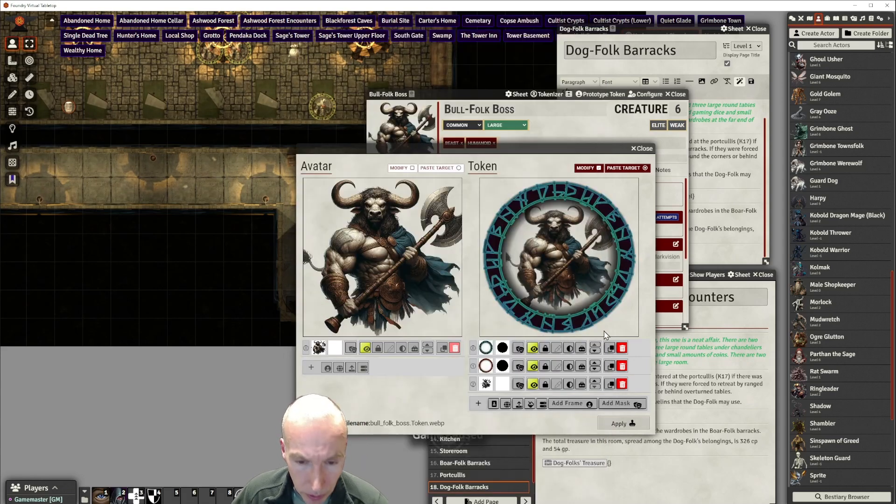
# Remove the extra red frame layer from the Bull-Folk Boss token, enlarge and reposition the bull image inside the rune ring, and apply the token
pyautogui.click(623, 366)
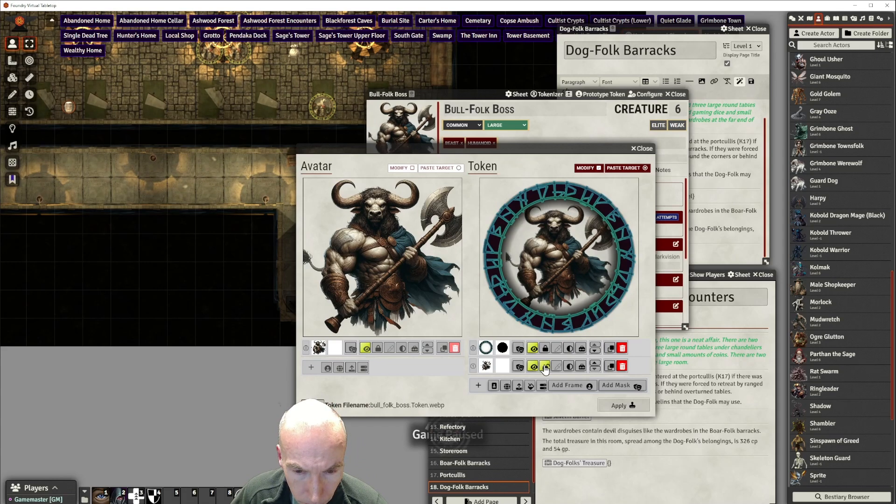
pyautogui.scroll(3, 575, 265)
pyautogui.moveTo(554, 258); pyautogui.dragTo(562, 274)
pyautogui.scroll(1, 556, 275)
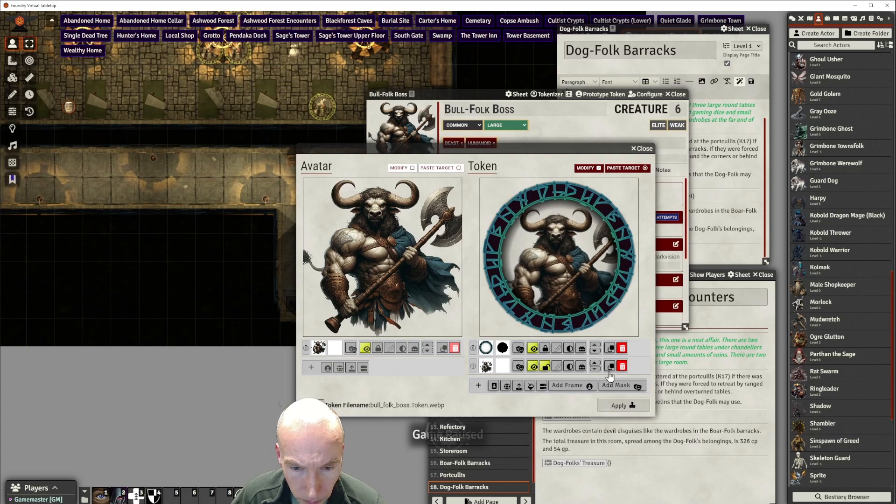
pyautogui.click(616, 406)
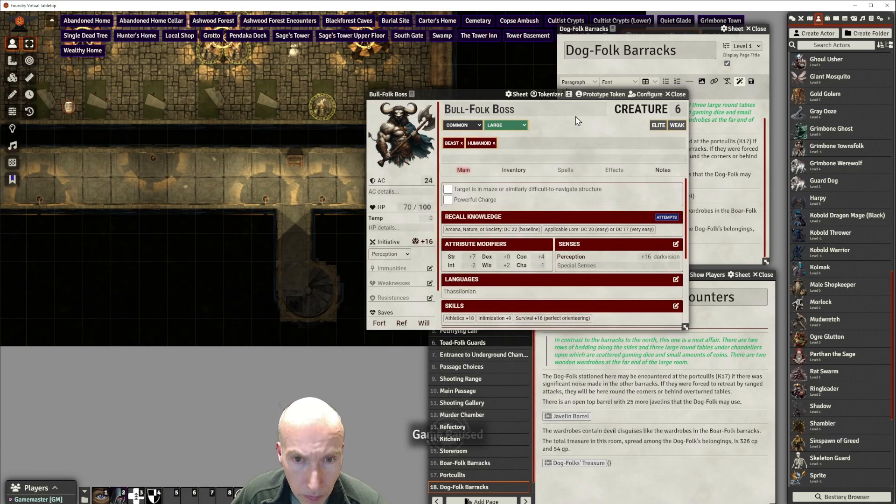
# Set the prototype token's name to "Bull-Folk Boss", update the token, and close the creature sheet
pyautogui.click(600, 94)
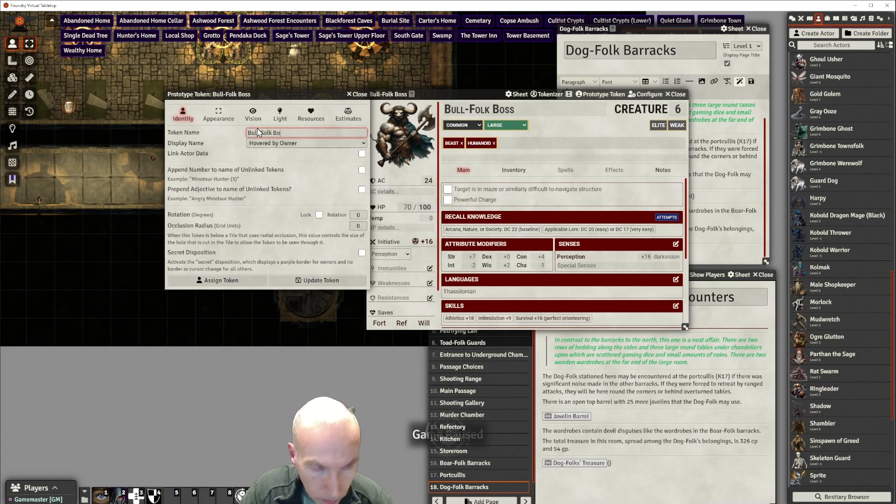
pyautogui.click(316, 282)
pyautogui.moveTo(491, 97); pyautogui.dragTo(473, 99)
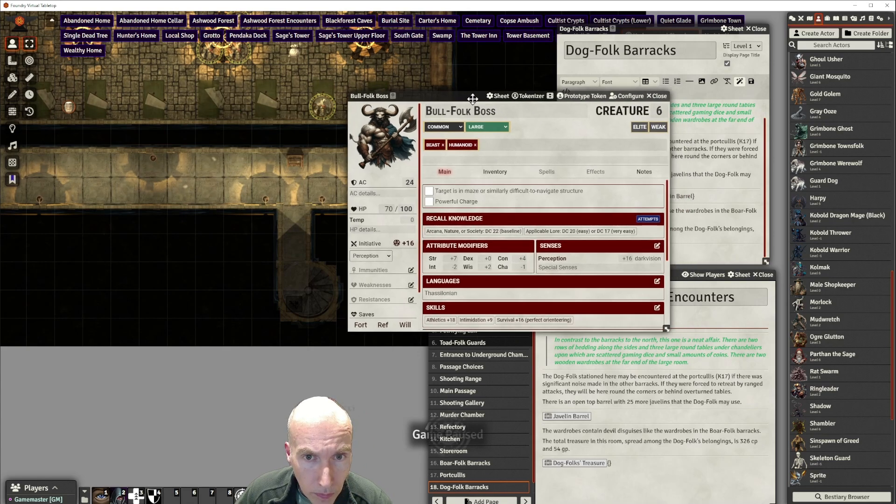
pyautogui.click(657, 95)
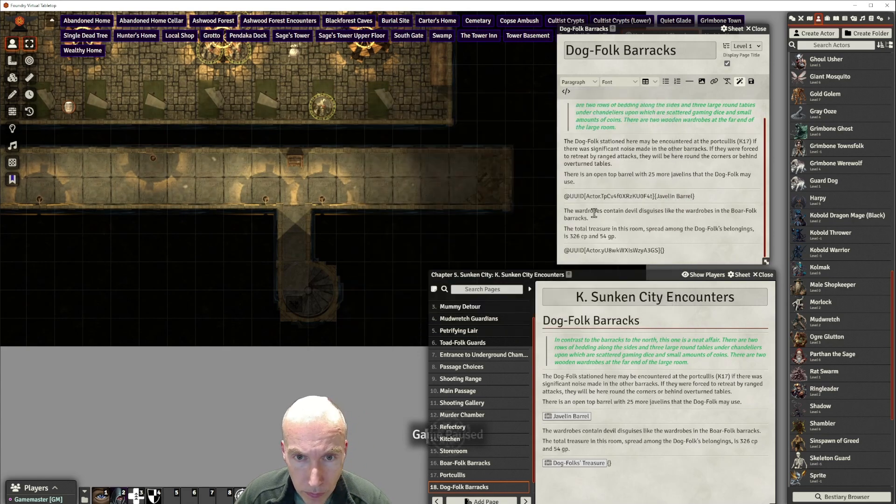
# Place a trial Bull-Folk Boss token in the corridor near the chair, shift it sideways, and delete it
pyautogui.scroll(12, 846, 117)
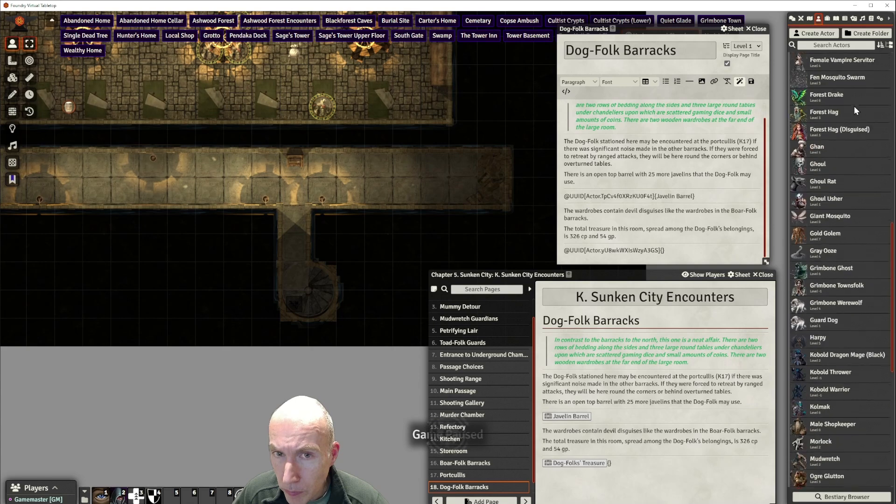
pyautogui.scroll(-3, 862, 108)
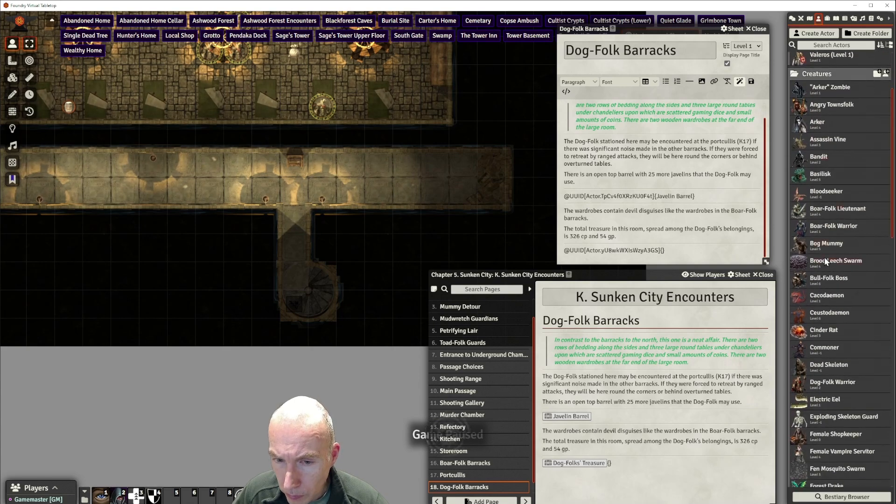
pyautogui.moveTo(826, 279); pyautogui.dragTo(686, 248)
pyautogui.moveTo(308, 180); pyautogui.dragTo(306, 182)
pyautogui.scroll(5, 338, 192)
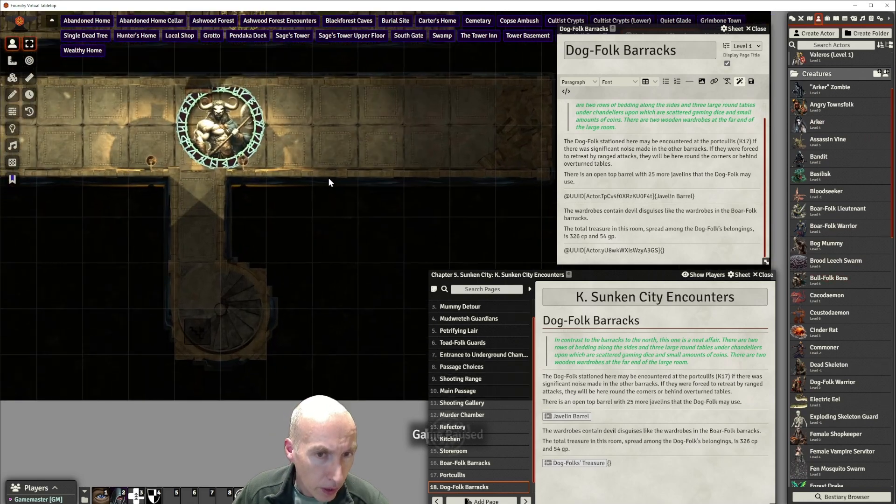
pyautogui.scroll(2, 429, 162)
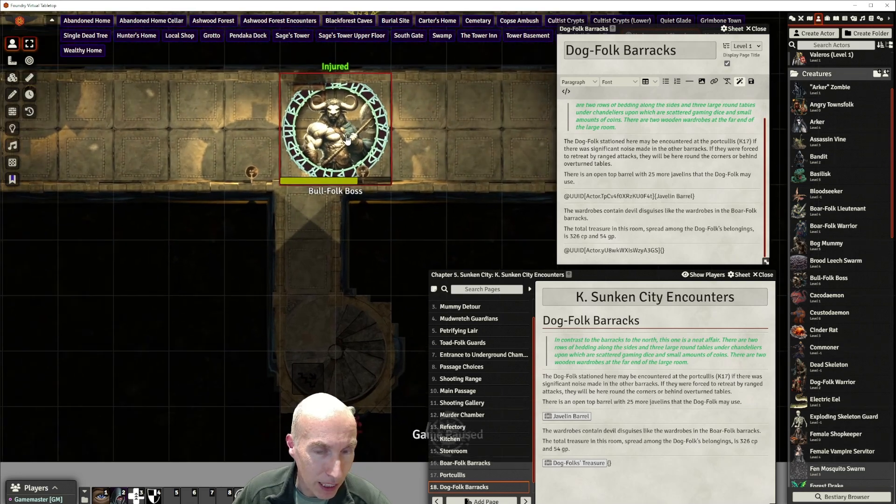
pyautogui.moveTo(340, 138); pyautogui.dragTo(416, 142)
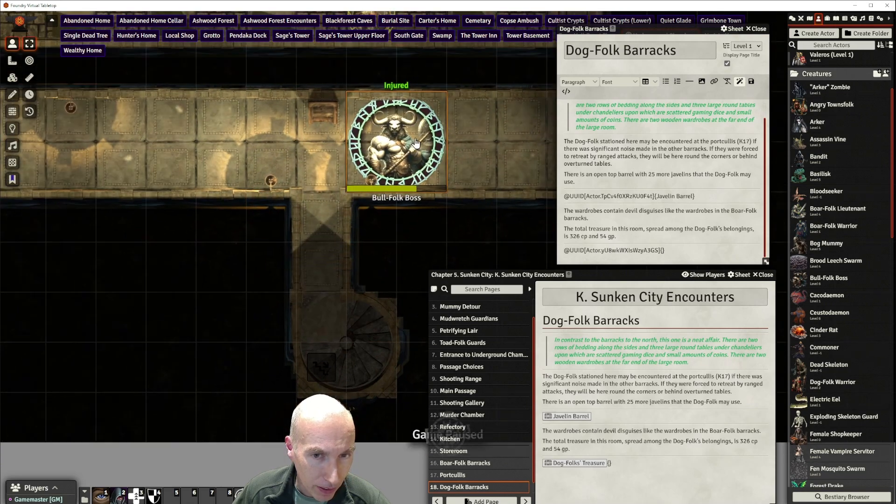
pyautogui.scroll(-2, 415, 143)
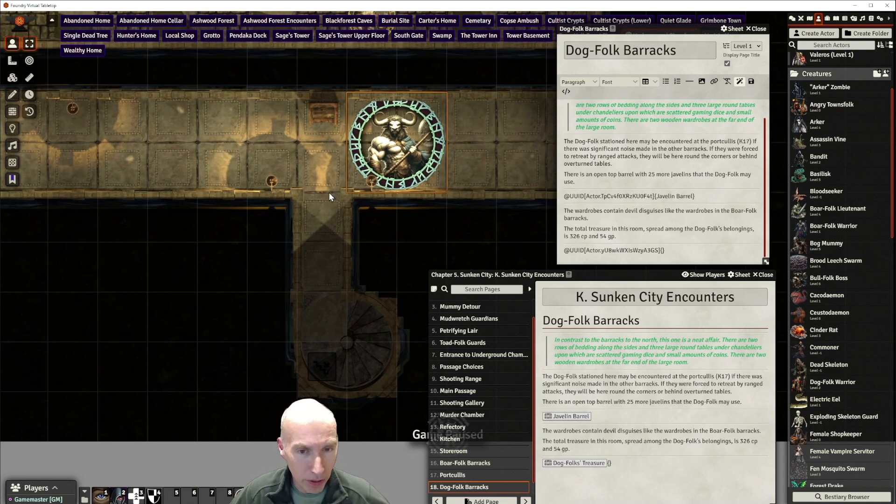
pyautogui.moveTo(396, 157)
pyautogui.mouseDown()
pyautogui.moveTo(310, 303)
pyautogui.moveTo(346, 356)
pyautogui.moveTo(369, 196)
pyautogui.moveTo(399, 145)
pyautogui.mouseUp()
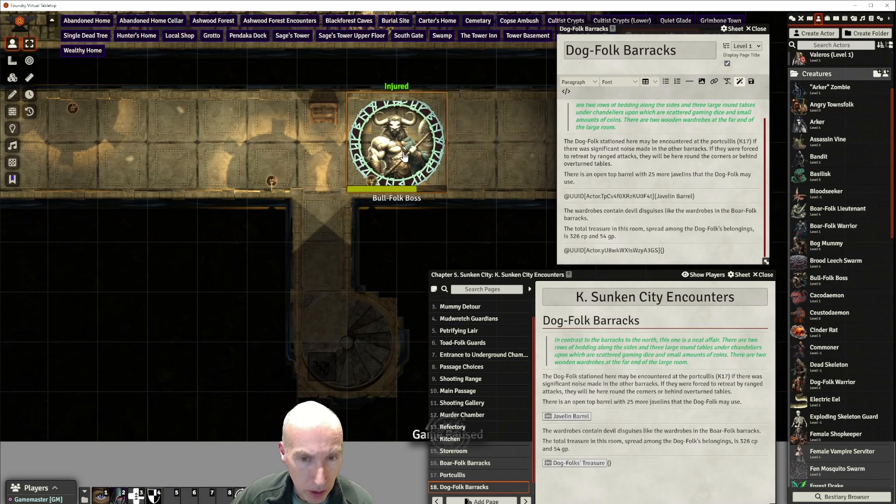
pyautogui.press('Delete')
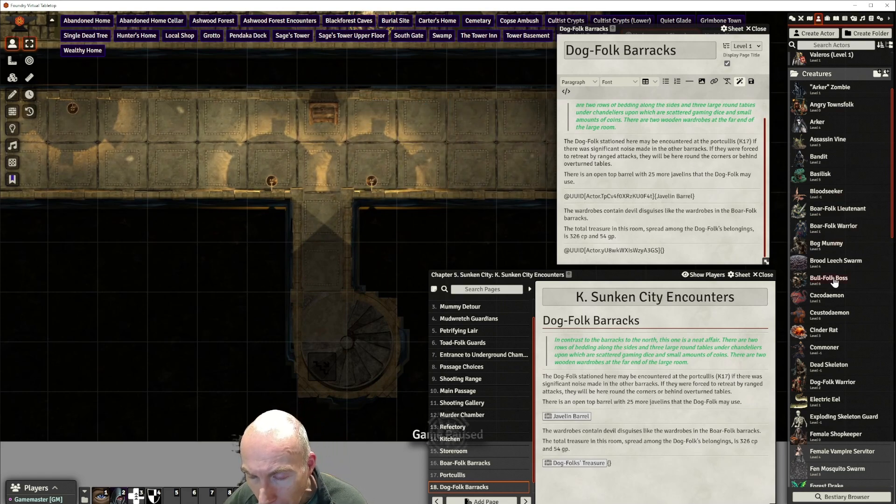
# Set the Bull-Folk Boss's current HP to 100 and close its sheet
pyautogui.click(826, 279)
pyautogui.scroll(-2, 412, 218)
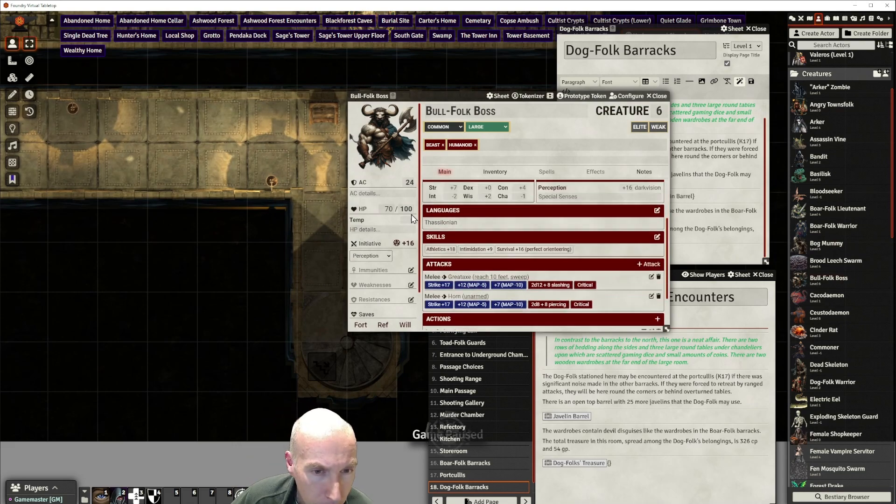
pyautogui.doubleClick(392, 209)
pyautogui.write('100')
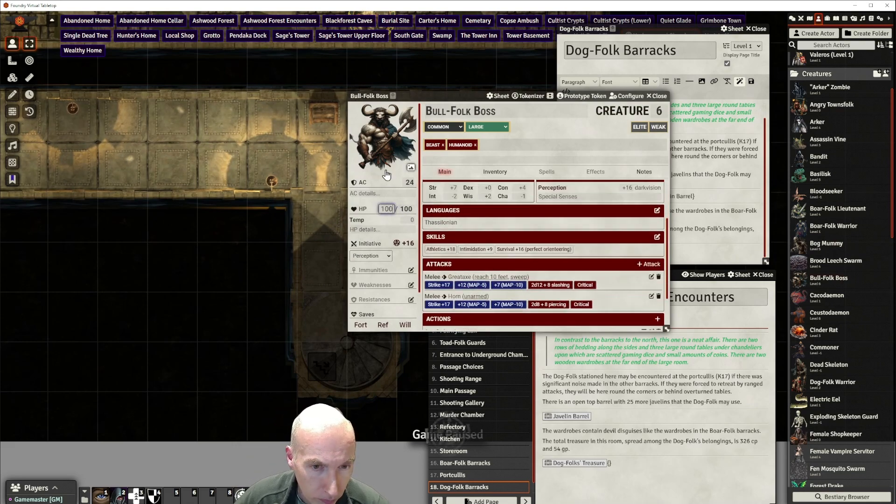
pyautogui.press('Return')
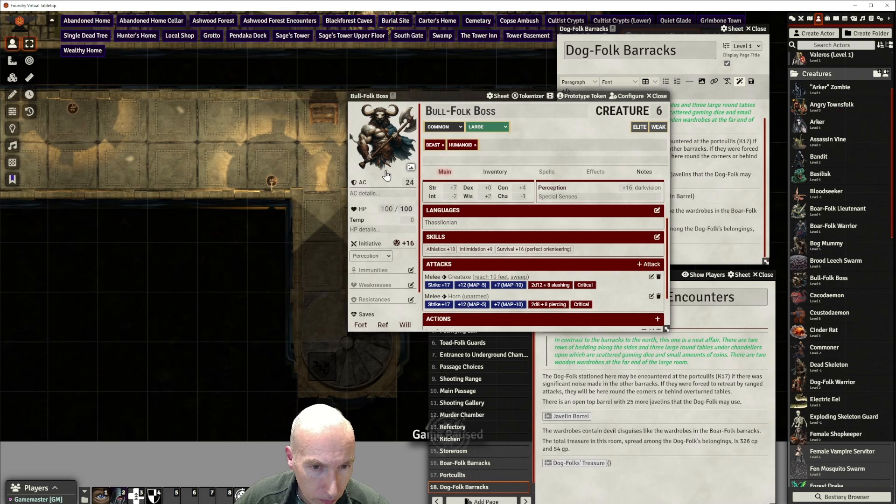
pyautogui.click(657, 96)
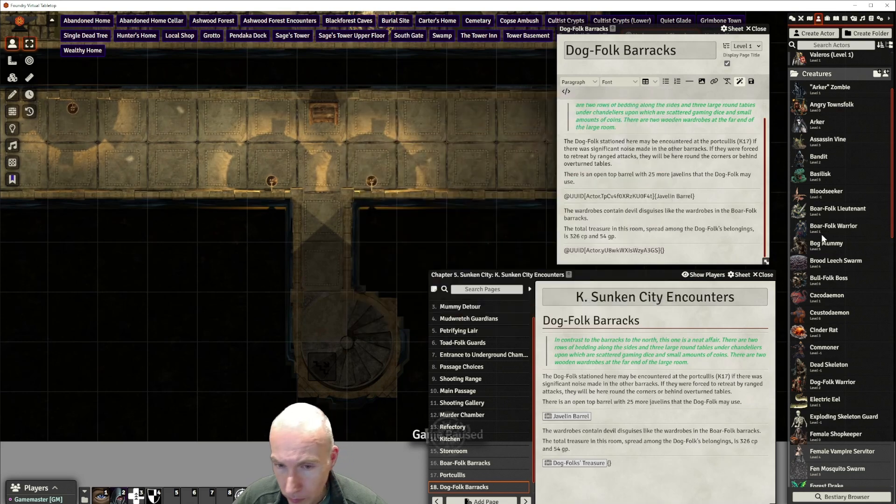
# Try out a fresh Bull-Folk Boss token at the corridor junction and remove it from the scene
pyautogui.moveTo(832, 280); pyautogui.dragTo(342, 149)
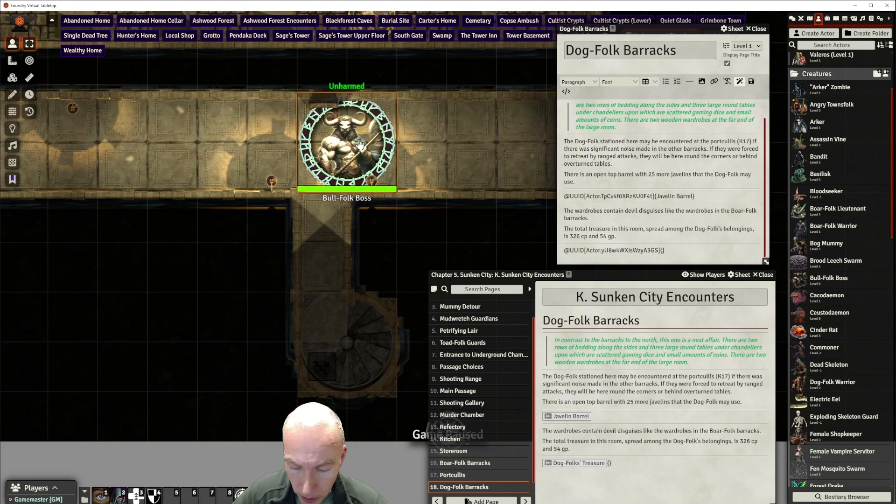
pyautogui.press('Delete')
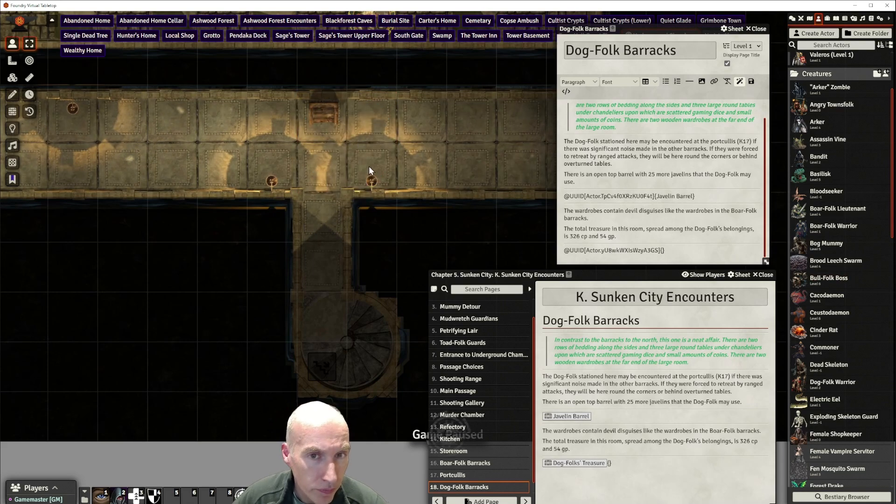
# Place the Bull-Folk Boss token over the chair opposite the side passage to the spiral stairs and hide it from players
pyautogui.scroll(-5, 380, 171)
pyautogui.scroll(-4, 383, 172)
pyautogui.moveTo(396, 173); pyautogui.dragTo(419, 180)
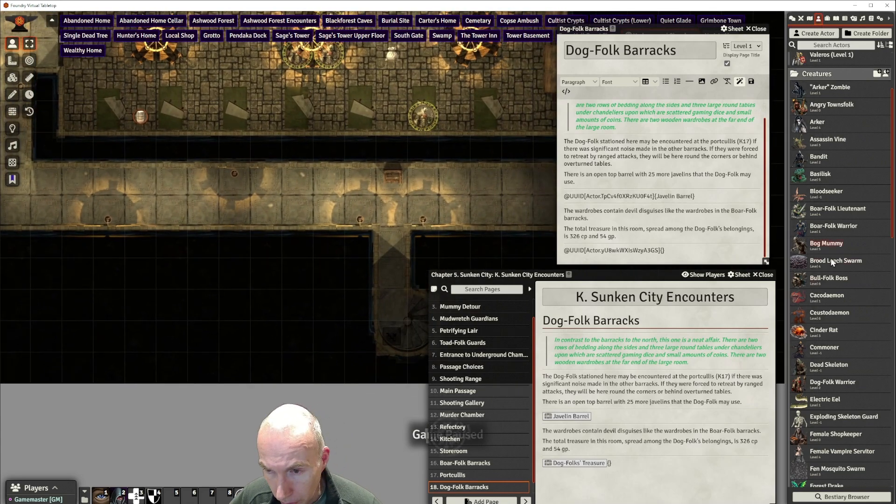
pyautogui.scroll(-3, 838, 373)
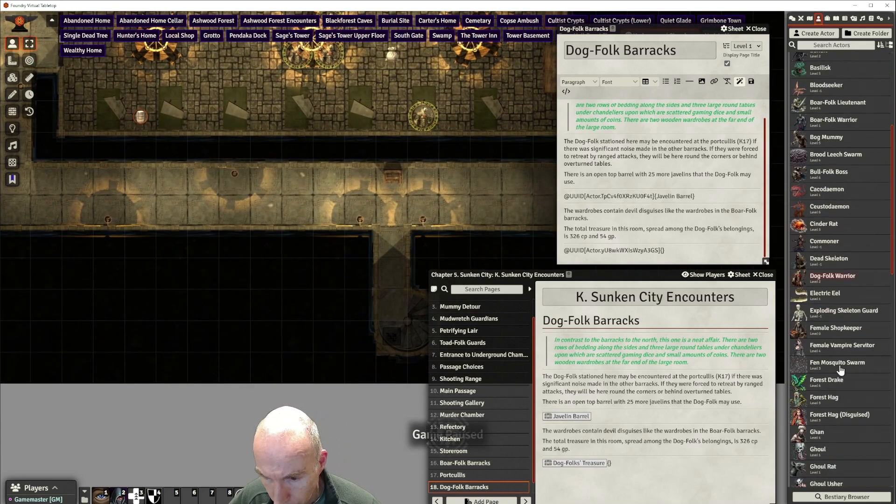
pyautogui.scroll(3, 840, 369)
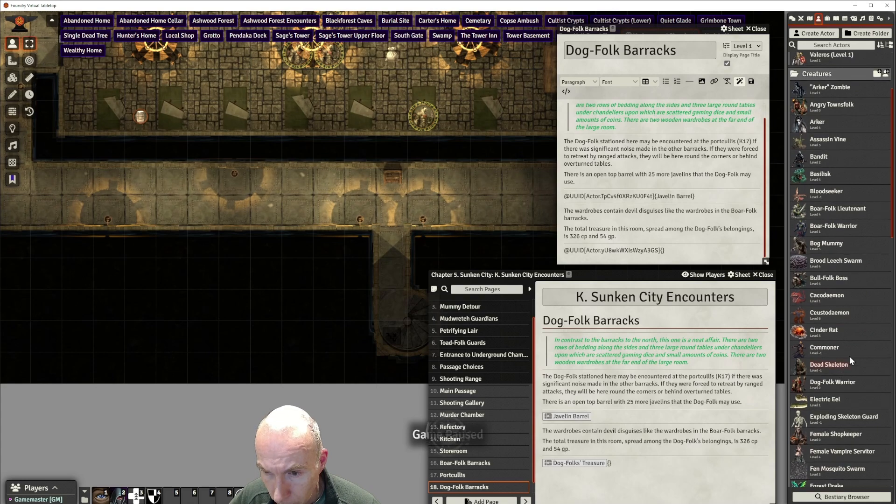
pyautogui.moveTo(830, 278); pyautogui.dragTo(481, 205)
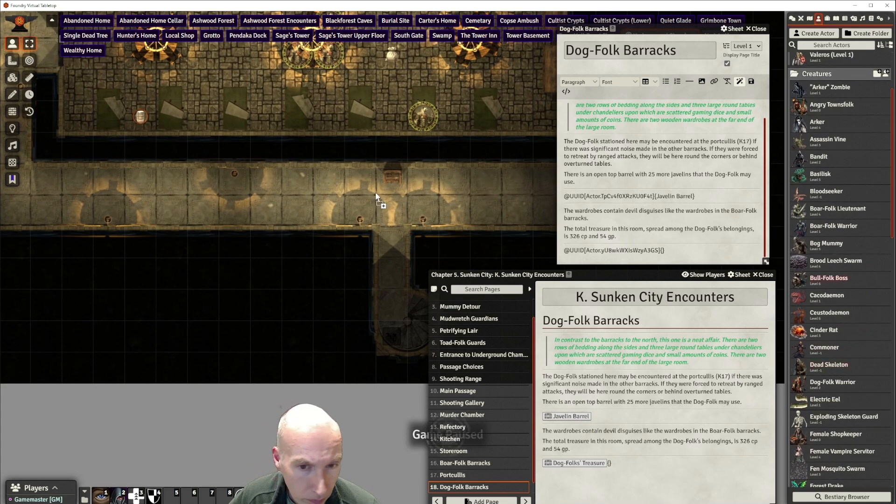
pyautogui.moveTo(376, 193); pyautogui.dragTo(378, 193)
pyautogui.scroll(5, 365, 187)
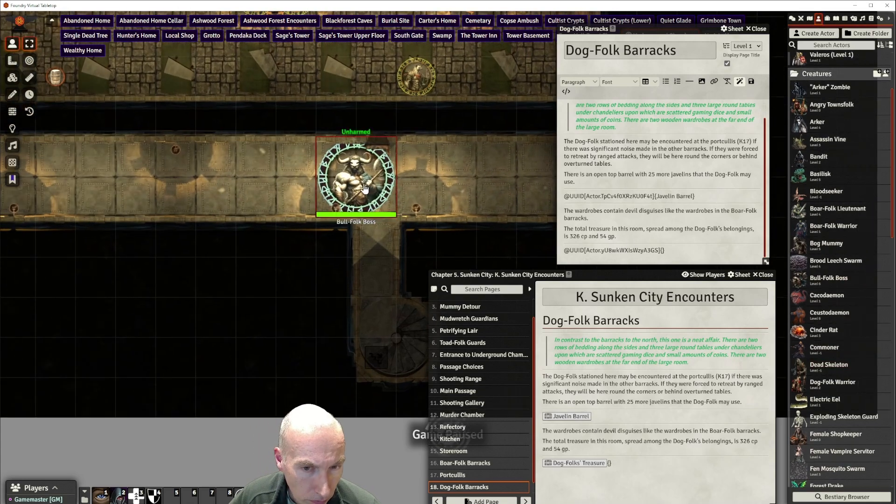
pyautogui.rightClick(353, 181)
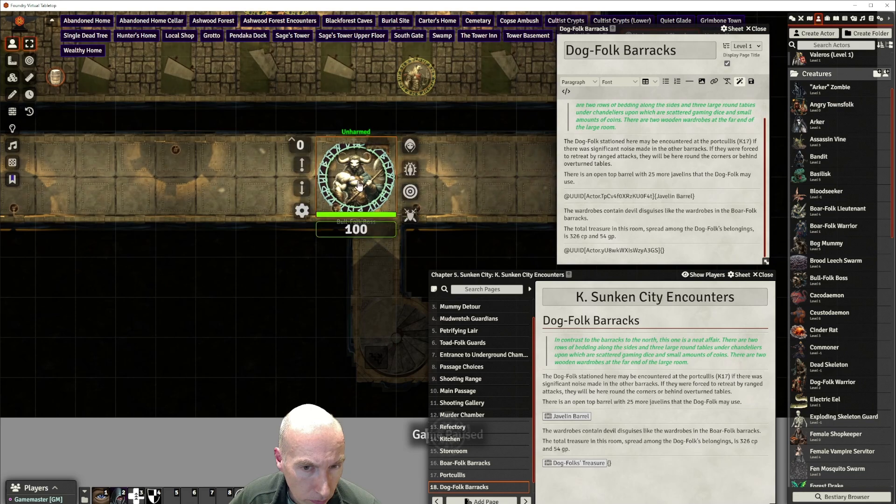
pyautogui.moveTo(353, 181); pyautogui.dragTo(378, 174)
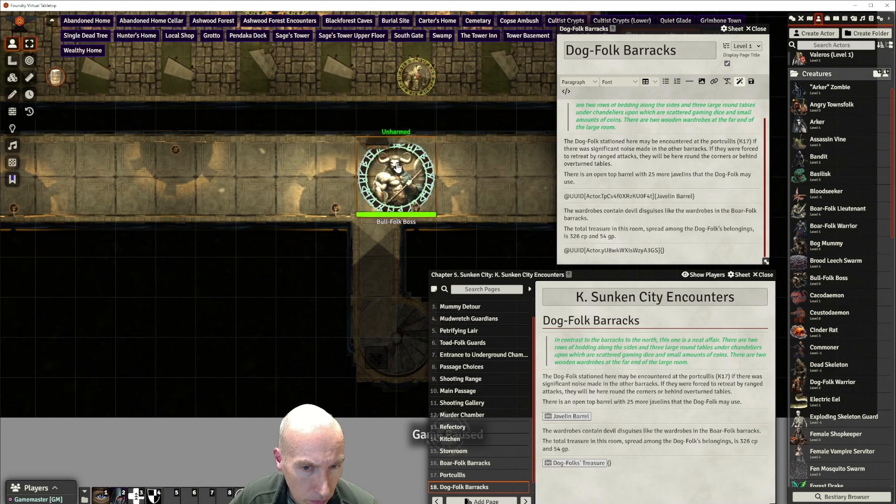
pyautogui.rightClick(398, 176)
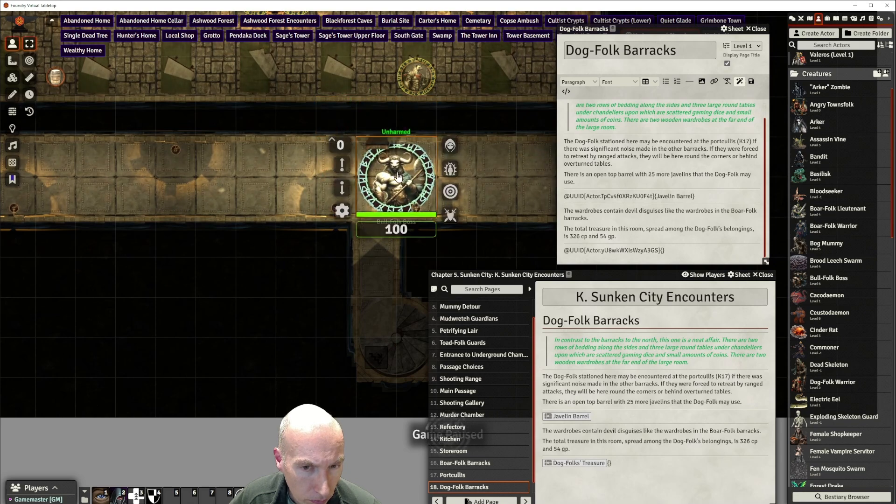
pyautogui.click(452, 147)
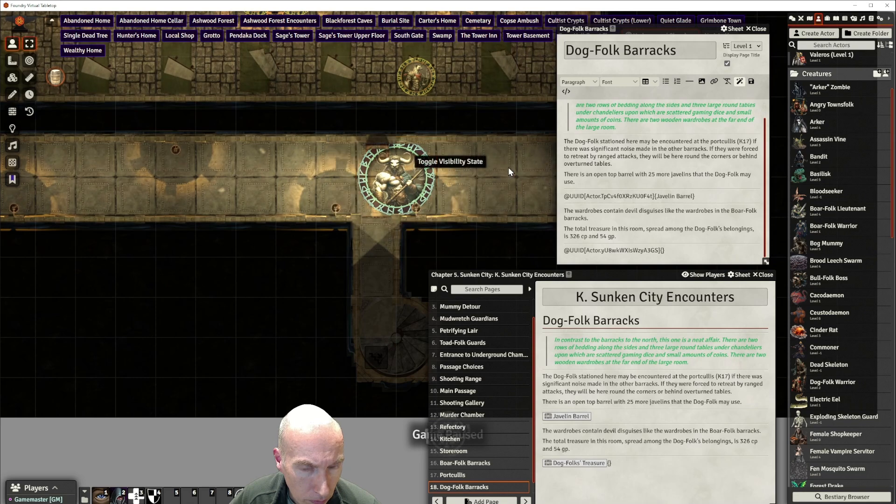
pyautogui.click(508, 168)
pyautogui.scroll(-2, 485, 177)
pyautogui.scroll(-2, 485, 178)
pyautogui.moveTo(475, 184); pyautogui.dragTo(503, 136)
pyautogui.scroll(2, 466, 150)
pyautogui.scroll(4, 466, 149)
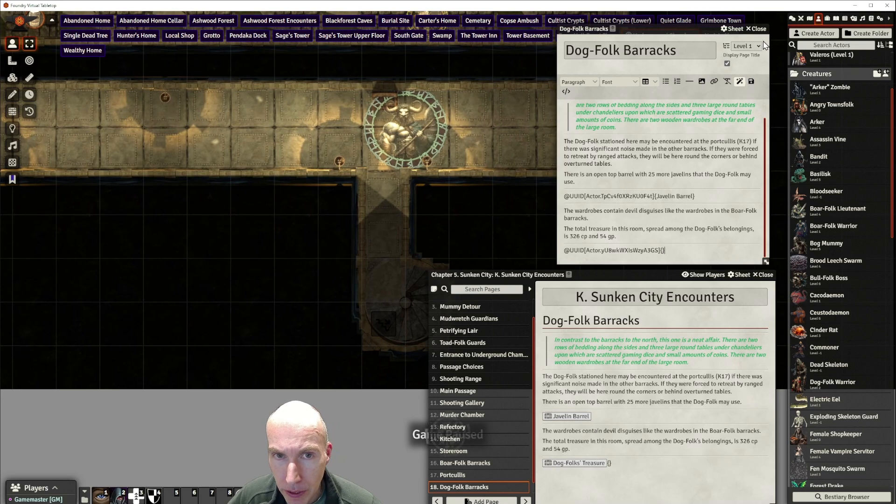
# Close the Dog-Folk Barracks editor, open the "Stair and Guard" page for editing, and insert a Bull-Folk Boss actor link after its last paragraph
pyautogui.click(757, 29)
pyautogui.scroll(-1, 471, 467)
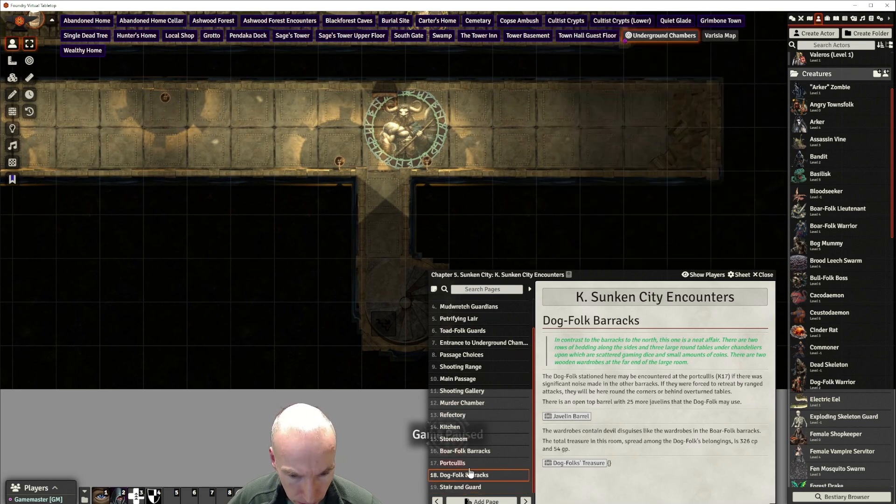
pyautogui.click(474, 488)
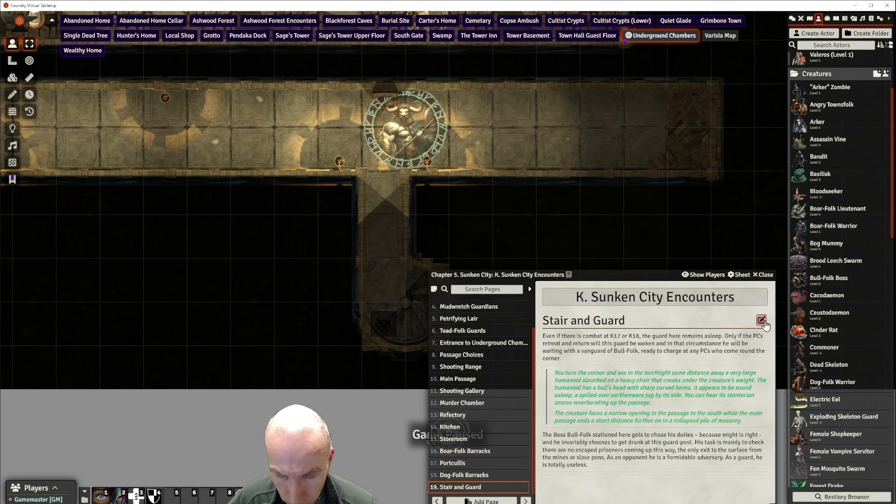
pyautogui.click(761, 321)
pyautogui.moveTo(580, 101); pyautogui.dragTo(673, 35)
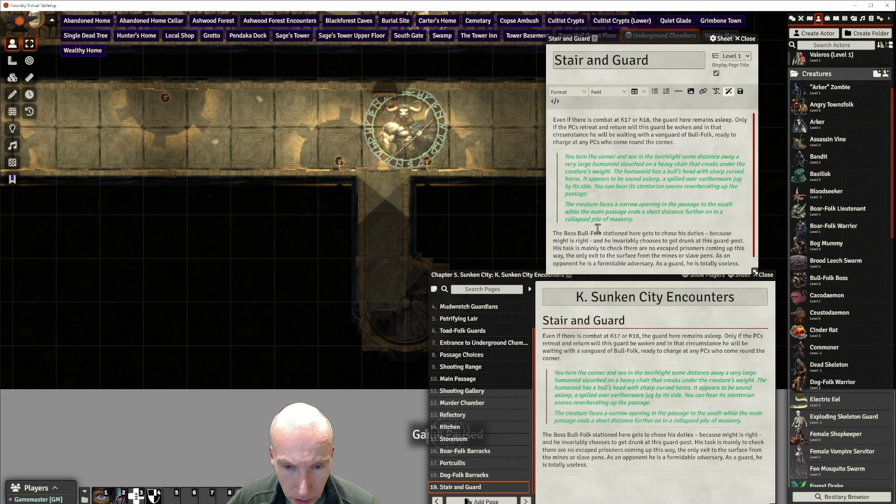
pyautogui.scroll(-2, 602, 234)
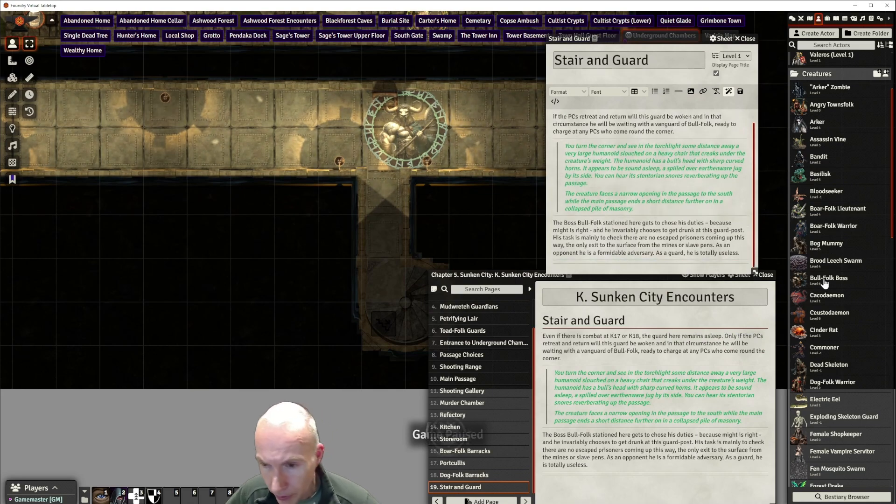
pyautogui.moveTo(600, 262); pyautogui.dragTo(601, 261)
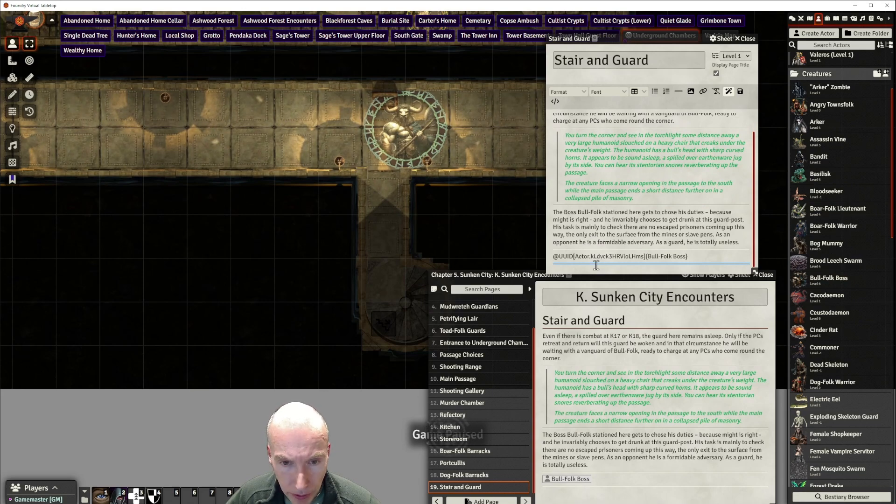
# Add the line "Sneaking past the Guard" below the Bull-Folk Boss link, format it as Heading 2, and begin a new paragraph under it
pyautogui.write('S')
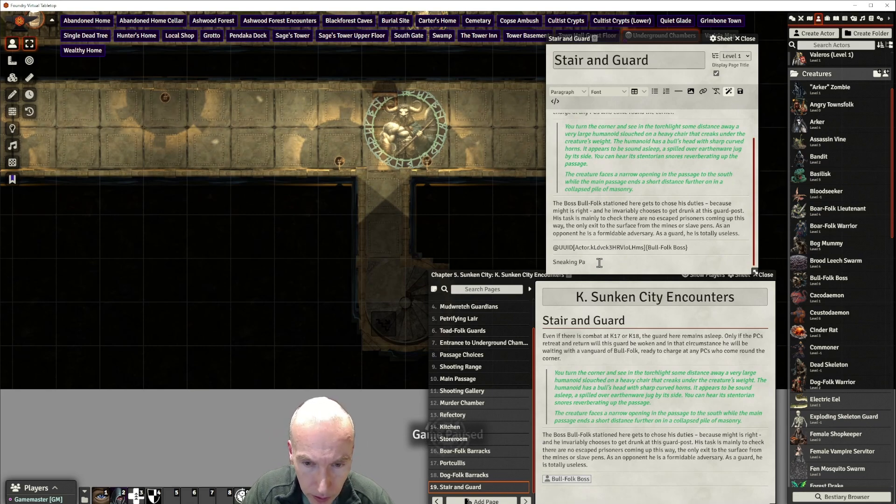
pyautogui.write('neaking past the')
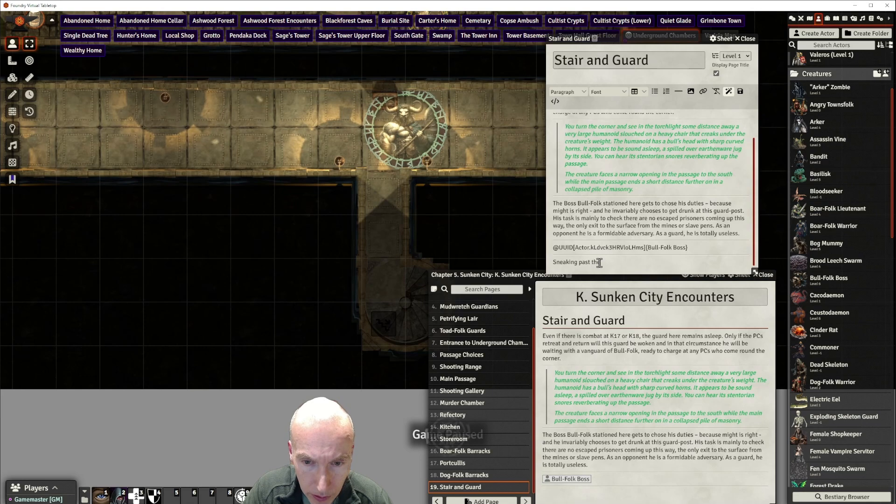
pyautogui.write(' Guard')
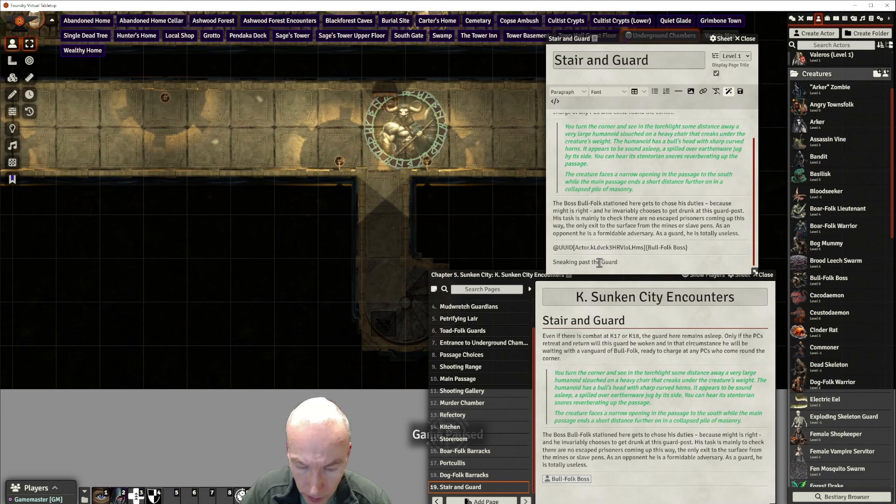
pyautogui.moveTo(620, 262); pyautogui.dragTo(553, 261)
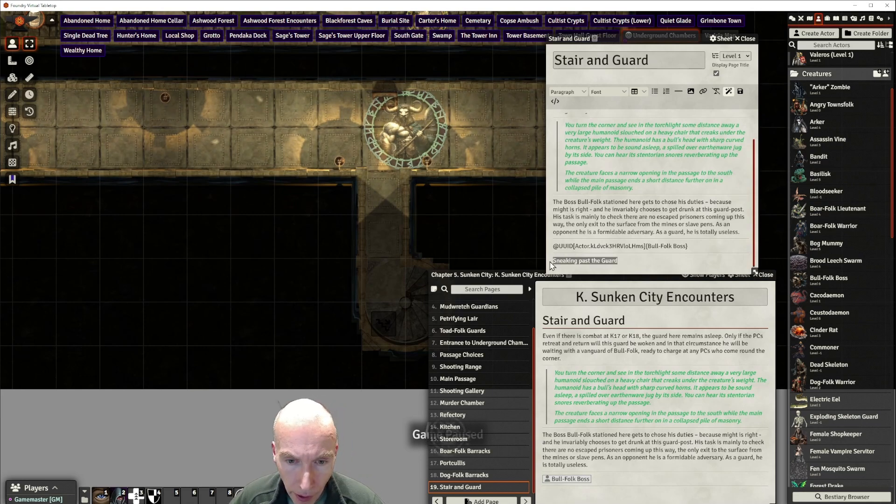
pyautogui.click(569, 93)
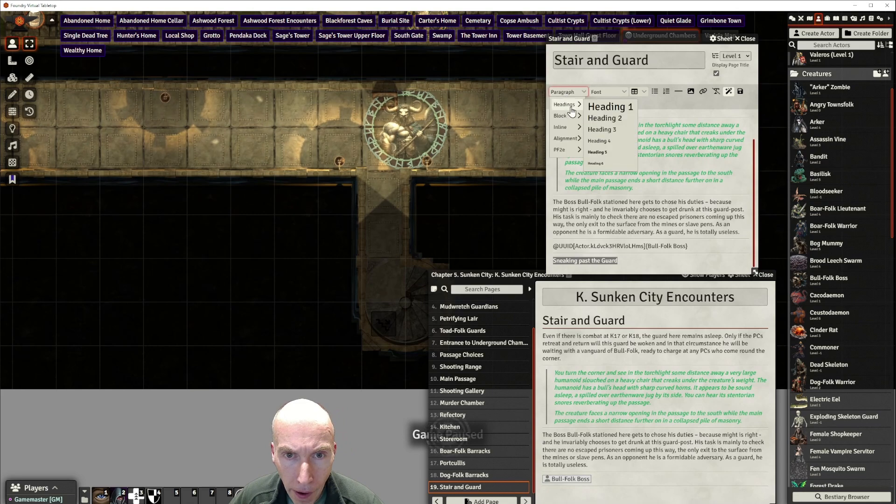
pyautogui.click(567, 92)
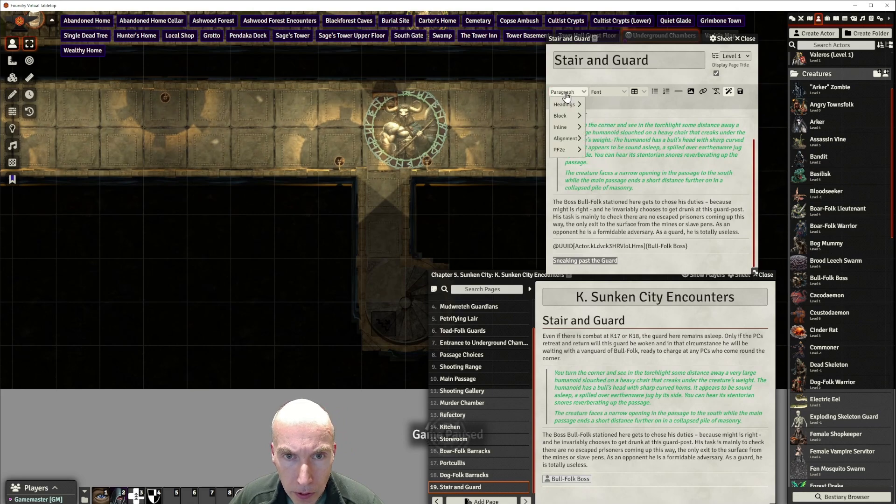
pyautogui.click(605, 118)
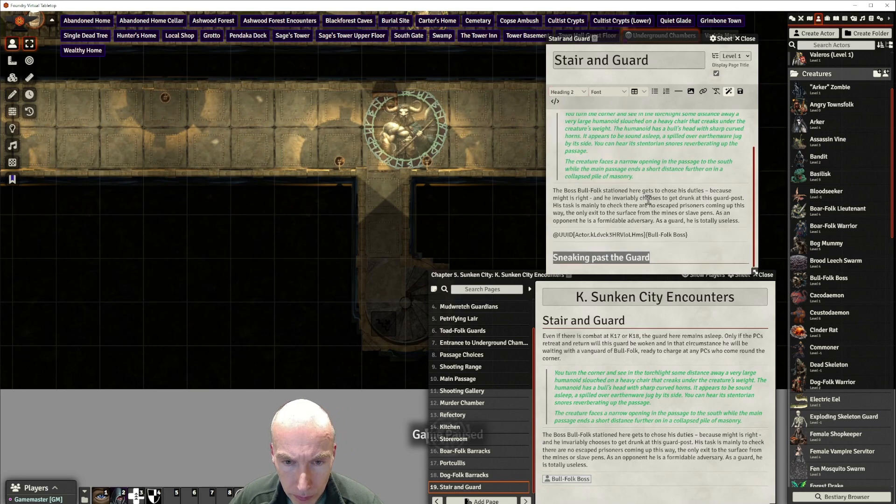
pyautogui.click(655, 265)
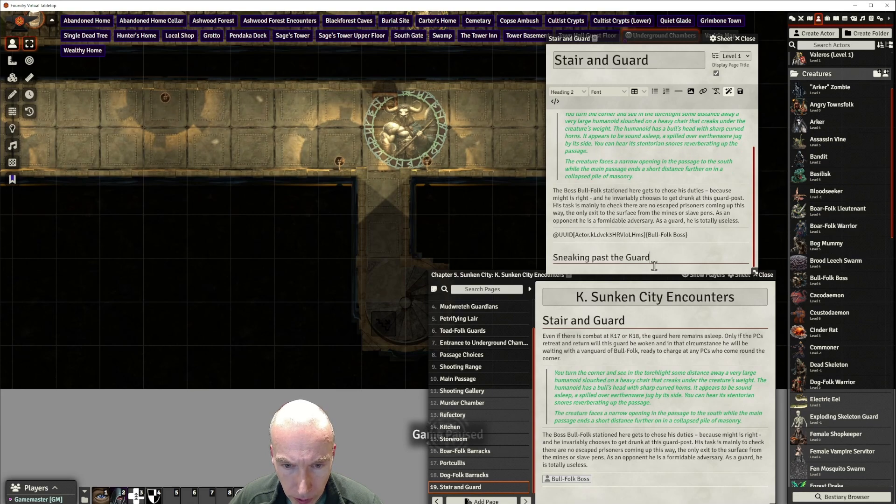
pyautogui.press('Return')
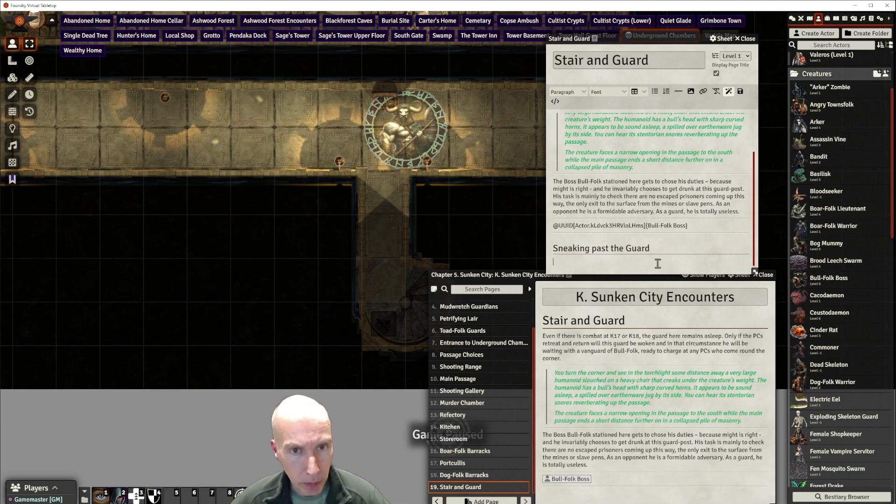
# Examine the corridor leading to the Bull-Folk Boss token and the side passage on the map
pyautogui.scroll(-4, 270, 181)
pyautogui.moveTo(249, 160); pyautogui.dragTo(287, 187)
pyautogui.scroll(-4, 302, 188)
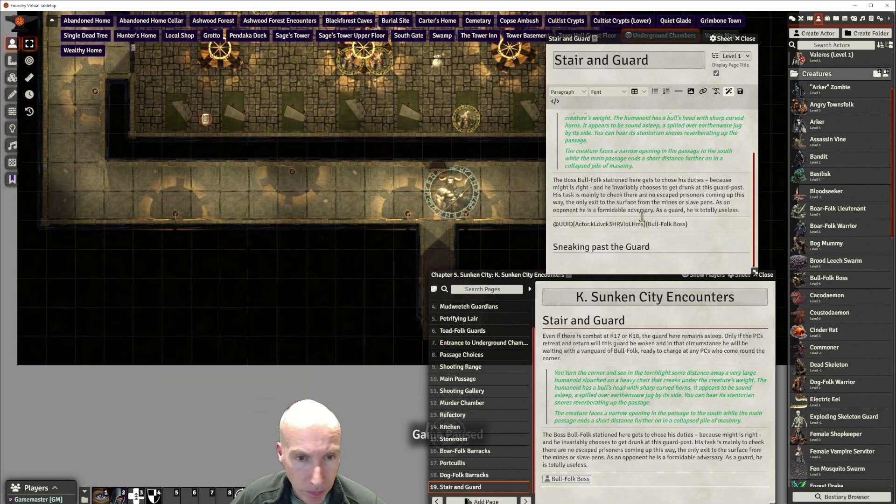
pyautogui.scroll(1, 643, 216)
pyautogui.scroll(-1, 643, 216)
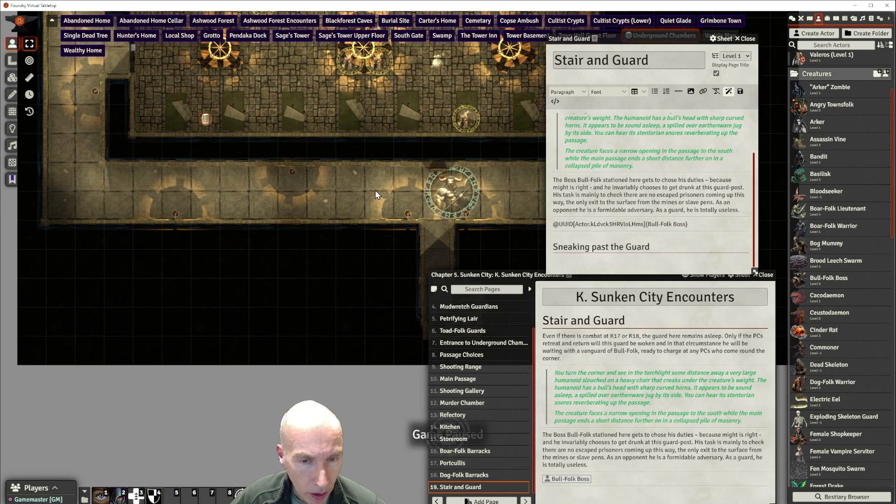
pyautogui.scroll(2, 376, 189)
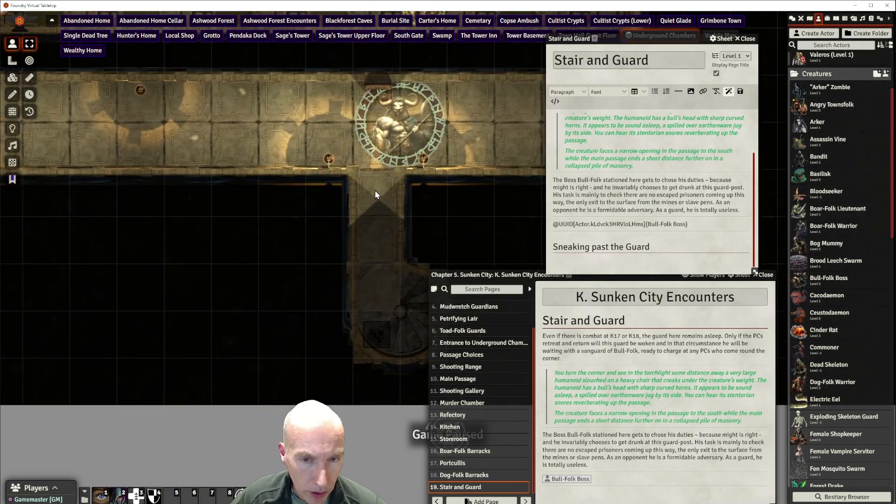
pyautogui.scroll(1, 413, 209)
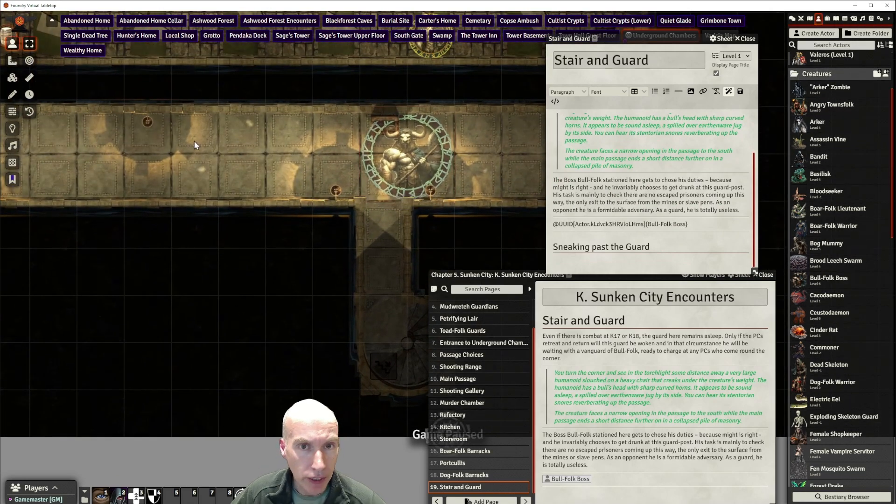
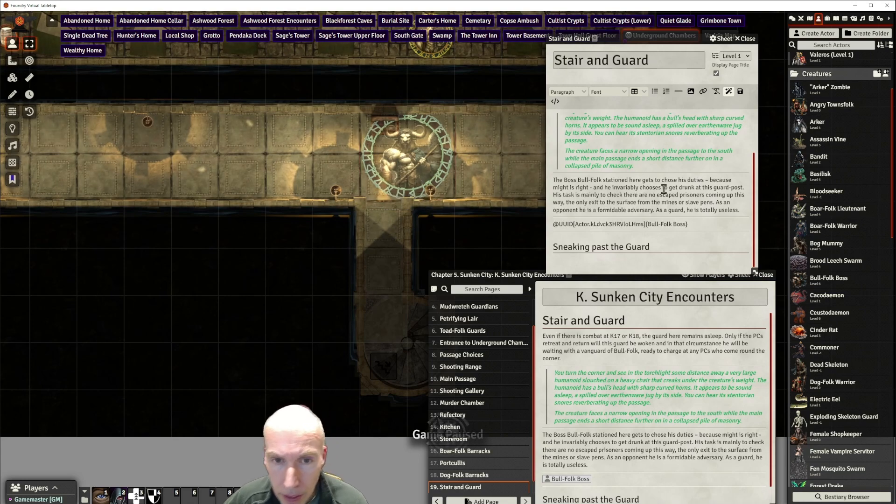
# Review the Stair and Guard text, check the Bull-Folk Boss token's Perception on its sheet, and close the sheet
pyautogui.scroll(3, 695, 154)
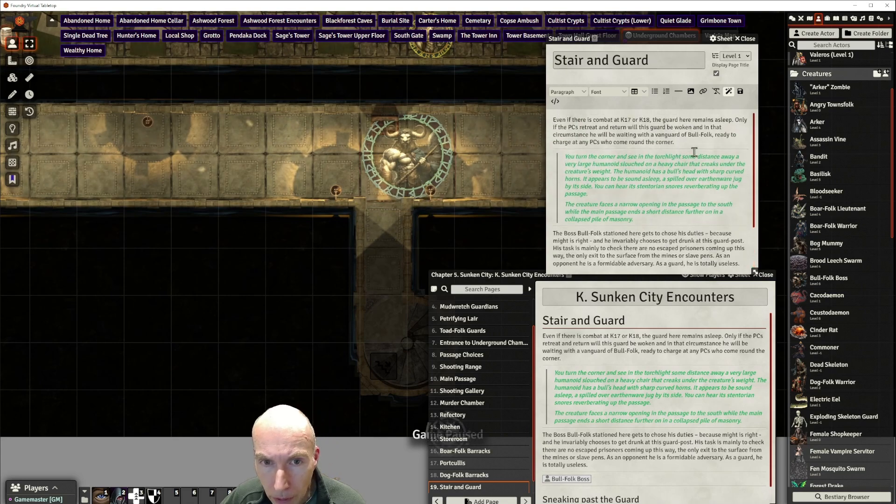
pyautogui.scroll(-3, 694, 154)
pyautogui.doubleClick(432, 164)
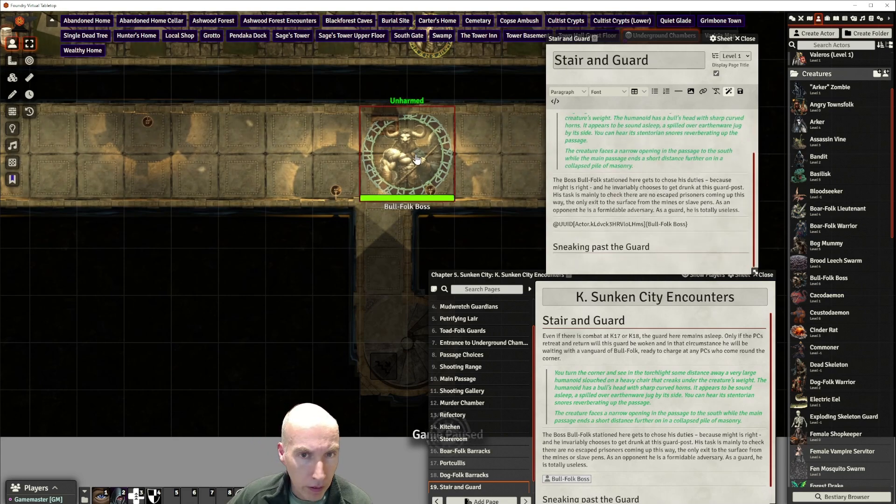
pyautogui.moveTo(417, 146); pyautogui.dragTo(350, 106)
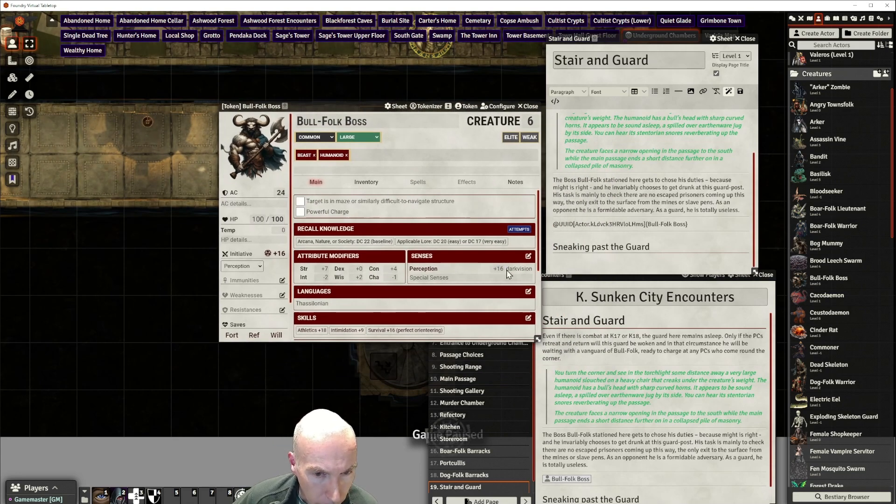
pyautogui.moveTo(347, 108); pyautogui.dragTo(320, 124)
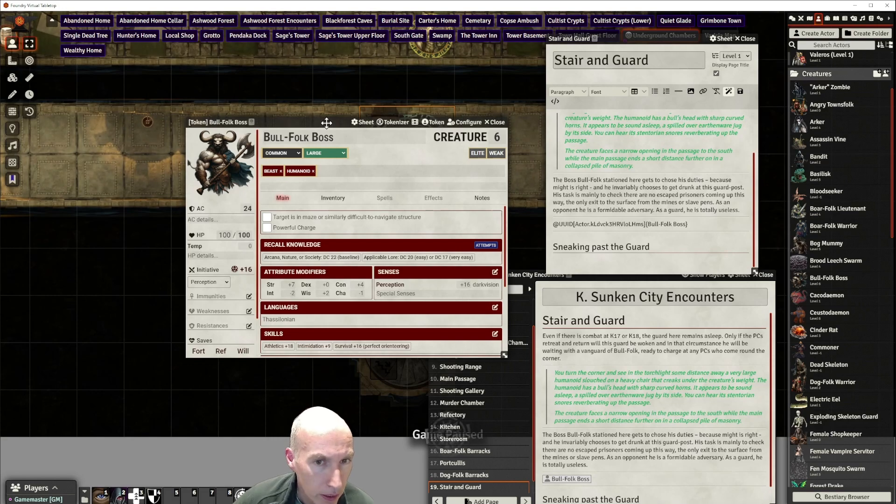
pyautogui.moveTo(327, 123); pyautogui.dragTo(279, 138)
pyautogui.click(446, 137)
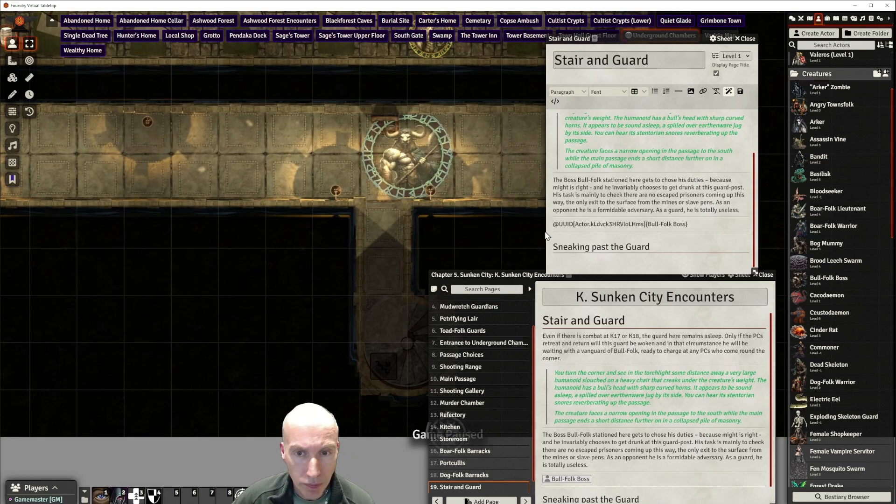
pyautogui.click(582, 260)
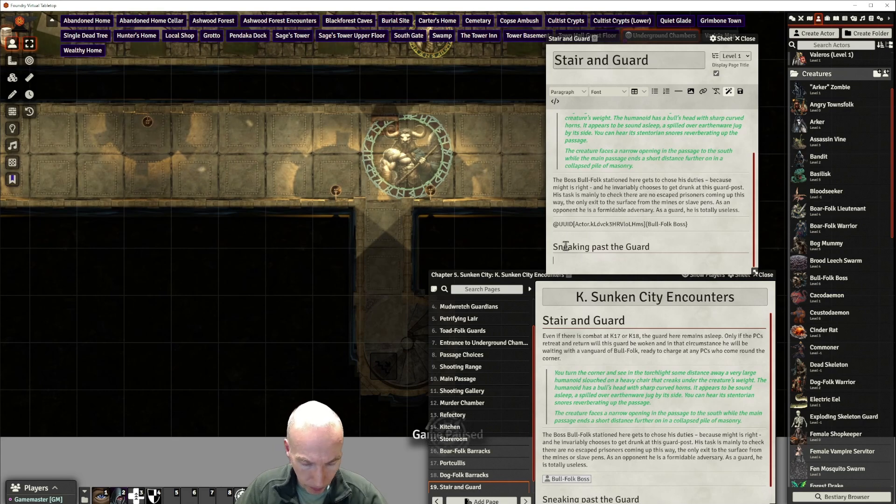
pyautogui.write('PCs ')
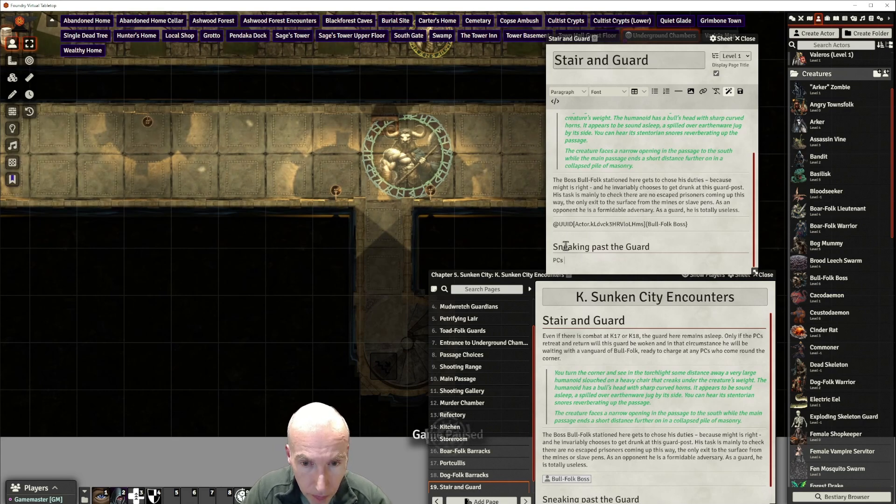
pyautogui.write('mayu')
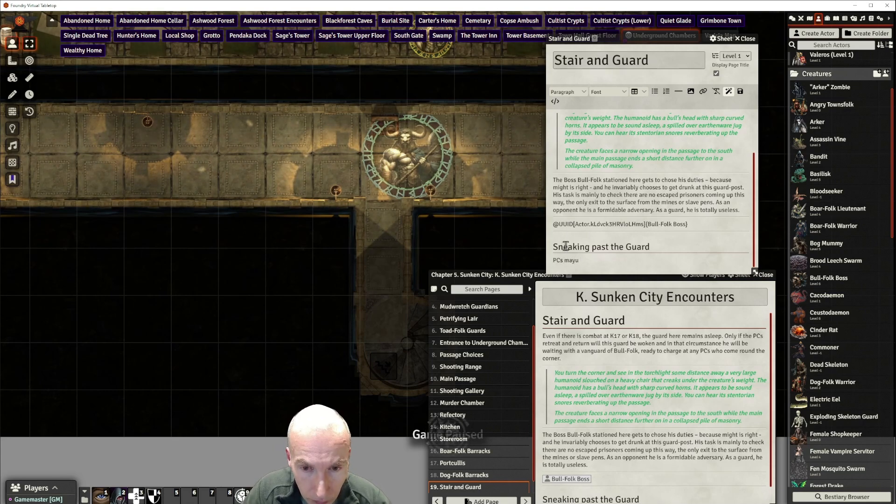
pyautogui.press('BackSpace')
pyautogui.write(' success')
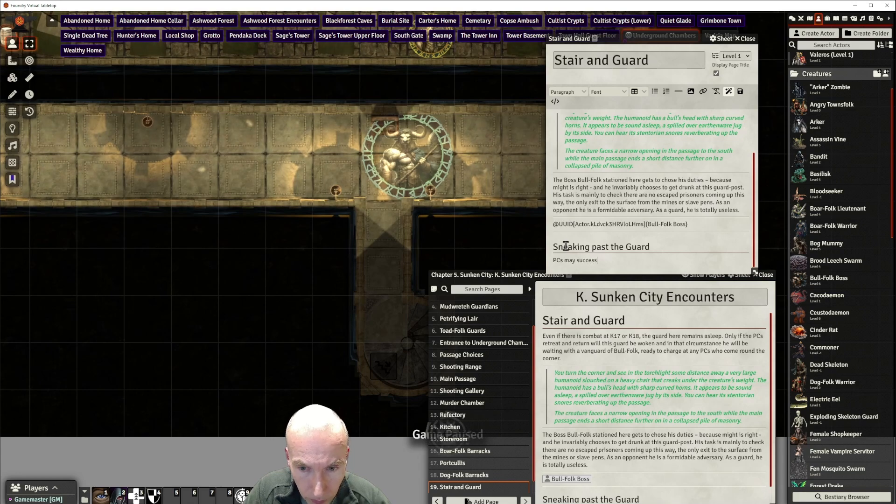
pyautogui.write('fully ')
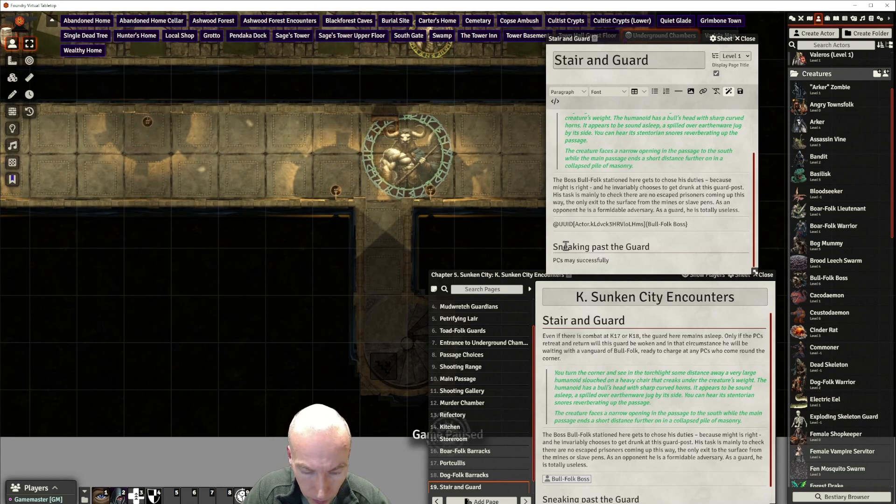
pyautogui.write('snea')
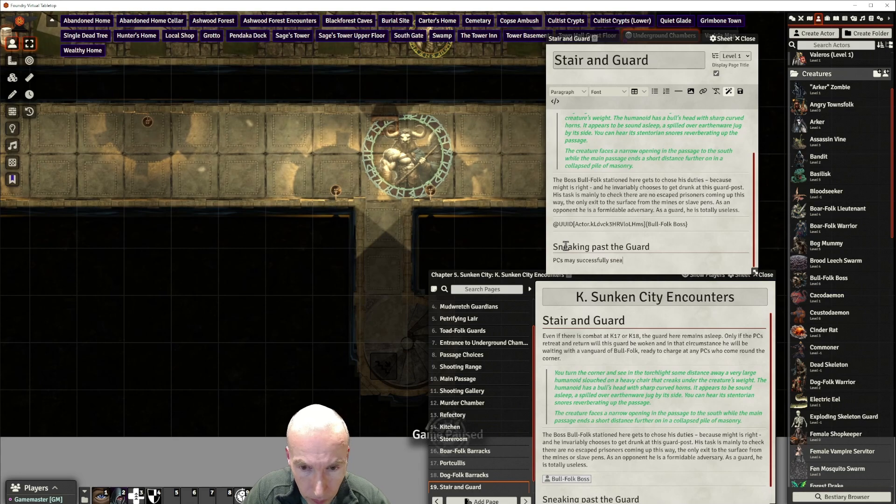
pyautogui.write('k past o')
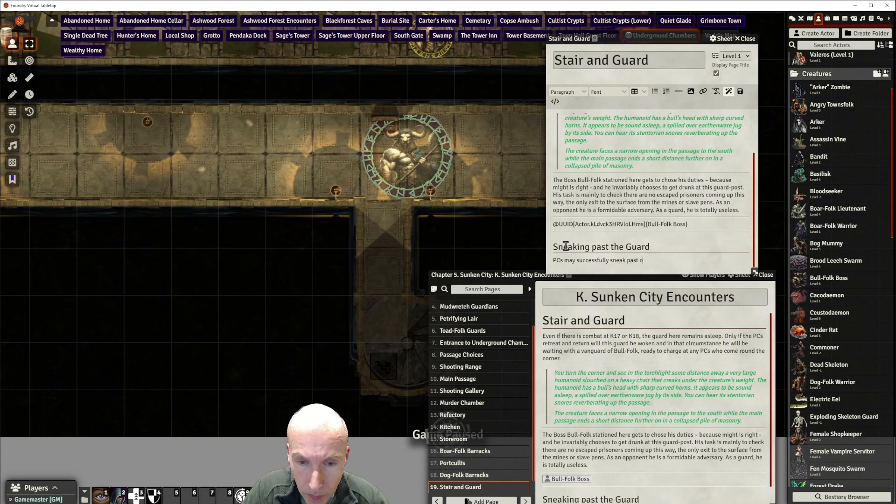
pyautogui.write('r up to the ')
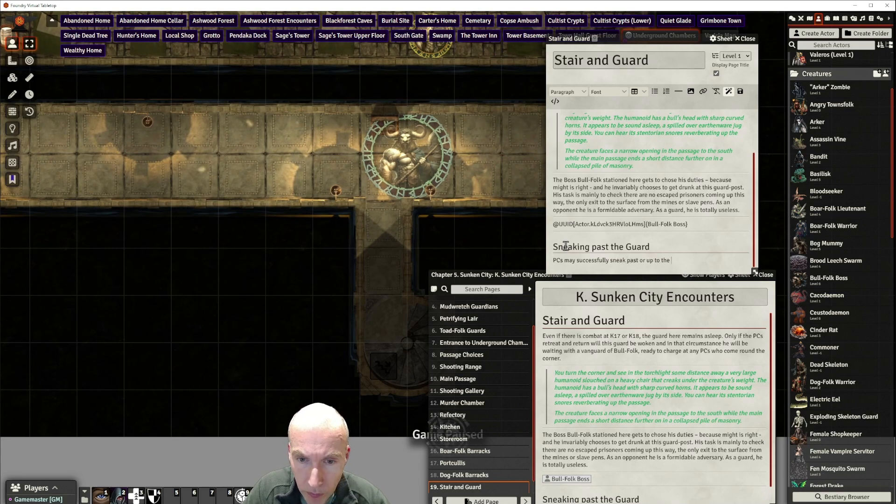
pyautogui.write('Bull')
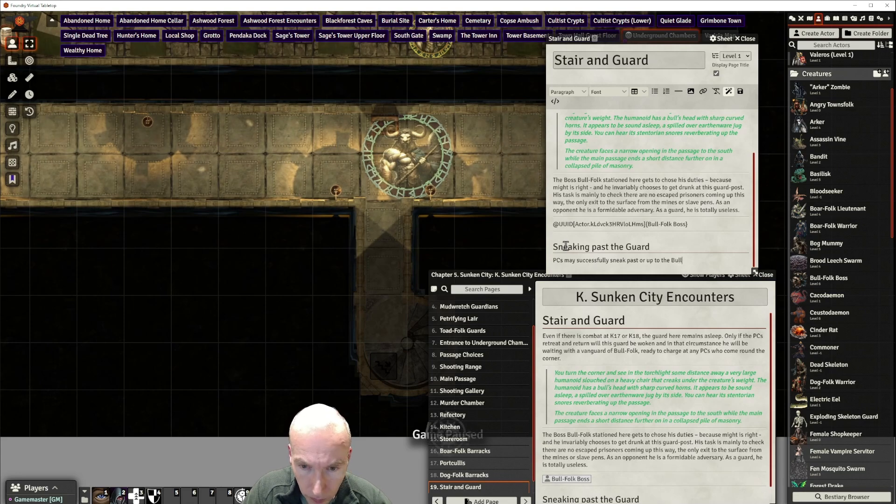
pyautogui.write('-Folk')
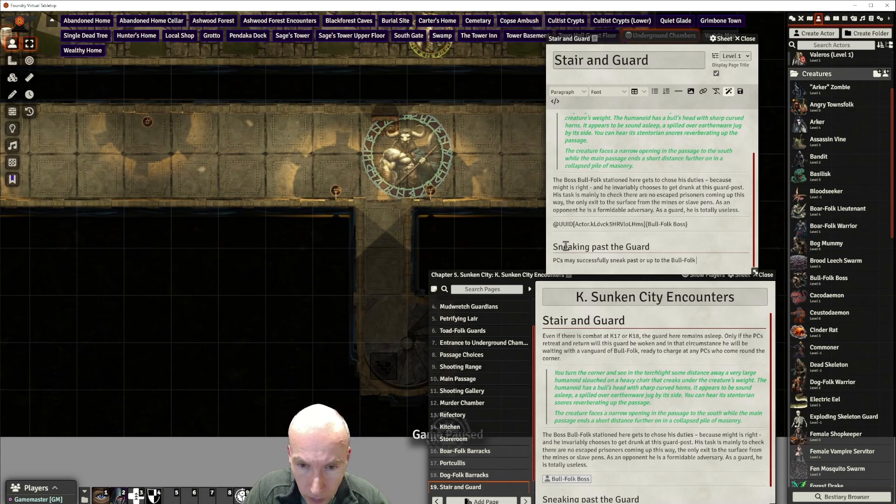
pyautogui.write(' with a @')
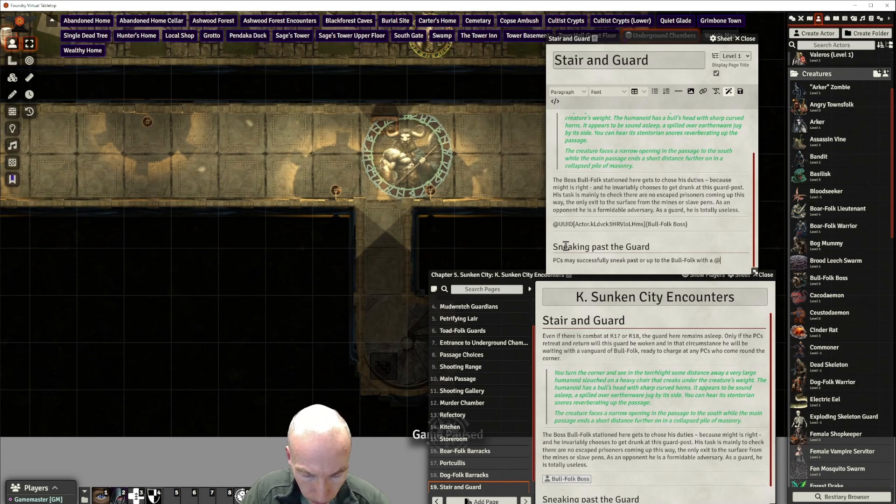
pyautogui.write('Check')
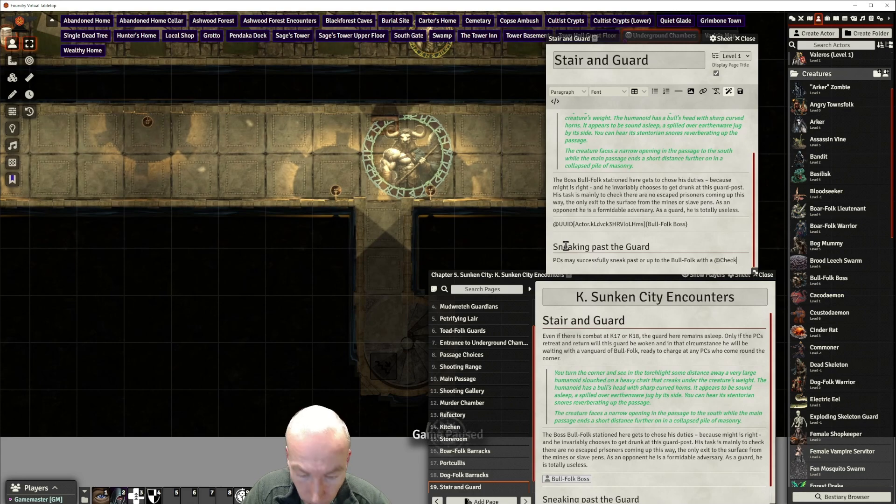
pyautogui.write('[')
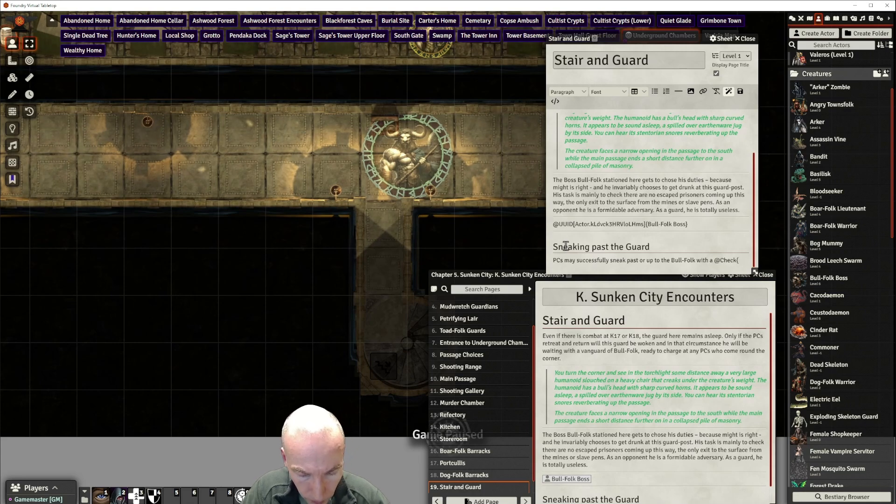
pyautogui.write('stealth')
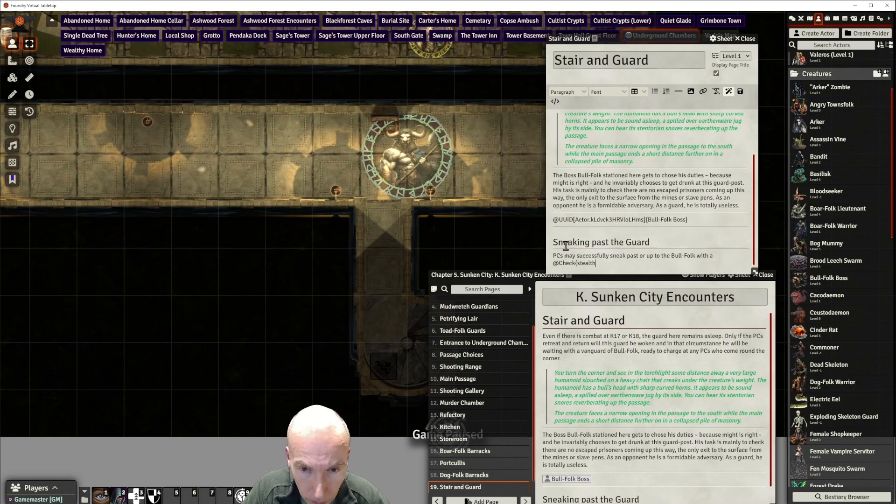
pyautogui.press('BackSpace')
pyautogui.press('BackSpace')
pyautogui.press('BackSpace')
pyautogui.press('BackSpace')
pyautogui.press('BackSpace')
pyautogui.press('BackSpace')
pyautogui.press('BackSpace')
pyautogui.press('BackSpace')
pyautogui.press('BackSpace')
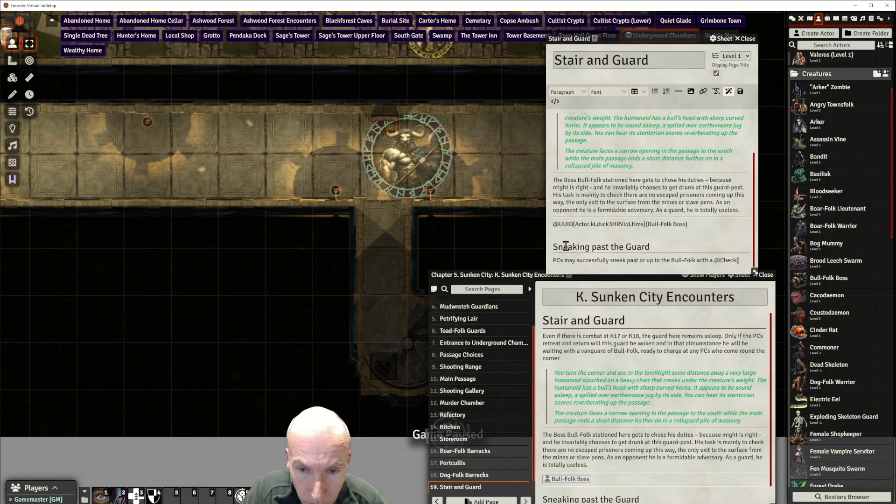
pyautogui.write('k[')
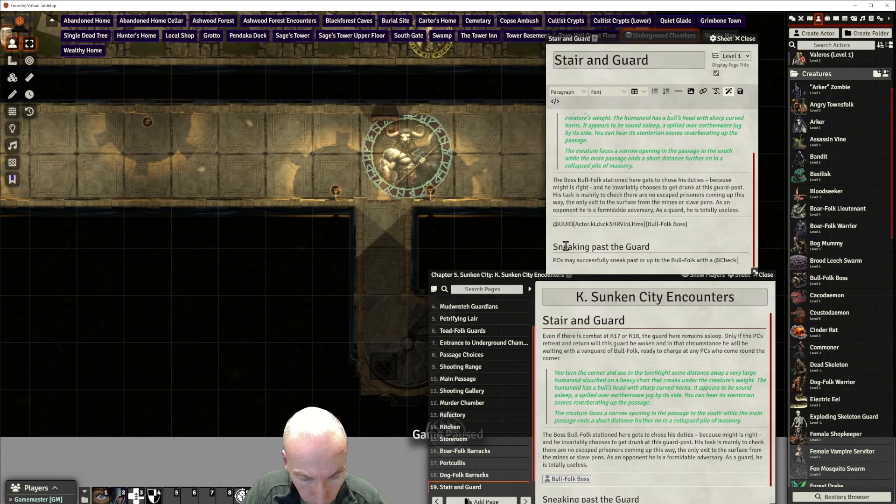
pyautogui.write('s')
pyautogui.write('tealt')
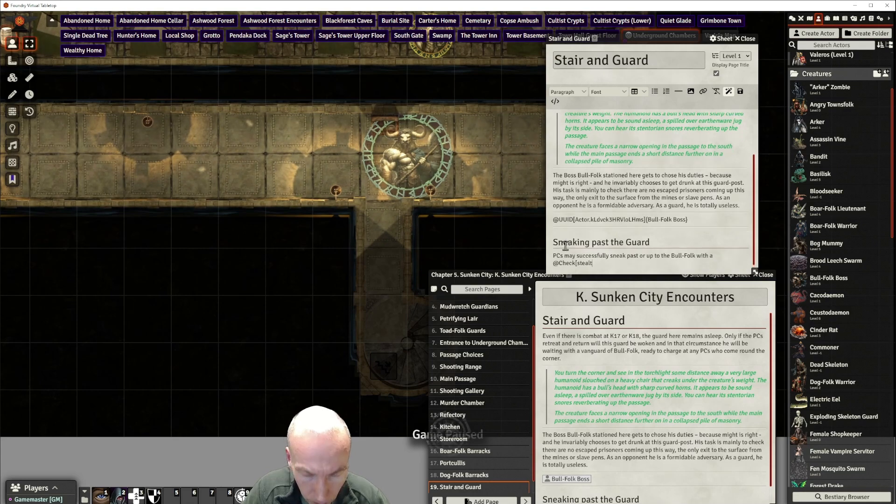
pyautogui.write('h|dc:20|name')
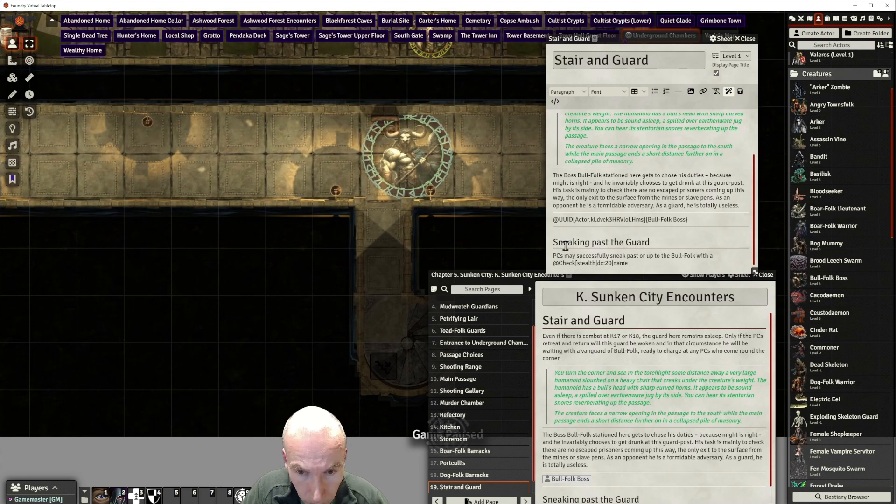
pyautogui.write(':')
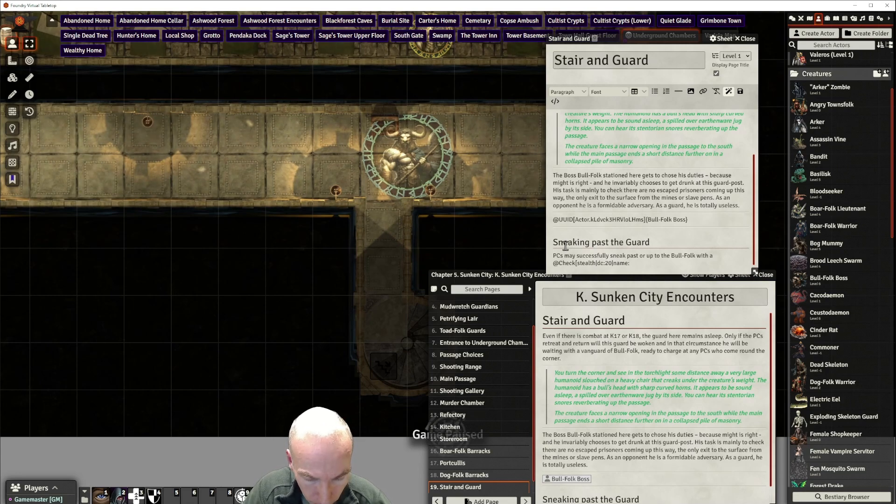
pyautogui.write('Sneak')
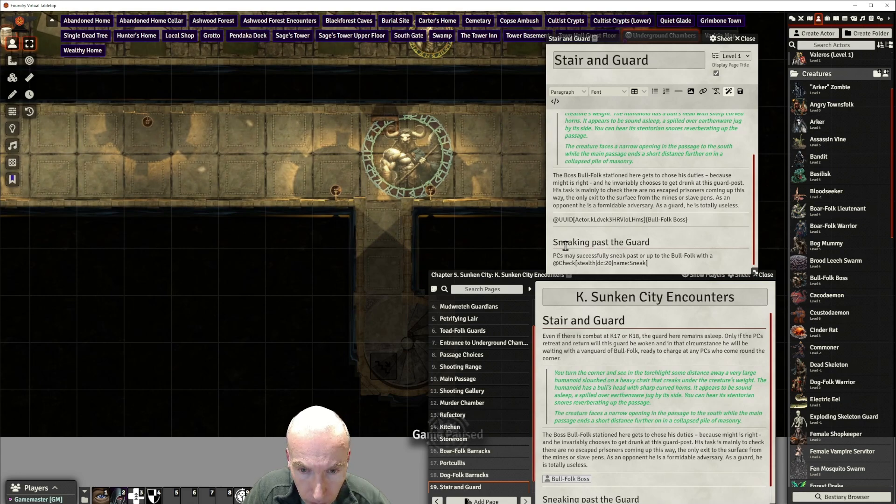
pyautogui.write('] check.')
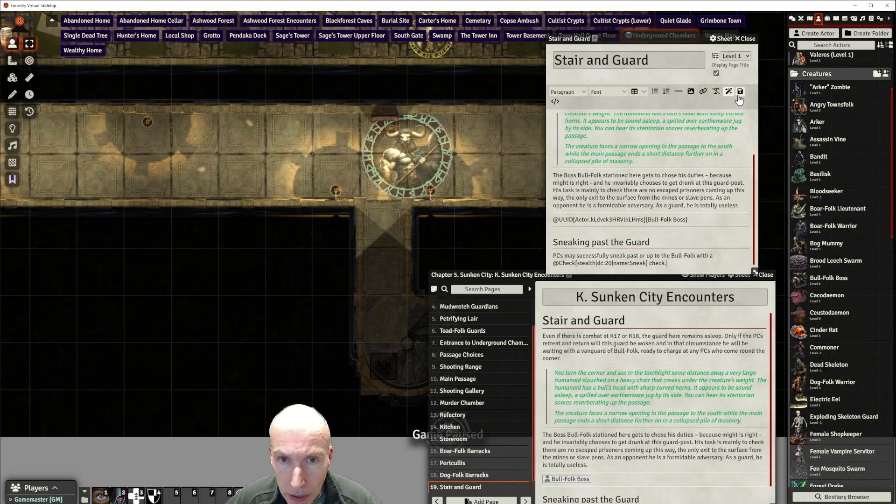
pyautogui.scroll(-2, 653, 432)
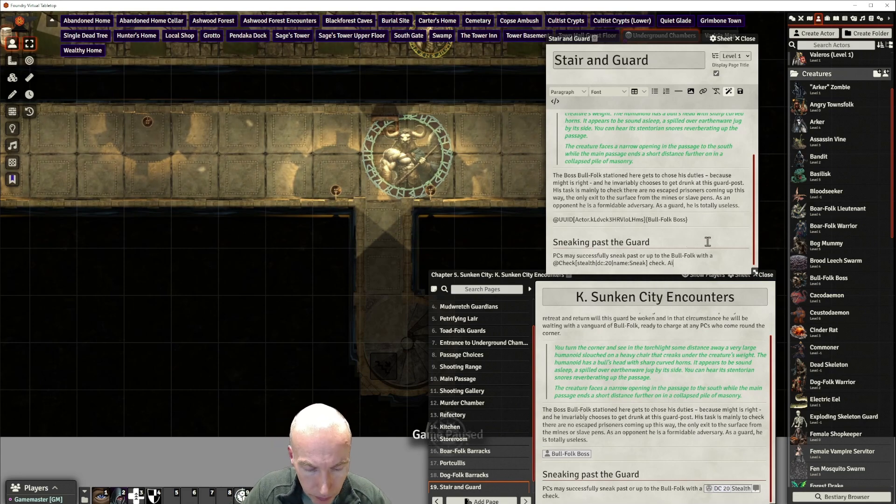
# Add the sentence "Aid and Follow the Leader and Quiet Allies will all be helpful here." and insert a horizontal line below the paragraph
pyautogui.write('Aid ')
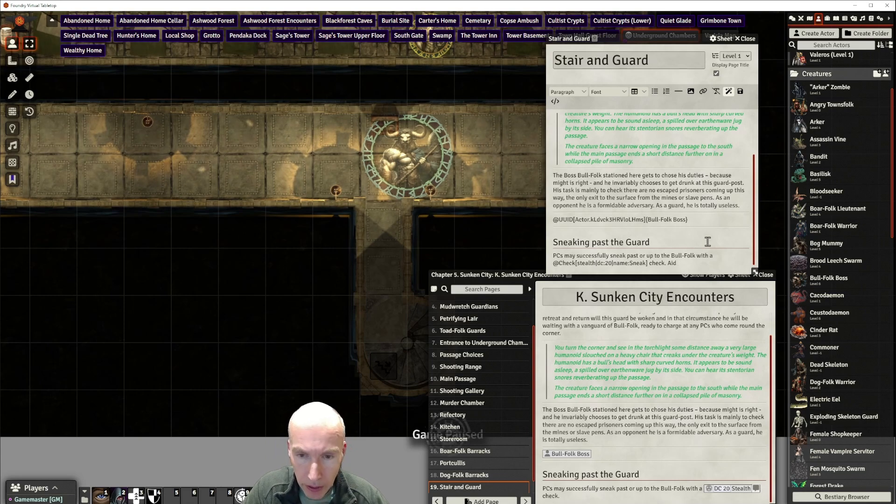
pyautogui.write('and ')
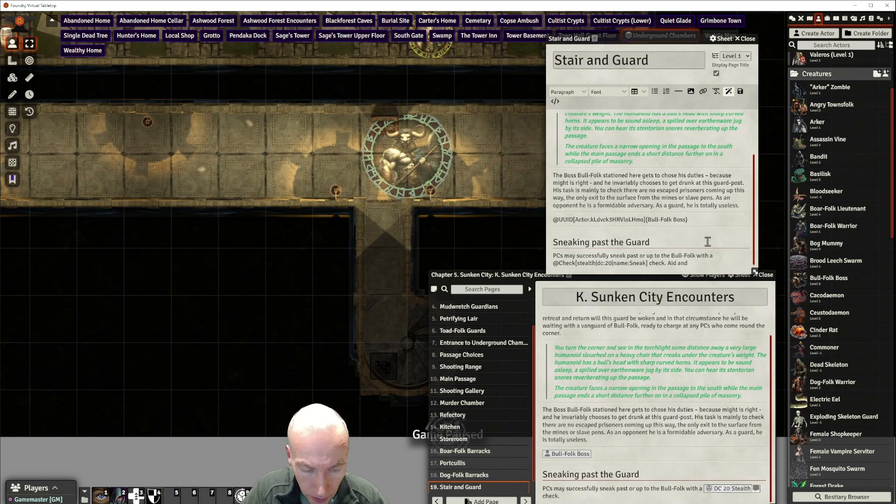
pyautogui.write('Folow')
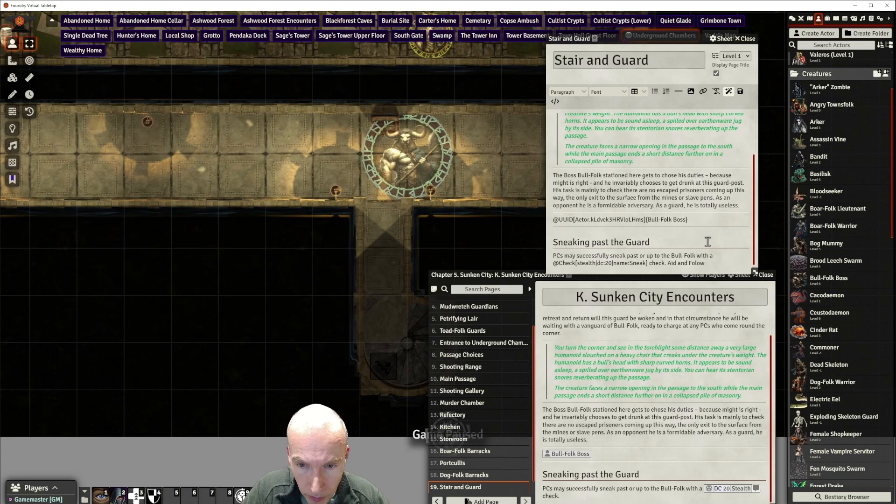
pyautogui.press('BackSpace')
pyautogui.press('BackSpace')
pyautogui.write('low the ')
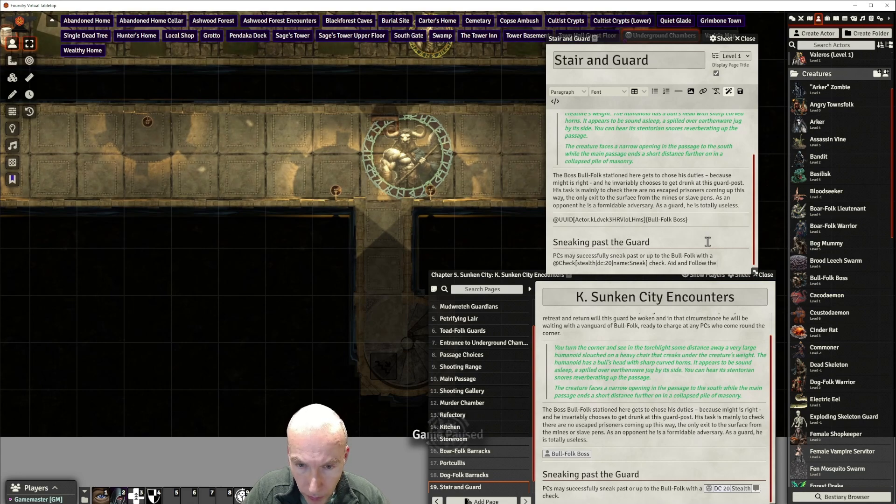
pyautogui.write('Leader a')
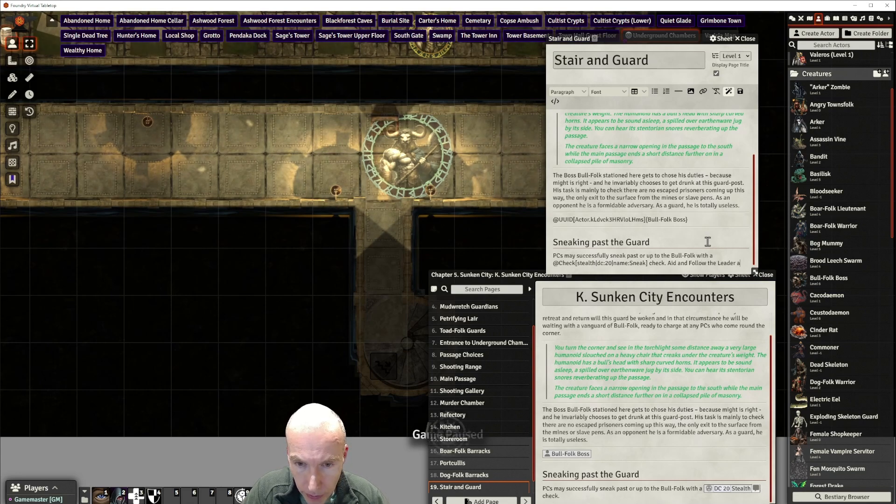
pyautogui.write('nd Quiet')
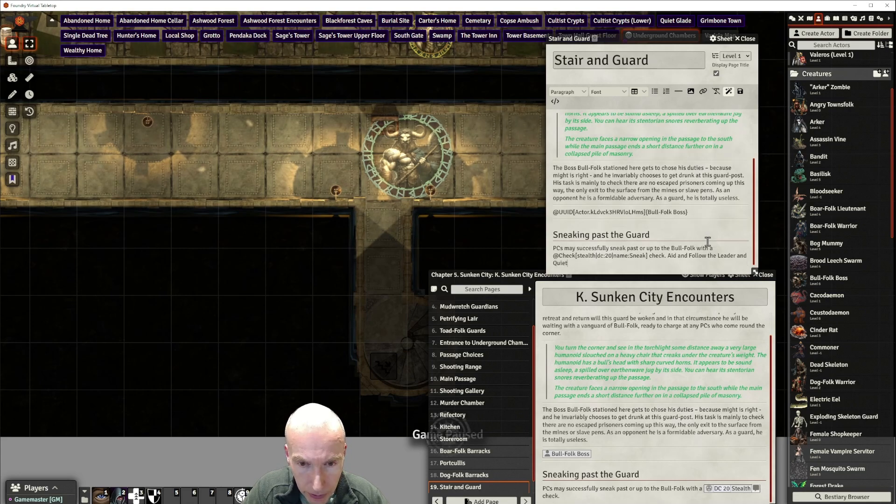
pyautogui.write(' Allies w')
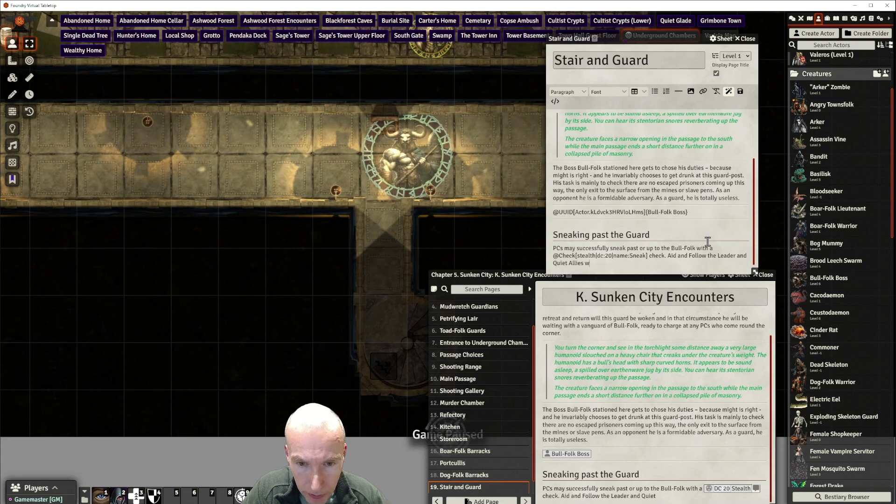
pyautogui.write('ill all ')
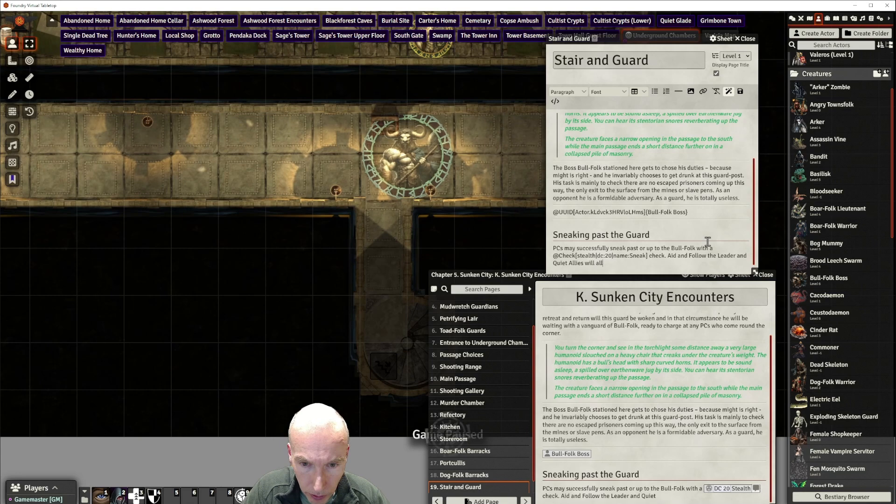
pyautogui.write('be h')
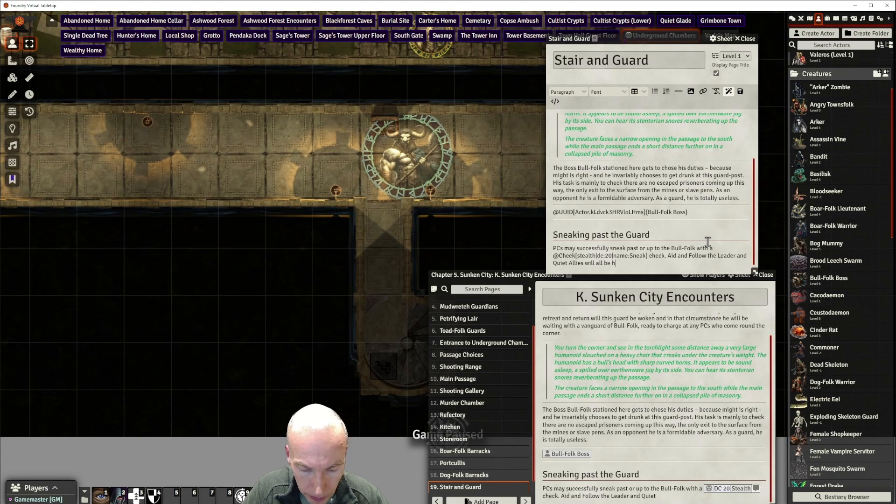
pyautogui.write('elpful ')
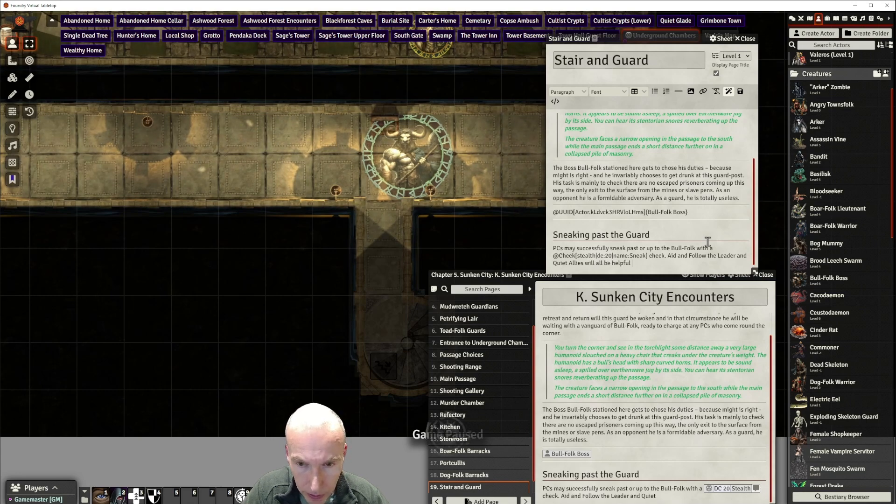
pyautogui.write('here.')
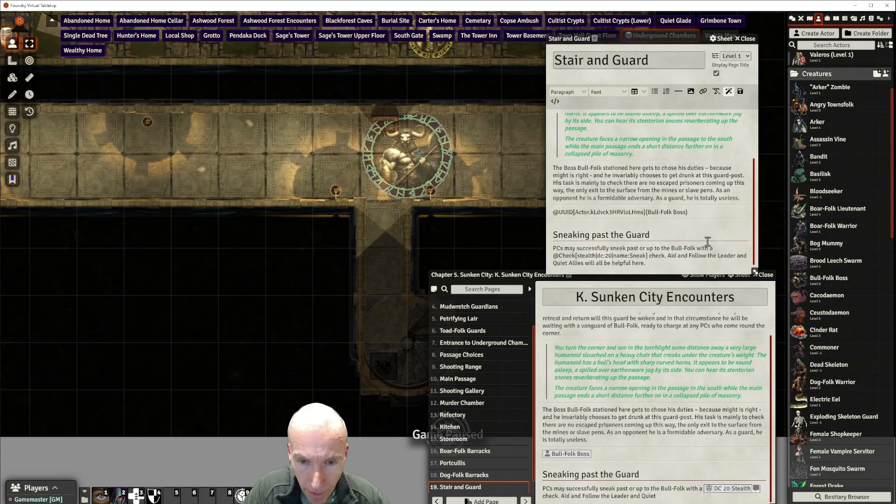
pyautogui.press('Return')
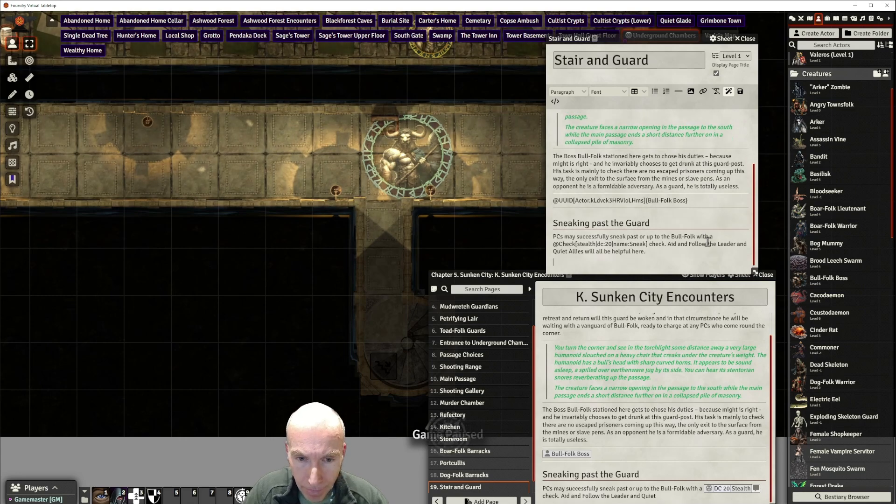
pyautogui.click(678, 93)
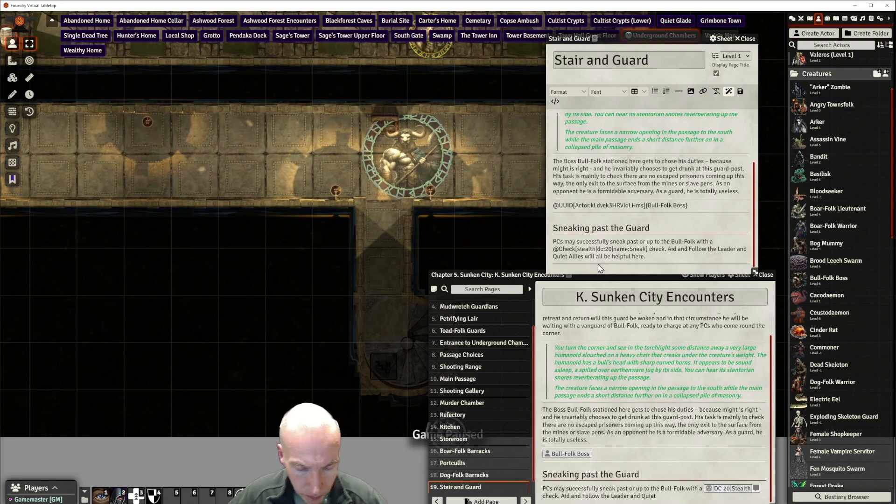
# Add the line "Bull-Folk Boss Combat" below the Sneaking past the Guard text and format it as Heading 2
pyautogui.write('Bull')
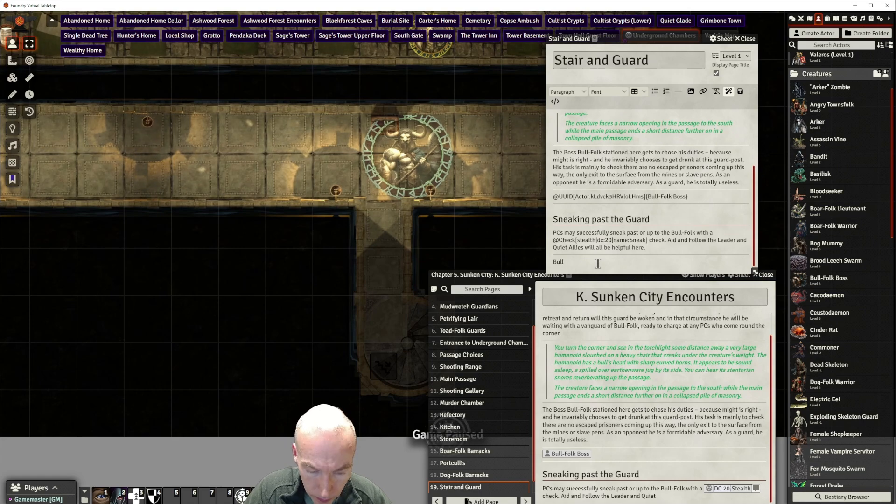
pyautogui.write('-Folk Boss C')
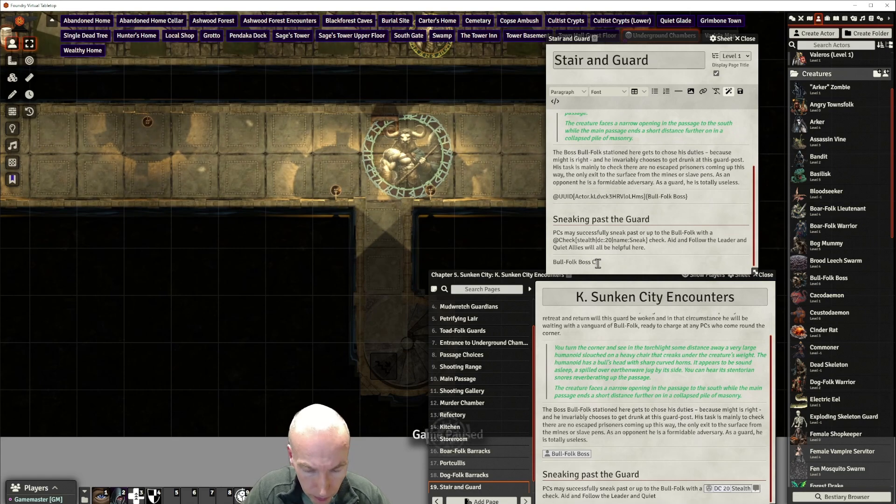
pyautogui.write('ombat')
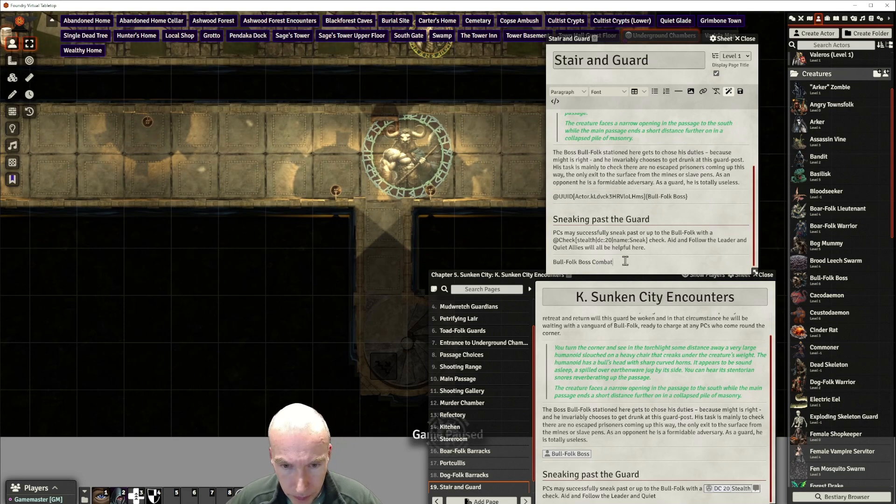
pyautogui.tripleClick(599, 263)
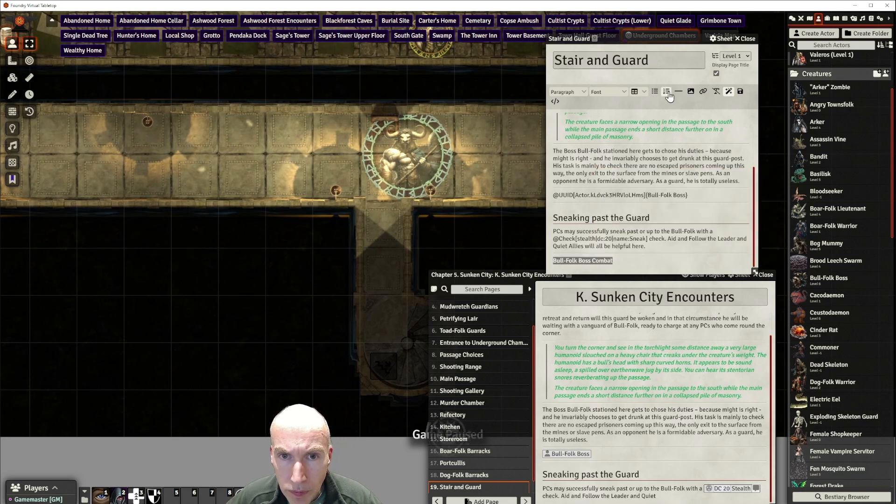
pyautogui.click(566, 92)
pyautogui.moveTo(565, 105)
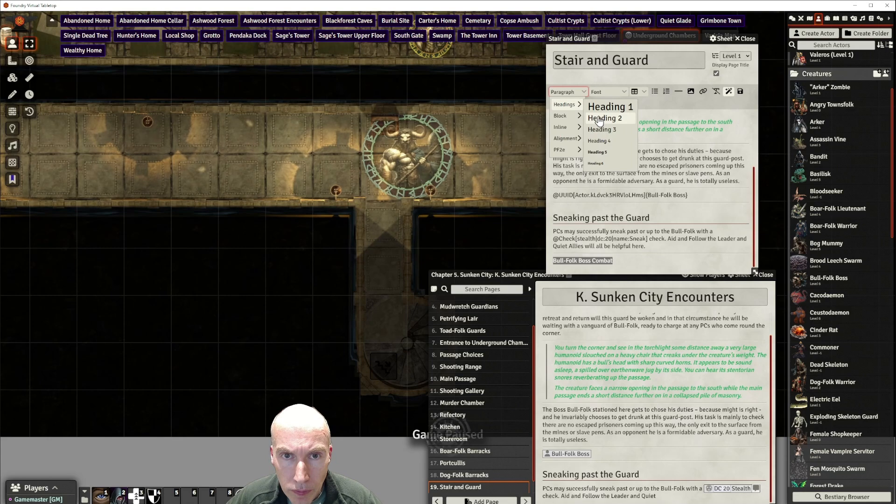
pyautogui.click(600, 119)
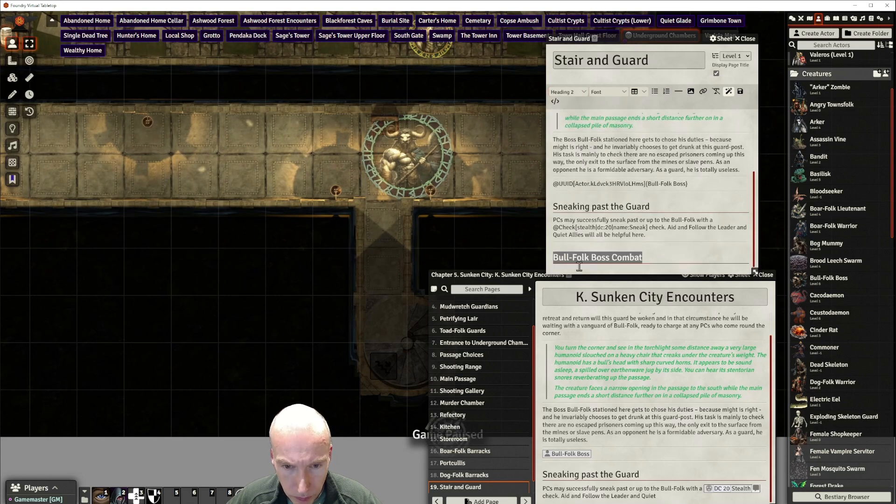
# Write "The boss will take an action to waken and an action to stand up." as a paragraph under the Bull-Folk Boss Combat heading
pyautogui.click(572, 261)
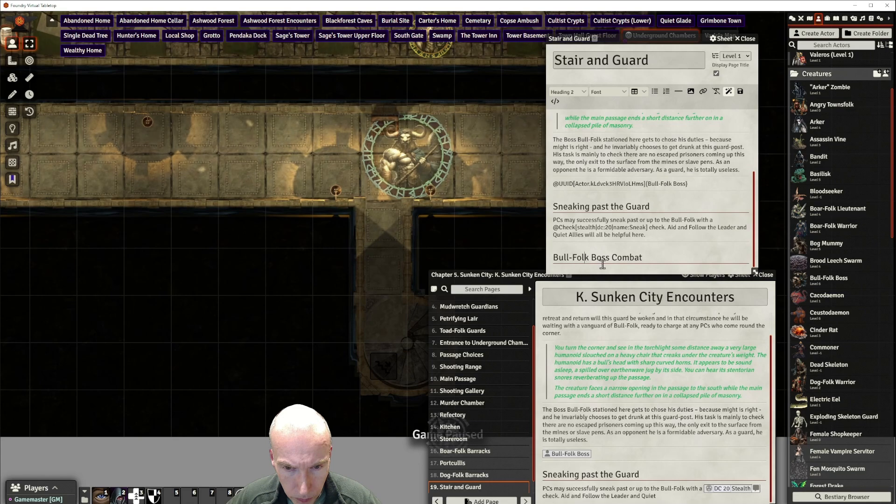
pyautogui.press('Return')
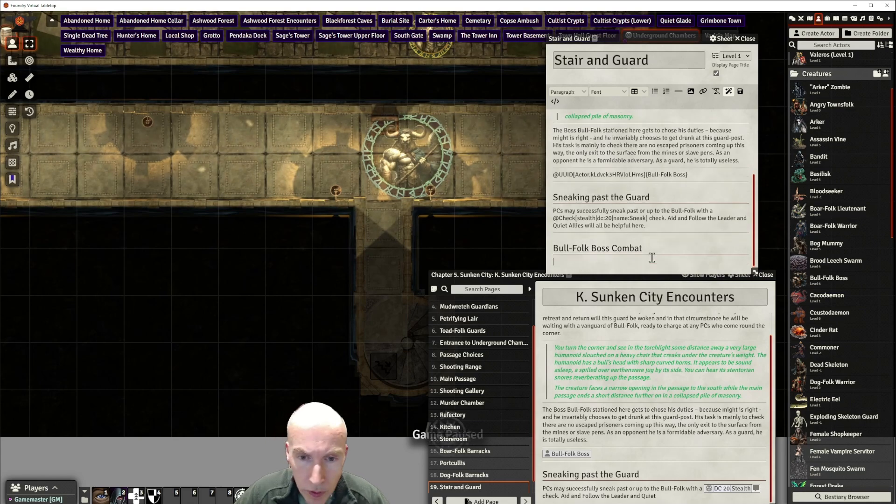
pyautogui.write('The ')
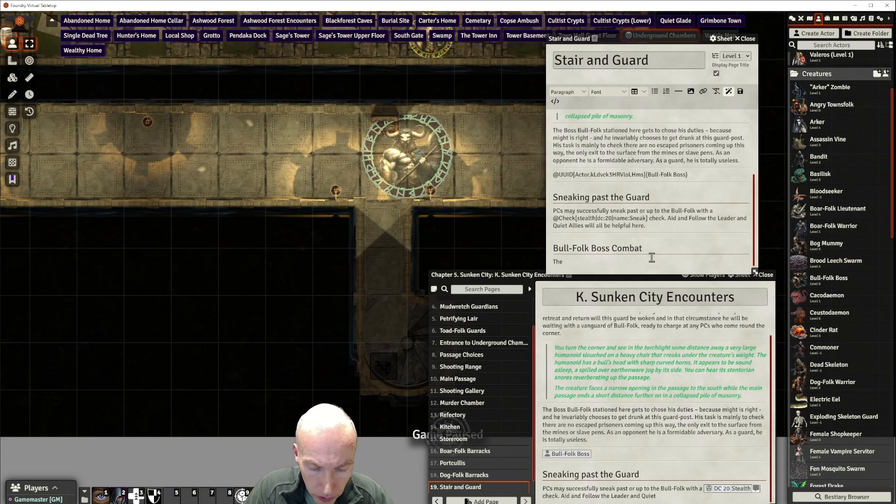
pyautogui.write('boss wil')
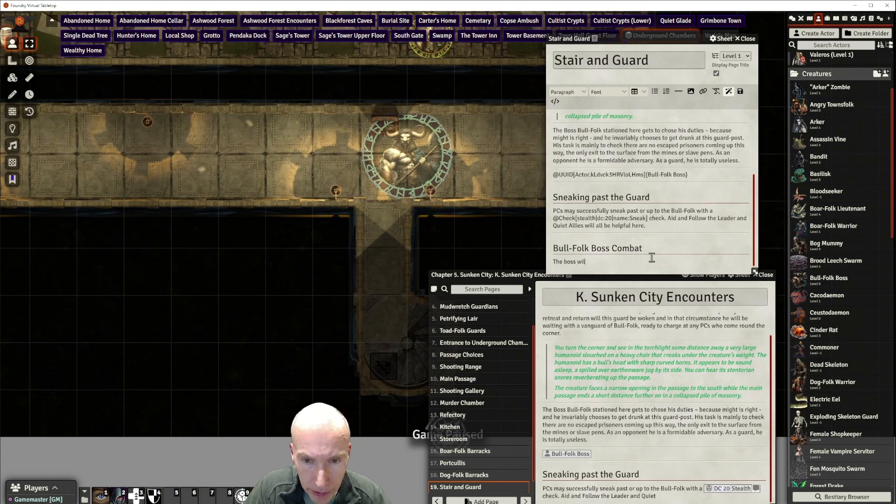
pyautogui.write('l take an')
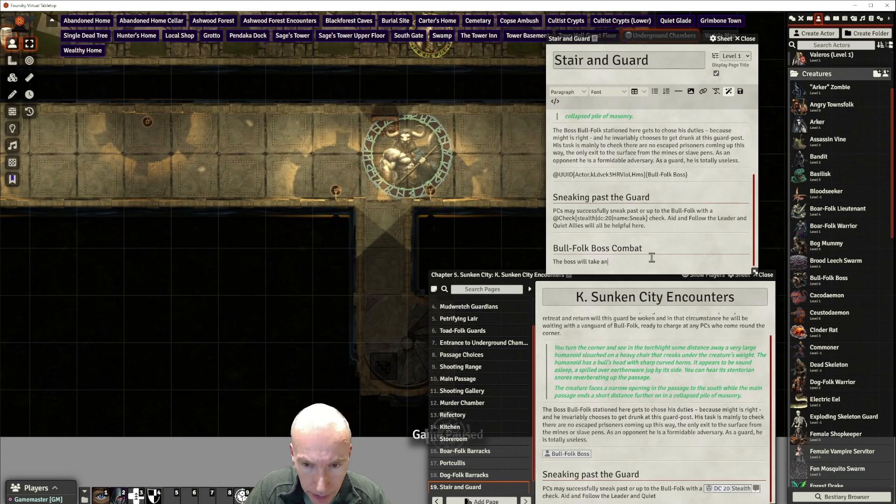
pyautogui.write(' action to ')
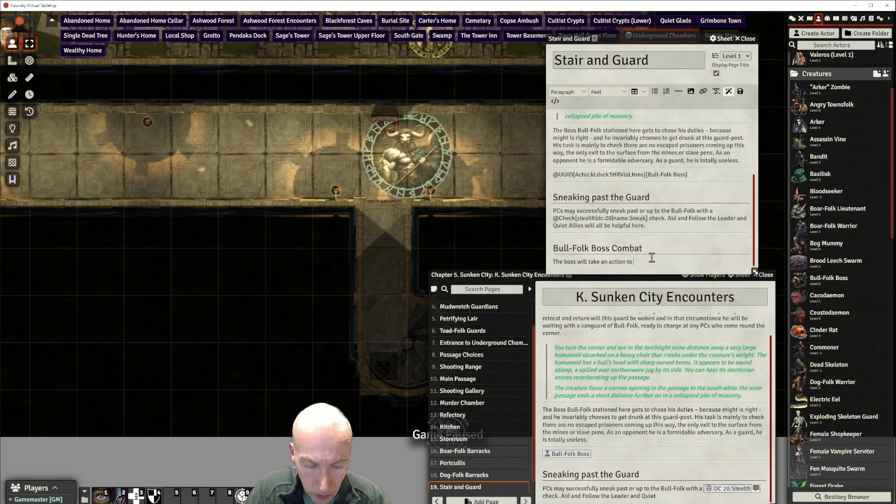
pyautogui.write('stan')
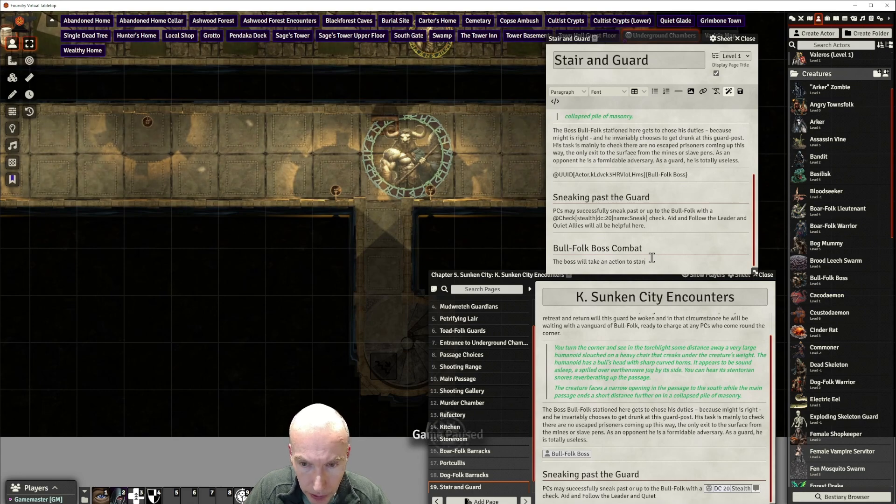
pyautogui.write('d')
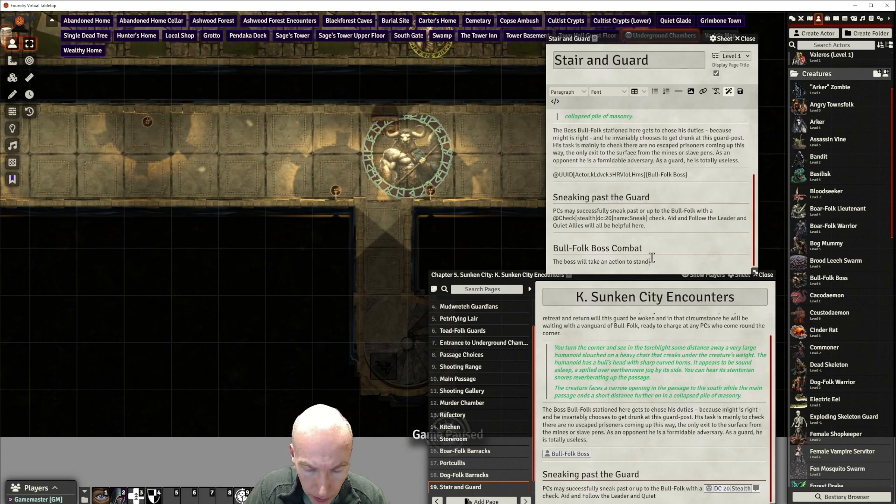
pyautogui.press('BackSpace')
pyautogui.write('wake')
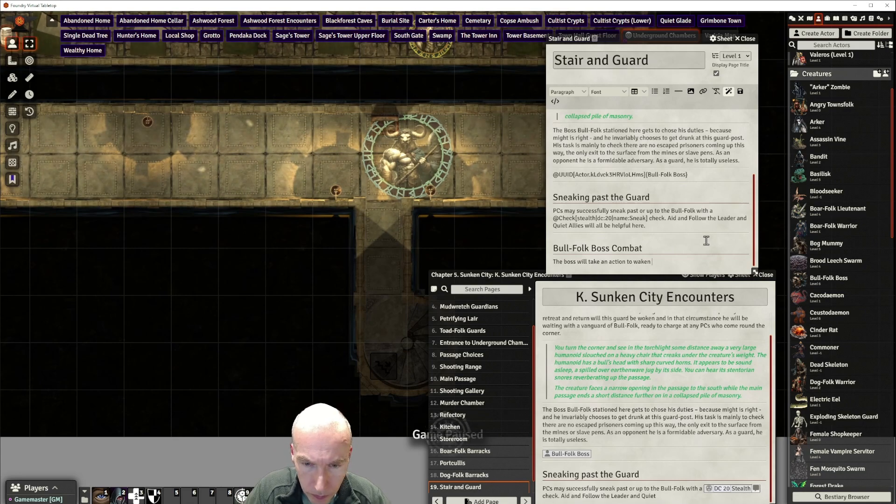
pyautogui.write('and an')
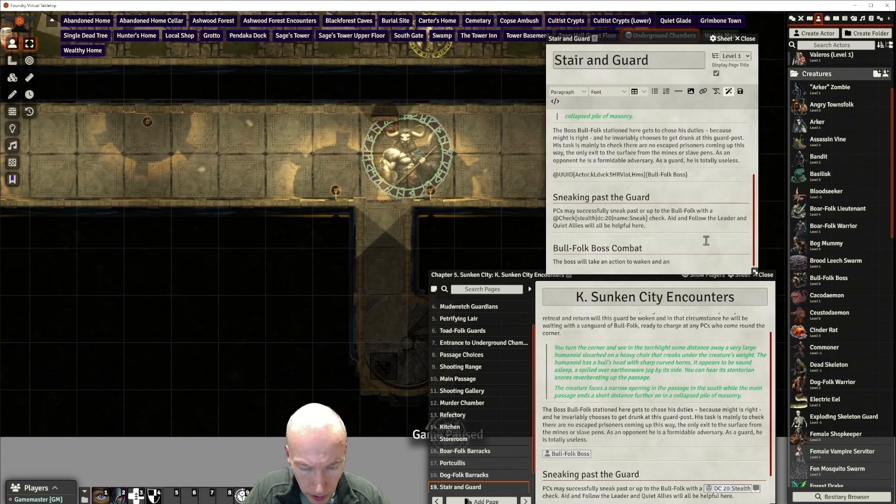
pyautogui.write(' action to s')
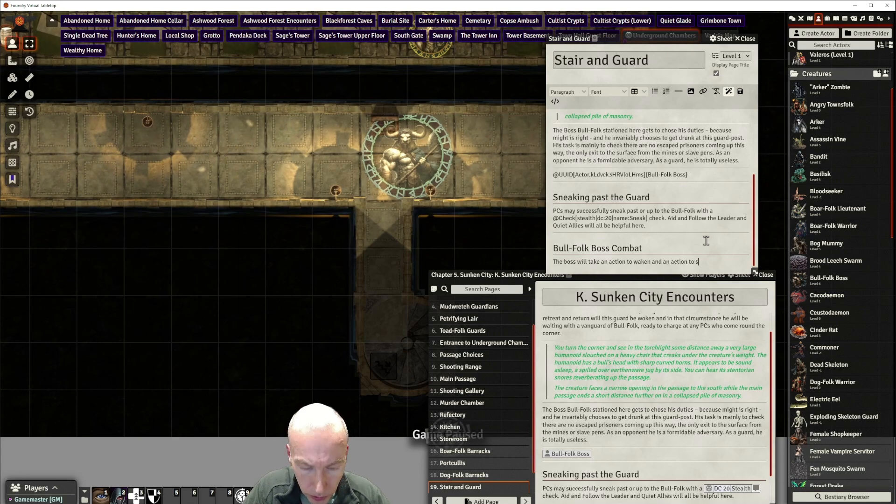
pyautogui.write('tand up.')
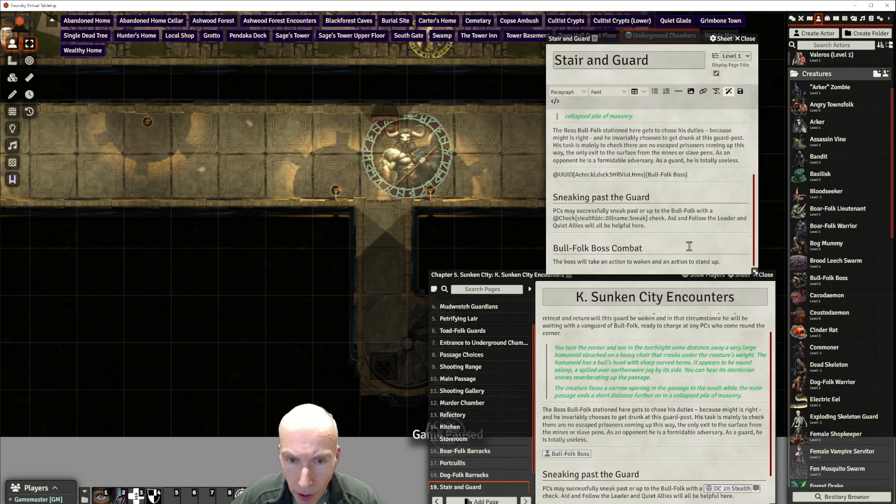
# Insert ", one to grab his grataxe" after "waken" in the boss combat sentence
pyautogui.click(650, 262)
pyautogui.write('n, one to')
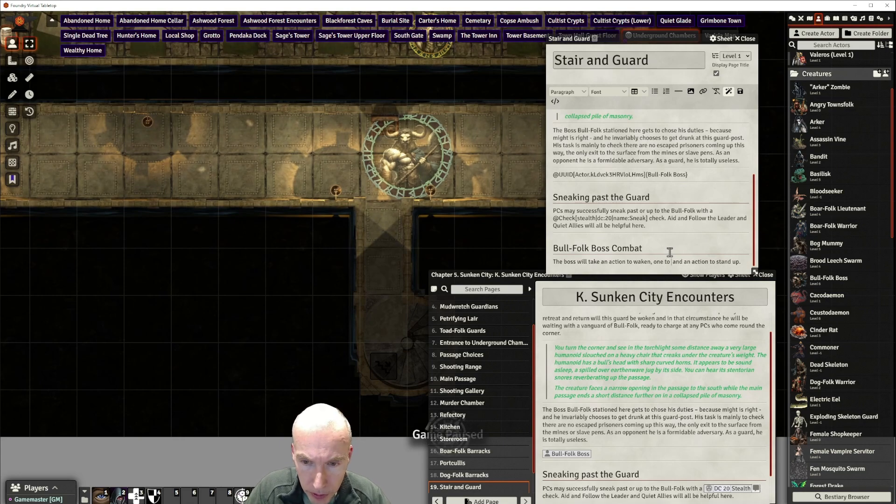
pyautogui.write(' grab')
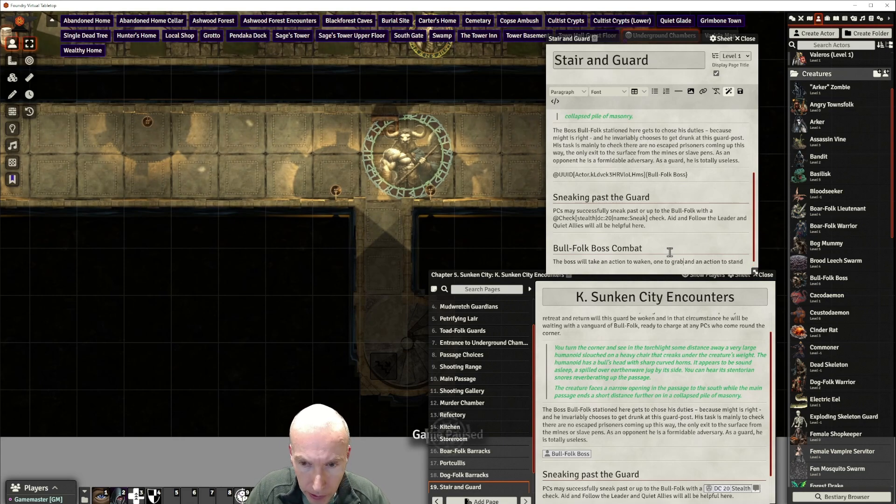
pyautogui.write(' his  ')
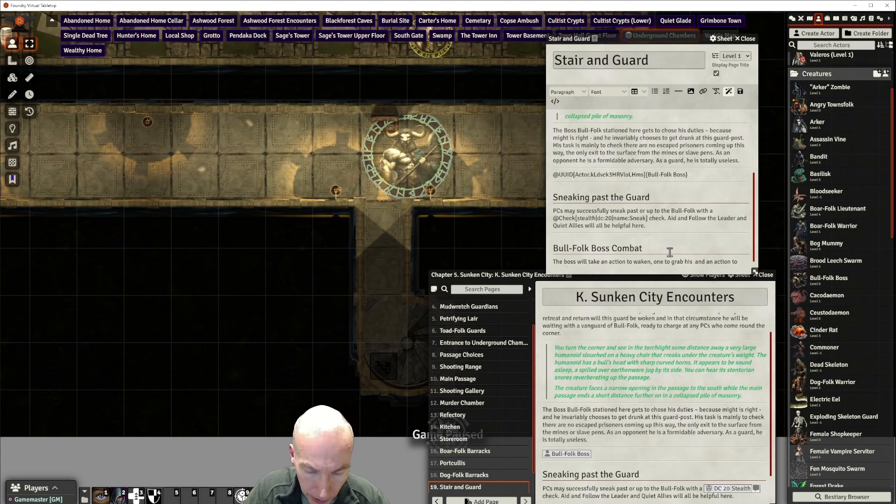
pyautogui.write('grata')
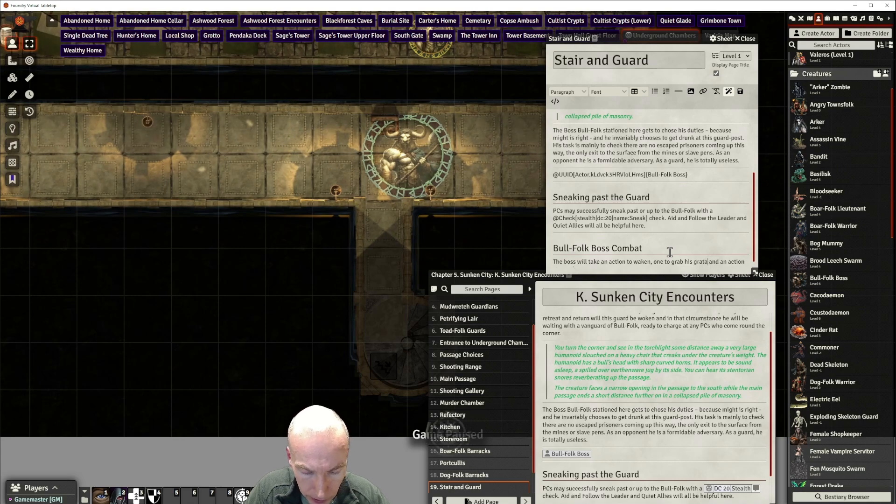
pyautogui.write('xe')
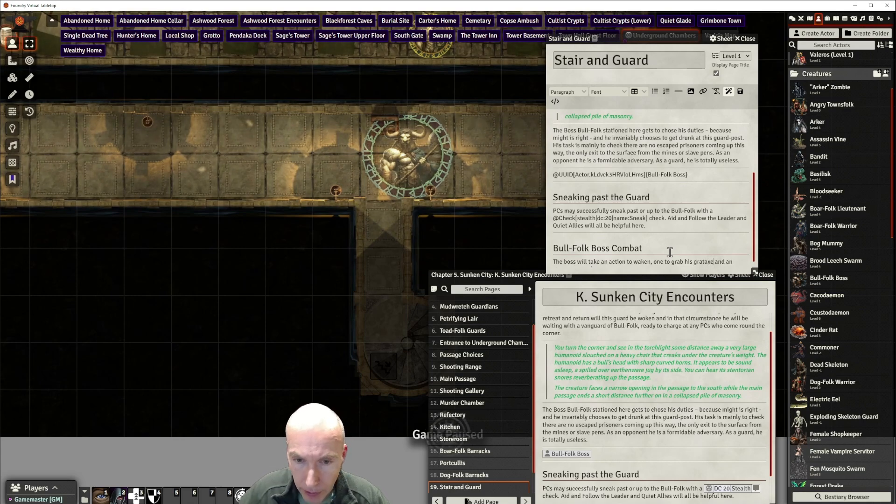
# Replace "an action" before "to stand up" with "one" in the boss combat sentence
pyautogui.scroll(-1, 672, 251)
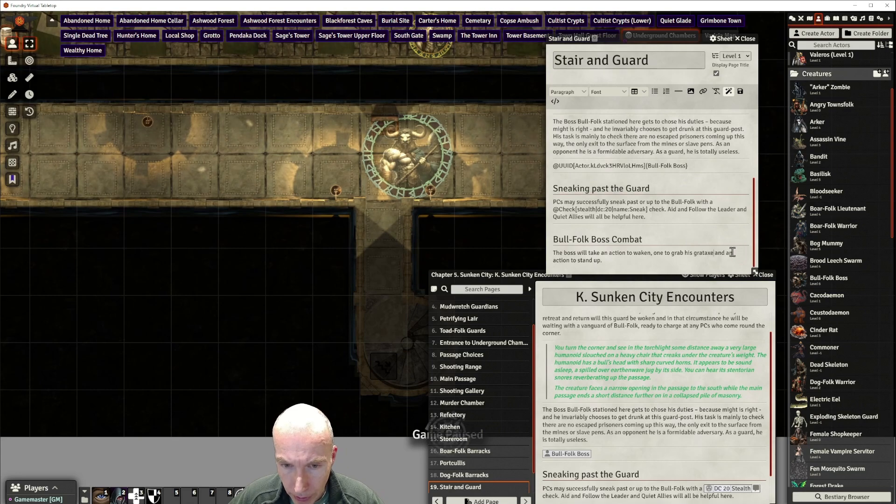
pyautogui.click(751, 248)
pyautogui.press('BackSpace')
pyautogui.press('BackSpace')
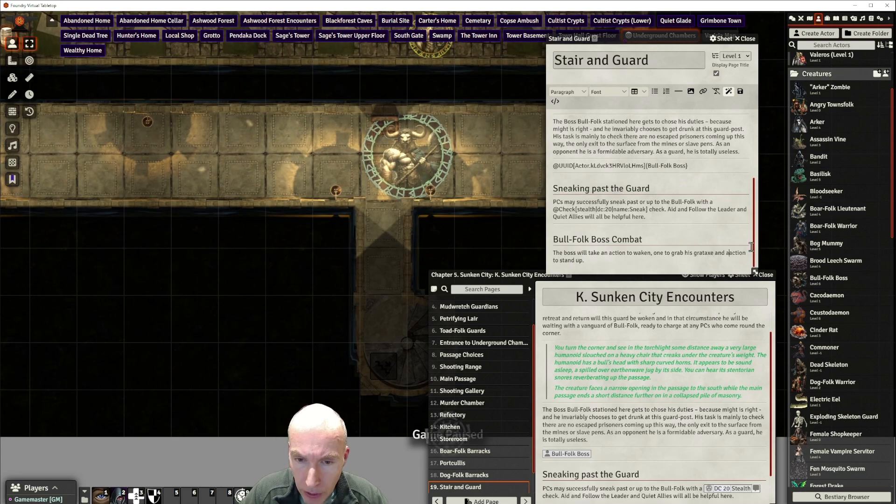
pyautogui.press('BackSpace')
pyautogui.write('one')
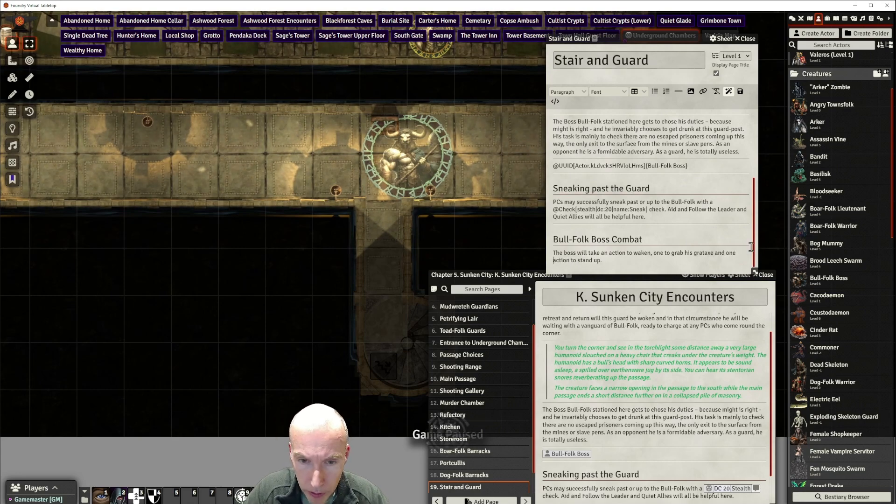
pyautogui.press('Delete')
pyautogui.press('Delete')
pyautogui.press('Delete')
pyautogui.press('Delete')
pyautogui.press('Delete')
pyautogui.press('Delete')
pyautogui.press('Delete')
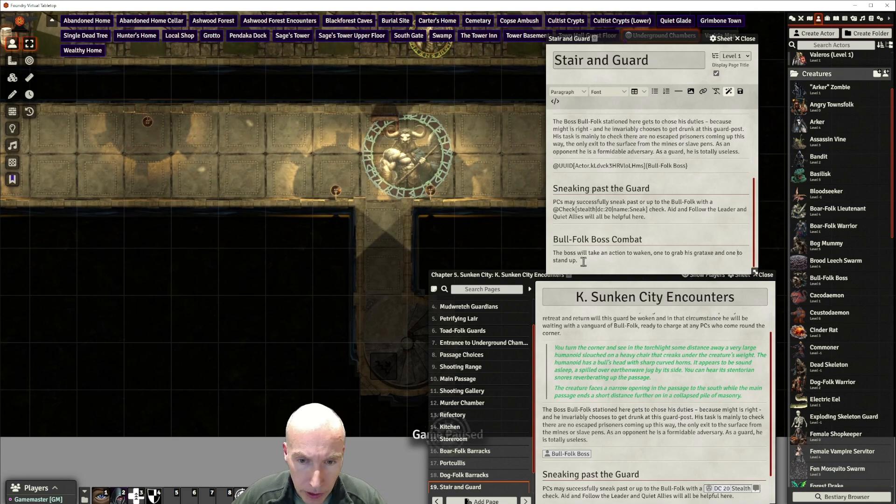
# Start a new paragraph below the boss combat sentence with the words "On his"
pyautogui.scroll(-1, 609, 258)
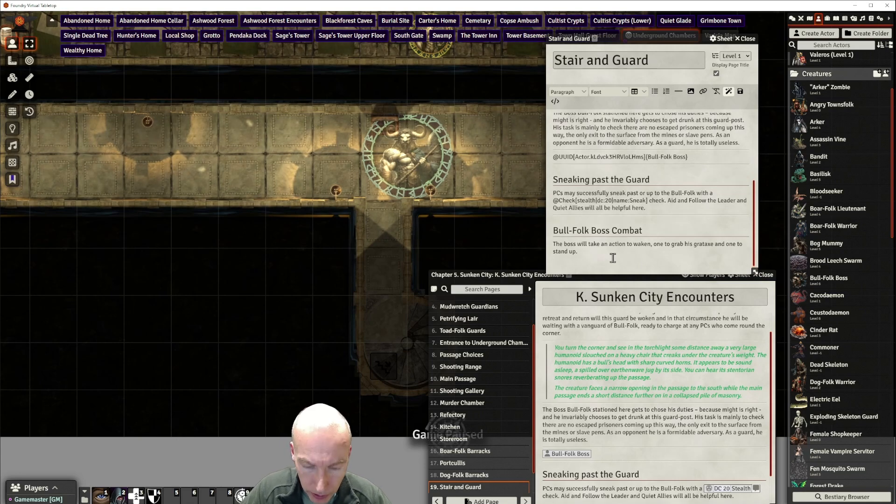
pyautogui.press('Return')
pyautogui.write('On his')
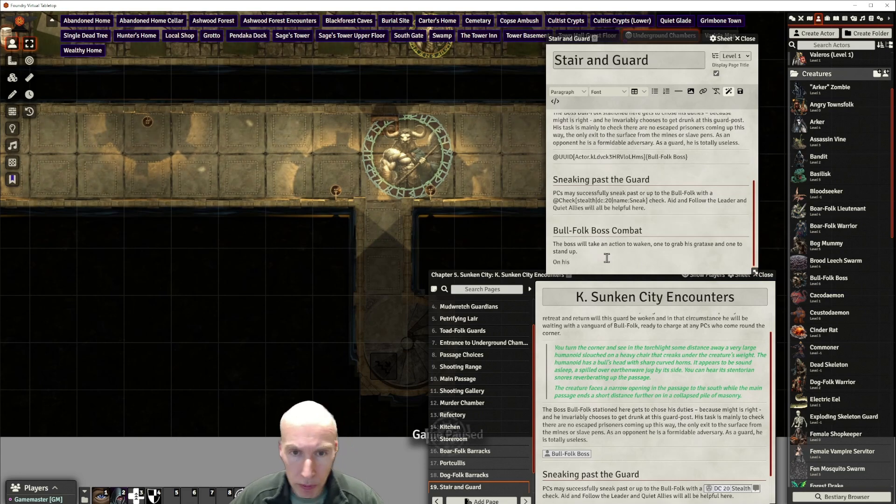
# Open the Bull-Folk Boss token's sheet and examine the descriptions of its Hunted Fear and Powerful Charge actions
pyautogui.doubleClick(407, 154)
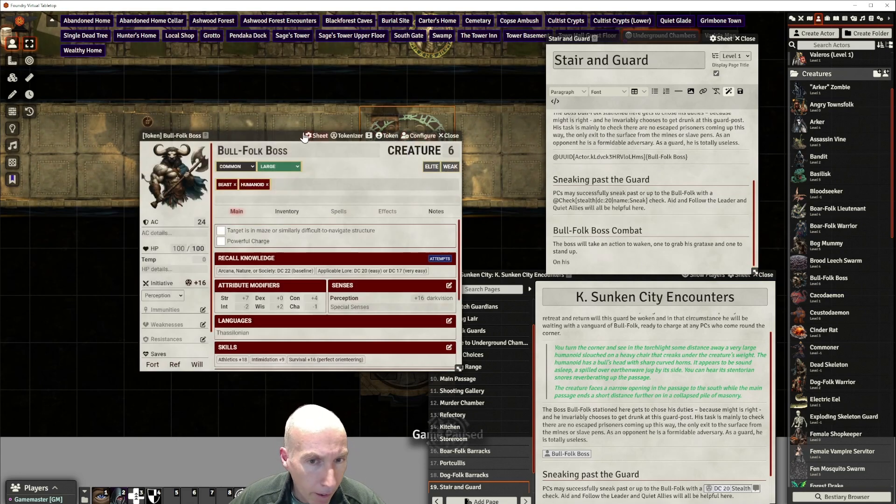
pyautogui.moveTo(304, 136); pyautogui.dragTo(255, 80)
pyautogui.scroll(-3, 258, 253)
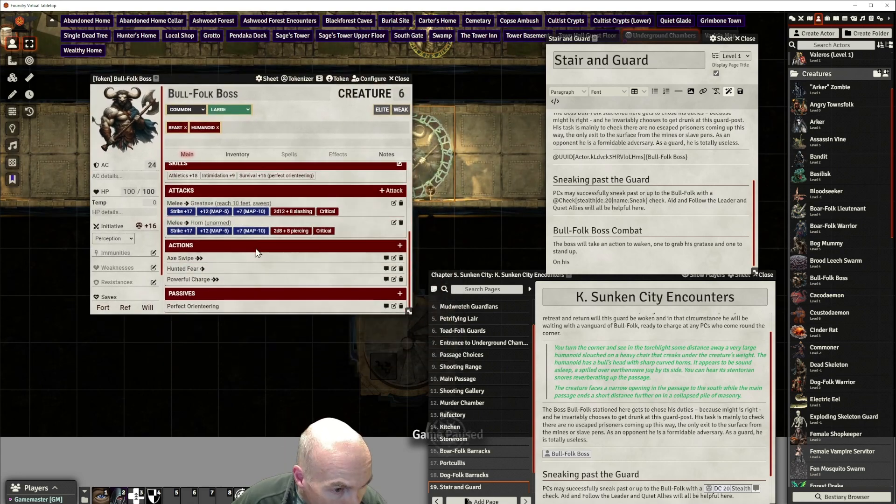
pyautogui.click(198, 269)
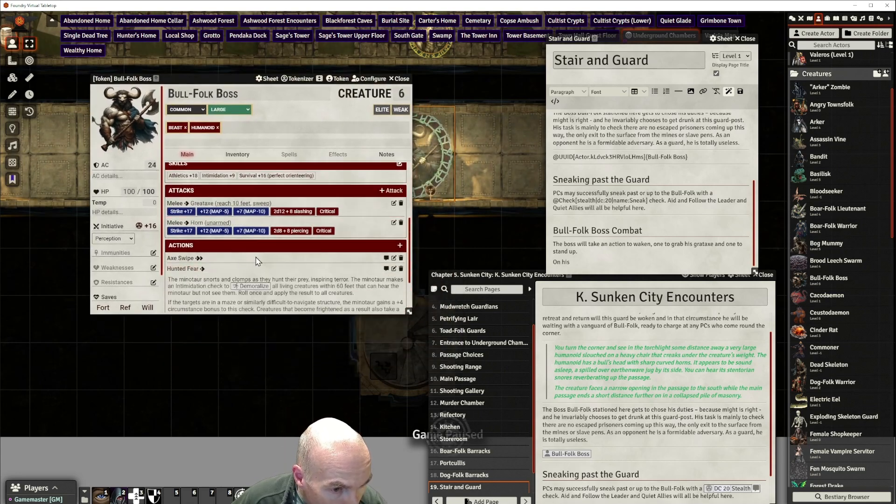
pyautogui.scroll(-1, 256, 262)
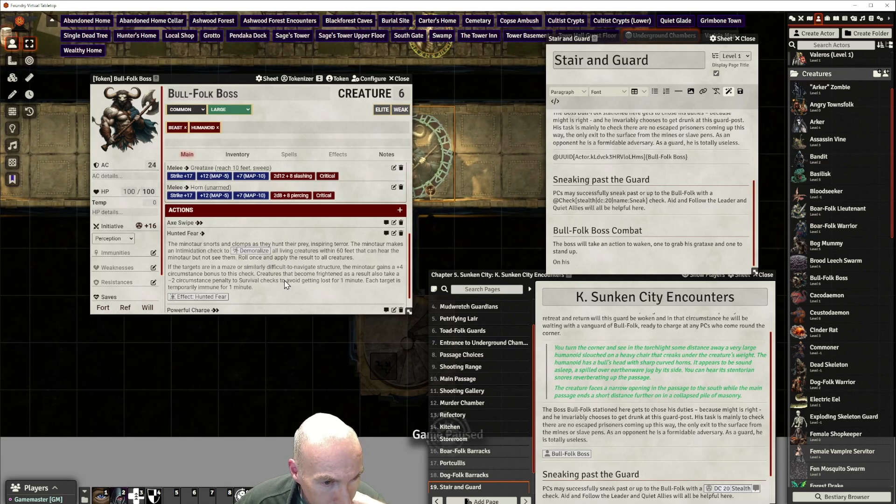
pyautogui.scroll(-1, 286, 285)
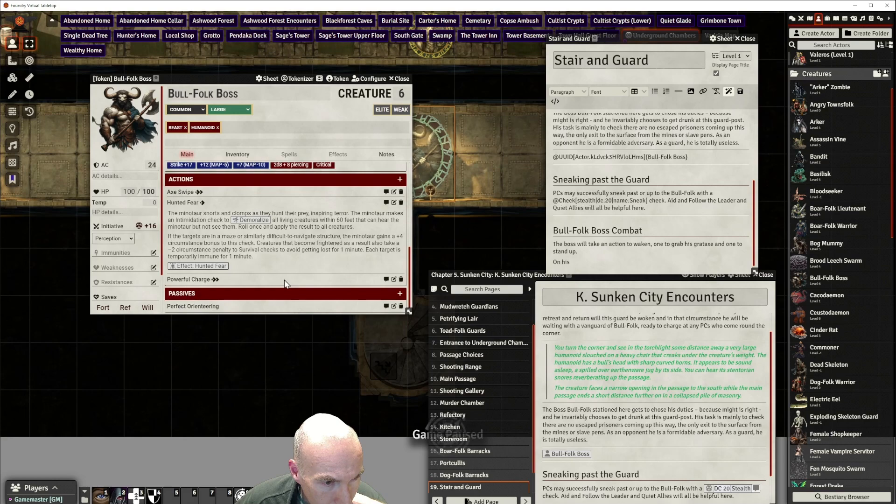
pyautogui.click(212, 277)
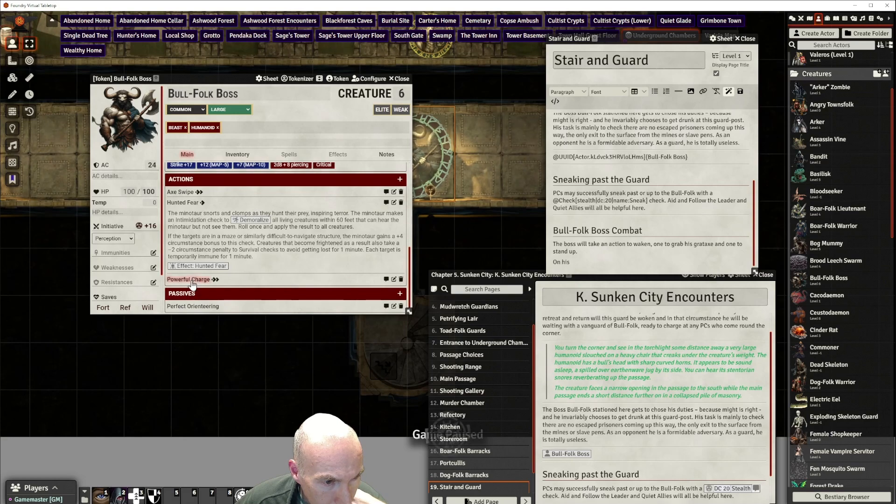
pyautogui.scroll(-1, 288, 247)
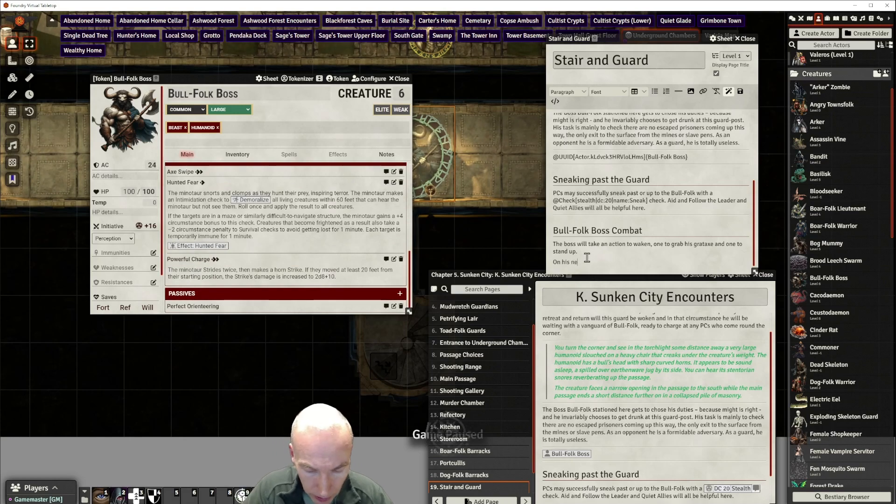
# Continue the "On his" paragraph with "next turn, he will attempt to Demoralise the nearest opponent and then the remaining two"
pyautogui.write('to')
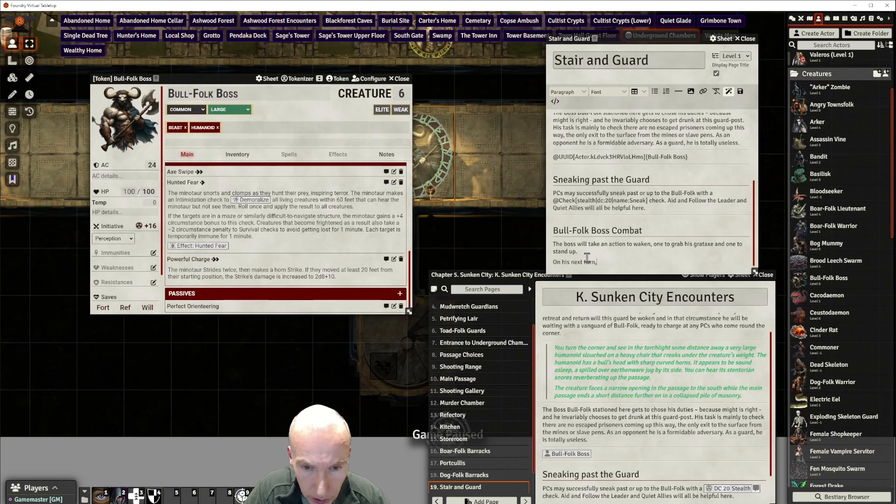
pyautogui.write('rn, he will ')
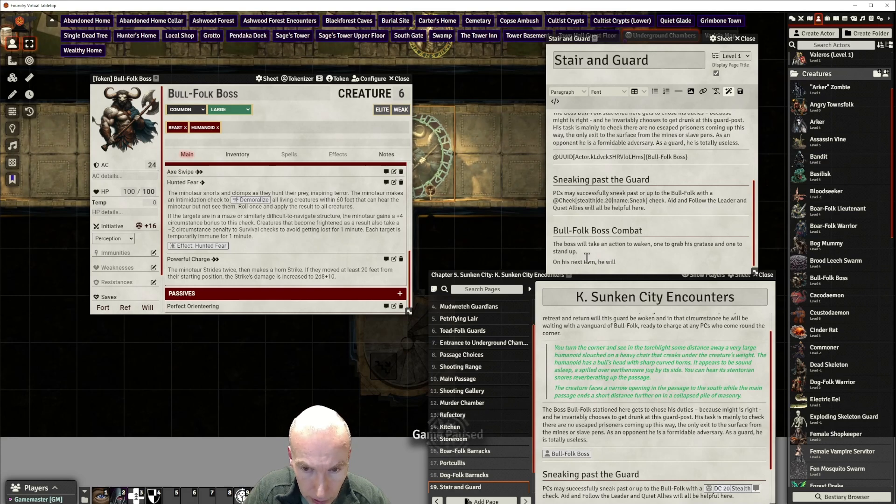
pyautogui.write('attemot')
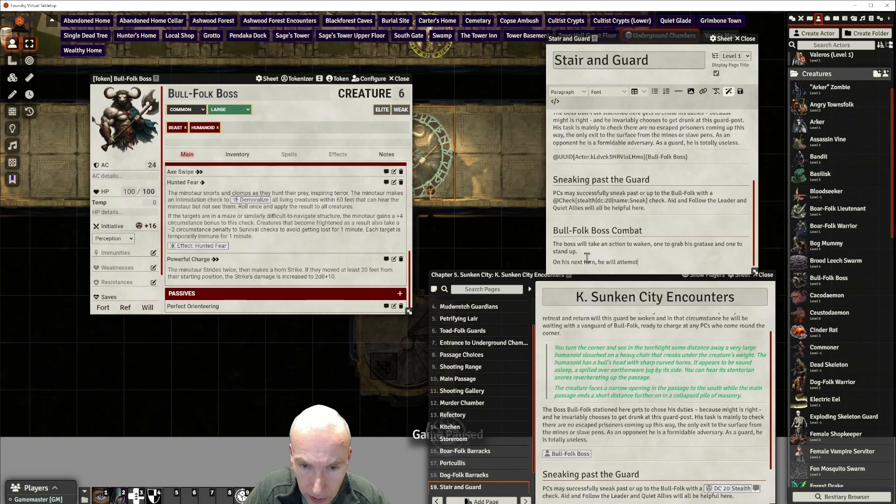
pyautogui.press('BackSpace')
pyautogui.press('BackSpace')
pyautogui.write('pt t')
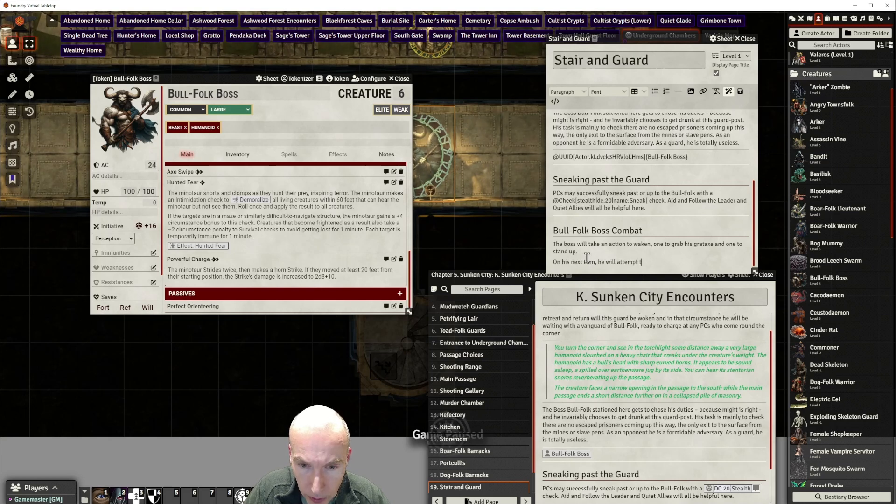
pyautogui.write('o Demora')
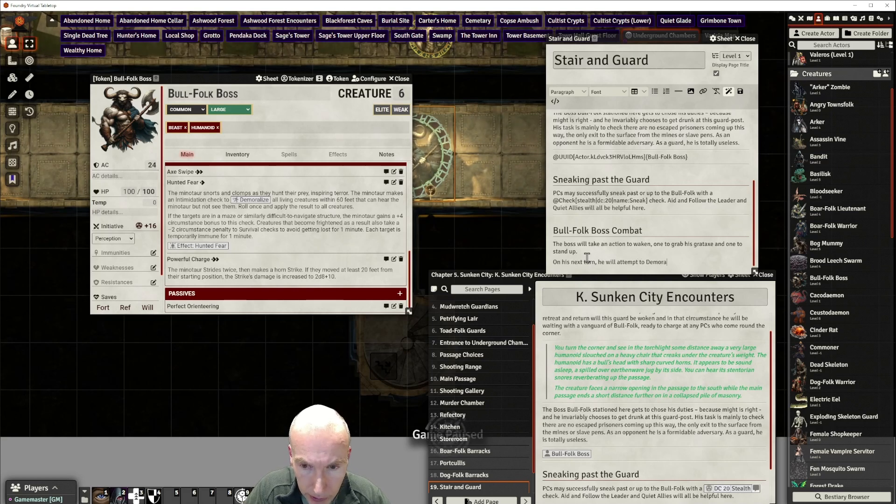
pyautogui.write('lise the ')
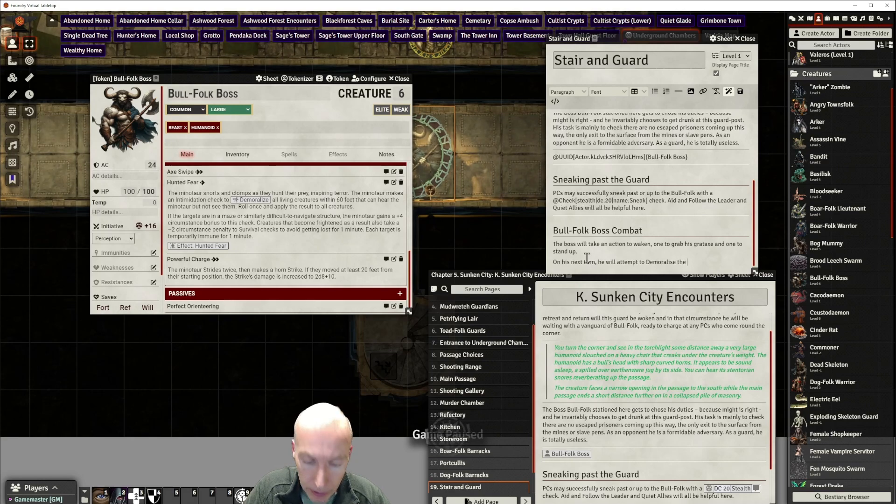
pyautogui.write('nearest ')
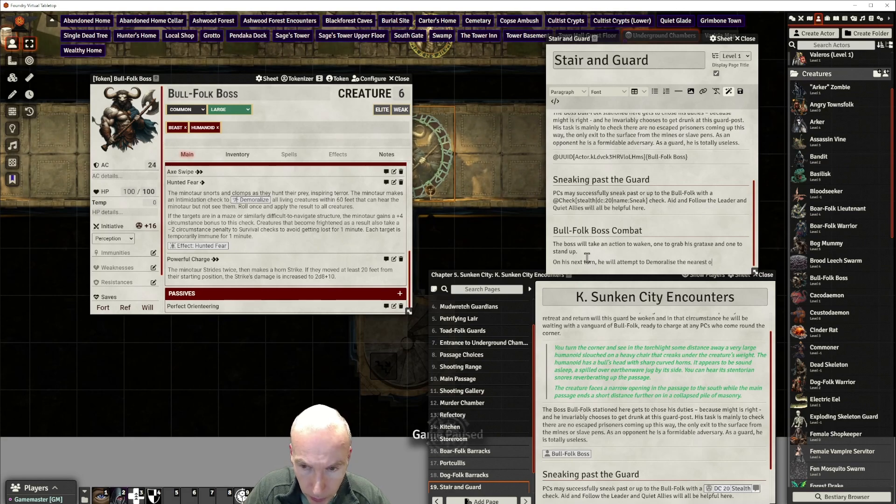
pyautogui.write('opponent and')
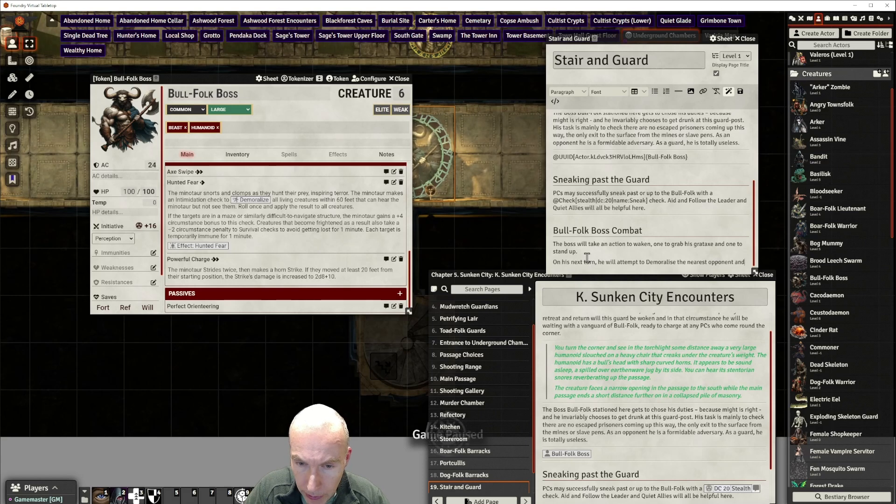
pyautogui.write(' then the remaining')
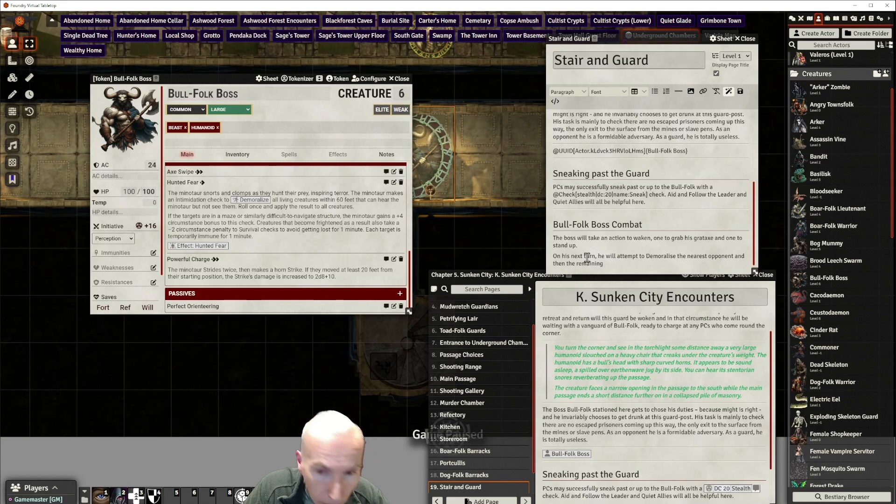
pyautogui.write(' two')
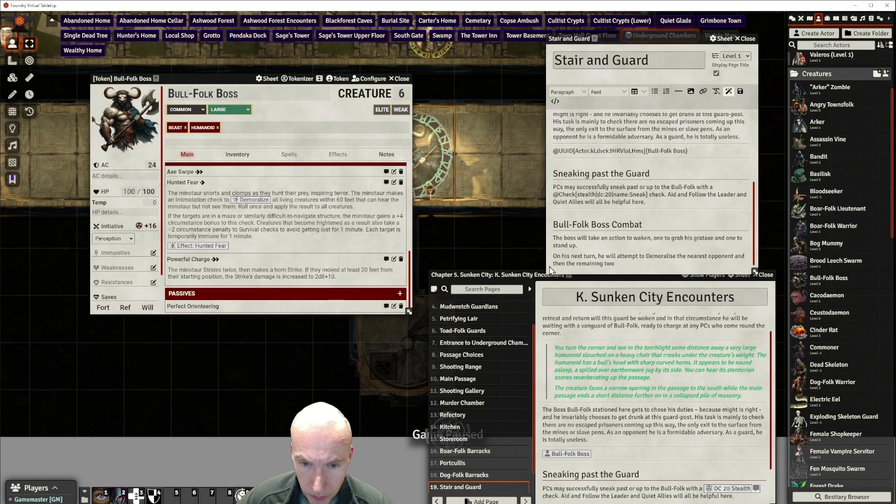
# Replace "the remaining two" at the end of the paragraph with "perform an axe swipe if PCs are close"
pyautogui.scroll(2, 289, 245)
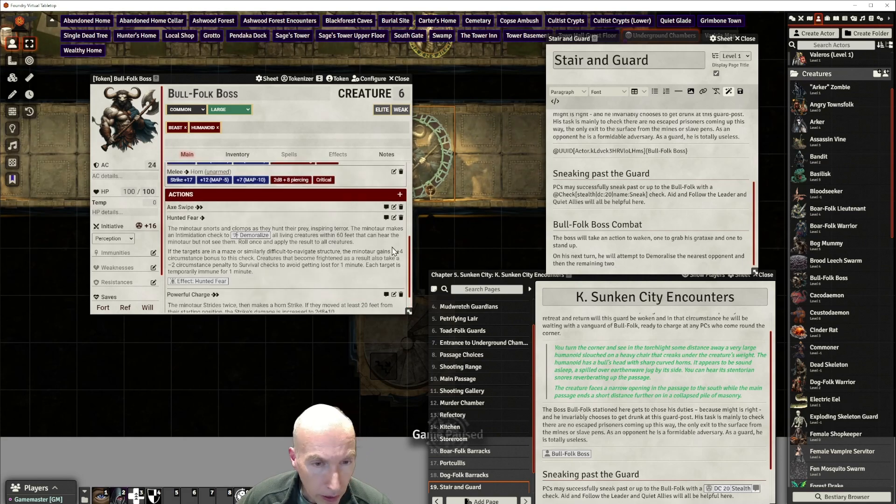
pyautogui.moveTo(615, 265); pyautogui.dragTo(570, 263)
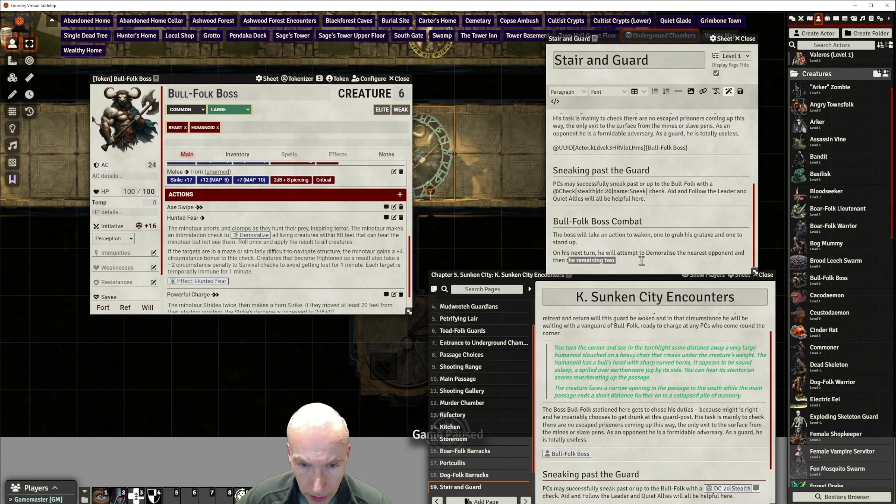
pyautogui.press('BackSpace')
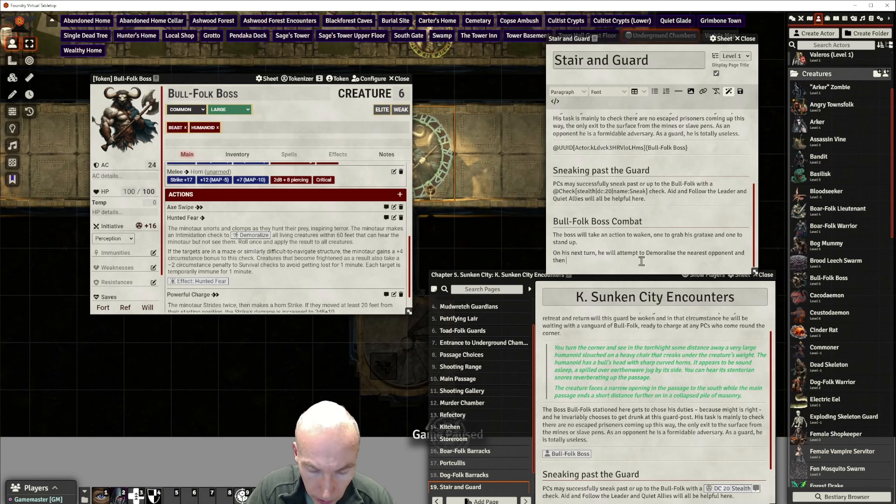
pyautogui.write('perform an ')
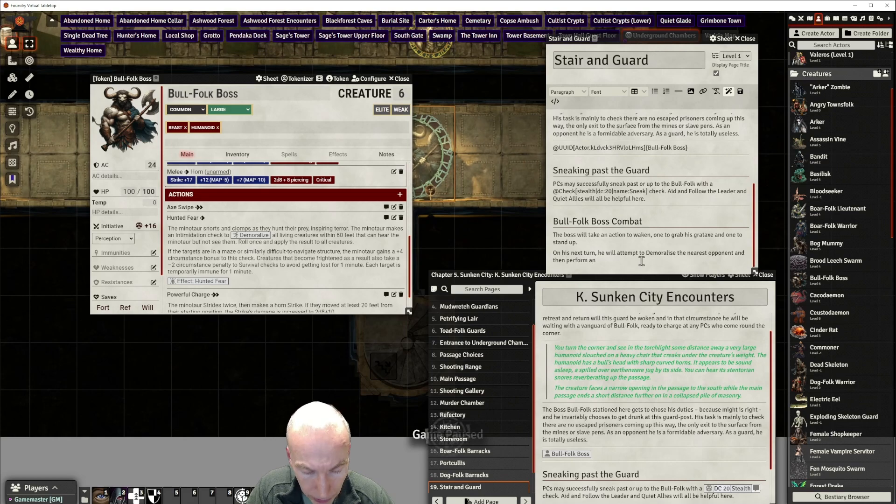
pyautogui.write('a')
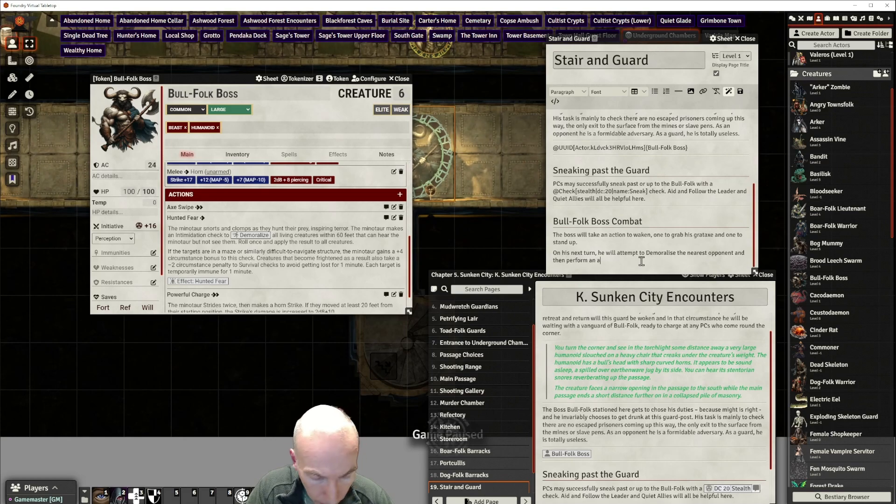
pyautogui.write('xe swipe if PCs')
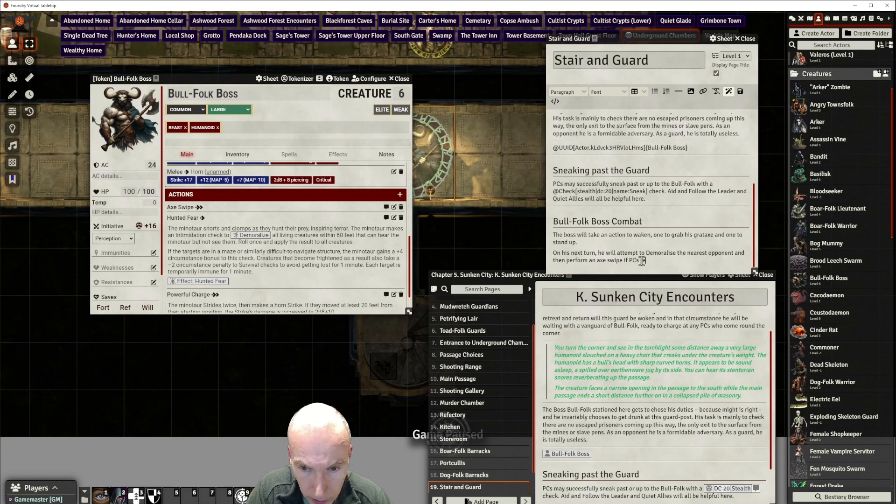
pyautogui.write(' re')
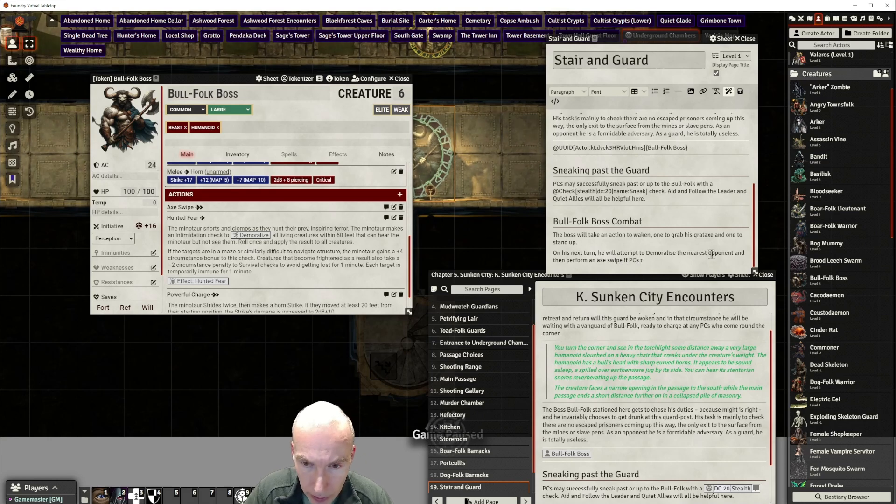
pyautogui.write(' close')
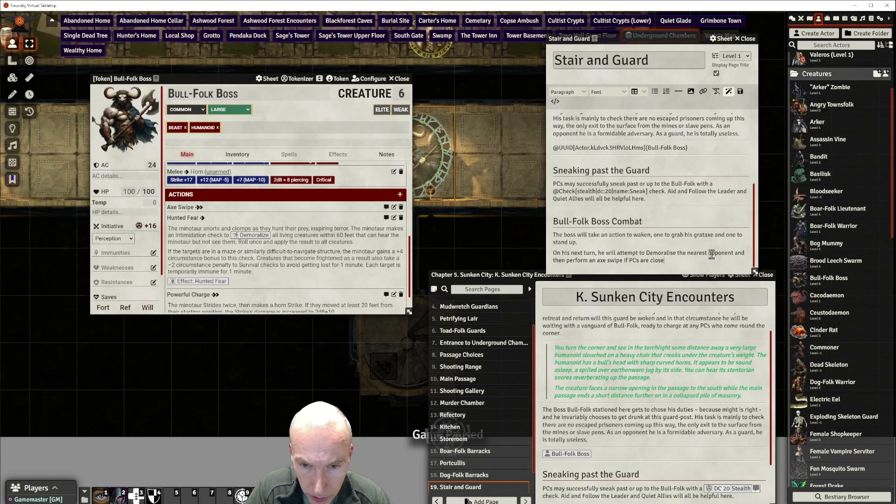
# Replace "close" at the end of the axe swipe sentence with "in melee"
pyautogui.press('BackSpace')
pyautogui.press('BackSpace')
pyautogui.press('BackSpace')
pyautogui.press('BackSpace')
pyautogui.press('BackSpace')
pyautogui.write('in m')
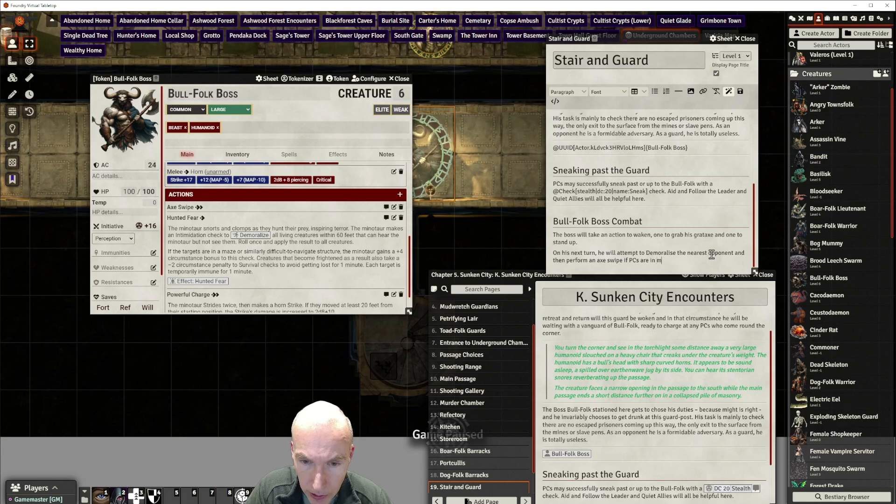
pyautogui.write('elee')
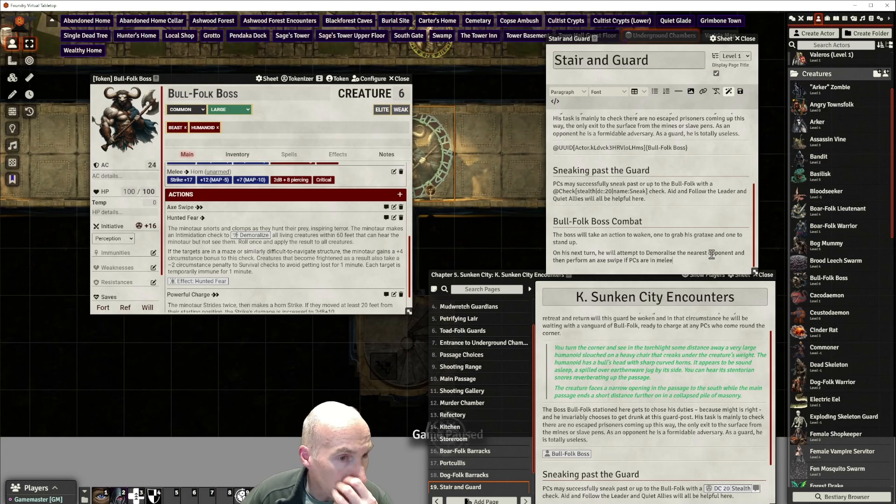
# Replace "in melee" in the axe swipe sentence with "within 10 ft or"
pyautogui.scroll(2, 292, 206)
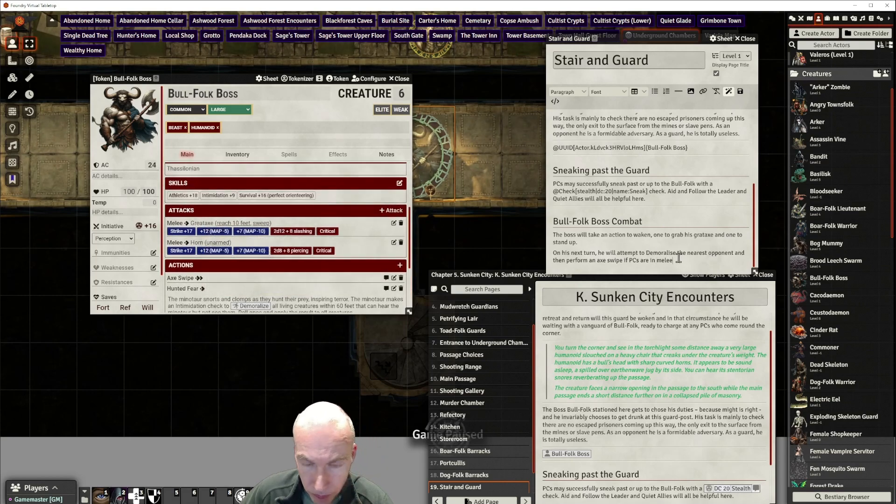
pyautogui.press('BackSpace')
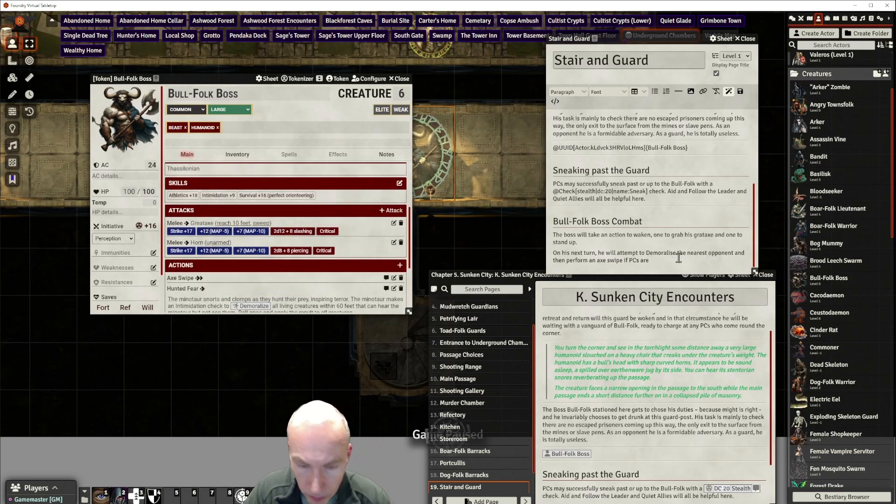
pyautogui.write('ithin')
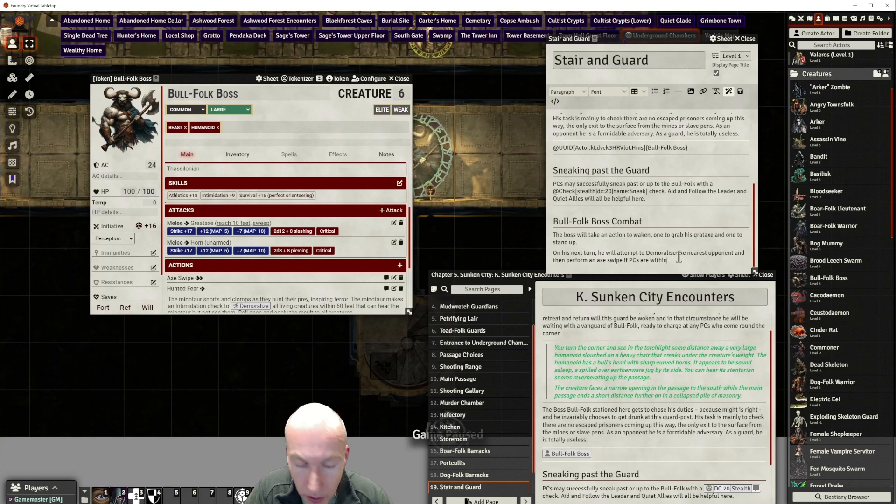
pyautogui.write(' 10 ft or')
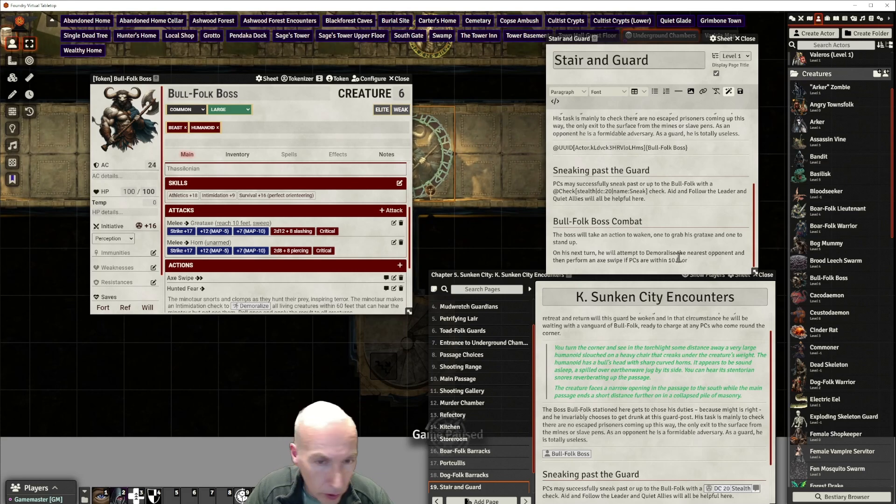
# Finish the axe swipe sentence after "within 10 ft or" with "a powerful charge if they are far away."
pyautogui.scroll(-3, 296, 210)
pyautogui.write('or')
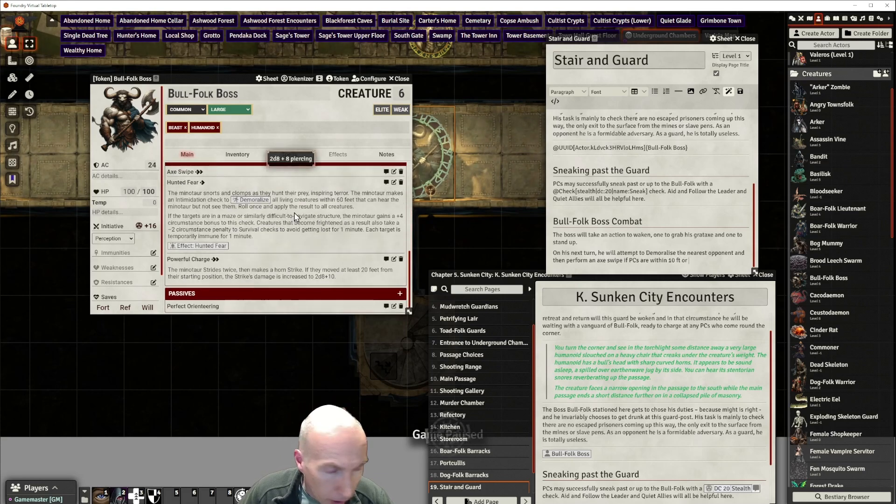
pyautogui.write(' a powe')
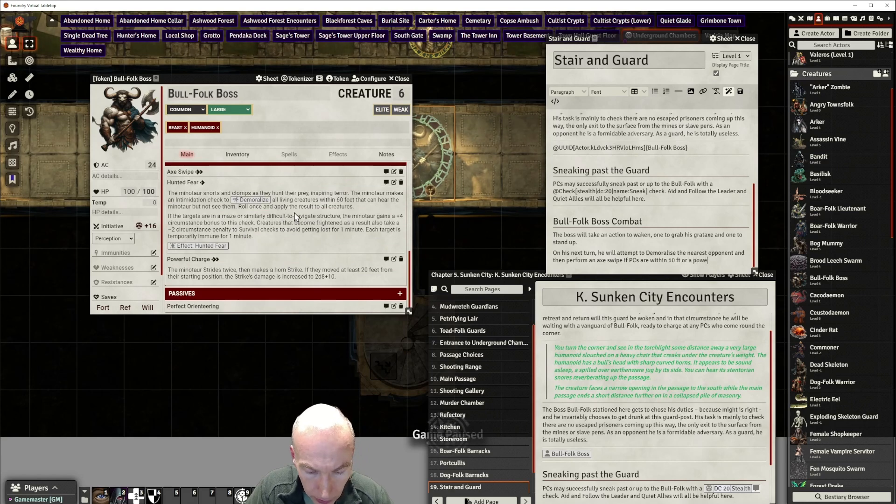
pyautogui.write('rful charge ')
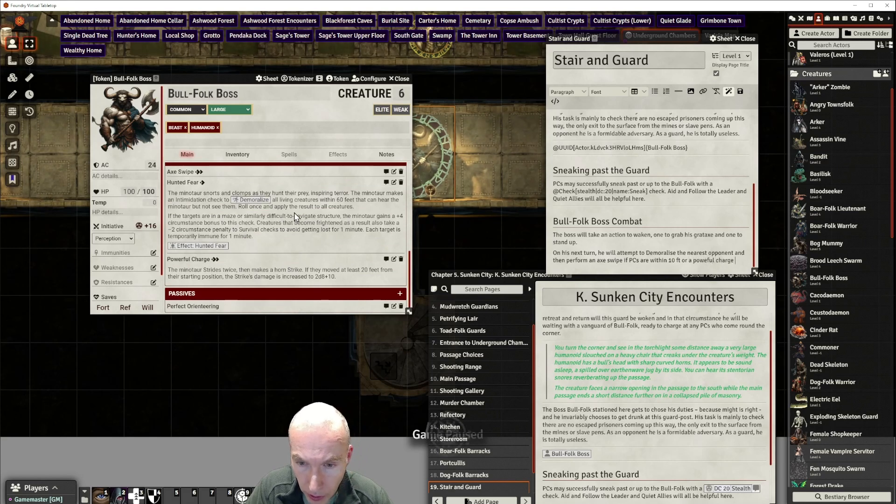
pyautogui.write('if they are far aw')
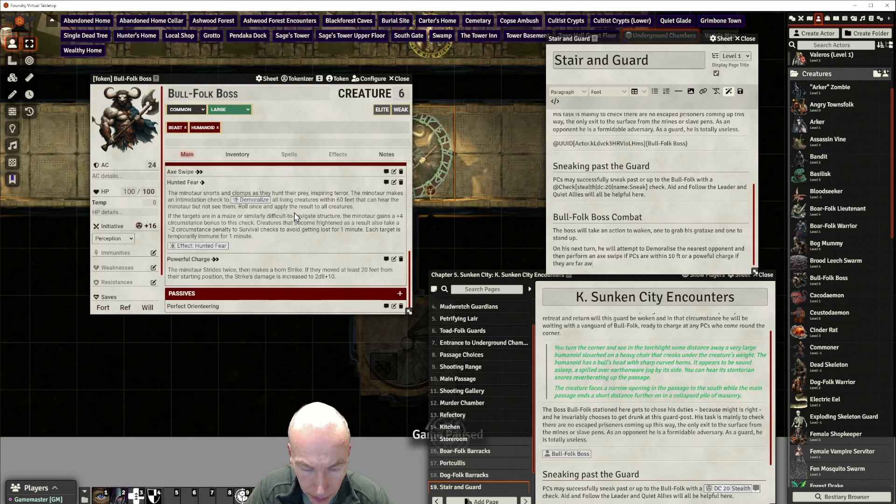
pyautogui.write('ay.')
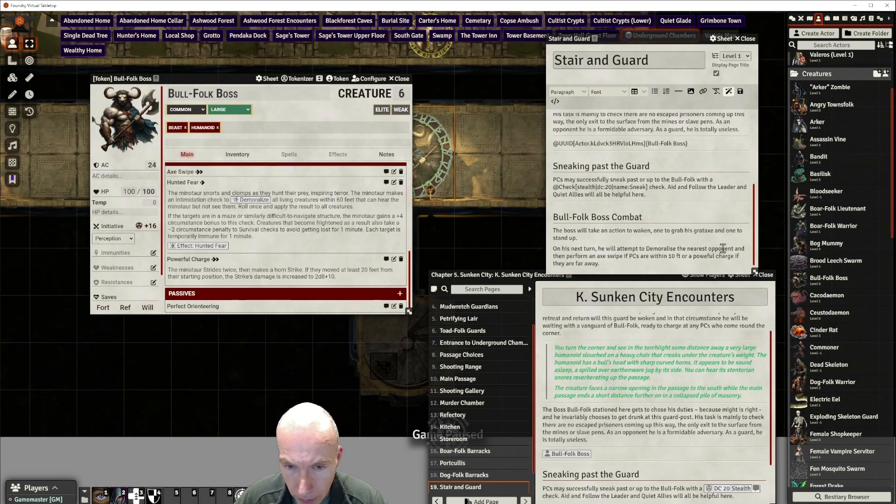
pyautogui.click(710, 258)
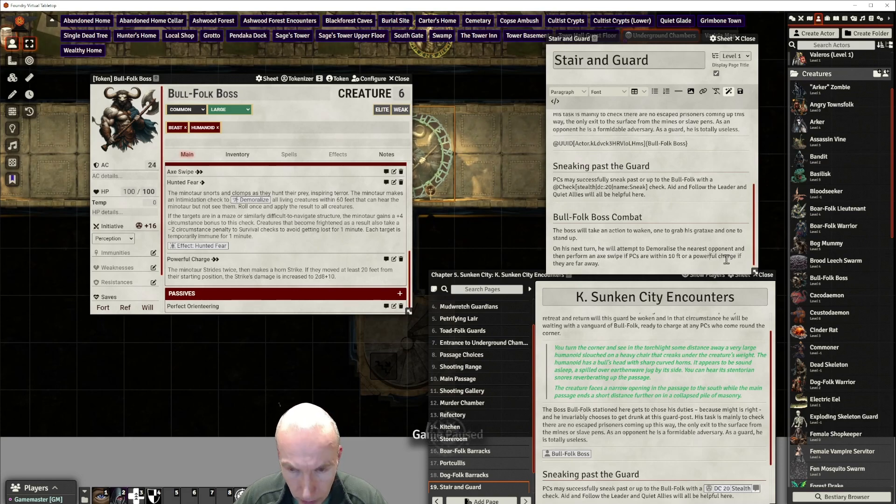
pyautogui.scroll(-1, 627, 252)
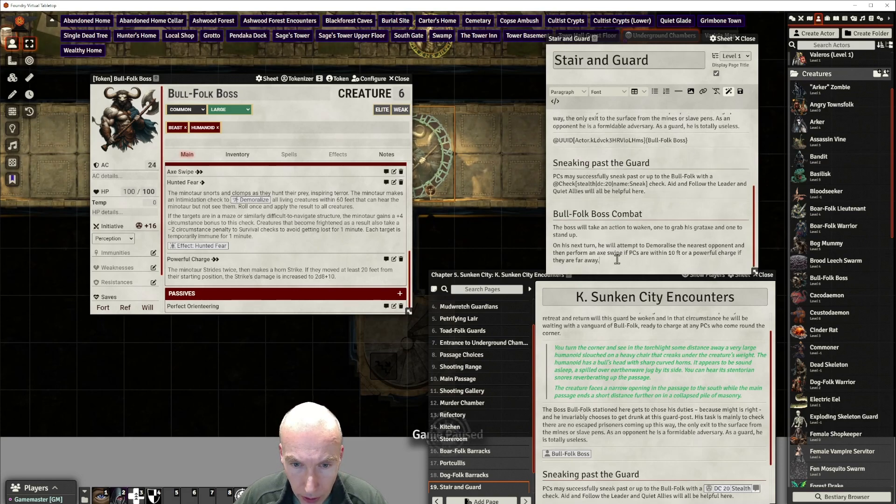
# Add a new paragraph reading "He fights to the death." at the end of the Bull-Folk Boss Combat section
pyautogui.click(617, 260)
pyautogui.press('Return')
pyautogui.write('He f')
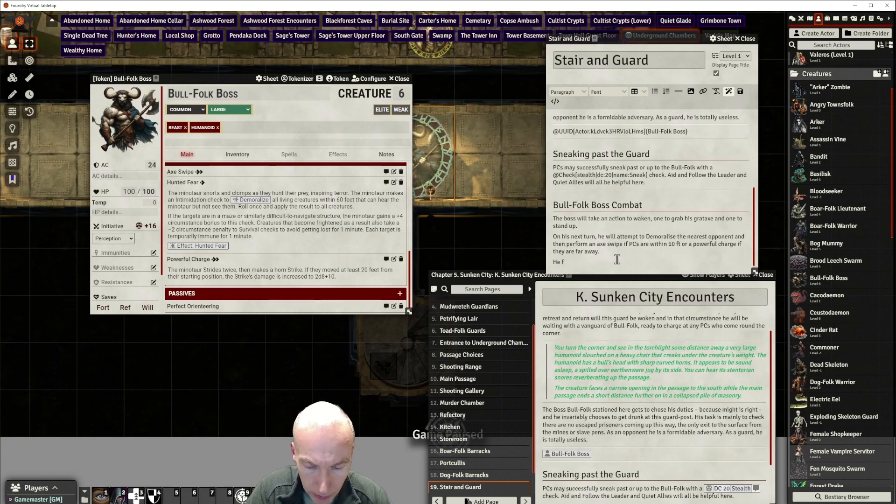
pyautogui.write('ights to the death.')
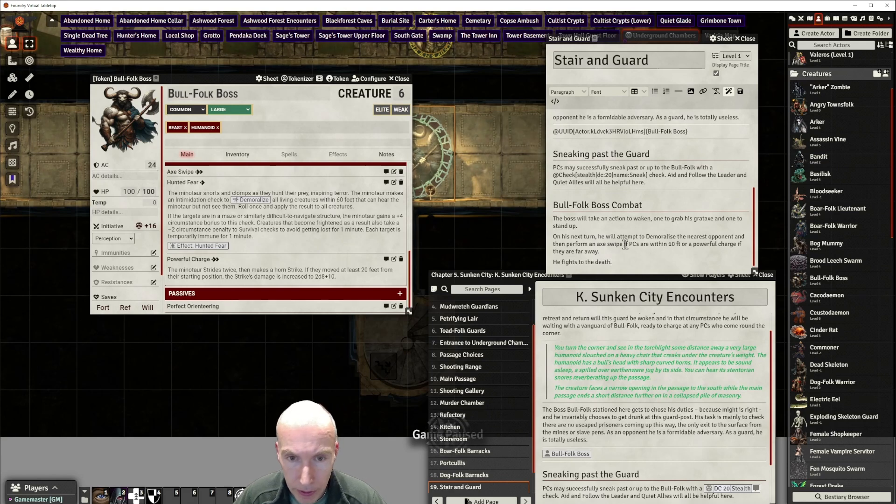
pyautogui.scroll(-1, 627, 244)
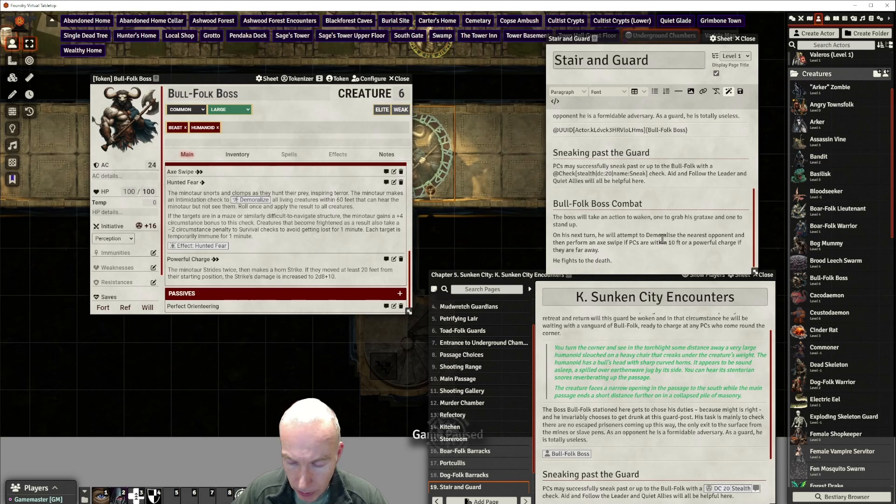
# Insert a horizontal rule below the last combat paragraph and write "After the Fight" beneath it
pyautogui.scroll(-1, 663, 239)
pyautogui.click(679, 93)
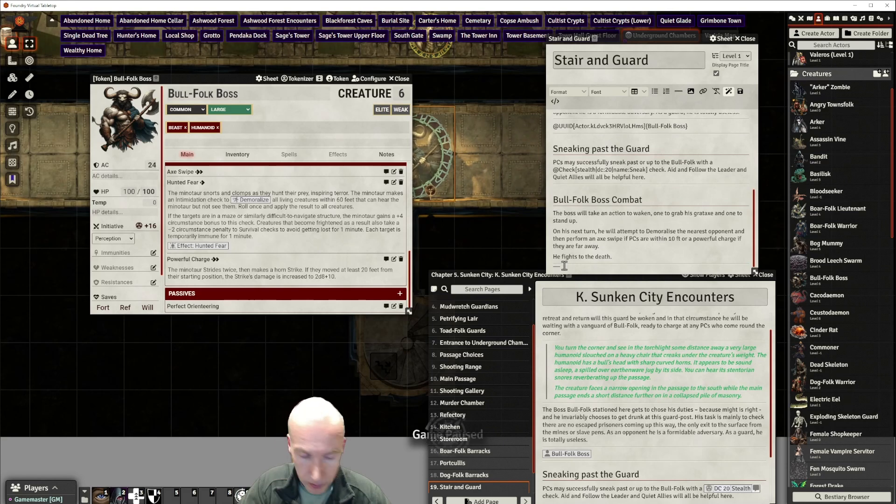
pyautogui.write('After the')
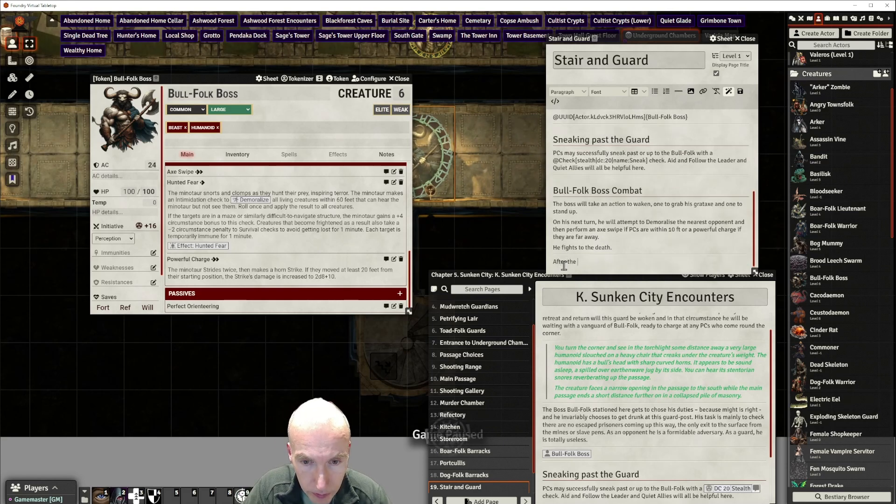
pyautogui.write(' Fig')
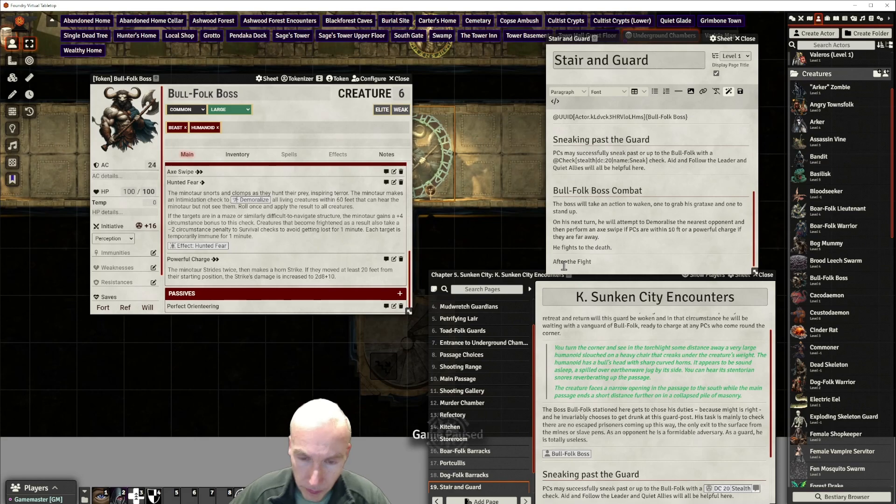
pyautogui.write('ht')
# Format the "After the Fight" line as Heading 2
pyautogui.hotkey('ctrl', 'shift', 'Left')
pyautogui.hotkey('ctrl', 'shift', 'Left')
pyautogui.hotkey('ctrl', 'shift', 'Left')
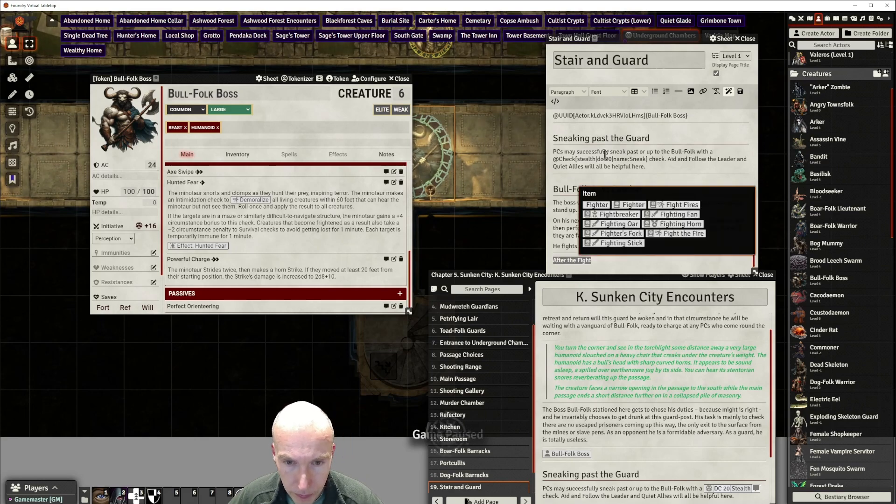
pyautogui.click(571, 92)
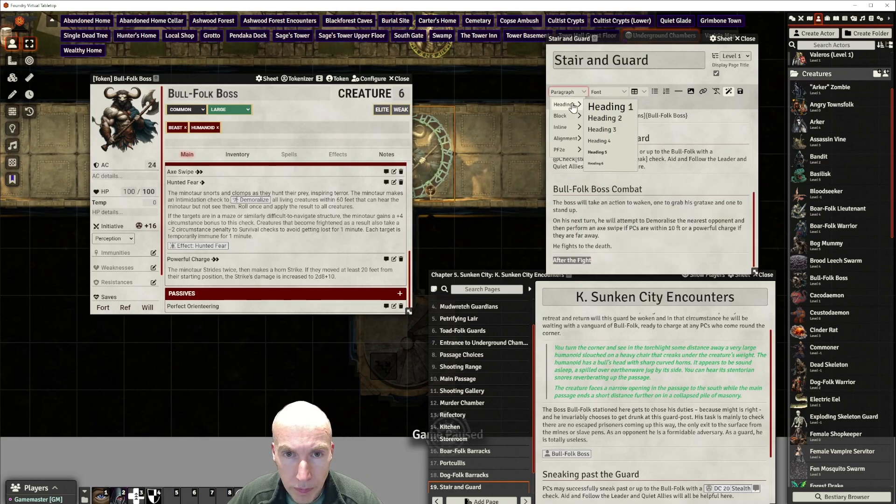
pyautogui.click(605, 120)
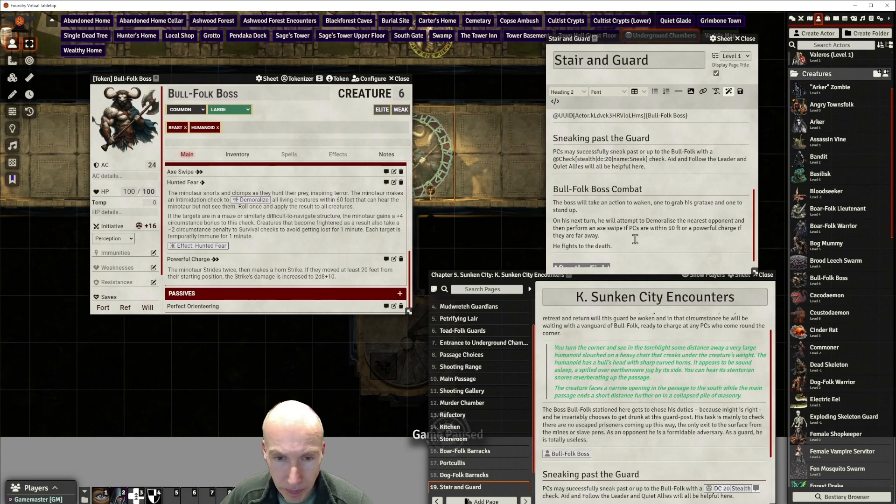
# Add the gold arm bands, spiral staircase and XP award paragraphs under "After the Fight", with a horizontal rule following the treasure paragraph
pyautogui.scroll(-1, 653, 224)
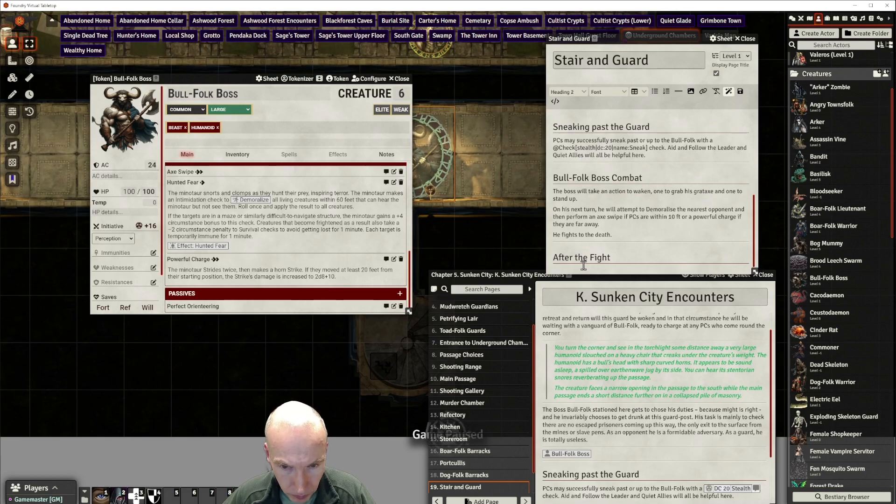
pyautogui.press('Return')
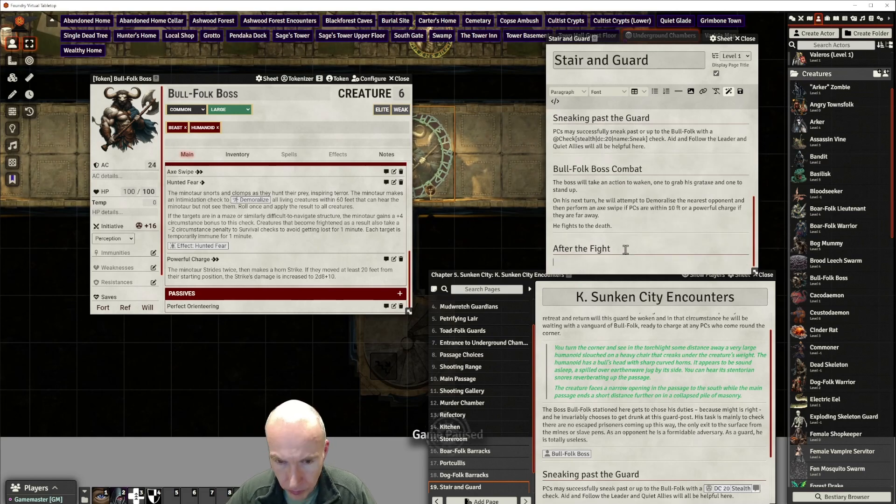
pyautogui.write('The Boss Bull-Folk has gold arm bands worth 100 gp each. He has no other treasure. The narrow passage leads straight to a downward spiral staircase to the Lower Chambers. Faint noises -shouts and screams - can be heard echoing up from the depths. XP award: For finding the way down to the next level, award each PC 30 XP.')
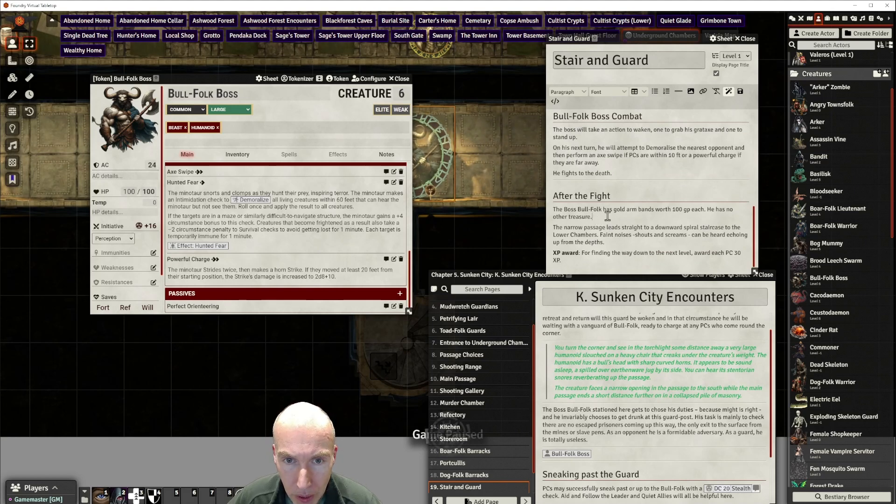
pyautogui.click(678, 92)
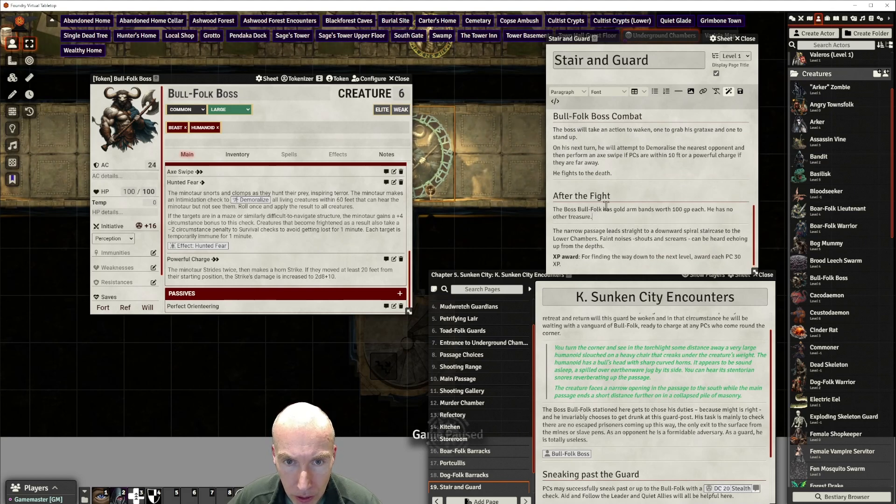
pyautogui.click(678, 92)
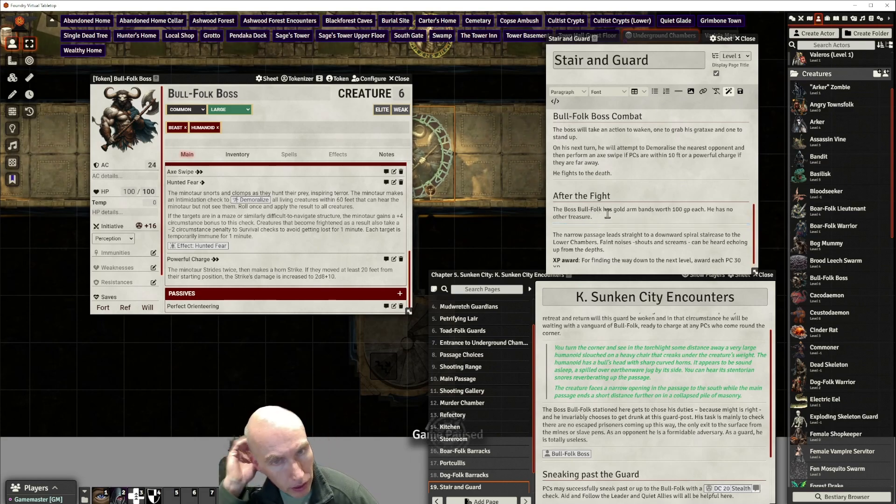
# Append "The DC to pickpocket the arm bands is" to the end of the treasure paragraph
pyautogui.write('The')
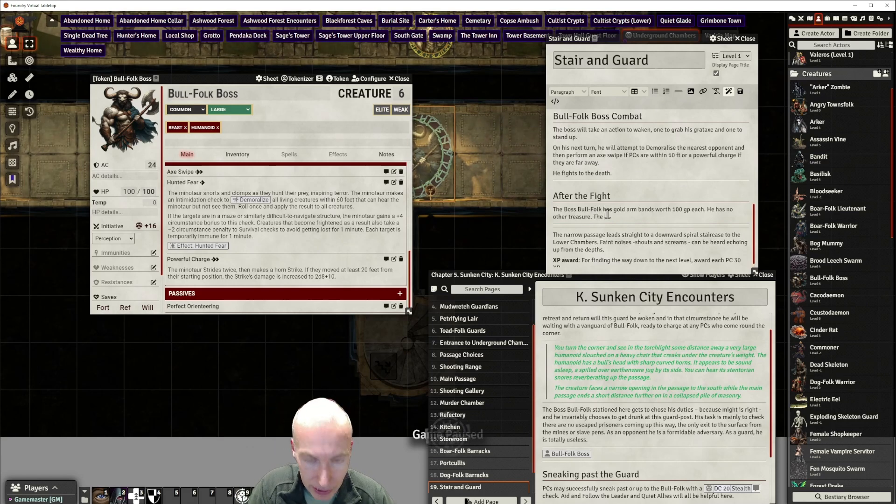
pyautogui.write(' DC to pickpocket the')
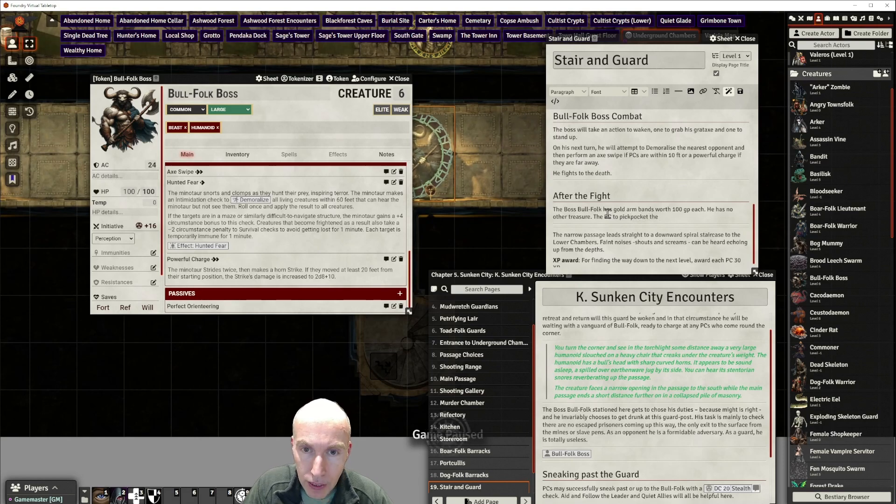
pyautogui.write(' arm bands')
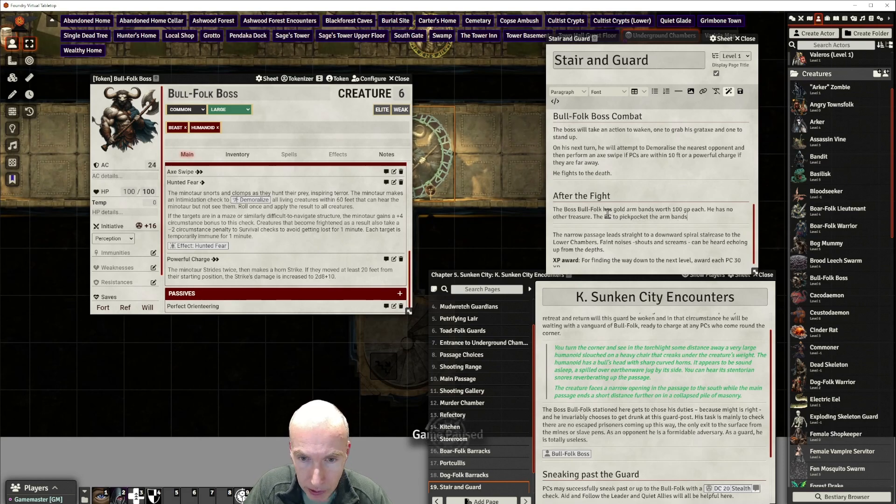
pyautogui.write(' is D')
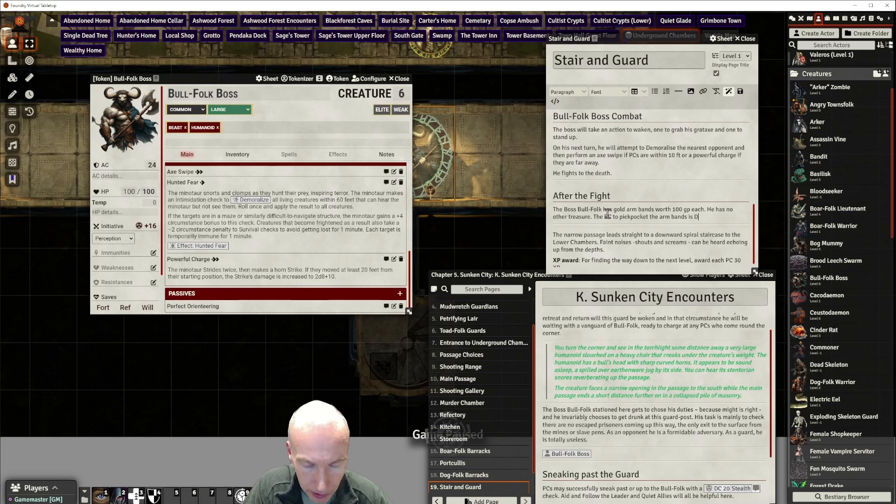
pyautogui.press('BackSpace')
pyautogui.press('BackSpace')
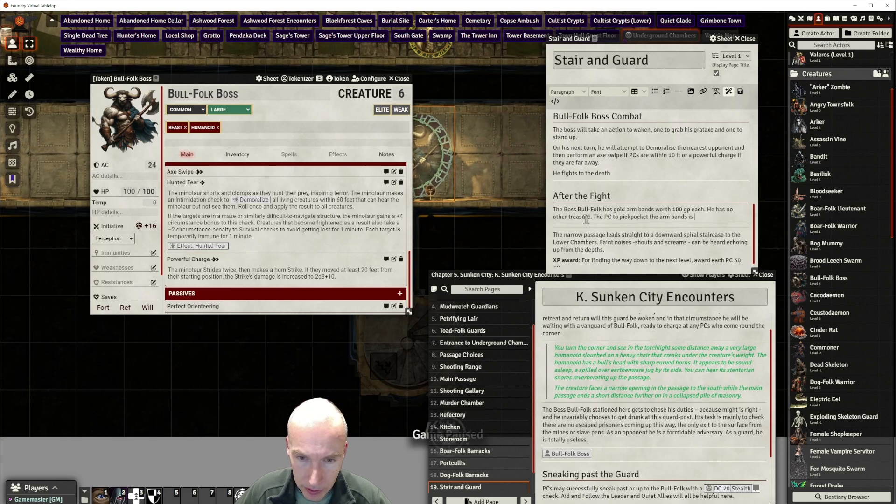
# Reword the pickpocket sentence to "it is DC 26 to pickpocket the arm bands while he sleeps."
pyautogui.doubleClick(598, 217)
pyautogui.write('it is D')
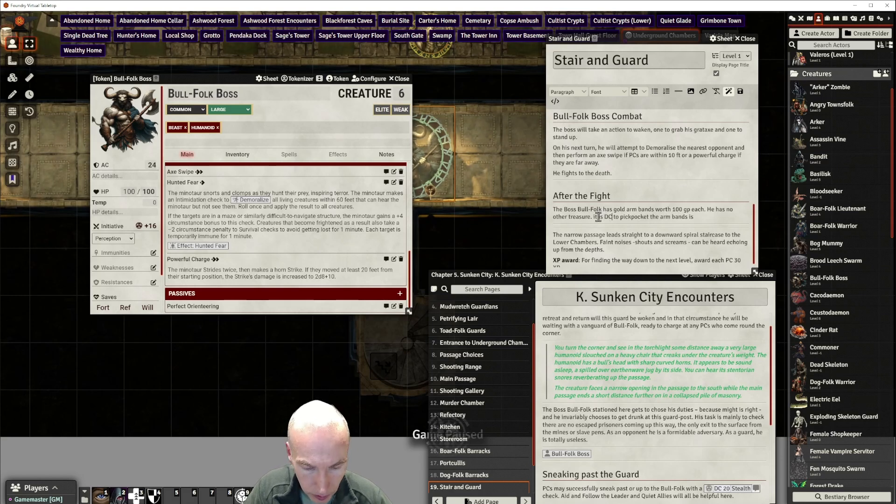
pyautogui.write('26 ')
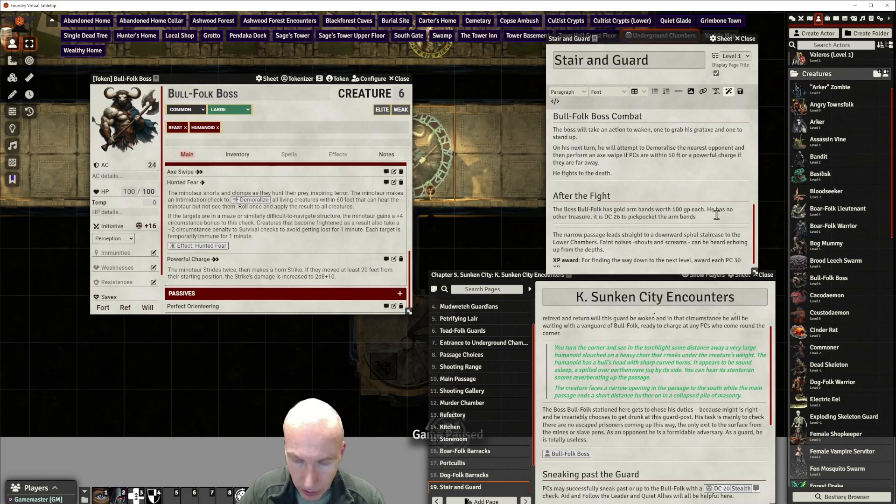
pyautogui.write('while he slp')
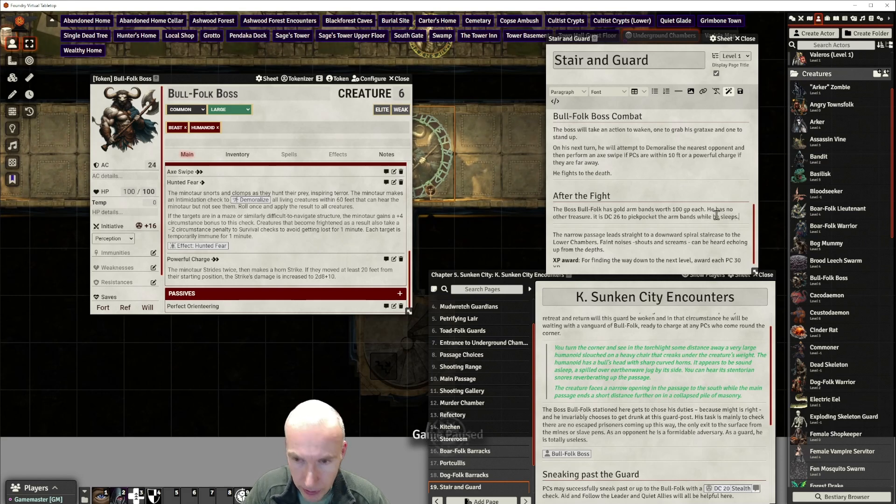
pyautogui.click(599, 226)
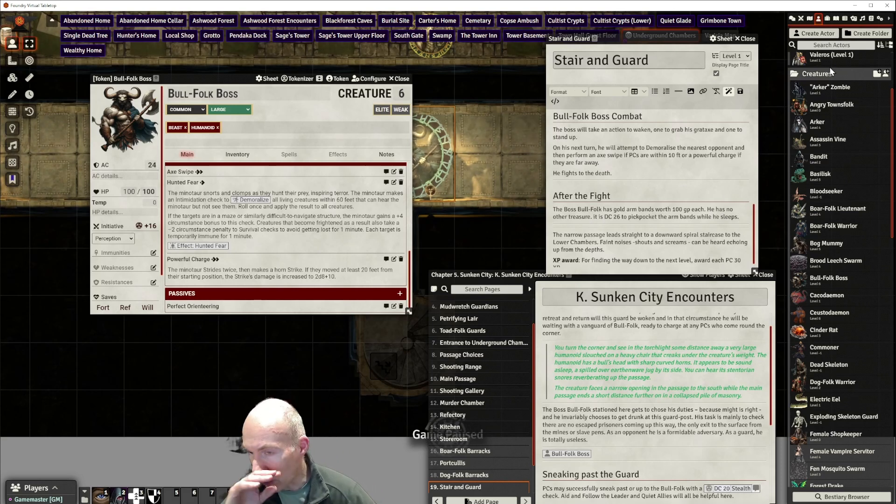
# Search the compendium packs for "brace" and open the Bracers of Strength item
pyautogui.click(871, 19)
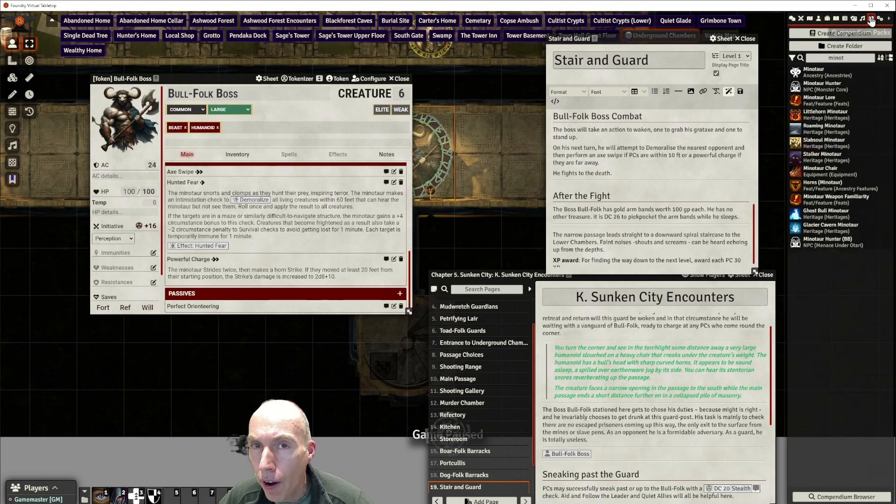
pyautogui.click(829, 58)
pyautogui.write('minot')
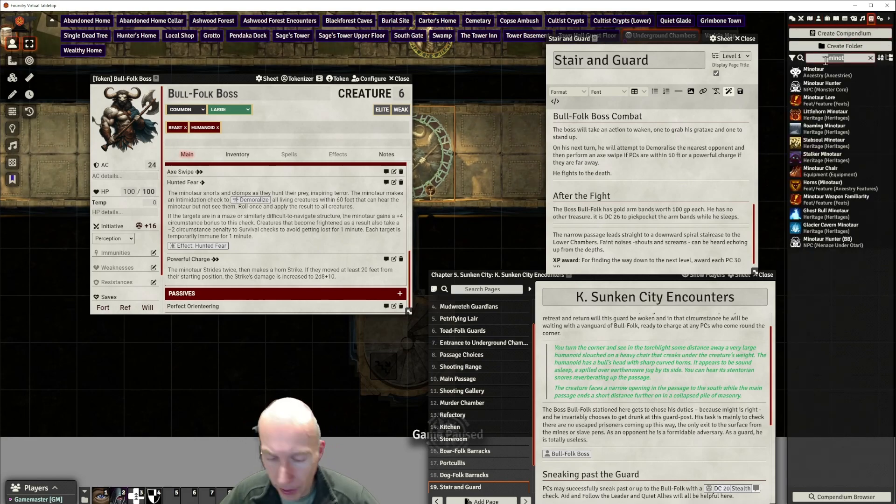
pyautogui.write('brac')
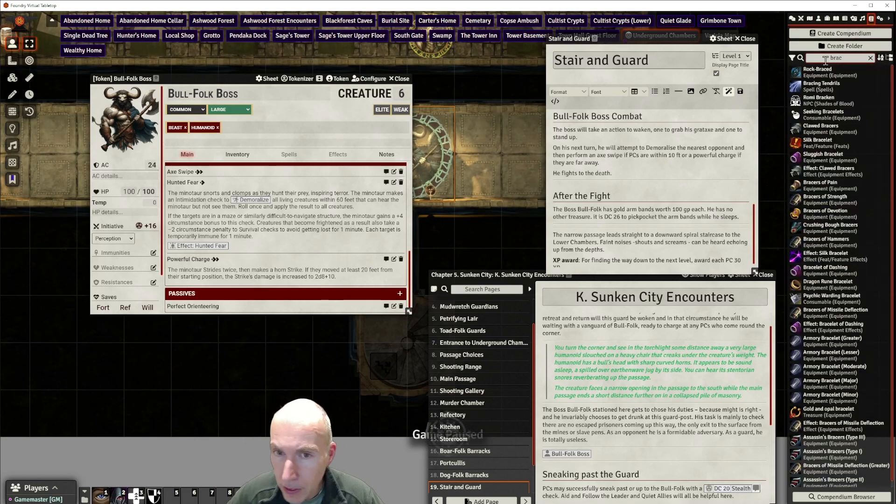
pyautogui.write('e')
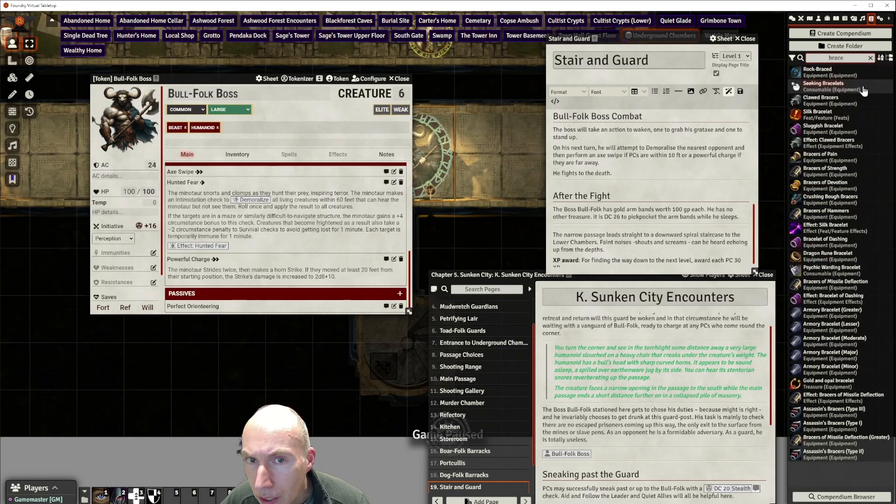
pyautogui.click(826, 170)
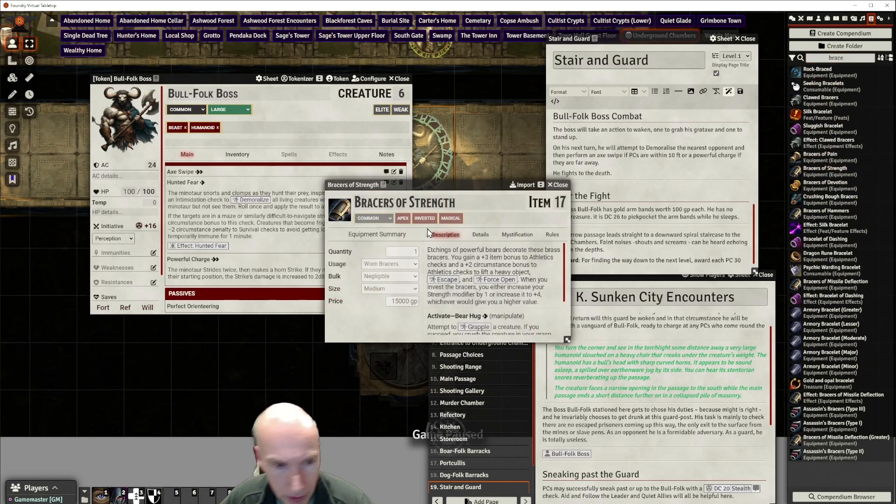
# Import the Bracers of Strength into the world items and browse the icon folder that holds its image
pyautogui.click(523, 184)
pyautogui.click(833, 384)
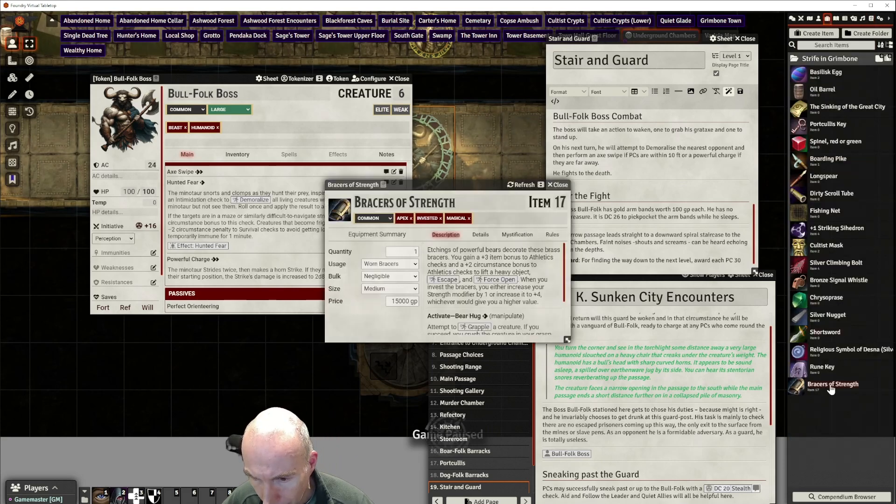
pyautogui.click(340, 210)
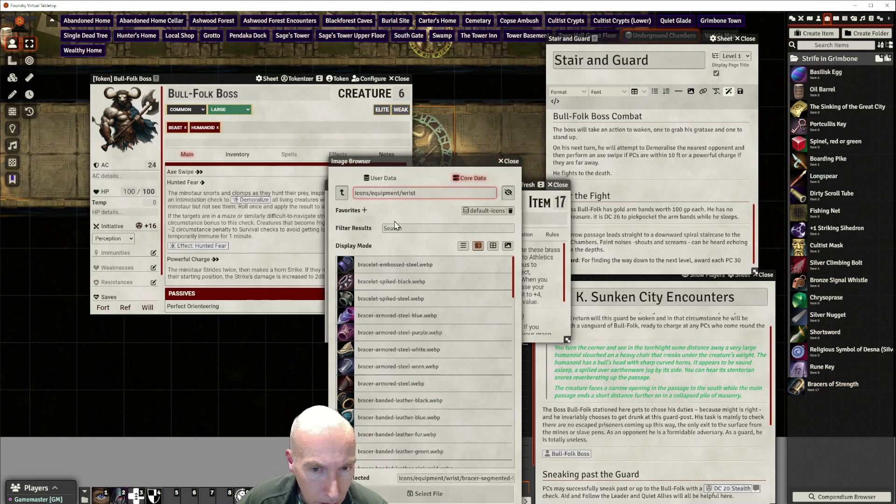
pyautogui.click(502, 162)
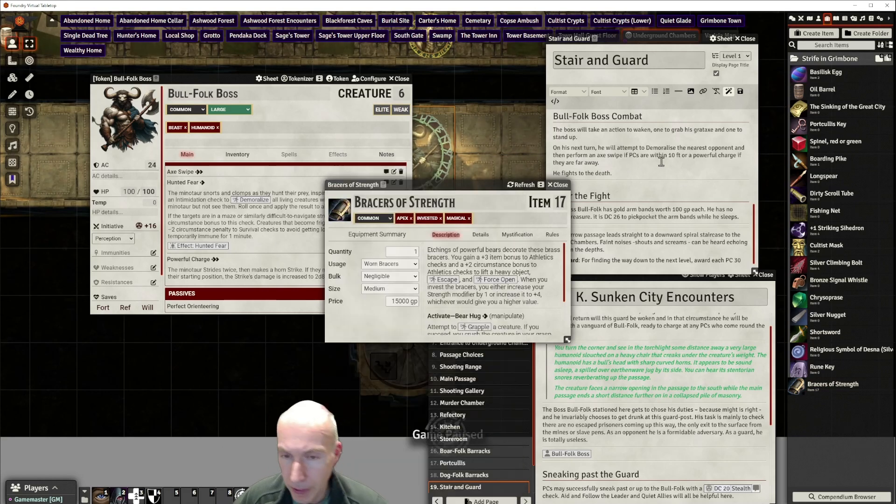
# Delete the imported Bracers of Strength from the world items
pyautogui.rightClick(823, 387)
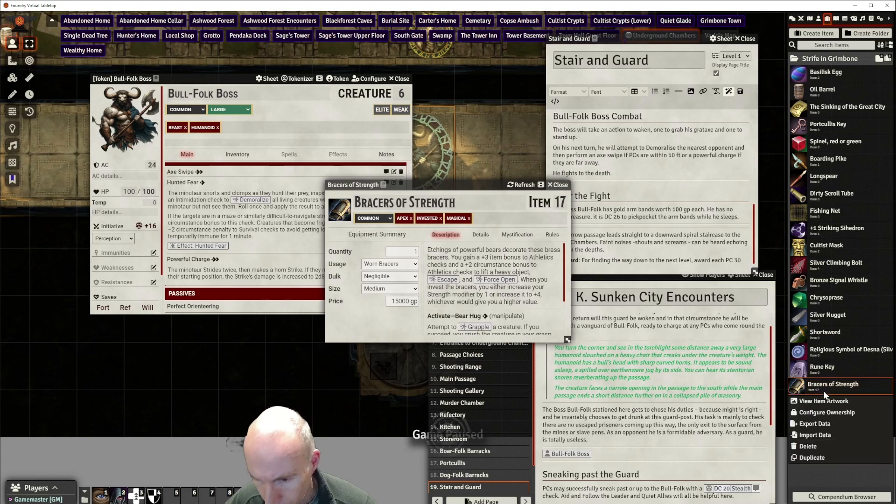
pyautogui.click(812, 447)
pyautogui.click(681, 425)
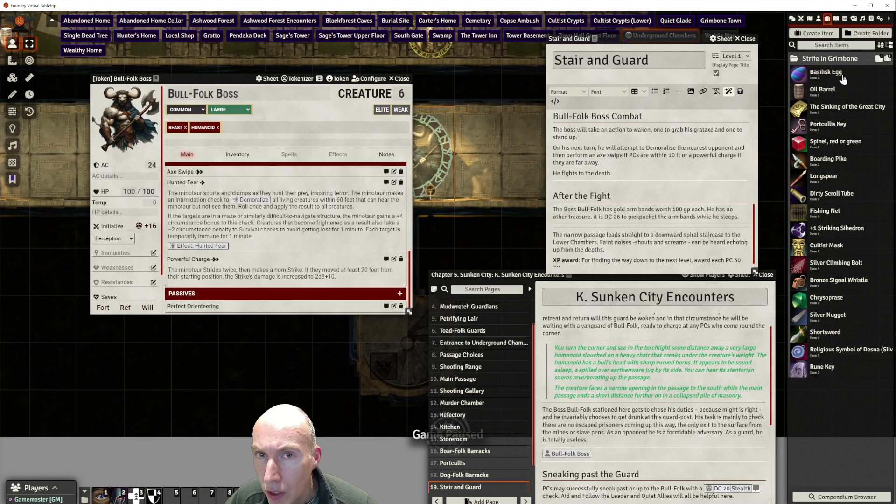
# Create a Treasure item named "Gold Arm Bands" in the Strife in Grimbone folder
pyautogui.click(885, 60)
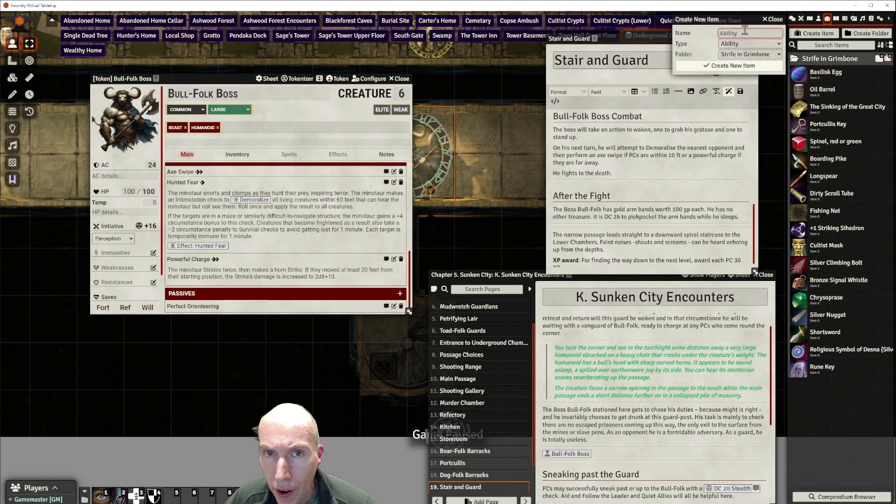
pyautogui.write('Gol')
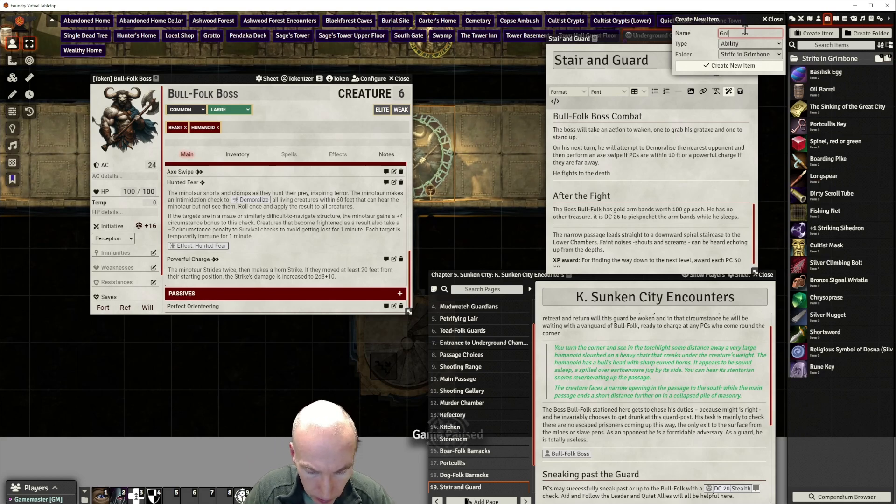
pyautogui.write('d Arm')
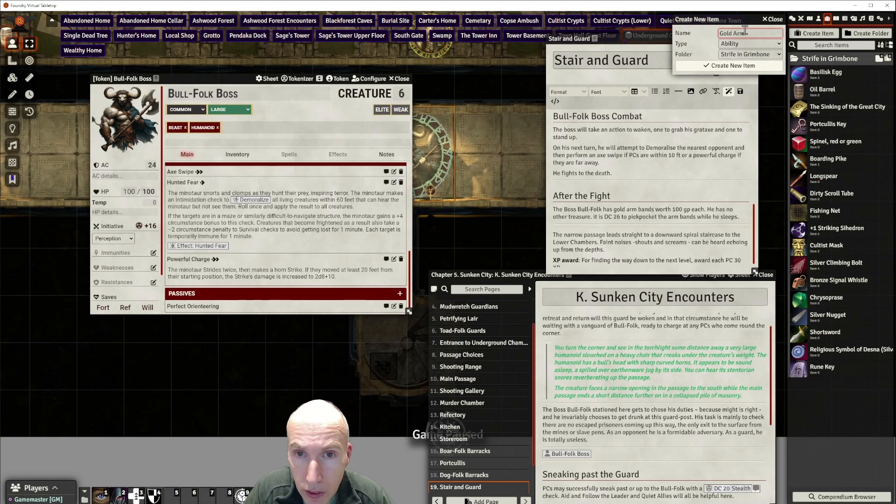
pyautogui.write(' Ba')
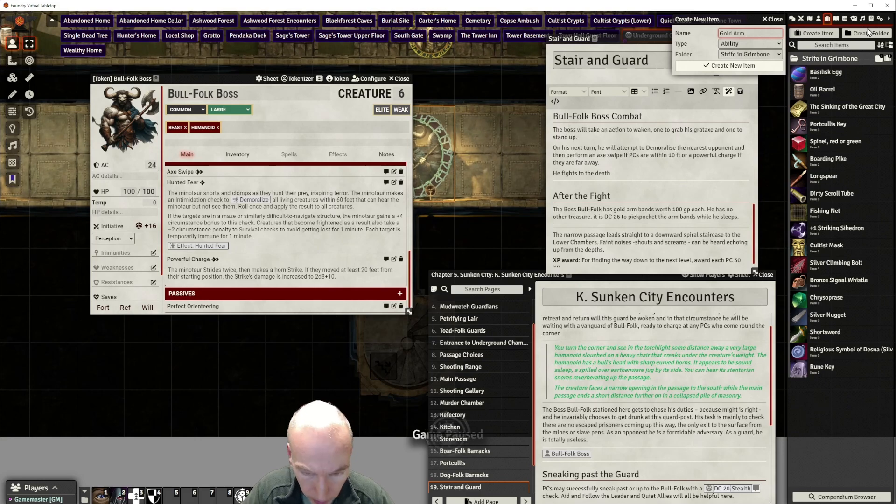
pyautogui.write('nds')
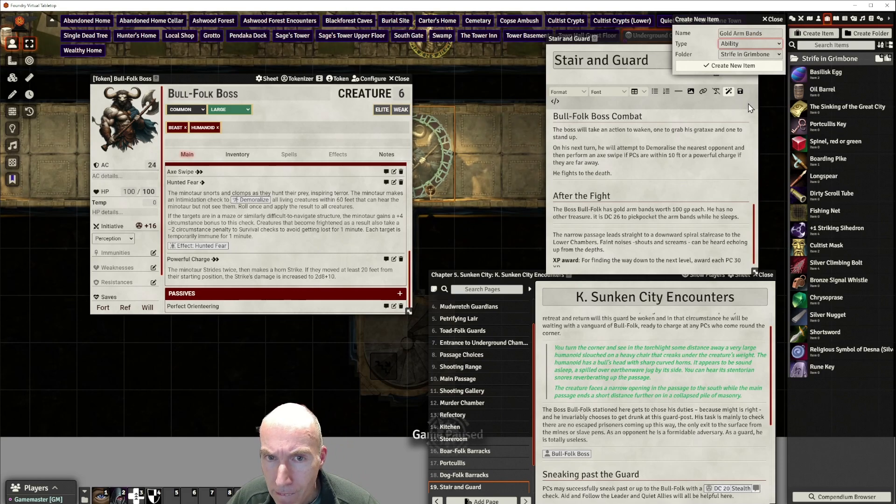
pyautogui.click(750, 44)
pyautogui.click(746, 71)
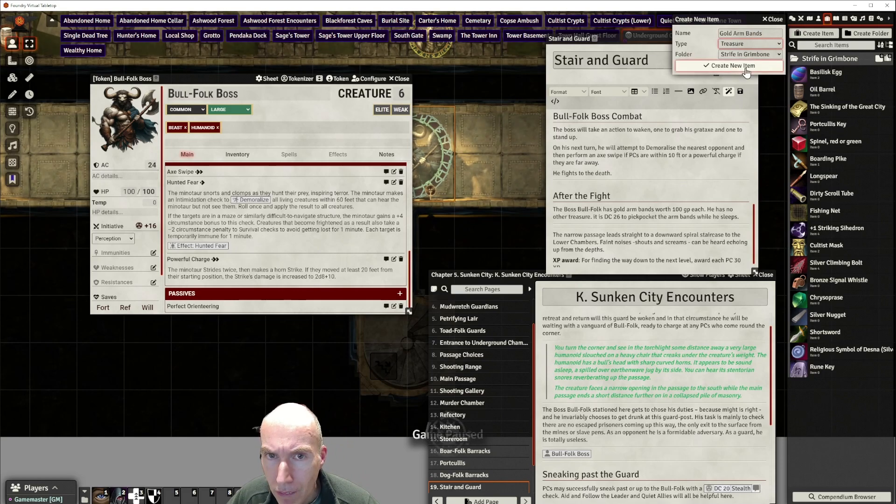
pyautogui.click(746, 66)
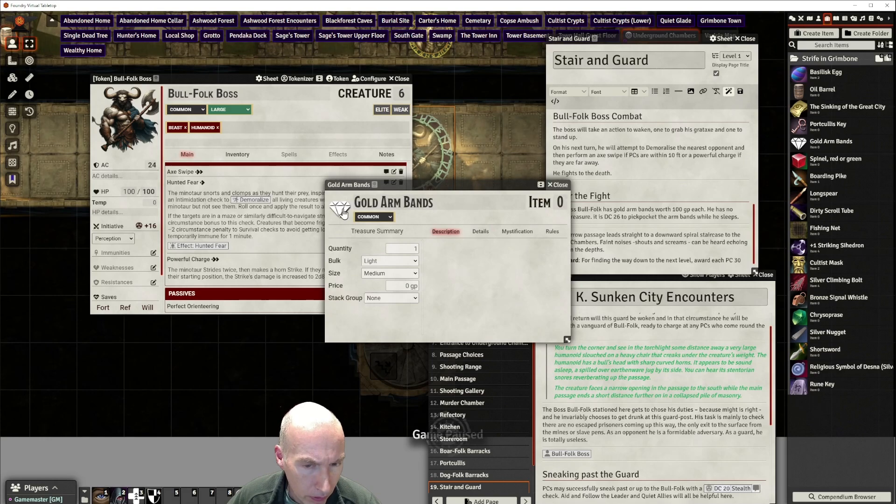
# Set the Gold Arm Bands' image to bracer-yellow-fancy.webp from the icons/equipment/wrist folder
pyautogui.click(343, 212)
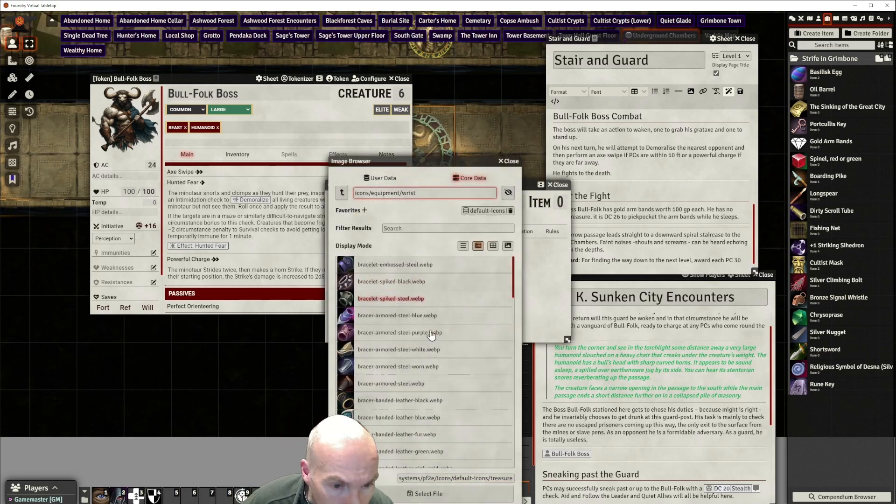
pyautogui.scroll(-3, 431, 360)
pyautogui.scroll(-4, 431, 360)
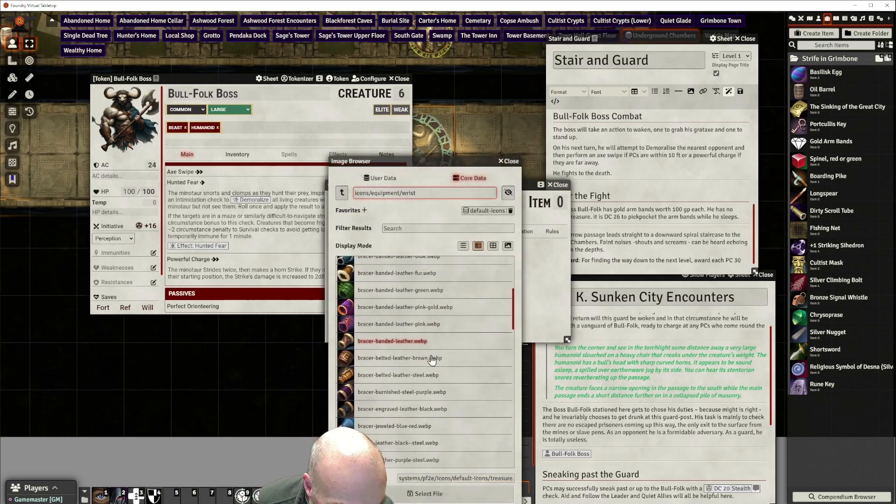
pyautogui.scroll(-4, 432, 360)
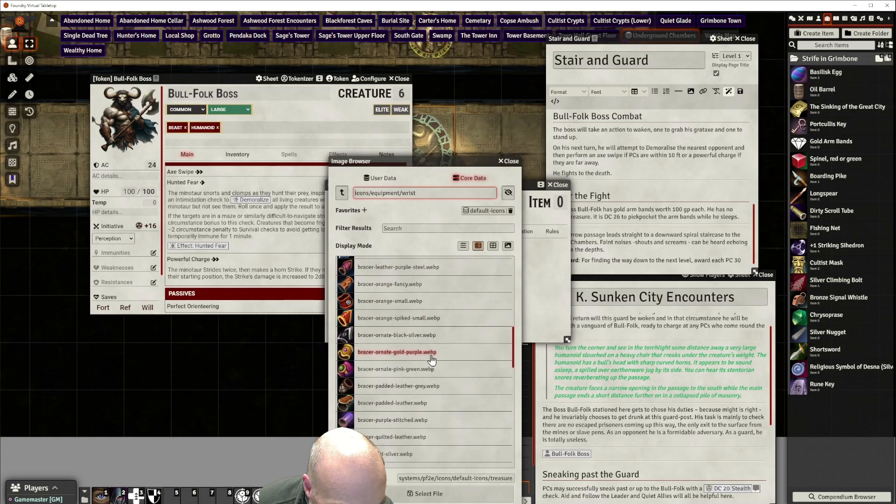
pyautogui.scroll(-3, 432, 360)
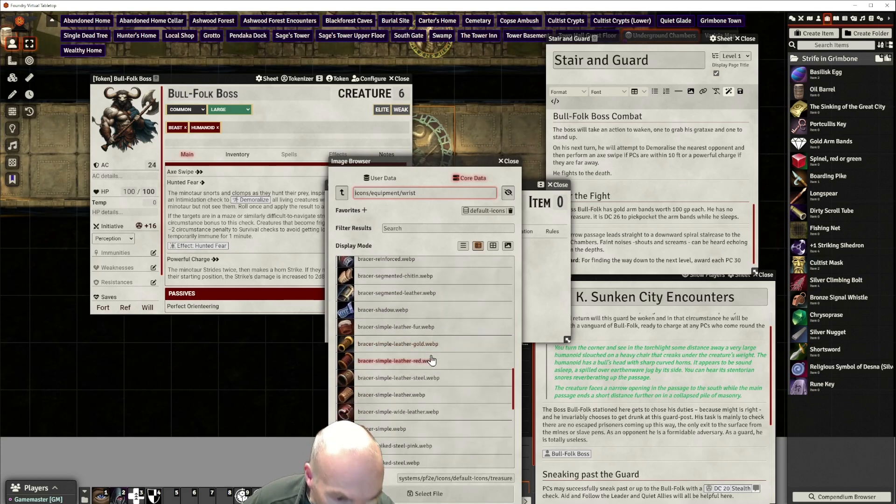
pyautogui.scroll(-2, 416, 383)
pyautogui.scroll(-3, 416, 382)
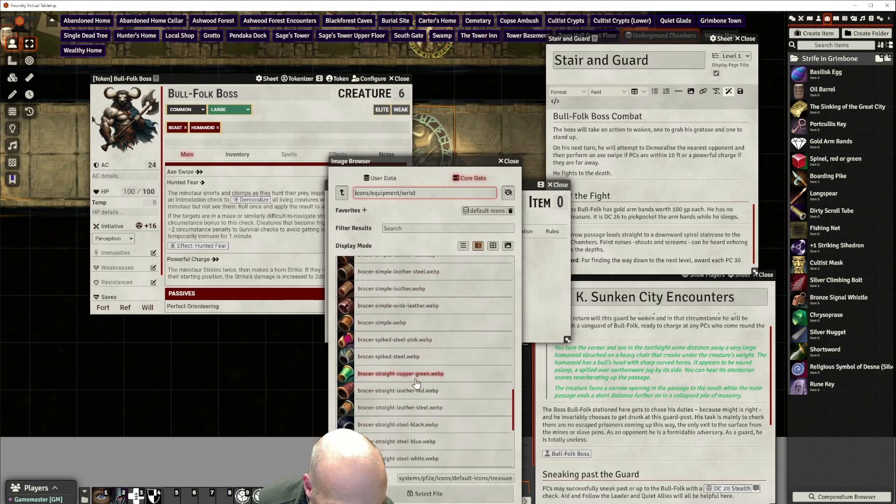
pyautogui.scroll(-2, 417, 382)
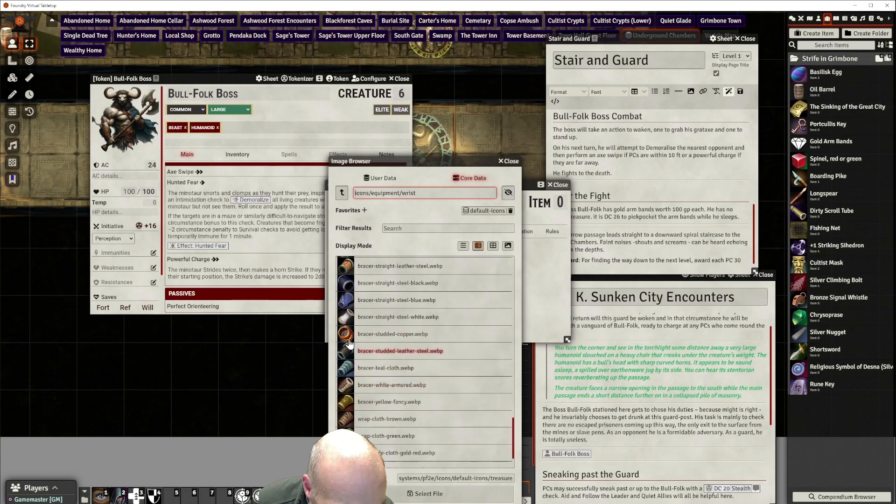
pyautogui.scroll(-1, 407, 389)
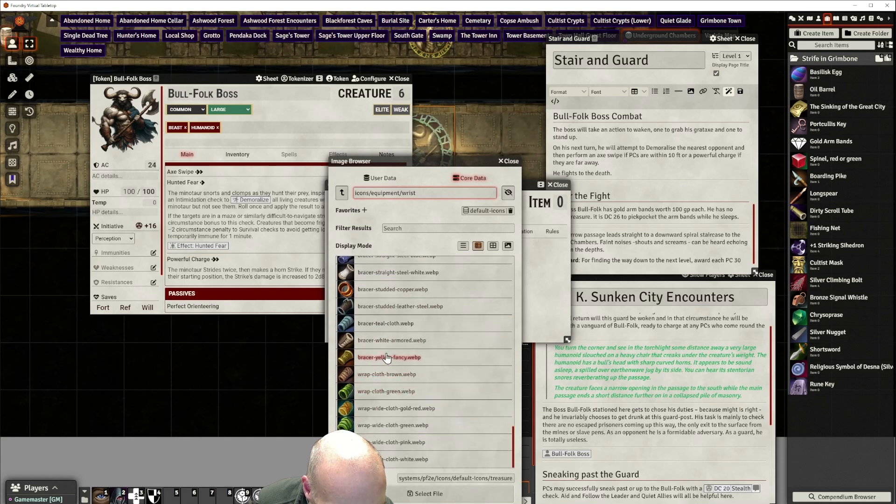
pyautogui.click(425, 356)
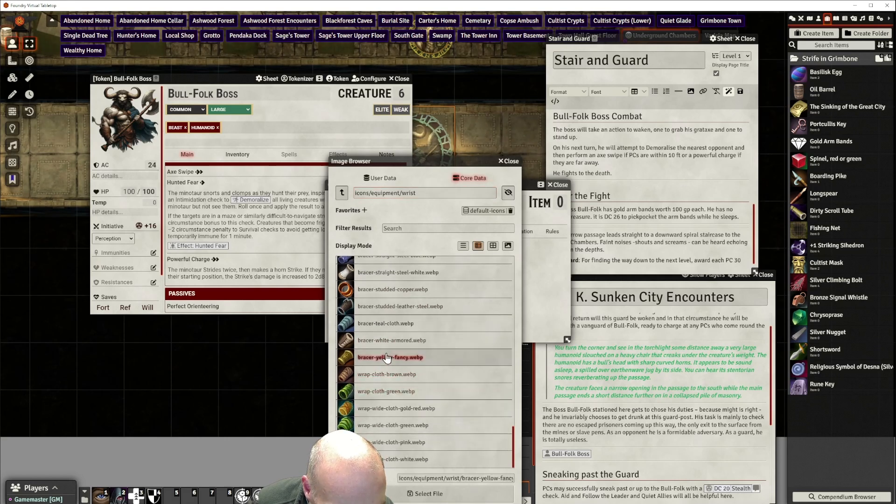
pyautogui.click(425, 494)
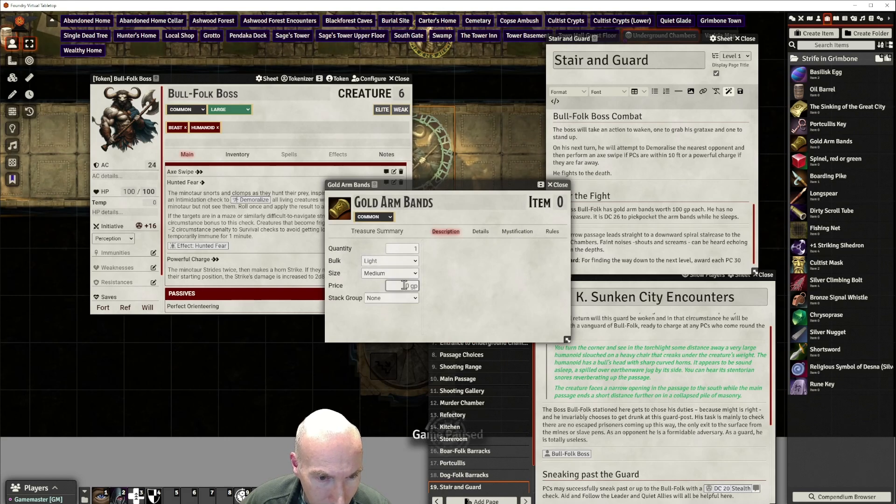
# Set the Gold Arm Bands' price to 200 gp and save the description "These gold arm bands were worn by the drunken Bull-Folk Boss."
pyautogui.write('20')
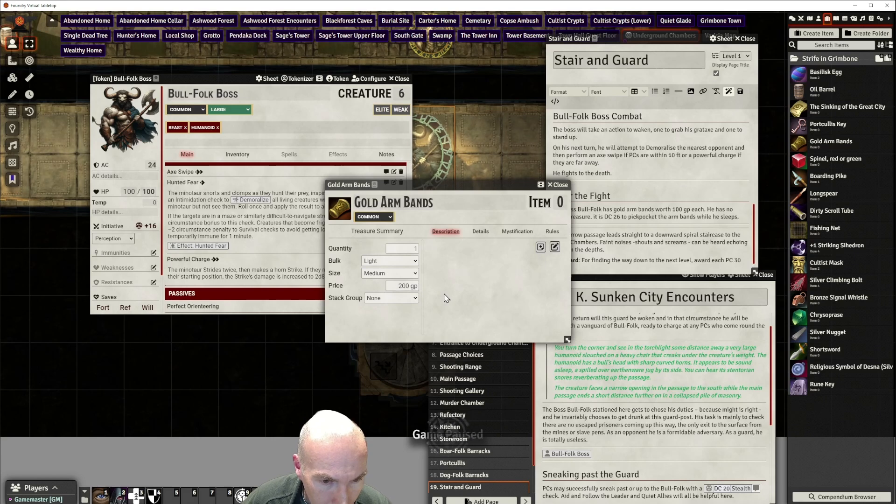
pyautogui.moveTo(465, 187); pyautogui.dragTo(475, 189)
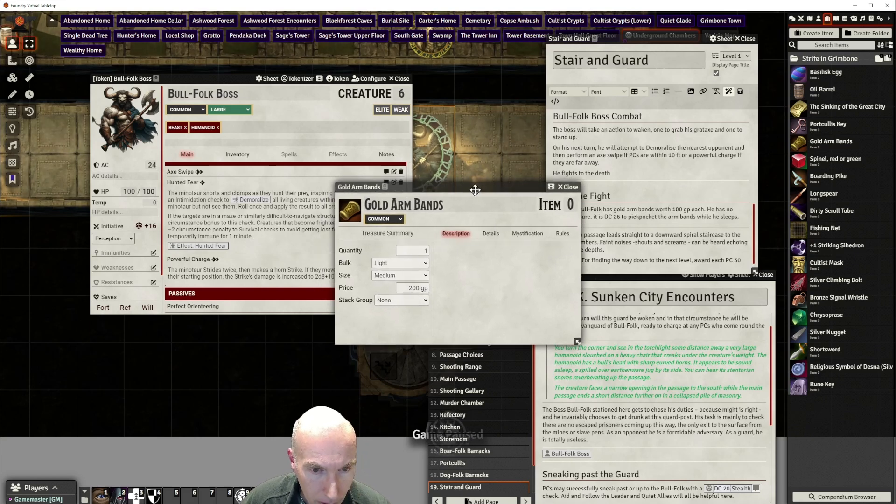
pyautogui.click(565, 248)
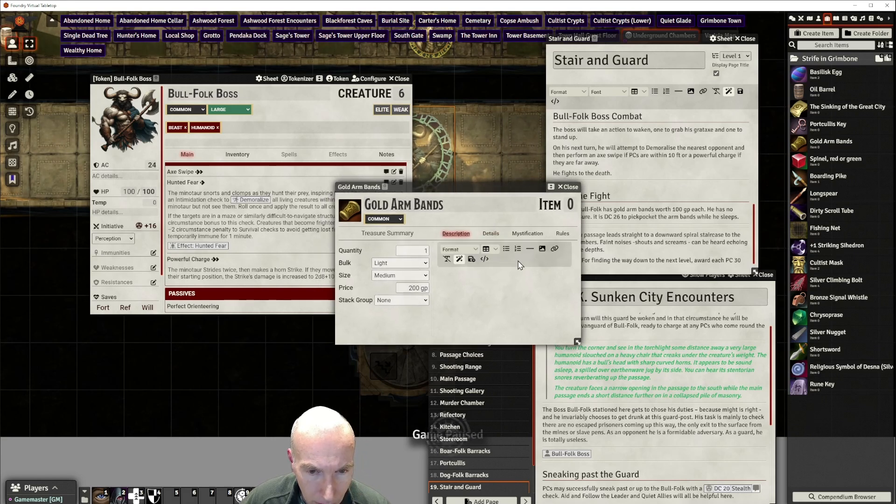
pyautogui.write('The')
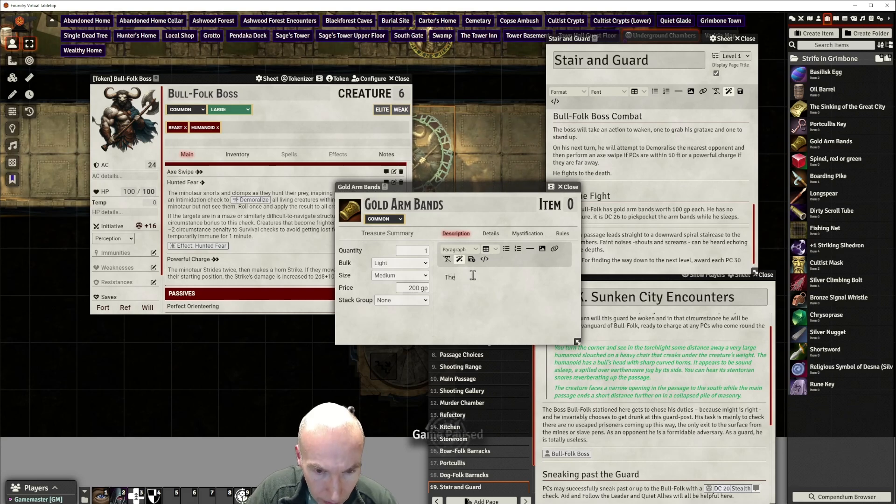
pyautogui.write('se gold arm')
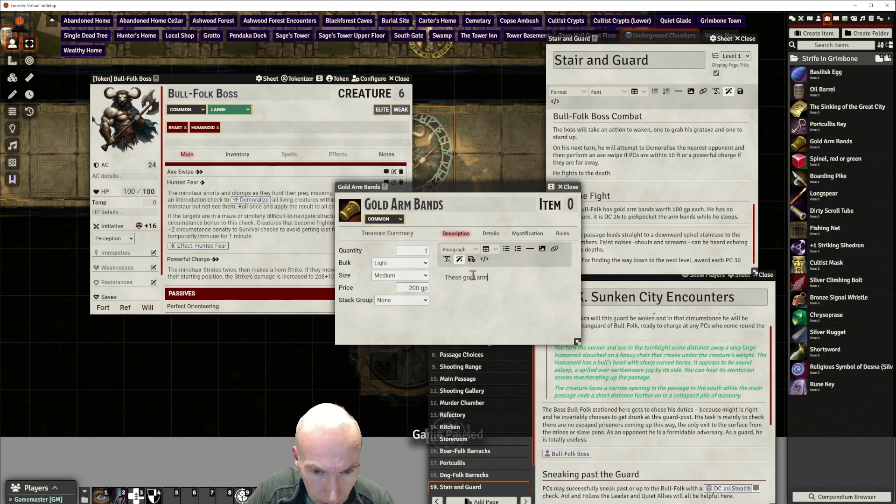
pyautogui.write(' bands were')
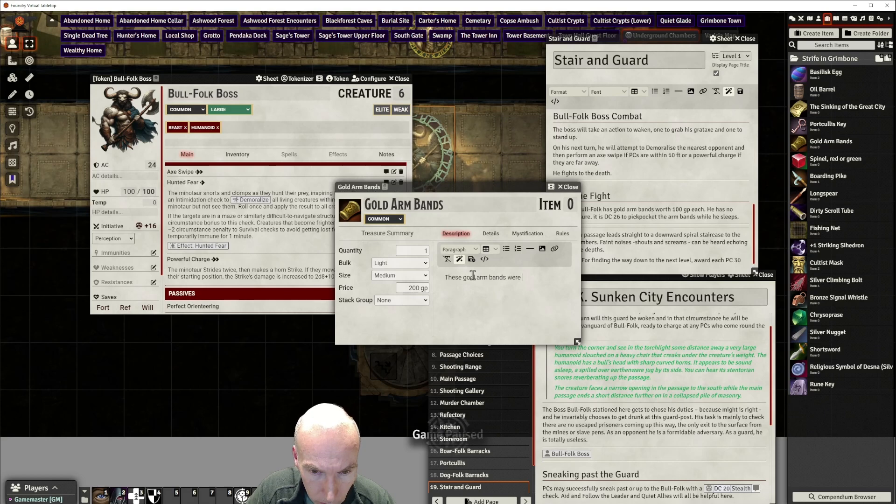
pyautogui.write(' worn by th')
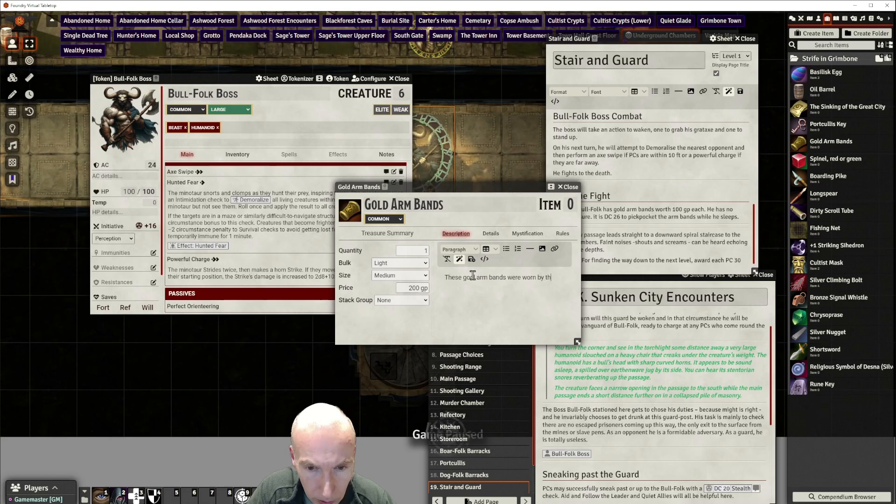
pyautogui.write('e drunk')
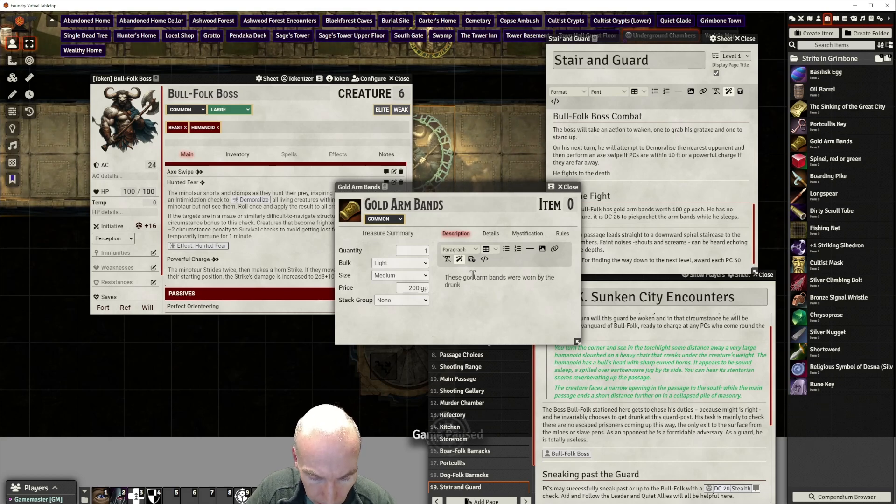
pyautogui.write('en Bull')
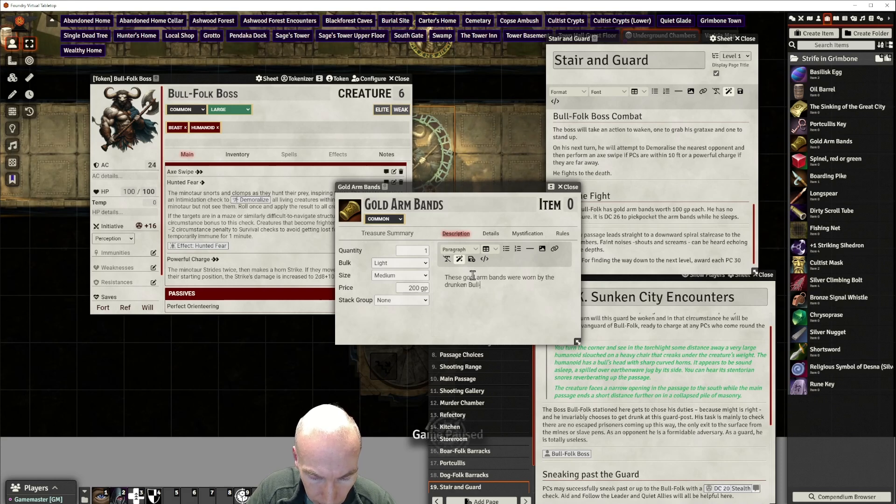
pyautogui.write('-Folk B')
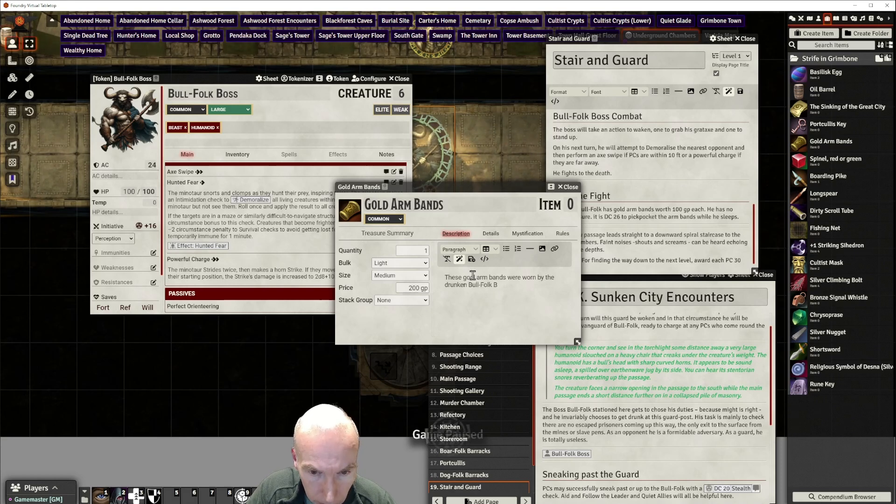
pyautogui.write('oss.')
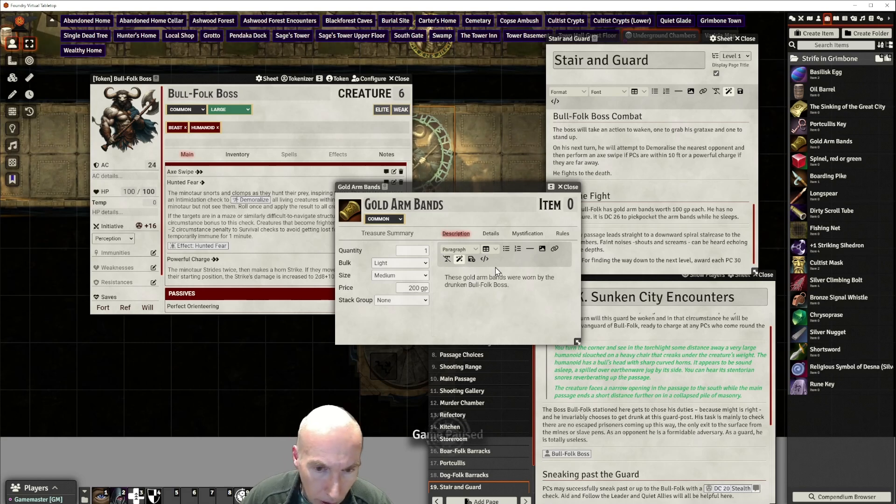
pyautogui.click(471, 259)
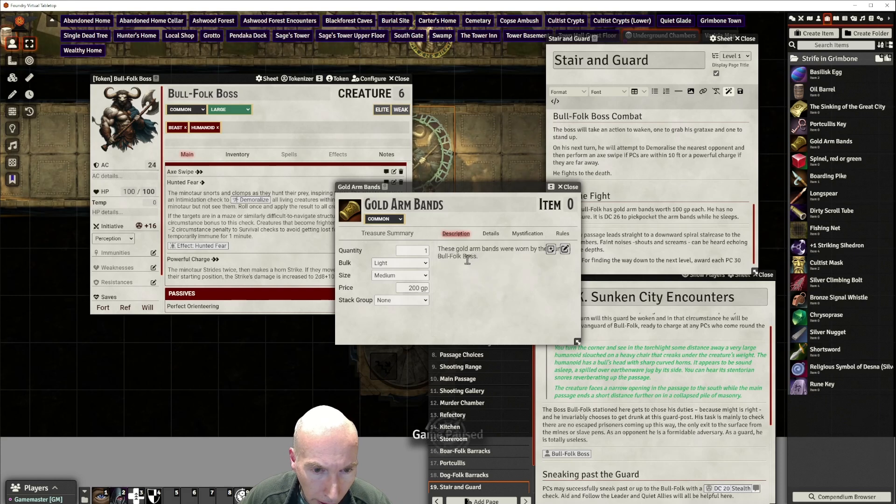
# Set the Gold Arm Bands' item level to 2 and close the item sheet
pyautogui.moveTo(470, 189); pyautogui.dragTo(477, 191)
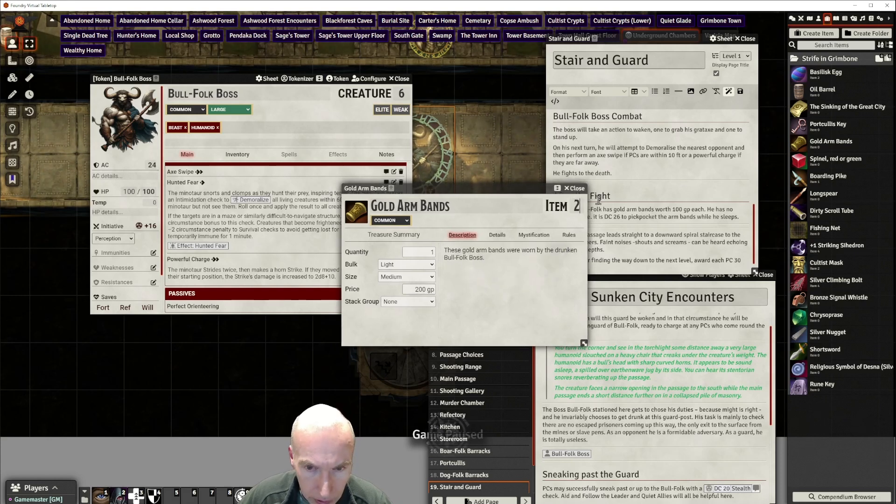
pyautogui.click(583, 189)
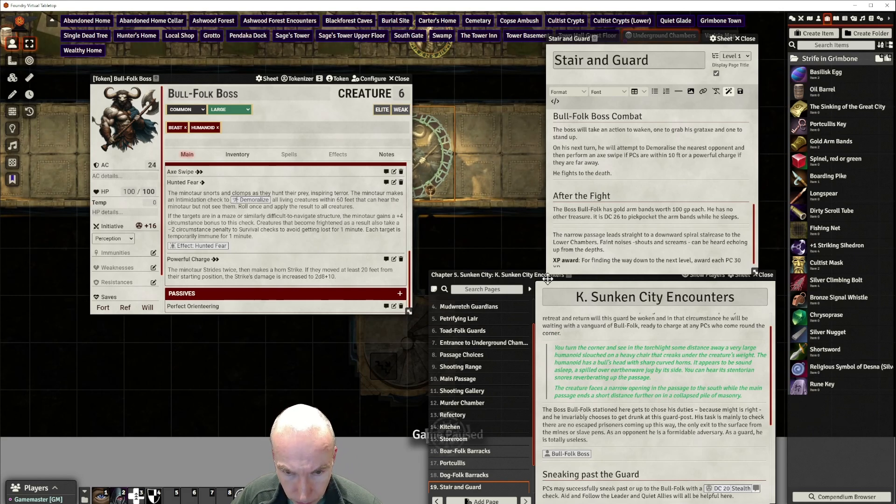
# Insert a link to the Gold Arm Bands item below the first After the Fight paragraph on the Stair and Guard page
pyautogui.click(607, 224)
pyautogui.click(638, 224)
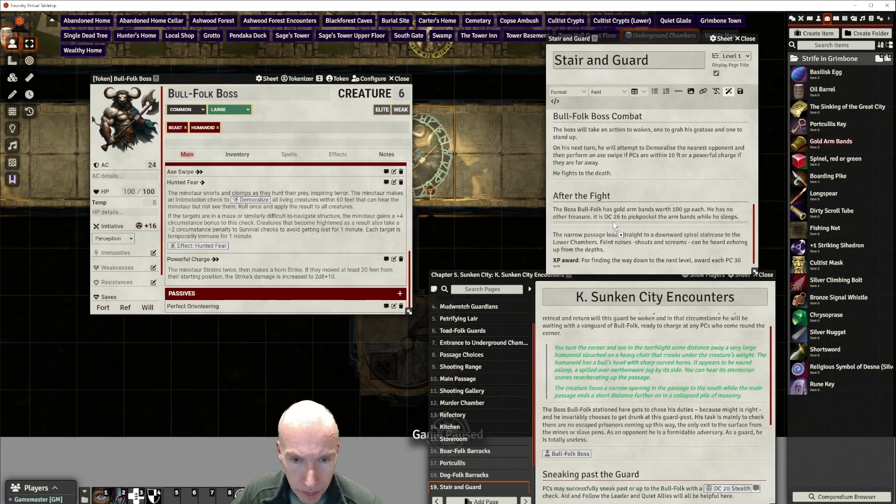
pyautogui.write('@UUID[Item.VfNHMvA6PkBKAwrZ]{Gold Arm Bands}')
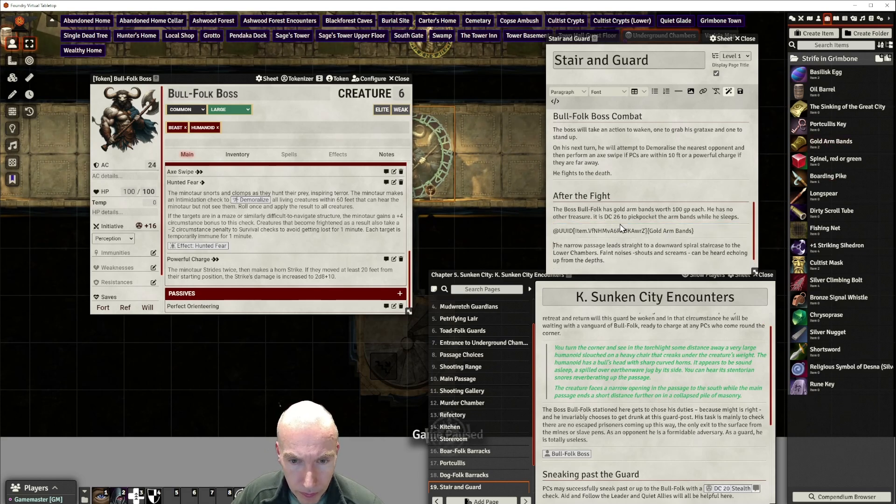
pyautogui.click(728, 91)
pyautogui.scroll(-1, 649, 197)
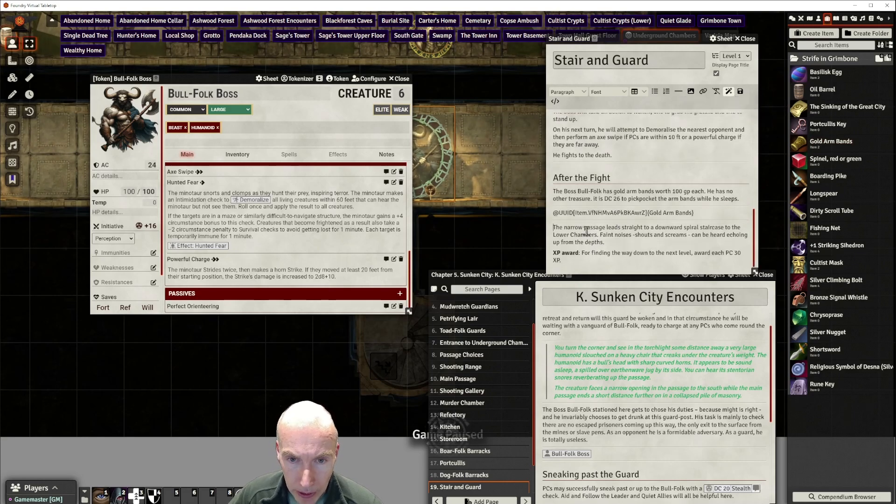
pyautogui.moveTo(238, 75); pyautogui.dragTo(142, 82)
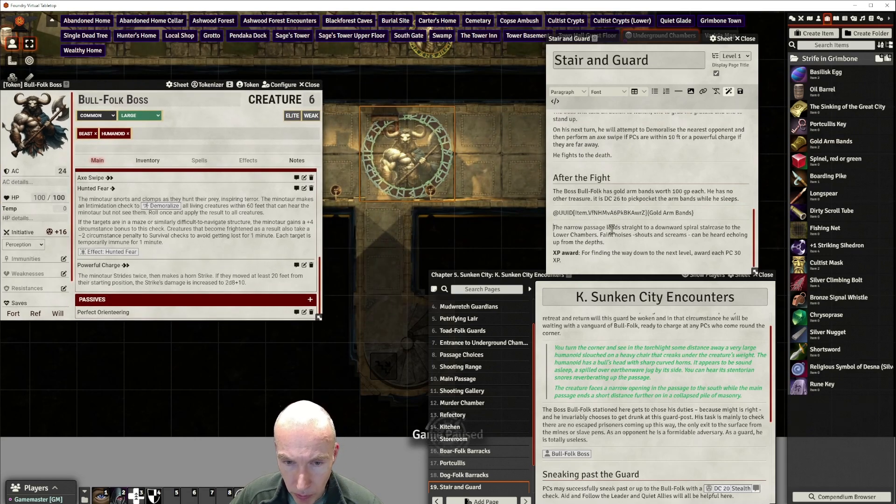
pyautogui.click(679, 91)
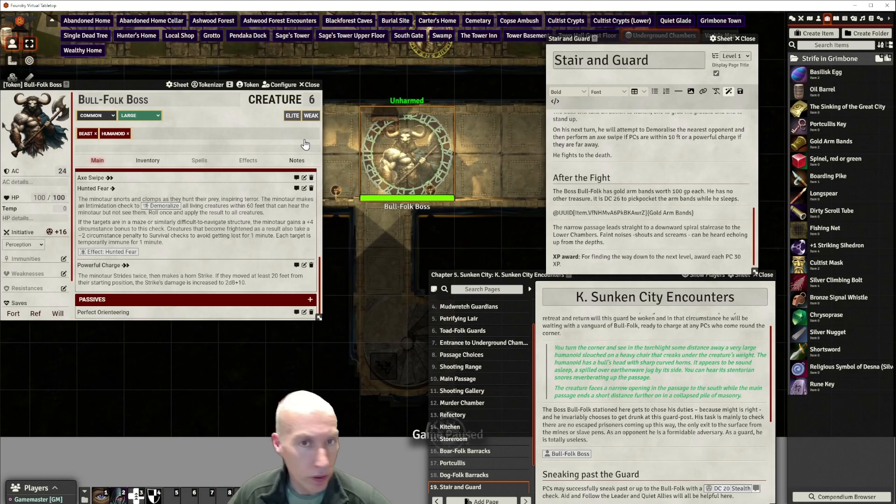
# Open the Boar-Folk Barracks page for editing and copy its Story XP Award heading and paragraph
pyautogui.moveTo(140, 85); pyautogui.dragTo(173, 68)
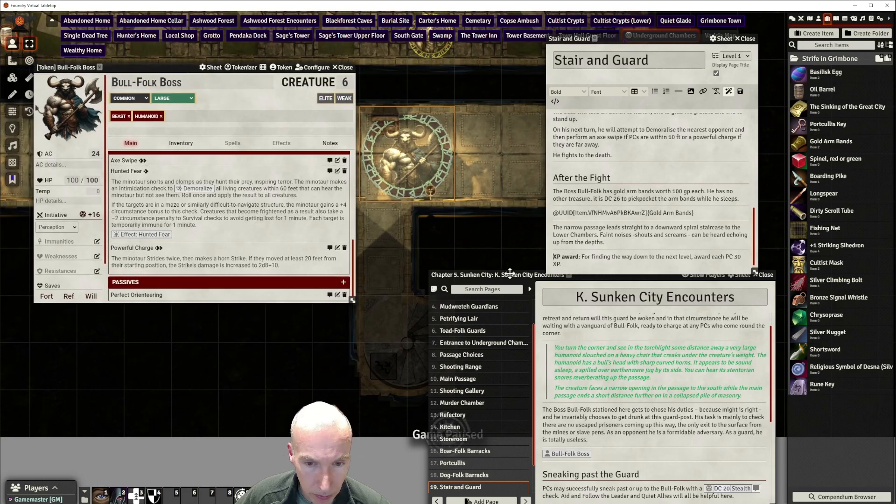
pyautogui.moveTo(495, 274); pyautogui.dragTo(199, 143)
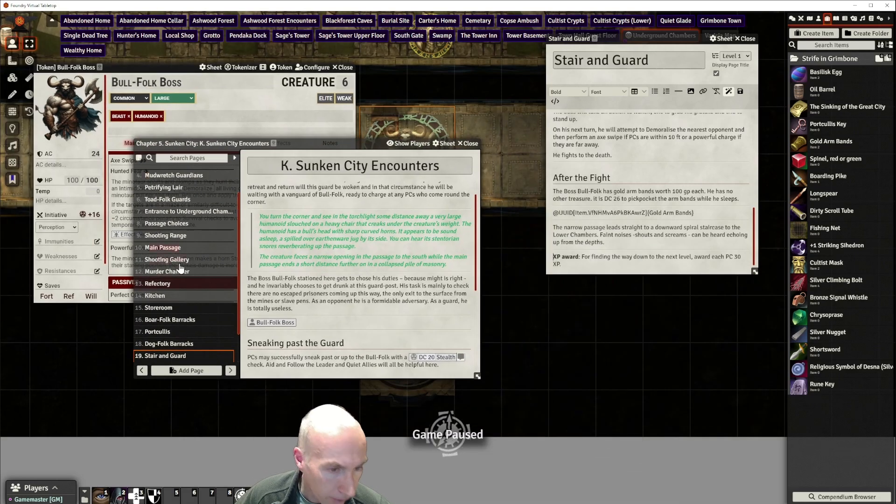
pyautogui.click(174, 321)
pyautogui.scroll(-3, 352, 282)
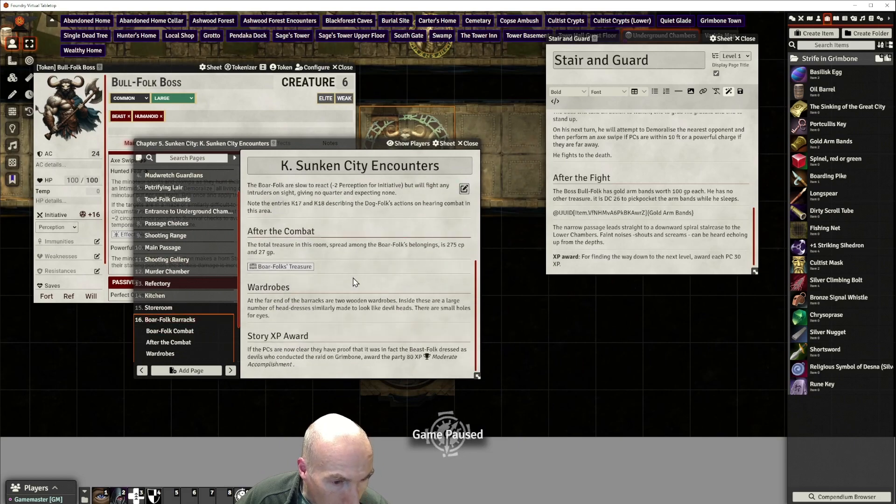
pyautogui.click(464, 189)
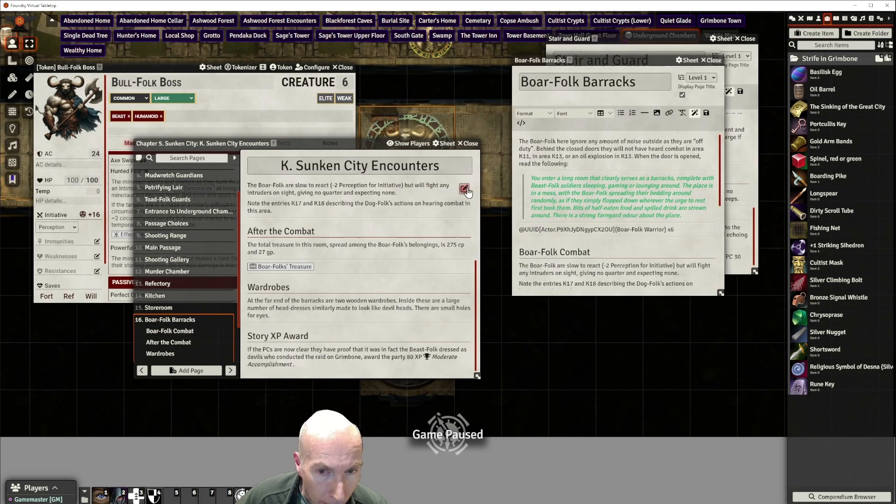
pyautogui.scroll(-3, 596, 251)
pyautogui.scroll(-1, 598, 251)
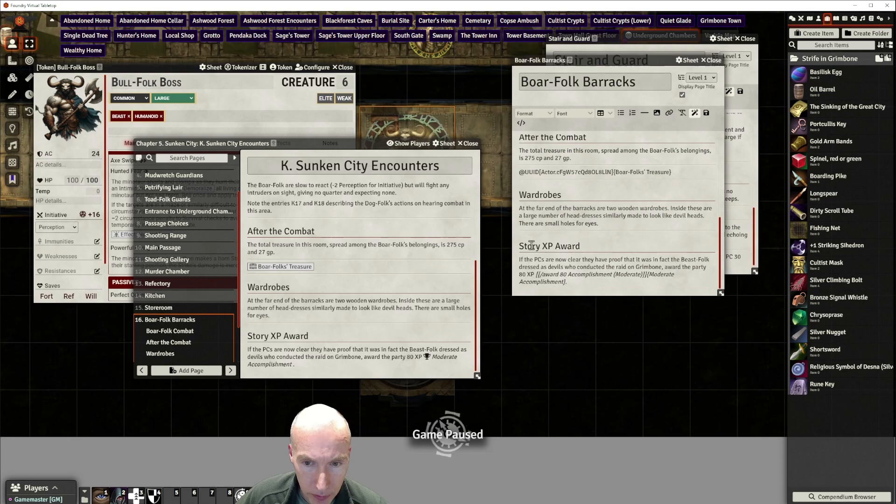
pyautogui.moveTo(519, 246); pyautogui.dragTo(578, 282)
pyautogui.hotkey('ctrl', 'c')
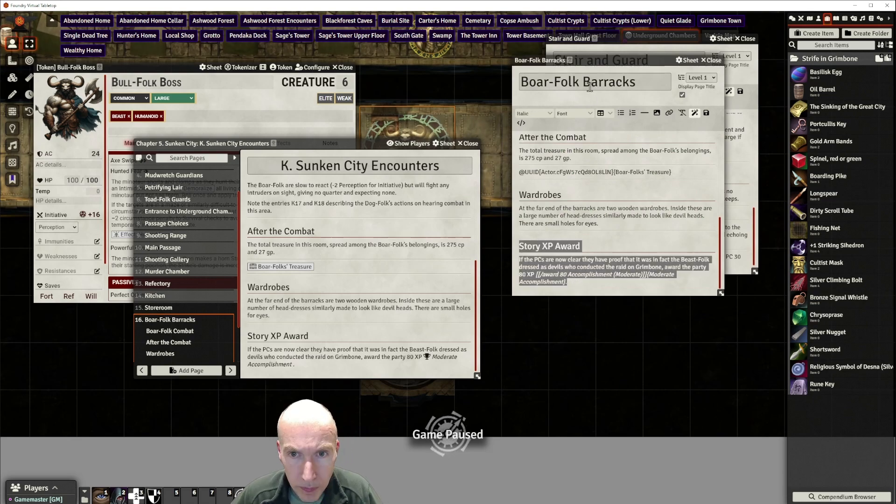
# Replace the XP award line on the Stair and Guard page with the copied Story XP Award section
pyautogui.moveTo(541, 60); pyautogui.dragTo(269, 99)
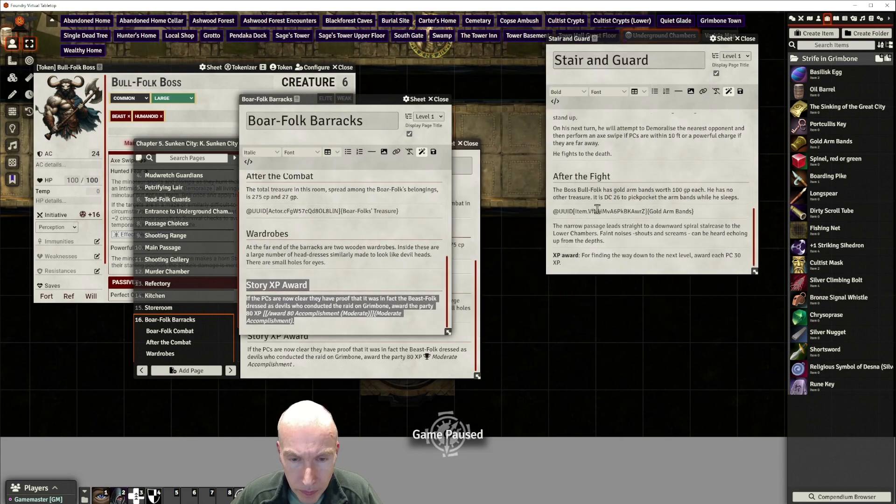
pyautogui.click(554, 251)
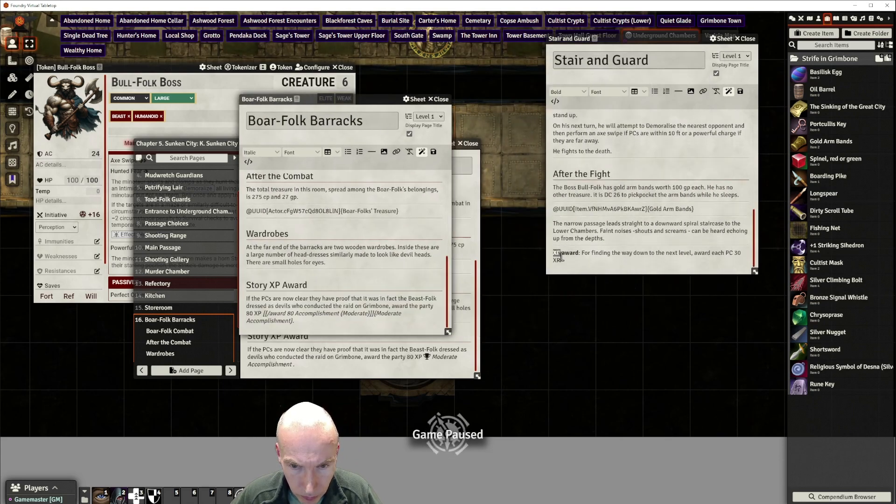
pyautogui.moveTo(560, 257); pyautogui.dragTo(567, 261)
pyautogui.hotkey('ctrl', 'v')
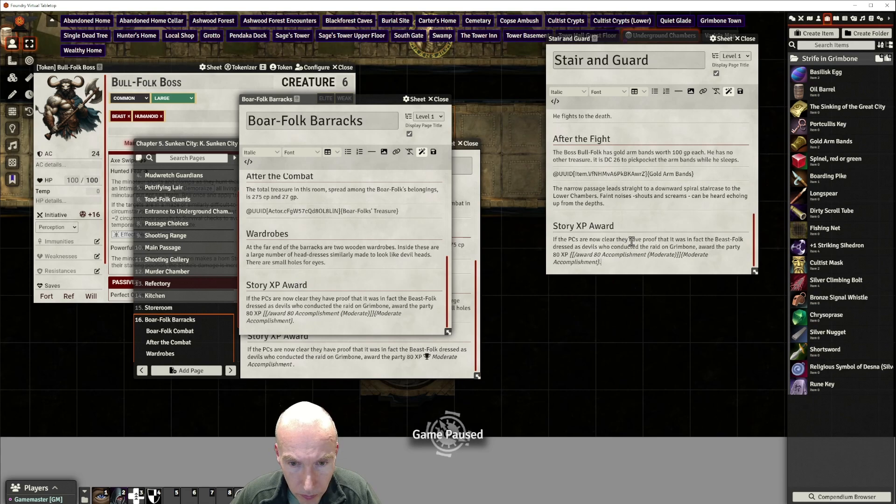
# Change the opening clause of the Stair and Guard Story XP Award to "For finding their way to the next level"
pyautogui.moveTo(554, 240); pyautogui.dragTo(661, 246)
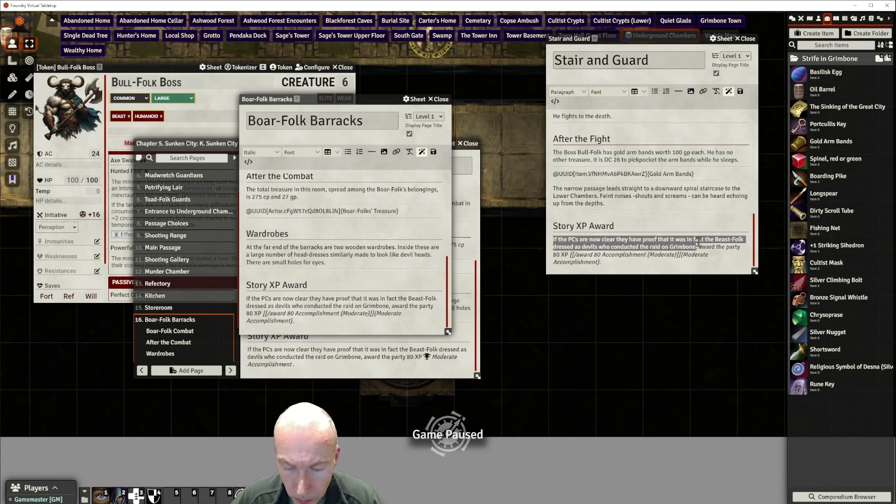
pyautogui.press('BackSpace')
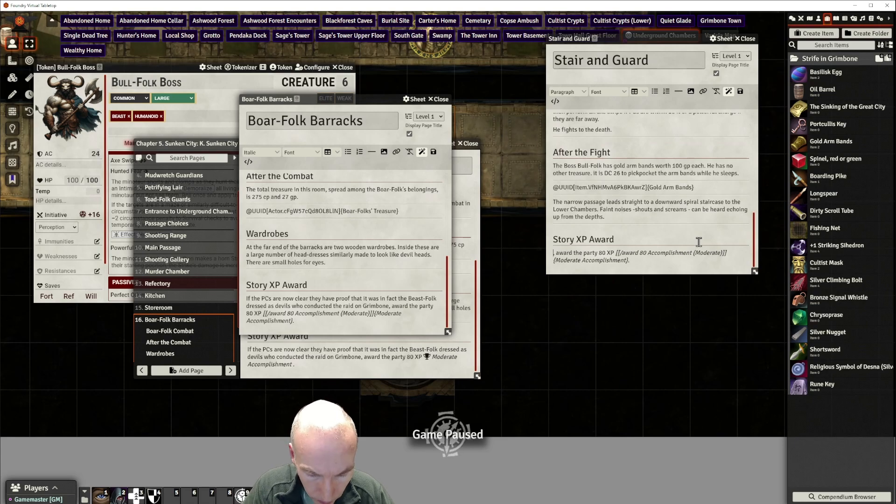
pyautogui.write('For find')
pyautogui.write('ing teh')
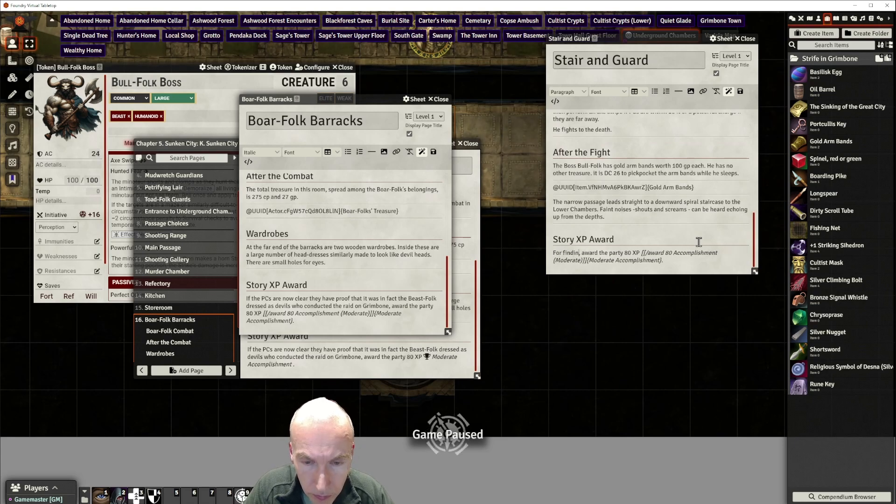
pyautogui.write('ir')
pyautogui.press('BackSpace')
pyautogui.press('BackSpace')
pyautogui.press('BackSpace')
pyautogui.press('BackSpace')
pyautogui.write('heir wa')
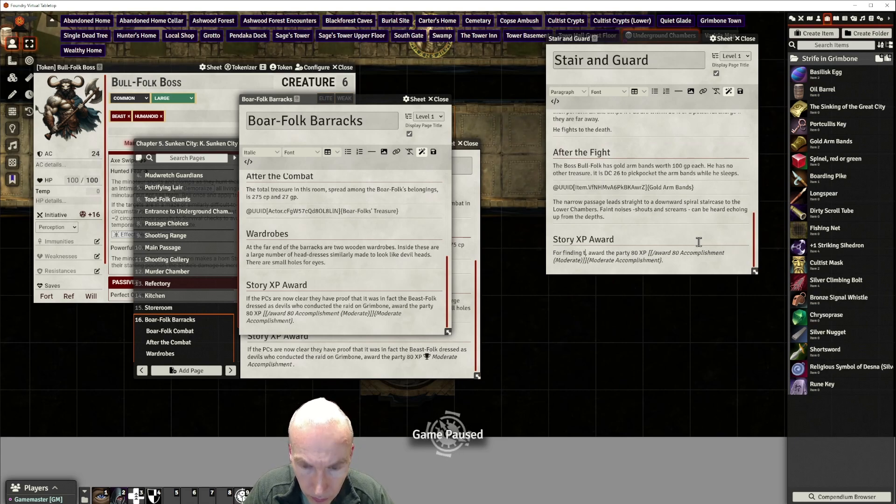
pyautogui.write('y to the')
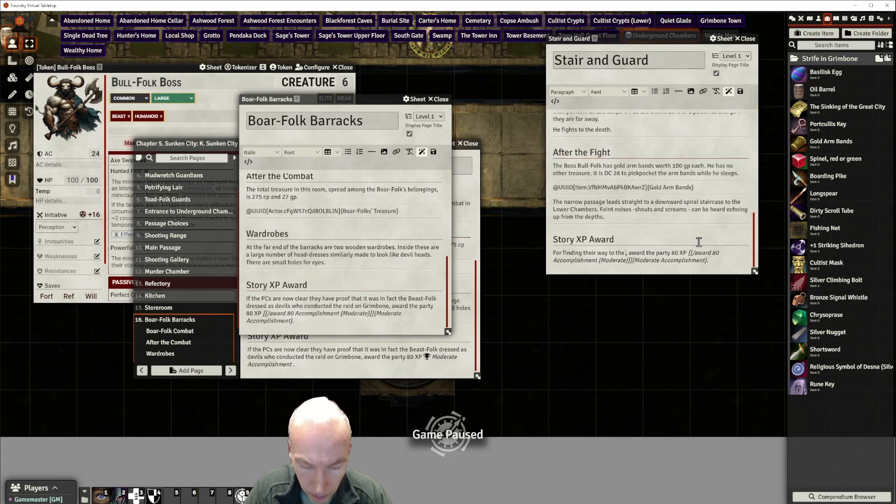
pyautogui.write(' next level')
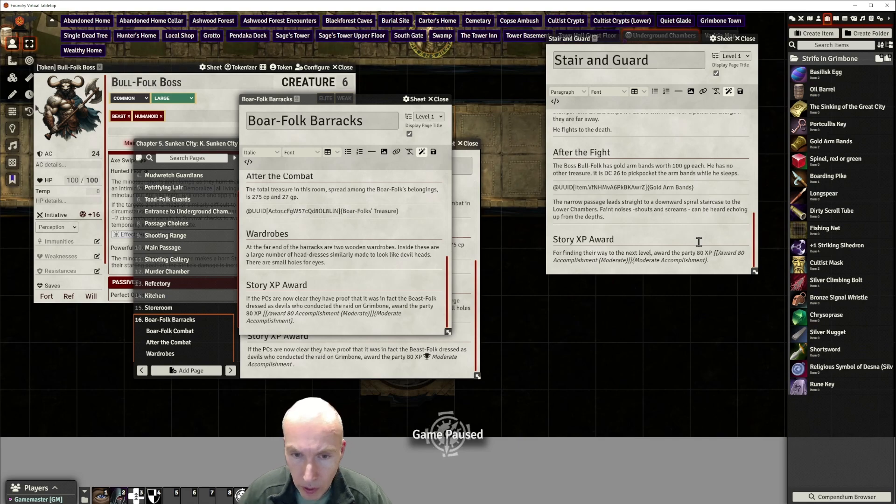
pyautogui.click(681, 251)
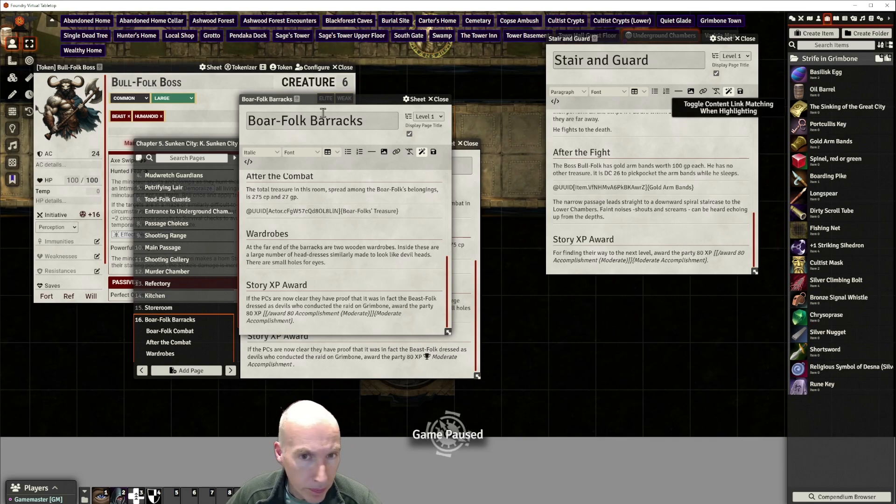
# Close the Stair and Guard and Boar-Folk Barracks page editors and the Bull-Folk Boss sheet, keeping the encounters journal open
pyautogui.moveTo(335, 101); pyautogui.dragTo(564, 89)
pyautogui.press('Escape')
pyautogui.click(633, 88)
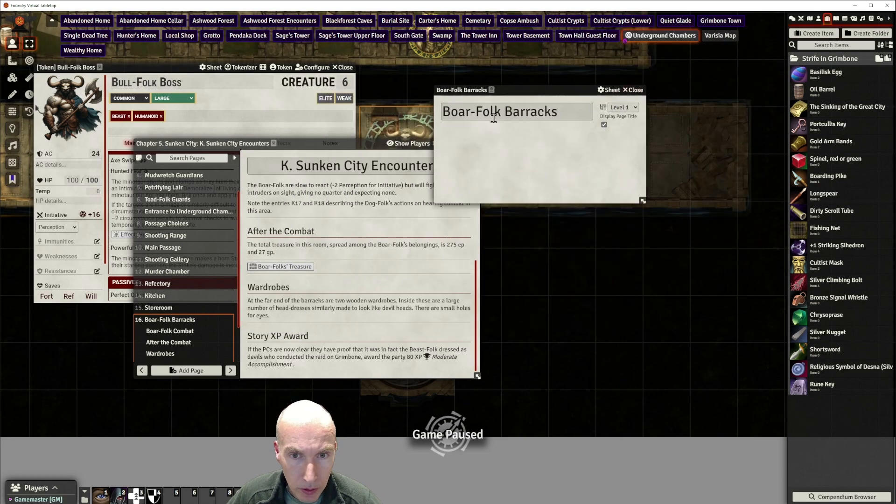
pyautogui.moveTo(363, 147); pyautogui.dragTo(631, 213)
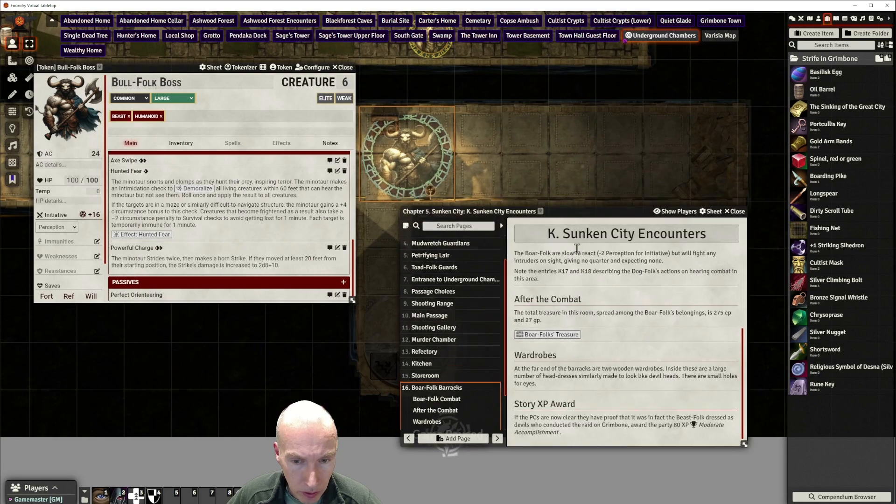
pyautogui.scroll(-1, 474, 352)
pyautogui.scroll(4, 477, 350)
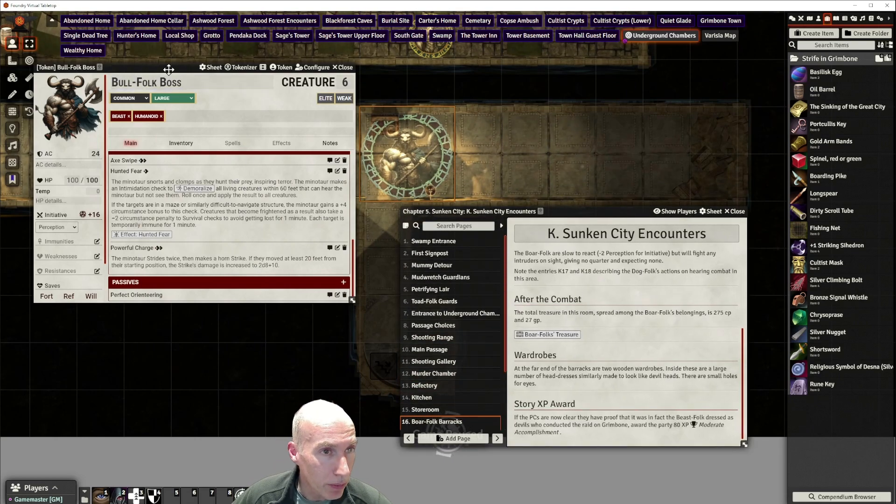
pyautogui.moveTo(169, 70); pyautogui.dragTo(181, 100)
pyautogui.click(356, 98)
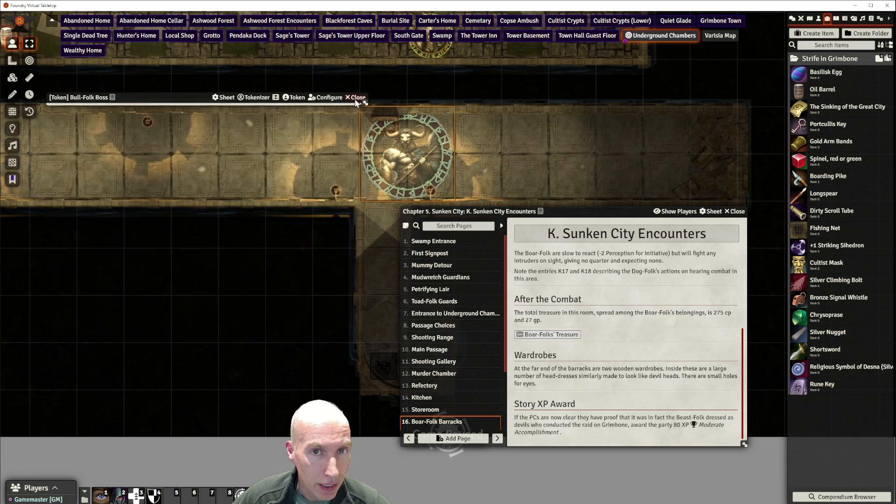
# Look over the barracks, corridors, refectory and kitchen on the Underground Chambers map
pyautogui.scroll(-4, 538, 160)
pyautogui.moveTo(251, 217); pyautogui.dragTo(269, 345)
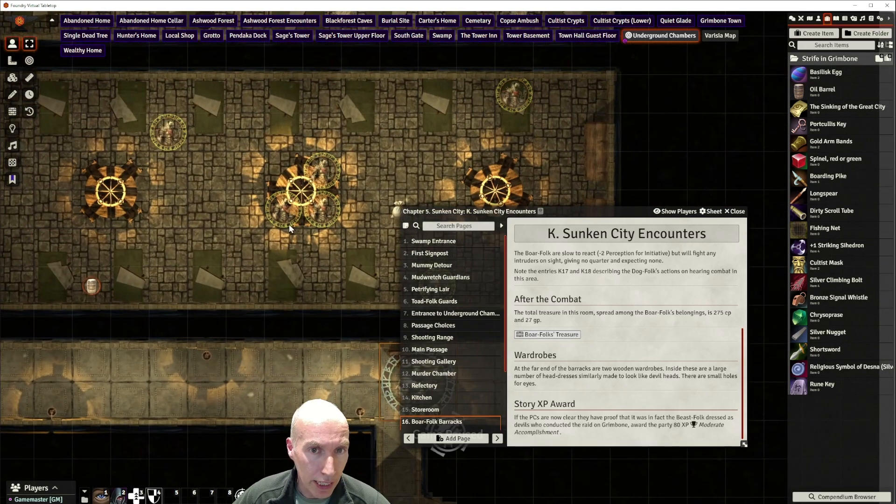
pyautogui.moveTo(290, 224); pyautogui.dragTo(289, 384)
pyautogui.scroll(-10, 278, 217)
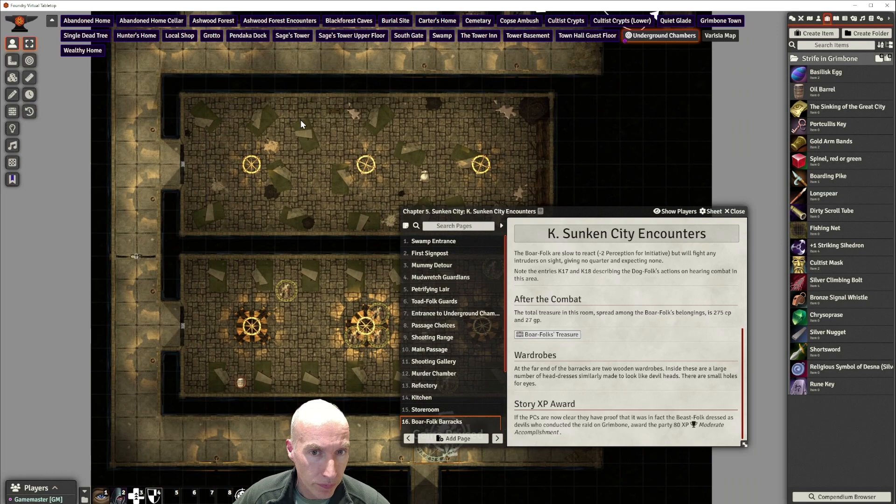
pyautogui.moveTo(301, 120); pyautogui.dragTo(270, 401)
pyautogui.scroll(4, 279, 164)
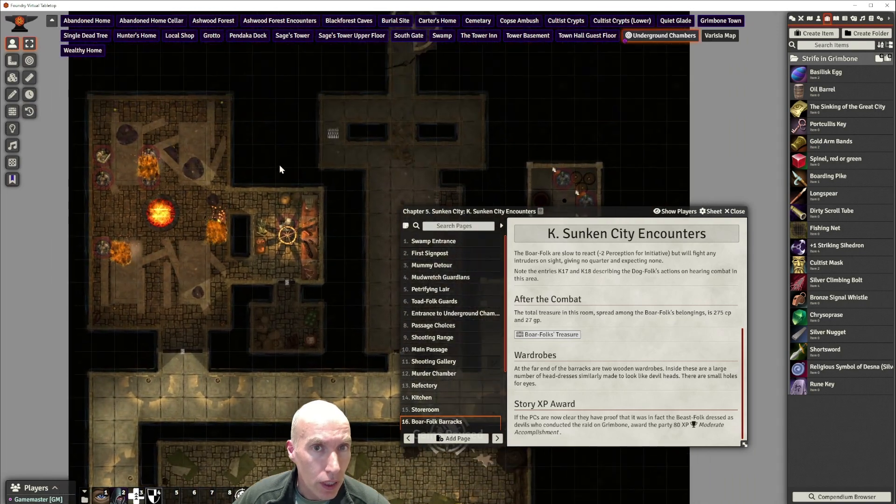
pyautogui.scroll(5, 279, 164)
pyautogui.moveTo(280, 107); pyautogui.dragTo(279, 198)
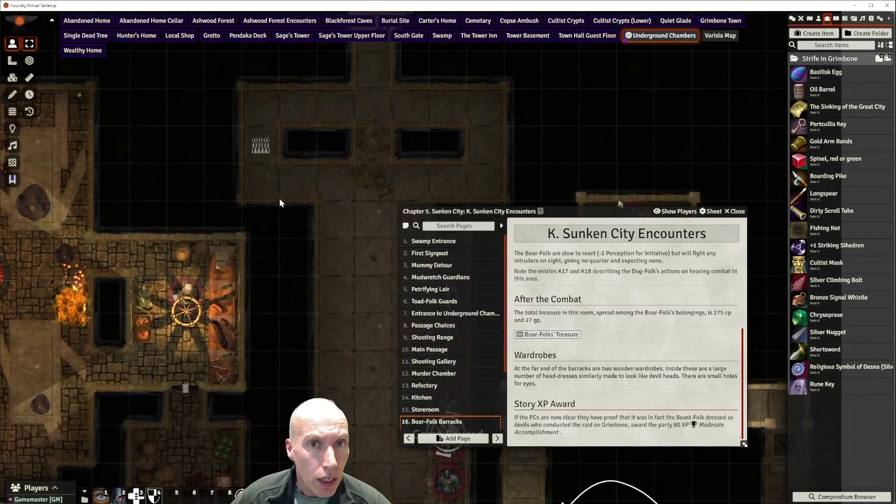
# Open the Swamp scene and examine its map
pyautogui.click(442, 36)
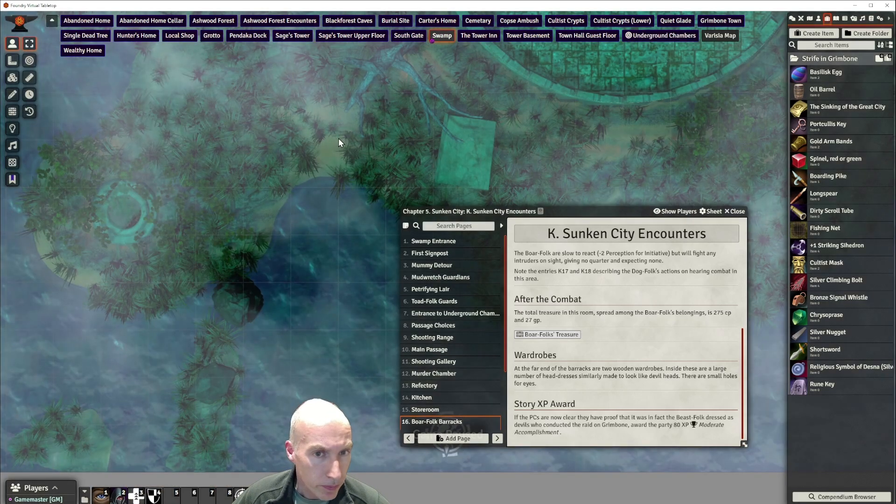
pyautogui.scroll(-14, 270, 262)
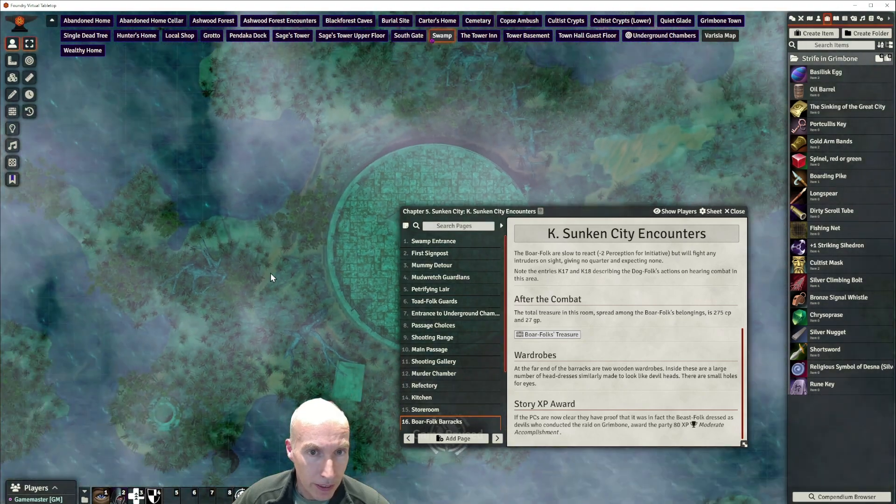
pyautogui.moveTo(177, 215); pyautogui.dragTo(379, 406)
pyautogui.moveTo(203, 205); pyautogui.dragTo(352, 359)
pyautogui.moveTo(247, 256); pyautogui.dragTo(109, 463)
pyautogui.moveTo(287, 219); pyautogui.dragTo(272, 289)
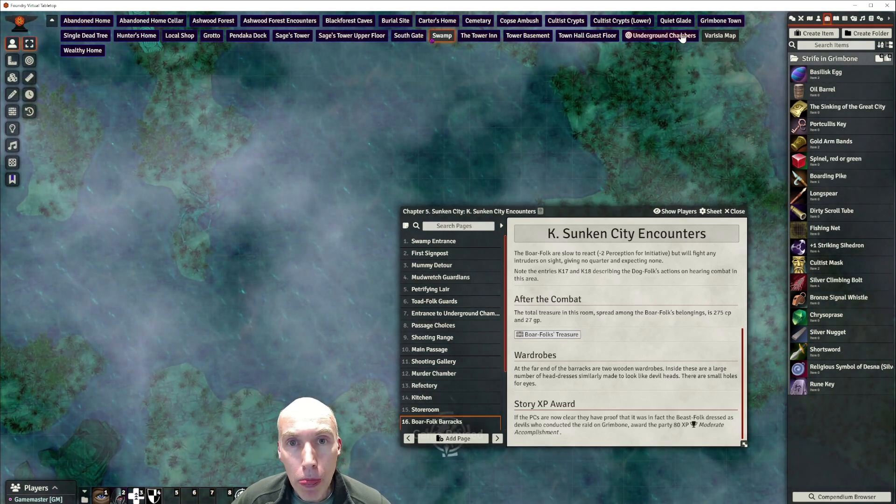
# Copy the J3 "Halls of the Unworthy" map note from the Cultist Crypts scene and show the scene navigation again
pyautogui.click(577, 24)
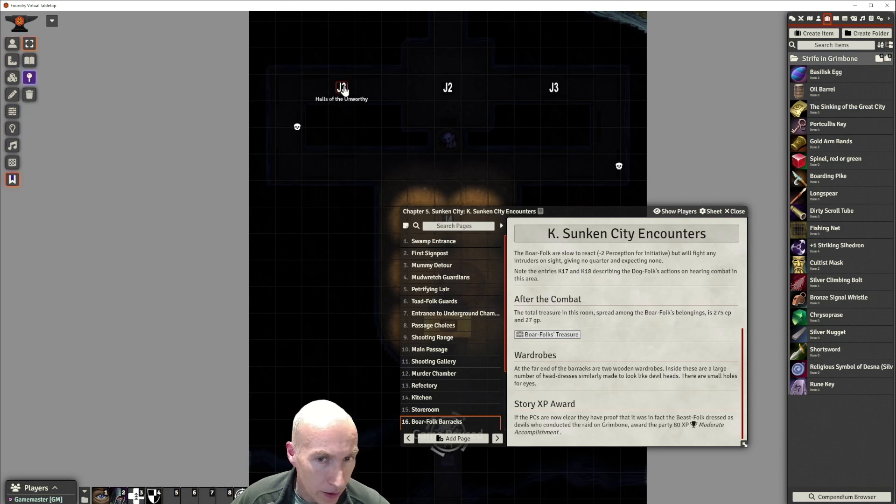
pyautogui.hotkey('ctrl', 'c')
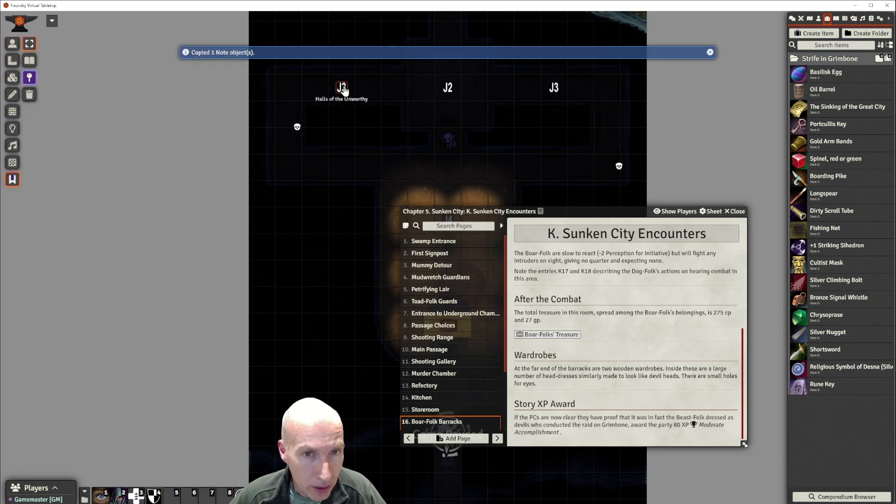
pyautogui.click(52, 23)
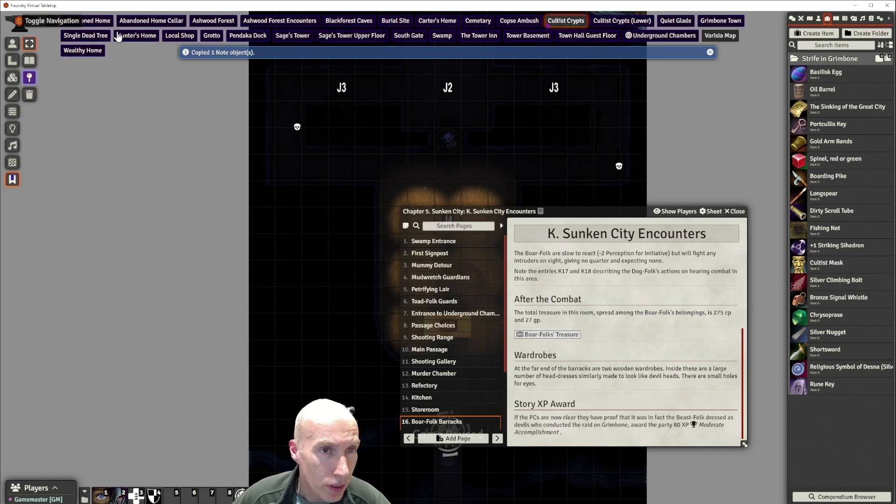
# Open the Underground Chambers scene and examine the spiral stair and northern passage, moving the encounters journal clear of the map
pyautogui.click(669, 37)
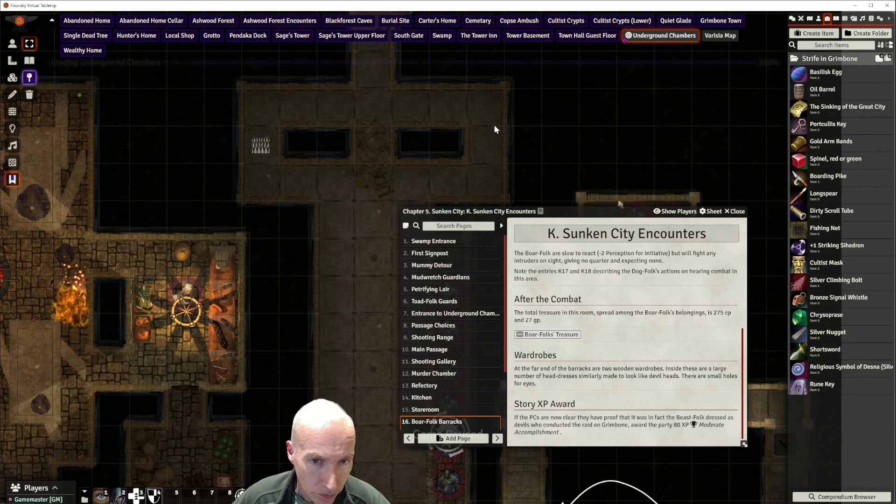
pyautogui.moveTo(495, 125); pyautogui.dragTo(349, 272)
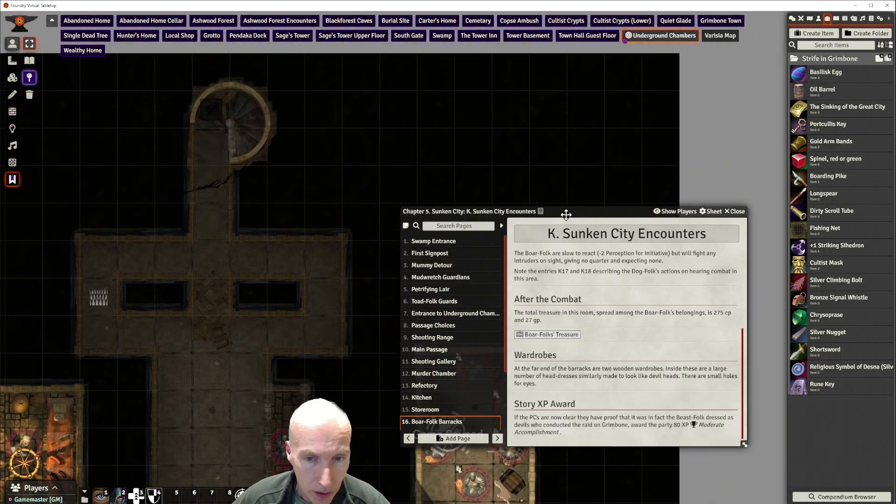
pyautogui.moveTo(566, 215); pyautogui.dragTo(584, 203)
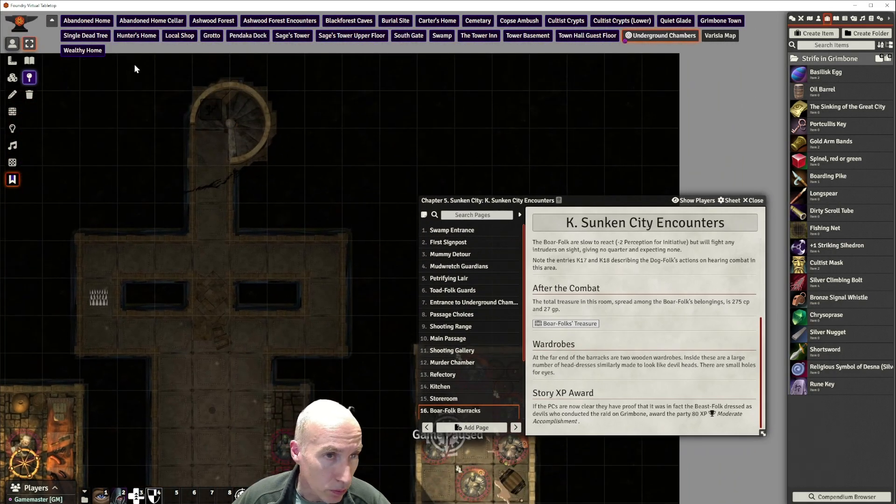
# Open the Swamp scene, close the encounters journal and copy the K1 Swamp Entrance map note
pyautogui.click(442, 38)
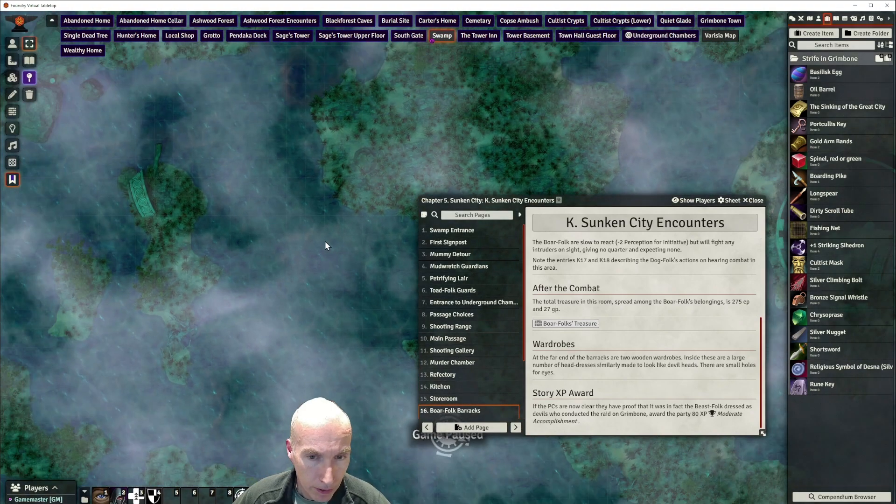
pyautogui.scroll(-5, 325, 241)
pyautogui.moveTo(331, 223); pyautogui.dragTo(289, 285)
pyautogui.moveTo(372, 155); pyautogui.dragTo(270, 271)
pyautogui.moveTo(322, 164); pyautogui.dragTo(216, 287)
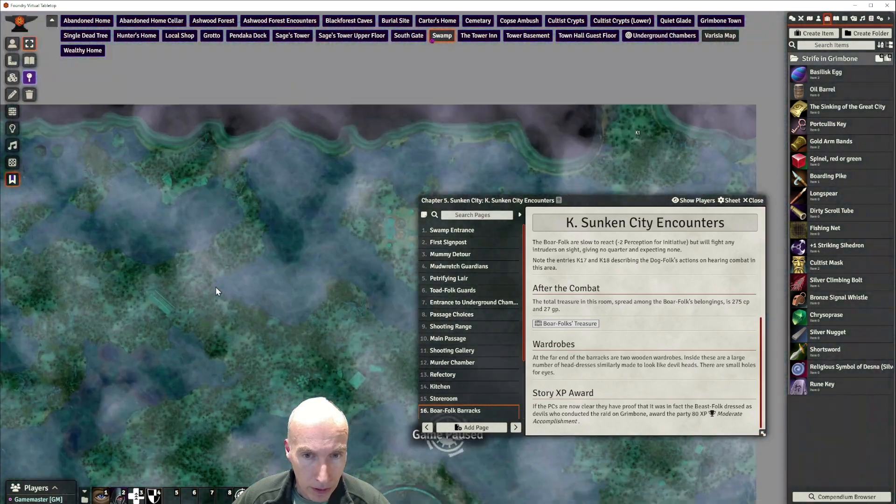
pyautogui.moveTo(294, 211); pyautogui.dragTo(143, 215)
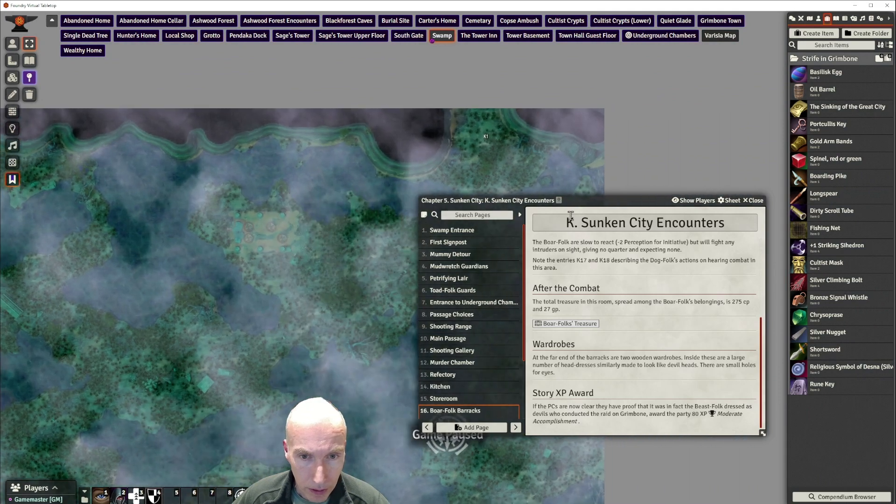
pyautogui.click(754, 201)
pyautogui.scroll(3, 492, 156)
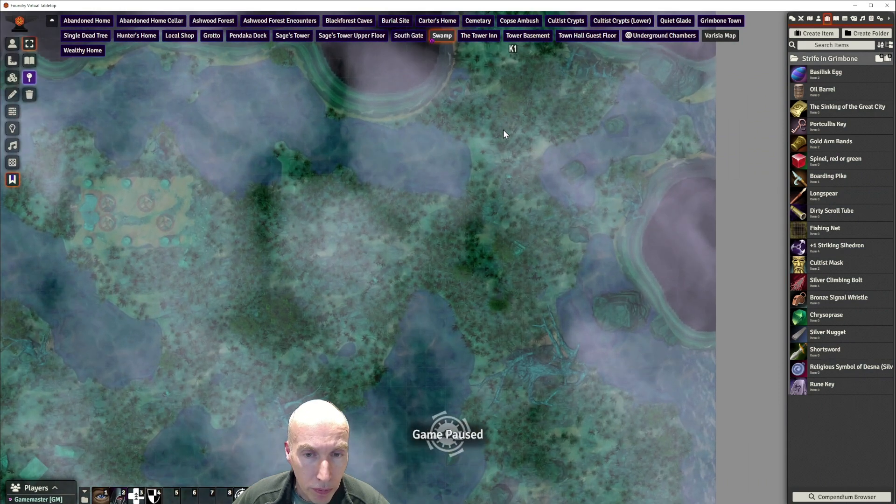
pyautogui.moveTo(503, 130); pyautogui.dragTo(490, 224)
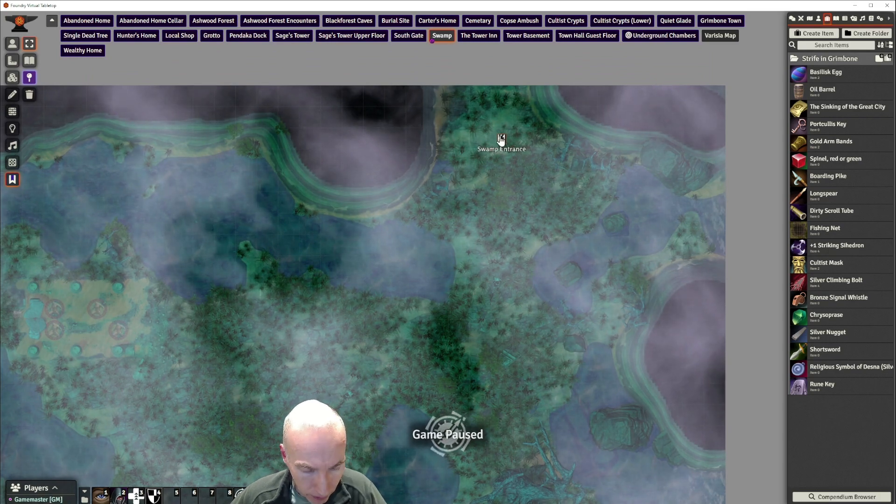
pyautogui.hotkey('ctrl', 'c')
# Paste a copy of the K1 note south of the swamp entrance and position it just below the small signpost
pyautogui.moveTo(463, 210); pyautogui.dragTo(523, 105)
pyautogui.scroll(5, 574, 167)
pyautogui.scroll(2, 582, 164)
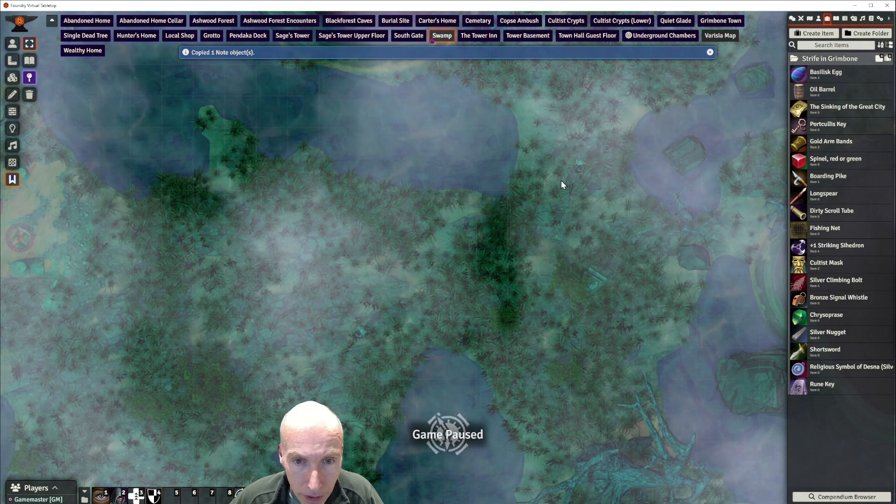
pyautogui.hotkey('ctrl', 'v')
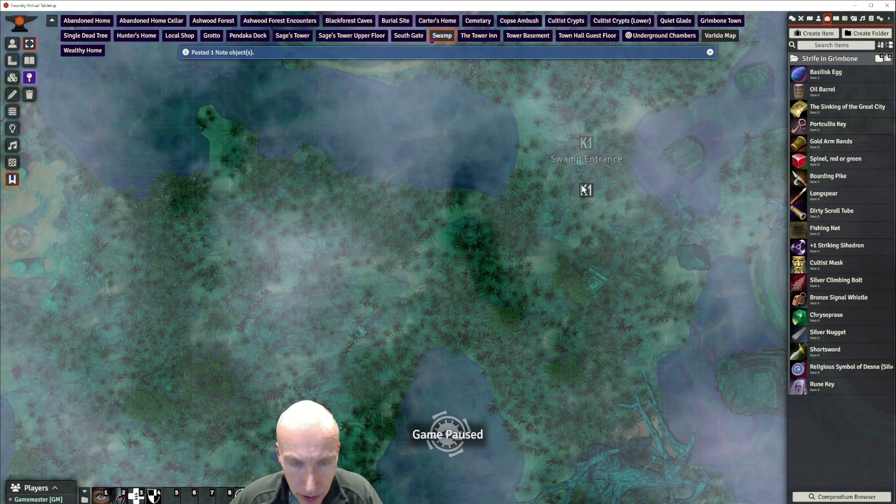
pyautogui.moveTo(584, 189); pyautogui.dragTo(583, 183)
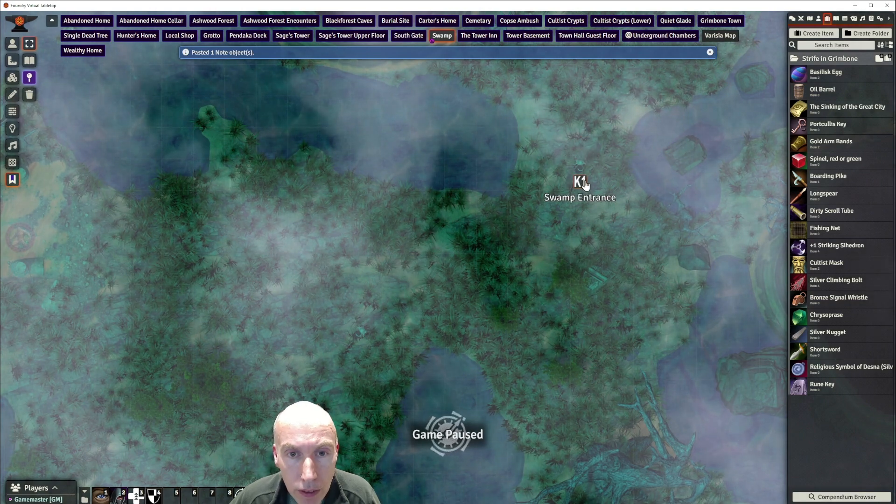
# Link the pasted note to the First Signpost page, set its icon to map-marker-K-02.svg and update it
pyautogui.doubleClick(581, 183)
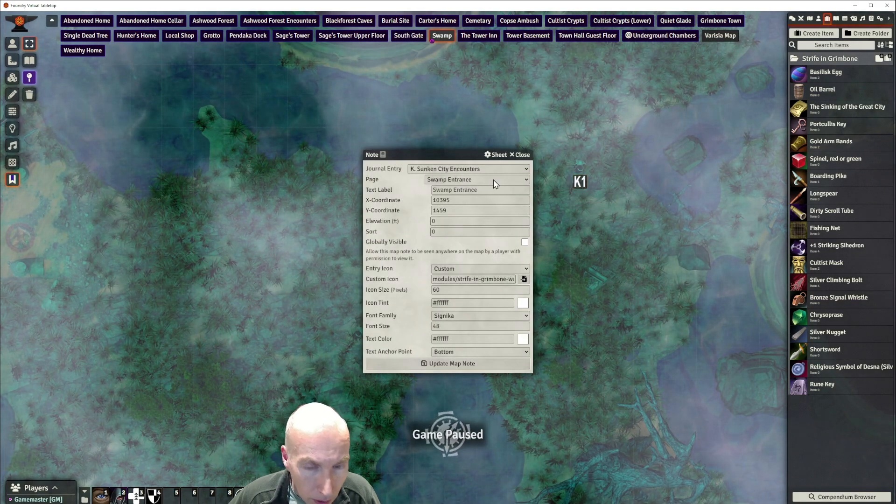
pyautogui.click(521, 181)
pyautogui.click(480, 203)
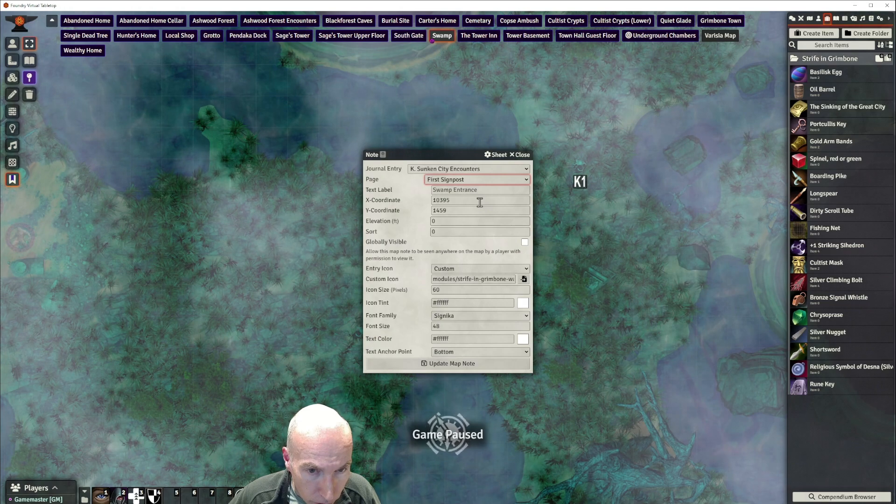
pyautogui.click(523, 279)
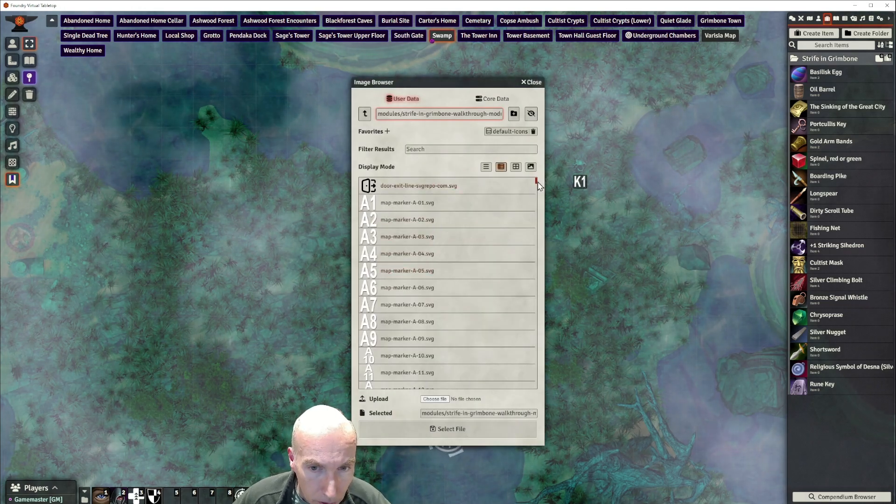
pyautogui.moveTo(539, 185)
pyautogui.mouseDown()
pyautogui.moveTo(524, 336)
pyautogui.moveTo(533, 369)
pyautogui.mouseUp()
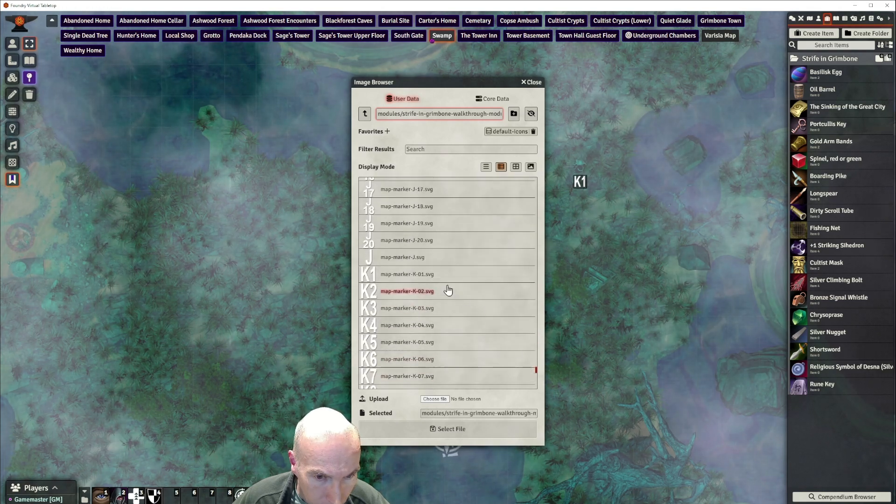
pyautogui.click(423, 293)
pyautogui.click(435, 431)
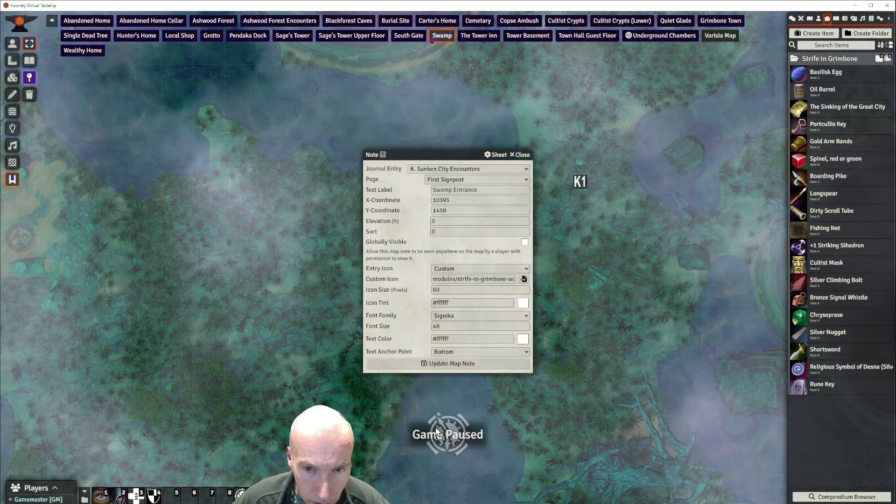
pyautogui.click(462, 369)
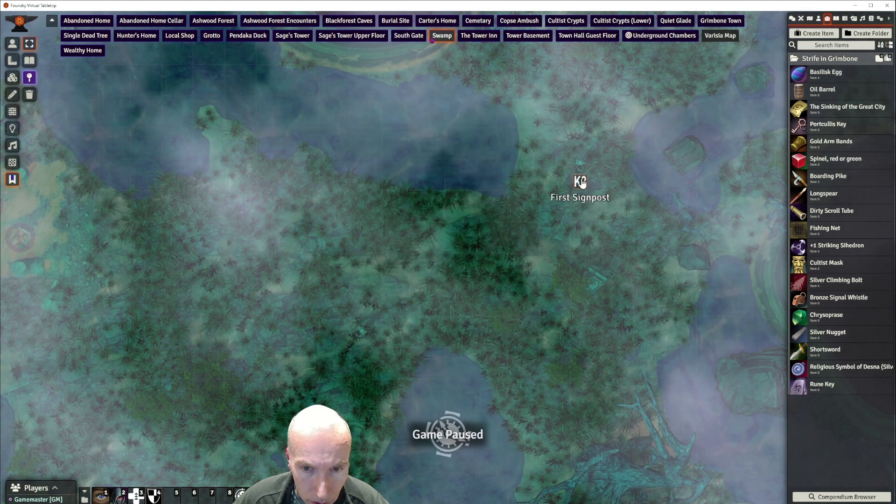
# Paste another copy of the K1 note at the northern edge of the round stone platform in the swamp's east
pyautogui.scroll(-3, 489, 236)
pyautogui.scroll(-1, 376, 254)
pyautogui.moveTo(376, 253); pyautogui.dragTo(313, 206)
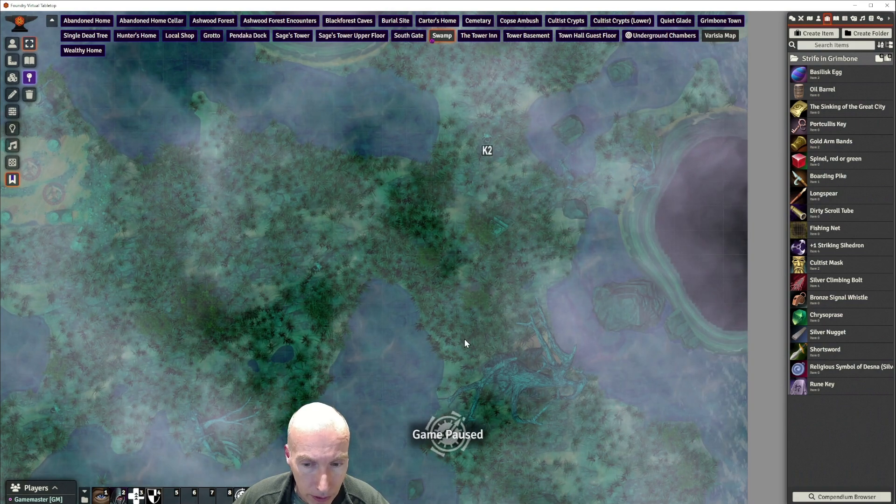
pyautogui.moveTo(465, 343); pyautogui.dragTo(425, 268)
pyautogui.scroll(-3, 485, 322)
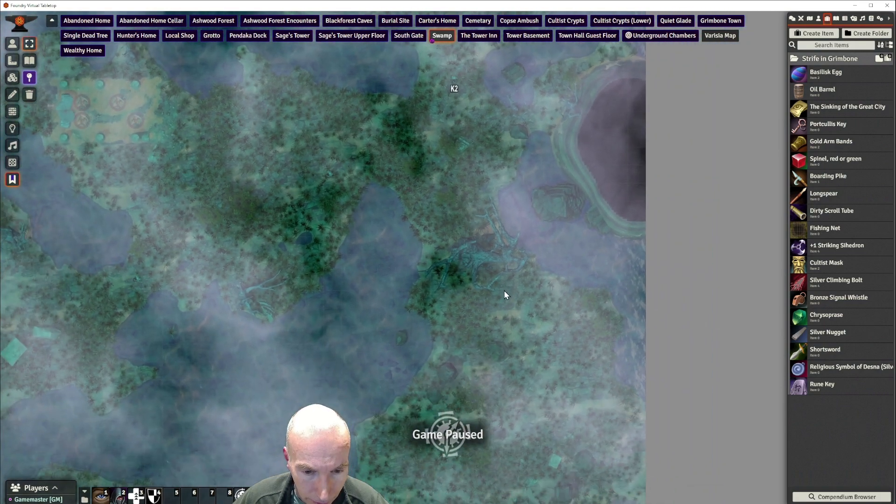
pyautogui.moveTo(505, 293); pyautogui.dragTo(483, 141)
pyautogui.moveTo(483, 290); pyautogui.dragTo(481, 116)
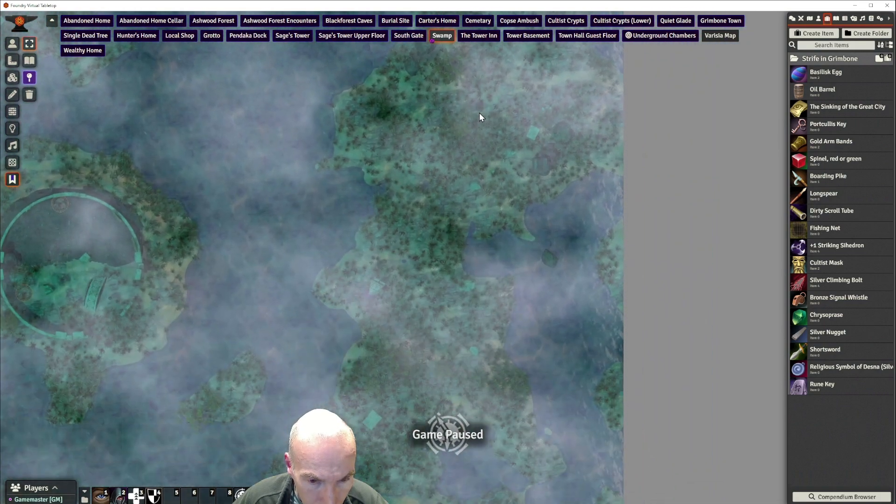
pyautogui.moveTo(410, 268); pyautogui.dragTo(446, 88)
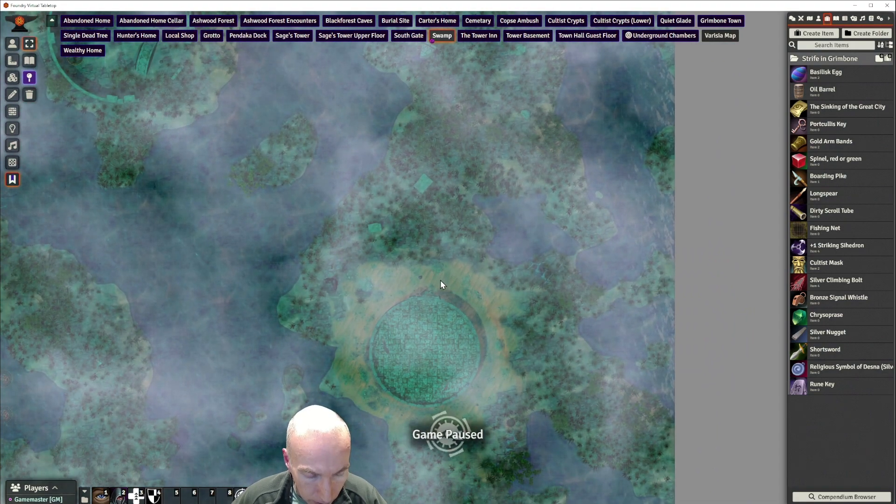
pyautogui.hotkey('ctrl', 'v')
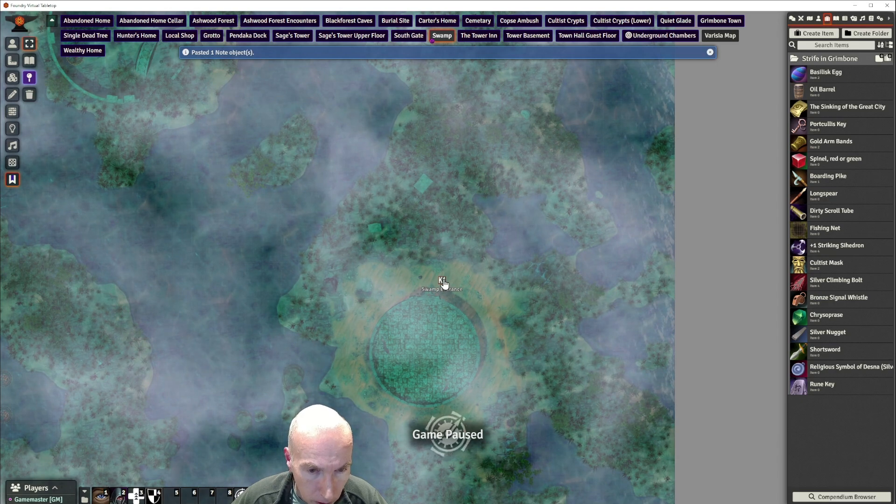
# Link the note at the round platform to the Mummy Detour page, set its icon to map-marker-K-03.svg and update it
pyautogui.doubleClick(442, 282)
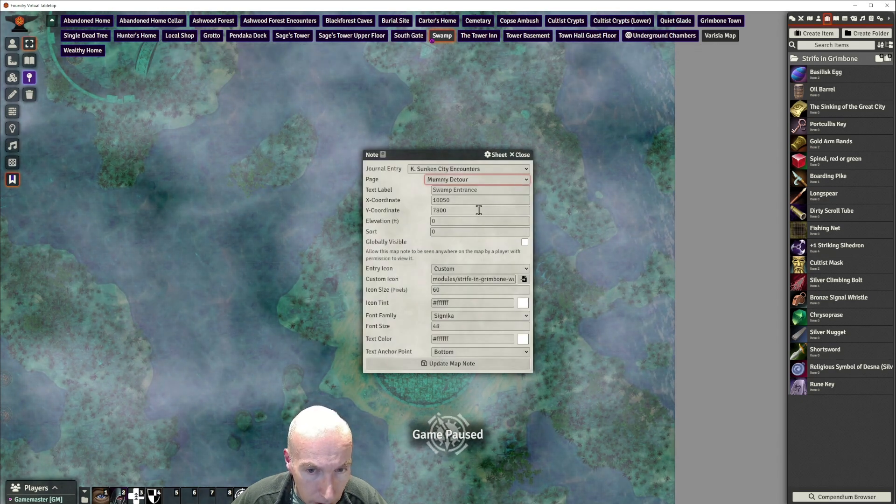
pyautogui.click(524, 280)
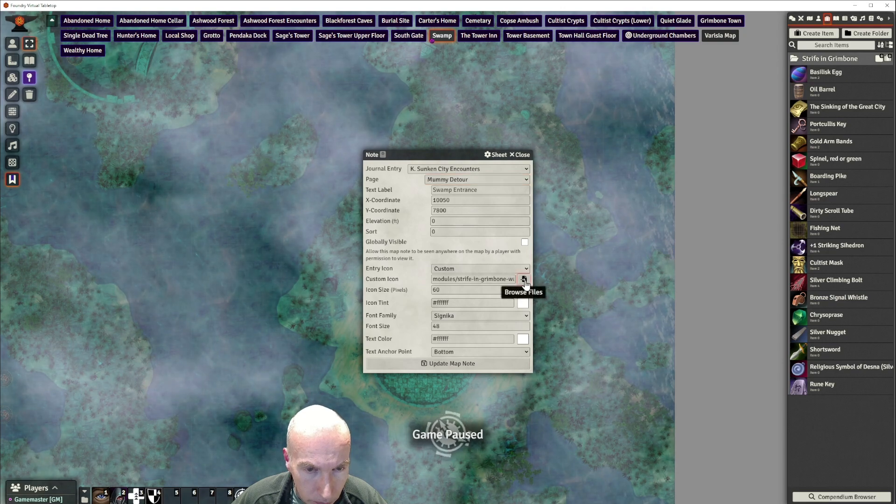
pyautogui.scroll(-12, 440, 280)
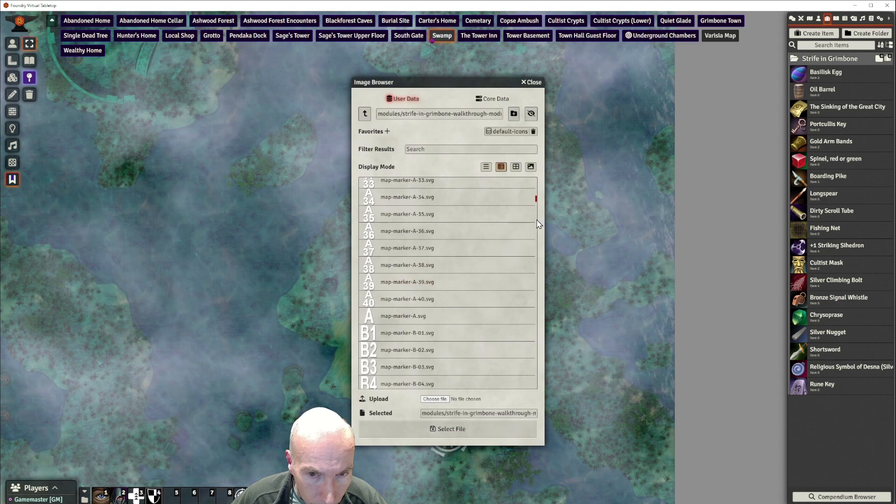
pyautogui.moveTo(535, 203); pyautogui.dragTo(531, 375)
pyautogui.click(417, 299)
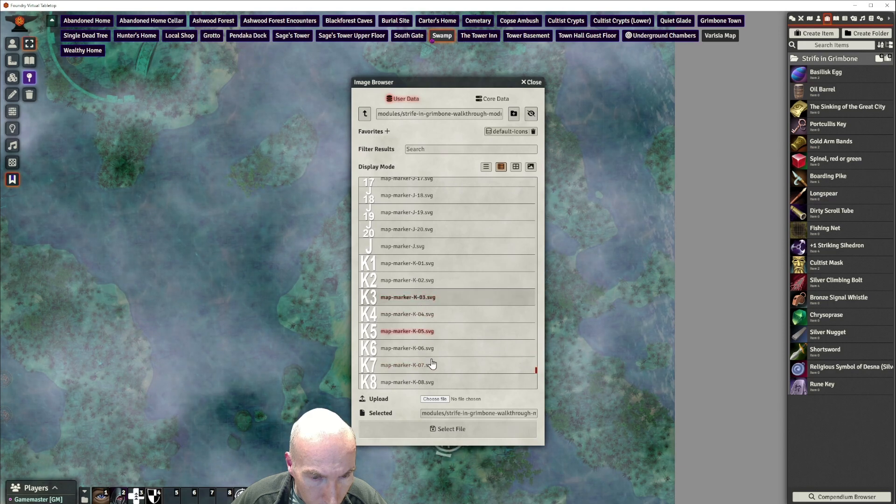
pyautogui.click(436, 428)
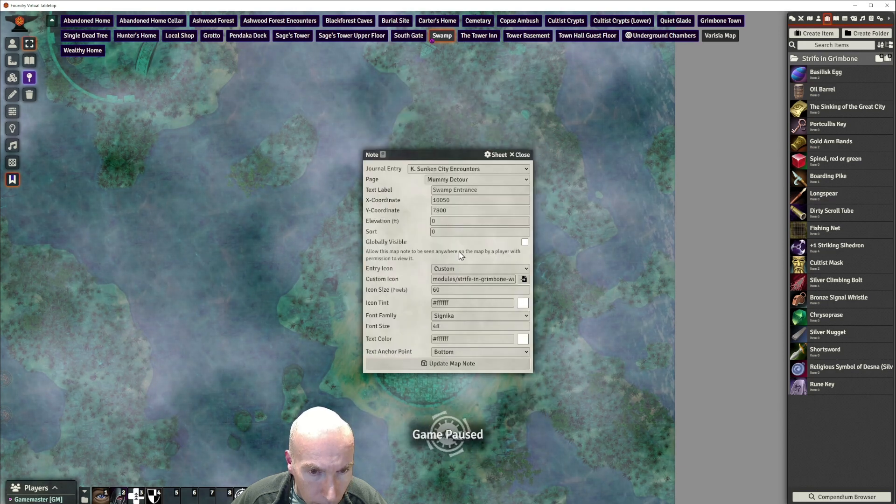
pyautogui.click(447, 364)
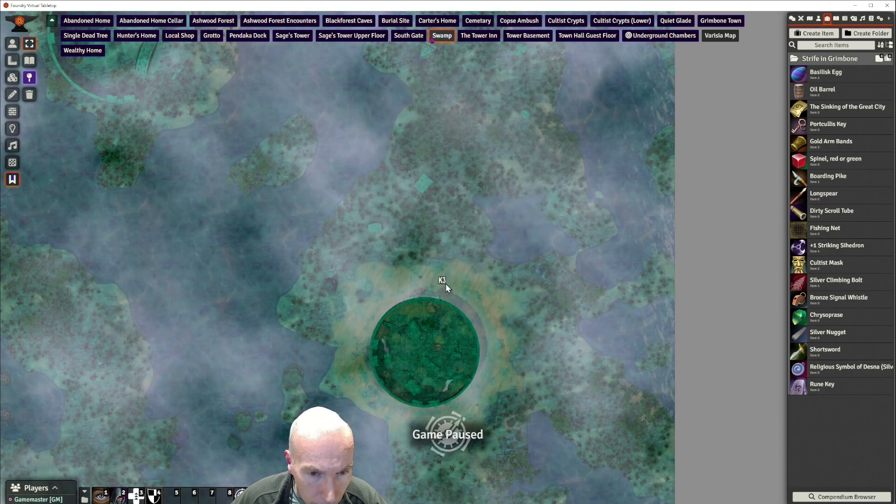
# Move the K3 note to the centre of the round stone platform
pyautogui.scroll(1, 448, 283)
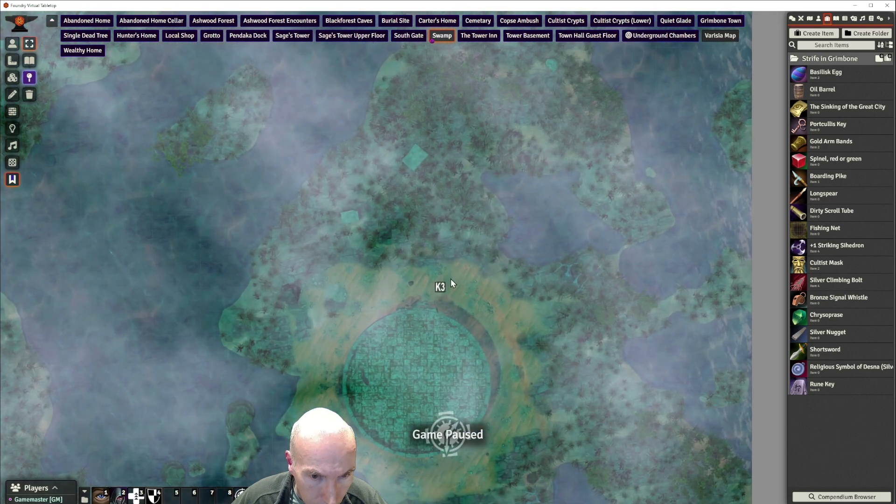
pyautogui.moveTo(416, 362); pyautogui.dragTo(416, 376)
pyautogui.moveTo(563, 299); pyautogui.dragTo(620, 186)
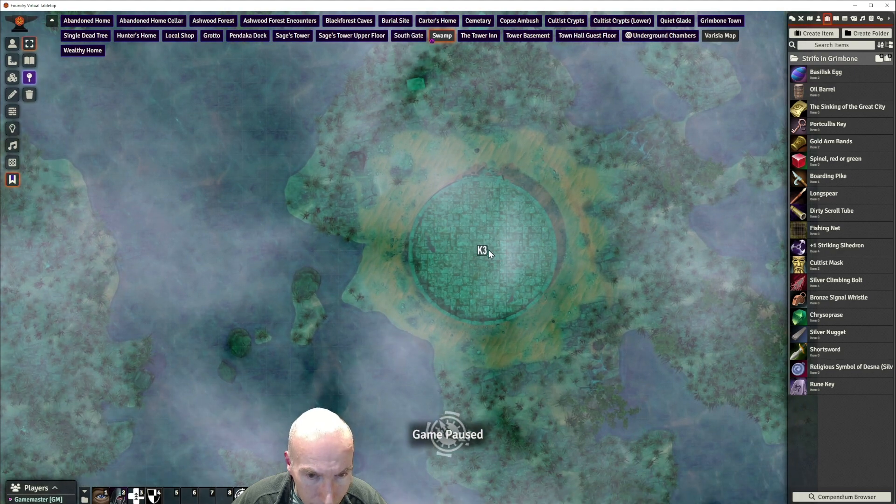
# Paste another copy of the K1 note at the southern edge of the rectangular ruin with pillars in the swamp's north
pyautogui.scroll(-5, 363, 216)
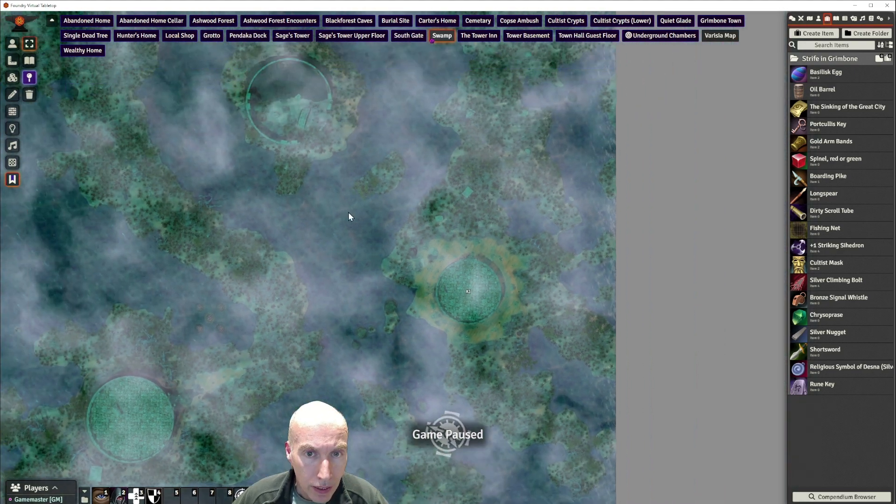
pyautogui.moveTo(348, 212); pyautogui.dragTo(543, 372)
pyautogui.moveTo(371, 134); pyautogui.dragTo(577, 383)
pyautogui.moveTo(534, 330); pyautogui.dragTo(234, 240)
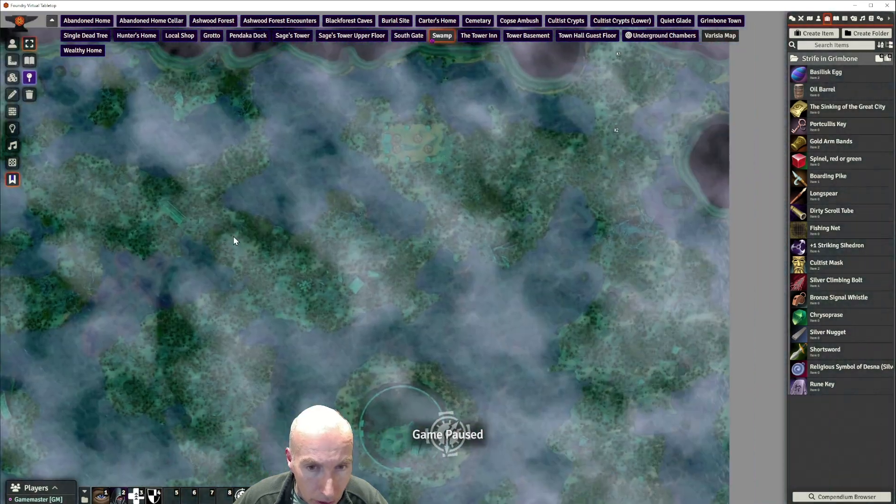
pyautogui.scroll(6, 391, 190)
pyautogui.moveTo(391, 190); pyautogui.dragTo(432, 322)
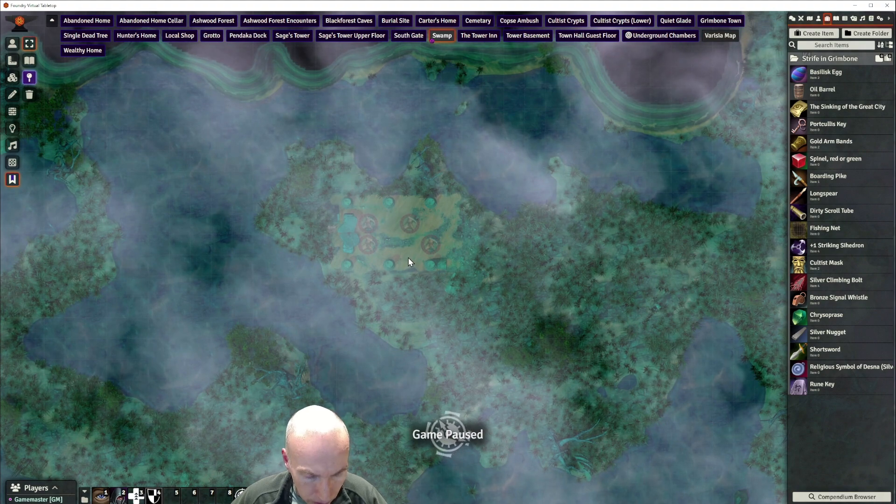
pyautogui.hotkey('ctrl', 'v')
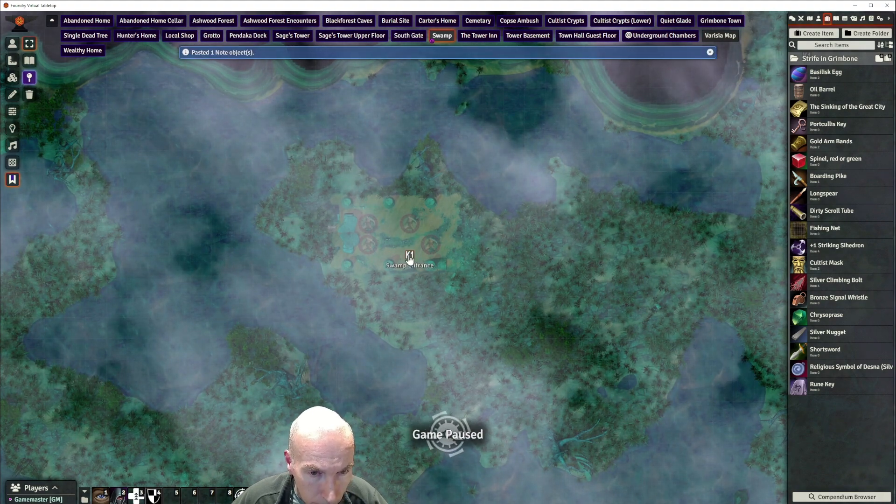
# Link the note at the rectangular ruin to the Mudwretch Guardians page, set its icon to map-marker-K-04.svg and update it
pyautogui.doubleClick(409, 258)
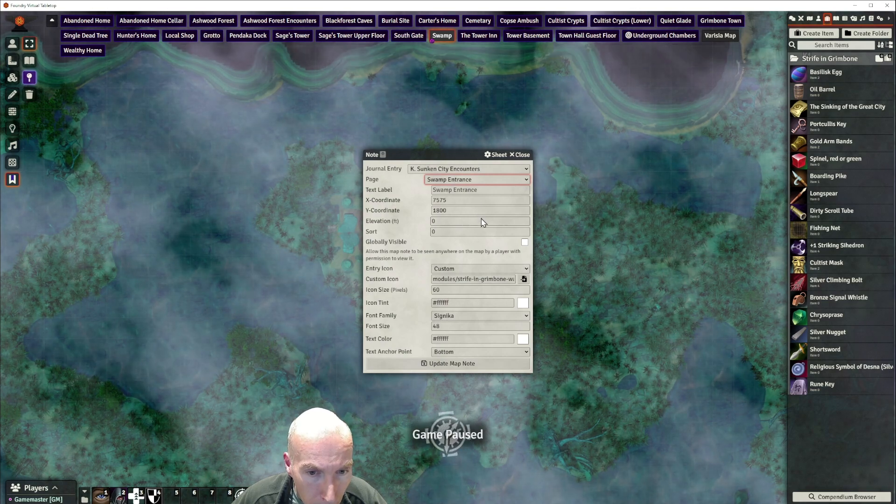
pyautogui.press('Down')
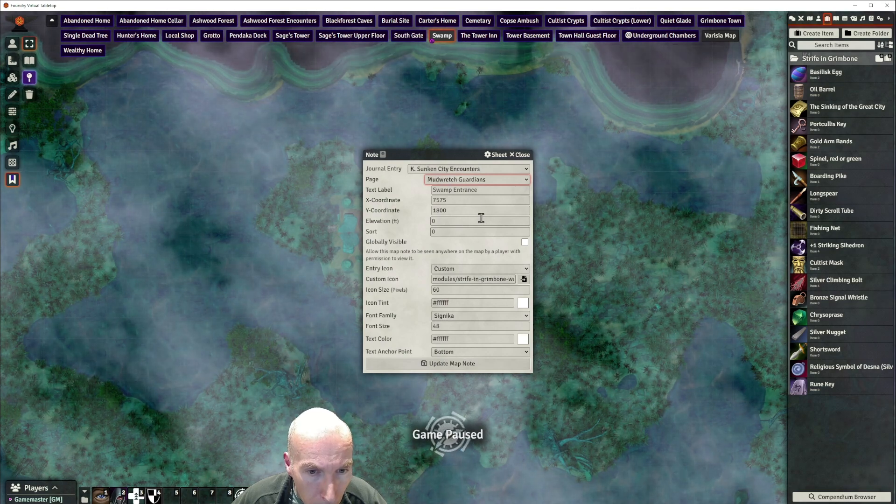
pyautogui.click(524, 280)
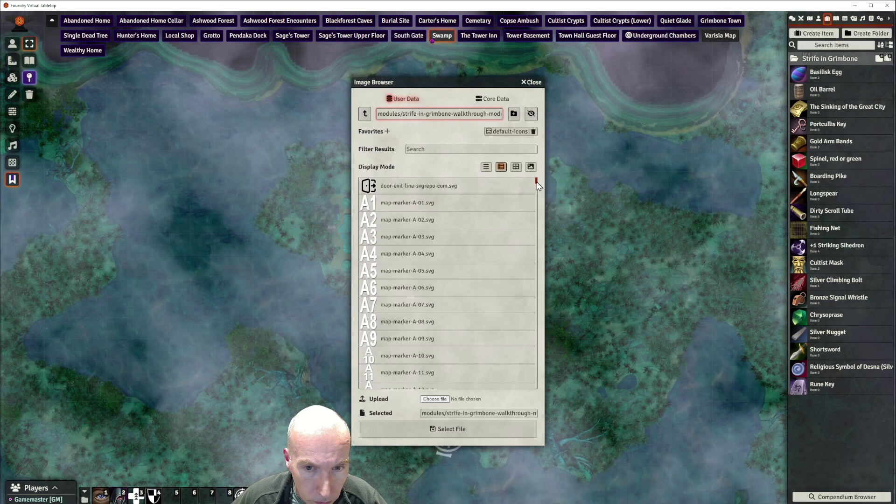
pyautogui.moveTo(537, 185); pyautogui.dragTo(536, 379)
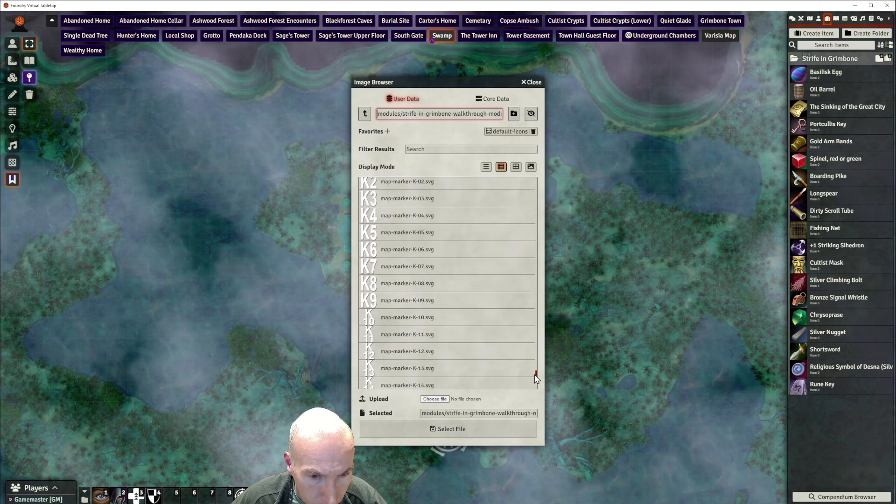
pyautogui.click(422, 215)
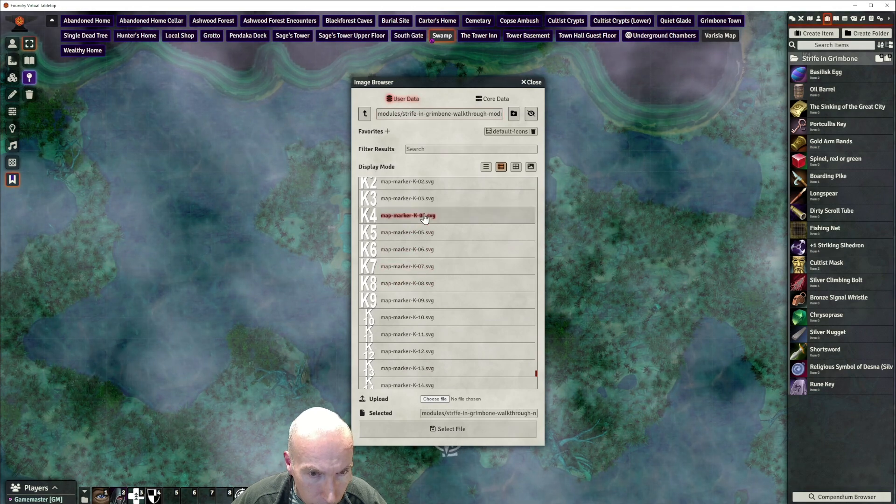
pyautogui.click(431, 428)
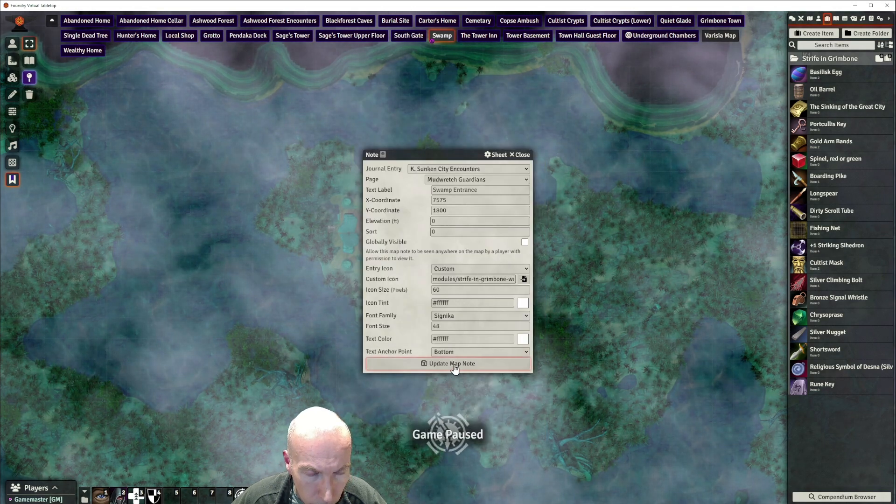
pyautogui.click(450, 364)
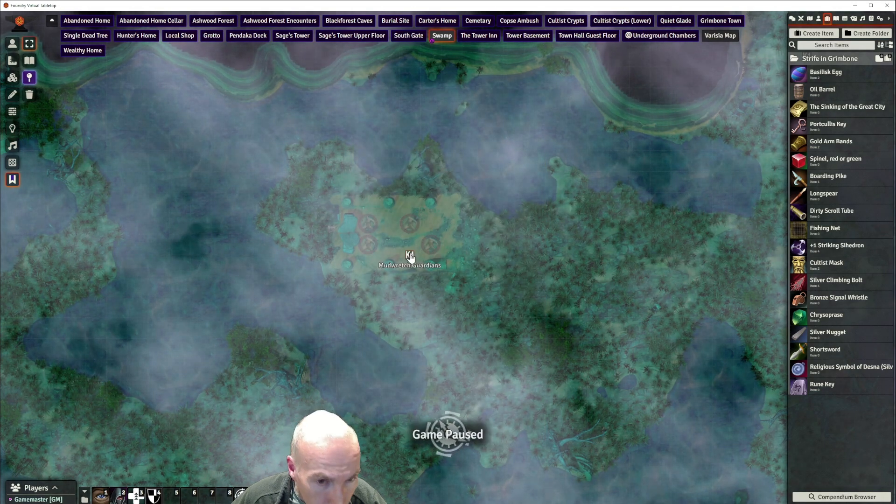
# Move the K4 note to the centre of the rectangular ruin
pyautogui.scroll(5, 411, 240)
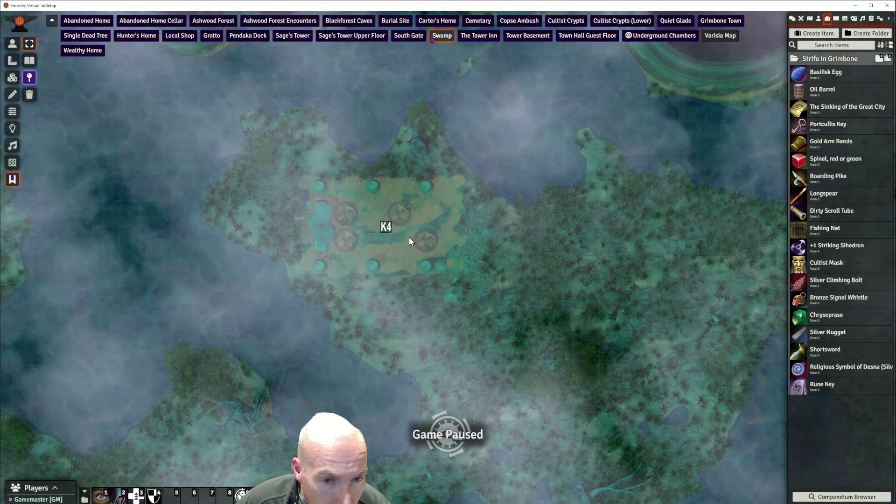
pyautogui.scroll(-3, 542, 226)
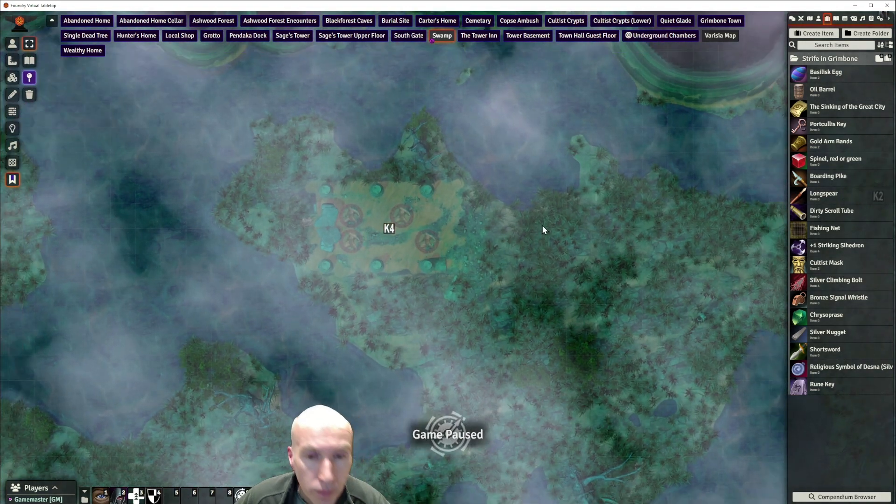
# Check the page order in the K. Sunken City Encounters journal, then close it
pyautogui.click(836, 19)
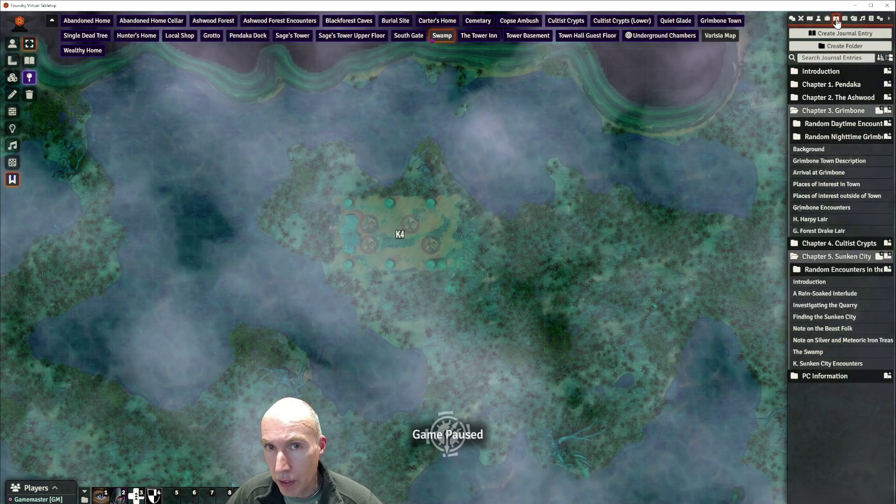
pyautogui.click(830, 364)
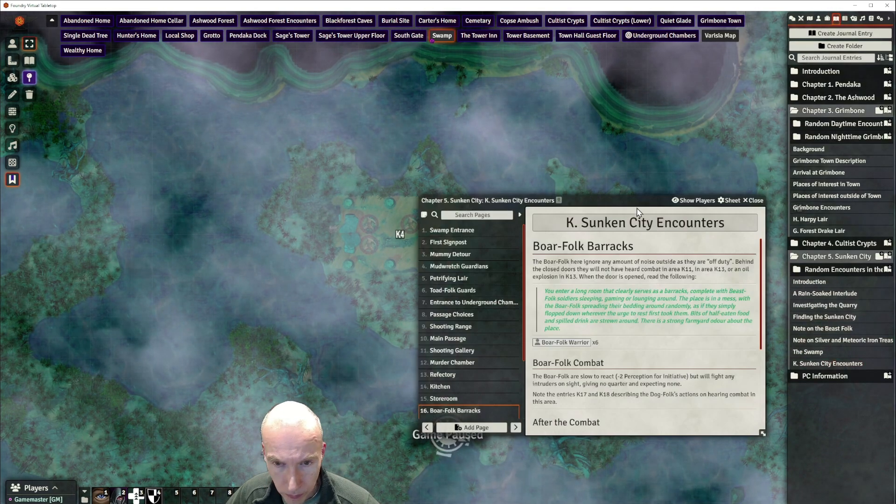
pyautogui.moveTo(644, 198); pyautogui.dragTo(706, 271)
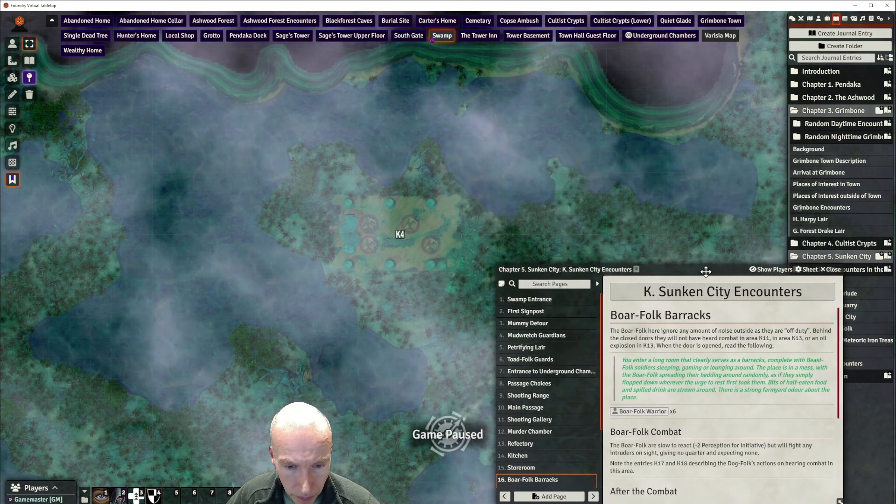
pyautogui.click(832, 270)
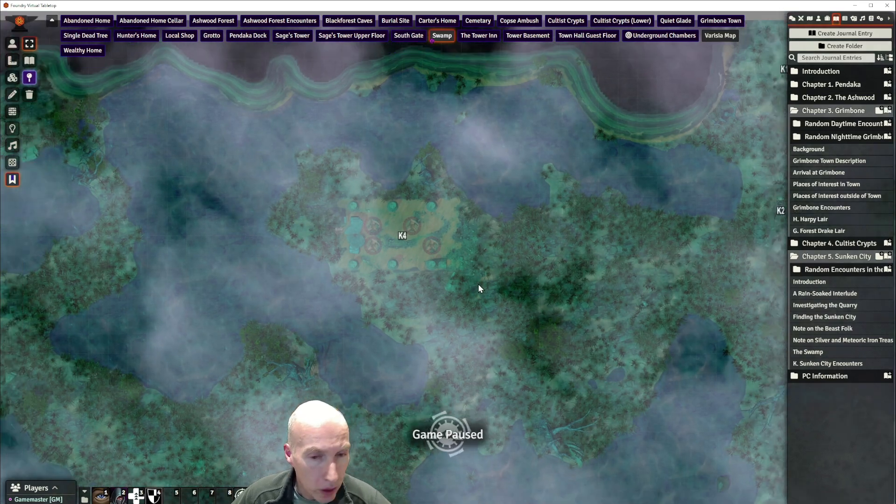
# Paste another copy of the K1 note in the middle of the circular walled ruin south of K4
pyautogui.scroll(-2, 478, 284)
pyautogui.moveTo(494, 259); pyautogui.dragTo(548, 173)
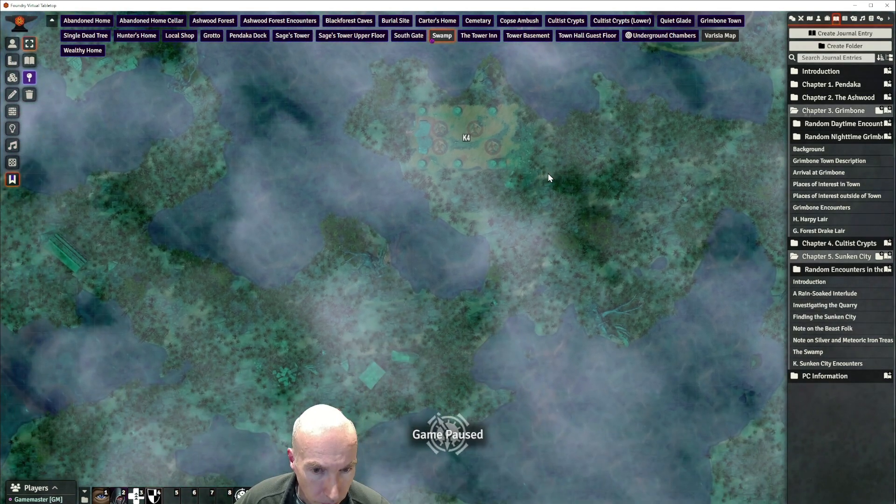
pyautogui.scroll(3, 547, 197)
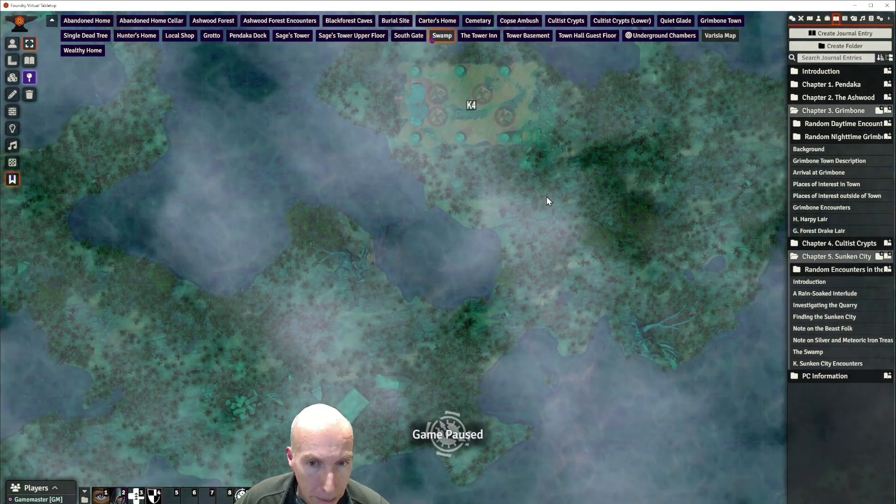
pyautogui.scroll(-1, 547, 197)
pyautogui.moveTo(526, 218); pyautogui.dragTo(509, 201)
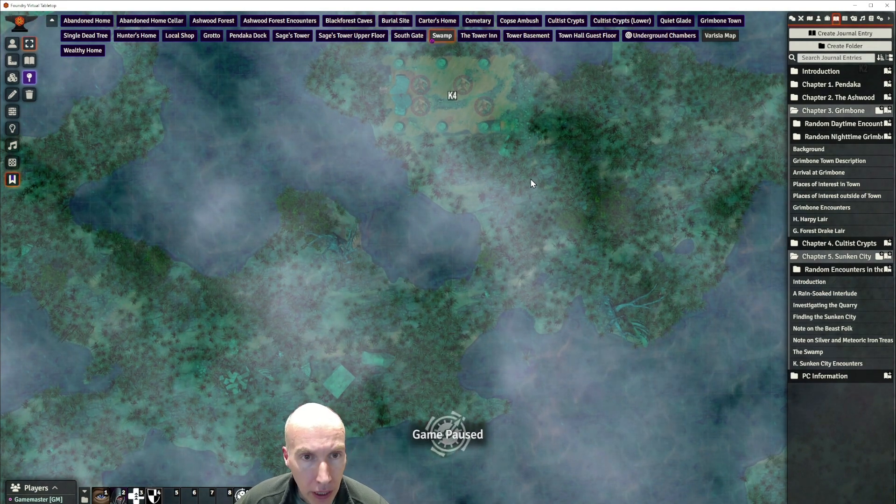
pyautogui.scroll(1, 531, 180)
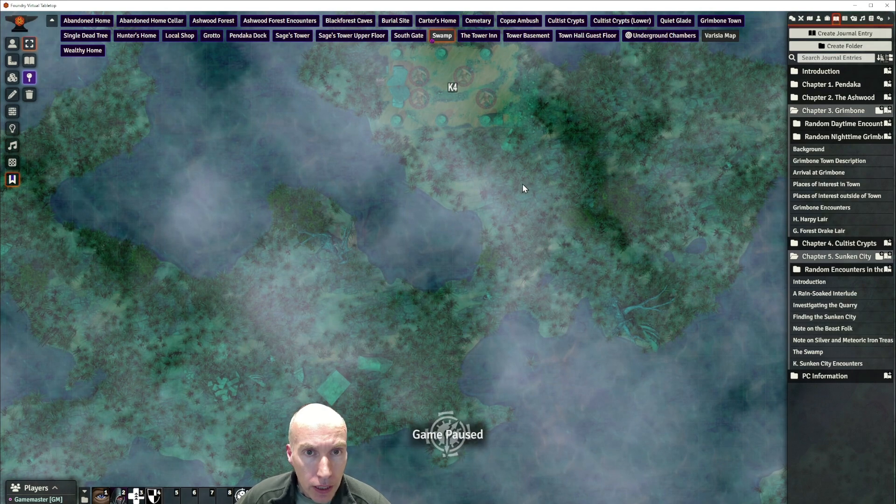
pyautogui.scroll(-3, 525, 174)
pyautogui.moveTo(480, 236); pyautogui.dragTo(598, 138)
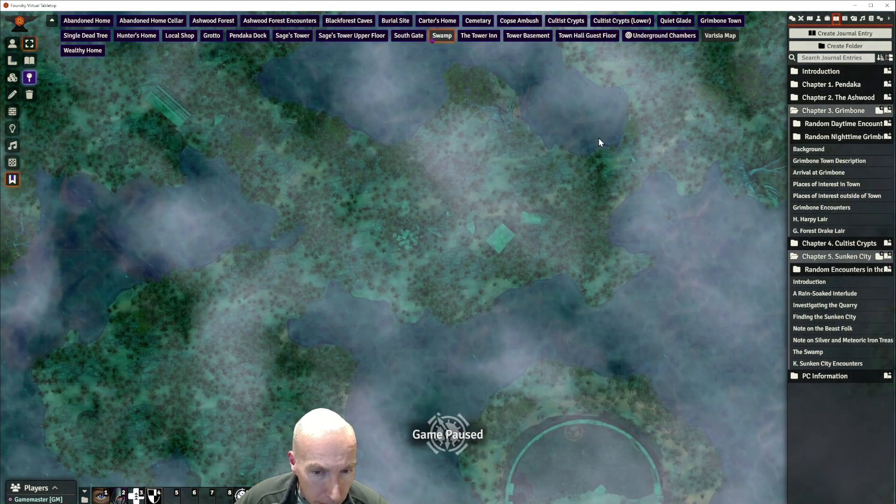
pyautogui.moveTo(463, 254); pyautogui.dragTo(377, 83)
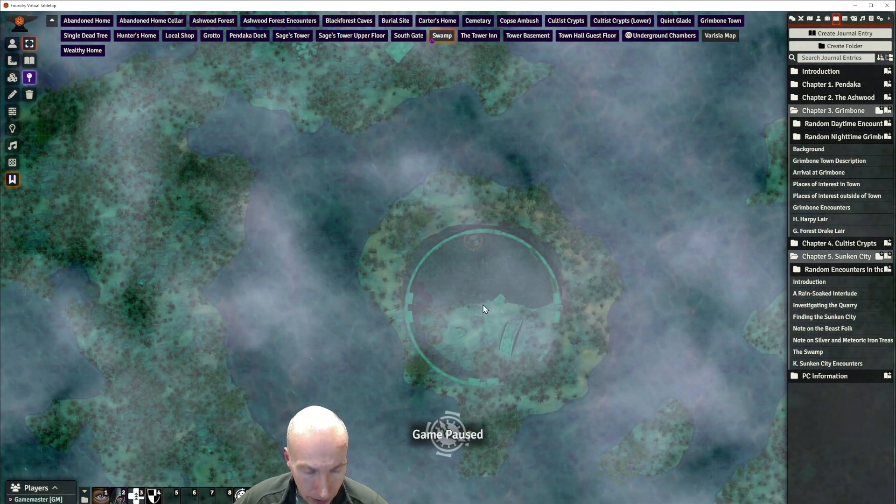
pyautogui.hotkey('ctrl', 'v')
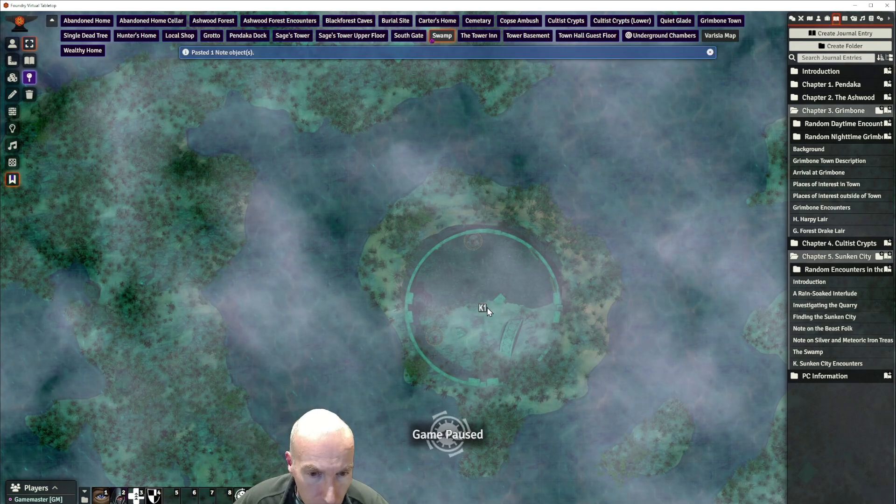
# Link the note in the circular ruin to the Petrifying Lair page, set its icon to map-marker-K-05.svg and update it
pyautogui.doubleClick(483, 310)
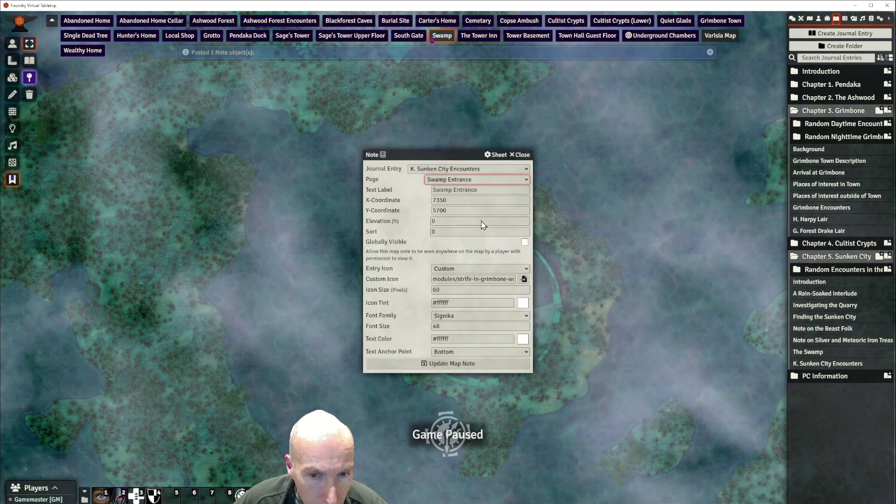
pyautogui.click(524, 280)
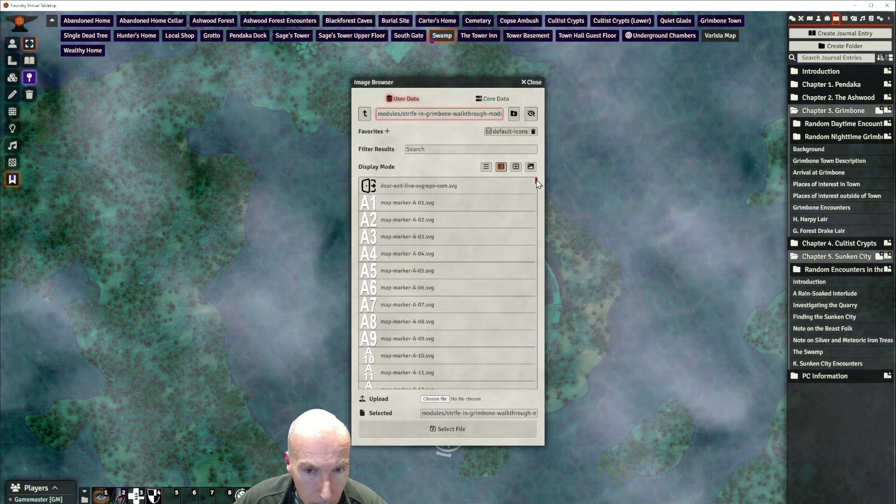
pyautogui.moveTo(537, 184); pyautogui.dragTo(536, 373)
pyautogui.click(413, 309)
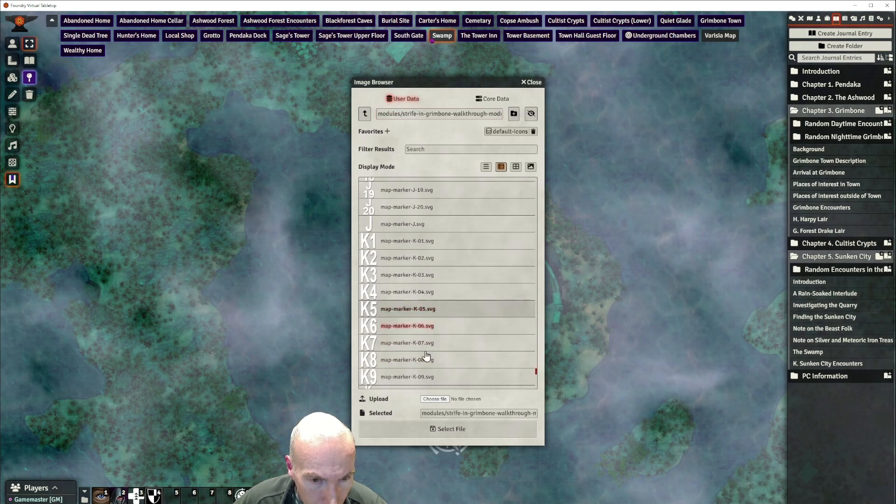
pyautogui.click(447, 429)
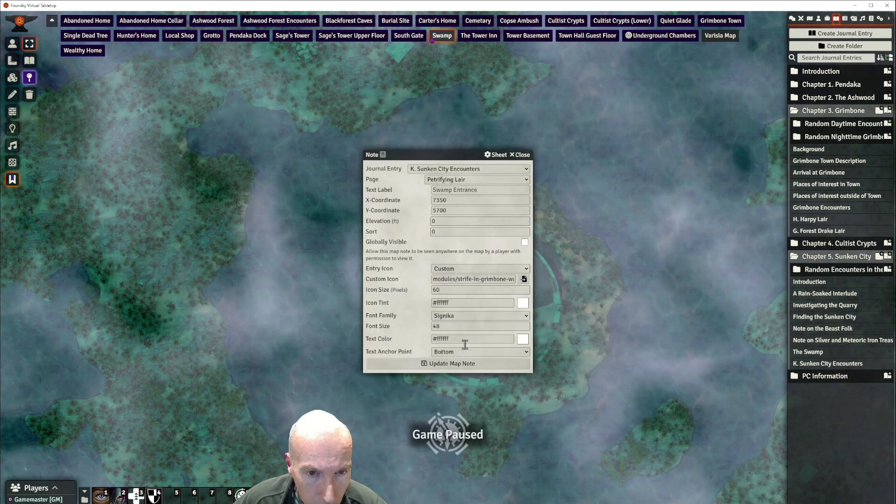
pyautogui.click(452, 364)
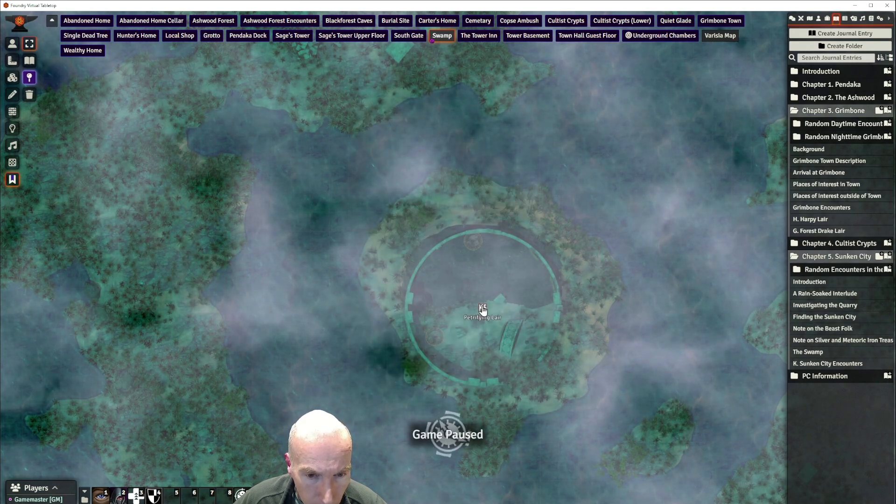
# Paste another copy of the K1 note on the wooded land northeast of the pool with five small stone circles
pyautogui.scroll(-2, 581, 279)
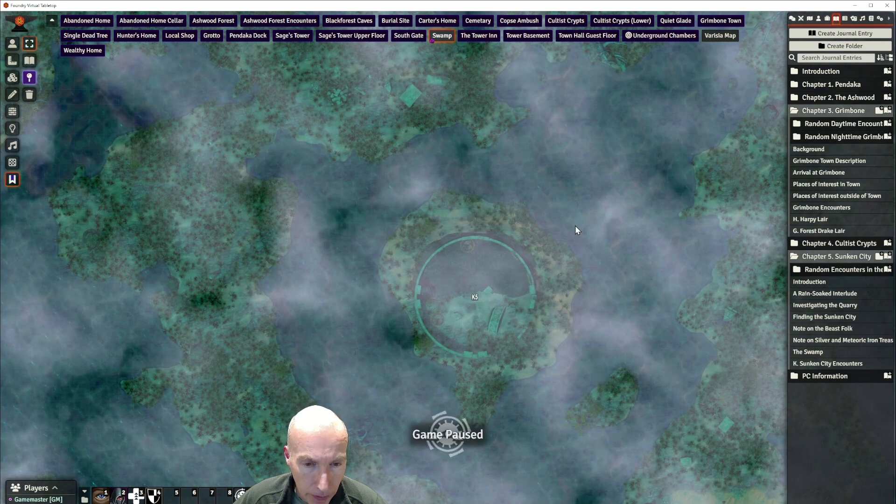
pyautogui.scroll(3, 576, 233)
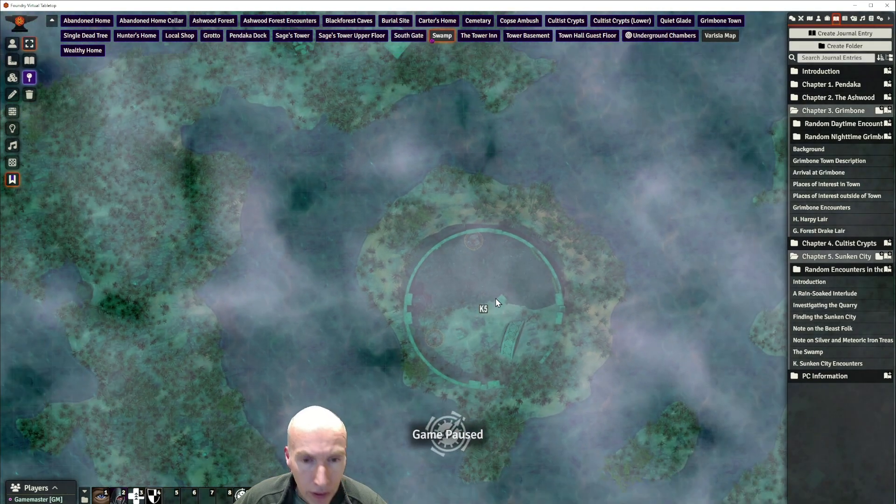
pyautogui.scroll(-3, 496, 298)
pyautogui.moveTo(497, 290); pyautogui.dragTo(587, 58)
pyautogui.moveTo(495, 306); pyautogui.dragTo(448, 73)
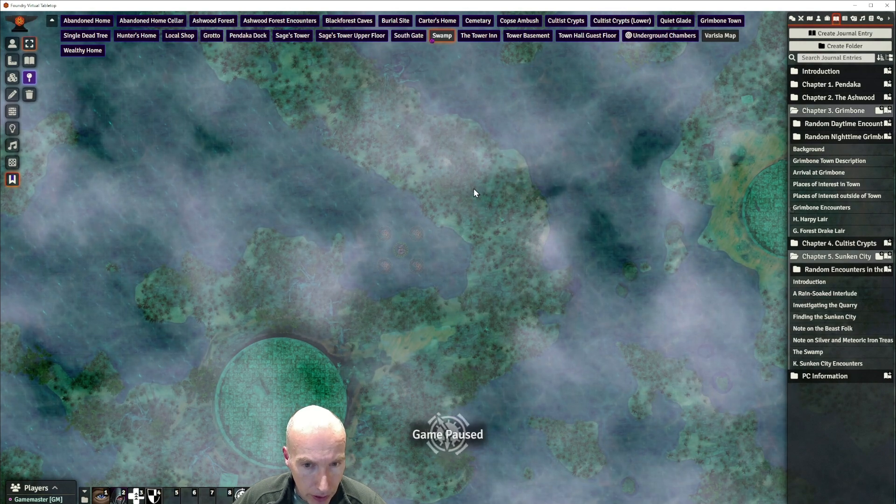
pyautogui.hotkey('ctrl', 'v')
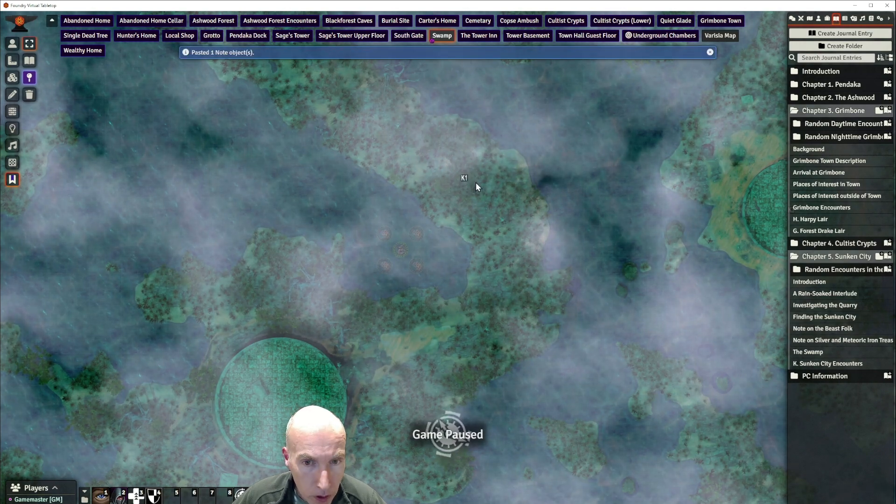
# Link the note northeast of the stone-circle pool to the Toad-Folk Guards page, set its icon to map-marker-K-06.svg and update it
pyautogui.scroll(10, 490, 176)
pyautogui.moveTo(508, 155); pyautogui.dragTo(518, 242)
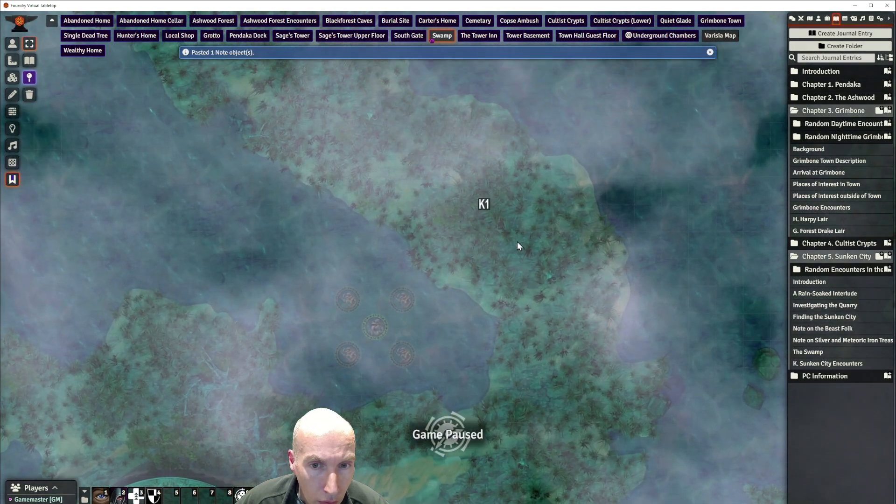
pyautogui.doubleClick(484, 206)
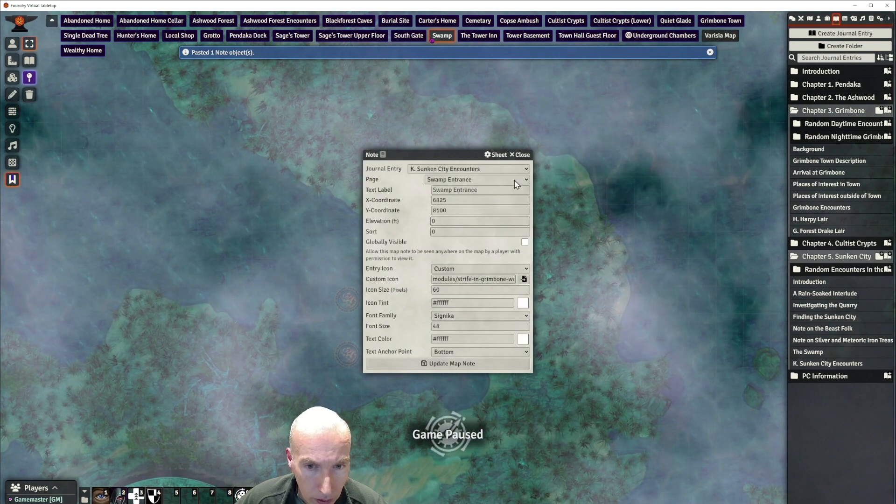
pyautogui.click(517, 184)
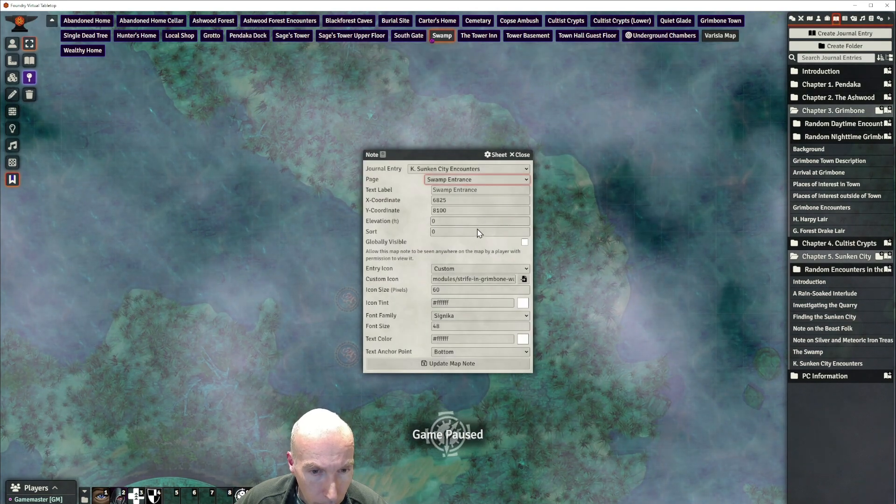
pyautogui.click(523, 279)
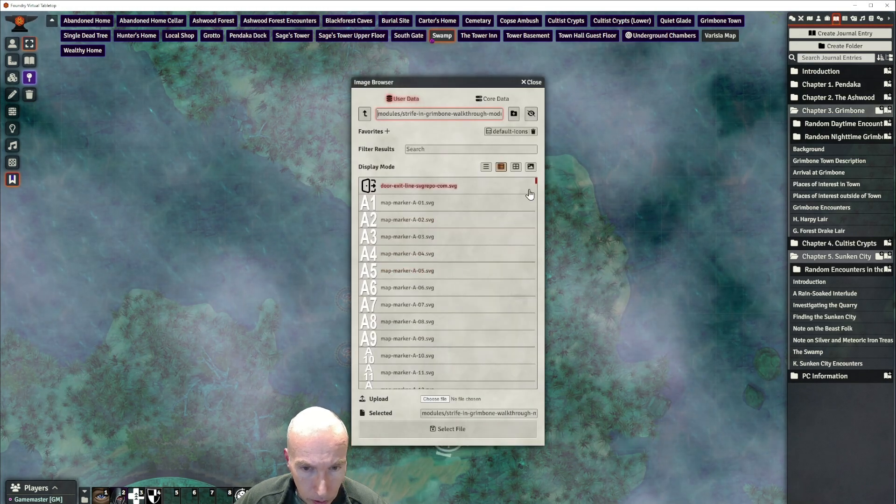
pyautogui.moveTo(538, 184); pyautogui.dragTo(542, 376)
pyautogui.click(424, 327)
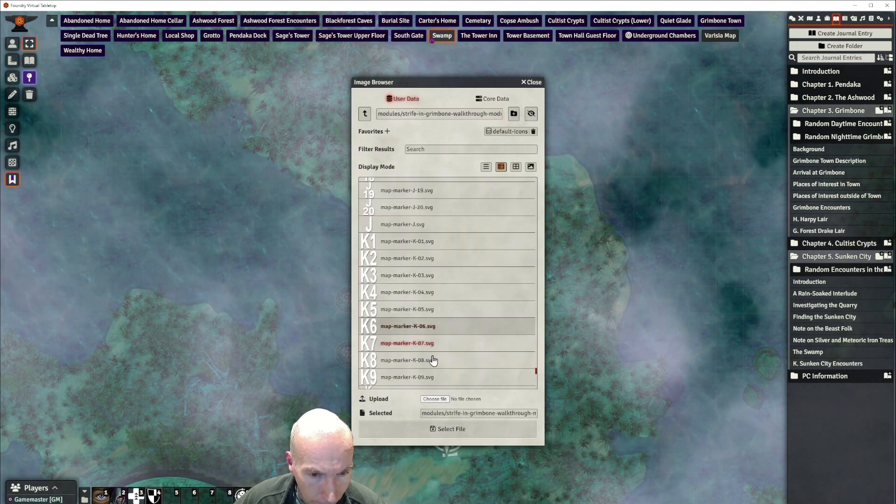
pyautogui.click(447, 428)
pyautogui.click(455, 369)
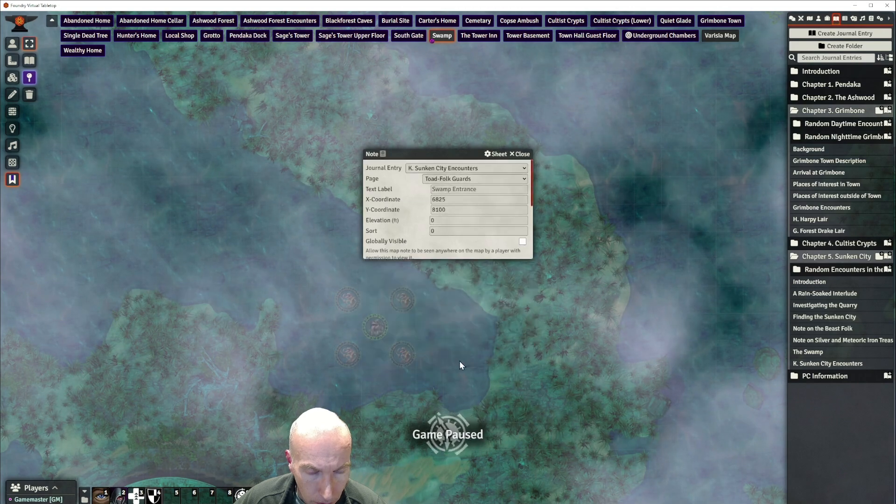
# Paste another copy of the K1 note on the large circular stone building southwest of K6 and place it at the building's northeast edge
pyautogui.scroll(-5, 484, 227)
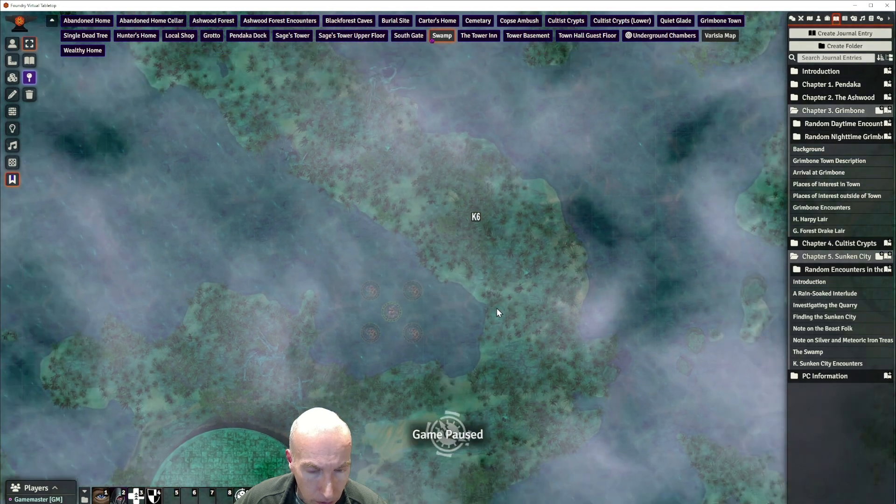
pyautogui.moveTo(514, 301); pyautogui.dragTo(608, 164)
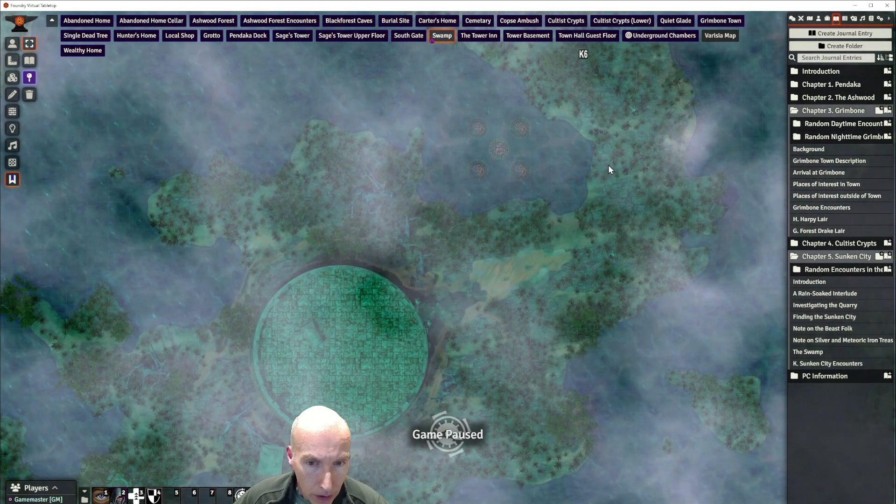
pyautogui.moveTo(511, 301); pyautogui.dragTo(555, 260)
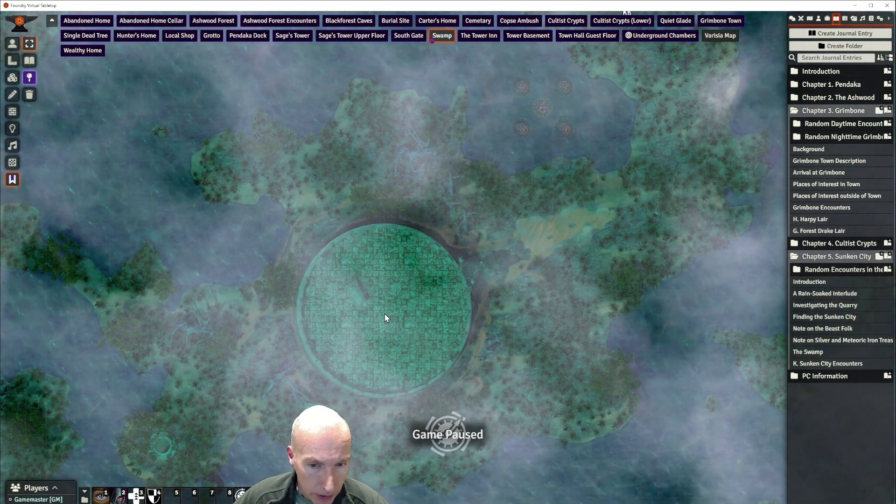
pyautogui.hotkey('ctrl', 'v')
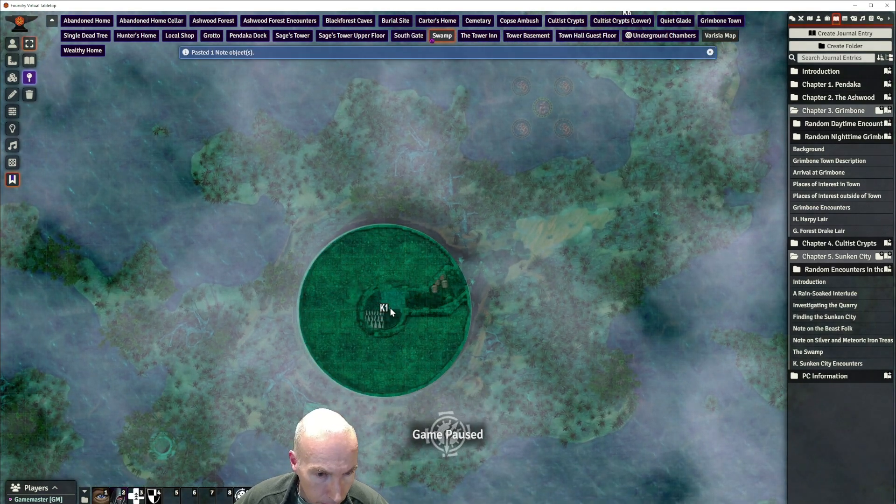
pyautogui.doubleClick(384, 309)
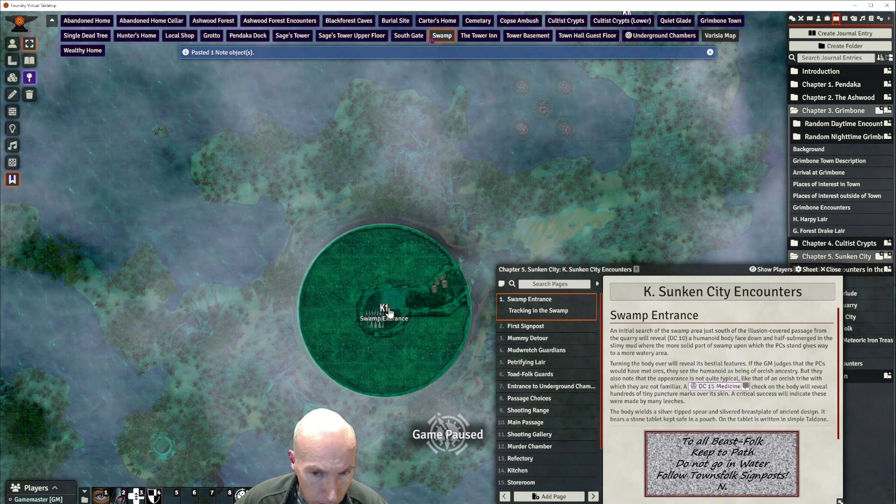
pyautogui.moveTo(742, 276); pyautogui.dragTo(766, 271)
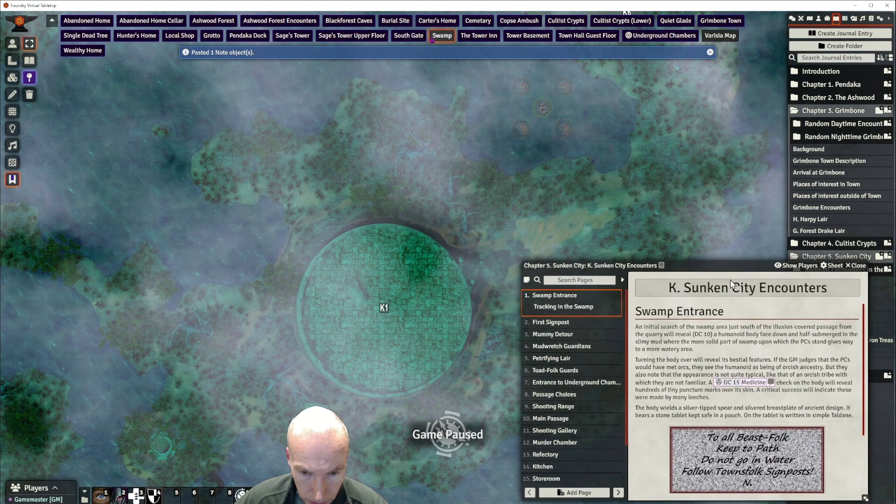
pyautogui.press('Escape')
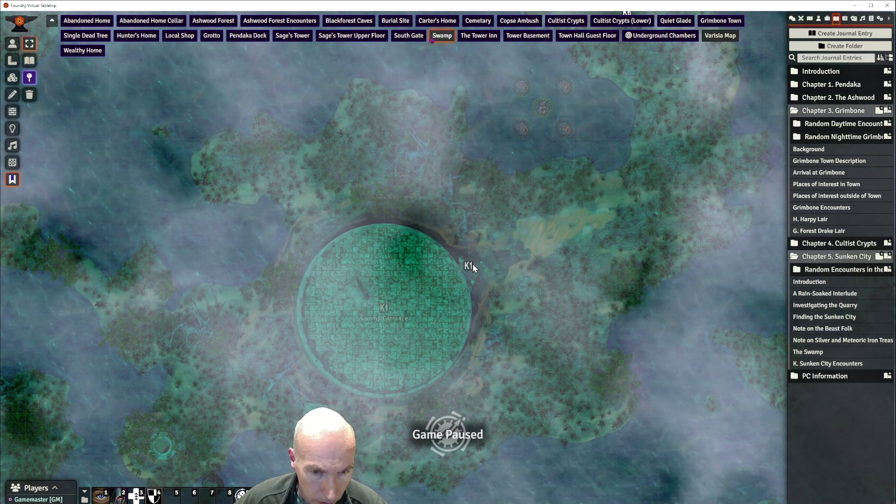
# Link the note at the circular building's edge to the Entrance to Underground Chambers page, set its icon to map-marker-K-07.svg and update it
pyautogui.scroll(5, 513, 263)
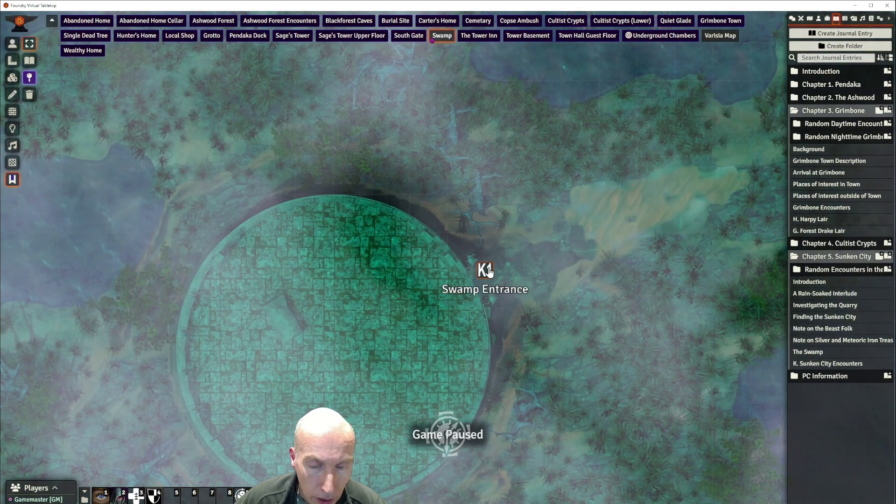
pyautogui.rightClick(488, 271)
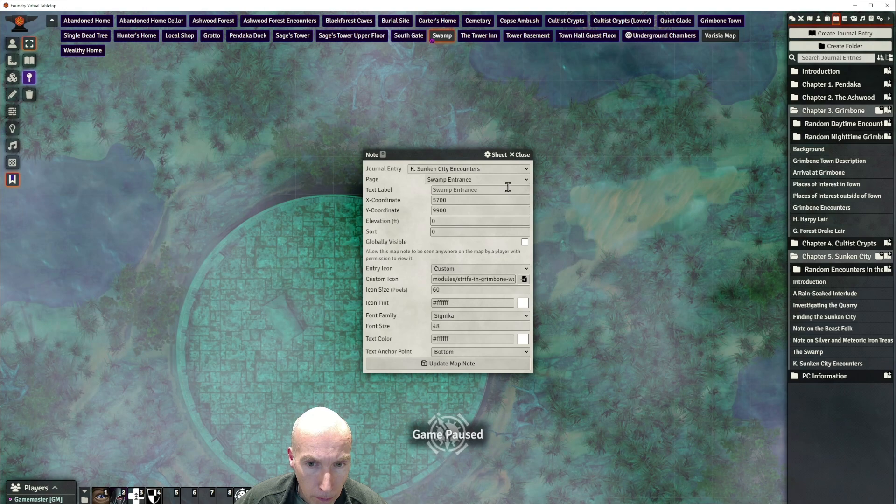
pyautogui.click(483, 248)
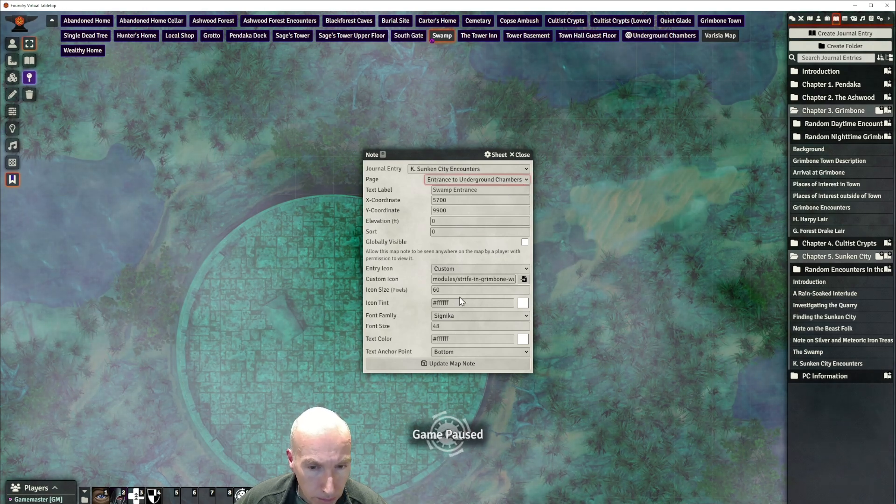
pyautogui.click(524, 279)
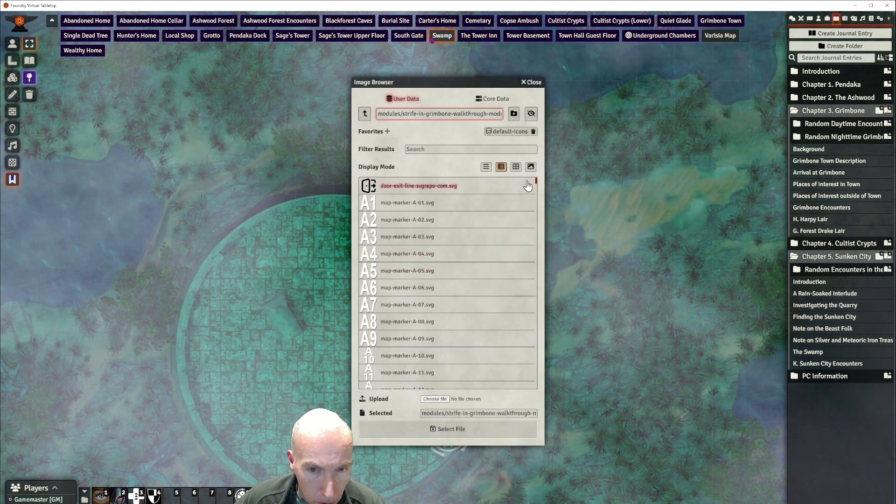
pyautogui.moveTo(537, 183); pyautogui.dragTo(536, 375)
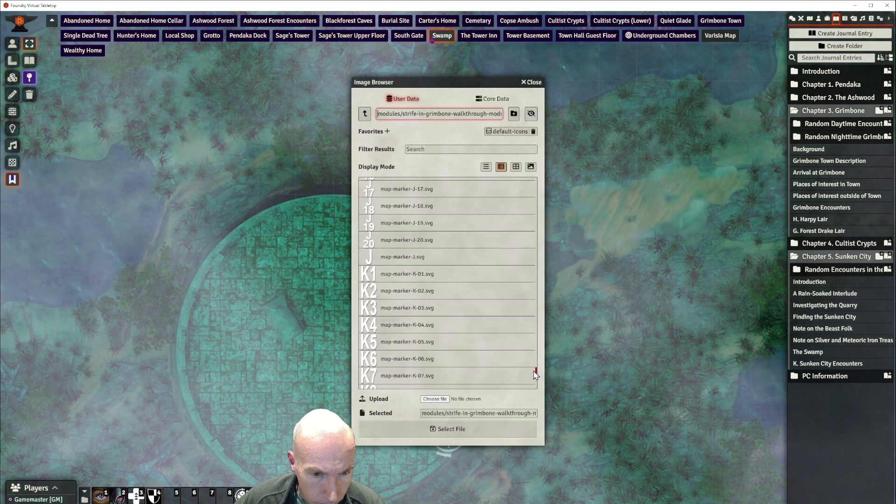
pyautogui.scroll(-2, 467, 345)
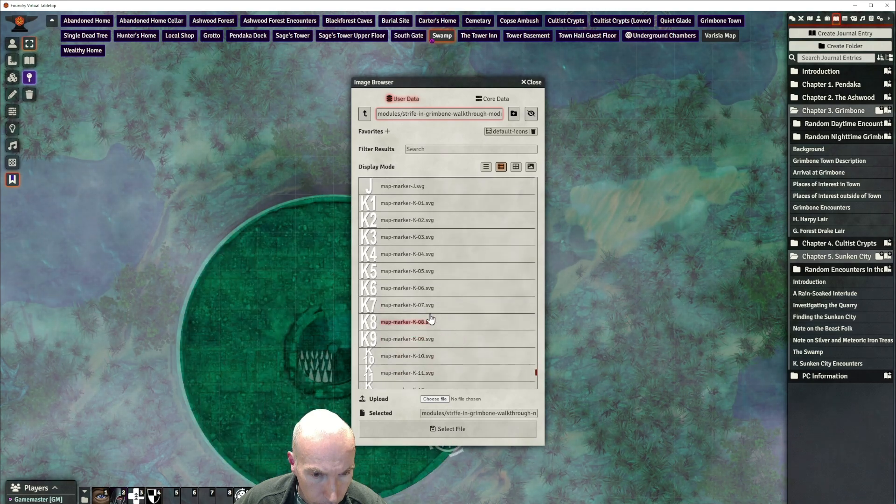
pyautogui.click(451, 432)
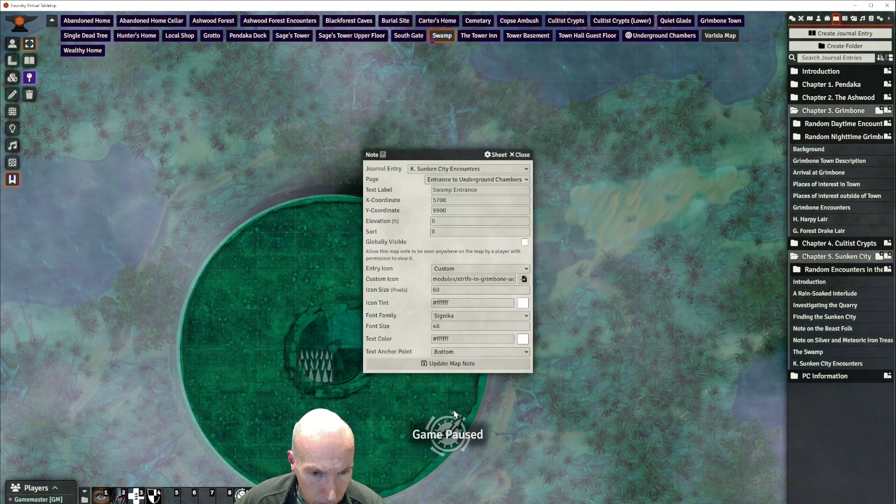
pyautogui.click(471, 363)
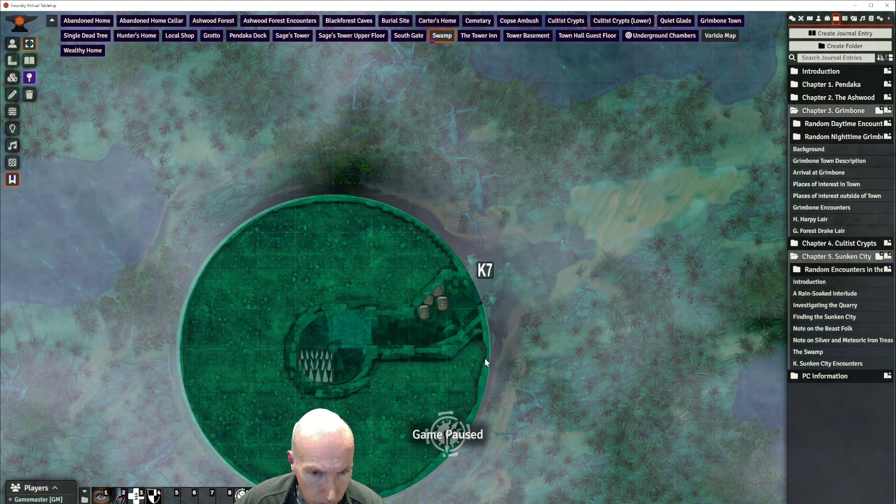
pyautogui.scroll(2, 609, 203)
pyautogui.scroll(-2, 612, 201)
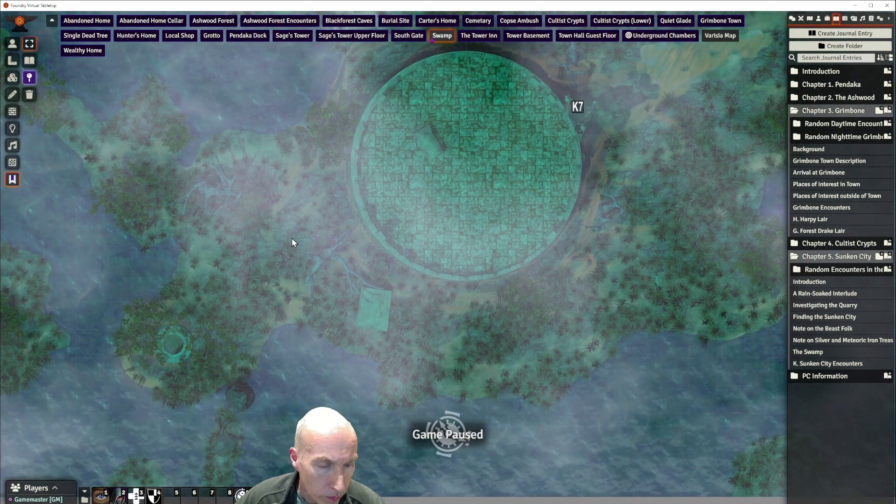
pyautogui.moveTo(292, 238); pyautogui.dragTo(314, 230)
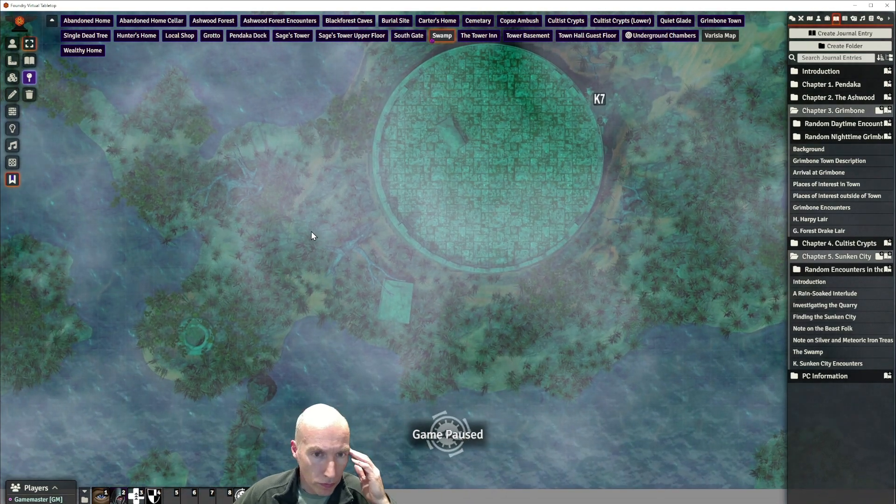
pyautogui.scroll(-3, 307, 231)
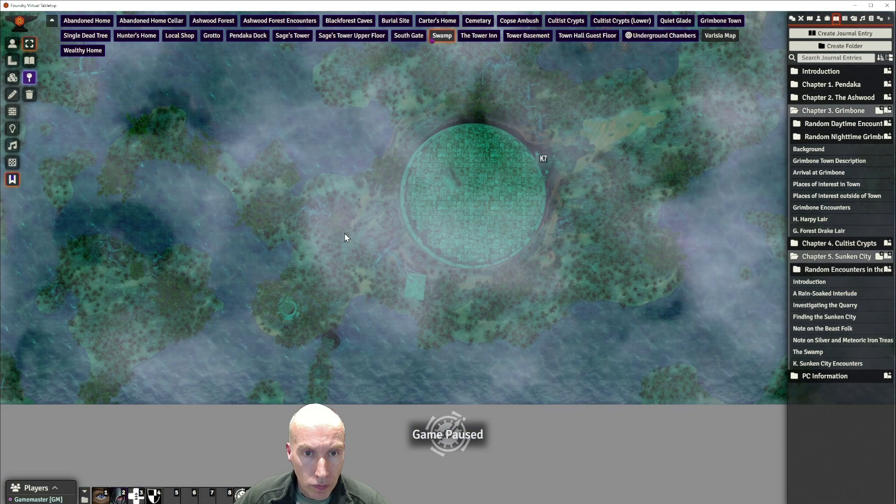
pyautogui.moveTo(626, 217); pyautogui.dragTo(510, 319)
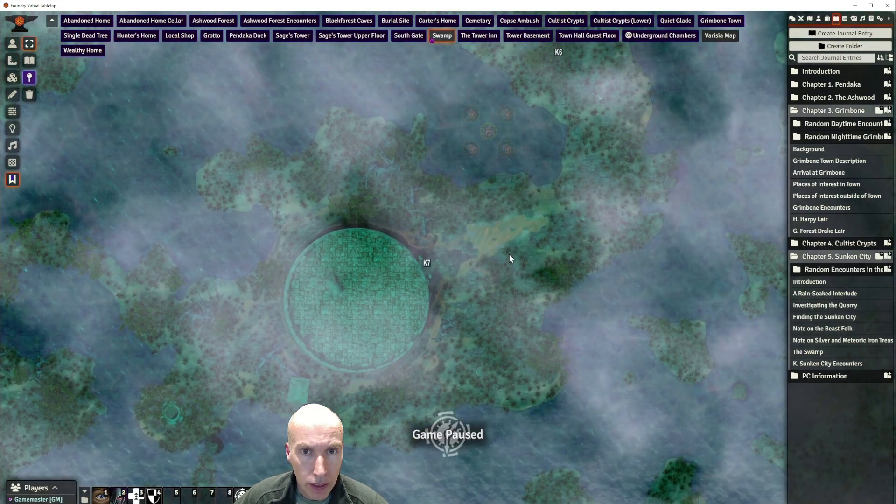
# Open the Underground Chambers scene and paste a copy of the K1 note in the corridor south of the spiral staircase
pyautogui.click(657, 37)
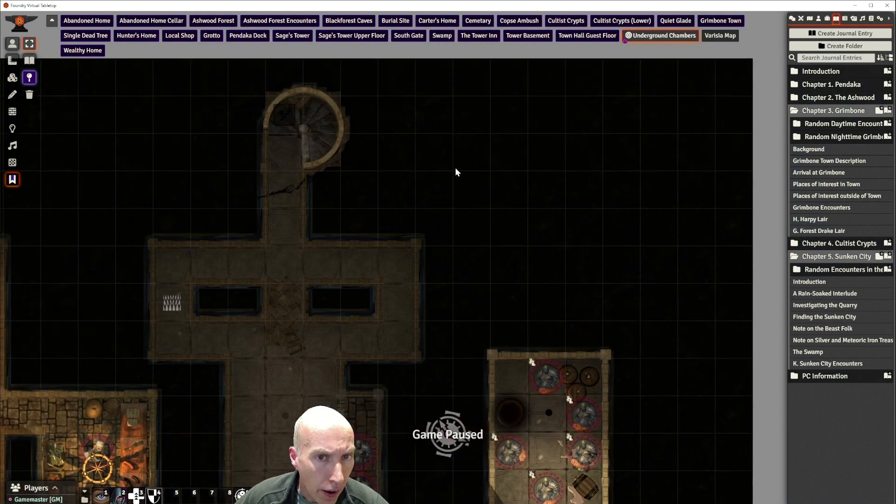
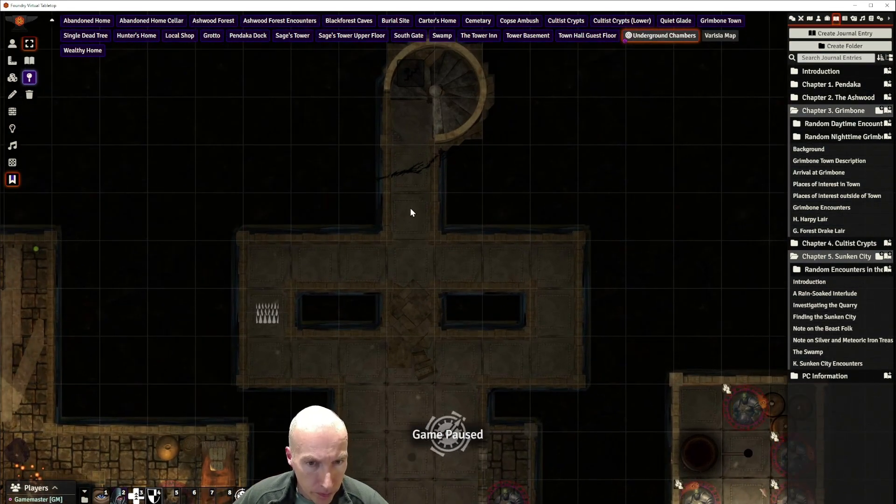
pyautogui.hotkey('ctrl', 'v')
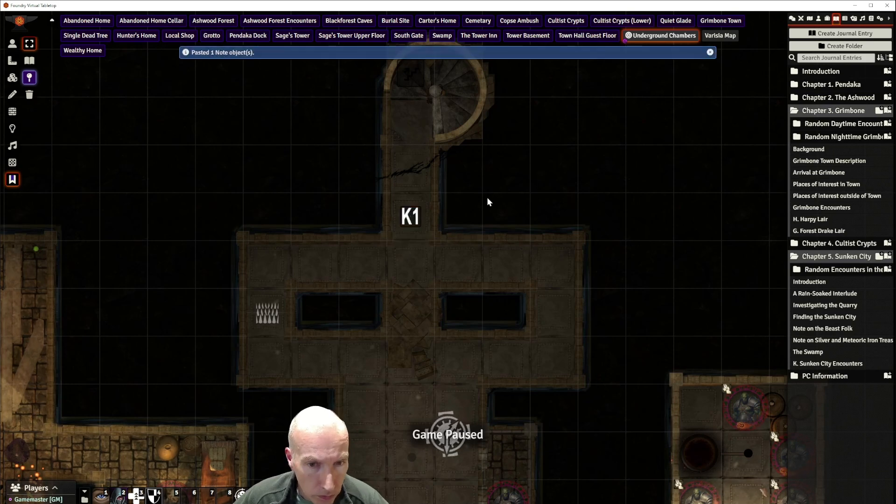
# Link the note in the corridor below the spiral staircase to the Passage Choices page, set its icon to map-marker-K-08.svg and update it
pyautogui.doubleClick(409, 220)
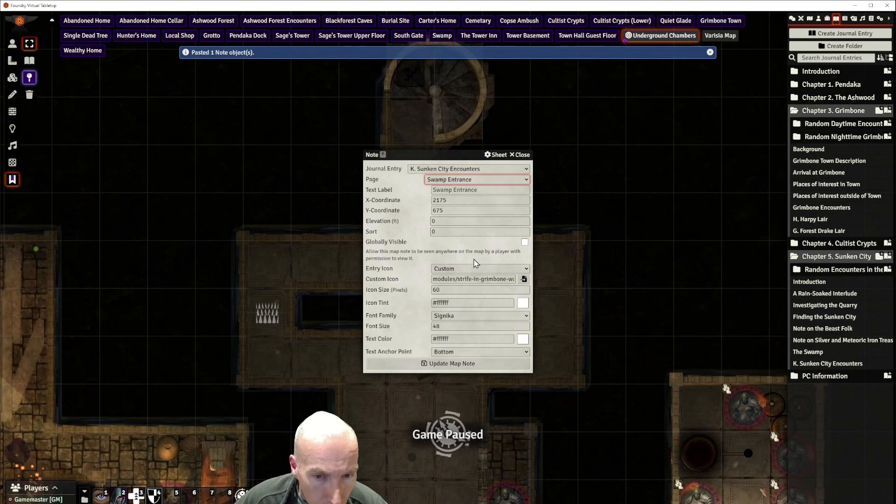
pyautogui.click(467, 256)
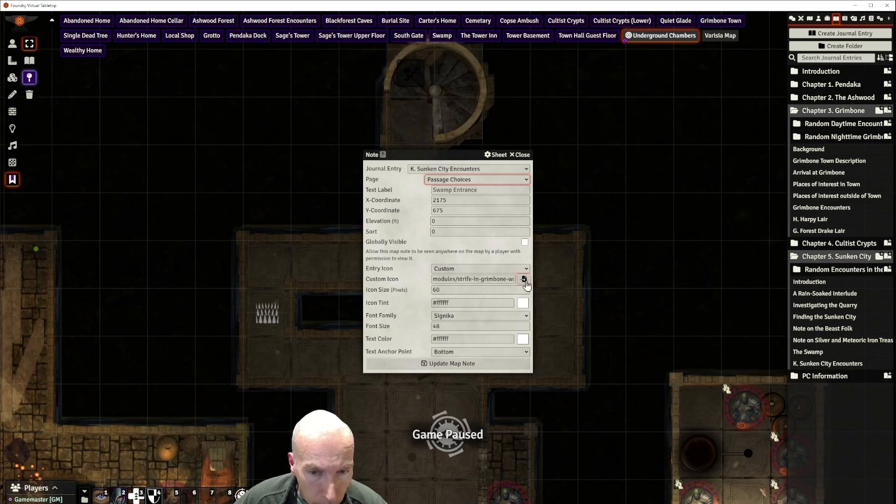
pyautogui.click(524, 280)
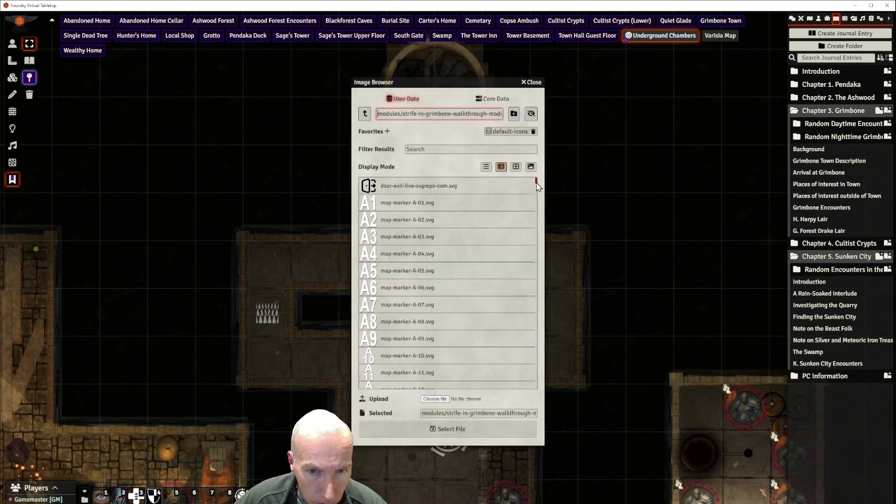
pyautogui.moveTo(536, 185); pyautogui.dragTo(536, 383)
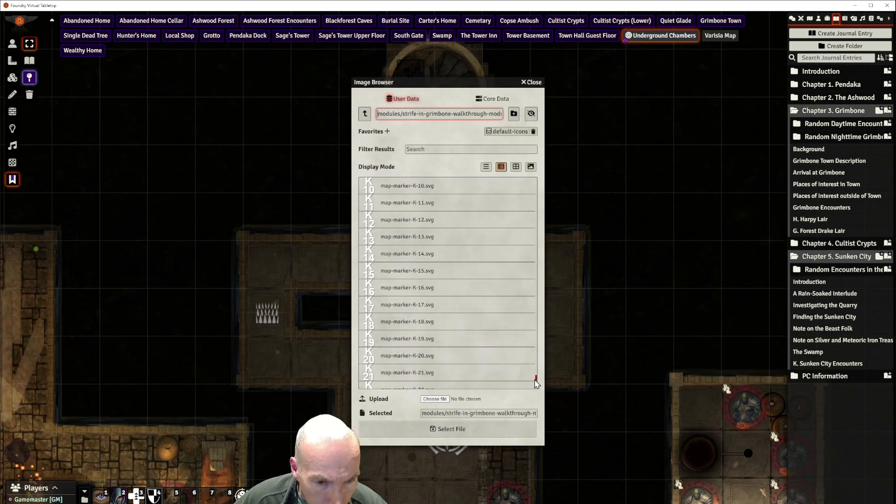
pyautogui.scroll(2, 428, 230)
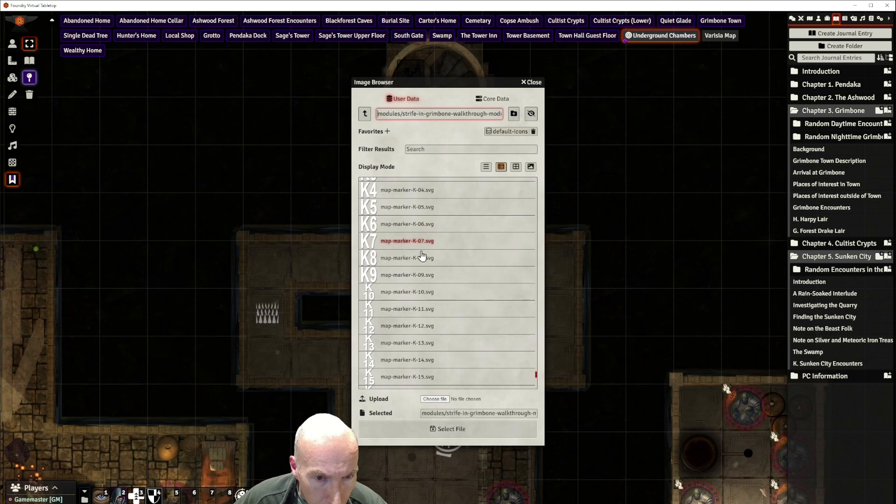
pyautogui.click(422, 257)
pyautogui.click(451, 428)
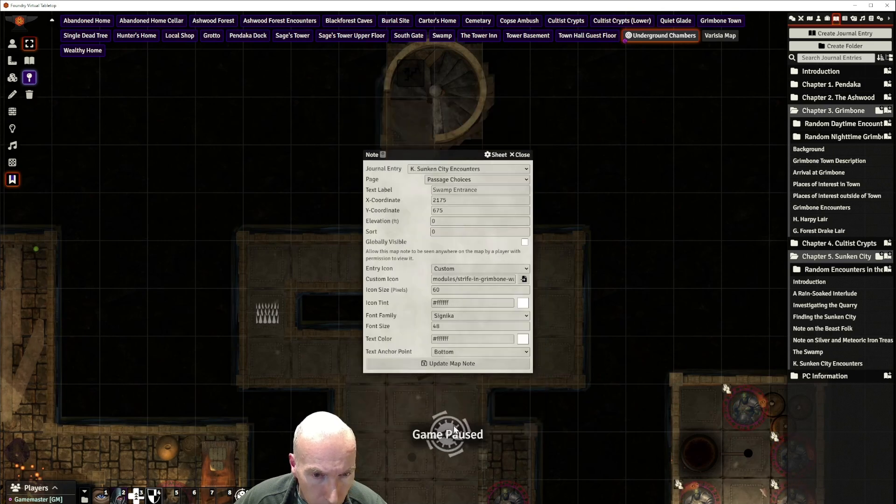
pyautogui.click(457, 364)
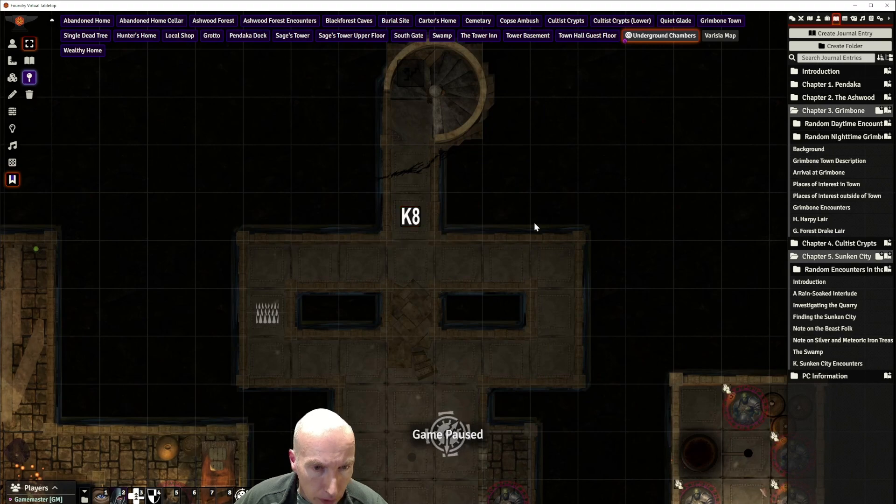
# Paste a copy of the K1 note at the north end of the wide hall south of K8, just below the rubble
pyautogui.moveTo(546, 206); pyautogui.dragTo(567, 145)
pyautogui.scroll(-5, 553, 224)
pyautogui.moveTo(540, 308); pyautogui.dragTo(570, 196)
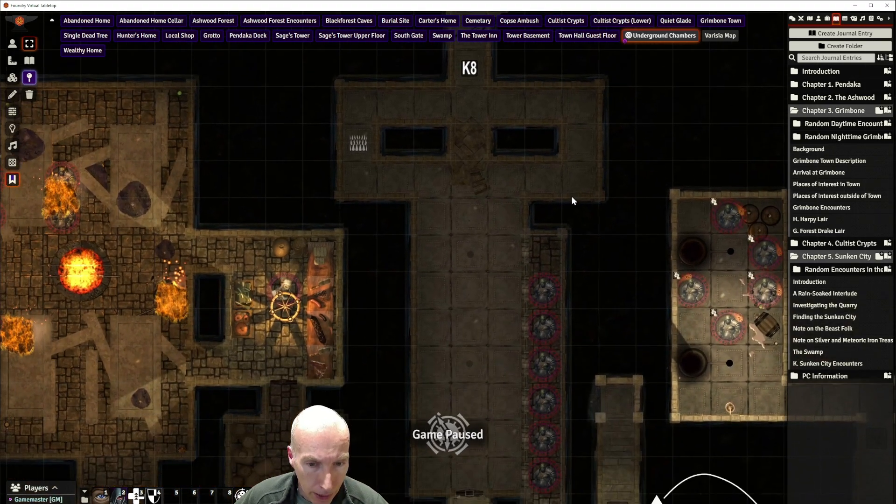
pyautogui.scroll(3, 488, 206)
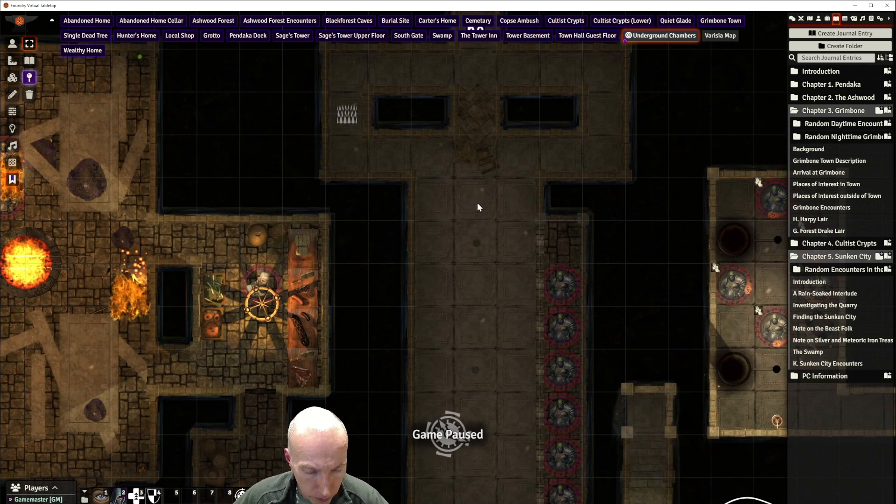
pyautogui.hotkey('ctrl', 'v')
# Link the note pasted in the wide hall to the Shooting Range page, set its icon to map-marker-K-09.svg and update it
pyautogui.doubleClick(478, 198)
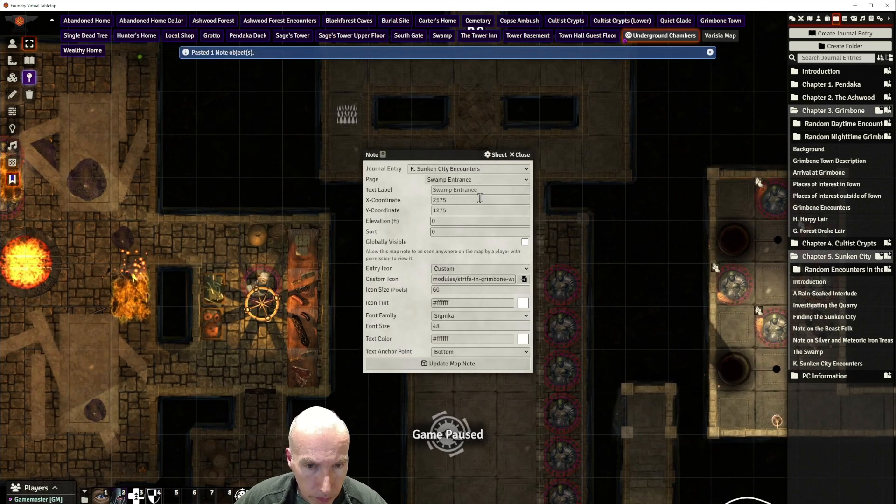
pyautogui.click(520, 180)
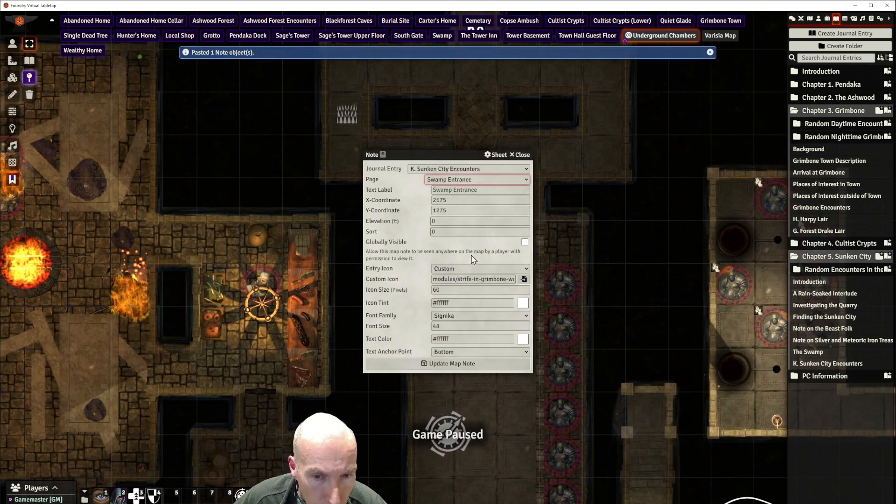
pyautogui.click(473, 265)
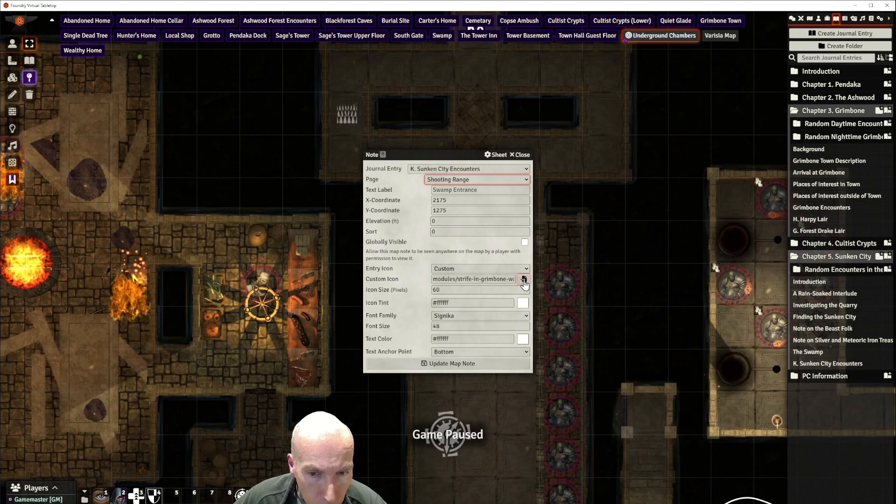
pyautogui.click(524, 279)
pyautogui.scroll(-2, 508, 217)
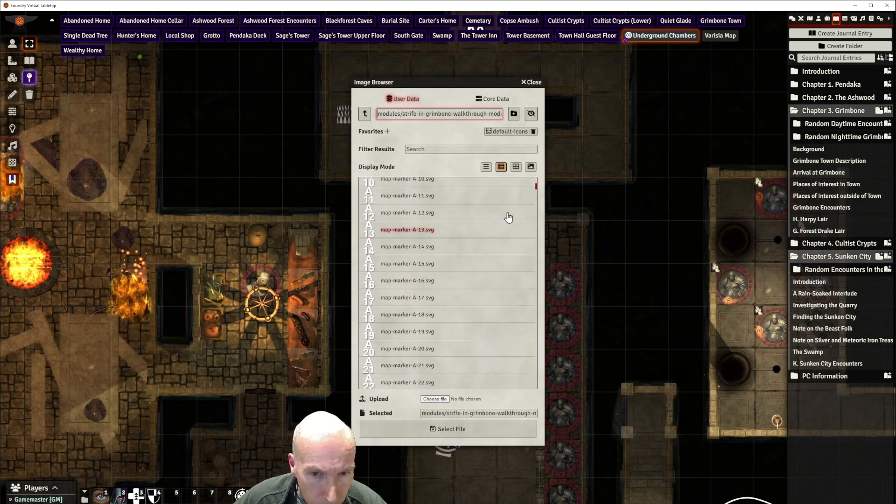
pyautogui.click(537, 186)
pyautogui.moveTo(537, 194); pyautogui.dragTo(529, 377)
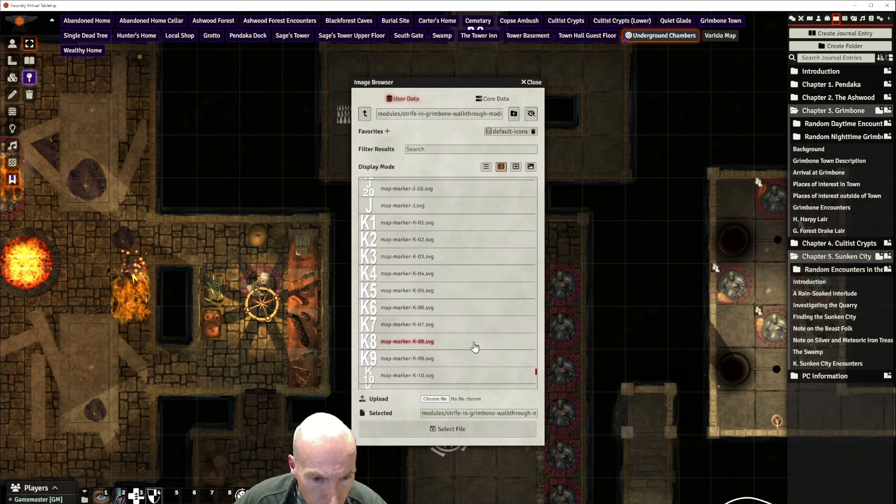
pyautogui.click(444, 341)
pyautogui.click(448, 429)
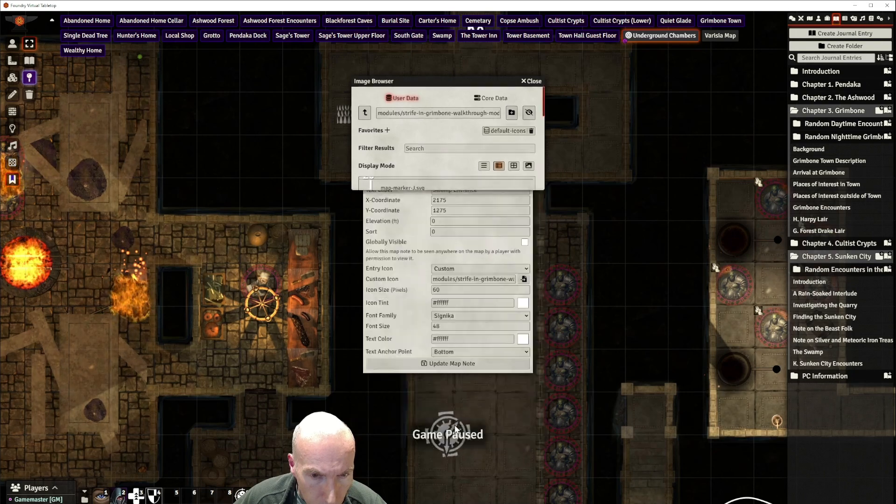
pyautogui.click(448, 363)
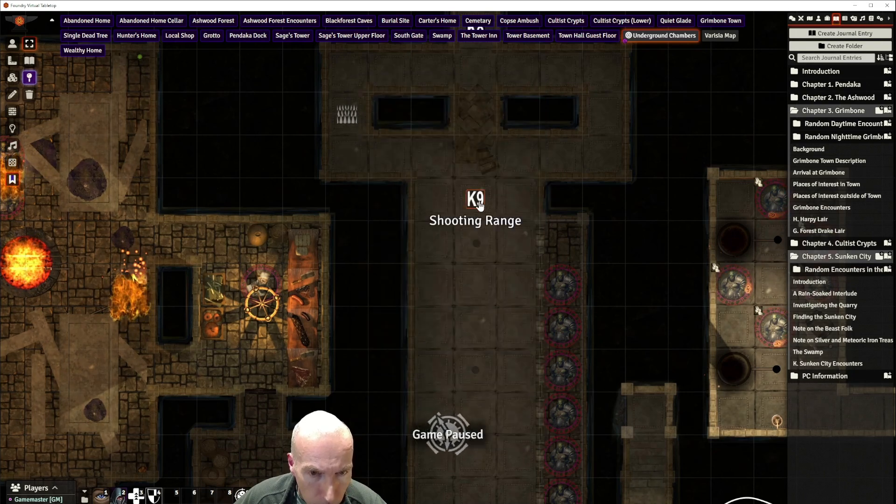
# Paste a copy of the K1 note onto the third statue in the narrow statue passage east of the K9 hall
pyautogui.scroll(-5, 487, 232)
pyautogui.moveTo(481, 290); pyautogui.dragTo(461, 192)
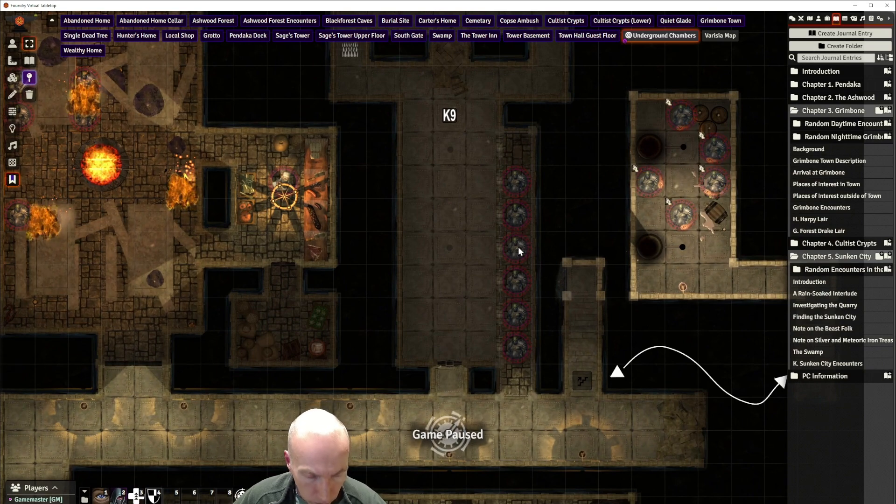
pyautogui.hotkey('ctrl', 'v')
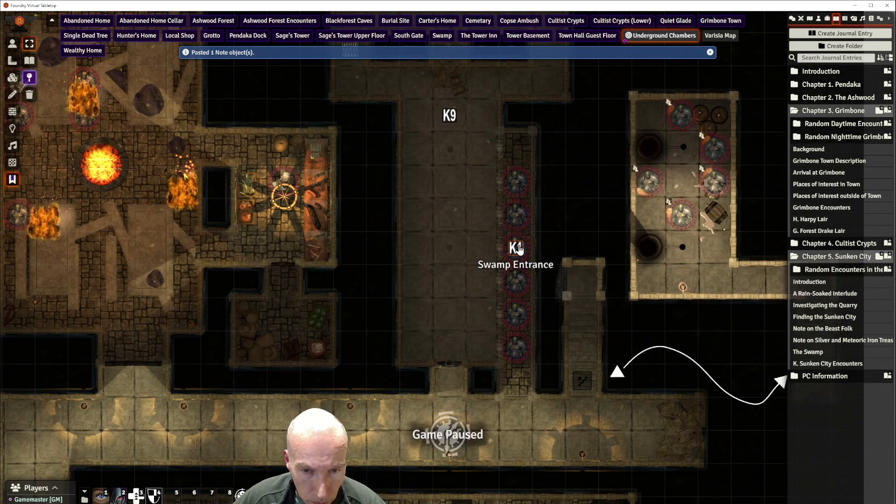
# Link the note in the statue passage to the Shooting Gallery page, set its icon to map-marker-K-11.svg and update it
pyautogui.doubleClick(518, 248)
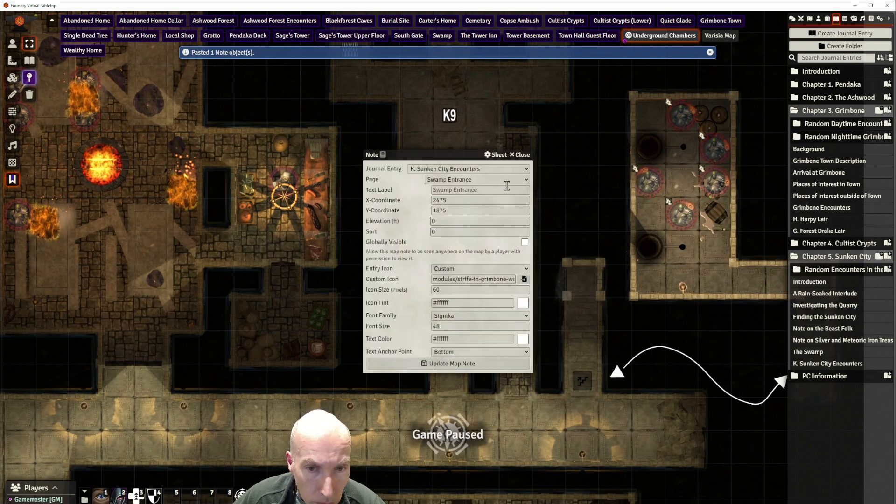
pyautogui.click(524, 181)
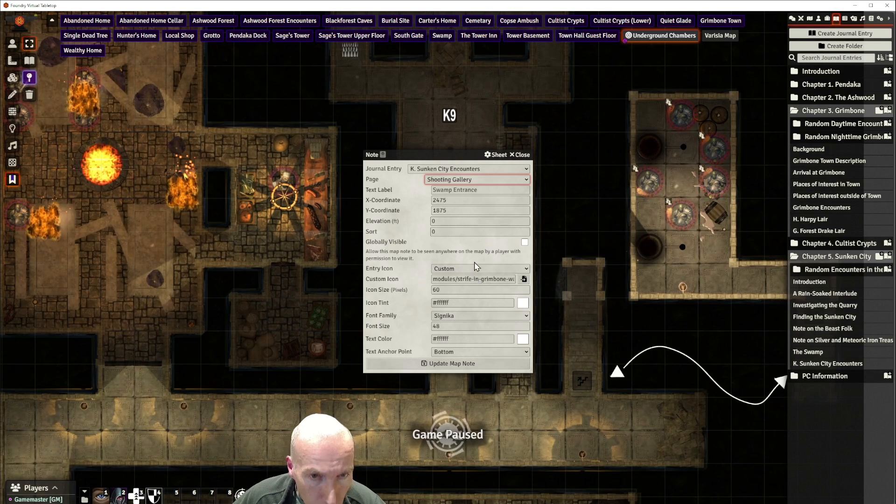
pyautogui.click(524, 281)
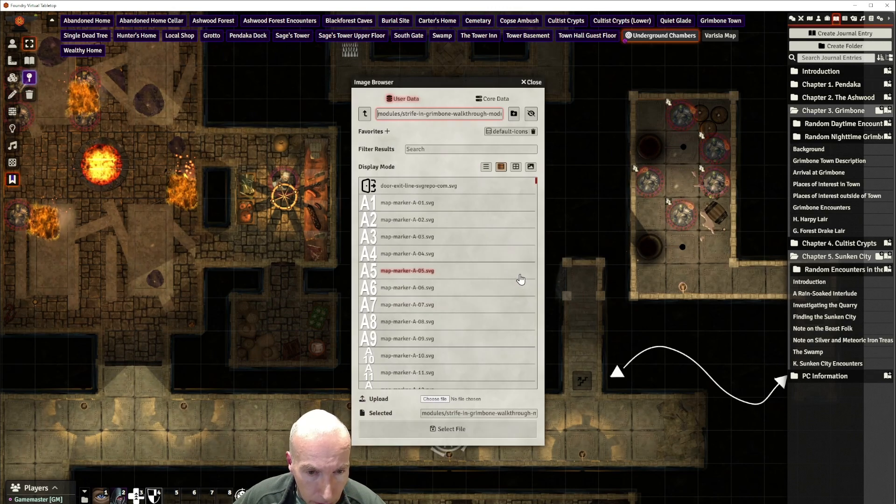
pyautogui.scroll(-5, 532, 313)
pyautogui.scroll(-20, 533, 312)
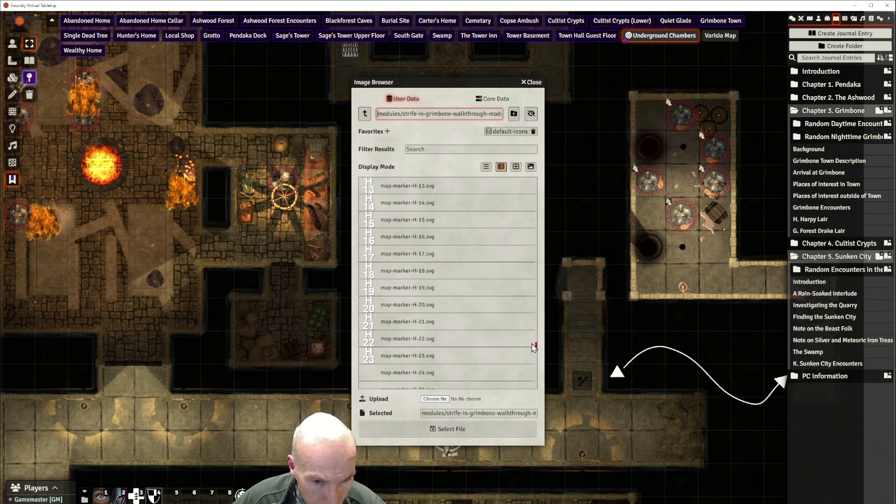
pyautogui.scroll(-3, 535, 371)
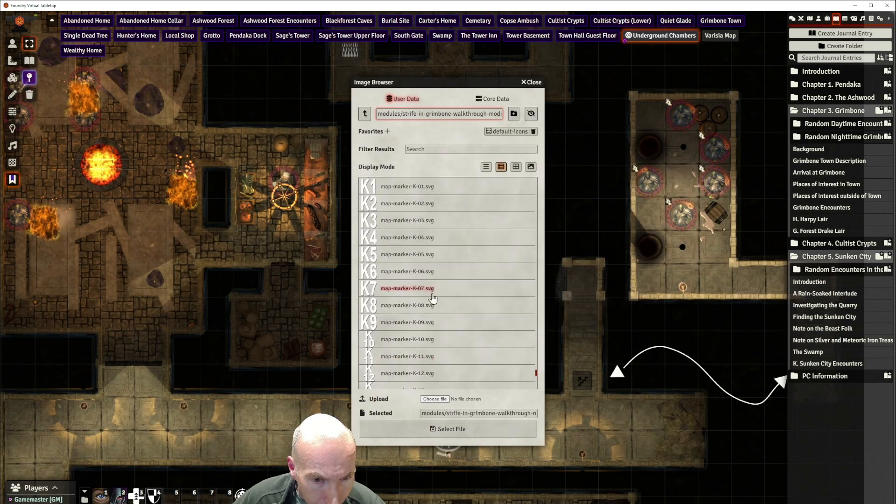
pyautogui.click(411, 356)
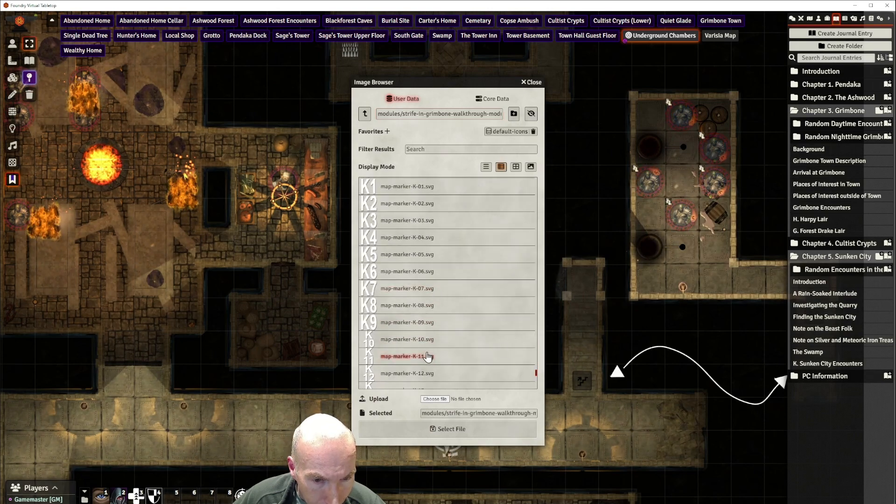
pyautogui.click(452, 430)
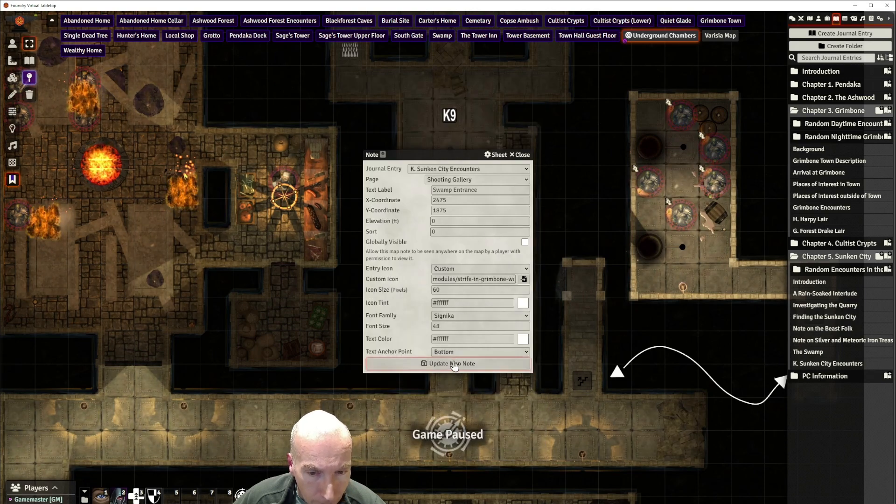
pyautogui.click(452, 364)
# Set the K11 note's icon size to 100 pixels and update the note
pyautogui.scroll(2, 559, 231)
pyautogui.scroll(1, 559, 231)
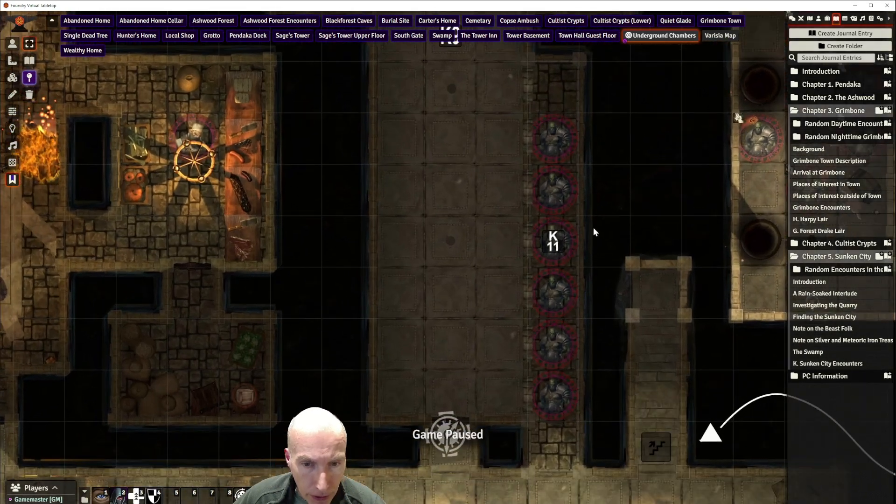
pyautogui.rightClick(556, 241)
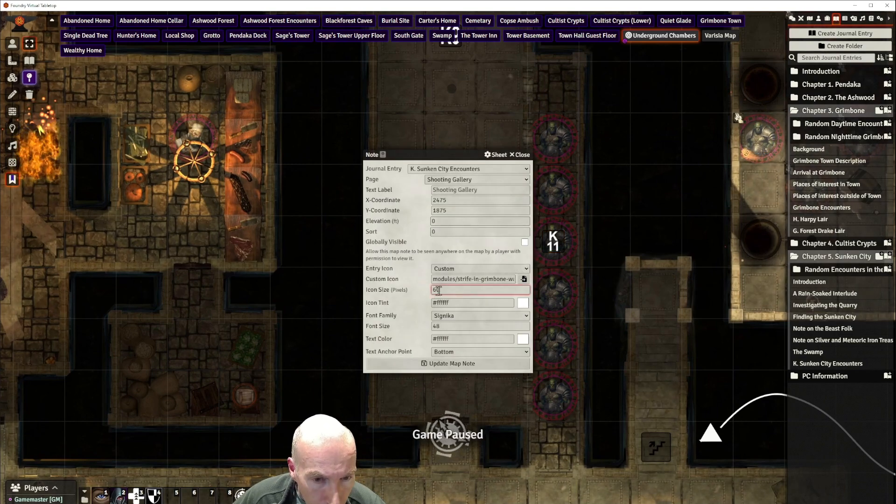
pyautogui.moveTo(452, 290); pyautogui.dragTo(434, 290)
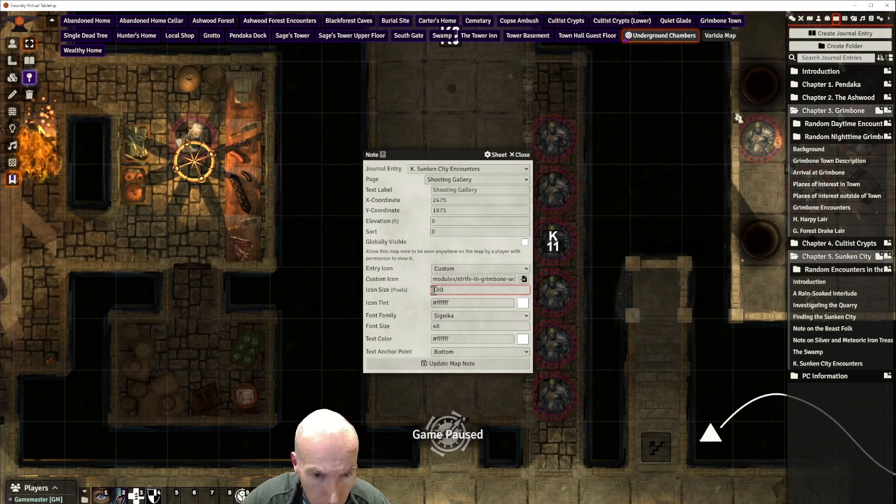
pyautogui.click(455, 367)
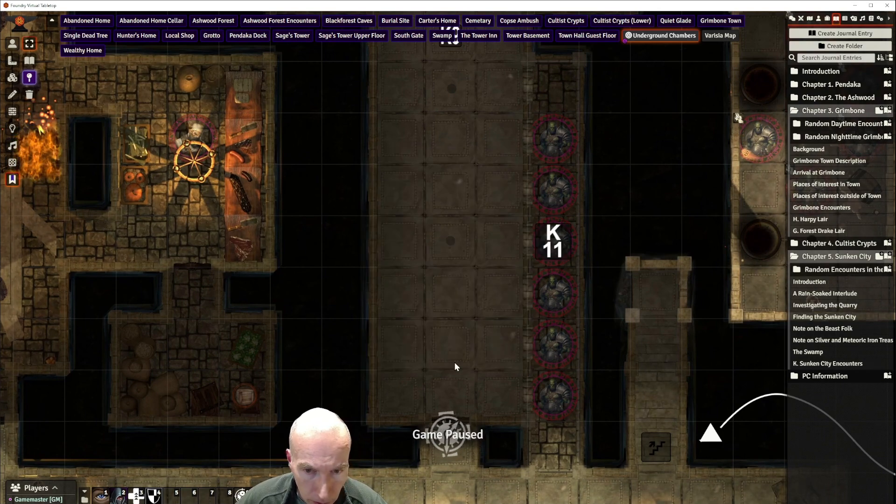
# Copy the K11 note and paste it in the lit east-west corridor, directly south of the K9 hall's doorway
pyautogui.scroll(-5, 586, 204)
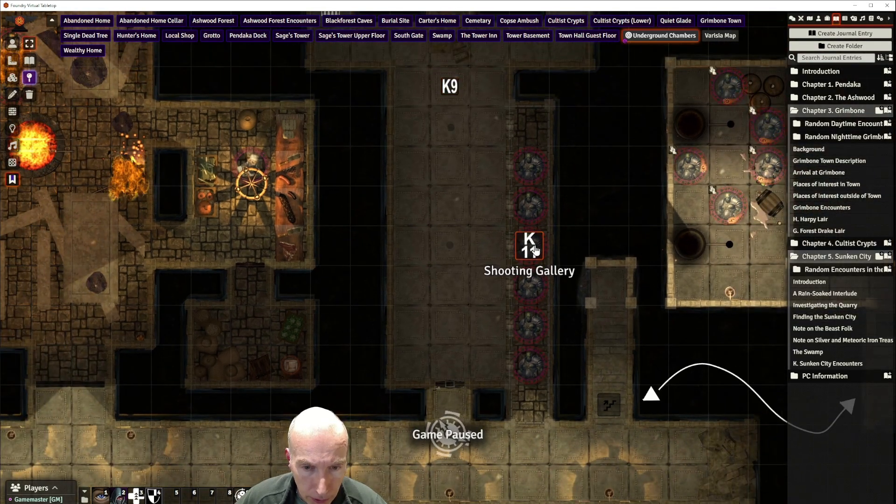
pyautogui.hotkey('ctrl', 'c')
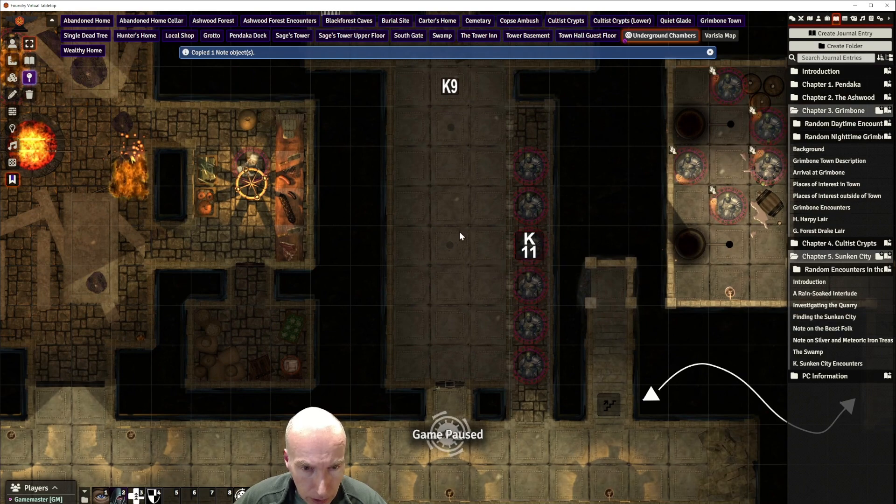
pyautogui.moveTo(451, 318); pyautogui.dragTo(454, 230)
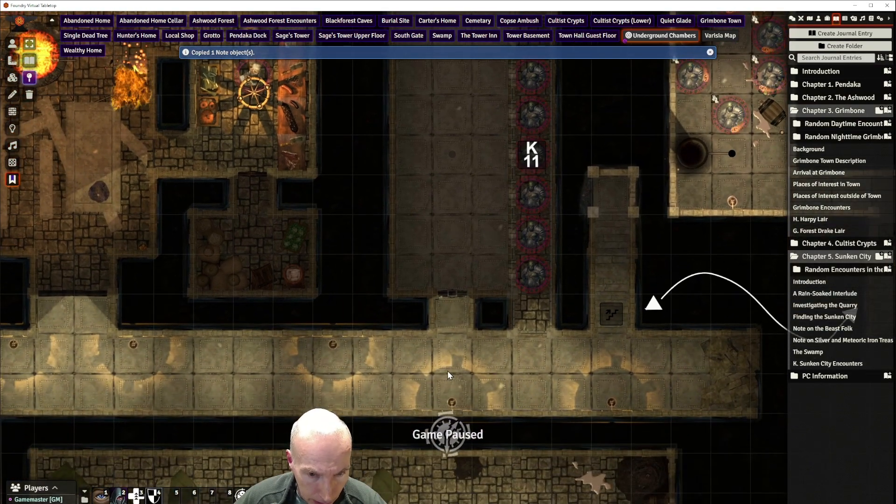
pyautogui.hotkey('ctrl', 'v')
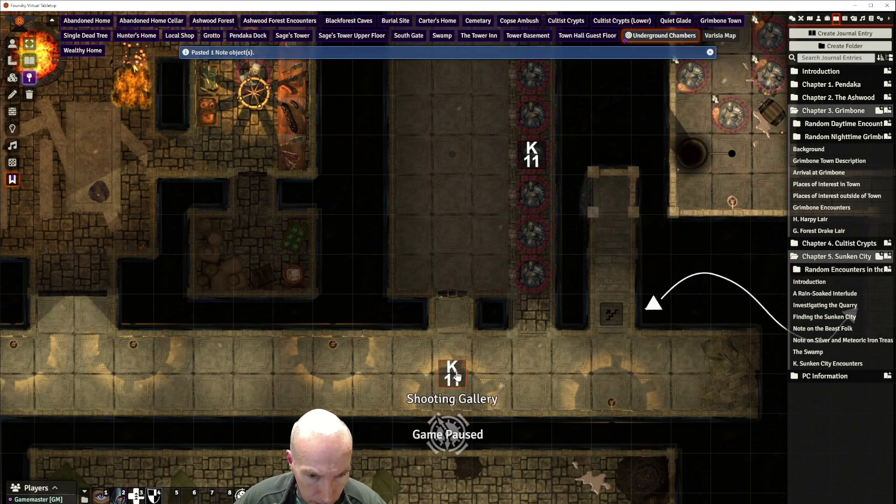
# Link the note in the lit corridor to the Main Passage page, set its icon to map-marker-K-10.svg and update it
pyautogui.doubleClick(457, 377)
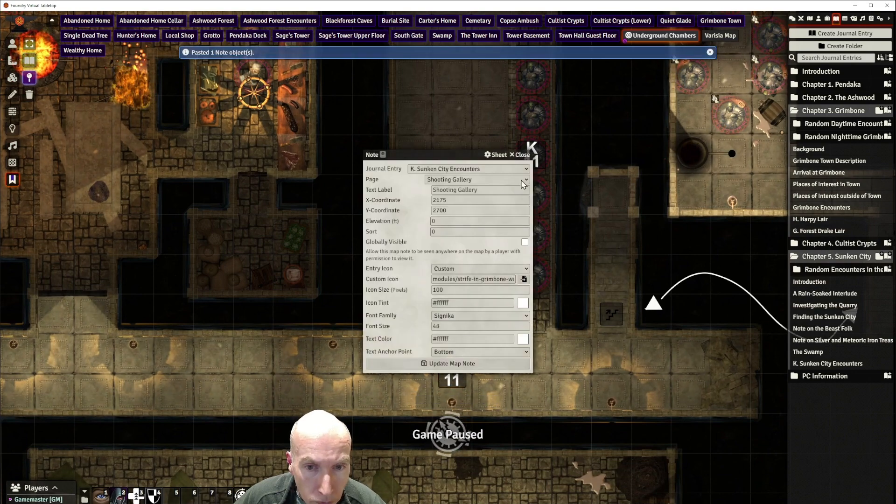
pyautogui.click(472, 268)
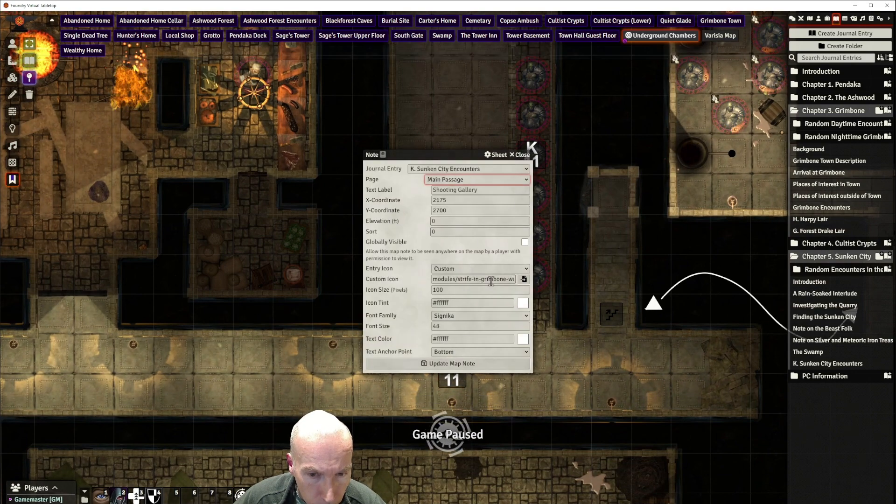
pyautogui.click(524, 281)
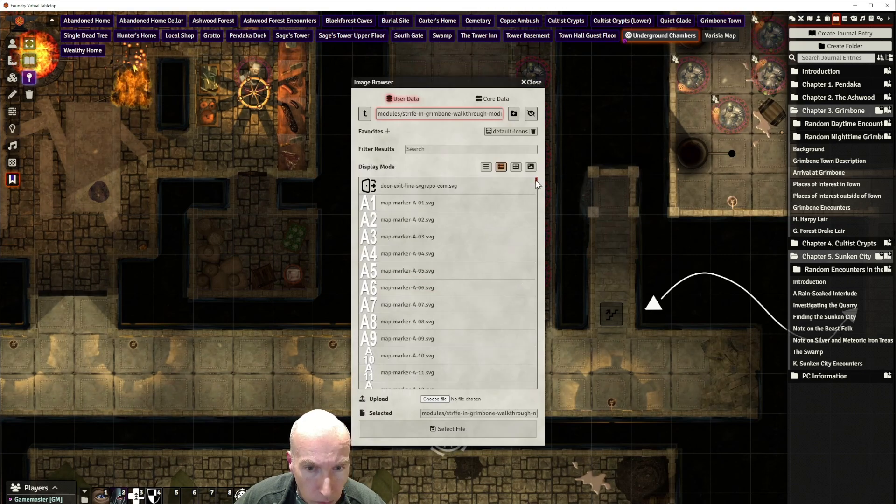
pyautogui.moveTo(537, 181); pyautogui.dragTo(536, 378)
pyautogui.scroll(1, 467, 303)
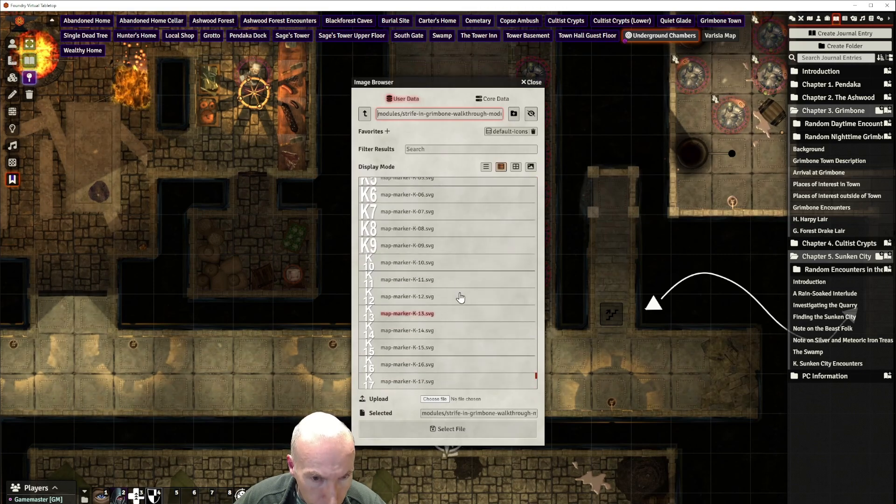
pyautogui.click(437, 262)
pyautogui.click(457, 432)
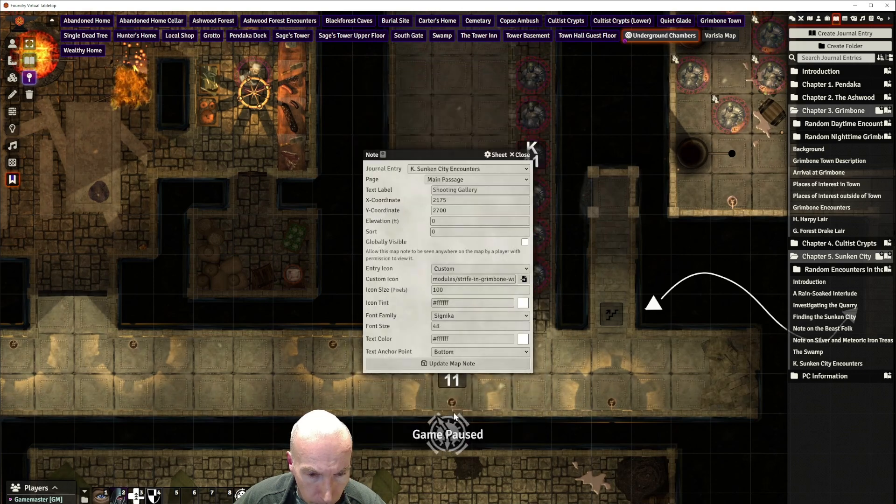
pyautogui.click(456, 364)
# Paste the copied K11 note in the middle of the cauldron room where the stairs east of the K11 passage lead
pyautogui.scroll(-3, 531, 267)
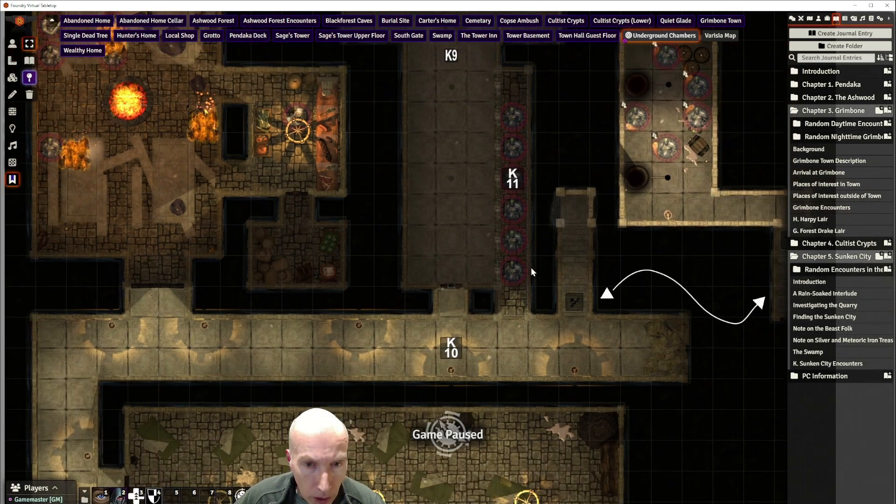
pyautogui.moveTo(535, 152); pyautogui.dragTo(509, 148)
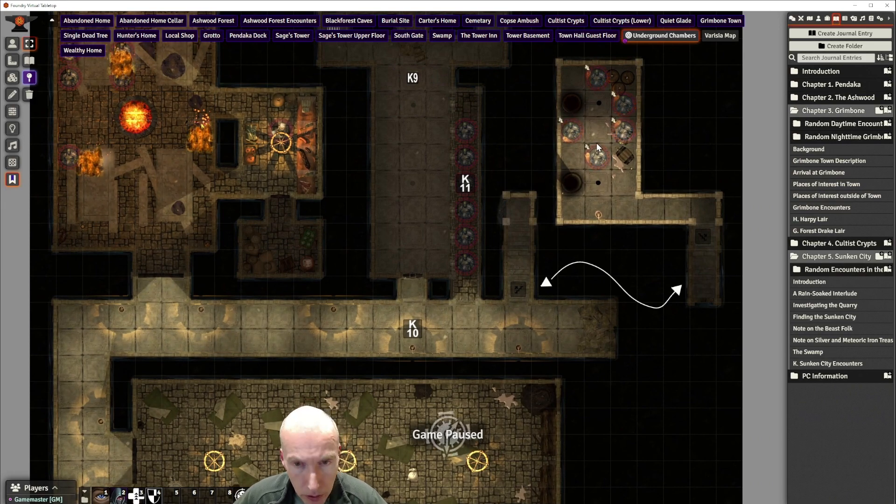
pyautogui.hotkey('ctrl', 'v')
# Link the cauldron room note to the Murder Chamber page, set its icon to map-marker-K-12.svg and update it
pyautogui.doubleClick(596, 147)
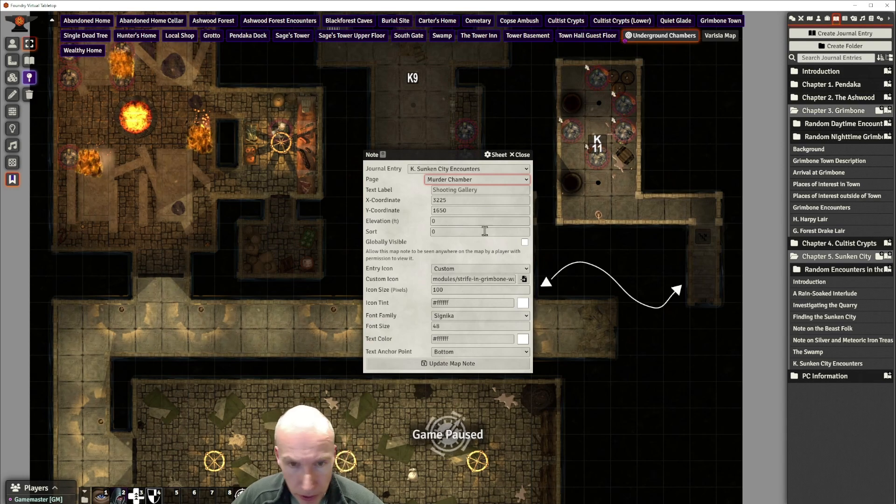
pyautogui.moveTo(451, 153)
pyautogui.mouseDown()
pyautogui.moveTo(633, 133)
pyautogui.moveTo(447, 144)
pyautogui.mouseUp()
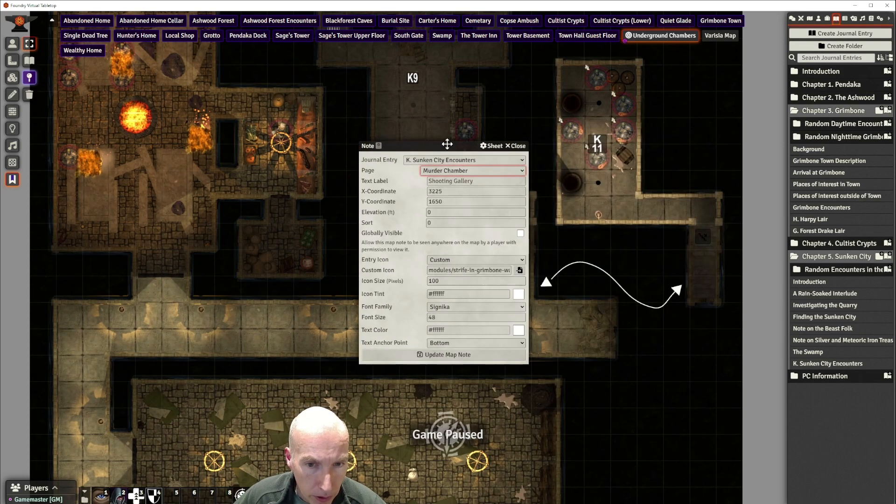
pyautogui.click(519, 272)
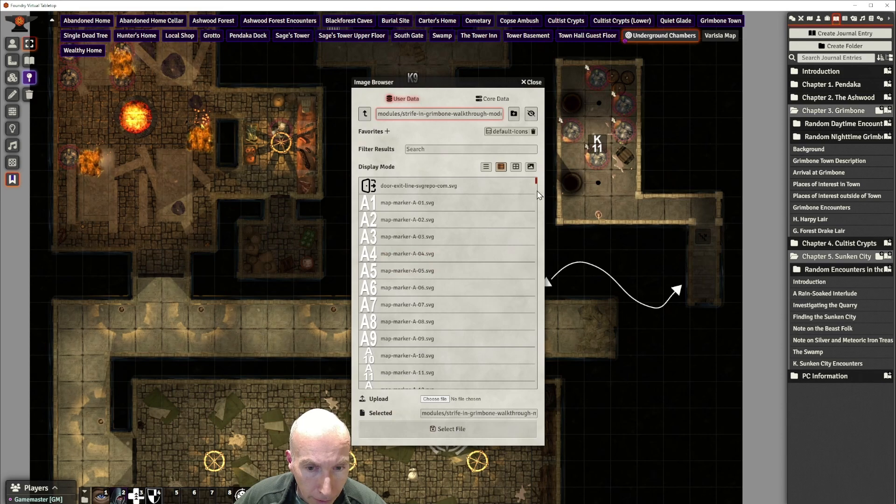
pyautogui.moveTo(536, 181); pyautogui.dragTo(535, 378)
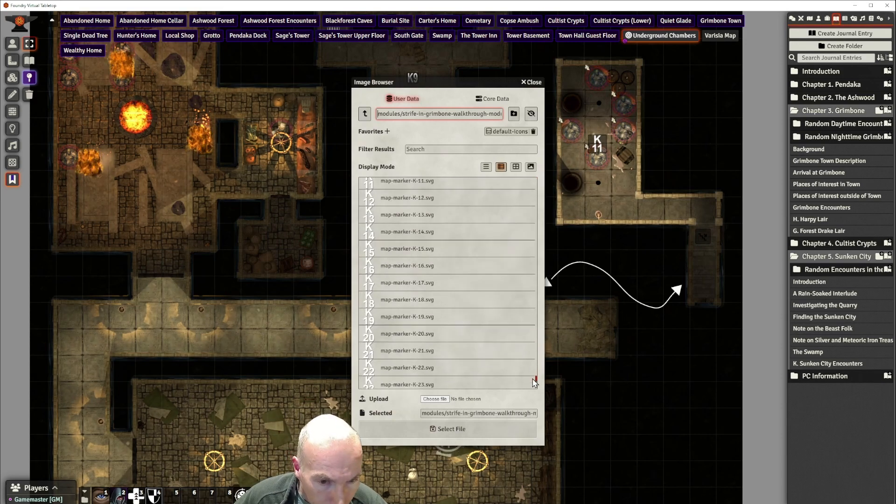
pyautogui.click(420, 198)
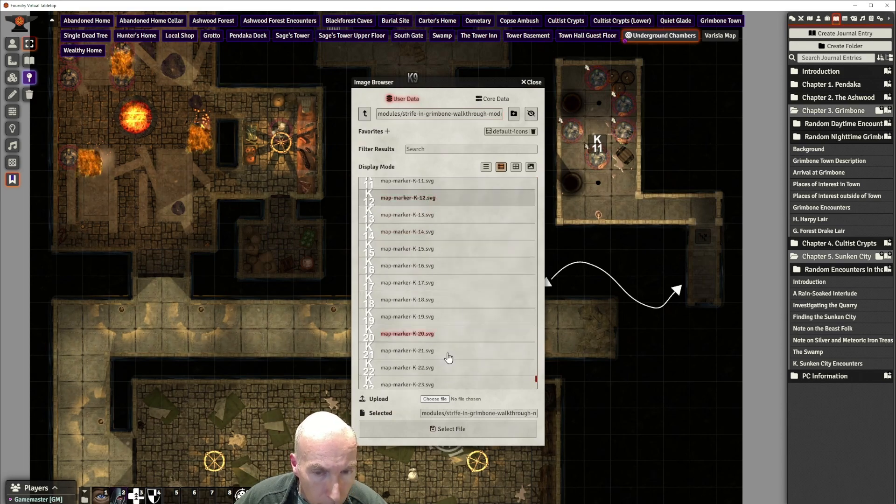
pyautogui.click(464, 429)
pyautogui.click(455, 357)
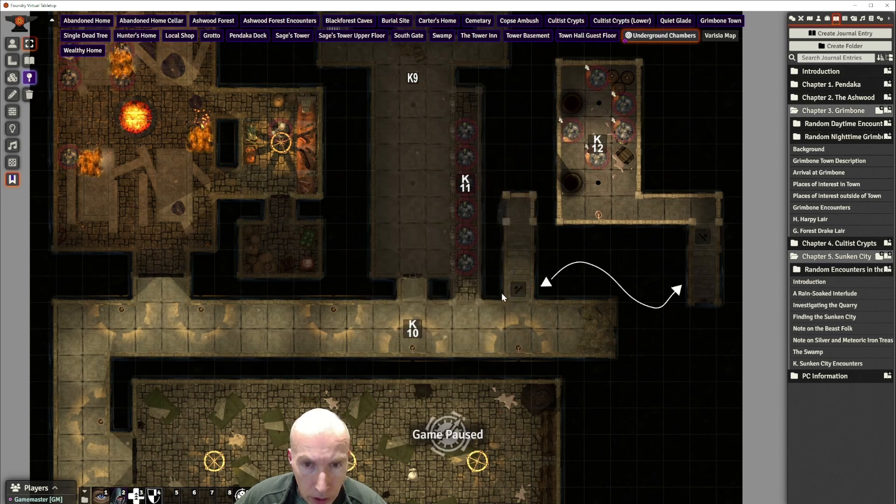
# Open the K12 note's journal page to check its link, and close the journal
pyautogui.moveTo(396, 225); pyautogui.dragTo(528, 260)
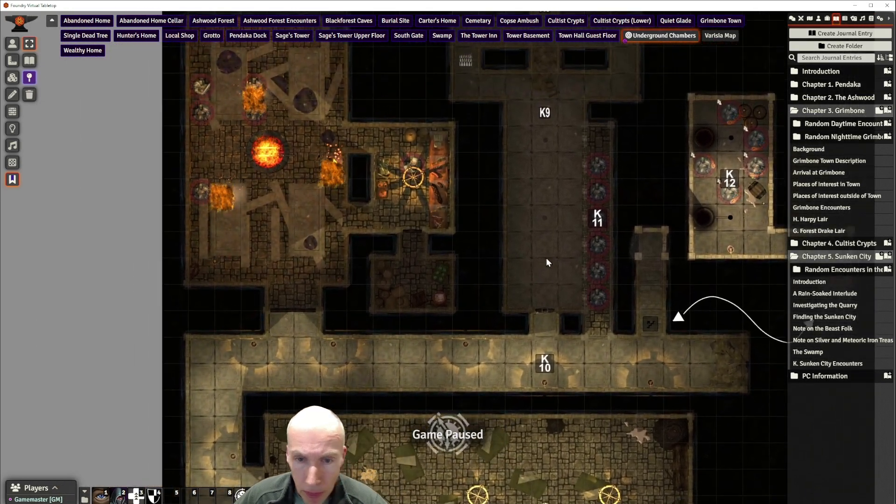
pyautogui.doubleClick(730, 182)
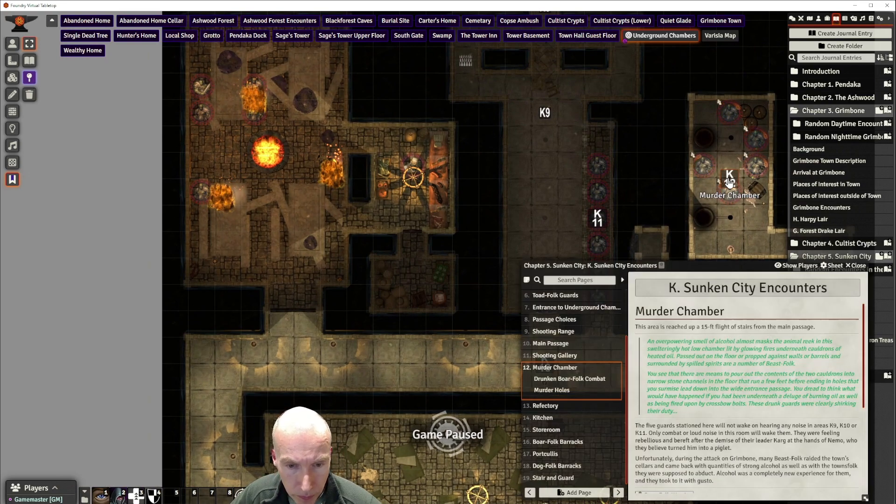
pyautogui.moveTo(684, 264); pyautogui.dragTo(659, 170)
pyautogui.click(799, 170)
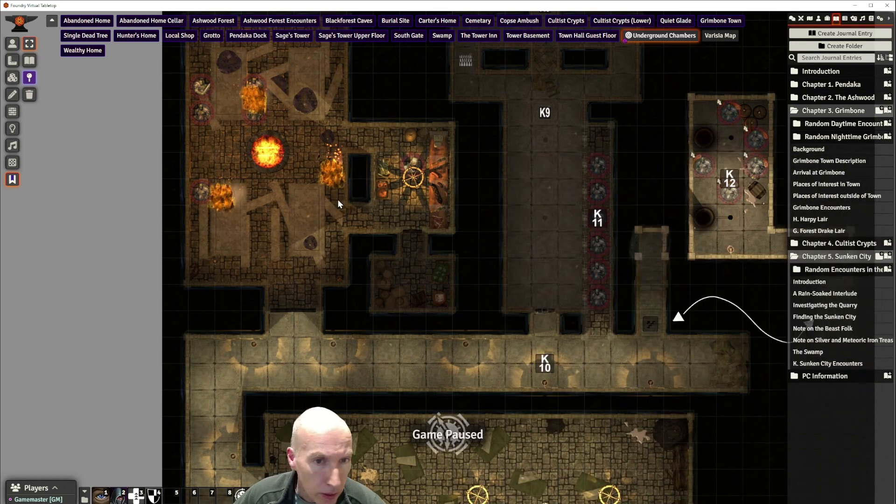
# Paste the K11 note in the large western hall with long tables and place it just south of the central fire
pyautogui.moveTo(337, 200); pyautogui.dragTo(489, 213)
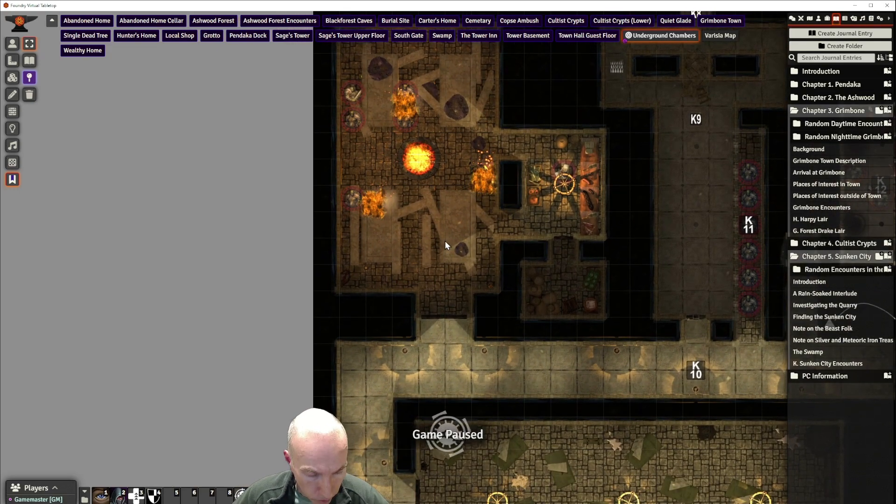
pyautogui.hotkey('ctrl', 'v')
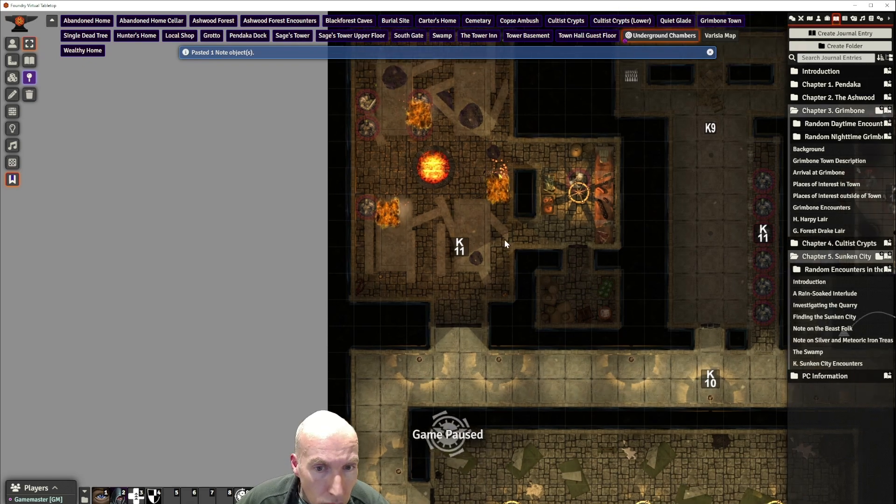
pyautogui.moveTo(505, 240); pyautogui.dragTo(460, 227)
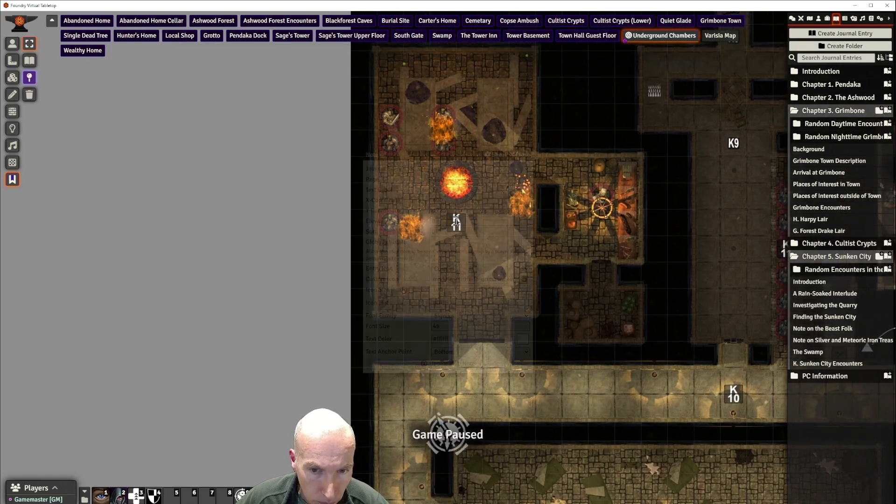
# Link the western hall's note to the Refectory page, set its icon to map-marker-K-13.svg and update it
pyautogui.rightClick(456, 225)
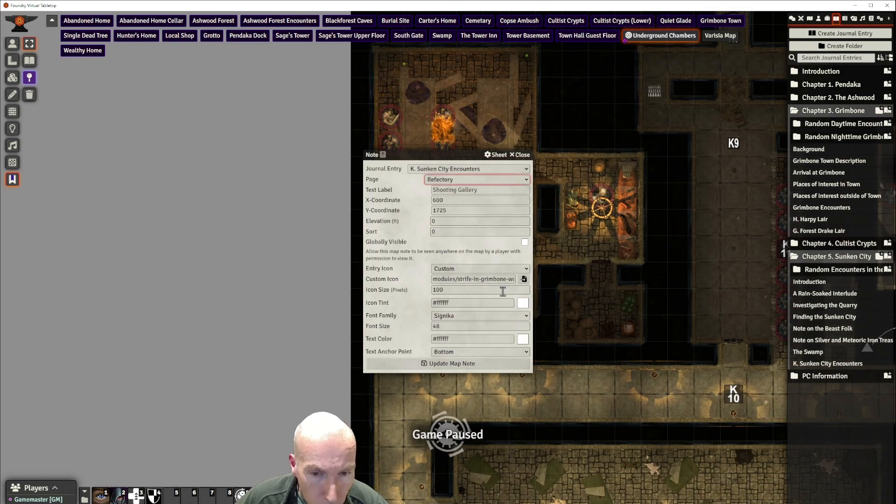
pyautogui.click(524, 280)
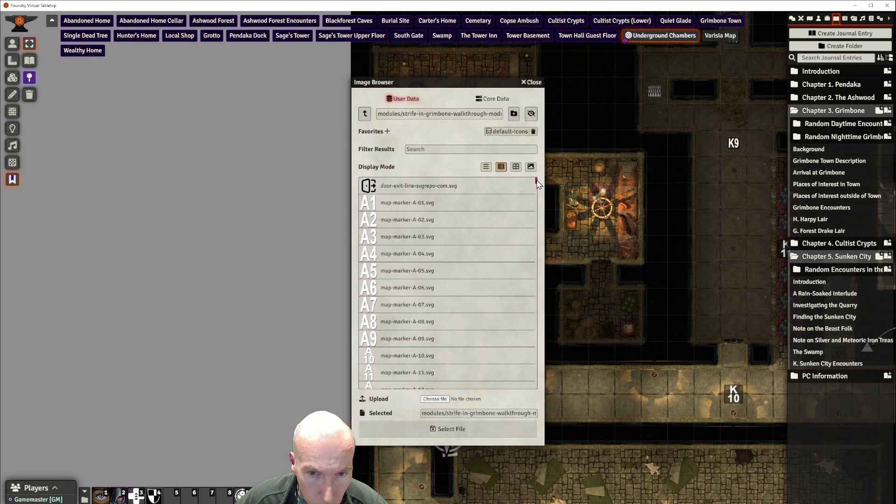
pyautogui.moveTo(538, 183); pyautogui.dragTo(536, 379)
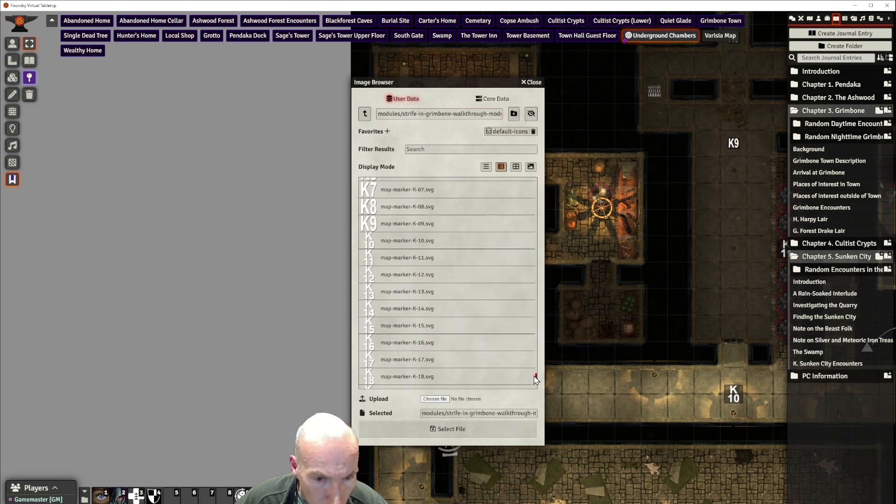
pyautogui.click(443, 427)
pyautogui.click(443, 368)
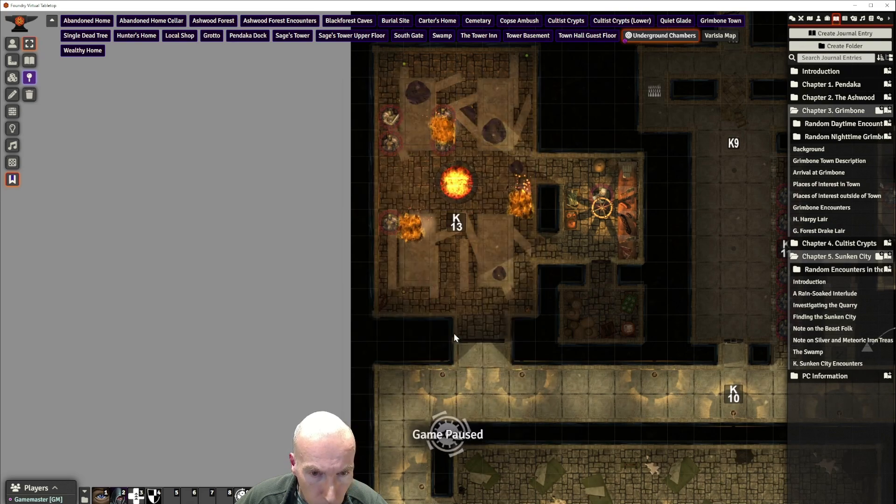
# Paste the K11 note in the small room directly east of the K13 hall, set its icon to map-marker-K-14.svg and update it
pyautogui.moveTo(528, 239); pyautogui.dragTo(461, 245)
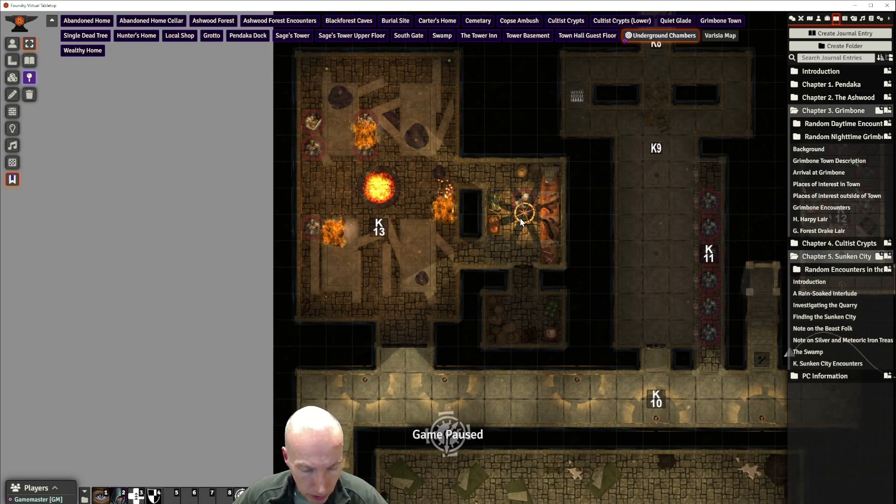
pyautogui.hotkey('ctrl', 'v')
pyautogui.doubleClick(524, 214)
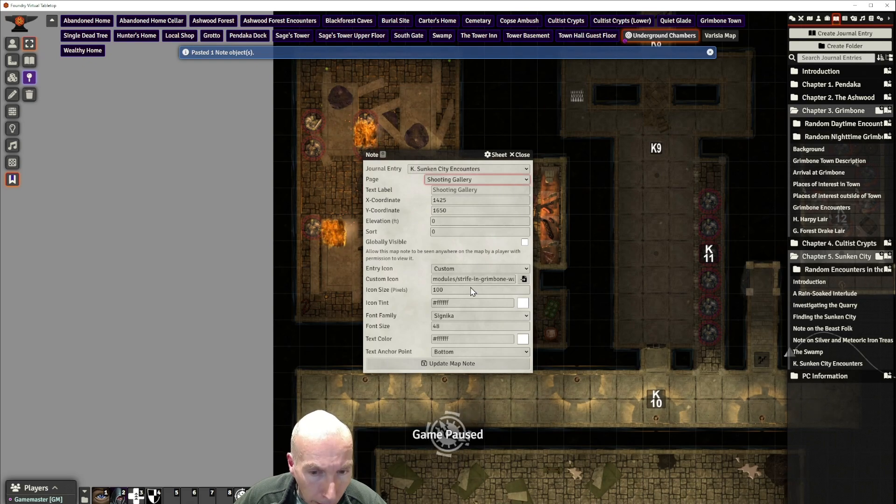
pyautogui.click(523, 278)
pyautogui.moveTo(536, 183); pyautogui.dragTo(532, 373)
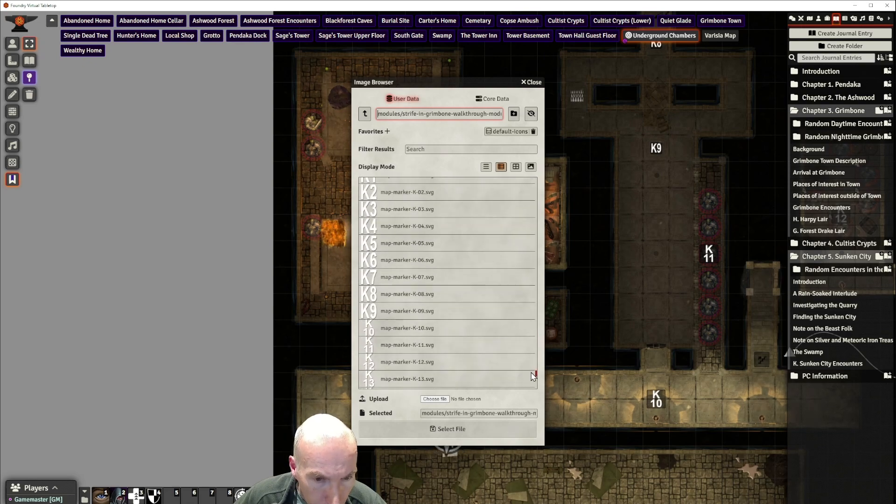
pyautogui.scroll(-1, 464, 366)
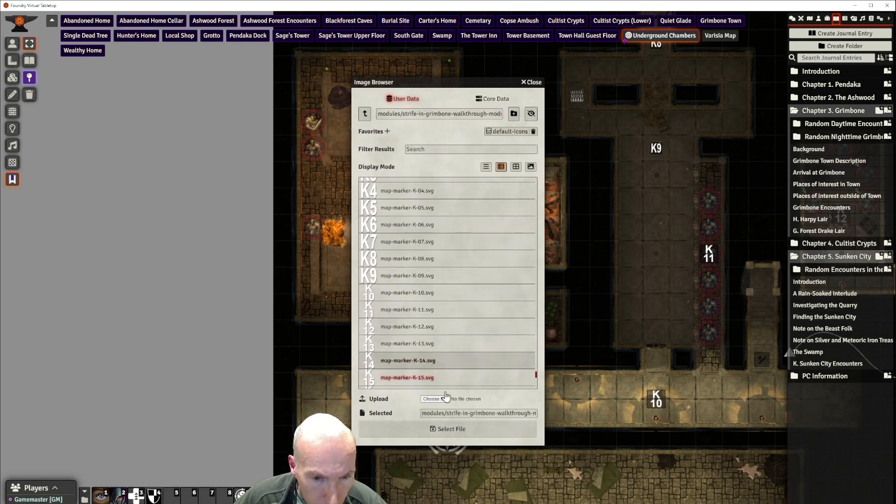
pyautogui.click(459, 432)
pyautogui.click(453, 365)
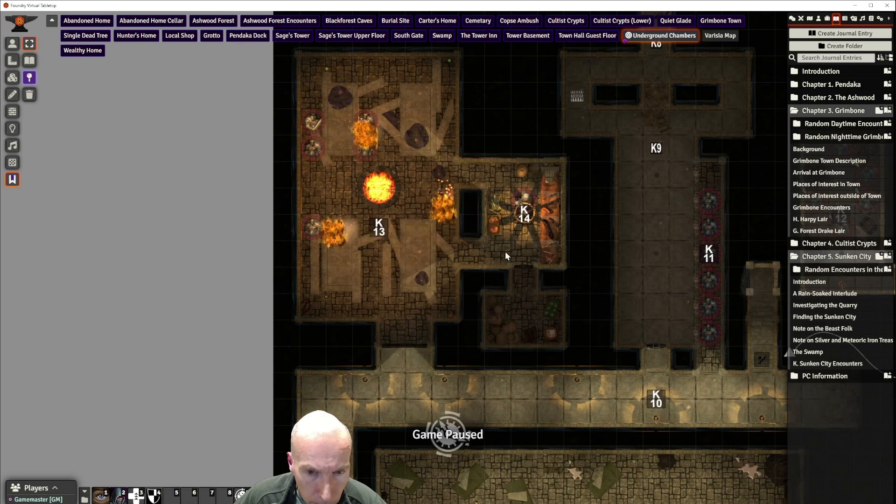
# Paste the K11 note in the small dark room directly south of the K14 room
pyautogui.scroll(-2, 534, 310)
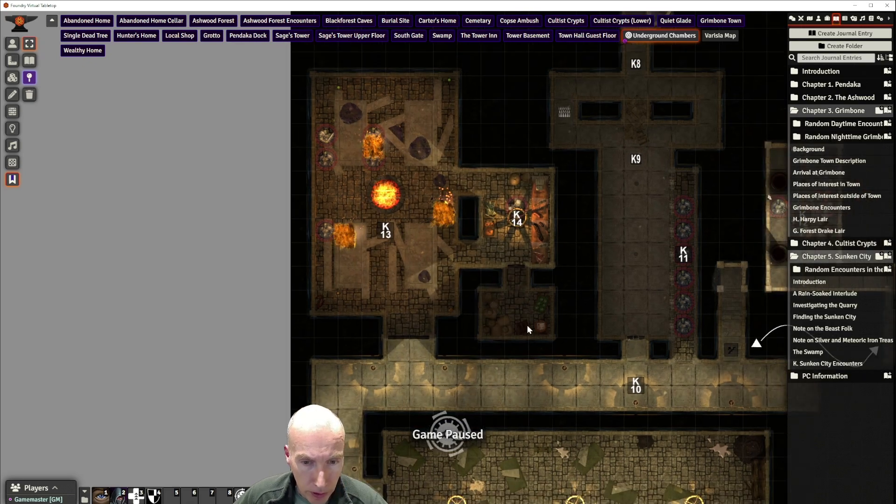
pyautogui.moveTo(528, 325); pyautogui.dragTo(531, 243)
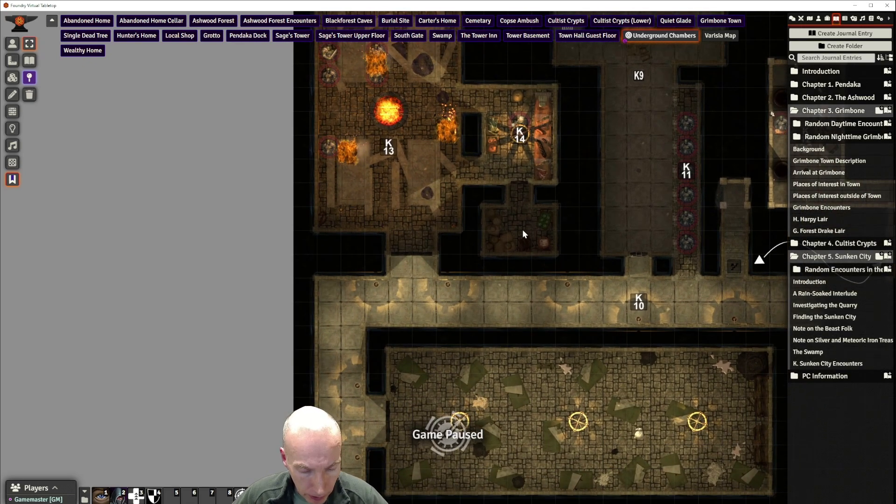
pyautogui.hotkey('ctrl', 'v')
# Link the note south of K14 to the Storeroom page, set its icon to map-marker-K-15.svg and update it
pyautogui.doubleClick(520, 231)
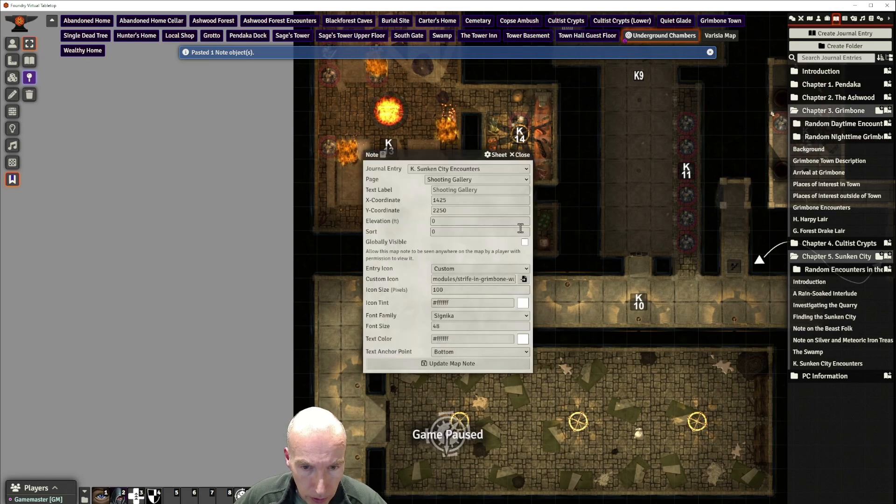
pyautogui.click(510, 180)
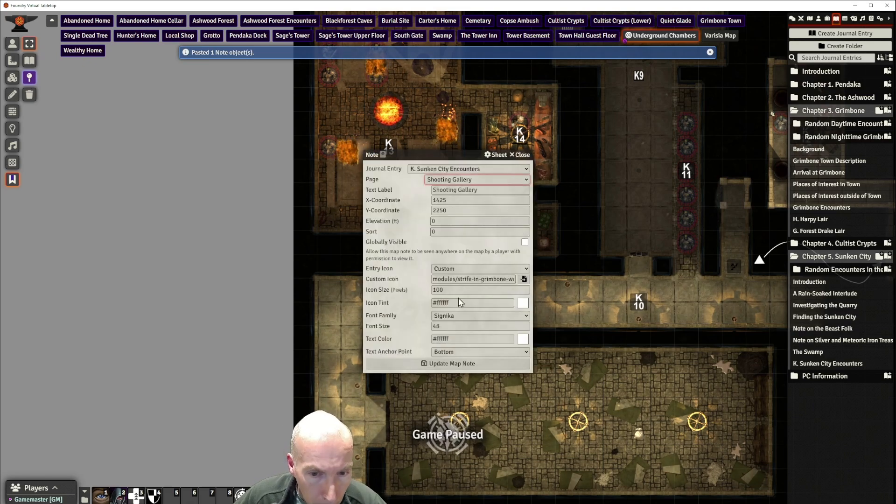
pyautogui.click(473, 269)
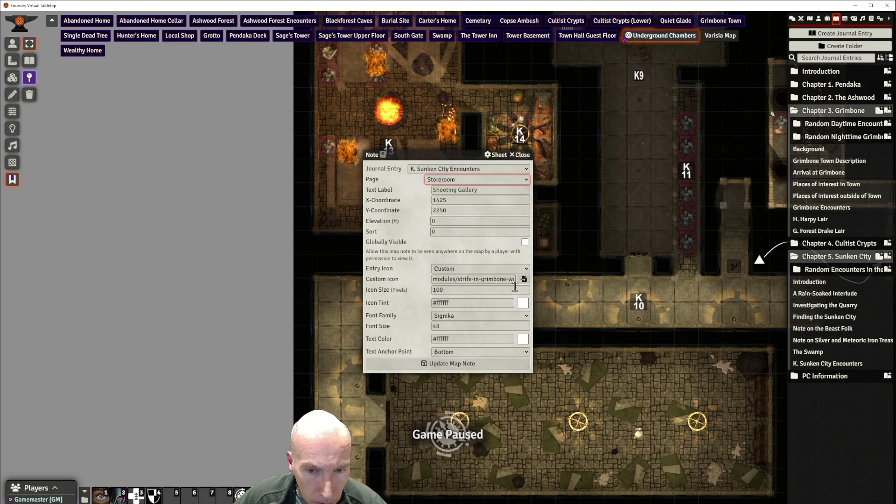
pyautogui.click(524, 279)
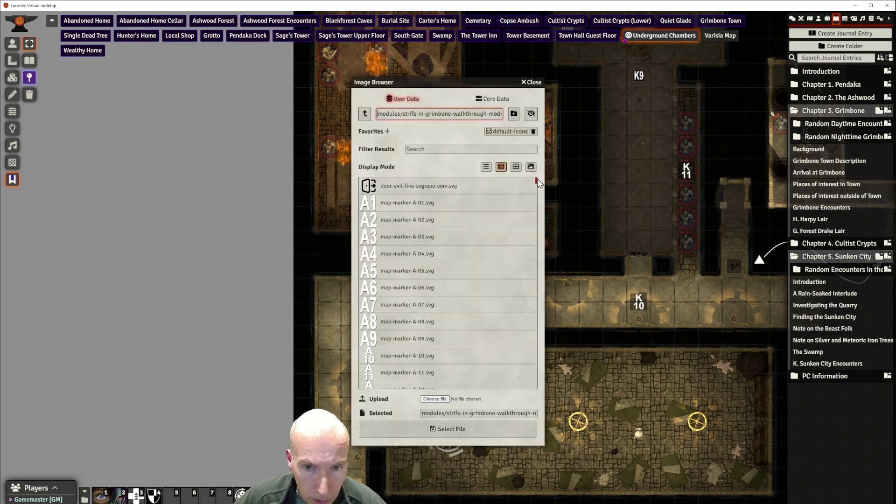
pyautogui.moveTo(537, 184); pyautogui.dragTo(527, 391)
pyautogui.scroll(2, 448, 273)
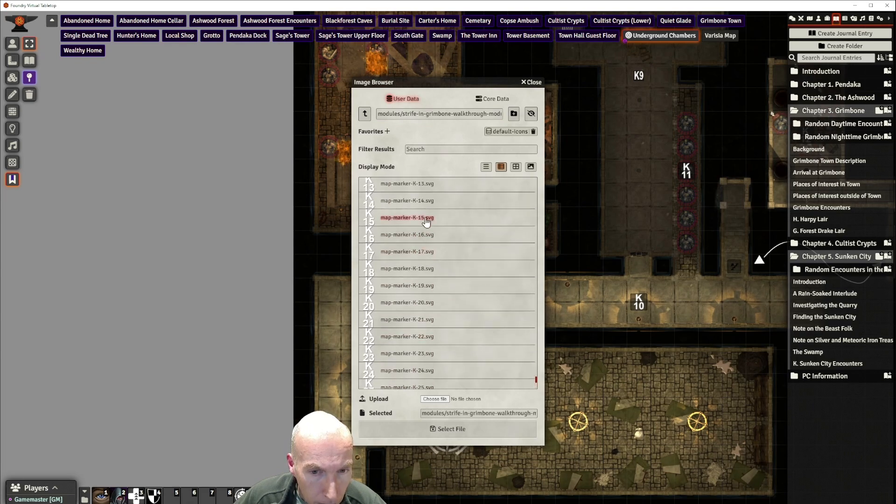
pyautogui.click(426, 221)
pyautogui.click(461, 429)
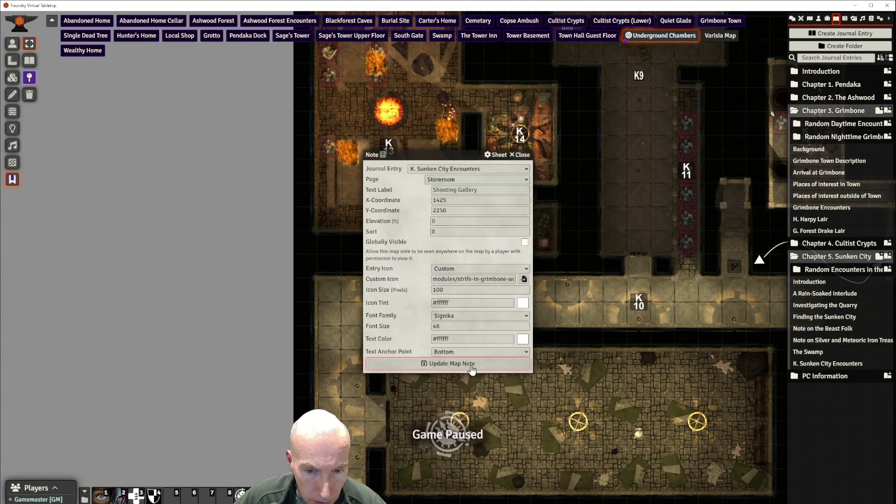
pyautogui.click(471, 369)
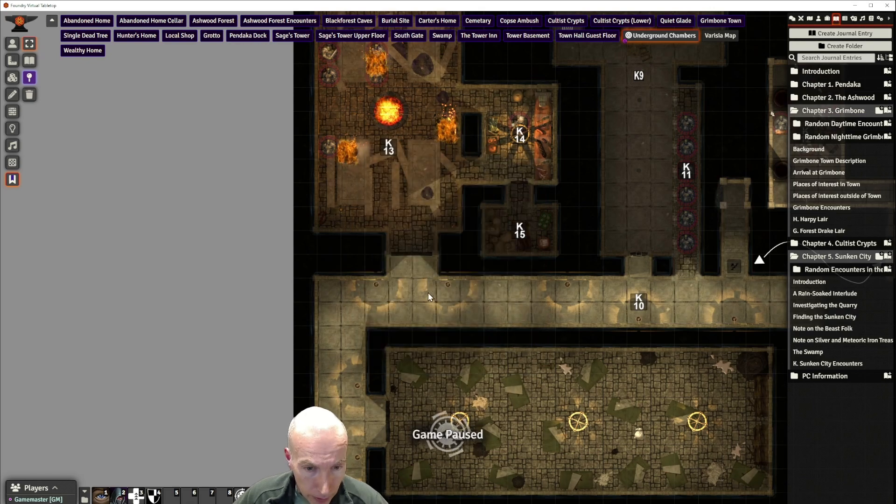
# Paste the K11 note in the middle of the northern of the two long rooms south of the K10 corridor
pyautogui.moveTo(427, 292); pyautogui.dragTo(443, 128)
pyautogui.scroll(-3, 480, 175)
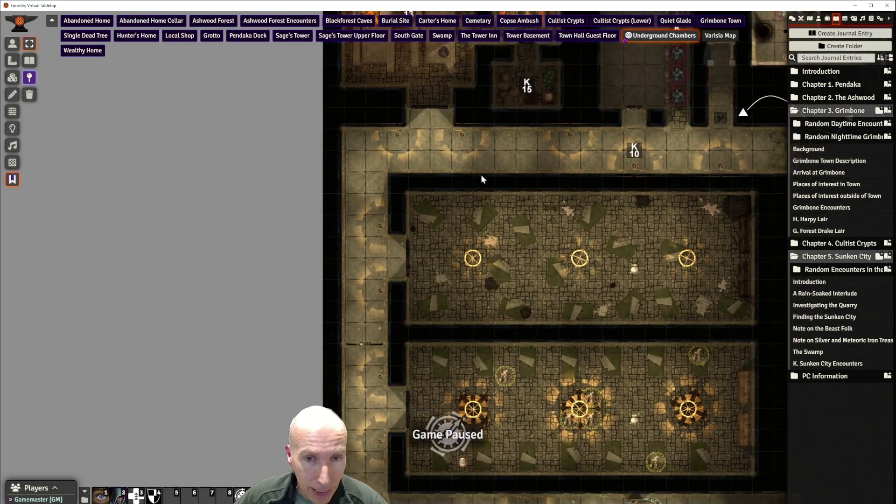
pyautogui.moveTo(503, 230); pyautogui.dragTo(450, 183)
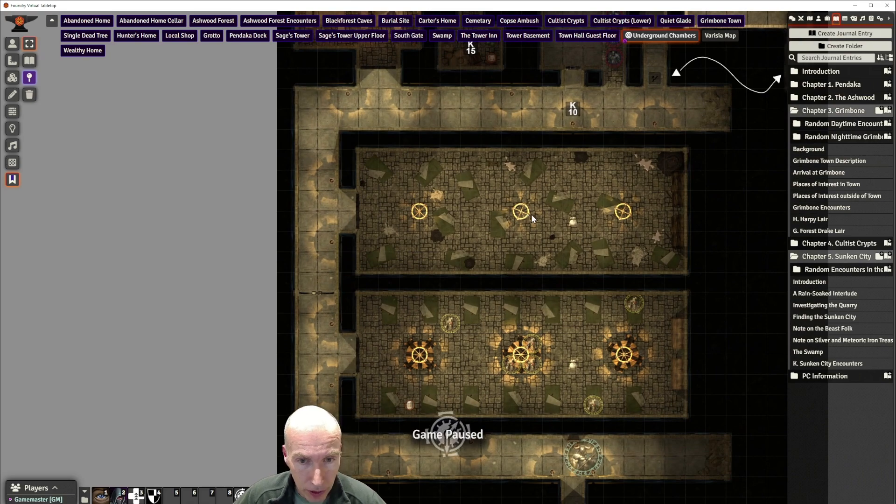
pyautogui.hotkey('ctrl', 'v')
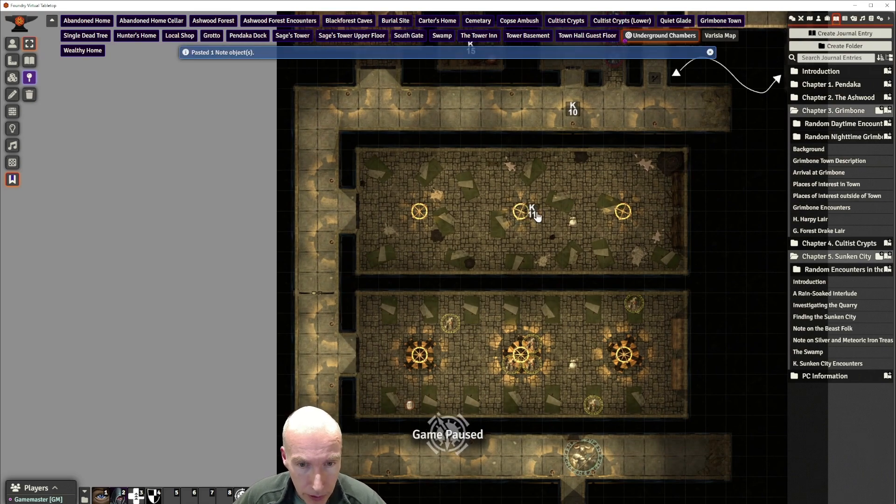
# Move the K11 note in the northern long room west, between the western and middle chandeliers
pyautogui.scroll(2, 573, 219)
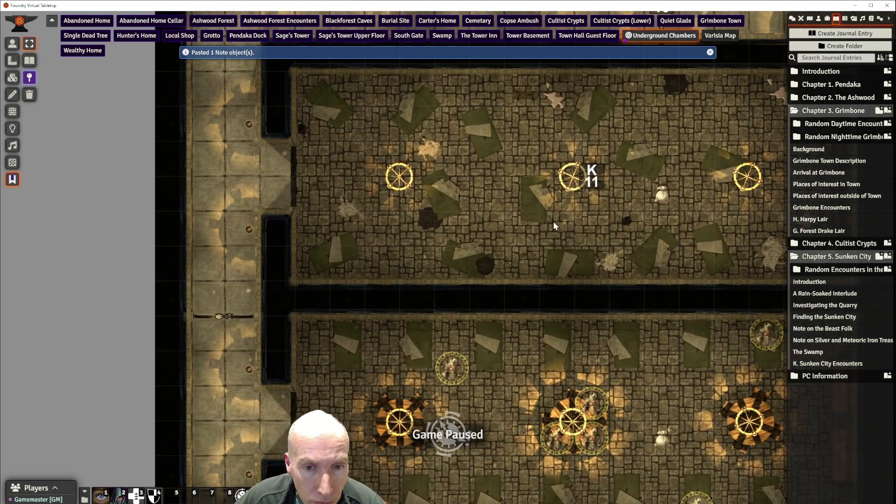
pyautogui.scroll(2, 516, 220)
pyautogui.moveTo(566, 195); pyautogui.dragTo(481, 194)
pyautogui.scroll(-2, 500, 192)
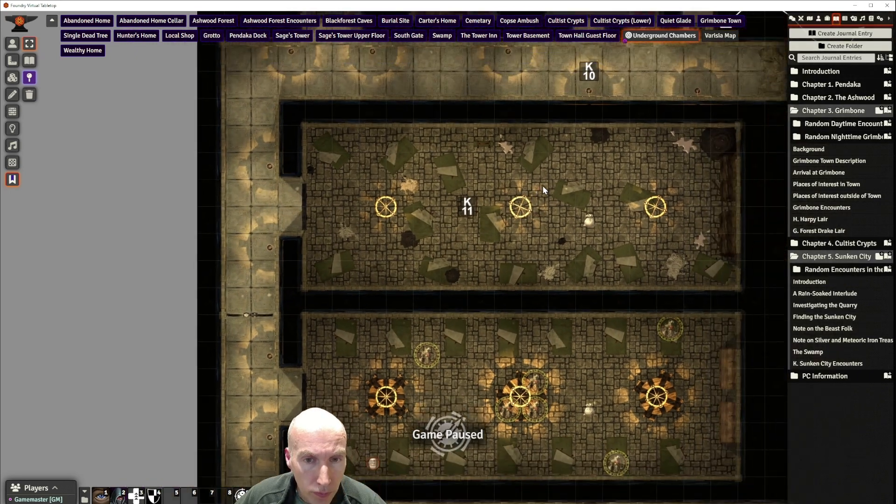
# Link the northern long room's note to the Boar-Folk Barracks page, set its icon to map-marker-K-16.svg and update it
pyautogui.doubleClick(466, 208)
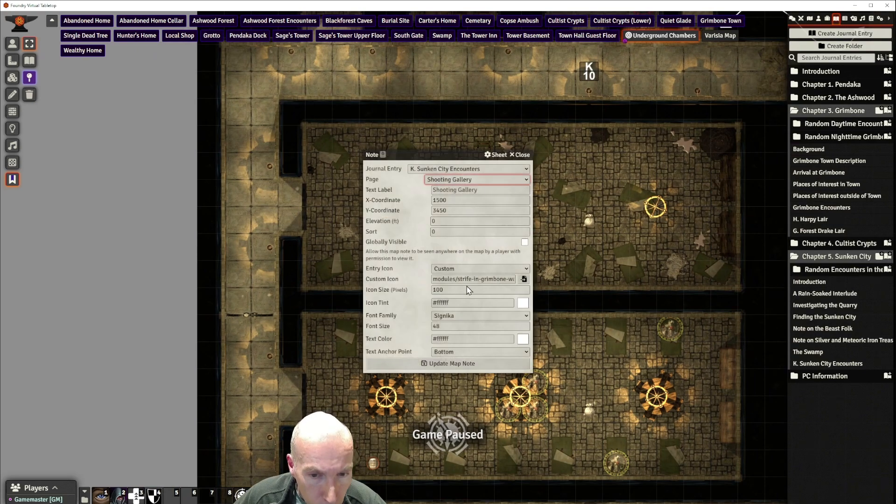
pyautogui.click(466, 310)
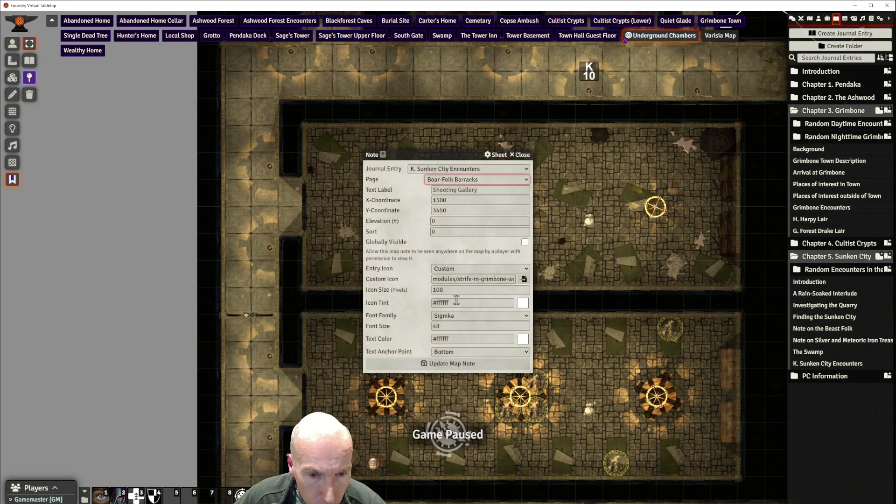
pyautogui.click(524, 279)
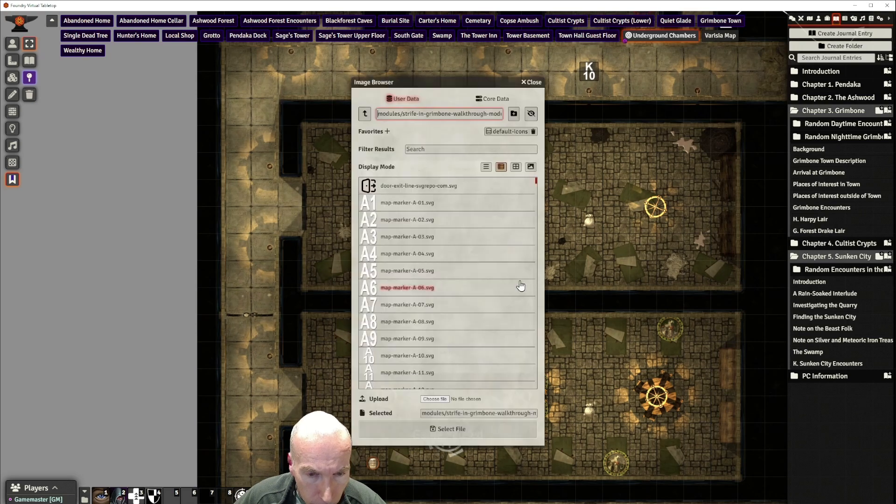
pyautogui.scroll(-5, 531, 201)
pyautogui.moveTo(534, 209); pyautogui.dragTo(533, 389)
pyautogui.scroll(1, 458, 263)
pyautogui.scroll(4, 459, 267)
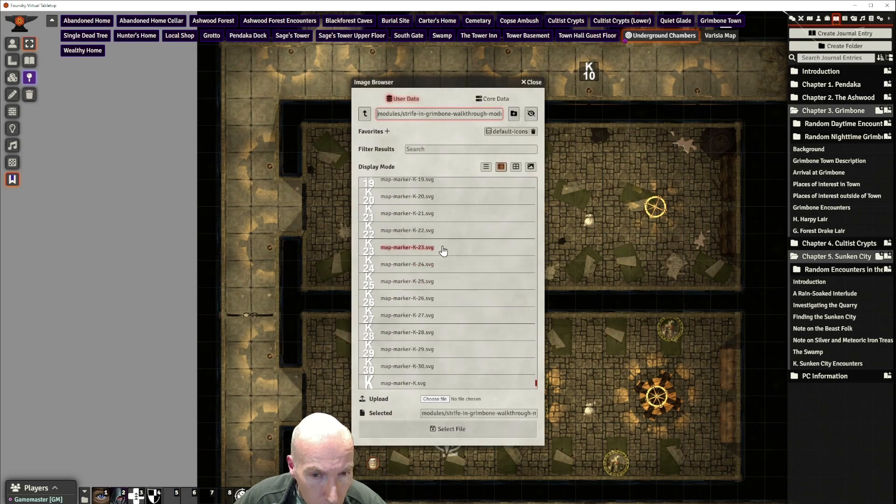
pyautogui.click(433, 254)
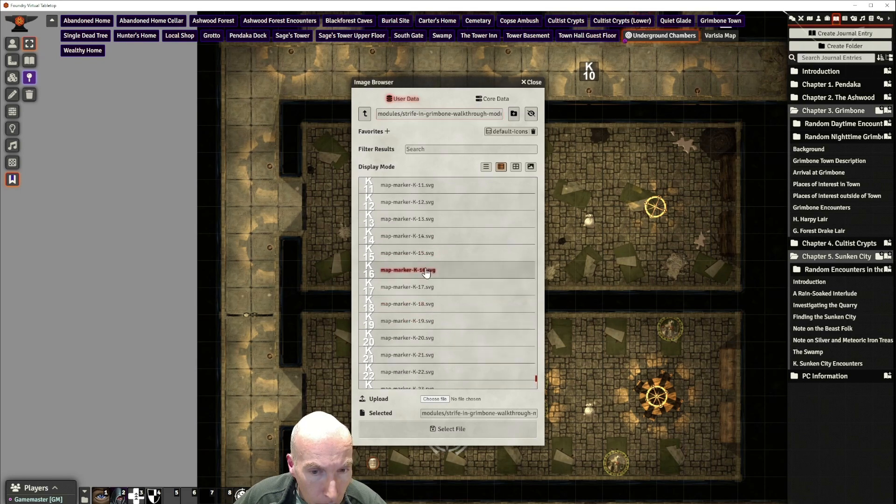
pyautogui.click(452, 429)
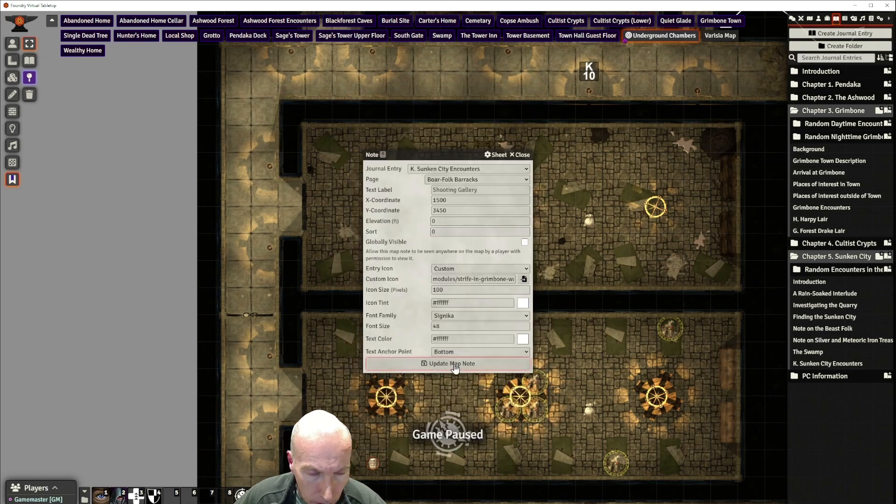
pyautogui.click(447, 365)
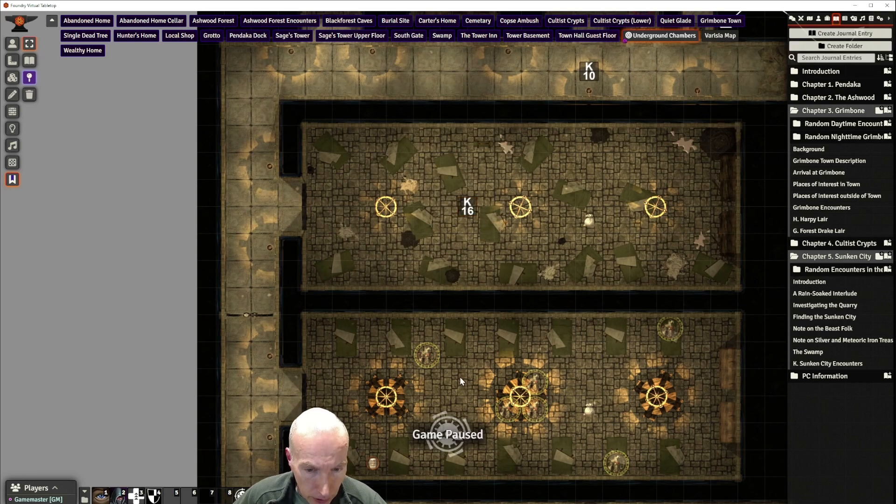
# Paste the K11 note in the western corridor just north of the portcullis and link it to the Portcullis page
pyautogui.moveTo(487, 339); pyautogui.dragTo(567, 276)
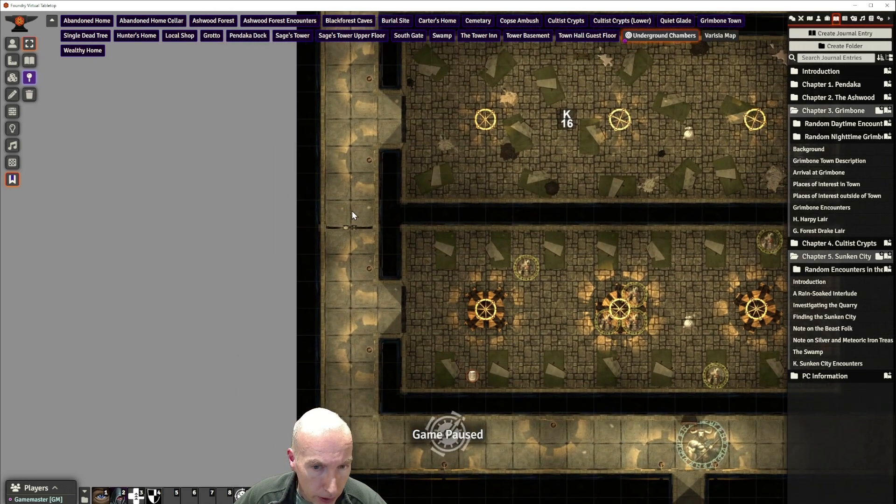
pyautogui.hotkey('ctrl', 'v')
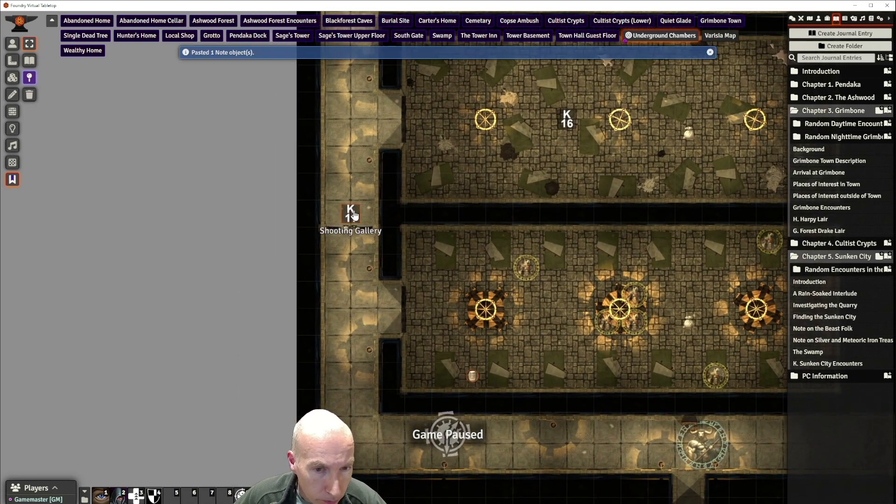
pyautogui.doubleClick(352, 214)
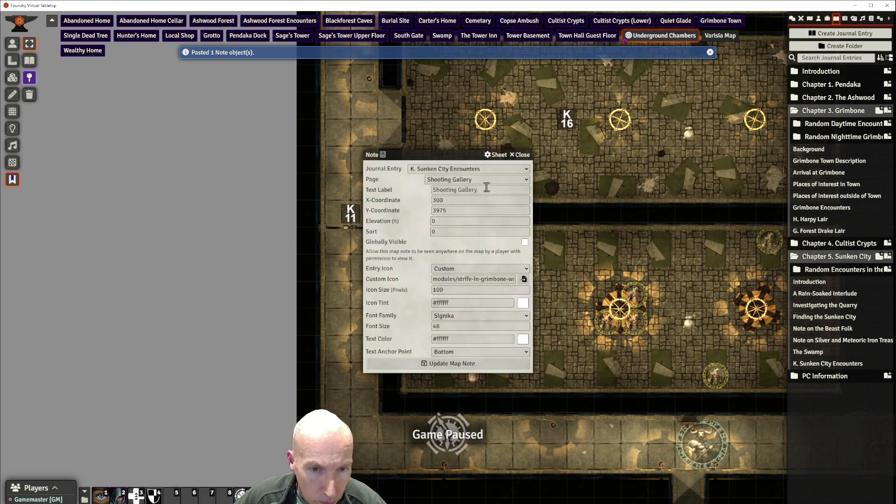
pyautogui.click(512, 180)
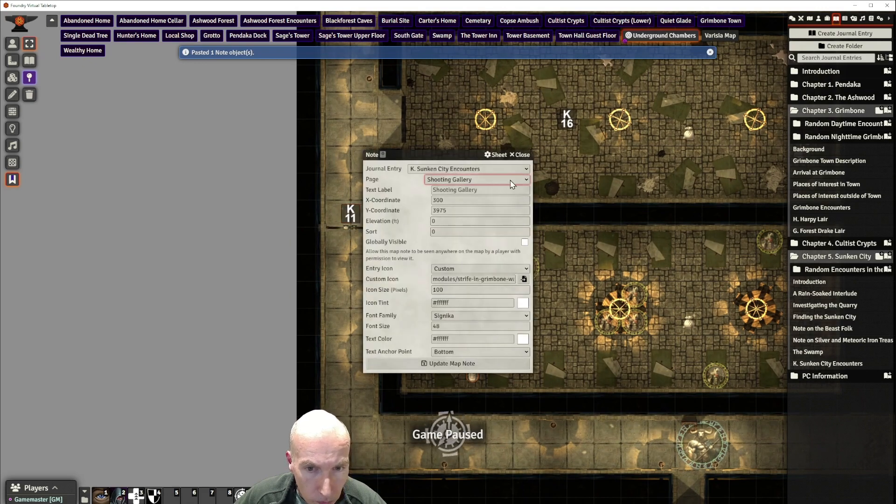
pyautogui.click(462, 318)
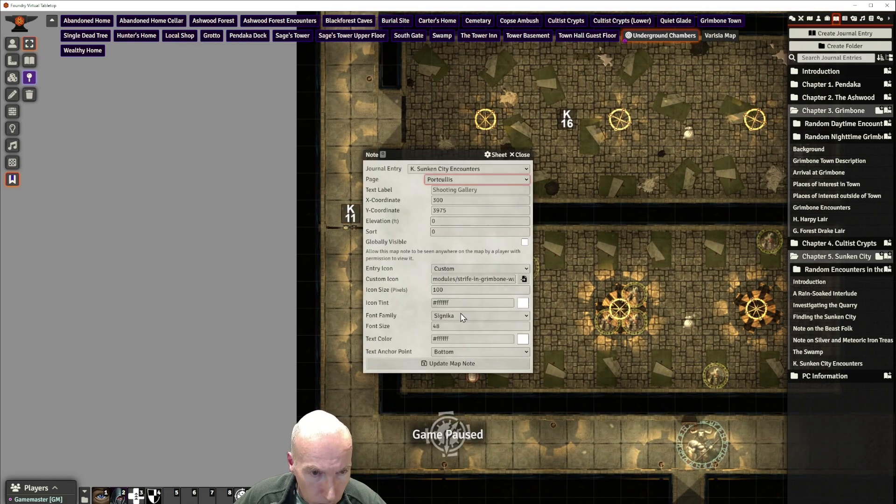
# Set the portcullis note's icon to map-marker-K-17.svg and update the note
pyautogui.click(523, 280)
pyautogui.moveTo(537, 193); pyautogui.dragTo(535, 373)
pyautogui.scroll(-5, 438, 338)
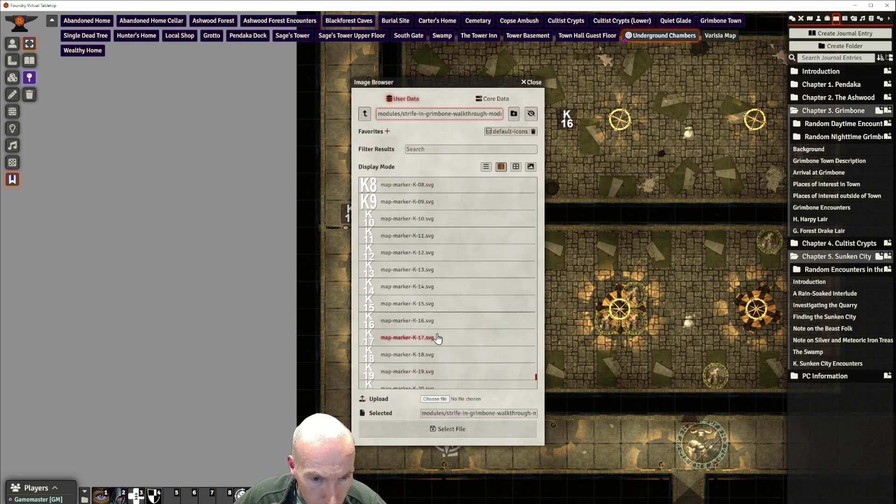
pyautogui.click(468, 434)
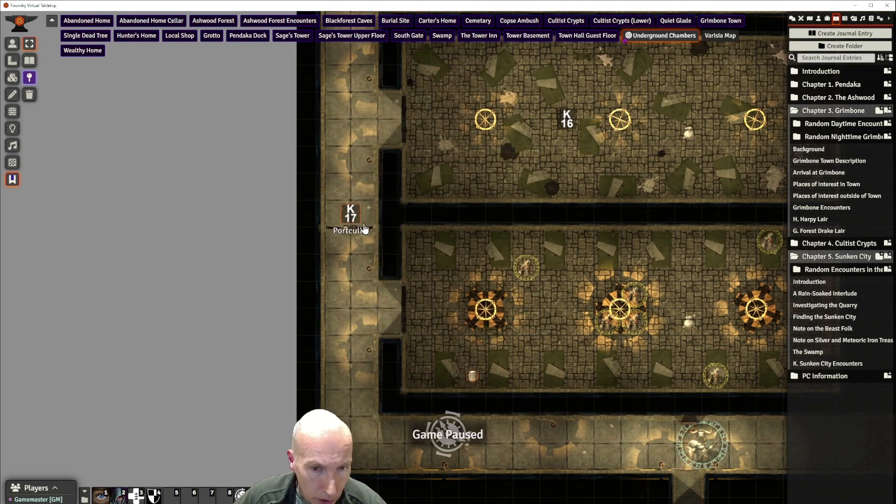
# Paste the K11 note in the southern long room directly below K16 and link it to the Dog-Folk Barracks page
pyautogui.moveTo(550, 299); pyautogui.dragTo(466, 273)
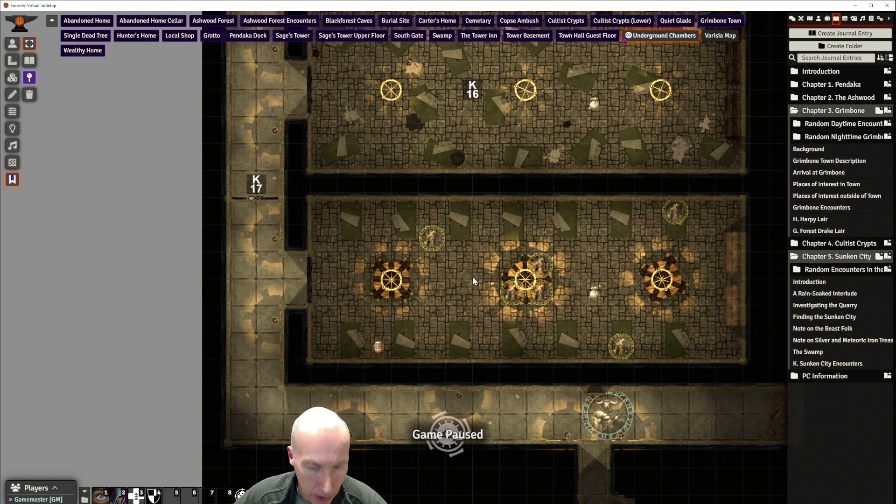
pyautogui.hotkey('ctrl', 'v')
pyautogui.doubleClick(473, 277)
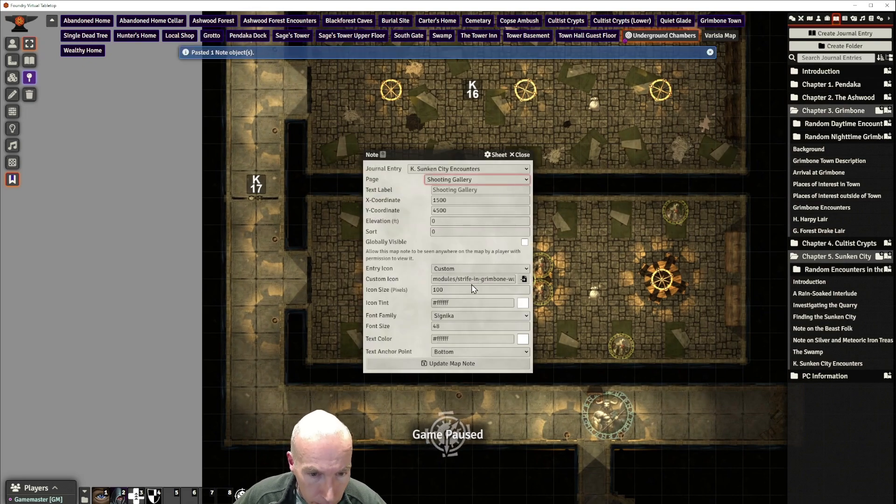
# Set the Dog-Folk Barracks note's icon to map-marker-K-18.svg and update the note
pyautogui.click(524, 279)
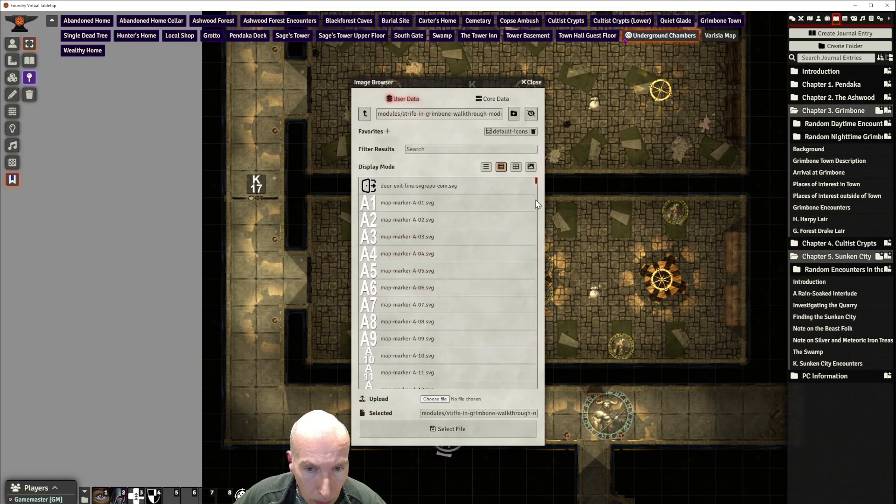
pyautogui.moveTo(536, 180); pyautogui.dragTo(539, 381)
pyautogui.click(429, 301)
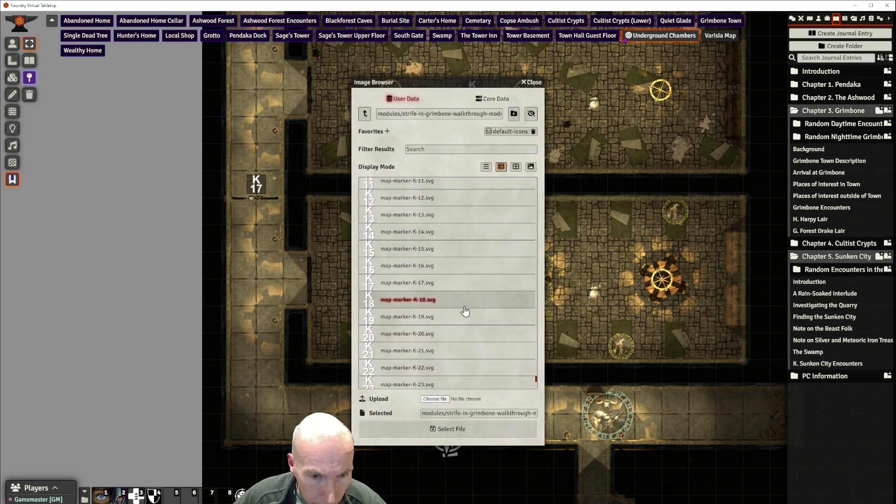
pyautogui.click(455, 429)
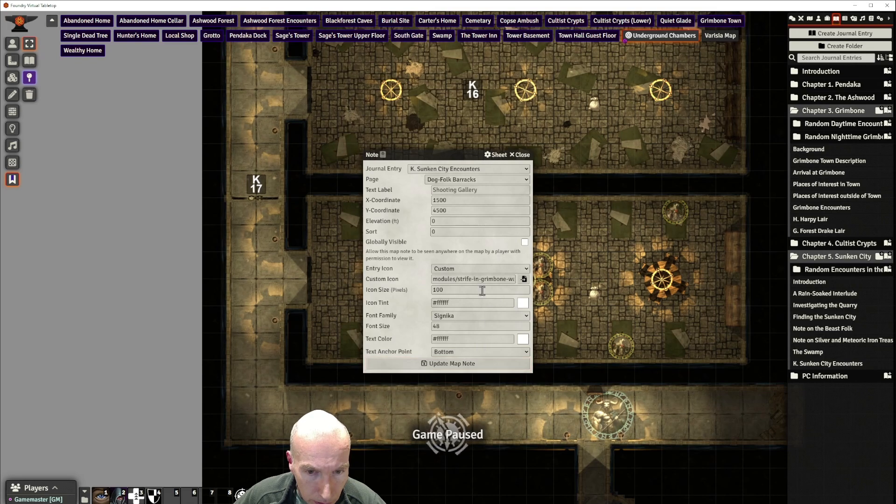
pyautogui.click(471, 363)
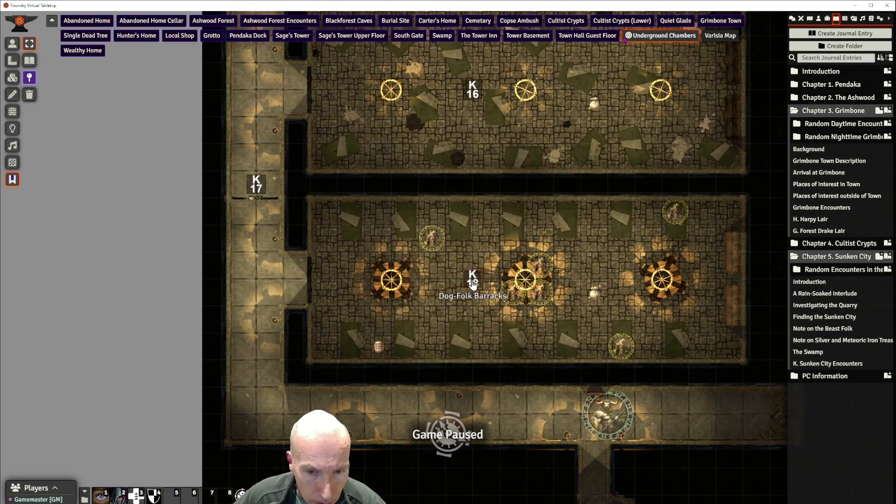
# Paste the K11 note in the southern corridor just west of the large horned token and link it to the Stair and Guard page
pyautogui.moveTo(603, 312); pyautogui.dragTo(542, 212)
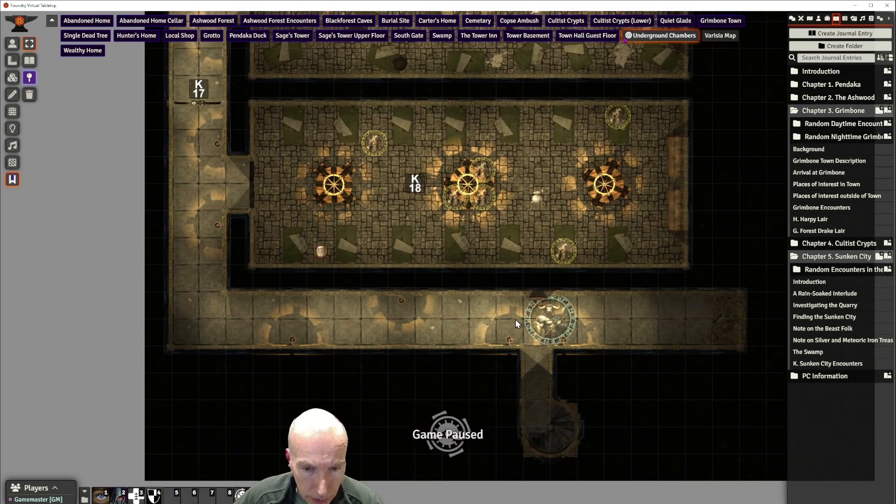
pyautogui.hotkey('ctrl', 'v')
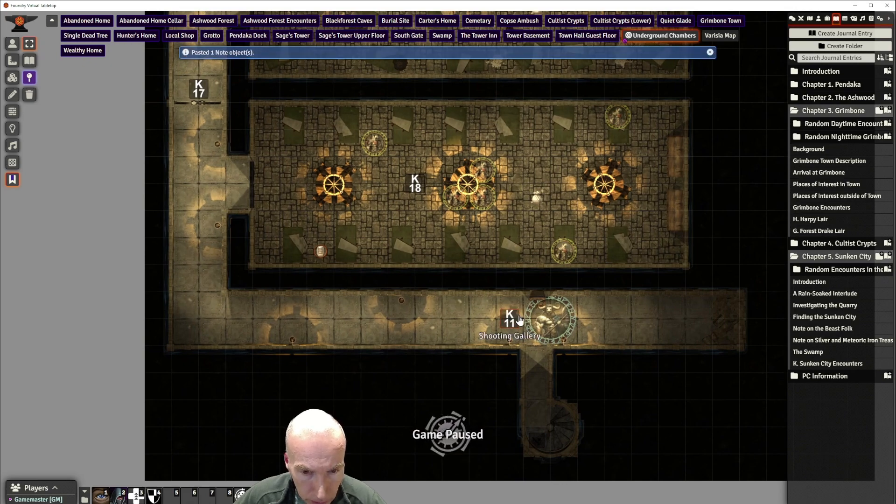
pyautogui.doubleClick(510, 318)
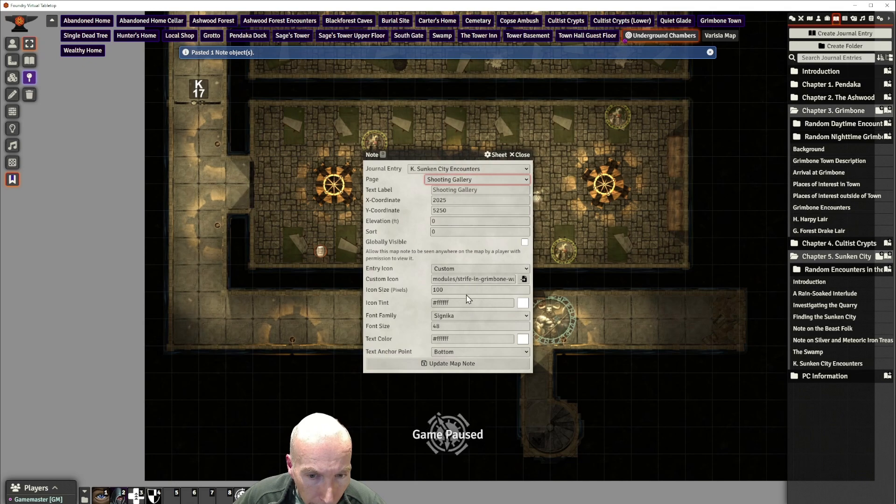
pyautogui.click(467, 338)
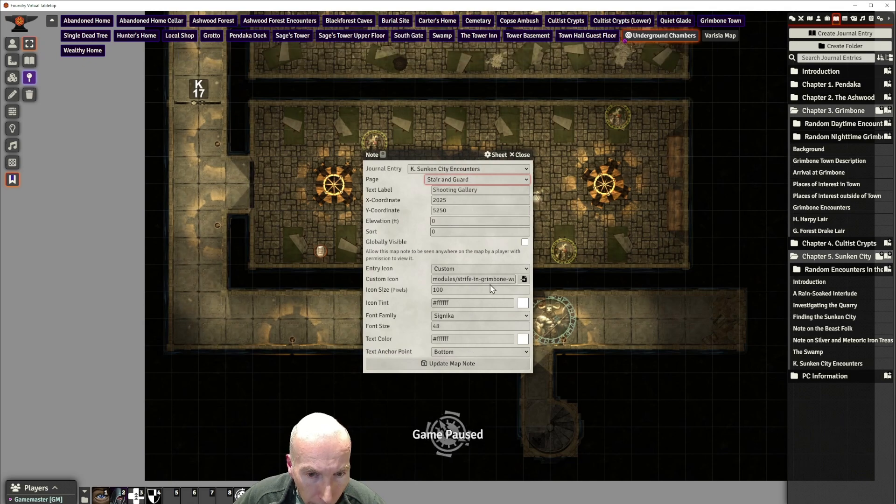
# Set the Stair and Guard note's icon to map-marker-K-19.svg and update the note
pyautogui.click(523, 279)
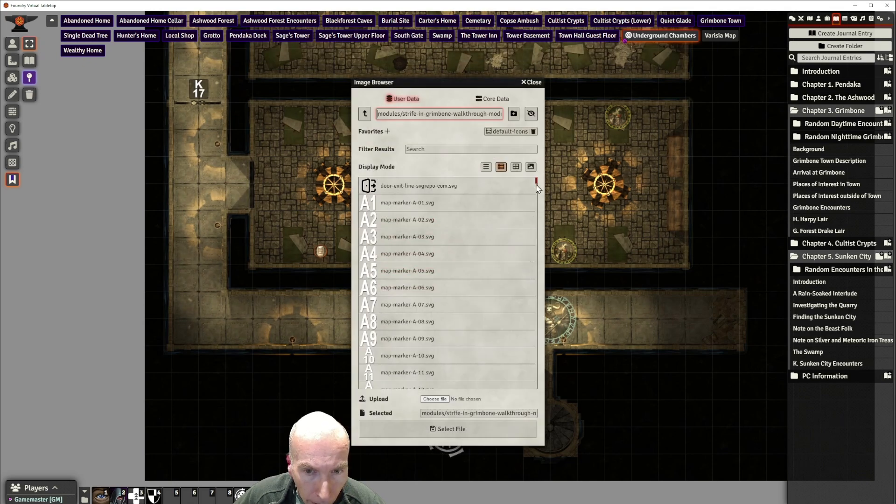
pyautogui.scroll(-1, 531, 373)
pyautogui.scroll(-10, 531, 373)
pyautogui.scroll(-5, 534, 379)
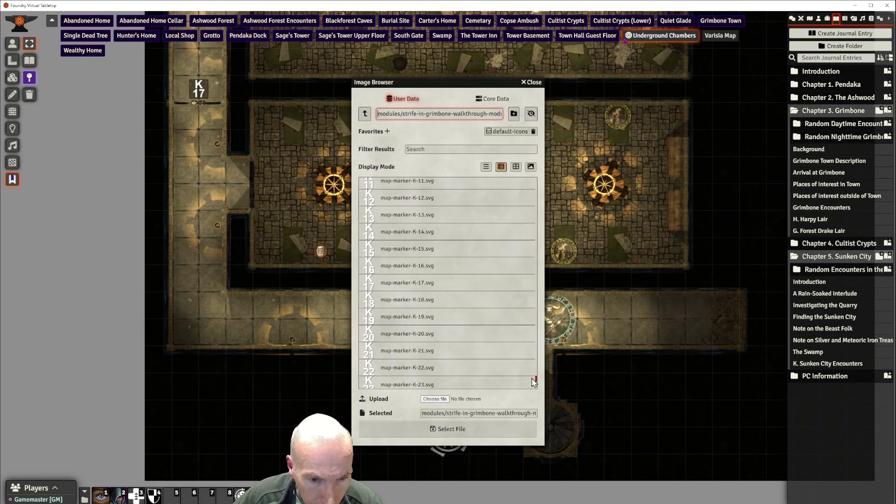
pyautogui.click(427, 317)
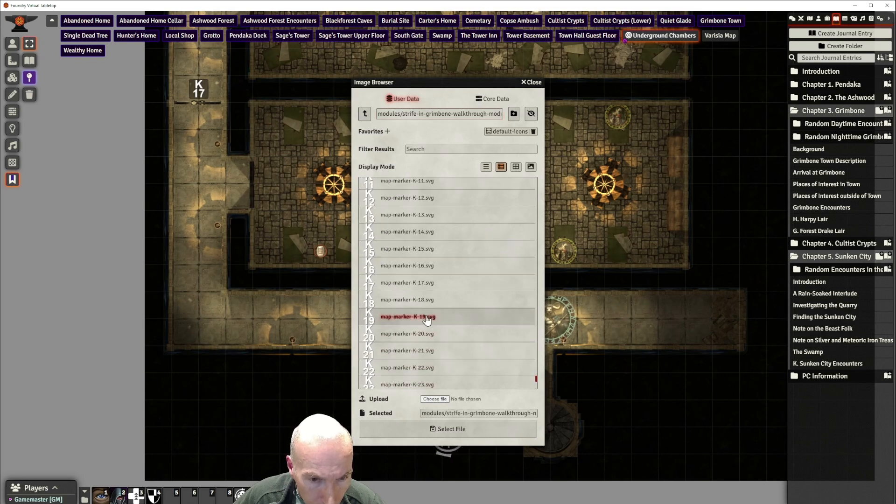
pyautogui.click(460, 431)
pyautogui.click(460, 363)
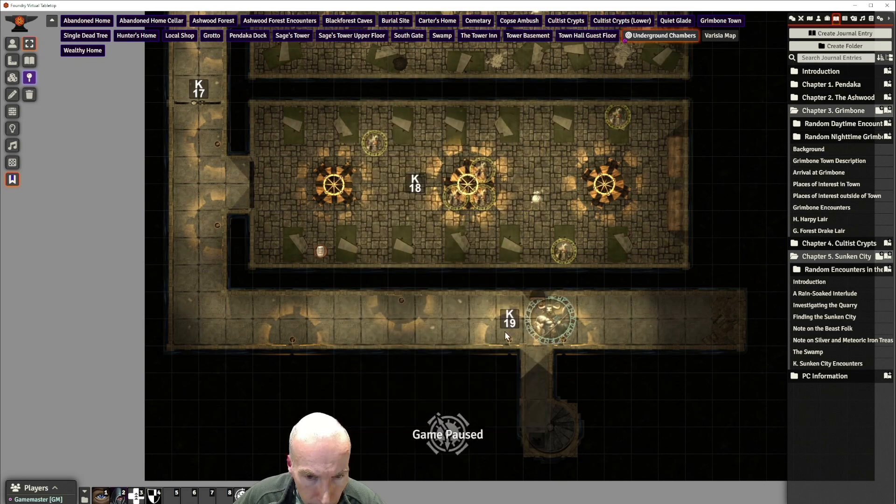
# Move the K19 note one square east so it sits over the horned token, north of the stair passage
pyautogui.scroll(3, 606, 349)
pyautogui.moveTo(670, 328); pyautogui.dragTo(607, 224)
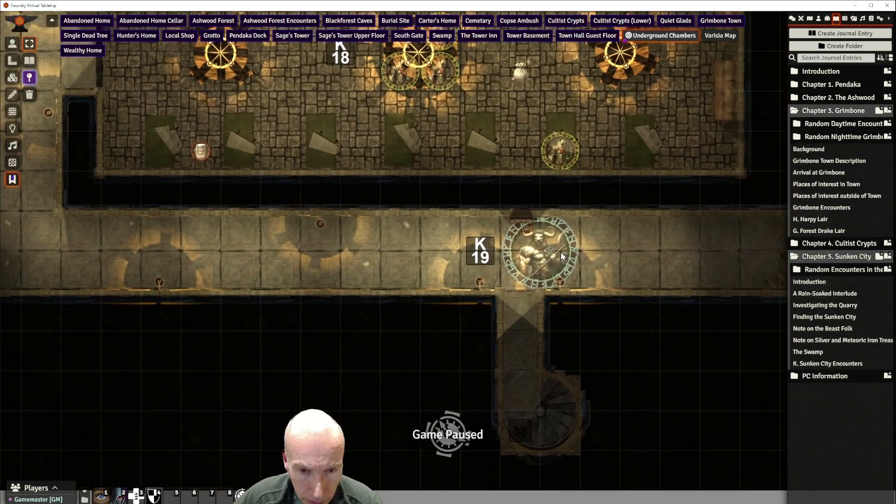
pyautogui.moveTo(479, 253); pyautogui.dragTo(519, 254)
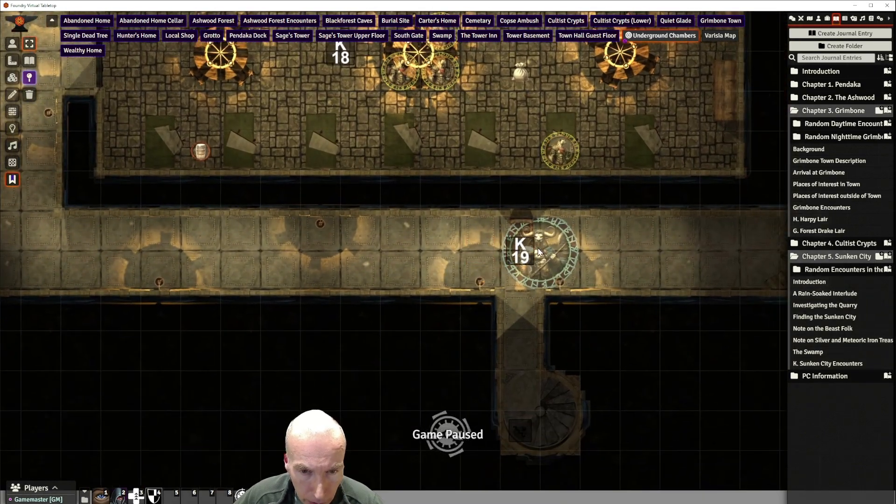
pyautogui.scroll(-1, 613, 258)
pyautogui.scroll(-1, 612, 259)
pyautogui.scroll(-1, 604, 264)
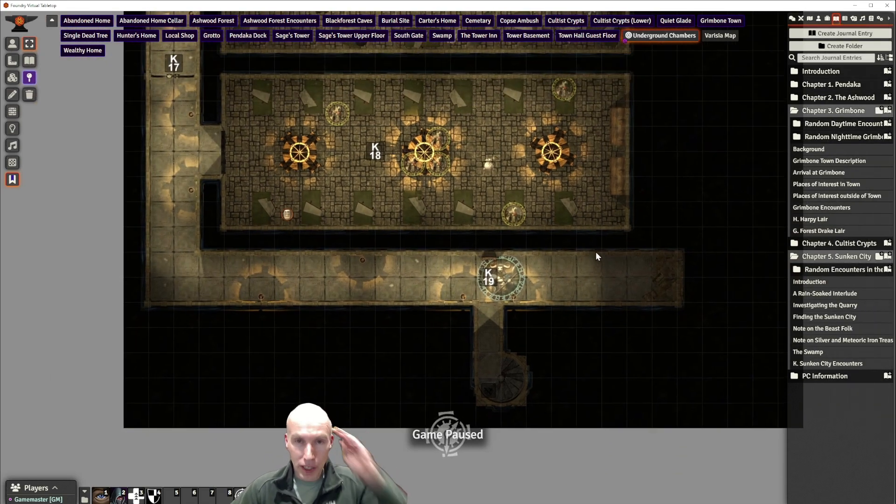
pyautogui.scroll(4, 597, 239)
pyautogui.moveTo(572, 203); pyautogui.dragTo(557, 331)
pyautogui.scroll(-5, 630, 184)
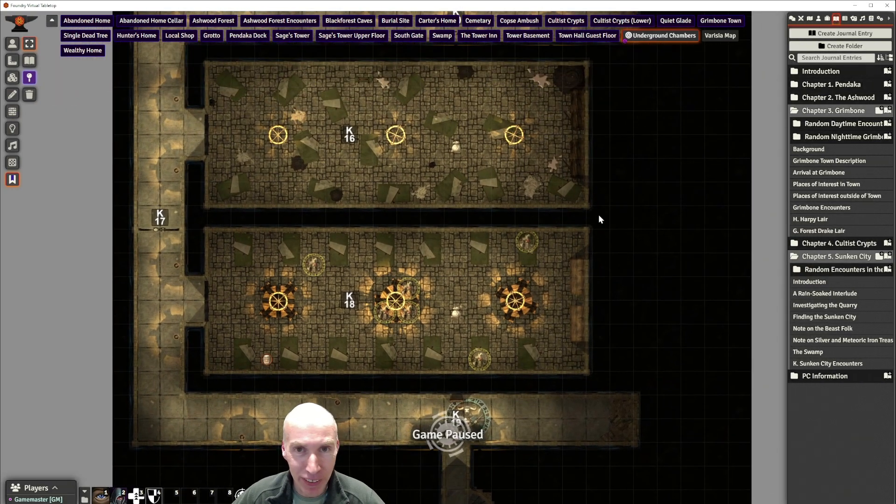